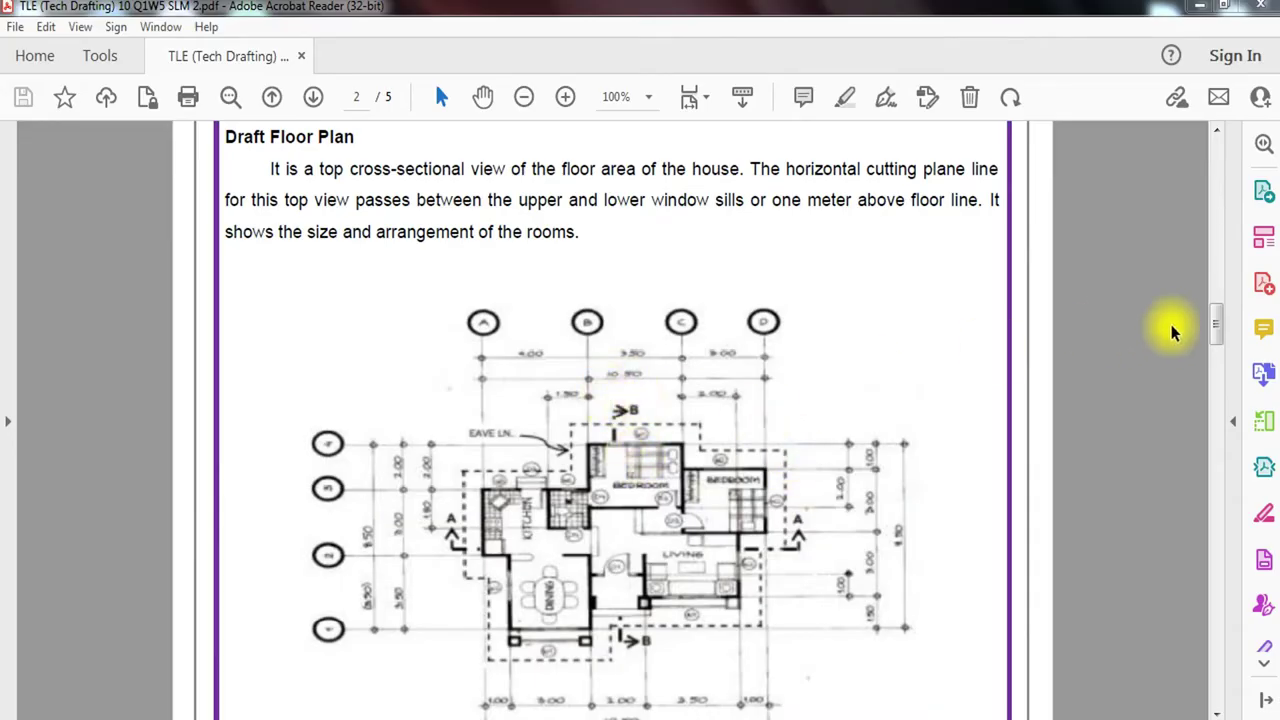
pyautogui.moveTo(1215, 320); pyautogui.dragTo(1214, 383)
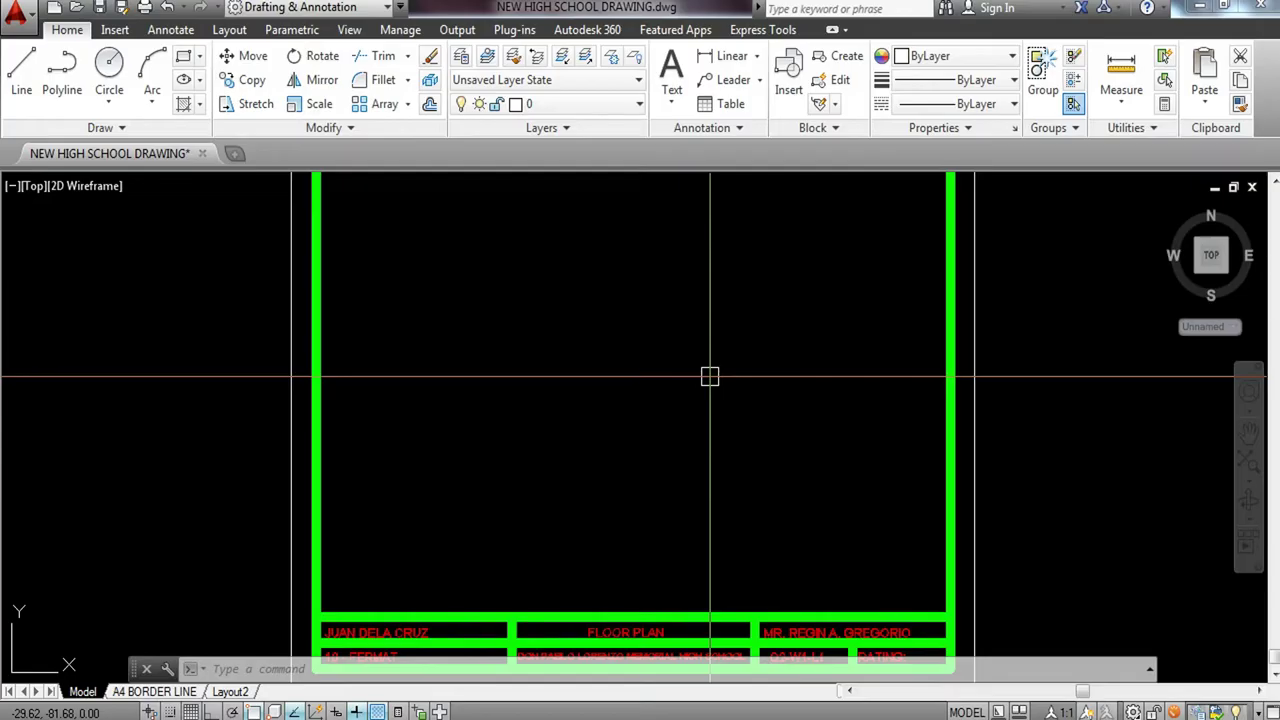
pyautogui.moveTo(680, 354); pyautogui.dragTo(623, 360, button='middle')
pyautogui.scroll(-3, 623, 350)
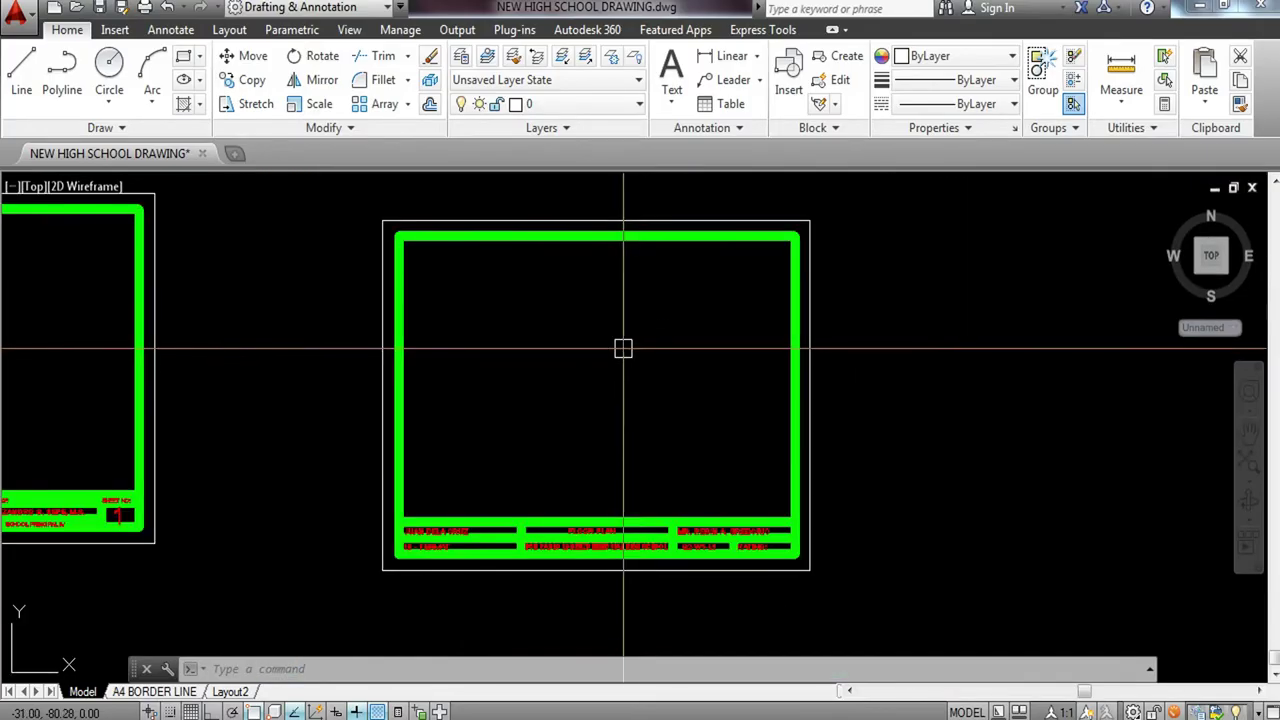
pyautogui.scroll(2, 657, 349)
pyautogui.scroll(-2, 657, 349)
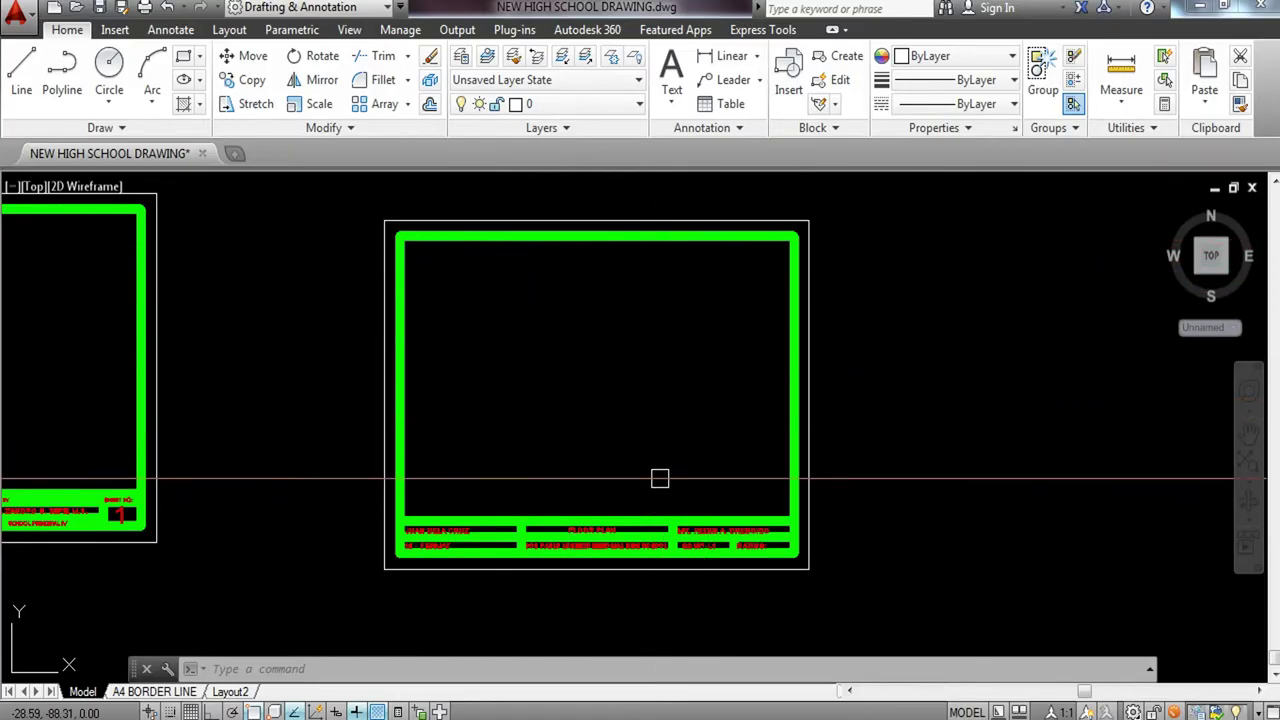
# Make CENTER LINE the current layer for drawing inside the floor plan sheet's frame.
pyautogui.scroll(2, 653, 441)
pyautogui.moveTo(655, 425)
pyautogui.mouseDown(button='middle')
pyautogui.moveTo(657, 411)
pyautogui.moveTo(646, 466)
pyautogui.mouseUp(button='middle')
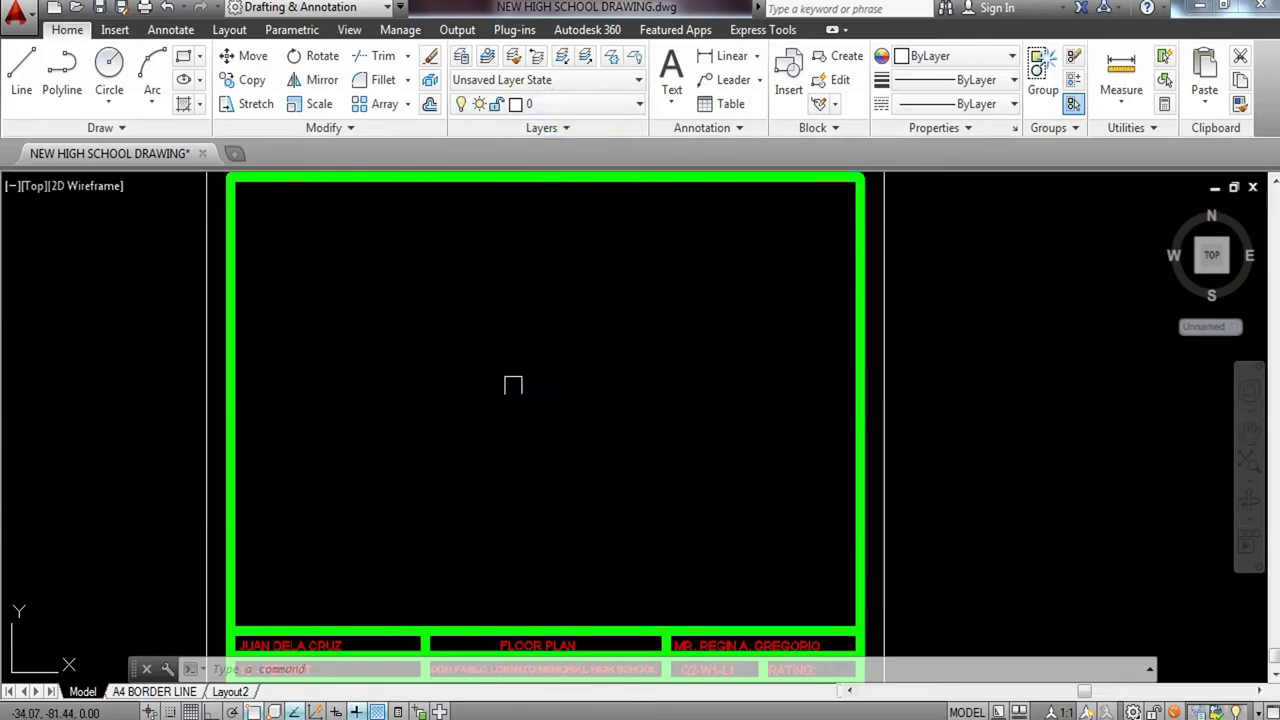
pyautogui.click(629, 104)
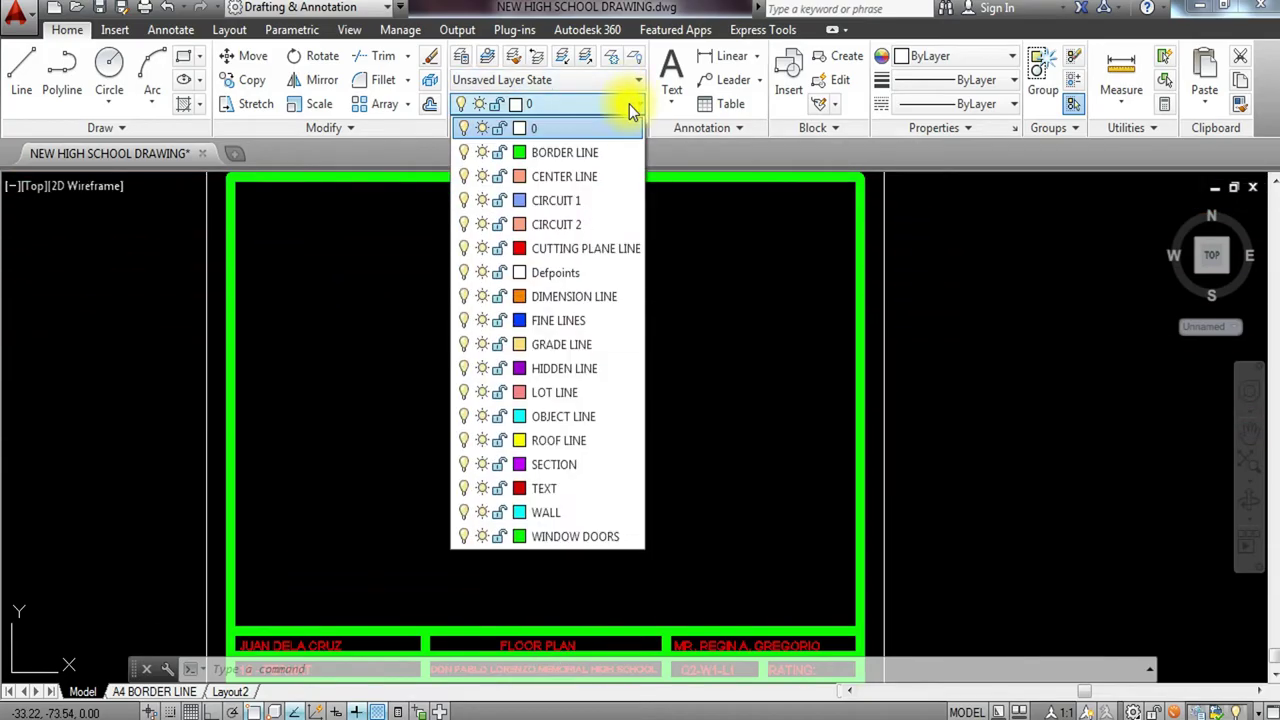
pyautogui.click(591, 179)
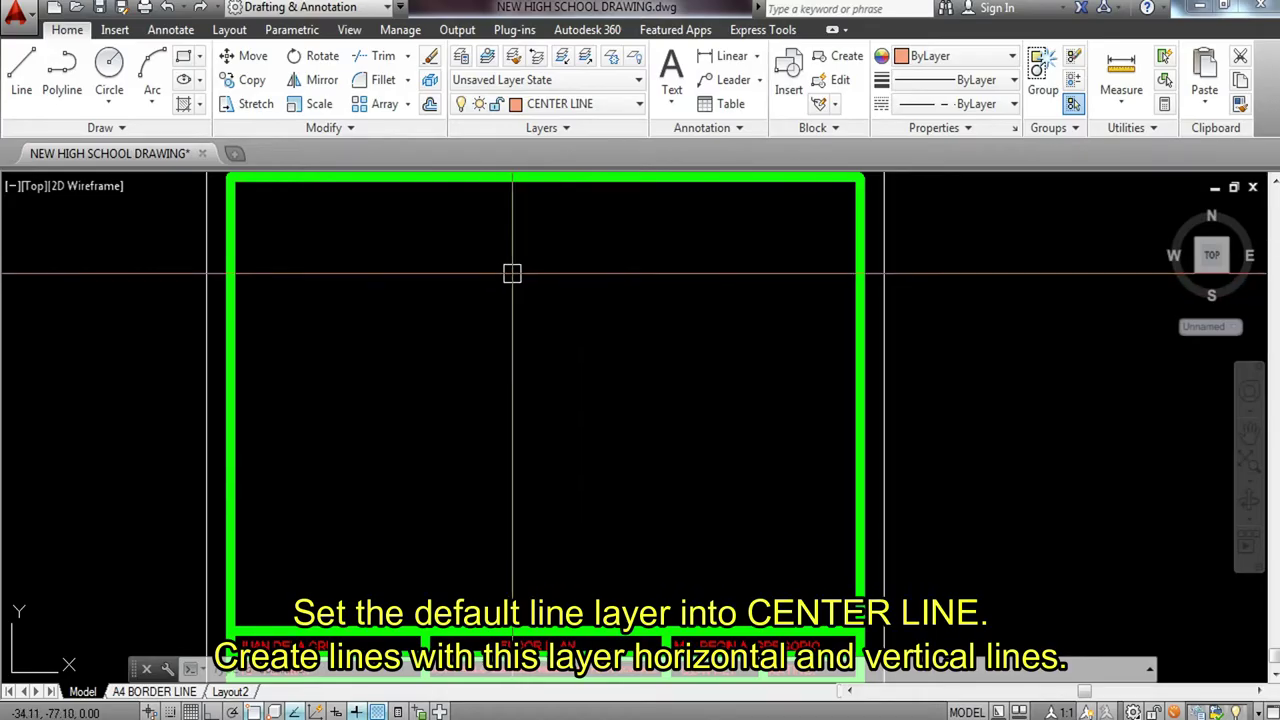
# Turn on ortho and draw a horizontal center line about 13.2 units long across the upper part of the frame.
pyautogui.write('l')
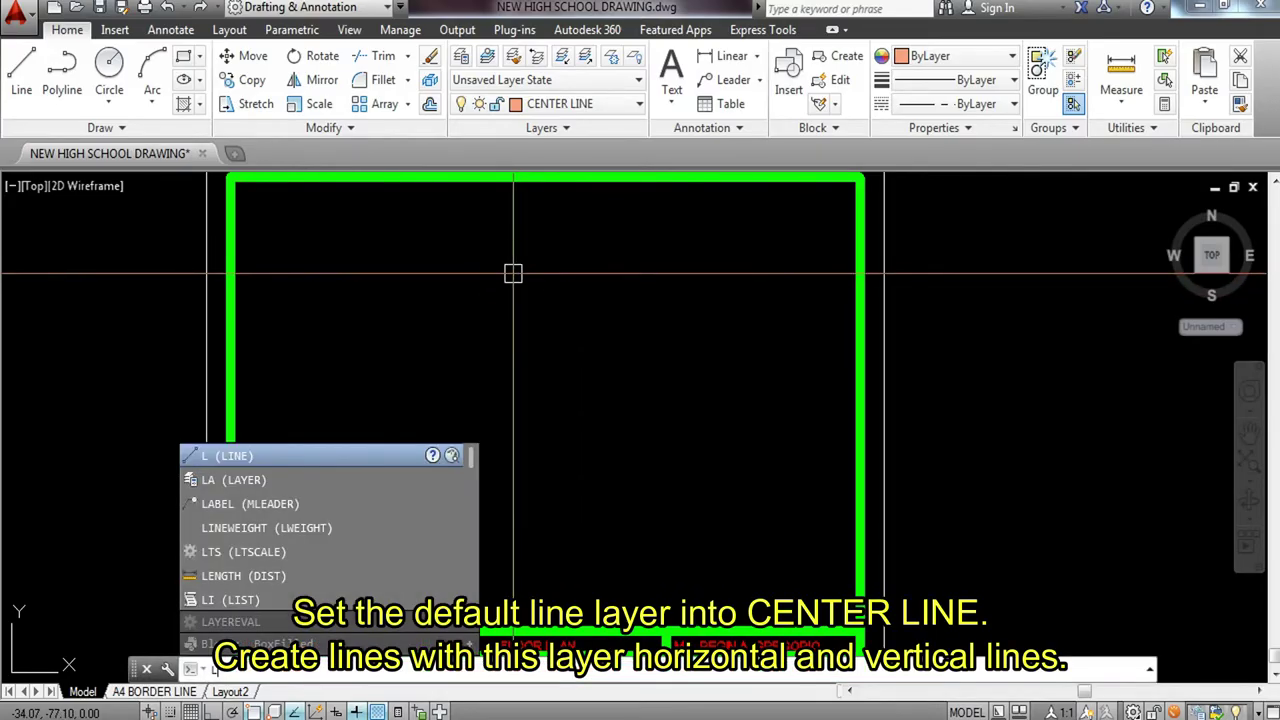
pyautogui.press('Escape')
pyautogui.write('l')
pyautogui.press('Return')
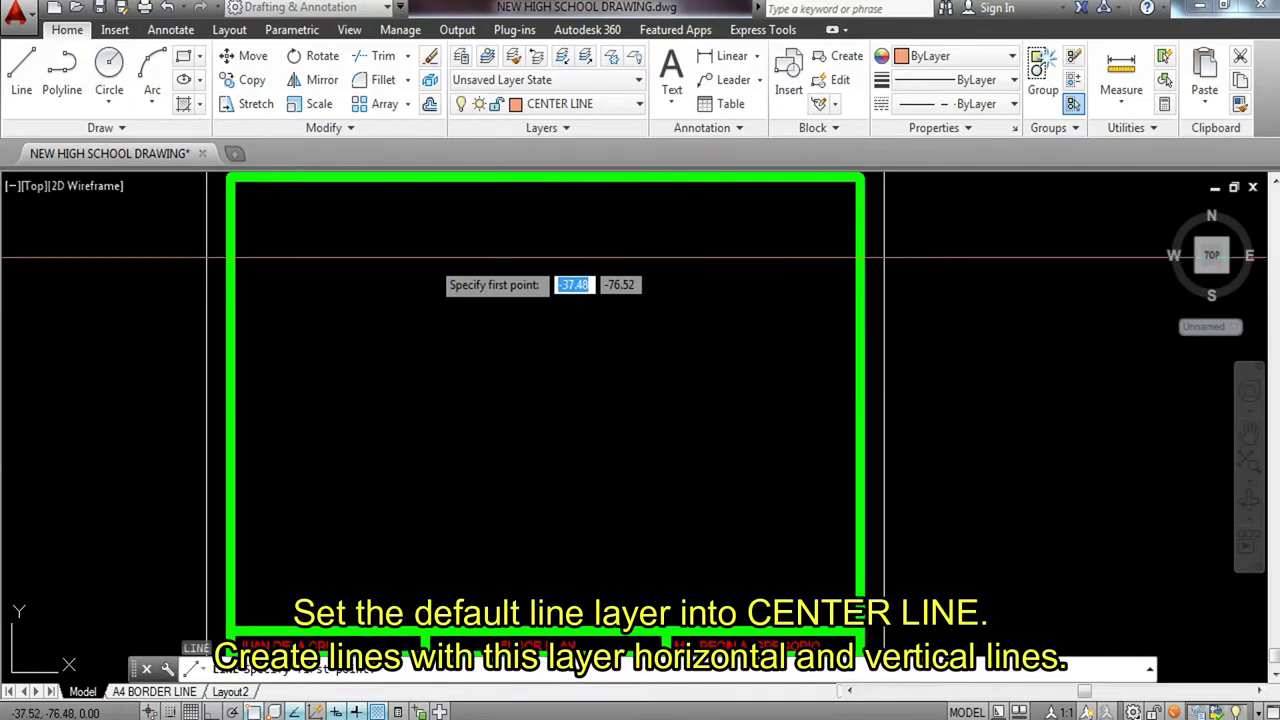
pyautogui.click(414, 253)
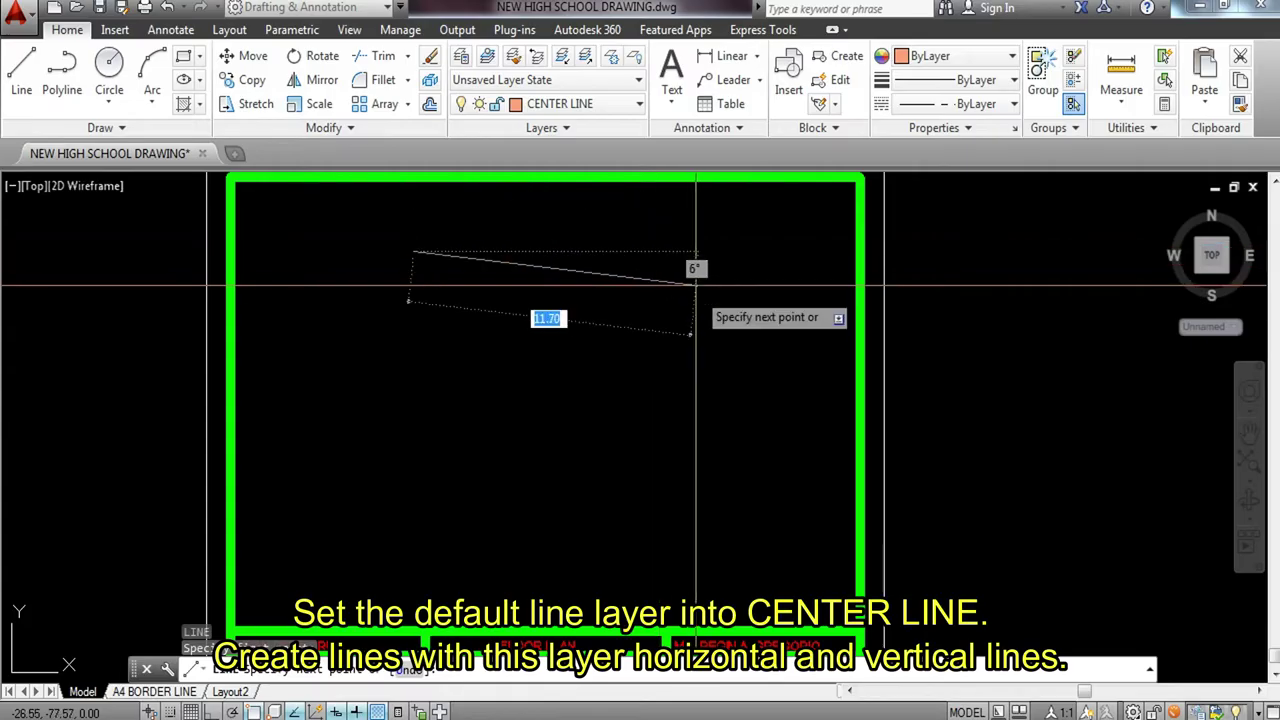
pyautogui.press('F8')
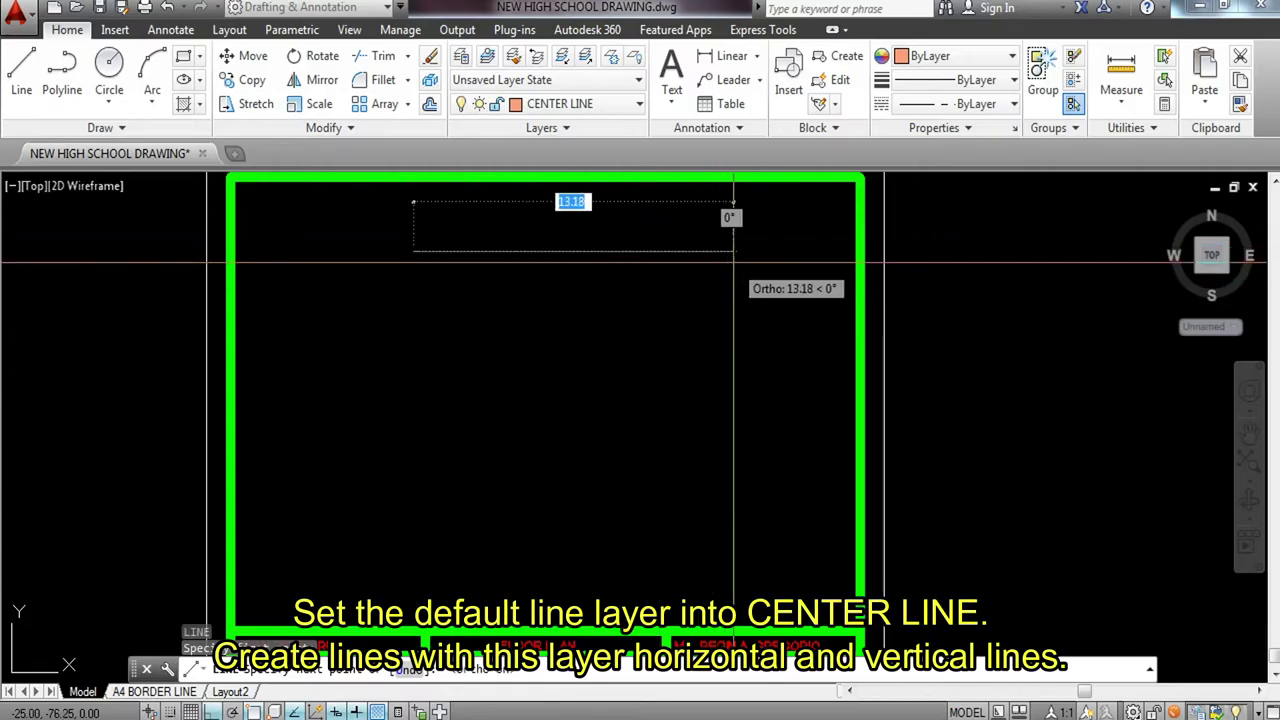
pyautogui.click(732, 252)
pyautogui.press('Return')
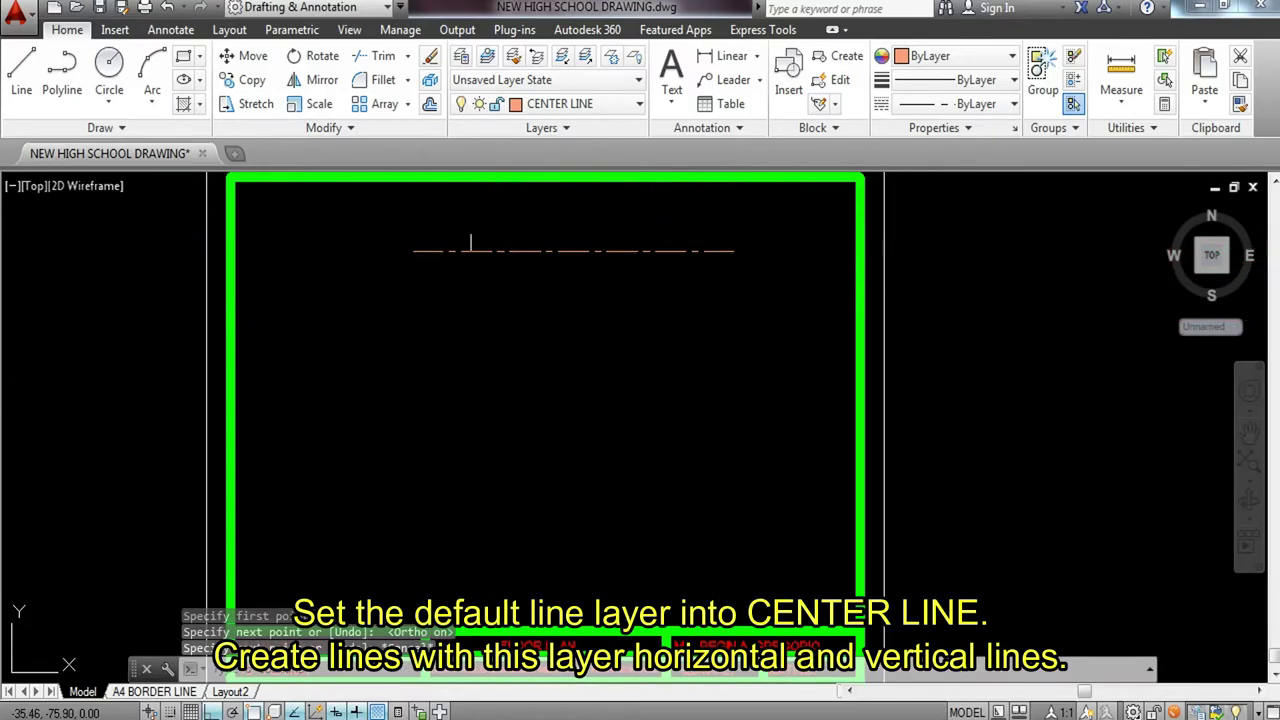
# Draw a vertical center line crossing the horizontal one near its left end and running down through most of the frame.
pyautogui.press('Return')
pyautogui.click(470, 218)
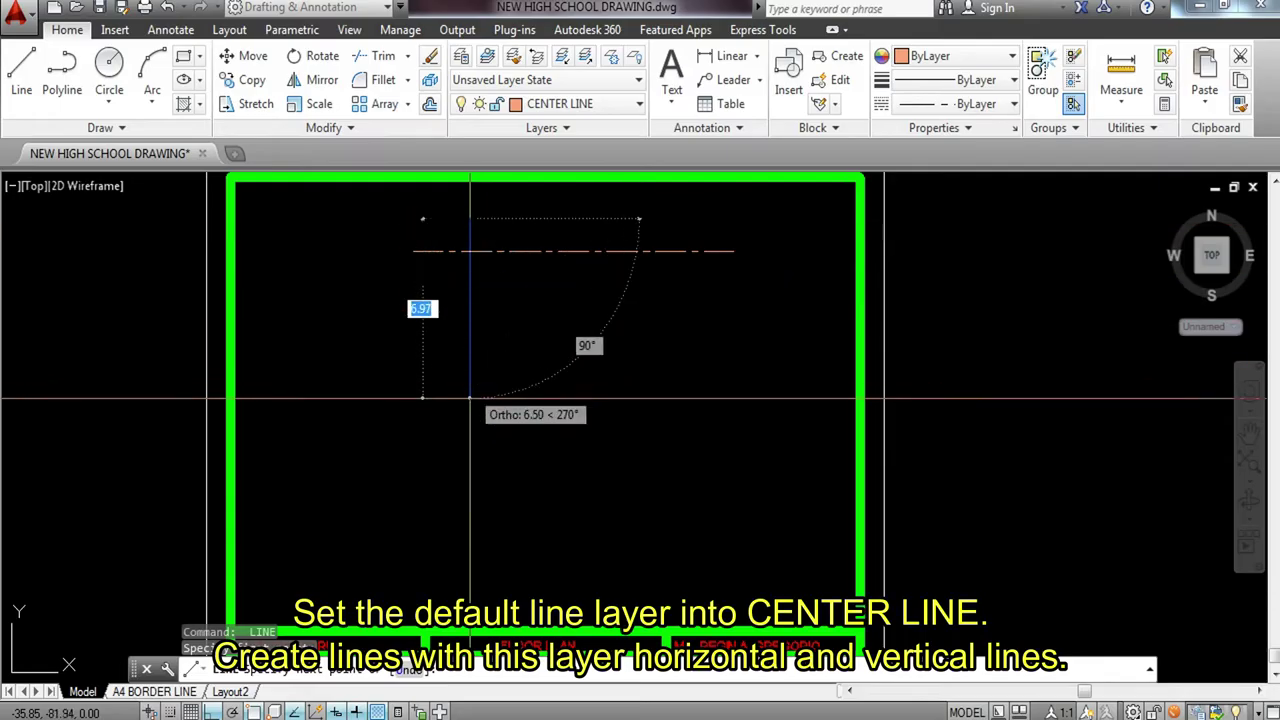
pyautogui.click(470, 515)
pyautogui.press('Return')
# Move both center lines together slightly downward inside the frame.
pyautogui.moveTo(628, 403); pyautogui.dragTo(628, 432, button='middle')
pyautogui.scroll(-2, 627, 414)
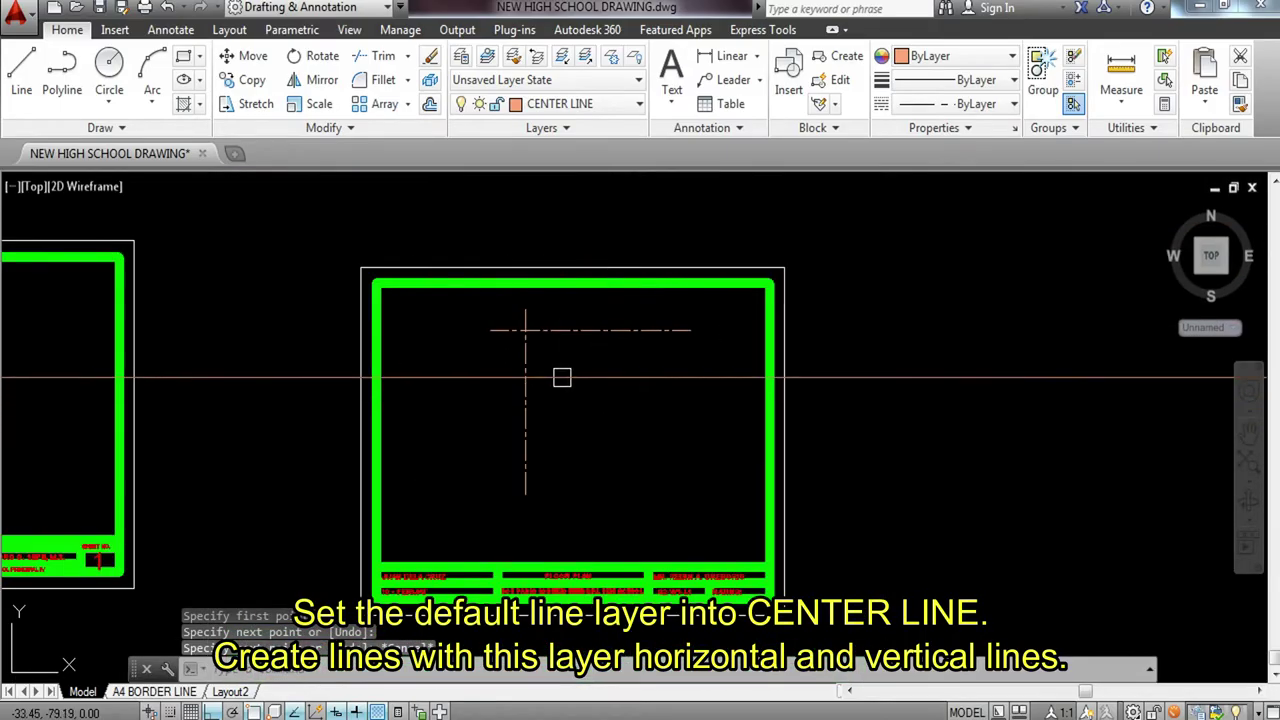
pyautogui.scroll(2, 530, 342)
pyautogui.click(530, 318)
pyautogui.click(491, 350)
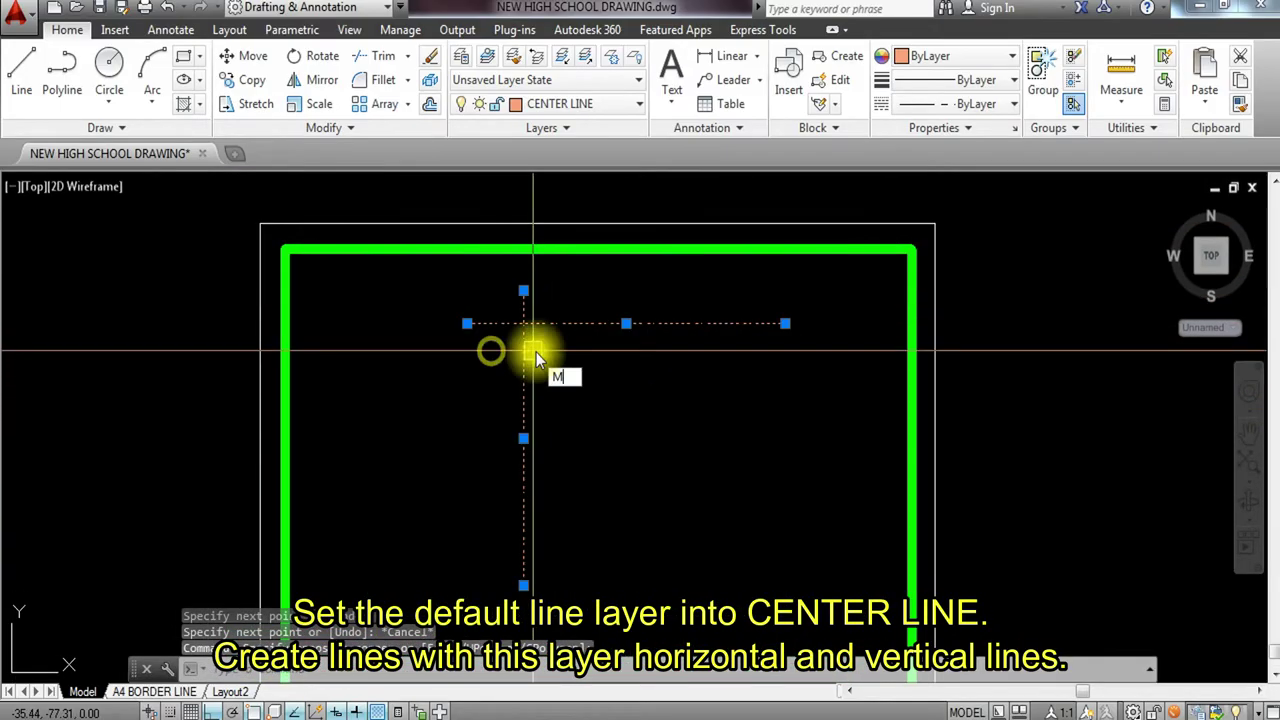
pyautogui.write('m')
pyautogui.press('Return')
pyautogui.click(625, 352)
pyautogui.click(623, 363)
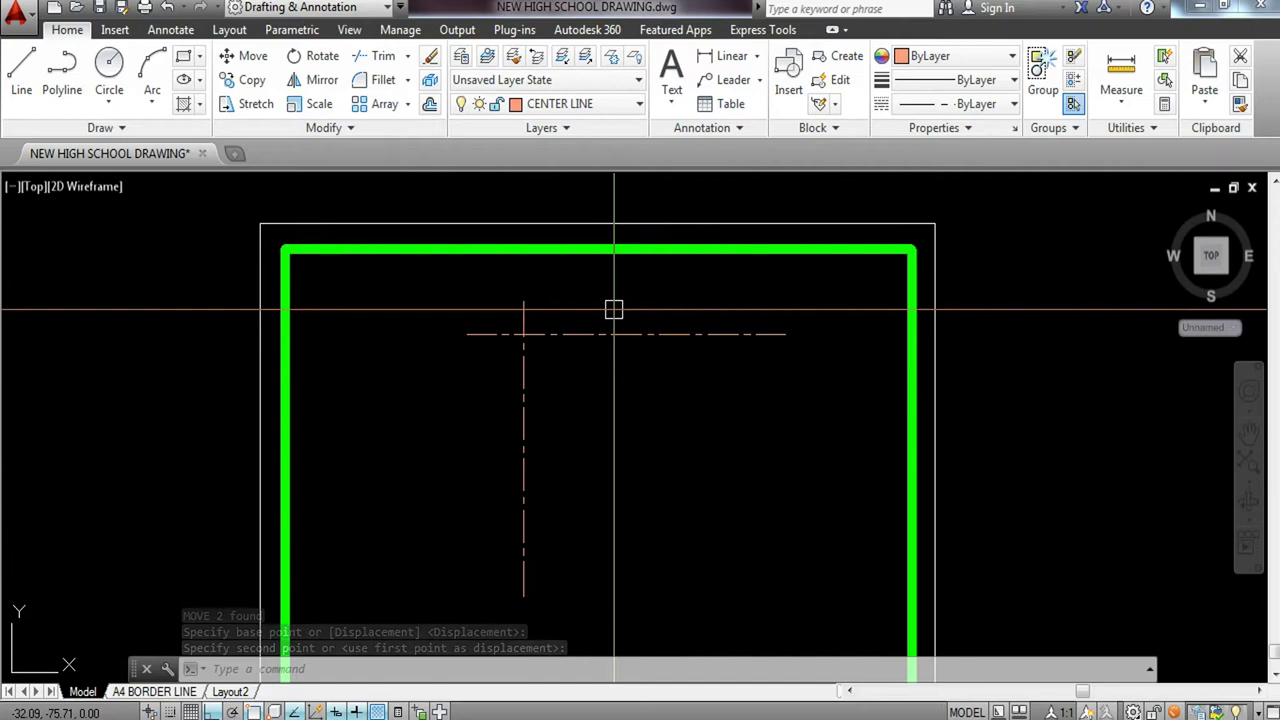
pyautogui.click(611, 307)
# Offset the vertical center line 6 units to the right.
pyautogui.moveTo(612, 393); pyautogui.dragTo(545, 346, button='middle')
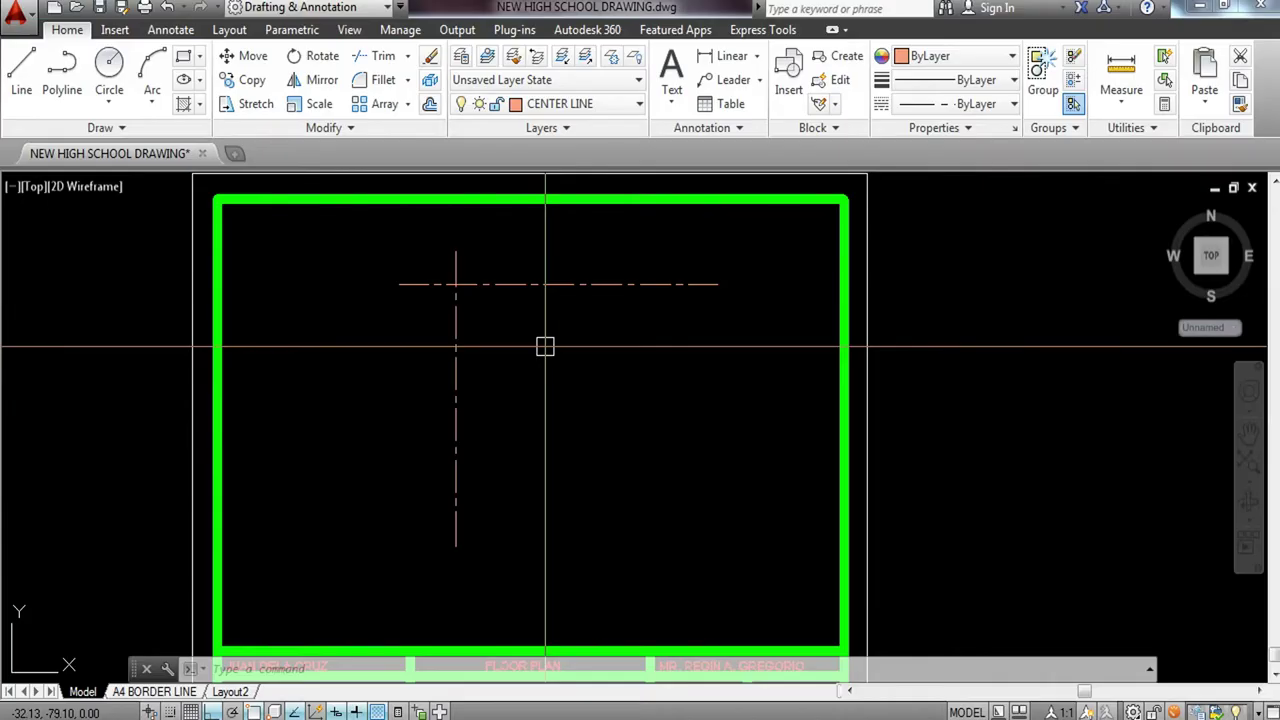
pyautogui.write('o')
pyautogui.press('Return')
pyautogui.write('6')
pyautogui.press('Return')
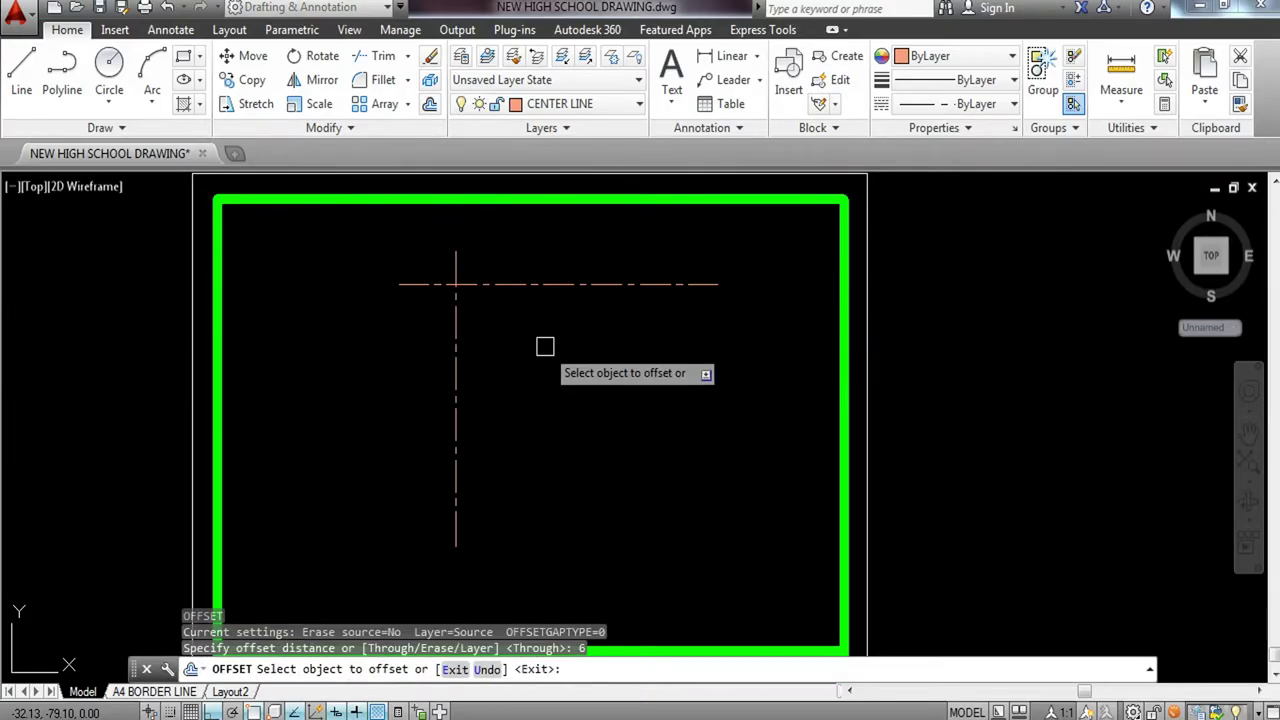
pyautogui.click(456, 379)
pyautogui.click(662, 379)
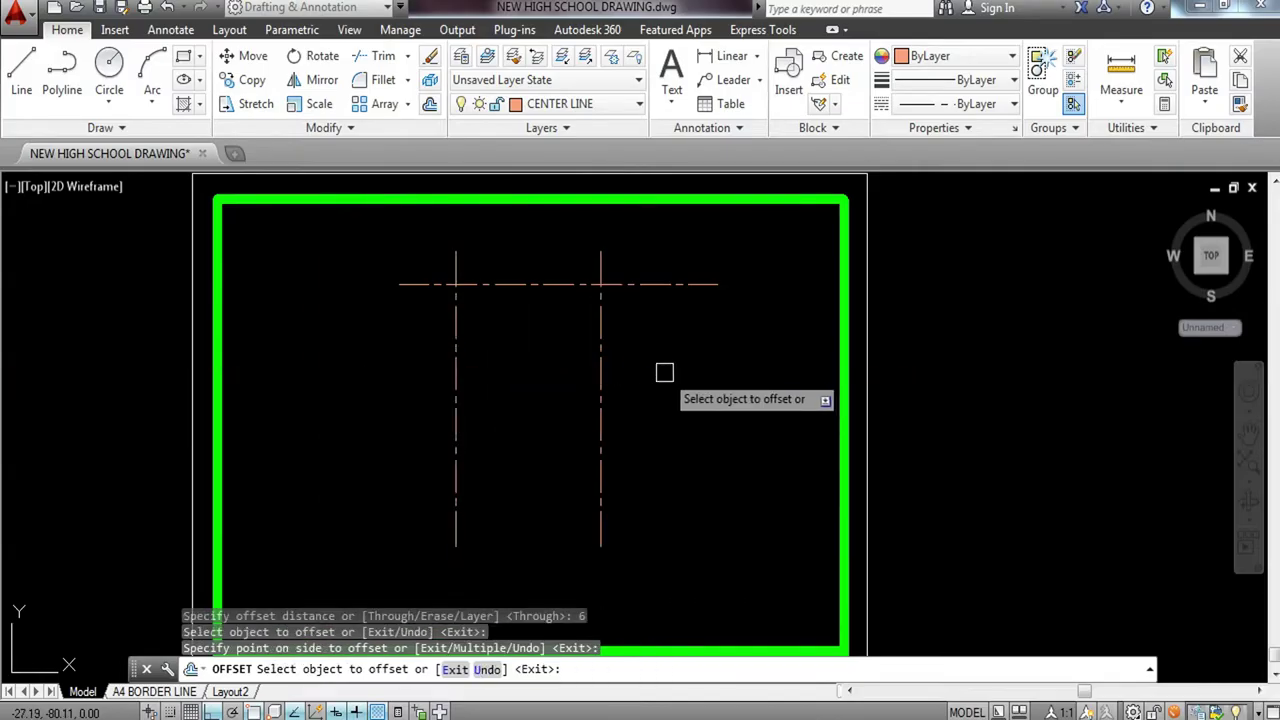
pyautogui.press('Escape')
# Offset the horizontal center line 7 units downward.
pyautogui.press('Return')
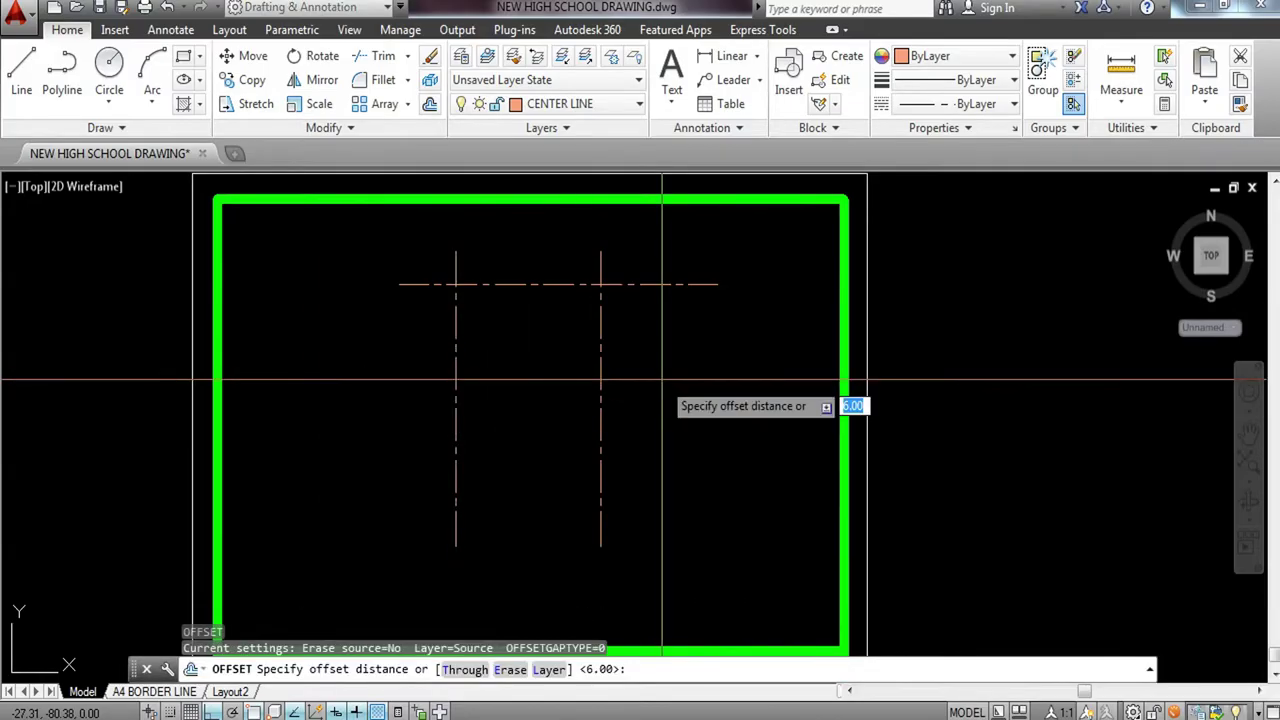
pyautogui.write('7')
pyautogui.press('Return')
pyautogui.click(634, 284)
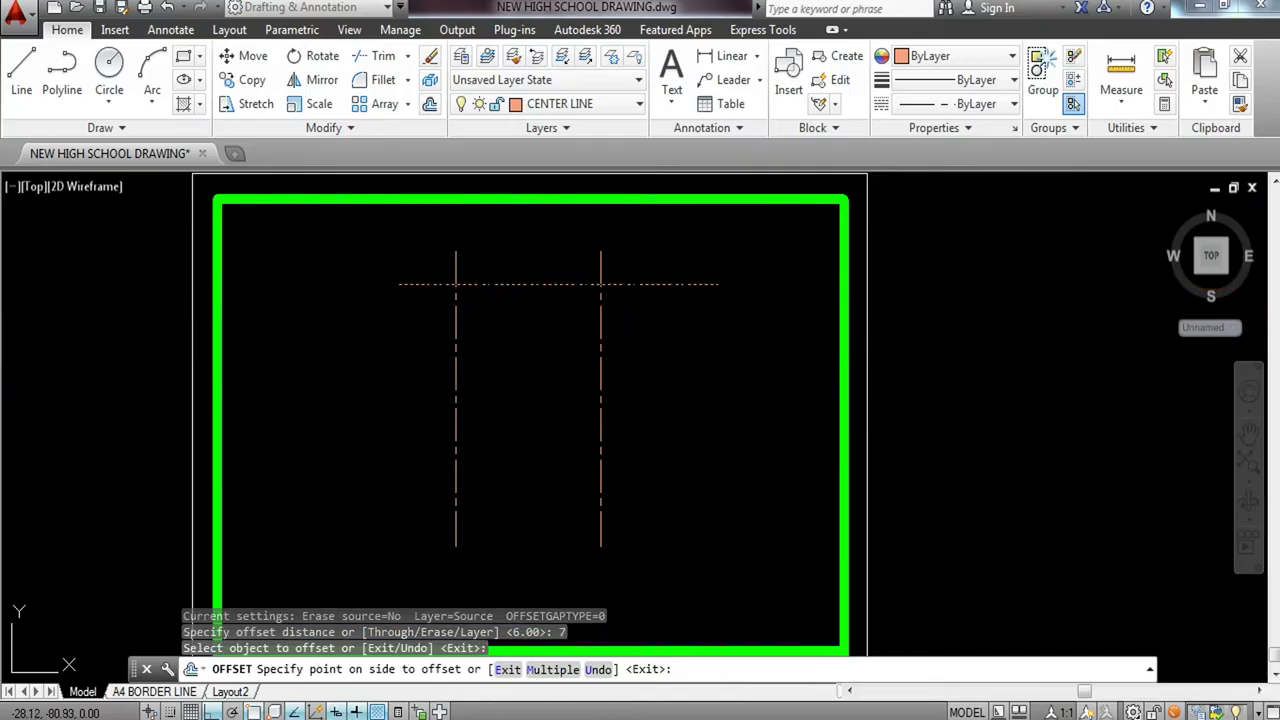
pyautogui.click(654, 434)
pyautogui.press('Escape')
pyautogui.press('Escape')
pyautogui.press('Escape')
pyautogui.press('Escape')
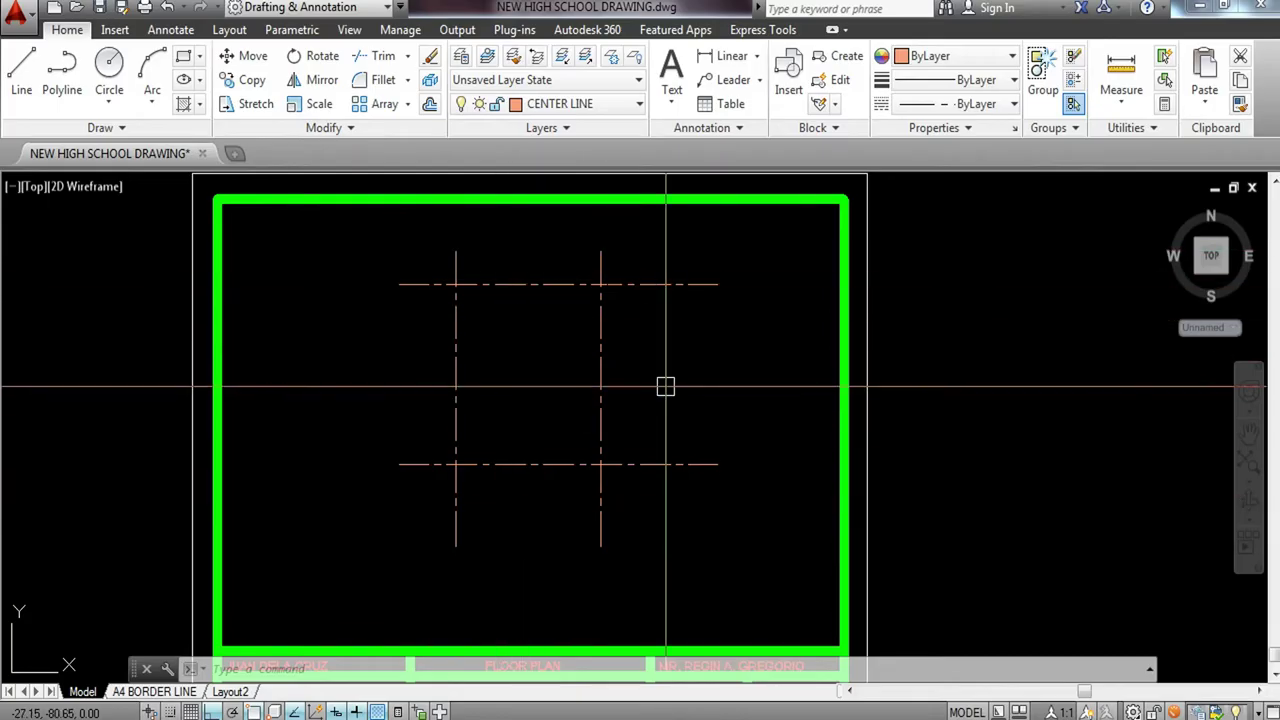
# Offset the right vertical center line 3 units to the left.
pyautogui.press('Return')
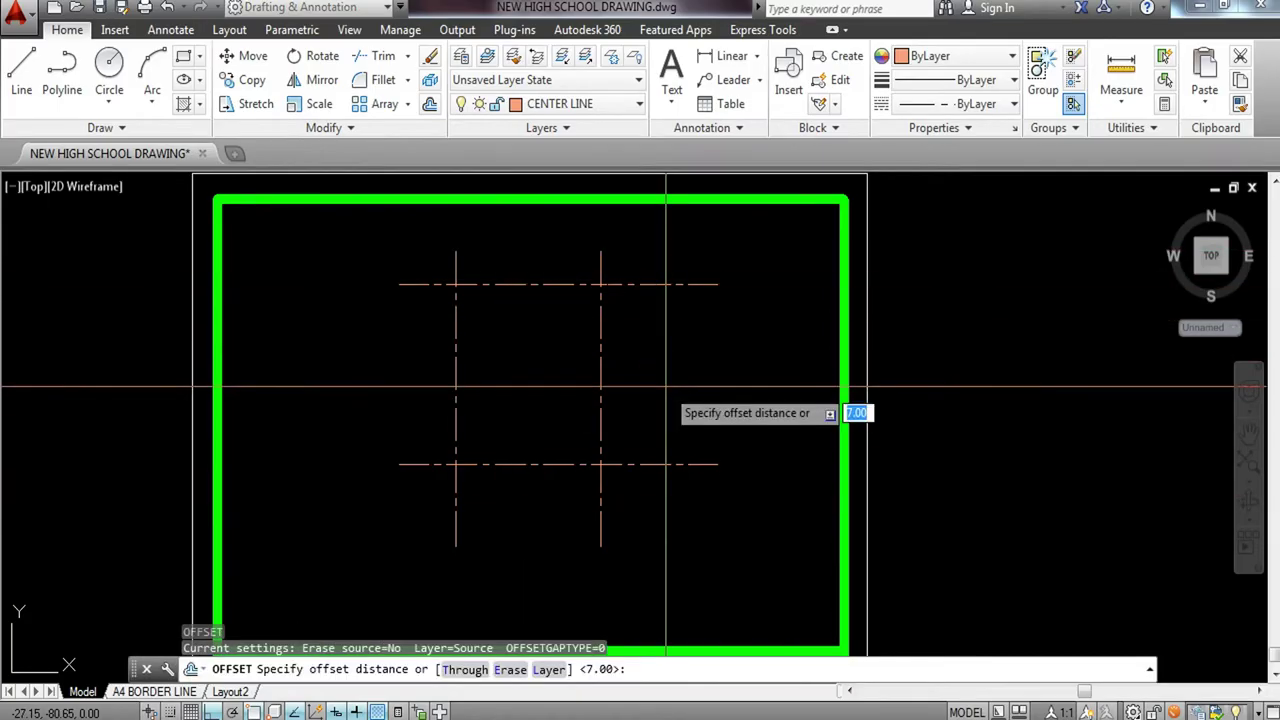
pyautogui.write('3')
pyautogui.press('Return')
pyautogui.click(603, 377)
pyautogui.click(556, 374)
pyautogui.press('Escape')
pyautogui.press('Escape')
# Offset the top horizontal center line 4 units downward.
pyautogui.press('Return')
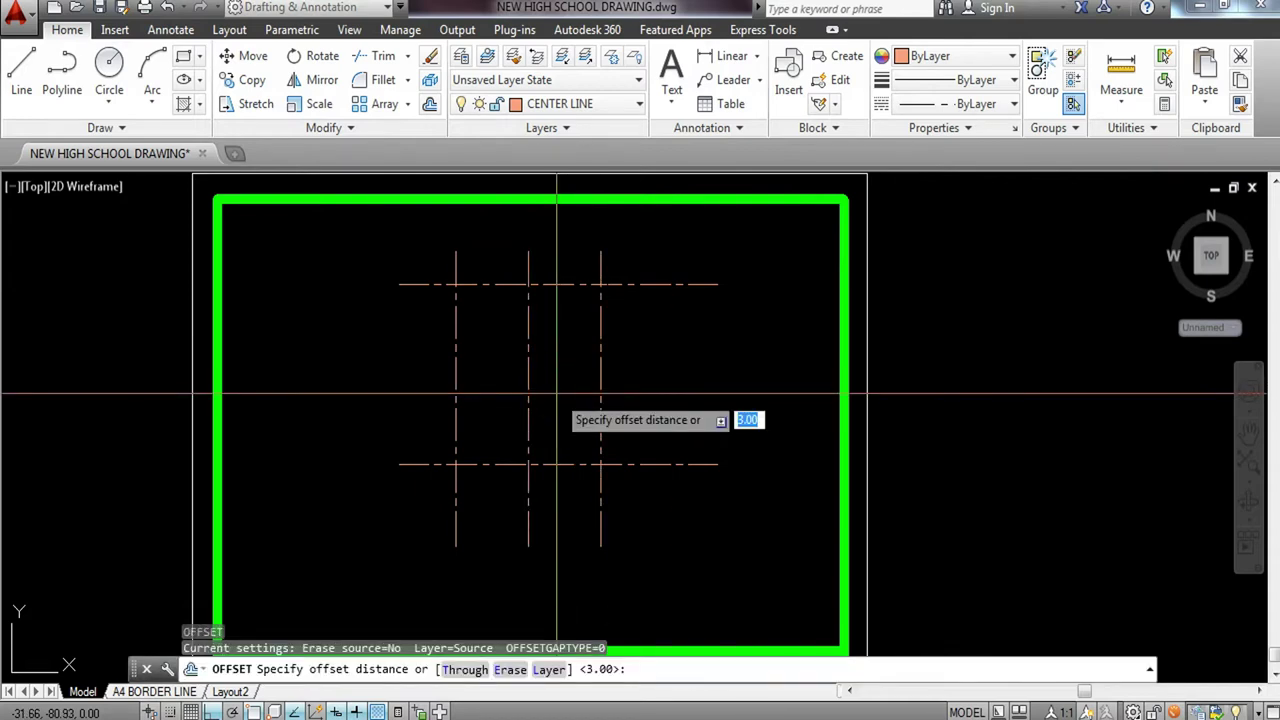
pyautogui.write('4')
pyautogui.press('Return')
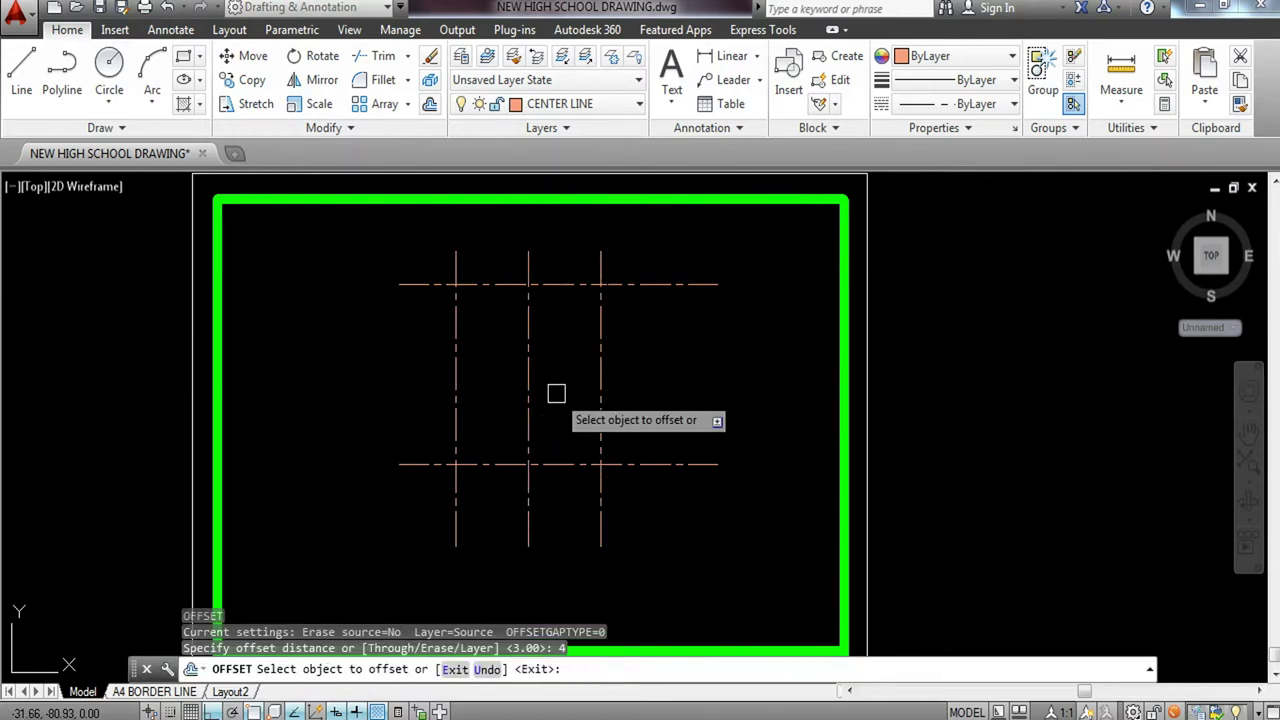
pyautogui.click(560, 284)
pyautogui.click(632, 471)
pyautogui.press('Escape')
pyautogui.press('Escape')
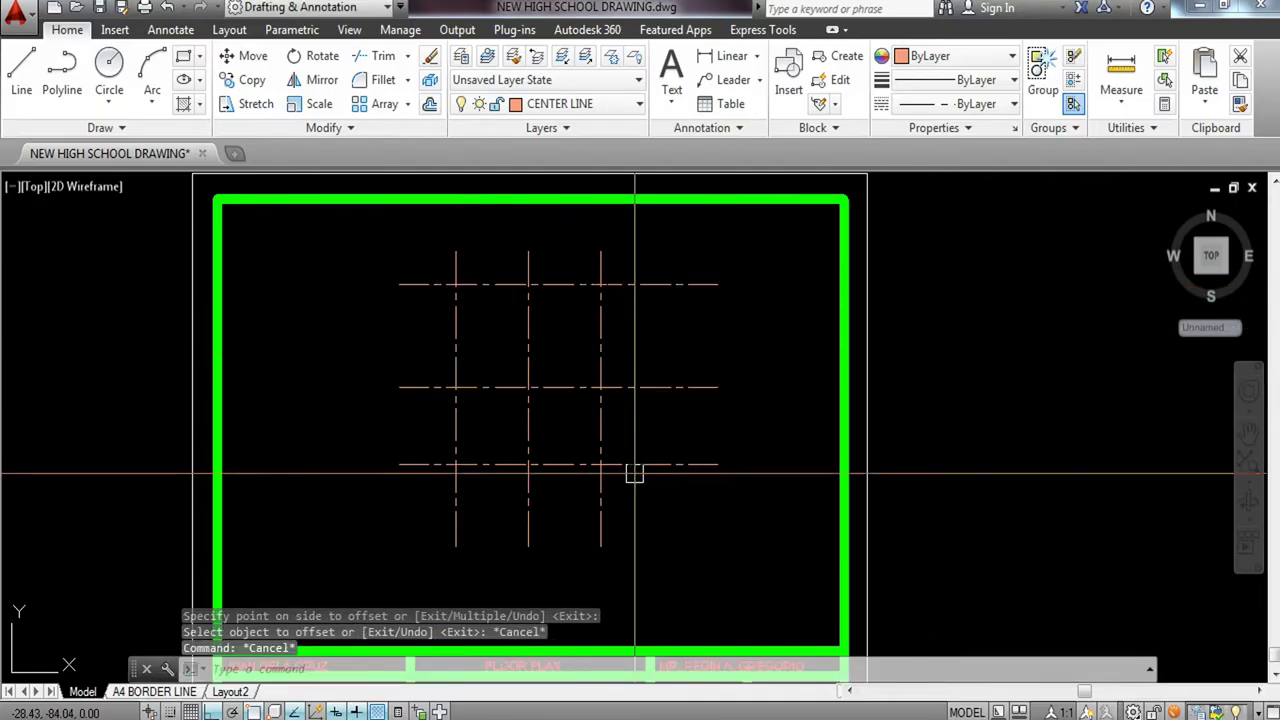
# Offset the bottom horizontal center line 1.5 units upward.
pyautogui.write('o')
pyautogui.press('Return')
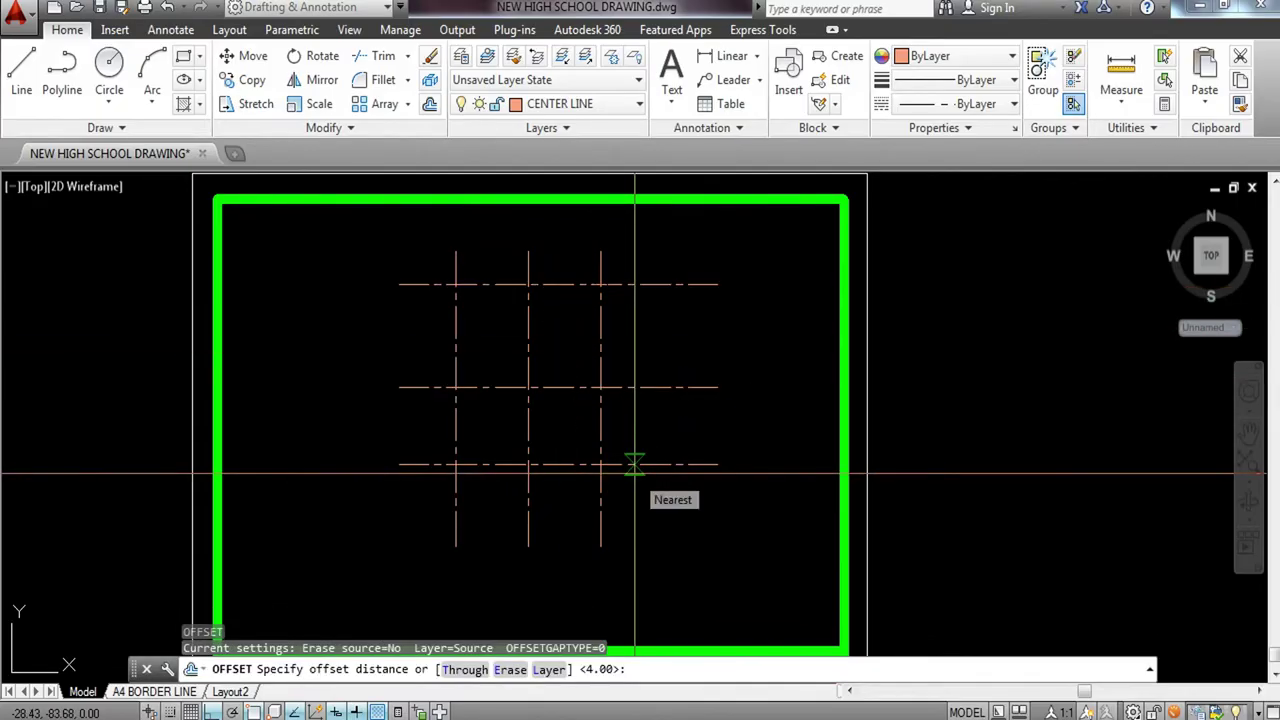
pyautogui.write('1.5')
pyautogui.press('Return')
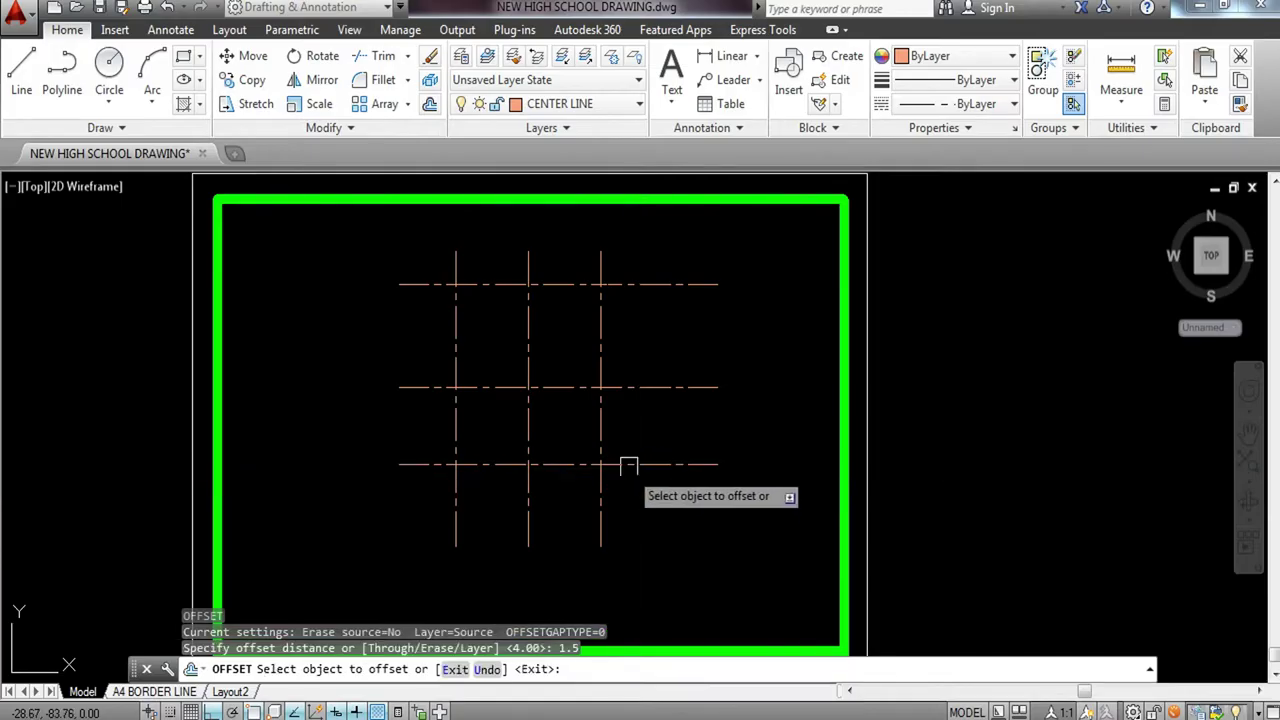
pyautogui.click(625, 464)
pyautogui.click(635, 431)
pyautogui.press('Escape')
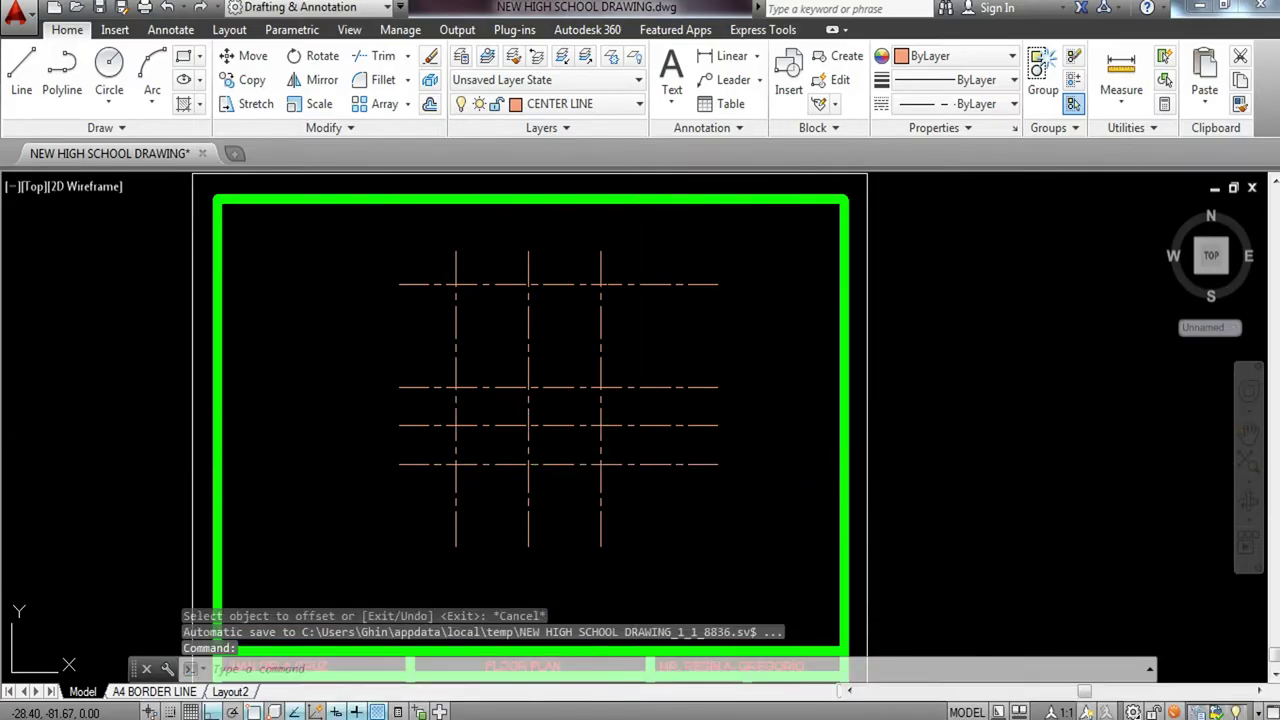
# Offset the top horizontal center line 1.5 units downward and the rightmost vertical one 1.5 units to the left.
pyautogui.press('Return')
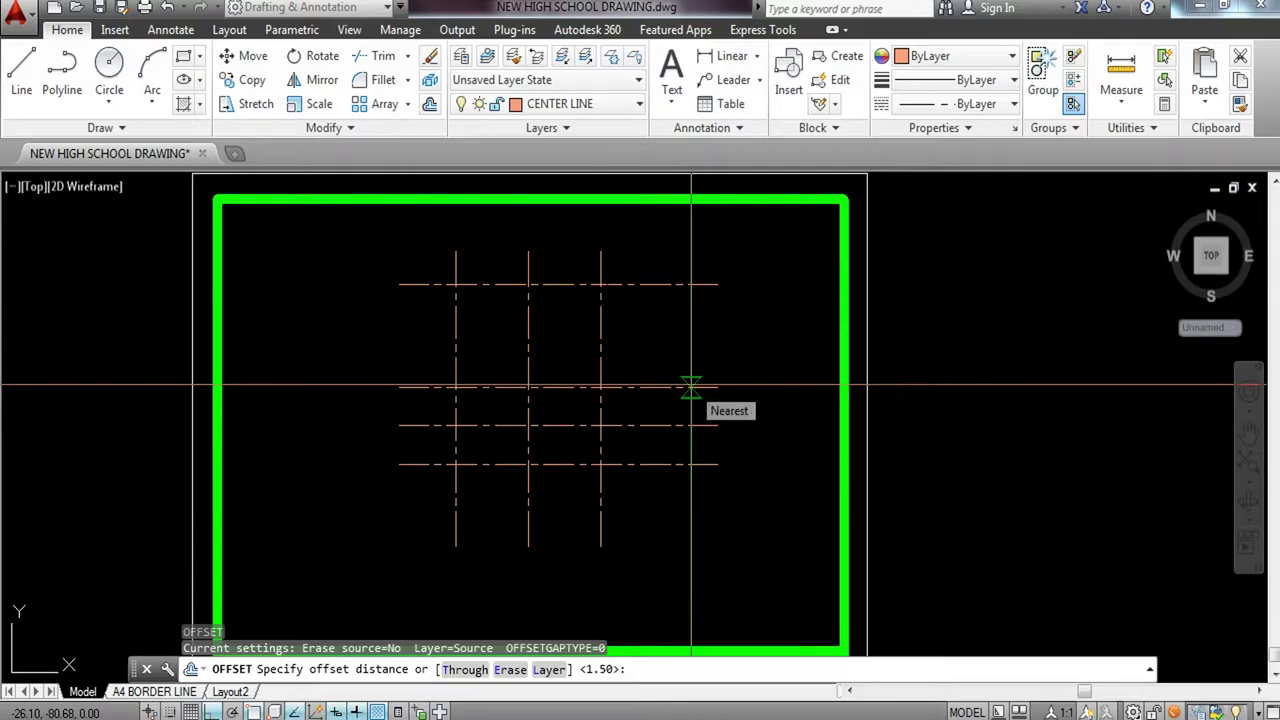
pyautogui.press('Return')
pyautogui.click(577, 284)
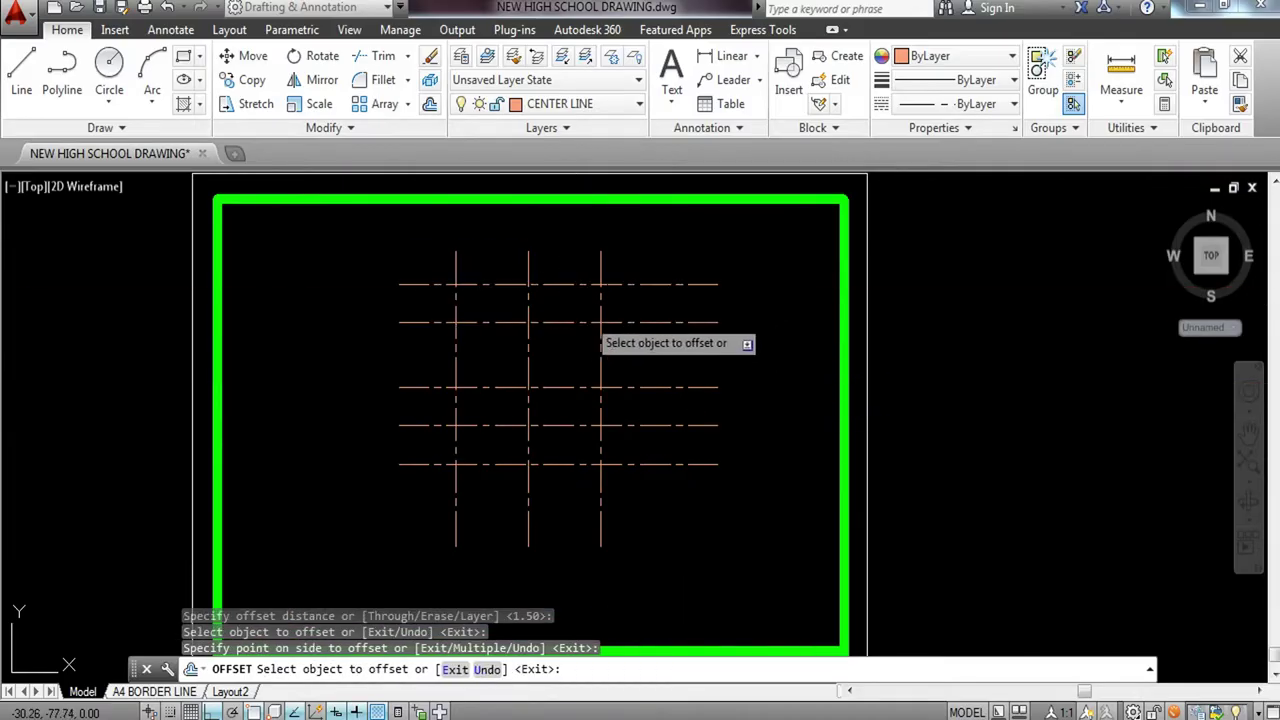
pyautogui.click(520, 315)
pyautogui.click(600, 300)
pyautogui.click(545, 313)
pyautogui.press('Escape')
pyautogui.press('Escape')
pyautogui.press('Escape')
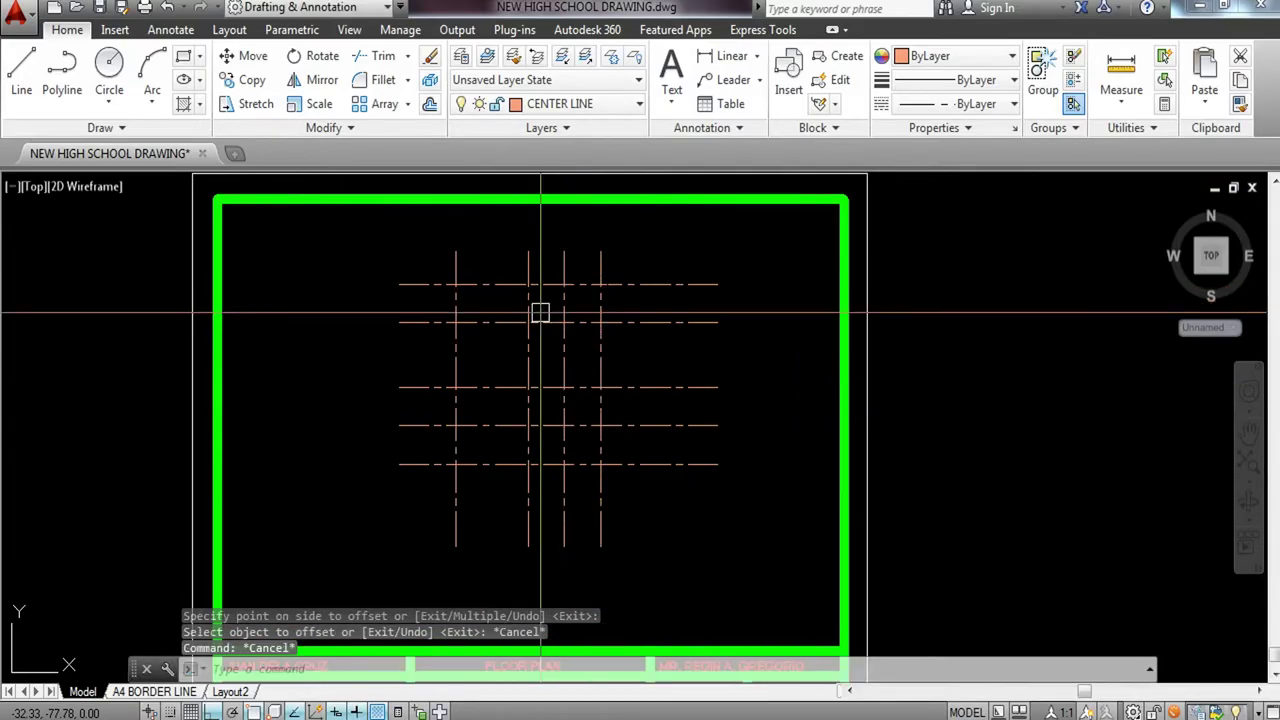
# Trim the stub of the third vertical center line that extends above the top horizontal line.
pyautogui.scroll(2, 571, 303)
pyautogui.moveTo(571, 303); pyautogui.dragTo(530, 269, button='middle')
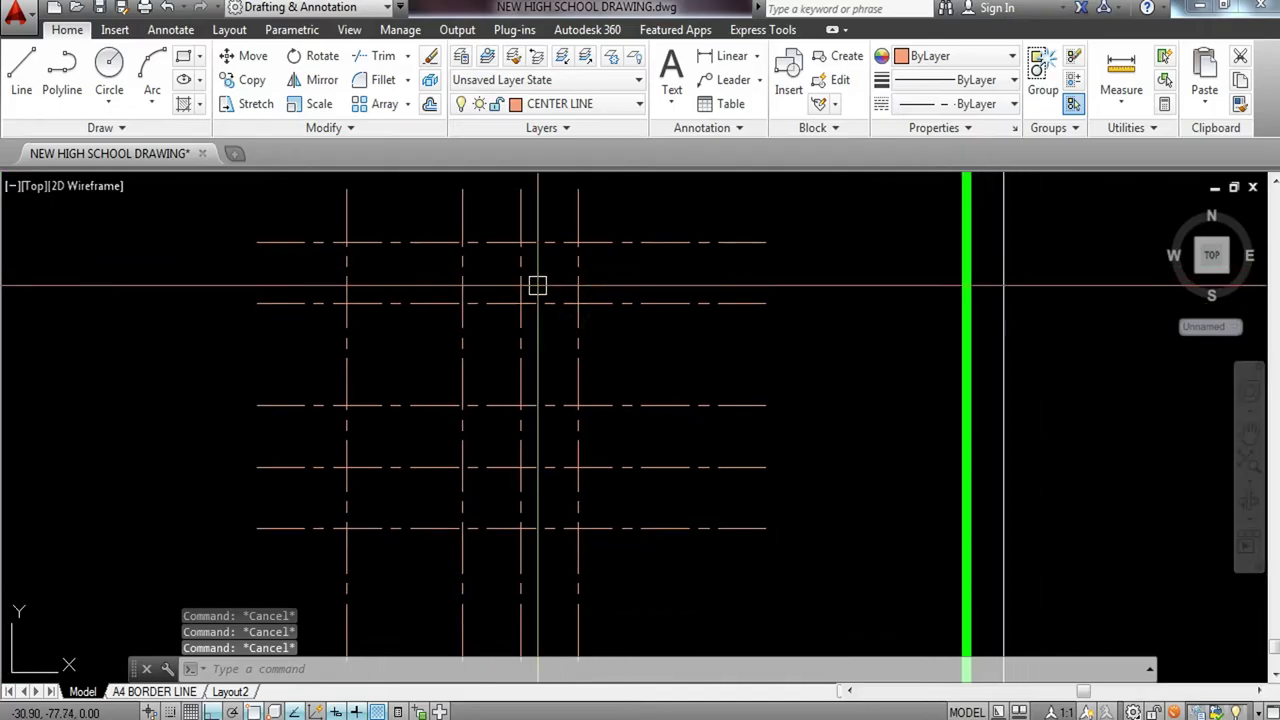
pyautogui.write('tr')
pyautogui.press('Return')
pyautogui.press('Return')
pyautogui.click(530, 198)
pyautogui.click(484, 270)
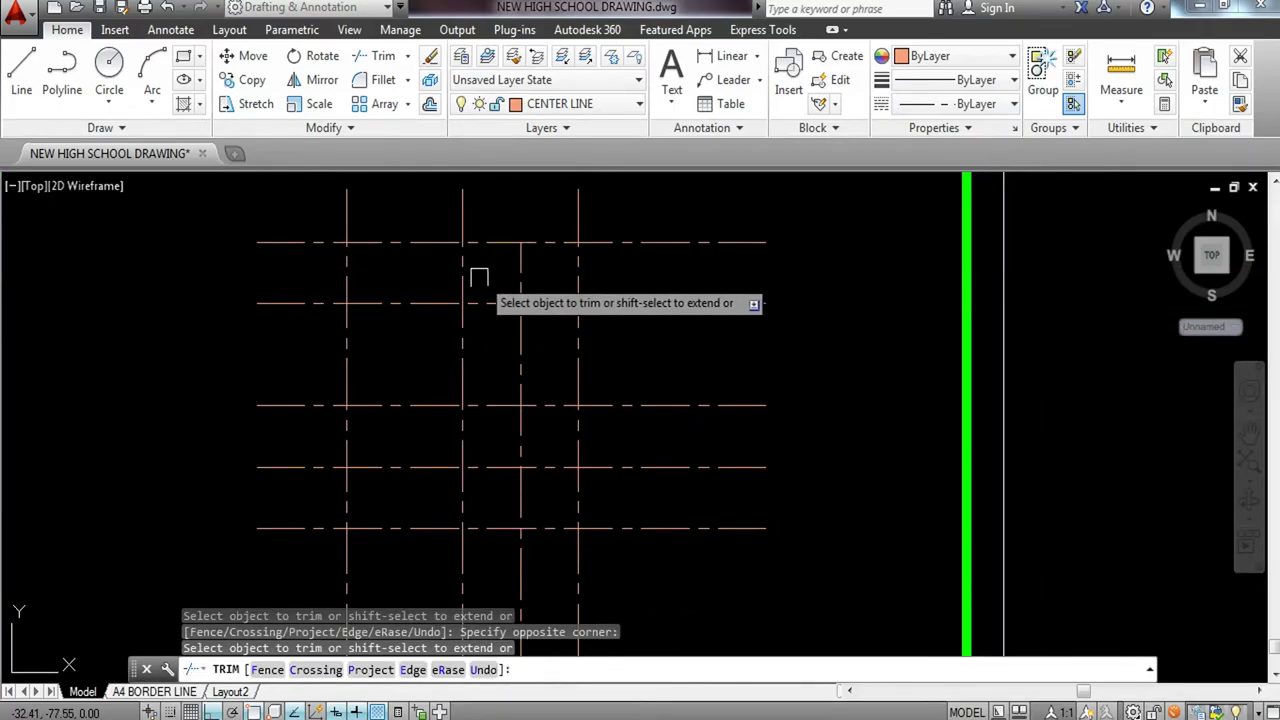
# Trim the second horizontal line between the two leftmost verticals, and the second and fourth horizontals beyond the rightmost vertical.
pyautogui.click(484, 274)
pyautogui.click(434, 297)
pyautogui.click(425, 300)
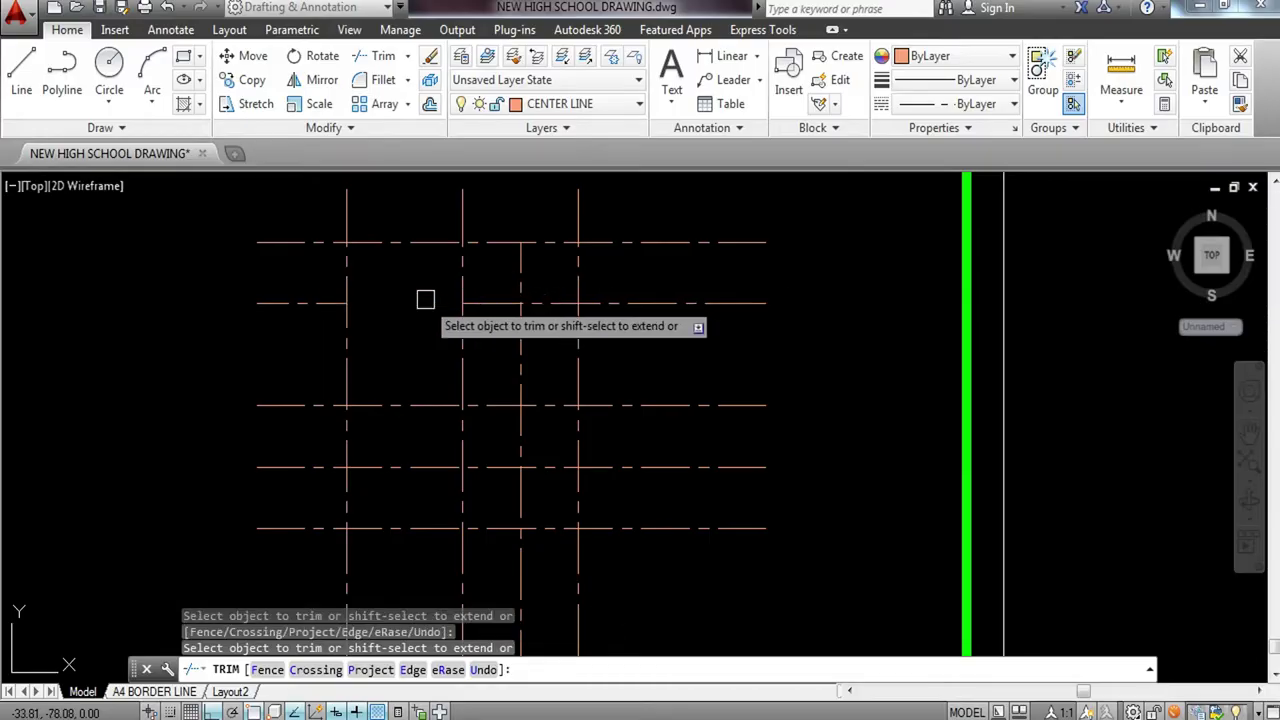
pyautogui.click(665, 280)
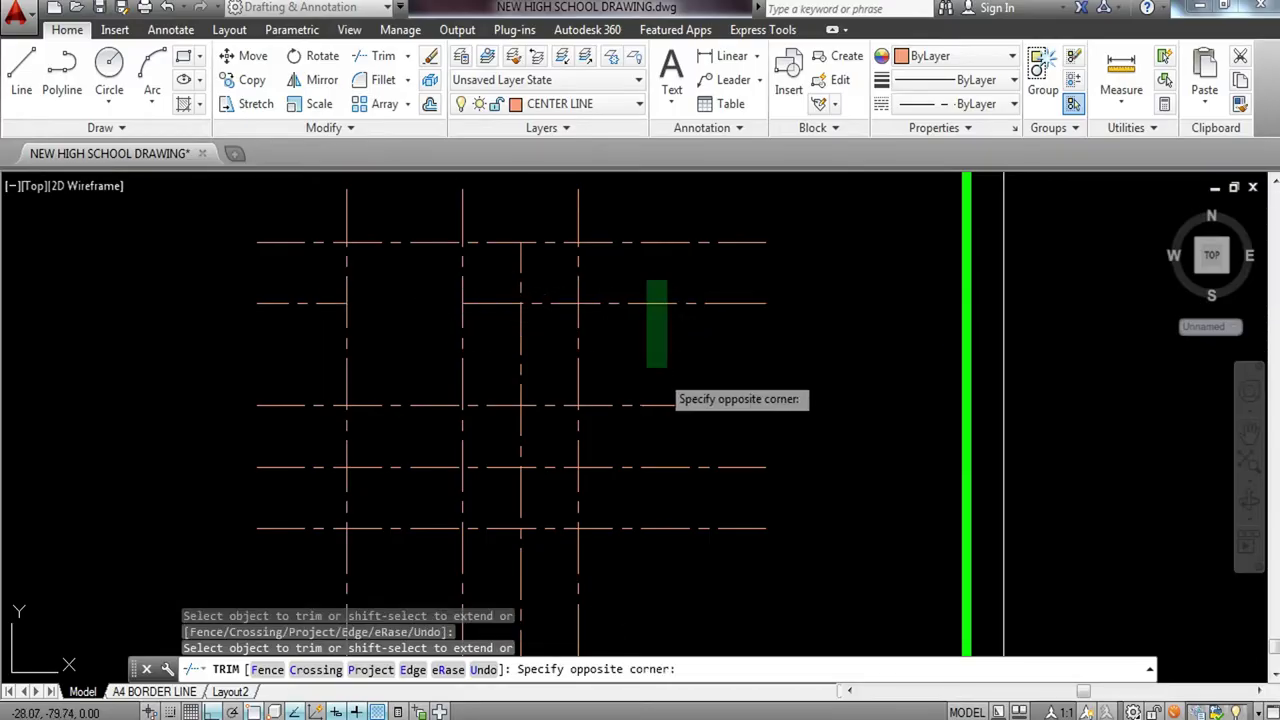
pyautogui.click(660, 468)
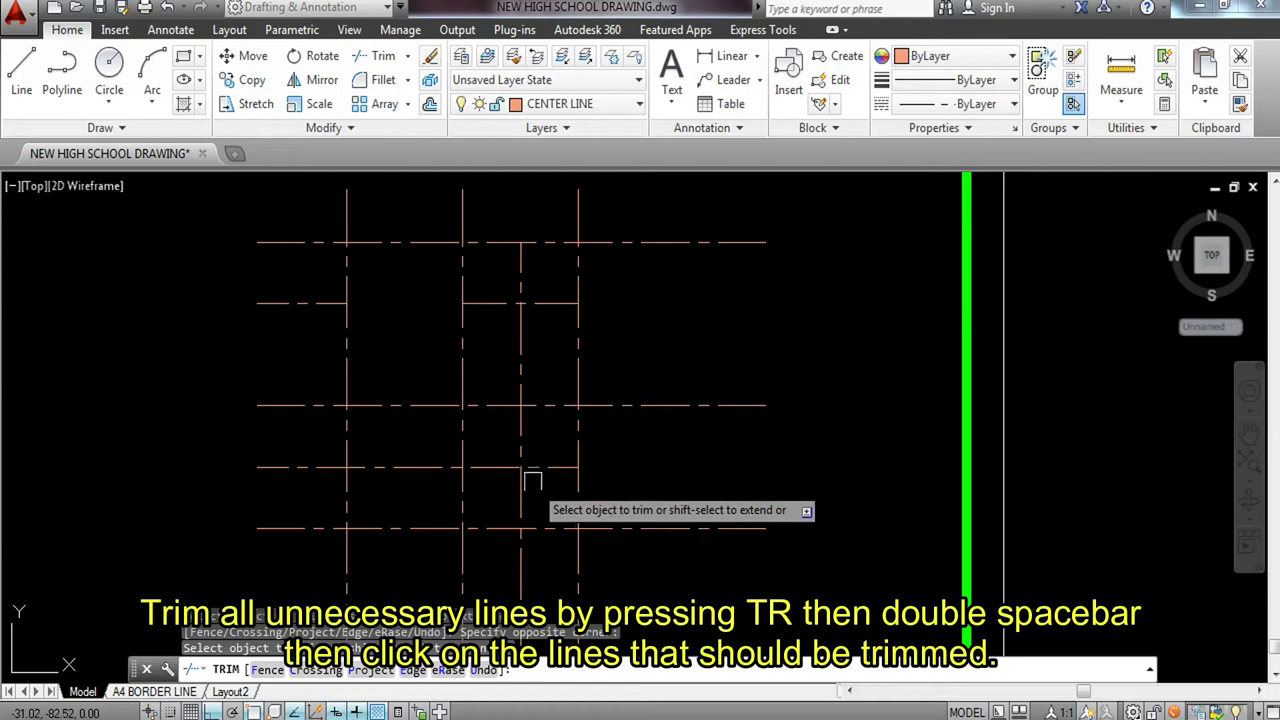
# Remove the third vertical center line below the second horizontal line by trimming it and erasing the leftover piece.
pyautogui.click(526, 362)
pyautogui.click(550, 466)
pyautogui.click(545, 433)
pyautogui.press('Escape')
pyautogui.click(512, 449)
pyautogui.write('e')
pyautogui.press('space')
# Trim the fourth horizontal center line between the two leftmost vertical lines.
pyautogui.moveTo(602, 476); pyautogui.dragTo(614, 414, button='middle')
pyautogui.write('tr')
pyautogui.press('space')
pyautogui.press('space')
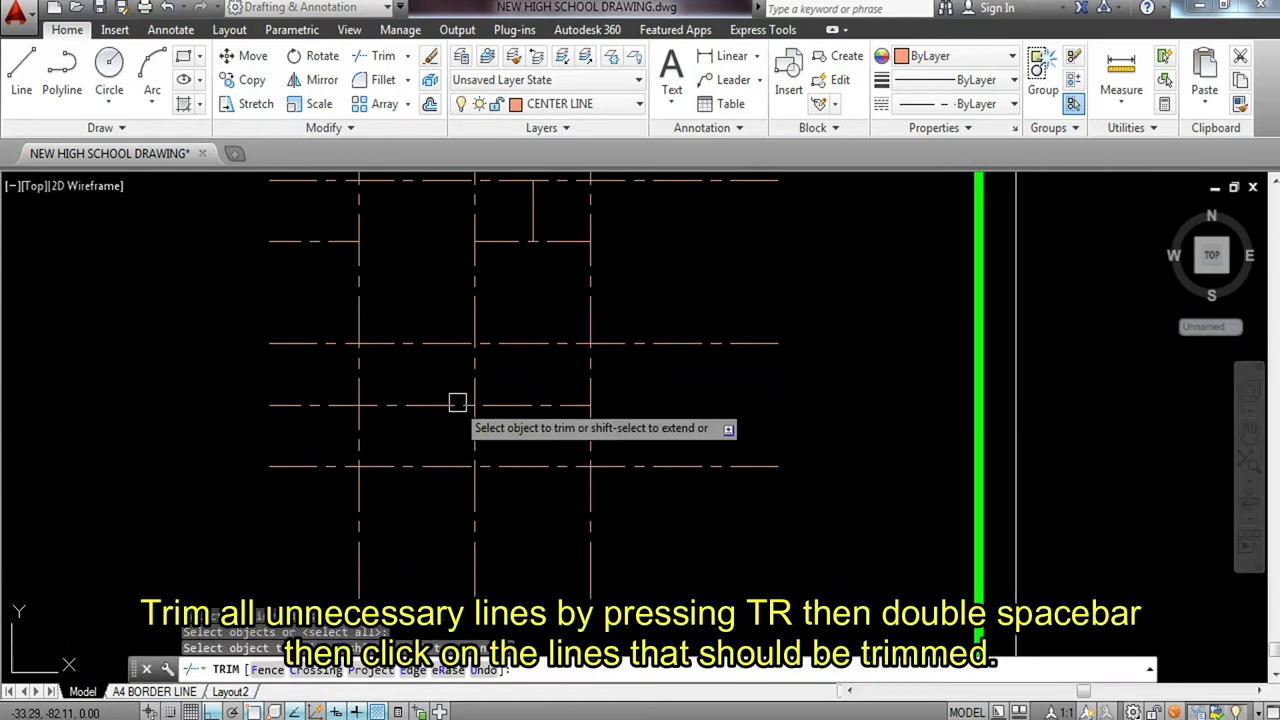
pyautogui.click(457, 402)
pyautogui.press('Escape')
# Erase the leftover pieces of the second and fourth horizontal lines beyond the leftmost vertical line.
pyautogui.click(318, 241)
pyautogui.write('e')
pyautogui.press('space')
pyautogui.click(297, 405)
pyautogui.write('e')
pyautogui.press('space')
pyautogui.write('t')
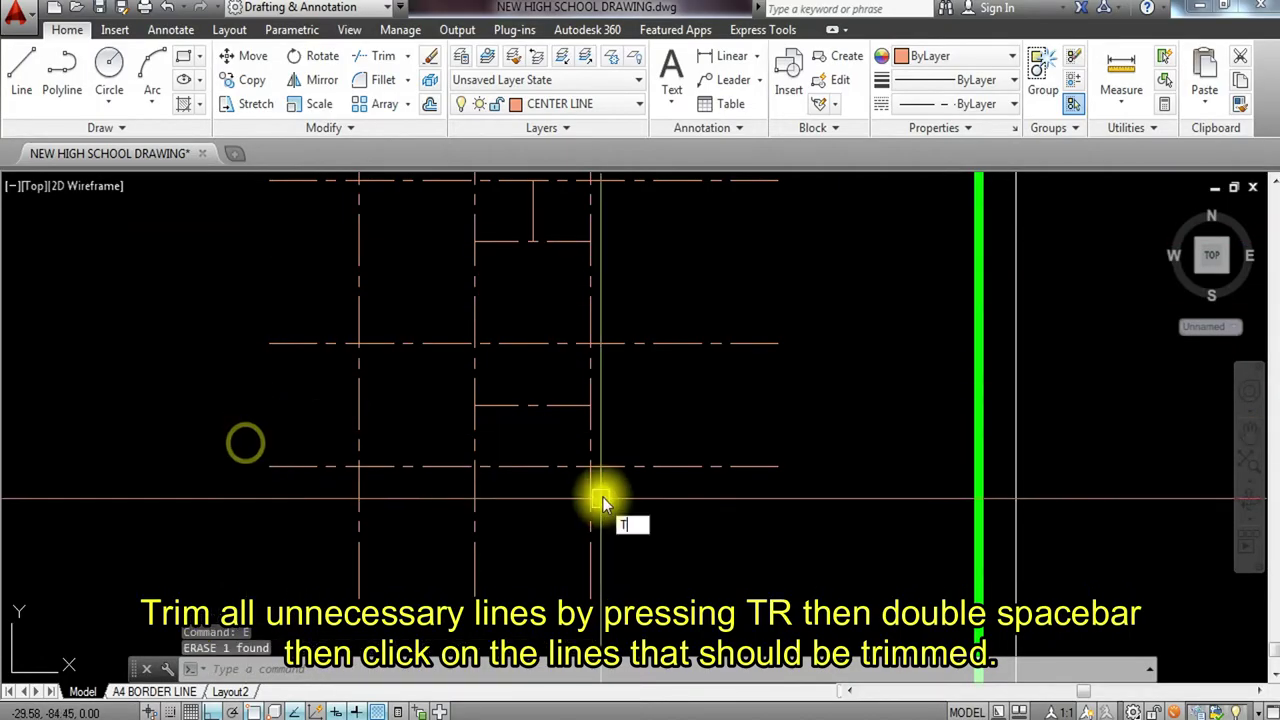
pyautogui.press('Escape')
pyautogui.moveTo(660, 368); pyautogui.dragTo(674, 396, button='middle')
pyautogui.press('Escape')
pyautogui.write('t')
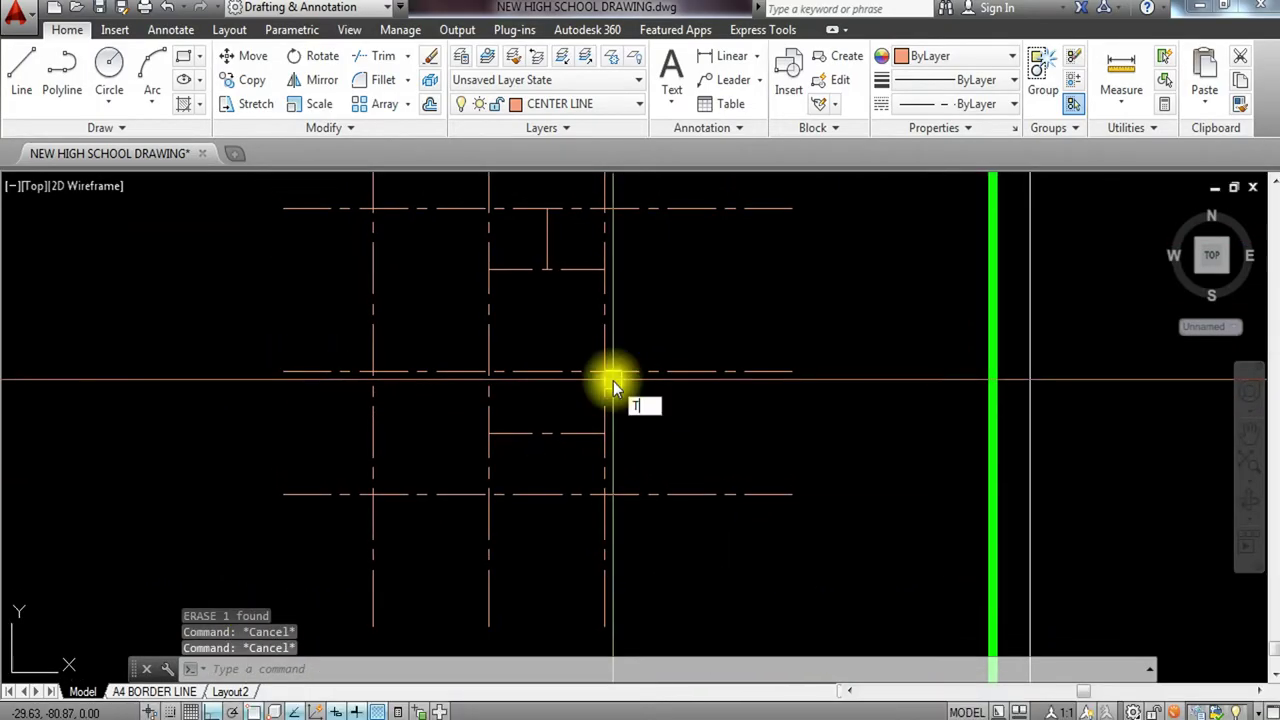
pyautogui.press('Escape')
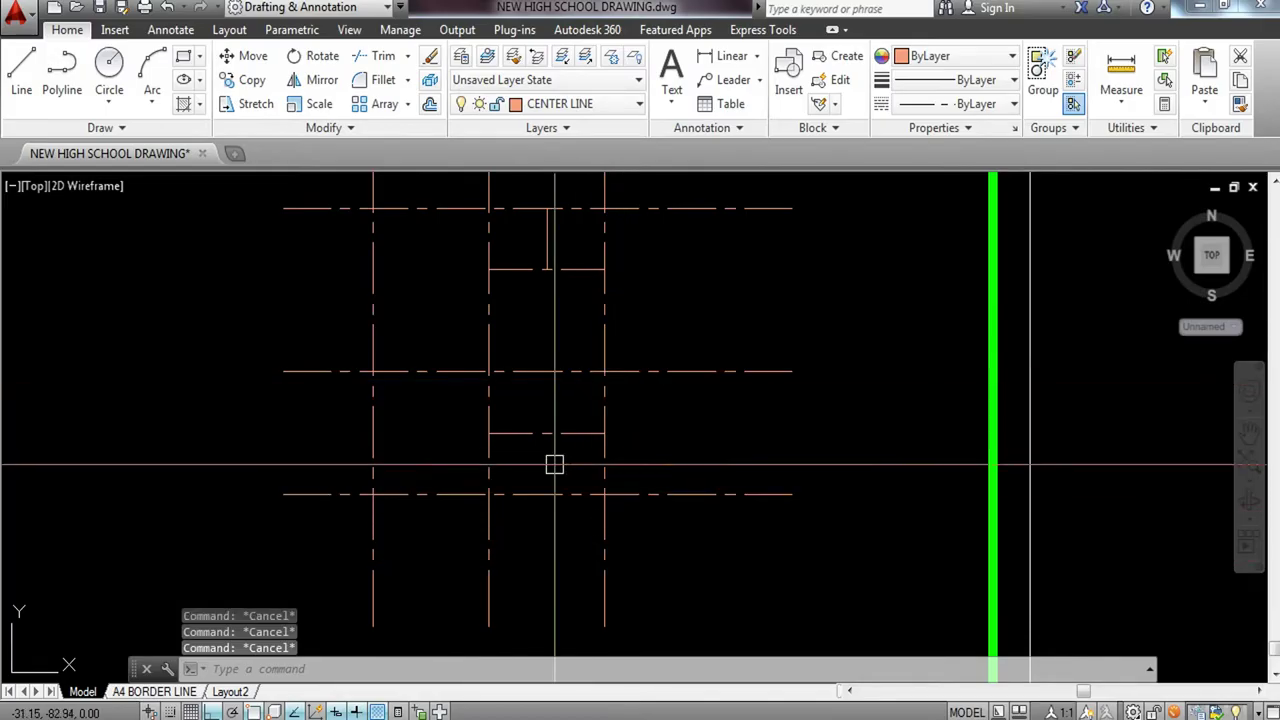
pyautogui.moveTo(437, 411); pyautogui.dragTo(461, 487, button='middle')
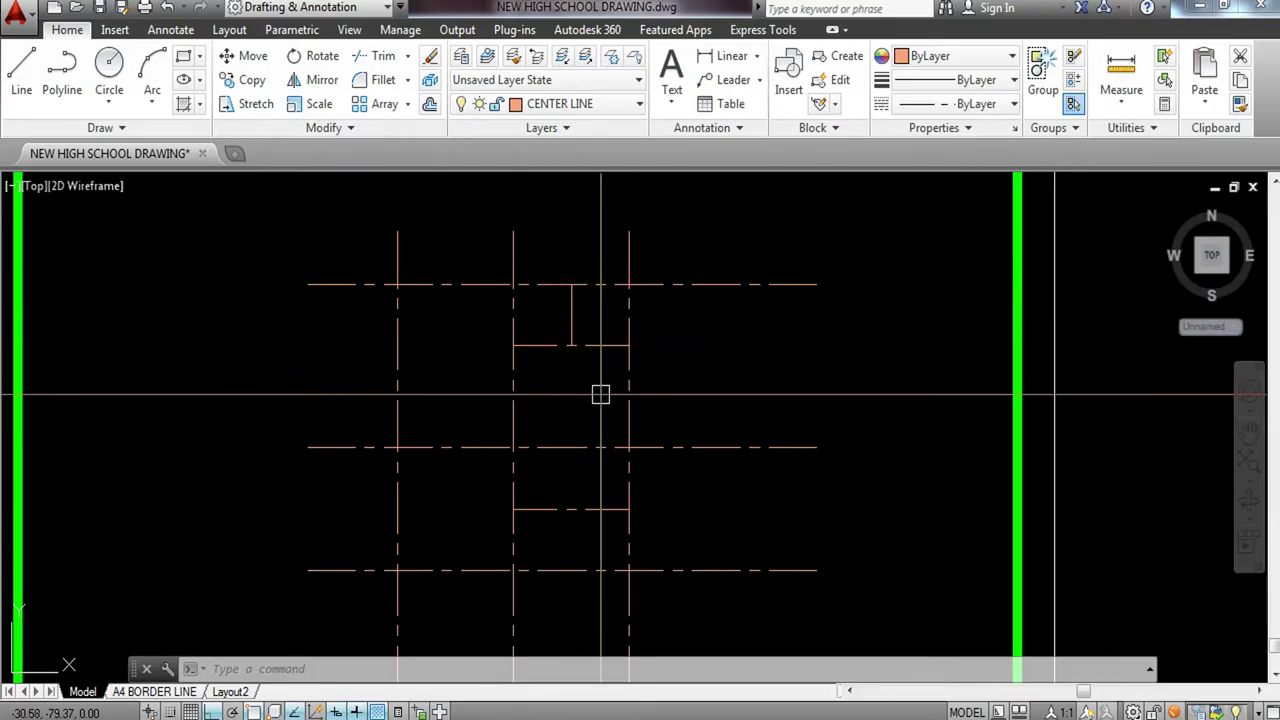
pyautogui.moveTo(671, 427); pyautogui.dragTo(674, 398, button='middle')
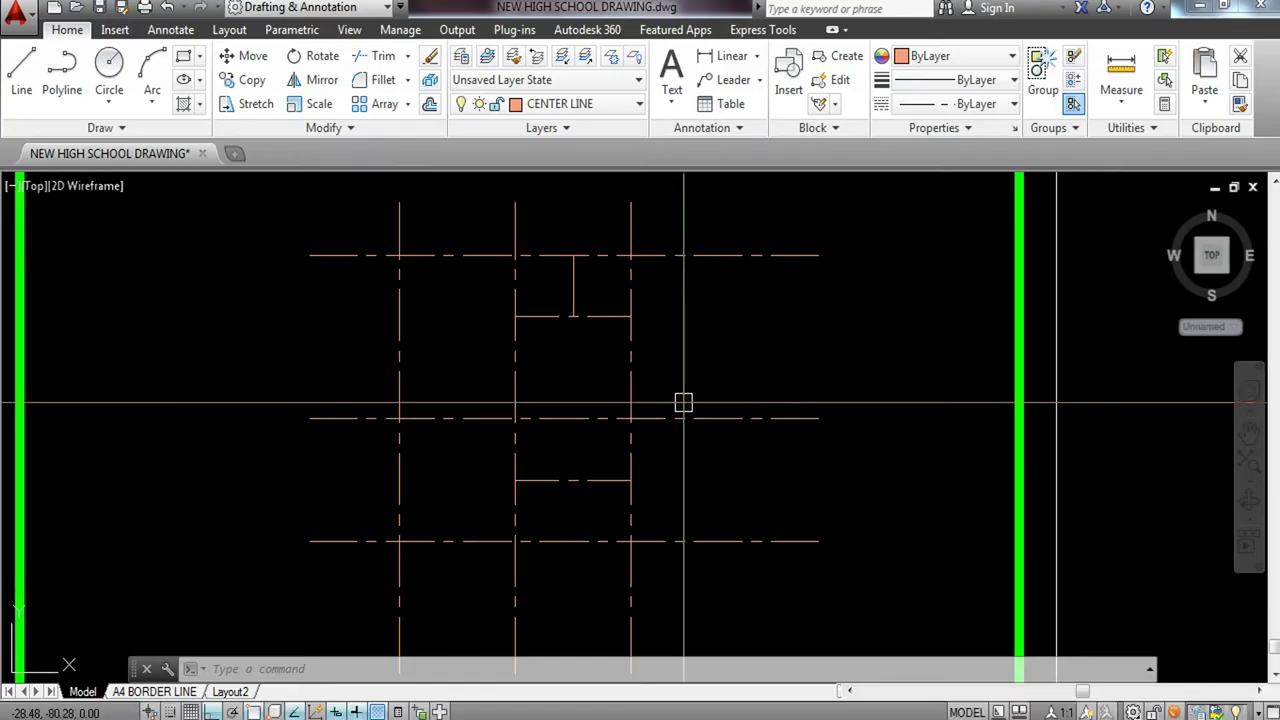
# Make WALL the current layer.
pyautogui.click(603, 104)
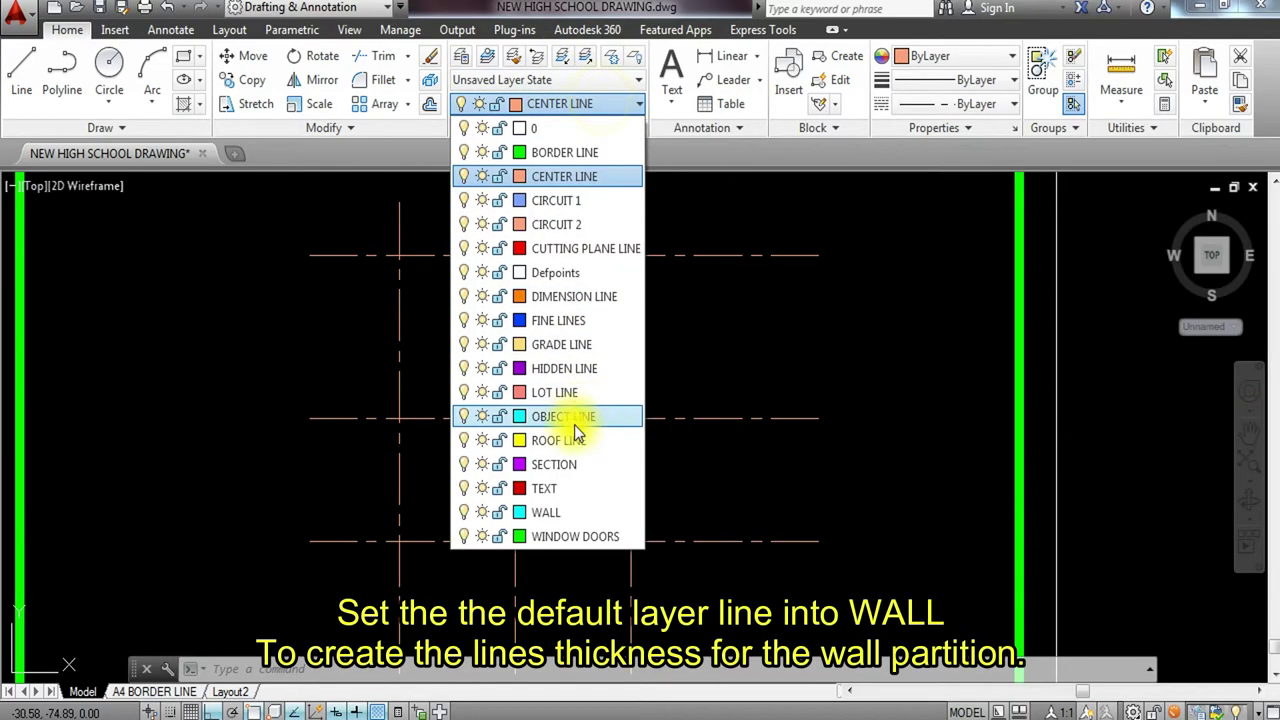
pyautogui.click(568, 512)
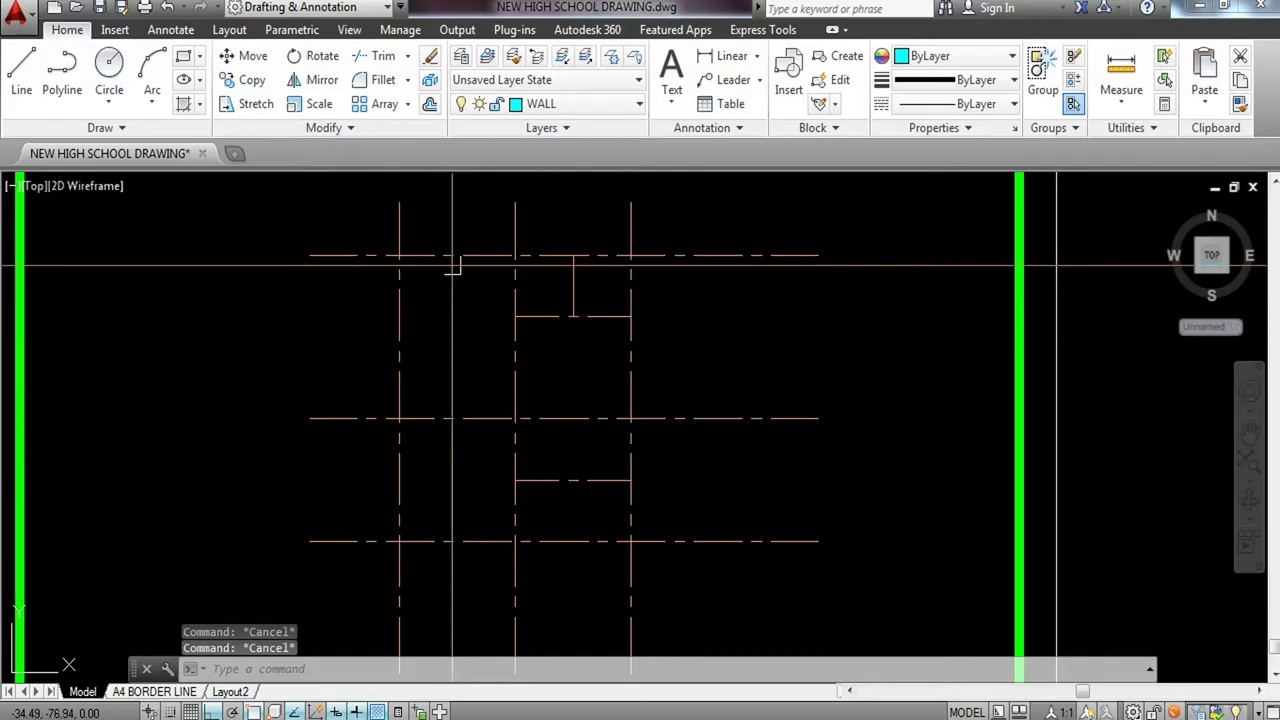
pyautogui.scroll(2, 443, 248)
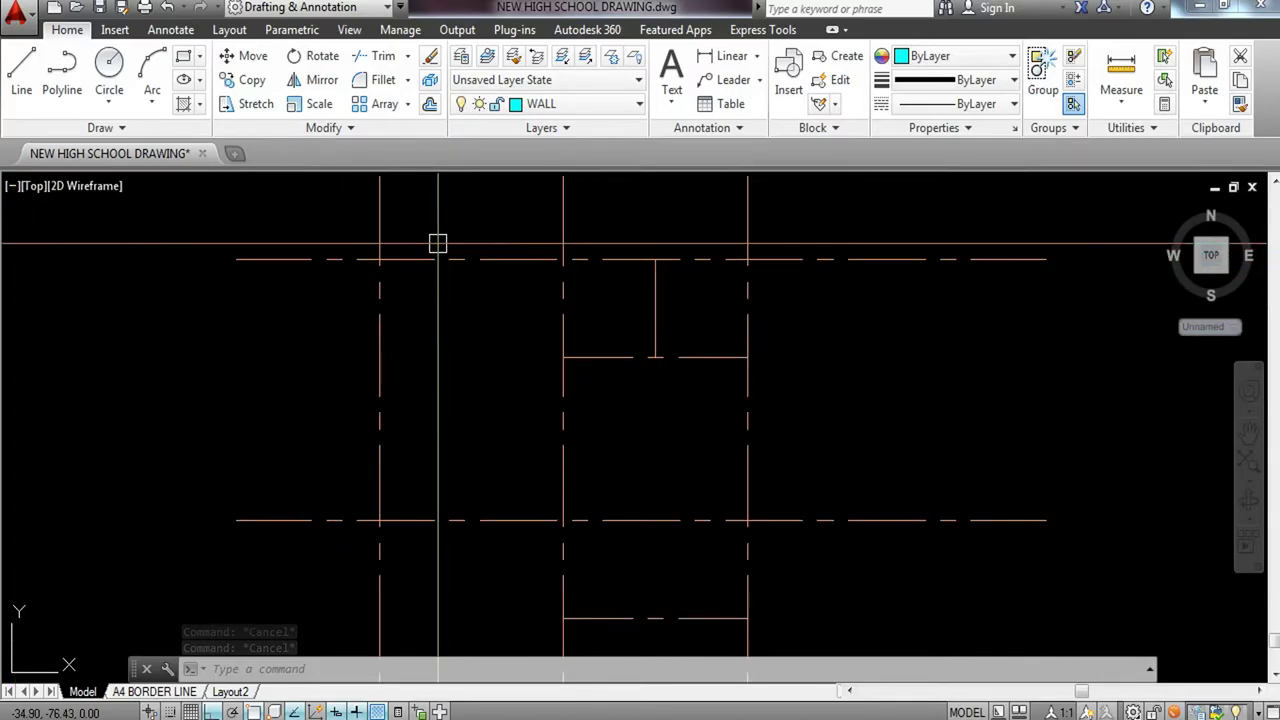
pyautogui.press('Escape')
pyautogui.press('Escape')
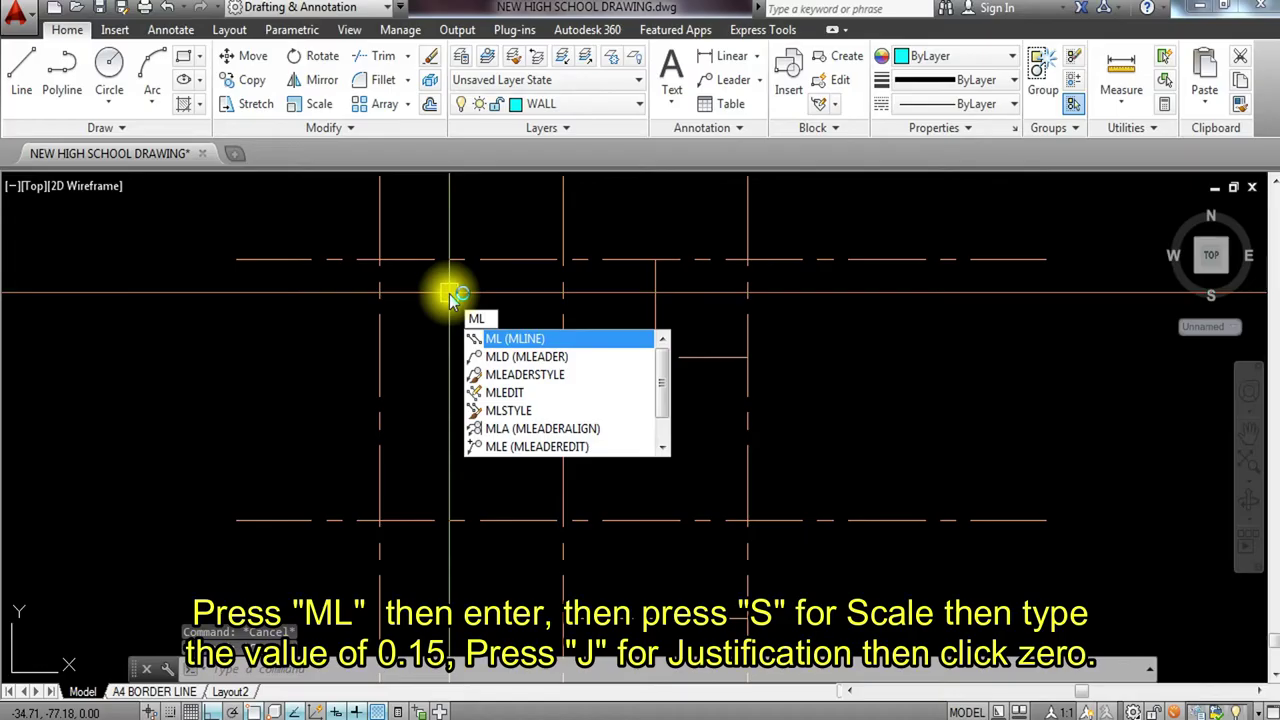
# Start a multiline with its scale set to 0.15 and its justification set to Zero.
pyautogui.press('Return')
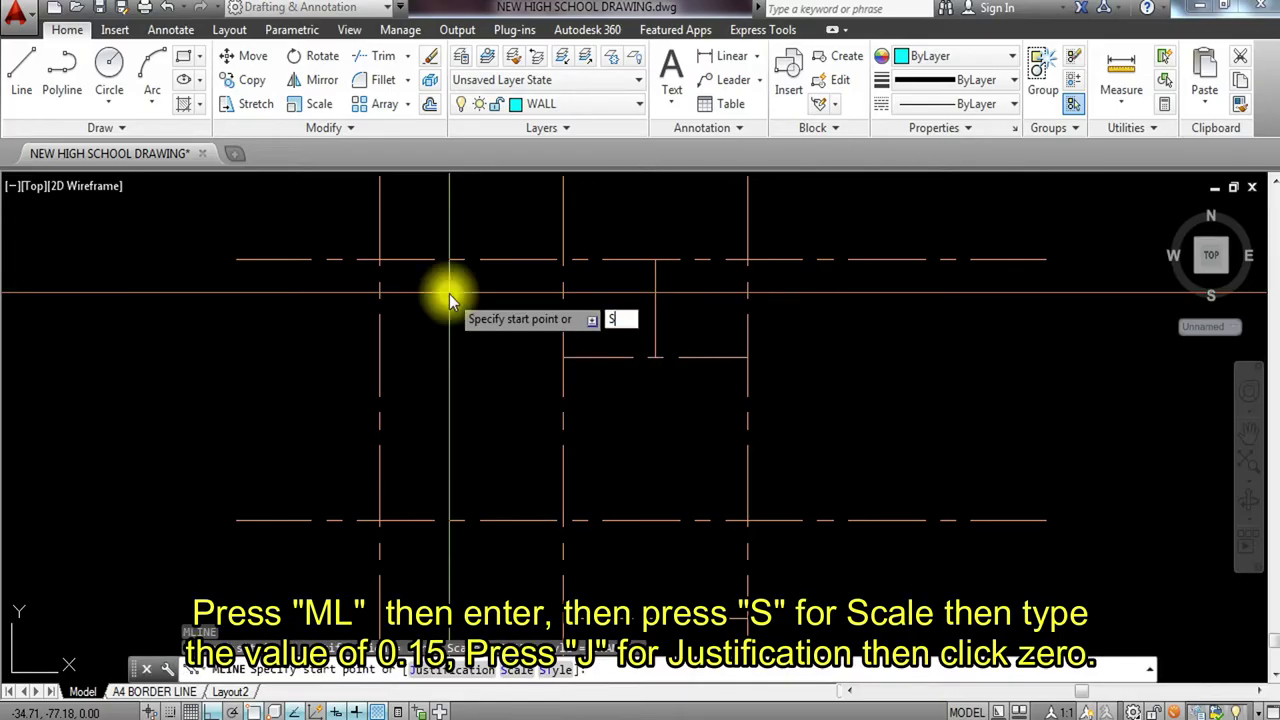
pyautogui.press('Return')
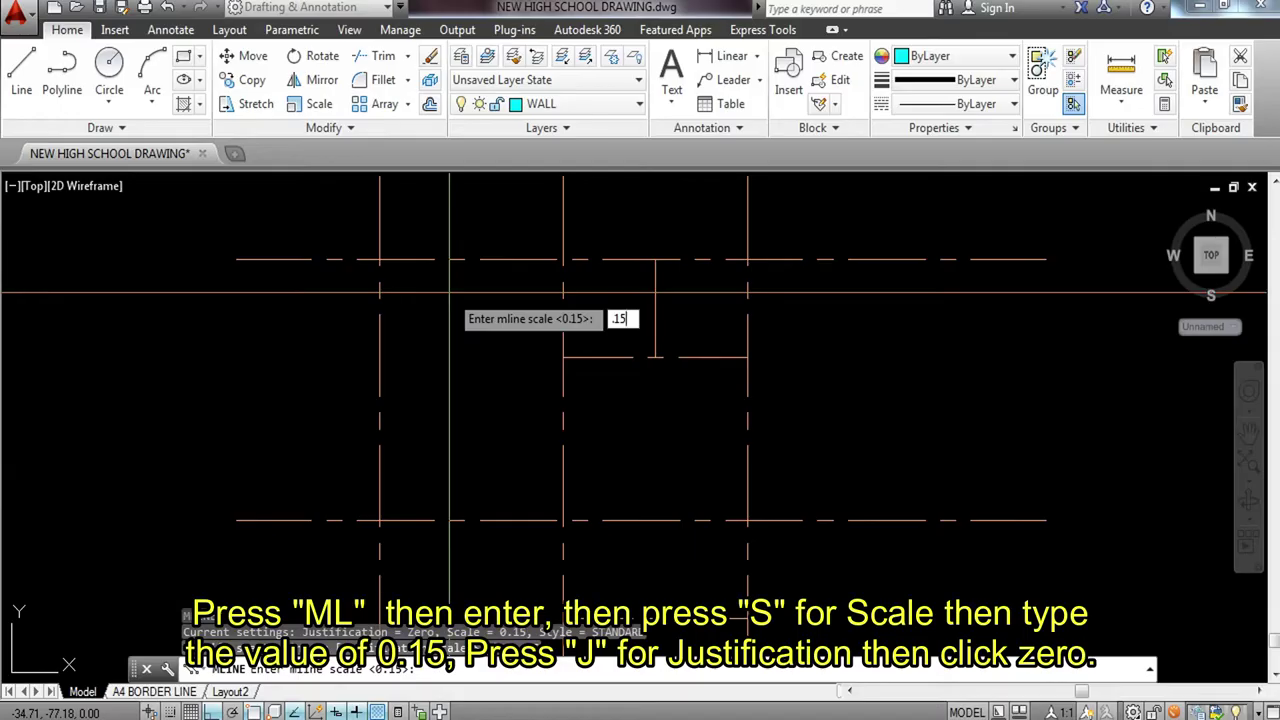
pyautogui.press('Return')
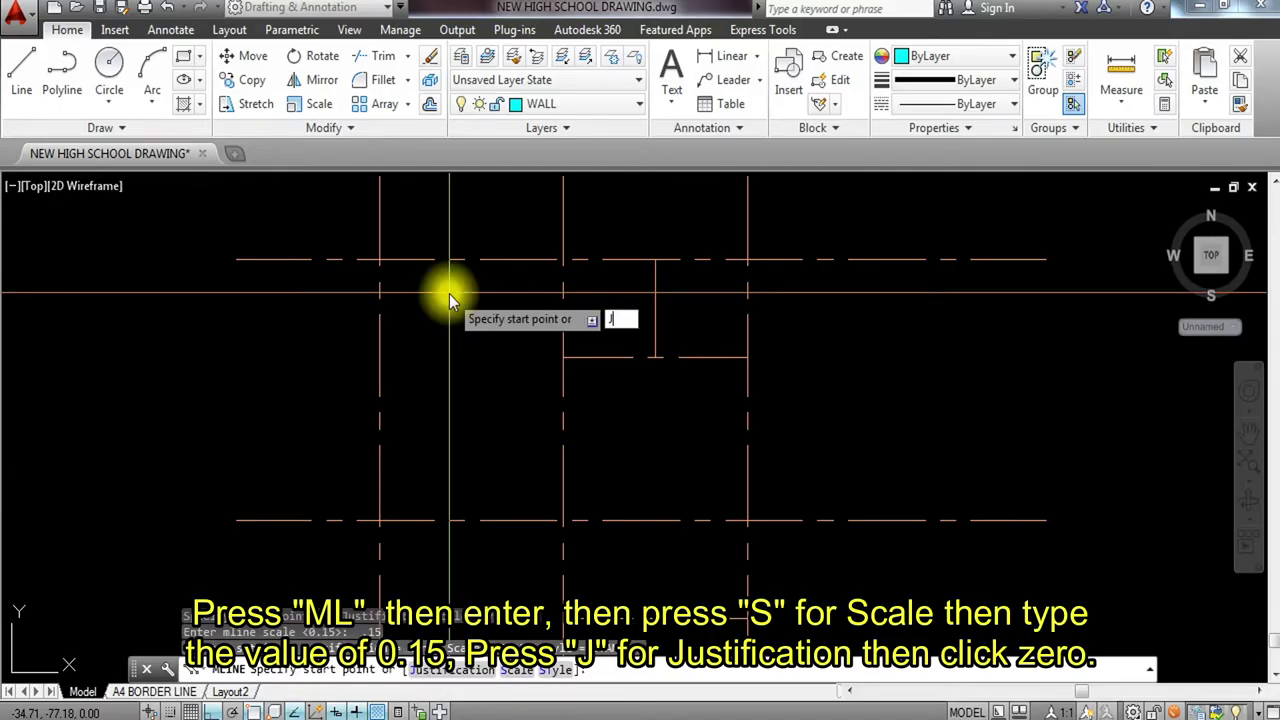
pyautogui.press('Return')
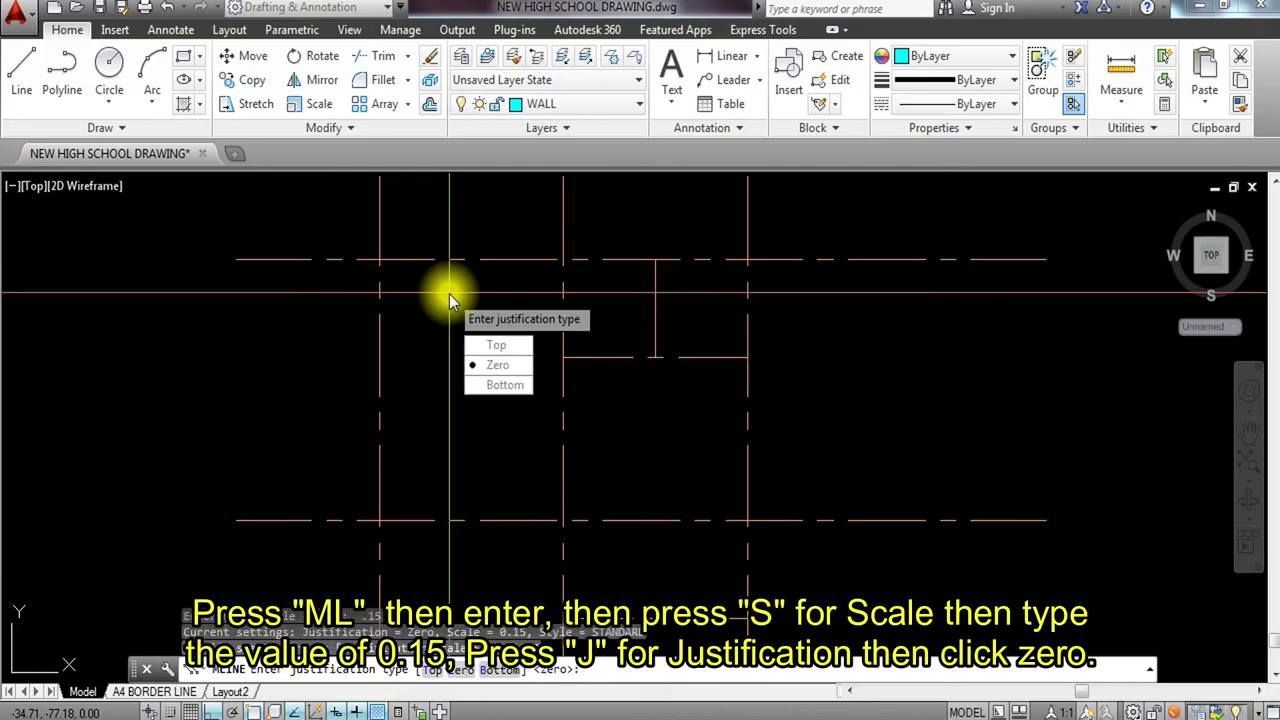
pyautogui.click(517, 370)
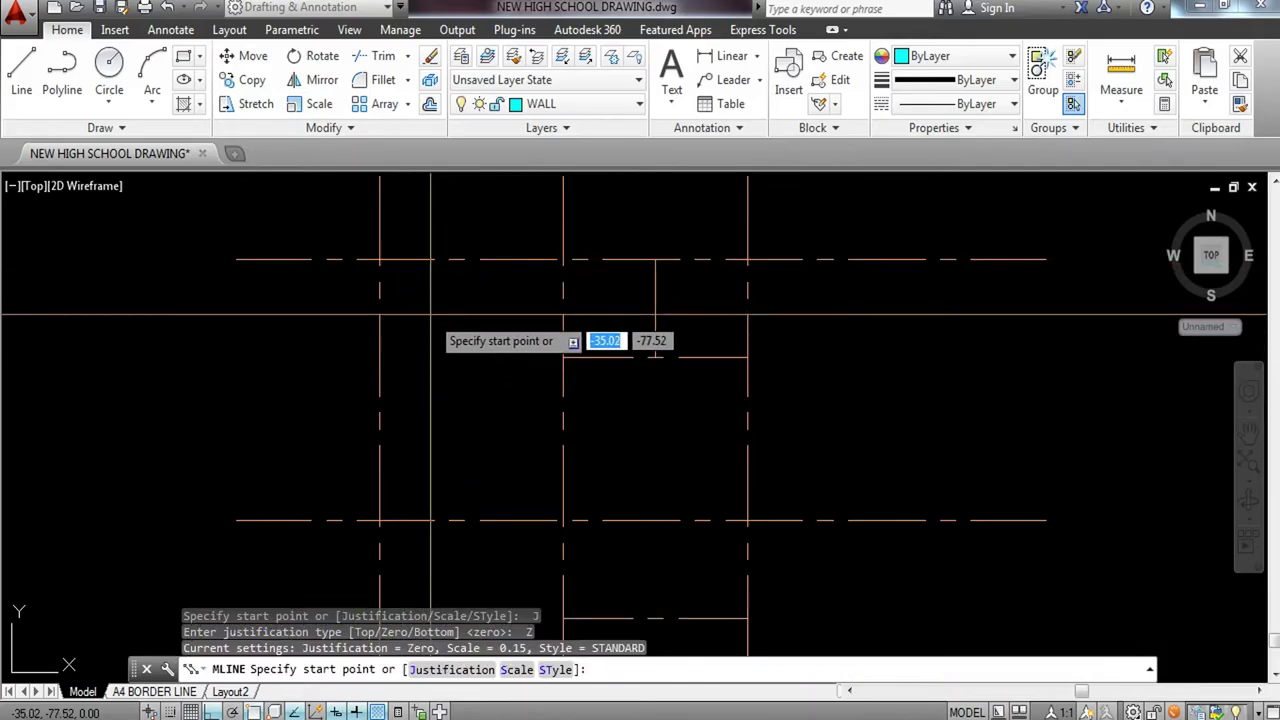
# Draw the closed outer wall multiline along the perimeter center lines from the top-left intersection, with a notch at the lower-right corner.
pyautogui.moveTo(524, 354); pyautogui.dragTo(504, 322, button='middle')
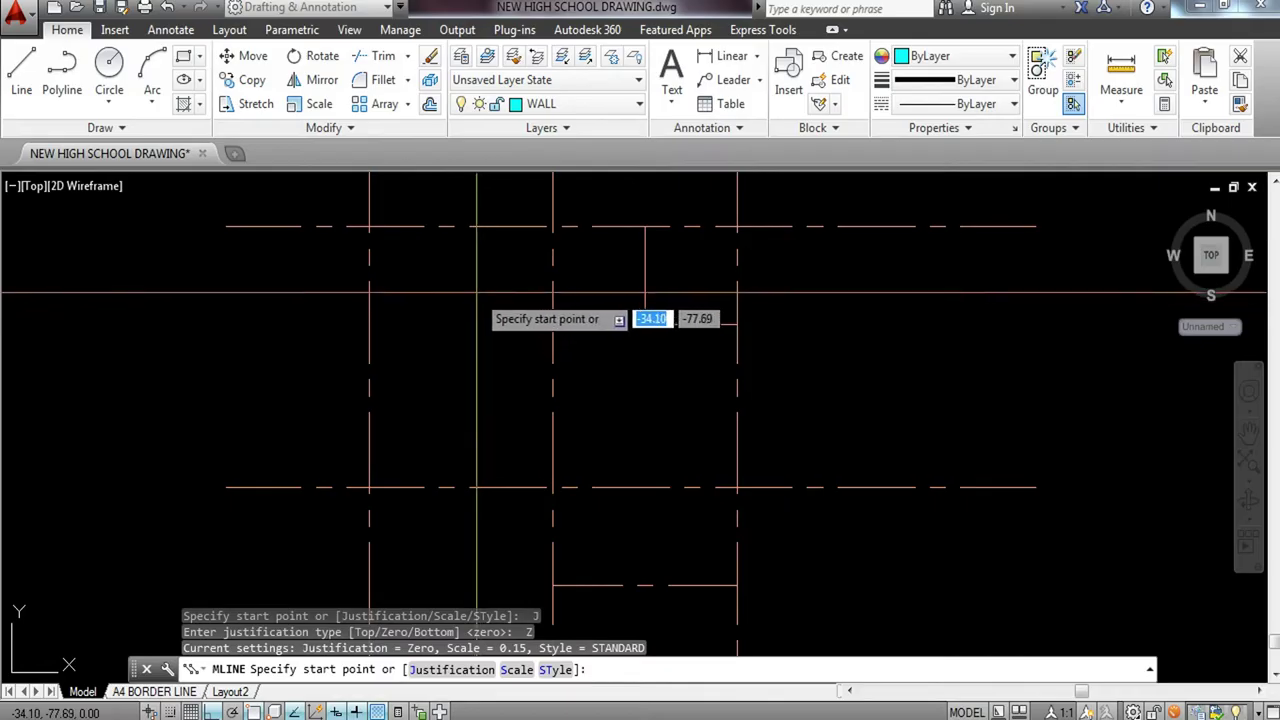
pyautogui.click(369, 226)
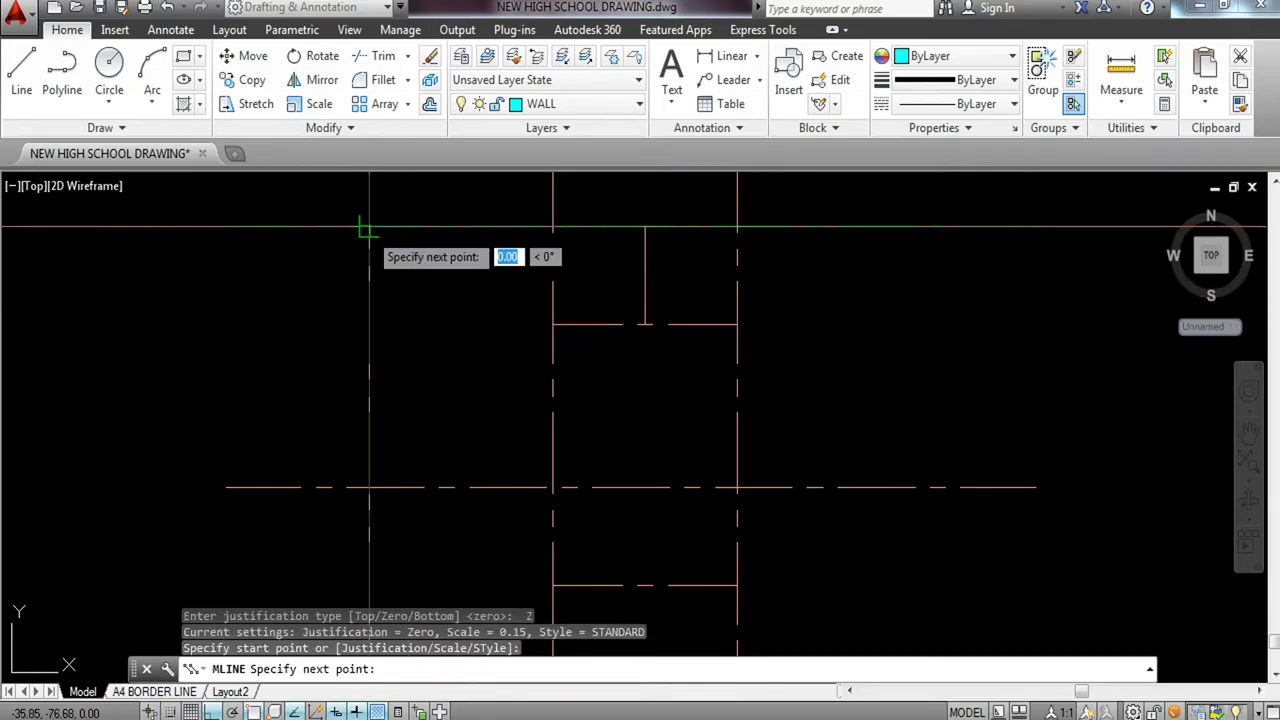
pyautogui.click(739, 226)
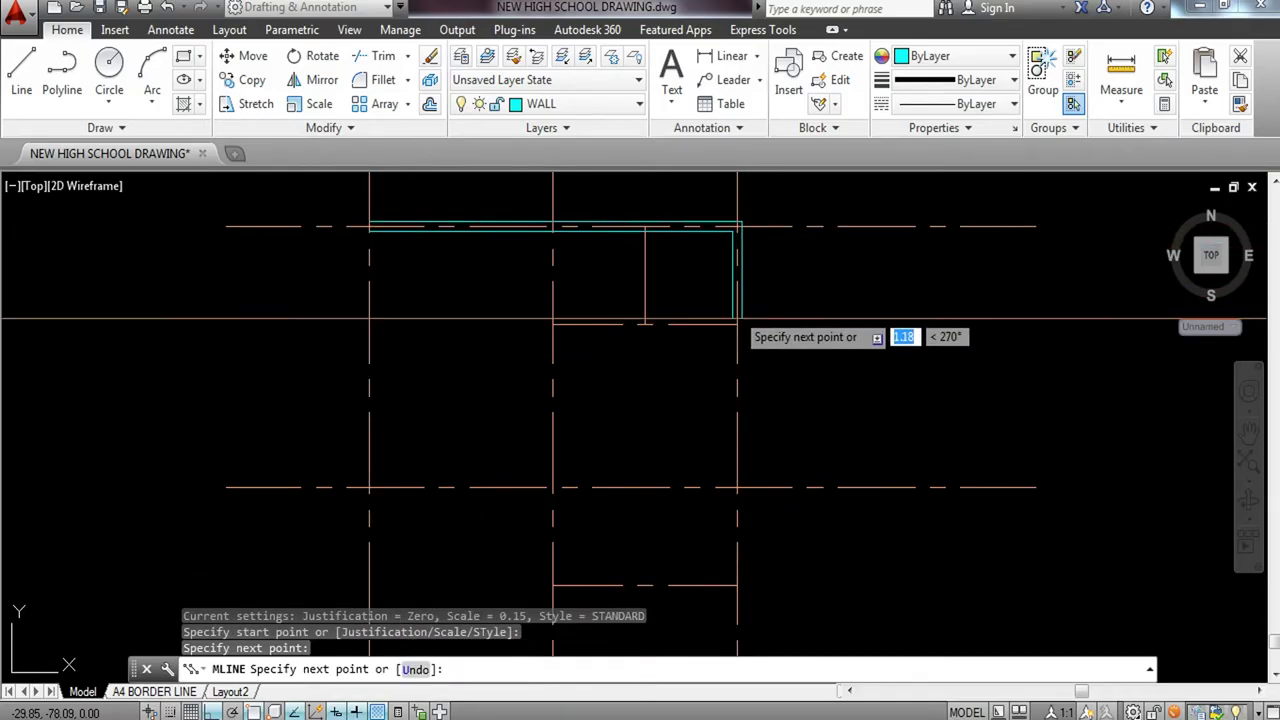
pyautogui.moveTo(737, 485); pyautogui.dragTo(736, 322, button='middle')
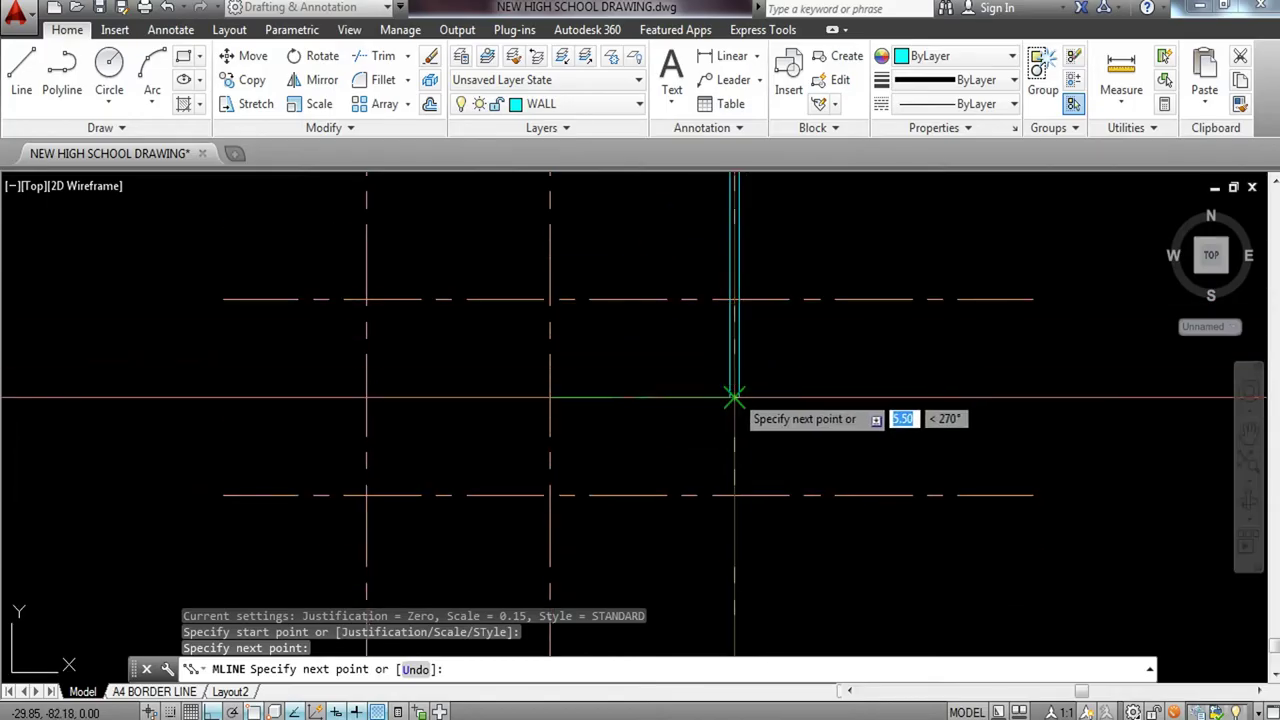
pyautogui.click(734, 398)
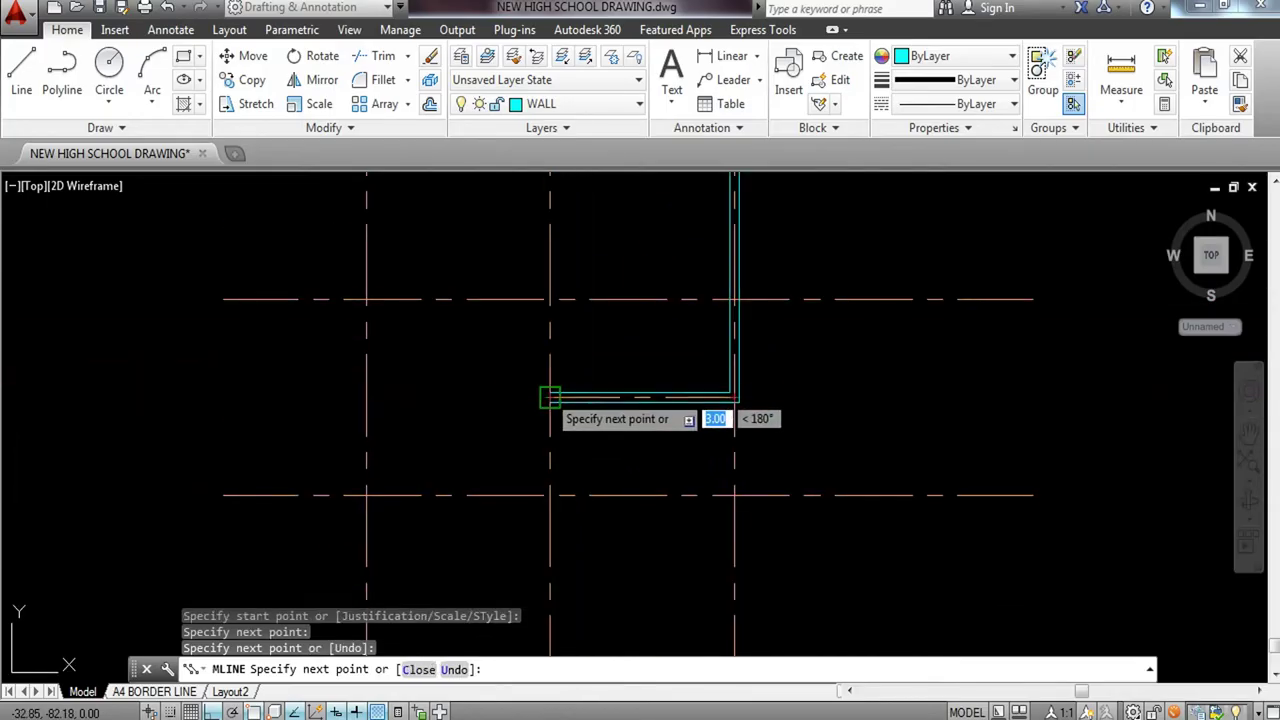
pyautogui.click(550, 398)
pyautogui.click(550, 495)
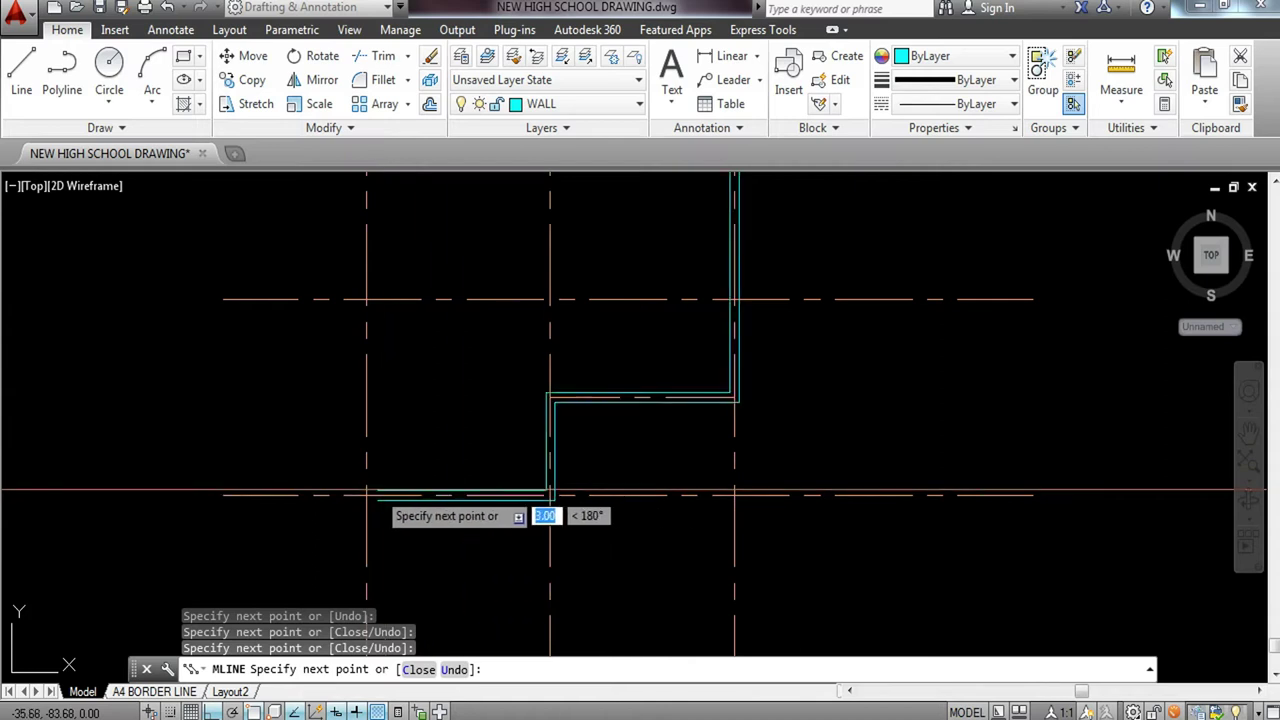
pyautogui.click(366, 493)
pyautogui.moveTo(376, 318); pyautogui.dragTo(394, 466, button='middle')
pyautogui.scroll(1, 394, 436)
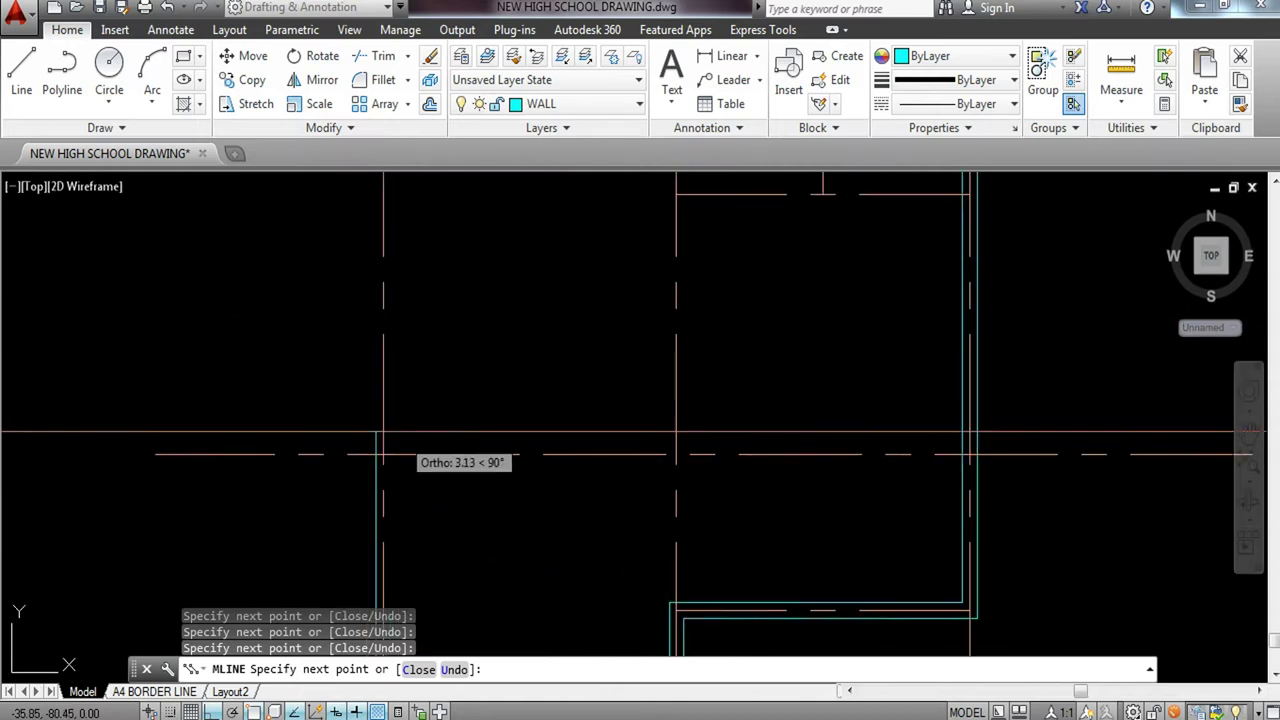
pyautogui.scroll(-2, 411, 351)
pyautogui.write('C')
pyautogui.press('Return')
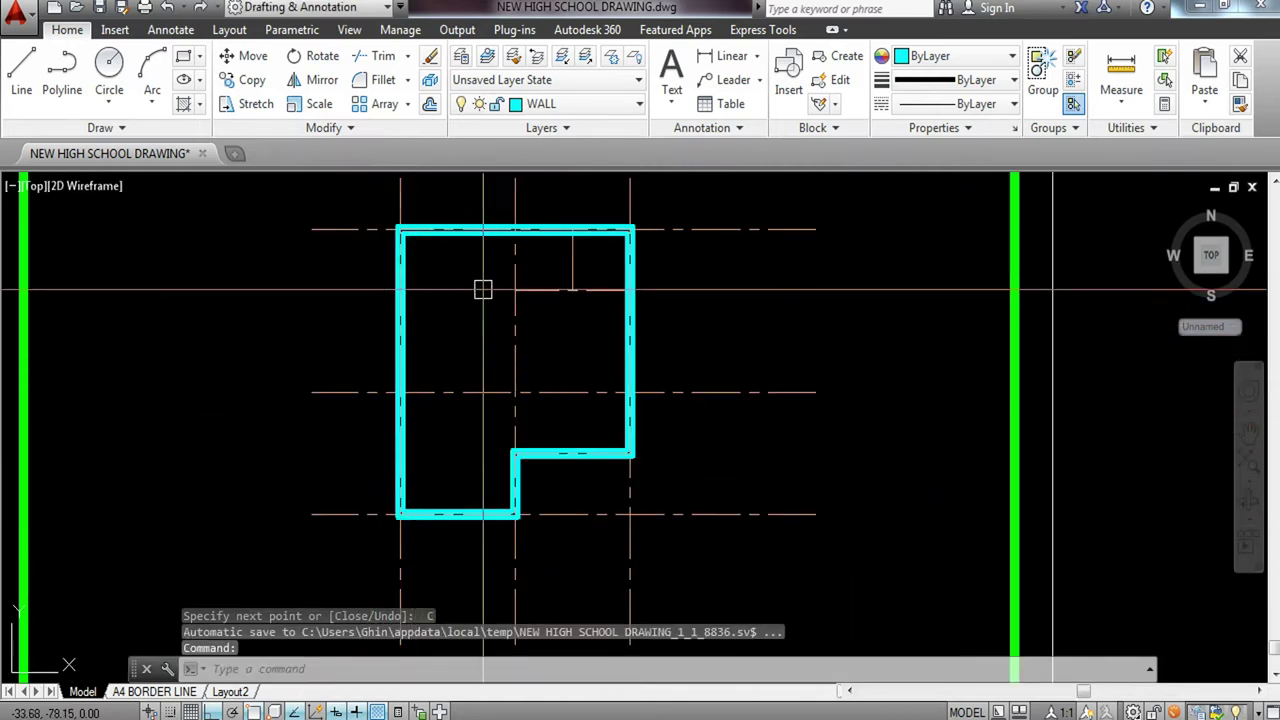
# Draw an interior wall multiline from the right outer wall 3 units left along the second horizontal center line and down to the notch corner.
pyautogui.scroll(6, 437, 234)
pyautogui.moveTo(437, 234); pyautogui.dragTo(451, 266, button='middle')
pyautogui.scroll(-4, 434, 277)
pyautogui.moveTo(677, 420); pyautogui.dragTo(675, 379, button='middle')
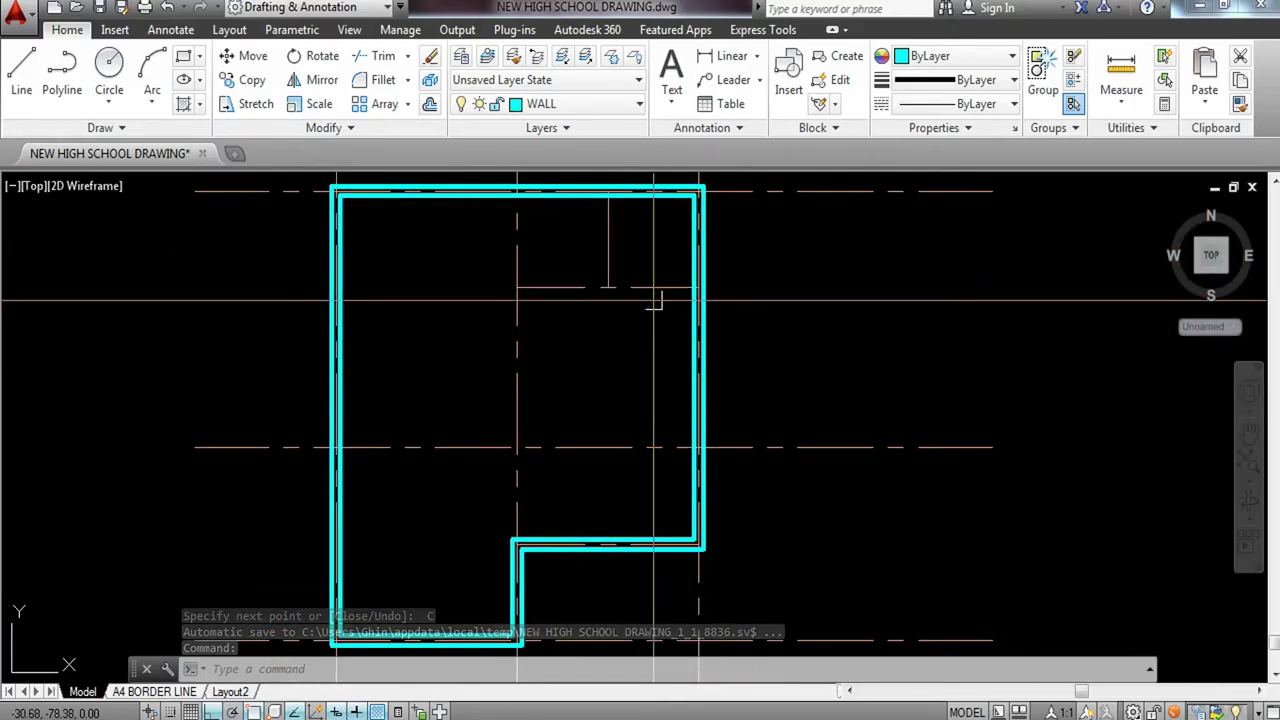
pyautogui.press('Return')
pyautogui.scroll(4, 673, 292)
pyautogui.click(707, 286)
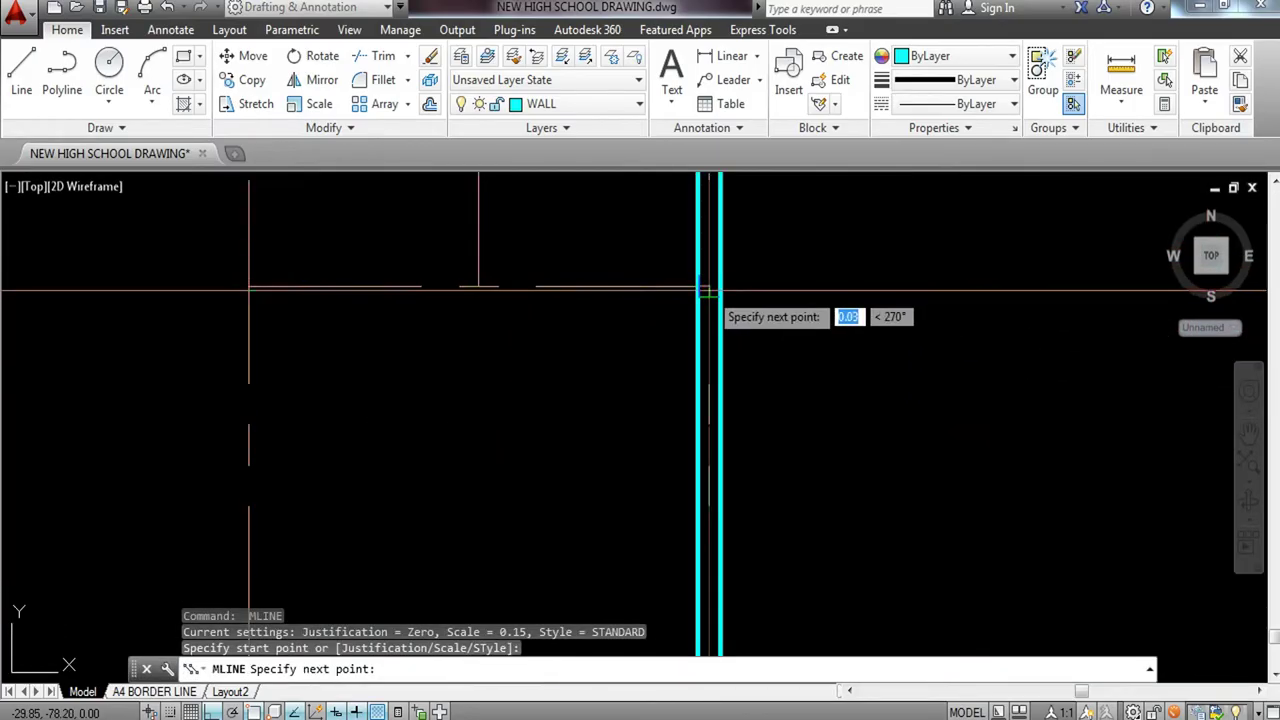
pyautogui.scroll(-3, 600, 290)
pyautogui.scroll(-2, 597, 286)
pyautogui.scroll(3, 517, 286)
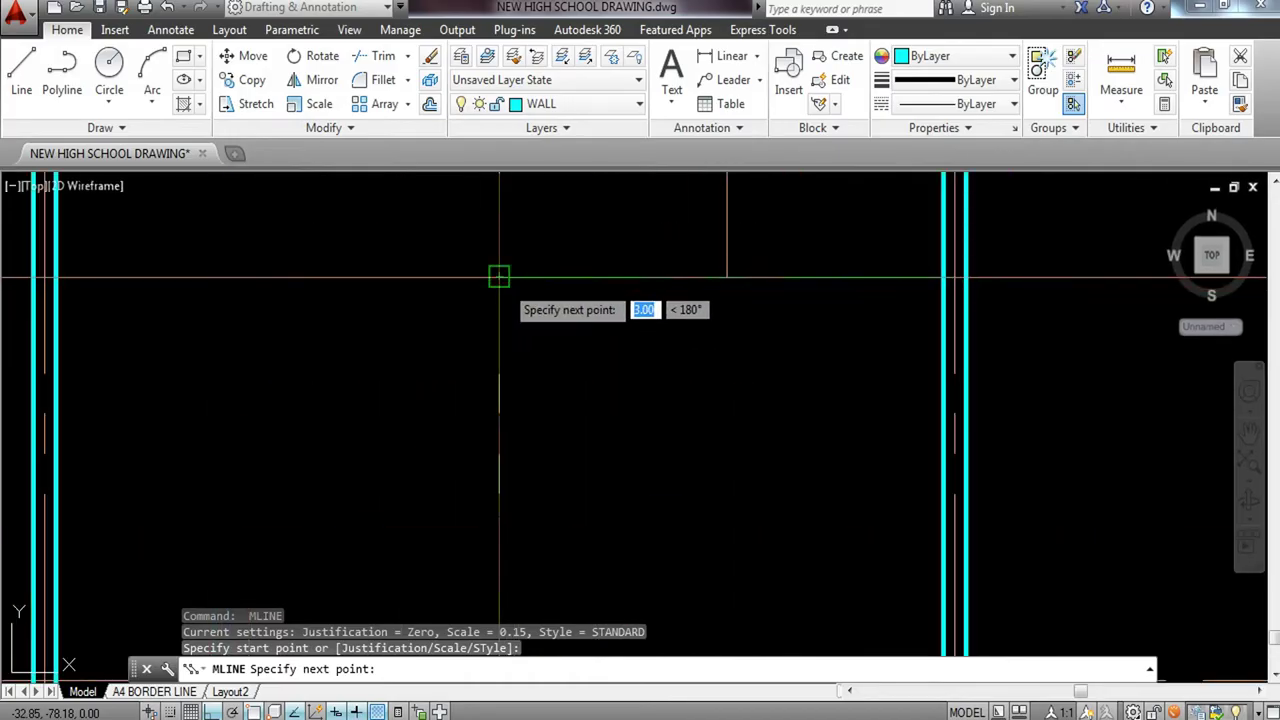
pyautogui.click(498, 278)
pyautogui.scroll(-2, 506, 286)
pyautogui.scroll(4, 503, 400)
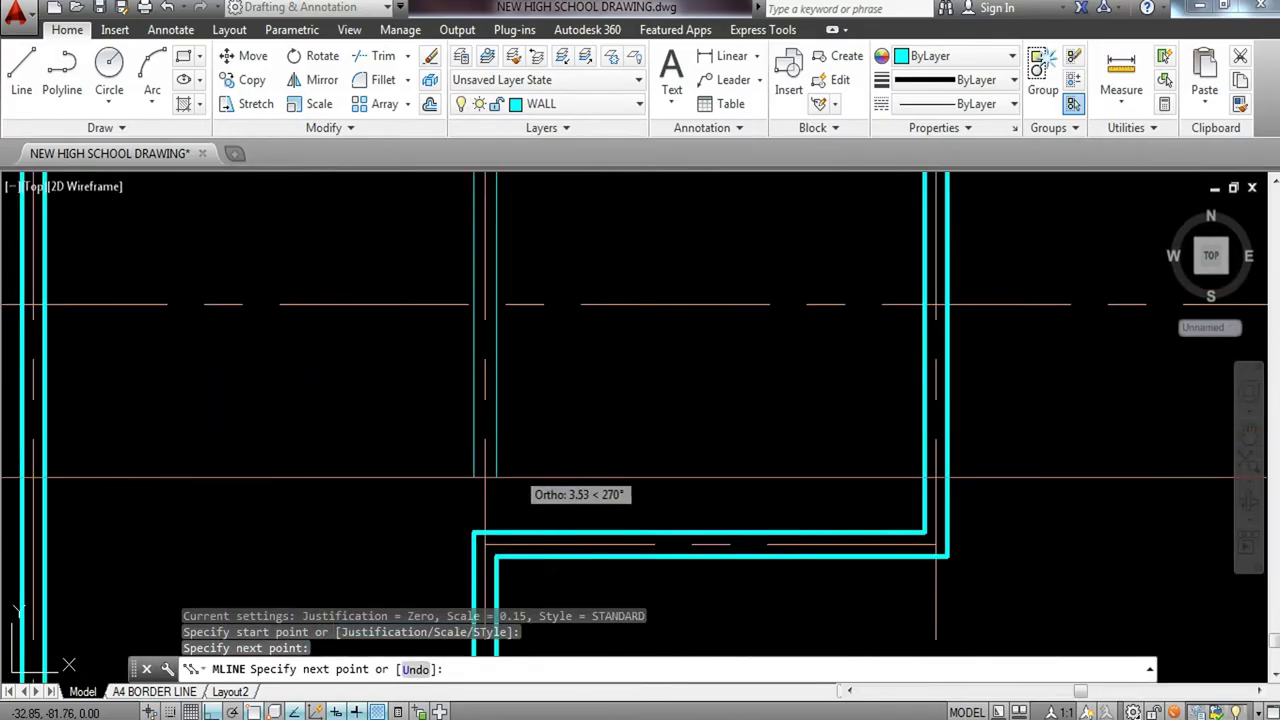
pyautogui.click(502, 533)
pyautogui.press('Escape')
# Draw a short vertical partition multiline along the short center line from the top outer wall down to the horizontal interior wall.
pyautogui.scroll(-4, 586, 343)
pyautogui.scroll(5, 580, 334)
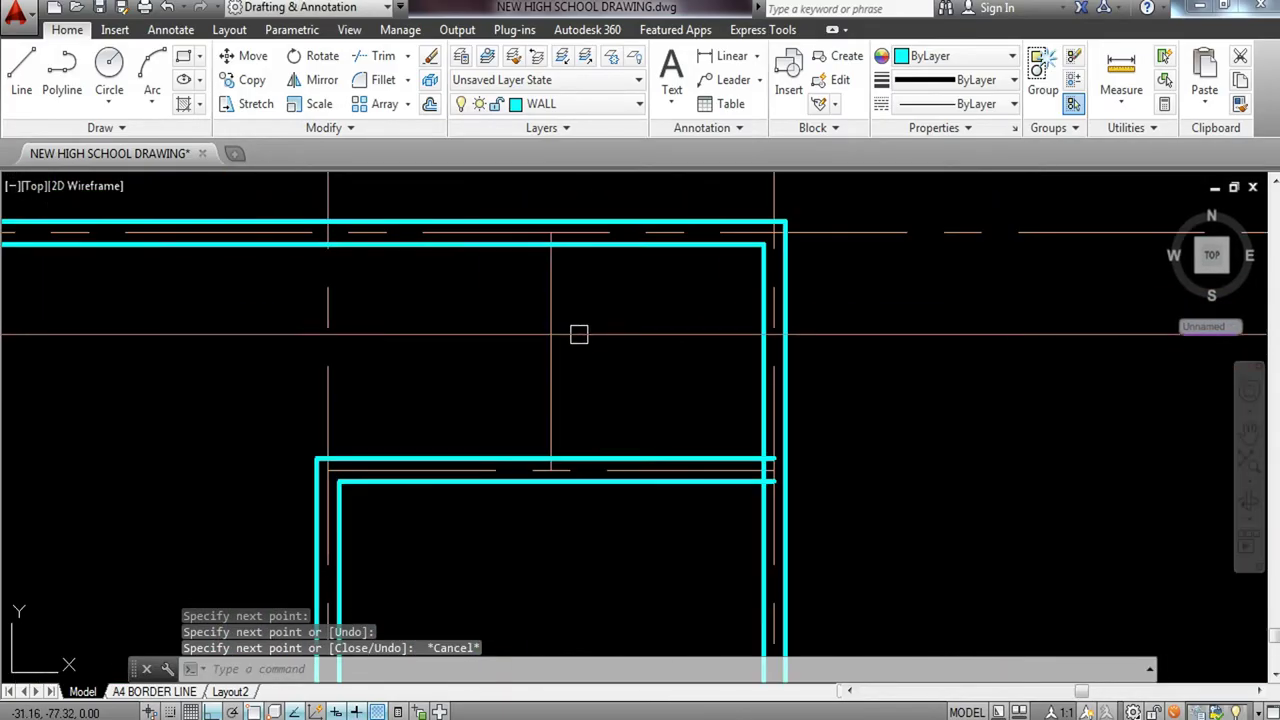
pyautogui.press('Return')
pyautogui.click(551, 232)
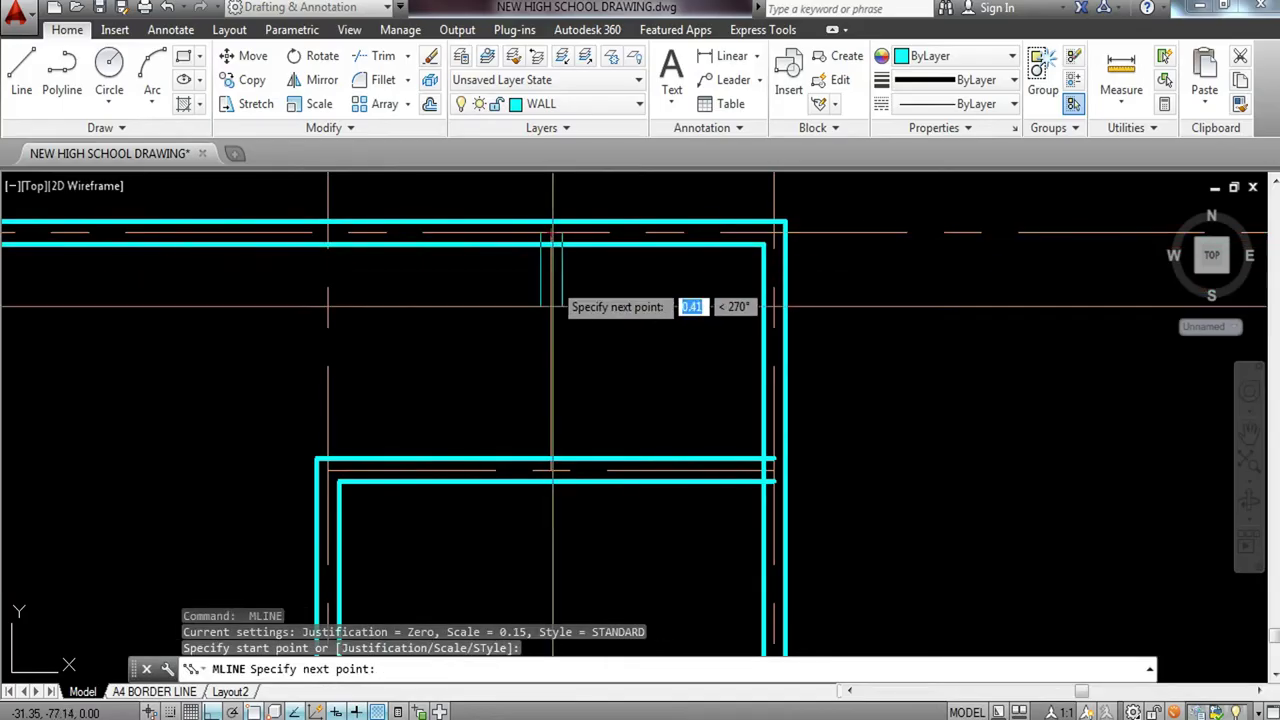
pyautogui.click(551, 468)
pyautogui.press('Escape')
pyautogui.scroll(-5, 661, 362)
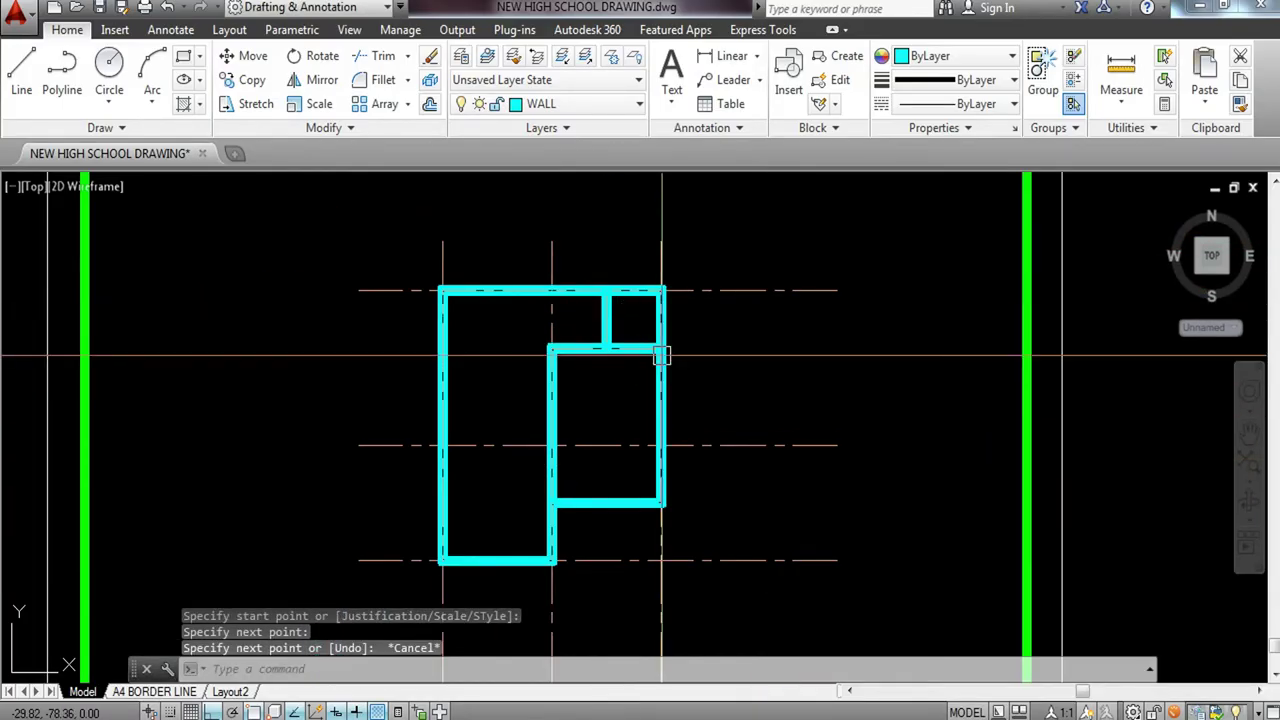
# Place a vertical linear dimension from the horizontal interior wall's center line up to the top center line at the right outer wall.
pyautogui.scroll(5, 661, 355)
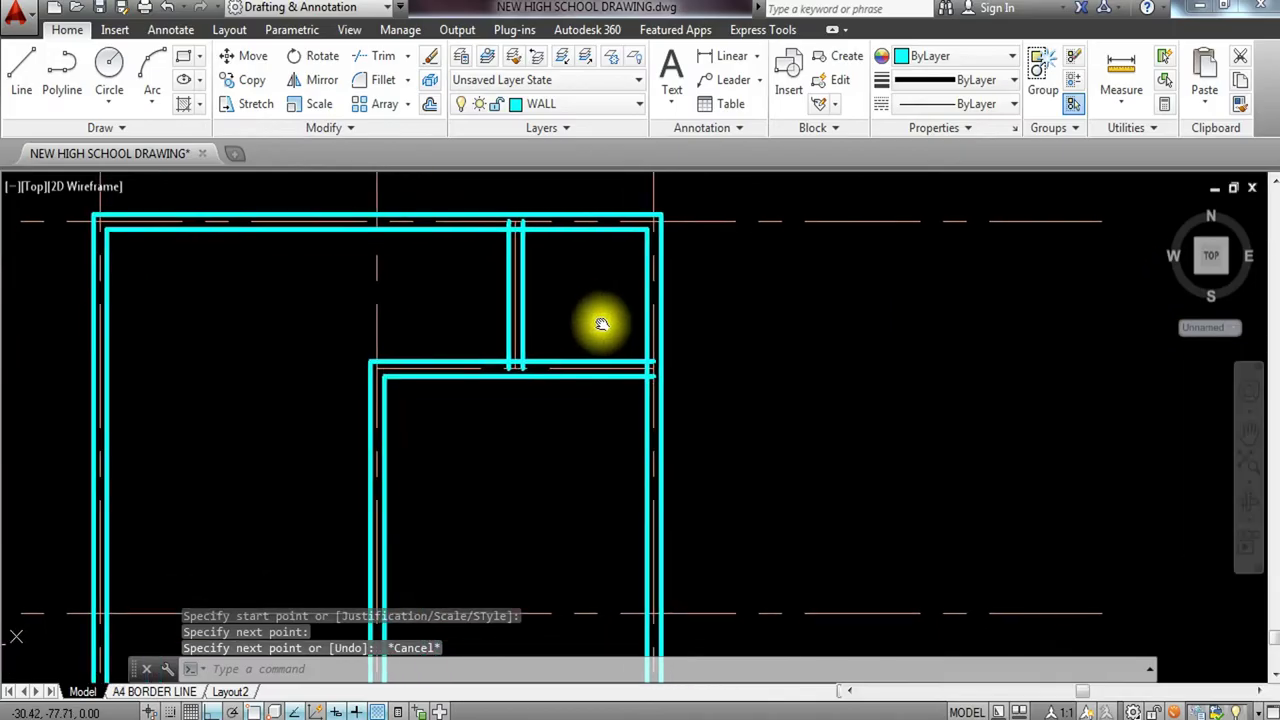
pyautogui.write('D')
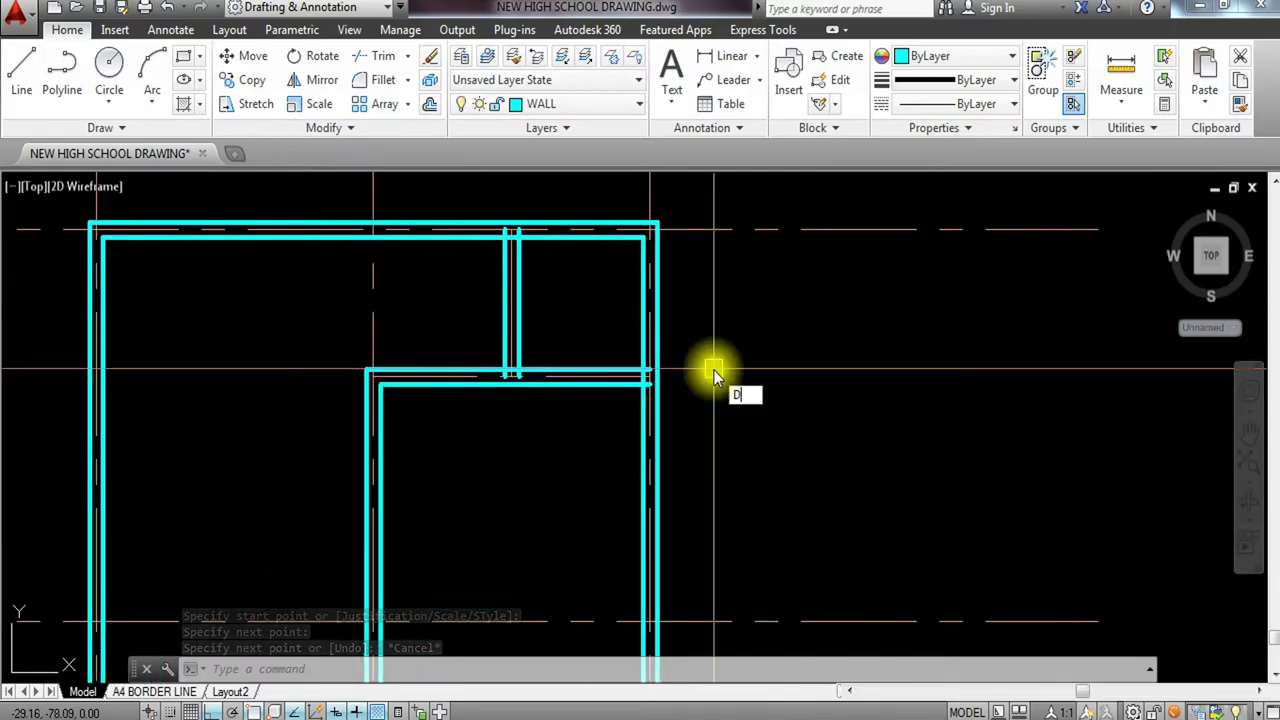
pyautogui.write('IMLI')
pyautogui.press('Return')
pyautogui.scroll(5, 650, 381)
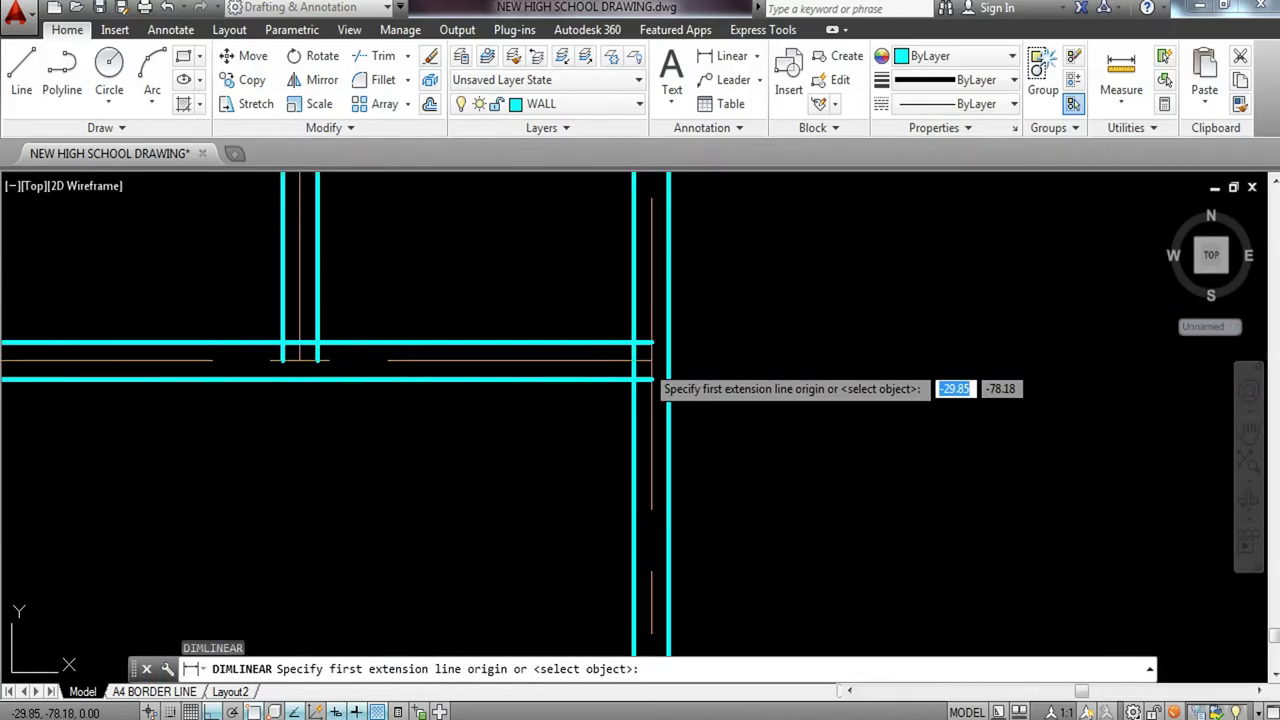
pyautogui.click(646, 360)
pyautogui.scroll(-5, 645, 362)
pyautogui.scroll(4, 655, 235)
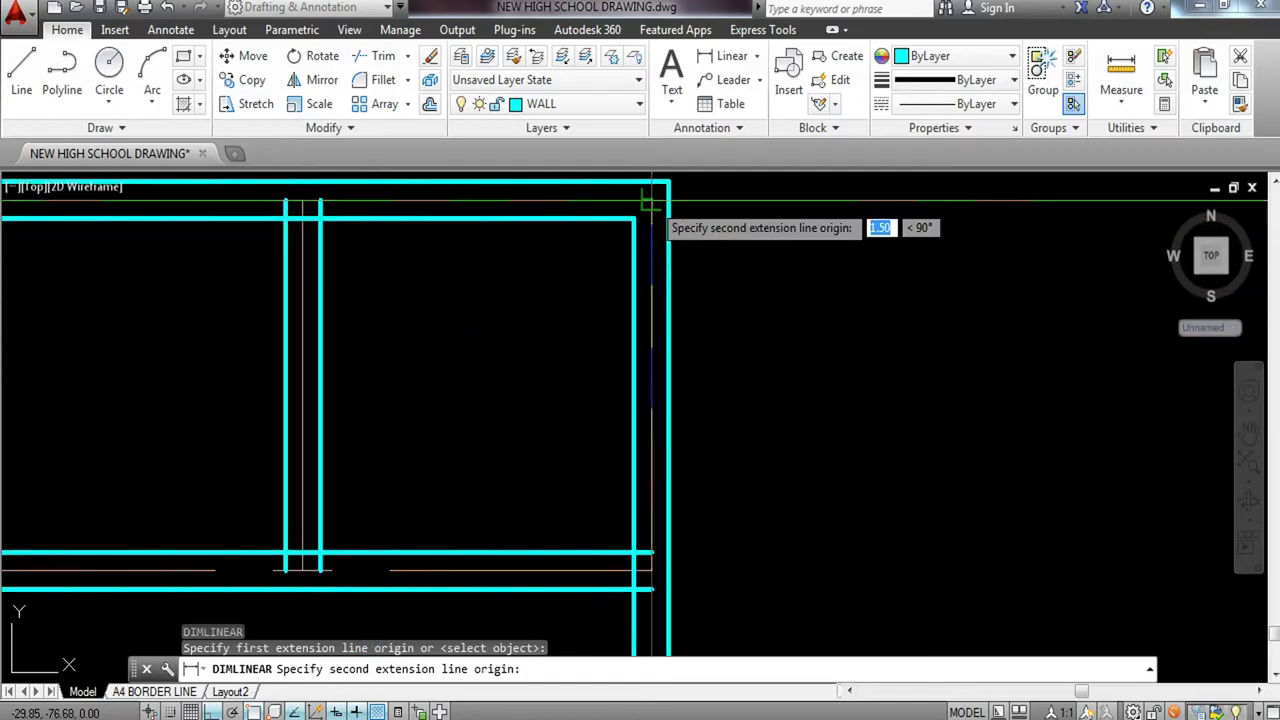
pyautogui.click(655, 200)
pyautogui.click(814, 288)
pyautogui.press('Escape')
# Erase the linear dimension beside the right outer wall.
pyautogui.scroll(-3, 814, 288)
pyautogui.click(840, 322)
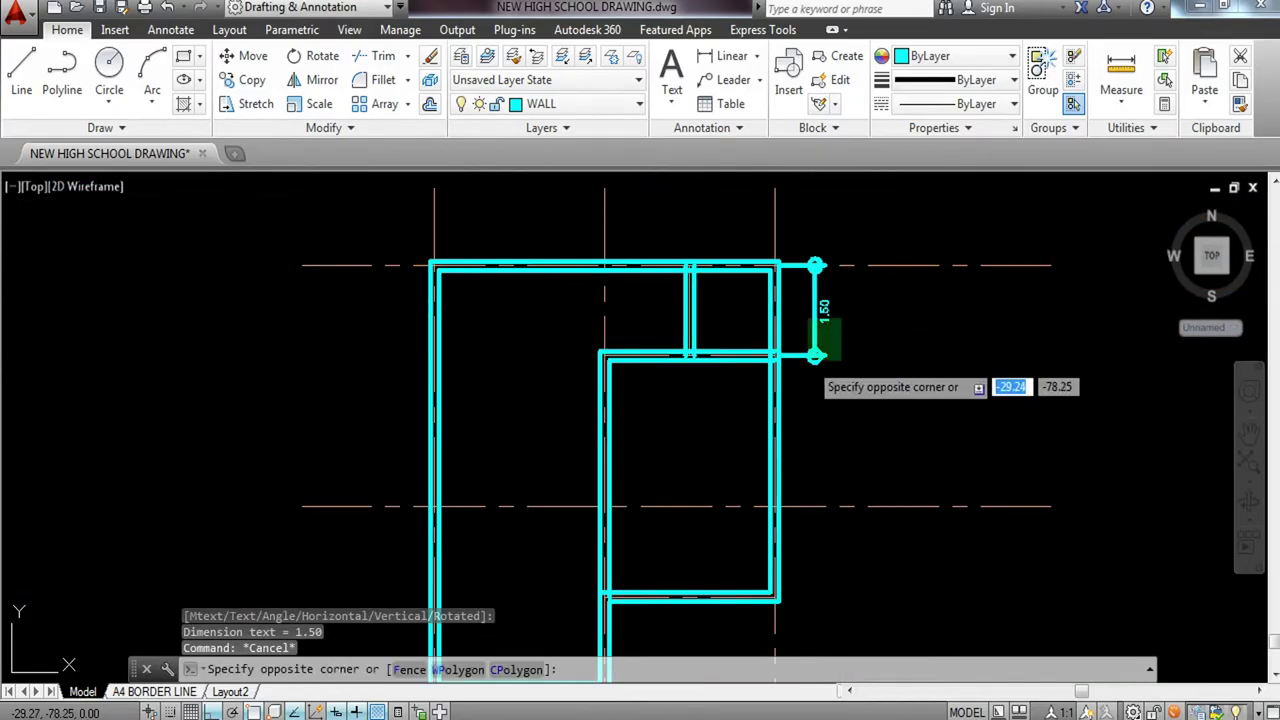
pyautogui.click(798, 371)
pyautogui.write('E')
pyautogui.press('Return')
# Explode the L-shaped interior wall multiline and erase its two horizontal lines.
pyautogui.scroll(5, 800, 378)
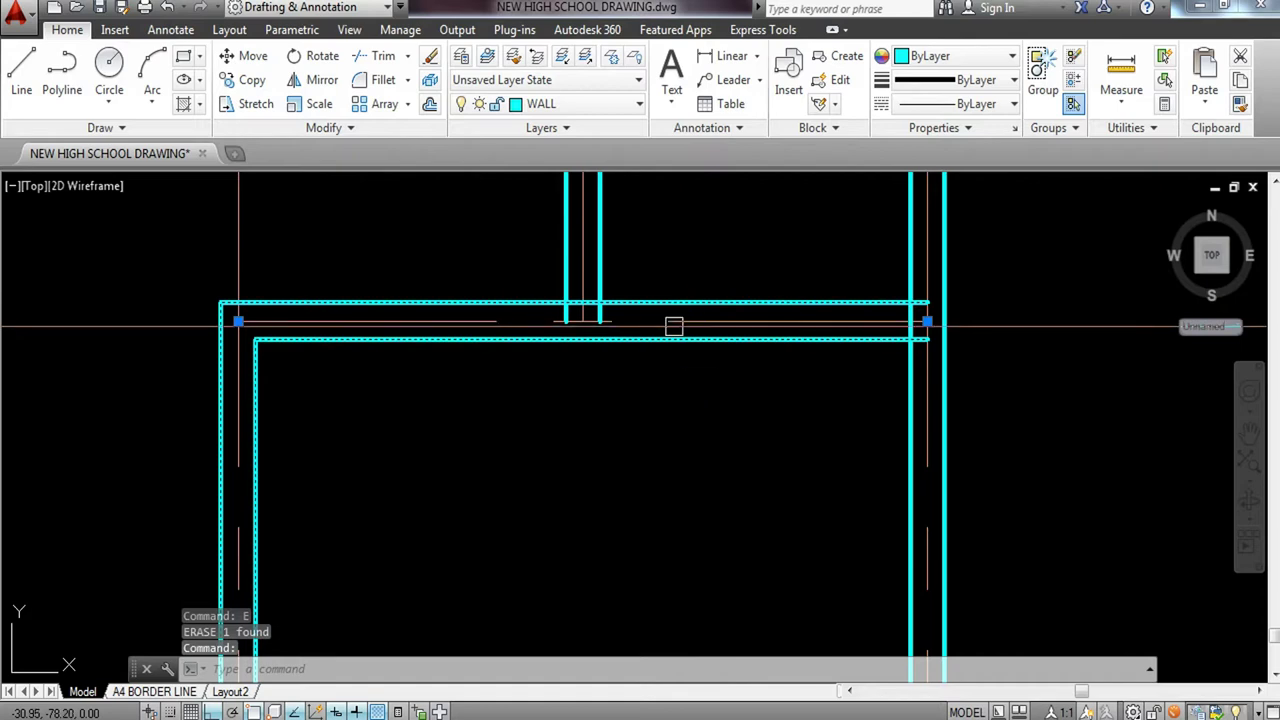
pyautogui.scroll(-5, 669, 330)
pyautogui.press('Escape')
pyautogui.click(608, 334)
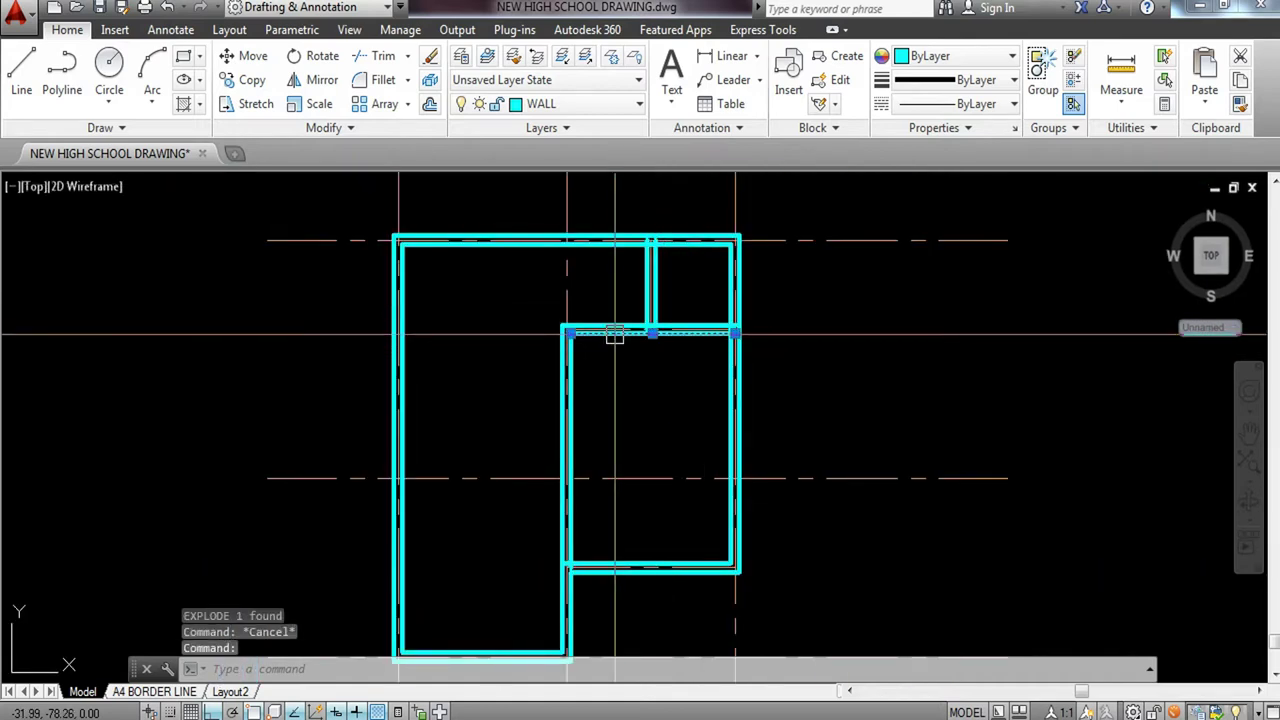
pyautogui.write('E')
pyautogui.press('Return')
pyautogui.scroll(5, 603, 323)
pyautogui.click(604, 327)
pyautogui.click(566, 323)
pyautogui.press('Delete')
pyautogui.click(464, 405)
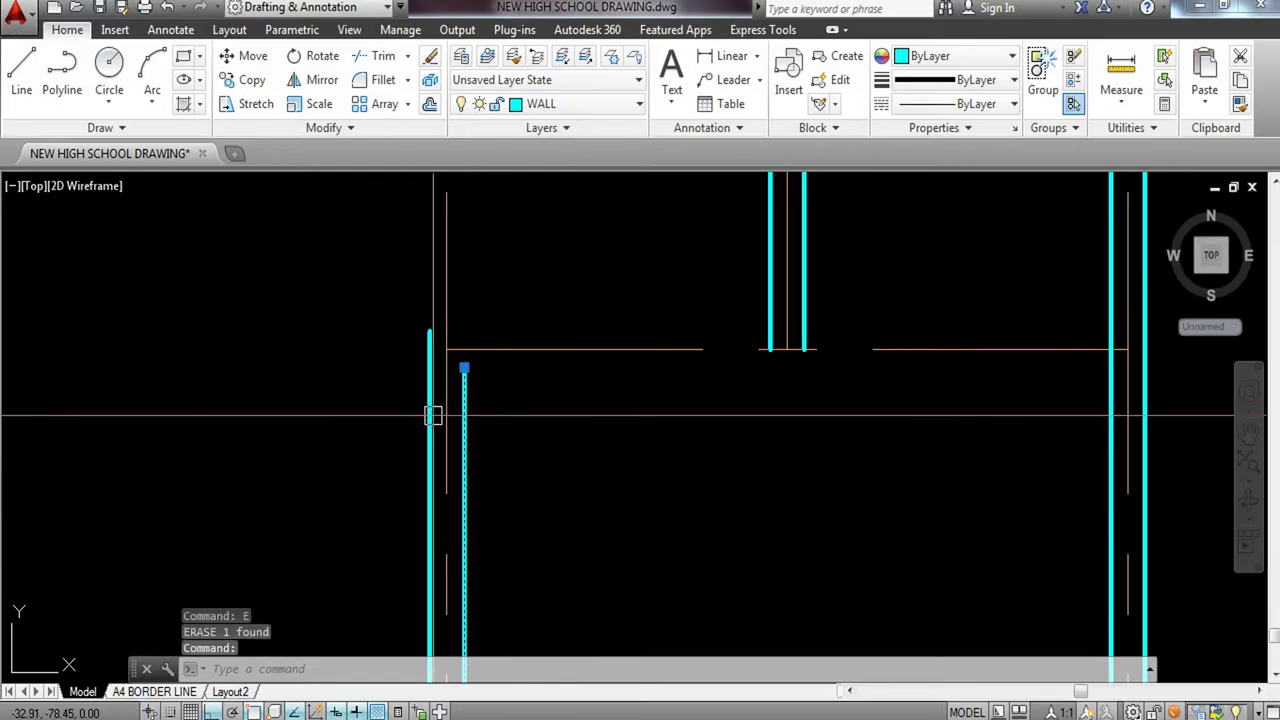
pyautogui.press('Escape')
# Erase the short vertical partition multiline below the top outer wall.
pyautogui.scroll(-4, 675, 314)
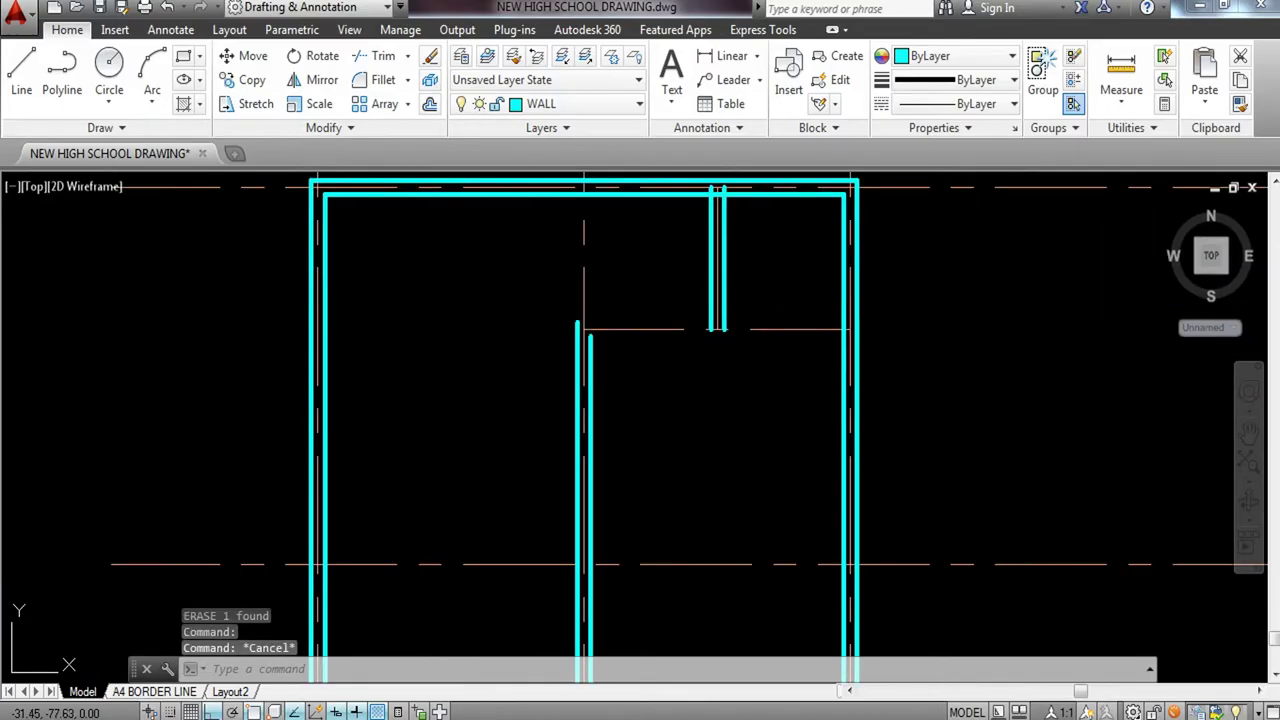
pyautogui.write('E')
pyautogui.press('Return')
pyautogui.click(706, 266)
pyautogui.rightClick(674, 310)
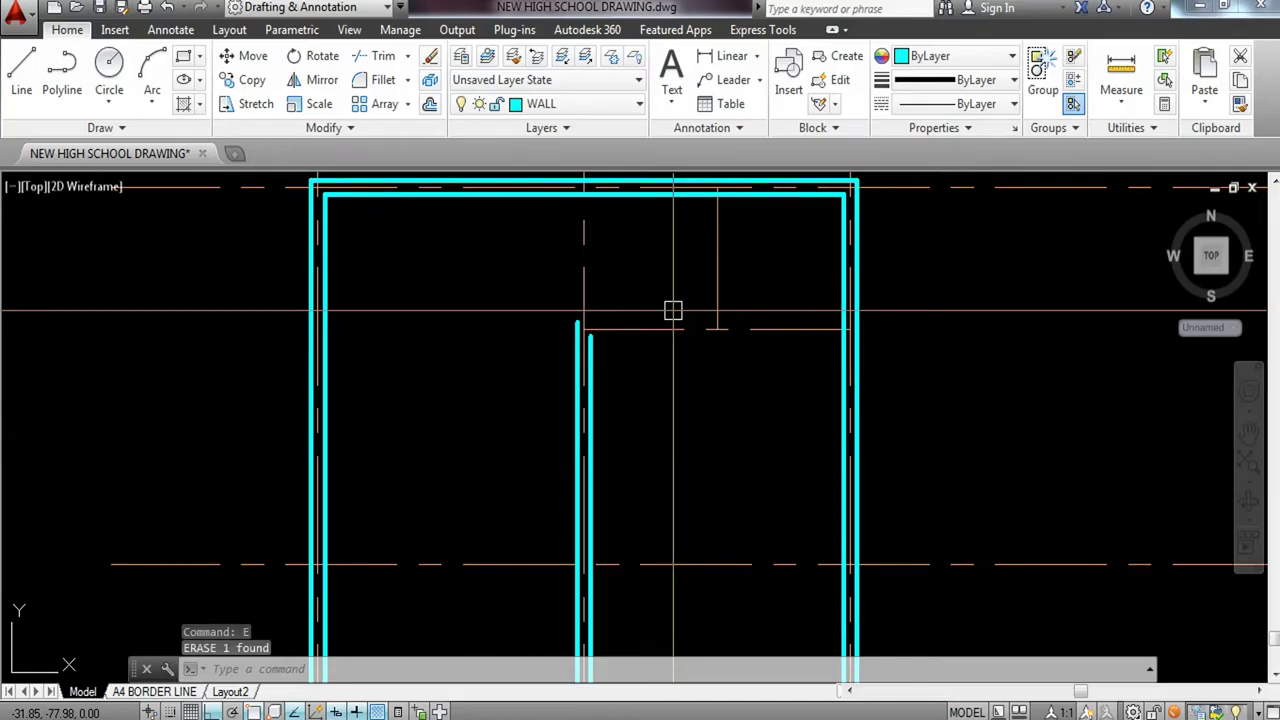
# Offset the top center line 2 units downward and the right center line 2 units to the left.
pyautogui.press('Return')
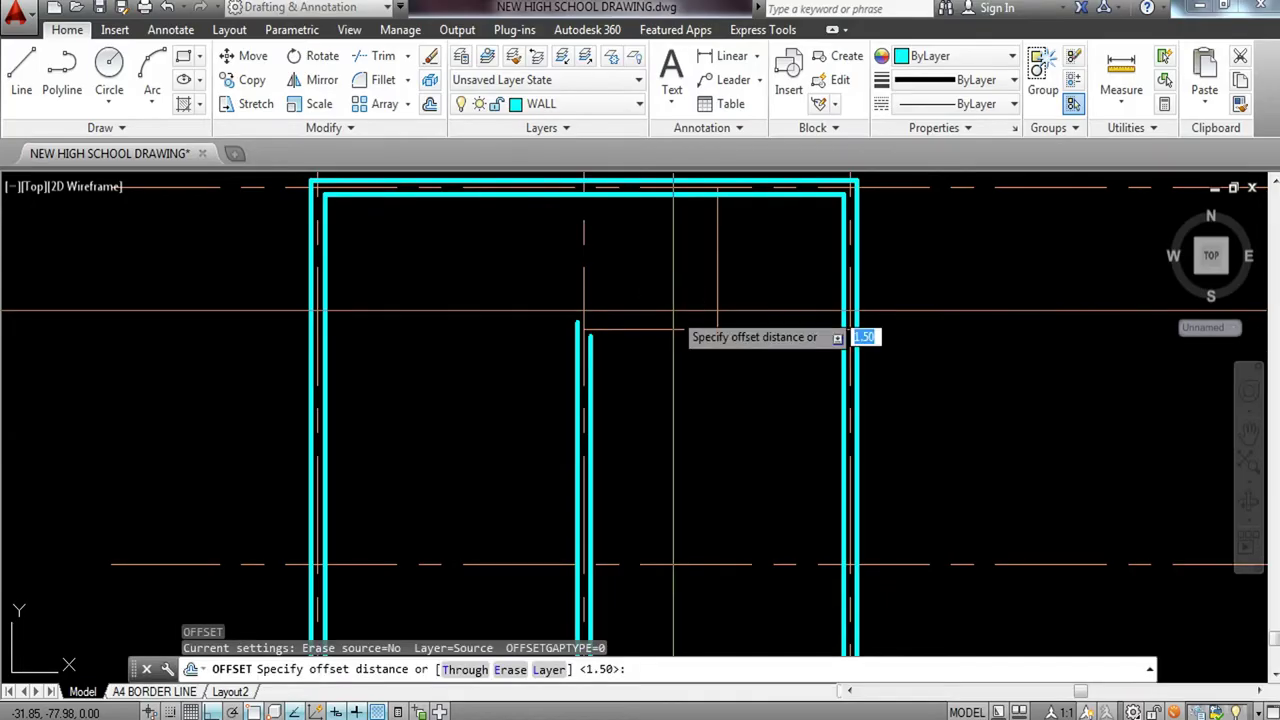
pyautogui.write('2')
pyautogui.press('Return')
pyautogui.moveTo(739, 247); pyautogui.dragTo(728, 284, button='middle')
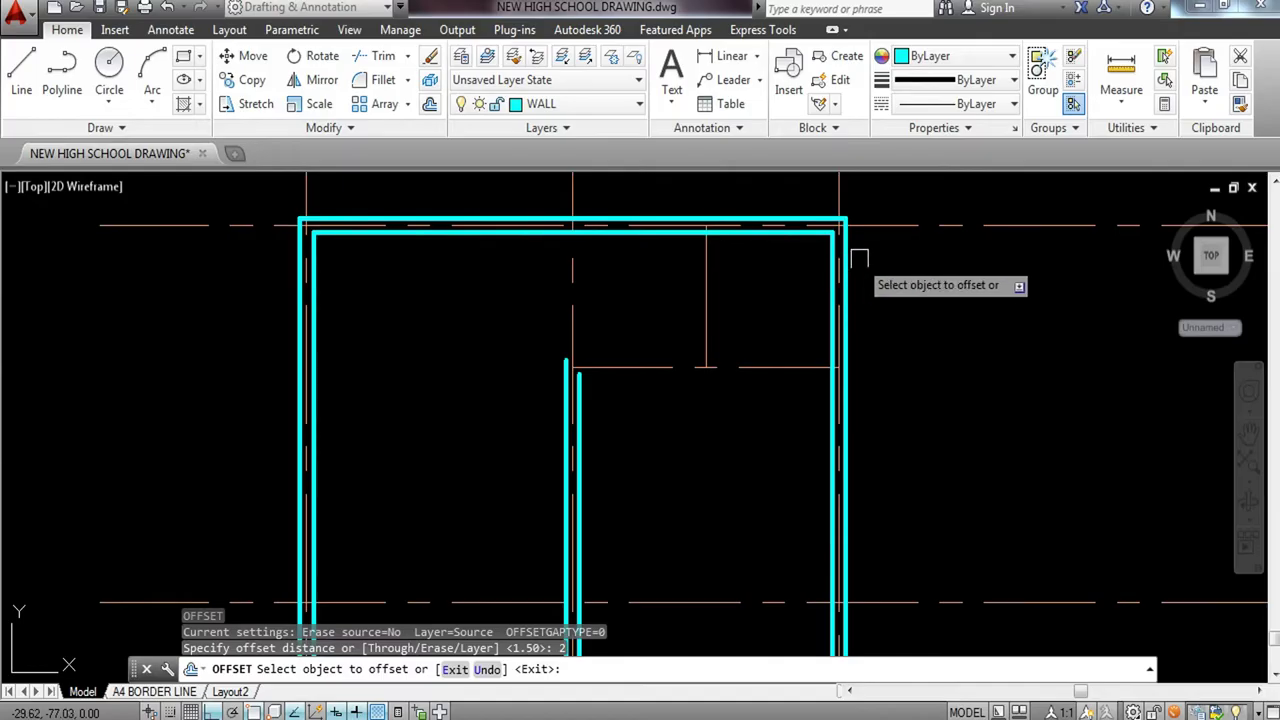
pyautogui.click(885, 219)
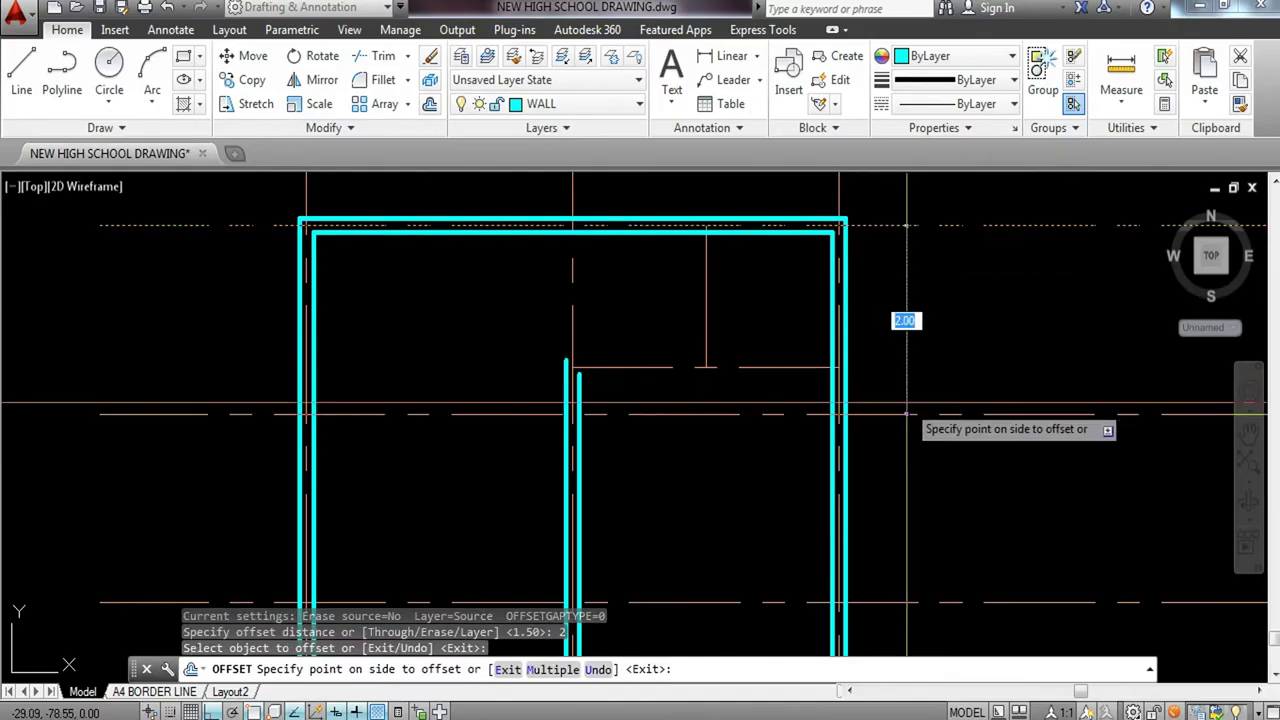
pyautogui.click(860, 360)
pyautogui.scroll(4, 845, 375)
pyautogui.click(806, 372)
pyautogui.scroll(-3, 571, 443)
pyautogui.click(571, 443)
pyautogui.scroll(-3, 571, 430)
pyautogui.press('Escape')
pyautogui.press('Escape')
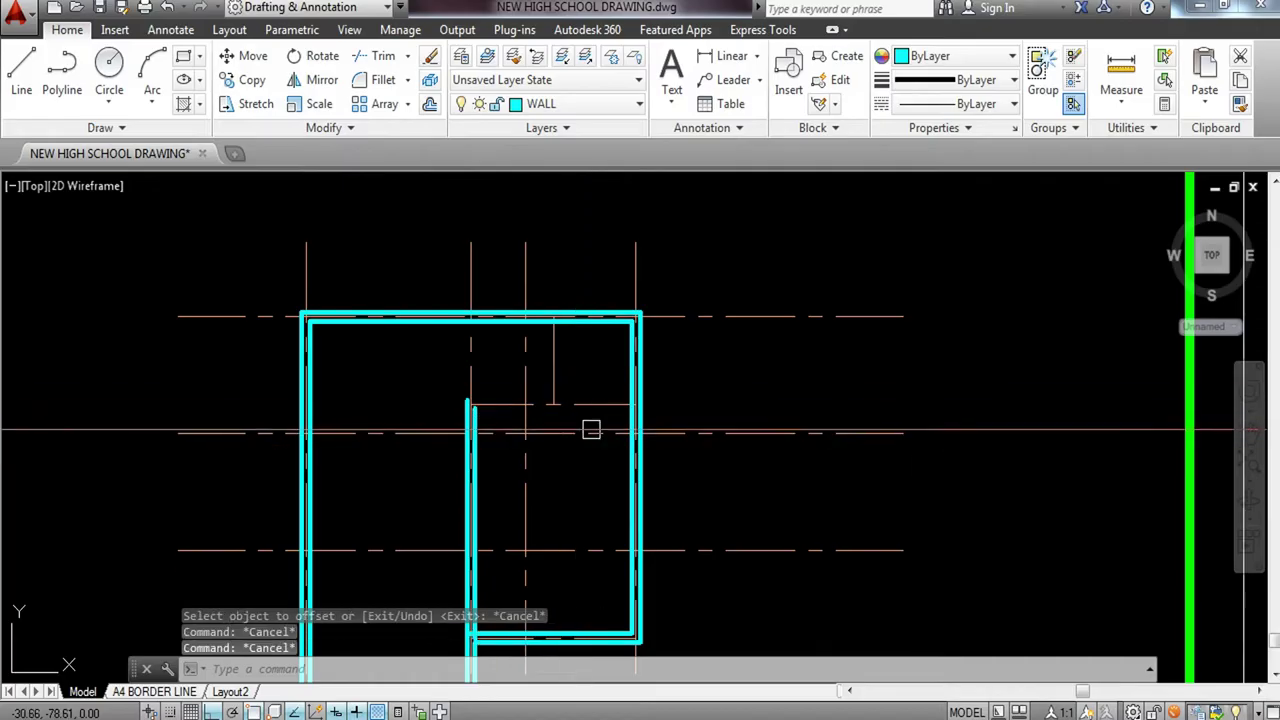
# Erase the old short horizontal and vertical center lines in the upper-right part of the plan.
pyautogui.scroll(3, 509, 426)
pyautogui.click(692, 362)
pyautogui.click(646, 406)
pyautogui.write('e')
pyautogui.press('Return')
pyautogui.click(654, 343)
pyautogui.click(611, 397)
pyautogui.write('e')
pyautogui.press('Return')
pyautogui.scroll(-3, 627, 367)
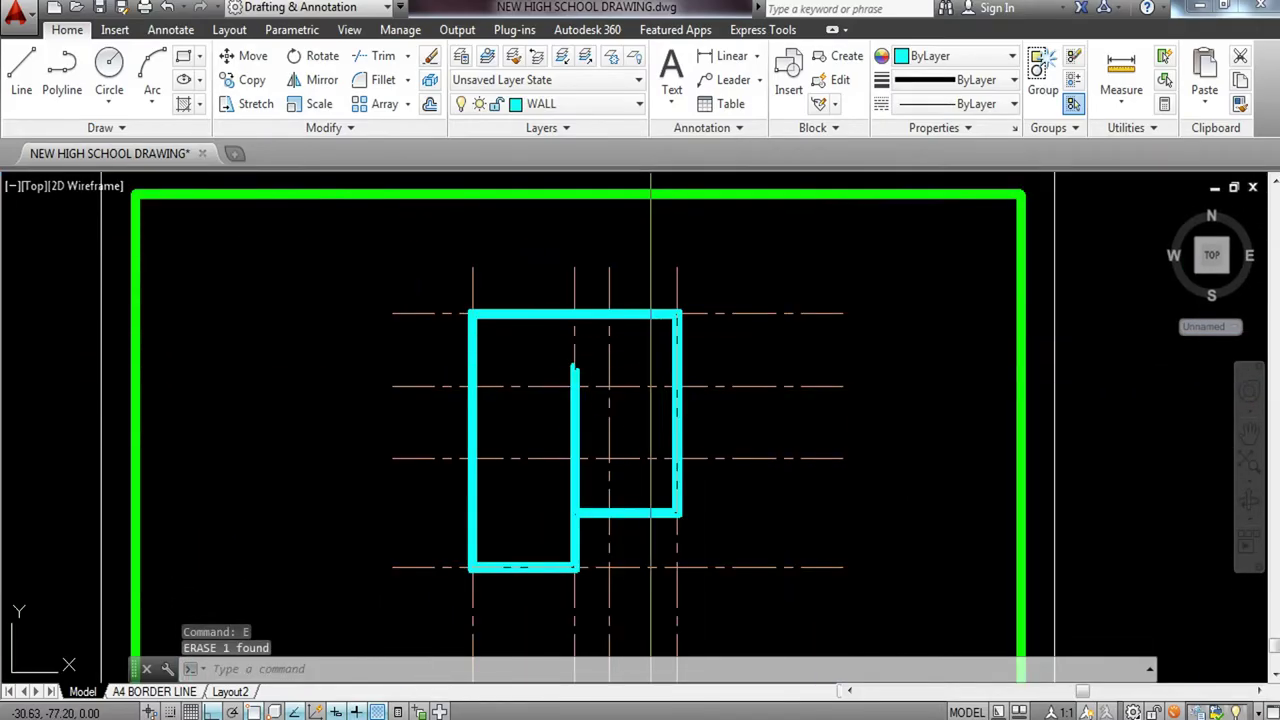
# Try to trim the new horizontal center line between the middle and new vertical center lines, and undo the trim.
pyautogui.scroll(5, 650, 360)
pyautogui.write('tr')
pyautogui.press('Return')
pyautogui.press('Return')
pyautogui.click(515, 445)
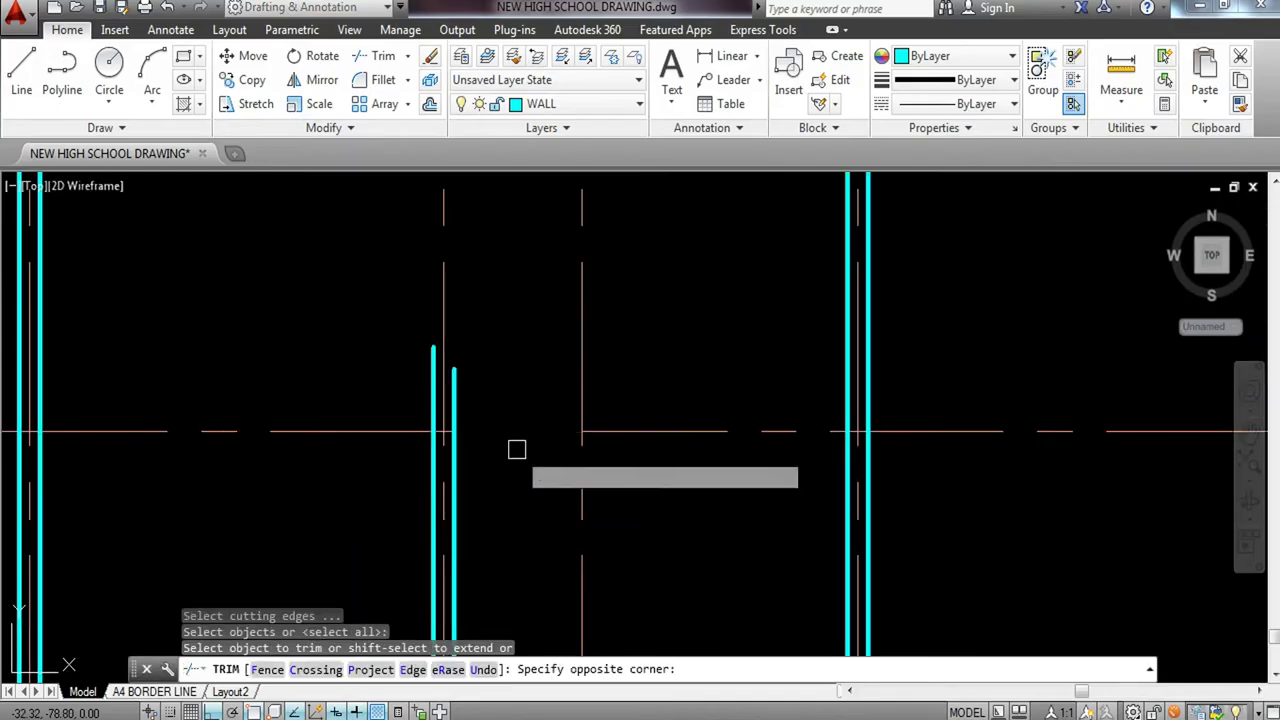
pyautogui.click(509, 457)
pyautogui.press('Escape')
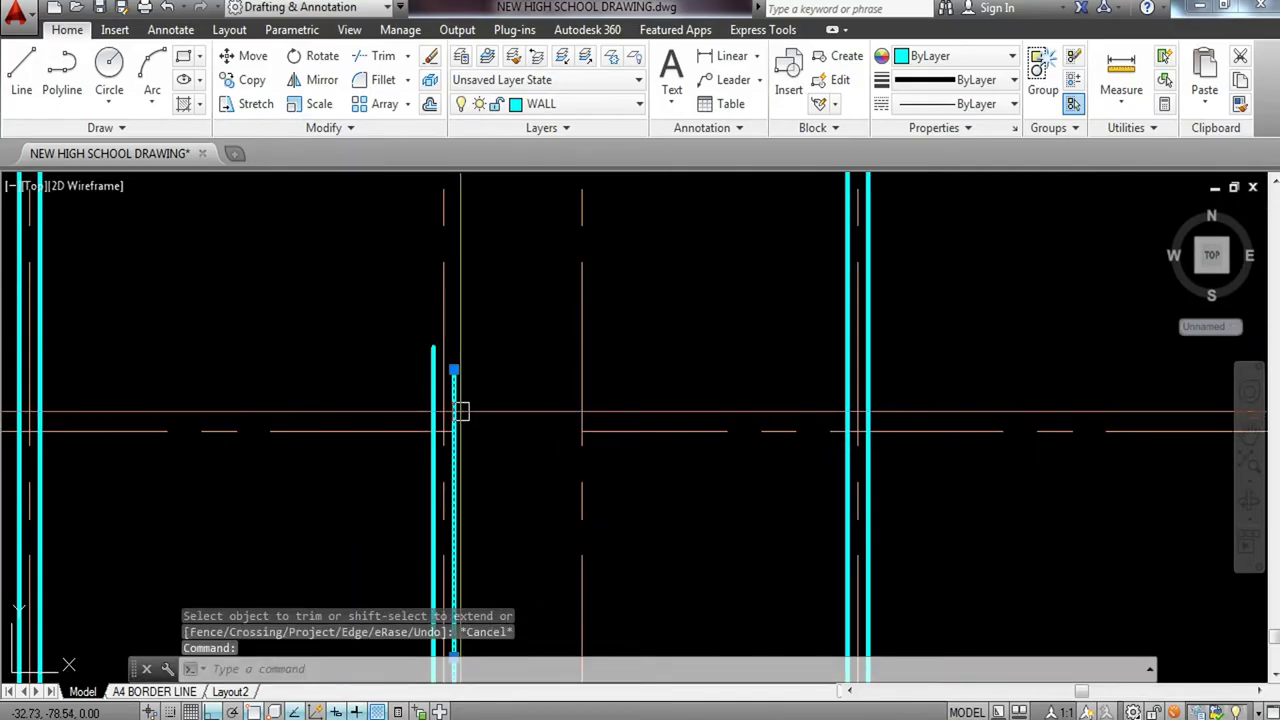
pyautogui.press('Escape')
pyautogui.hotkey('ctrl', 'z')
# Erase the two leftover vertical wall lines along the middle center line.
pyautogui.scroll(8, 530, 410)
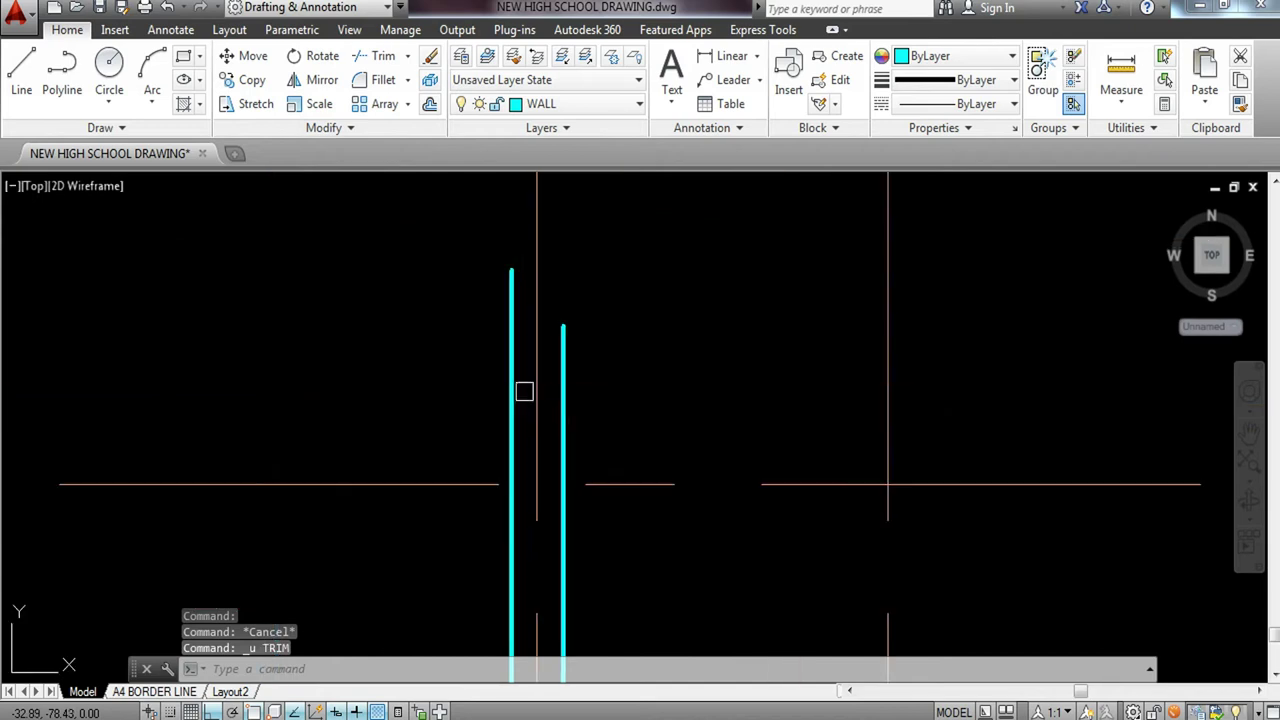
pyautogui.click(518, 385)
pyautogui.click(474, 403)
pyautogui.click(602, 359)
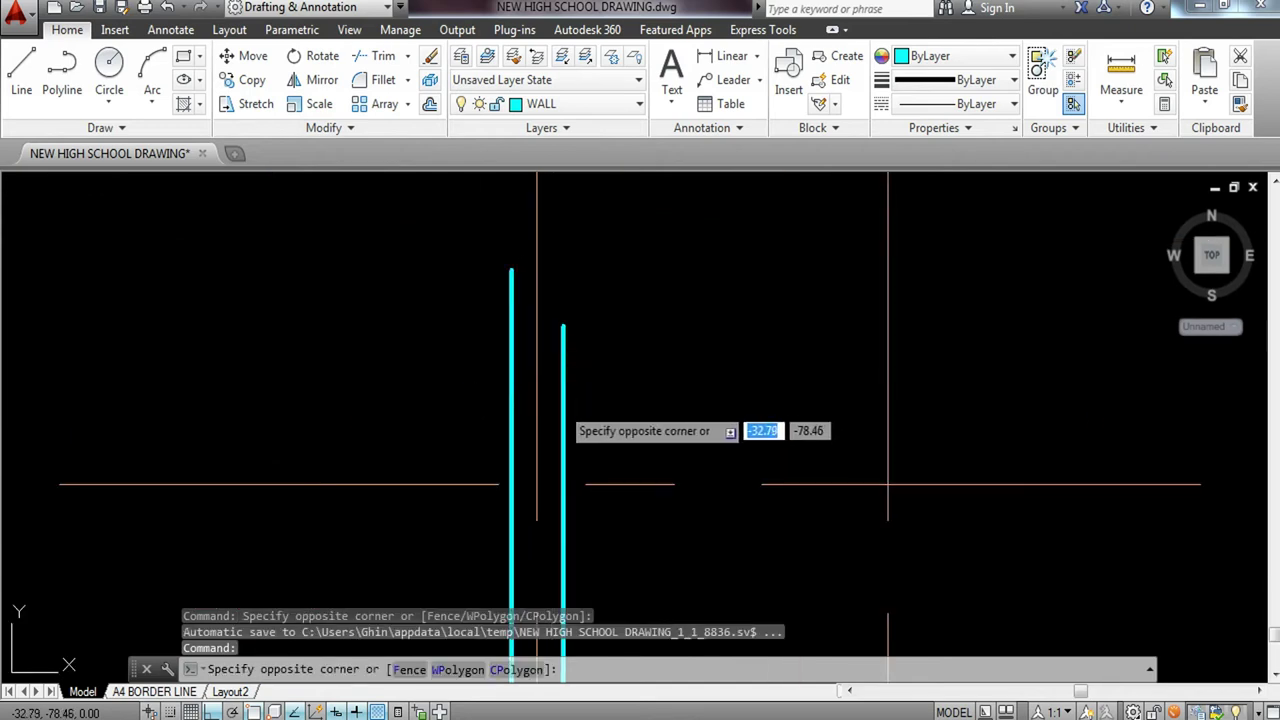
pyautogui.click(559, 406)
pyautogui.write('e')
pyautogui.press('Return')
# Trim the new vertical center line below the new horizontal center line.
pyautogui.scroll(-5, 670, 398)
pyautogui.moveTo(743, 409); pyautogui.dragTo(668, 323, button='middle')
pyautogui.scroll(-2, 668, 323)
pyautogui.write('t')
pyautogui.press('Return')
pyautogui.press('Escape')
pyautogui.write('tr')
pyautogui.press('Return')
pyautogui.press('Return')
pyautogui.click(622, 348)
pyautogui.click(576, 372)
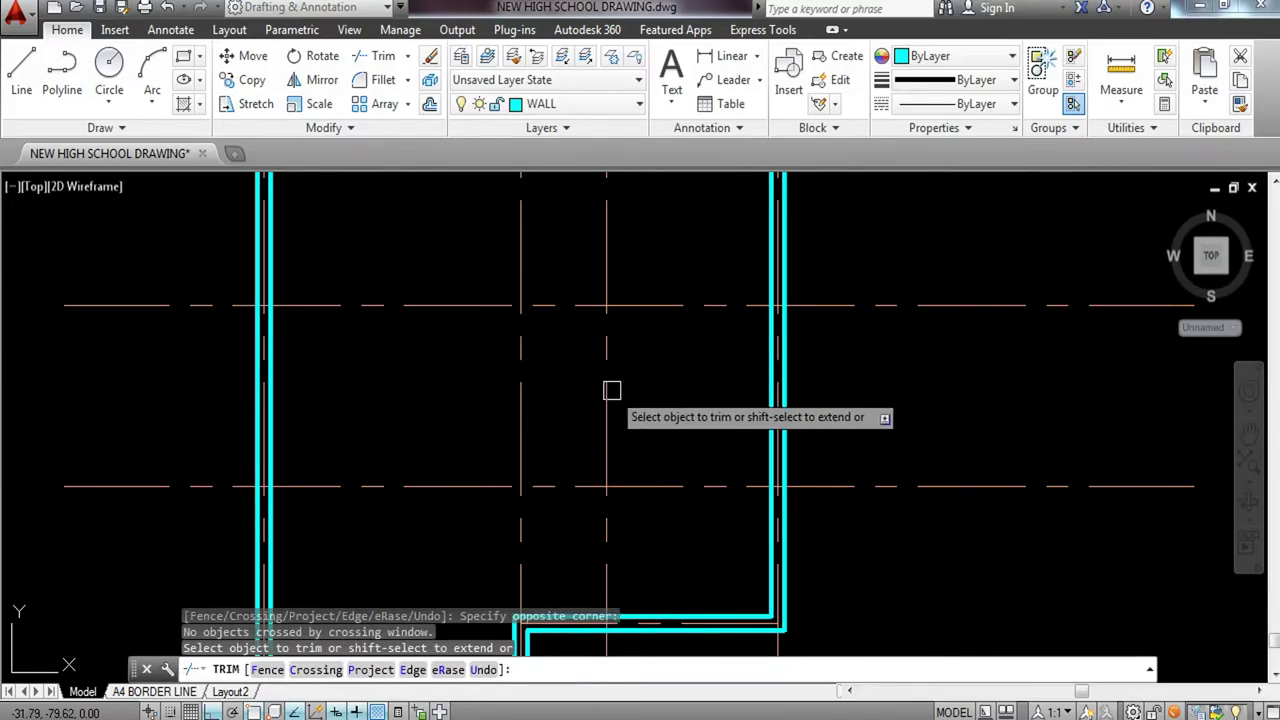
pyautogui.press('Escape')
# Erase the leftover piece of the trimmed vertical center line below the new horizontal center line.
pyautogui.scroll(-3, 632, 430)
pyautogui.scroll(3, 632, 450)
pyautogui.click(616, 417)
pyautogui.click(620, 470)
pyautogui.scroll(-4, 640, 420)
pyautogui.write('e')
pyautogui.press('Return')
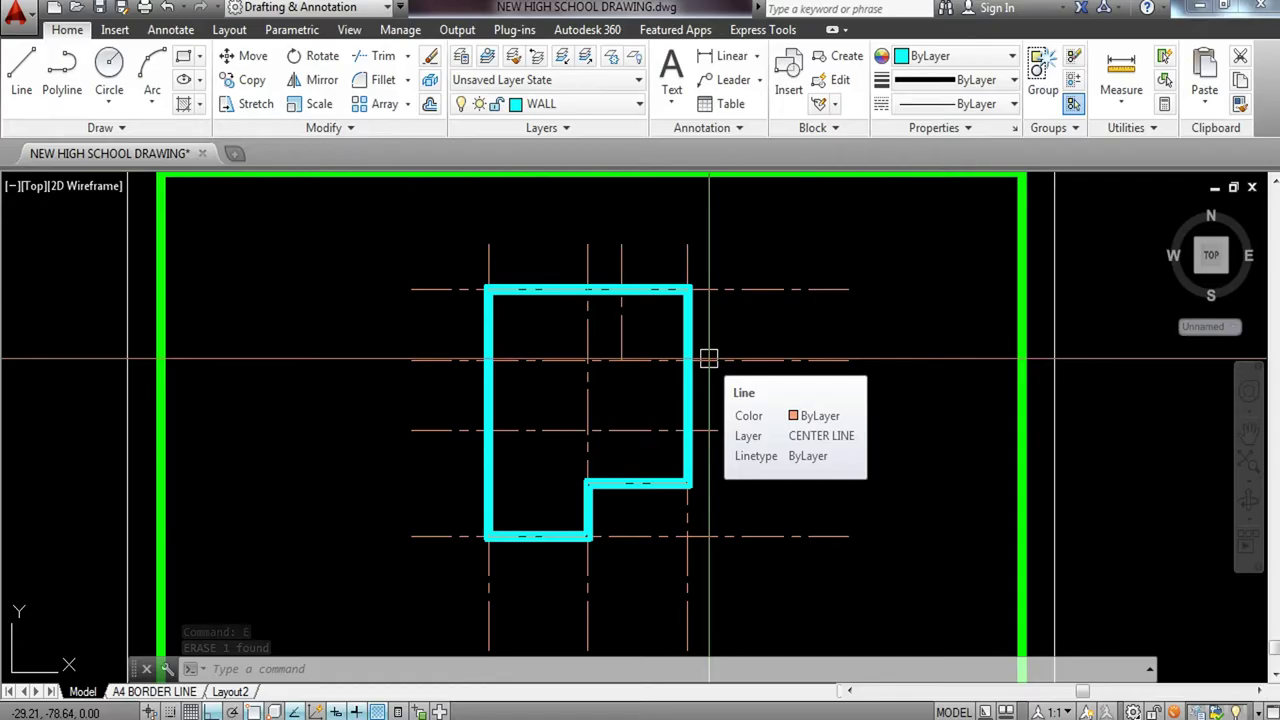
# Draw an interior wall multiline from the right outer wall along the new horizontal center line to the middle center line and down to the notch corner.
pyautogui.write('ml')
pyautogui.press('Return')
pyautogui.scroll(5, 709, 360)
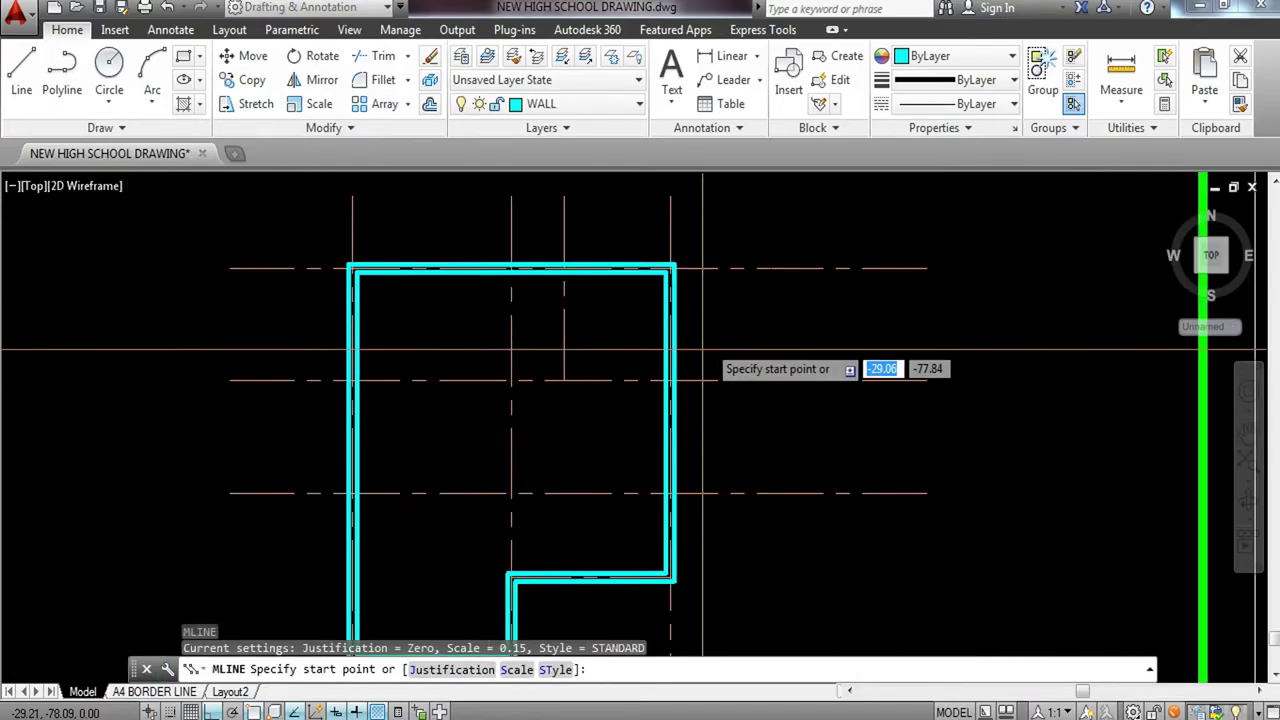
pyautogui.click(619, 428)
pyautogui.scroll(-4, 560, 428)
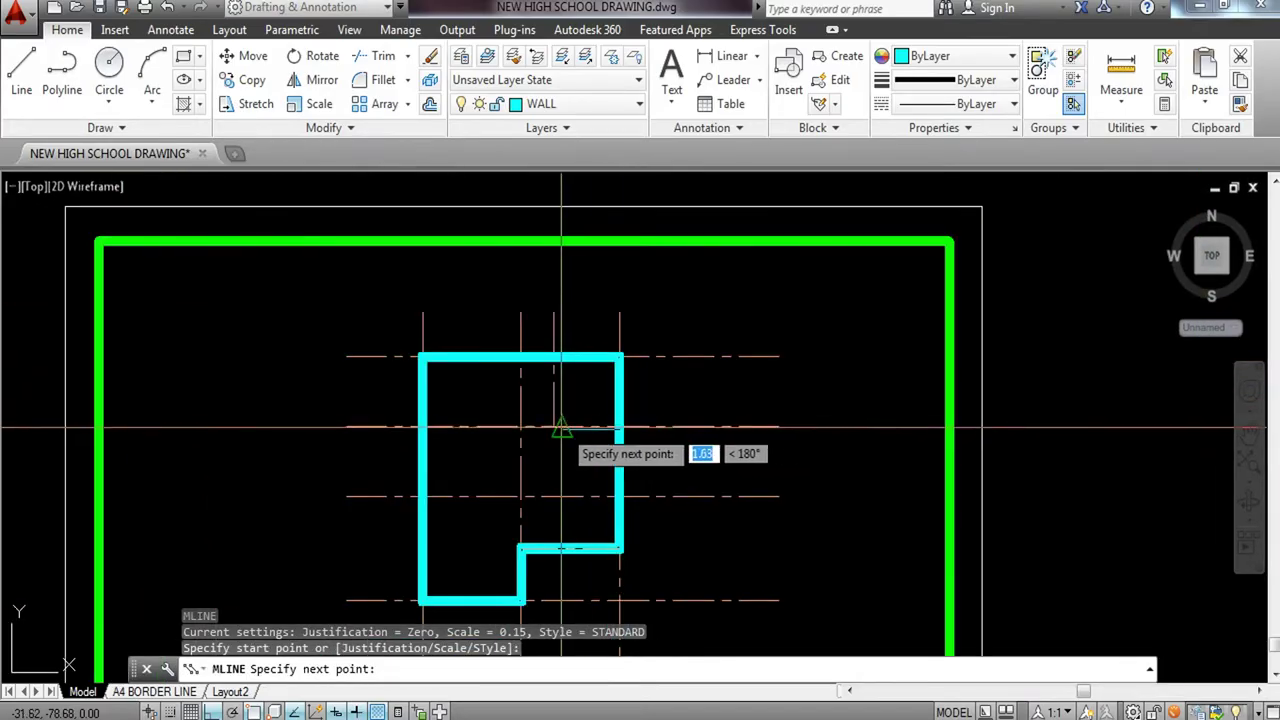
pyautogui.scroll(4, 538, 430)
pyautogui.click(462, 430)
pyautogui.scroll(-5, 462, 430)
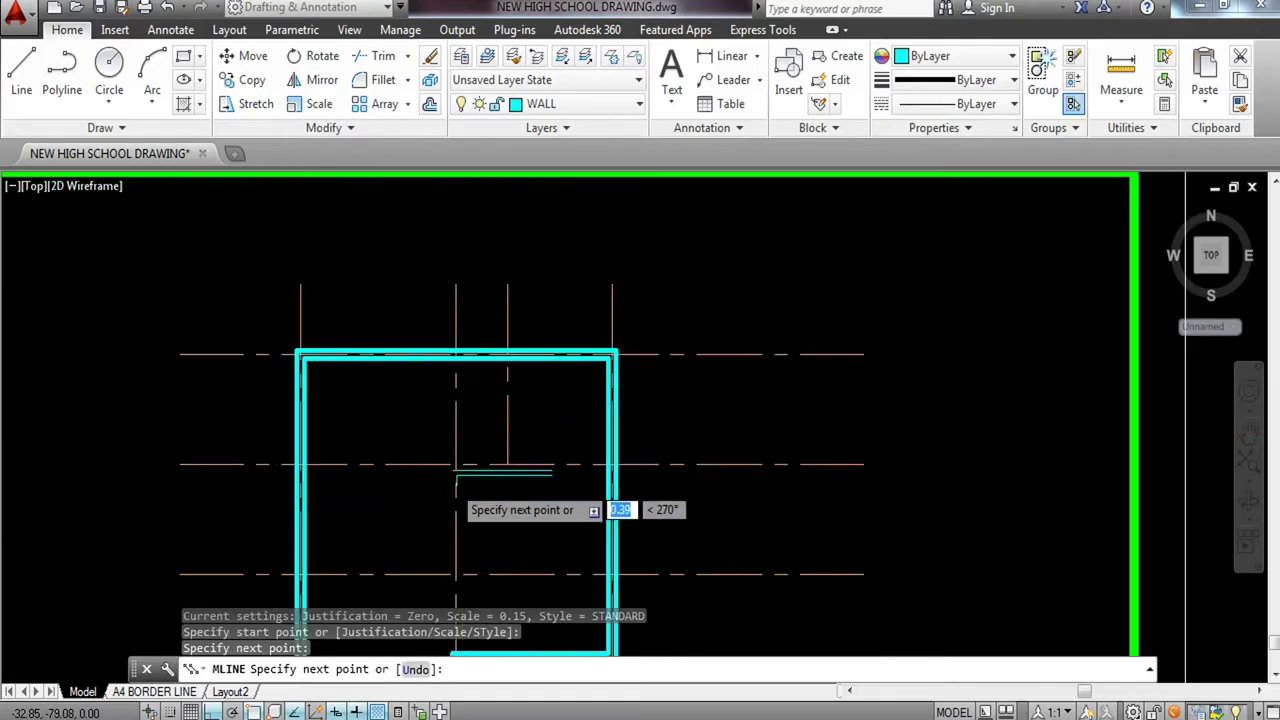
pyautogui.scroll(6, 462, 533)
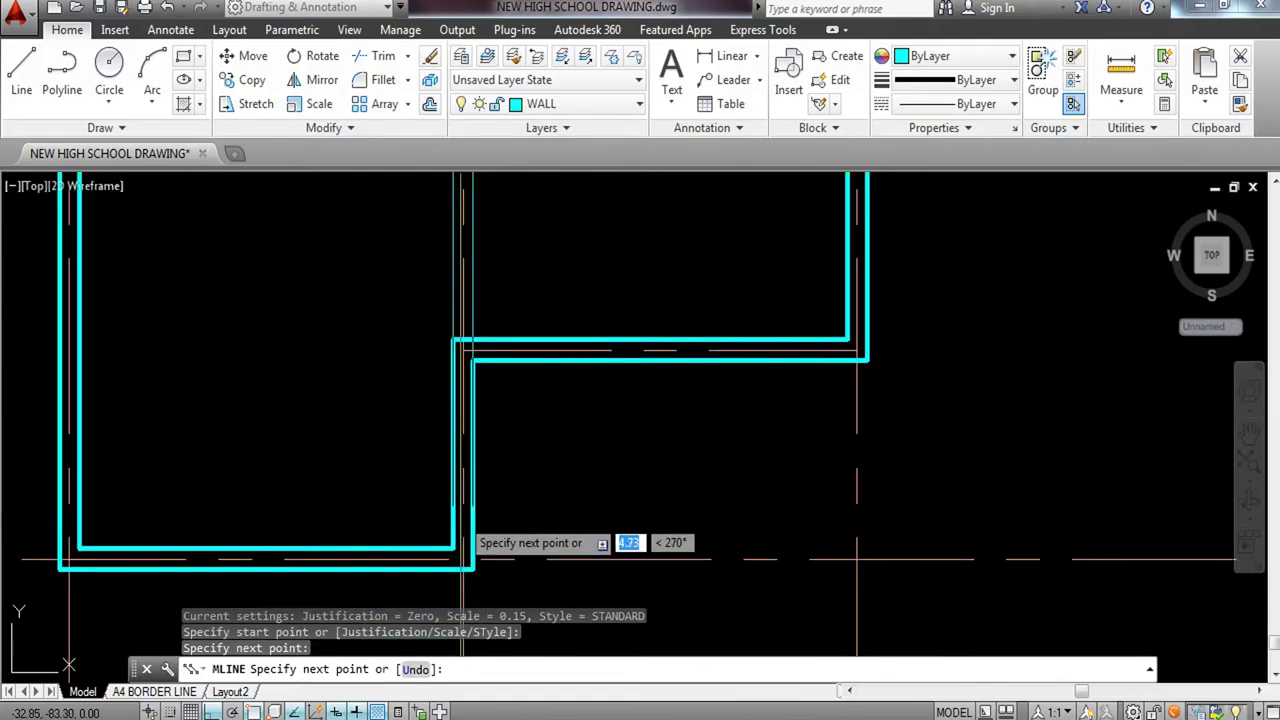
pyautogui.click(460, 347)
pyautogui.press('Escape')
# Draw a partition multiline along the short vertical center line from the top outer wall's center line down to the horizontal interior wall.
pyautogui.scroll(-3, 502, 458)
pyautogui.scroll(3, 557, 277)
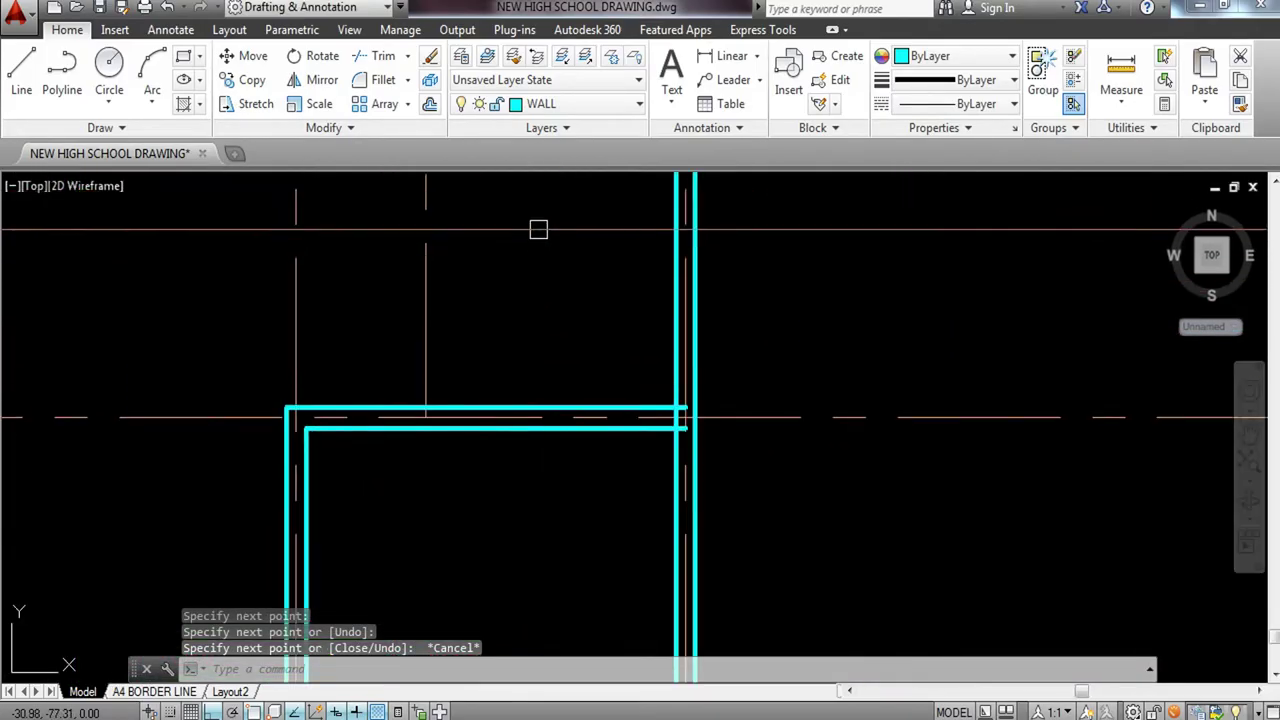
pyautogui.moveTo(523, 222); pyautogui.dragTo(533, 309, button='middle')
pyautogui.press('Return')
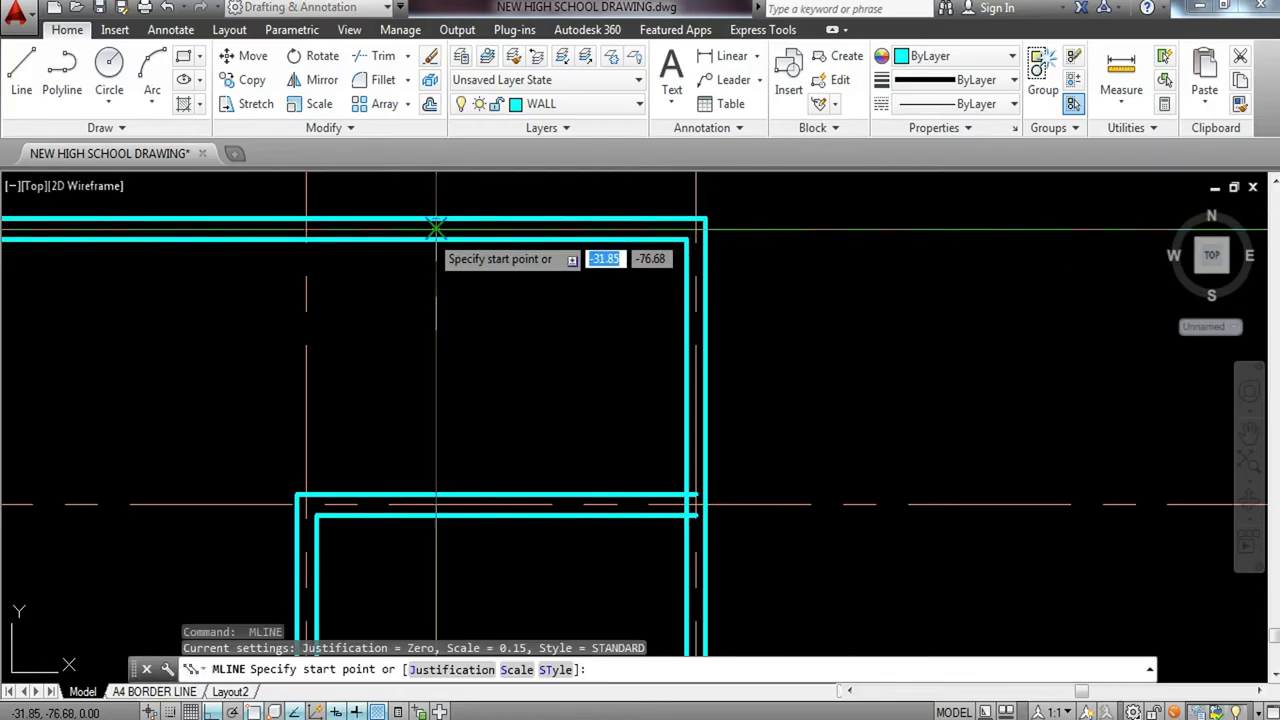
pyautogui.click(436, 225)
pyautogui.click(436, 508)
pyautogui.press('Escape')
pyautogui.scroll(-3, 560, 360)
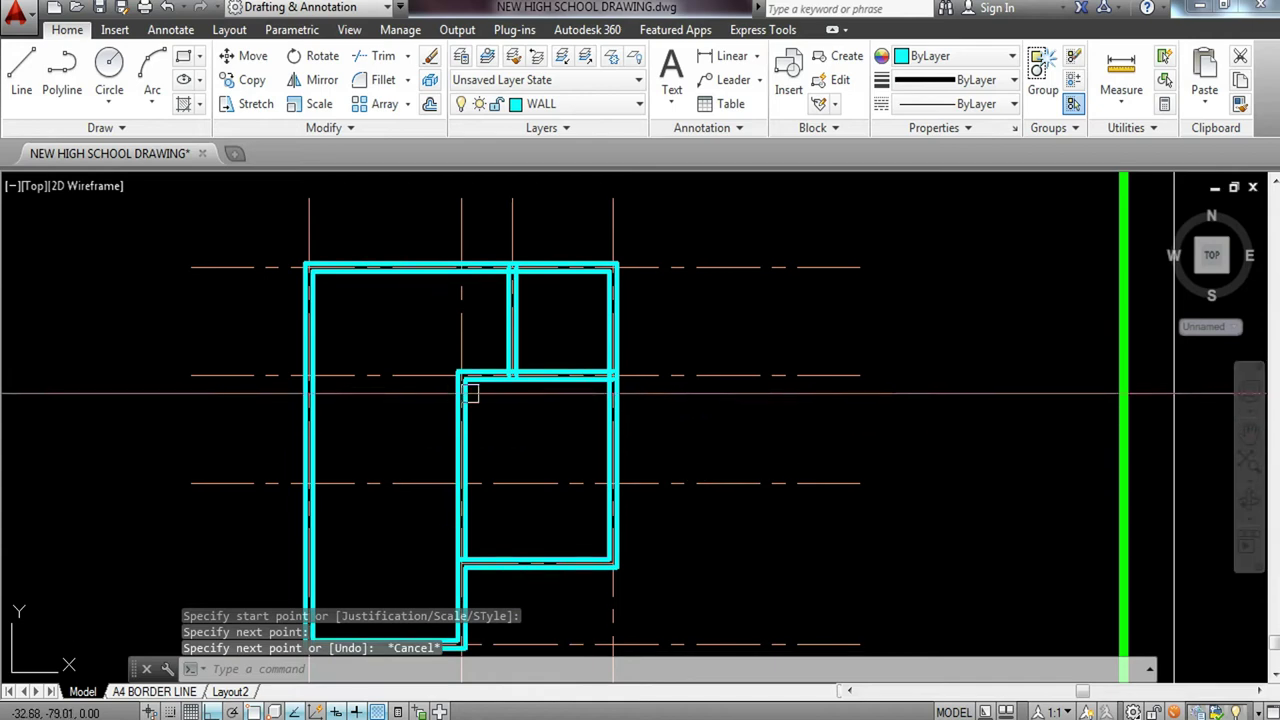
# Trim the second horizontal center line between the left outer wall and the interior wall's corner.
pyautogui.scroll(4, 455, 380)
pyautogui.write('tr')
pyautogui.press('Return')
pyautogui.press('Return')
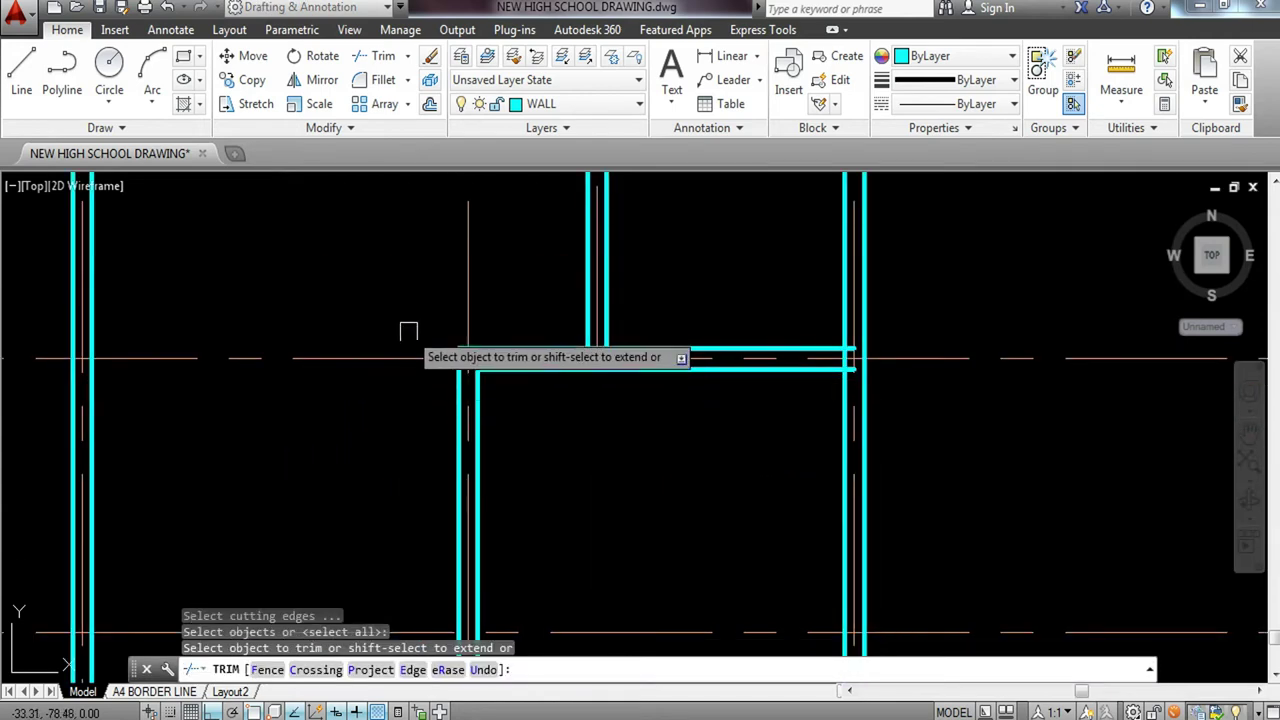
pyautogui.click(409, 328)
pyautogui.click(372, 376)
pyautogui.press('Escape')
# Try to trim the center line stub inside the interior wall's corner, and undo the trim.
pyautogui.scroll(3, 494, 354)
pyautogui.press('Return')
pyautogui.press('Return')
pyautogui.press('Escape')
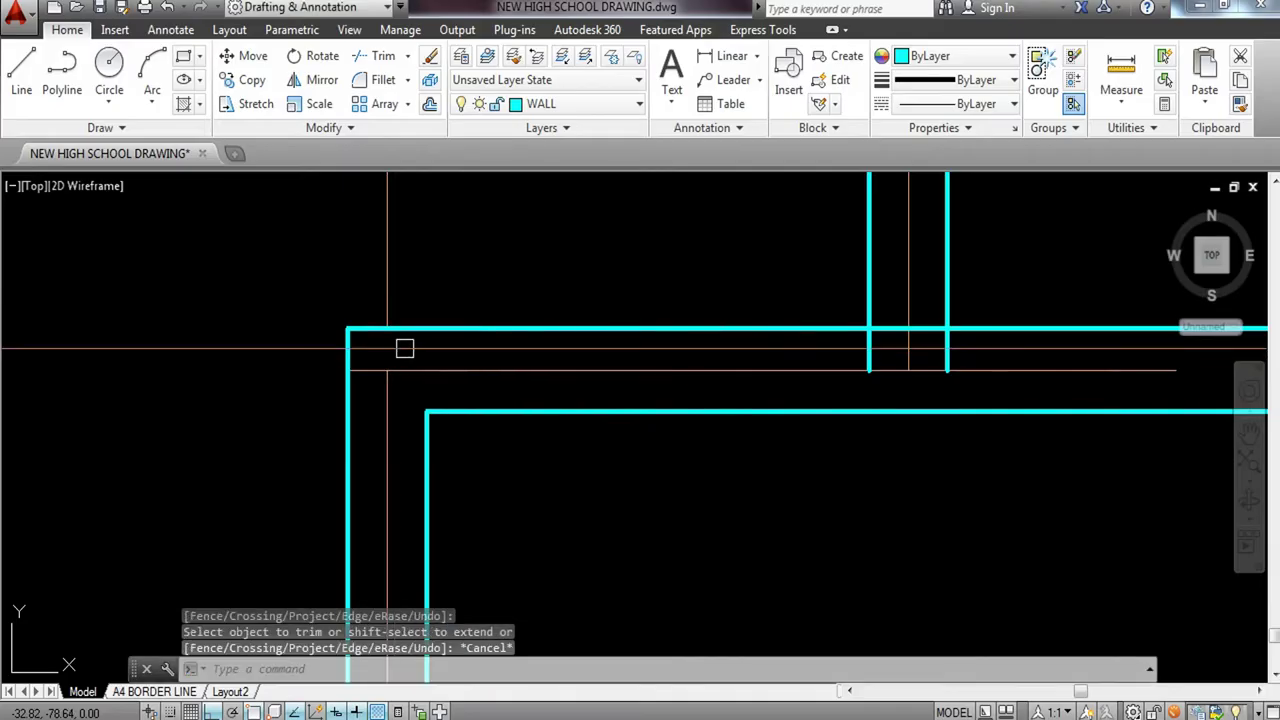
pyautogui.hotkey('ctrl', 'z')
pyautogui.press('Escape')
# Trim the horizontal center line stub back to the middle vertical center line at the interior wall's corner.
pyautogui.write('TR')
pyautogui.press('Return')
pyautogui.press('Return')
pyautogui.click(373, 373)
pyautogui.scroll(-4, 434, 349)
pyautogui.press('Escape')
pyautogui.press('Escape')
pyautogui.press('Escape')
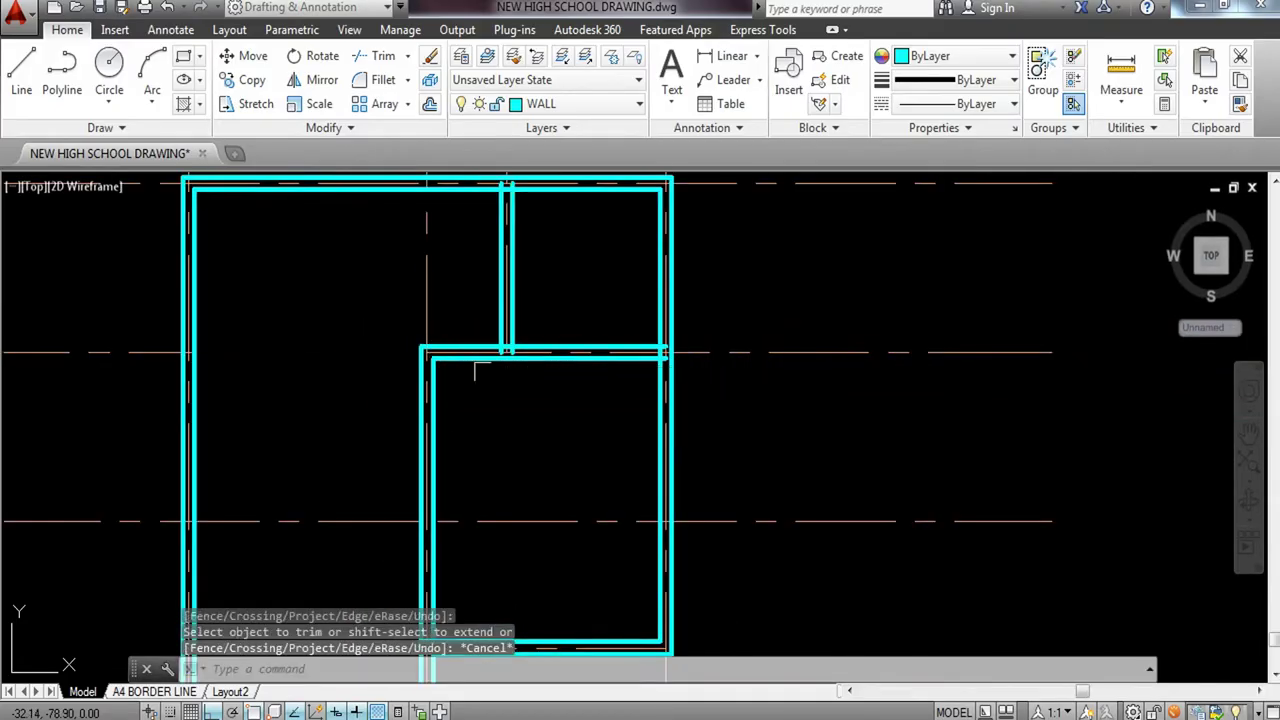
# Erase the remaining piece of the second horizontal center line outside the left outer wall.
pyautogui.moveTo(566, 434)
pyautogui.mouseDown(button='middle')
pyautogui.moveTo(555, 363)
pyautogui.moveTo(606, 488)
pyautogui.mouseUp(button='middle')
pyautogui.click(149, 408)
pyautogui.write('e')
pyautogui.press('Return')
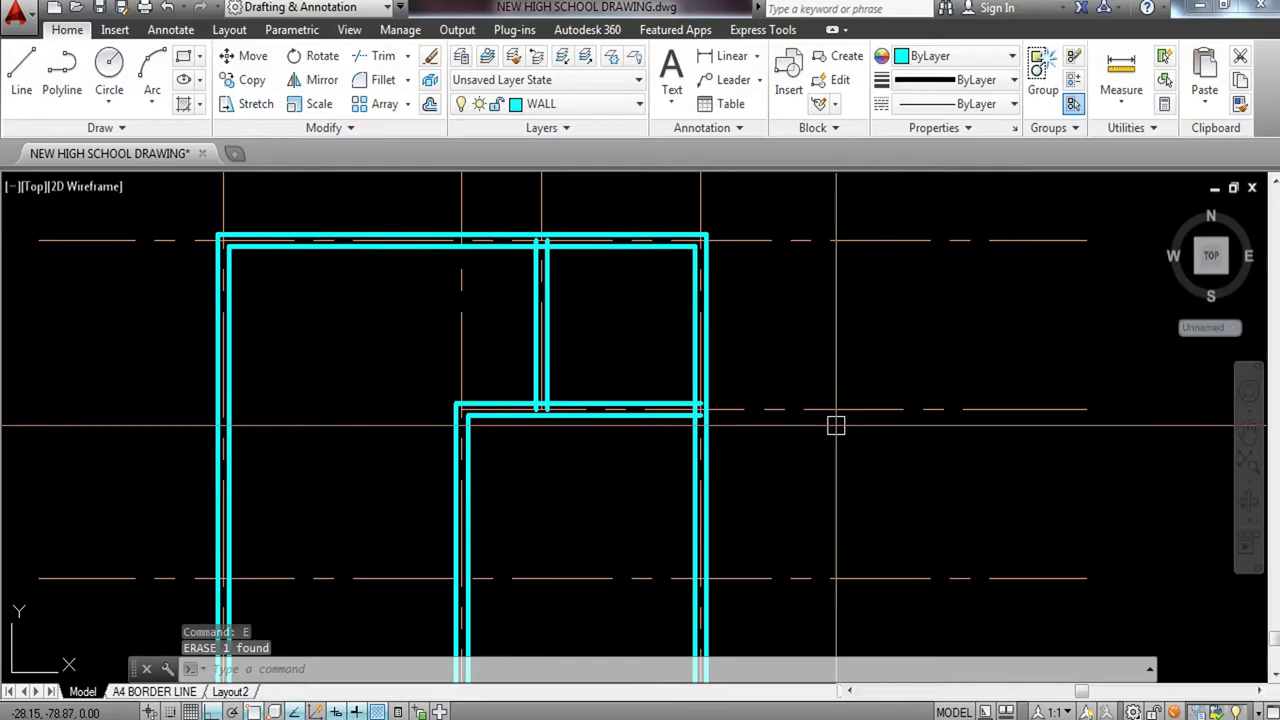
# Draw connected lines from the lower-left room's outer wall edge along the bottom center line to the right vertical center line and up to the wall above.
pyautogui.scroll(-5, 836, 425)
pyautogui.scroll(2, 800, 422)
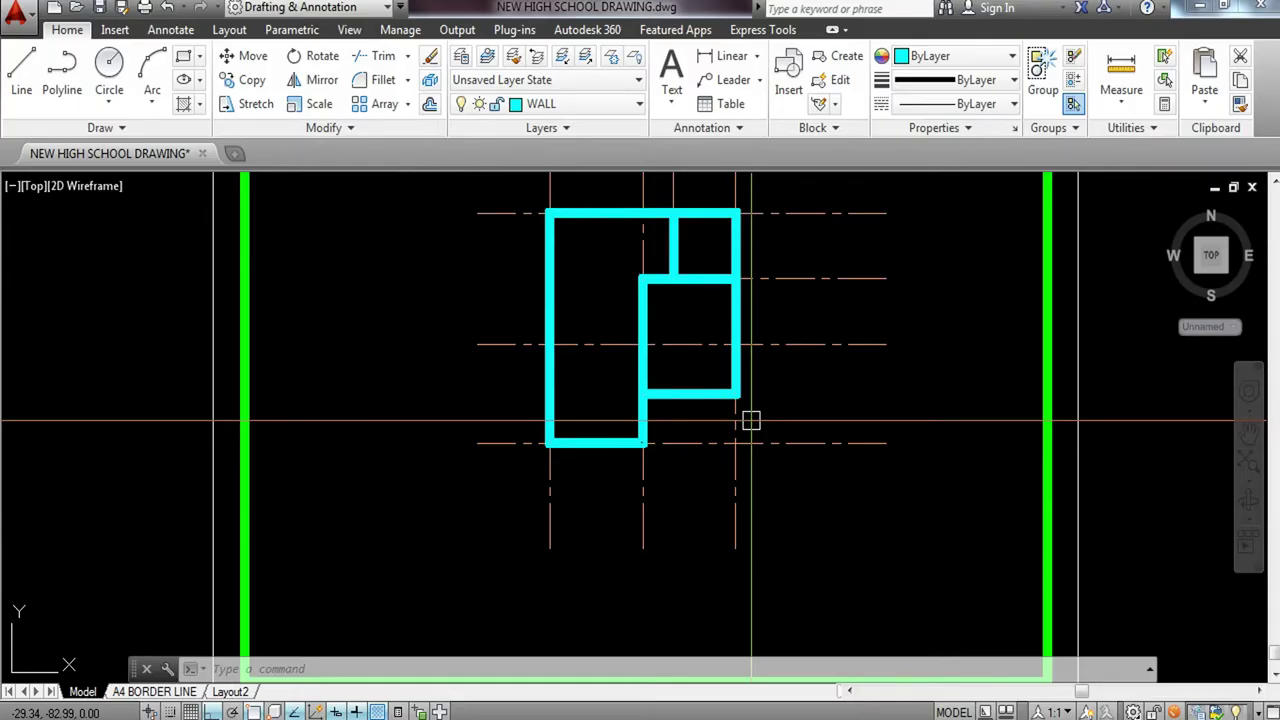
pyautogui.scroll(5, 733, 487)
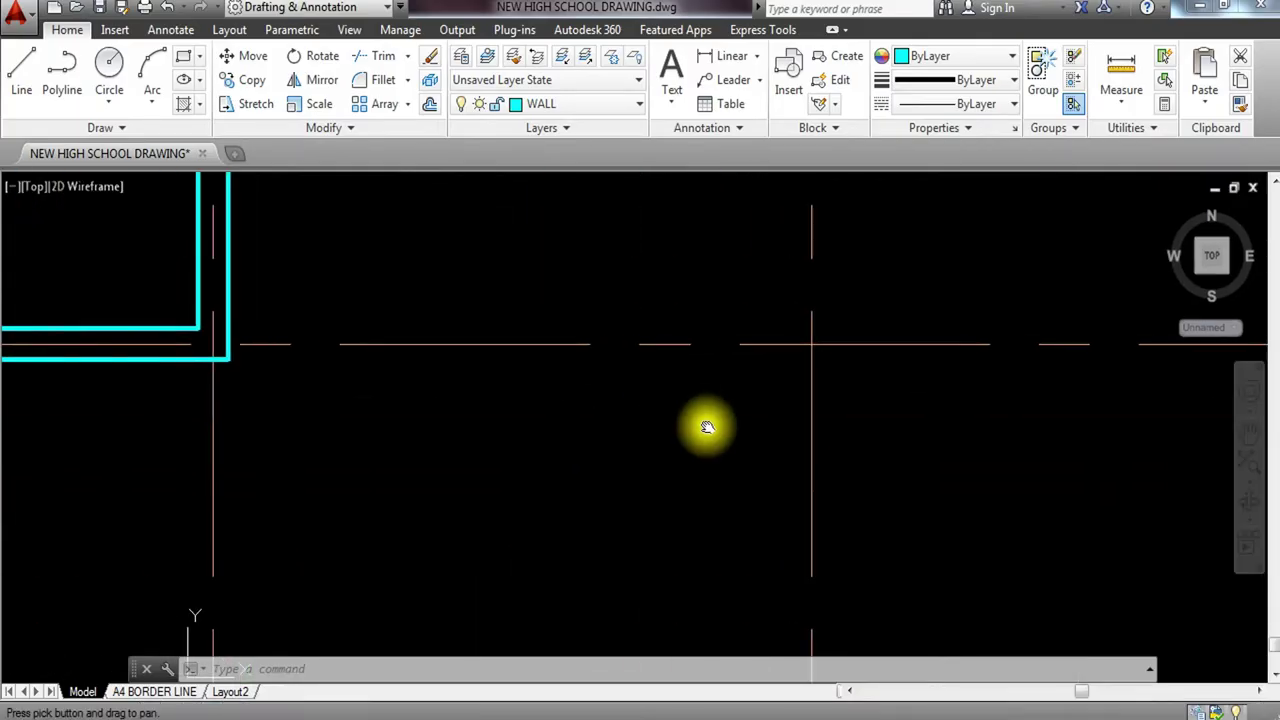
pyautogui.press('Return')
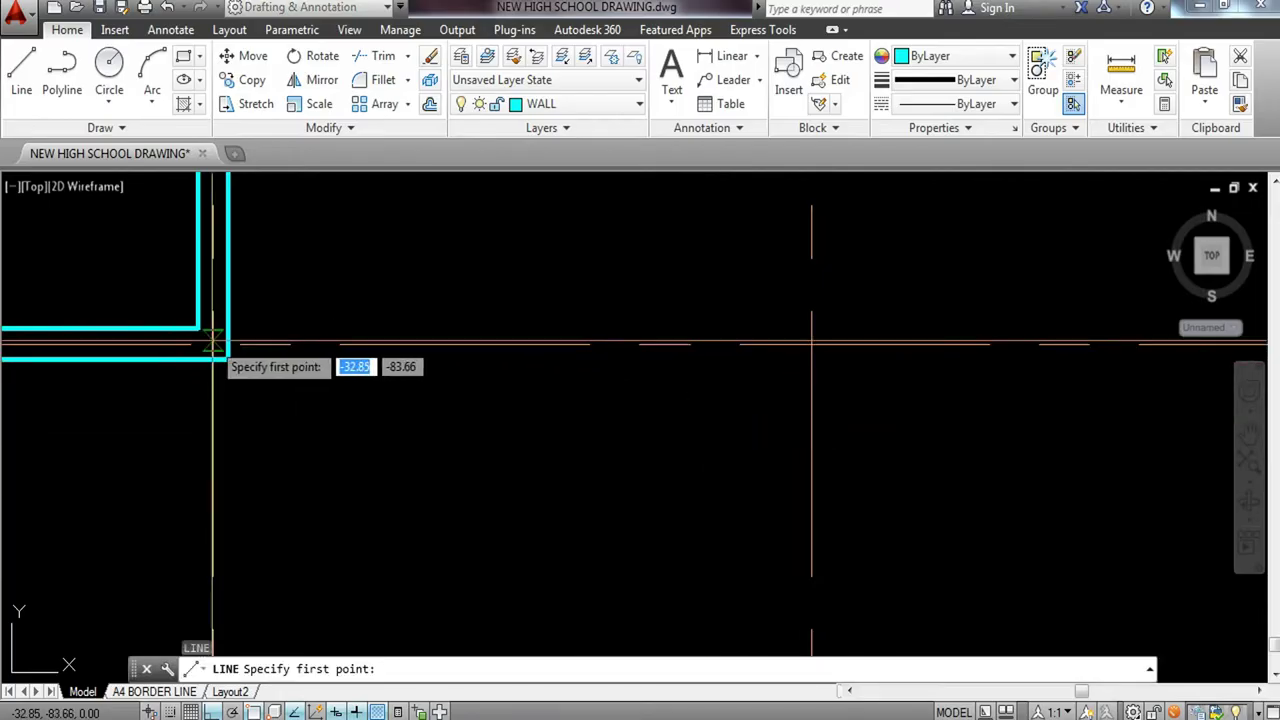
pyautogui.click(213, 345)
pyautogui.press('Escape')
pyautogui.press('Return')
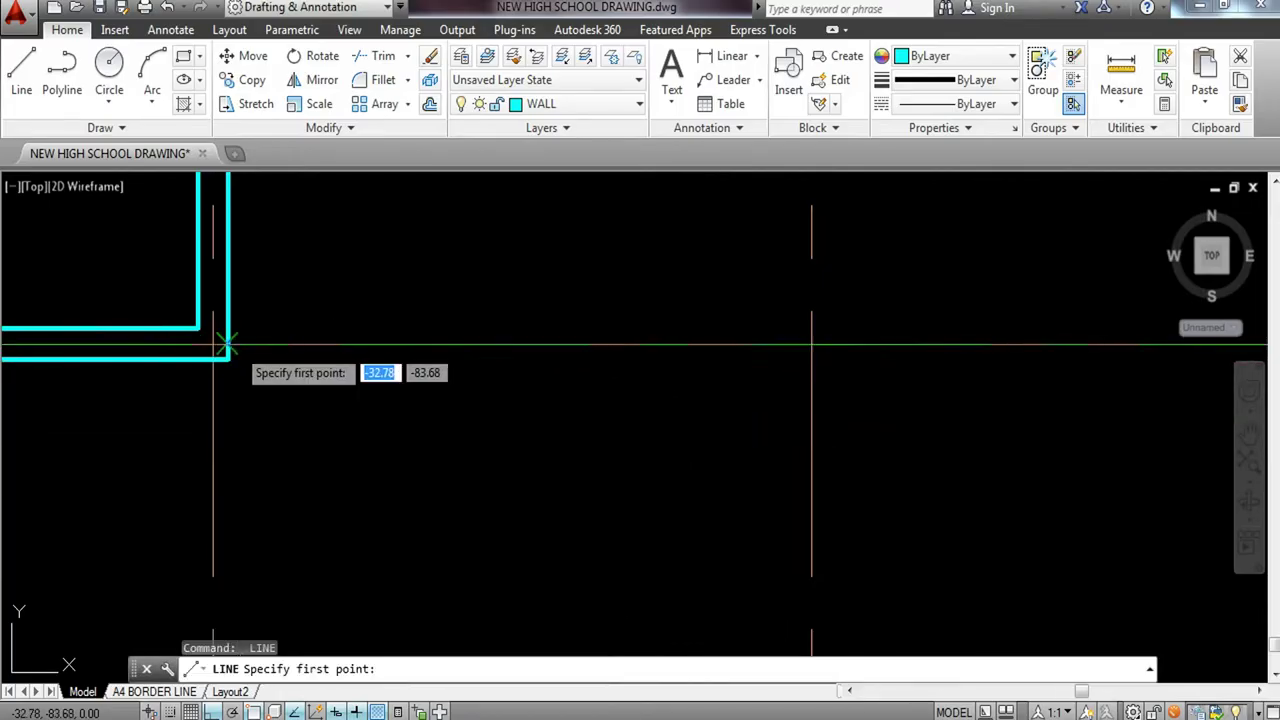
pyautogui.click(228, 344)
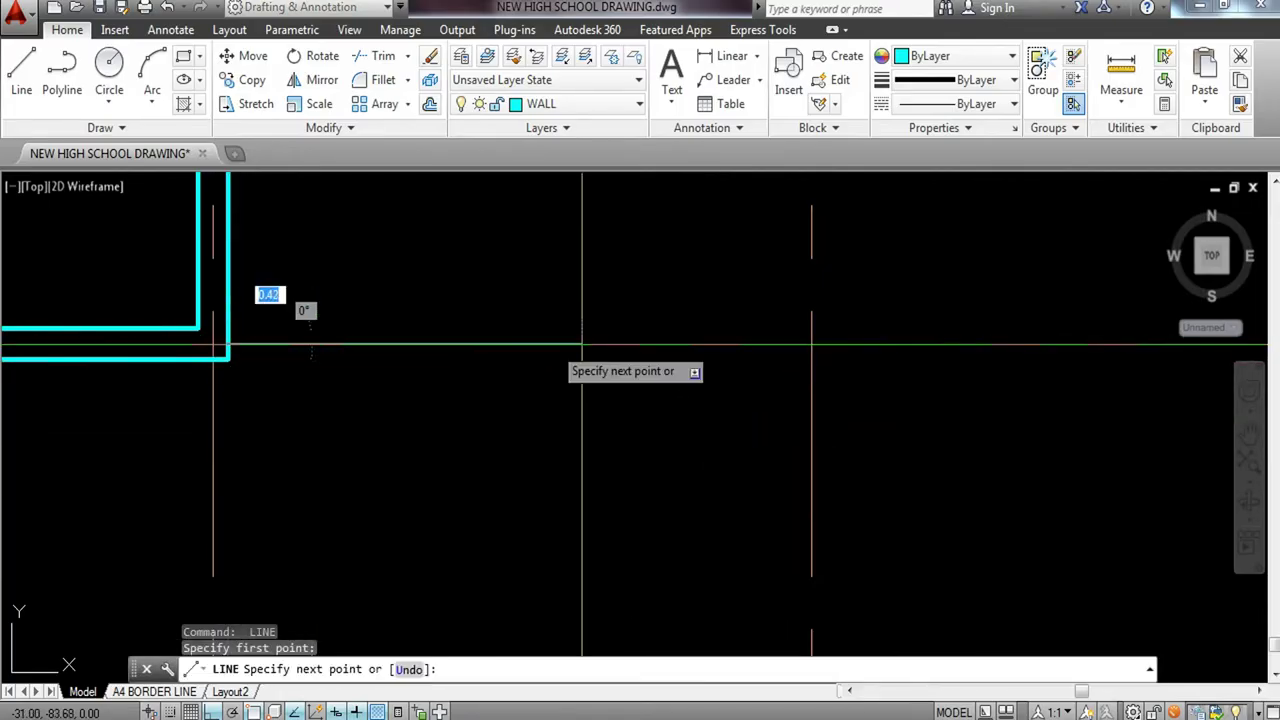
pyautogui.click(830, 345)
pyautogui.moveTo(815, 340); pyautogui.dragTo(786, 586, button='middle')
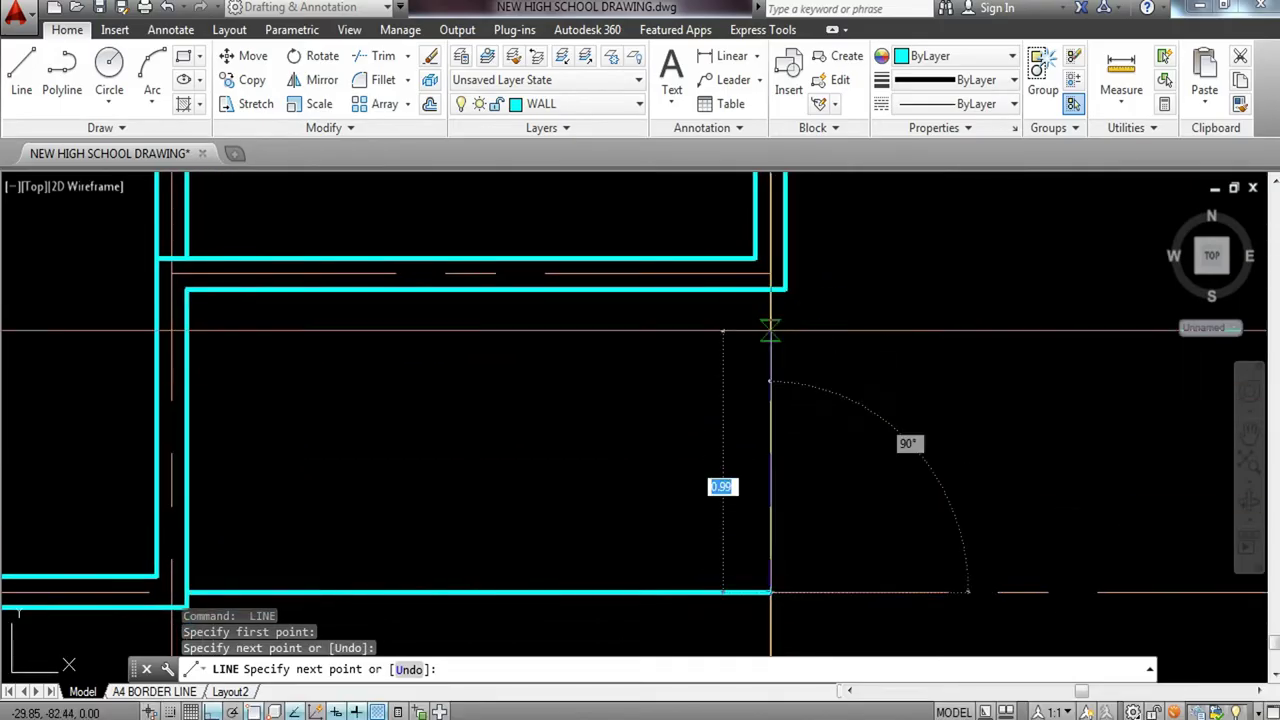
pyautogui.click(771, 290)
pyautogui.press('Escape')
pyautogui.scroll(-3, 790, 340)
pyautogui.moveTo(801, 371); pyautogui.dragTo(791, 423, button='middle')
pyautogui.moveTo(812, 280); pyautogui.dragTo(803, 366, button='middle')
pyautogui.scroll(3, 806, 362)
pyautogui.write('tr')
pyautogui.press('Return')
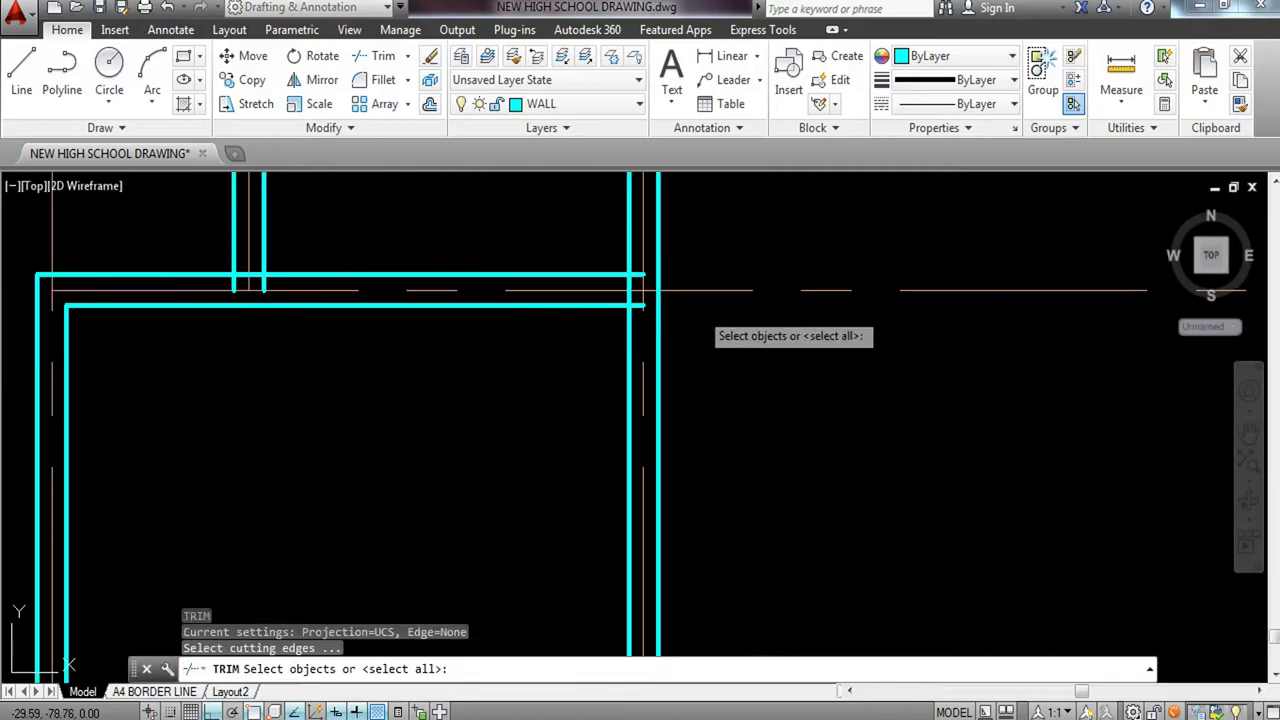
pyautogui.press('Return')
pyautogui.scroll(-3, 675, 282)
pyautogui.press('Escape')
pyautogui.press('Escape')
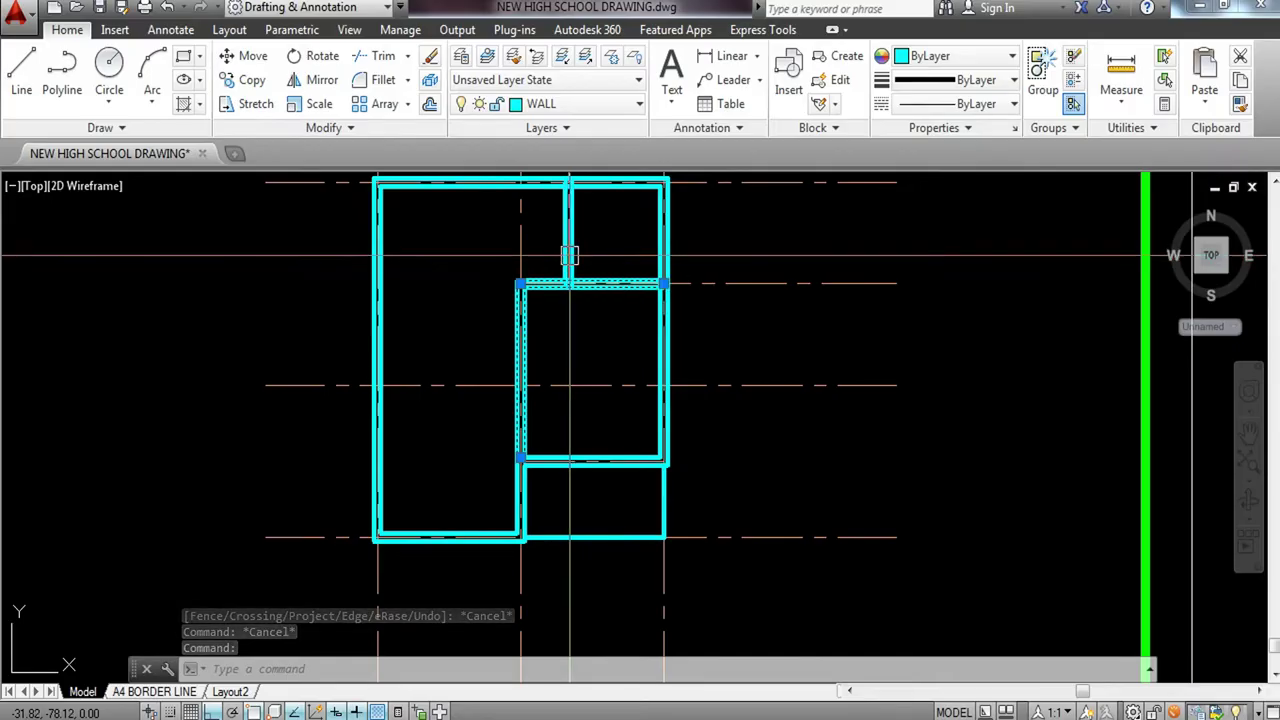
# Try to trim the unexploded multilines where the short vertical interior wall meets the horizontal interior wall.
pyautogui.scroll(5, 570, 253)
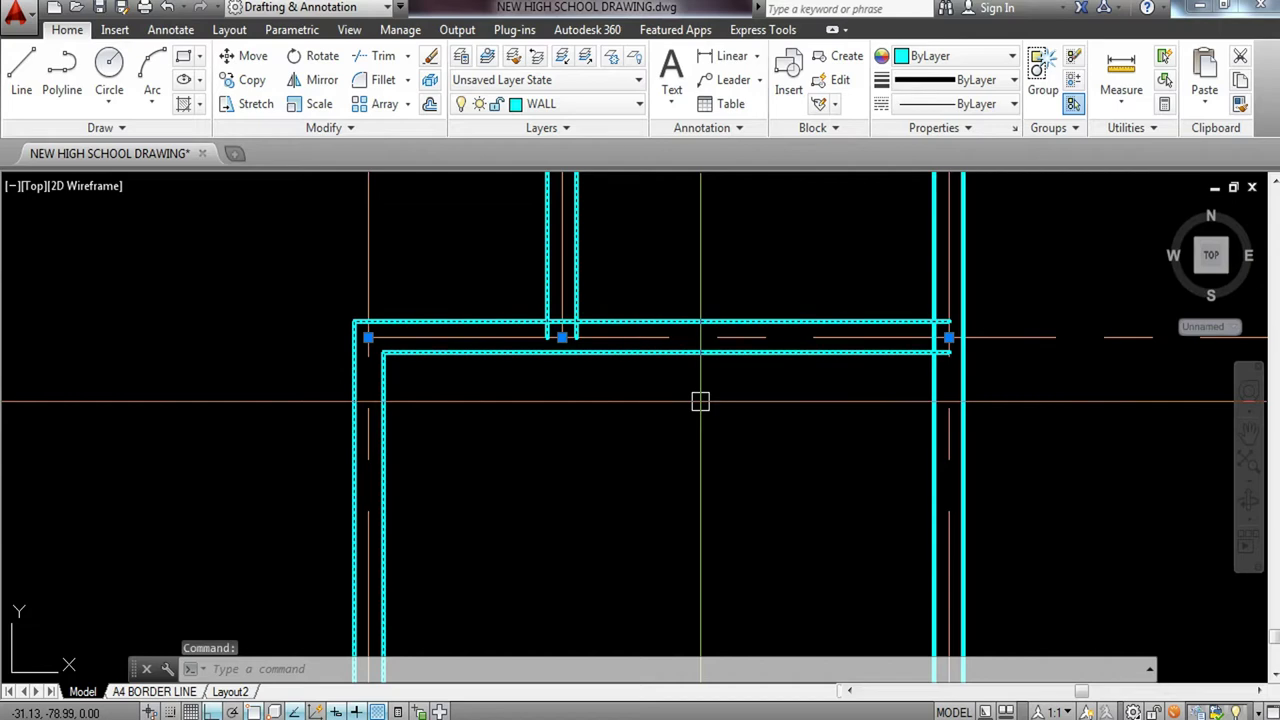
pyautogui.press('Return')
pyautogui.write('tr')
pyautogui.press('Return')
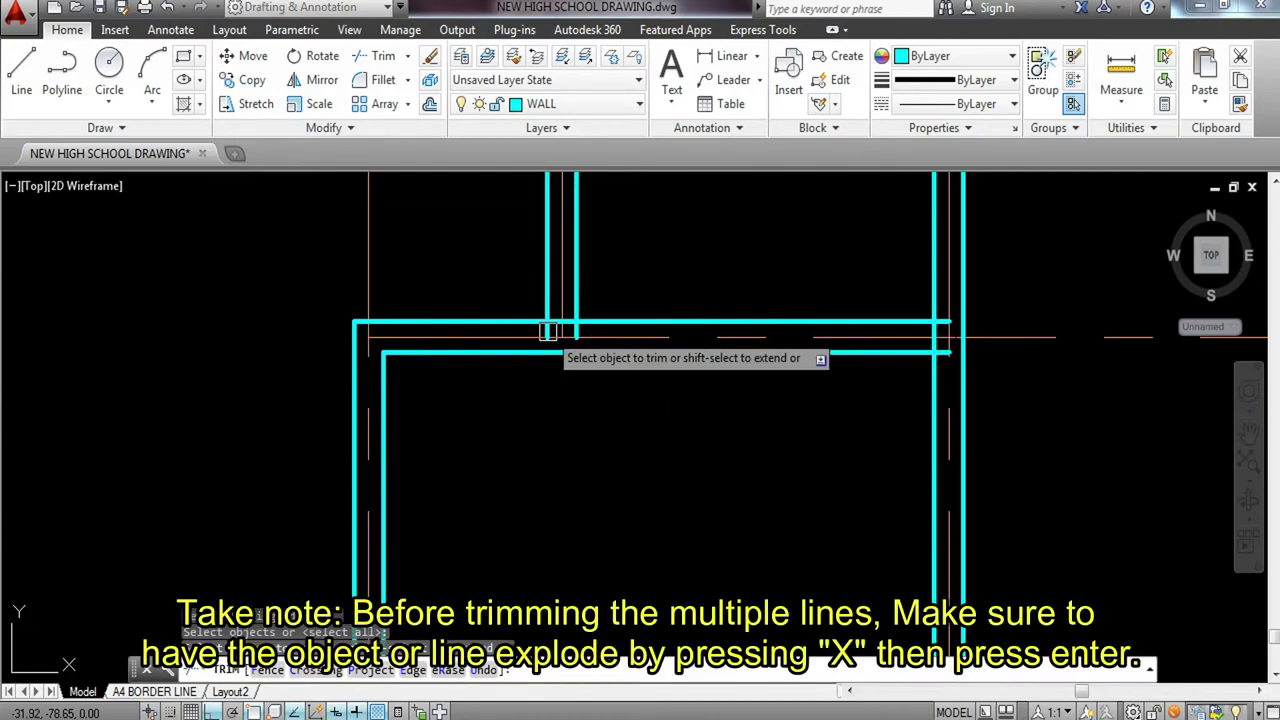
pyautogui.scroll(5, 551, 328)
pyautogui.click(537, 312)
pyautogui.click(605, 285)
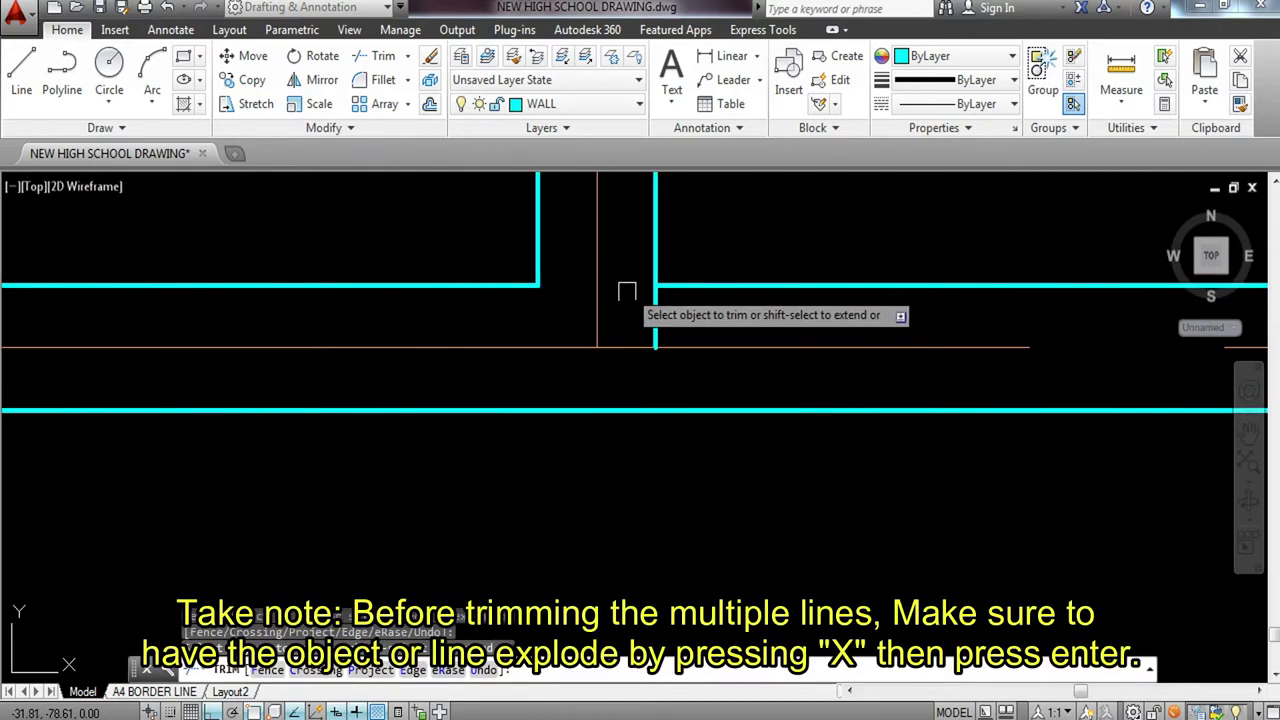
# Try to trim the right outer wall's multiline at the horizontal interior wall, and undo the multiline trims.
pyautogui.scroll(-4, 886, 320)
pyautogui.scroll(4, 771, 300)
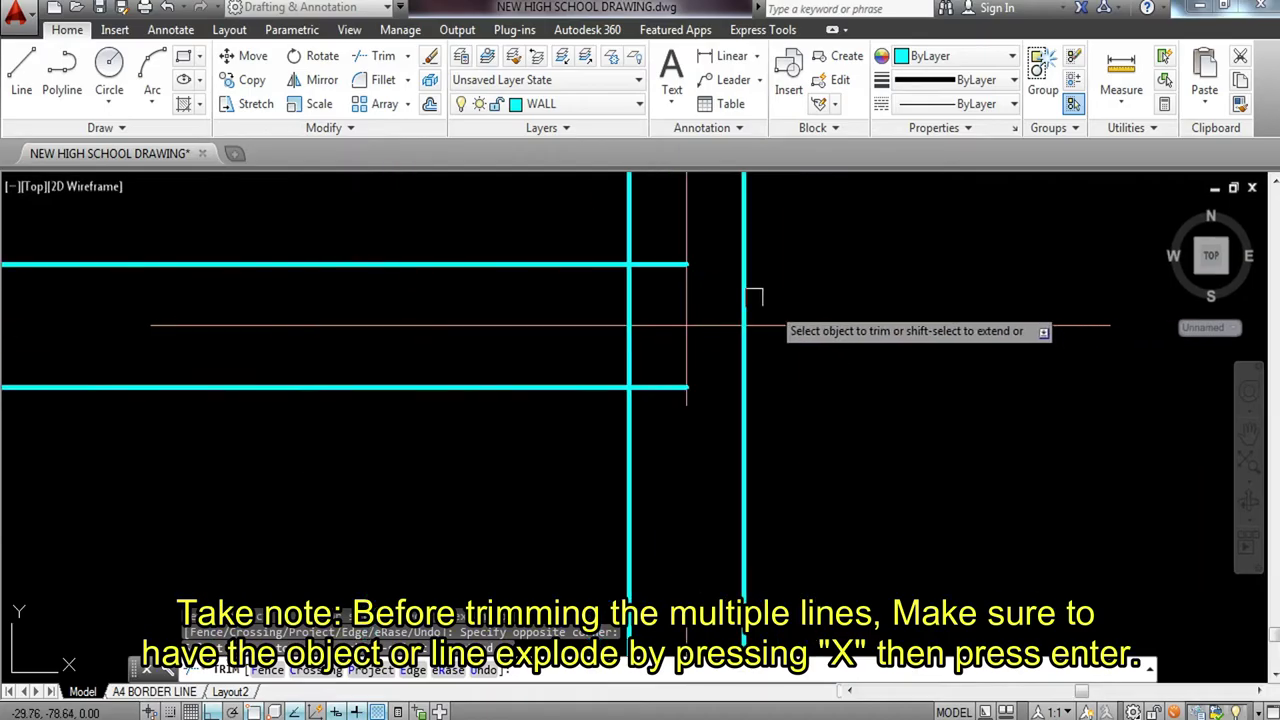
pyautogui.click(629, 340)
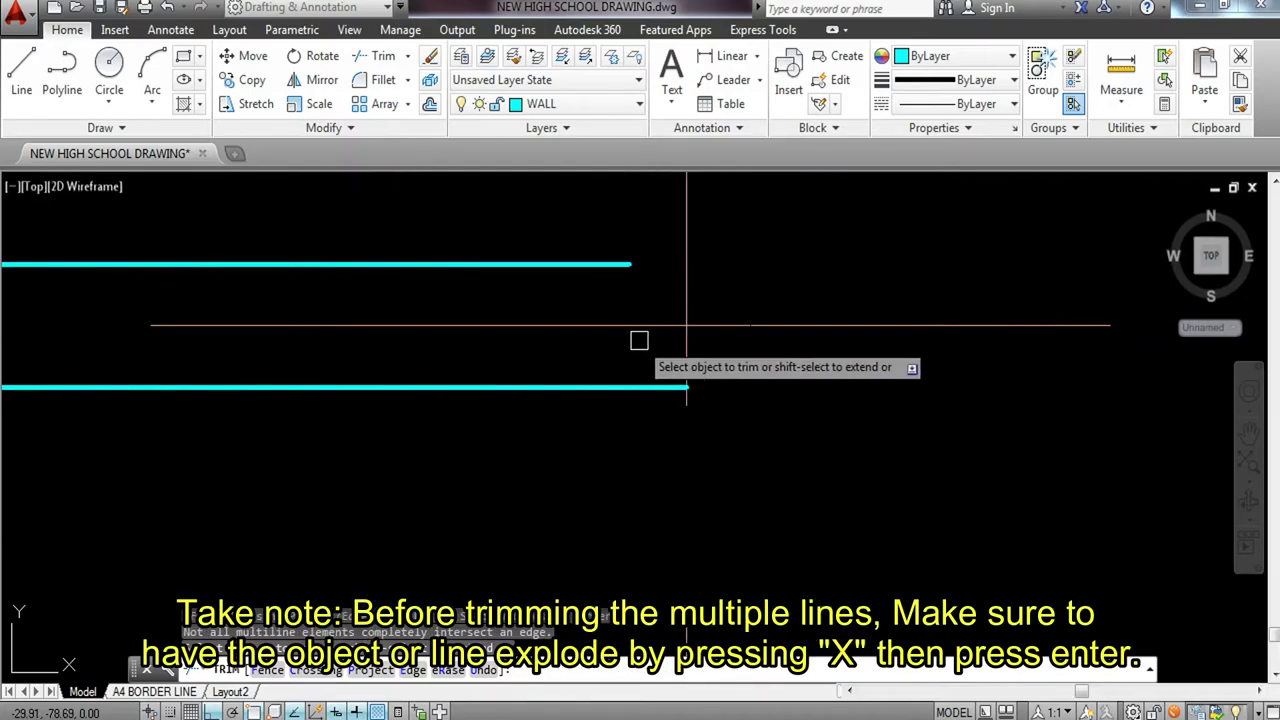
pyautogui.scroll(-5, 717, 322)
pyautogui.scroll(2, 717, 320)
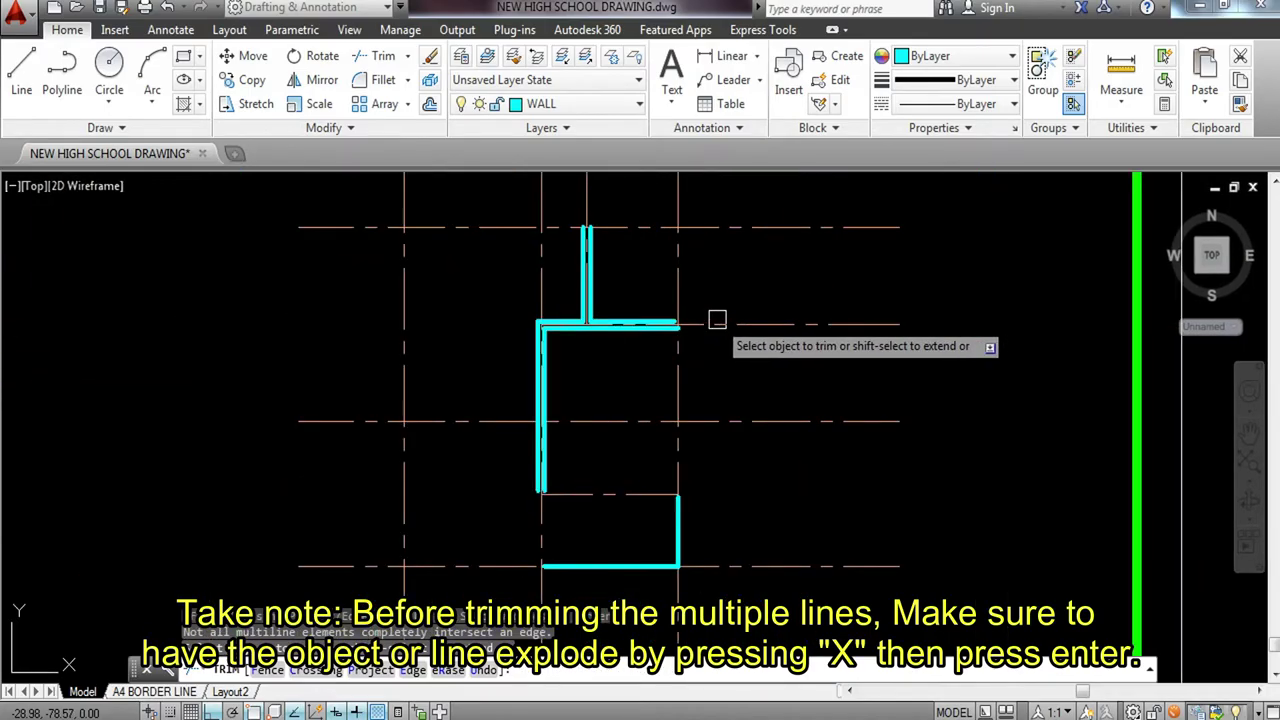
pyautogui.press('Escape')
pyautogui.scroll(3, 708, 321)
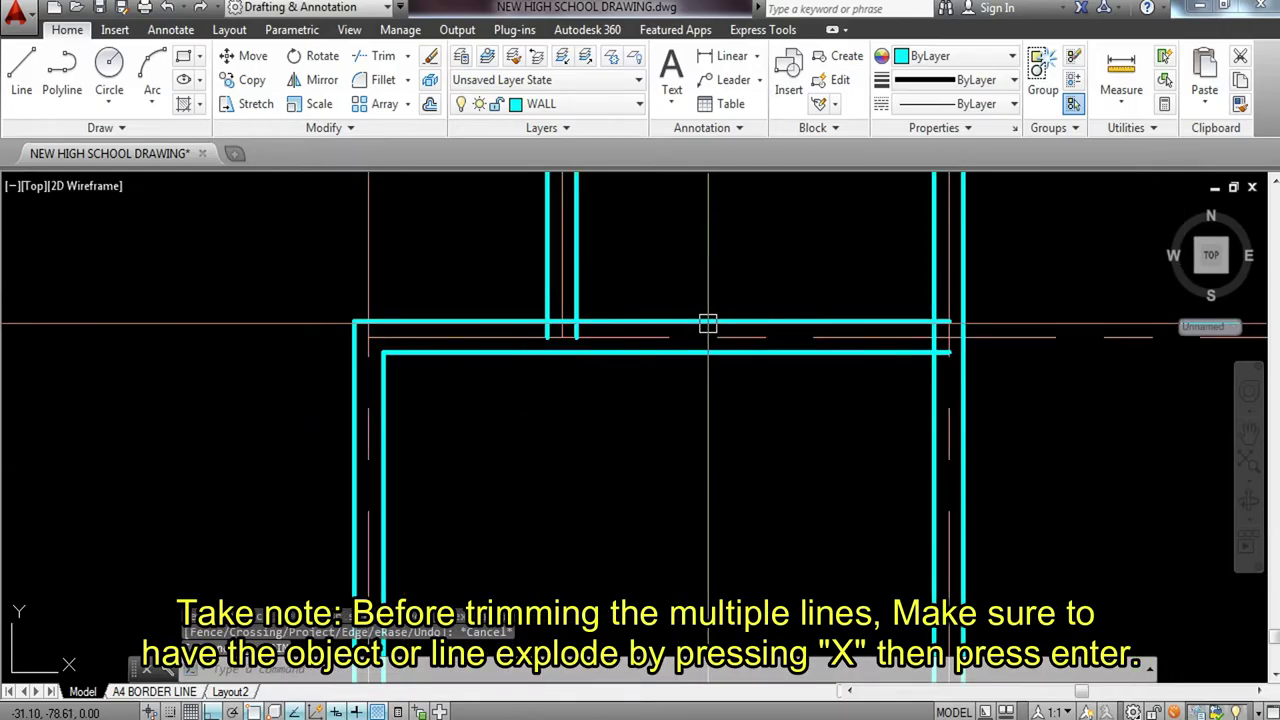
# Explode all the wall multilines of the floor plan into separate lines.
pyautogui.scroll(-5, 700, 319)
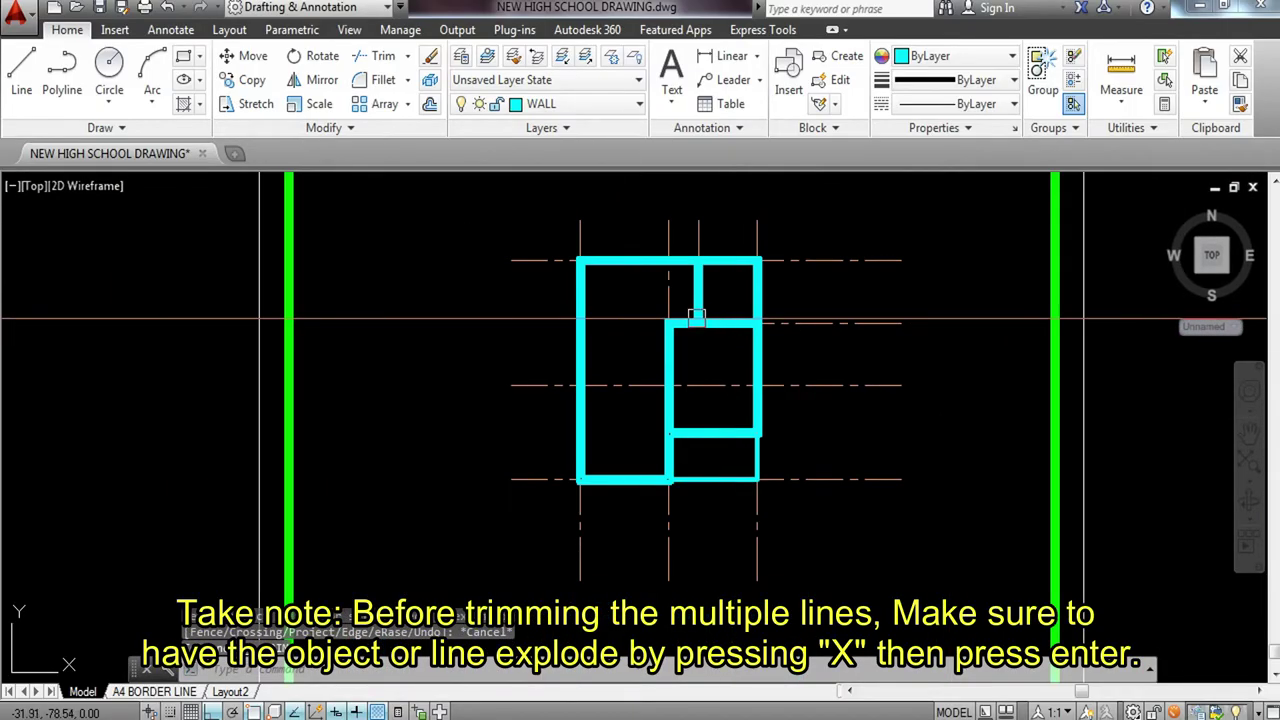
pyautogui.click(560, 249)
pyautogui.click(782, 494)
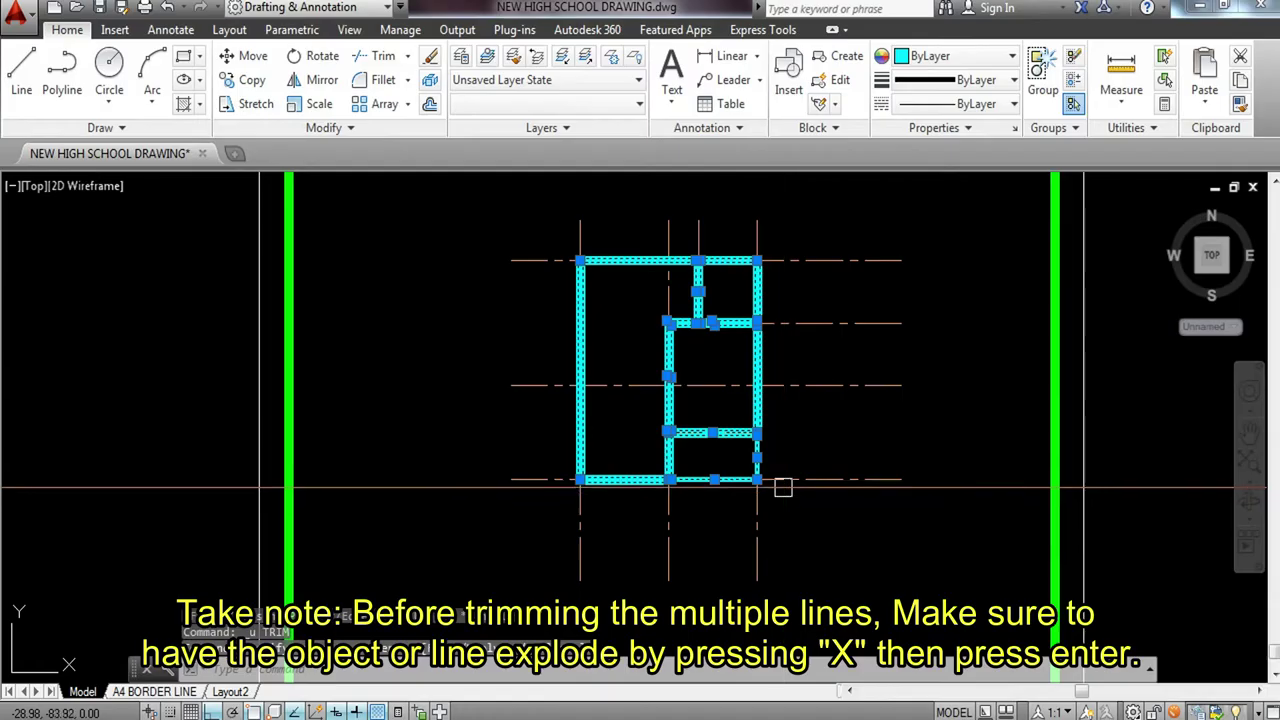
pyautogui.write('x')
pyautogui.press('Return')
# Trim the overlapping wall lines where the short vertical interior wall meets the top outer wall.
pyautogui.scroll(3, 749, 287)
pyautogui.write('tr')
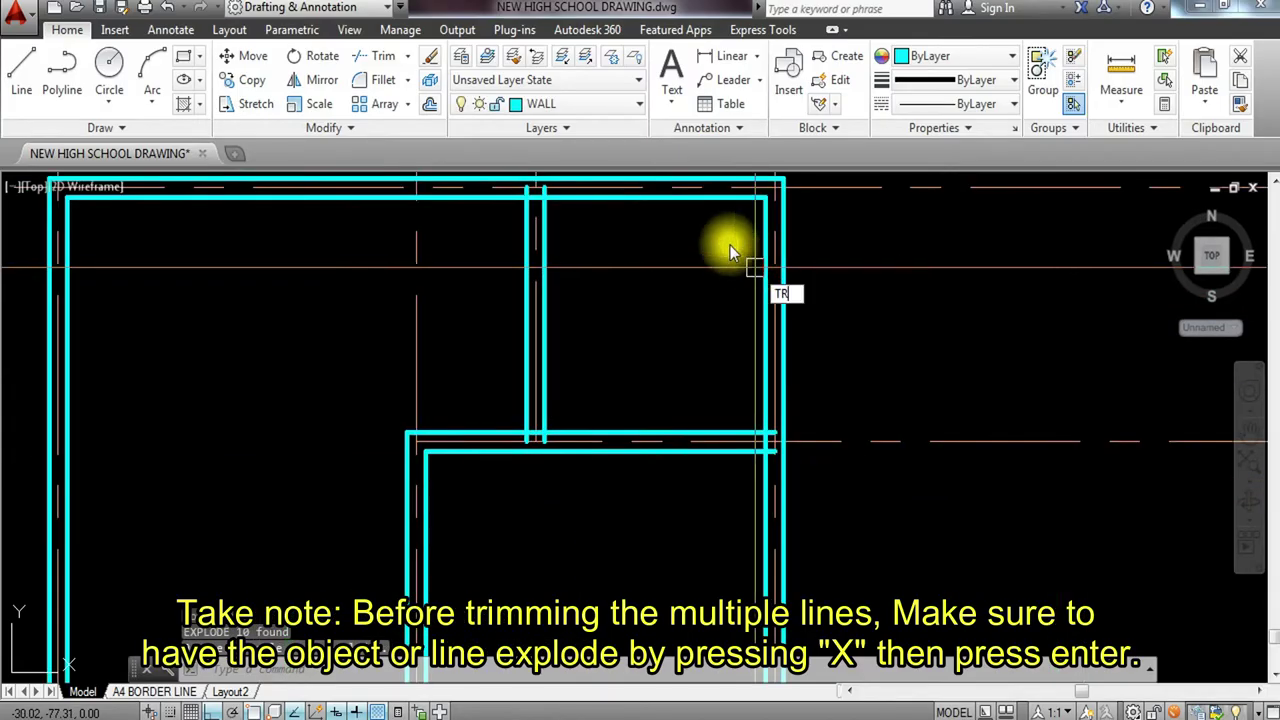
pyautogui.press('Return')
pyautogui.press('Return')
pyautogui.scroll(5, 581, 245)
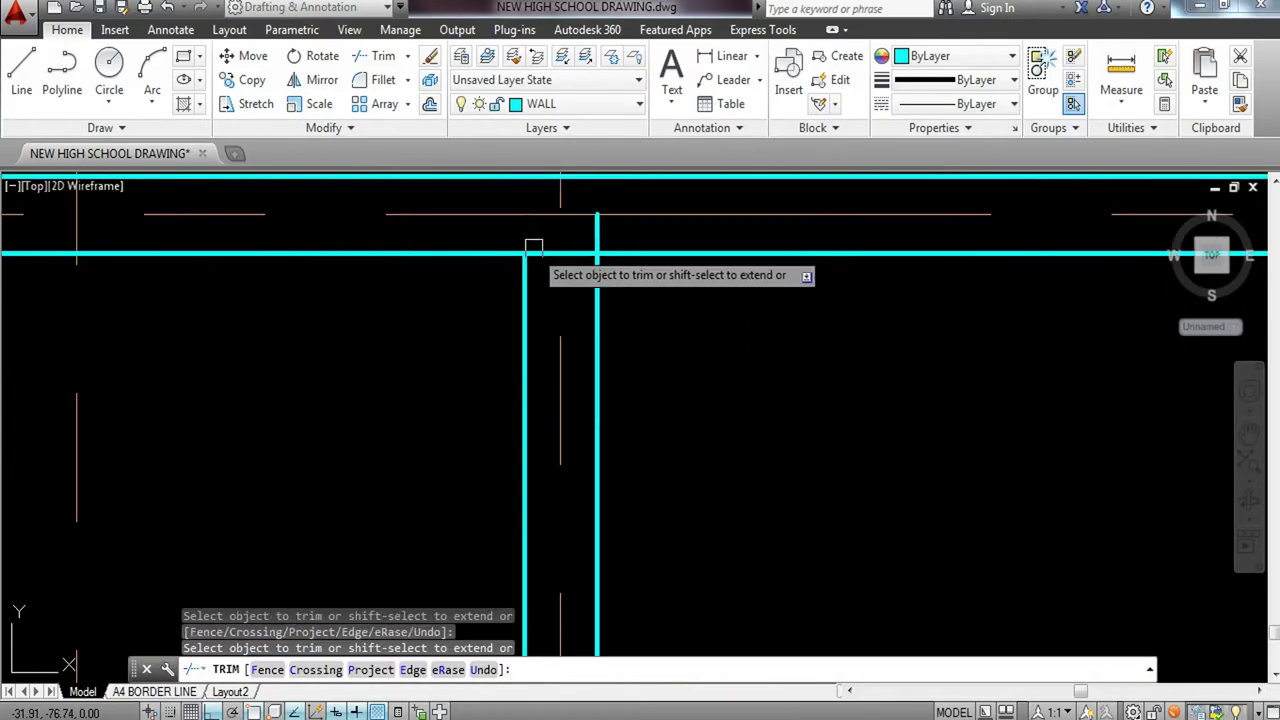
# Trim the overlapping wall lines where the horizontal interior wall meets the right outer wall.
pyautogui.scroll(-5, 600, 245)
pyautogui.scroll(6, 743, 371)
pyautogui.click(575, 247)
pyautogui.click(557, 260)
pyautogui.click(557, 308)
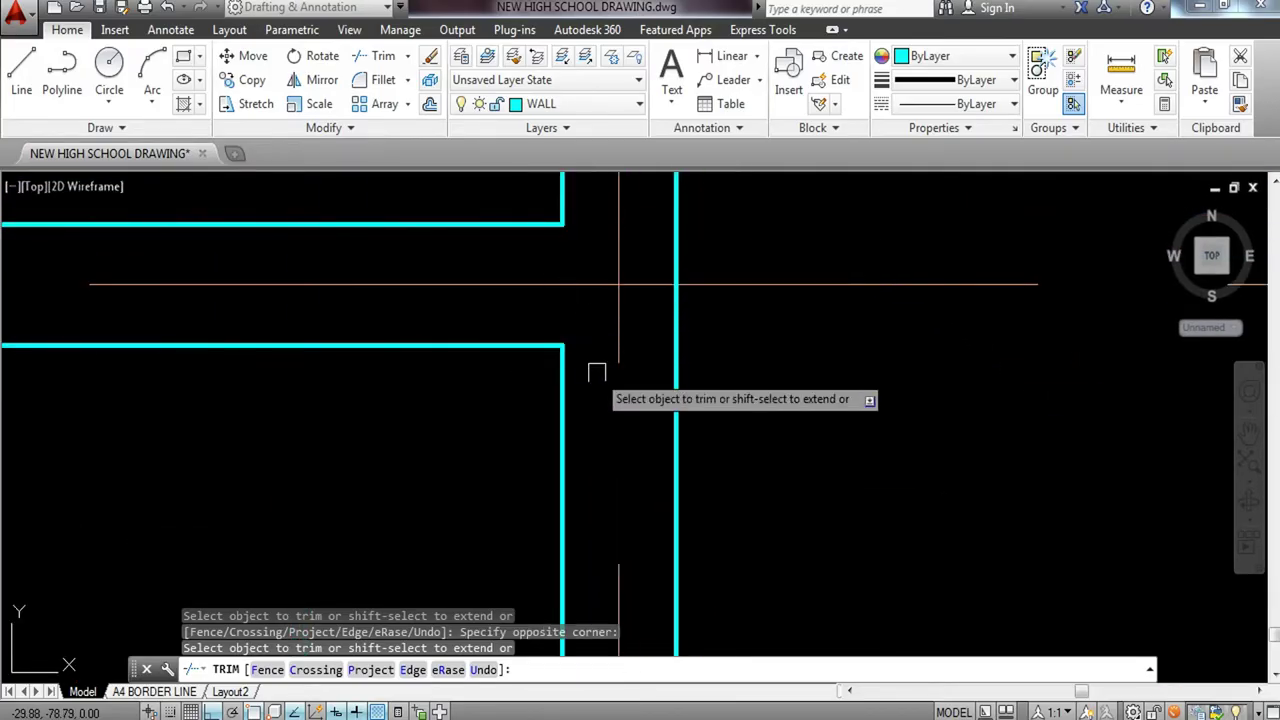
# Trim the overlapping wall lines where the short vertical interior wall meets the horizontal interior wall.
pyautogui.scroll(-6, 600, 355)
pyautogui.scroll(5, 476, 363)
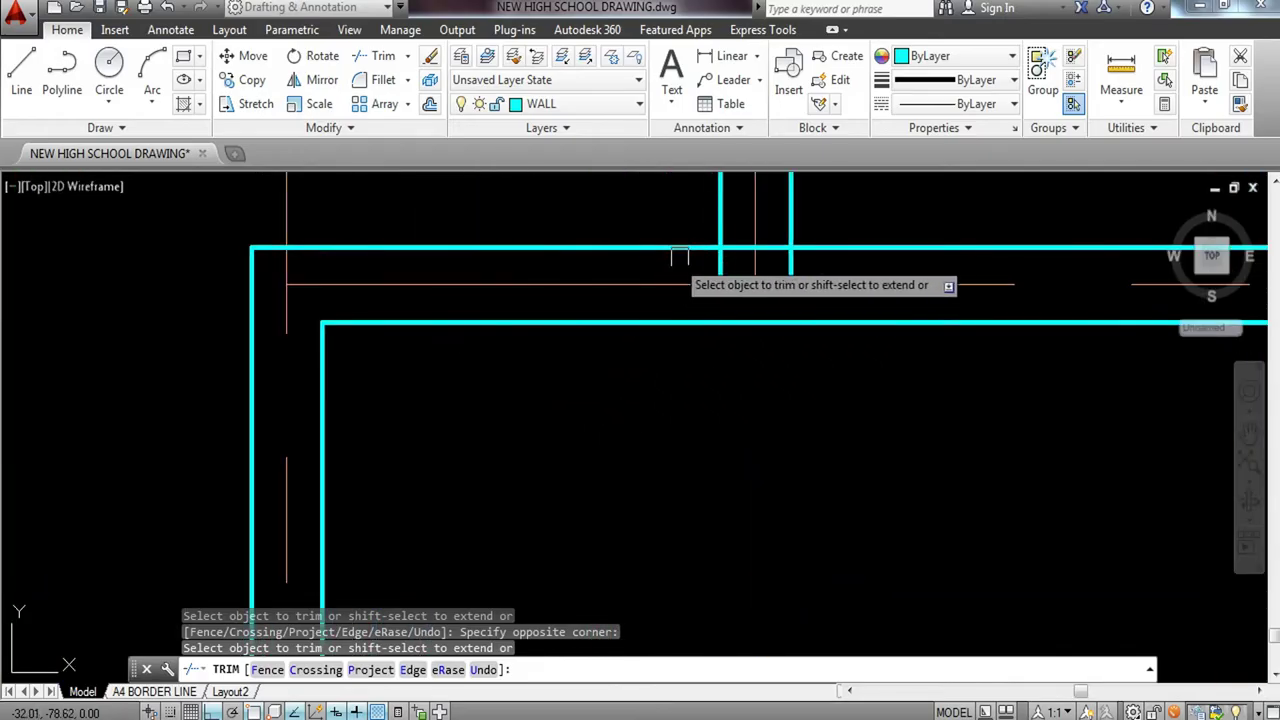
pyautogui.scroll(5, 700, 253)
pyautogui.click(729, 263)
pyautogui.click(766, 283)
pyautogui.click(785, 261)
pyautogui.click(808, 232)
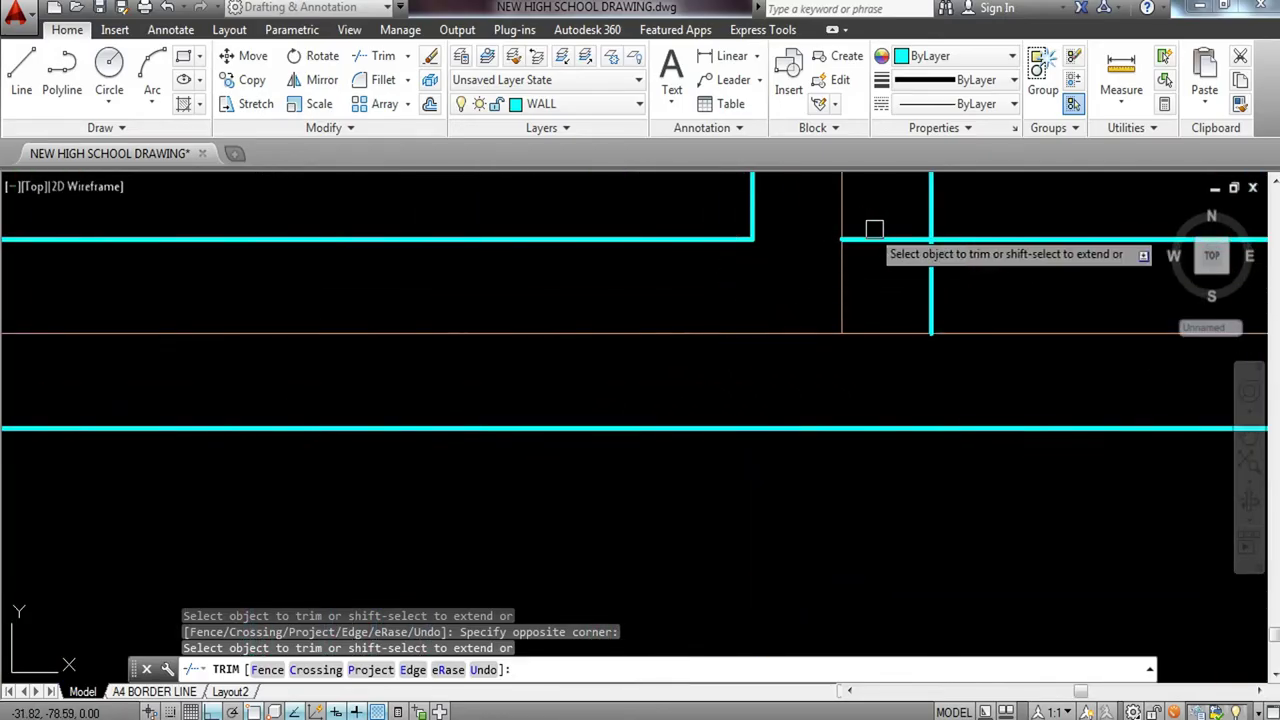
pyautogui.click(886, 239)
pyautogui.click(931, 273)
# Check the remaining wall junctions at the lower interior wall and the right outer wall, and end trimming.
pyautogui.scroll(-5, 788, 287)
pyautogui.moveTo(828, 470); pyautogui.dragTo(787, 237, button='middle')
pyautogui.scroll(5, 643, 457)
pyautogui.moveTo(606, 548); pyautogui.dragTo(610, 280, button='middle')
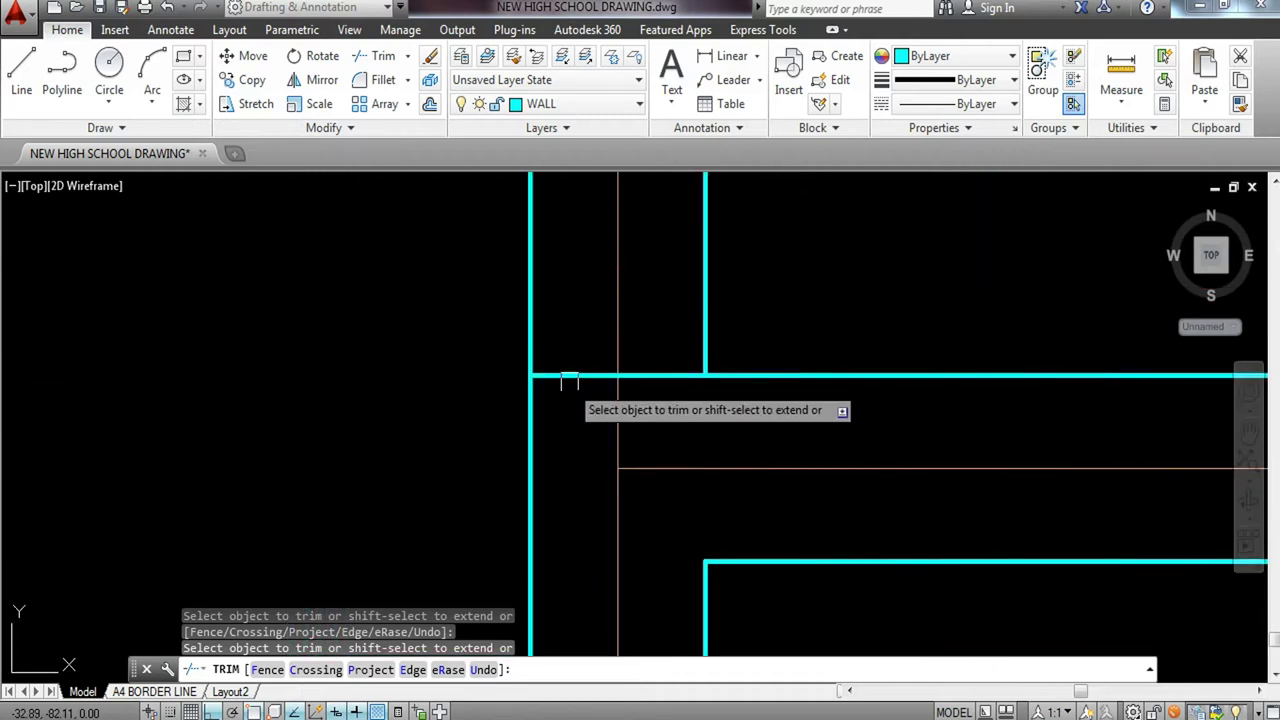
pyautogui.scroll(-5, 671, 376)
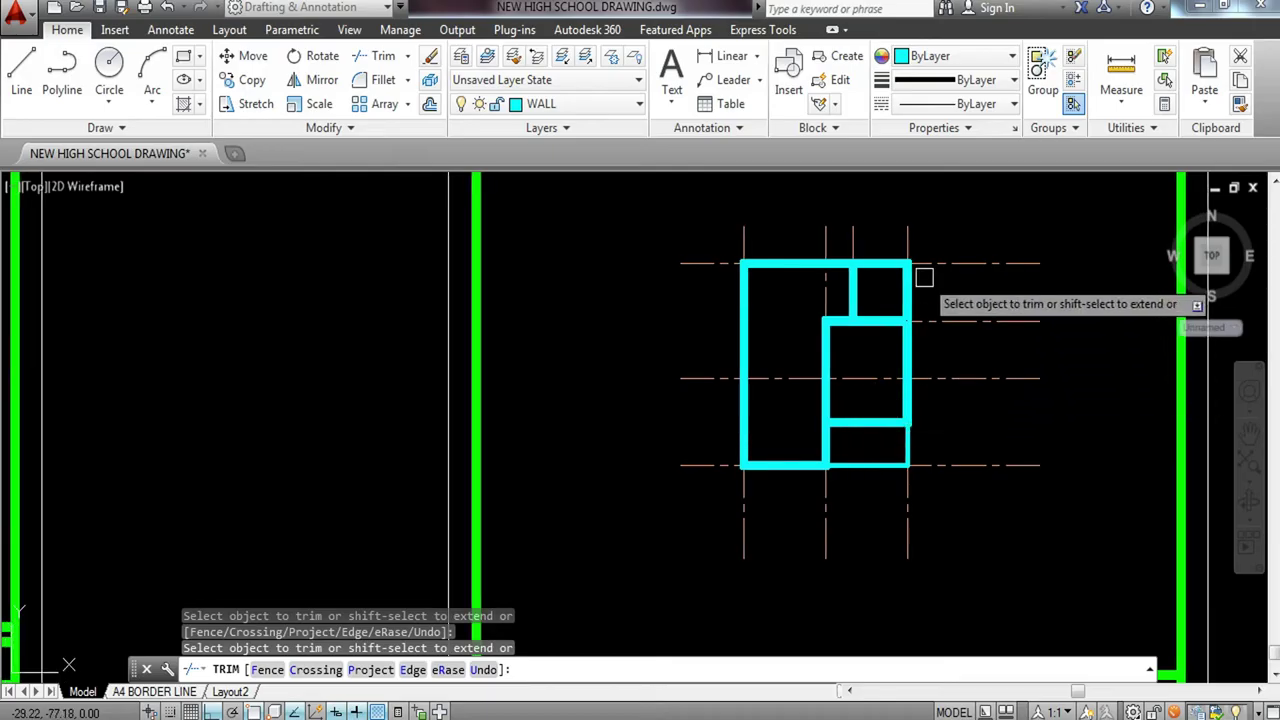
pyautogui.scroll(5, 918, 295)
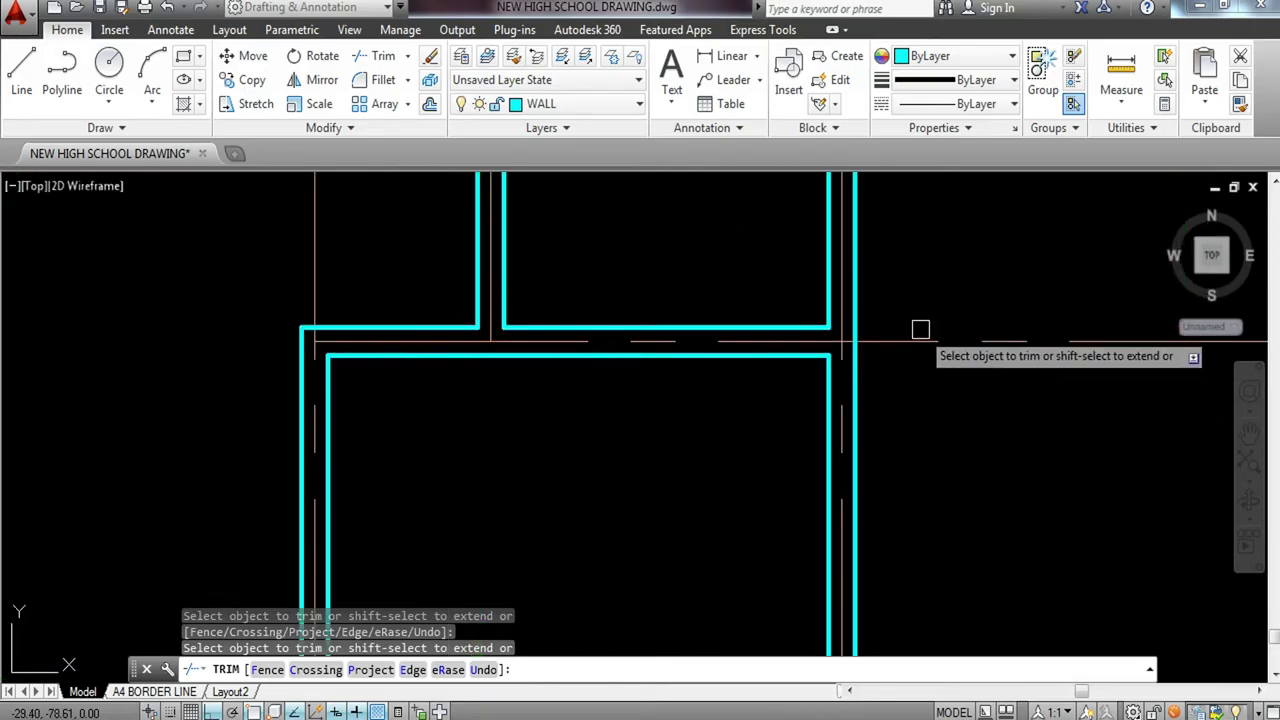
pyautogui.scroll(-5, 1006, 391)
pyautogui.press('Escape')
pyautogui.scroll(-2, 817, 413)
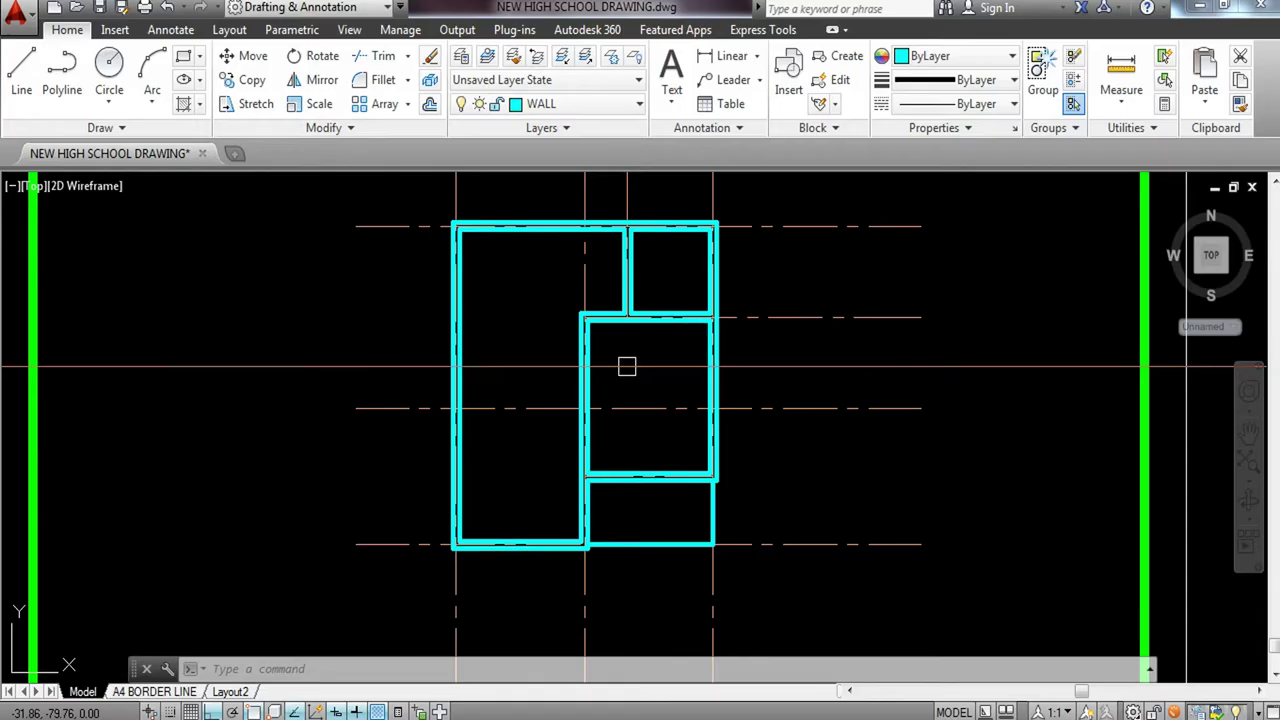
# Offset the top outer wall's inner line 0.6 downward into the large left room.
pyautogui.scroll(2, 620, 350)
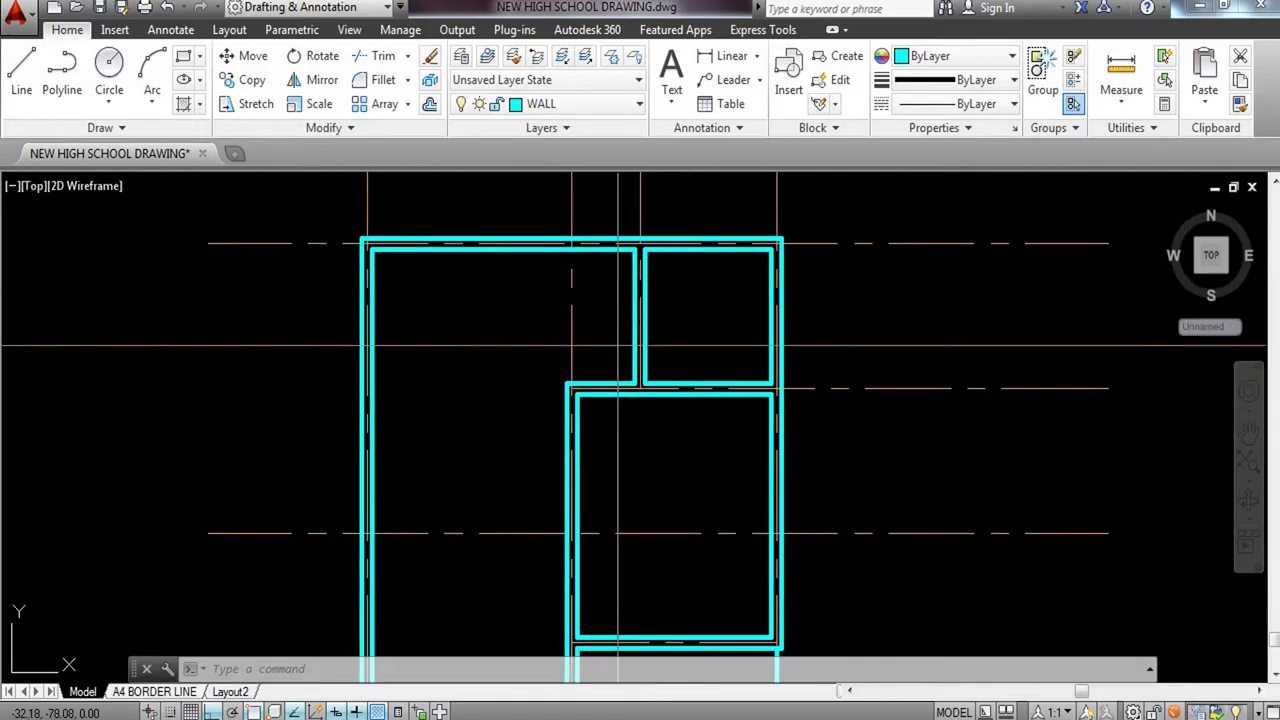
pyautogui.press('Escape')
pyautogui.scroll(4, 550, 285)
pyautogui.scroll(-2, 505, 265)
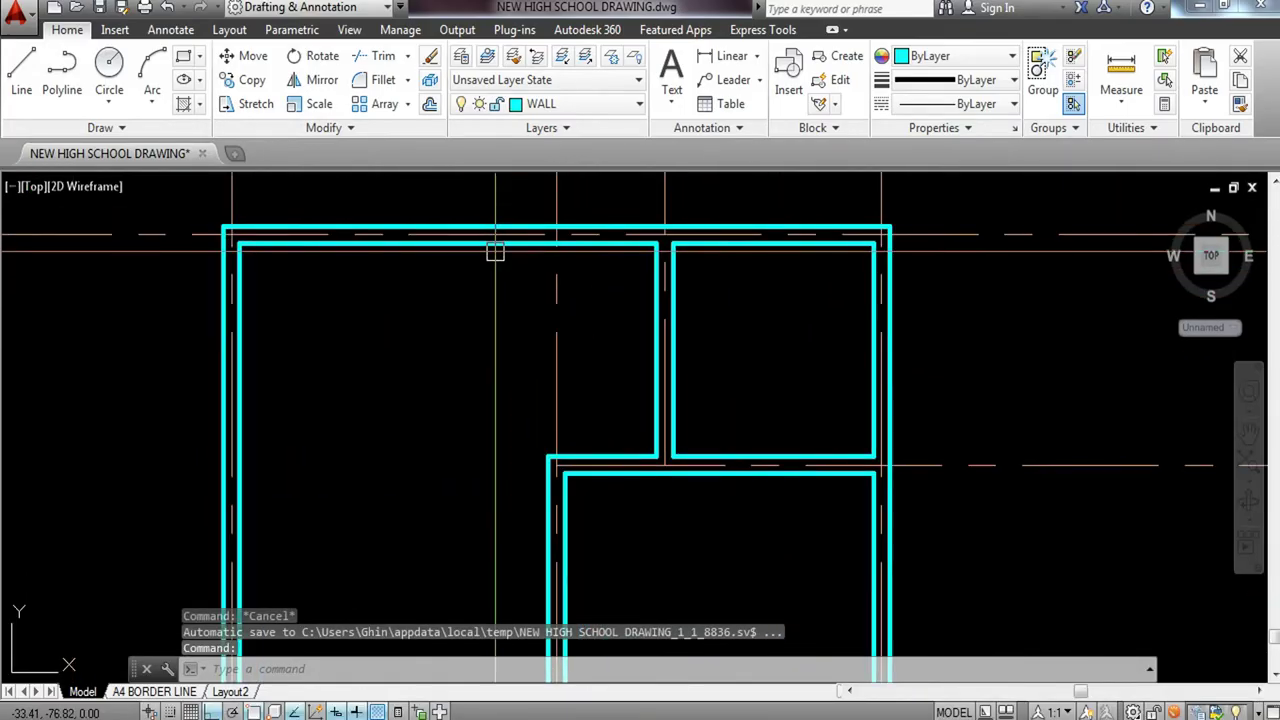
pyautogui.write('o')
pyautogui.press('Return')
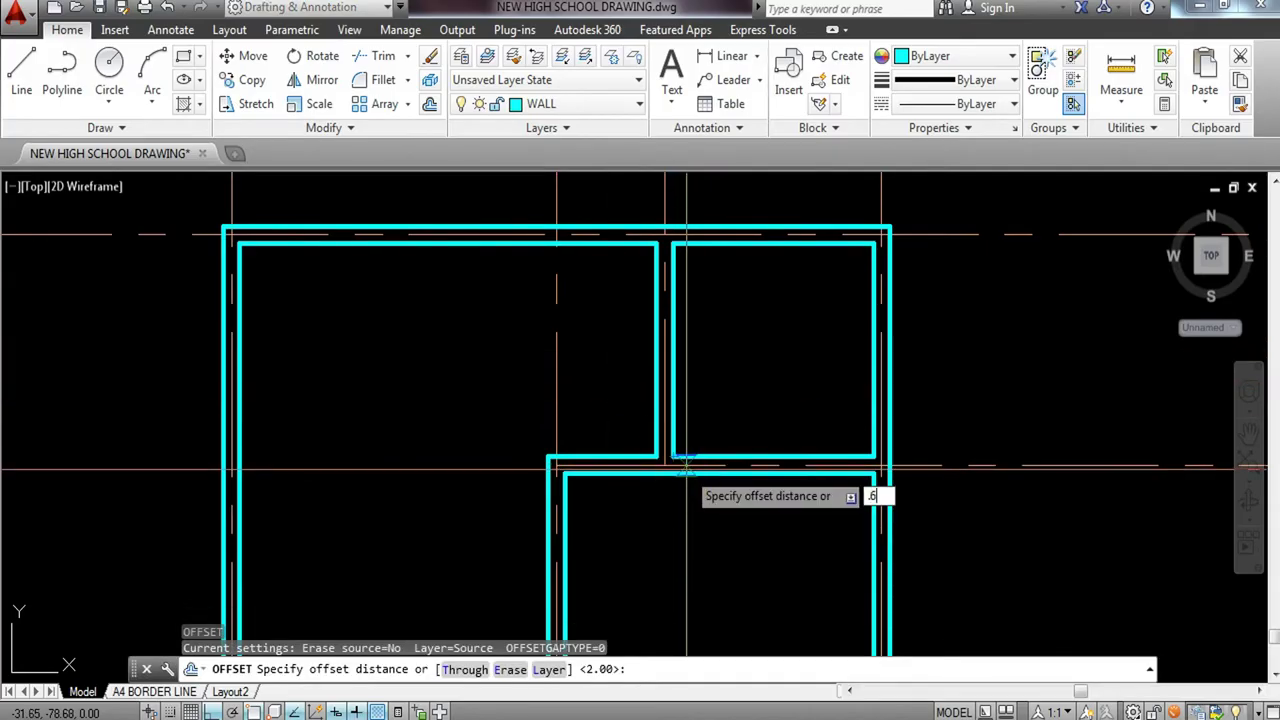
pyautogui.write('.6')
pyautogui.press('Return')
pyautogui.click(501, 244)
pyautogui.click(500, 304)
pyautogui.press('Escape')
# Offset the short vertical interior wall's center line 2 units to the left.
pyautogui.write('o')
pyautogui.press('Return')
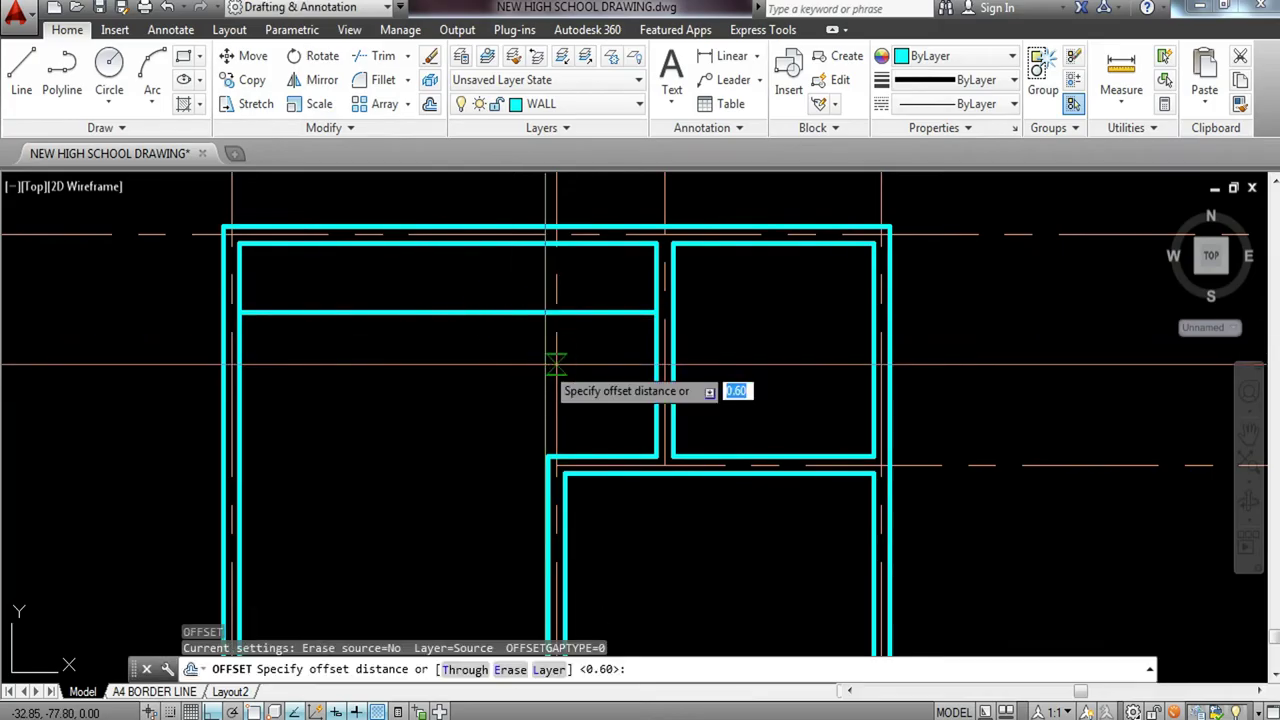
pyautogui.write('2')
pyautogui.press('Return')
pyautogui.scroll(-1, 593, 402)
pyautogui.scroll(1, 590, 290)
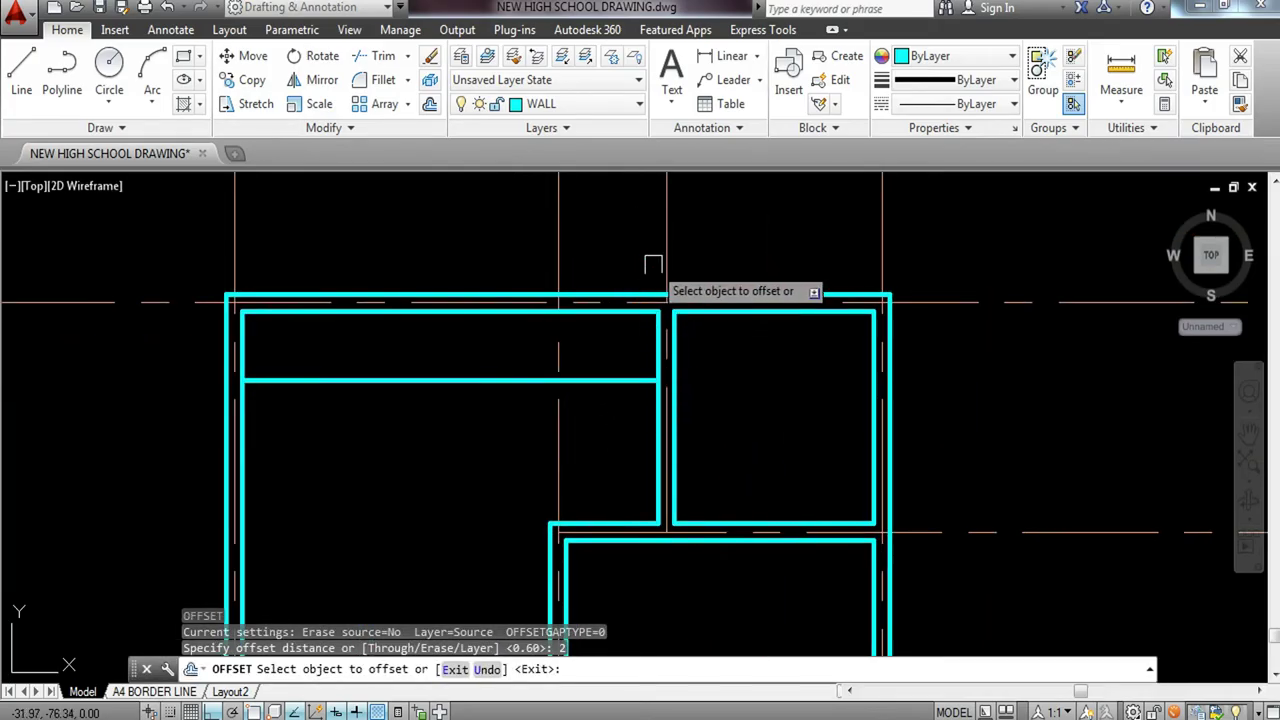
pyautogui.click(439, 278)
pyautogui.press('Escape')
pyautogui.press('Escape')
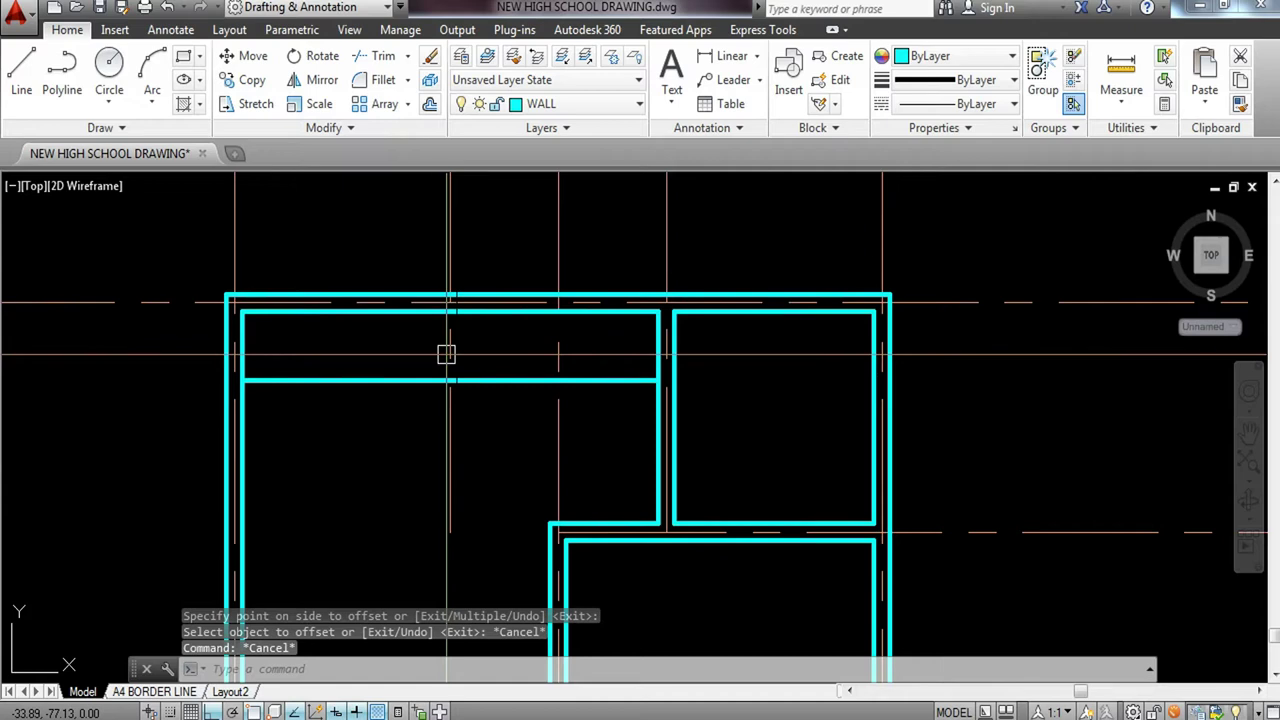
# Trim the 0.6 offset line left of the new center line, and the new center line below the offset line.
pyautogui.write('TR')
pyautogui.press('Return')
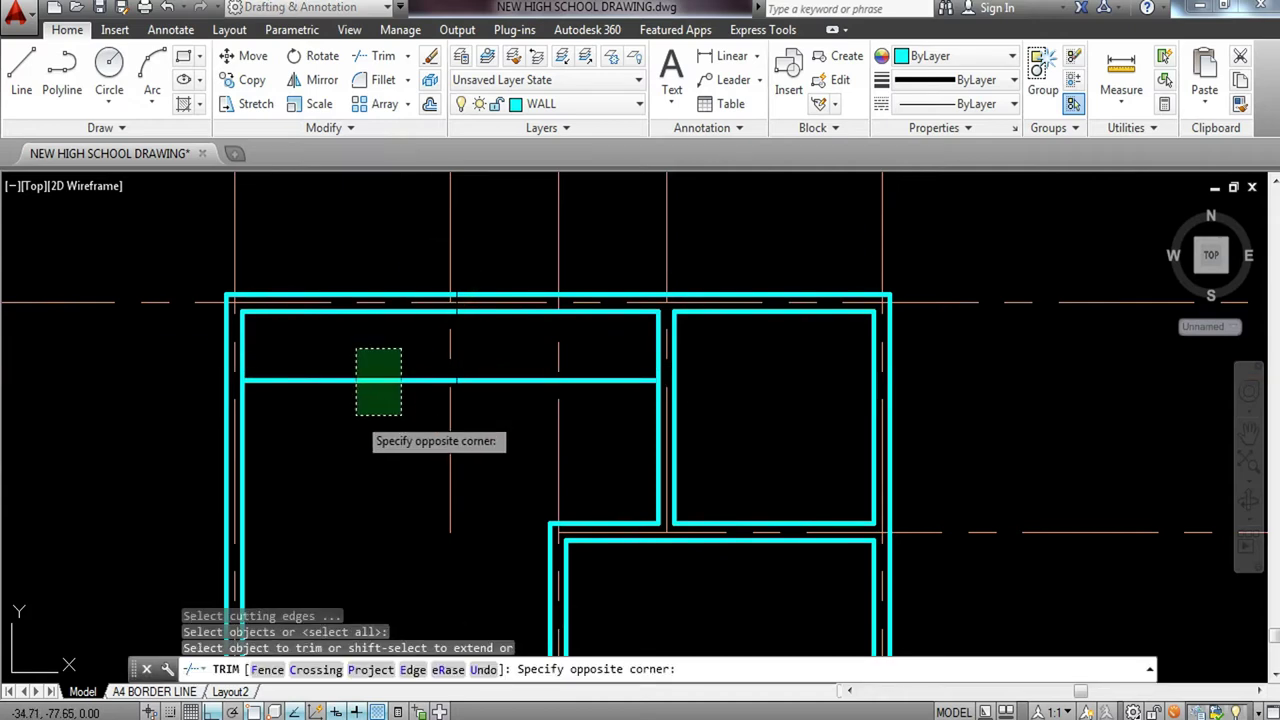
pyautogui.click(356, 414)
pyautogui.click(450, 450)
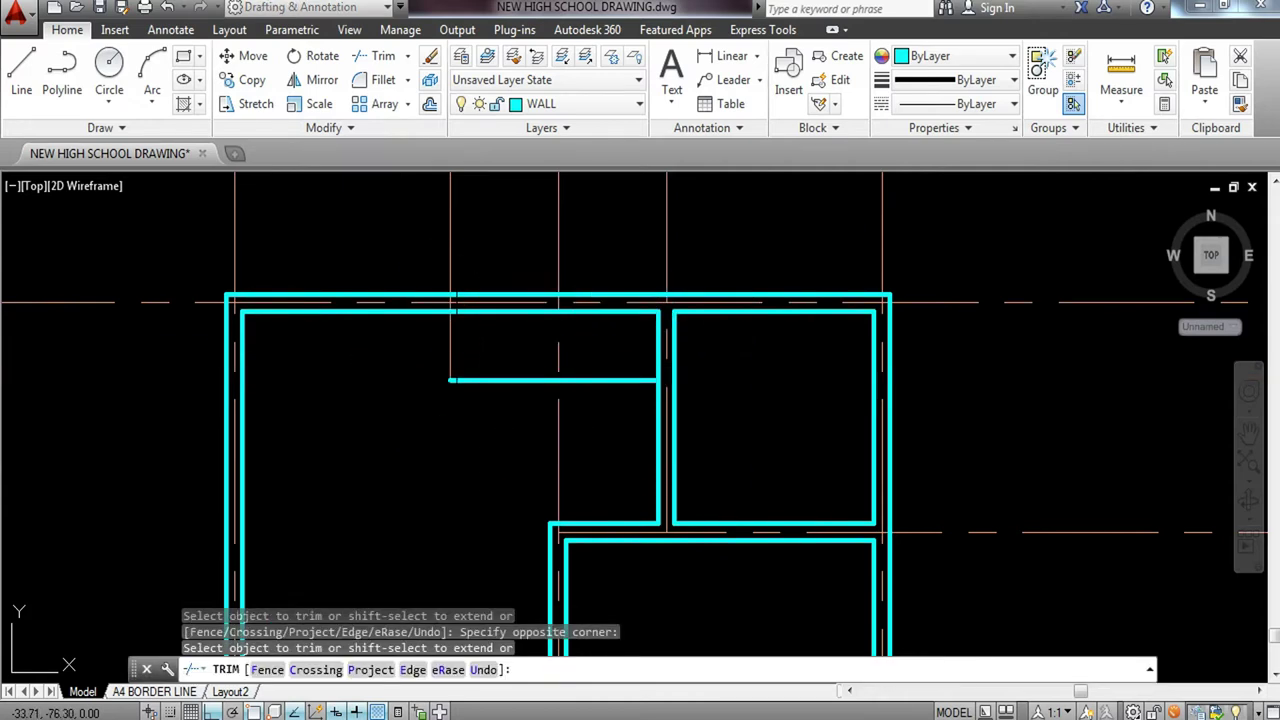
pyautogui.press('Escape')
# Trim the new vertical center line above the top outer wall's inner line.
pyautogui.scroll(3, 463, 297)
pyautogui.write('TR')
pyautogui.press('Return')
pyautogui.press('Return')
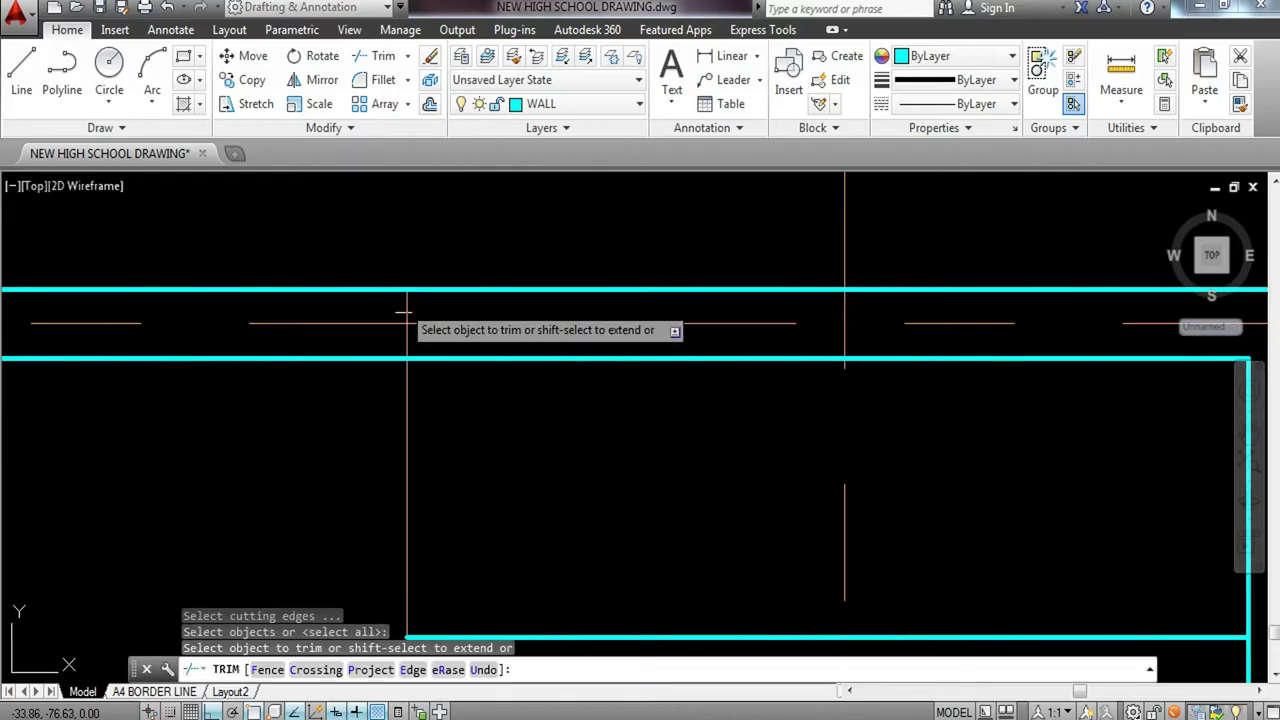
pyautogui.press('Escape')
# Match the short vertical center line's properties to the thick horizontal offset line.
pyautogui.scroll(-3, 405, 331)
pyautogui.write('MA')
pyautogui.press('Return')
pyautogui.click(449, 389)
pyautogui.click(457, 372)
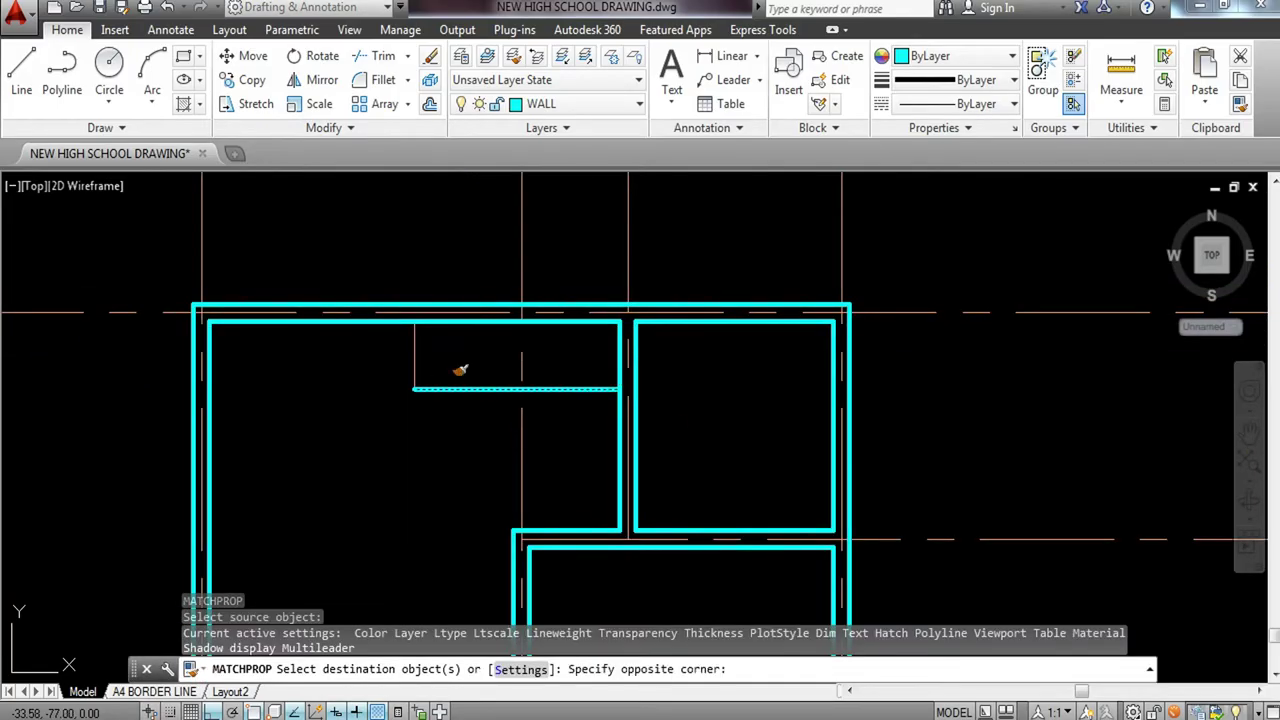
pyautogui.click(382, 409)
pyautogui.press('Escape')
pyautogui.press('Escape')
pyautogui.moveTo(539, 382); pyautogui.dragTo(498, 395, button='middle')
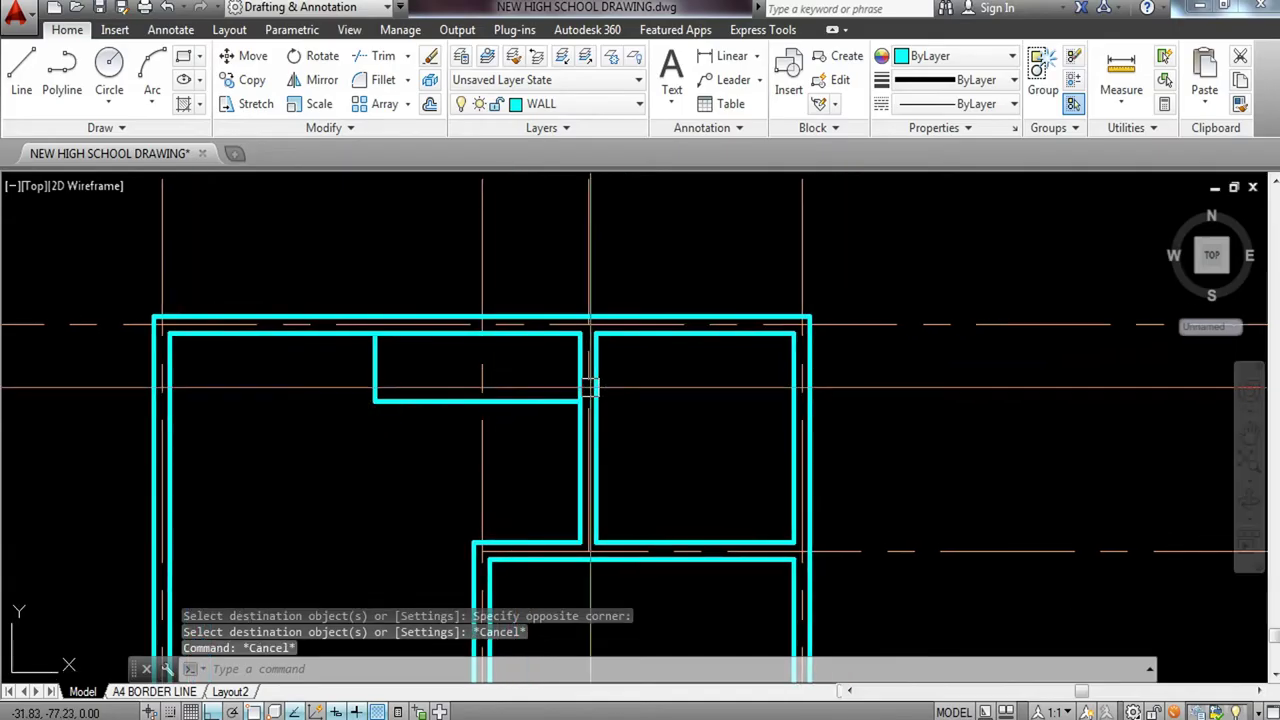
# Draw a 0.20 x 0.20 rectangle in the empty space outside the right outer wall.
pyautogui.scroll(-5, 590, 385)
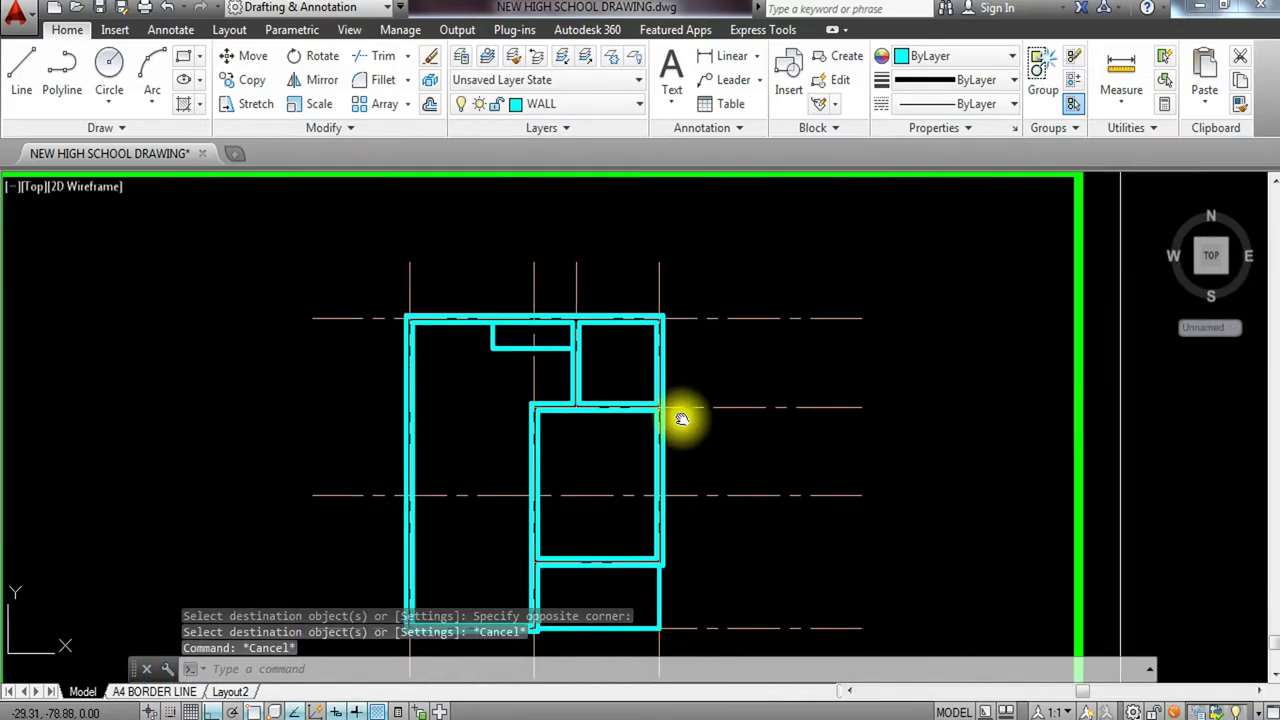
pyautogui.scroll(5, 623, 289)
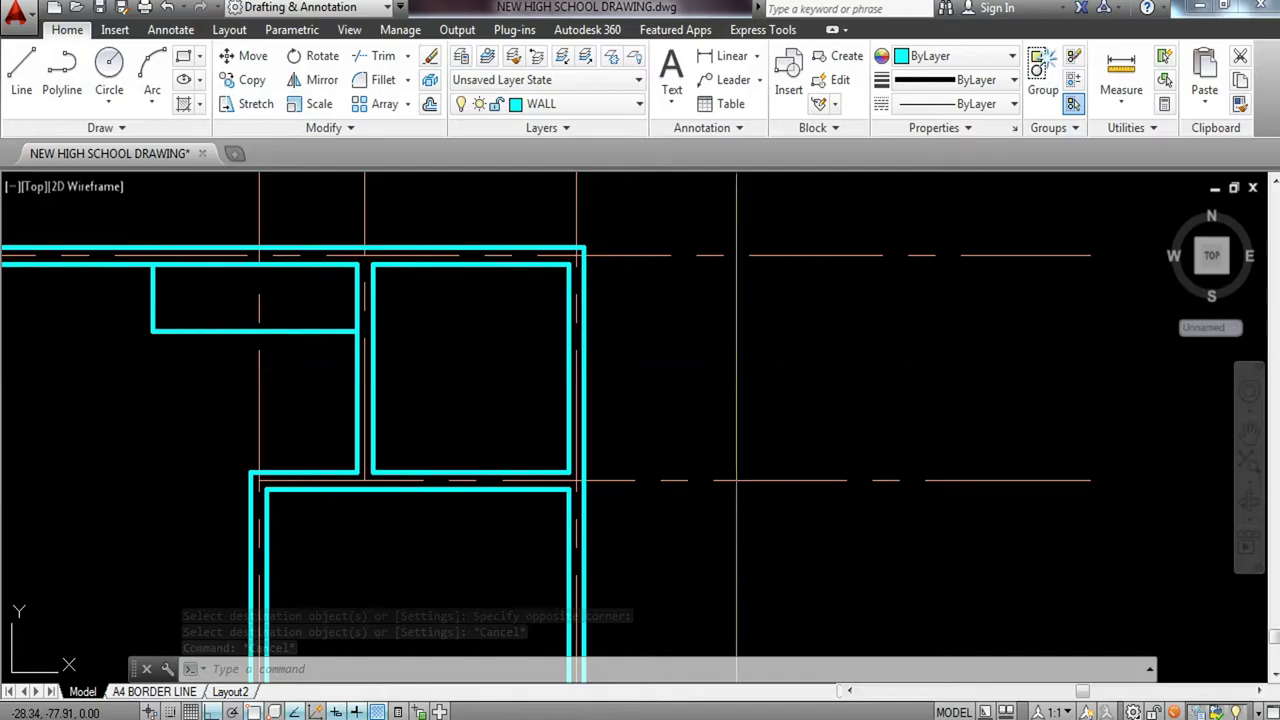
pyautogui.scroll(-3, 649, 360)
pyautogui.moveTo(631, 363); pyautogui.dragTo(616, 334, button='middle')
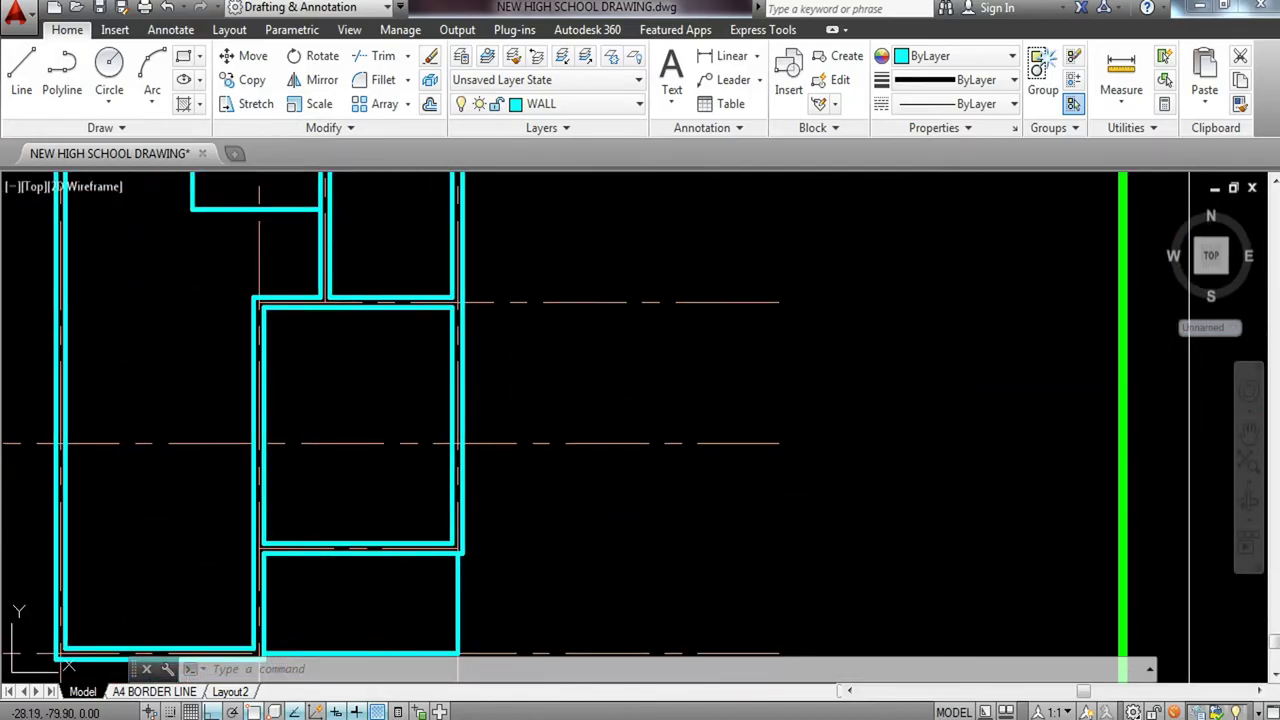
pyautogui.press('Return')
pyautogui.click(548, 346)
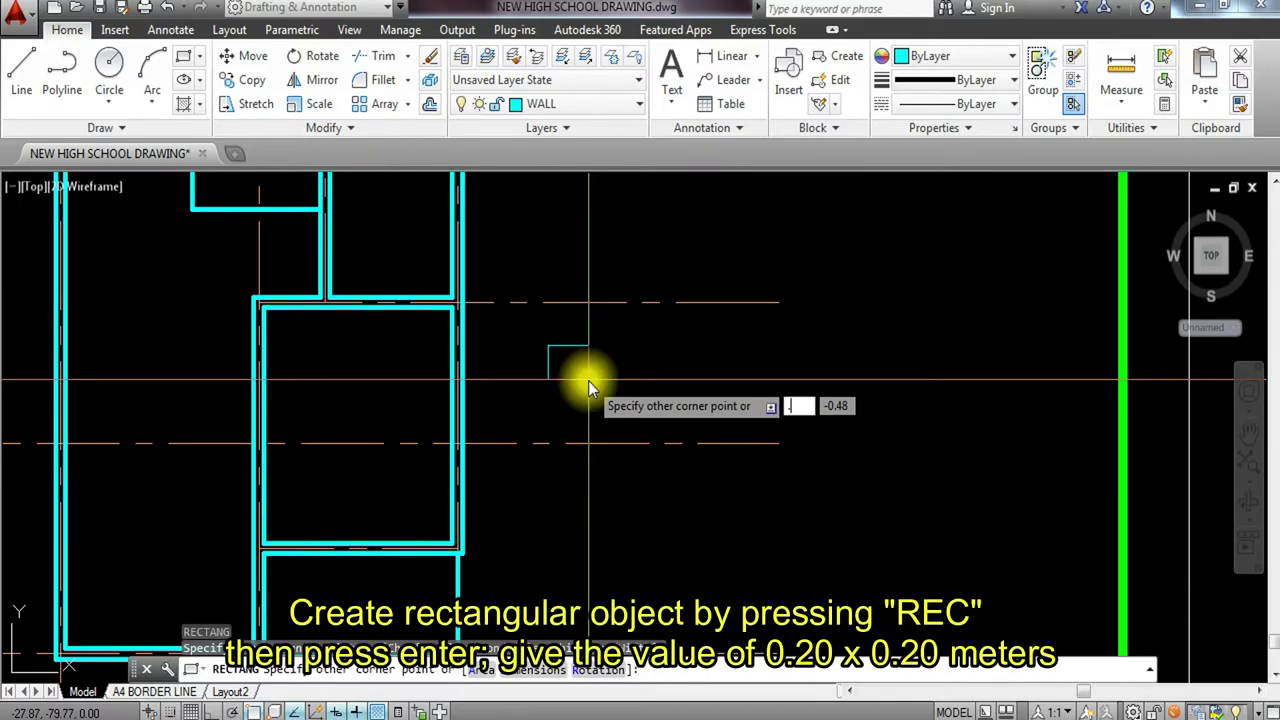
pyautogui.write('2')
pyautogui.press('Return')
pyautogui.scroll(3, 590, 370)
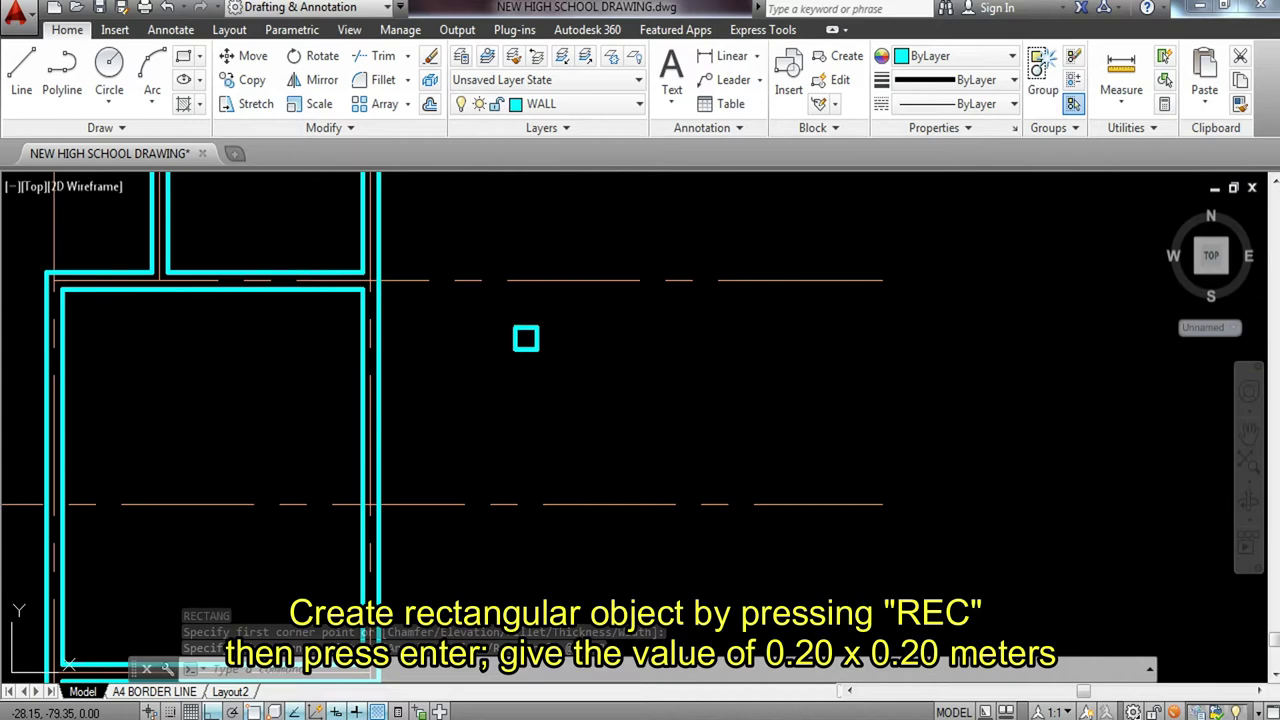
# Fill the small square with a SOLID hatch.
pyautogui.scroll(4, 520, 350)
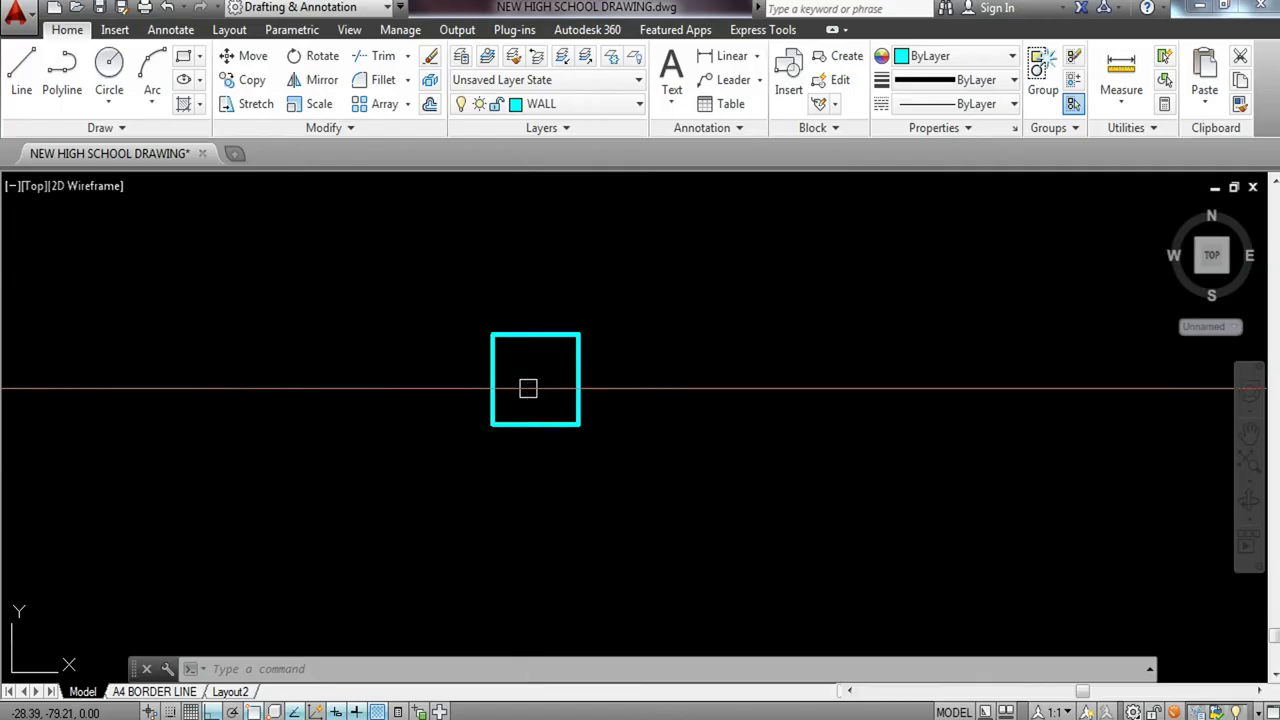
pyautogui.moveTo(519, 333)
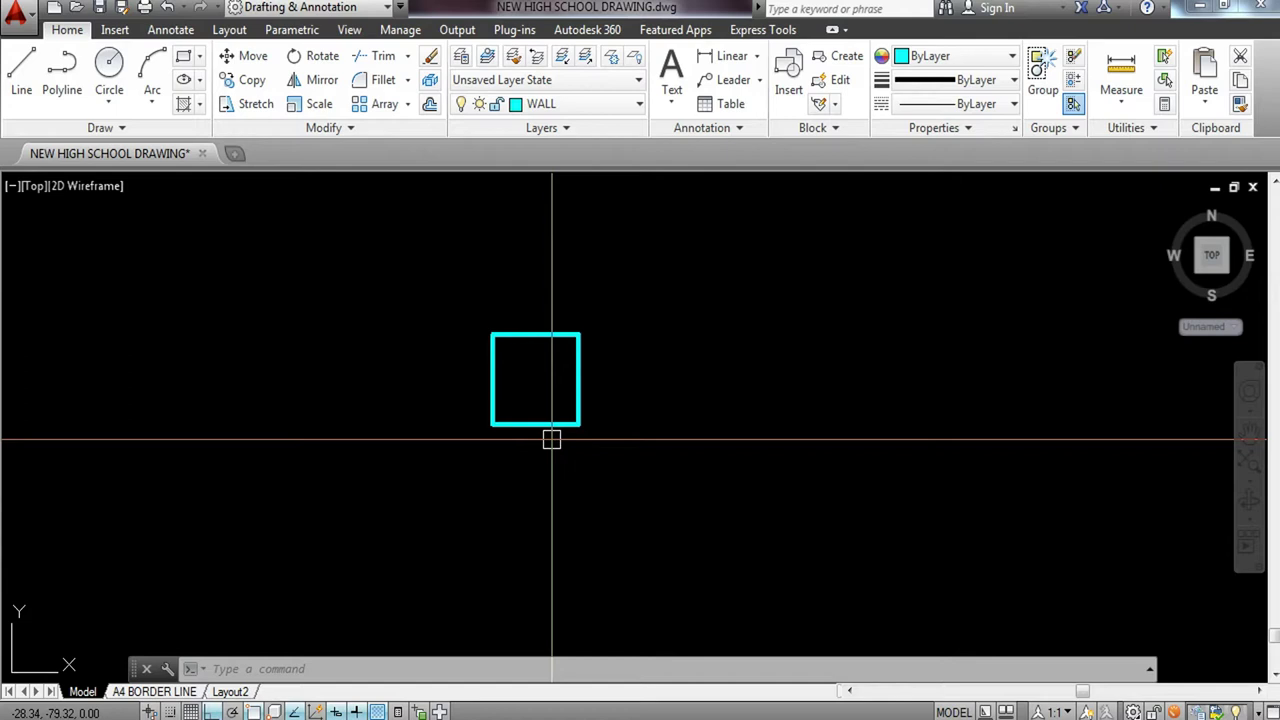
pyautogui.scroll(-2, 640, 378)
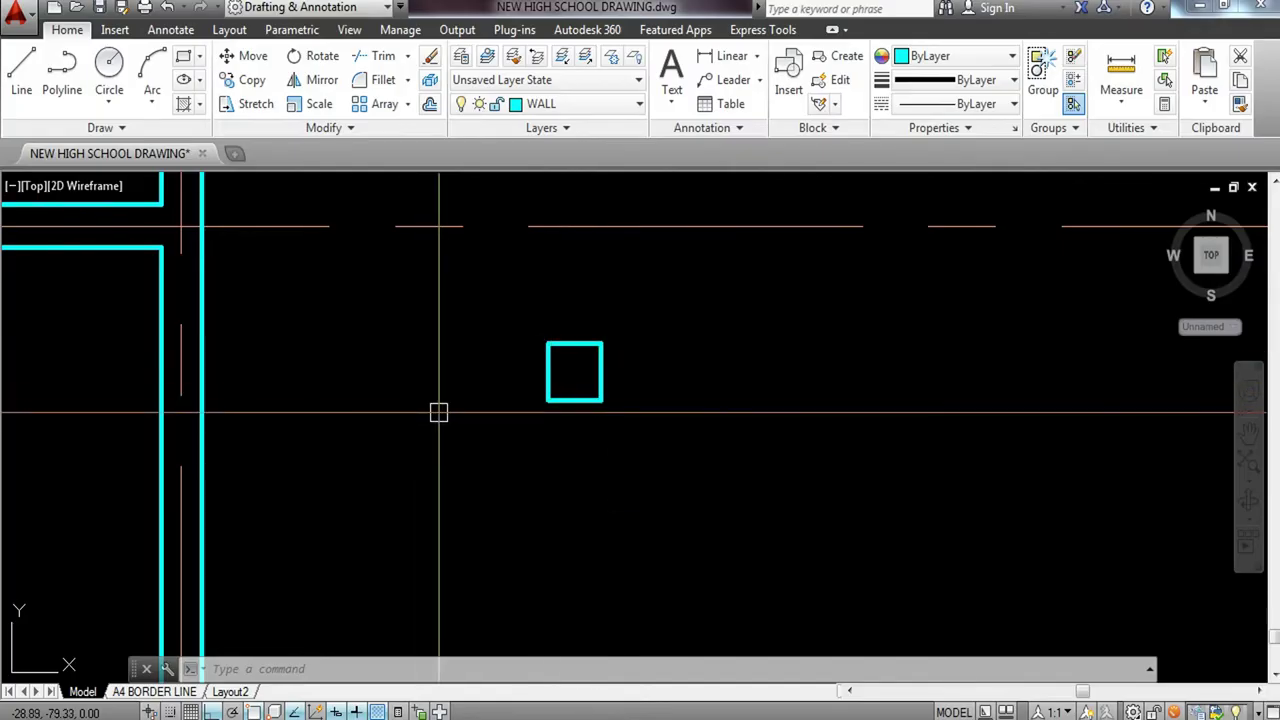
pyautogui.press('Return')
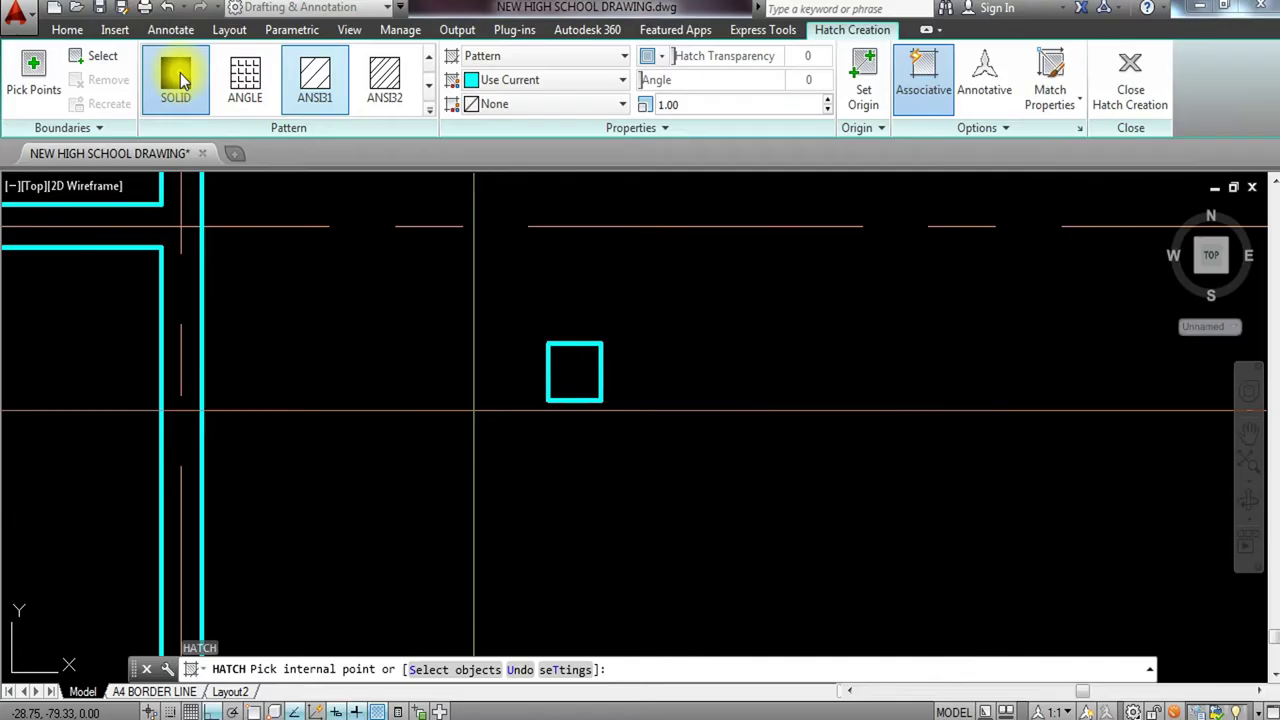
pyautogui.click(180, 73)
pyautogui.press('Return')
# Copy the filled square by its upper-left corner to the upper-left outer corner of the walls.
pyautogui.click(474, 300)
pyautogui.click(646, 396)
pyautogui.write('co')
pyautogui.press('Return')
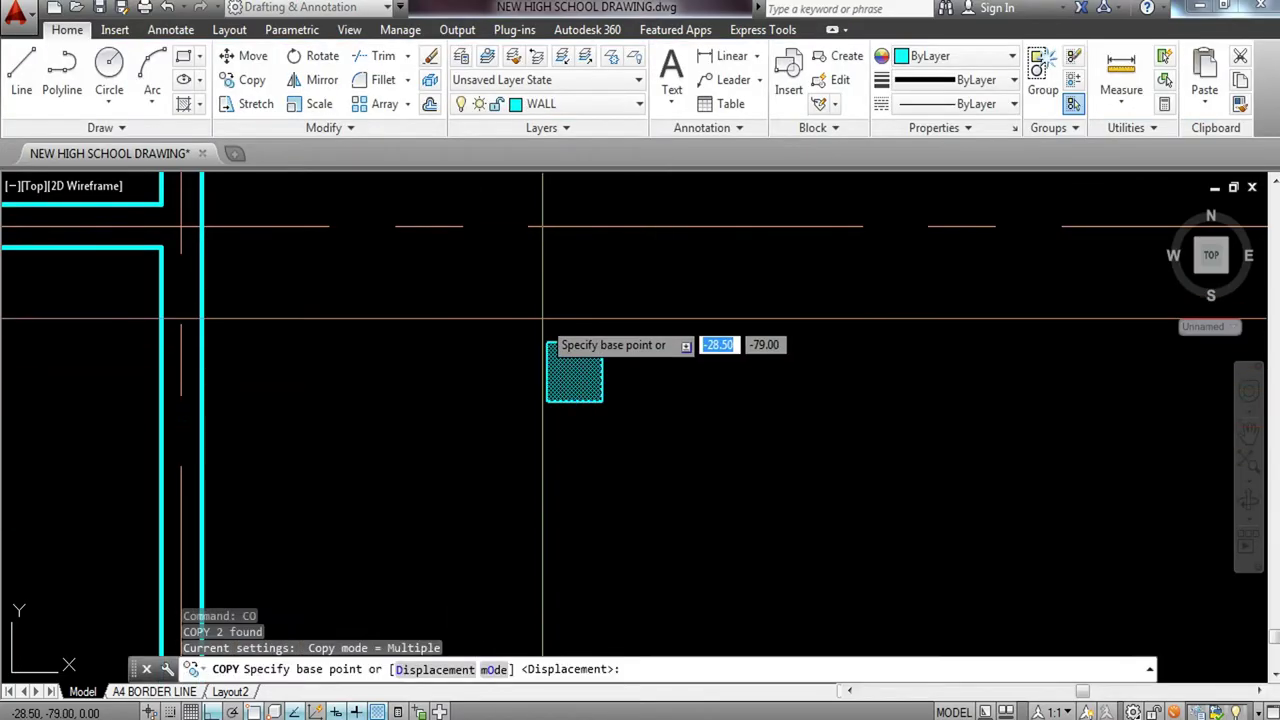
pyautogui.scroll(2, 546, 343)
pyautogui.click(549, 355)
pyautogui.scroll(-6, 549, 355)
pyautogui.moveTo(521, 332); pyautogui.dragTo(857, 510, button='middle')
pyautogui.scroll(3, 60, 243)
pyautogui.click(264, 322)
pyautogui.press('Escape')
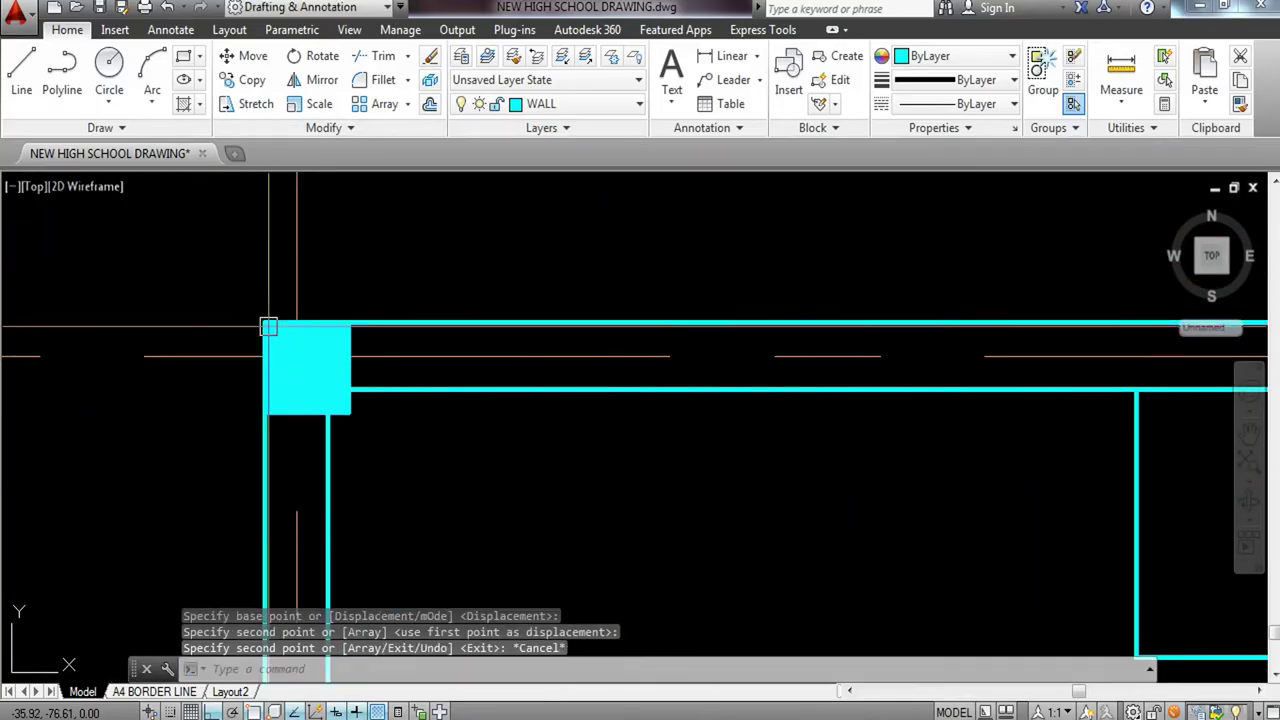
# Copy the upper-left corner column by its upper-right corner to the upper-right outer corner of the walls.
pyautogui.scroll(-3, 267, 331)
pyautogui.click(238, 308)
pyautogui.click(299, 368)
pyautogui.write('co')
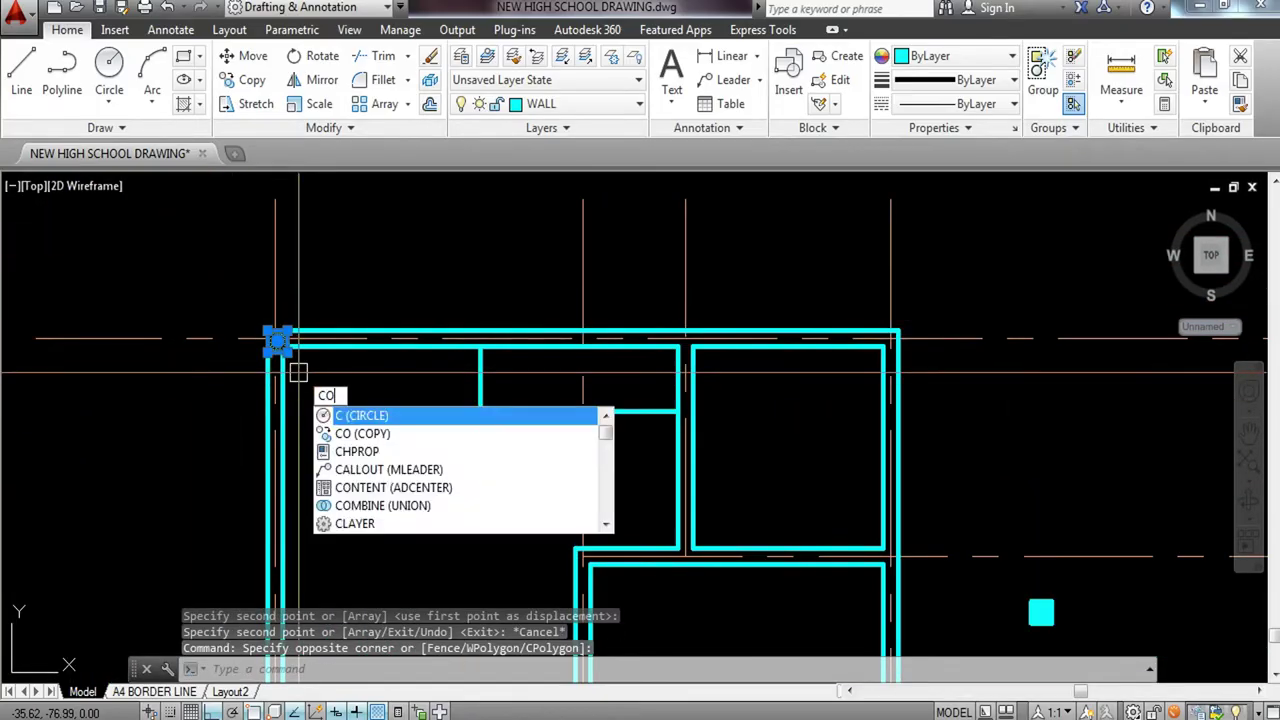
pyautogui.press('Return')
pyautogui.scroll(1, 300, 362)
pyautogui.click(281, 315)
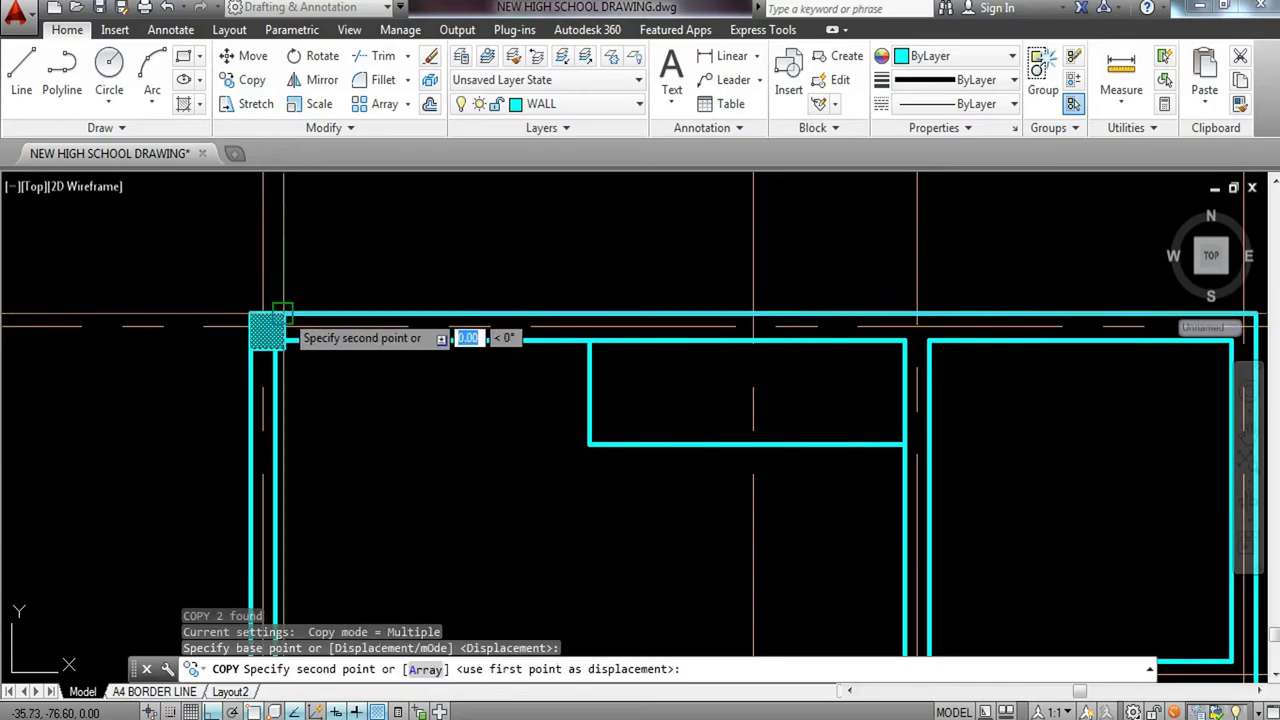
pyautogui.moveTo(752, 337); pyautogui.dragTo(451, 349, button='middle')
pyautogui.click(953, 326)
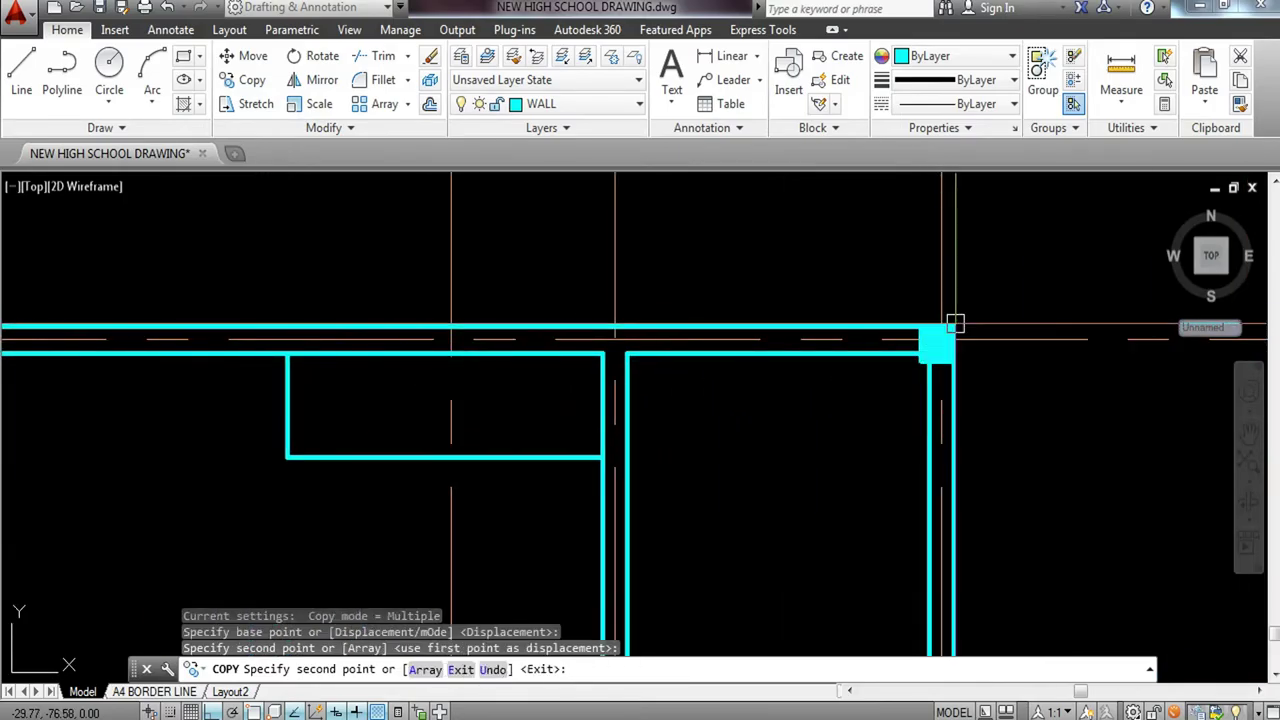
pyautogui.press('Escape')
# Copy the upper-left column by its top midpoint to the top outer wall at the second vertical center line.
pyautogui.moveTo(427, 402); pyautogui.dragTo(866, 406, button='middle')
pyautogui.click(359, 301)
pyautogui.click(450, 378)
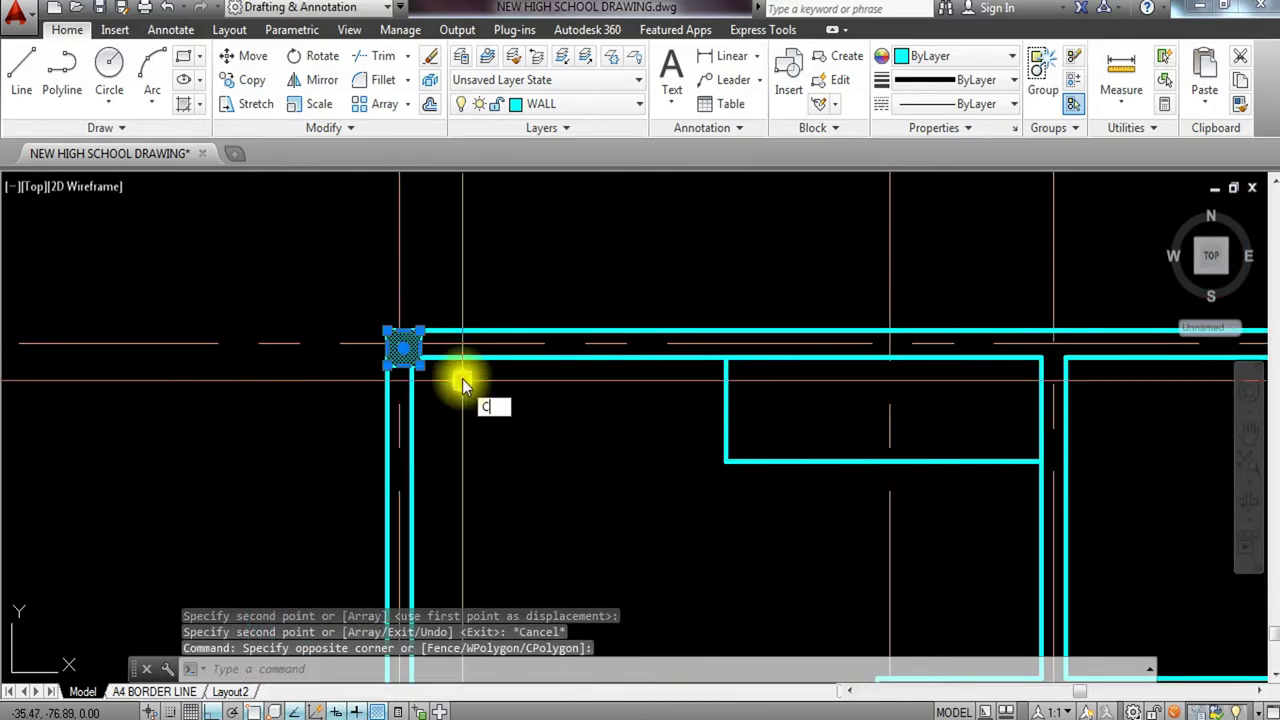
pyautogui.write('co')
pyautogui.press('Return')
pyautogui.scroll(4, 419, 327)
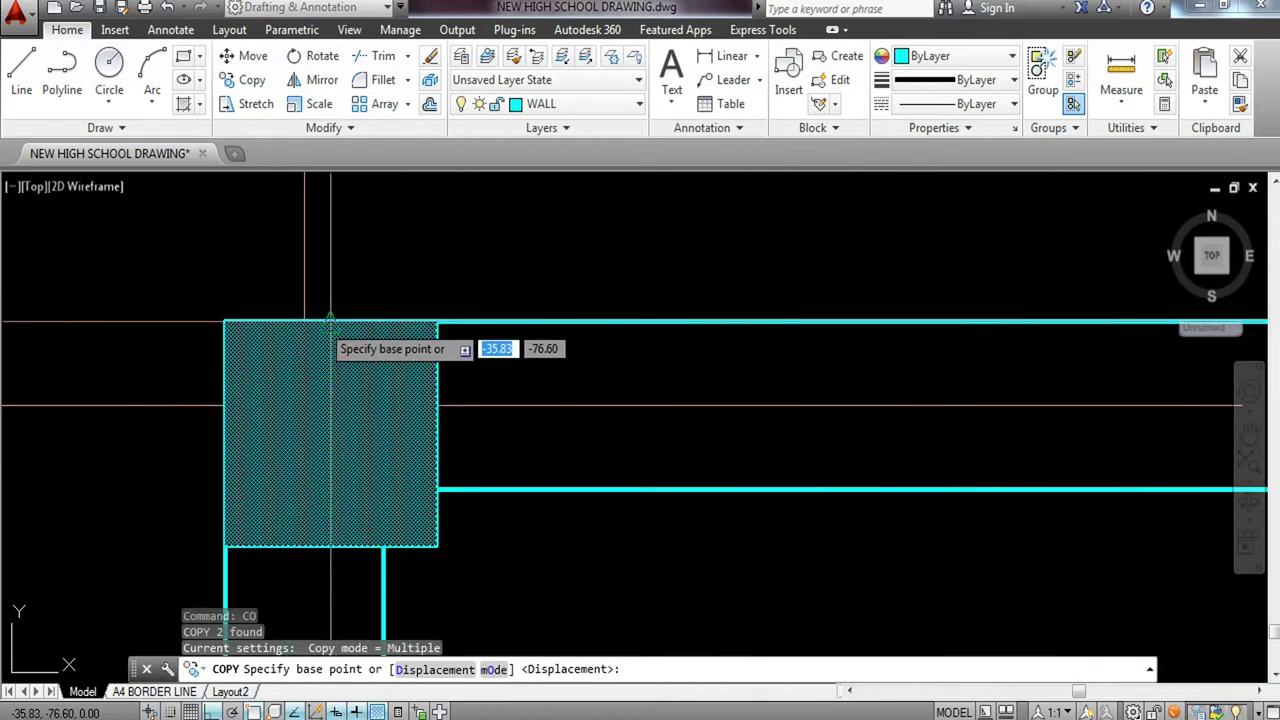
pyautogui.click(330, 320)
pyautogui.scroll(-5, 330, 320)
pyautogui.moveTo(903, 338); pyautogui.dragTo(323, 344, button='middle')
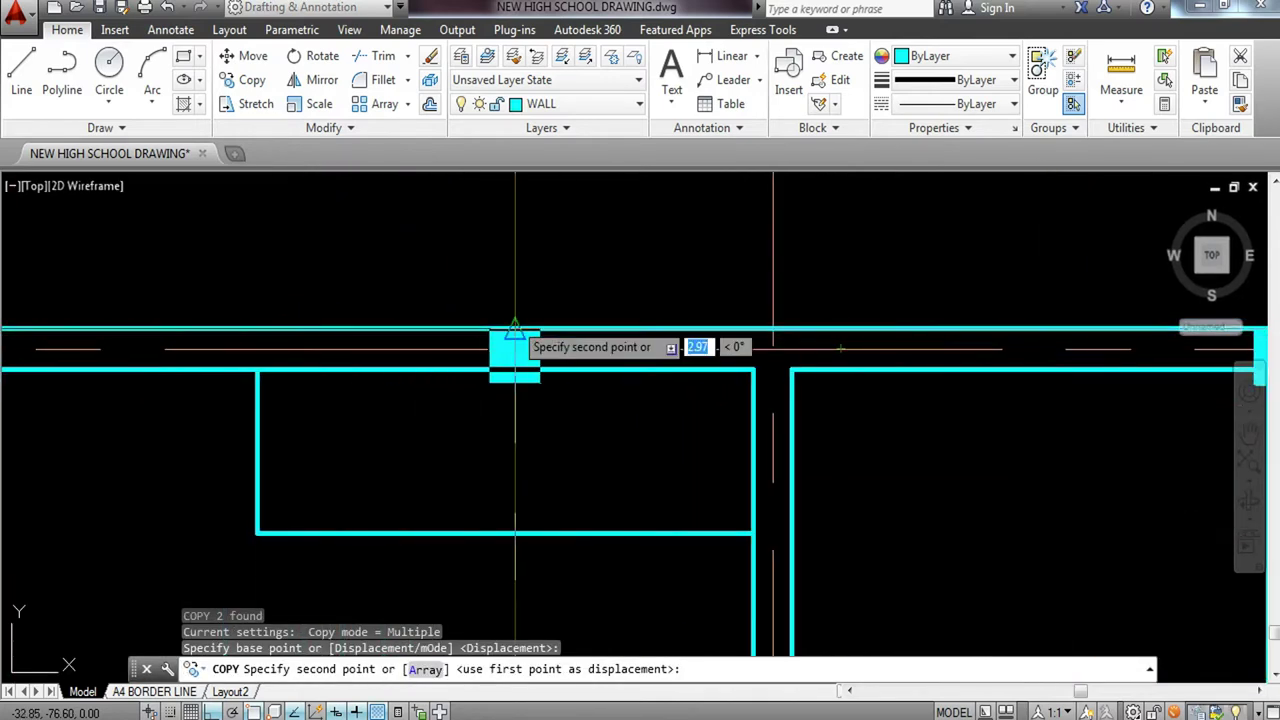
pyautogui.click(515, 322)
pyautogui.press('Escape')
# Copy the three top-wall columns together down onto the horizontal center line crossing the large middle room.
pyautogui.scroll(-6, 426, 366)
pyautogui.scroll(6, 275, 369)
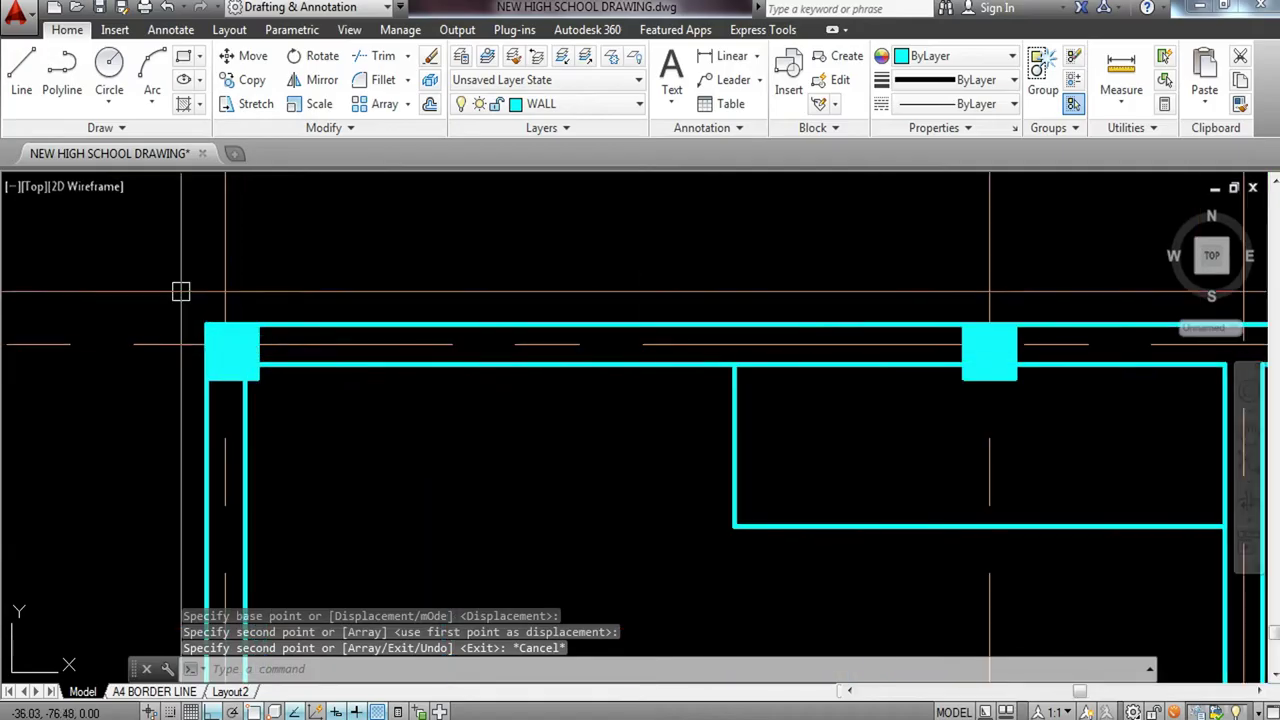
pyautogui.click(180, 296)
pyautogui.click(316, 407)
pyautogui.click(808, 268)
pyautogui.click(1028, 400)
pyautogui.moveTo(1028, 405)
pyautogui.mouseDown(button='middle')
pyautogui.moveTo(504, 393)
pyautogui.moveTo(594, 420)
pyautogui.mouseUp(button='middle')
pyautogui.click(709, 289)
pyautogui.click(891, 440)
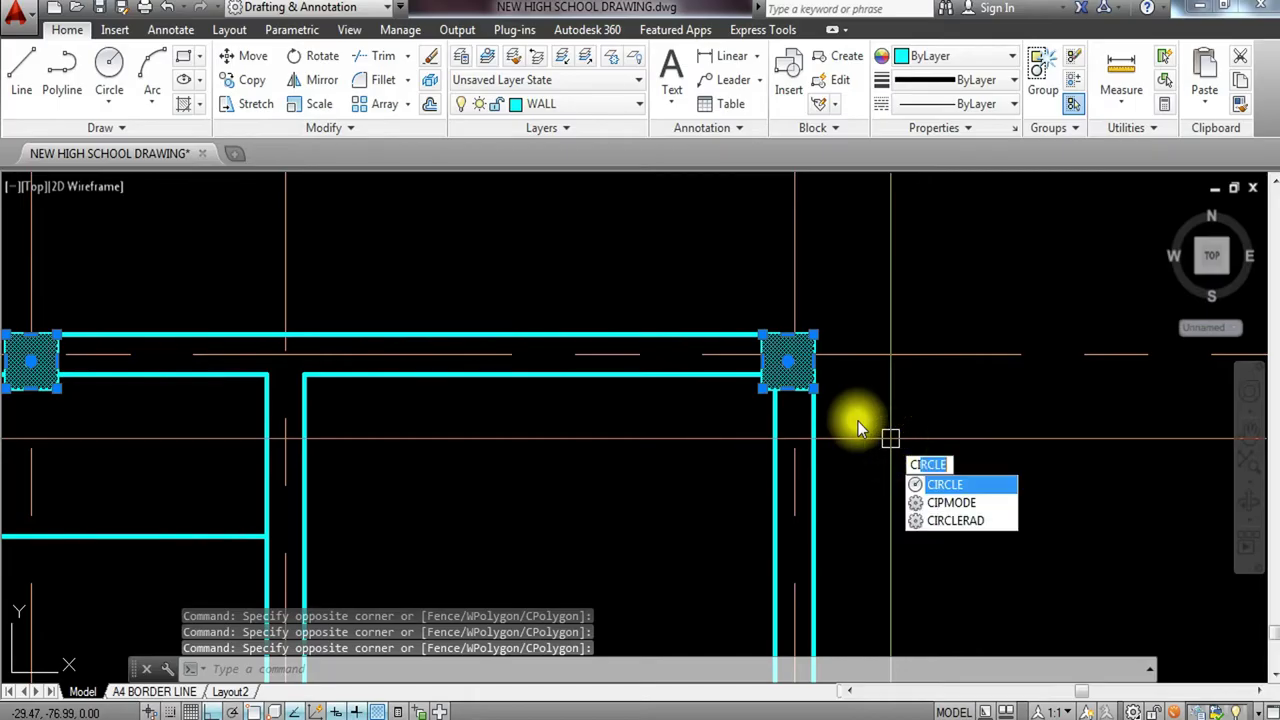
pyautogui.press('BackSpace')
pyautogui.write('O')
pyautogui.press('Return')
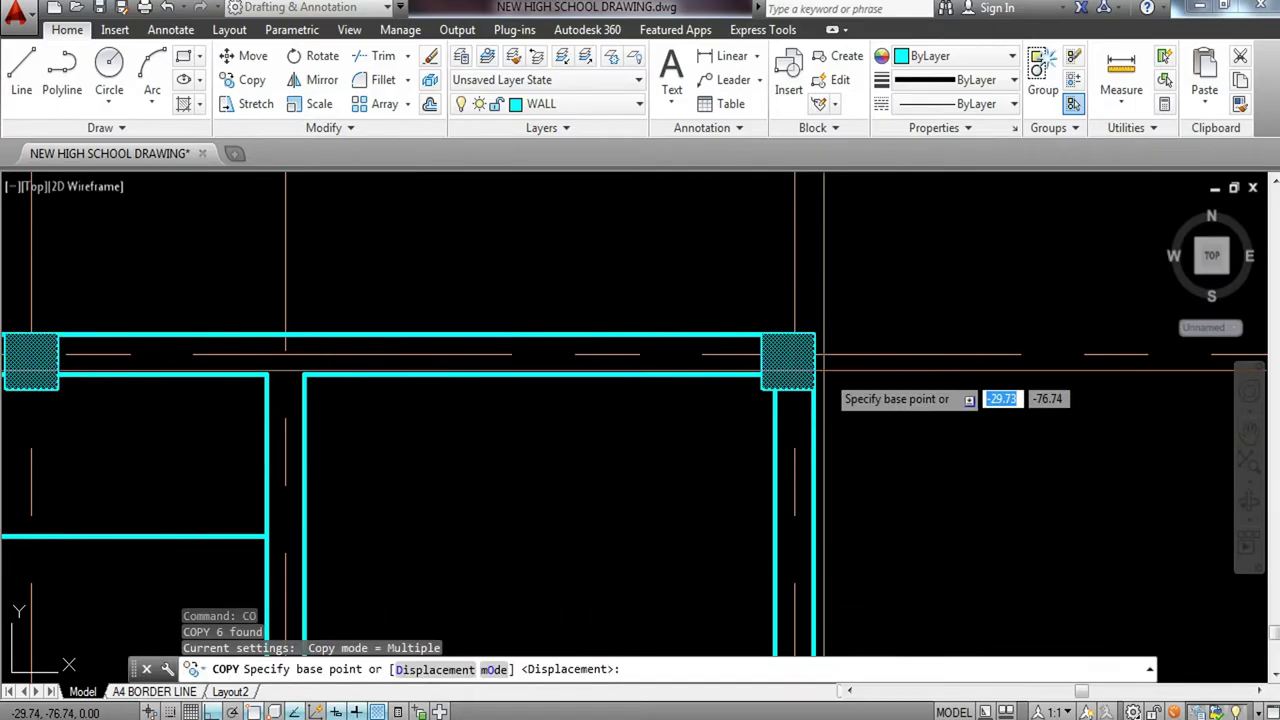
pyautogui.click(815, 365)
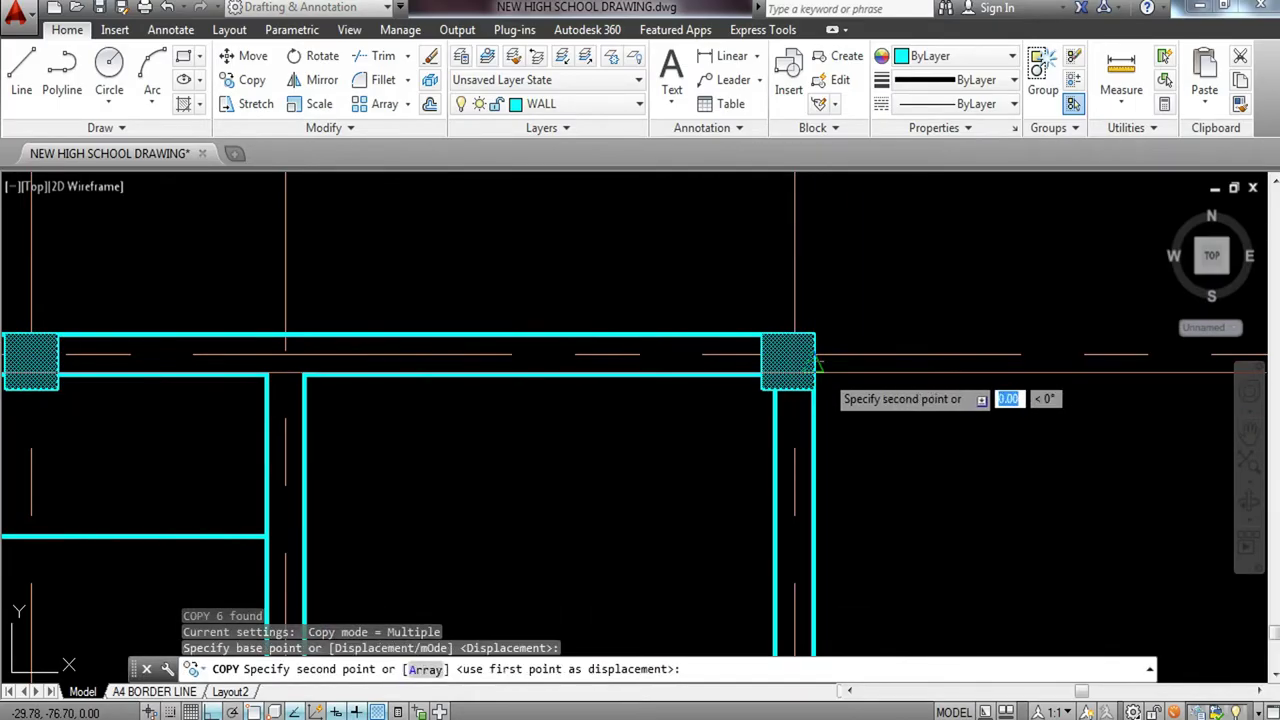
pyautogui.scroll(-2, 810, 385)
pyautogui.moveTo(824, 508); pyautogui.dragTo(769, 220, button='middle')
pyautogui.scroll(3, 763, 503)
pyautogui.click(716, 537)
pyautogui.press('Escape')
# Copy the three top-wall columns by the left column's lower-left corner to the lower-left outer corner of the plan.
pyautogui.scroll(-3, 800, 470)
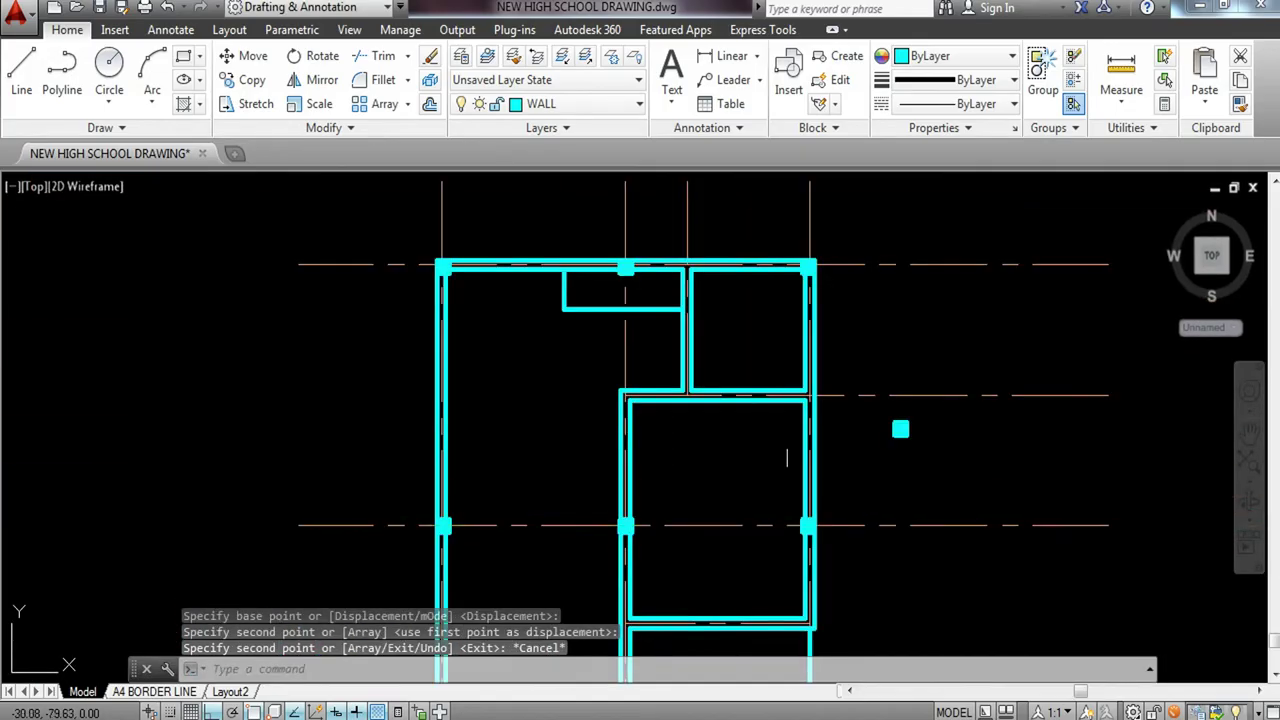
pyautogui.click(421, 252)
pyautogui.click(466, 306)
pyautogui.click(599, 236)
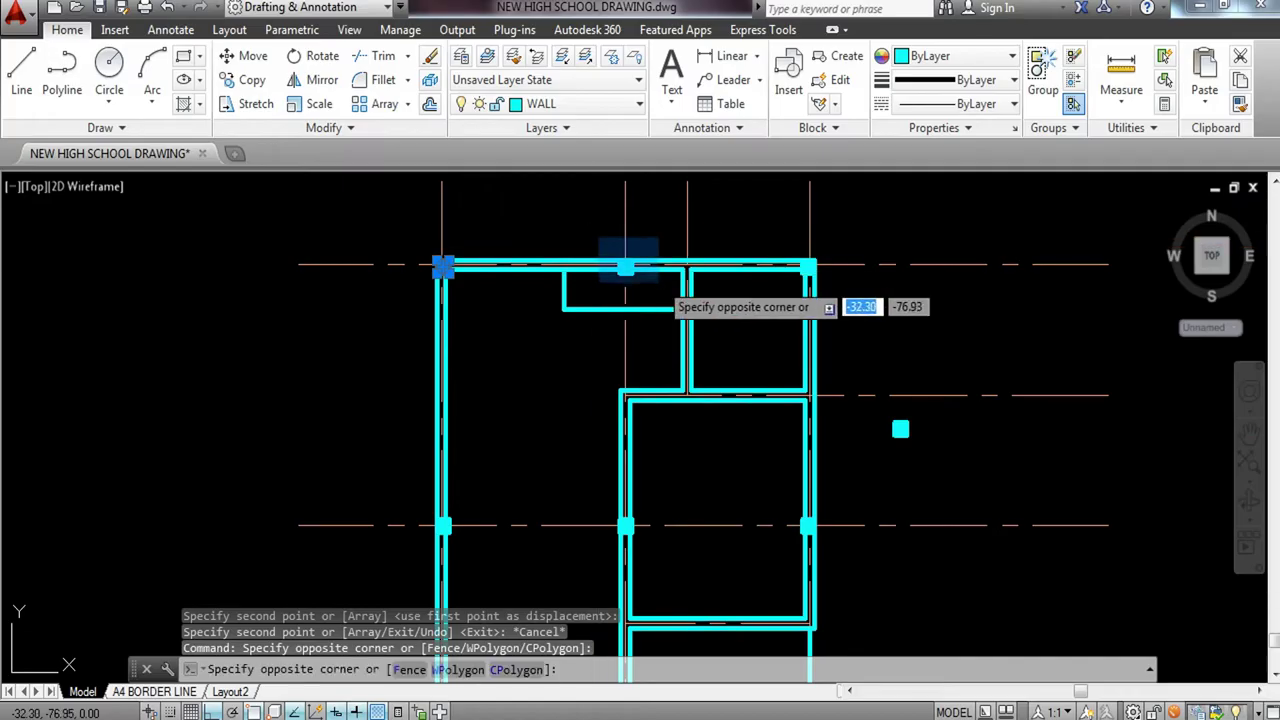
pyautogui.click(659, 285)
pyautogui.click(792, 255)
pyautogui.click(836, 305)
pyautogui.write('c')
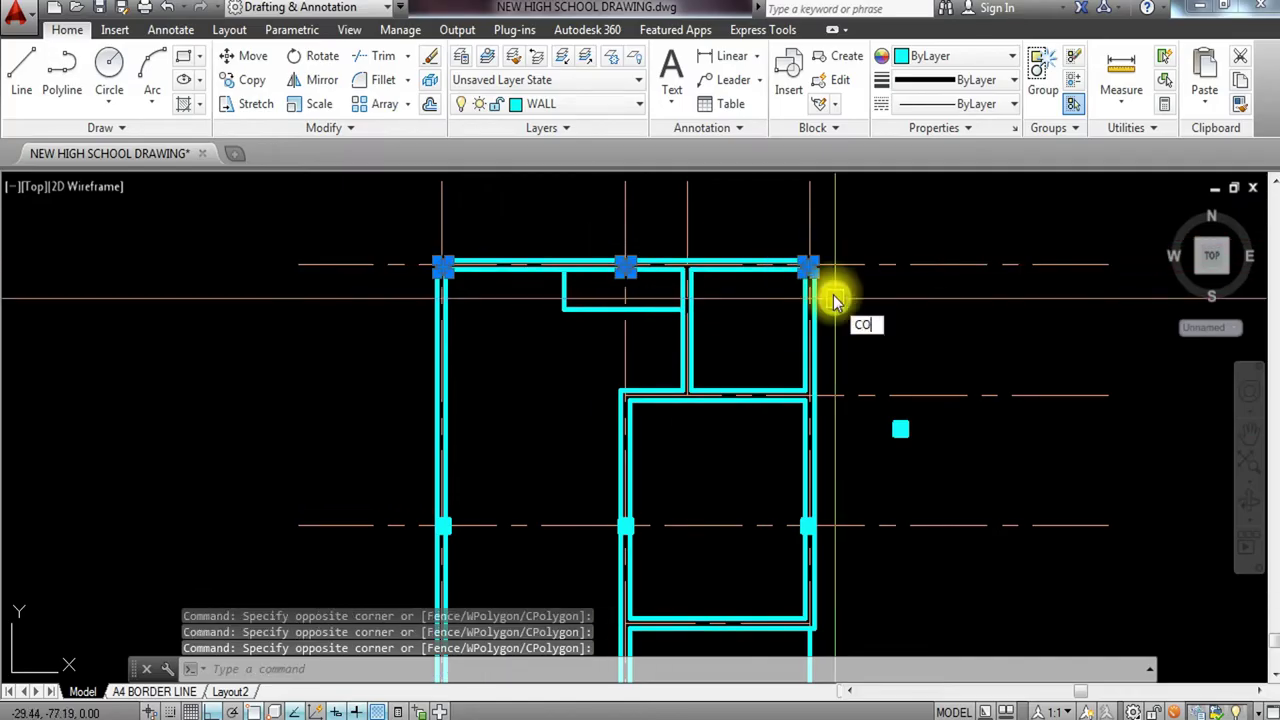
pyautogui.write('o')
pyautogui.press('Return')
pyautogui.scroll(5, 836, 302)
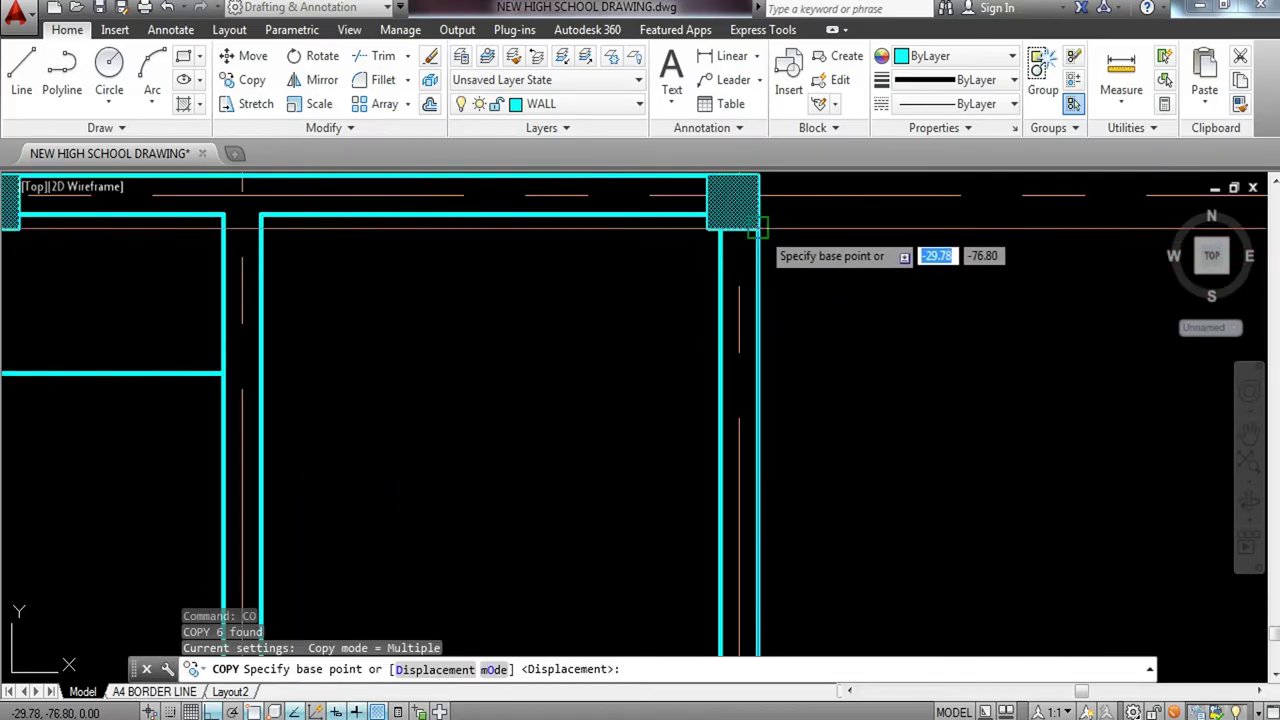
pyautogui.scroll(-4, 834, 463)
pyautogui.scroll(4, 300, 290)
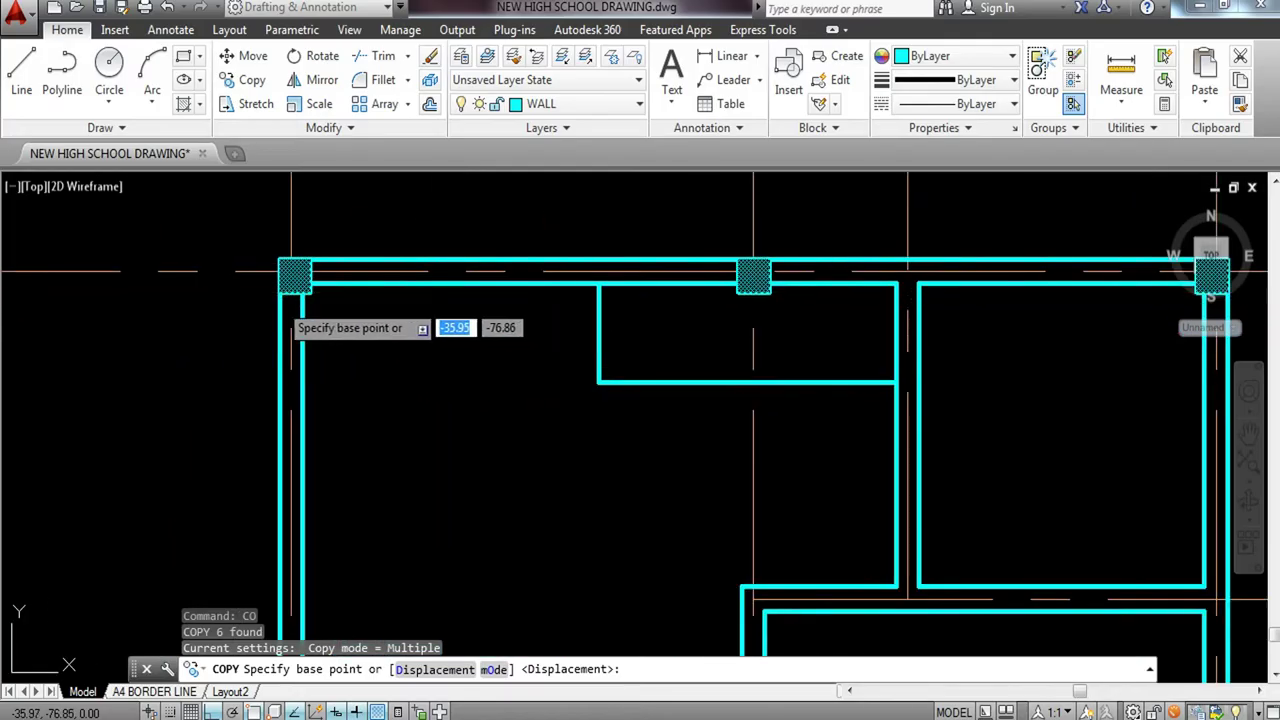
pyautogui.click(278, 293)
pyautogui.scroll(-5, 277, 285)
pyautogui.moveTo(280, 456); pyautogui.dragTo(299, 309, button='middle')
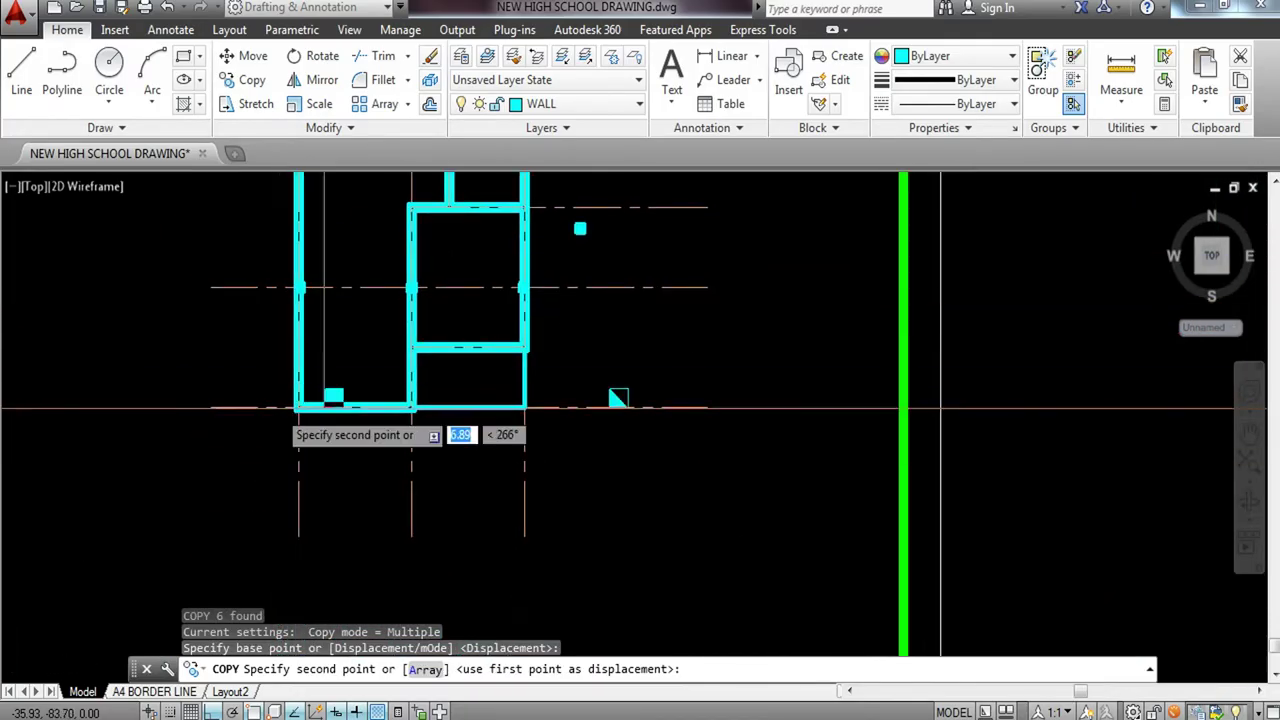
pyautogui.scroll(5, 405, 395)
pyautogui.press('Escape')
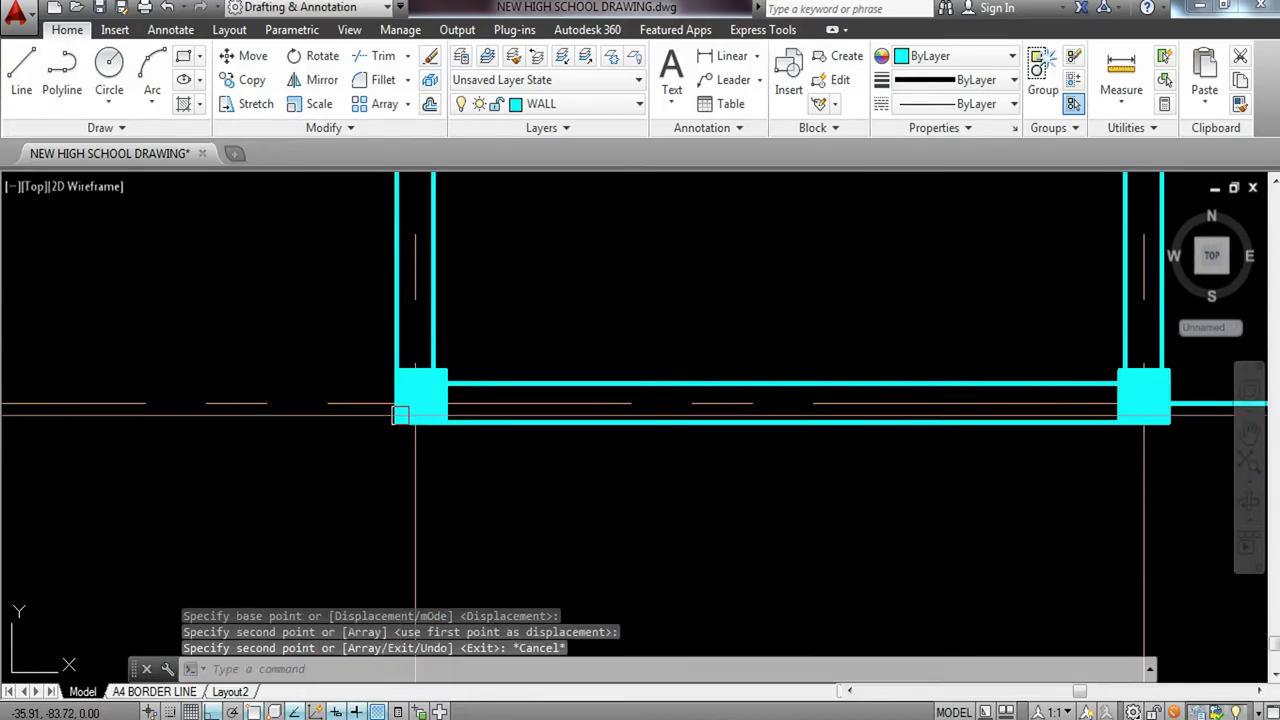
# Trim the horizontal center line below the upper-right room where it crosses the right outer wall.
pyautogui.scroll(-6, 400, 415)
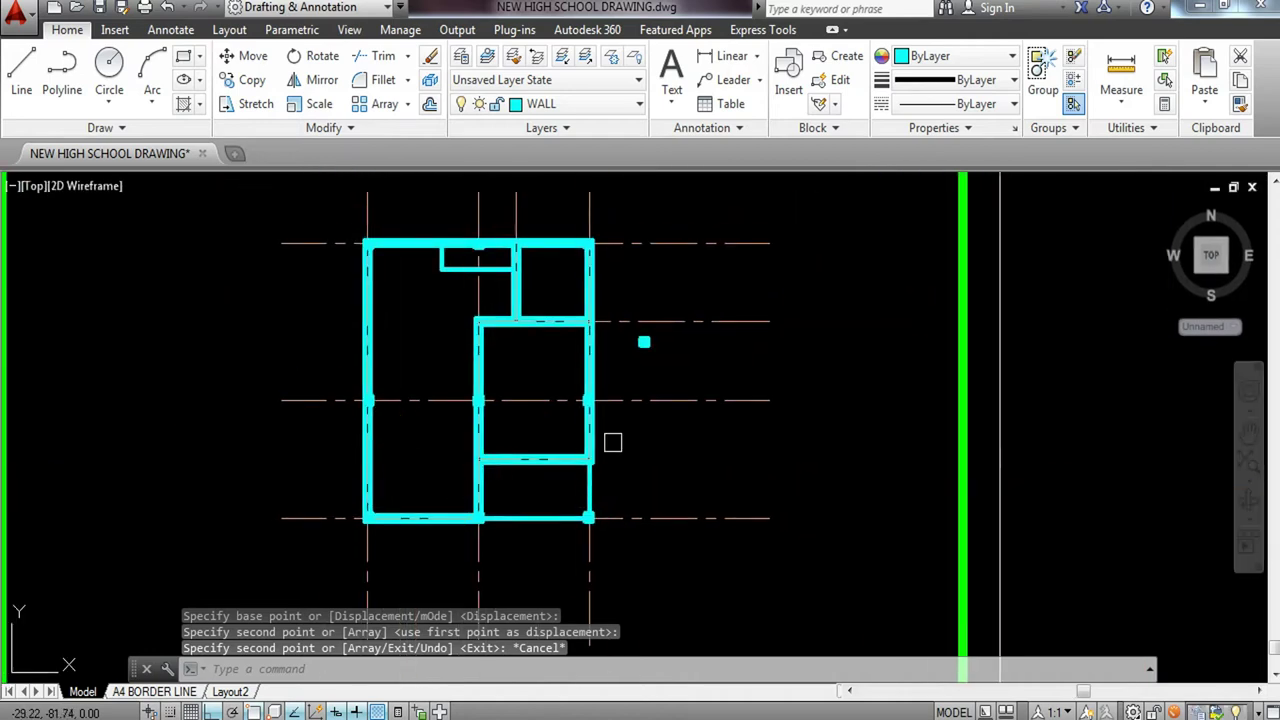
pyautogui.click(691, 320)
pyautogui.press('Escape')
pyautogui.scroll(5, 655, 330)
pyautogui.write('tr')
pyautogui.press('Return')
pyautogui.press('Return')
pyautogui.scroll(4, 363, 358)
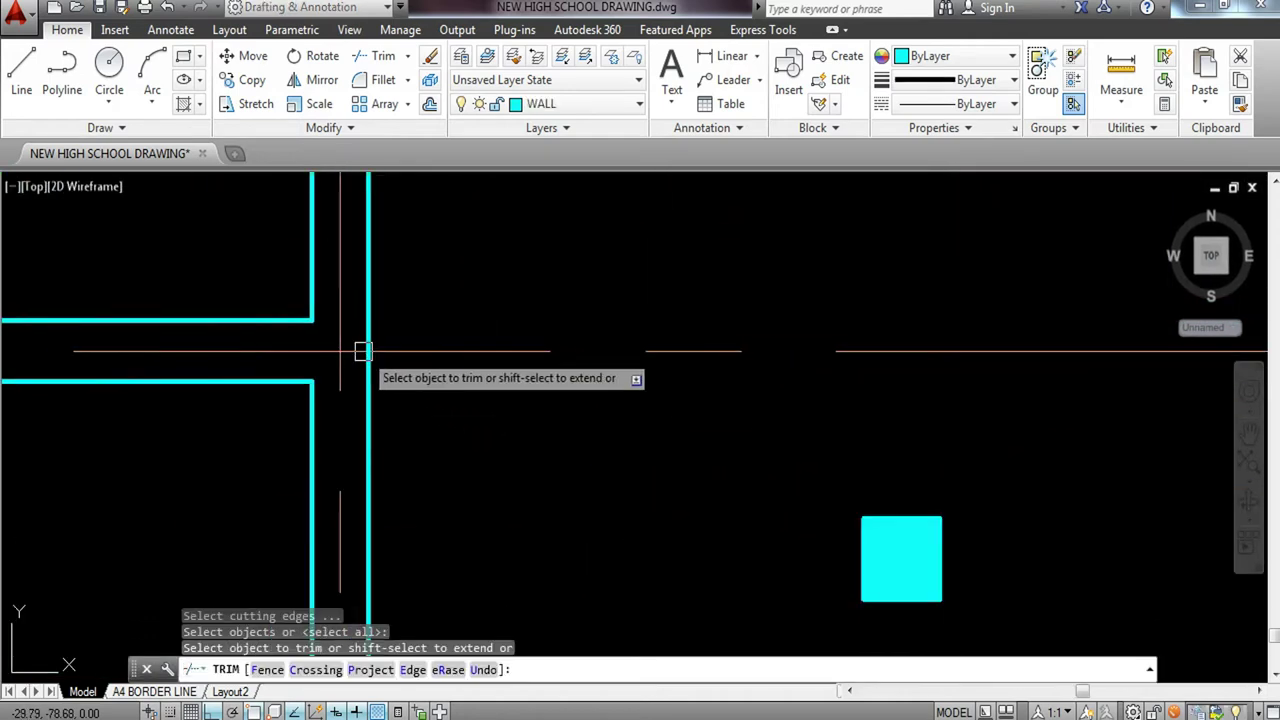
pyautogui.click(358, 350)
pyautogui.press('Escape')
# Erase the leftover piece of that horizontal center line outside the right outer wall.
pyautogui.click(496, 332)
pyautogui.click(477, 362)
pyautogui.write('e')
pyautogui.press('Return')
pyautogui.scroll(-6, 476, 398)
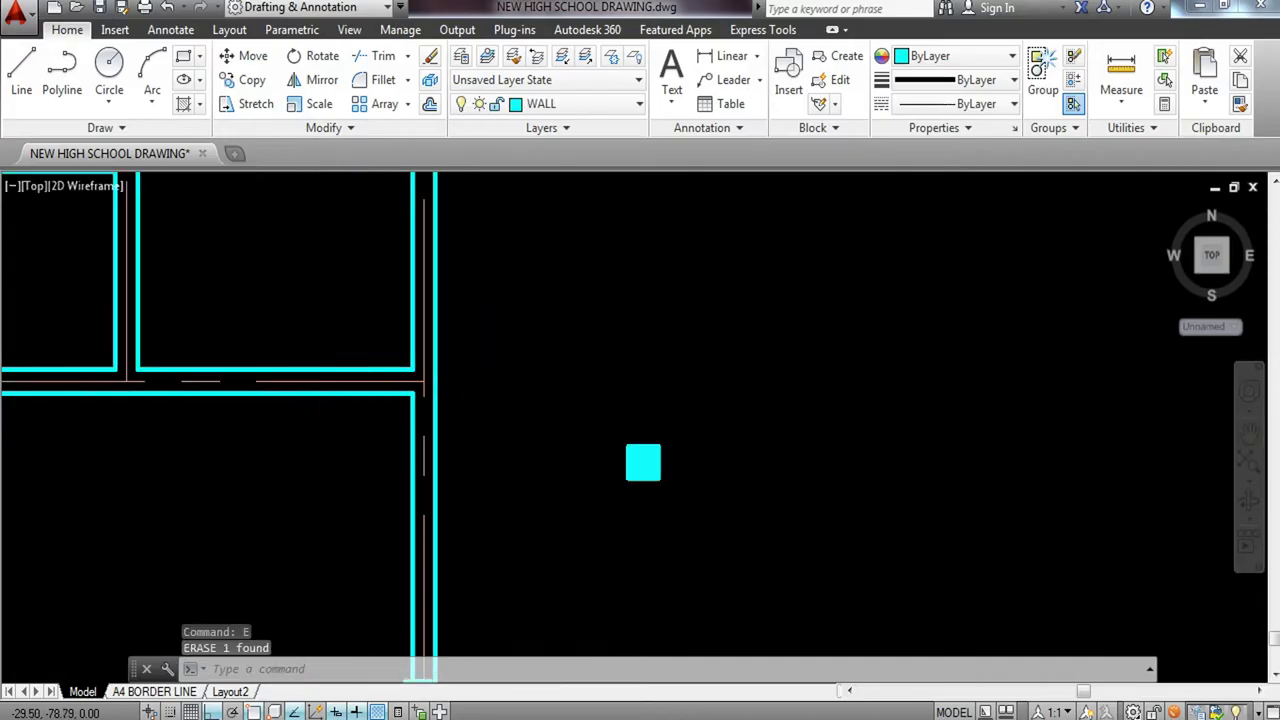
# Erase the spare filled square and its hatch outside the right outer wall.
pyautogui.moveTo(550, 408); pyautogui.dragTo(706, 428, button='middle')
pyautogui.click(768, 423)
pyautogui.click(714, 495)
pyautogui.write('e')
pyautogui.press('Return')
pyautogui.scroll(-2, 706, 468)
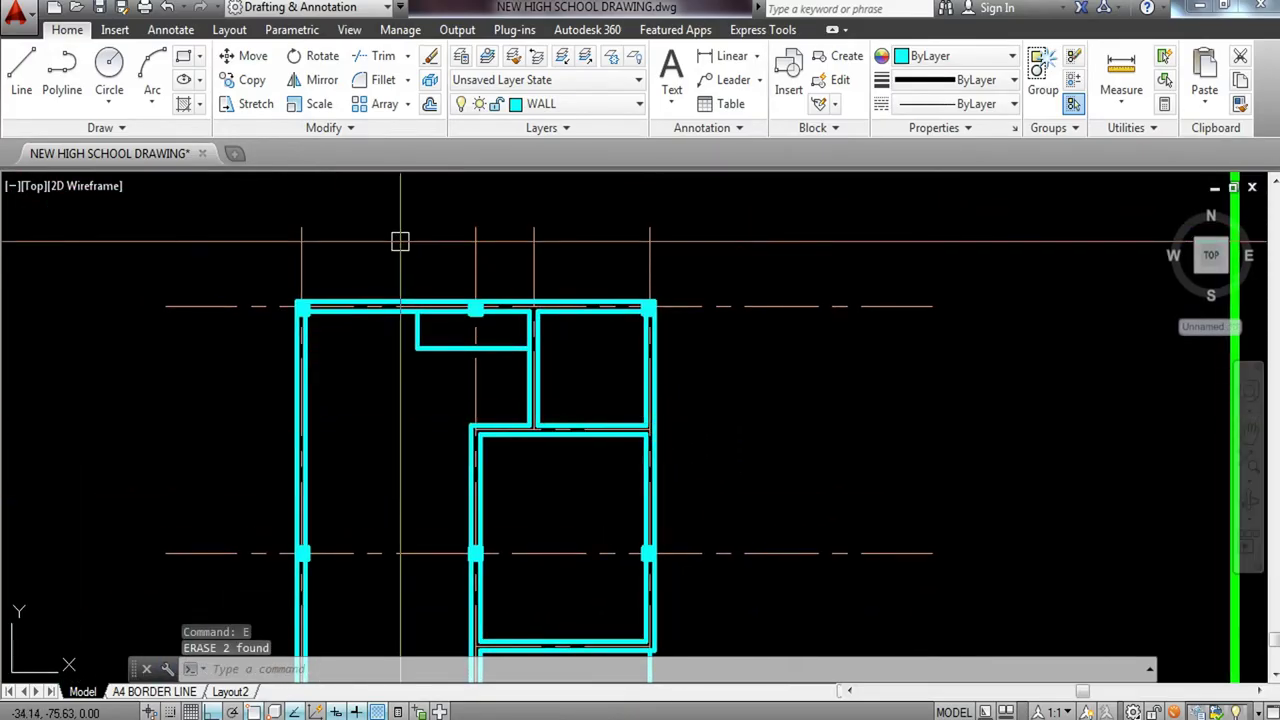
# Trim the upper-right partition's vertical center line between the top wall's center line and its outer face.
pyautogui.write('tr')
pyautogui.press('Return')
pyautogui.press('Return')
pyautogui.scroll(6, 523, 300)
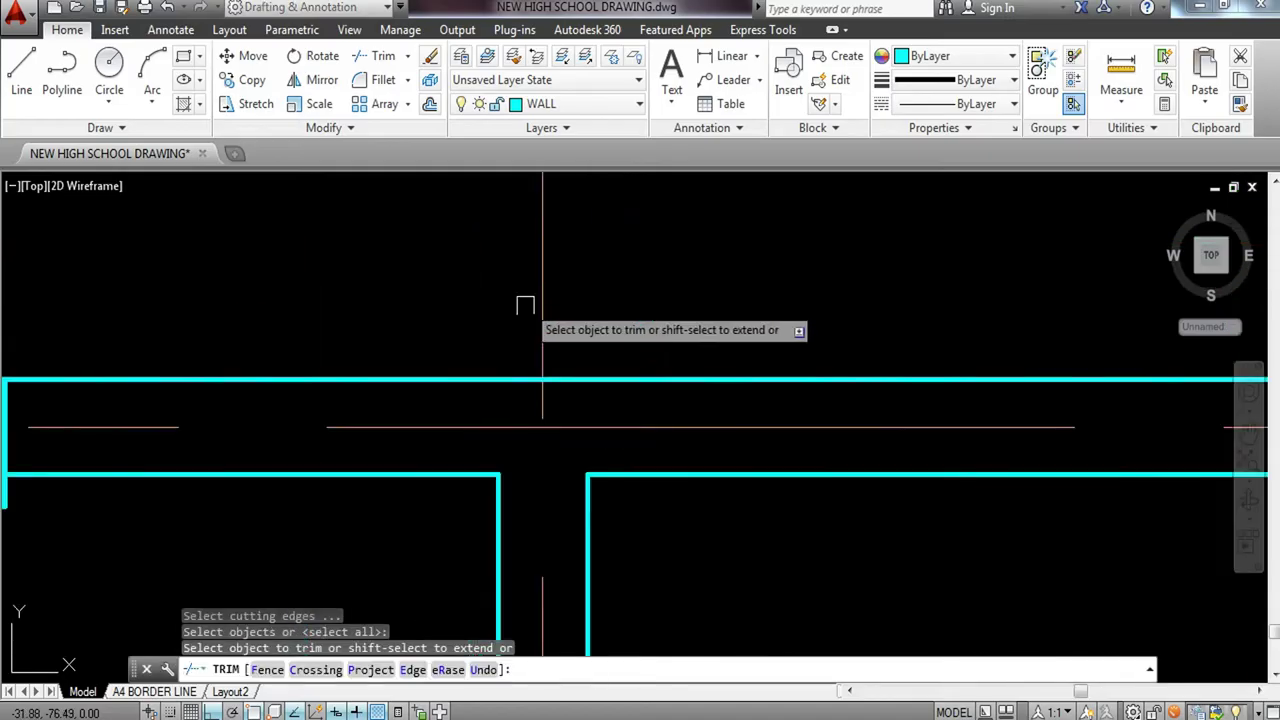
pyautogui.moveTo(623, 574); pyautogui.dragTo(622, 386, button='middle')
pyautogui.click(675, 465)
pyautogui.click(560, 517)
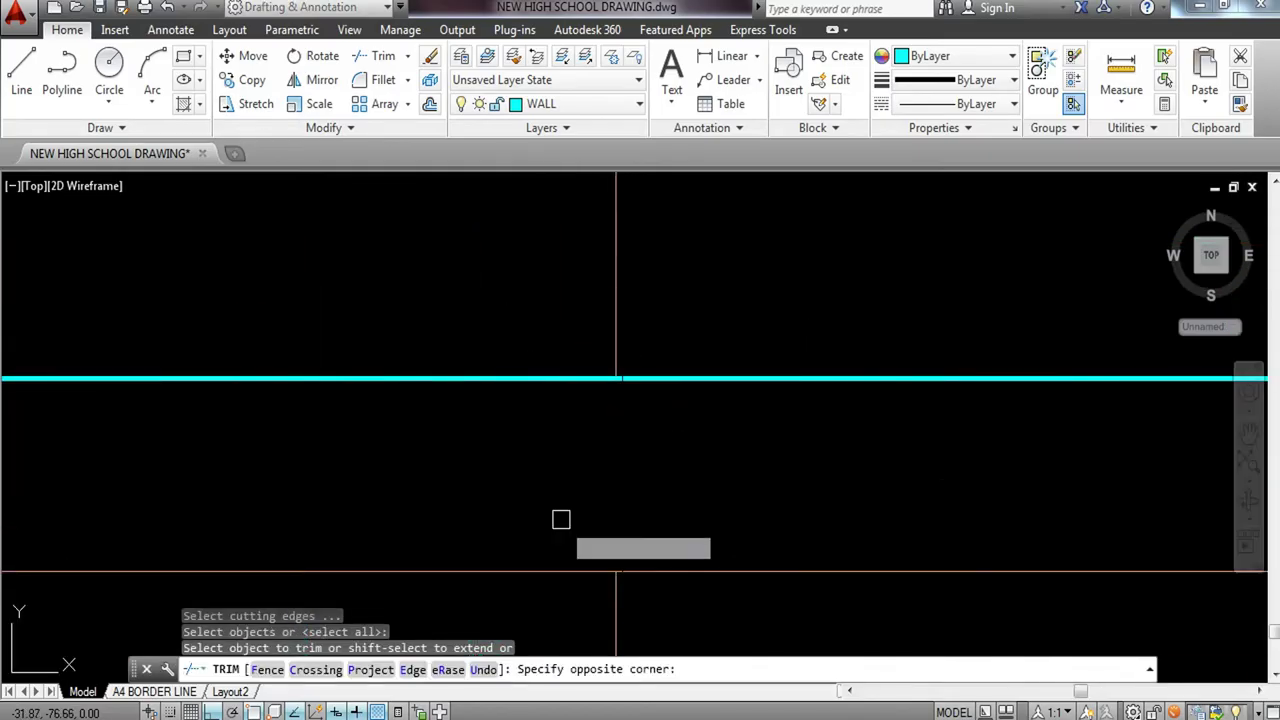
pyautogui.scroll(-5, 583, 447)
pyautogui.press('Escape')
# Erase the leftover piece of the partition's vertical center line above the top outer wall.
pyautogui.click(606, 412)
pyautogui.click(520, 386)
pyautogui.write('e')
pyautogui.press('Return')
pyautogui.scroll(-8, 536, 347)
pyautogui.moveTo(546, 419); pyautogui.dragTo(540, 341, button='middle')
pyautogui.scroll(2, 655, 448)
pyautogui.scroll(-2, 635, 420)
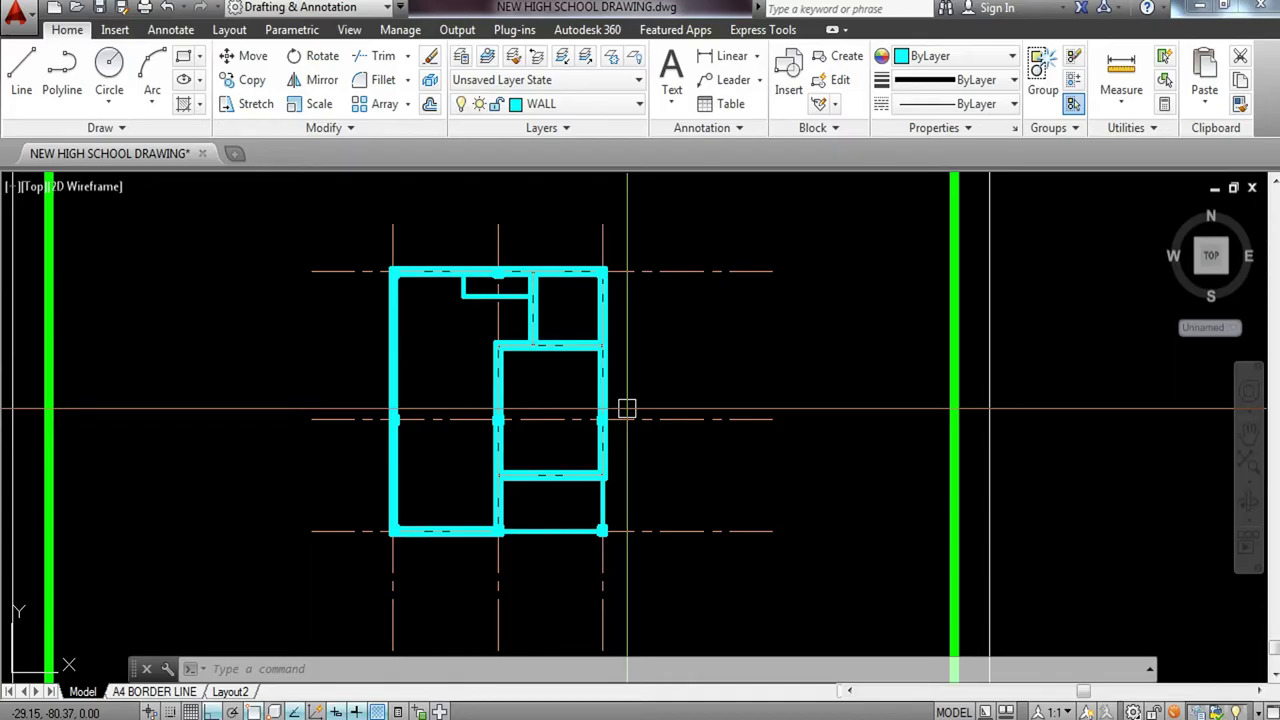
# Offset the uppermost horizontal center line upward by 1.2.
pyautogui.write('o')
pyautogui.press('Return')
pyautogui.write('1')
pyautogui.press('Return')
pyautogui.scroll(2, 633, 275)
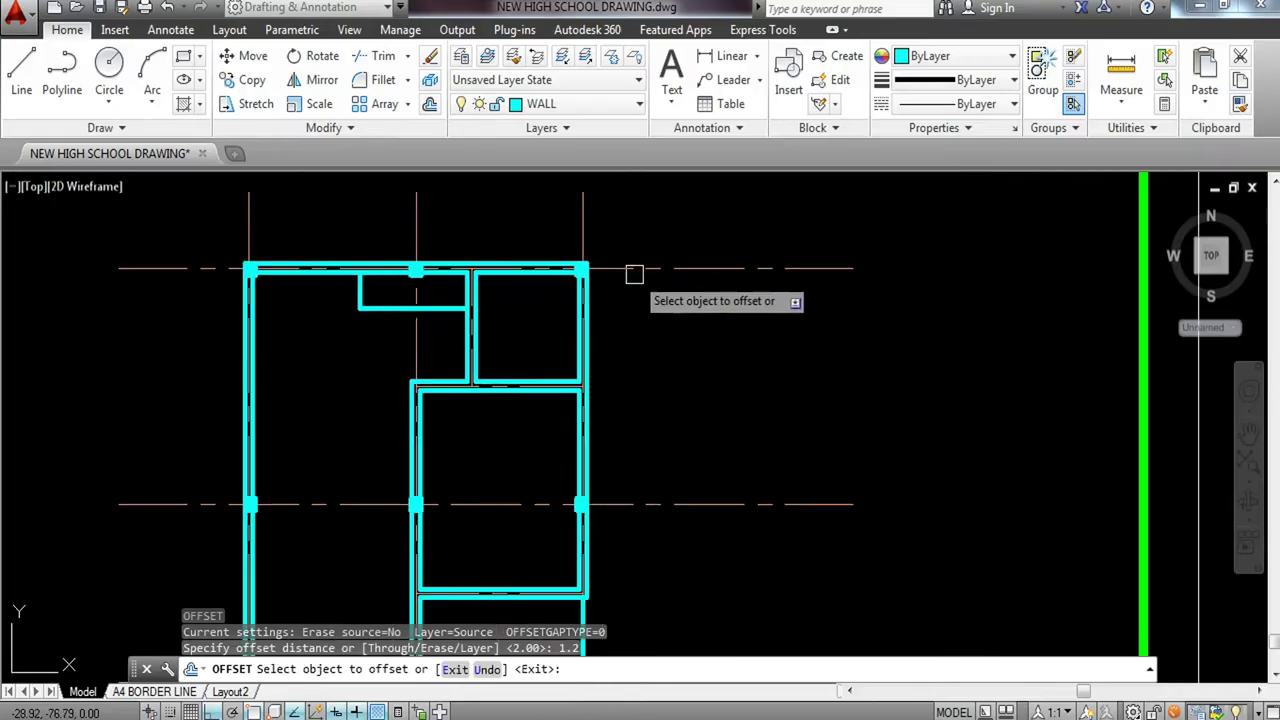
pyautogui.click(622, 267)
pyautogui.click(627, 213)
# Offset the rightmost, leftmost and lowest center lines outward from the plan by 1.2.
pyautogui.scroll(-2, 627, 213)
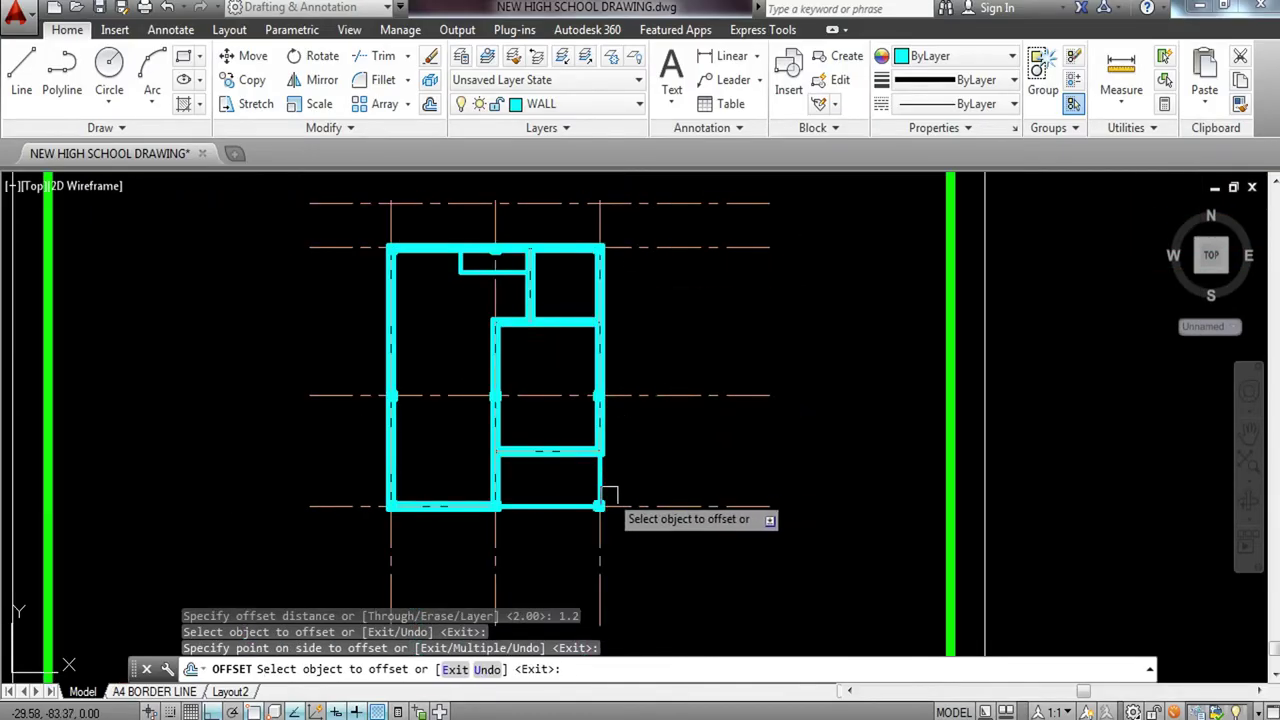
pyautogui.click(599, 550)
pyautogui.click(618, 550)
pyautogui.click(387, 569)
pyautogui.click(371, 543)
pyautogui.click(685, 507)
pyautogui.click(689, 542)
pyautogui.press('Escape')
# Trim the overhanging ends of the offset lines at their corners to form a closed rectangle around the plan.
pyautogui.write('TR')
pyautogui.press('Return')
pyautogui.press('Return')
pyautogui.click(697, 548)
pyautogui.click(630, 598)
pyautogui.click(325, 562)
pyautogui.click(330, 472)
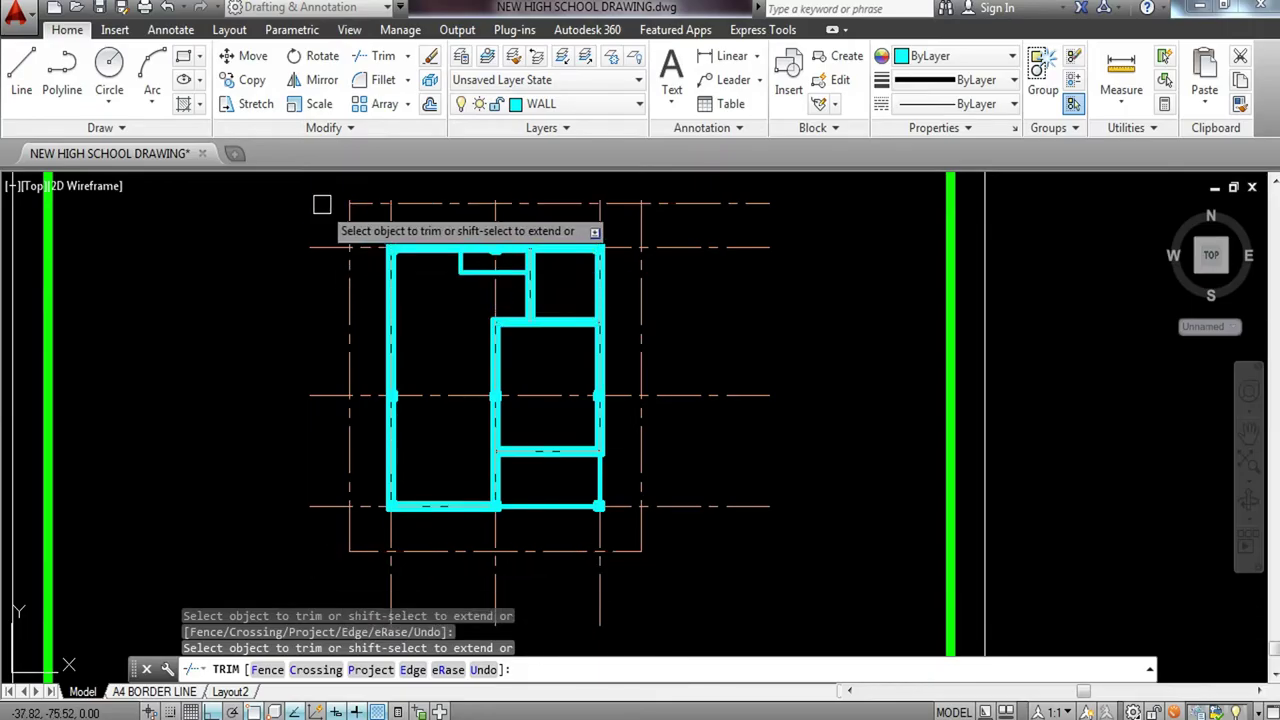
pyautogui.scroll(5, 680, 200)
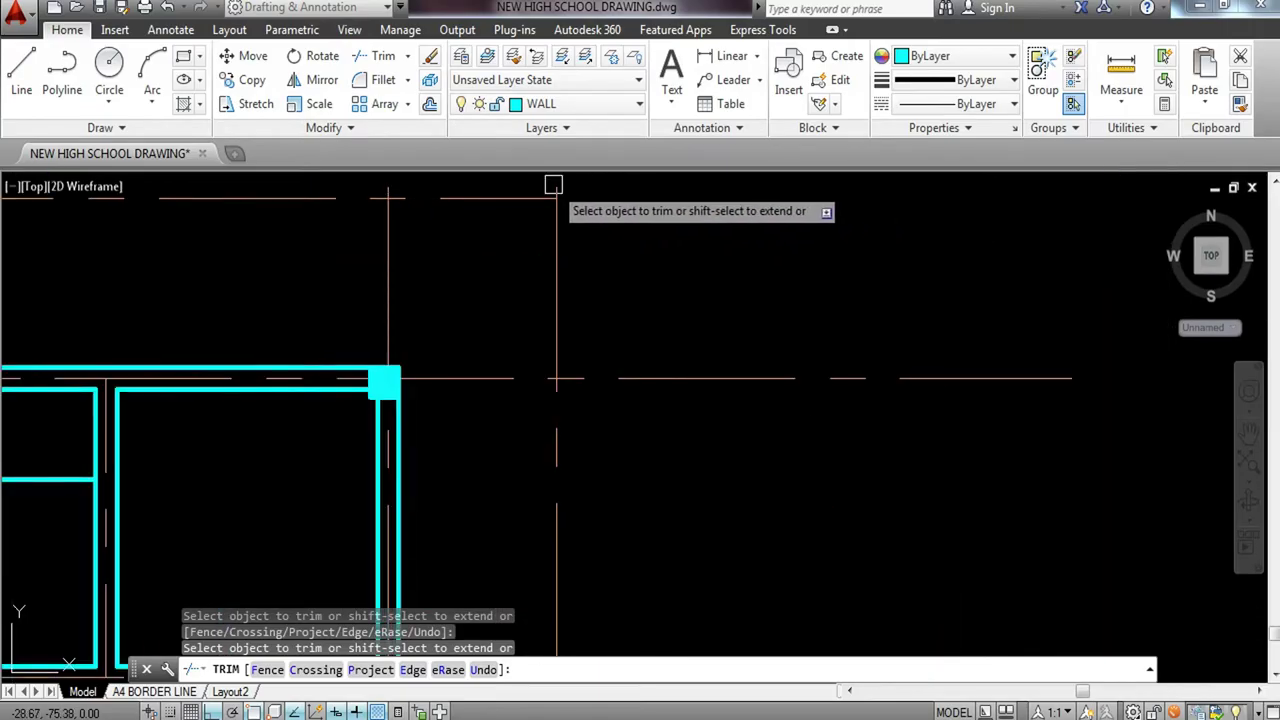
pyautogui.scroll(-3, 520, 215)
pyautogui.scroll(5, 300, 270)
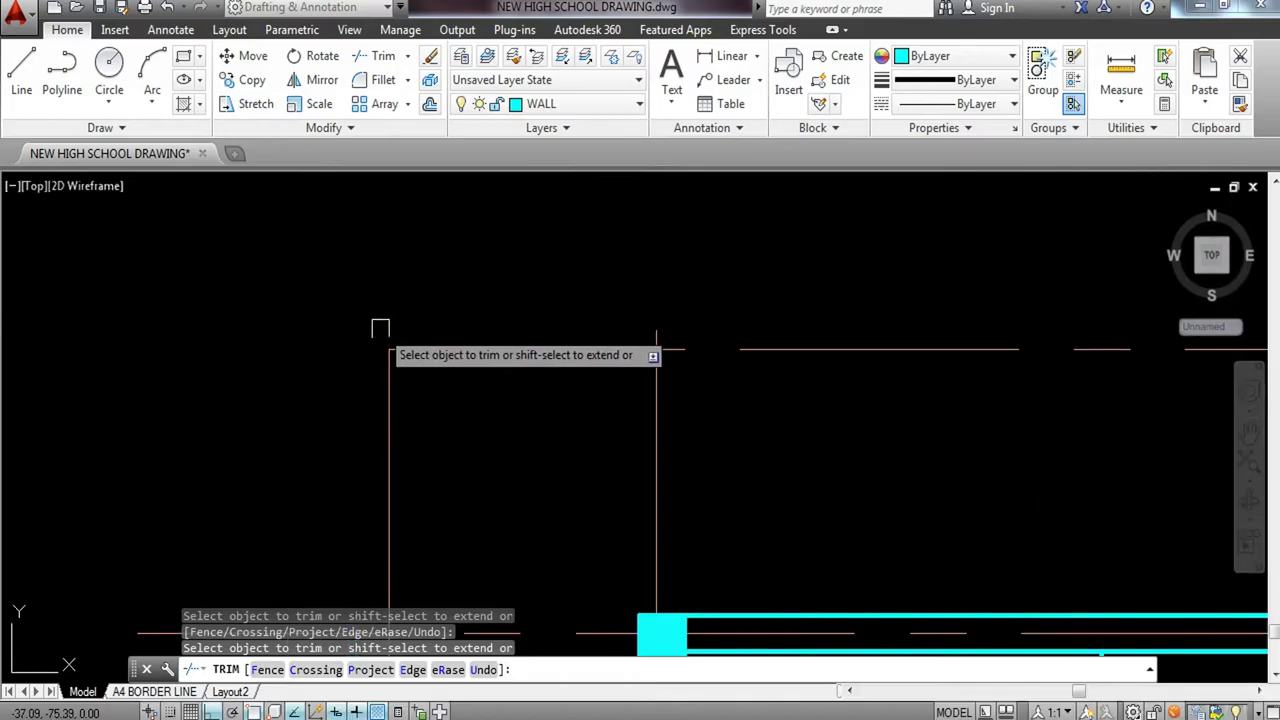
pyautogui.press('Escape')
# Move the upper and left offset lines to the ROOF LINE layer.
pyautogui.scroll(-4, 438, 264)
pyautogui.click(440, 262)
pyautogui.click(383, 322)
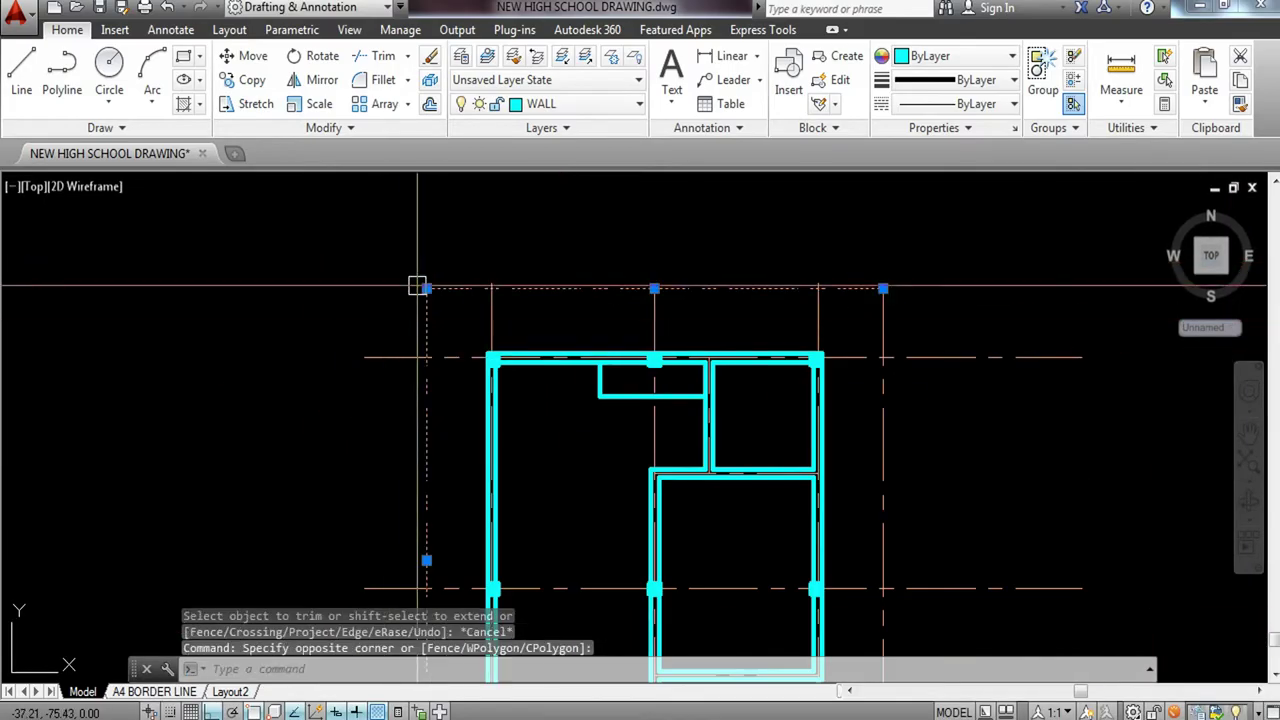
pyautogui.click(580, 108)
pyautogui.click(608, 440)
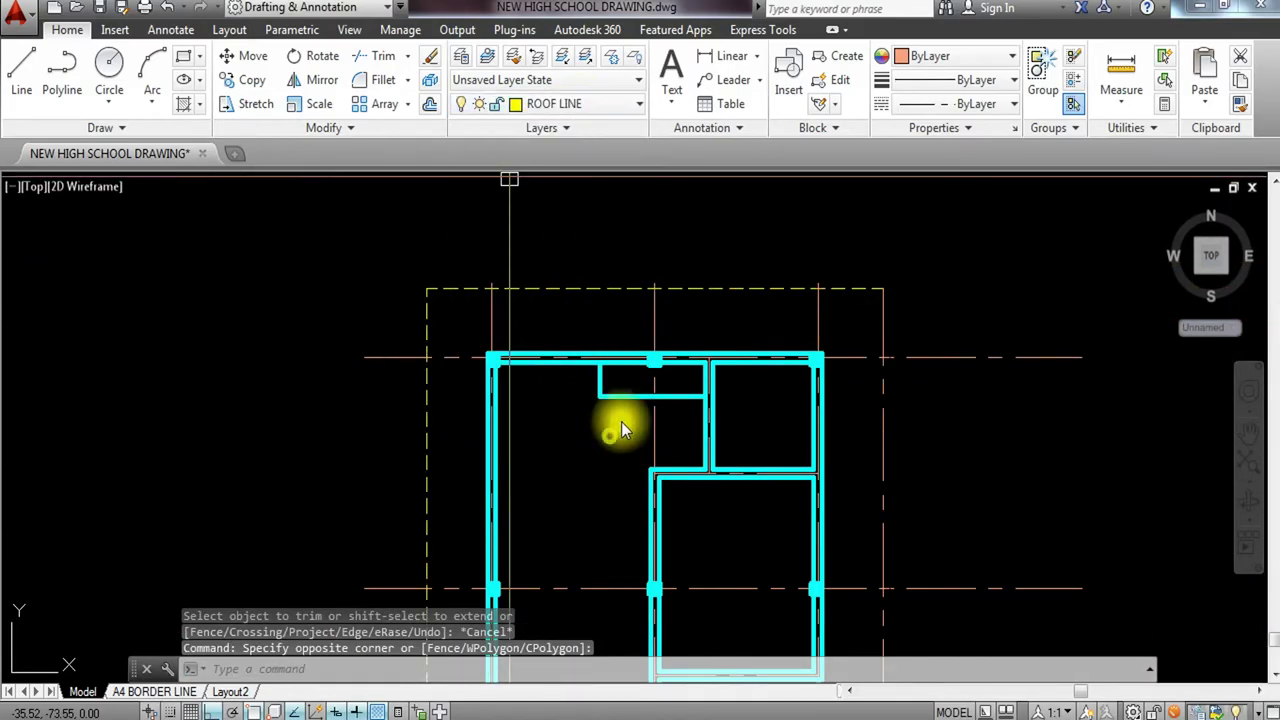
pyautogui.press('Escape')
# Move the lower and right offset lines to the ROOF LINE layer.
pyautogui.scroll(-2, 800, 400)
pyautogui.moveTo(826, 432); pyautogui.dragTo(780, 218, button='middle')
pyautogui.scroll(4, 828, 441)
pyautogui.click(821, 434)
pyautogui.click(739, 537)
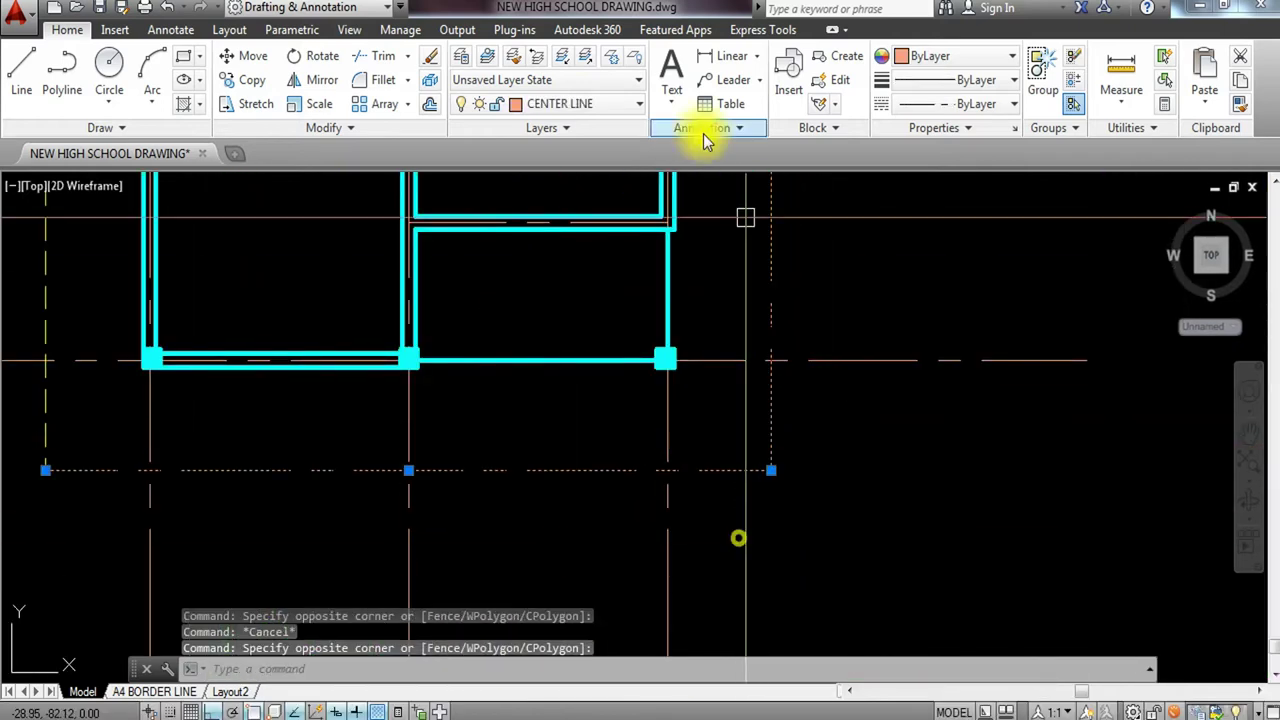
pyautogui.click(620, 110)
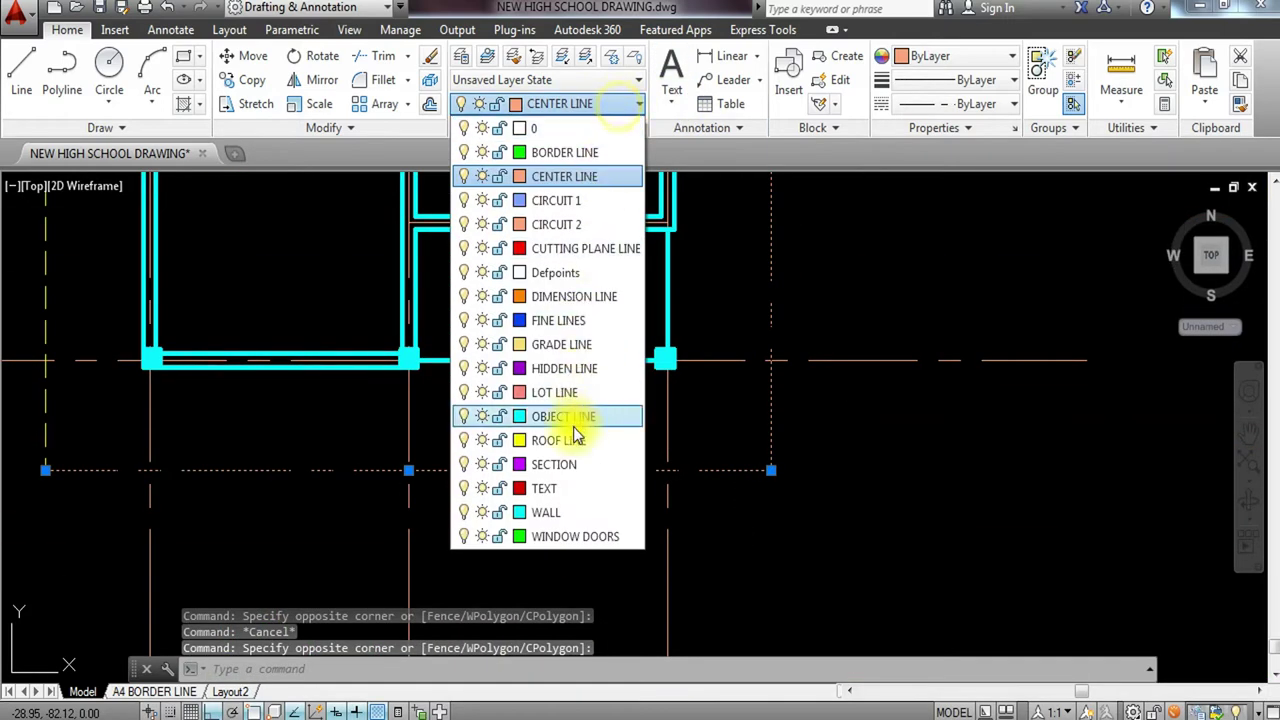
pyautogui.click(566, 440)
pyautogui.press('Escape')
pyautogui.scroll(-4, 600, 371)
pyautogui.press('Escape')
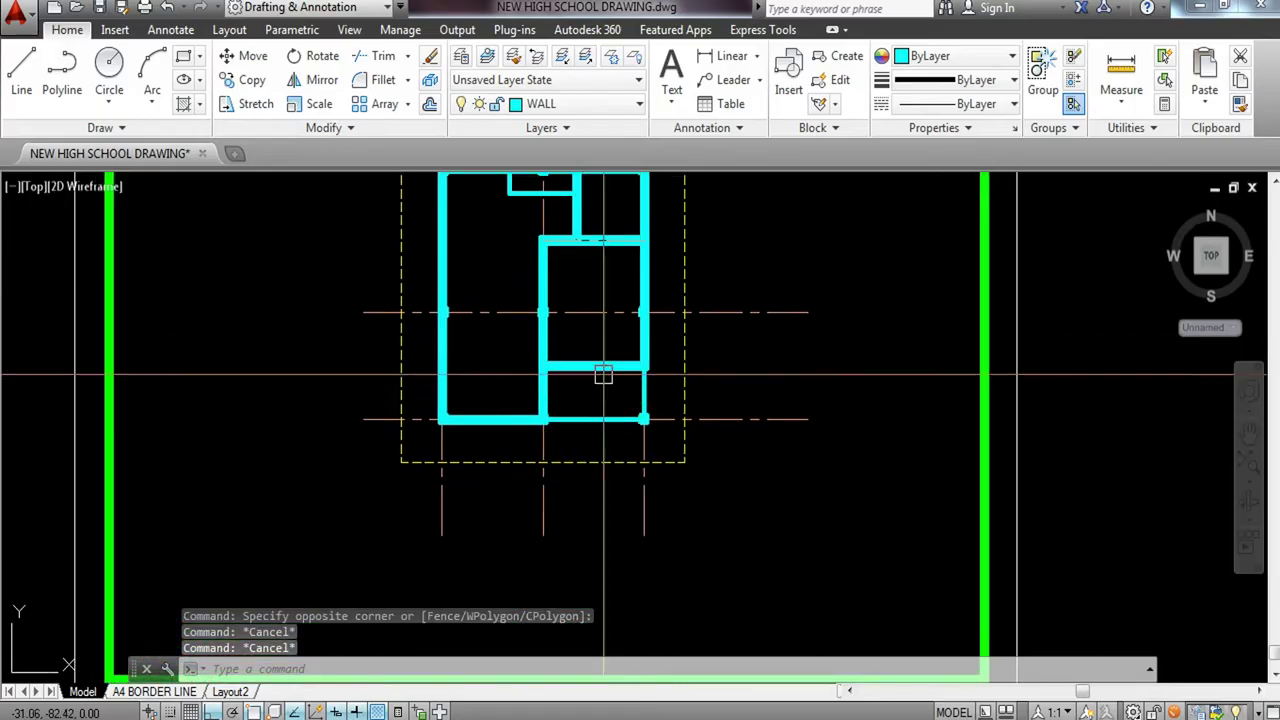
pyautogui.press('Escape')
# Make layer 0 current and draw short vertical lines at the midpoints of the left room's and middle-right room's lower walls.
pyautogui.scroll(3, 600, 363)
pyautogui.scroll(-3, 600, 360)
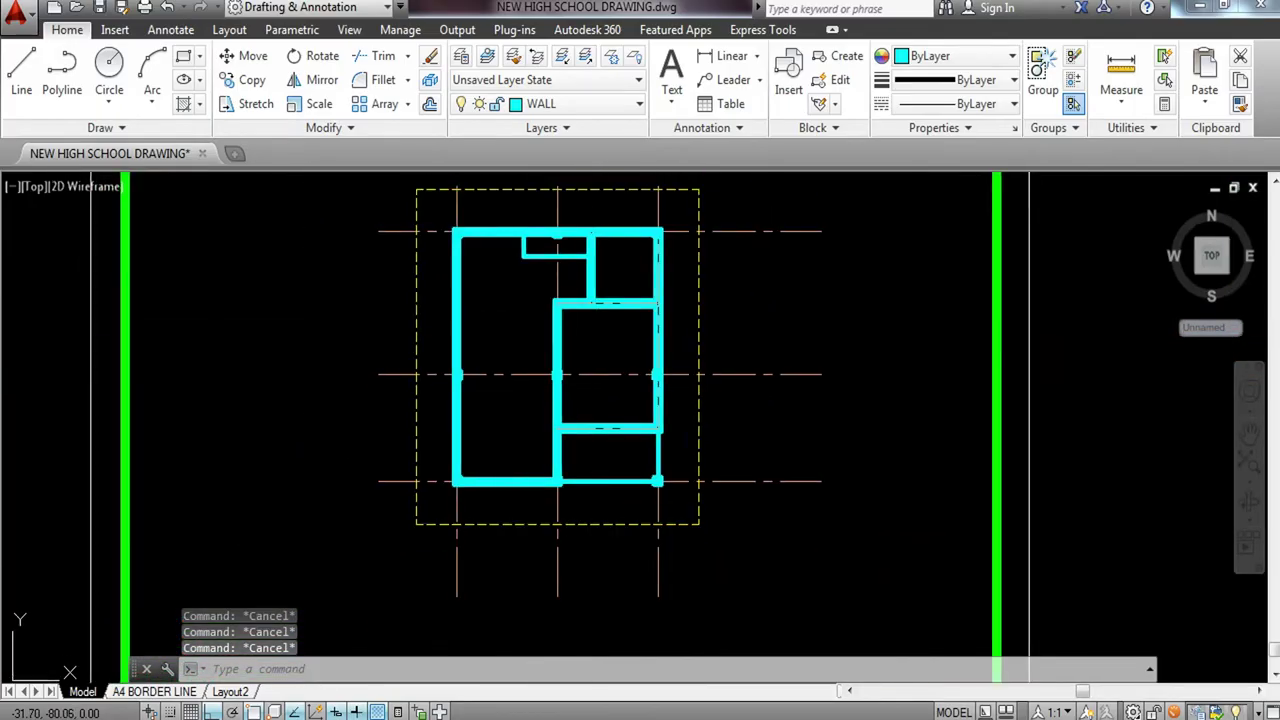
pyautogui.moveTo(689, 330); pyautogui.dragTo(665, 409, button='middle')
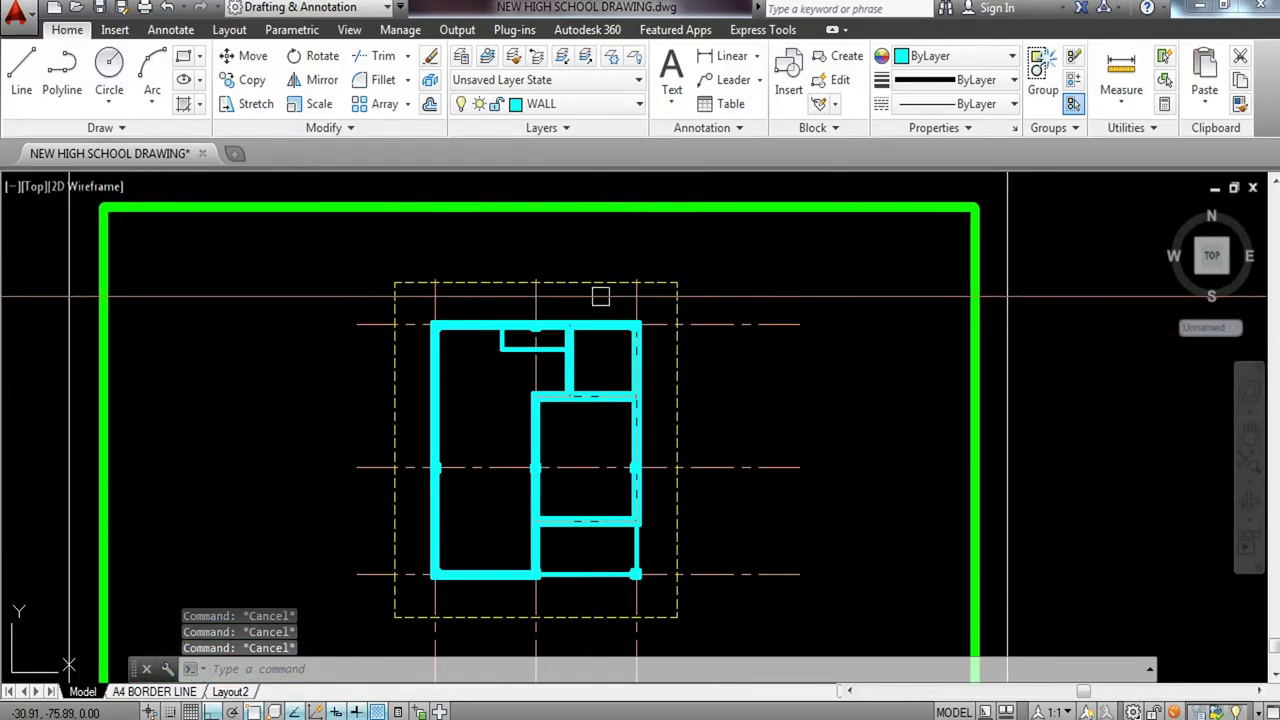
pyautogui.moveTo(584, 412); pyautogui.dragTo(574, 357, button='middle')
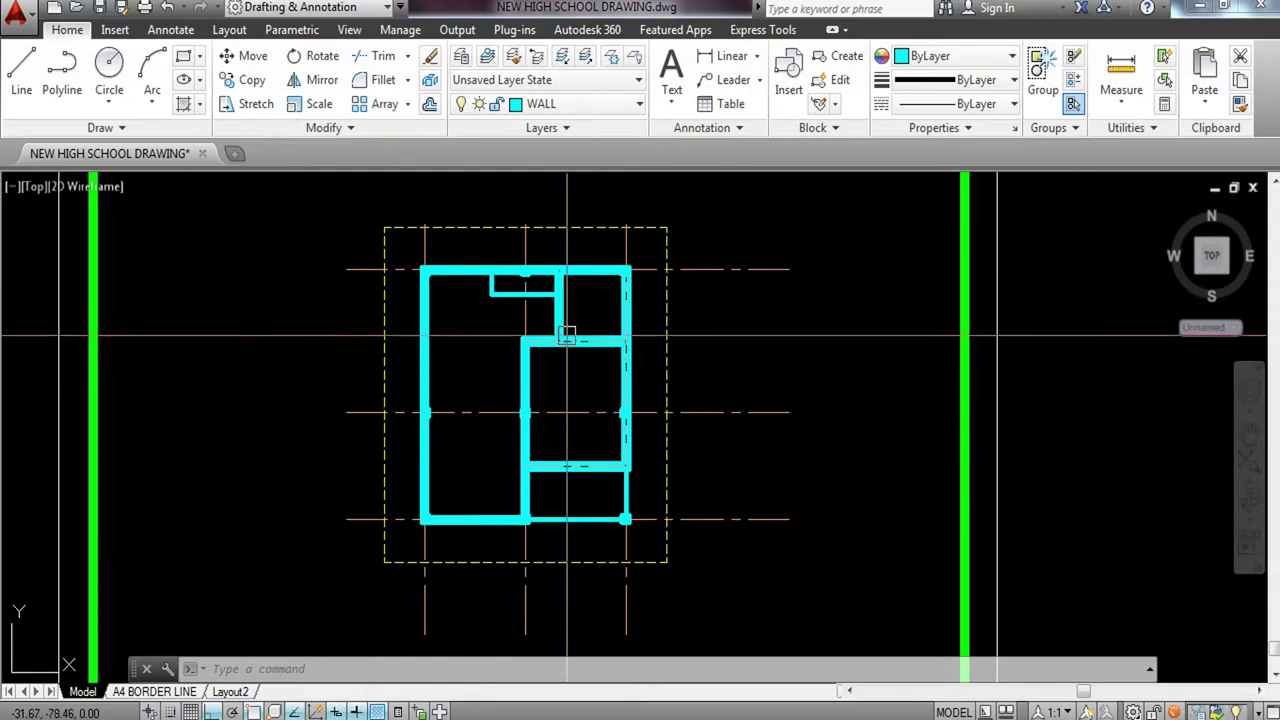
pyautogui.scroll(4, 565, 325)
pyautogui.scroll(-1, 540, 314)
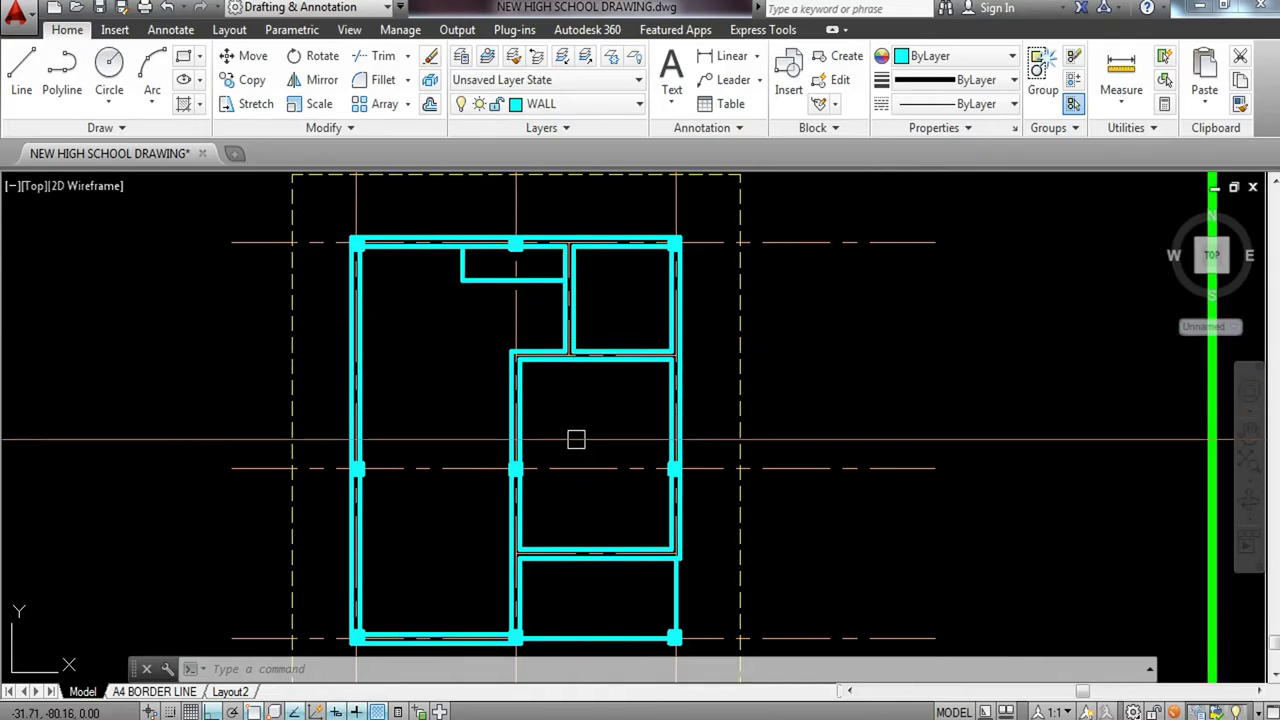
pyautogui.moveTo(558, 484); pyautogui.dragTo(583, 360, button='middle')
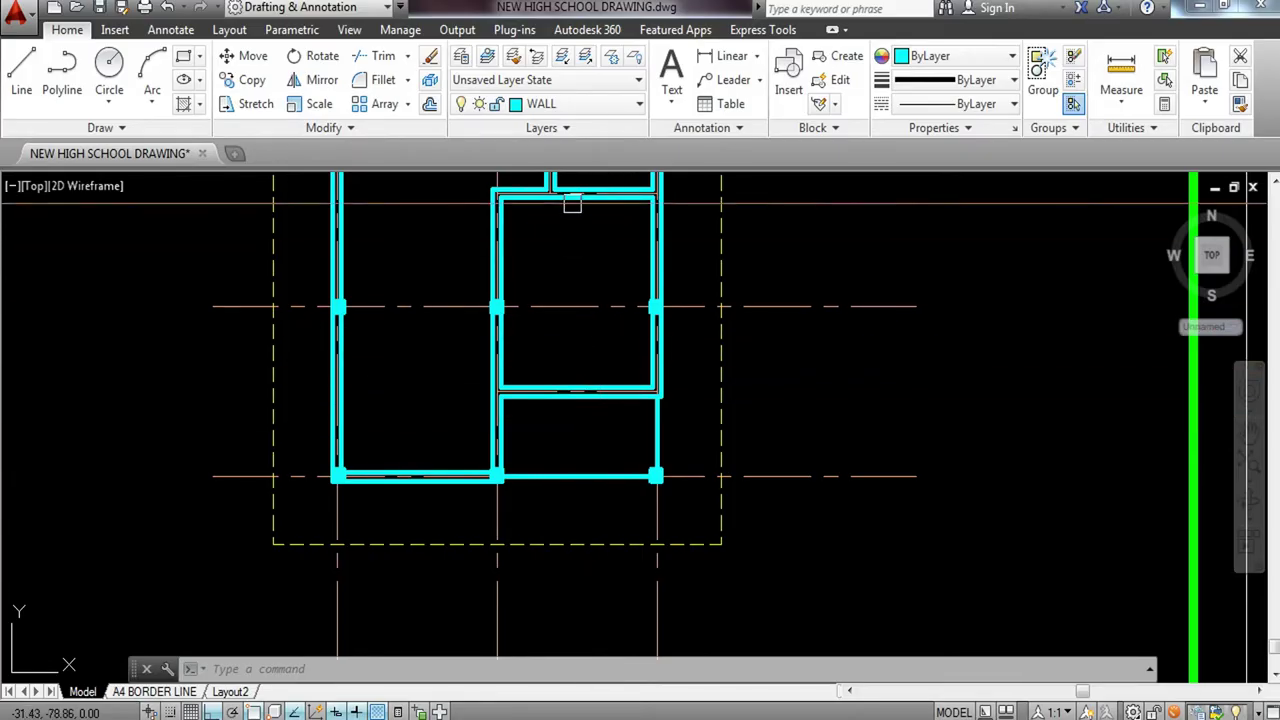
pyautogui.click(607, 110)
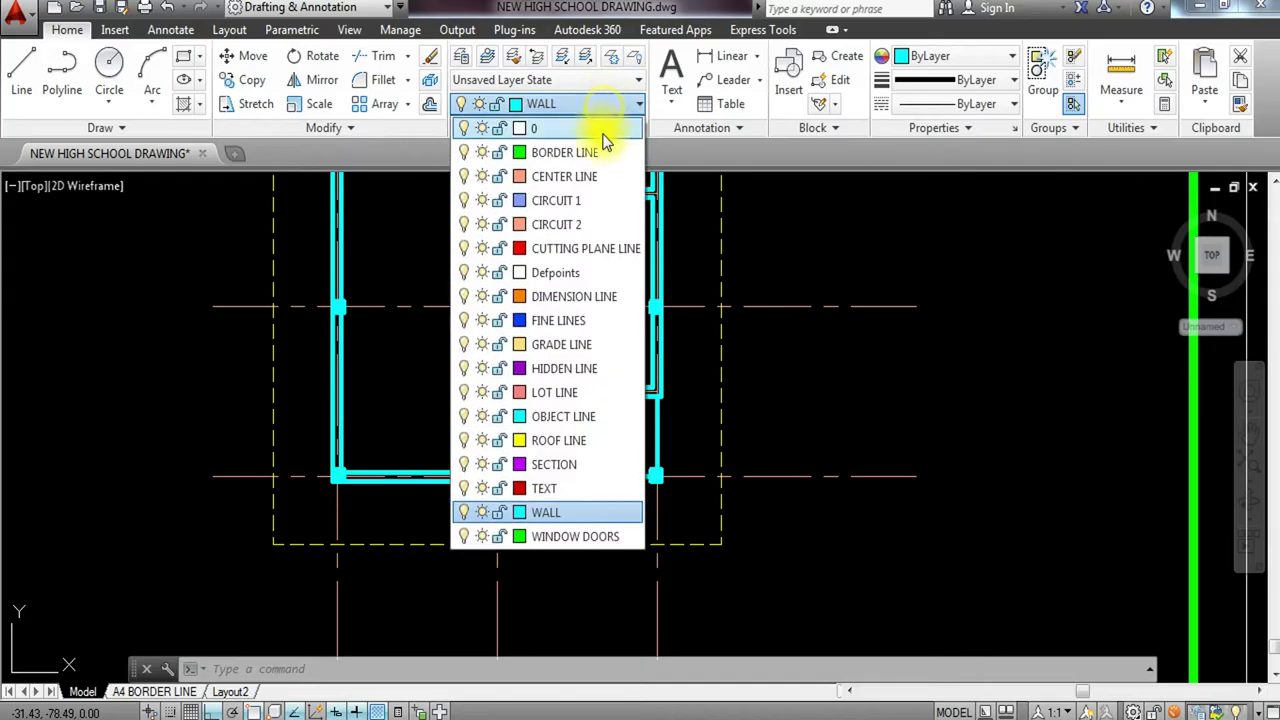
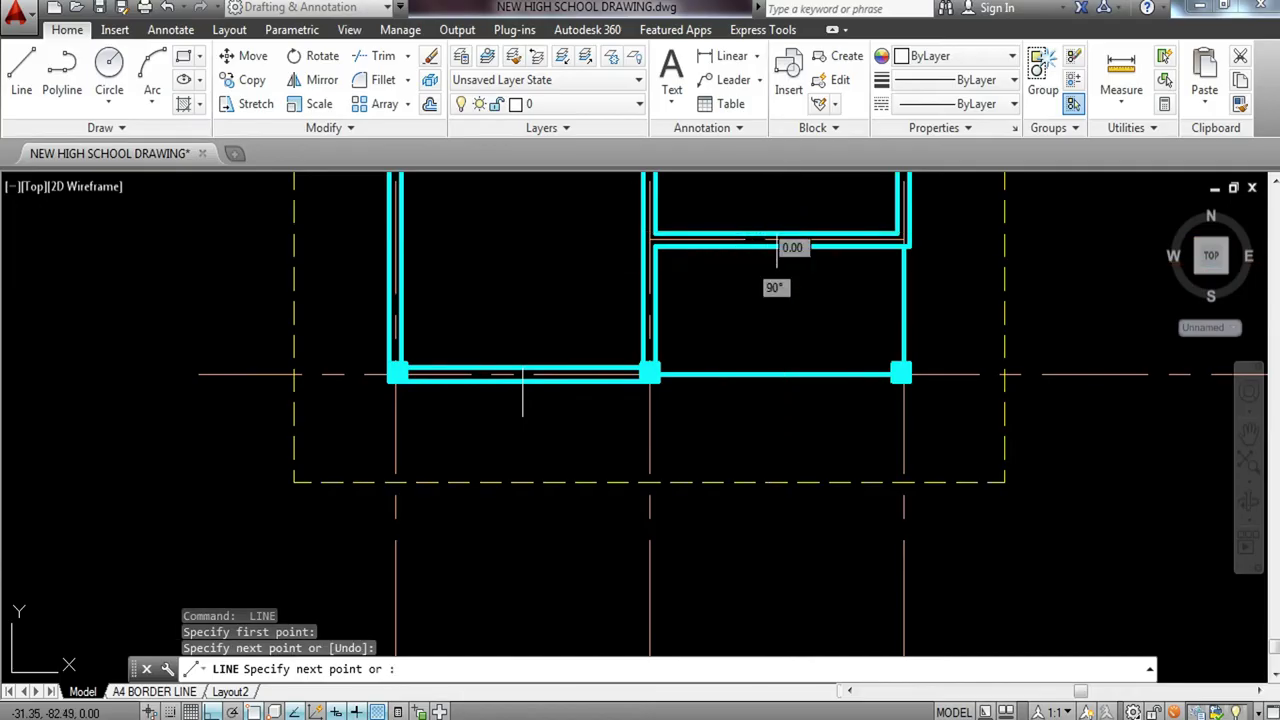
pyautogui.press('Escape')
# Draw a short vertical line from the midpoint of the upper-right room's inner top wall line up past the outer face.
pyautogui.moveTo(785, 267); pyautogui.dragTo(826, 400, button='middle')
pyautogui.moveTo(551, 327)
pyautogui.mouseDown(button='middle')
pyautogui.moveTo(551, 343)
pyautogui.moveTo(346, 456)
pyautogui.mouseUp(button='middle')
pyautogui.moveTo(664, 322); pyautogui.dragTo(672, 425, button='middle')
pyautogui.scroll(1, 731, 333)
pyautogui.scroll(-2, 640, 287)
pyautogui.moveTo(629, 215); pyautogui.dragTo(637, 294, button='middle')
pyautogui.scroll(4, 636, 294)
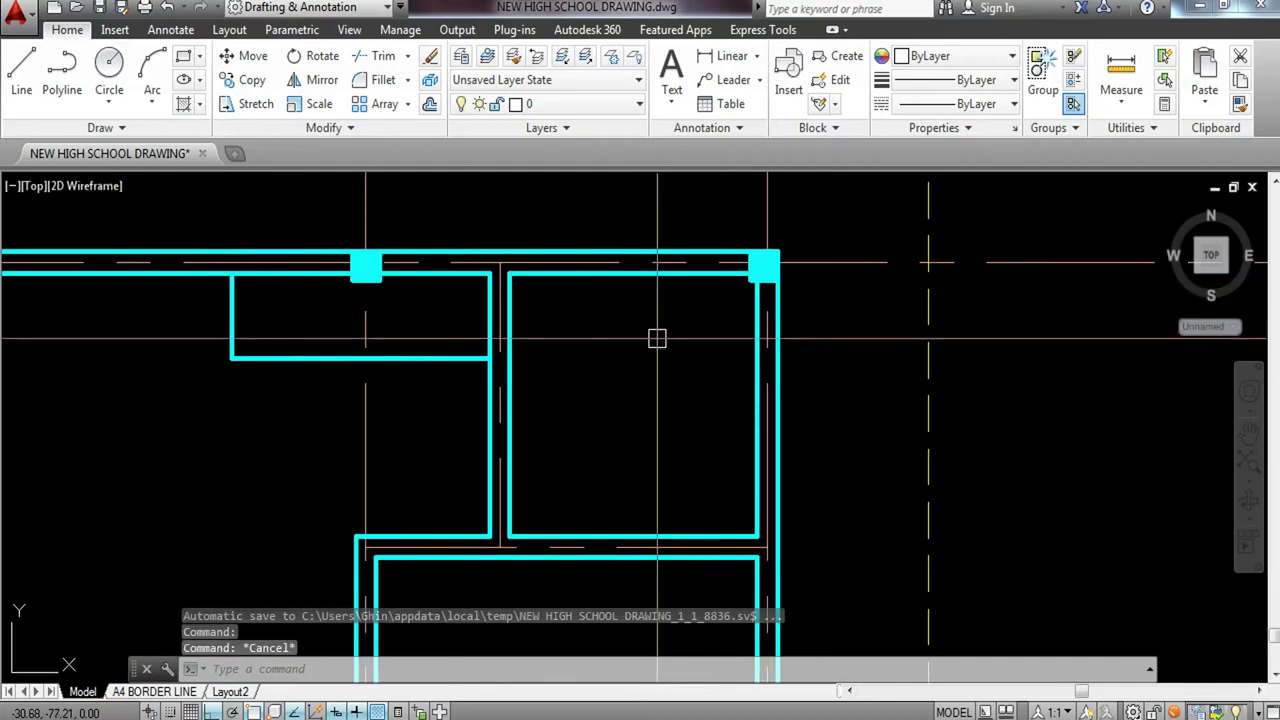
pyautogui.press('Return')
pyautogui.click(619, 272)
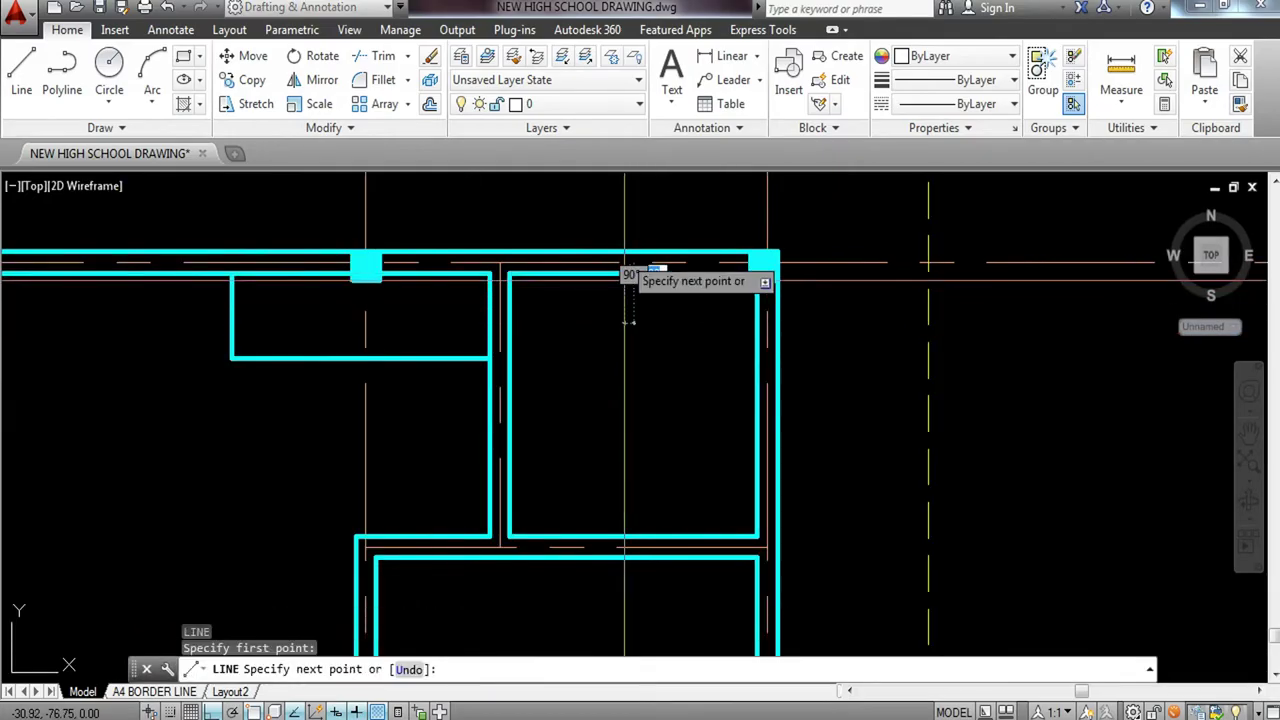
pyautogui.press('Escape')
pyautogui.scroll(-3, 617, 220)
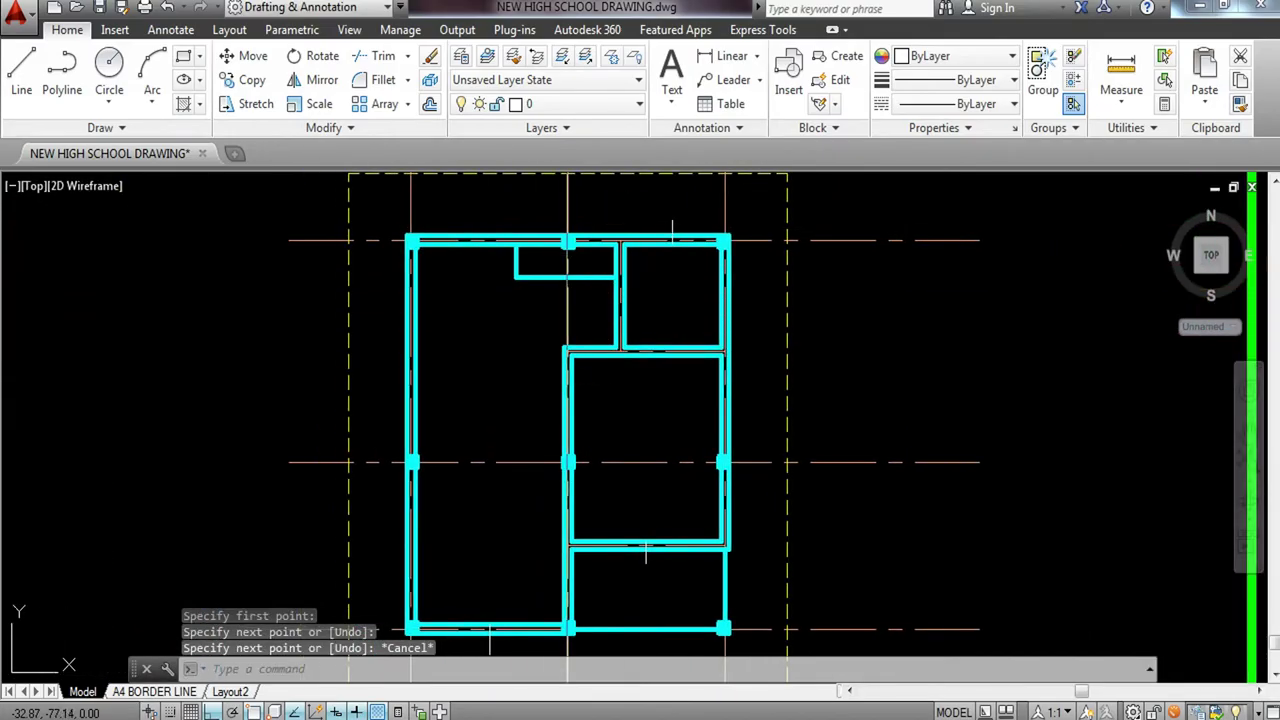
pyautogui.scroll(4, 636, 268)
pyautogui.moveTo(636, 268)
pyautogui.mouseDown(button='middle')
pyautogui.moveTo(624, 389)
pyautogui.moveTo(597, 384)
pyautogui.mouseUp(button='middle')
pyautogui.keyDown('shift'); pyautogui.rightClick(603, 372); pyautogui.keyUp('shift')
pyautogui.click(680, 295)
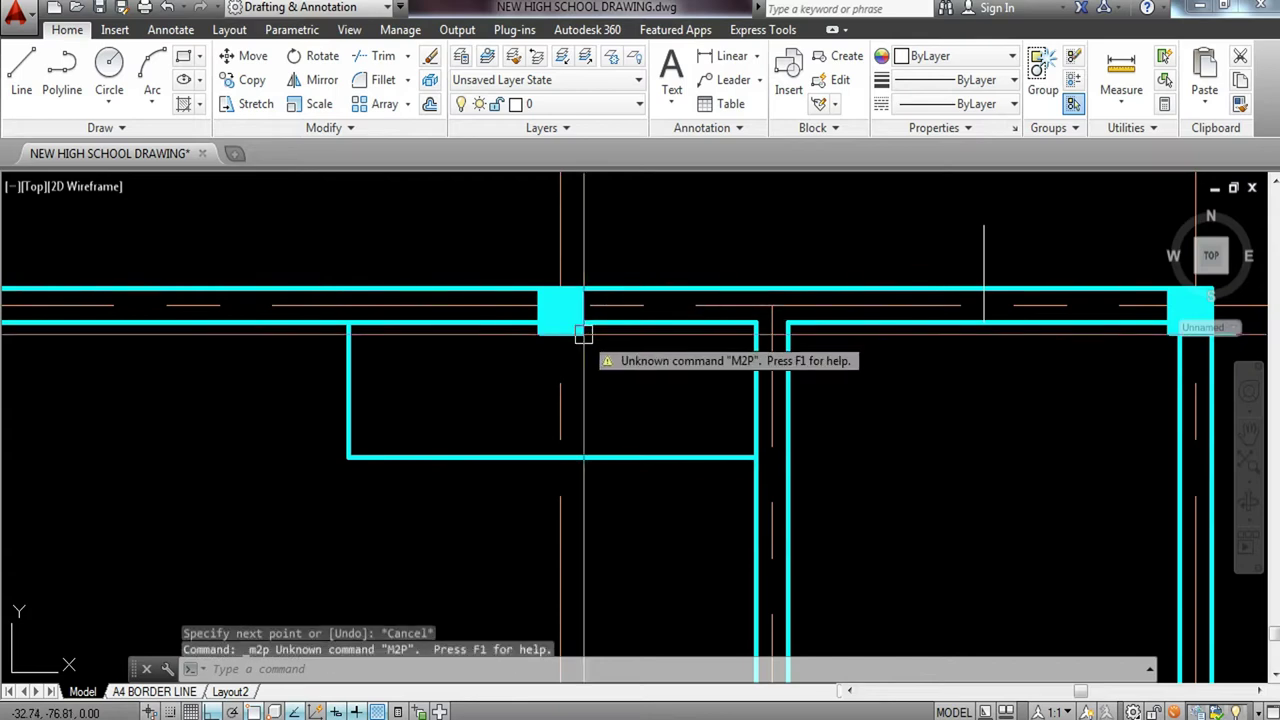
pyautogui.press('Escape')
# Draw a line about 0.43 long upward through the top wall, starting midway between the middle column and the partition corner.
pyautogui.write('l')
pyautogui.press('Return')
pyautogui.keyDown('shift'); pyautogui.rightClick(634, 394); pyautogui.keyUp('shift')
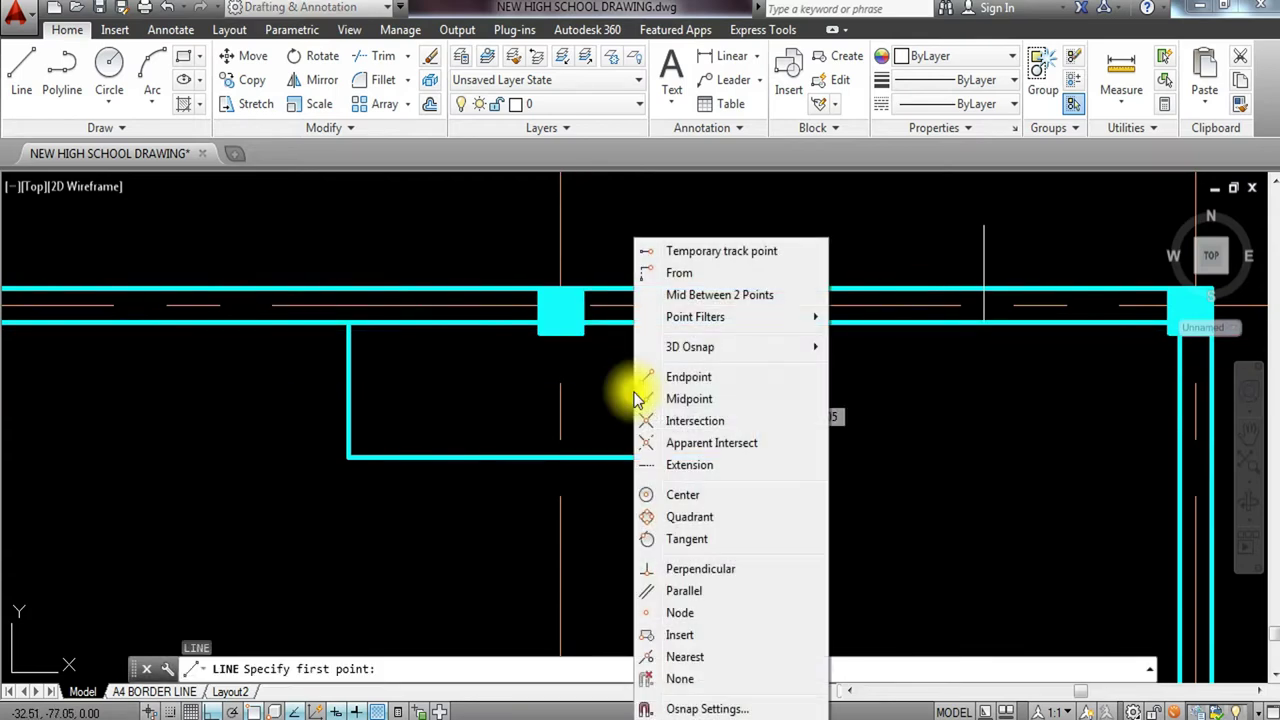
pyautogui.click(700, 296)
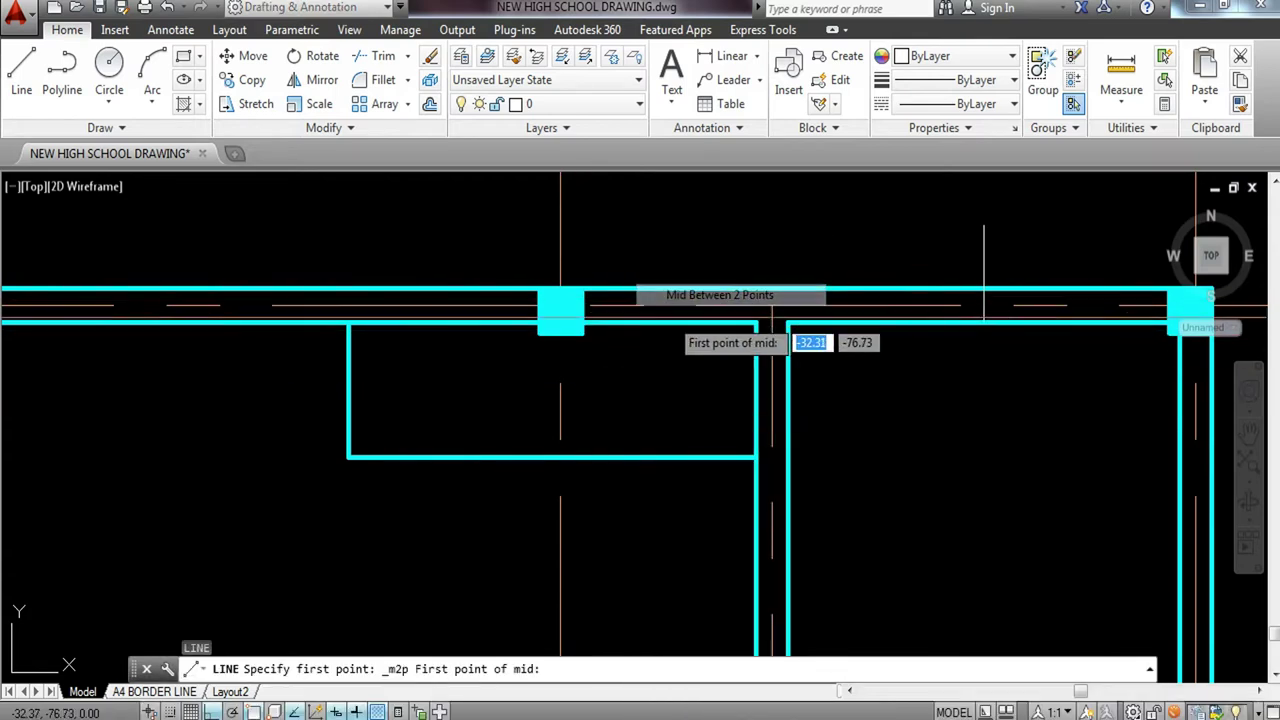
pyautogui.click(584, 322)
pyautogui.click(757, 322)
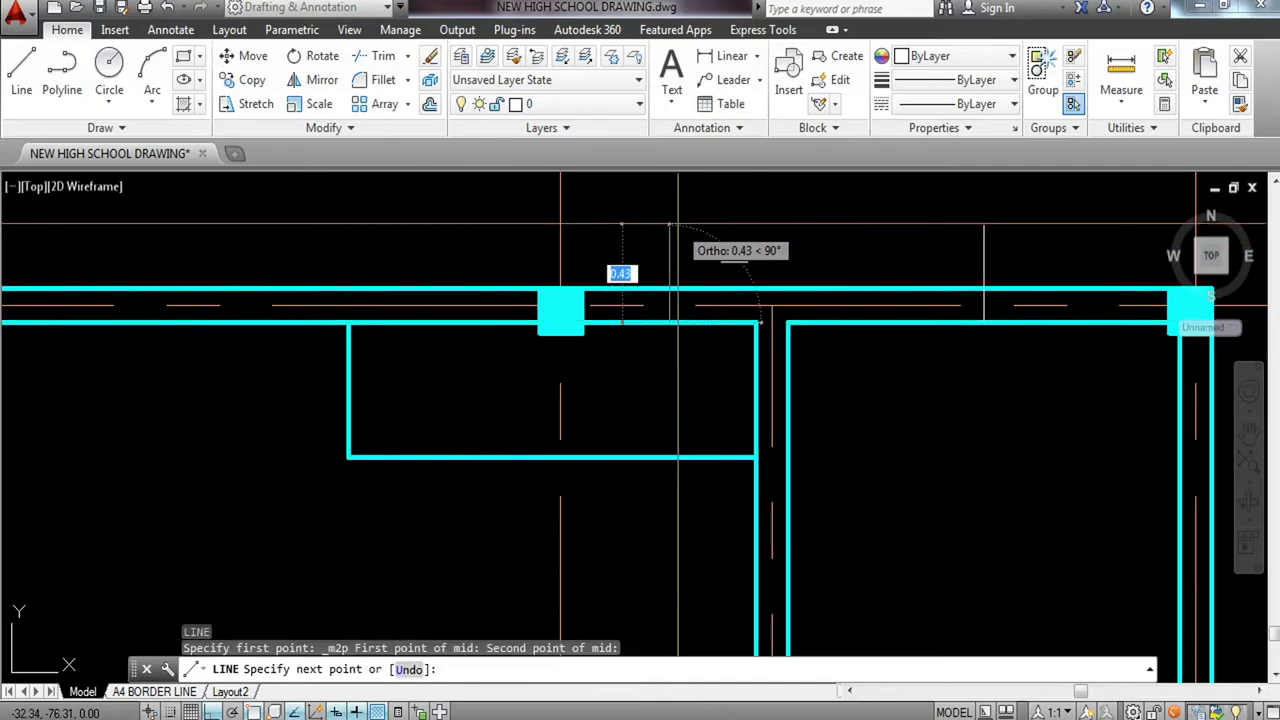
pyautogui.click(680, 228)
pyautogui.press('Escape')
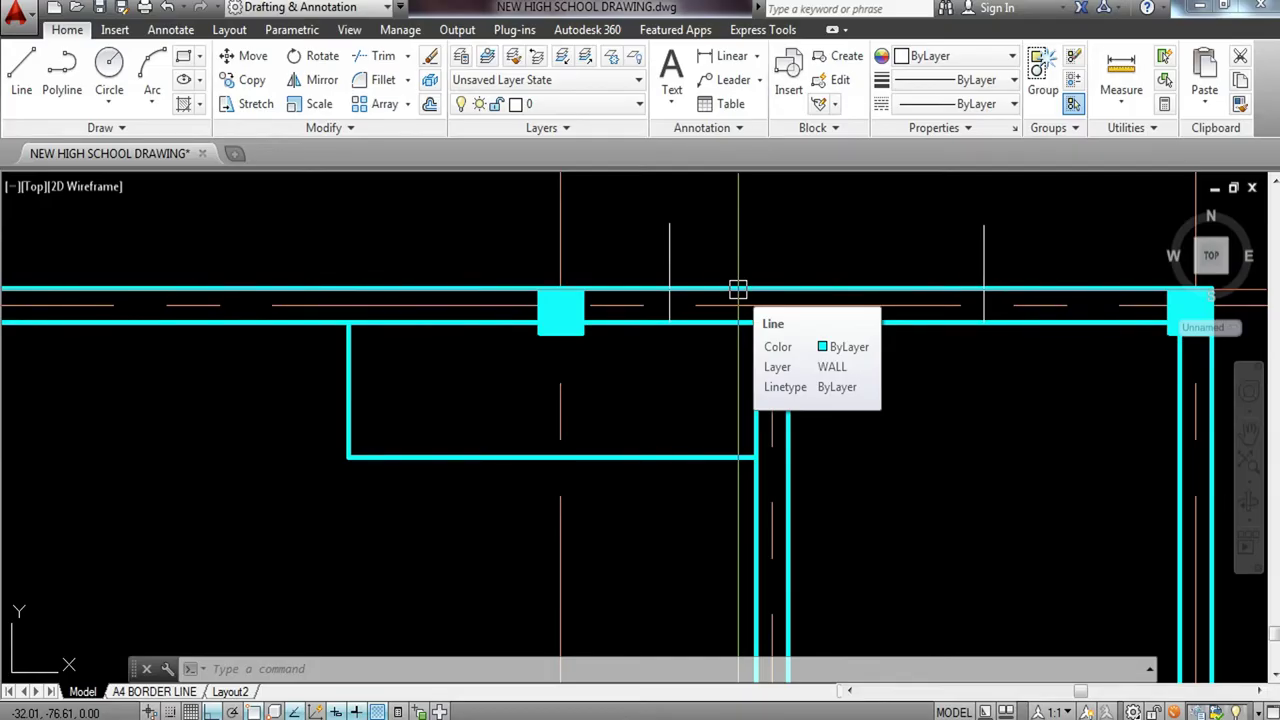
# Draw a short horizontal line leftward through the left outer wall, starting midway between its upper and middle columns.
pyautogui.moveTo(737, 290)
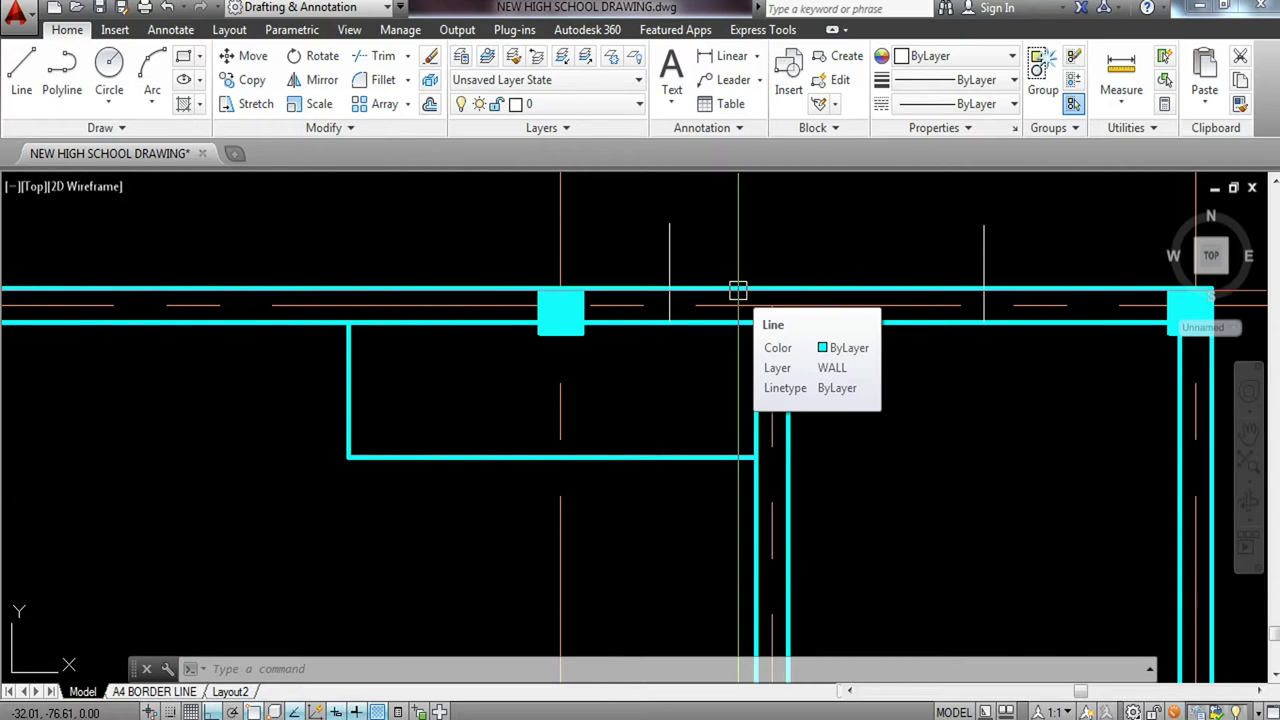
pyautogui.scroll(-2, 808, 350)
pyautogui.moveTo(639, 469); pyautogui.dragTo(666, 383, button='middle')
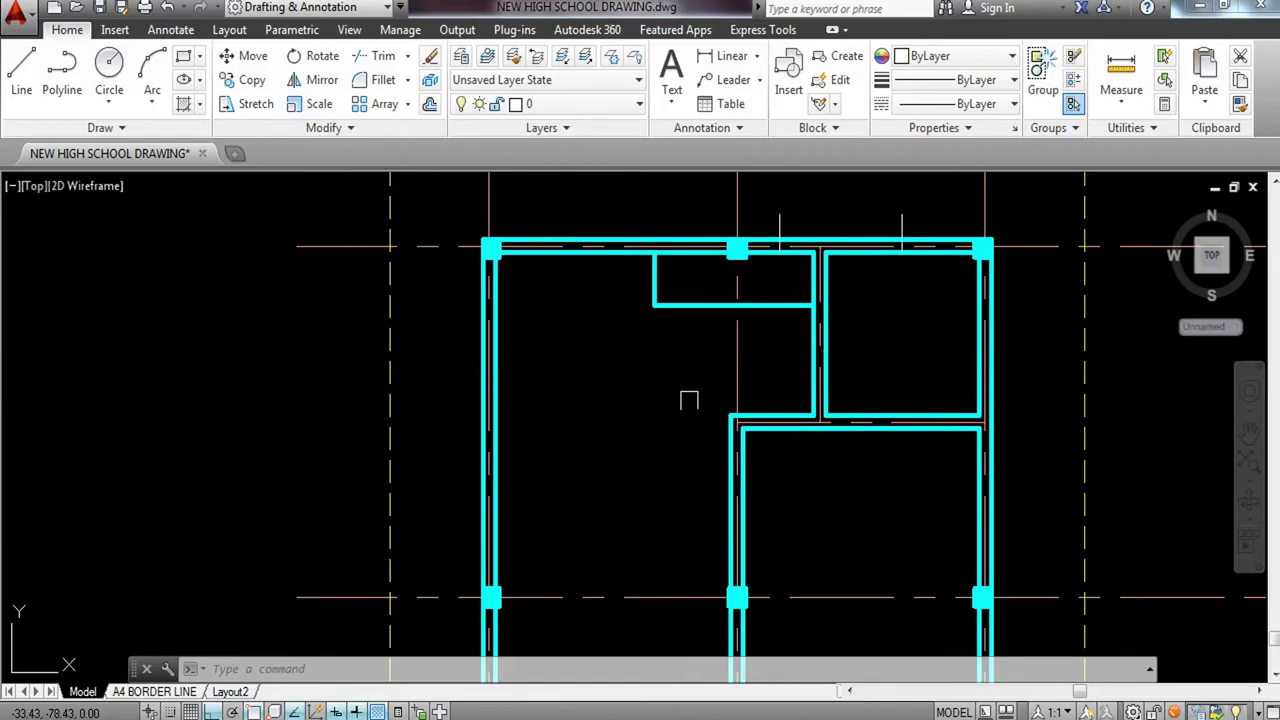
pyautogui.moveTo(563, 460); pyautogui.dragTo(611, 383, button='middle')
pyautogui.write('l')
pyautogui.press('Return')
pyautogui.keyDown('shift'); pyautogui.rightClick(618, 377); pyautogui.keyUp('shift')
pyautogui.click(674, 291)
pyautogui.scroll(3, 537, 215)
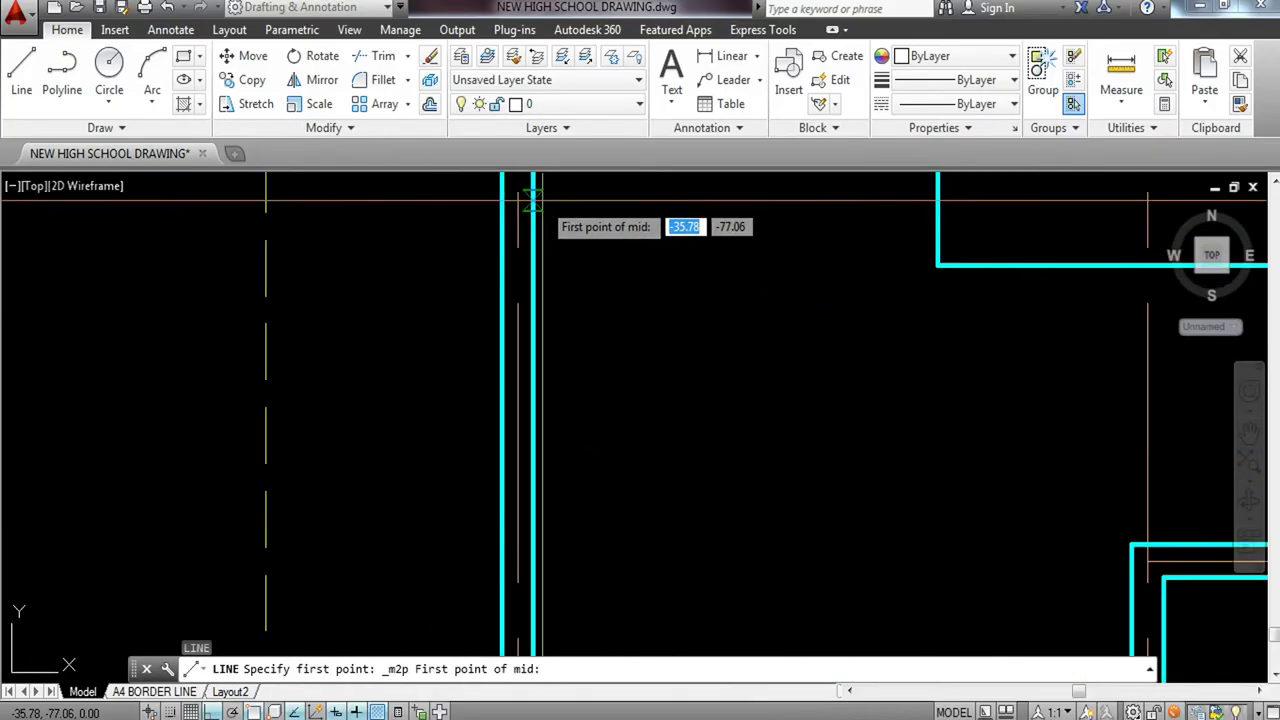
pyautogui.moveTo(533, 200); pyautogui.dragTo(533, 344, button='middle')
pyautogui.click(532, 287)
pyautogui.scroll(-3, 533, 288)
pyautogui.scroll(2, 528, 472)
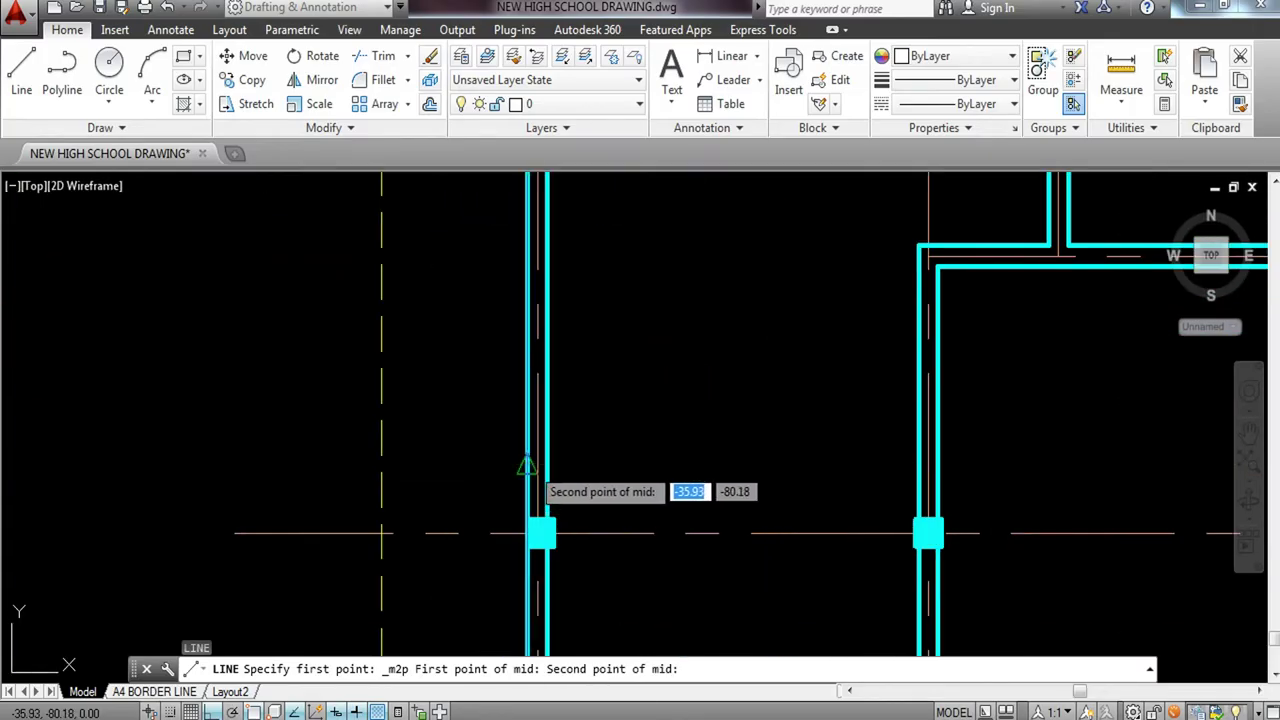
pyautogui.click(541, 517)
pyautogui.scroll(-1, 475, 367)
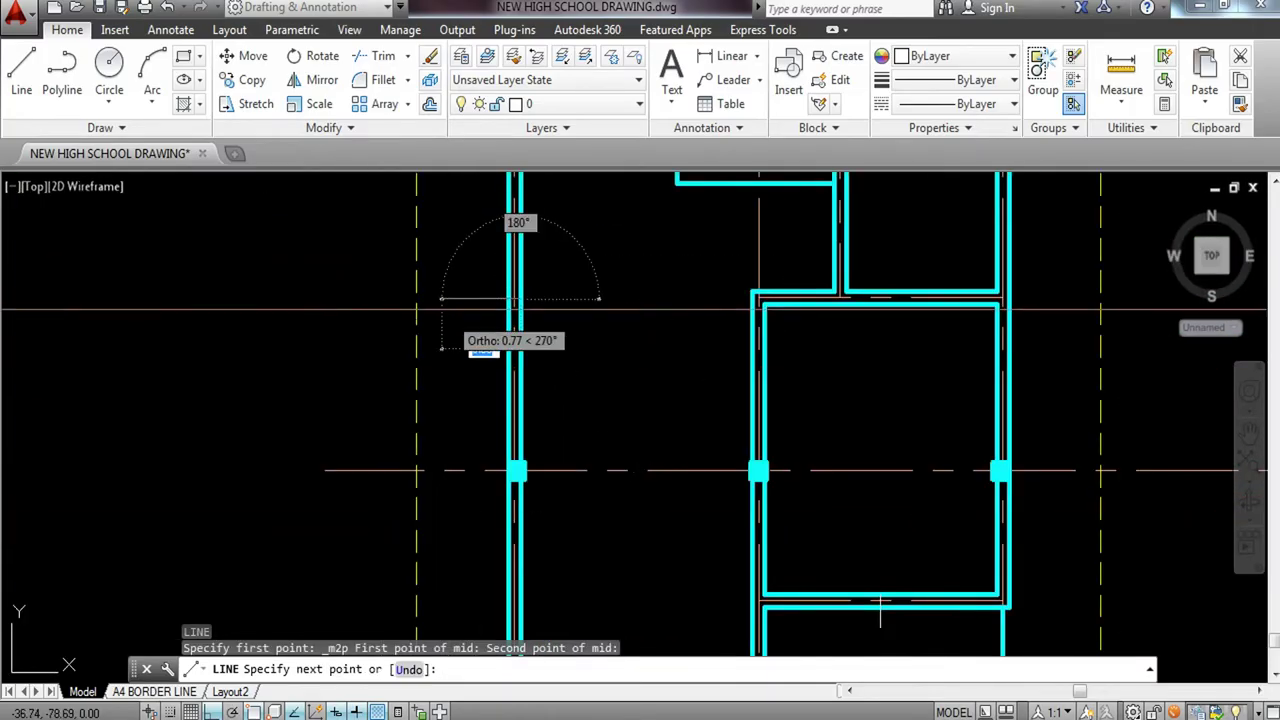
pyautogui.click(517, 298)
pyautogui.press('Escape')
# Draw a horizontal line about 0.40 long leftward through the left outer wall, starting midway between its middle and lower columns.
pyautogui.moveTo(588, 416); pyautogui.dragTo(586, 329, button='middle')
pyautogui.write('l')
pyautogui.press('Return')
pyautogui.keyDown('shift'); pyautogui.rightClick(596, 332); pyautogui.keyUp('shift')
pyautogui.click(665, 295)
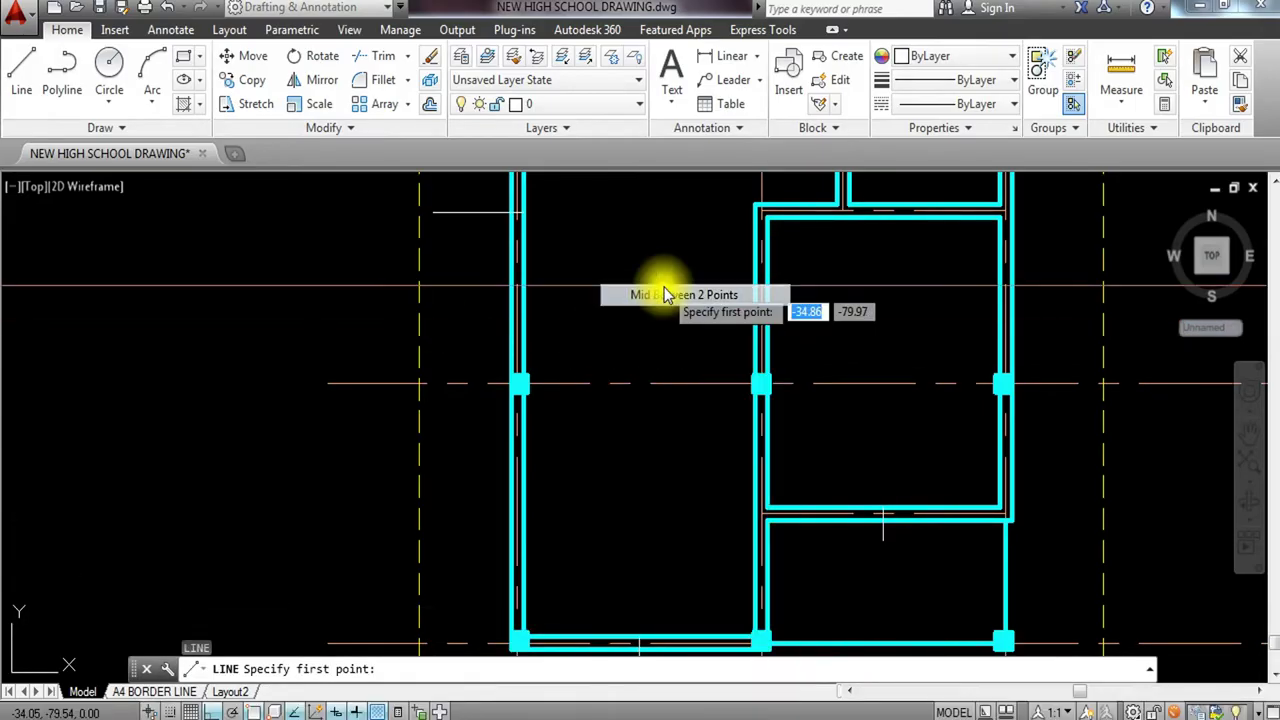
pyautogui.scroll(2, 525, 430)
pyautogui.click(518, 331)
pyautogui.scroll(-3, 520, 334)
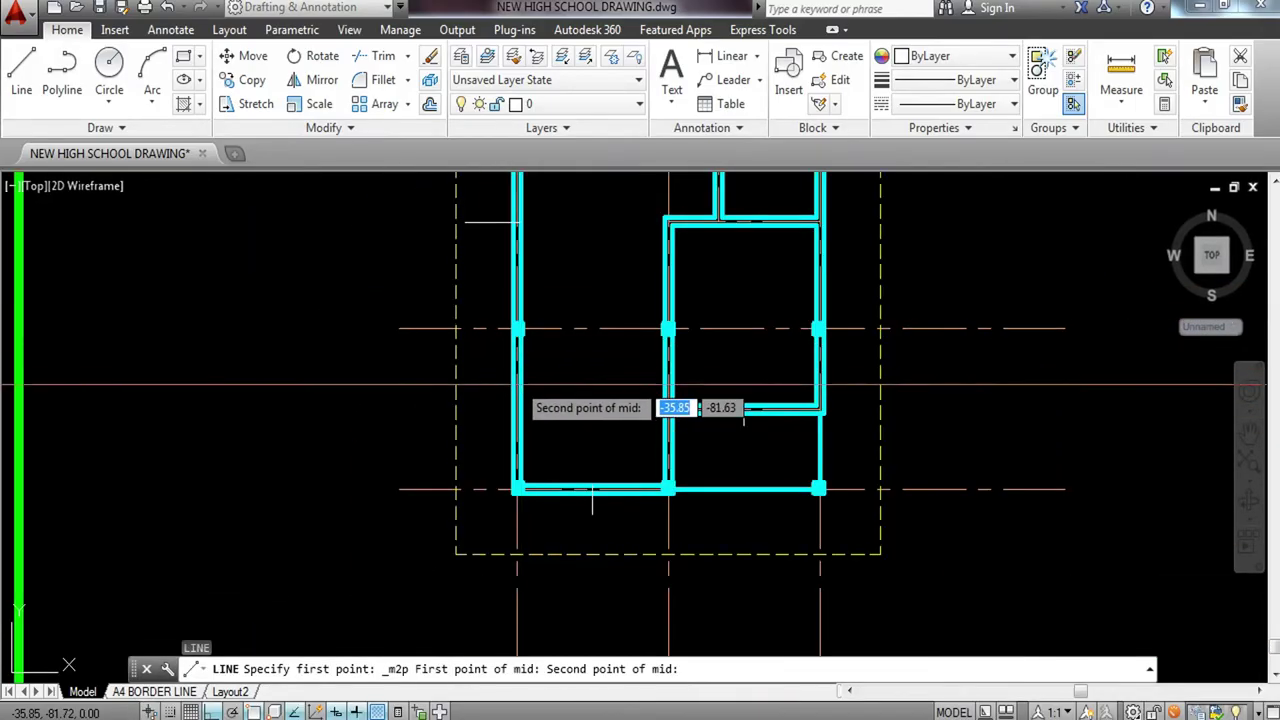
pyautogui.scroll(4, 525, 462)
pyautogui.click(505, 530)
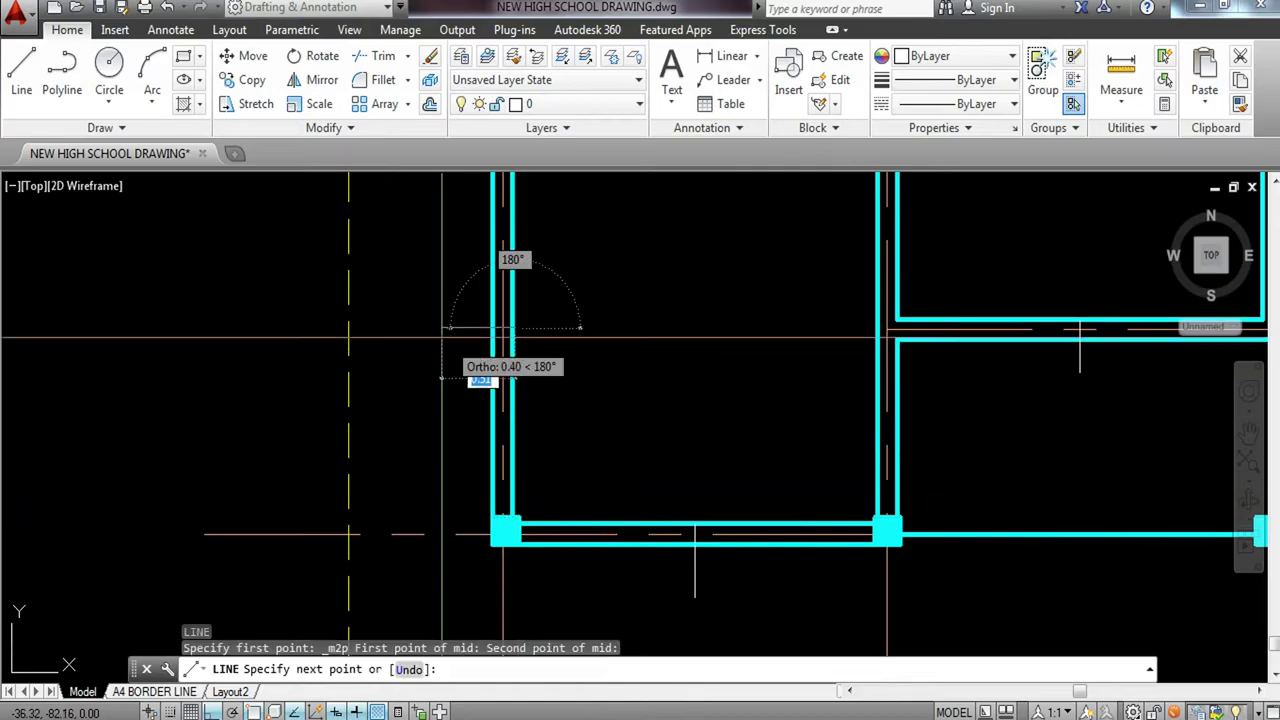
pyautogui.press('Escape')
pyautogui.scroll(-4, 440, 335)
pyautogui.press('Escape')
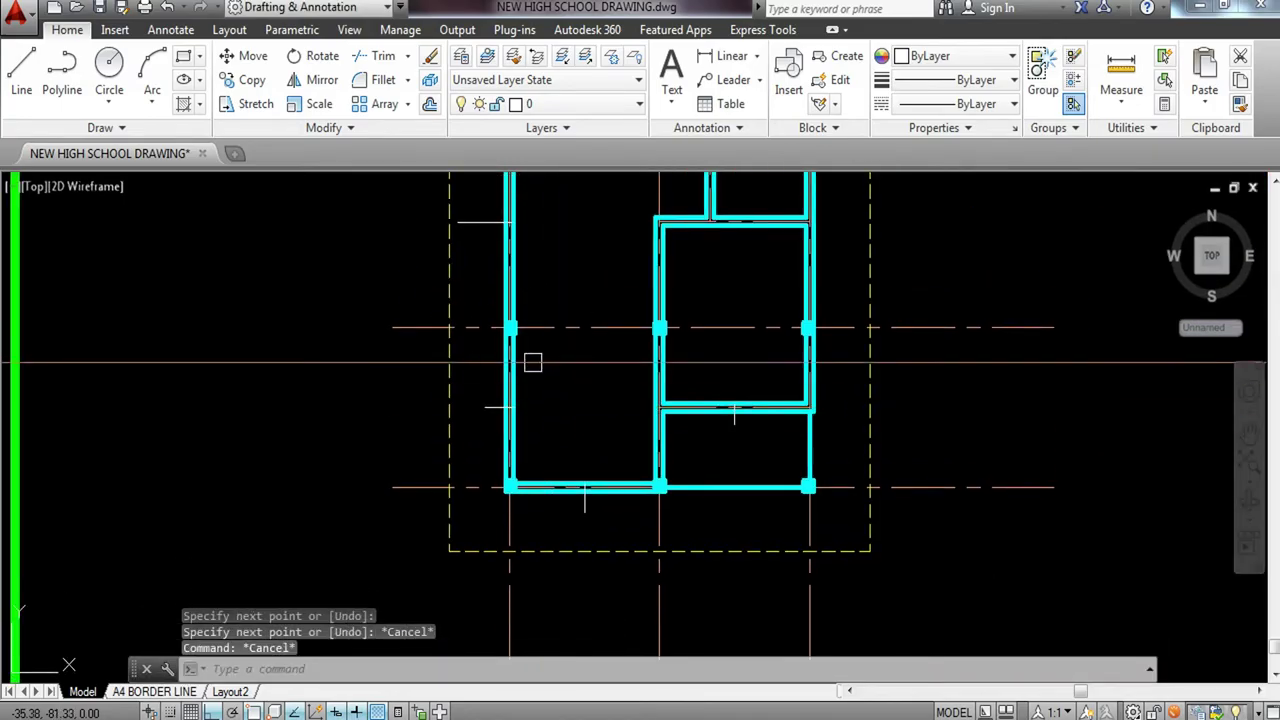
# Offset the midpoint line on the middle-right room's lower wall by 0.6 to both sides.
pyautogui.moveTo(549, 340); pyautogui.dragTo(550, 344, button='middle')
pyautogui.moveTo(714, 430); pyautogui.dragTo(705, 509, button='middle')
pyautogui.write('o')
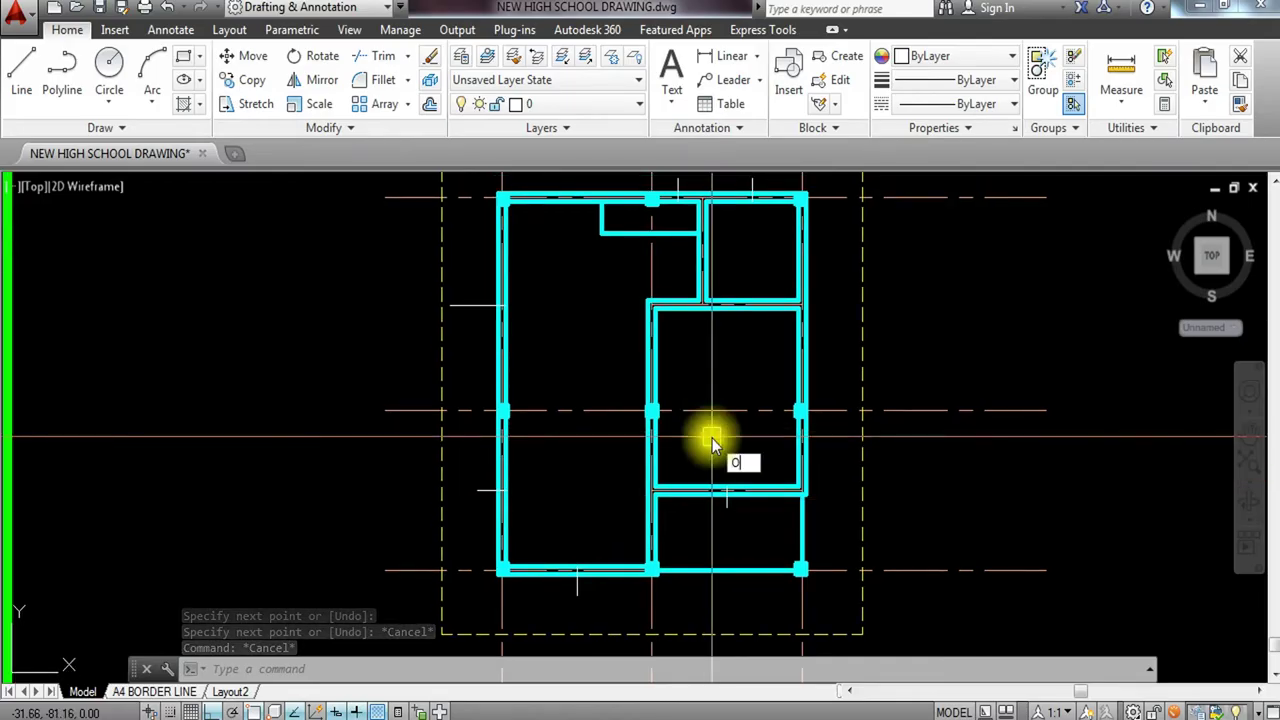
pyautogui.press('Return')
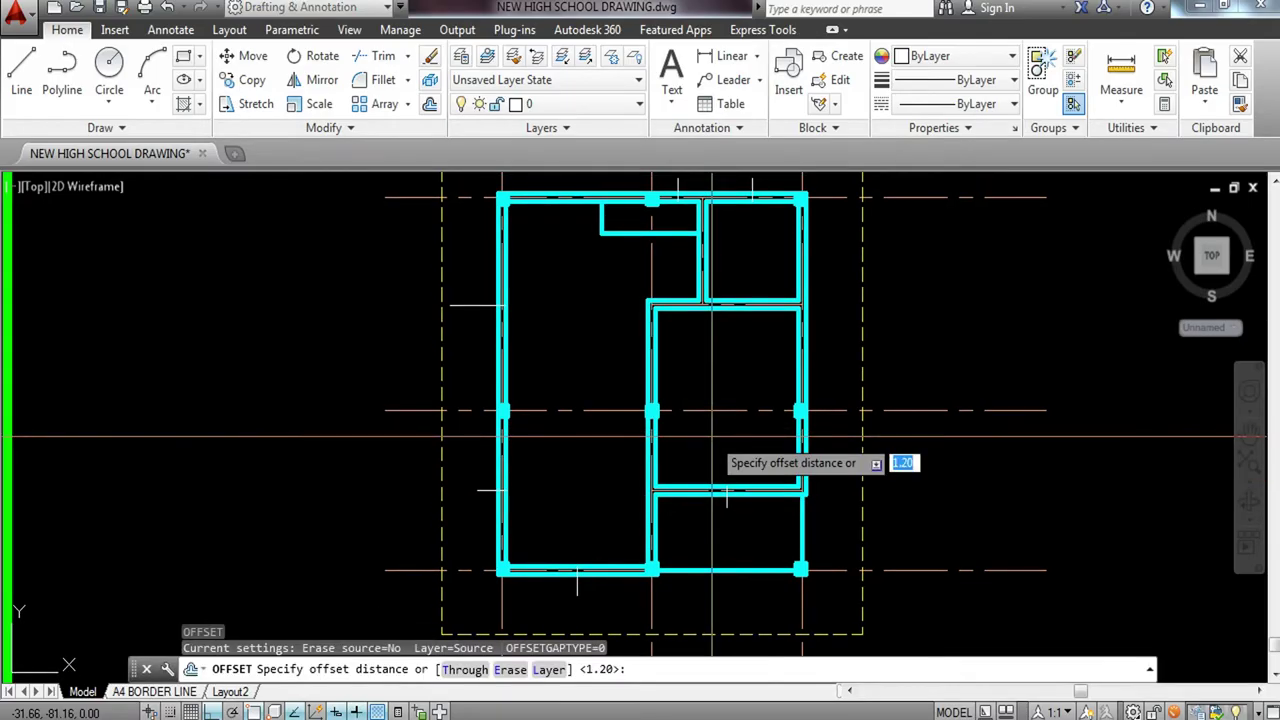
pyautogui.write('.6')
pyautogui.press('Return')
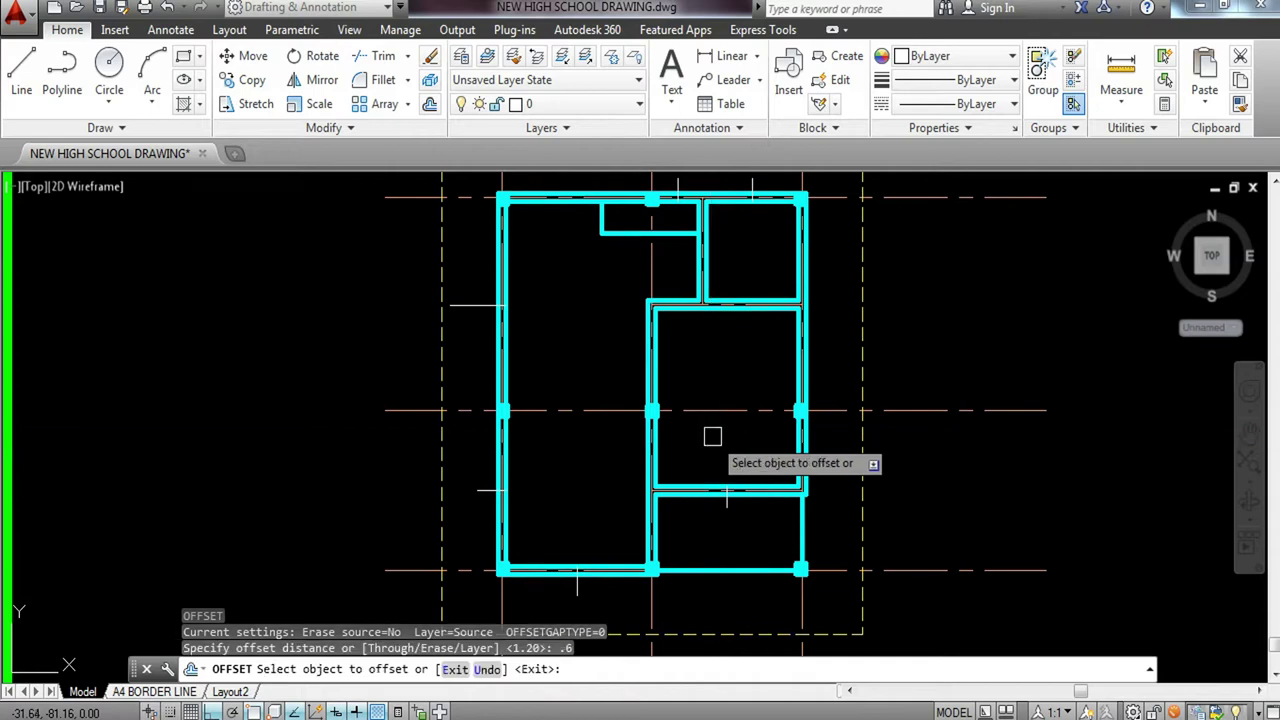
pyautogui.scroll(3, 750, 527)
pyautogui.click(657, 466)
pyautogui.click(614, 460)
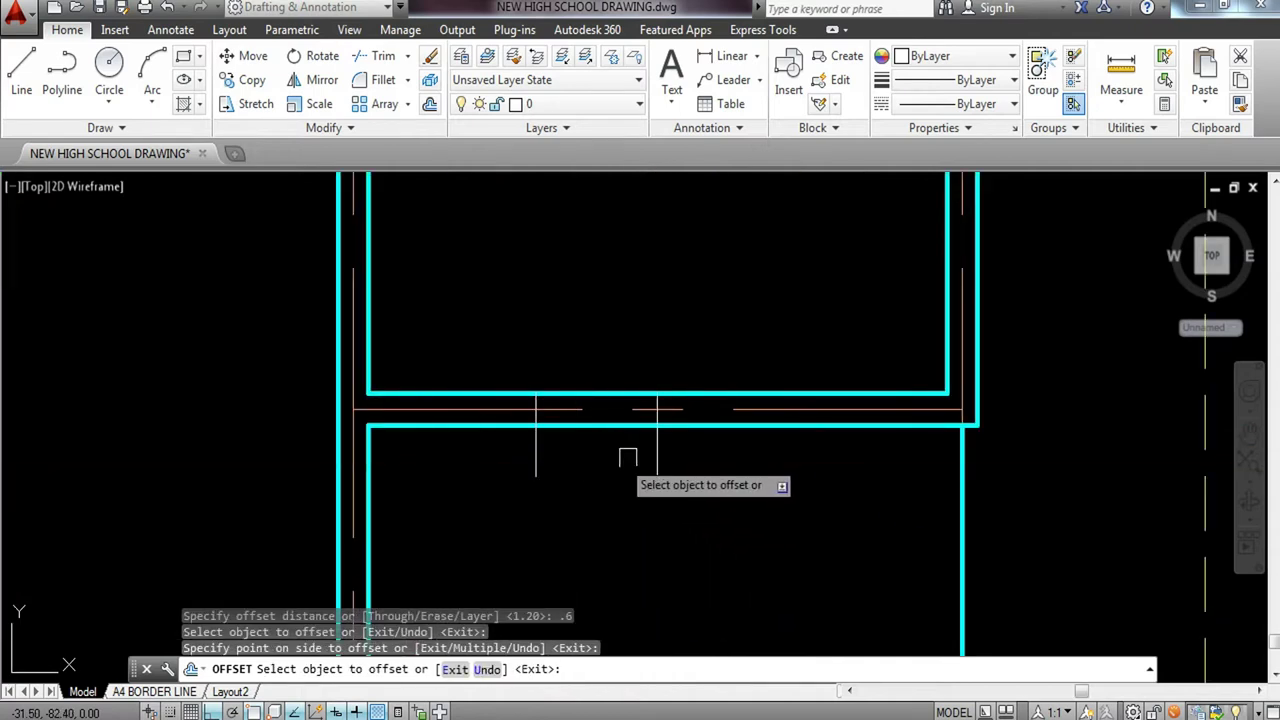
pyautogui.click(654, 452)
pyautogui.click(760, 449)
# Offset the midpoint line on the left room's lower wall by the same distance to both sides.
pyautogui.scroll(-3, 760, 443)
pyautogui.scroll(2, 605, 547)
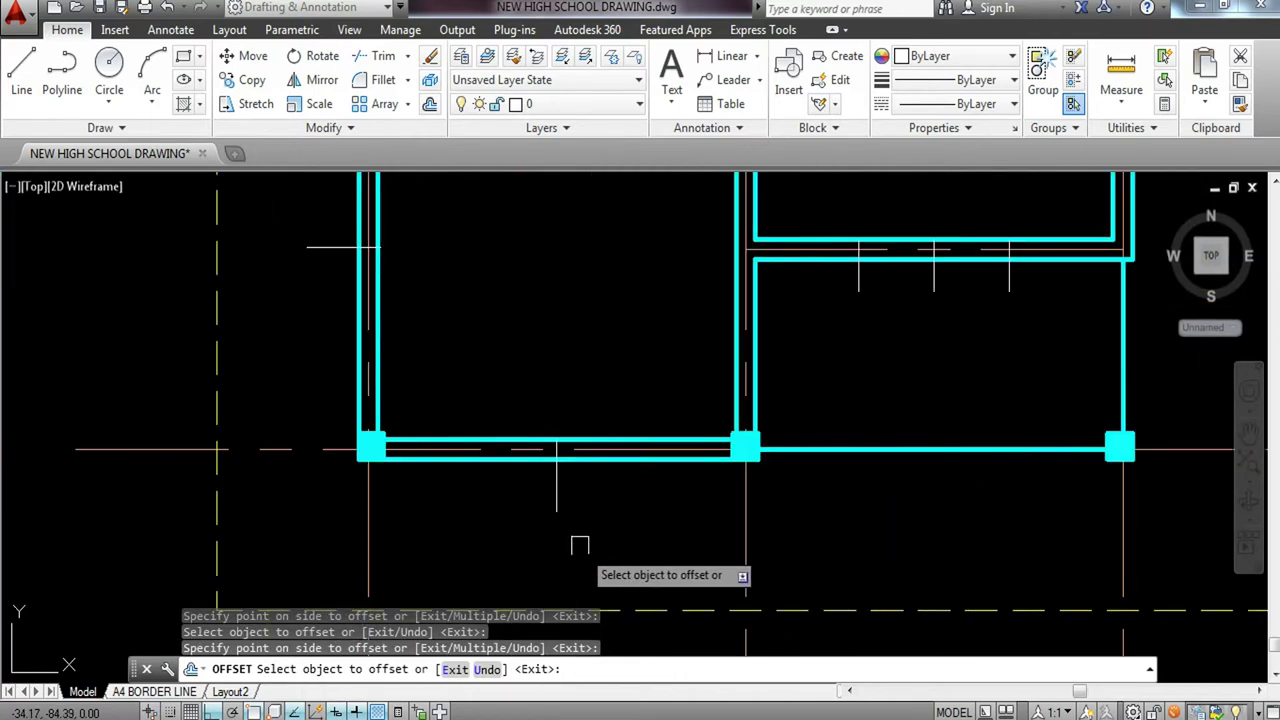
pyautogui.click(554, 487)
pyautogui.click(641, 489)
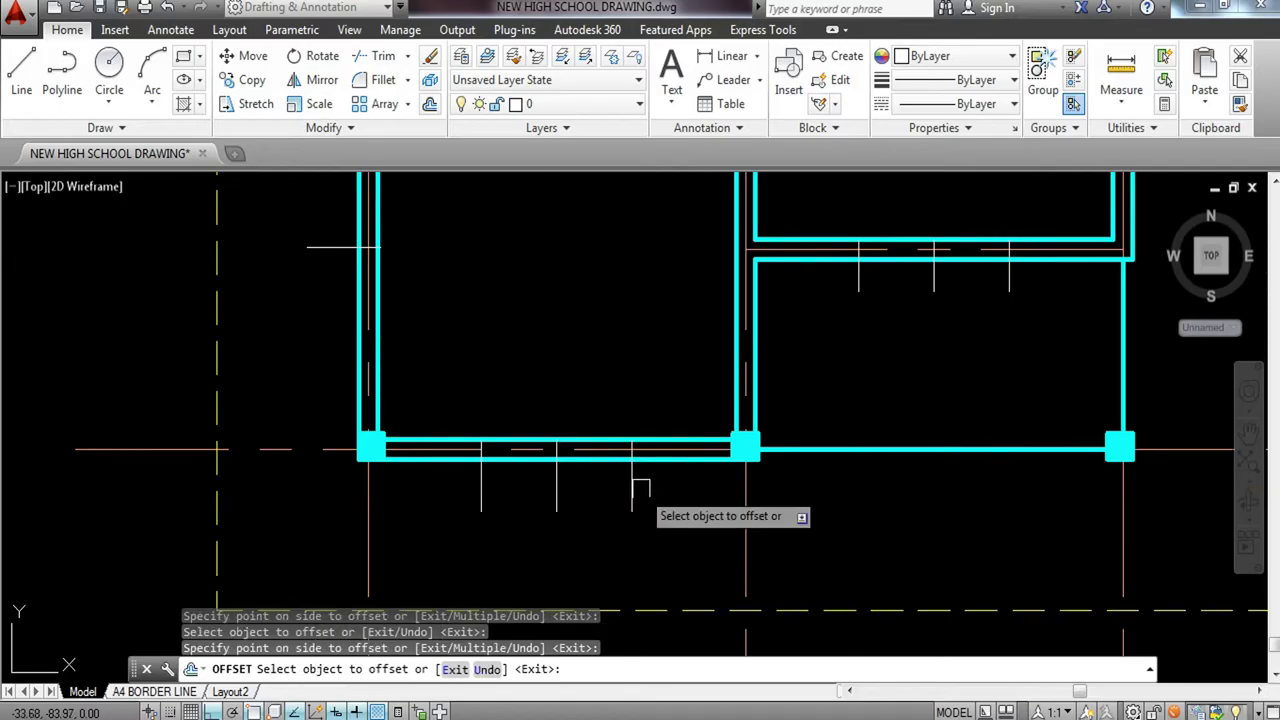
# Offset the lower horizontal marker line on the left outer wall to both sides, below and above it.
pyautogui.click(321, 251)
pyautogui.click(320, 329)
pyautogui.moveTo(436, 243); pyautogui.dragTo(462, 425, button='middle')
pyautogui.click(369, 428)
pyautogui.click(369, 343)
# Offset the upper horizontal marker line on the left outer wall to both sides.
pyautogui.moveTo(409, 277); pyautogui.dragTo(440, 550, button='middle')
pyautogui.click(346, 246)
pyautogui.click(349, 240)
pyautogui.click(360, 300)
pyautogui.moveTo(380, 274); pyautogui.dragTo(381, 374, button='middle')
pyautogui.click(366, 335)
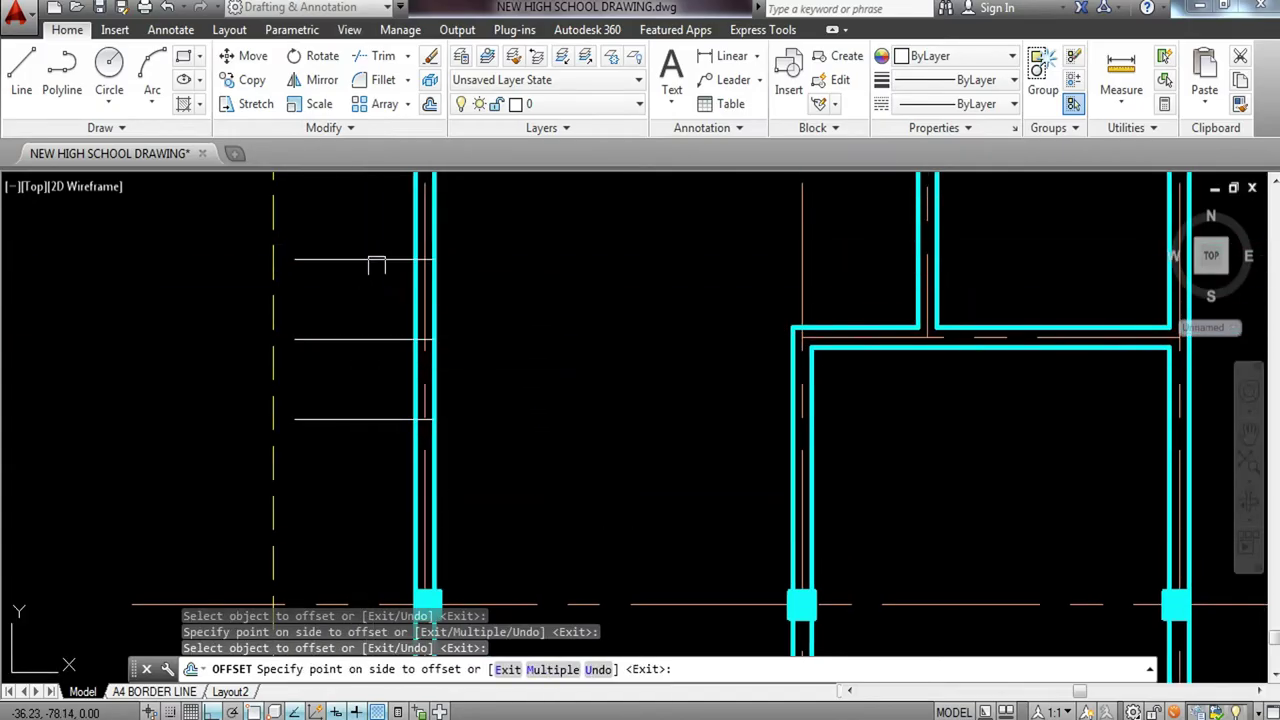
pyautogui.click(376, 265)
pyautogui.scroll(-2, 377, 265)
pyautogui.moveTo(436, 260); pyautogui.dragTo(408, 342, button='middle')
pyautogui.press('Escape')
pyautogui.press('Escape')
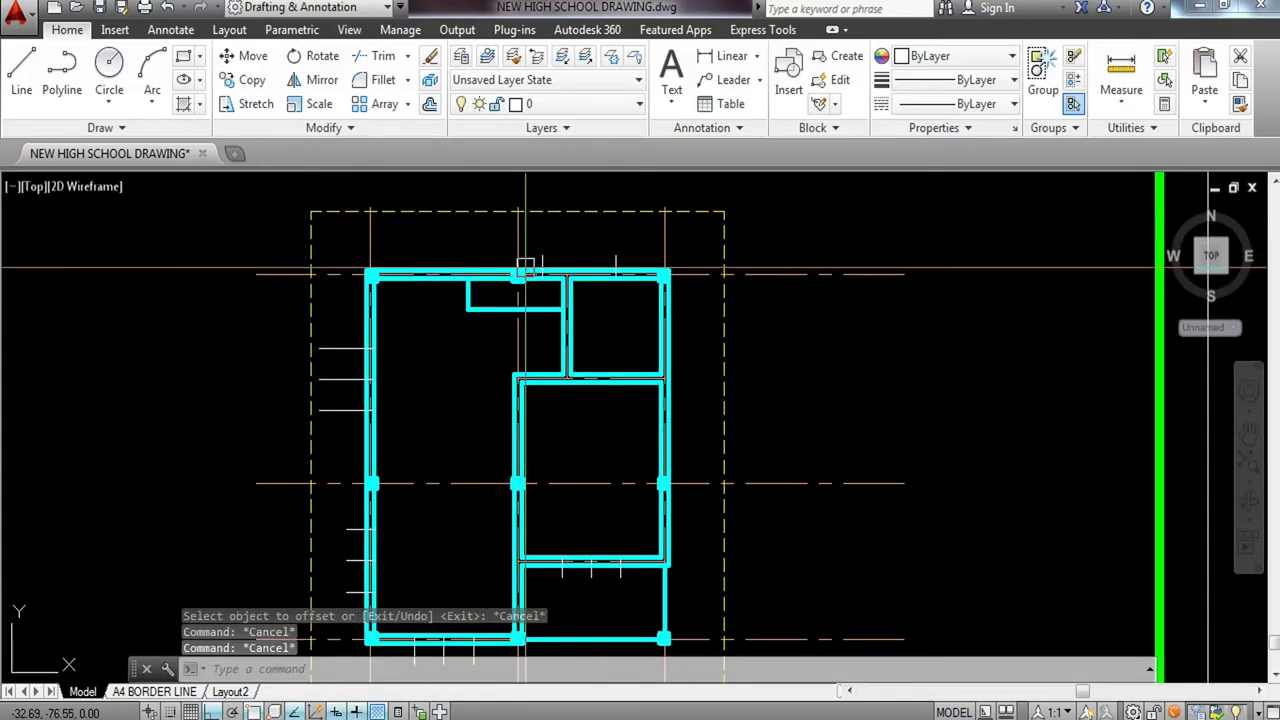
# Offset the marker line above the upper-right room's top wall by 0.6 to both sides.
pyautogui.write('o')
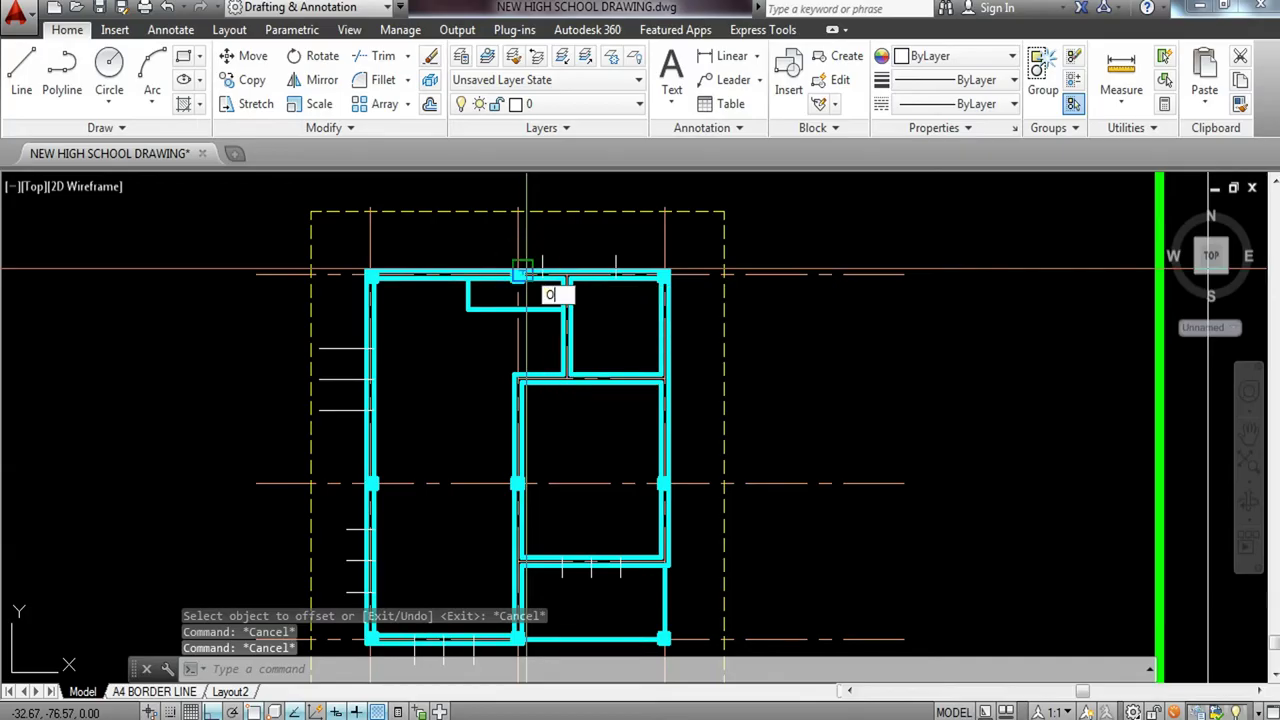
pyautogui.press('Return')
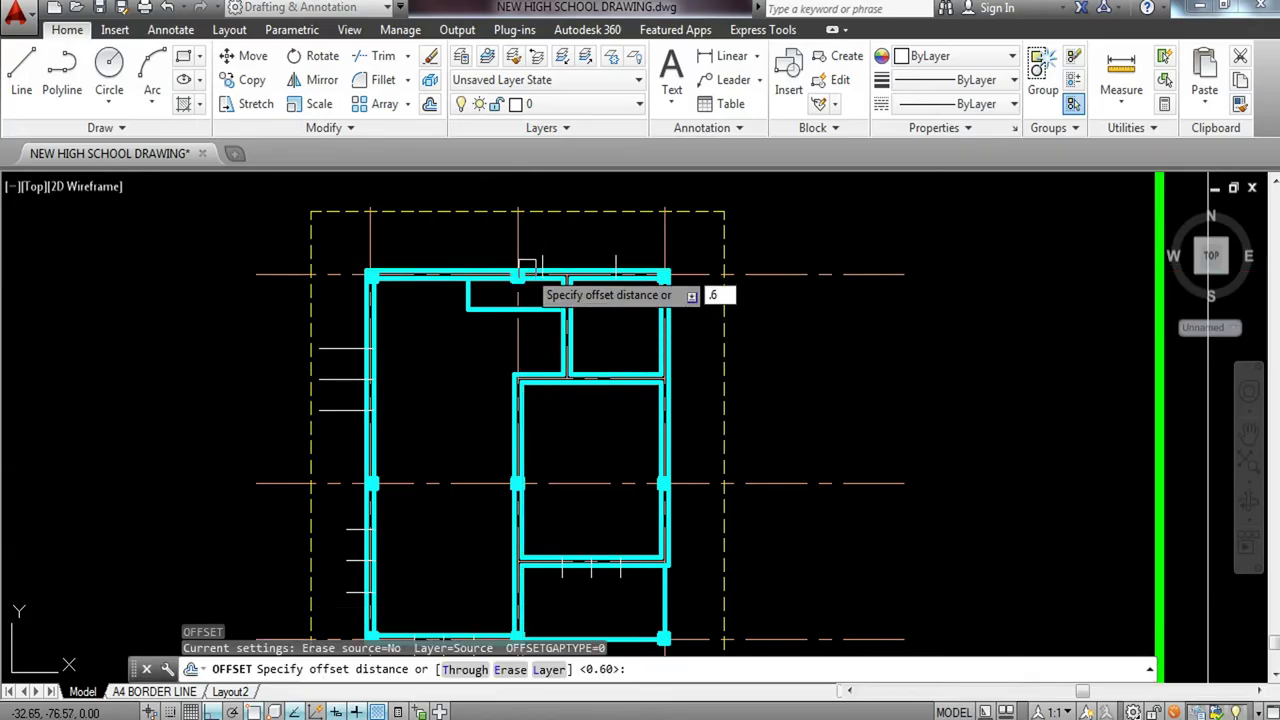
pyautogui.write('.6')
pyautogui.press('Return')
pyautogui.scroll(4, 700, 250)
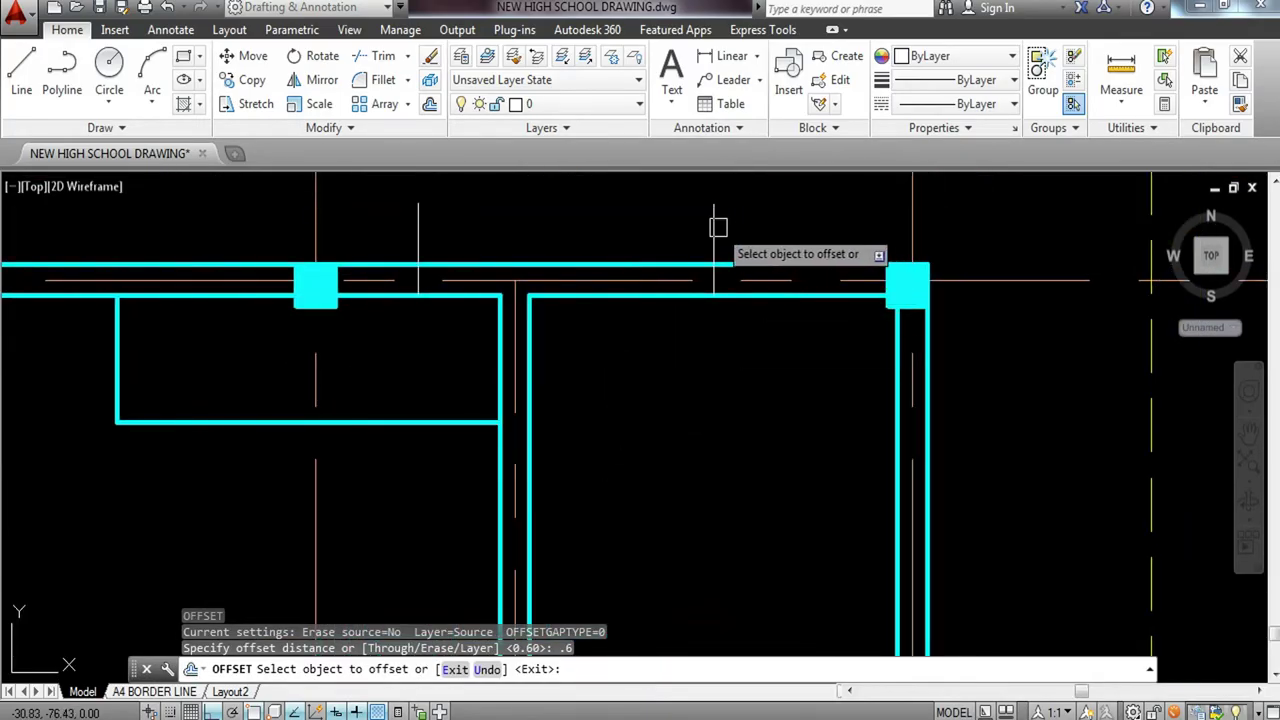
pyautogui.press('Escape')
pyautogui.press('Return')
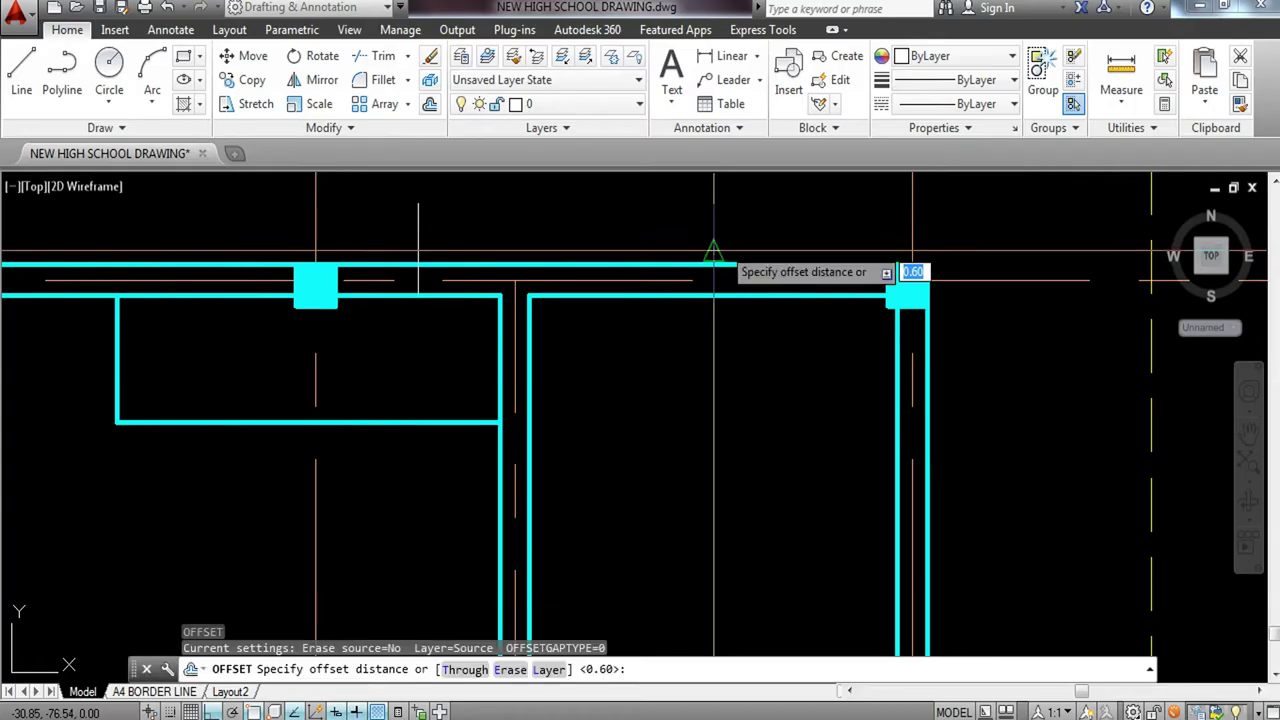
pyautogui.press('Return')
pyautogui.click(706, 229)
pyautogui.click(702, 230)
pyautogui.click(710, 226)
pyautogui.click(814, 216)
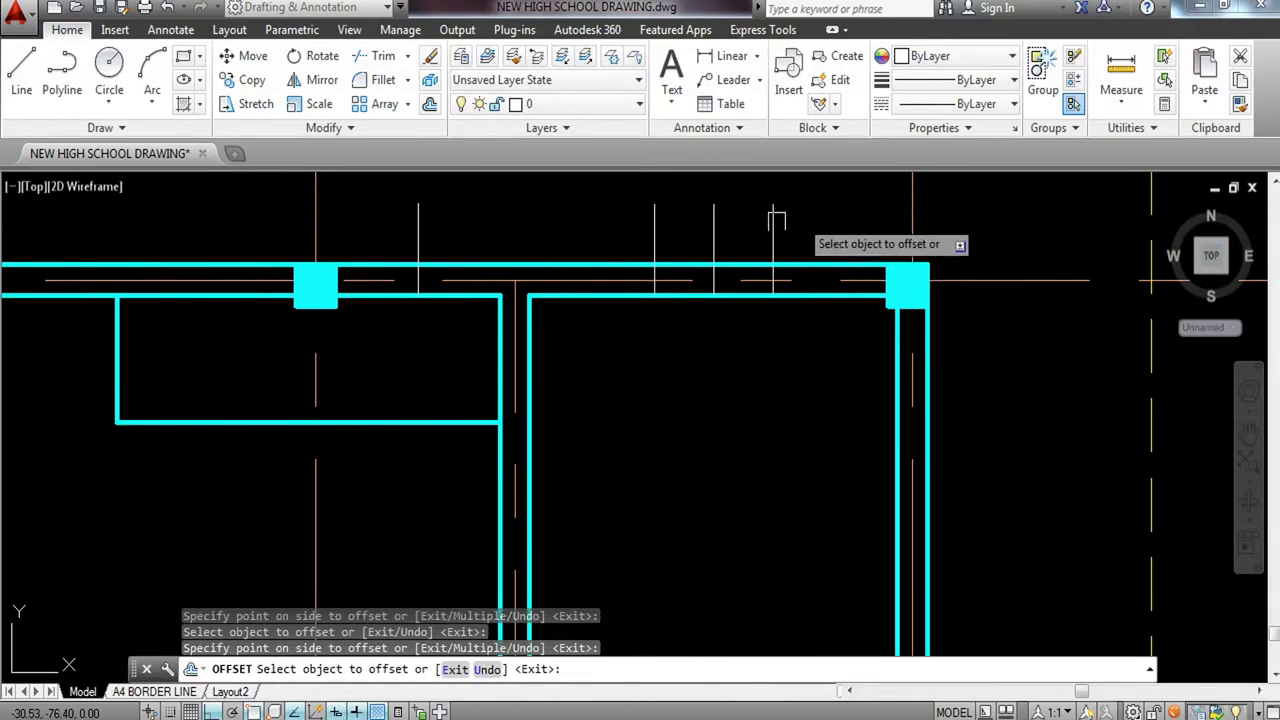
# Offset the marker line between the top wall's middle column and the partition to both sides.
pyautogui.click(416, 226)
pyautogui.click(387, 228)
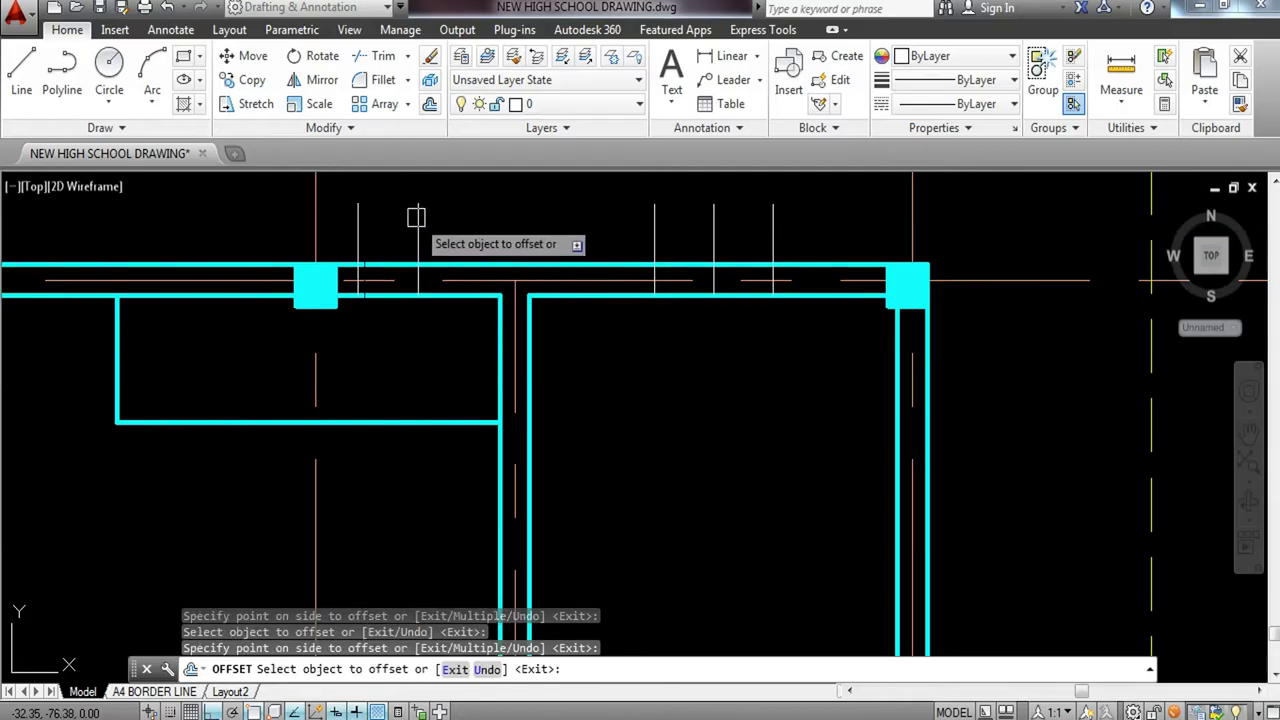
pyautogui.scroll(2, 490, 260)
pyautogui.press('Escape')
pyautogui.press('Escape')
pyautogui.press('Escape')
pyautogui.scroll(-4, 470, 300)
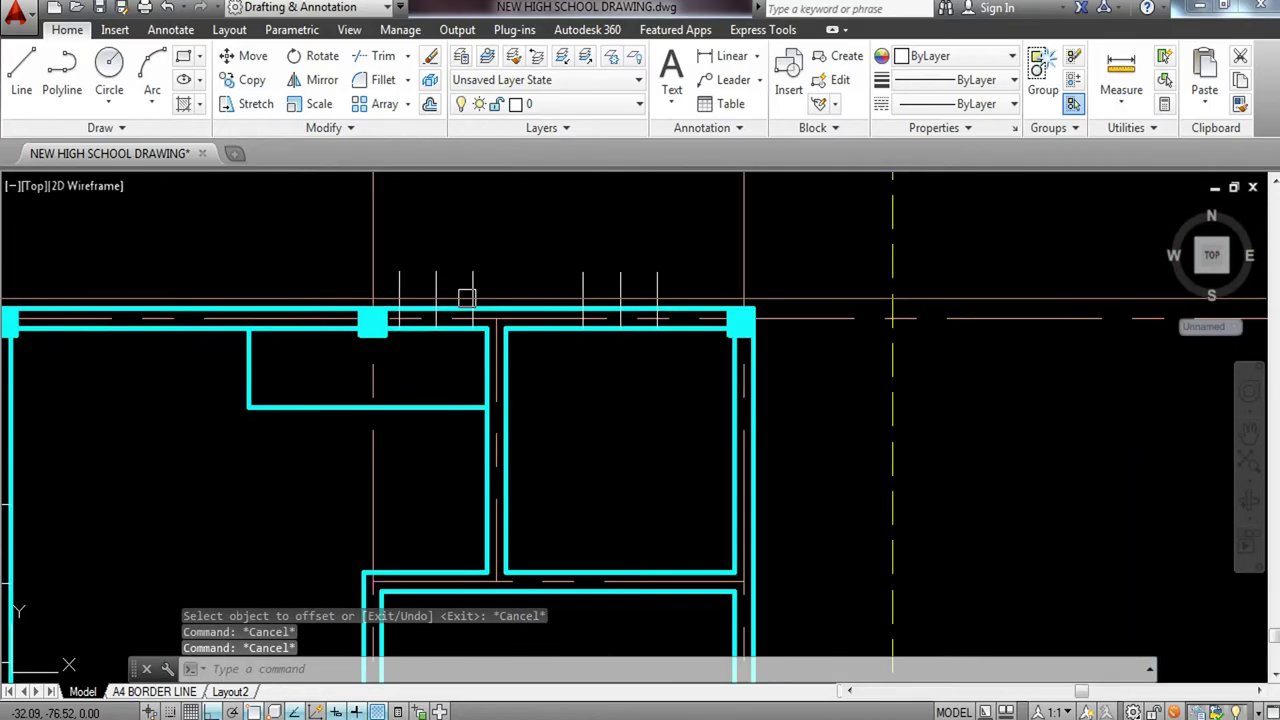
pyautogui.press('Escape')
# Trim an opening and the overhanging marker ends in the top wall beside the middle column, and erase the leftover middle line.
pyautogui.write('TR')
pyautogui.press('Return')
pyautogui.press('Return')
pyautogui.scroll(4, 470, 300)
pyautogui.click(457, 257)
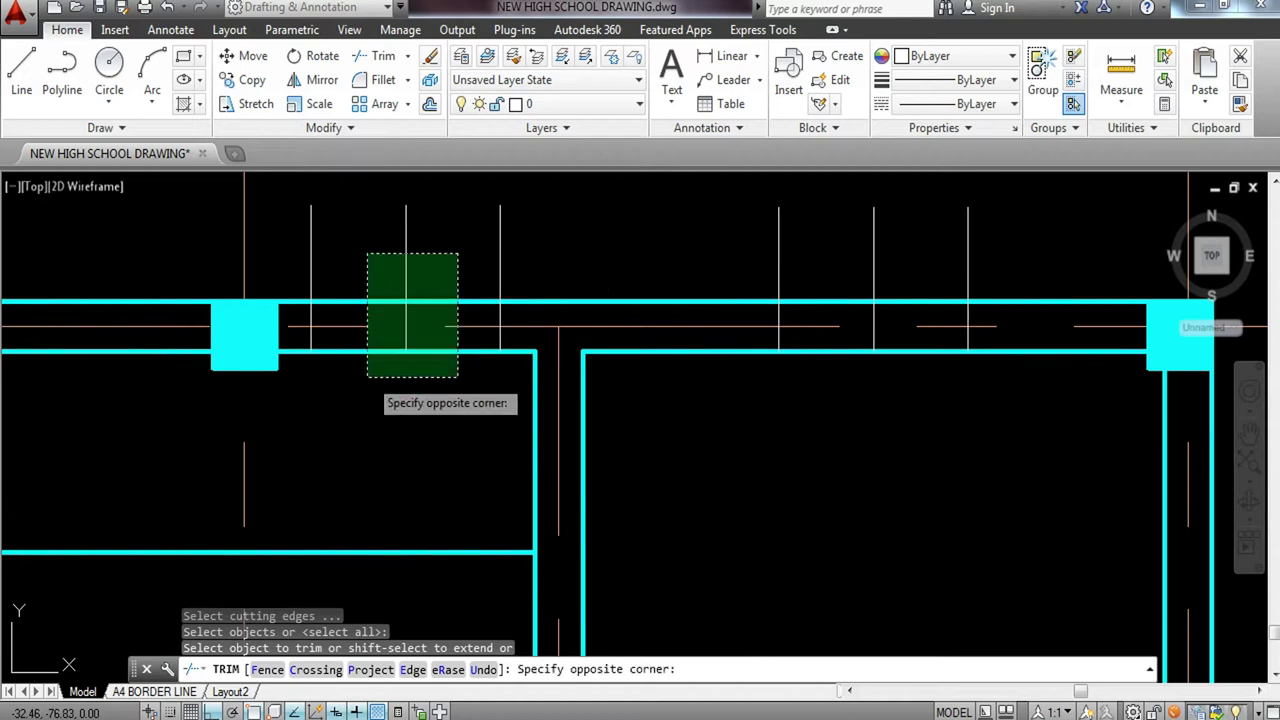
pyautogui.click(366, 371)
pyautogui.click(582, 240)
pyautogui.click(312, 272)
pyautogui.press('Escape')
pyautogui.click(440, 255)
pyautogui.click(342, 296)
pyautogui.write('E')
pyautogui.press('Return')
# Trim an opening and the overhanging marker ends in the upper-right room's top wall, and erase the leftover middle line.
pyautogui.moveTo(684, 308); pyautogui.dragTo(457, 323, button='middle')
pyautogui.write('TR')
pyautogui.press('Return')
pyautogui.press('Return')
pyautogui.click(689, 277)
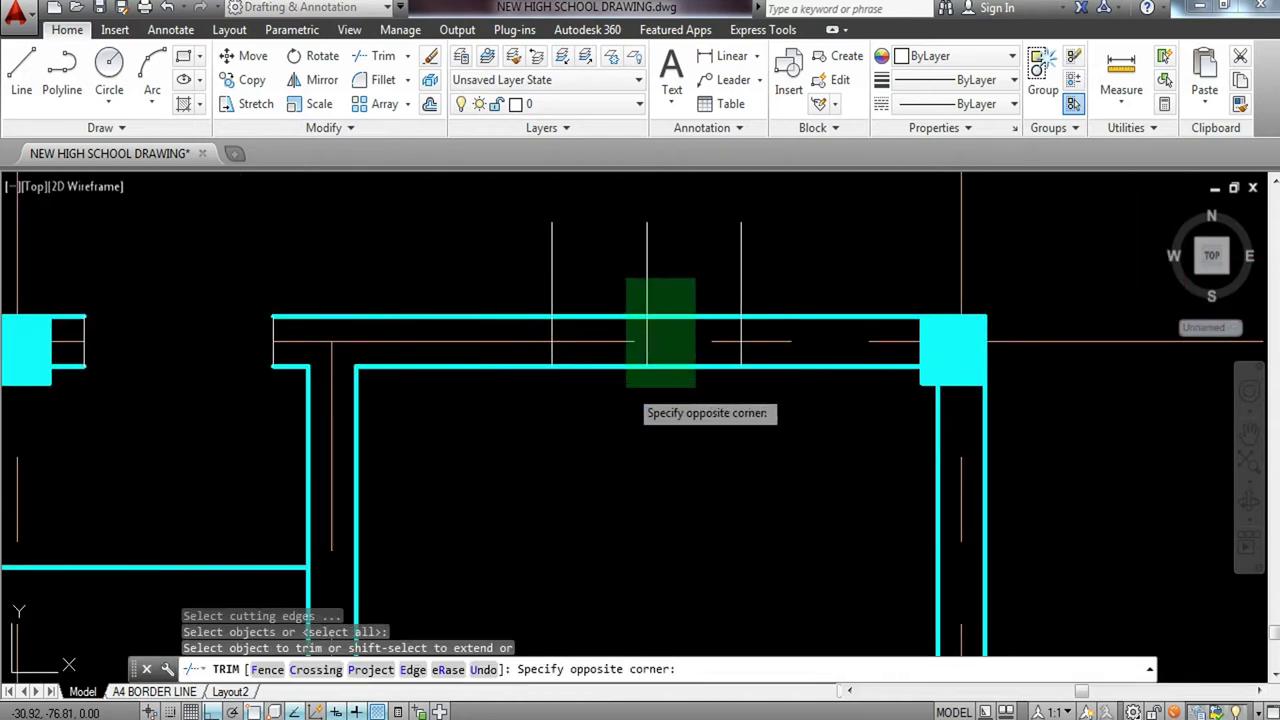
pyautogui.click(626, 386)
pyautogui.click(773, 255)
pyautogui.click(460, 267)
pyautogui.press('Escape')
pyautogui.click(686, 249)
pyautogui.click(577, 285)
pyautogui.write('E')
pyautogui.press('Return')
# Trim the upper opening in the left outer wall between its outer marker lines and cut off their projecting ends.
pyautogui.scroll(-4, 579, 283)
pyautogui.moveTo(601, 378)
pyautogui.mouseDown(button='middle')
pyautogui.moveTo(692, 264)
pyautogui.moveTo(824, 209)
pyautogui.mouseUp(button='middle')
pyautogui.write('TR')
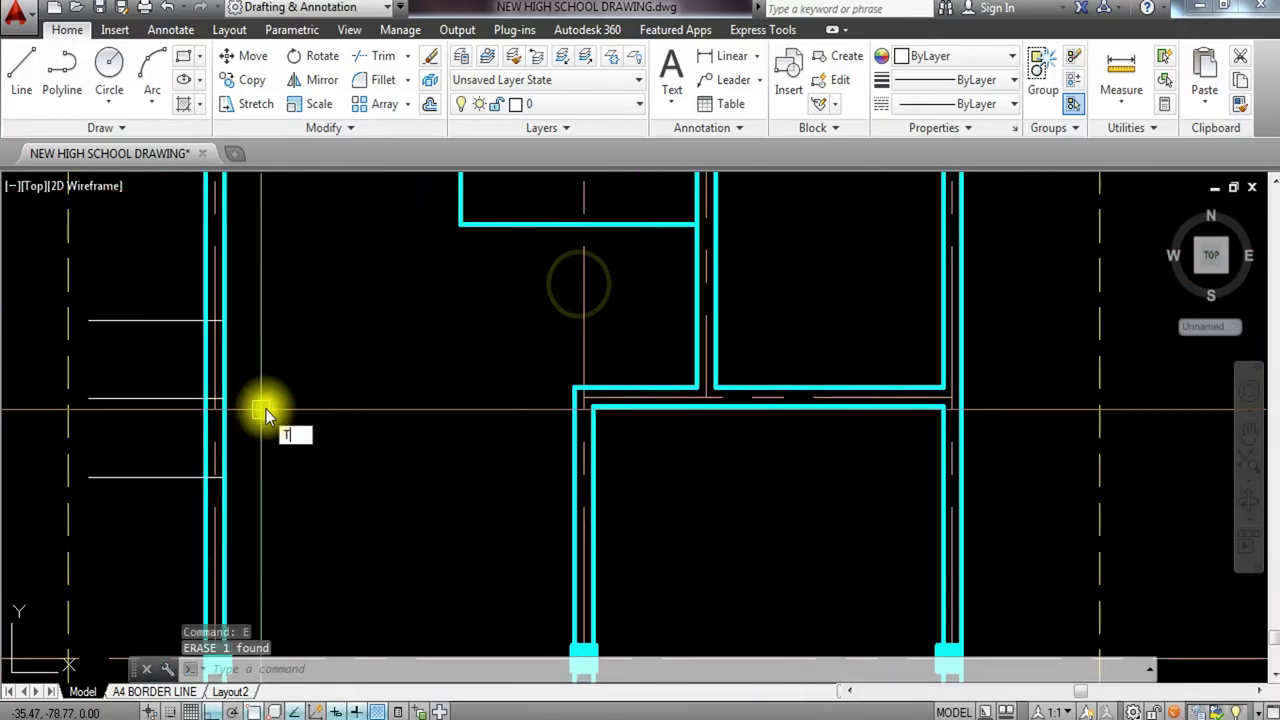
pyautogui.press('Return')
pyautogui.press('Return')
pyautogui.click(258, 390)
pyautogui.click(183, 436)
pyautogui.click(167, 289)
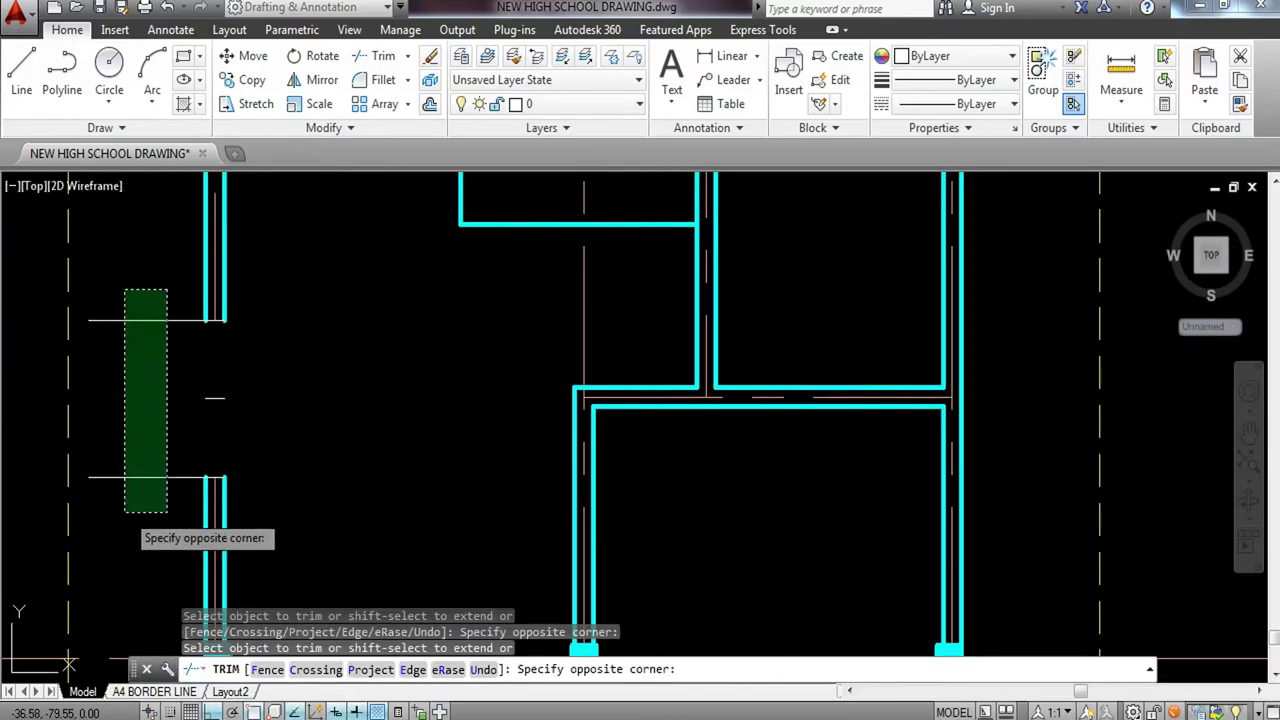
pyautogui.click(124, 513)
# Trim the lower opening in the left outer wall and the projecting ends of its marker lines.
pyautogui.scroll(-2, 285, 371)
pyautogui.moveTo(292, 470); pyautogui.dragTo(344, 284, button='middle')
pyautogui.scroll(4, 320, 390)
pyautogui.click(258, 338)
pyautogui.click(216, 492)
pyautogui.click(266, 480)
pyautogui.click(247, 508)
# Trim an opening in the left room's lower wall and cut off the marker ends below it.
pyautogui.moveTo(334, 536); pyautogui.dragTo(343, 337, button='middle')
pyautogui.click(514, 368)
pyautogui.click(466, 450)
pyautogui.click(606, 460)
pyautogui.click(408, 494)
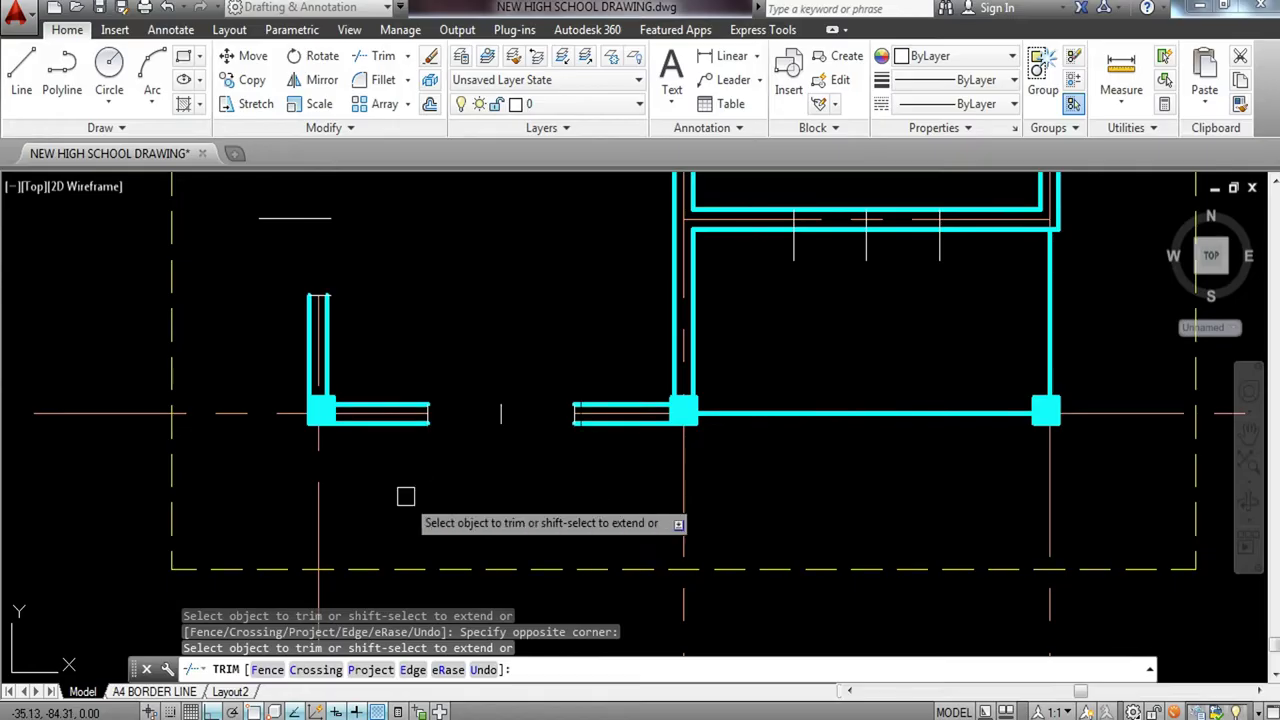
# Trim an opening in the middle-right room's lower wall and cut off the marker ends below it.
pyautogui.moveTo(710, 409); pyautogui.dragTo(449, 484, button='middle')
pyautogui.click(621, 276)
pyautogui.click(565, 334)
pyautogui.click(694, 317)
pyautogui.click(535, 340)
pyautogui.press('Escape')
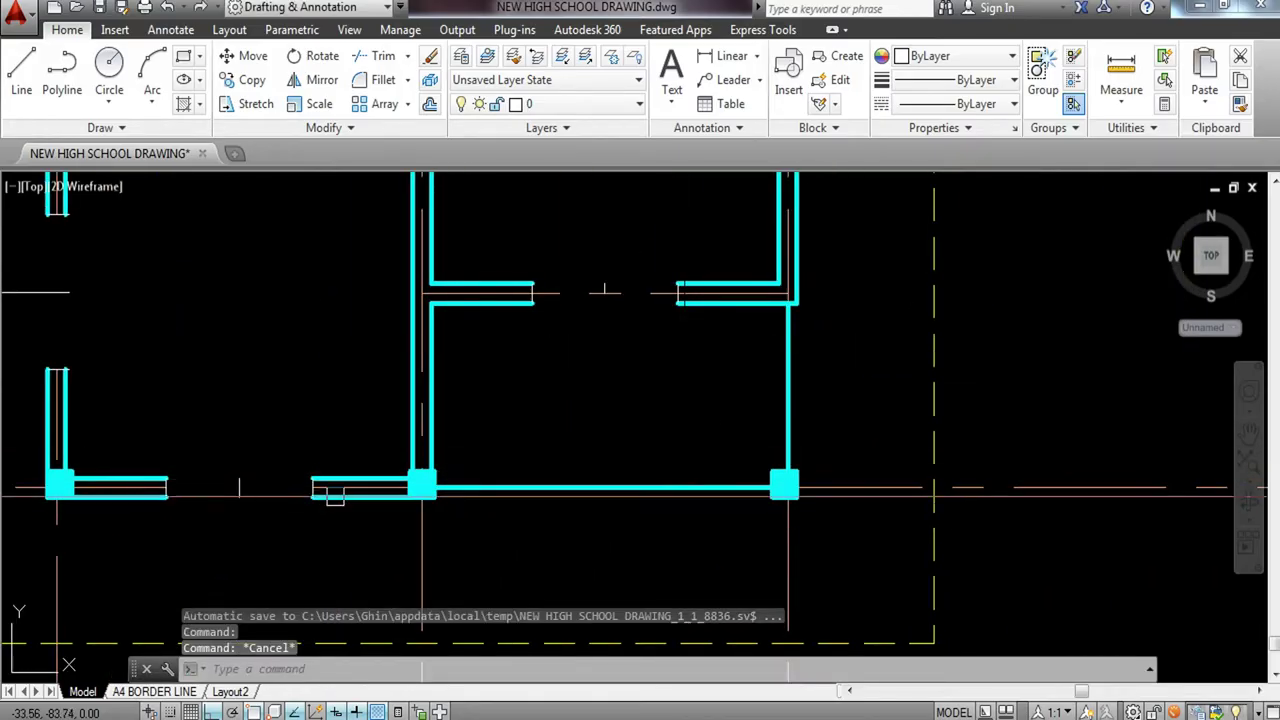
# Erase the leftover middle lines in the left room's lower wall opening and the lower opening of the left outer wall.
pyautogui.scroll(2, 506, 471)
pyautogui.click(415, 426)
pyautogui.click(380, 466)
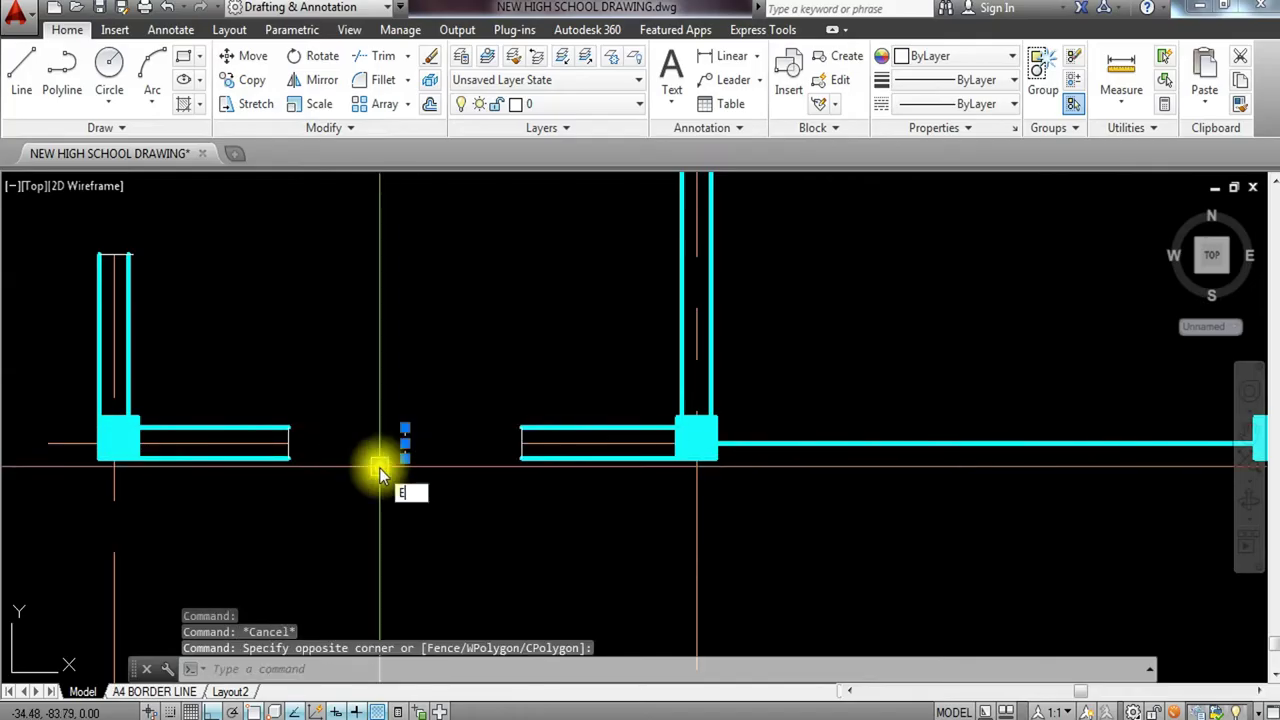
pyautogui.write('E')
pyautogui.scroll(-2, 421, 437)
pyautogui.moveTo(422, 392); pyautogui.dragTo(424, 446, button='middle')
pyautogui.click(223, 274)
pyautogui.click(199, 334)
pyautogui.write('E')
pyautogui.press('space')
# Erase the leftover middle line in the upper opening of the left outer wall.
pyautogui.moveTo(439, 303); pyautogui.dragTo(514, 617, button='middle')
pyautogui.moveTo(444, 417); pyautogui.dragTo(448, 611, button='middle')
pyautogui.click(339, 344)
pyautogui.click(294, 387)
pyautogui.write('E')
pyautogui.press('space')
# Clear the opening in the middle-right room's lower wall by removing the leftover middle line and trimming the centreline across it.
pyautogui.moveTo(588, 400)
pyautogui.mouseDown(button='middle')
pyautogui.moveTo(509, 500)
pyautogui.moveTo(346, 536)
pyautogui.mouseUp(button='middle')
pyautogui.moveTo(655, 539); pyautogui.dragTo(595, 340, button='middle')
pyautogui.scroll(-1, 574, 303)
pyautogui.moveTo(586, 476); pyautogui.dragTo(586, 423, button='middle')
pyautogui.scroll(3, 569, 541)
pyautogui.click(545, 451)
pyautogui.click(531, 457)
pyautogui.write('tr')
pyautogui.press('space')
pyautogui.press('space')
pyautogui.click(516, 468)
pyautogui.press('Escape')
pyautogui.press('Escape')
pyautogui.press('Escape')
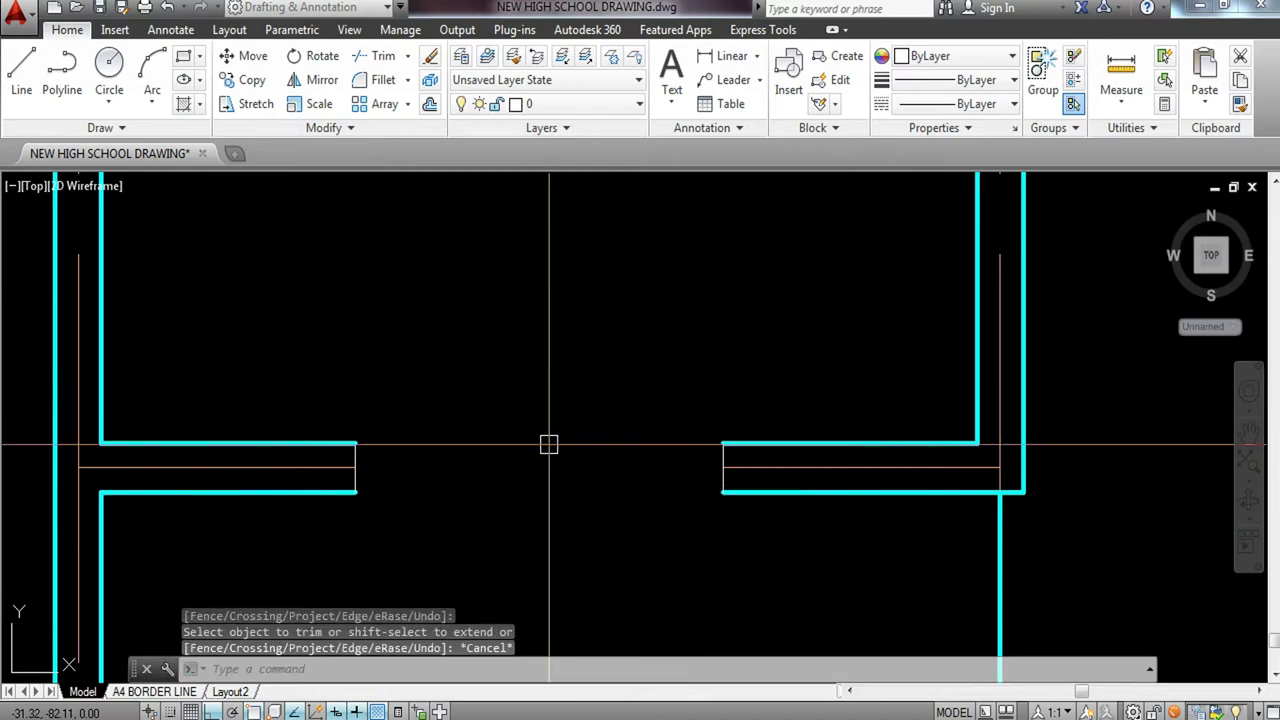
# Match the end lines of the left room's, left outer wall's and middle-right room's lower openings to the thick cyan wall line.
pyautogui.scroll(-6, 529, 463)
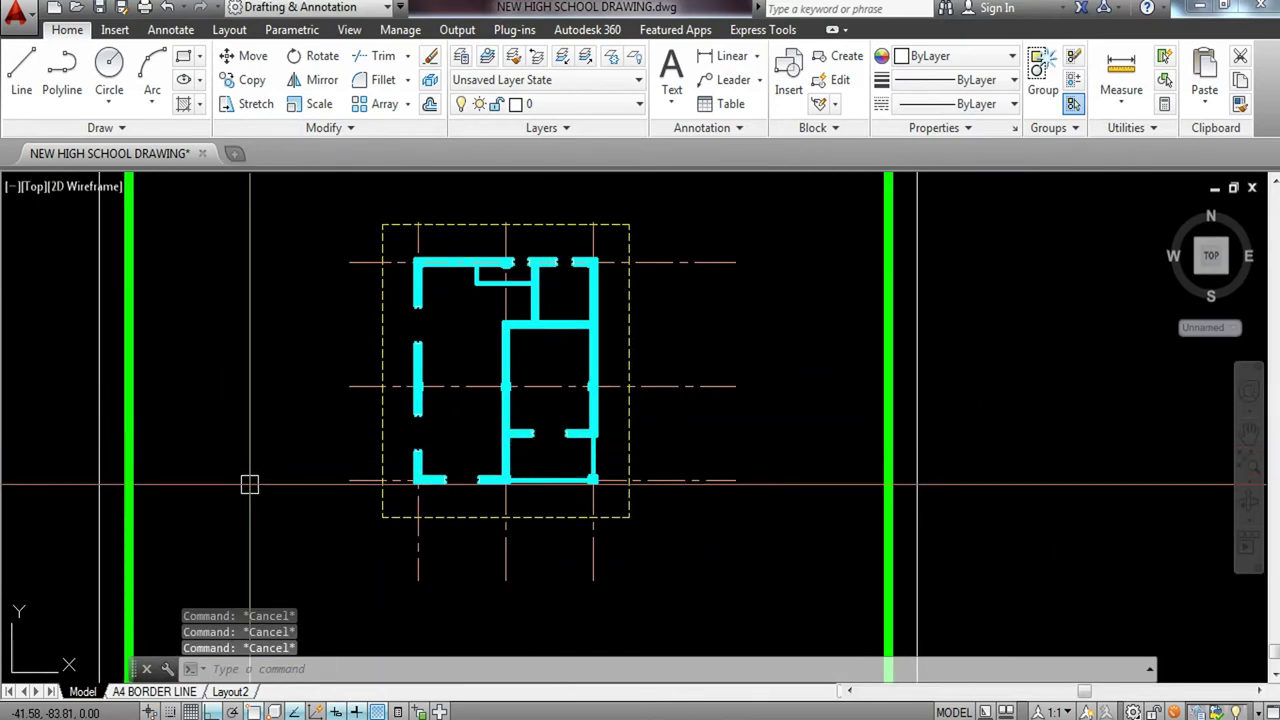
pyautogui.scroll(4, 457, 474)
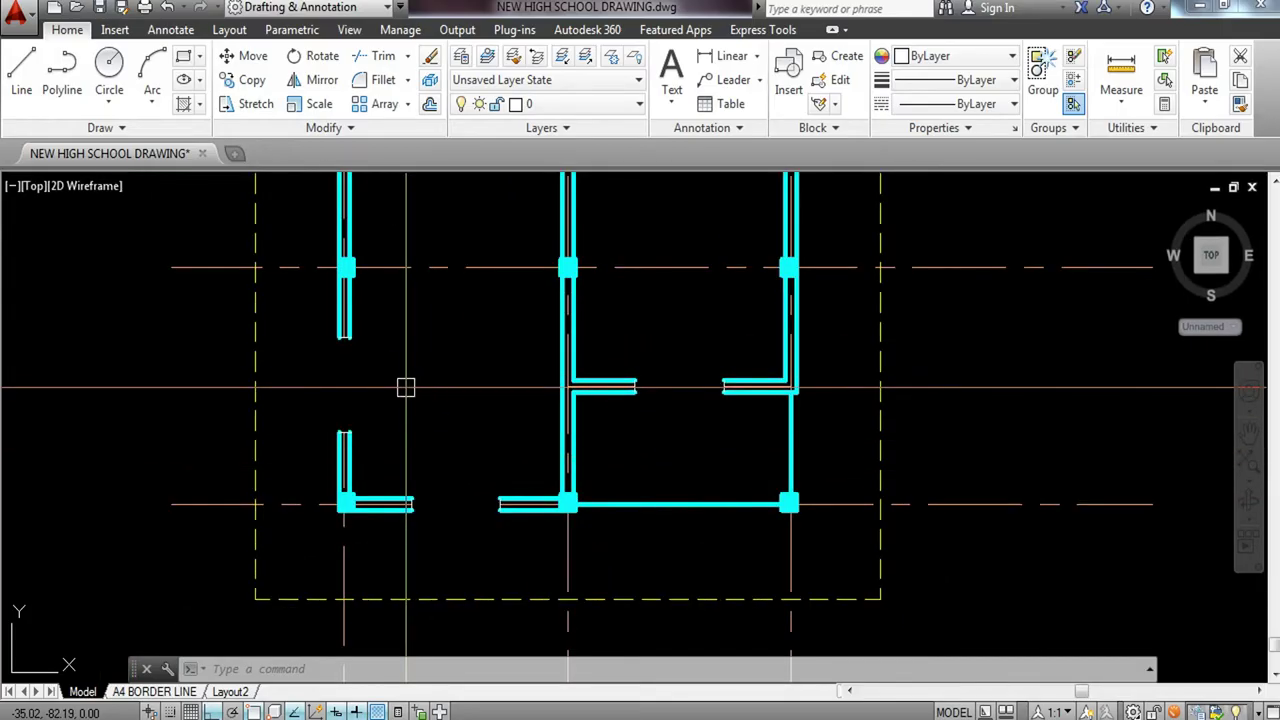
pyautogui.write('a')
pyautogui.press('Return')
pyautogui.click(384, 493)
pyautogui.click(386, 463)
pyautogui.click(525, 521)
pyautogui.click(315, 325)
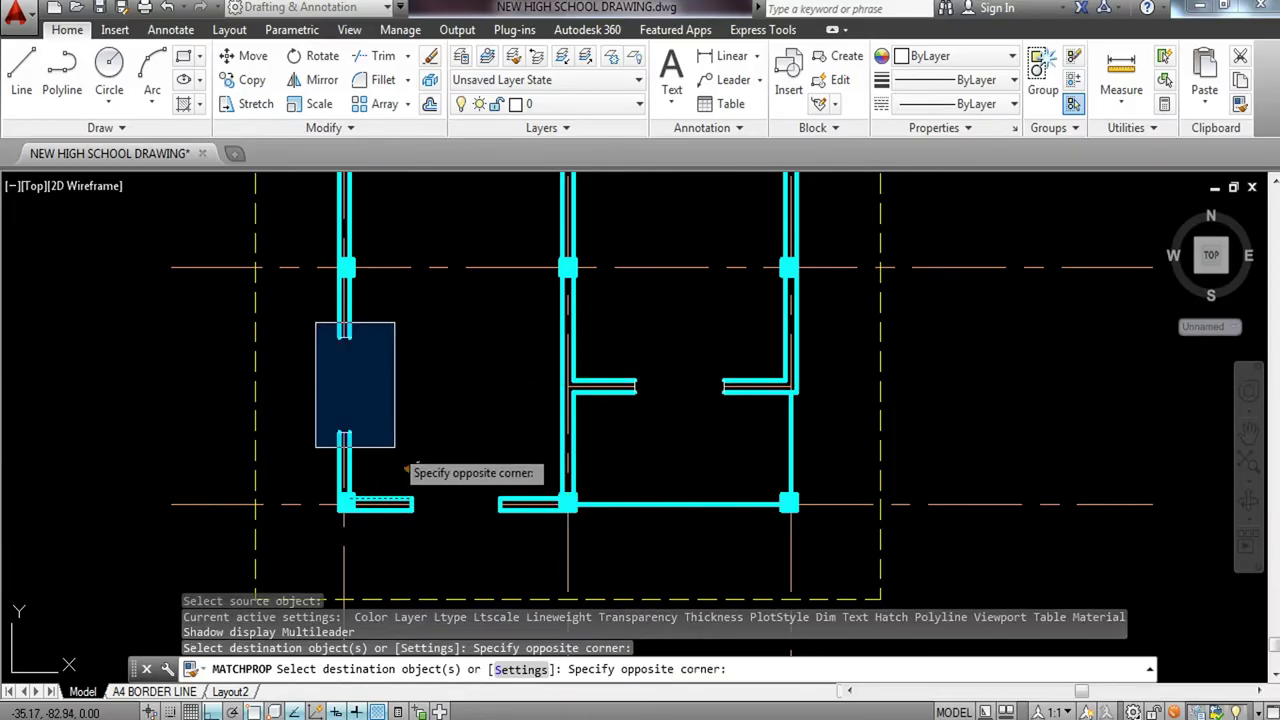
pyautogui.click(394, 445)
pyautogui.click(620, 351)
pyautogui.click(752, 405)
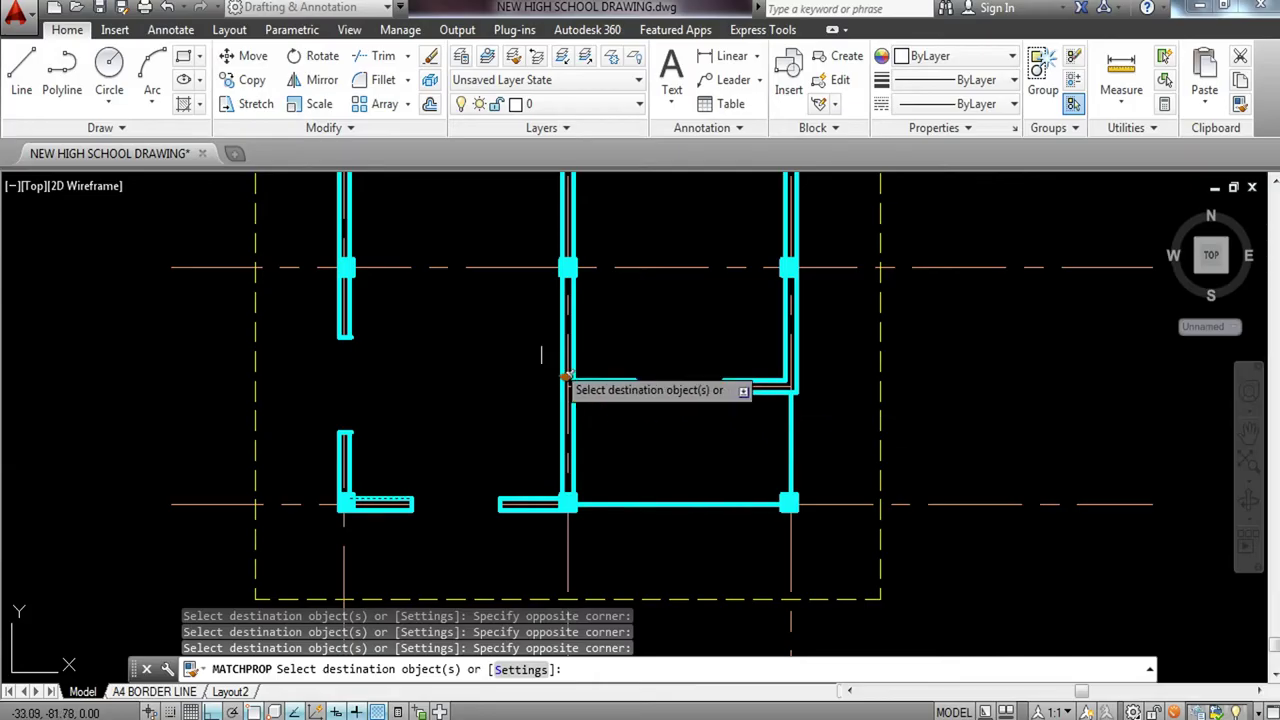
# Match the end lines of the two openings in the upper outer wall to the same wall line properties.
pyautogui.moveTo(503, 312); pyautogui.dragTo(580, 494, button='middle')
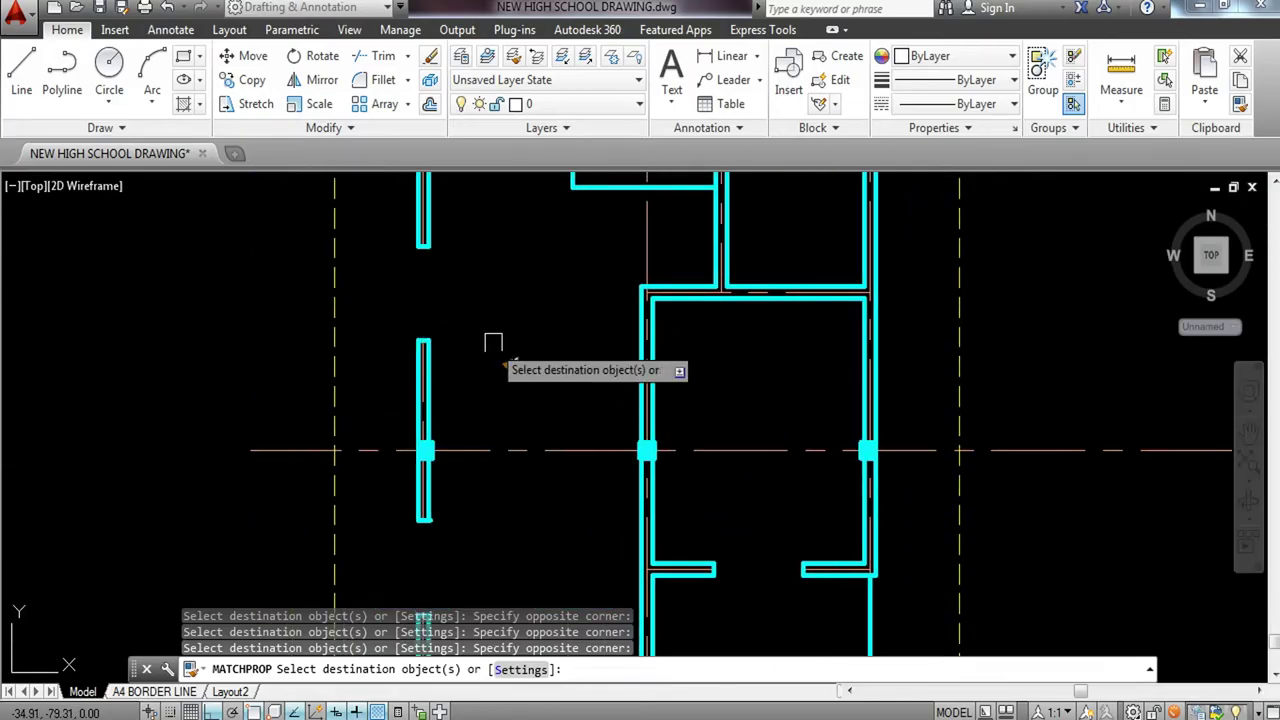
pyautogui.scroll(5, 643, 246)
pyautogui.click(589, 223)
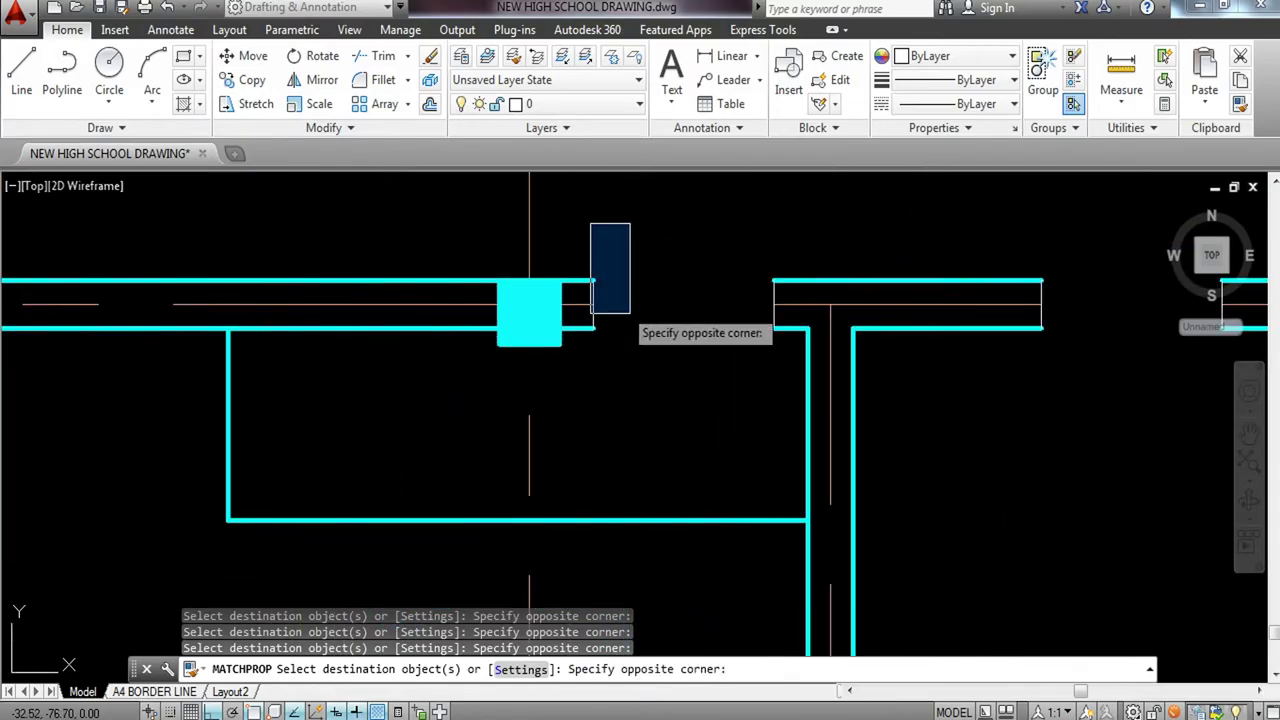
pyautogui.click(794, 369)
pyautogui.moveTo(726, 383); pyautogui.dragTo(361, 387, button='middle')
pyautogui.click(632, 223)
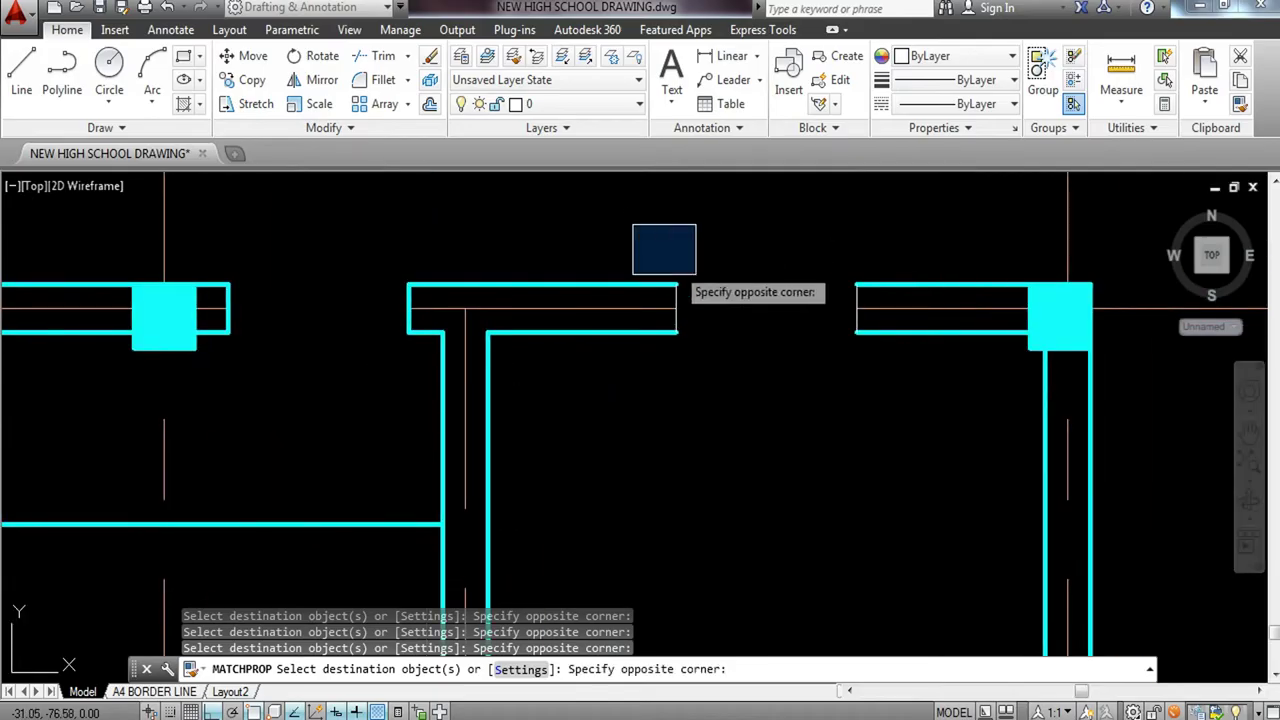
pyautogui.click(890, 357)
pyautogui.scroll(-5, 624, 280)
pyautogui.moveTo(488, 406); pyautogui.dragTo(603, 97, button='middle')
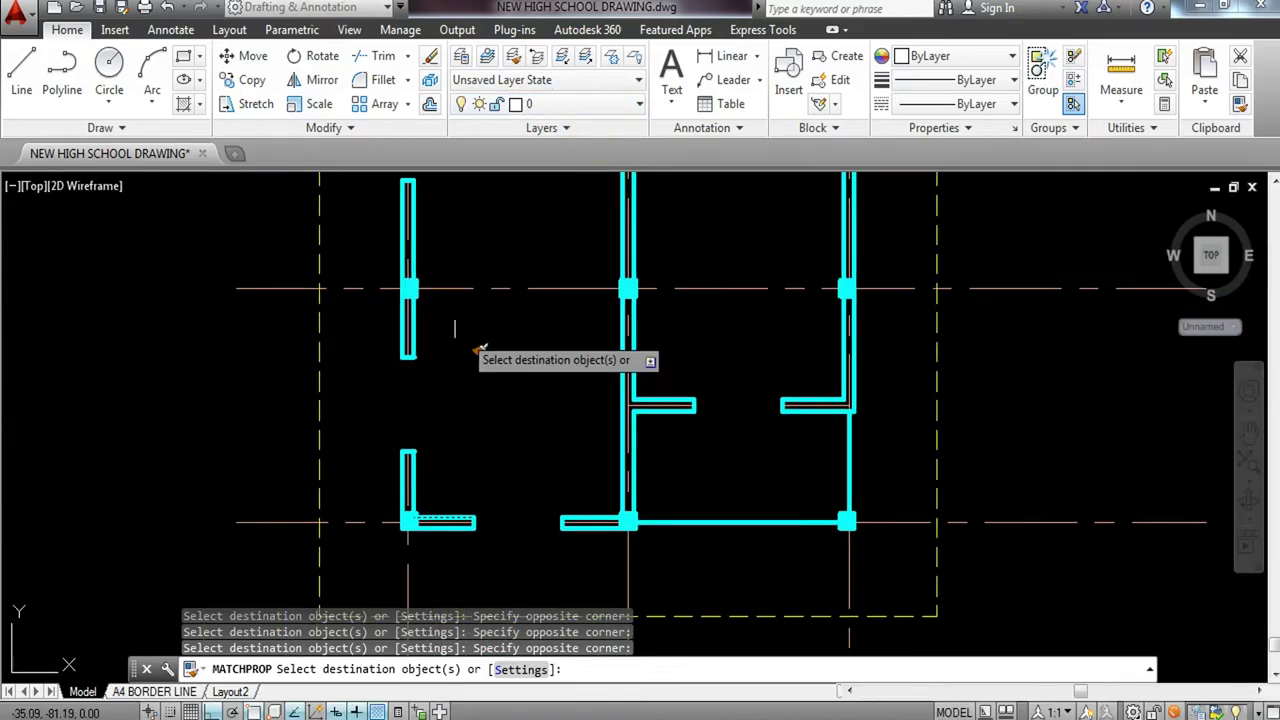
pyautogui.moveTo(453, 259); pyautogui.dragTo(463, 337, button='middle')
pyautogui.press('Escape')
pyautogui.press('Escape')
# Trim the overhanging end line at the upper side of the left outer wall's lower opening.
pyautogui.moveTo(737, 541); pyautogui.dragTo(745, 530, button='middle')
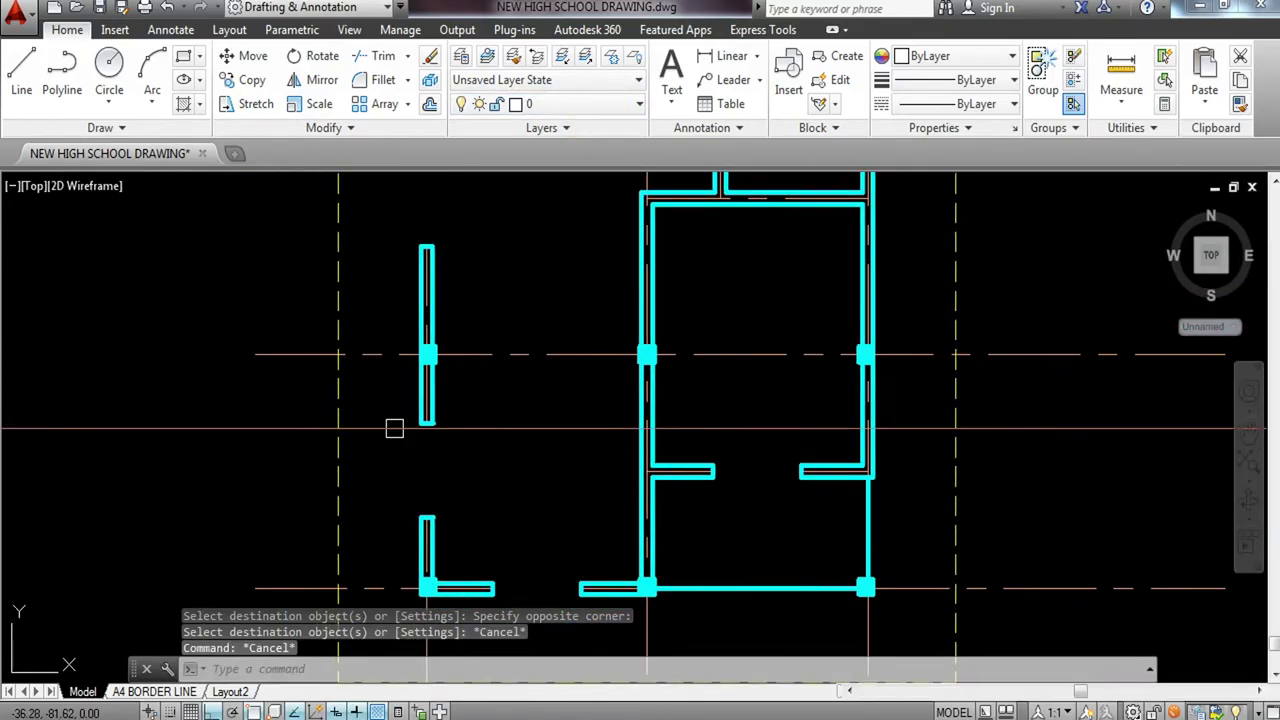
pyautogui.scroll(5, 394, 417)
pyautogui.write('tr')
pyautogui.press('Return')
pyautogui.press('Return')
pyautogui.scroll(6, 606, 450)
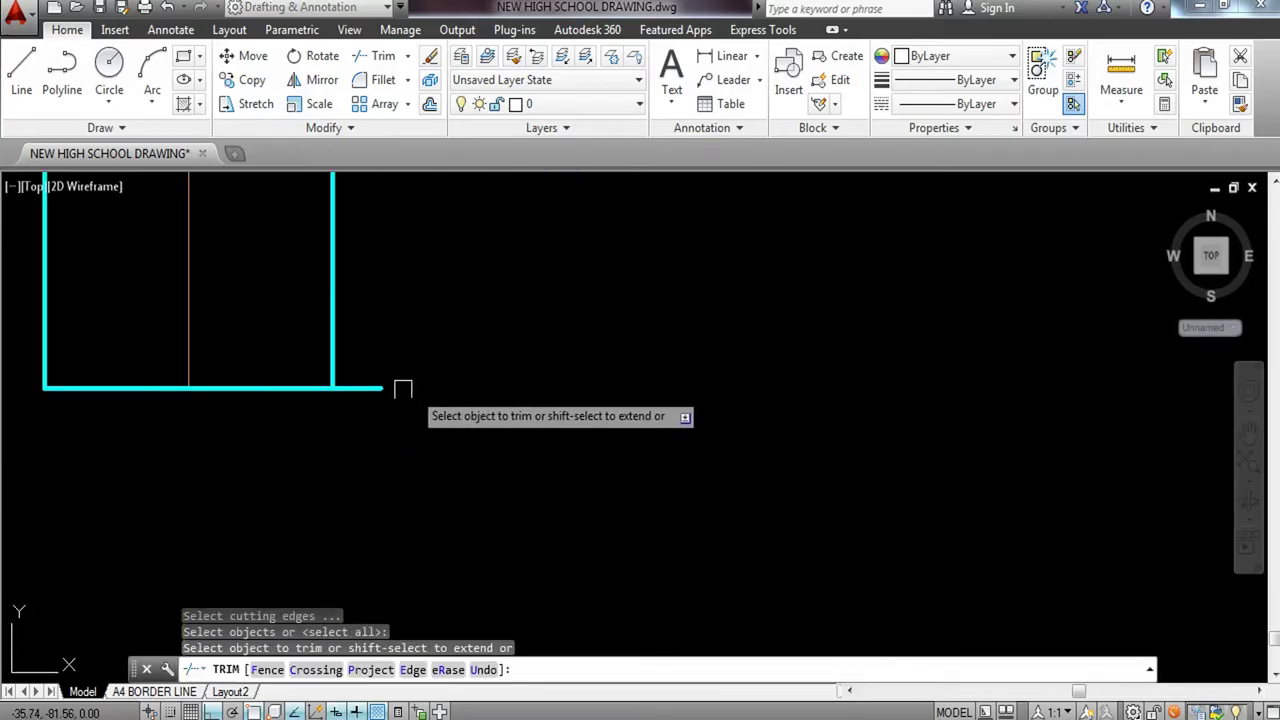
pyautogui.scroll(-5, 434, 397)
pyautogui.press('Escape')
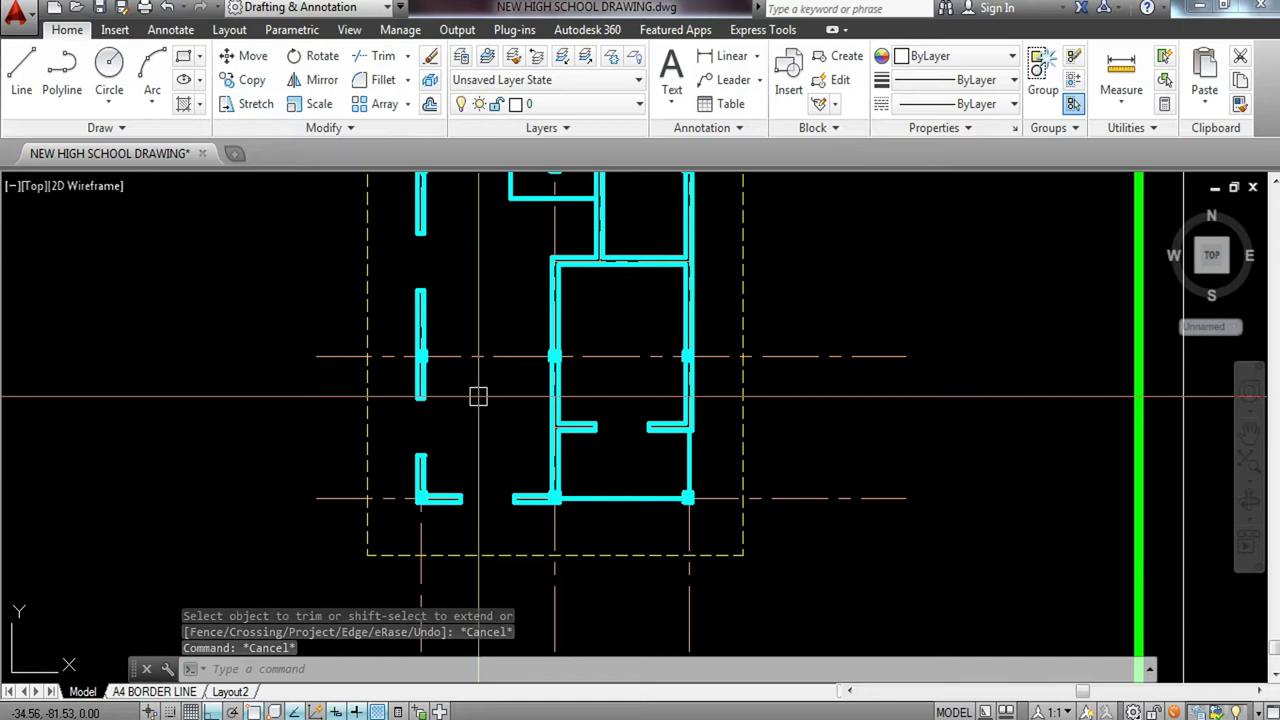
pyautogui.press('Escape')
pyautogui.press('Escape')
# Draw a 0.6 by 0.2 rectangle in the empty space of the left room.
pyautogui.scroll(-4, 469, 449)
pyautogui.moveTo(457, 471); pyautogui.dragTo(468, 476, button='middle')
pyautogui.scroll(4, 468, 476)
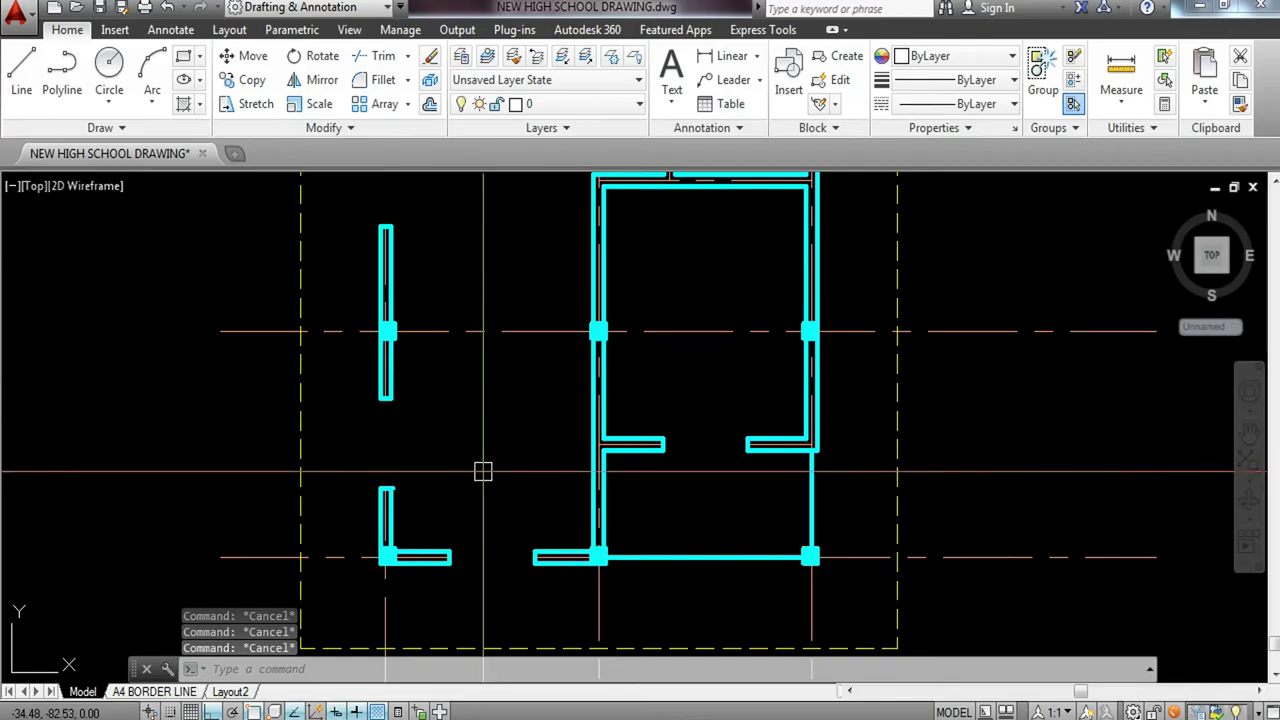
pyautogui.write('R')
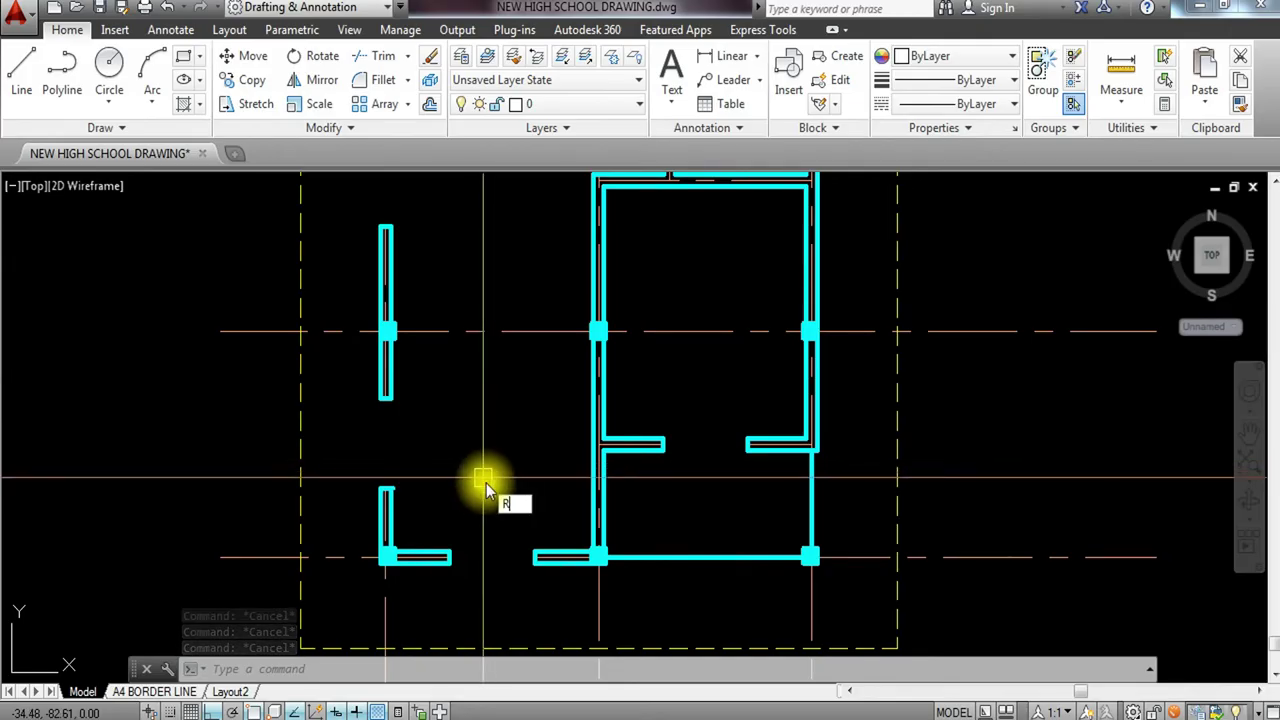
pyautogui.write('REC')
pyautogui.press('Return')
pyautogui.scroll(3, 440, 480)
pyautogui.click(428, 446)
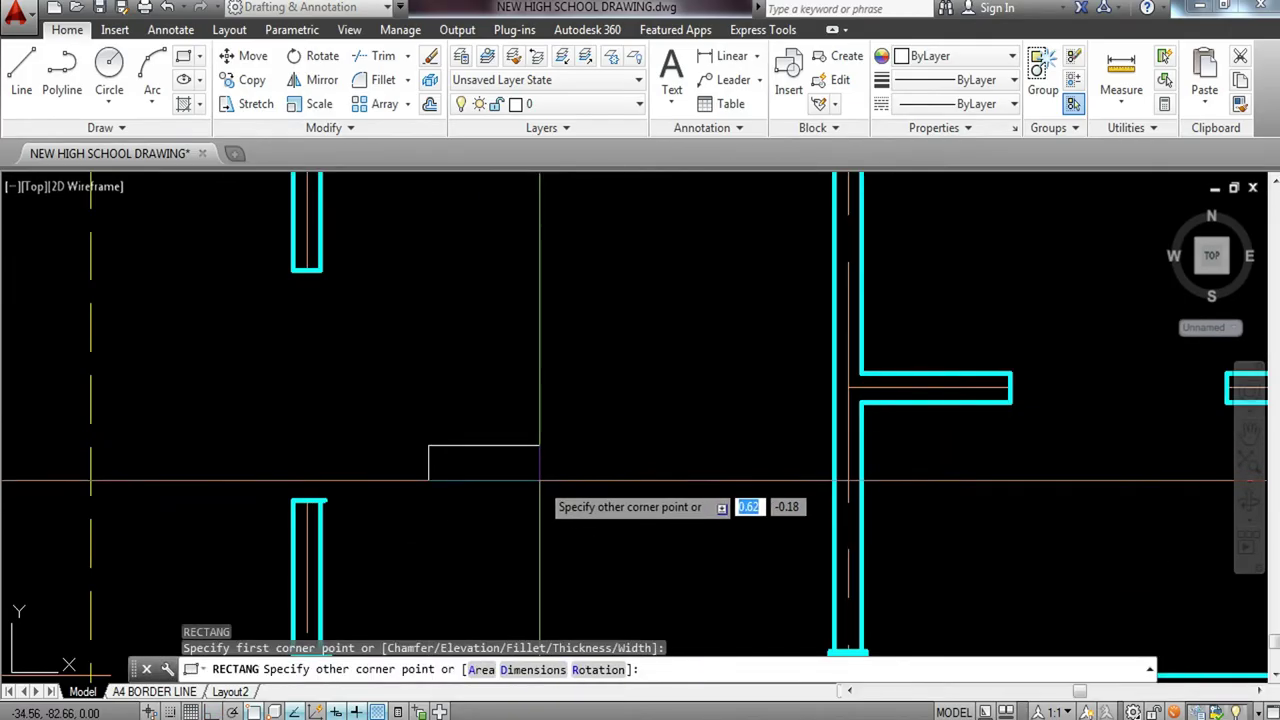
pyautogui.write('.6,.2')
pyautogui.press('Return')
# Copy the rectangle so the duplicate sits directly against its right end.
pyautogui.click(597, 421)
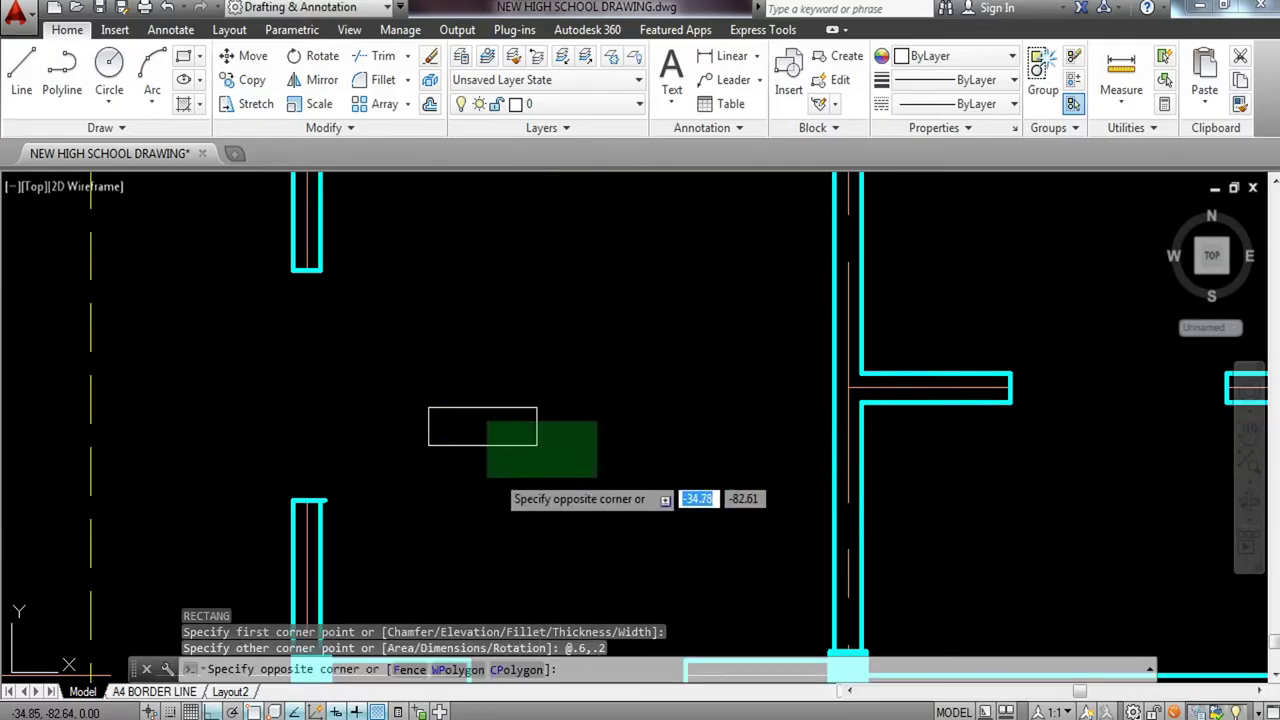
pyautogui.click(480, 488)
pyautogui.write('co')
pyautogui.press('Return')
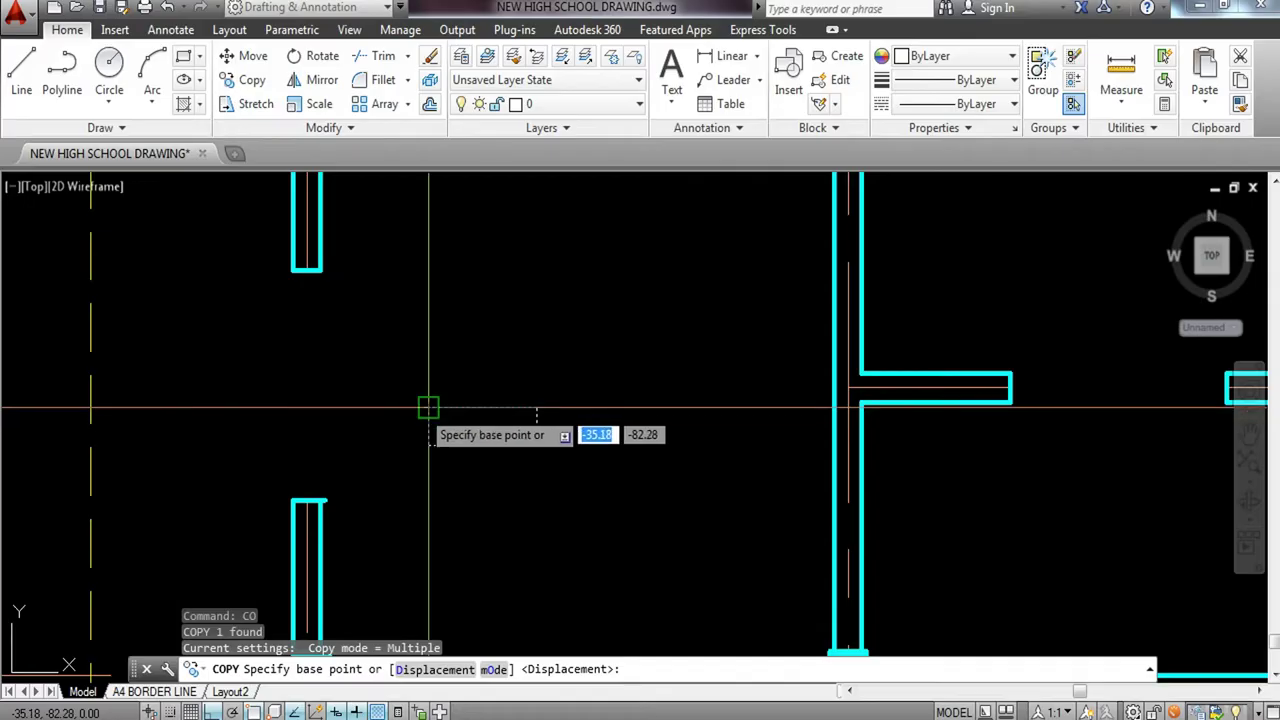
pyautogui.click(428, 408)
pyautogui.click(537, 408)
pyautogui.press('Return')
# Copy the right-hand rectangle straight up by about 0.57 to leave a spare one above the pair.
pyautogui.click(570, 385)
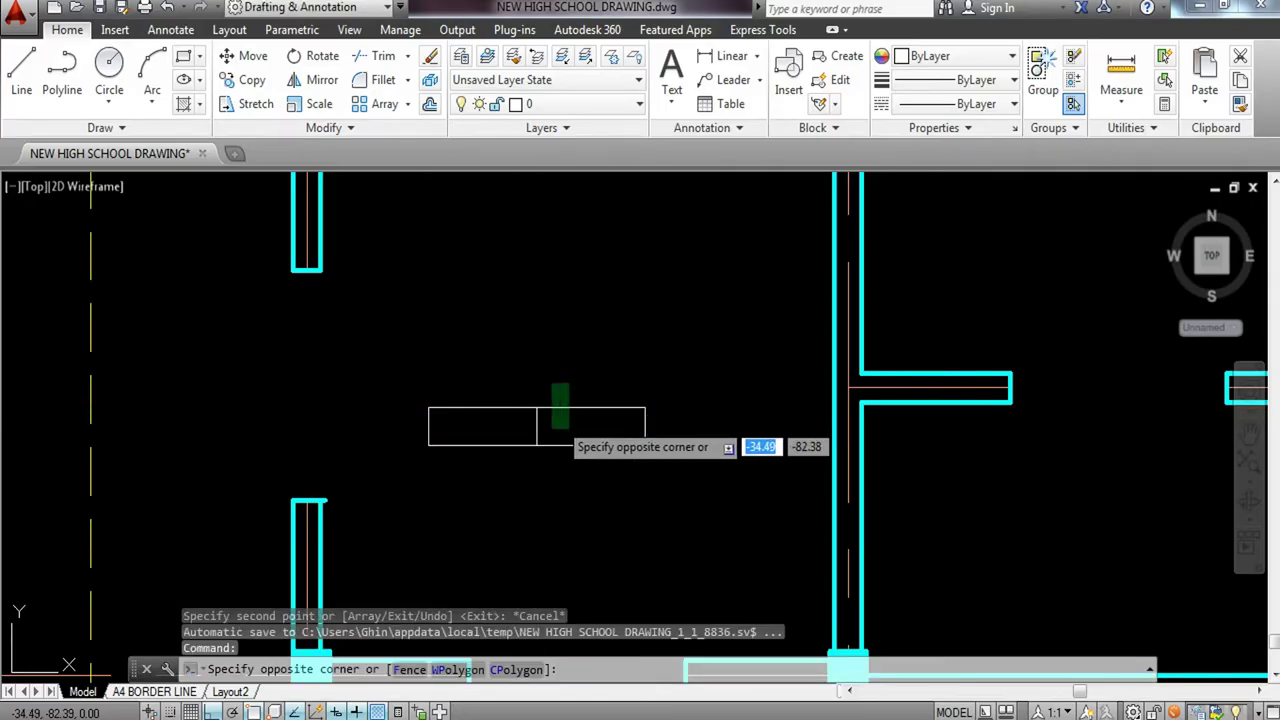
pyautogui.click(551, 445)
pyautogui.write('co')
pyautogui.press('Return')
pyautogui.click(684, 454)
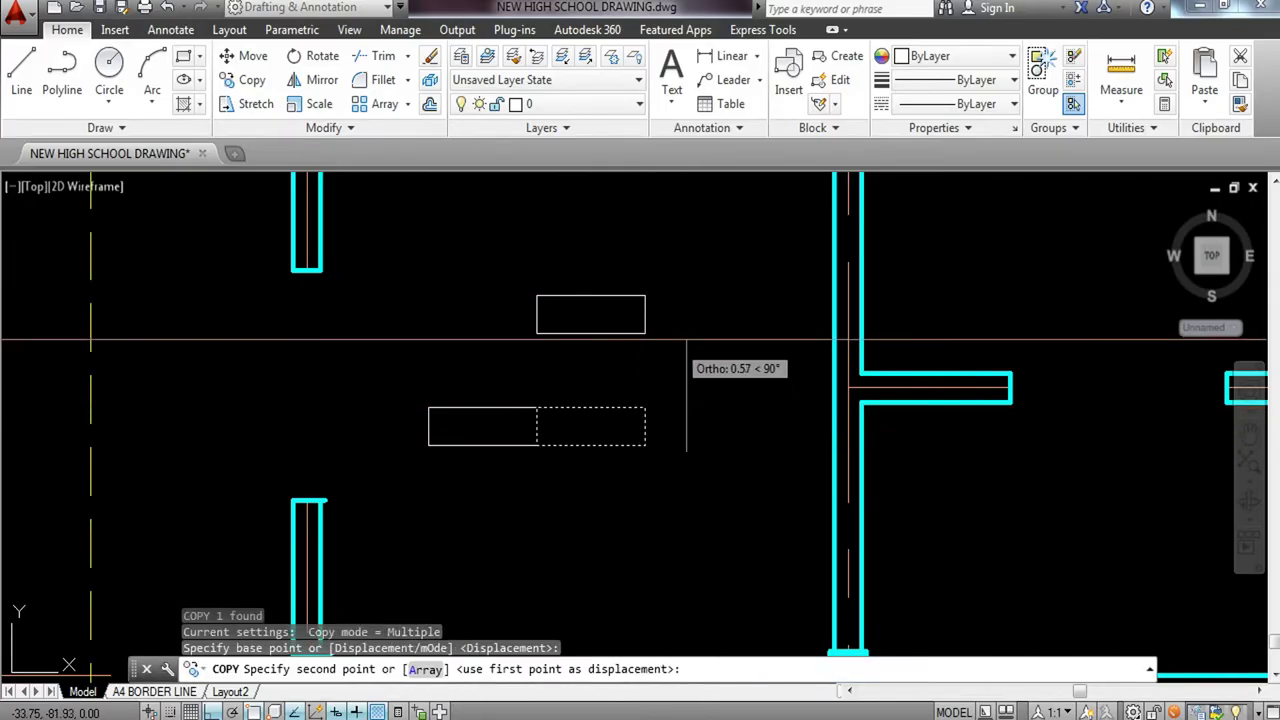
pyautogui.click(686, 340)
pyautogui.press('Escape')
pyautogui.click(705, 391)
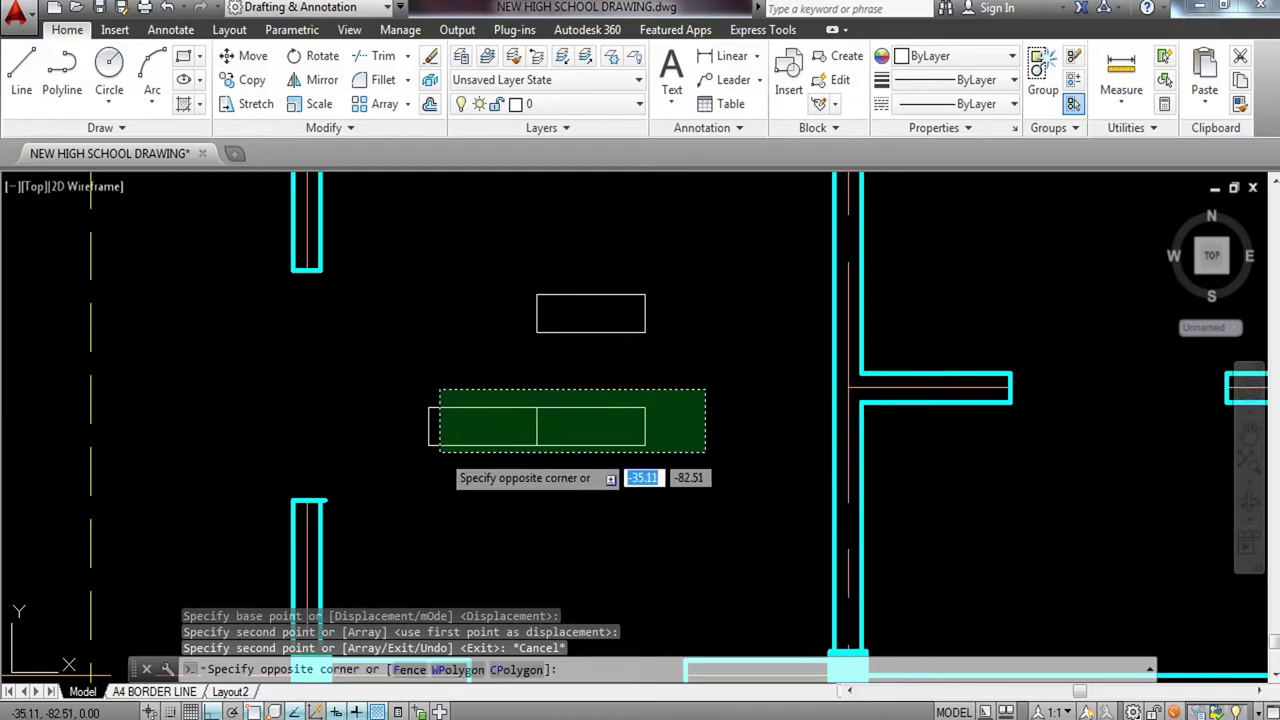
pyautogui.press('Escape')
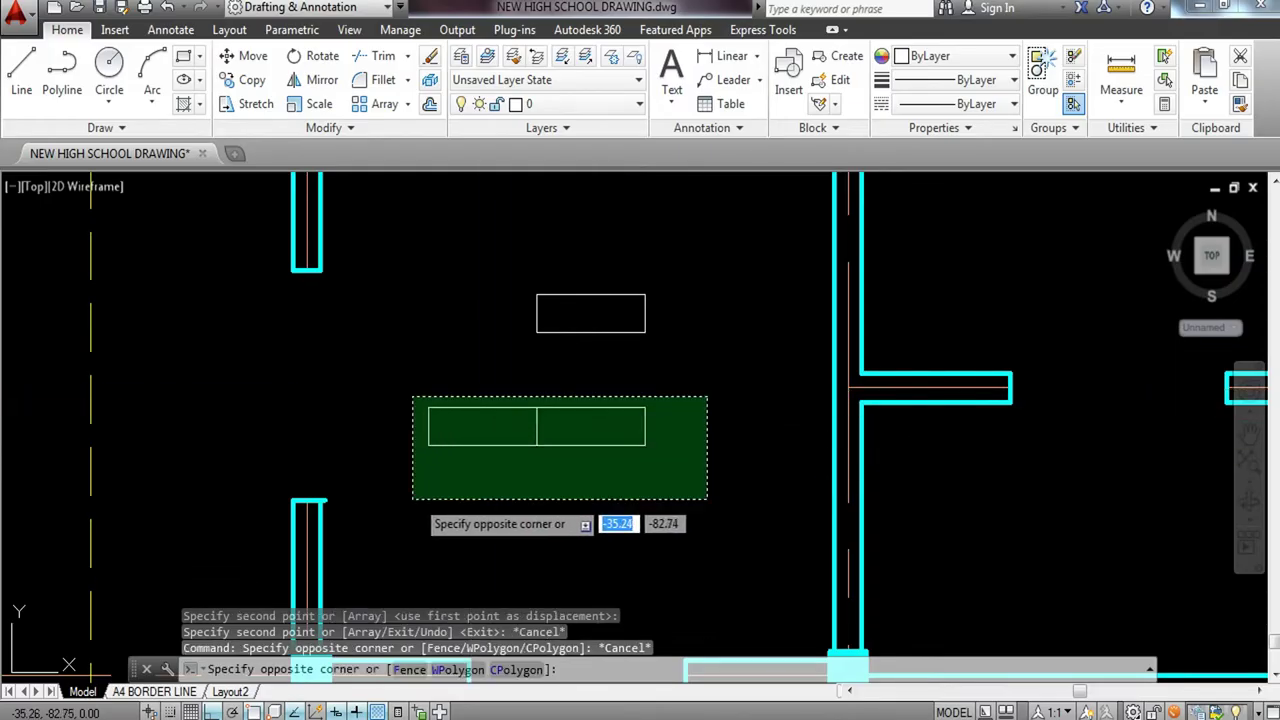
pyautogui.click(414, 514)
pyautogui.press('Escape')
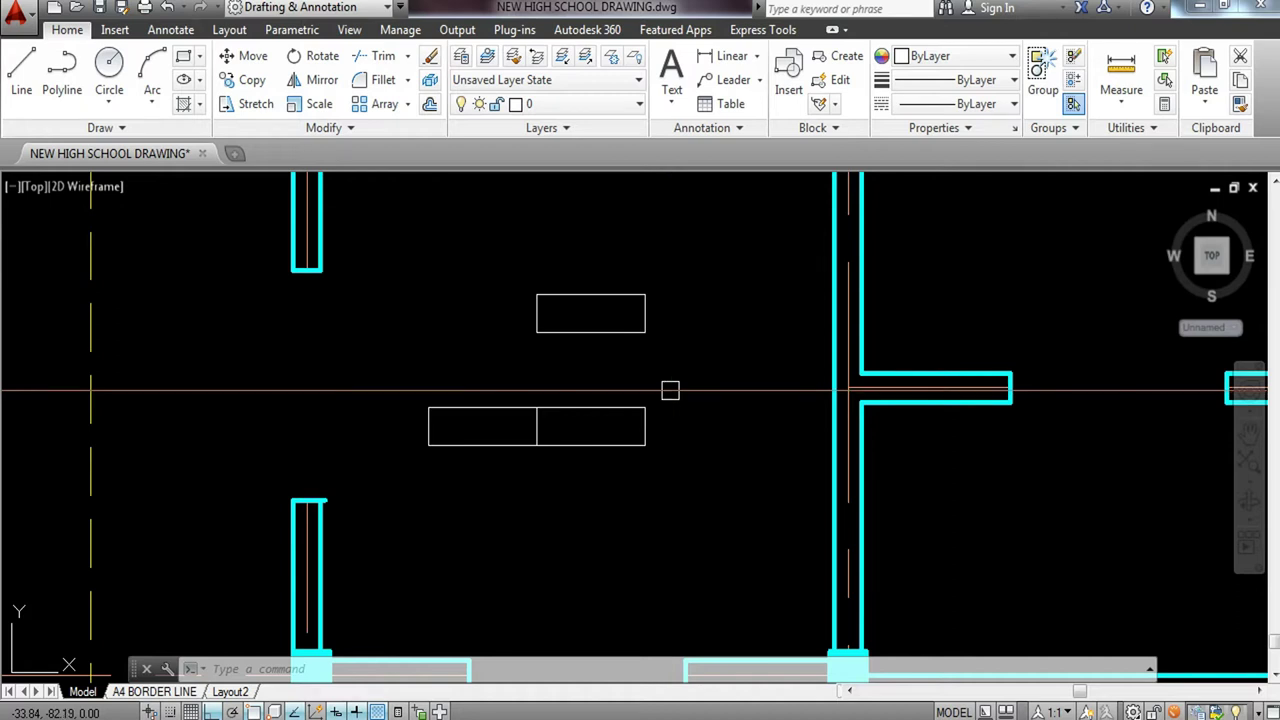
# Assign the two adjoining rectangles to the WINDOW DOORS layer.
pyautogui.click(692, 390)
pyautogui.click(417, 489)
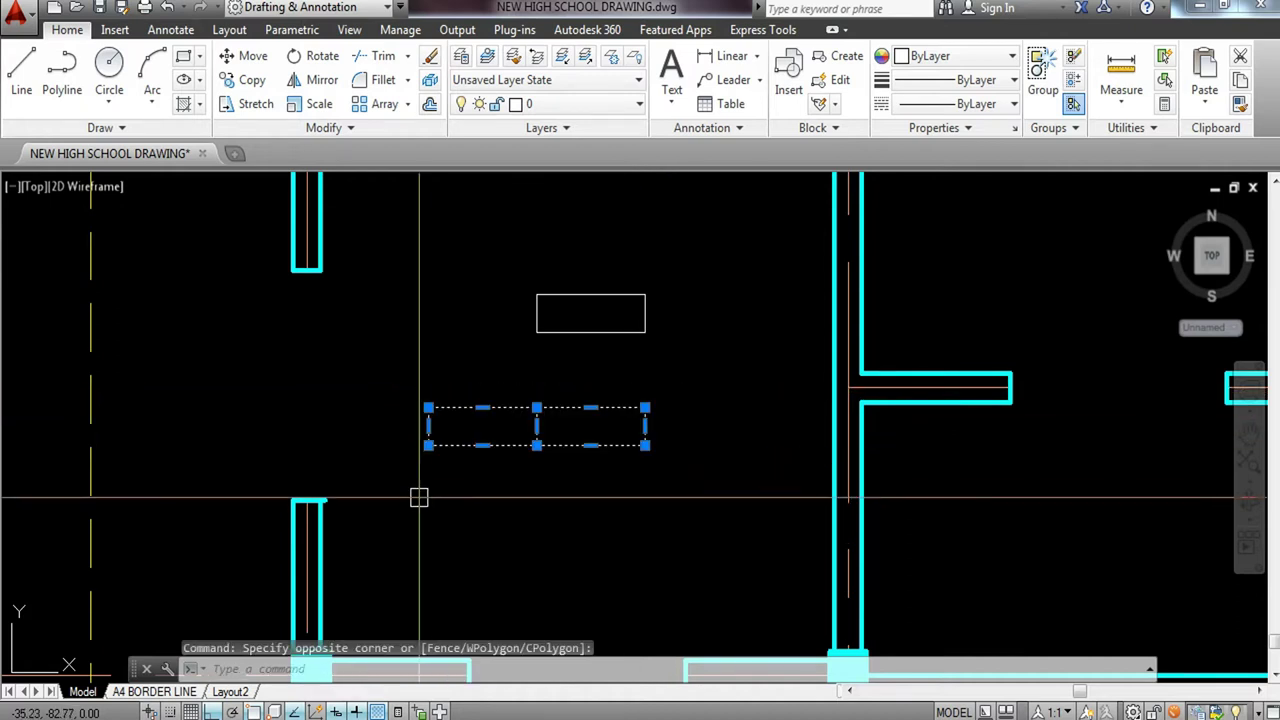
pyautogui.click(638, 104)
pyautogui.click(577, 536)
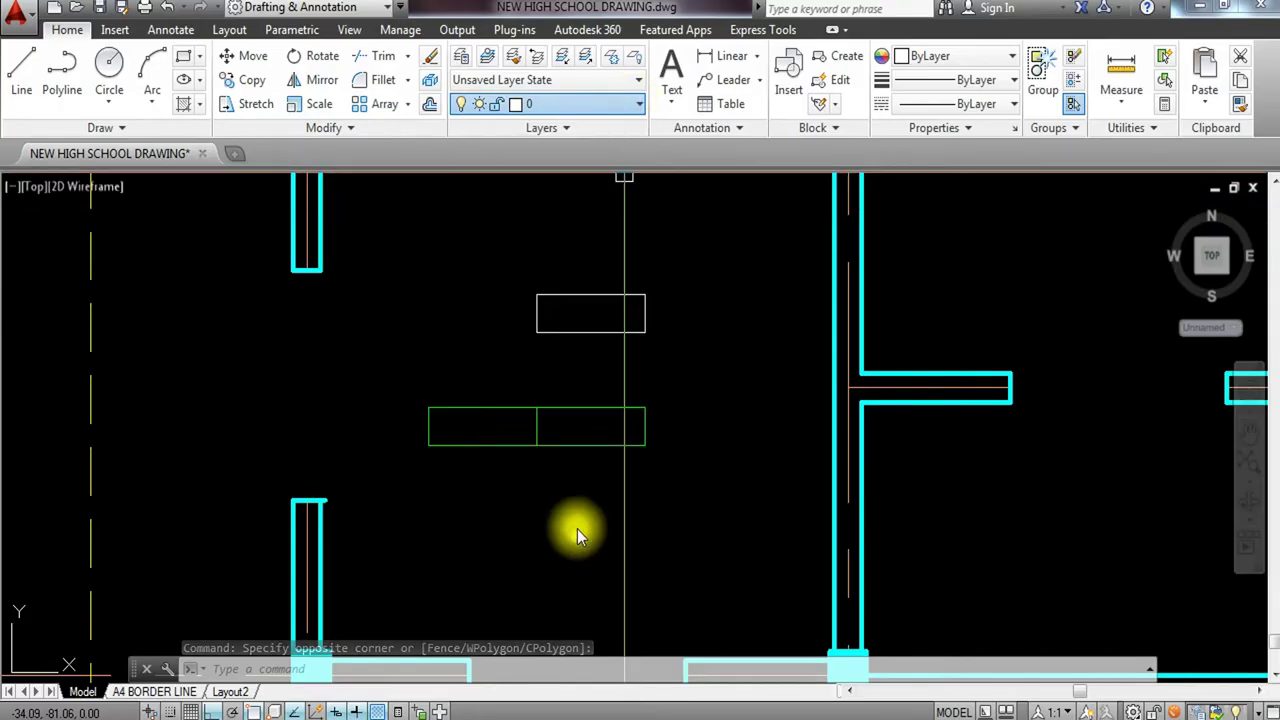
pyautogui.press('Escape')
# Convert the two adjoining green rectangles into a block named WINDOW 1 BASIC.
pyautogui.click(710, 400)
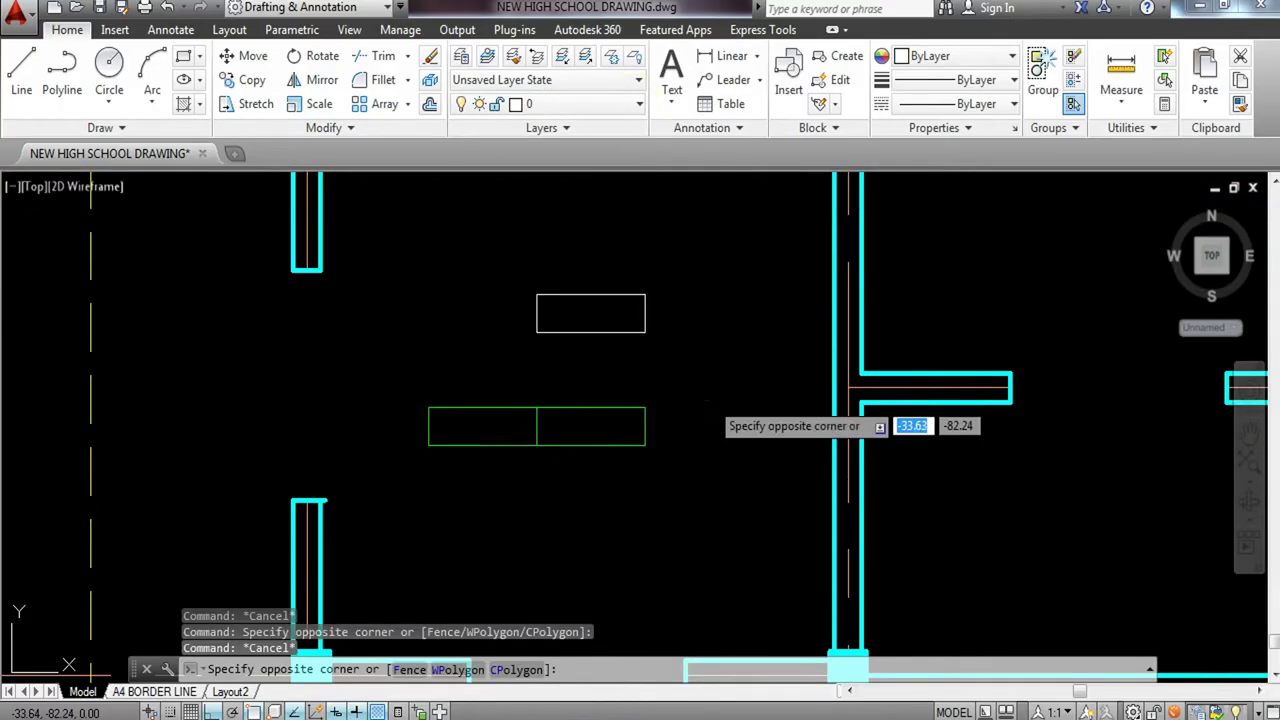
pyautogui.click(390, 477)
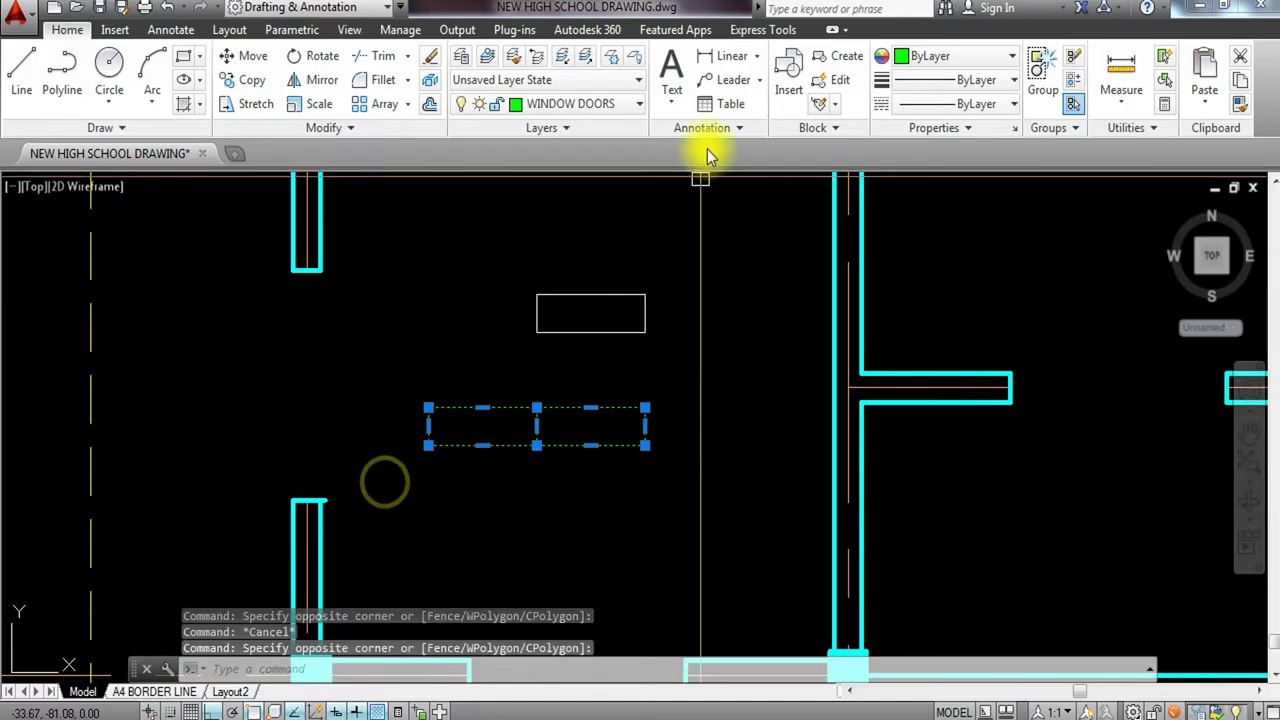
pyautogui.write('B')
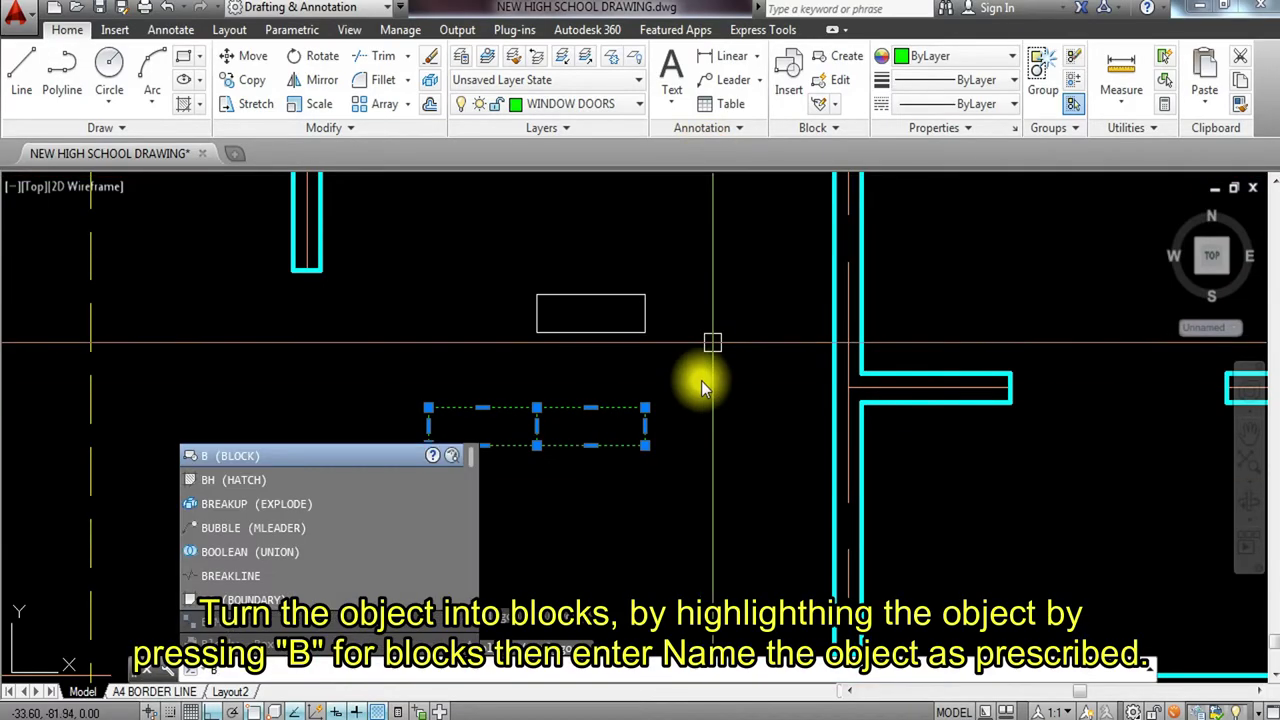
pyautogui.press('Return')
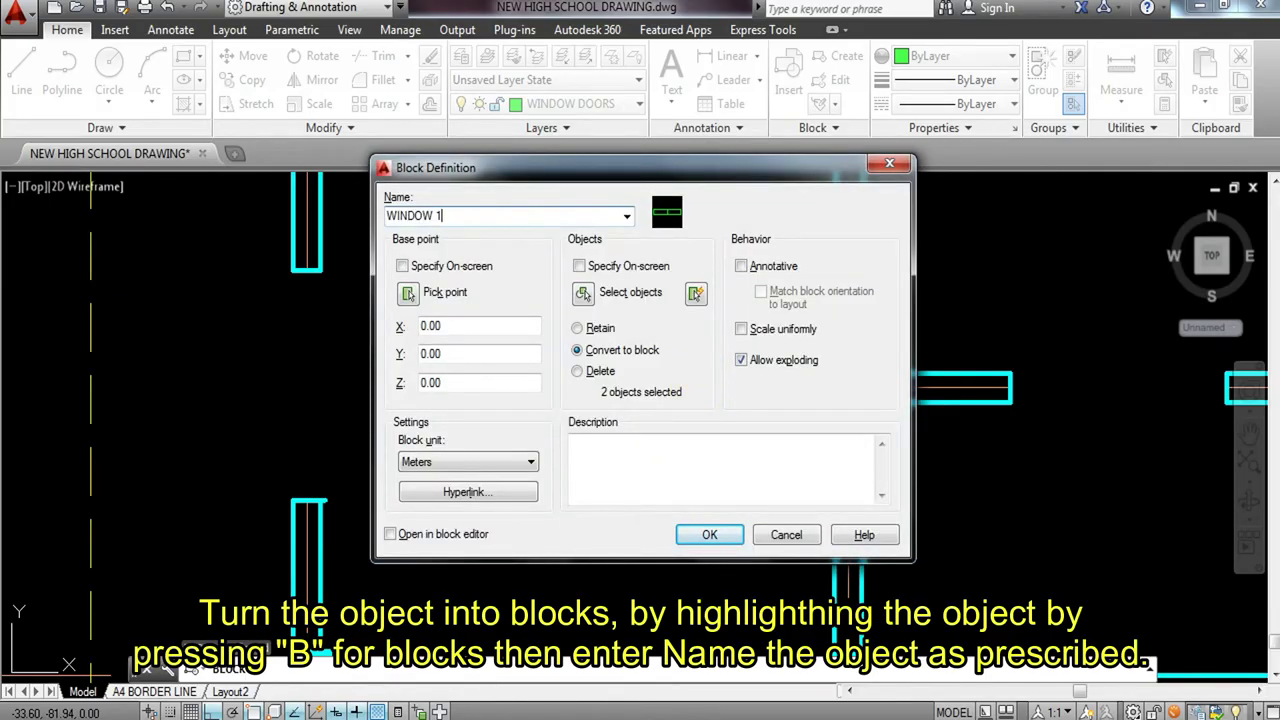
pyautogui.click(704, 543)
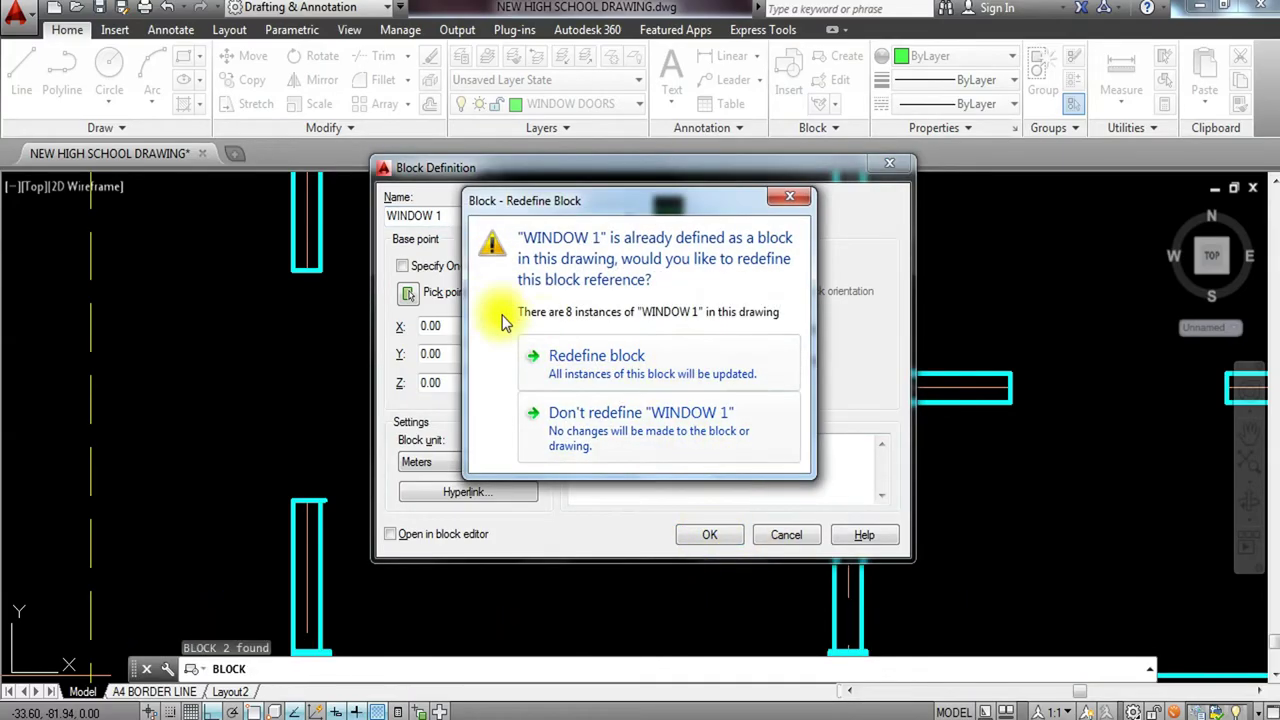
pyautogui.click(793, 208)
pyautogui.click(481, 214)
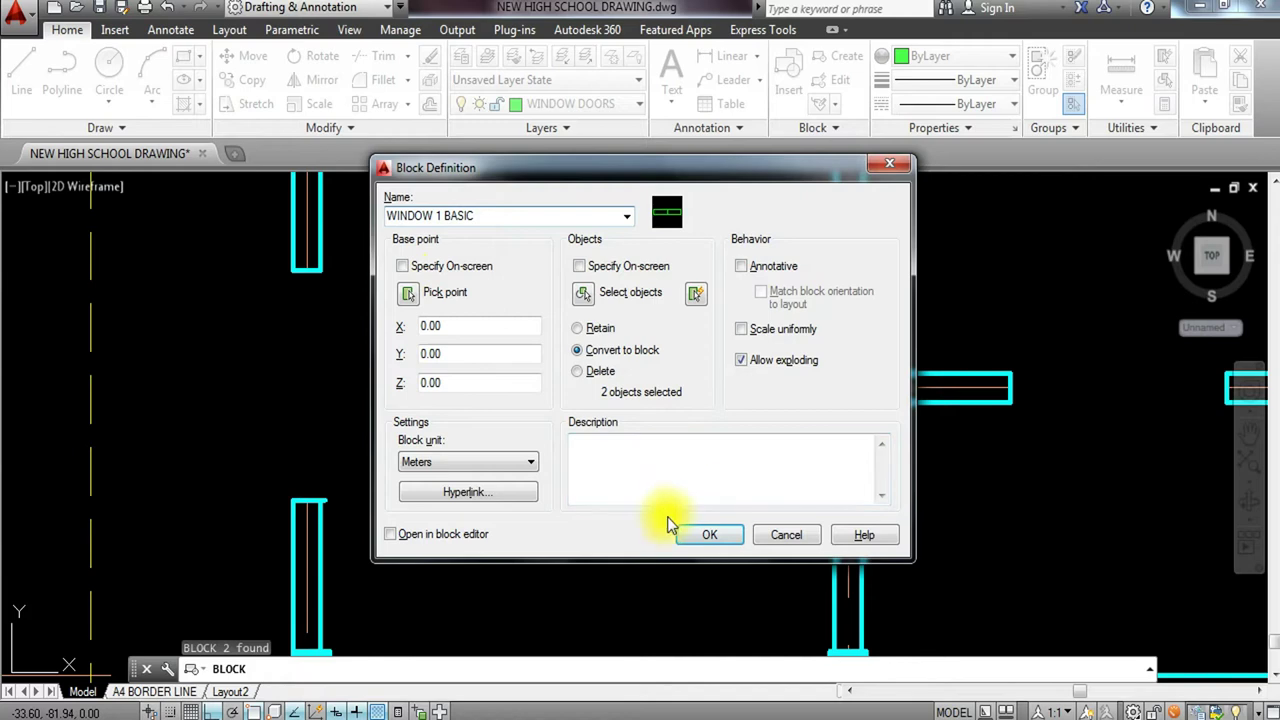
pyautogui.click(705, 534)
# Copy the WINDOW 1 BASIC block into the opening in the left room's lower wall.
pyautogui.click(695, 429)
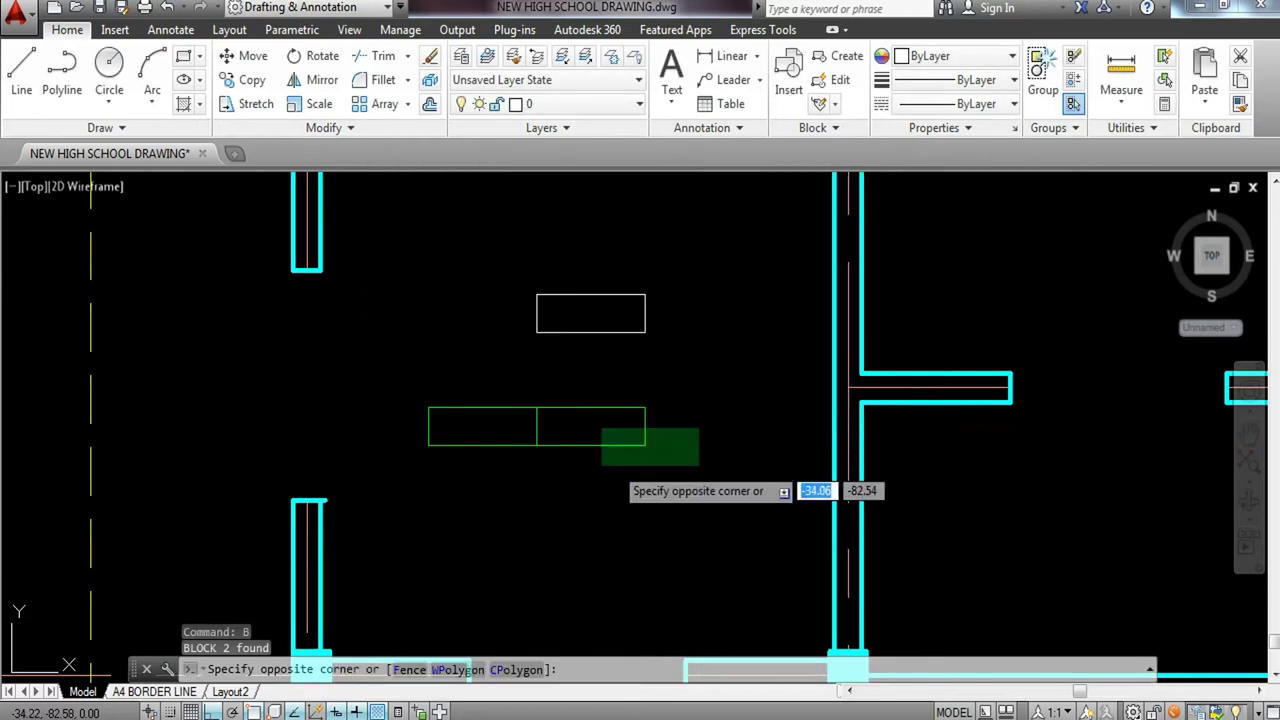
pyautogui.click(646, 450)
pyautogui.write('CO')
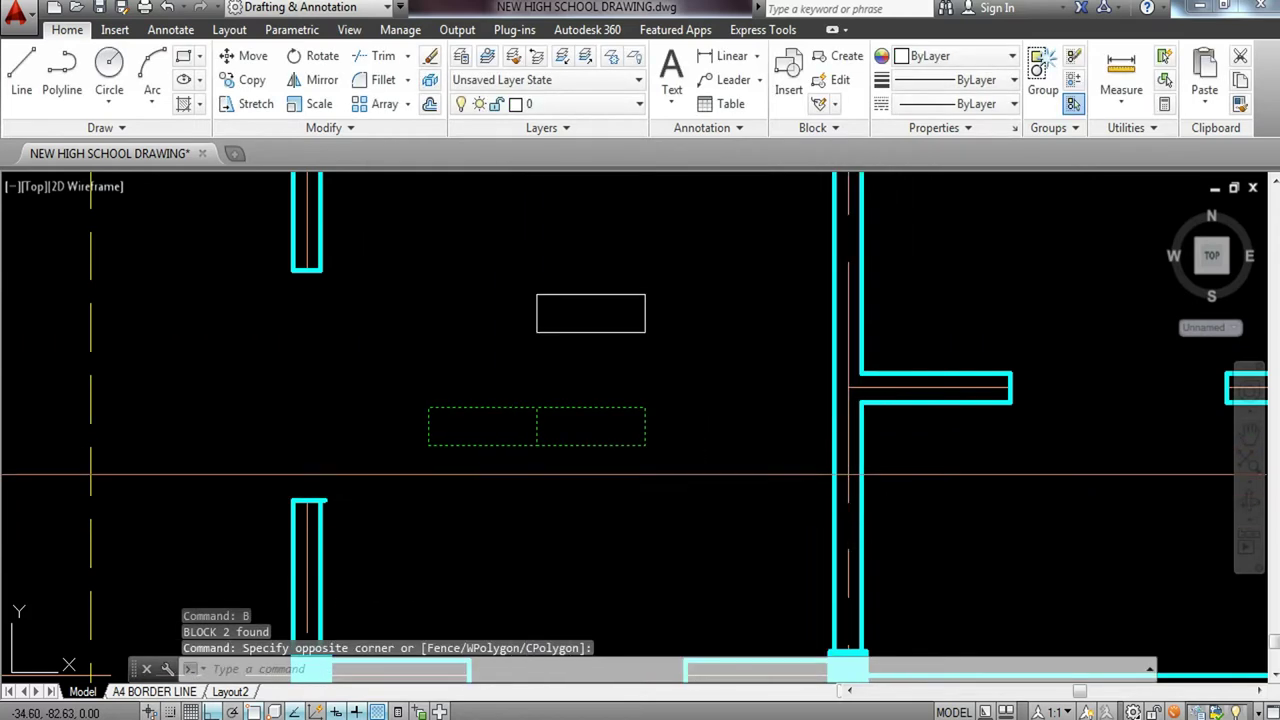
pyautogui.press('Return')
pyautogui.scroll(2, 590, 456)
pyautogui.click(730, 384)
pyautogui.scroll(-3, 731, 375)
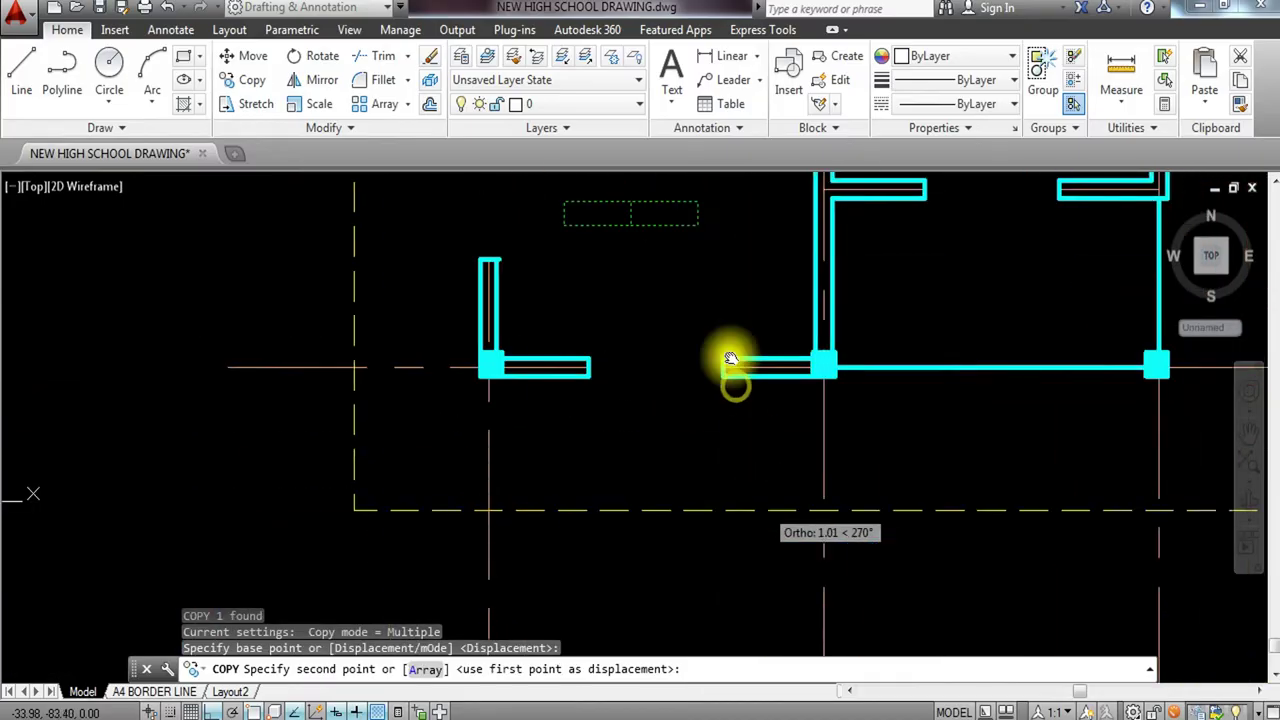
pyautogui.scroll(3, 700, 288)
pyautogui.click(698, 286)
# Place another copy of the window block in the opening of the middle-right room's lower wall.
pyautogui.scroll(-4, 698, 286)
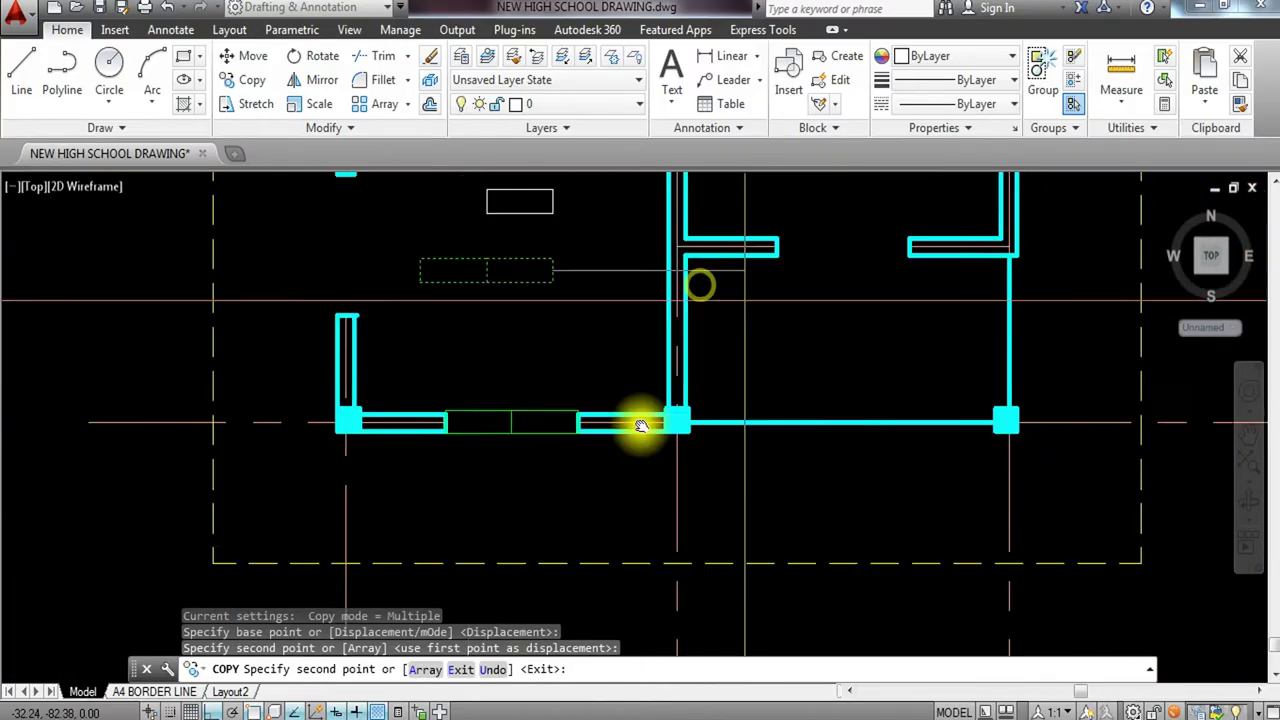
pyautogui.scroll(4, 729, 423)
pyautogui.scroll(-5, 700, 377)
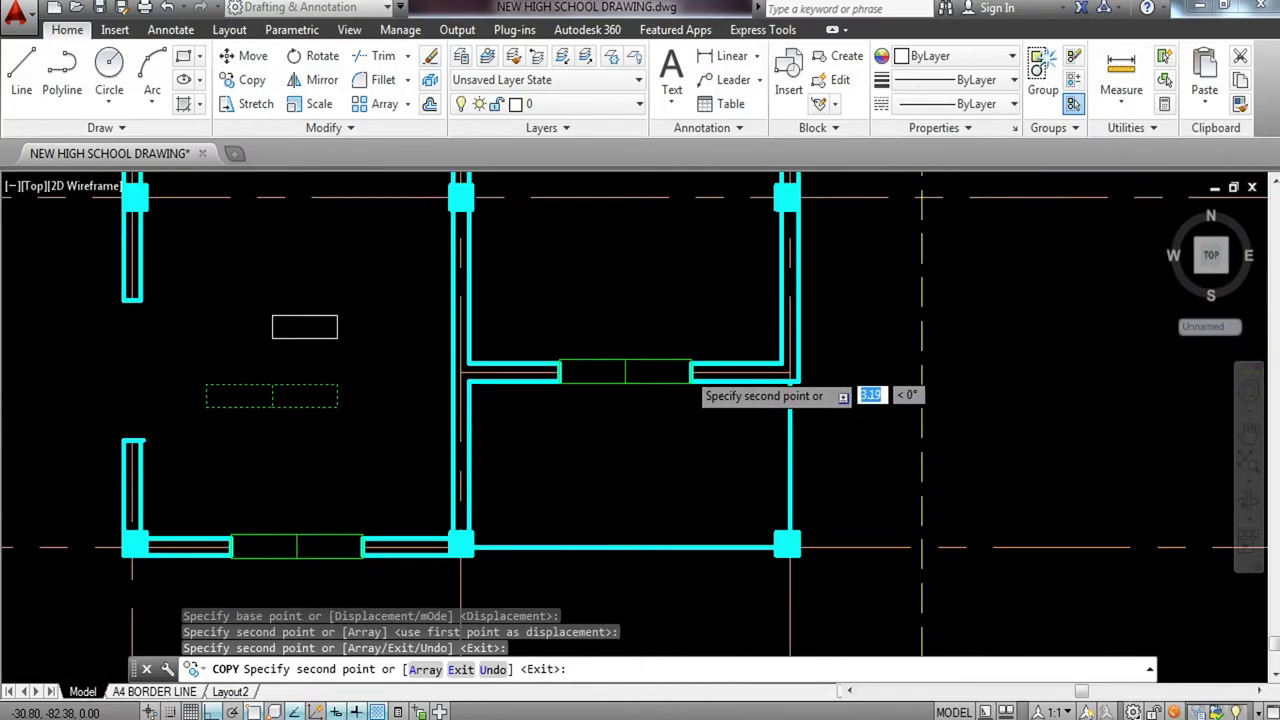
pyautogui.press('Escape')
# Rotate the loose WINDOW 1 BASIC block to a vertical orientation about the midpoint of its short edge.
pyautogui.scroll(5, 583, 354)
pyautogui.click(710, 347)
pyautogui.click(470, 441)
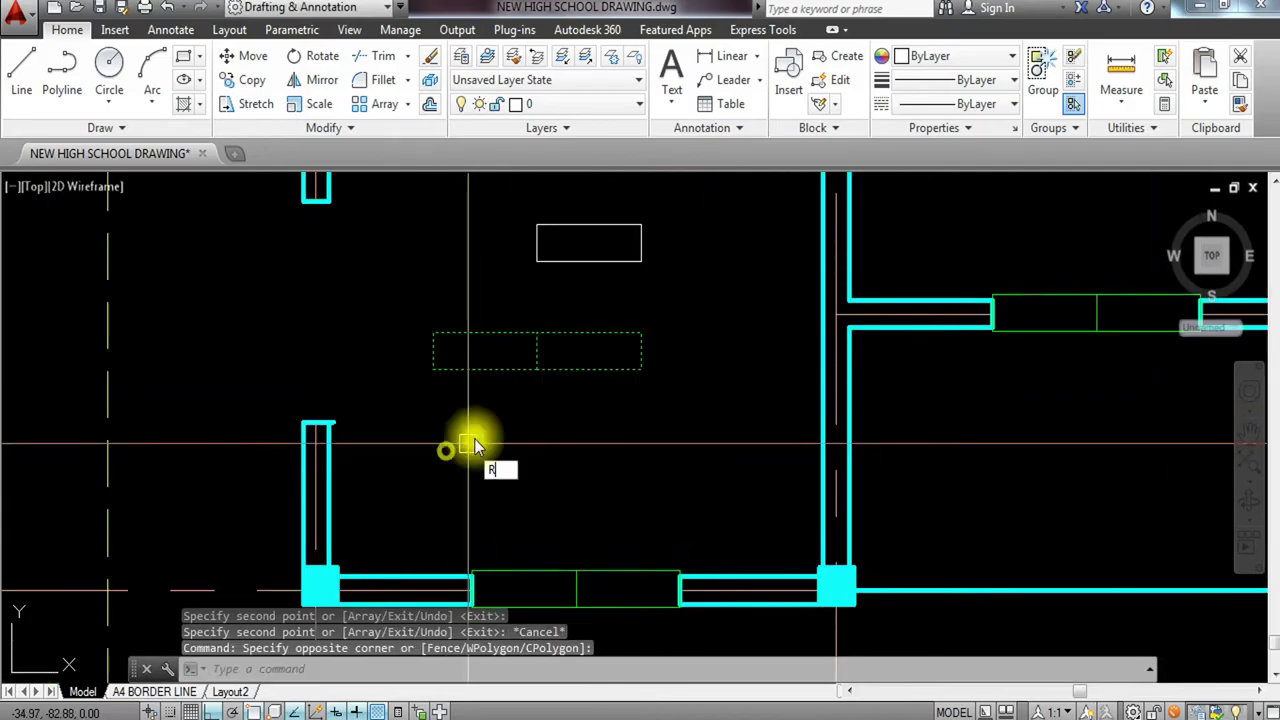
pyautogui.write('RO')
pyautogui.press('Return')
pyautogui.click(641, 350)
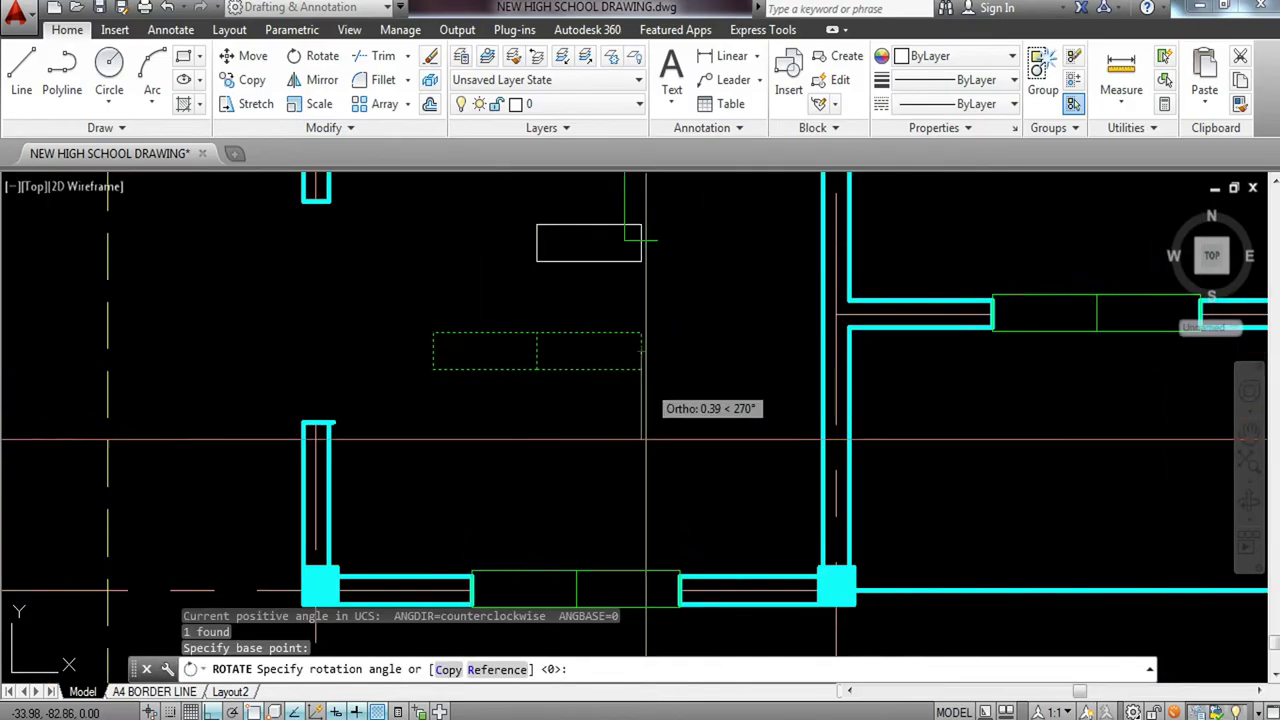
pyautogui.click(662, 416)
# Copy the vertical window block into the two openings in the left exterior wall.
pyautogui.click(586, 394)
pyautogui.write('c')
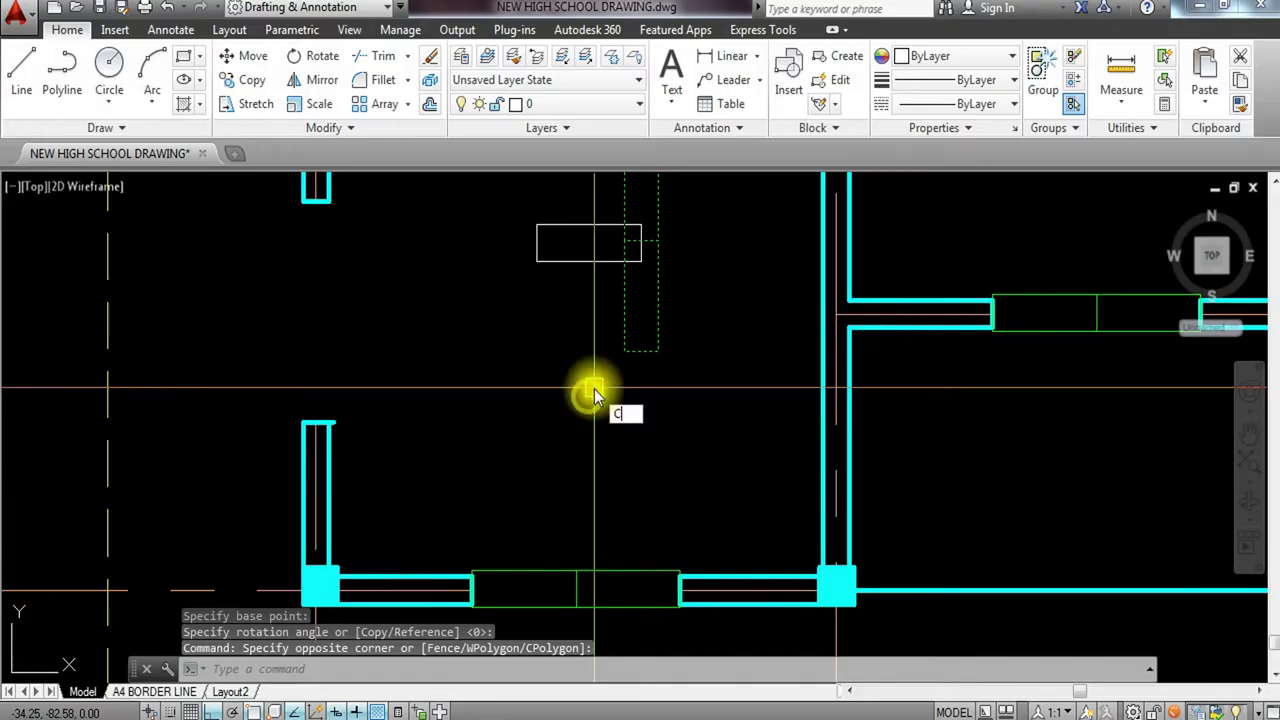
pyautogui.write('o')
pyautogui.press('Return')
pyautogui.click(638, 351)
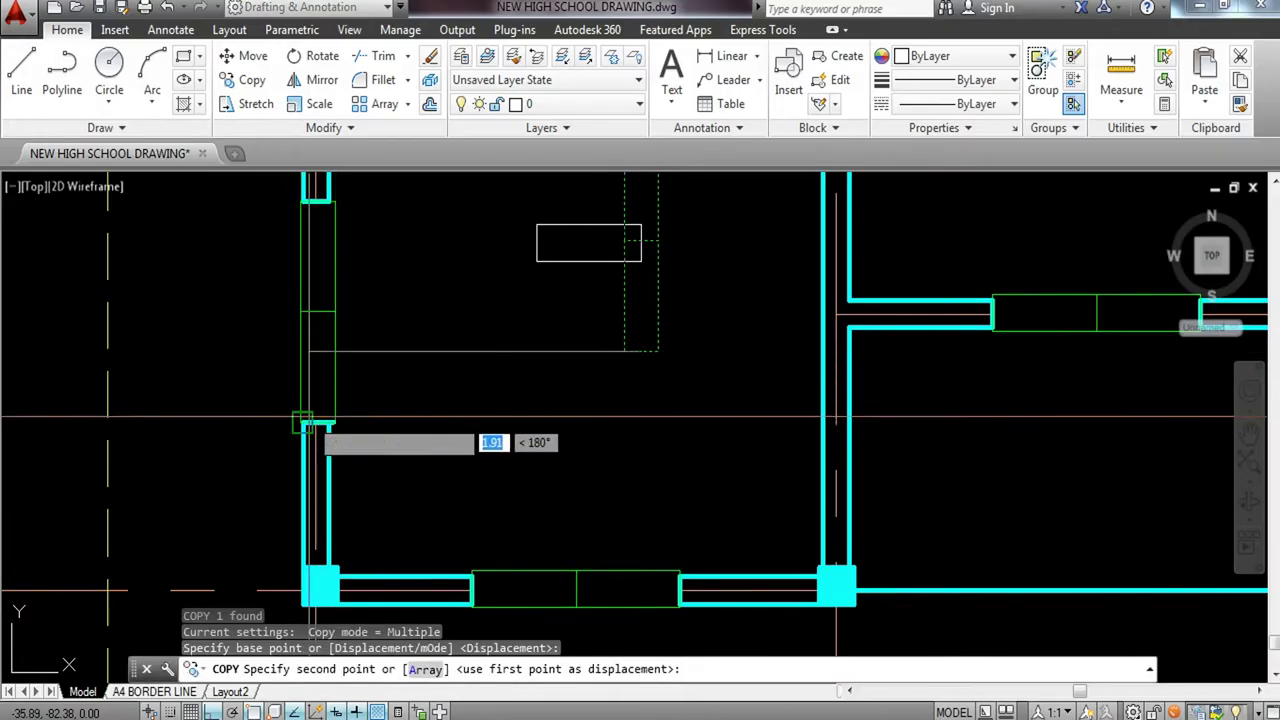
pyautogui.click(305, 425)
pyautogui.scroll(-3, 430, 395)
pyautogui.scroll(4, 443, 363)
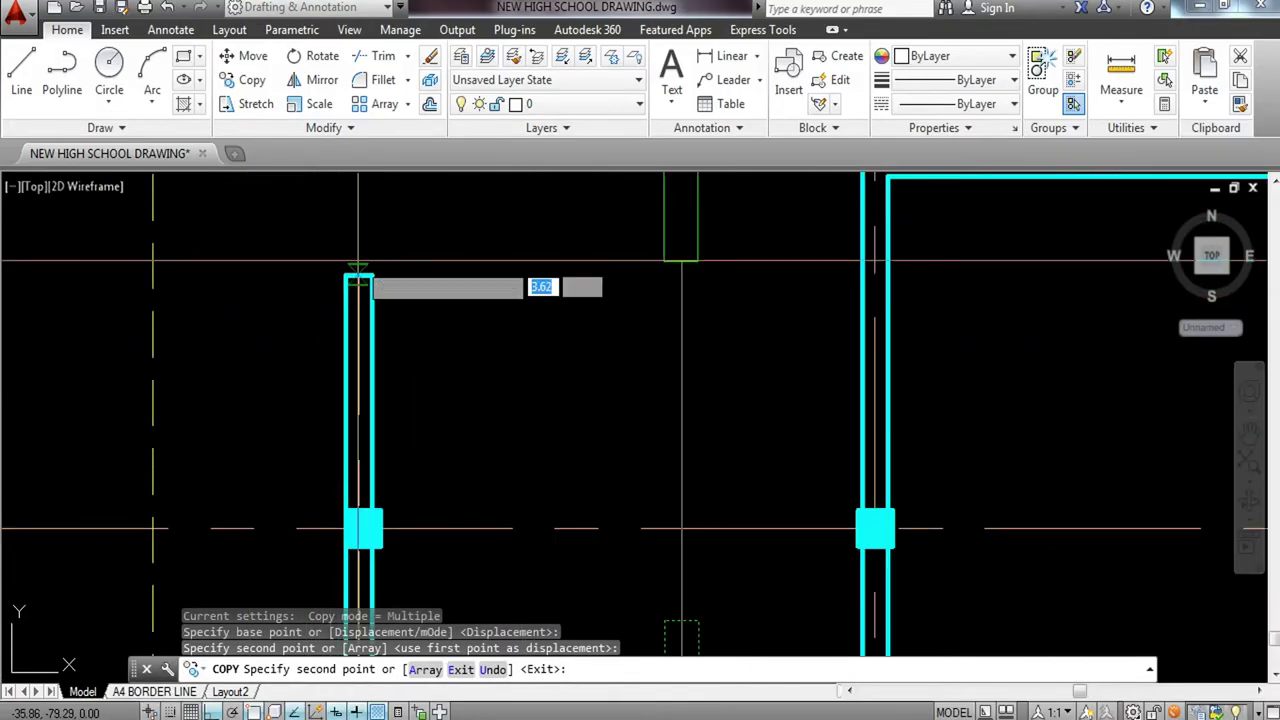
pyautogui.scroll(-3, 380, 330)
pyautogui.press('Escape')
# Shorten the end line of the left wall below its lower window so it stops at the wall's inner face.
pyautogui.scroll(5, 337, 529)
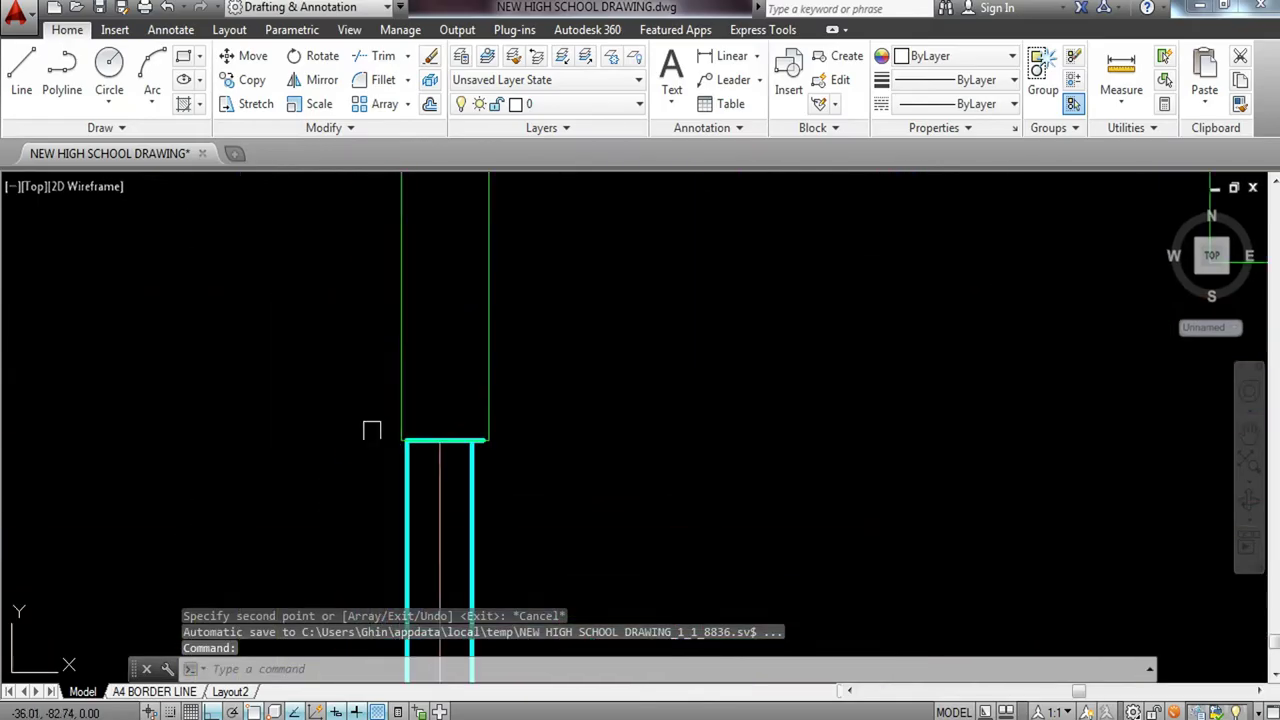
pyautogui.scroll(2, 372, 430)
pyautogui.click(543, 450)
pyautogui.scroll(5, 557, 447)
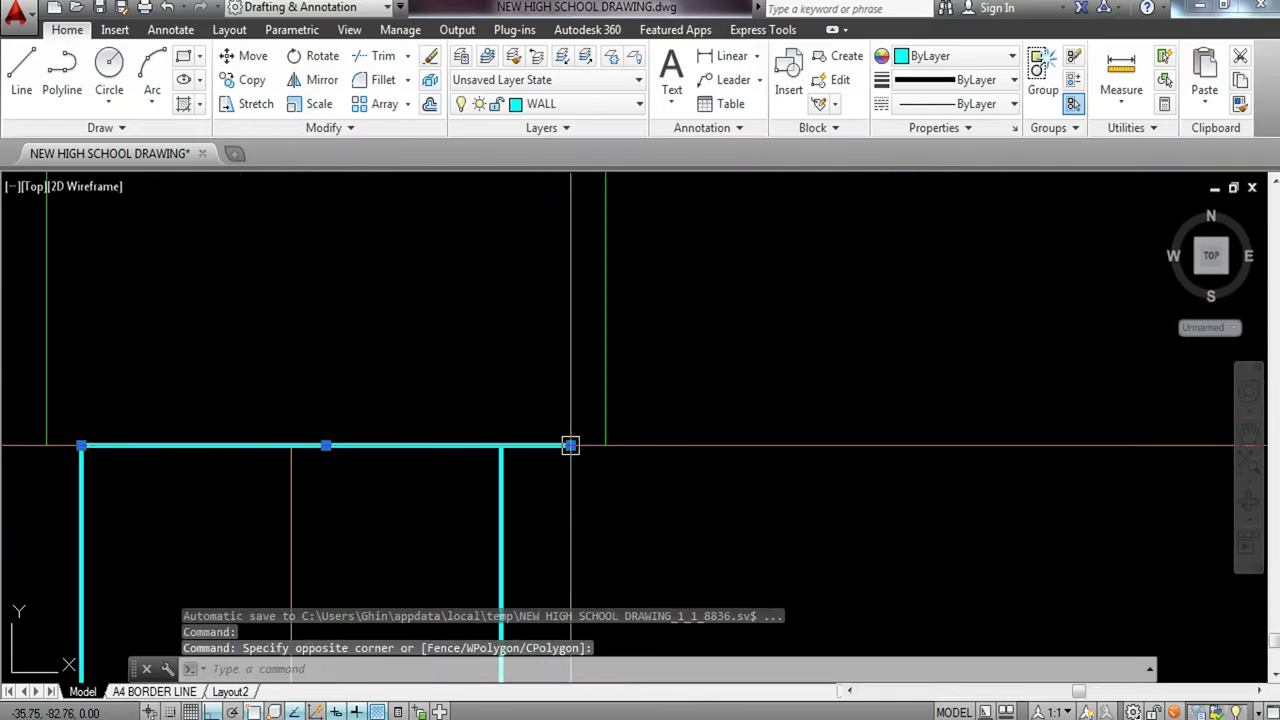
pyautogui.click(570, 445)
pyautogui.click(500, 445)
pyautogui.press('Escape')
# Erase the loose vertical window block inside the left room.
pyautogui.scroll(-4, 536, 415)
pyautogui.moveTo(502, 444); pyautogui.dragTo(415, 571, button='middle')
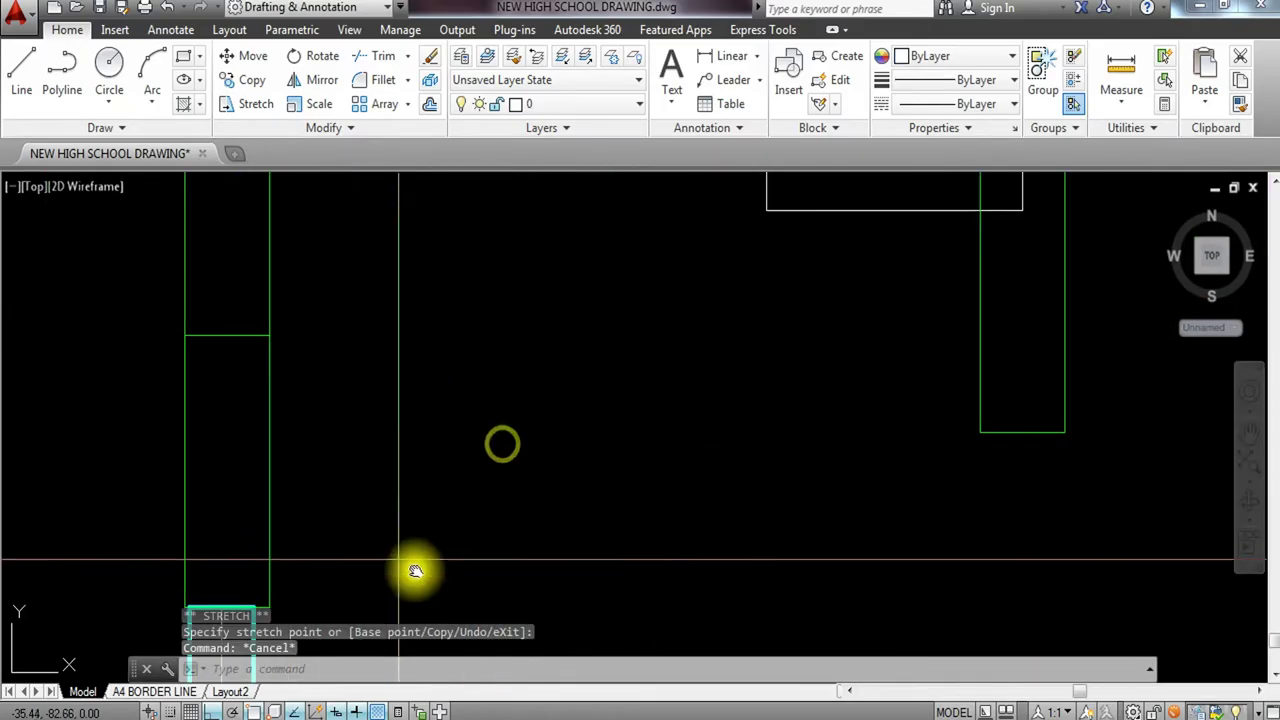
pyautogui.scroll(-3, 415, 570)
pyautogui.click(449, 543)
pyautogui.moveTo(509, 492); pyautogui.dragTo(428, 471, button='middle')
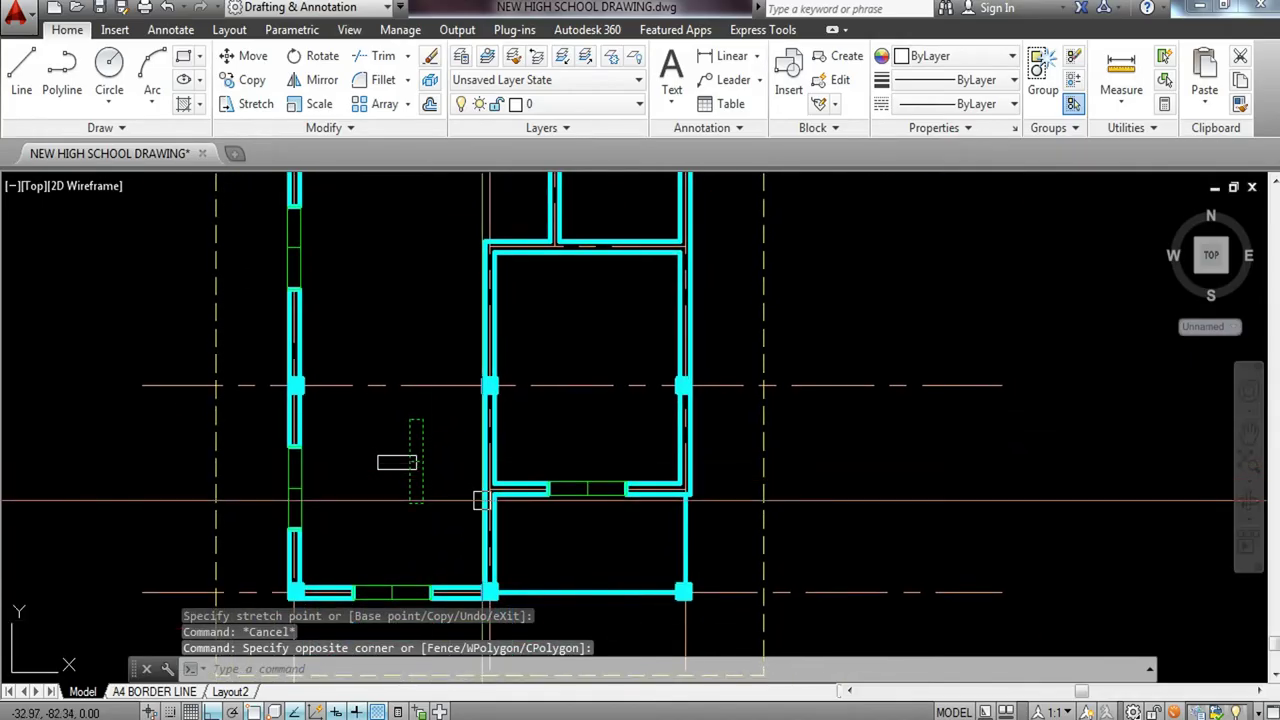
pyautogui.write('e')
pyautogui.press('Return')
# Assign the remaining white rectangle in the left room to the WINDOW DOORS layer.
pyautogui.scroll(2, 397, 479)
pyautogui.click(468, 410)
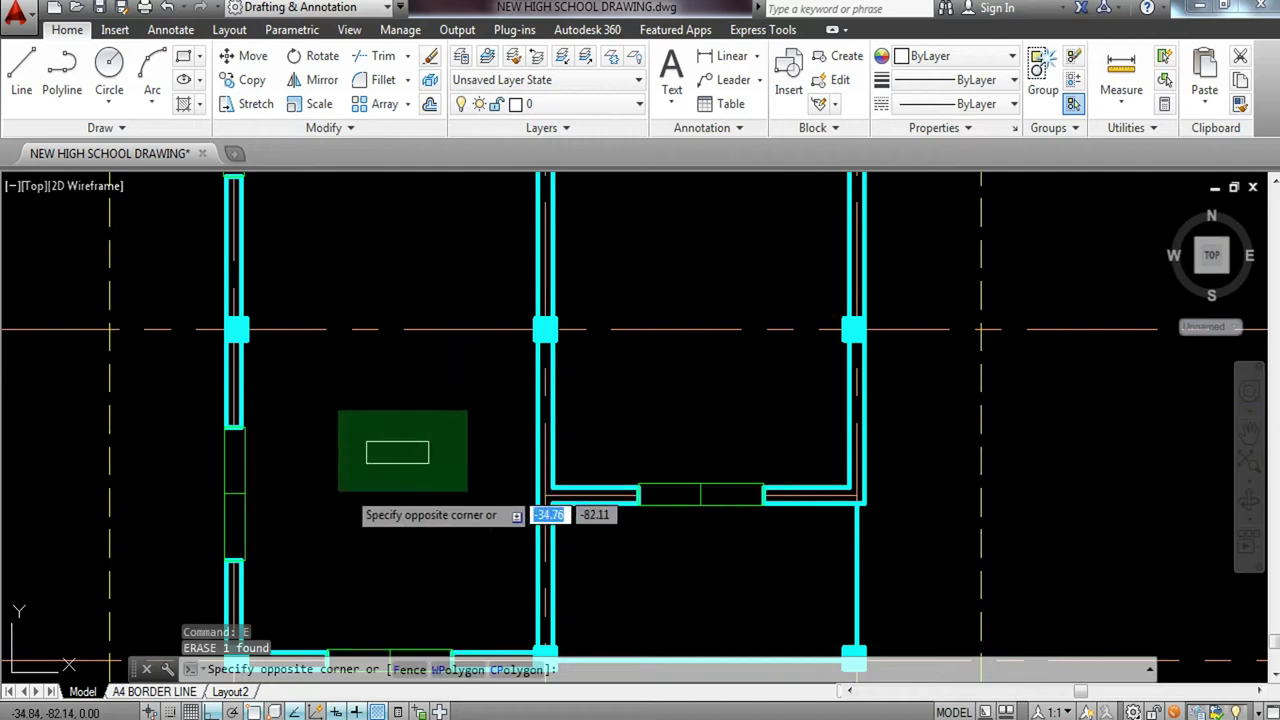
pyautogui.click(362, 488)
pyautogui.click(579, 106)
pyautogui.click(587, 157)
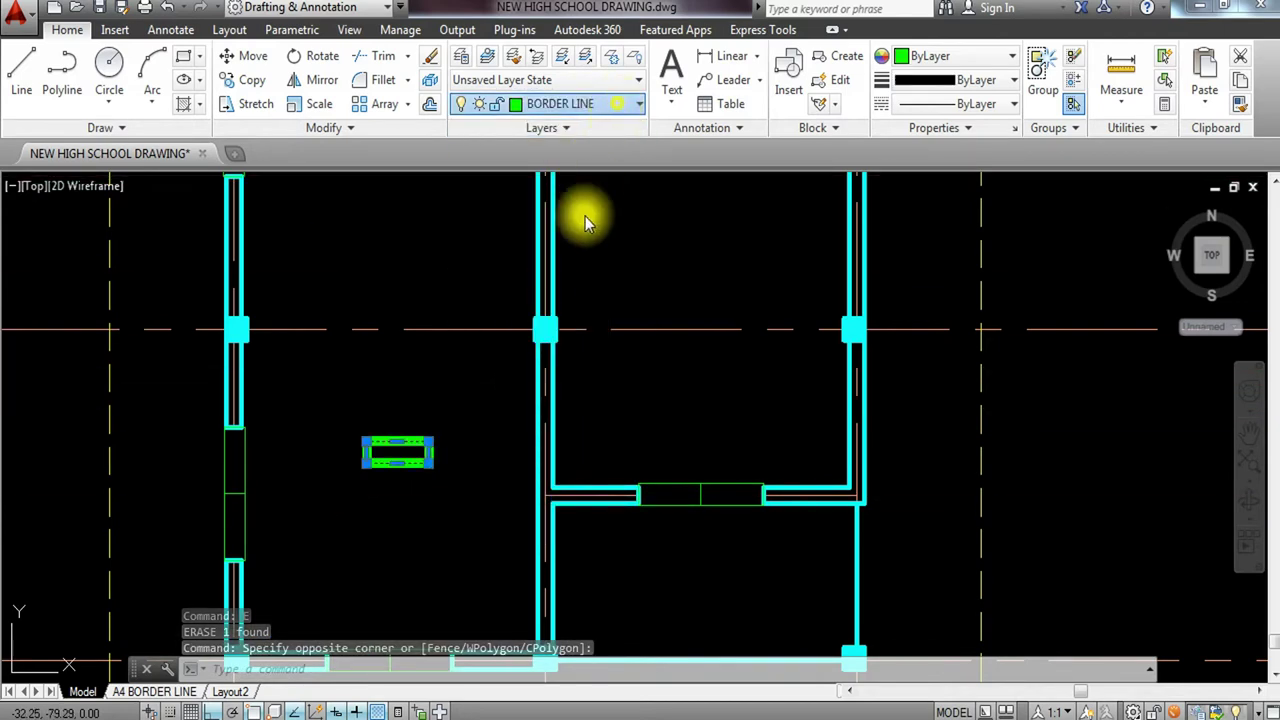
pyautogui.click(620, 104)
pyautogui.click(562, 518)
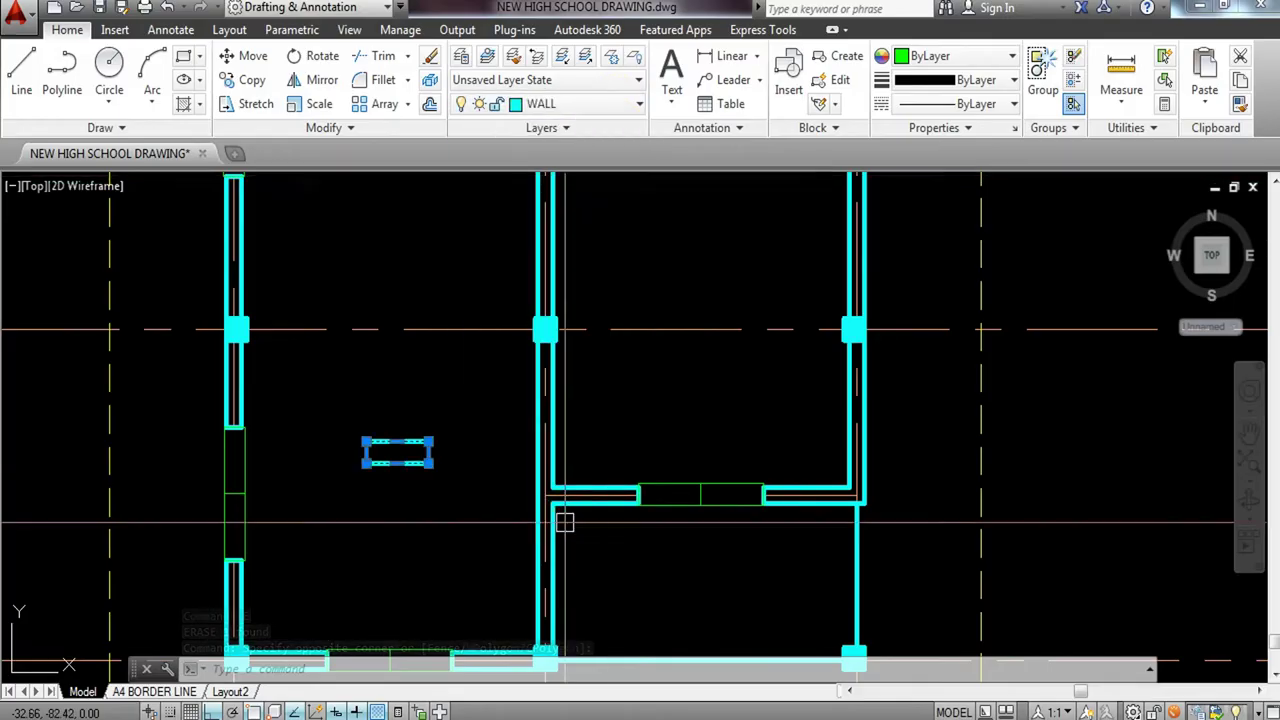
pyautogui.click(620, 106)
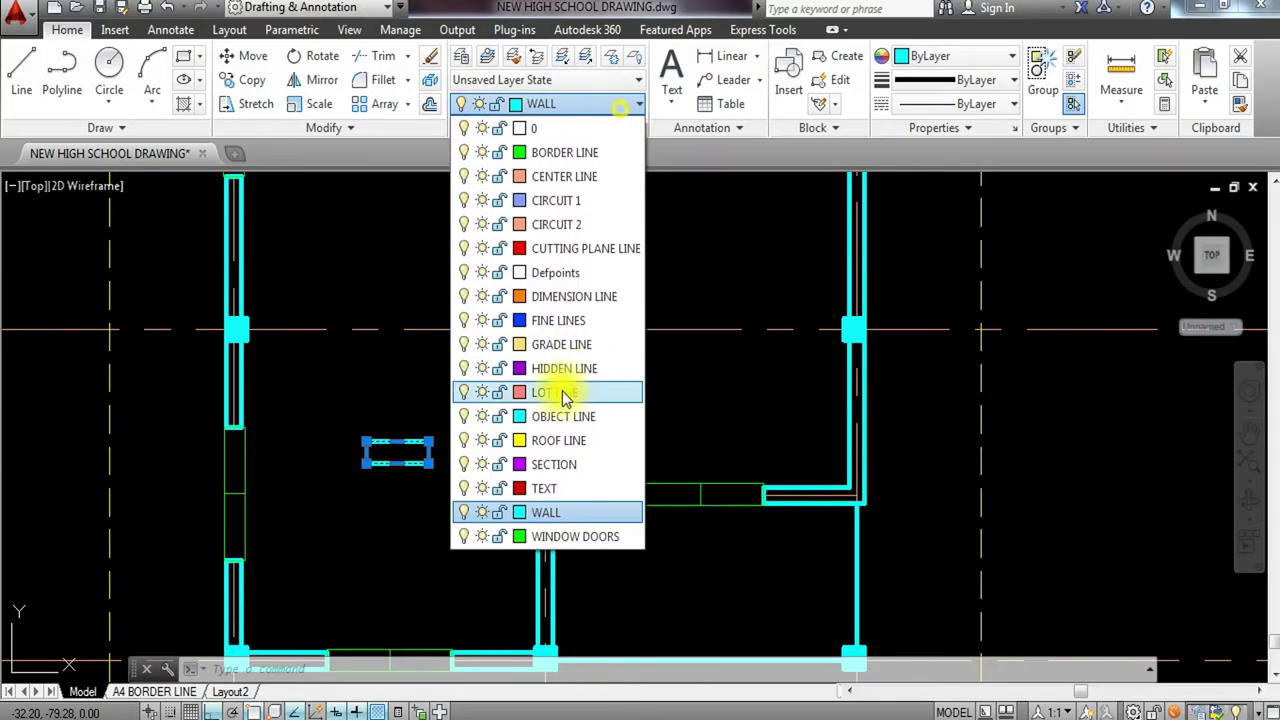
pyautogui.click(566, 533)
pyautogui.press('Escape')
# Convert the small green rectangle into a block named WINDOW 2 BASIC.
pyautogui.scroll(2, 426, 514)
pyautogui.click(402, 388)
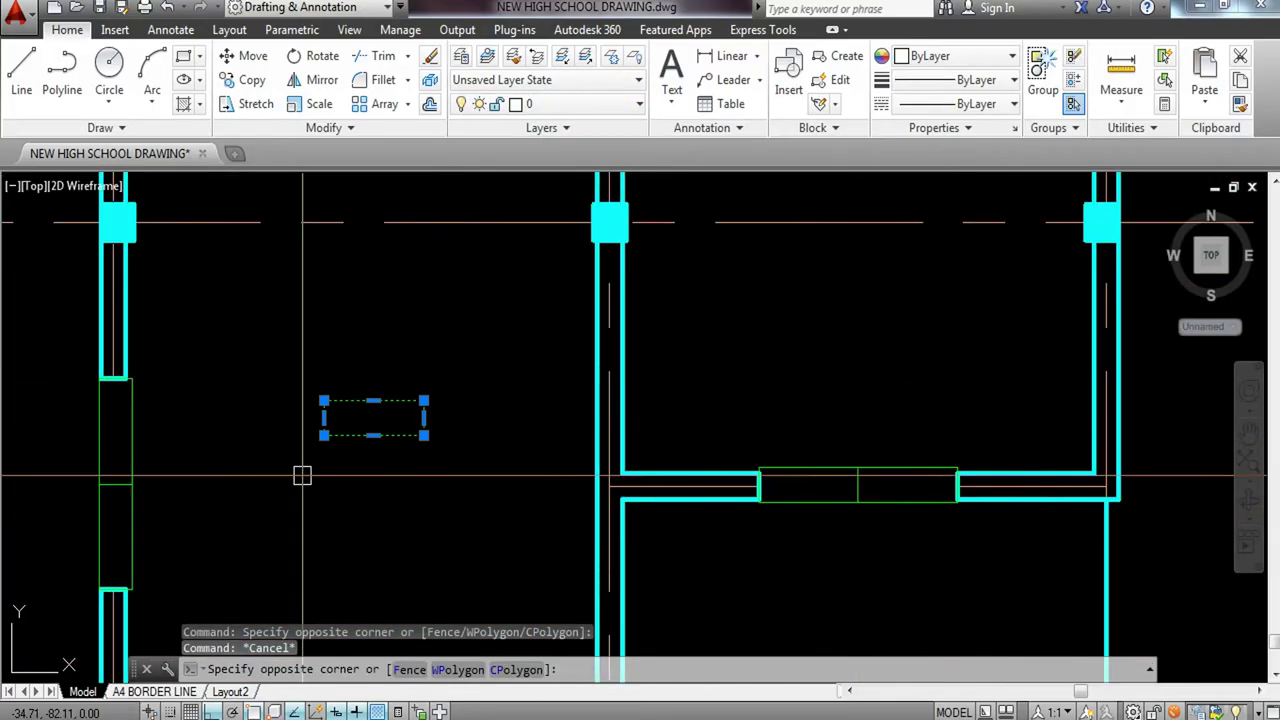
pyautogui.click(300, 468)
pyautogui.write('b')
pyautogui.press('Return')
pyautogui.write('WINDOW 2 BASIC')
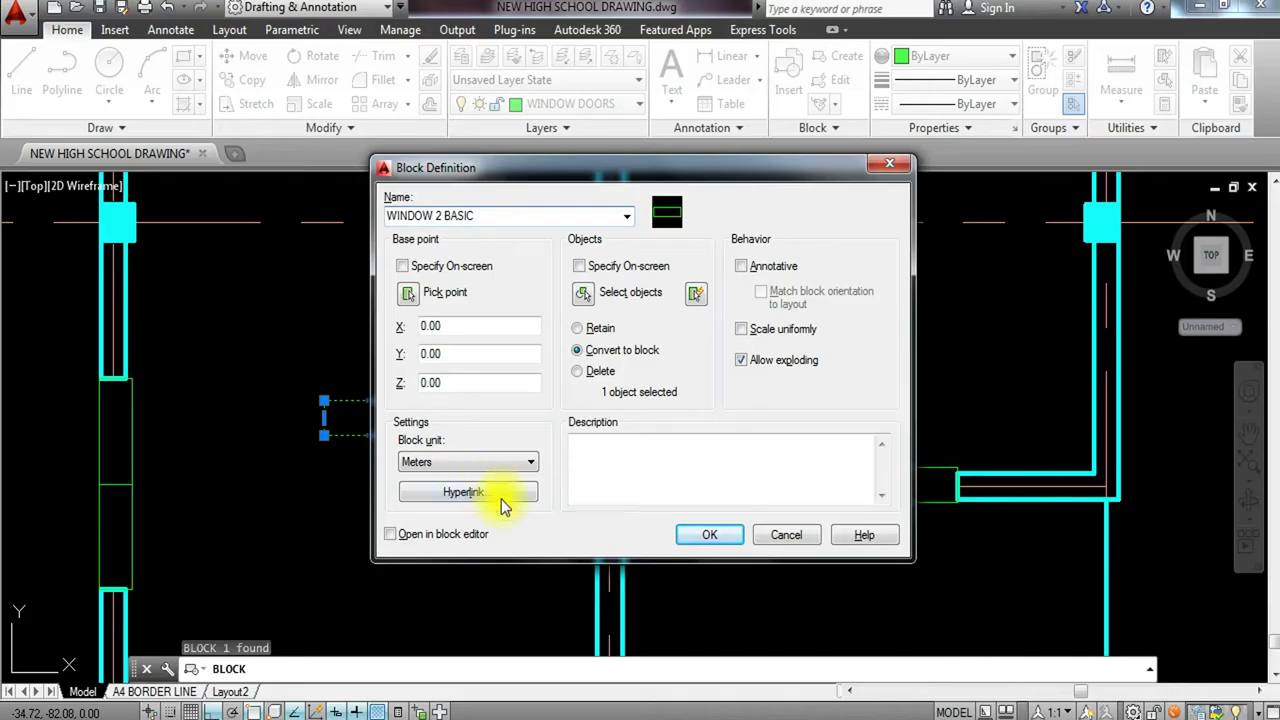
pyautogui.click(704, 537)
# Copy the WINDOW 2 BASIC block into the two openings in the plan's upper wall.
pyautogui.click(443, 406)
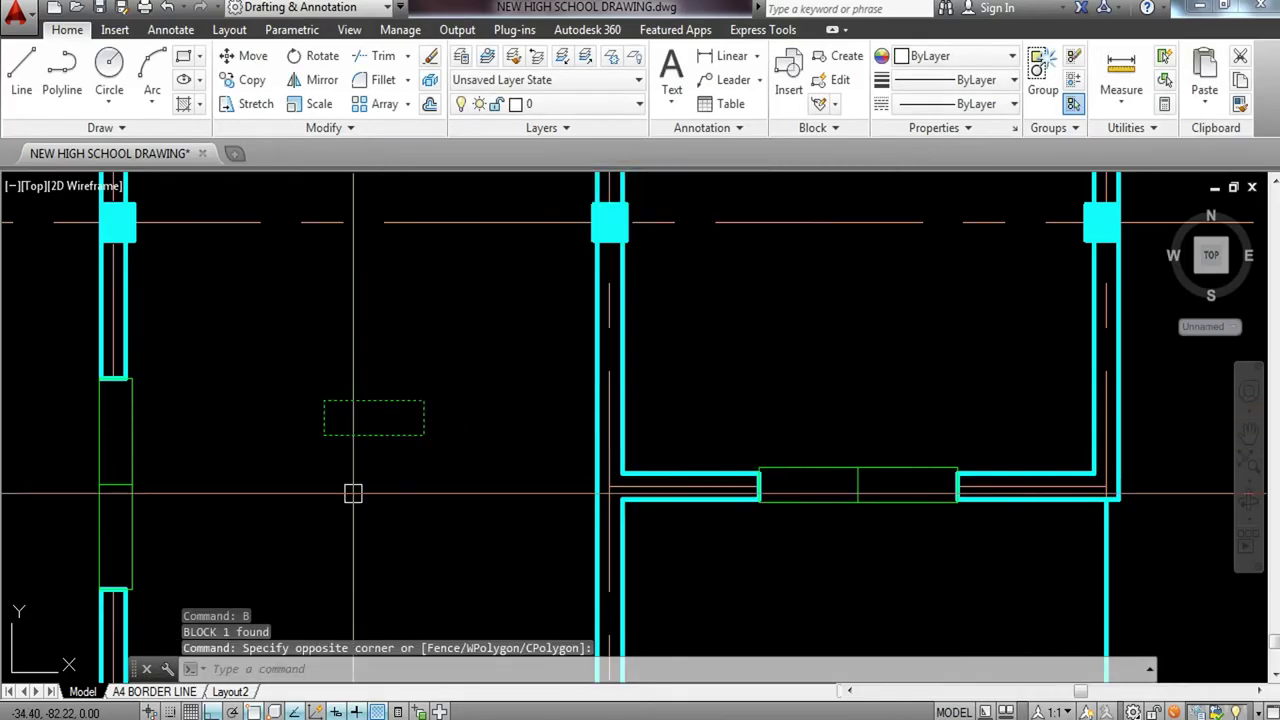
pyautogui.press('Return')
pyautogui.scroll(4, 449, 450)
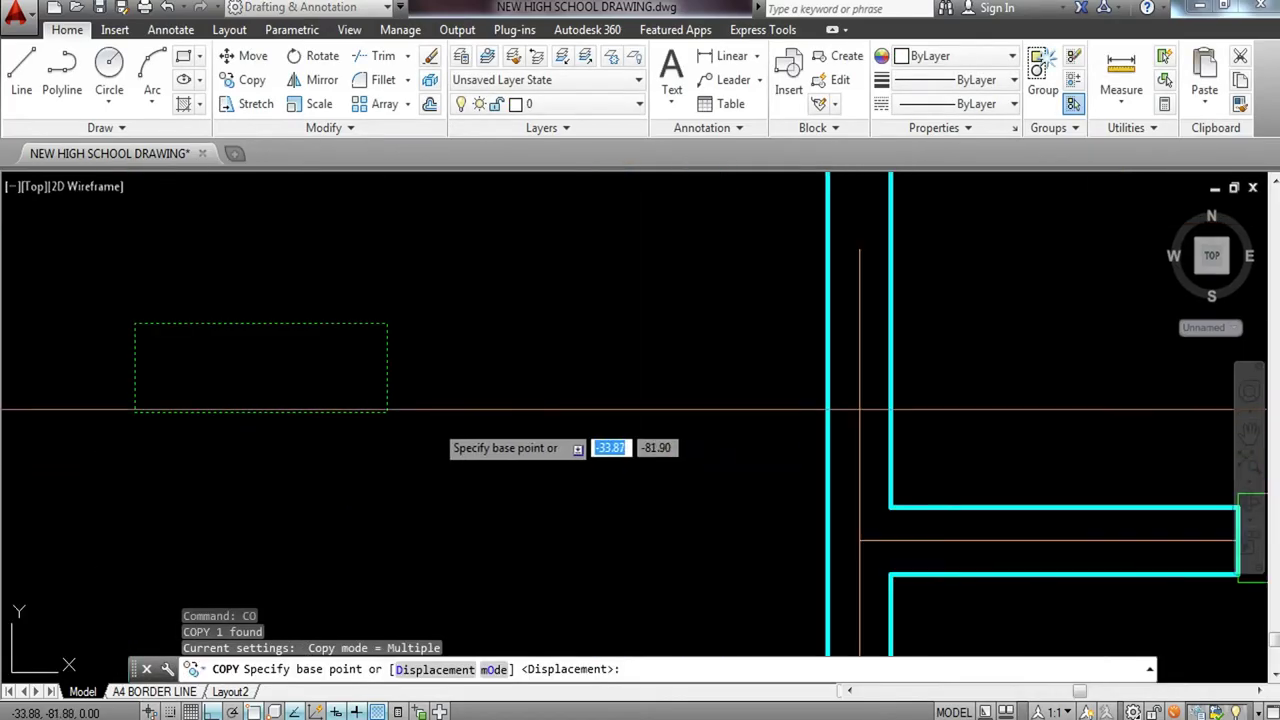
pyautogui.click(386, 367)
pyautogui.scroll(-6, 394, 373)
pyautogui.moveTo(474, 339); pyautogui.dragTo(398, 644, button='middle')
pyautogui.moveTo(706, 260); pyautogui.dragTo(671, 380, button='middle')
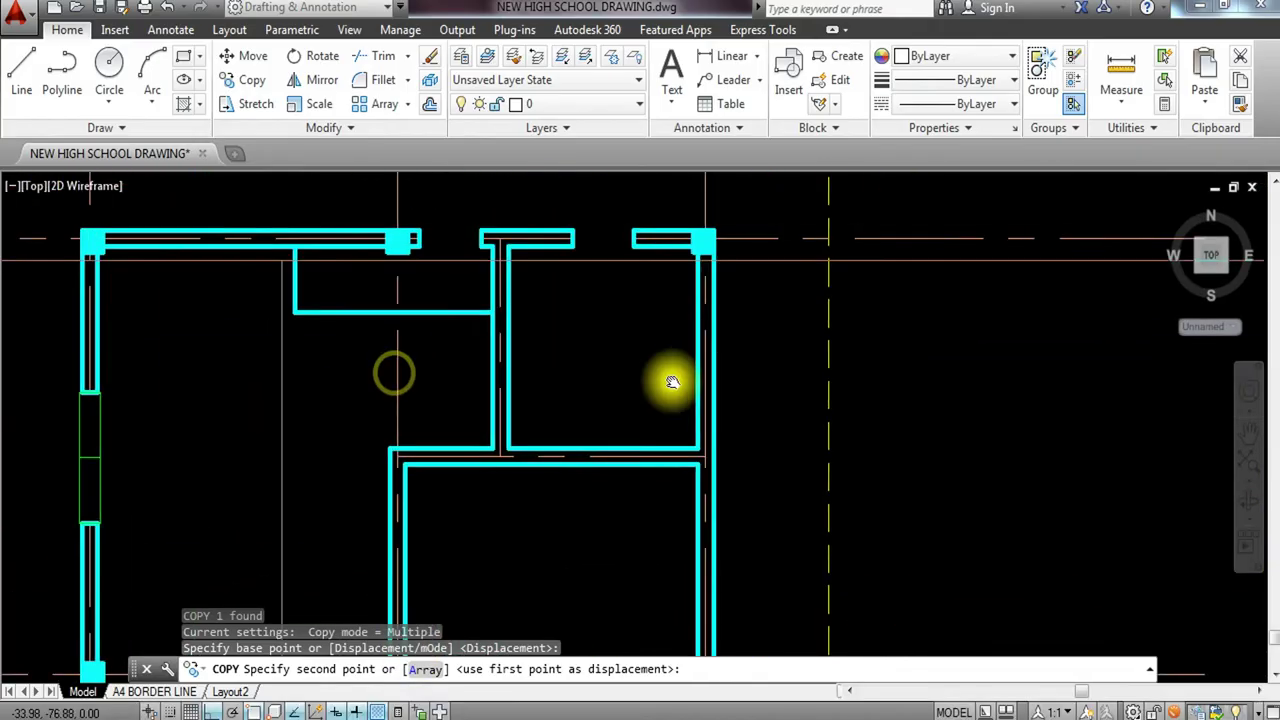
pyautogui.scroll(4, 629, 242)
pyautogui.click(628, 242)
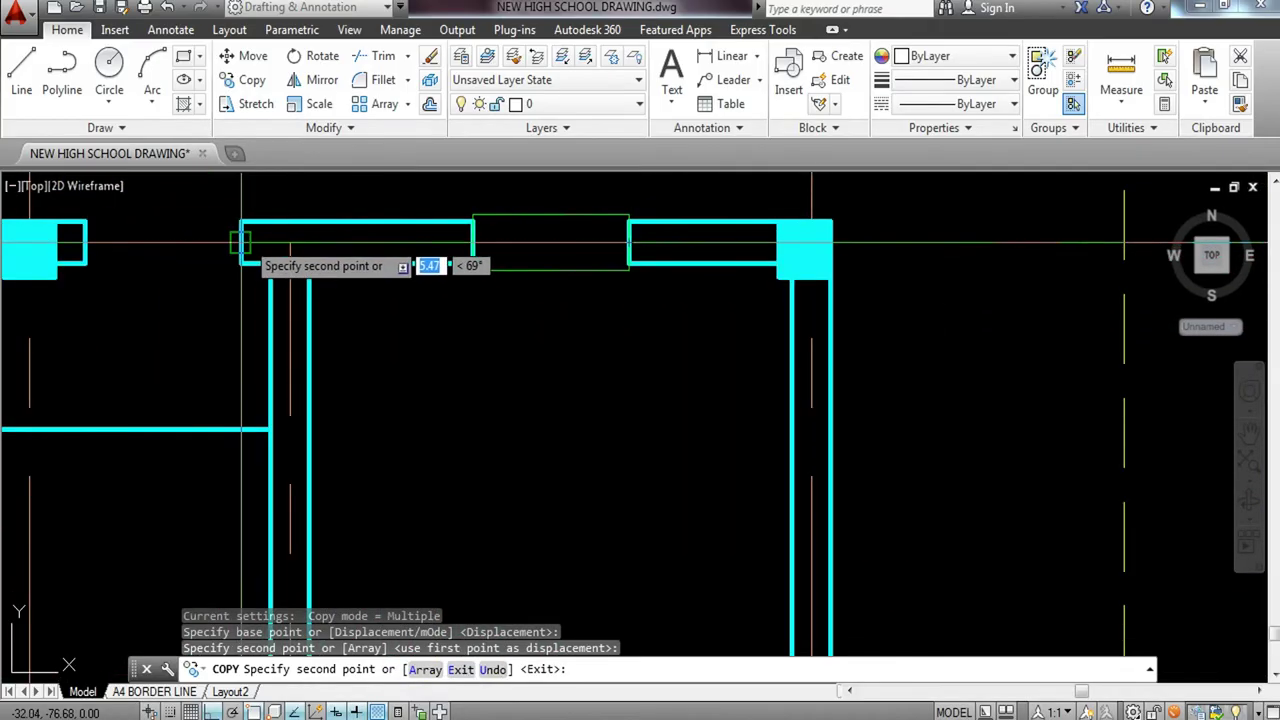
pyautogui.click(241, 242)
pyautogui.press('Escape')
# Erase the loose WINDOW 2 BASIC block inside the left room.
pyautogui.scroll(-10, 271, 242)
pyautogui.moveTo(260, 358); pyautogui.dragTo(326, 315, button='middle')
pyautogui.scroll(6, 286, 326)
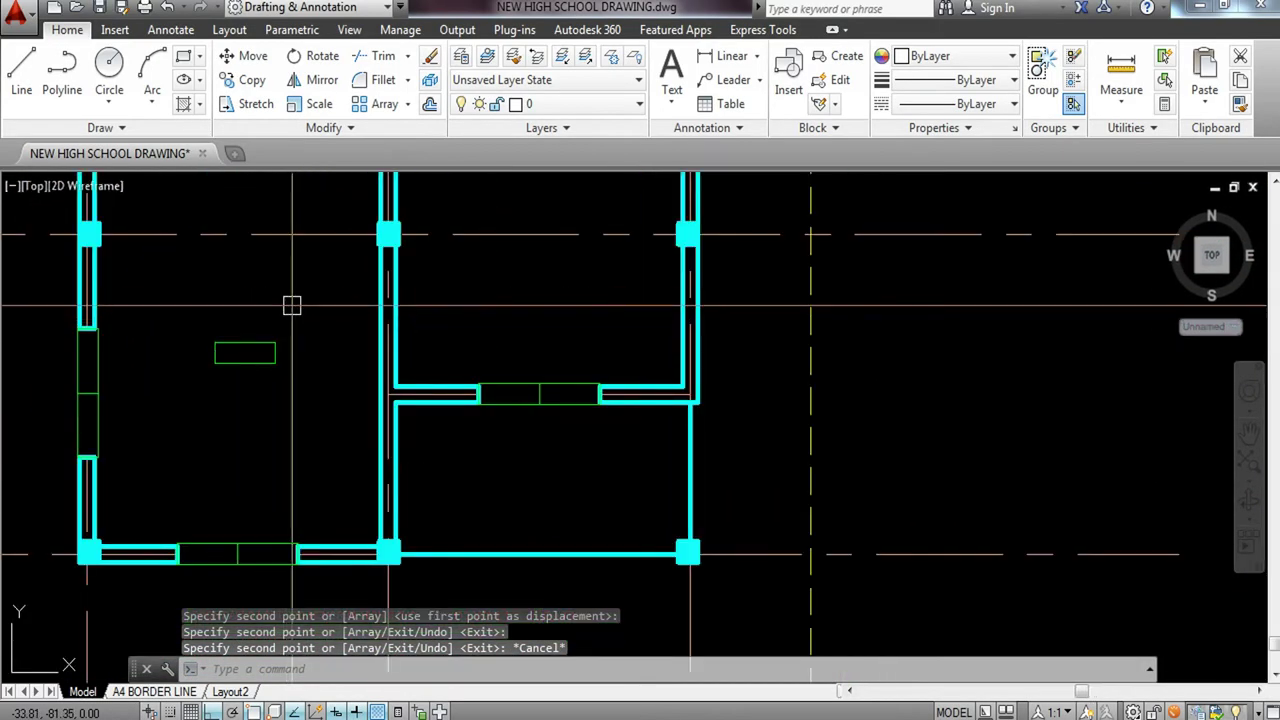
pyautogui.click(291, 305)
pyautogui.click(194, 403)
pyautogui.write('e')
pyautogui.press('Return')
# Offset the lowest horizontal wall centre line upward by 0.2 m.
pyautogui.scroll(-1, 229, 366)
pyautogui.moveTo(285, 386)
pyautogui.mouseDown(button='middle')
pyautogui.moveTo(349, 494)
pyautogui.moveTo(345, 531)
pyautogui.mouseUp(button='middle')
pyautogui.scroll(-1, 286, 414)
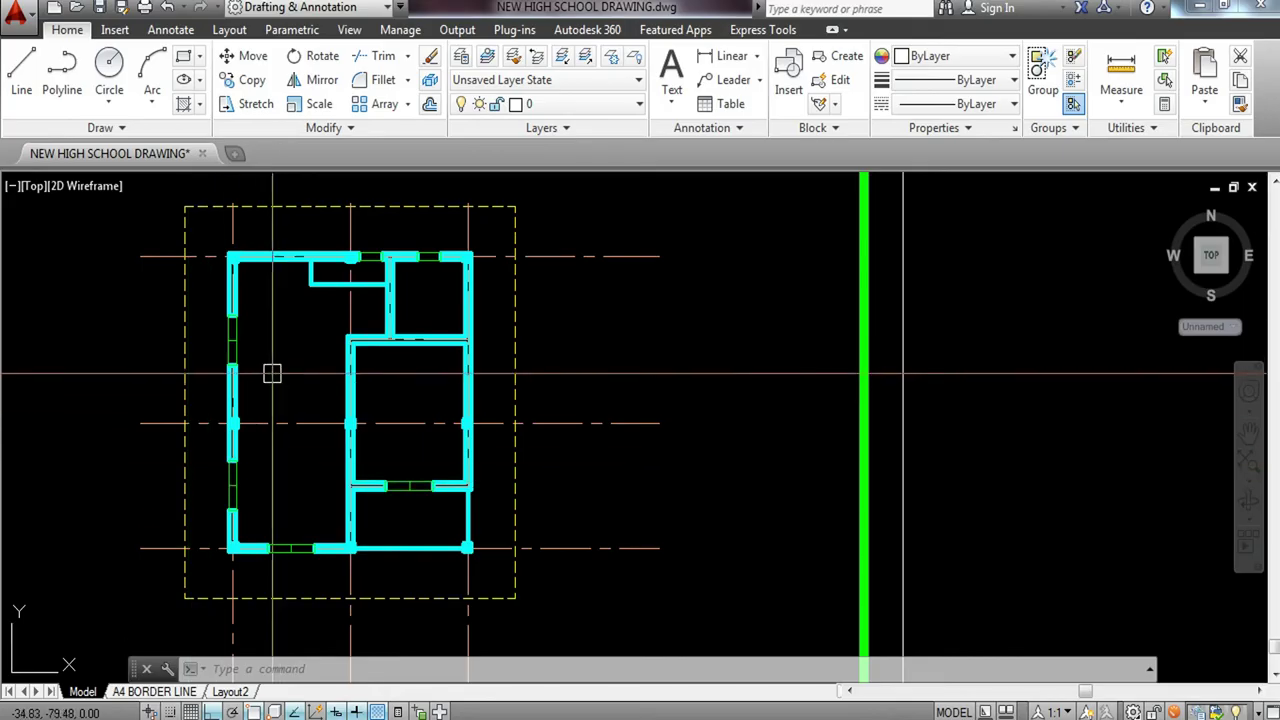
pyautogui.scroll(6, 354, 514)
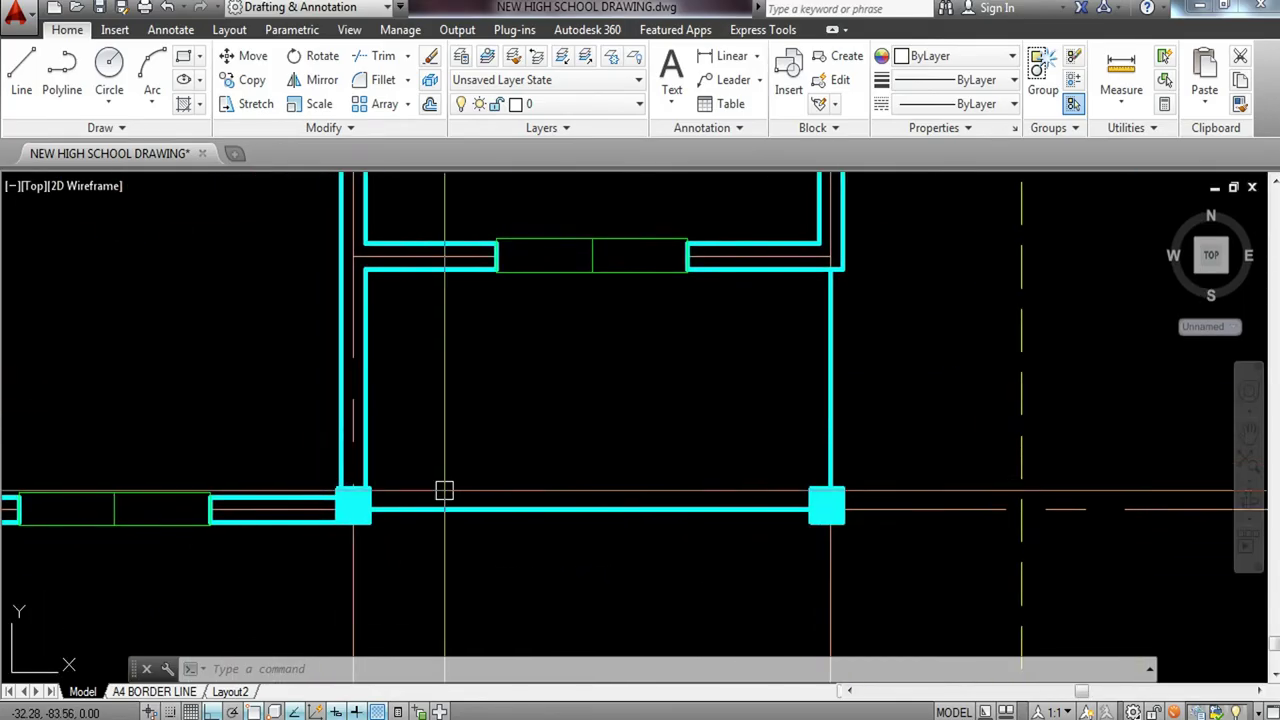
pyautogui.write('o')
pyautogui.press('Return')
pyautogui.write('.2')
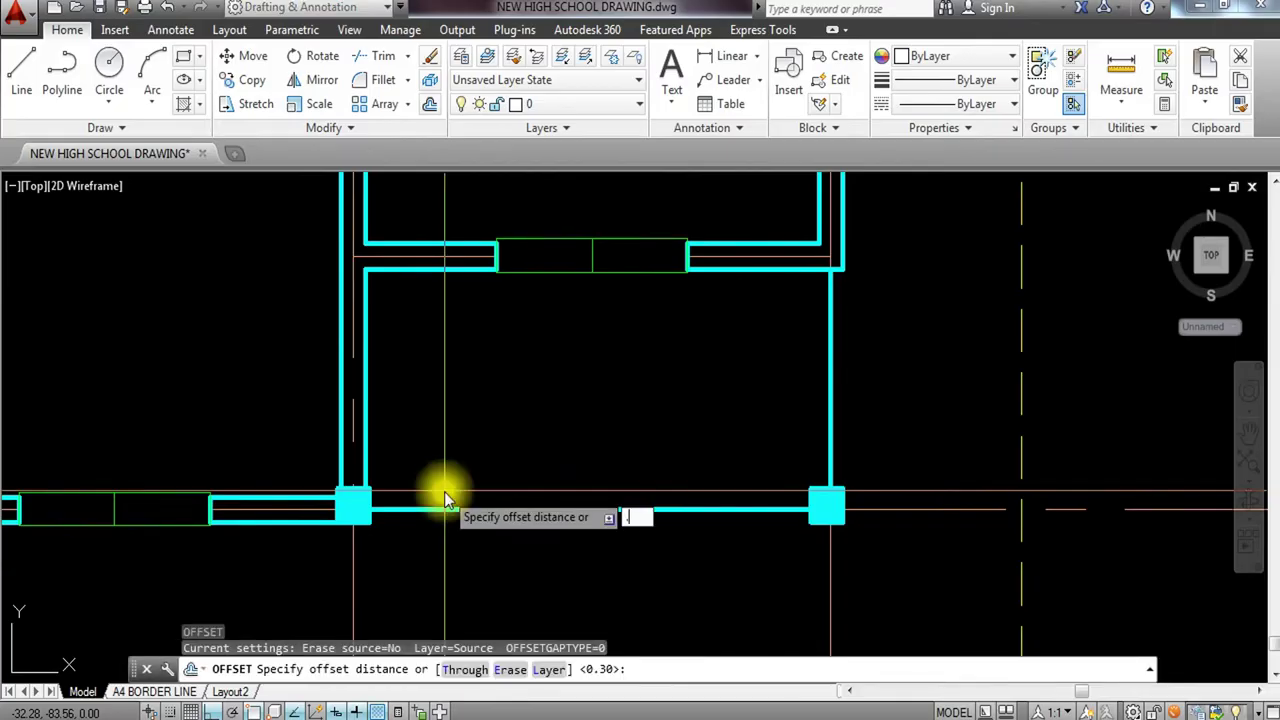
pyautogui.press('Return')
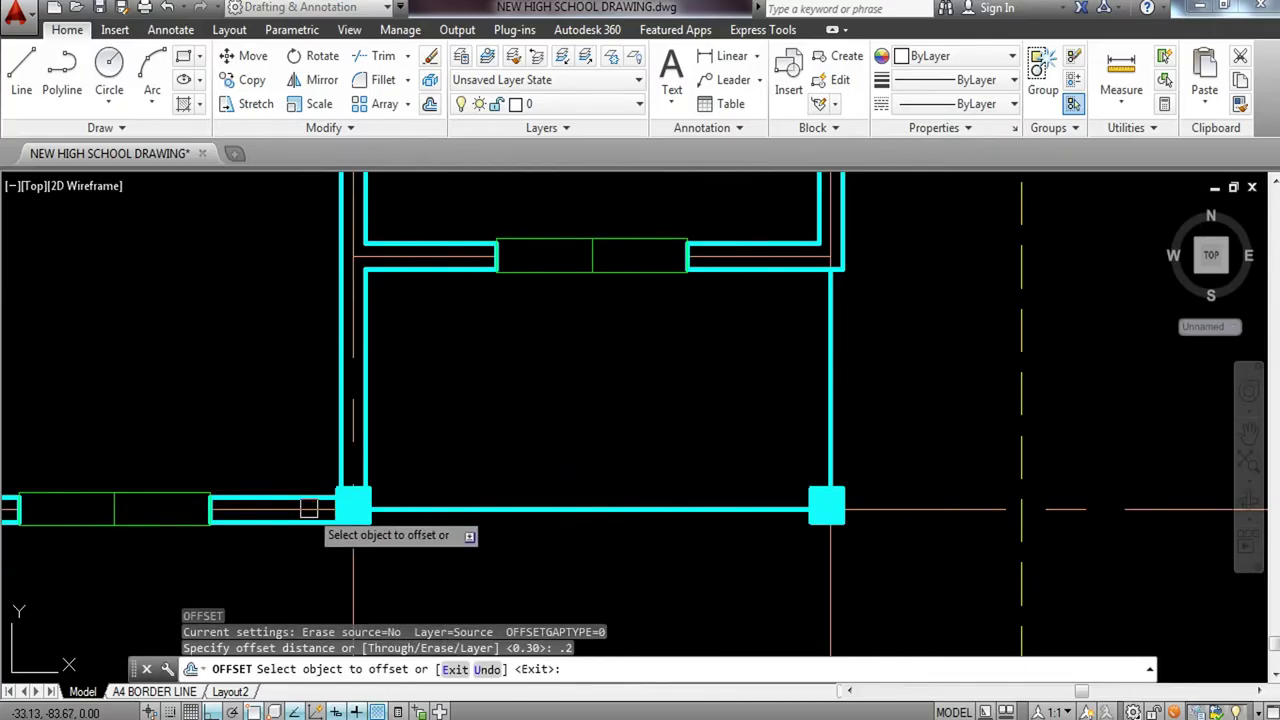
pyautogui.click(309, 509)
pyautogui.click(340, 485)
pyautogui.press('Escape')
pyautogui.press('Escape')
pyautogui.press('Escape')
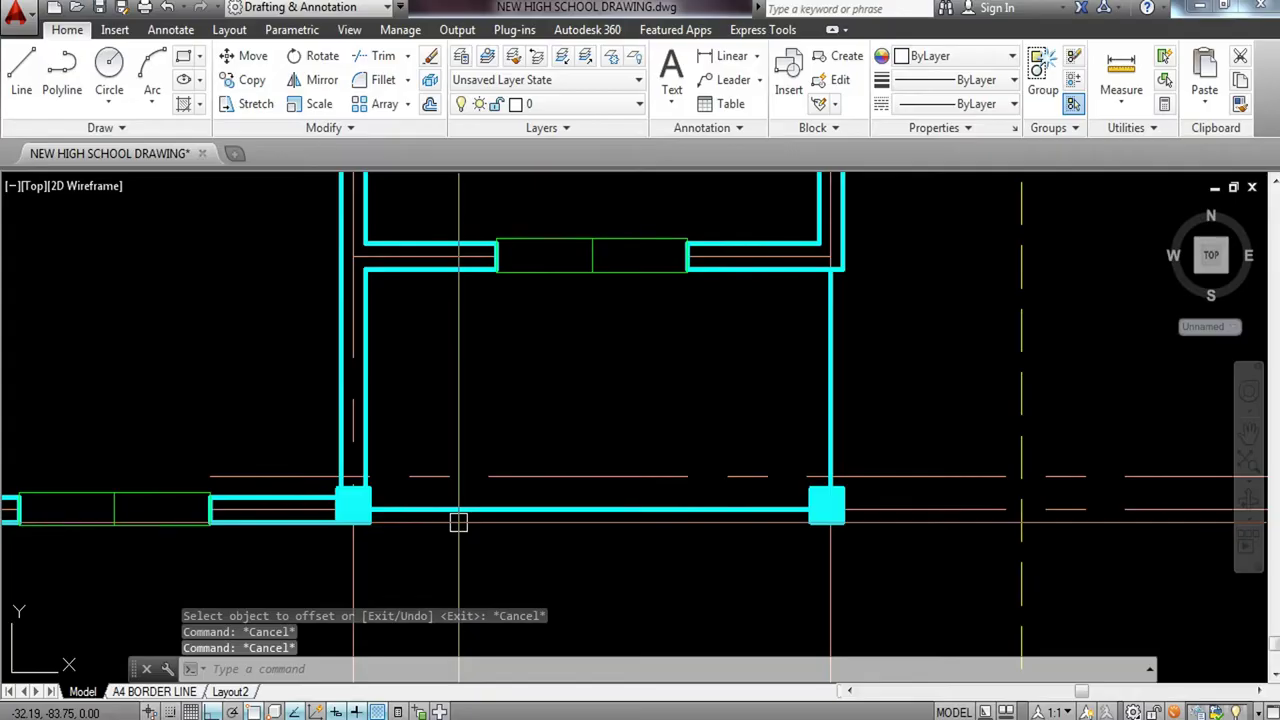
# Offset the new line above the lower columns upward by 1 m to mark the door entrance width.
pyautogui.write('o')
pyautogui.press('Return')
pyautogui.press('Return')
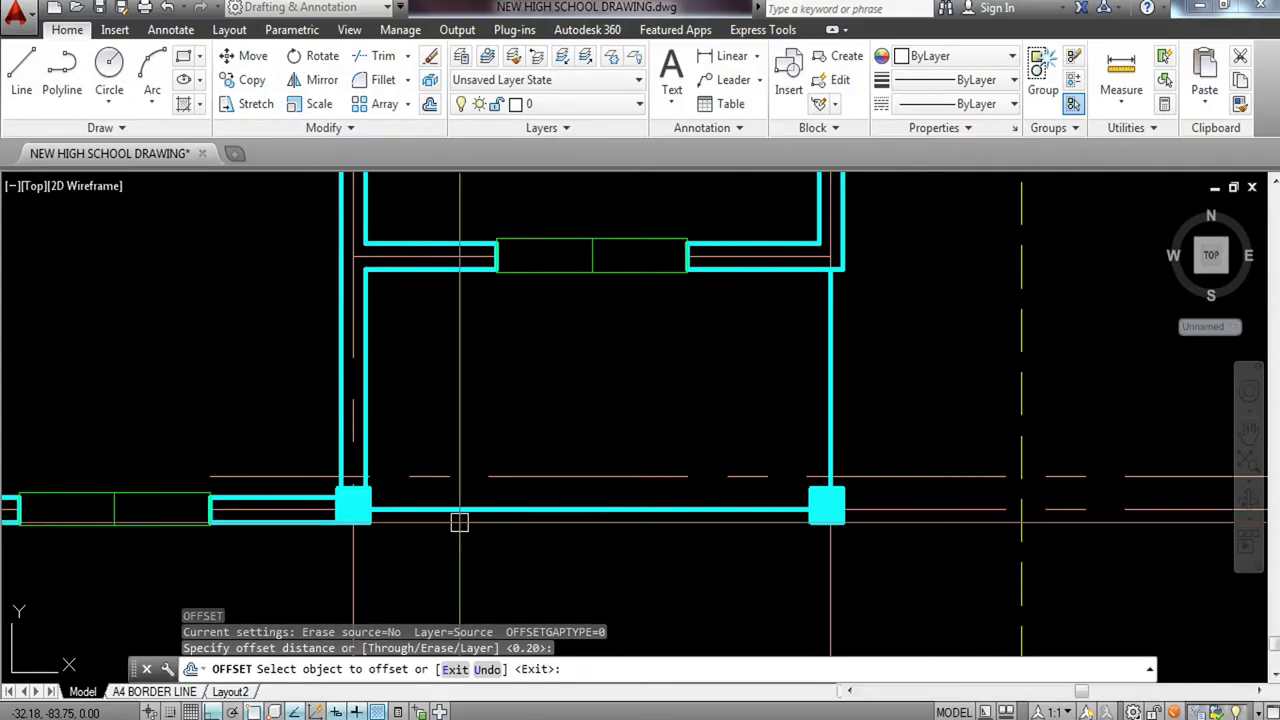
pyautogui.press('Return')
pyautogui.press('Return')
pyautogui.press('Return')
pyautogui.click(435, 476)
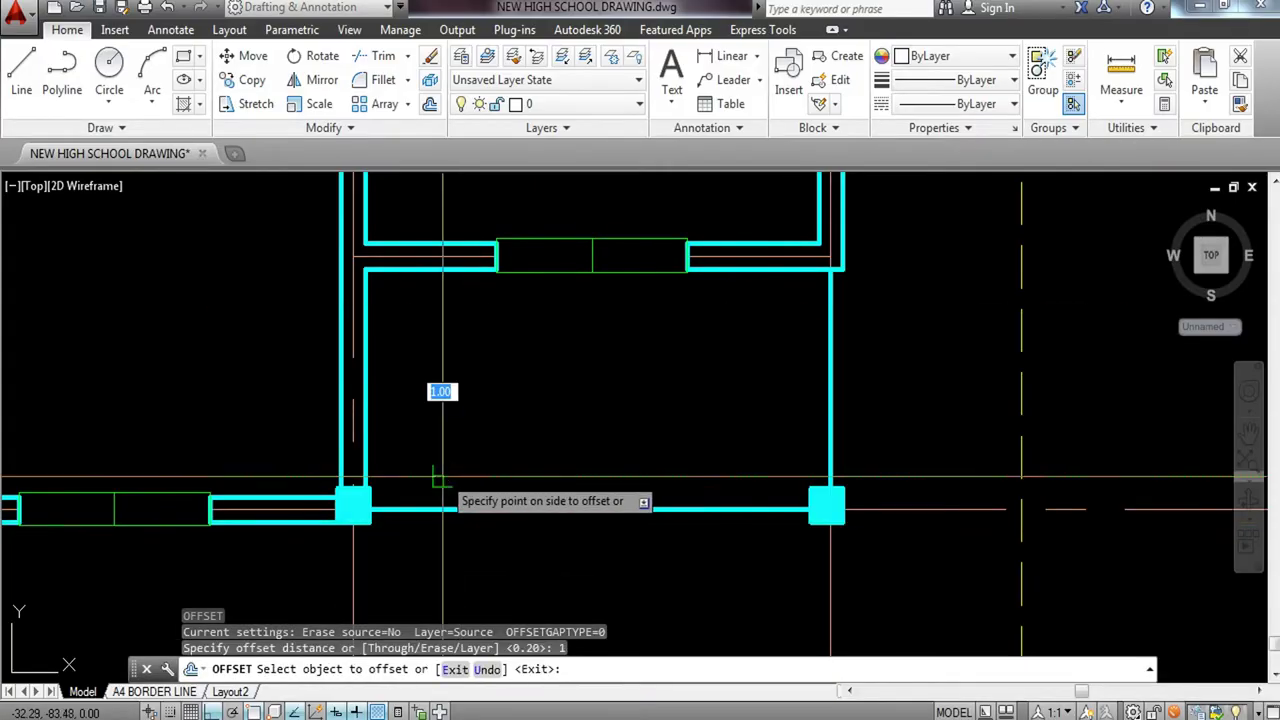
pyautogui.click(434, 383)
pyautogui.press('Escape')
pyautogui.press('Escape')
pyautogui.press('Escape')
pyautogui.press('Escape')
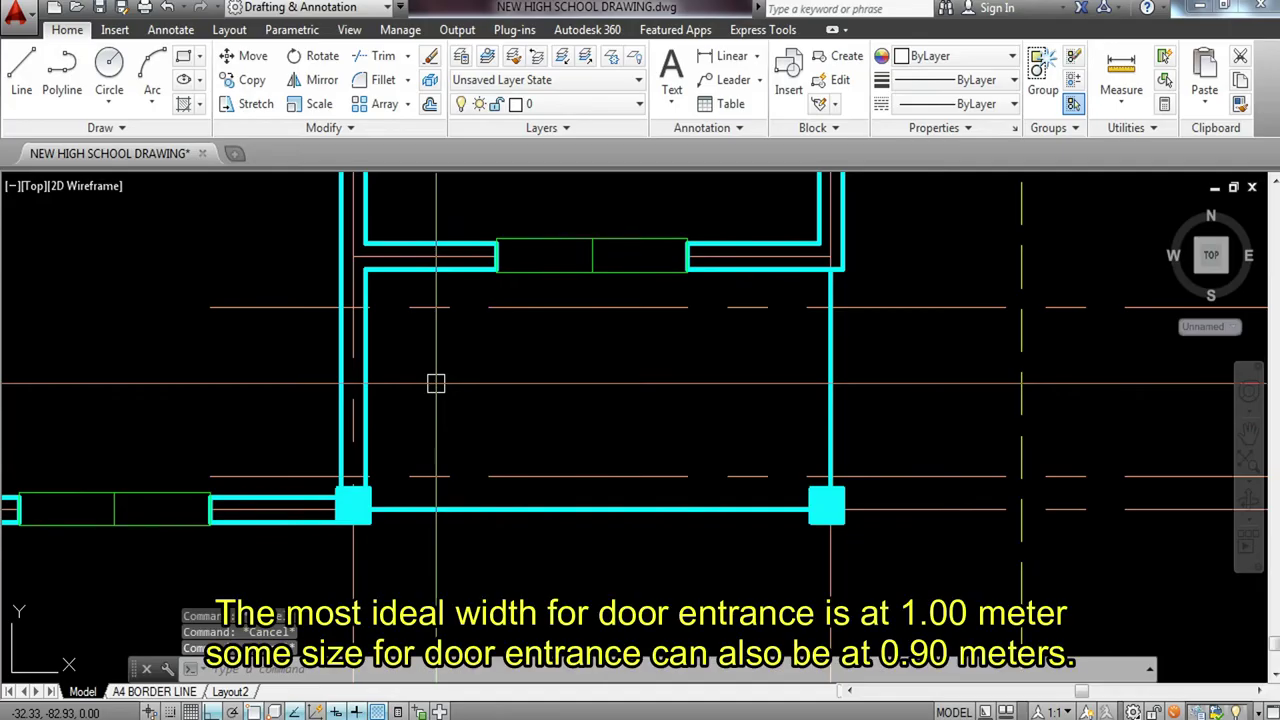
# Trim the wall left of the porch between the two offset lines, and cut those lines back to the wall thickness.
pyautogui.write('tr')
pyautogui.press('Return')
pyautogui.press('Return')
pyautogui.click(366, 378)
pyautogui.click(322, 306)
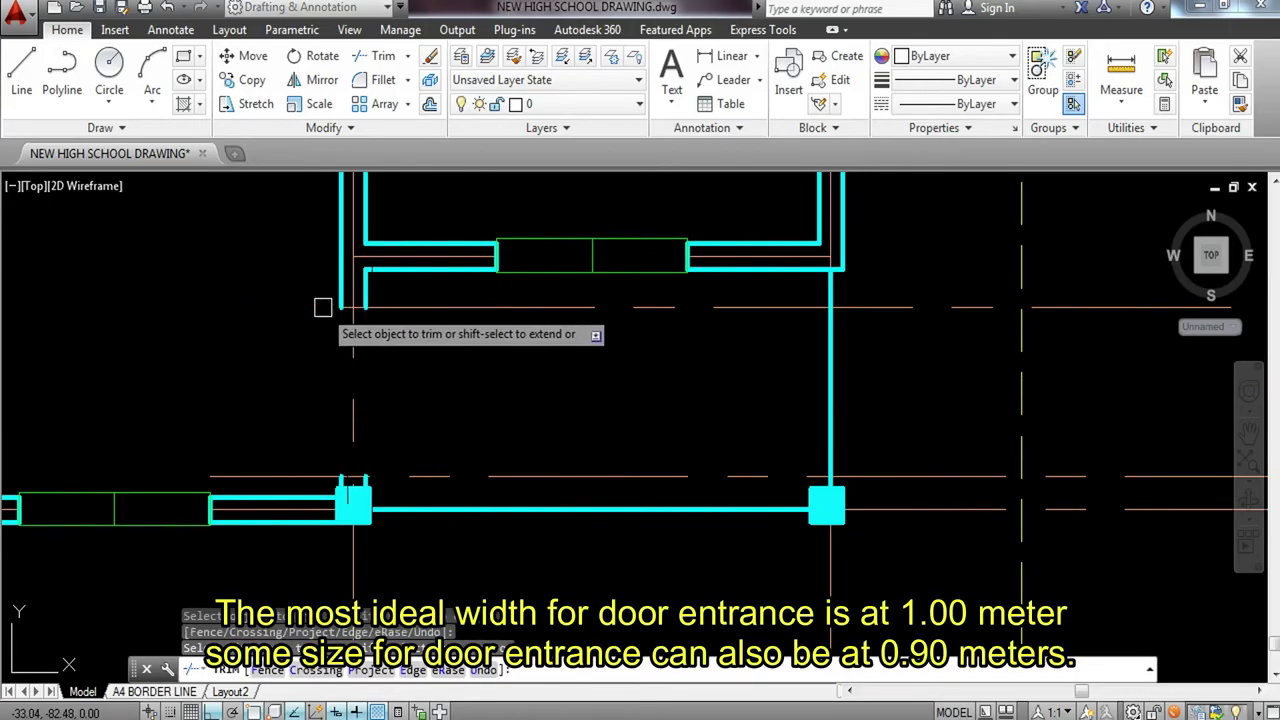
pyautogui.click(398, 306)
pyautogui.click(413, 474)
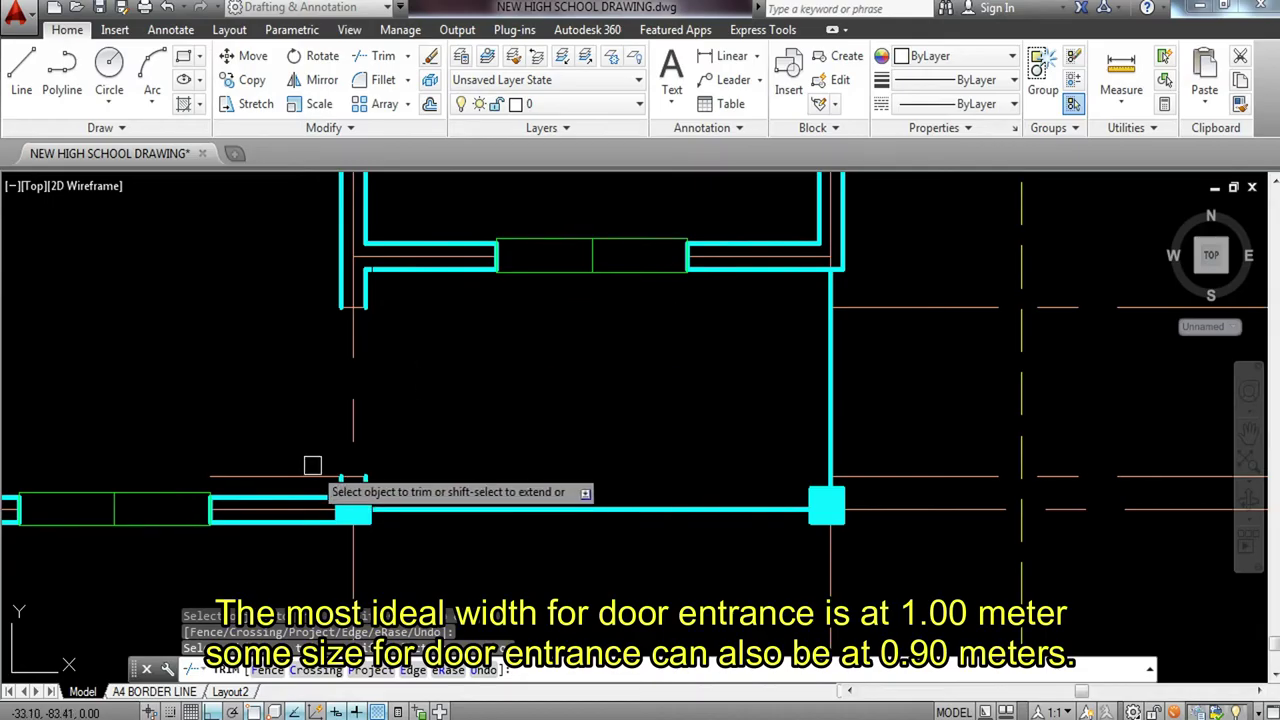
pyautogui.click(298, 479)
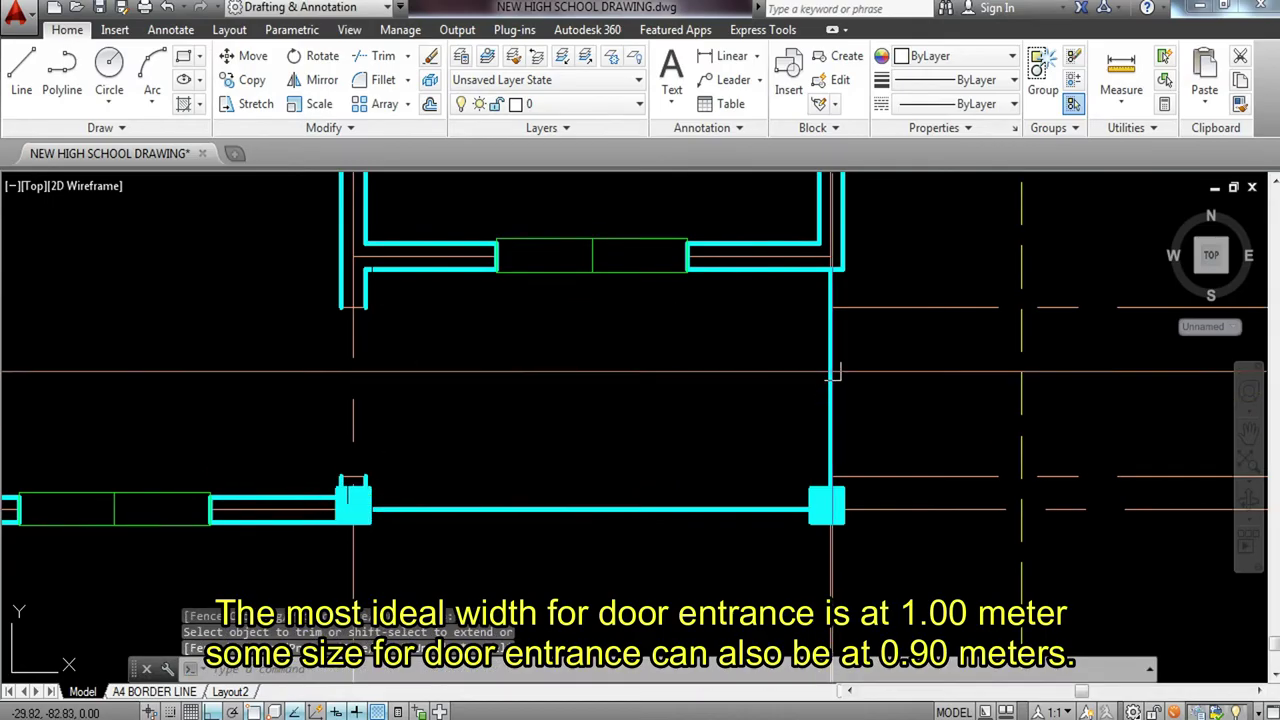
# Erase the two leftover offset line segments outside the porch's right edge.
pyautogui.click(922, 270)
pyautogui.click(853, 493)
pyautogui.press('Escape')
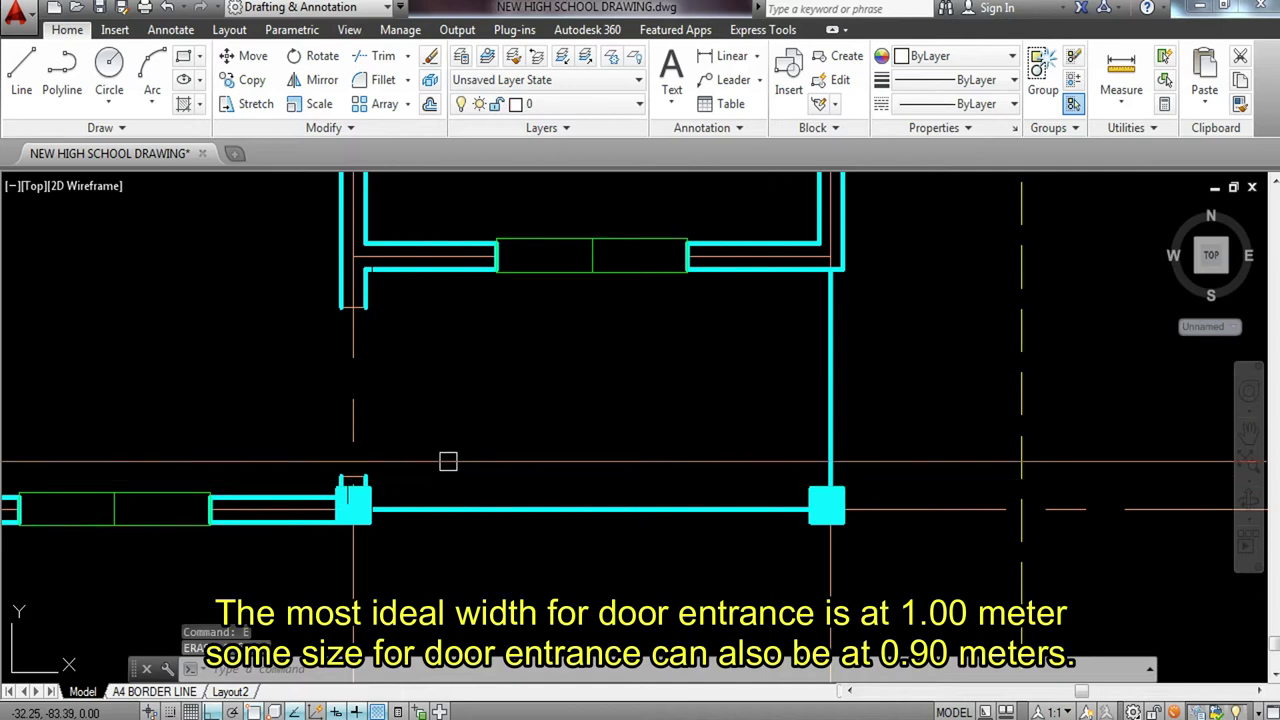
# Match the cyan wall line's properties onto the end lines on both sides of the door opening beside the porch.
pyautogui.moveTo(440, 457); pyautogui.dragTo(457, 457, button='middle')
pyautogui.write('e')
pyautogui.press('Return')
pyautogui.click(466, 450)
pyautogui.press('Return')
pyautogui.write('MA')
pyautogui.press('Return')
pyautogui.click(431, 269)
pyautogui.click(308, 296)
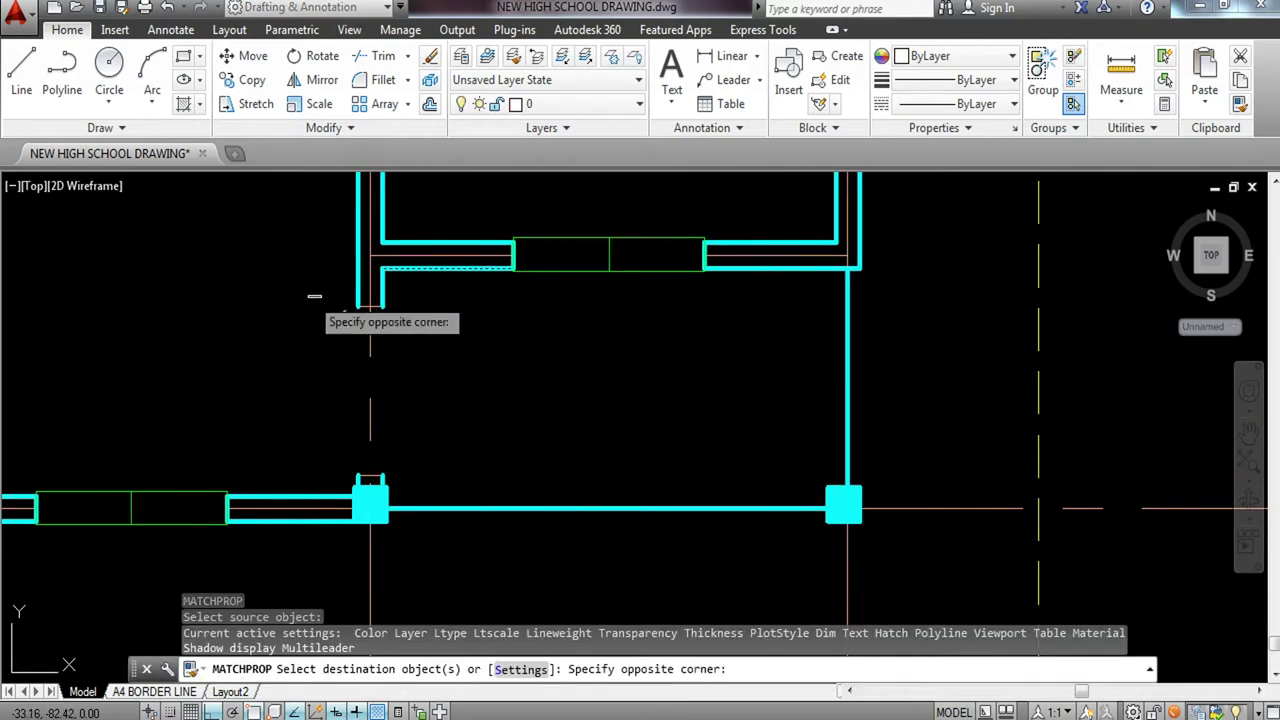
pyautogui.click(433, 322)
pyautogui.click(324, 434)
pyautogui.click(418, 482)
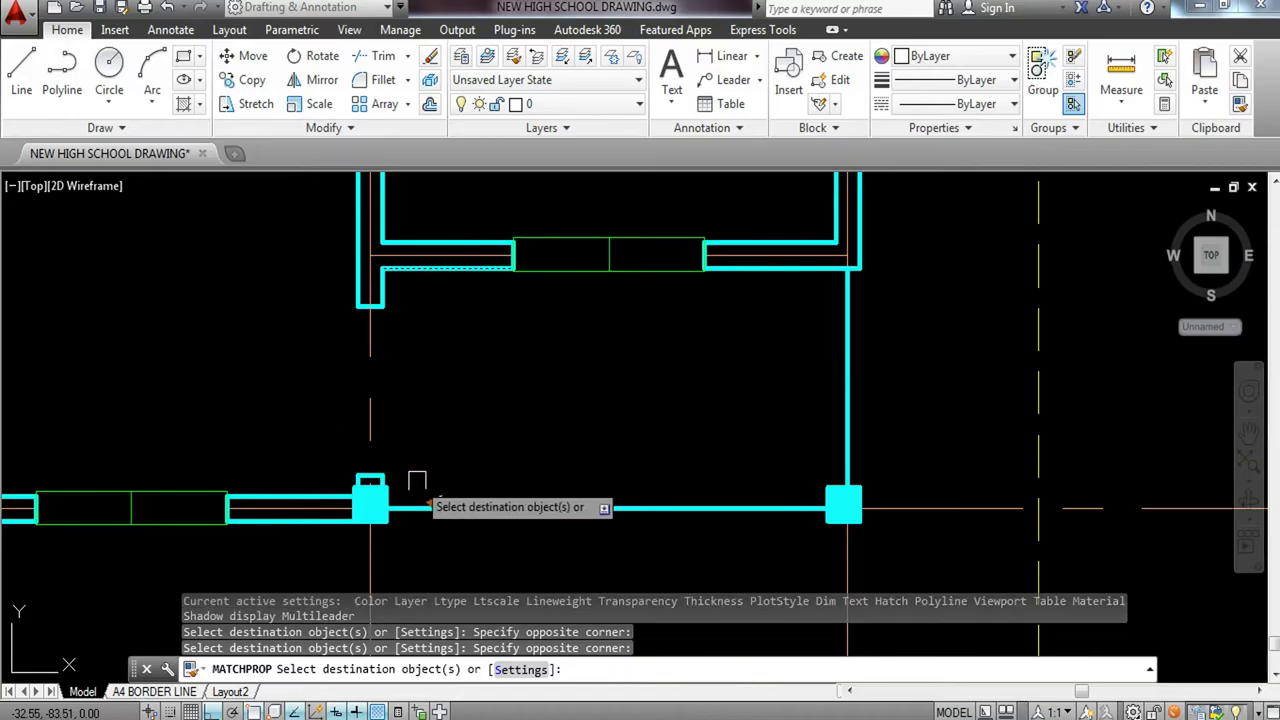
pyautogui.press('Escape')
# Offset the vertical centre line at the plan's upper-left column 0.2 towards the inside of the building.
pyautogui.scroll(-4, 523, 477)
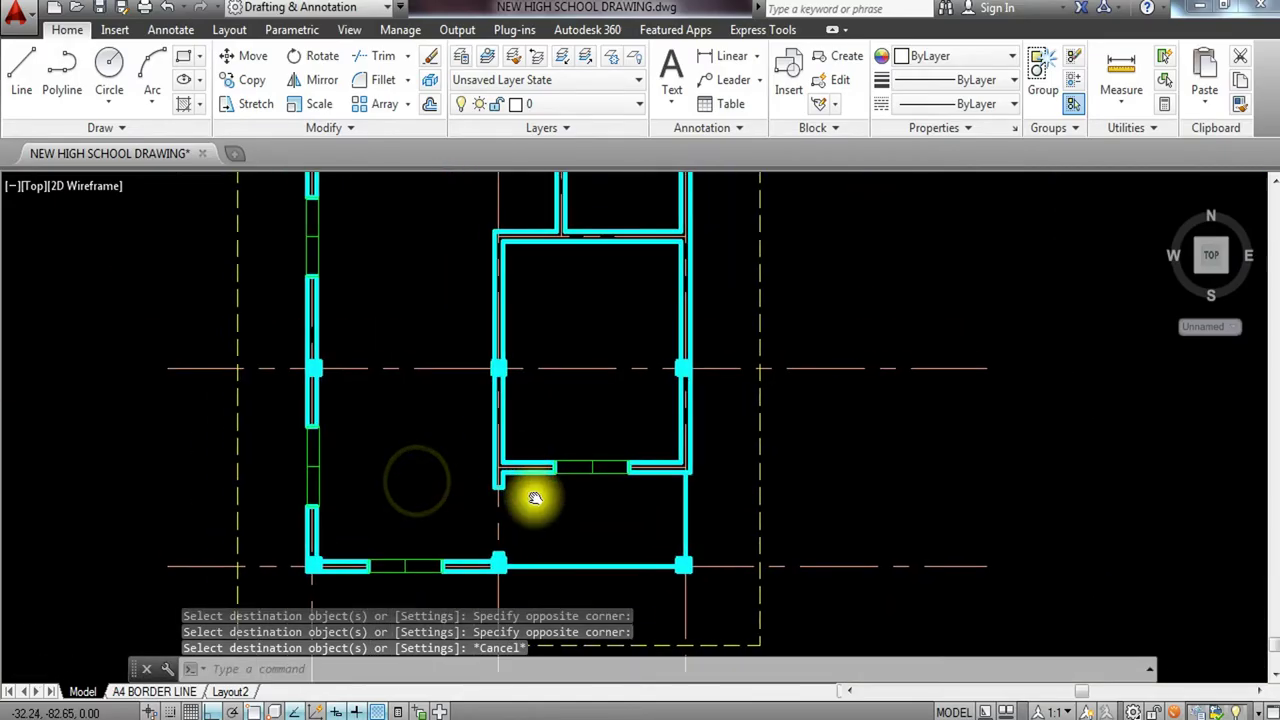
pyautogui.scroll(2, 537, 526)
pyautogui.scroll(-2, 534, 514)
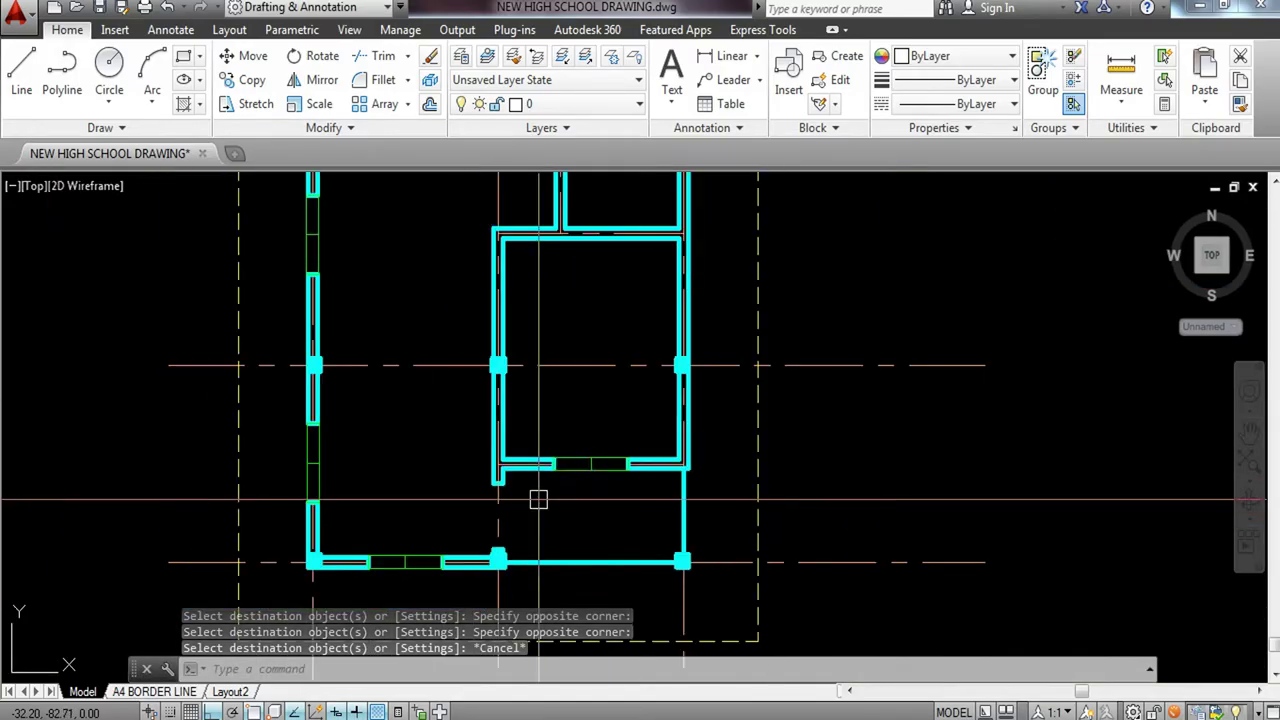
pyautogui.scroll(-2, 452, 360)
pyautogui.scroll(3, 446, 314)
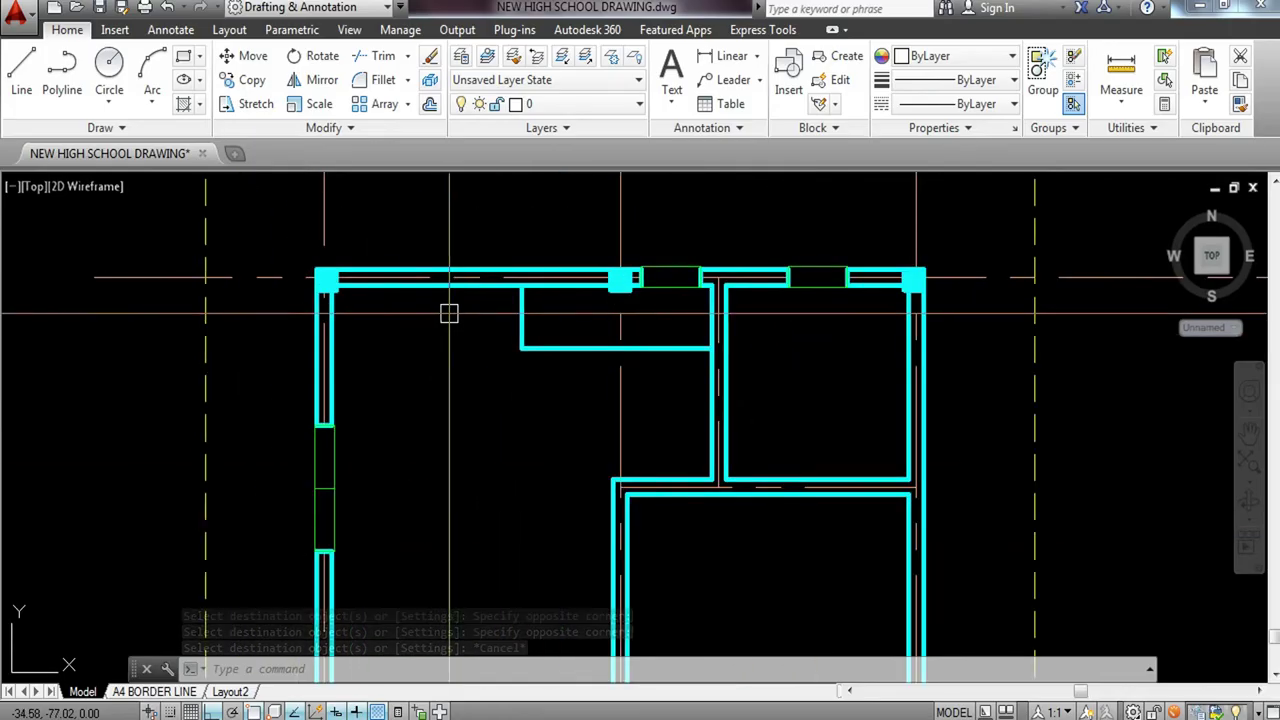
pyautogui.write('o')
pyautogui.press('Return')
pyautogui.write('.2')
pyautogui.press('Return')
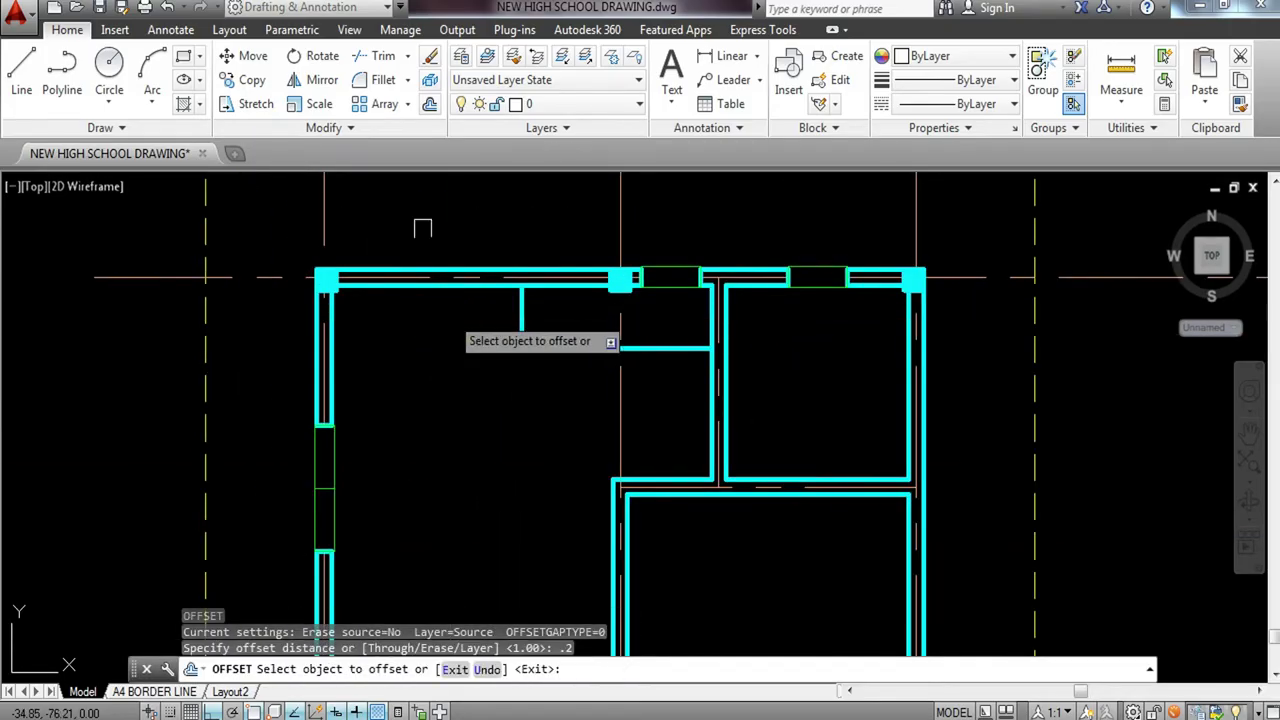
pyautogui.scroll(2, 345, 230)
pyautogui.click(308, 226)
pyautogui.click(405, 220)
pyautogui.press('Escape')
pyautogui.press('Escape')
# Offset the new vertical line another 0.9 to the right to mark the other side of the door opening.
pyautogui.write('o')
pyautogui.press('Return')
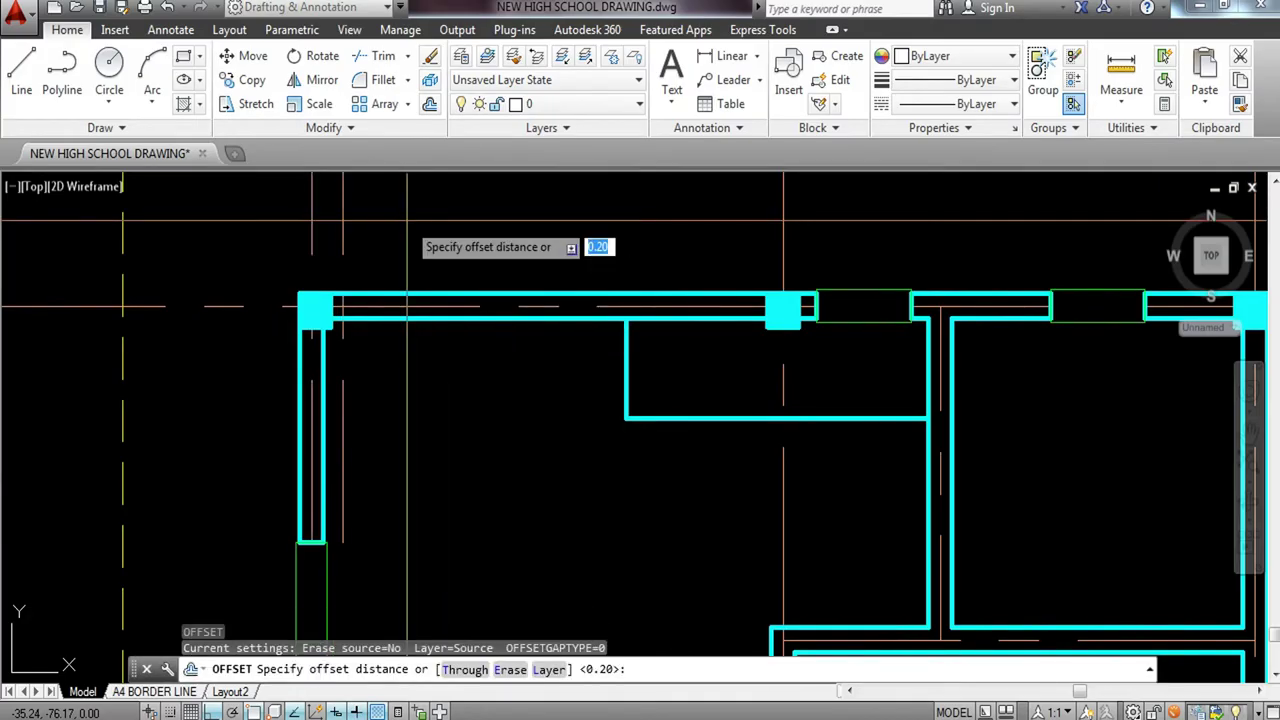
pyautogui.write('.9')
pyautogui.press('Return')
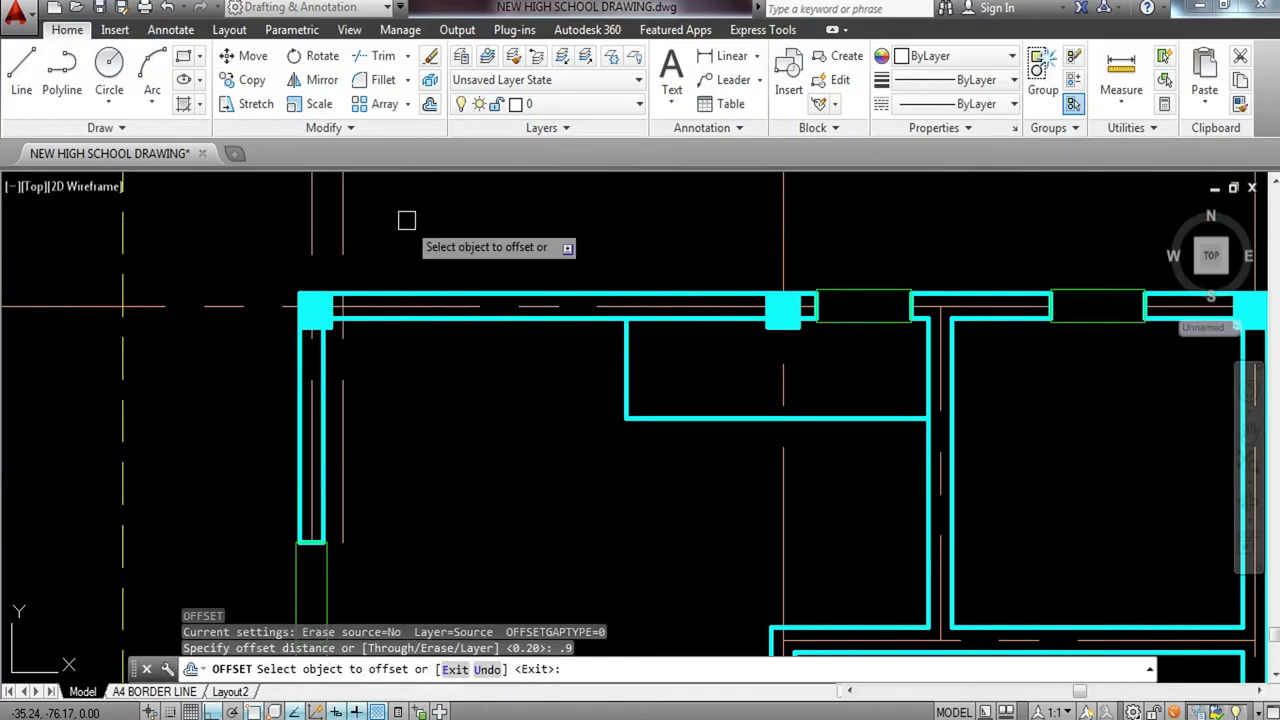
pyautogui.click(343, 232)
pyautogui.click(420, 226)
pyautogui.press('Escape')
pyautogui.press('Escape')
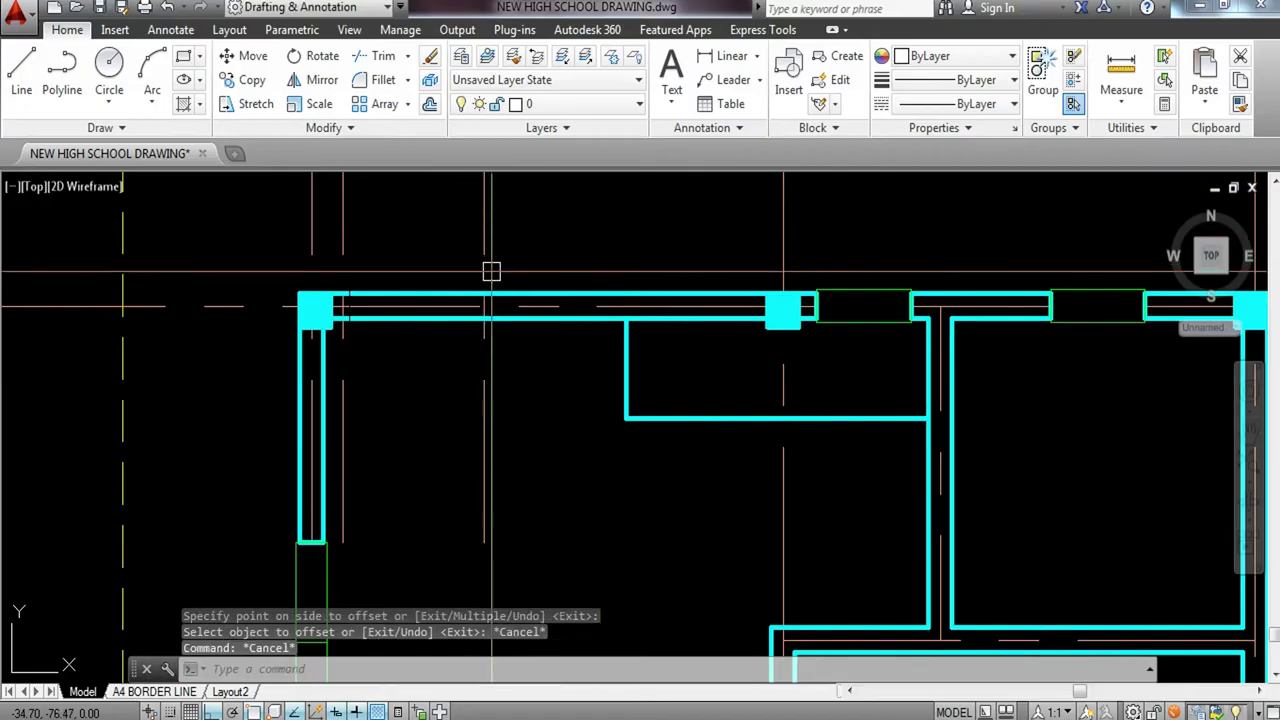
# Trim the upper wall between the two offset lines to open the doorway, and trim the excess offset line ends.
pyautogui.write('tr')
pyautogui.press('Return')
pyautogui.press('Return')
pyautogui.click(516, 222)
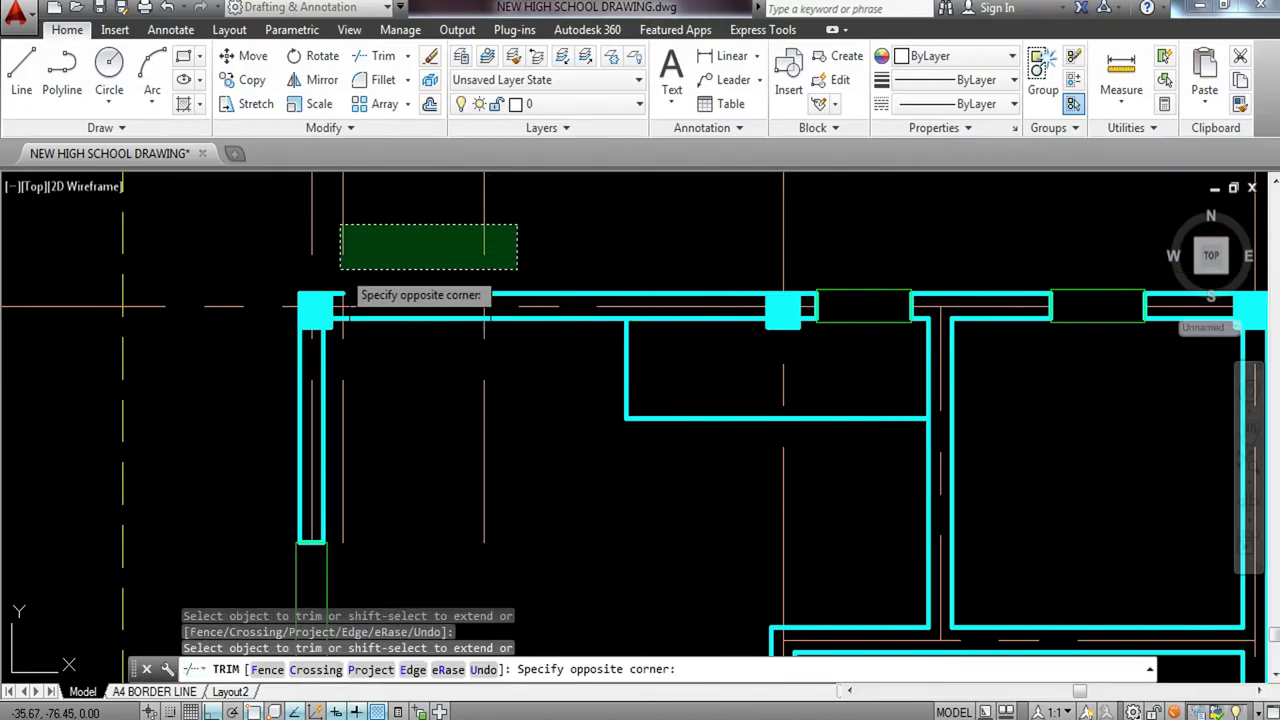
pyautogui.click(328, 270)
pyautogui.click(446, 321)
pyautogui.click(487, 345)
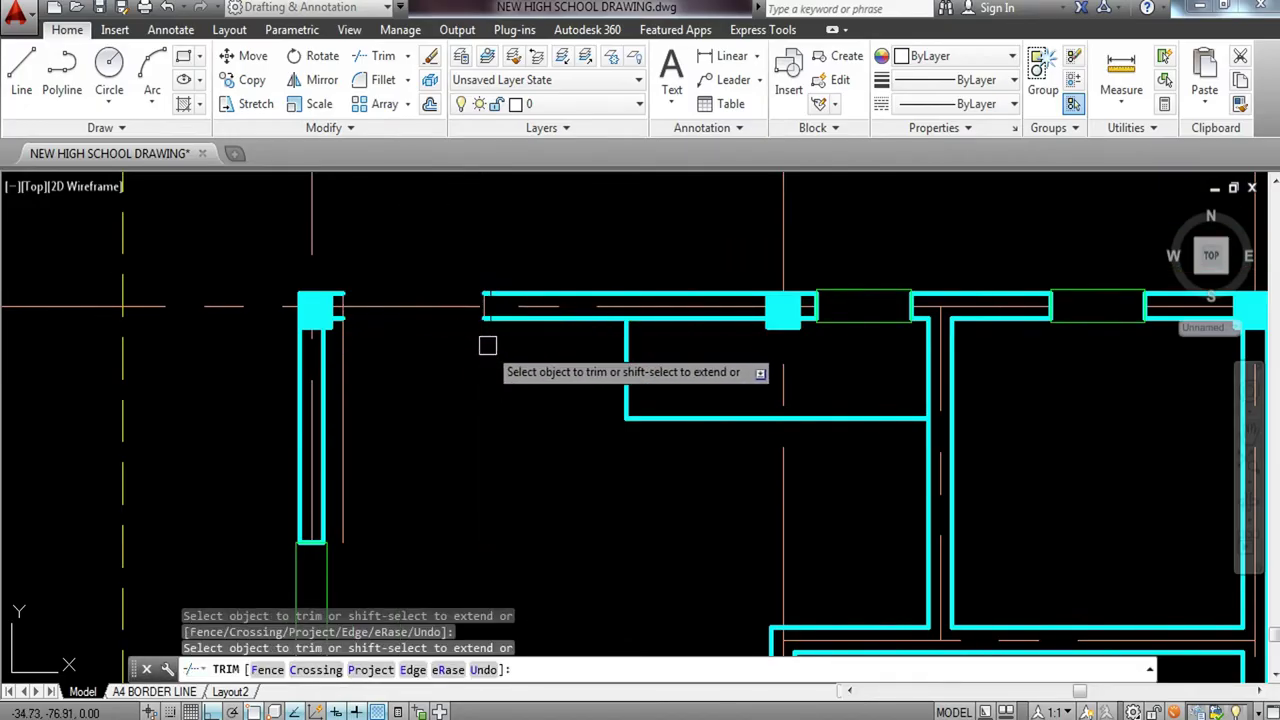
pyautogui.scroll(-3, 388, 324)
pyautogui.press('Escape')
pyautogui.press('Escape')
pyautogui.press('Escape')
# Offset the horizontal centre line of the wall below the upper-right room 0.2 upwards.
pyautogui.scroll(2, 560, 423)
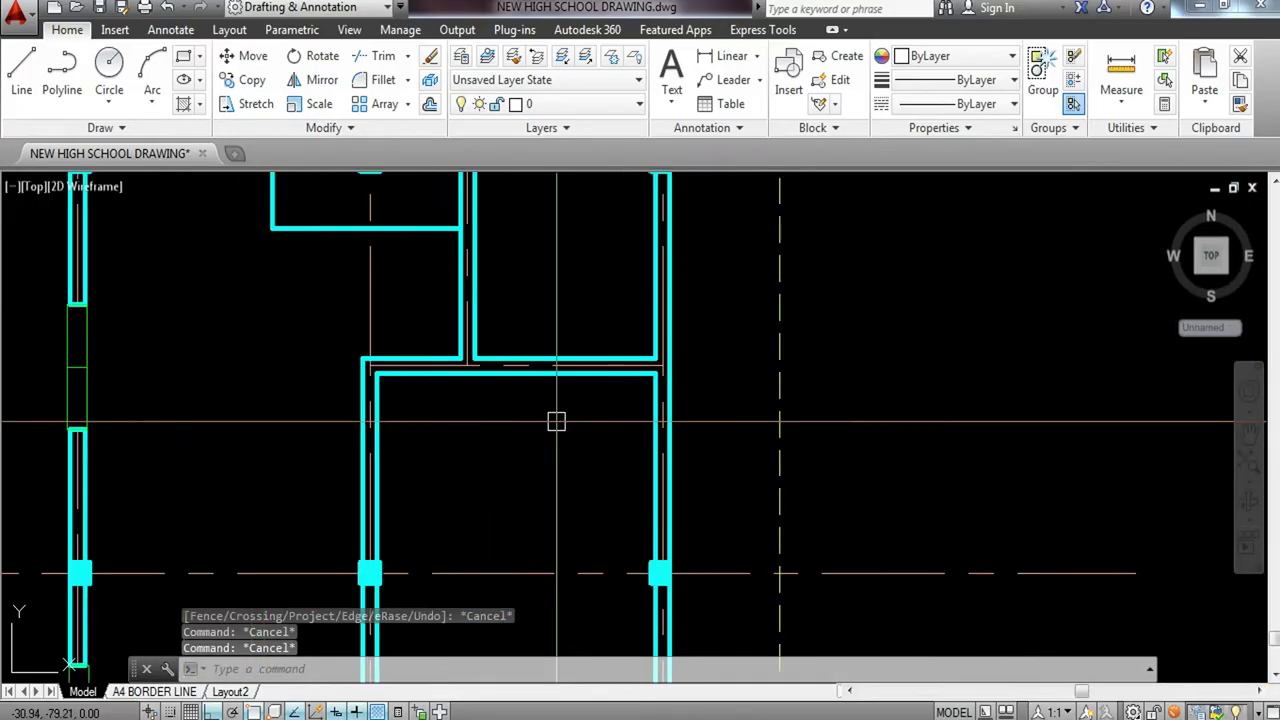
pyautogui.moveTo(557, 421); pyautogui.dragTo(552, 360, button='middle')
pyautogui.moveTo(386, 363); pyautogui.dragTo(397, 400, button='middle')
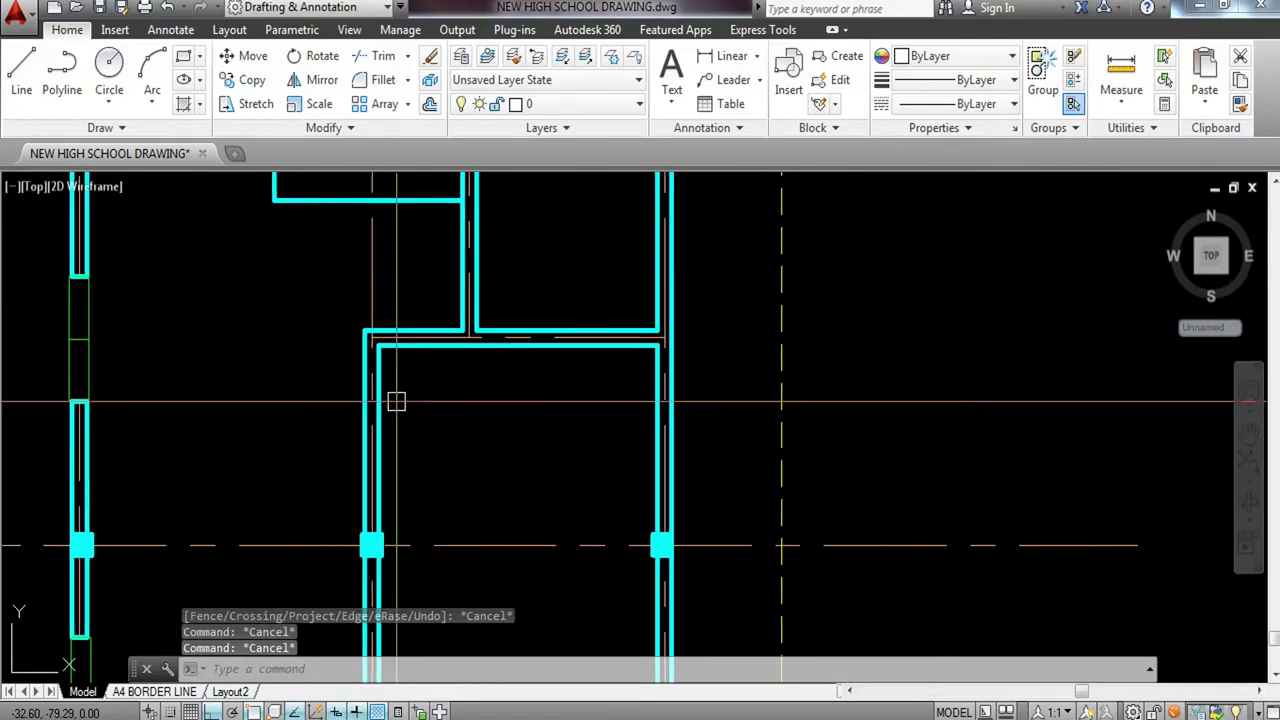
pyautogui.write('o')
pyautogui.press('Return')
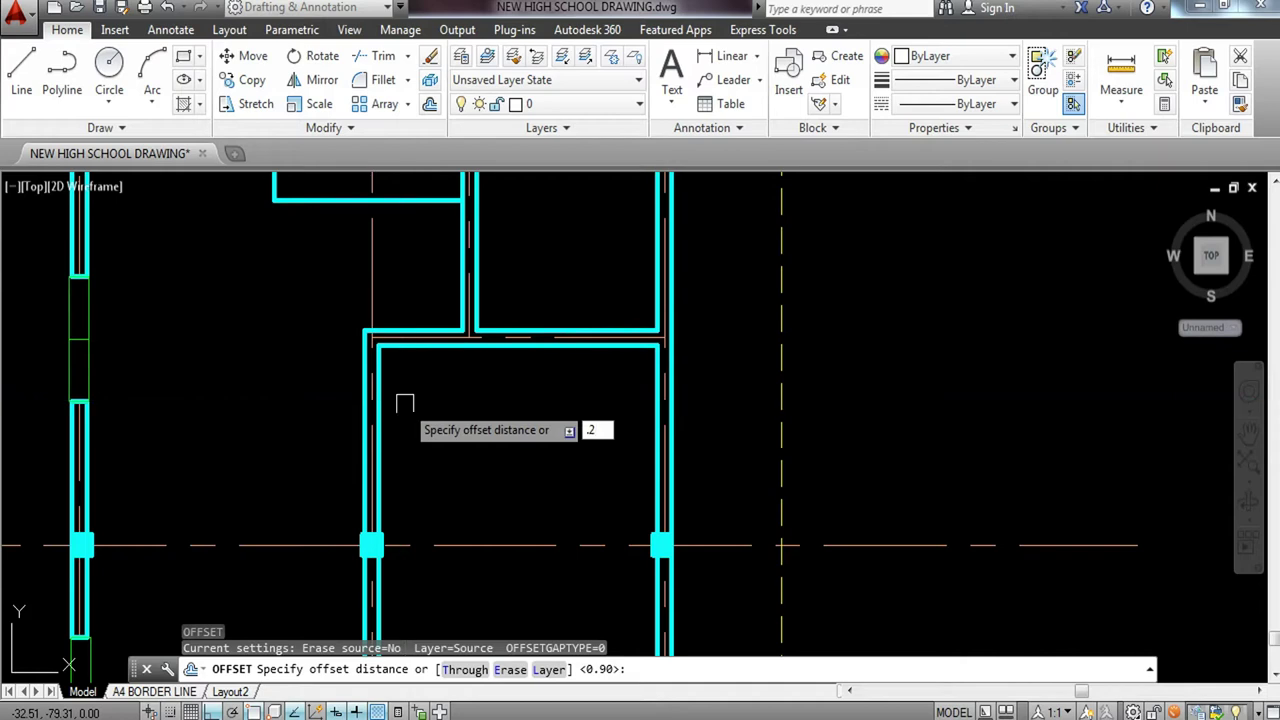
pyautogui.press('Return')
pyautogui.scroll(3, 371, 313)
pyautogui.click(338, 321)
pyautogui.click(396, 234)
pyautogui.scroll(1, 396, 234)
pyautogui.moveTo(396, 234); pyautogui.dragTo(464, 452, button='middle')
pyautogui.press('Escape')
pyautogui.press('Escape')
# Offset the new horizontal line another 0.7 upwards to mark the top of the upper-right room's door opening.
pyautogui.scroll(-2, 474, 433)
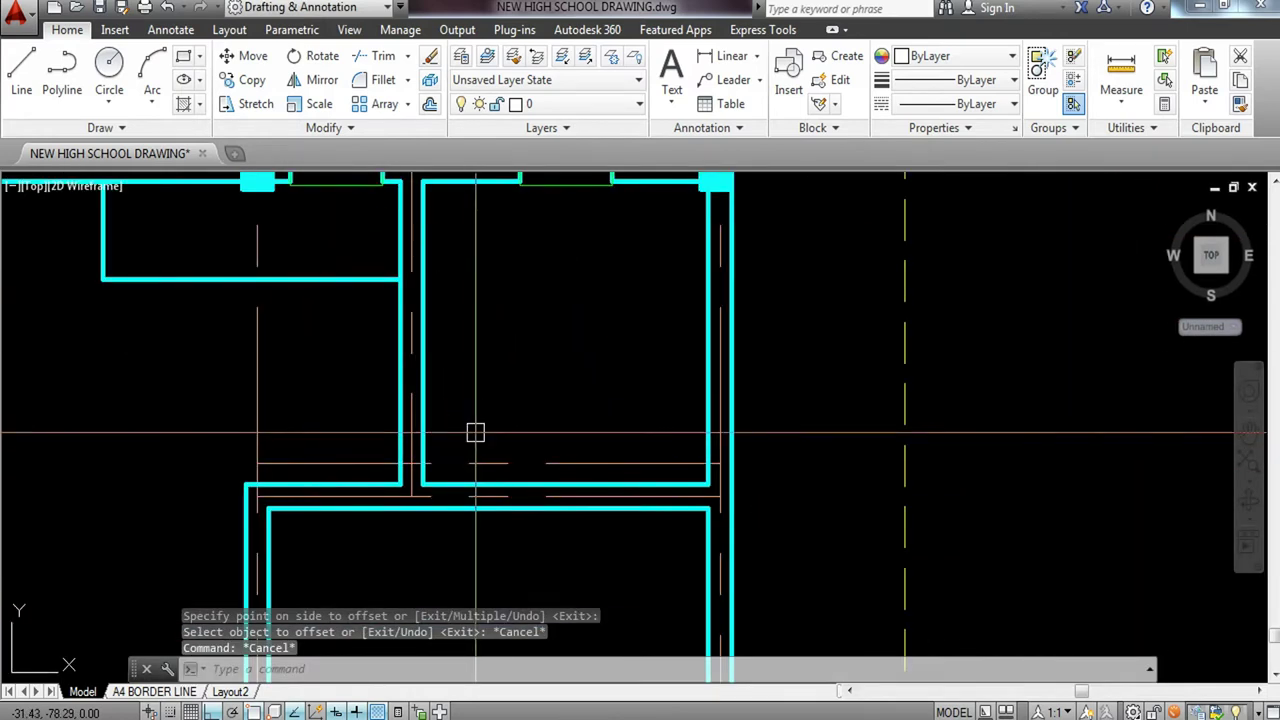
pyautogui.write('o')
pyautogui.press('Return')
pyautogui.press('Return')
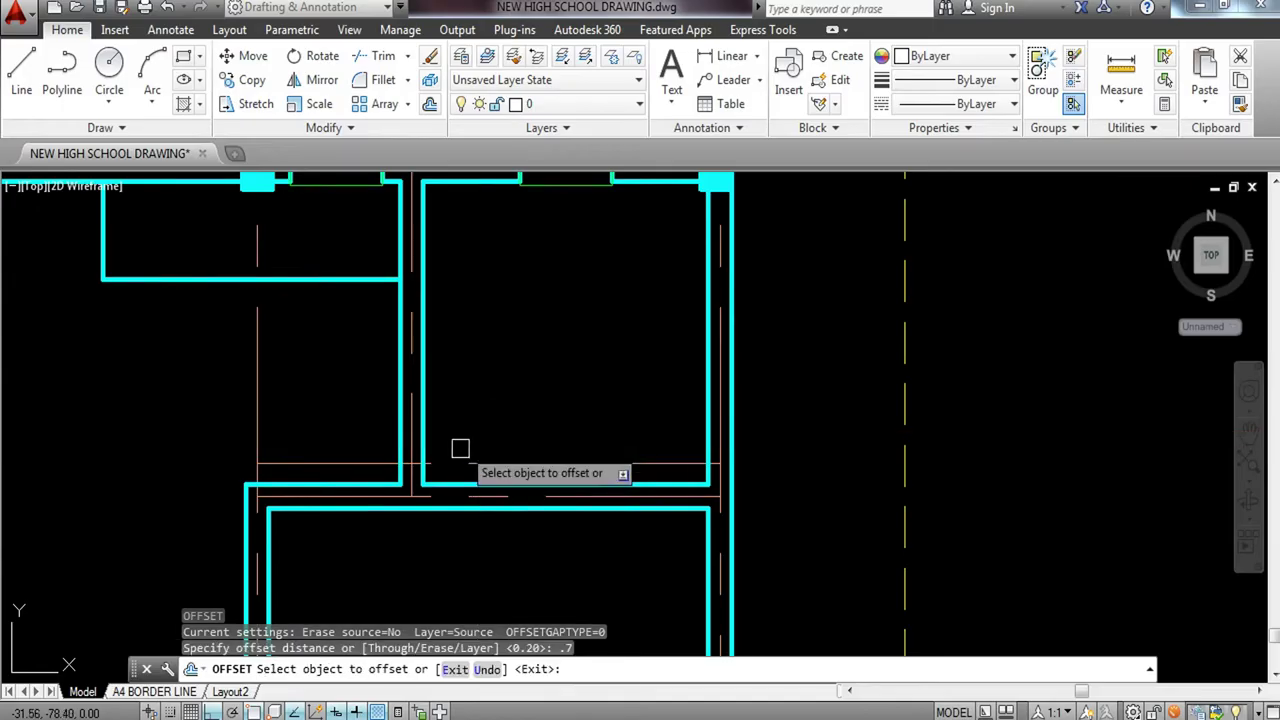
pyautogui.click(380, 463)
pyautogui.click(350, 376)
pyautogui.press('Escape')
pyautogui.press('Escape')
pyautogui.press('Escape')
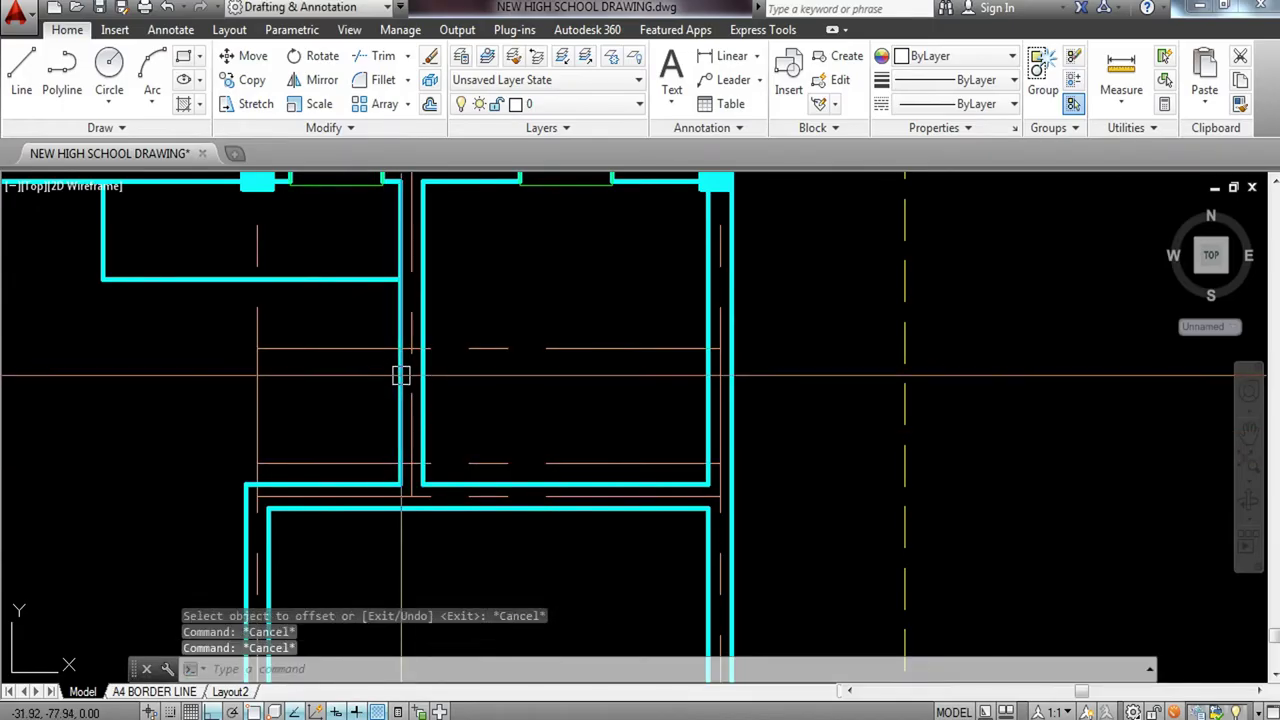
# Trim the upper-right room's left wall between the offset lines, and trim those lines on both sides of it.
pyautogui.write('tr')
pyautogui.press('Return')
pyautogui.press('Return')
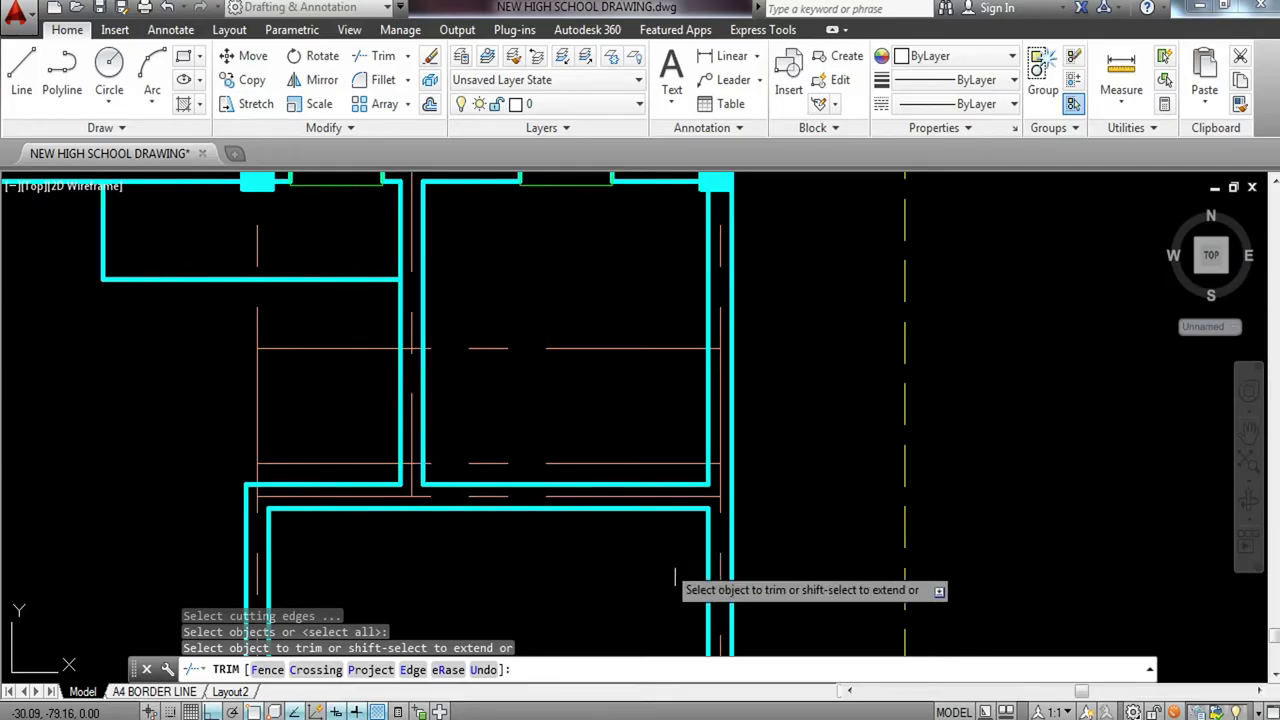
pyautogui.scroll(2, 487, 400)
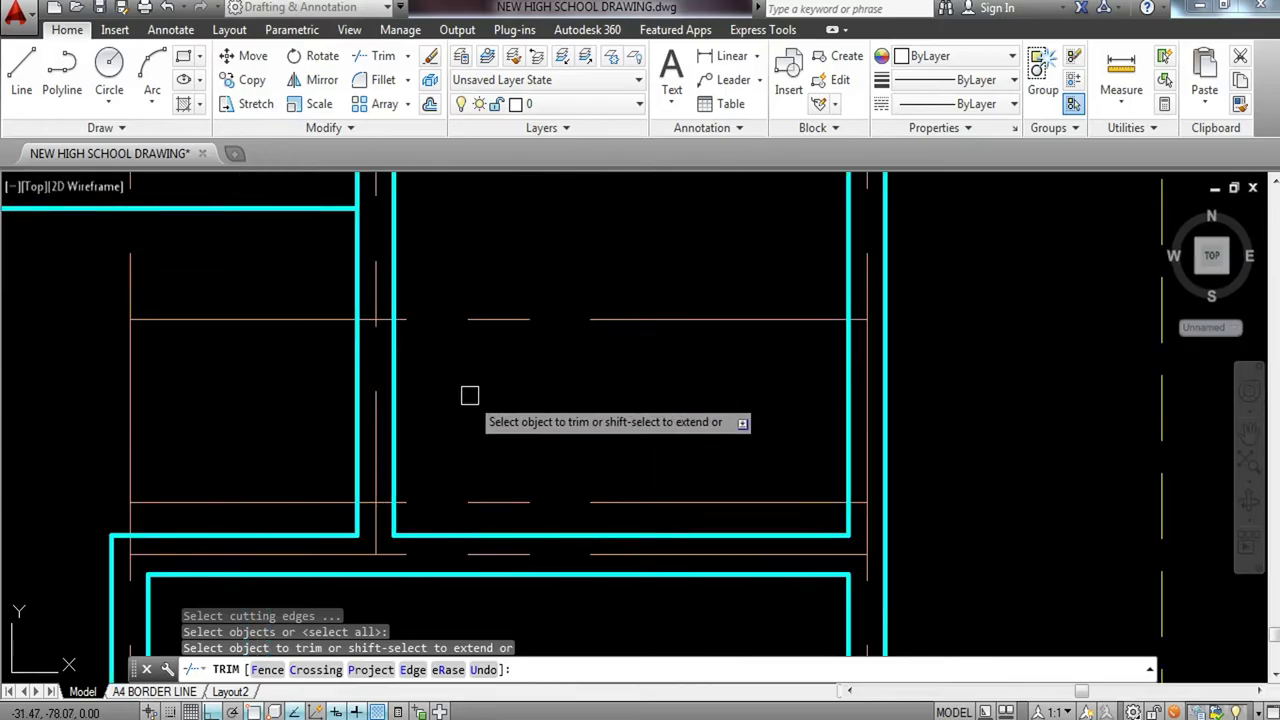
pyautogui.click(394, 409)
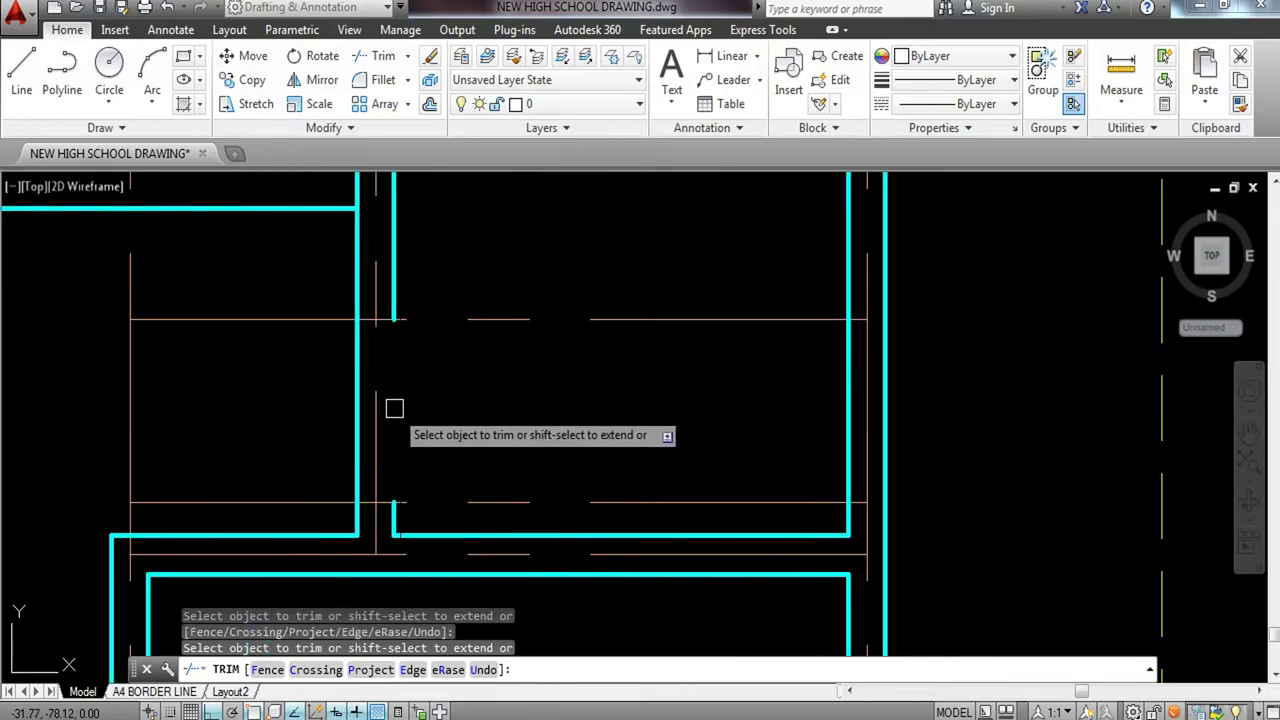
pyautogui.click(308, 271)
pyautogui.click(228, 548)
pyautogui.click(560, 272)
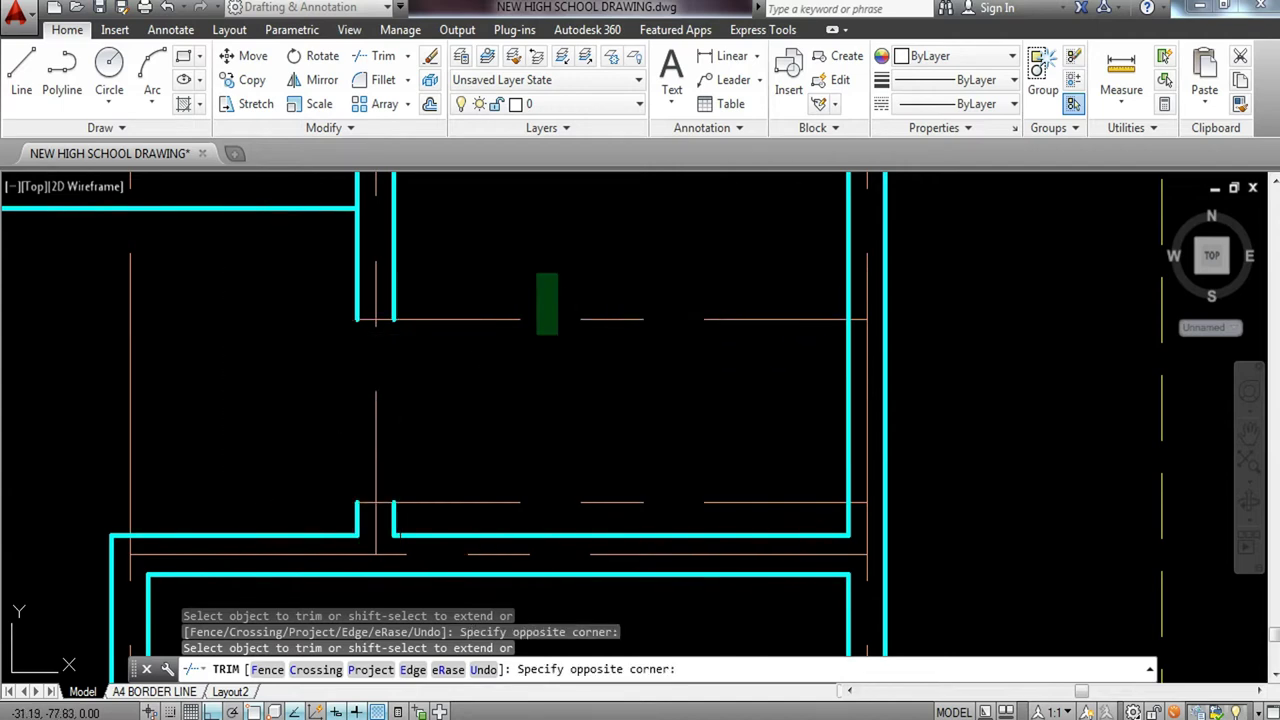
pyautogui.click(420, 512)
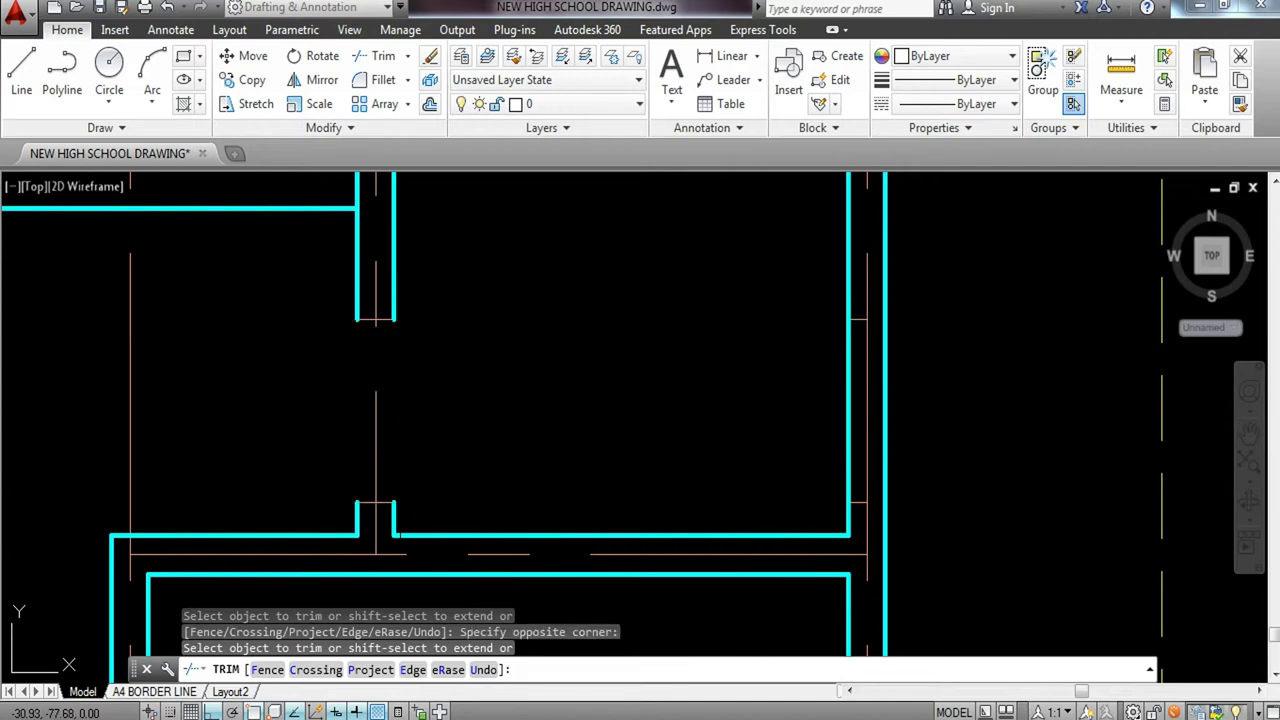
pyautogui.press('Escape')
# Erase the two leftover offset-line stubs in the upper-right room's right wall.
pyautogui.click(608, 285)
pyautogui.click(978, 578)
pyautogui.write('e')
pyautogui.press('Return')
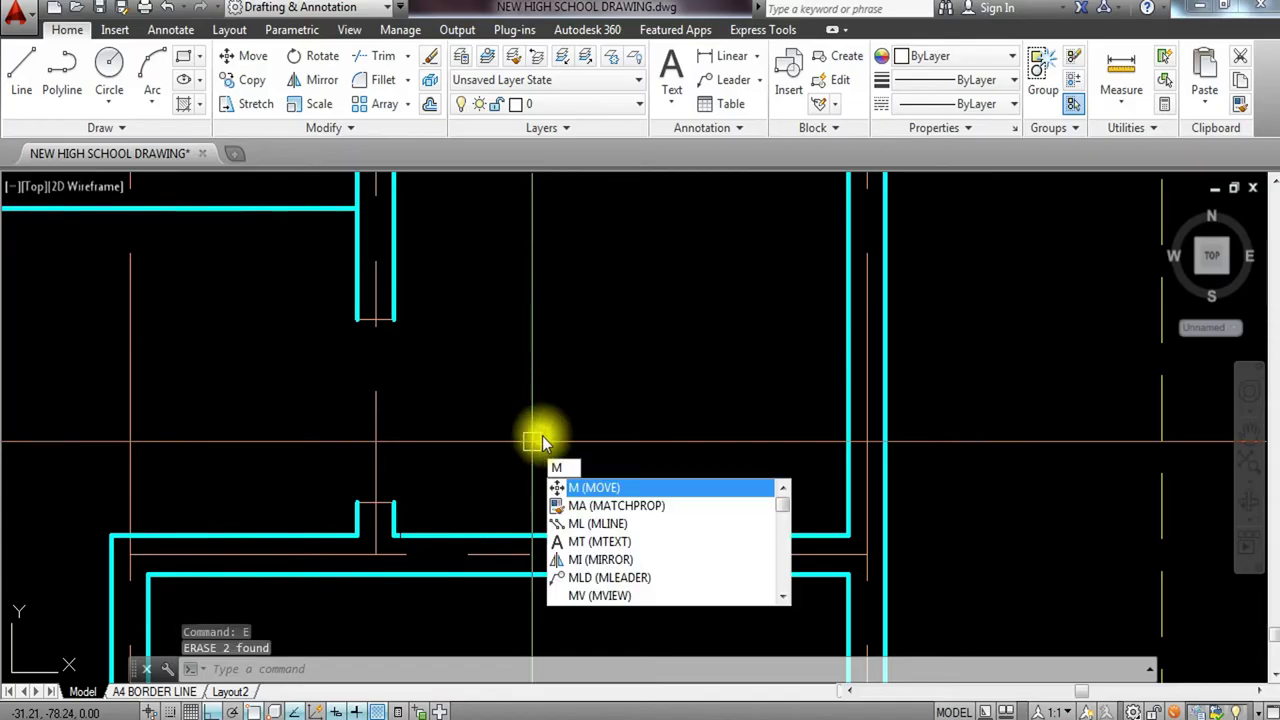
# Match the cyan wall line's properties onto the two end lines of the upper-right room's door opening.
pyautogui.write('a')
pyautogui.press('Return')
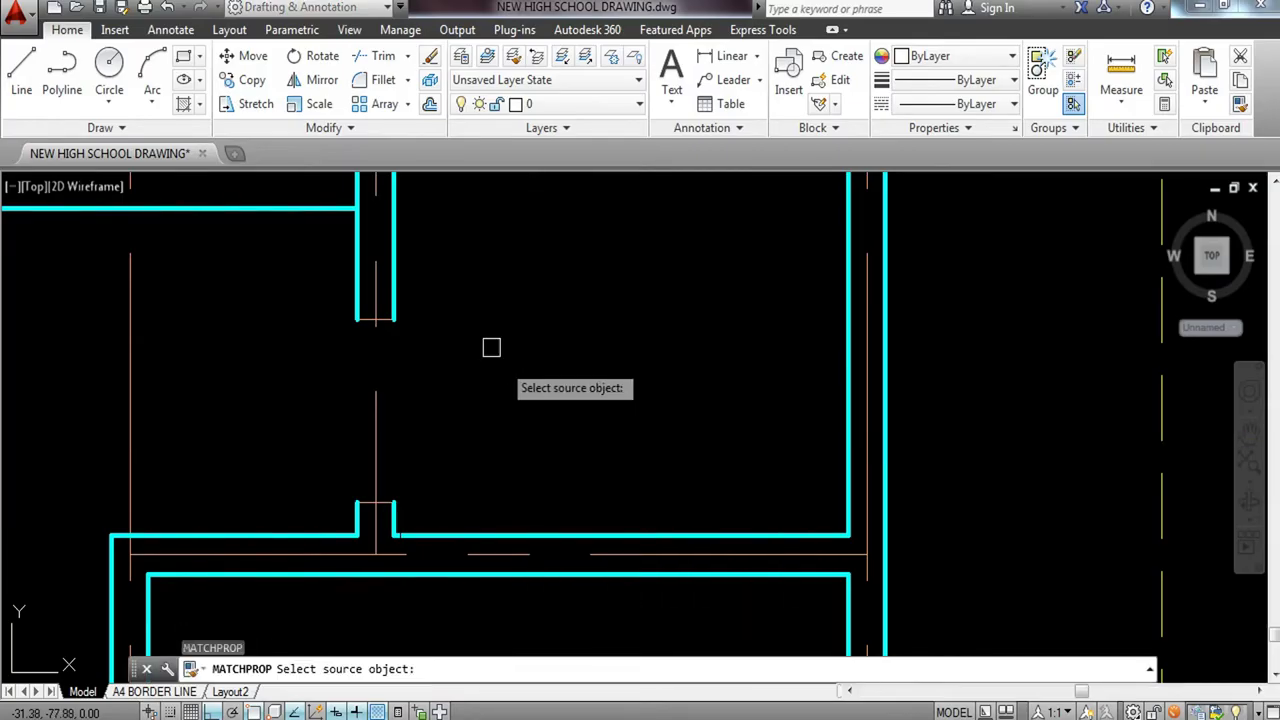
pyautogui.click(399, 270)
pyautogui.click(272, 295)
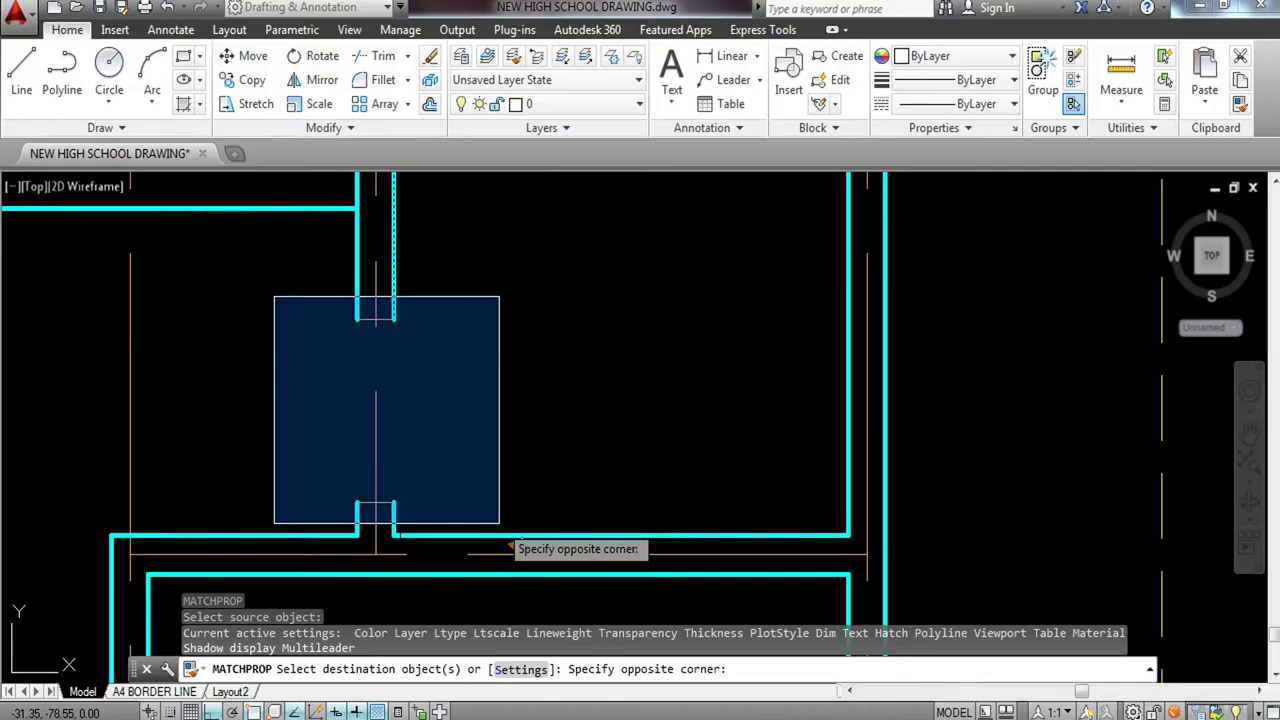
pyautogui.click(507, 530)
pyautogui.press('Escape')
# Offset the middle room's top wall centre line 0.2 downwards and stretch its left end out past the left wall.
pyautogui.scroll(-3, 408, 346)
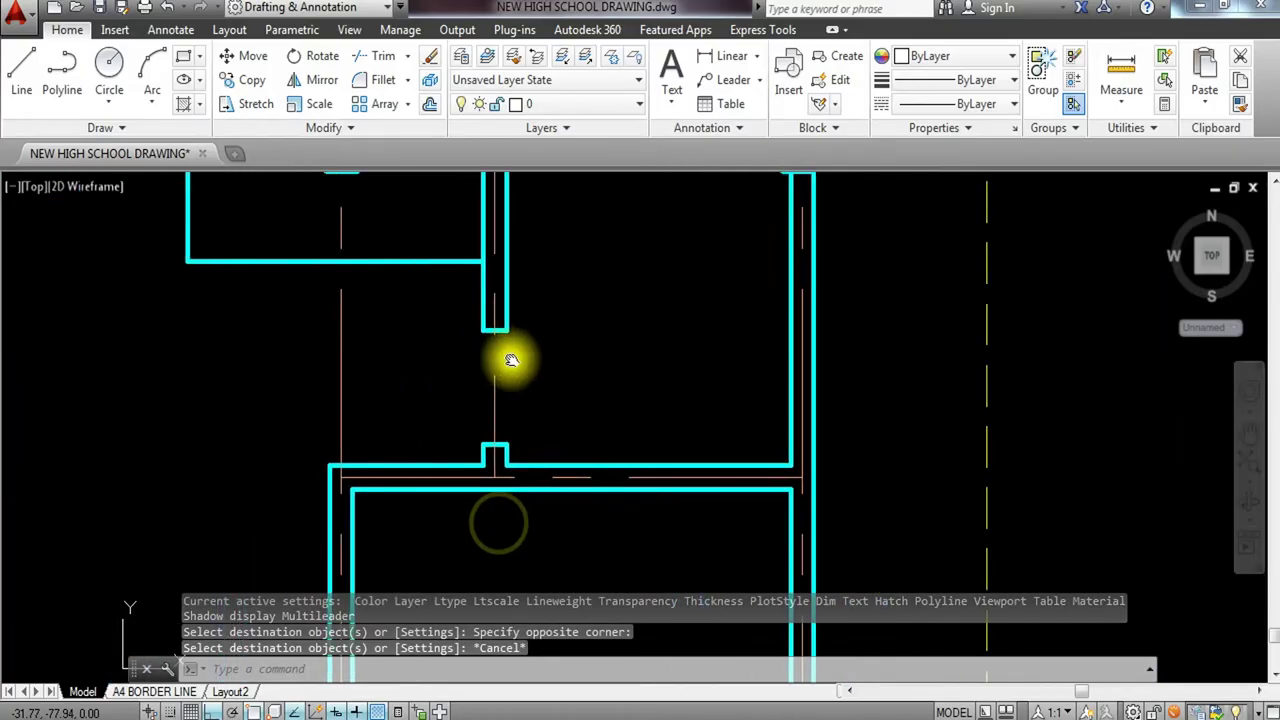
pyautogui.moveTo(492, 400)
pyautogui.mouseDown(button='middle')
pyautogui.moveTo(500, 483)
pyautogui.moveTo(516, 318)
pyautogui.mouseUp(button='middle')
pyautogui.press('Escape')
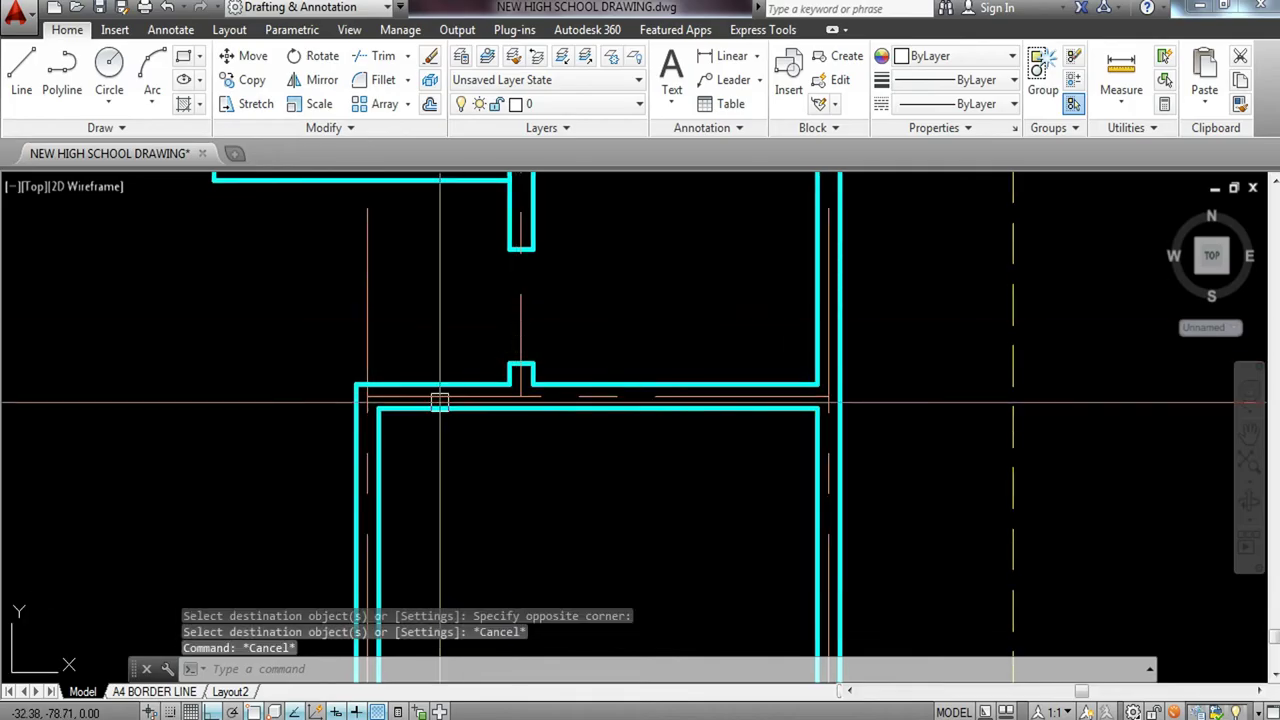
pyautogui.write('o')
pyautogui.press('Return')
pyautogui.write('.2')
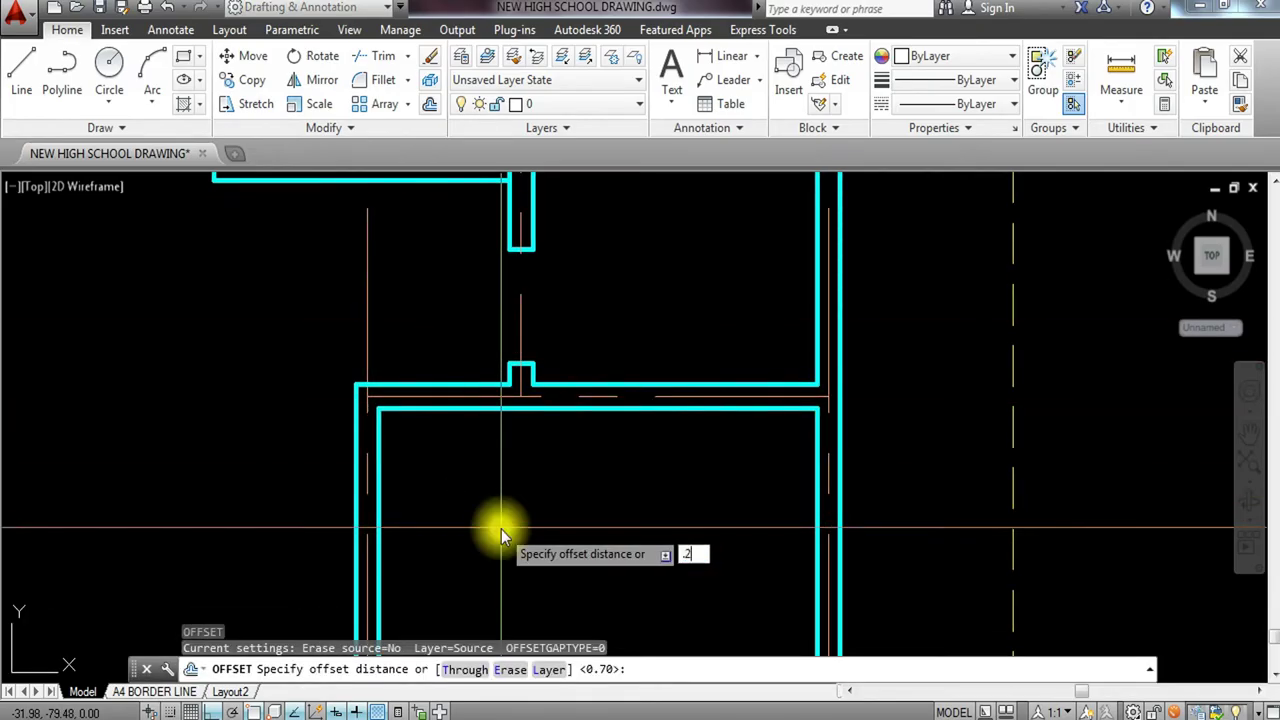
pyautogui.press('Return')
pyautogui.scroll(3, 408, 410)
pyautogui.click(322, 322)
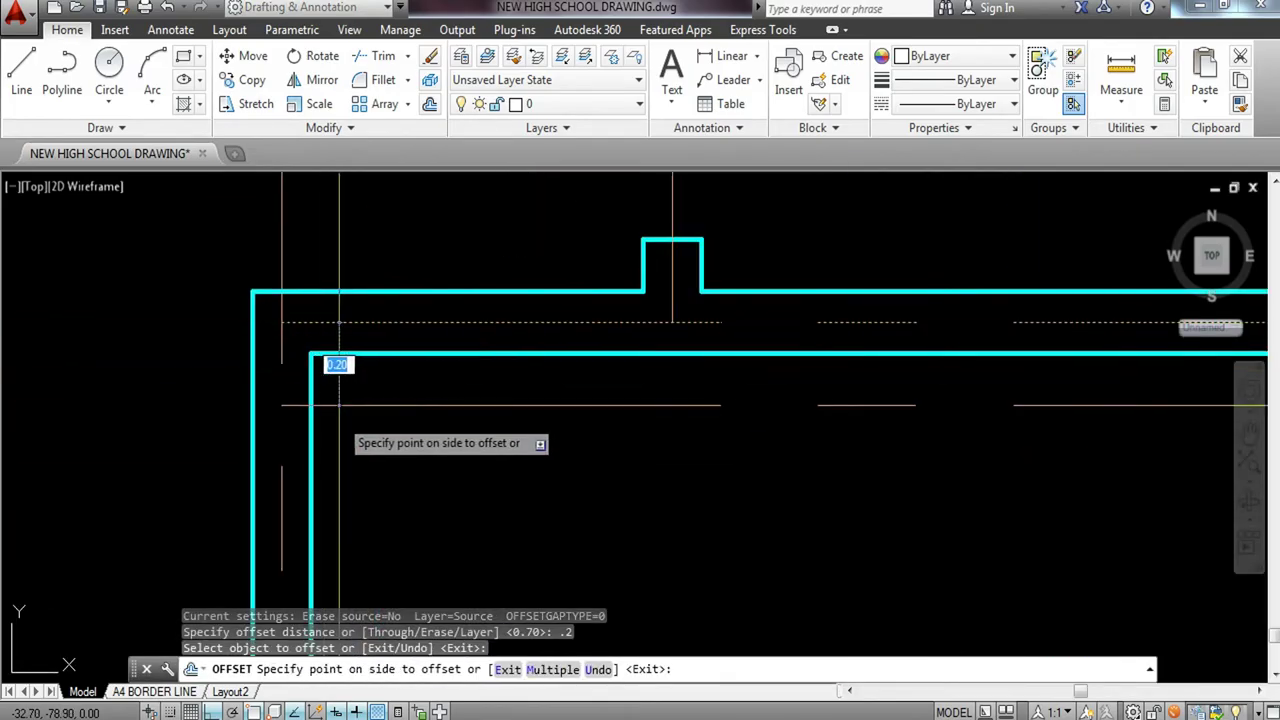
pyautogui.click(344, 402)
pyautogui.press('Escape')
pyautogui.click(282, 405)
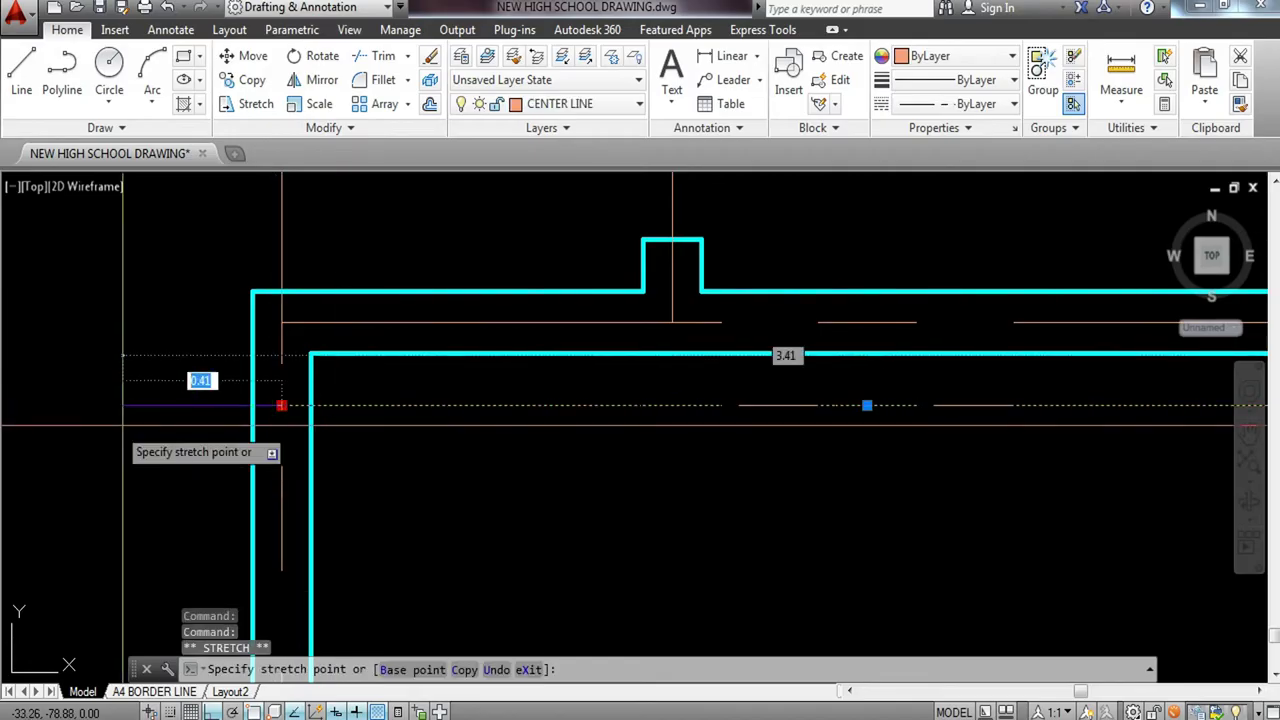
pyautogui.press('Escape')
# Offset the extended horizontal line another 0.8 downwards to mark the bottom of the middle room's door opening.
pyautogui.scroll(-4, 420, 410)
pyautogui.moveTo(428, 418); pyautogui.dragTo(428, 360, button='middle')
pyautogui.write('o')
pyautogui.press('Return')
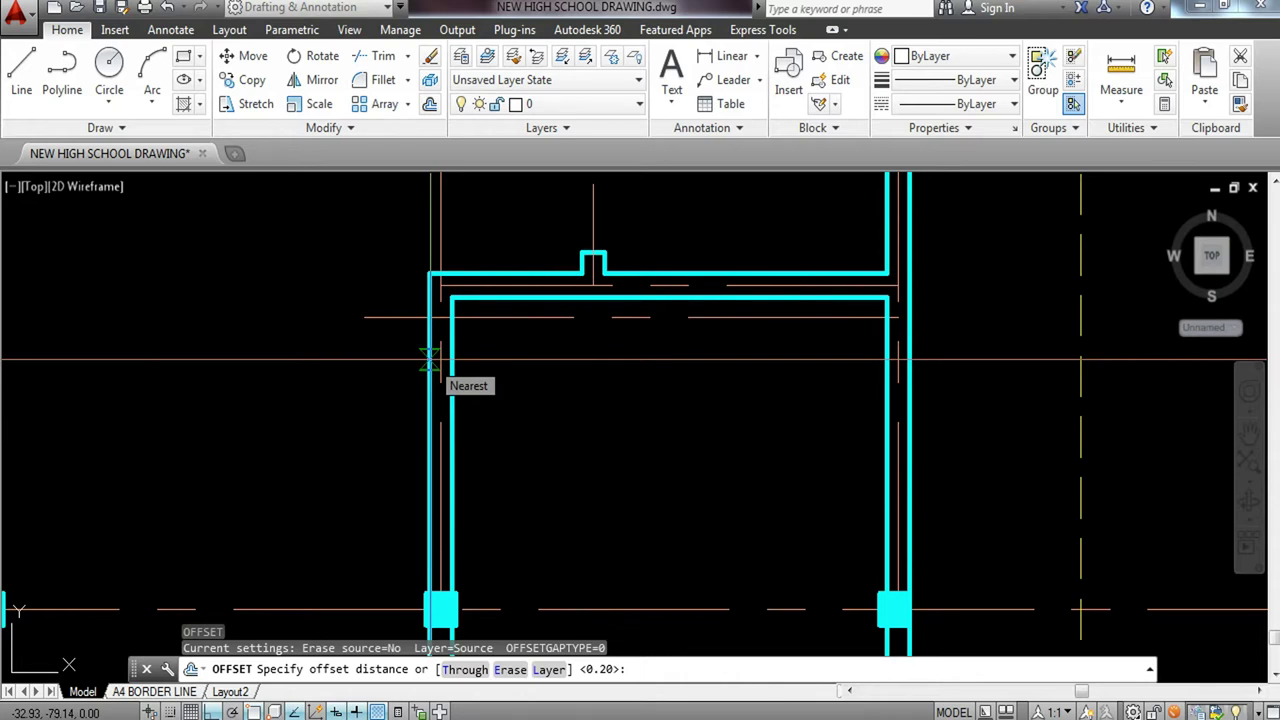
pyautogui.write('.8')
pyautogui.press('Return')
pyautogui.click(494, 318)
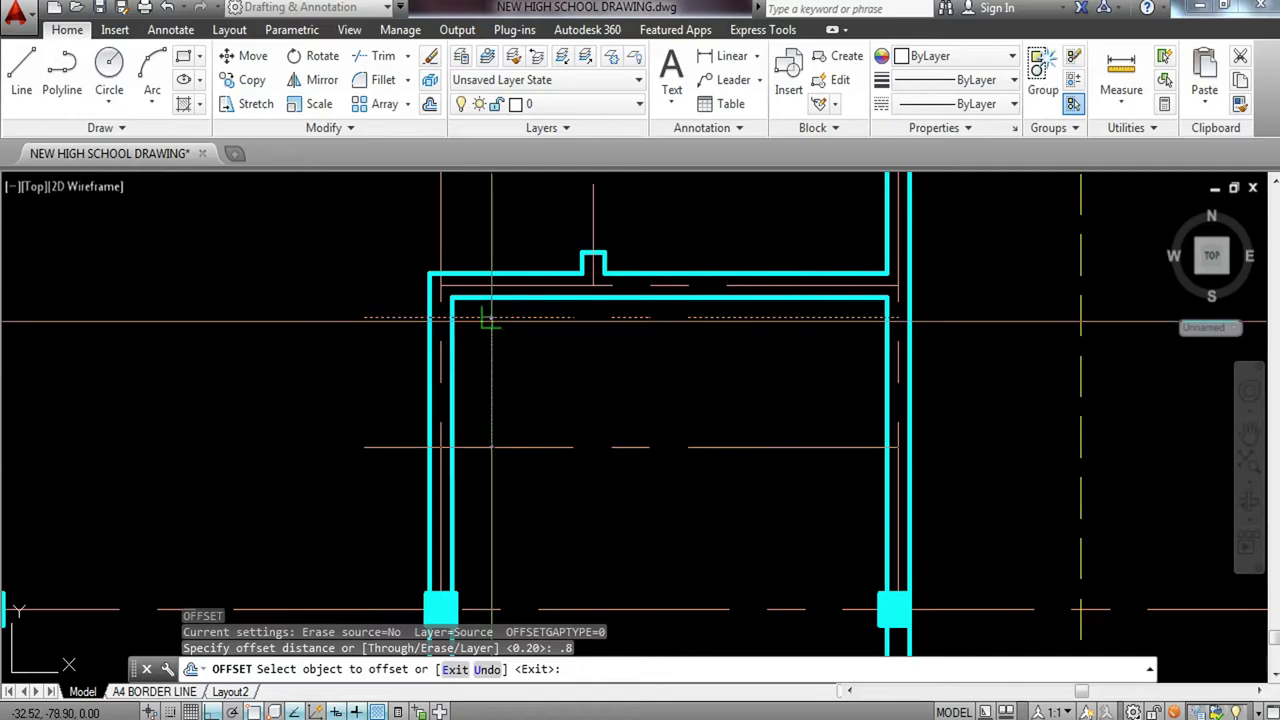
pyautogui.click(526, 437)
pyautogui.press('Escape')
pyautogui.press('Escape')
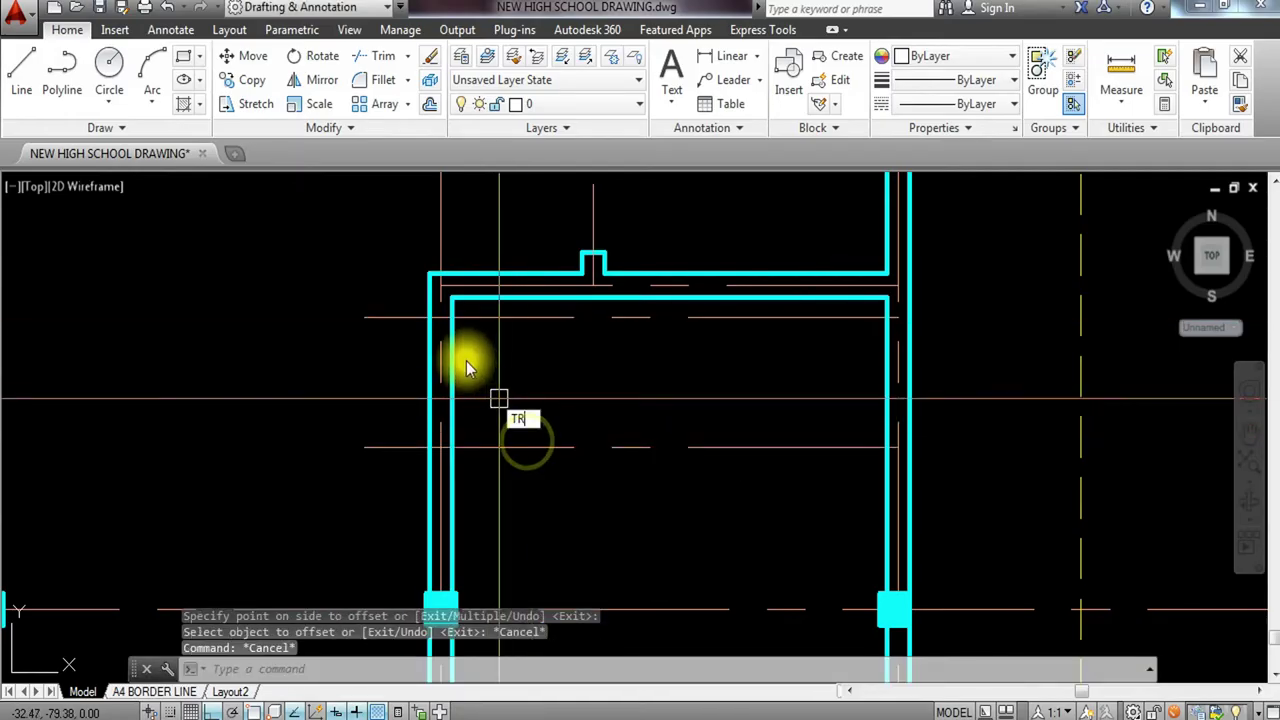
# Trim the middle room's left wall between the two offset lines, and trim those lines on both sides of it.
pyautogui.press('Return')
pyautogui.click(370, 316)
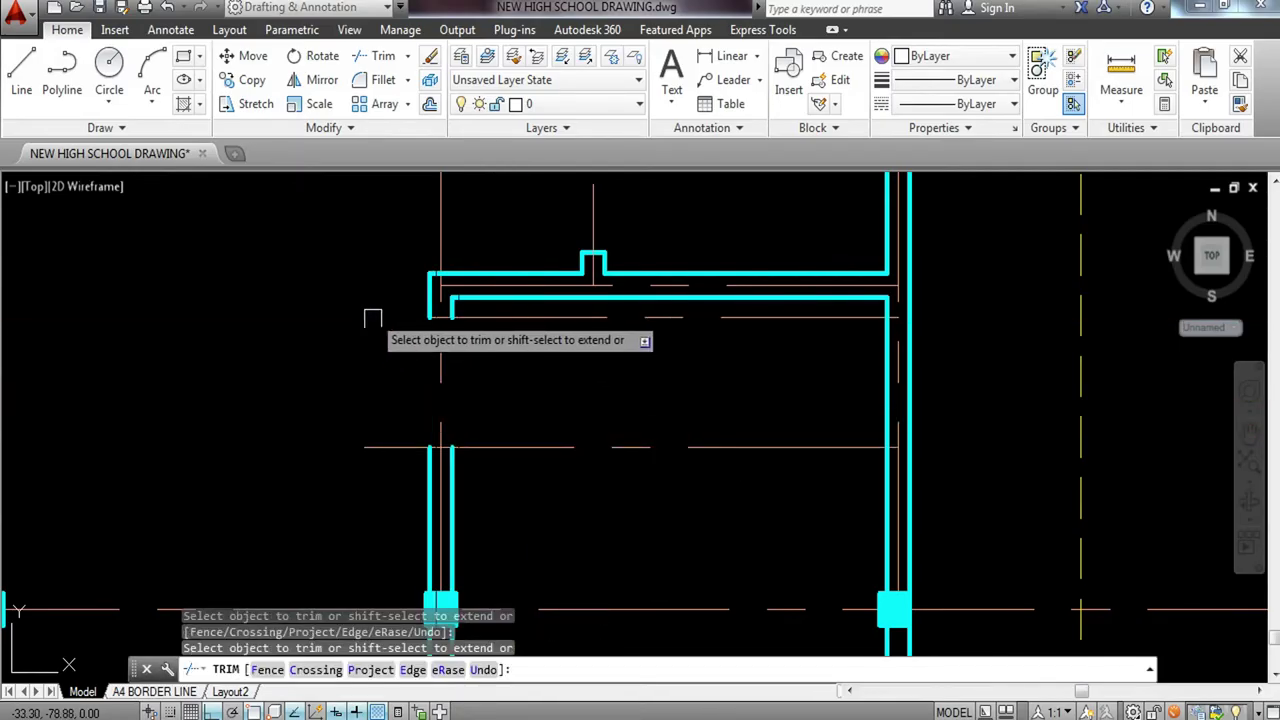
pyautogui.click(495, 447)
pyautogui.click(502, 317)
pyautogui.press('Escape')
# Trim the remaining excess of the offset lines beside the middle room's door opening, and erase the two leftover stubs in the right wall.
pyautogui.click(766, 312)
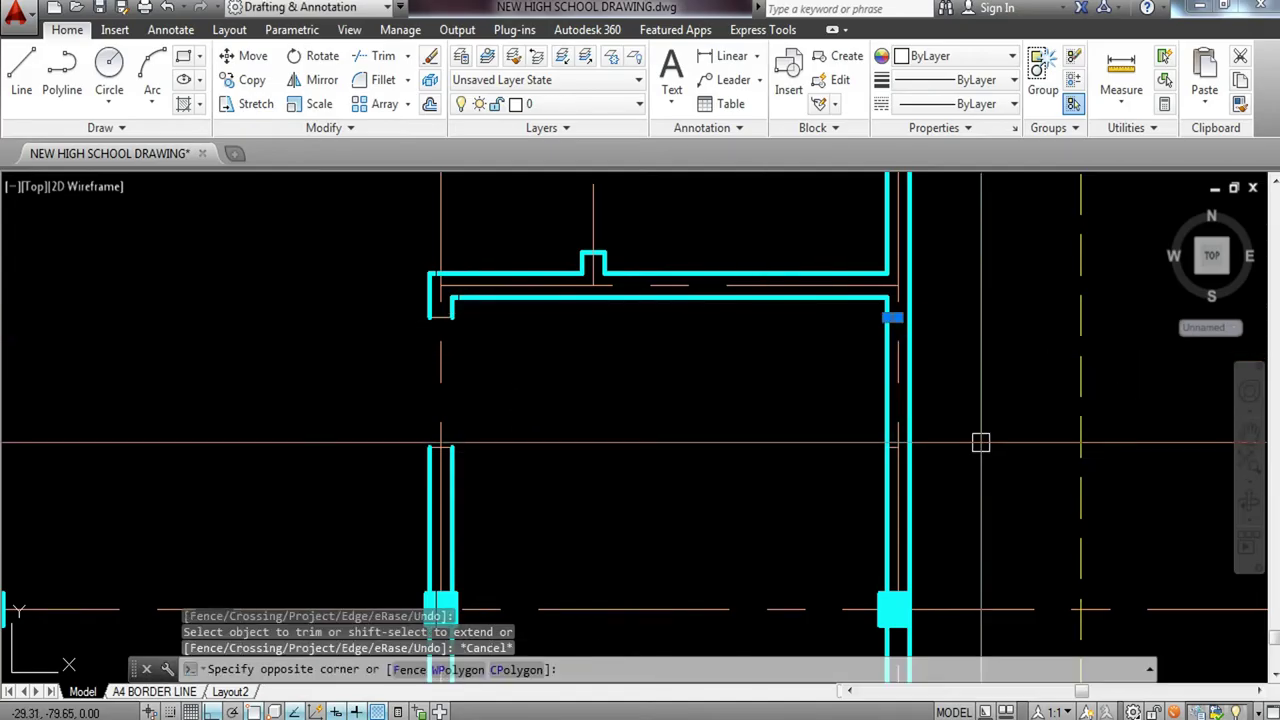
pyautogui.click(983, 443)
pyautogui.click(808, 420)
pyautogui.click(900, 457)
pyautogui.write('e')
pyautogui.press('Return')
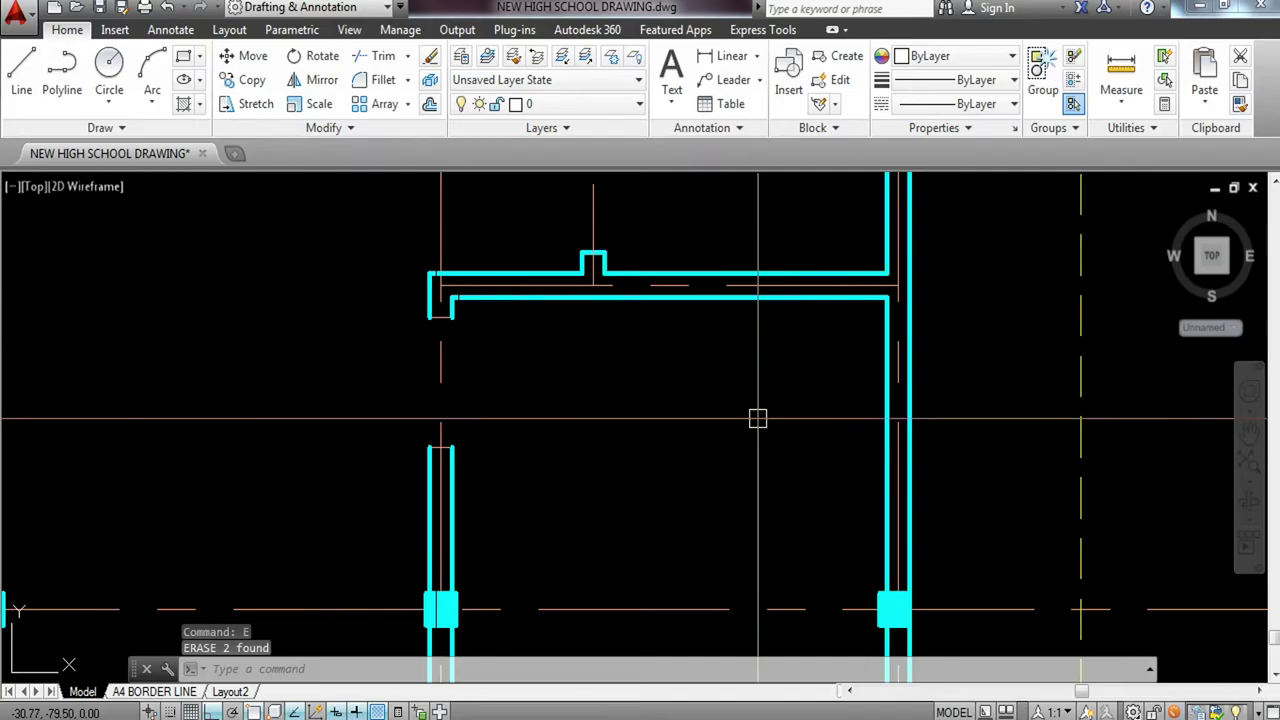
# Match the cyan wall line's properties onto the two end lines of the middle room's left-wall door opening.
pyautogui.scroll(-2, 748, 417)
pyautogui.write('ma')
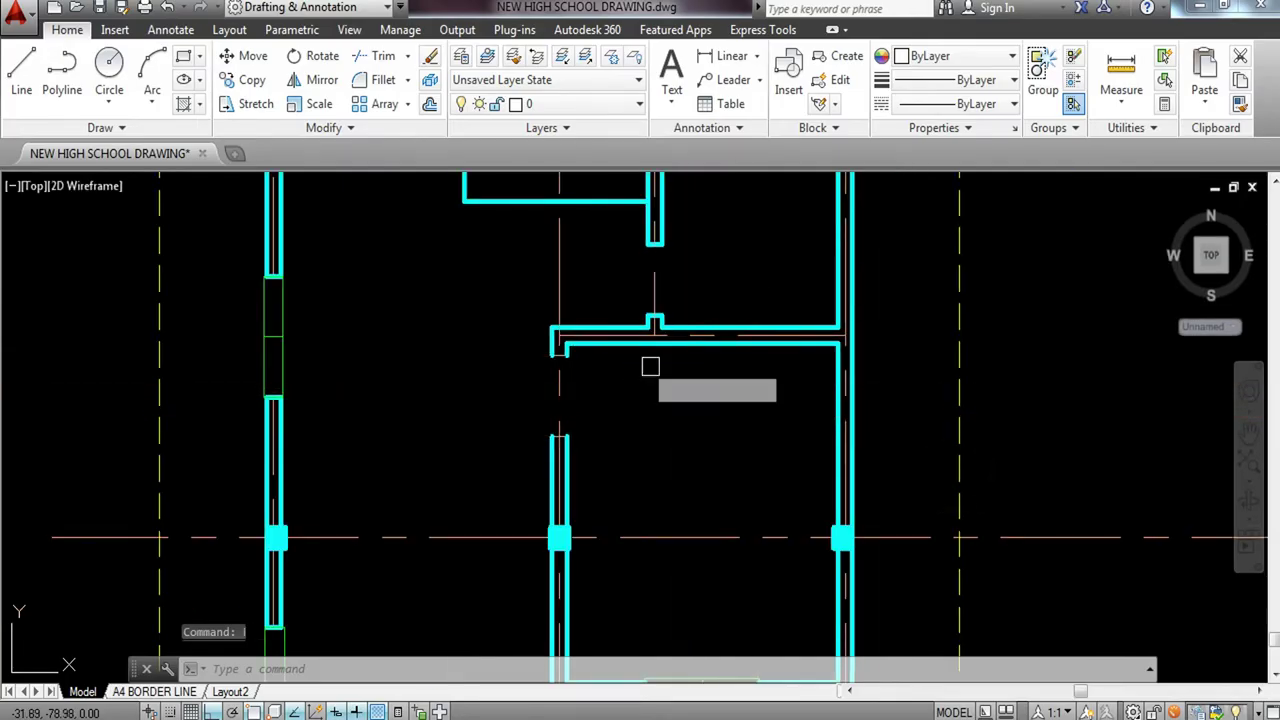
pyautogui.press('Return')
pyautogui.click(600, 352)
pyautogui.click(509, 349)
pyautogui.click(645, 484)
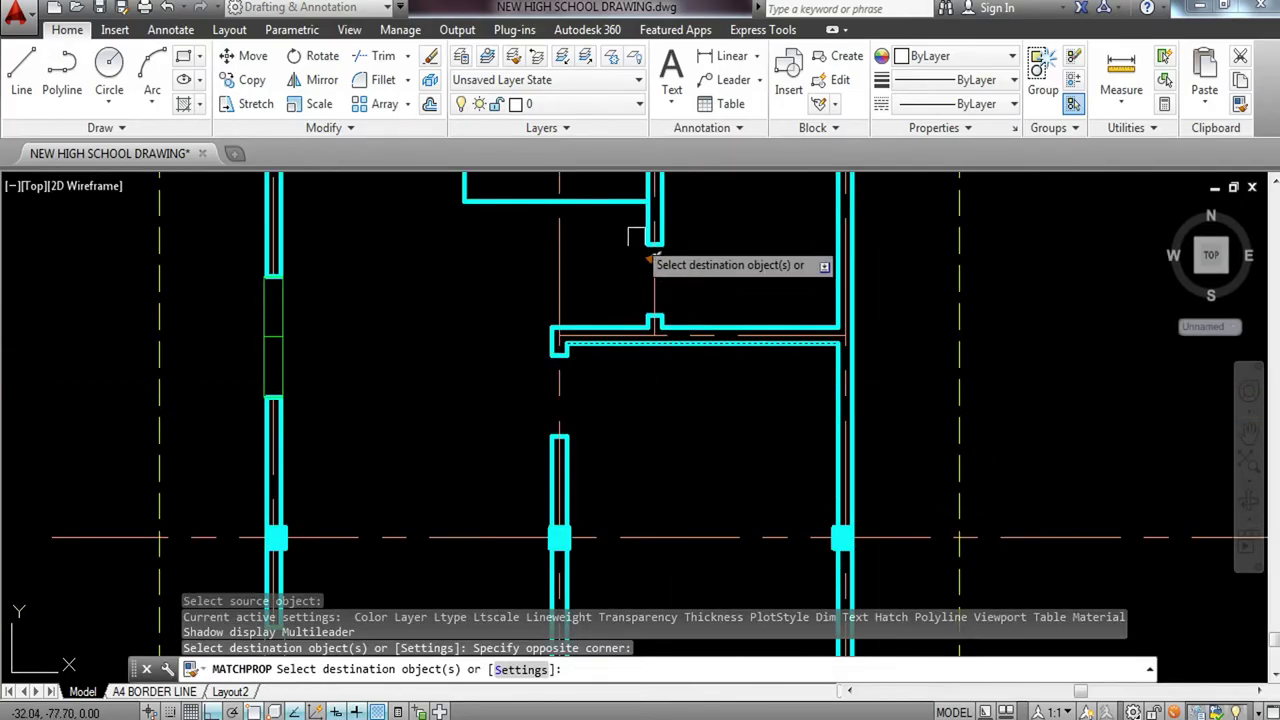
# Match the same wall line properties onto both end lines of the opening in the upper-left room's top wall.
pyautogui.moveTo(588, 386); pyautogui.dragTo(603, 449, button='middle')
pyautogui.moveTo(398, 323); pyautogui.dragTo(423, 411, button='middle')
pyautogui.scroll(2, 357, 298)
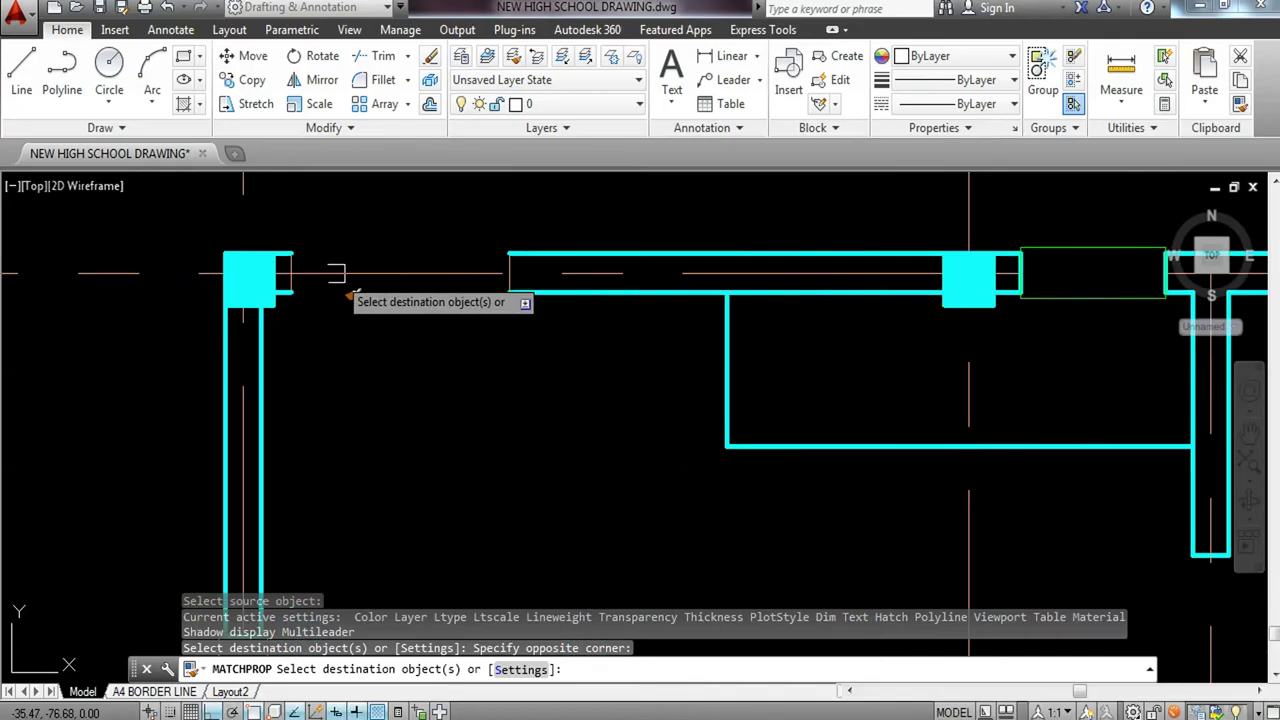
pyautogui.click(549, 327)
pyautogui.scroll(-2, 530, 316)
pyautogui.moveTo(770, 450); pyautogui.dragTo(627, 248, button='middle')
pyautogui.scroll(-2, 595, 430)
pyautogui.scroll(2, 539, 395)
pyautogui.moveTo(530, 354); pyautogui.dragTo(542, 491, button='middle')
pyautogui.press('Escape')
pyautogui.press('Escape')
# Examine the finished door openings across the floor plan, down to the entrance opening beside the porch.
pyautogui.moveTo(516, 288); pyautogui.dragTo(522, 390, button='middle')
pyautogui.scroll(-2, 522, 390)
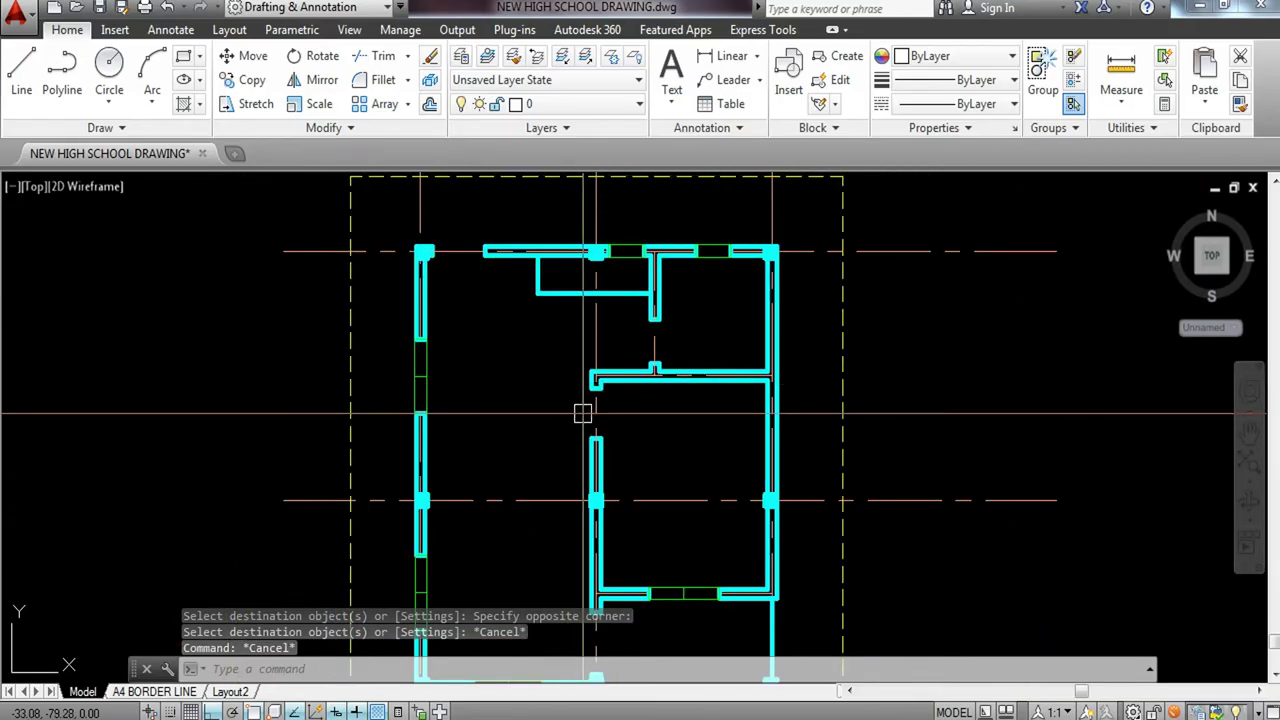
pyautogui.moveTo(634, 423); pyautogui.dragTo(626, 346, button='middle')
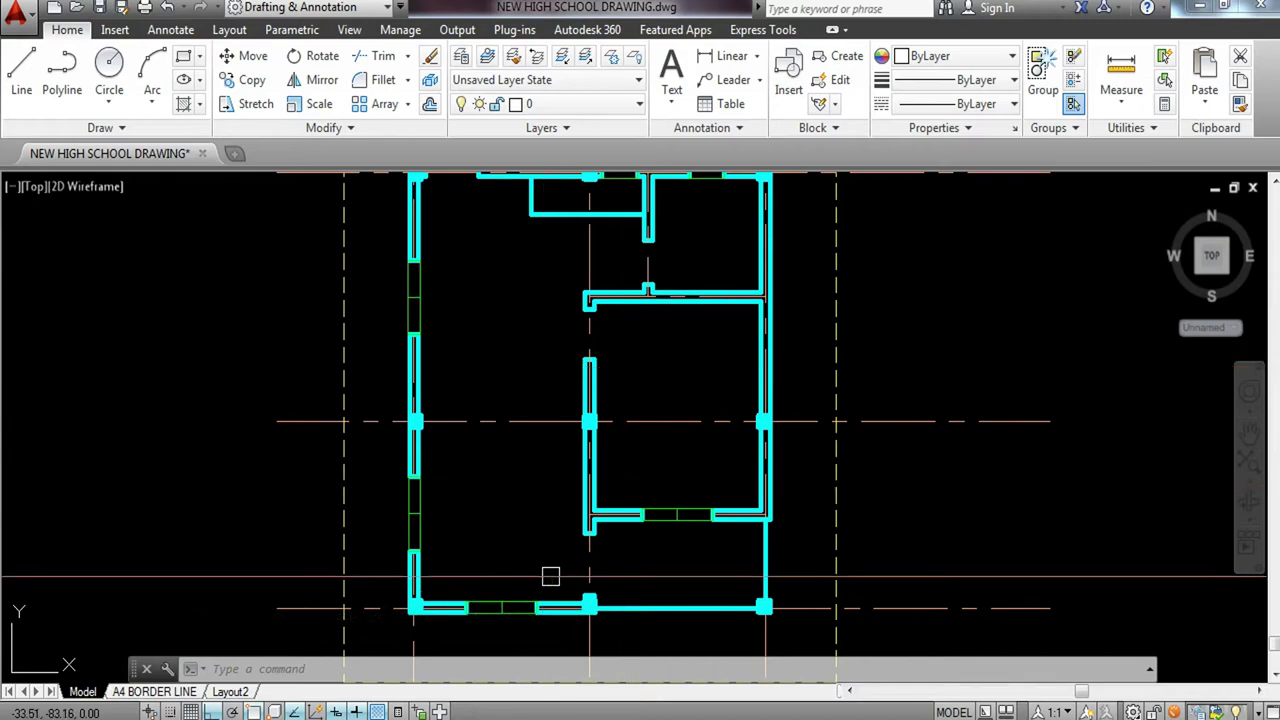
pyautogui.moveTo(554, 566); pyautogui.dragTo(506, 477, button='middle')
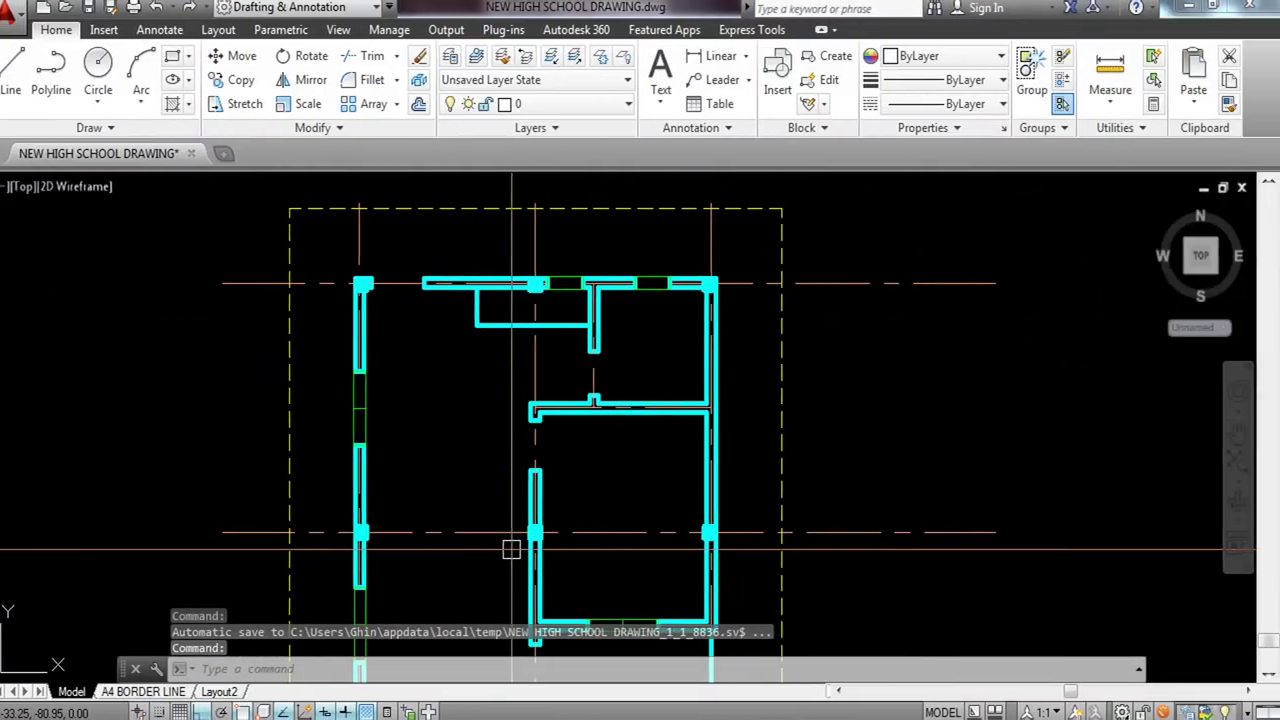
pyautogui.moveTo(516, 549); pyautogui.dragTo(543, 391, button='middle')
pyautogui.scroll(2, 526, 514)
pyautogui.moveTo(526, 514); pyautogui.dragTo(531, 429, button='middle')
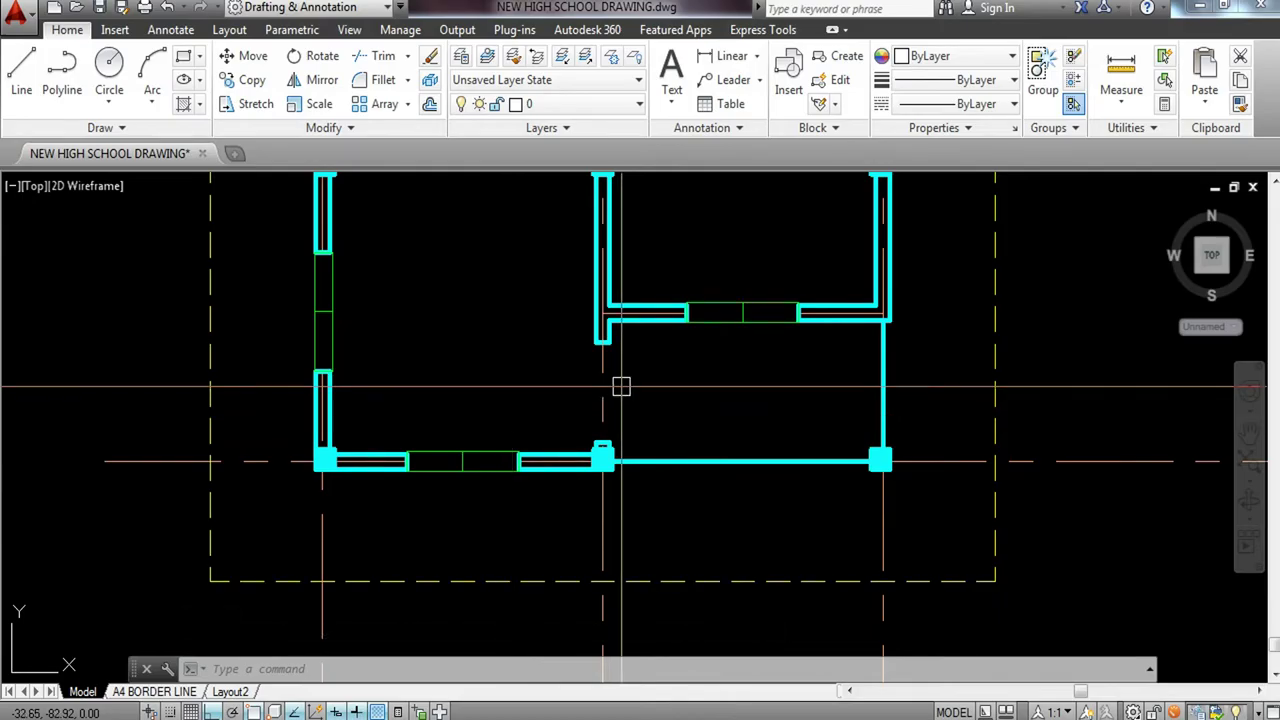
pyautogui.scroll(-3, 651, 551)
pyautogui.scroll(4, 586, 337)
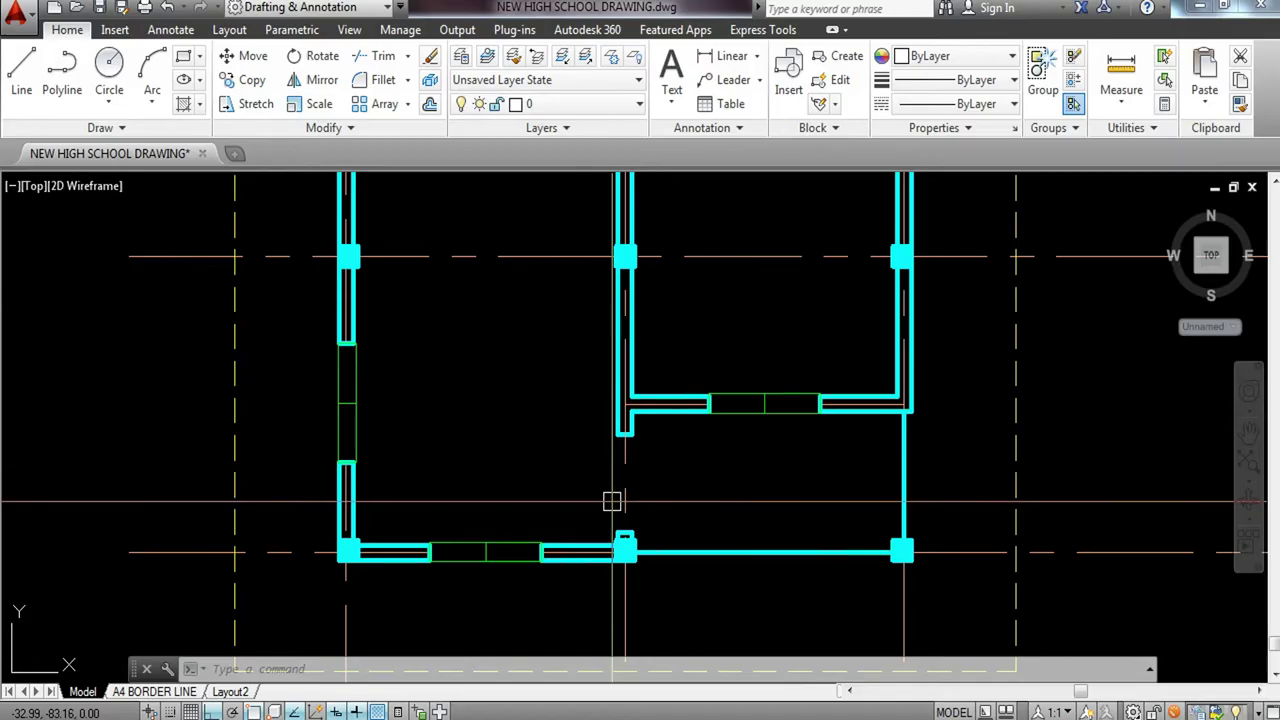
pyautogui.moveTo(502, 443); pyautogui.dragTo(507, 434, button='middle')
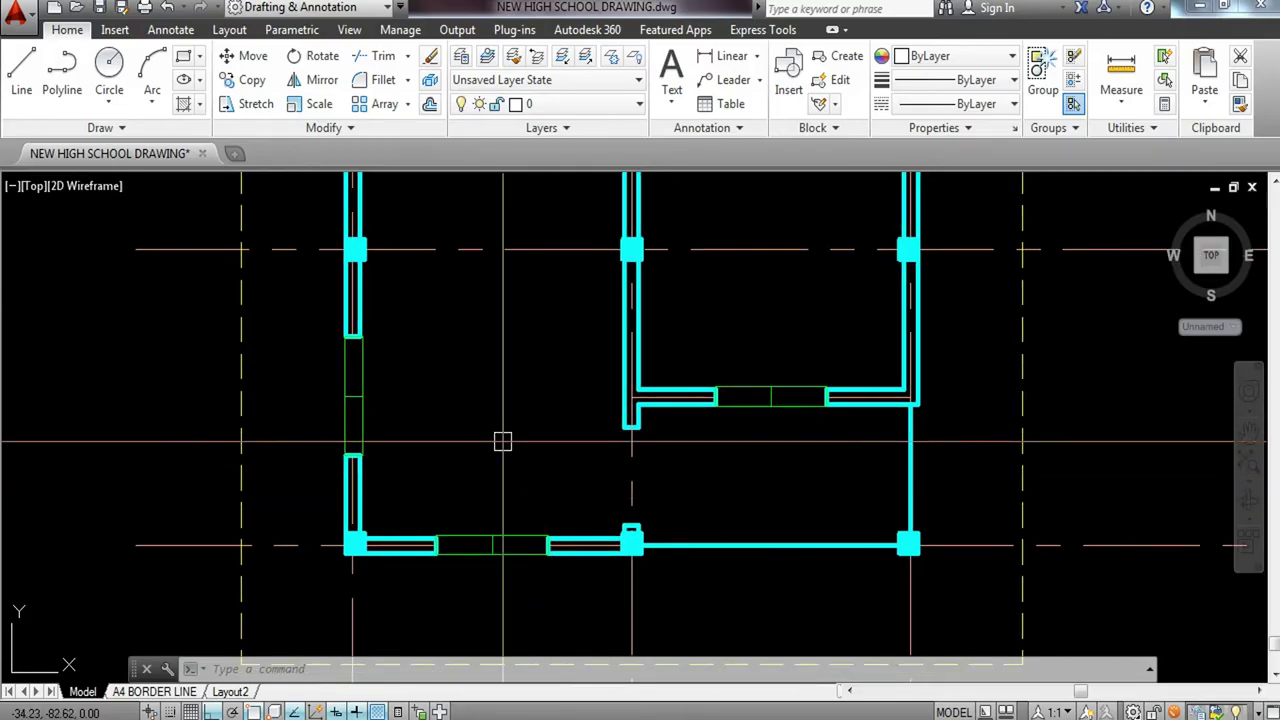
pyautogui.moveTo(514, 451); pyautogui.dragTo(457, 377, button='middle')
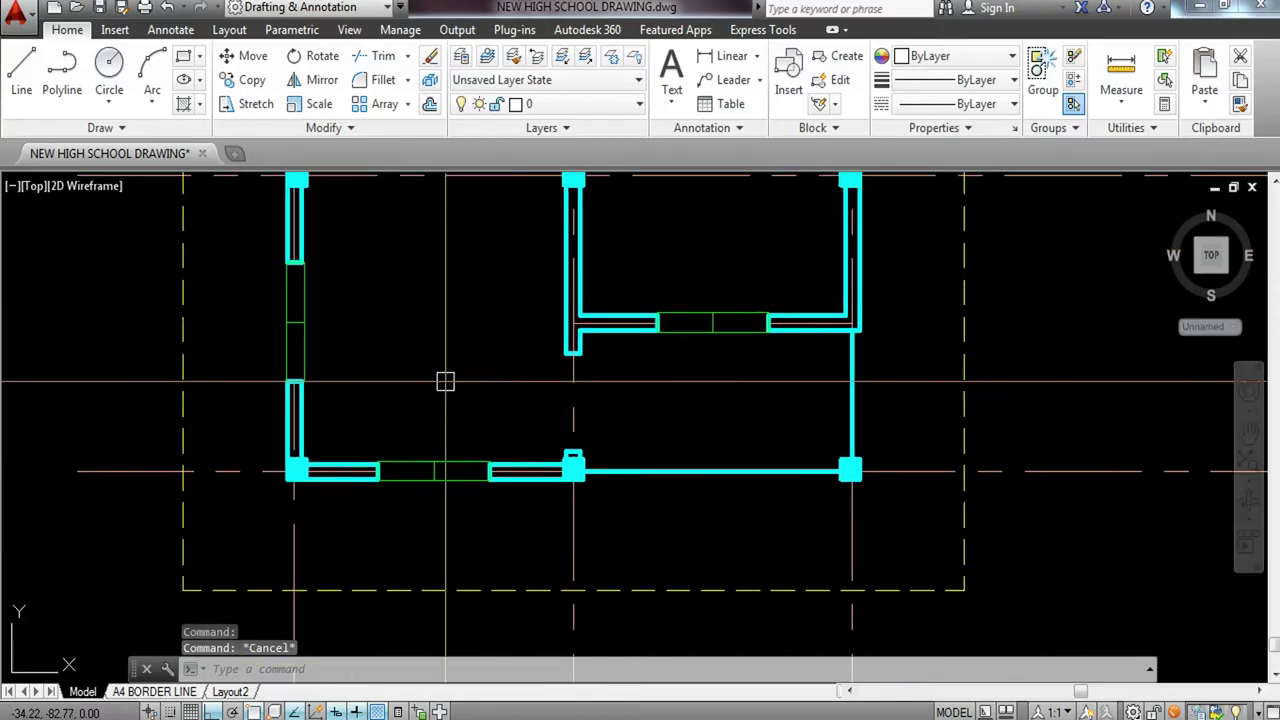
# Draw a 0.05 by 1 rectangle for the door leaf inside the large left room, near the entrance opening.
pyautogui.write('C')
pyautogui.press('Return')
pyautogui.click(376, 357)
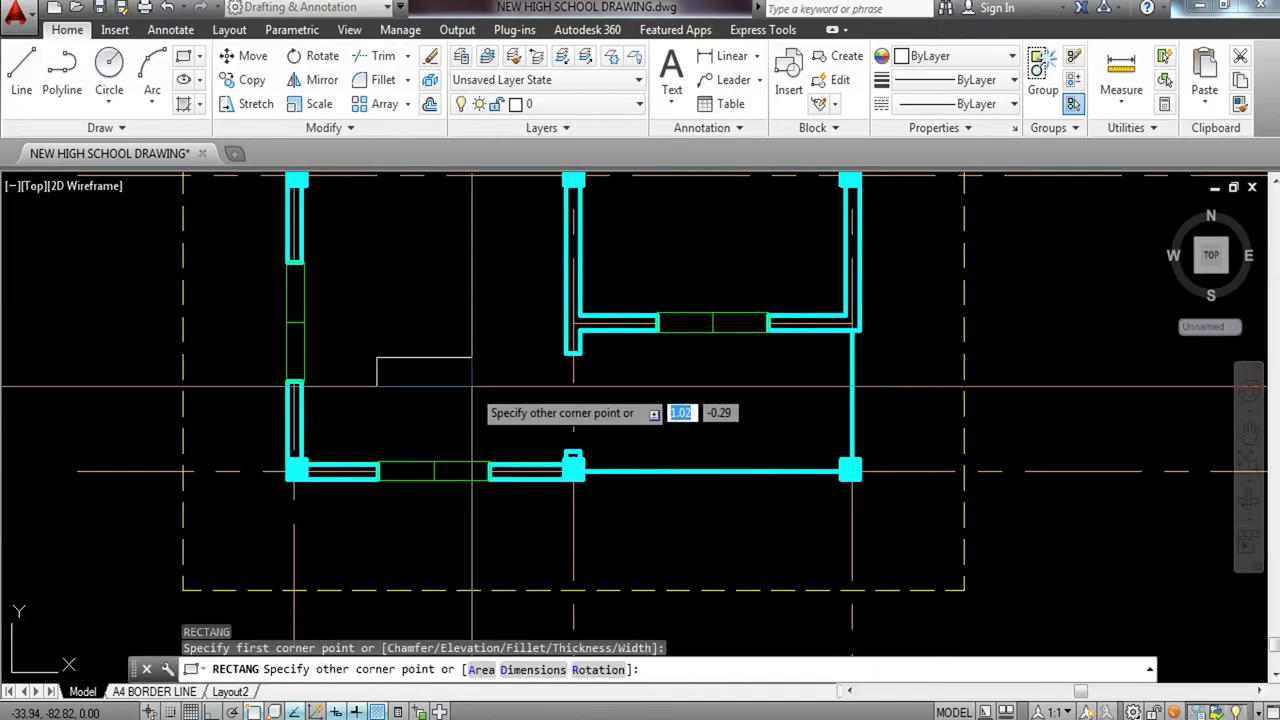
pyautogui.write('.')
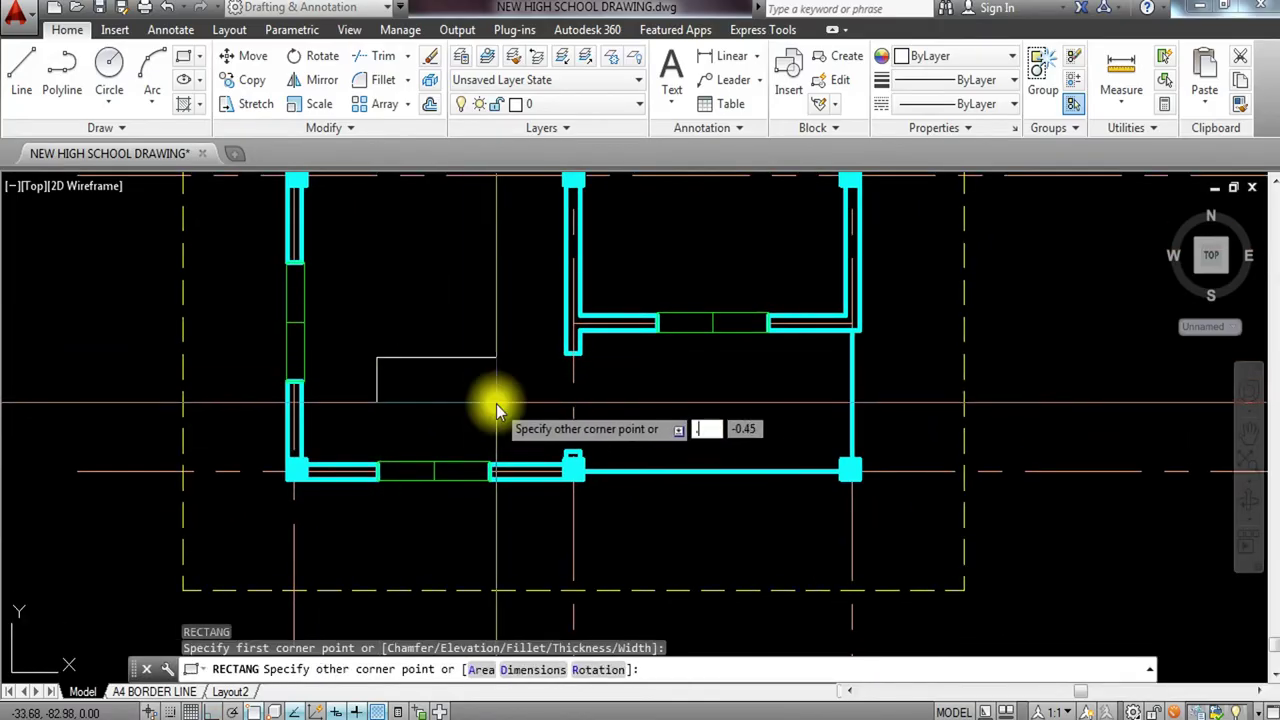
pyautogui.write('05,1')
pyautogui.press('Return')
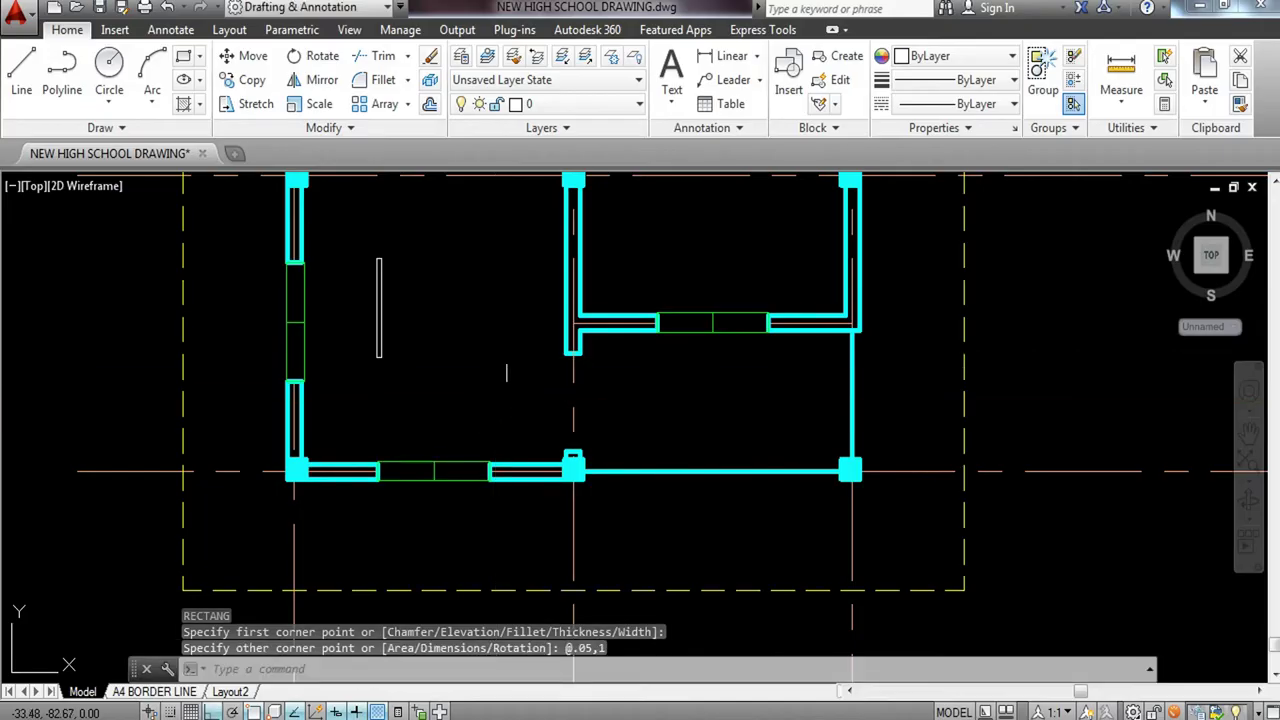
# Rotate the door leaf rectangle 270° about its lower-right corner so that it lies horizontally.
pyautogui.scroll(4, 506, 373)
pyautogui.scroll(-2, 391, 380)
pyautogui.click(371, 363)
pyautogui.click(287, 413)
pyautogui.write('R')
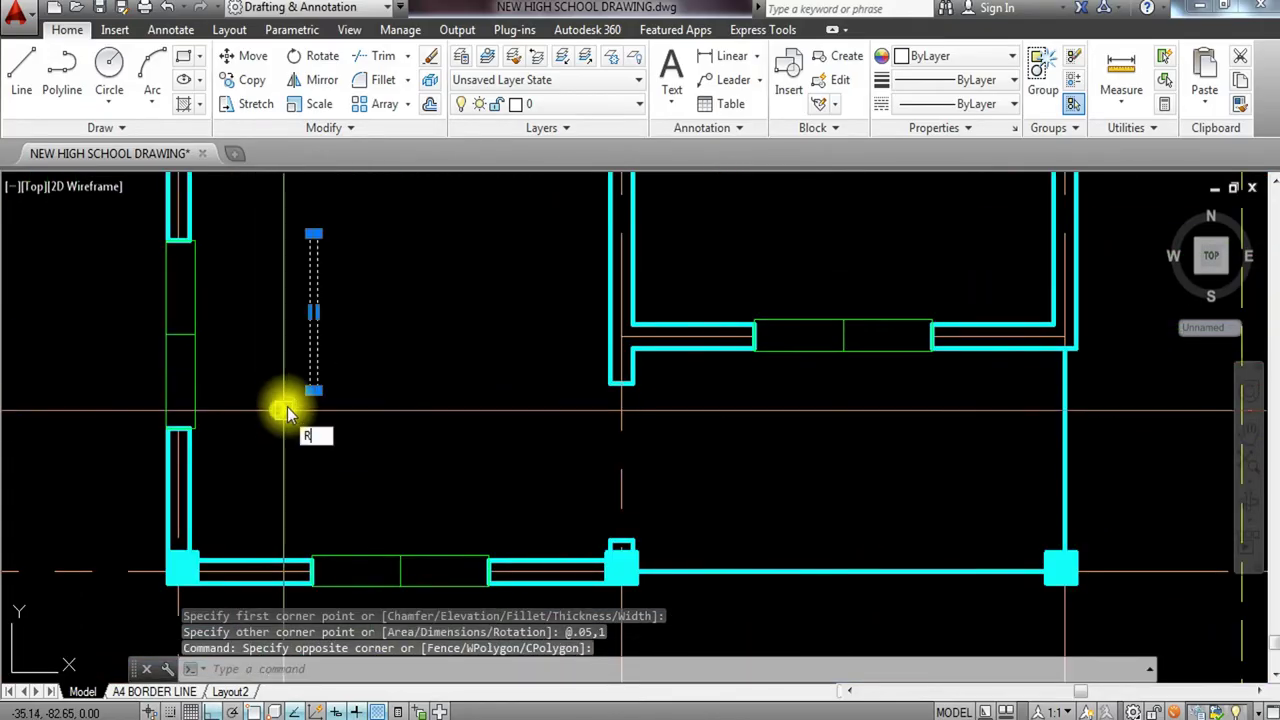
pyautogui.write('O')
pyautogui.press('Return')
pyautogui.click(314, 388)
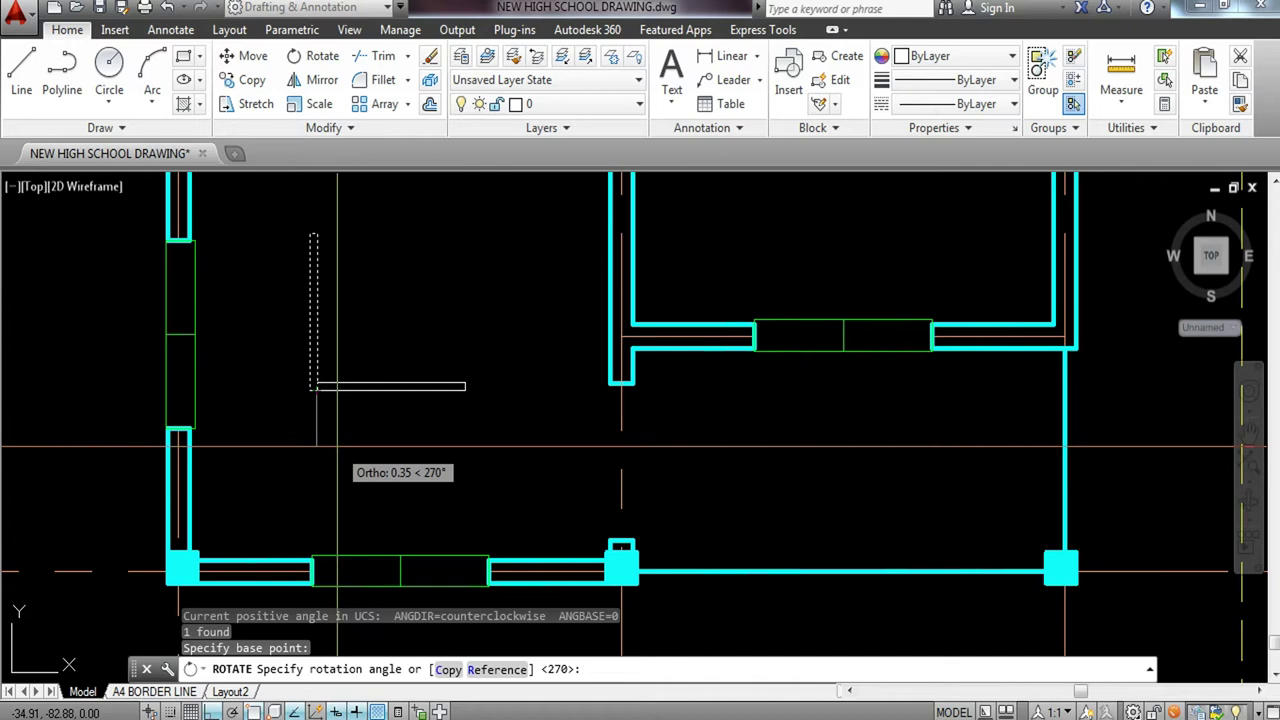
pyautogui.click(374, 434)
# Move the door leaf by its lower-right corner onto the midpoint of the entrance opening's lower wall end.
pyautogui.click(494, 366)
pyautogui.click(443, 434)
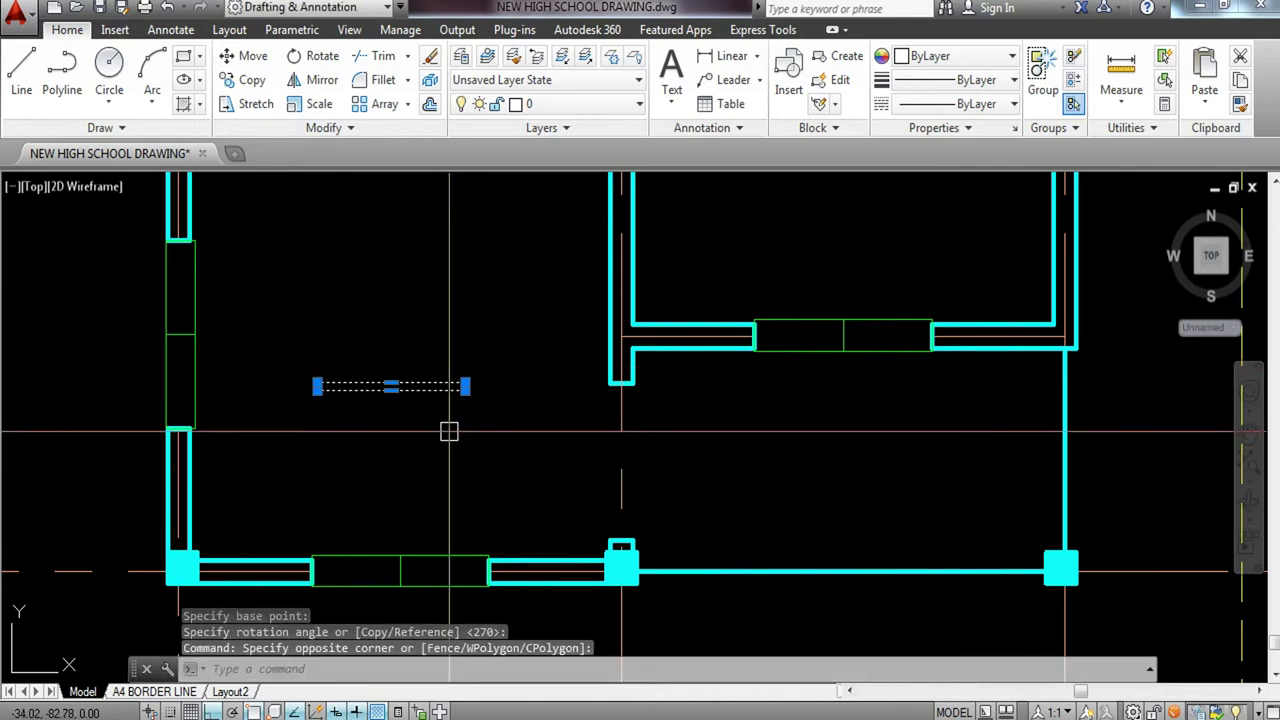
pyautogui.write('M')
pyautogui.press('Return')
pyautogui.click(465, 388)
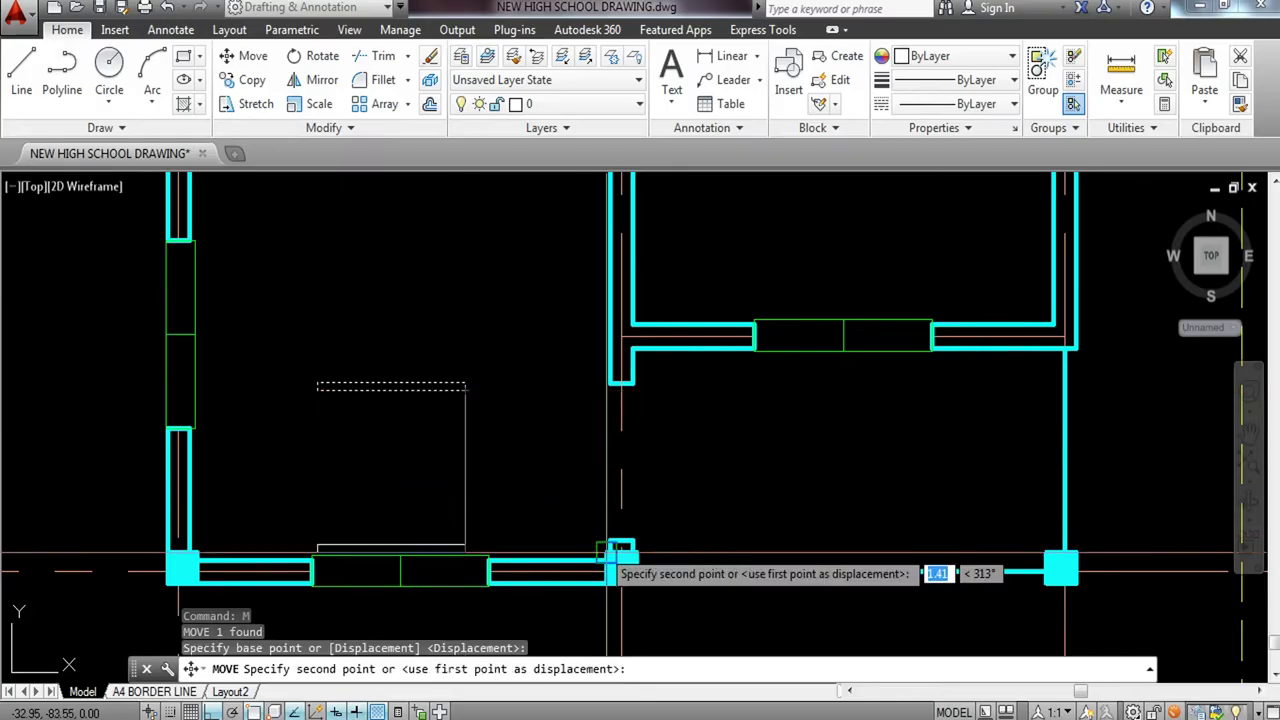
pyautogui.scroll(3, 620, 551)
pyautogui.press('Escape')
pyautogui.scroll(-2, 617, 457)
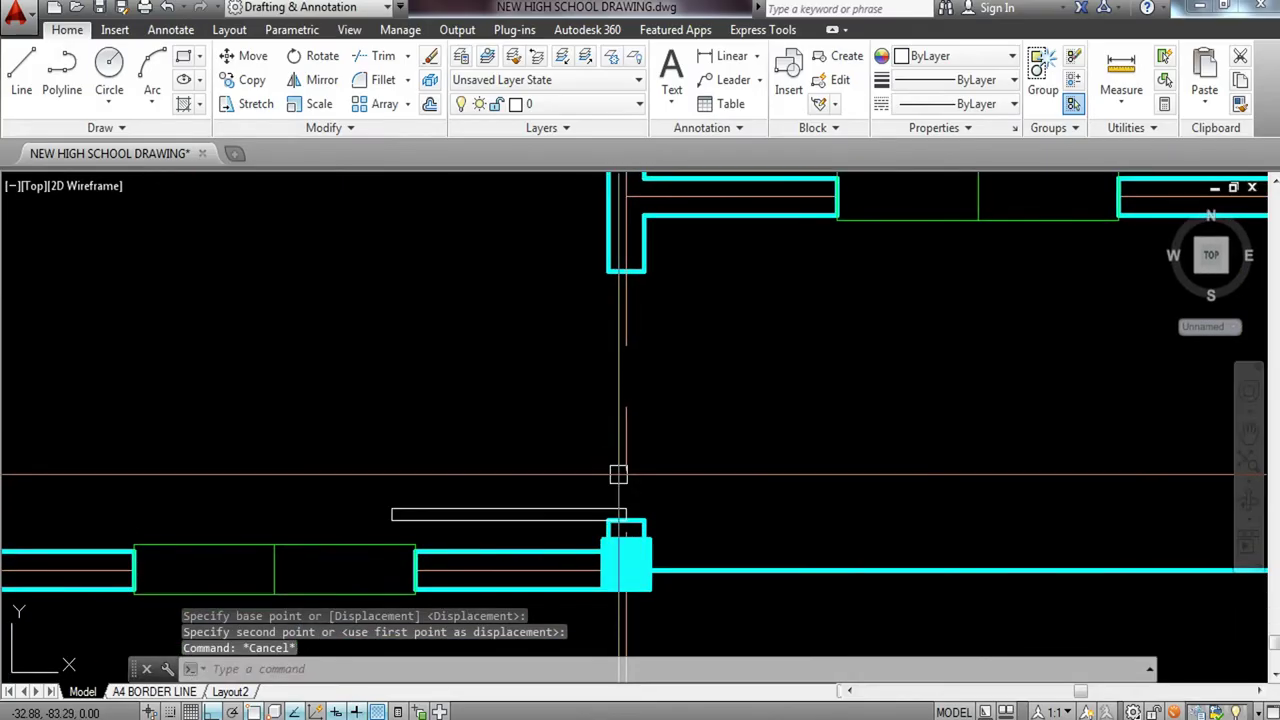
# Draw a circle centred on the door leaf's upper-right corner, with its radius reaching the midpoint of the opening's upper wall end.
pyautogui.scroll(2, 618, 474)
pyautogui.write('C')
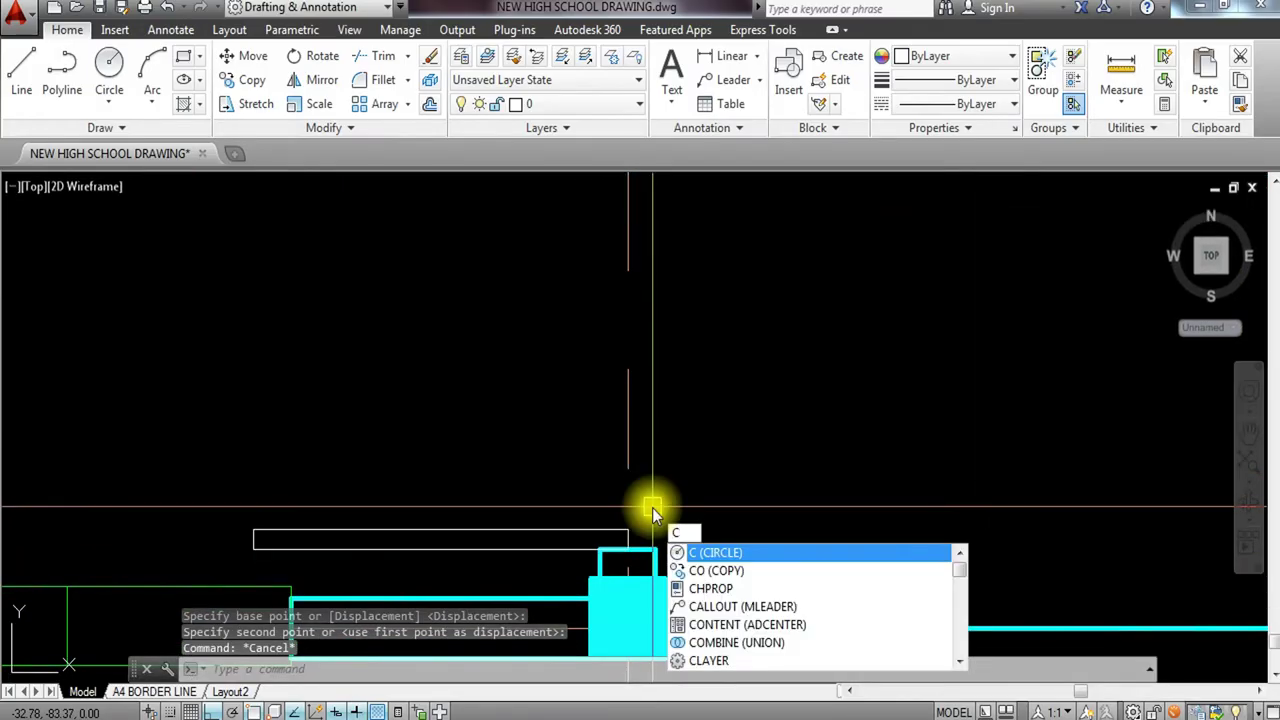
pyautogui.press('Return')
pyautogui.click(628, 531)
pyautogui.scroll(-2, 628, 531)
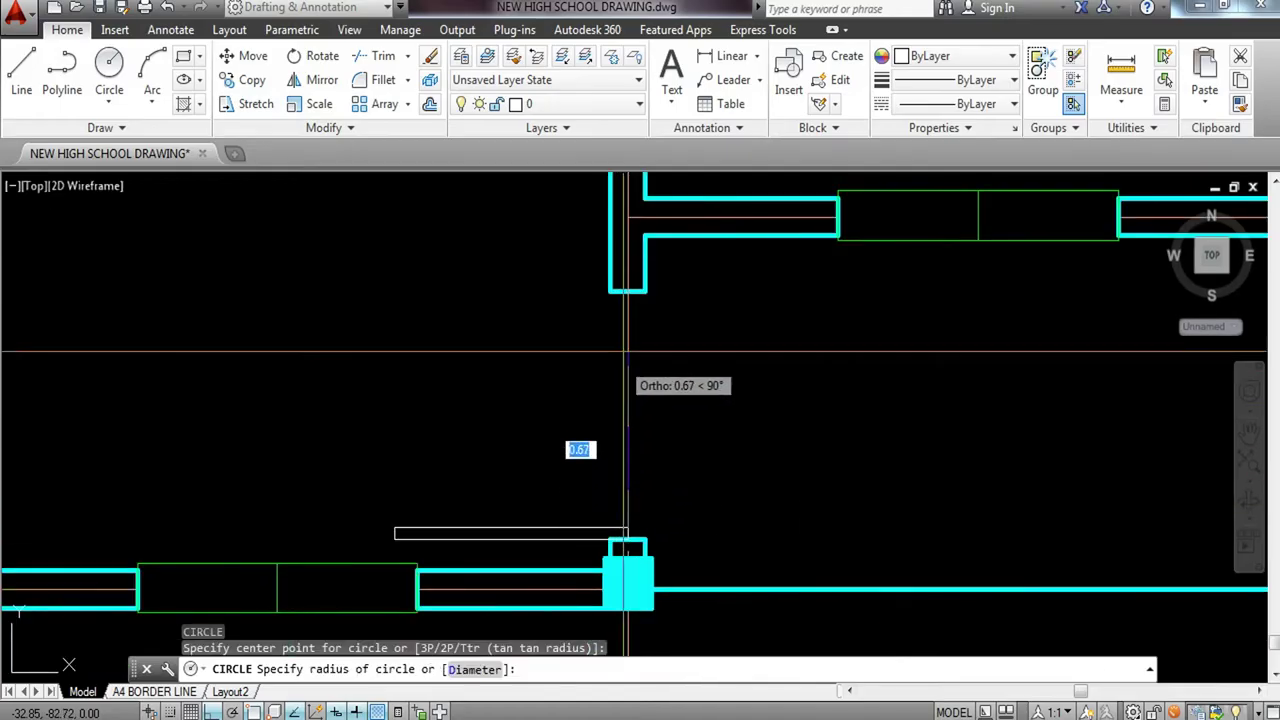
pyautogui.click(628, 292)
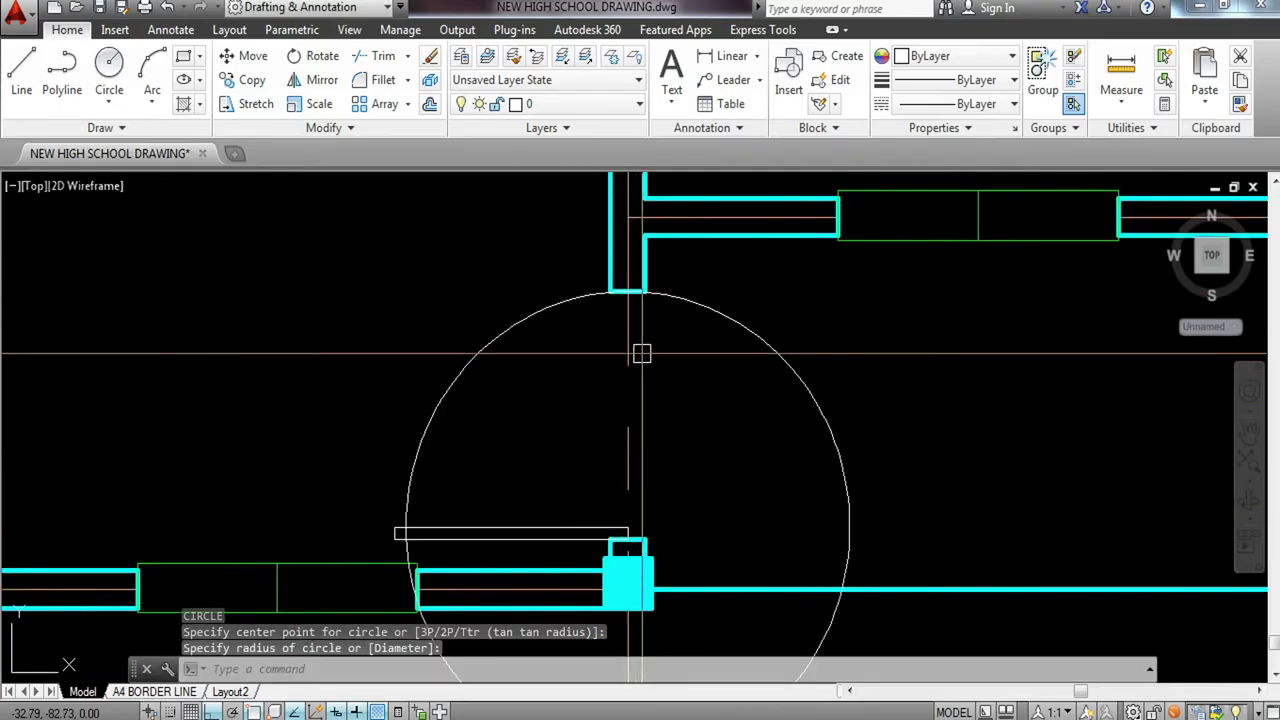
# Trim the circle inside the door leaf and on the porch side of the opening to form the door swing arc.
pyautogui.scroll(2, 424, 535)
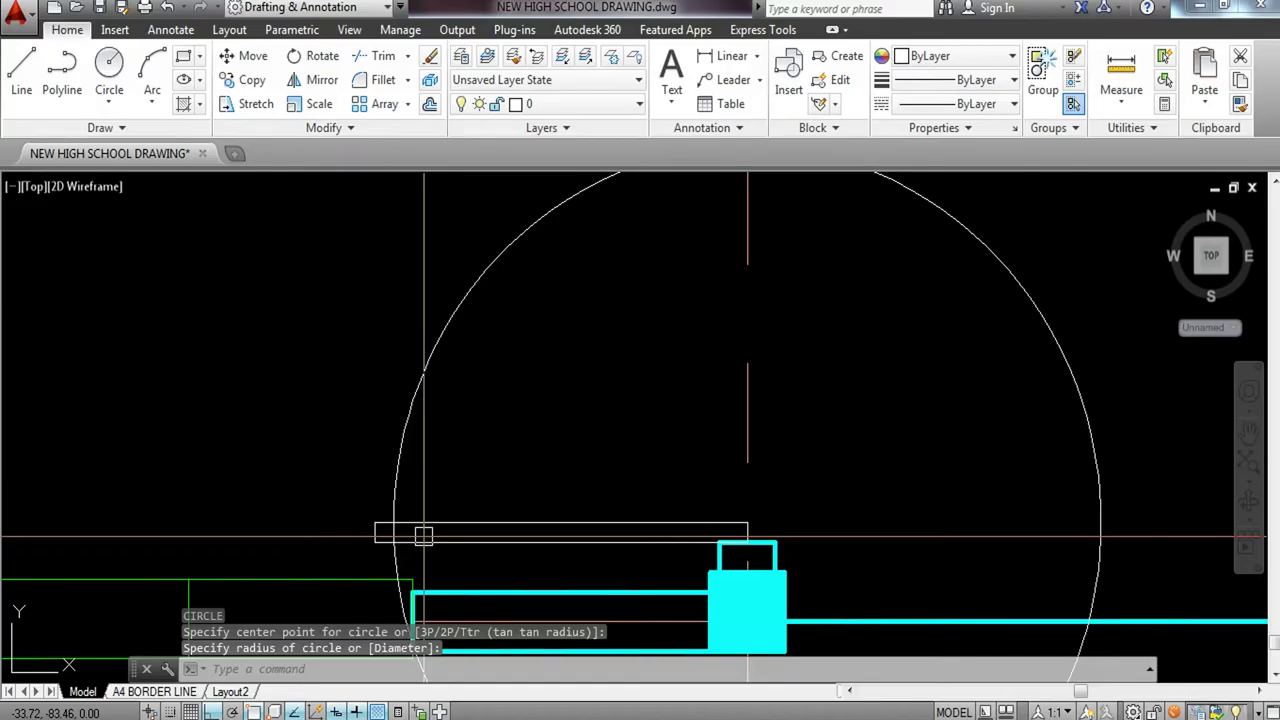
pyautogui.scroll(2, 424, 535)
pyautogui.write('tr')
pyautogui.press('Return')
pyautogui.press('Return')
pyautogui.click(404, 519)
pyautogui.scroll(-5, 404, 519)
pyautogui.moveTo(755, 357); pyautogui.dragTo(620, 501, button='middle')
pyautogui.scroll(2, 662, 330)
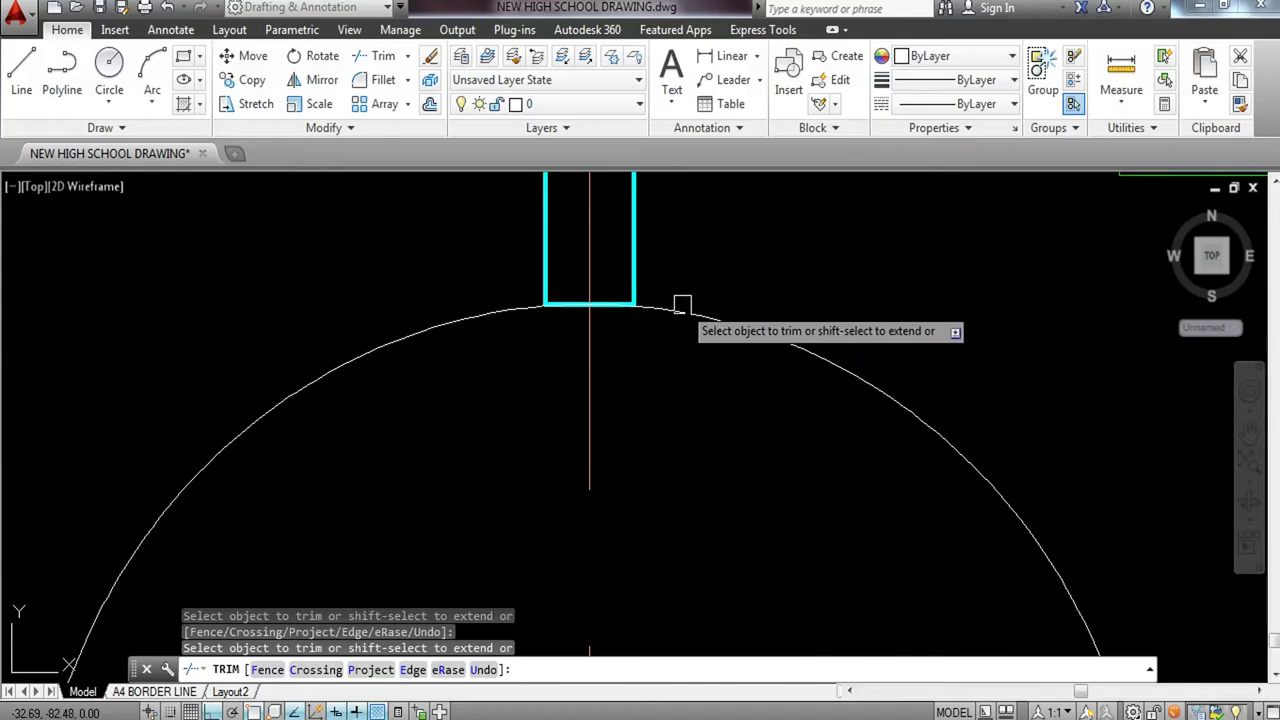
pyautogui.scroll(-3, 686, 314)
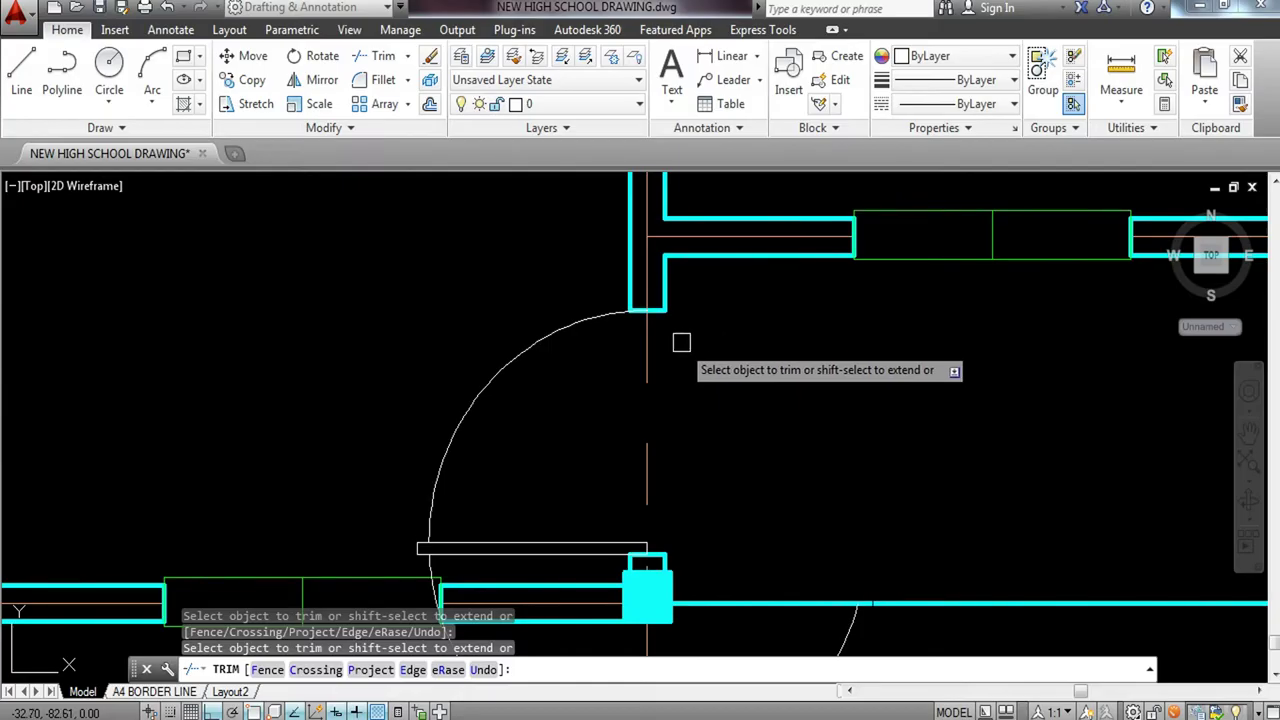
pyautogui.press('Escape')
# Erase the leftover arc below the door leaf, keeping only the swing arc inside the room.
pyautogui.moveTo(720, 403); pyautogui.dragTo(686, 275, button='middle')
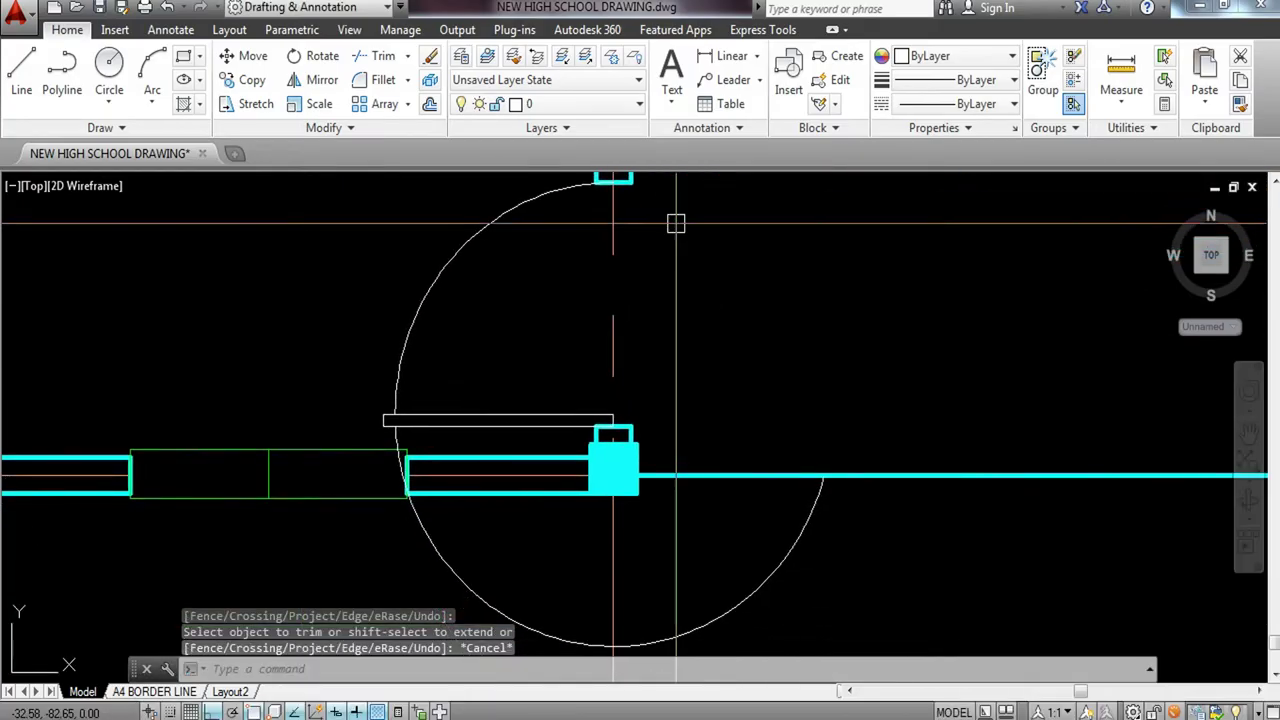
pyautogui.click(692, 523)
pyautogui.click(666, 632)
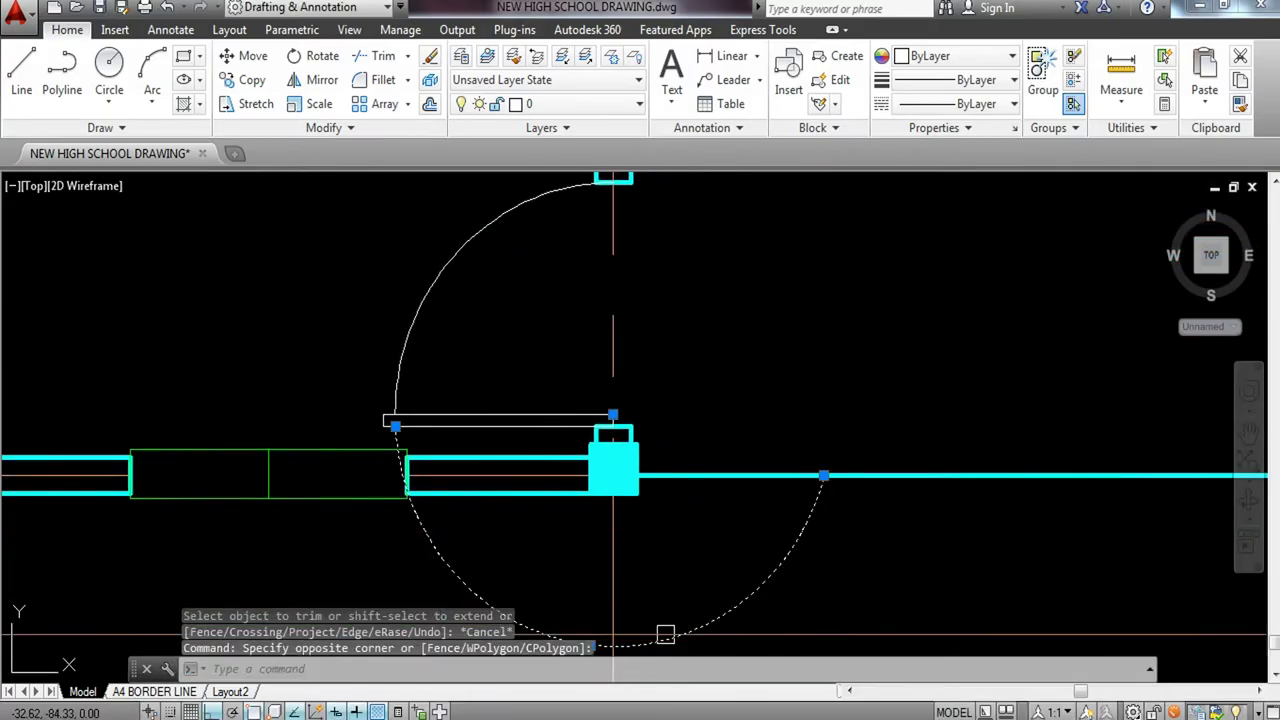
pyautogui.write('e')
pyautogui.press('Return')
pyautogui.moveTo(640, 263); pyautogui.dragTo(640, 380, button='middle')
pyautogui.scroll(3, 629, 270)
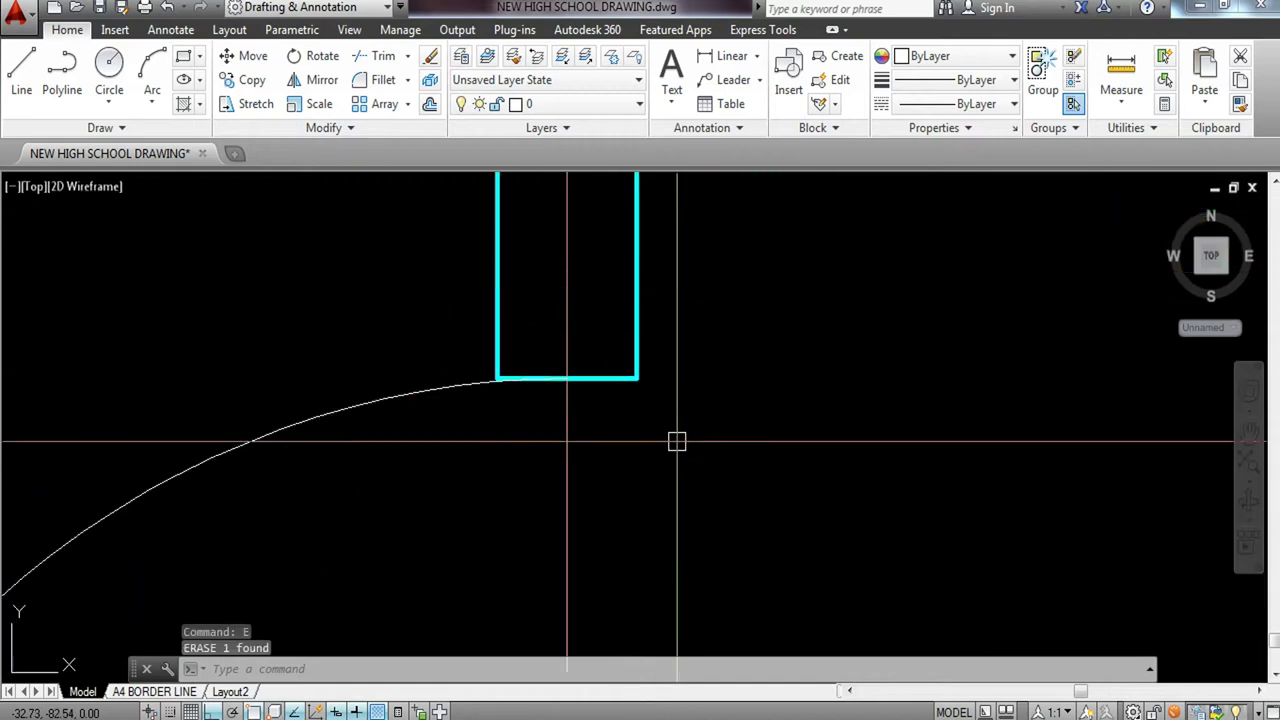
pyautogui.scroll(-5, 671, 416)
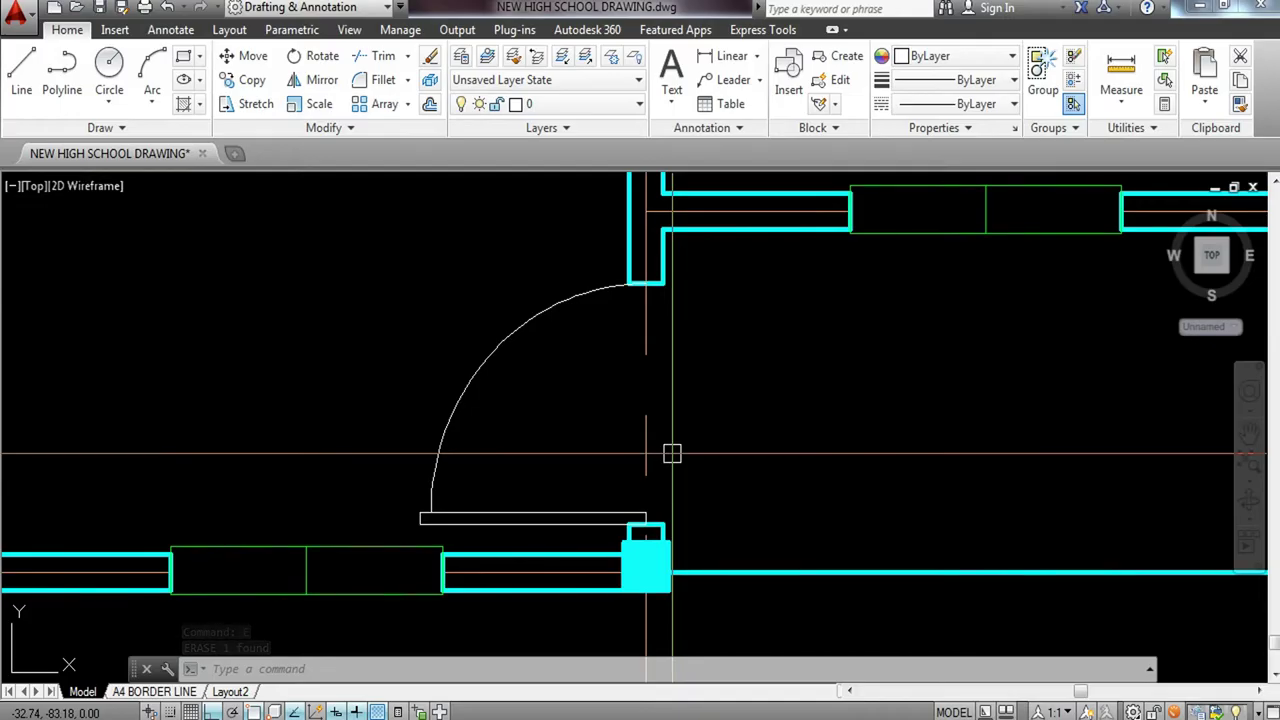
# Assign the entrance door's leaf and swing arc to the WINDOW DOORS layer.
pyautogui.scroll(-2, 680, 445)
pyautogui.scroll(2, 600, 460)
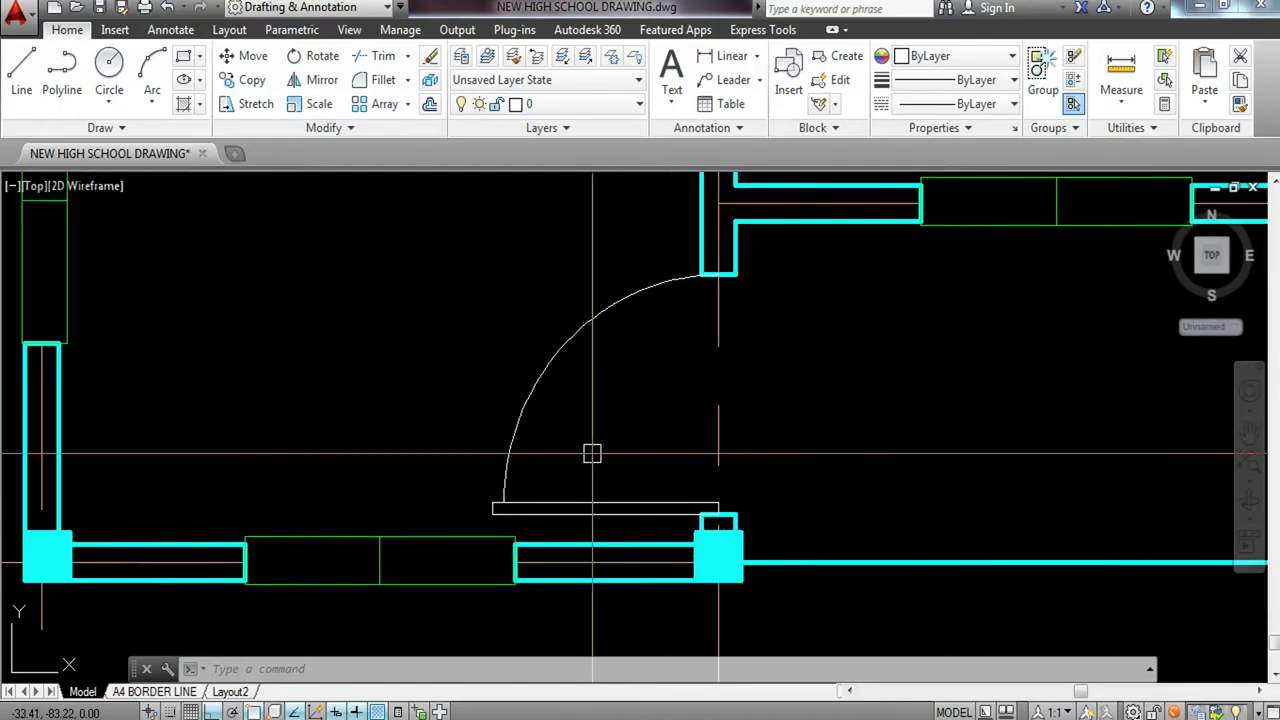
pyautogui.click(592, 440)
pyautogui.click(490, 514)
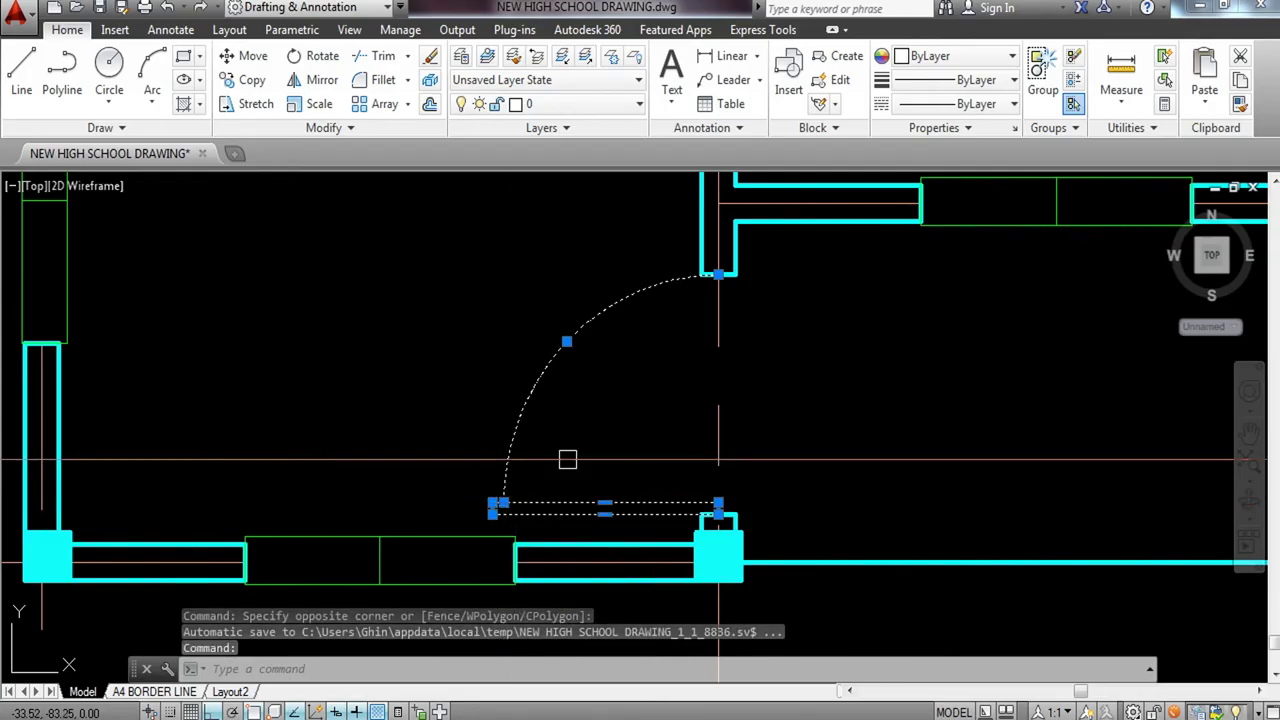
pyautogui.click(580, 104)
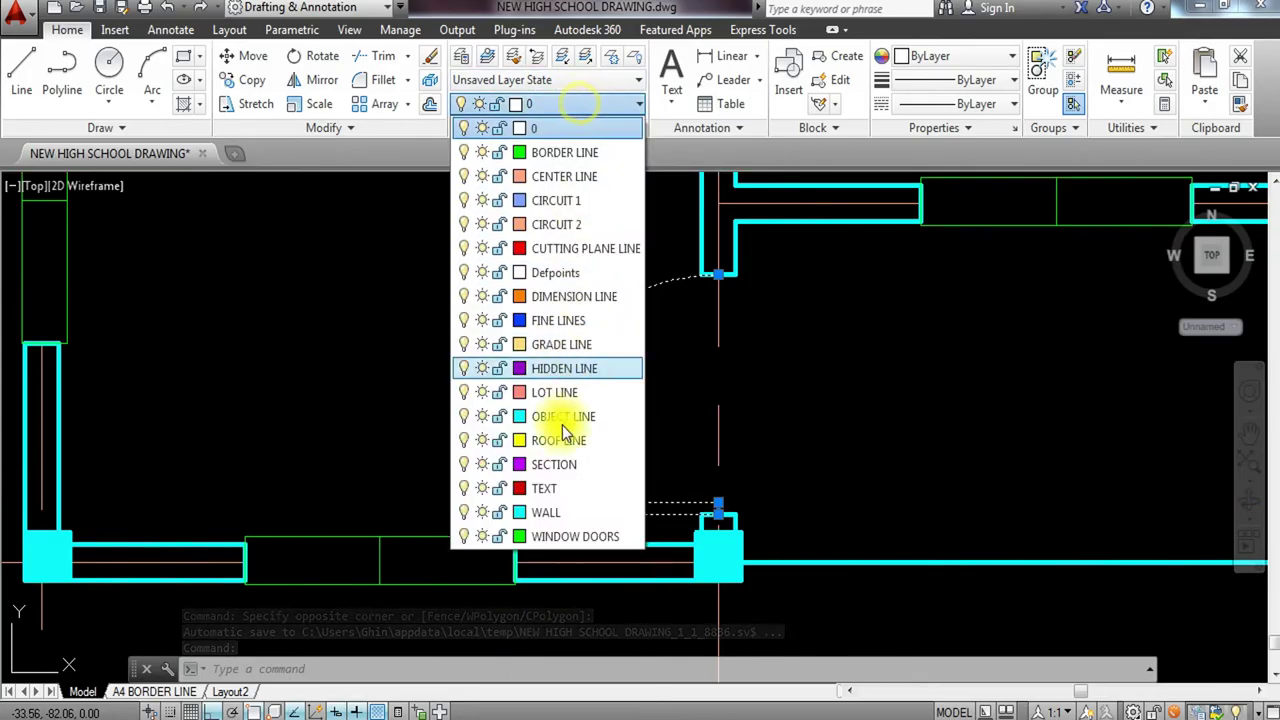
pyautogui.click(588, 536)
pyautogui.click(588, 510)
pyautogui.press('Escape')
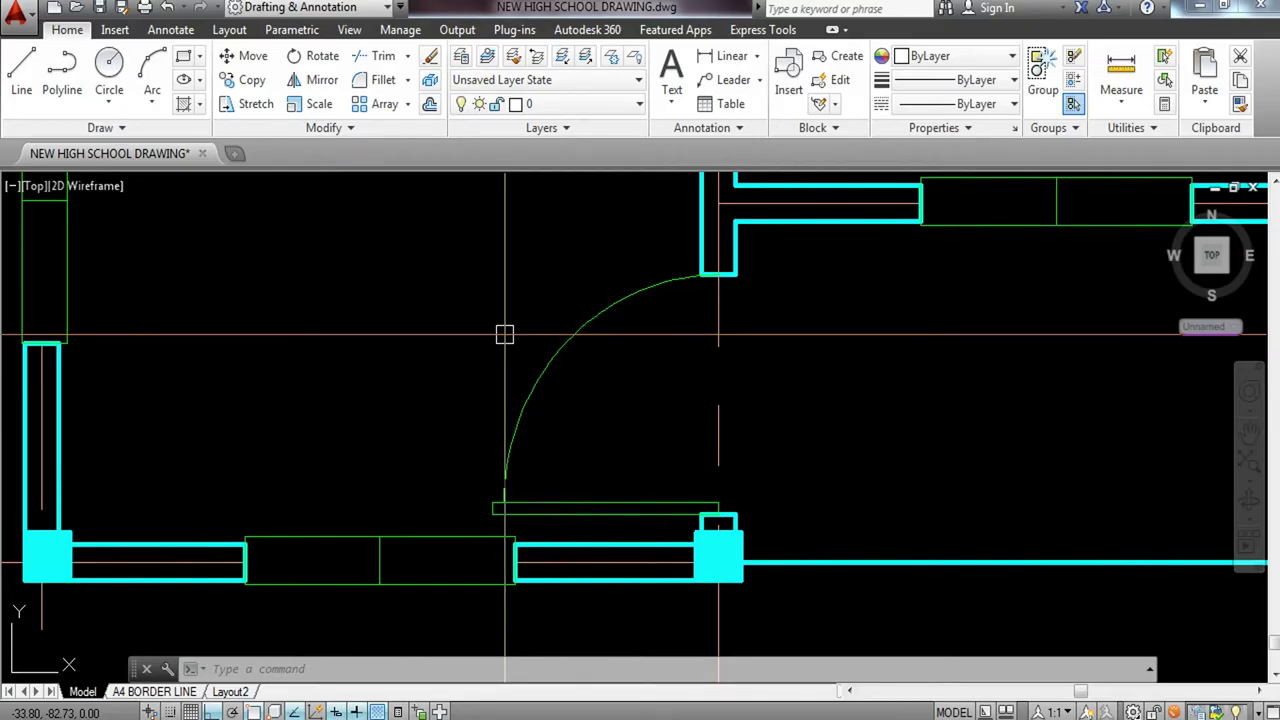
# Examine the other door openings in the floor plan and compare them with the completed entrance door.
pyautogui.moveTo(336, 383)
pyautogui.mouseDown(button='middle')
pyautogui.moveTo(357, 400)
pyautogui.moveTo(383, 558)
pyautogui.mouseUp(button='middle')
pyautogui.scroll(-1, 380, 409)
pyautogui.moveTo(383, 408); pyautogui.dragTo(415, 579, button='middle')
pyautogui.moveTo(438, 408); pyautogui.dragTo(449, 525, button='middle')
pyautogui.scroll(-1, 456, 371)
pyautogui.moveTo(462, 443); pyautogui.dragTo(489, 543, button='middle')
pyautogui.scroll(-1, 488, 556)
pyautogui.scroll(2, 466, 348)
pyautogui.moveTo(470, 405); pyautogui.dragTo(446, 251, button='middle')
pyautogui.scroll(-1, 446, 251)
pyautogui.moveTo(500, 443); pyautogui.dragTo(483, 274, button='middle')
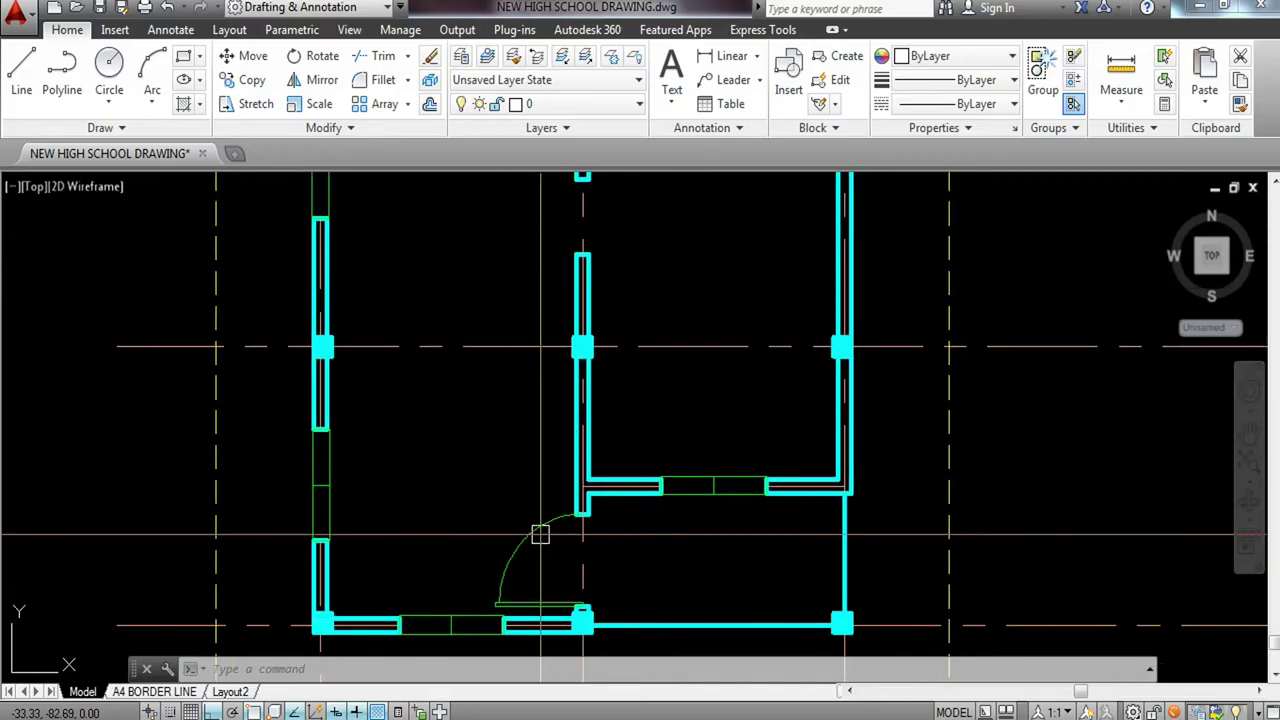
# Draw a 0.05 by 0.9 rectangle as the door leaf near the plan's upper-left door opening.
pyautogui.scroll(4, 525, 599)
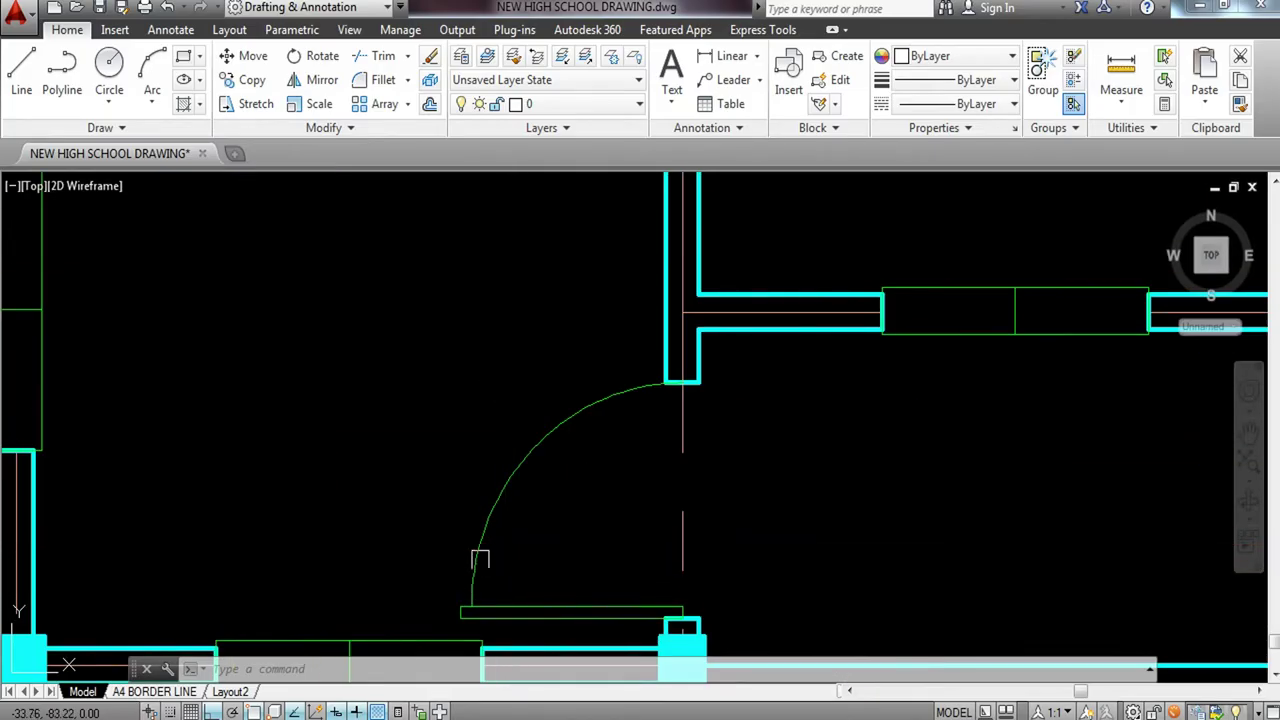
pyautogui.scroll(-4, 494, 503)
pyautogui.scroll(4, 534, 500)
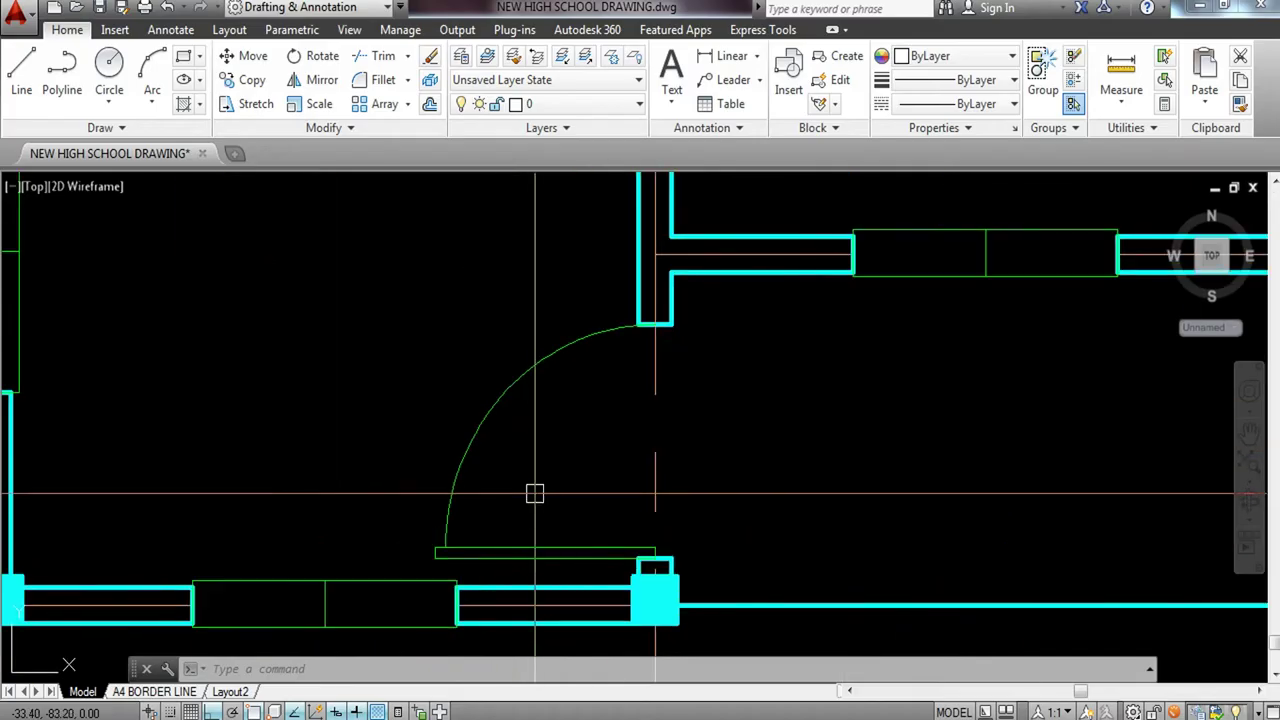
pyautogui.scroll(-2, 535, 493)
pyautogui.moveTo(463, 334); pyautogui.dragTo(505, 556, button='middle')
pyautogui.moveTo(485, 376); pyautogui.dragTo(523, 677, button='middle')
pyautogui.moveTo(446, 405); pyautogui.dragTo(481, 601, button='middle')
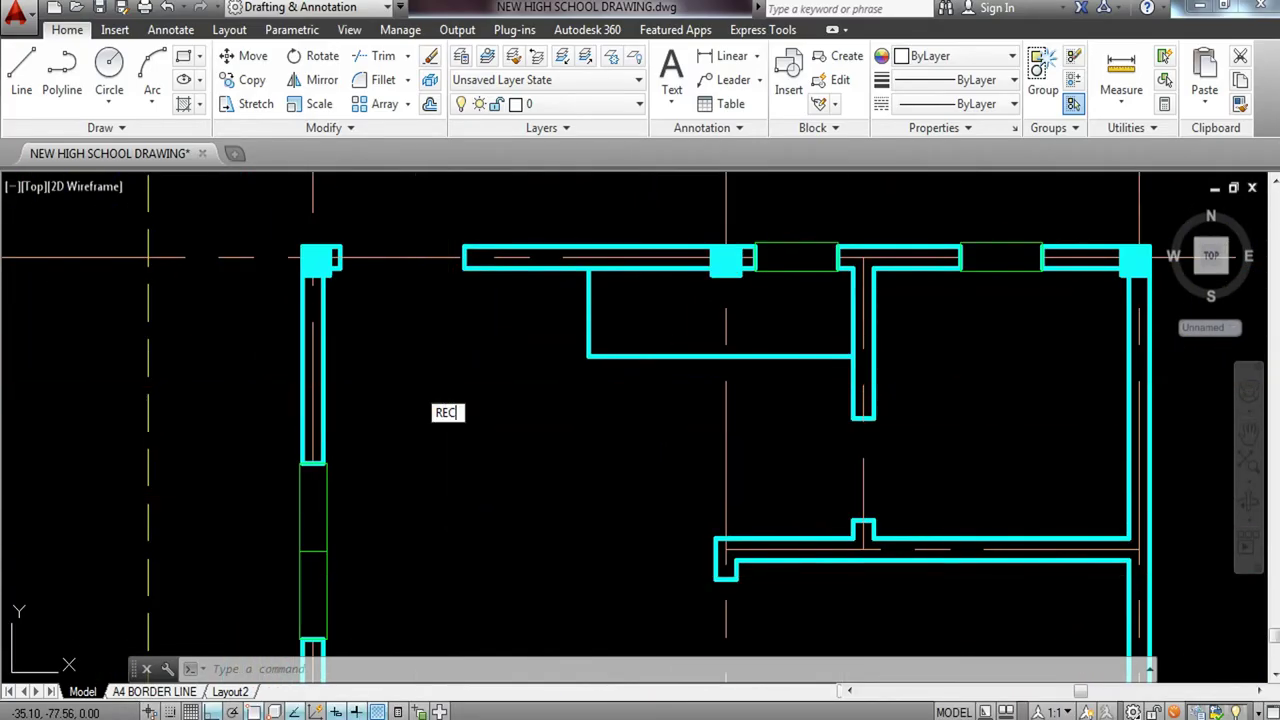
pyautogui.press('Return')
pyautogui.click(428, 333)
pyautogui.write('0')
pyautogui.write('.05')
pyautogui.press('Tab')
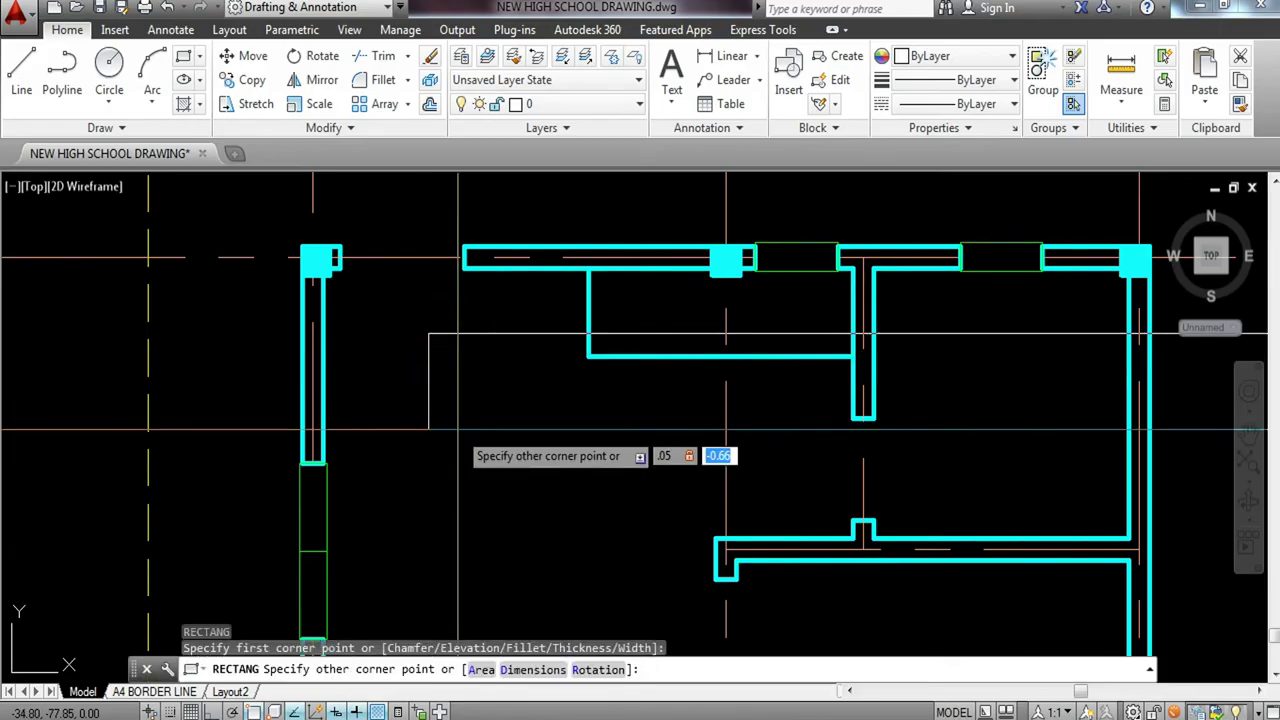
pyautogui.press('Return')
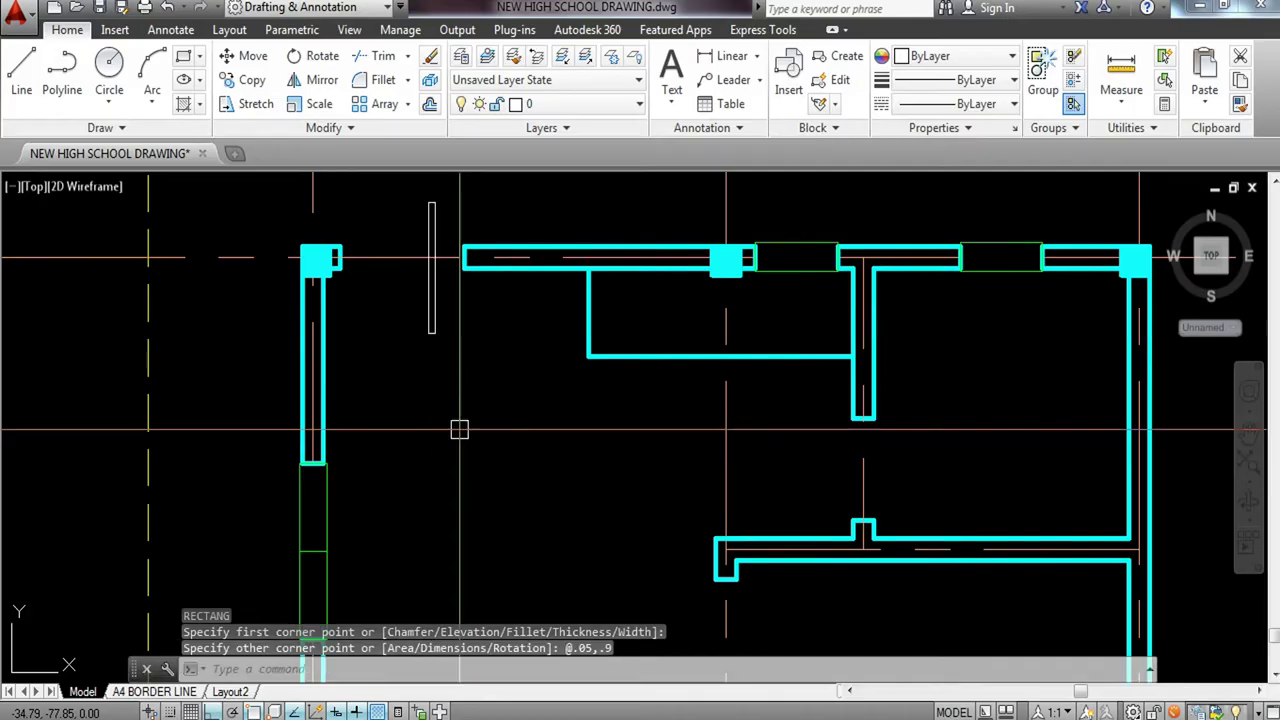
# Move the leaf so its upper-left corner sits at the midpoint of the upper-left opening's left jamb.
pyautogui.click(463, 341)
pyautogui.click(416, 363)
pyautogui.click(451, 314)
pyautogui.click(420, 350)
pyautogui.write('M')
pyautogui.press('Return')
pyautogui.click(431, 203)
pyautogui.scroll(5, 337, 271)
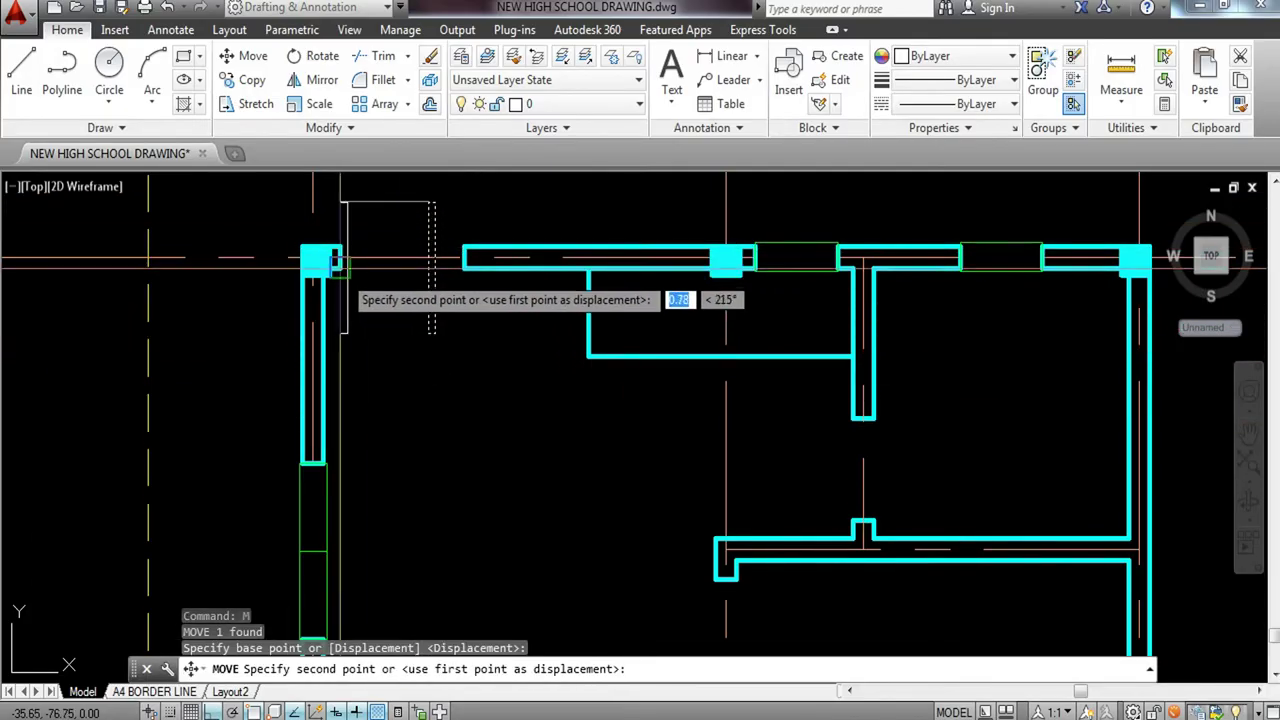
pyautogui.scroll(-2, 360, 245)
pyautogui.press('Escape')
# Draw a circle centred on the leaf's upper-right corner, with its radius reaching the opposite jamb of the upper-left opening.
pyautogui.write('c')
pyautogui.press('Return')
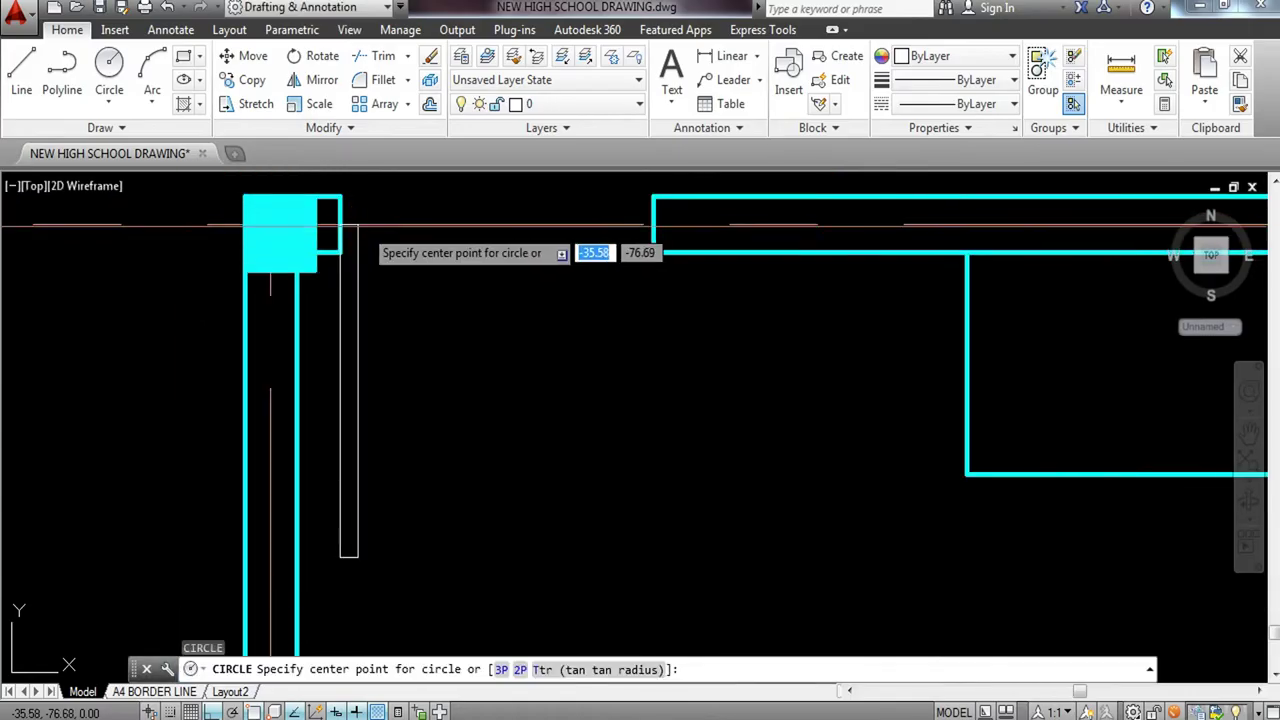
pyautogui.click(358, 224)
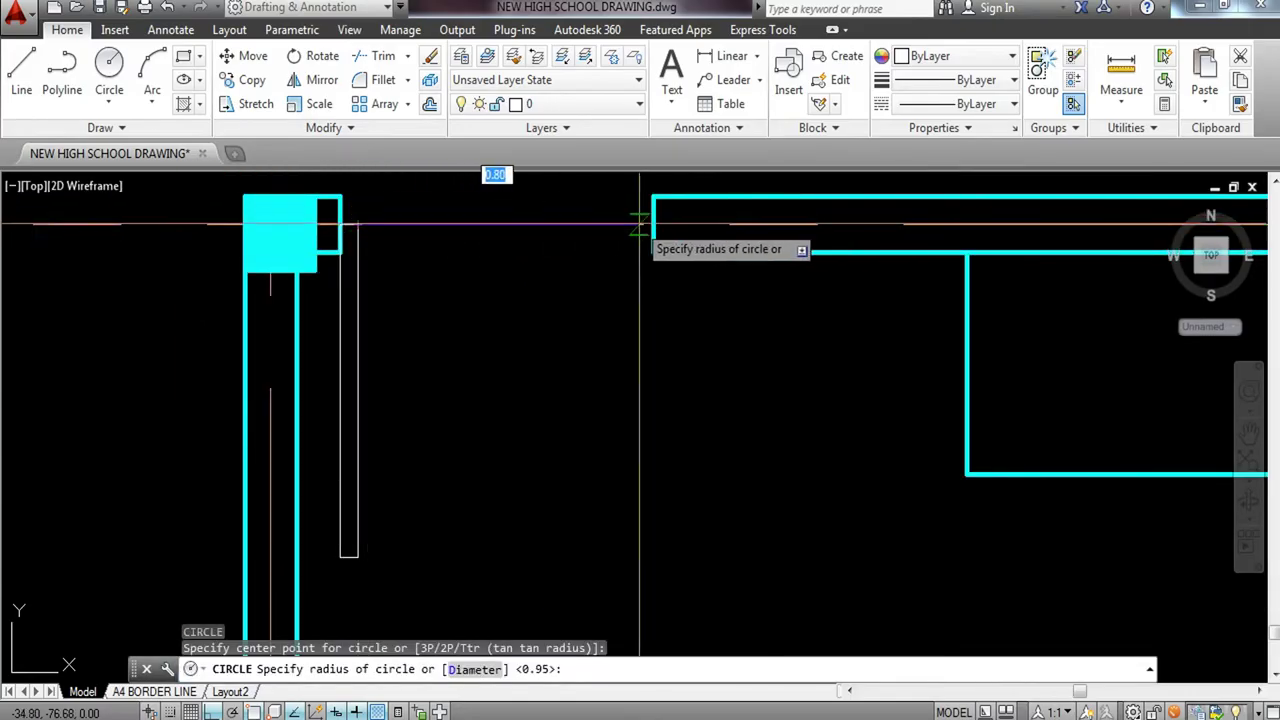
# Trim the circle inside the leaf and outside the upper-left opening to form the door swing.
pyautogui.press('Return')
pyautogui.press('Return')
pyautogui.scroll(3, 365, 520)
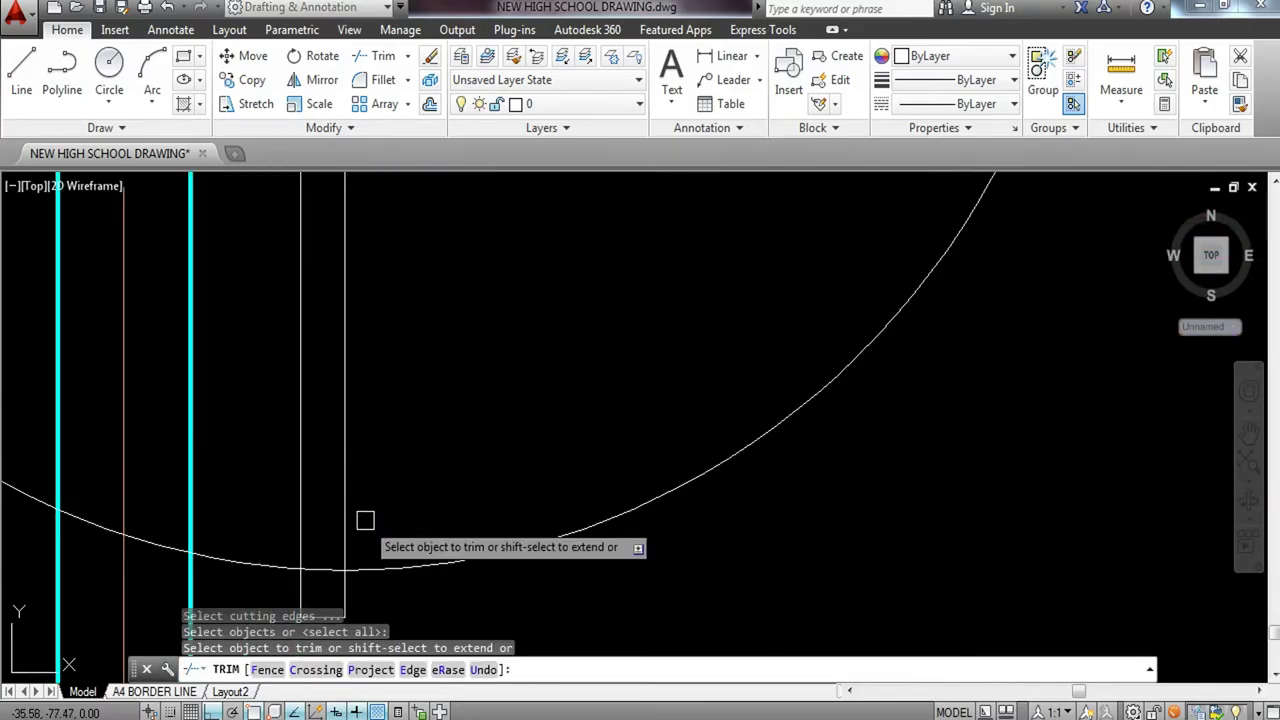
pyautogui.click(290, 596)
pyautogui.scroll(-4, 296, 560)
pyautogui.click(500, 262)
pyautogui.click(432, 314)
pyautogui.press('Escape')
# Erase the leftover arc beside the upper-left door's leaf, keeping only the swing arc inside the room.
pyautogui.click(182, 292)
pyautogui.click(112, 320)
pyautogui.write('e')
pyautogui.press('Return')
pyautogui.scroll(-3, 314, 380)
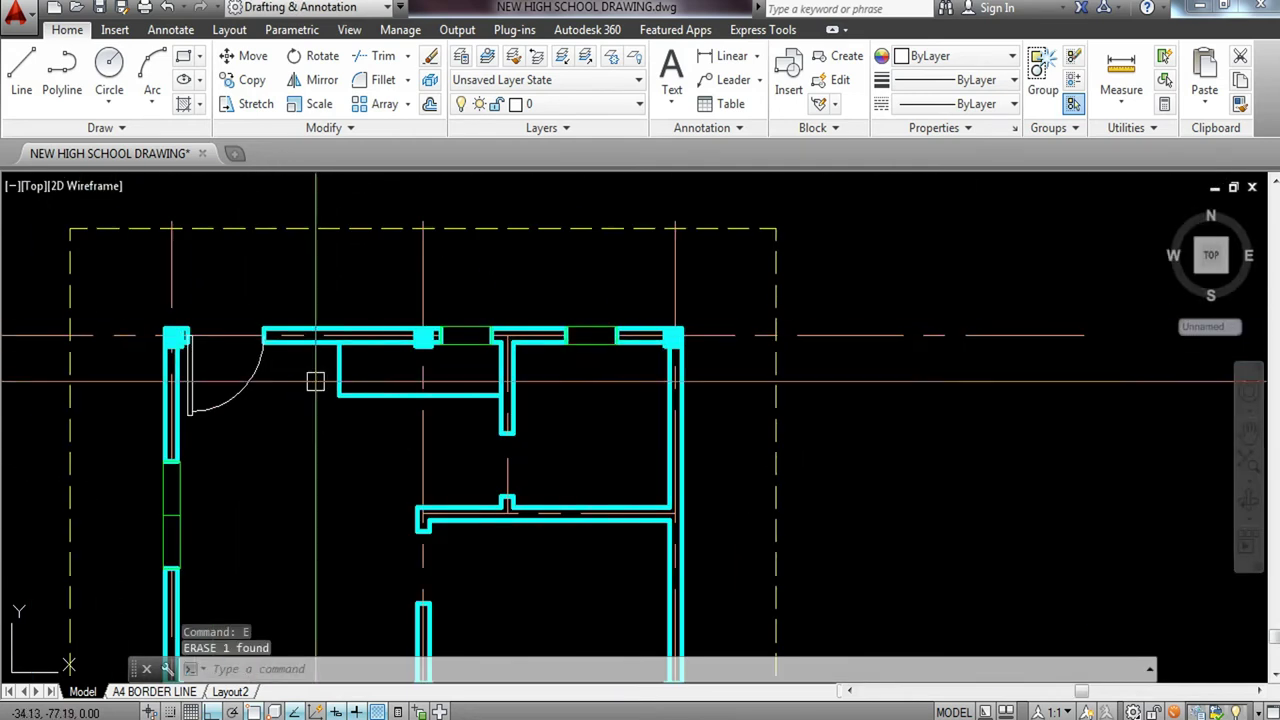
# Assign the upper-left door's leaf and swing arc to the WINDOW DOORS layer.
pyautogui.scroll(4, 301, 372)
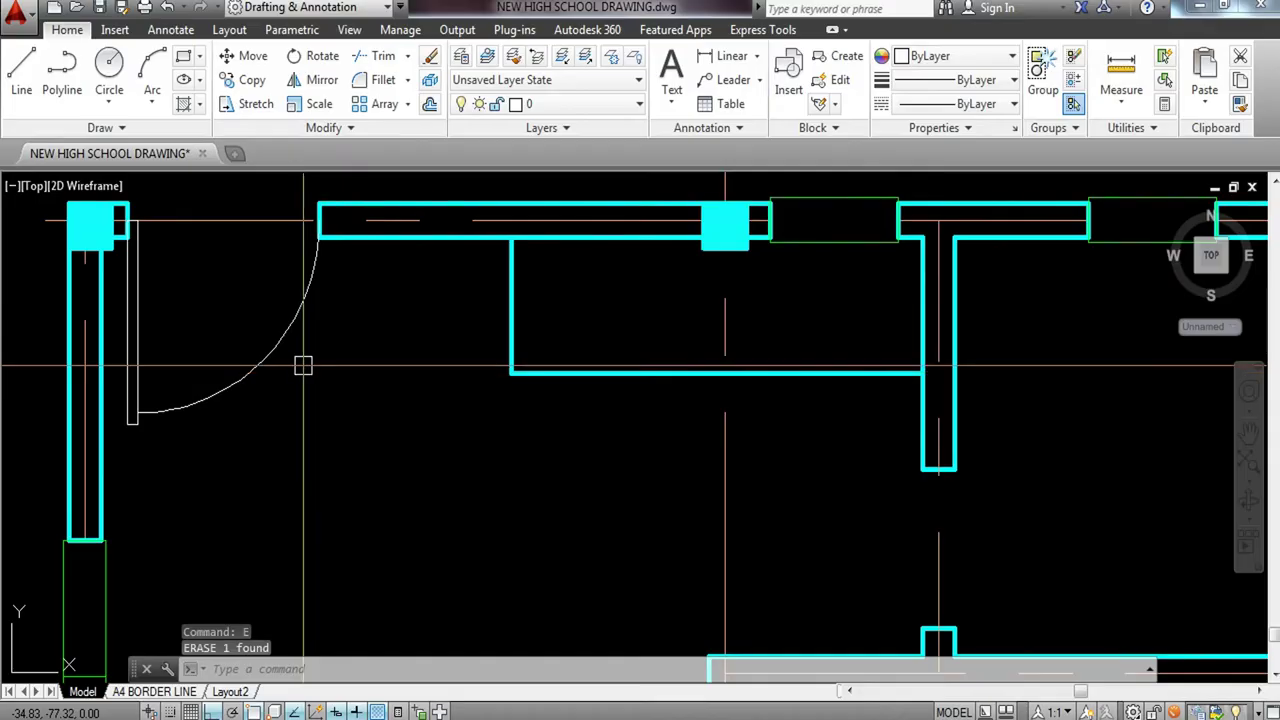
pyautogui.scroll(-4, 300, 365)
pyautogui.moveTo(471, 420); pyautogui.dragTo(456, 224, button='middle')
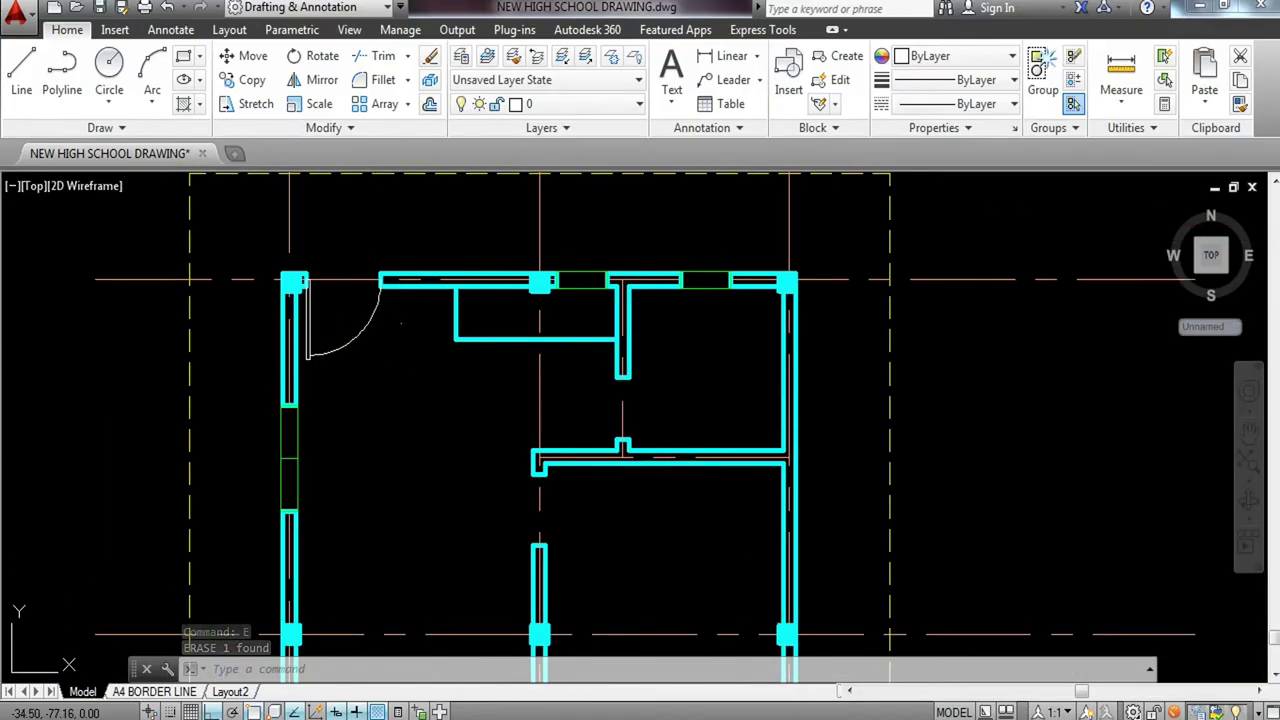
pyautogui.click(400, 321)
pyautogui.click(310, 371)
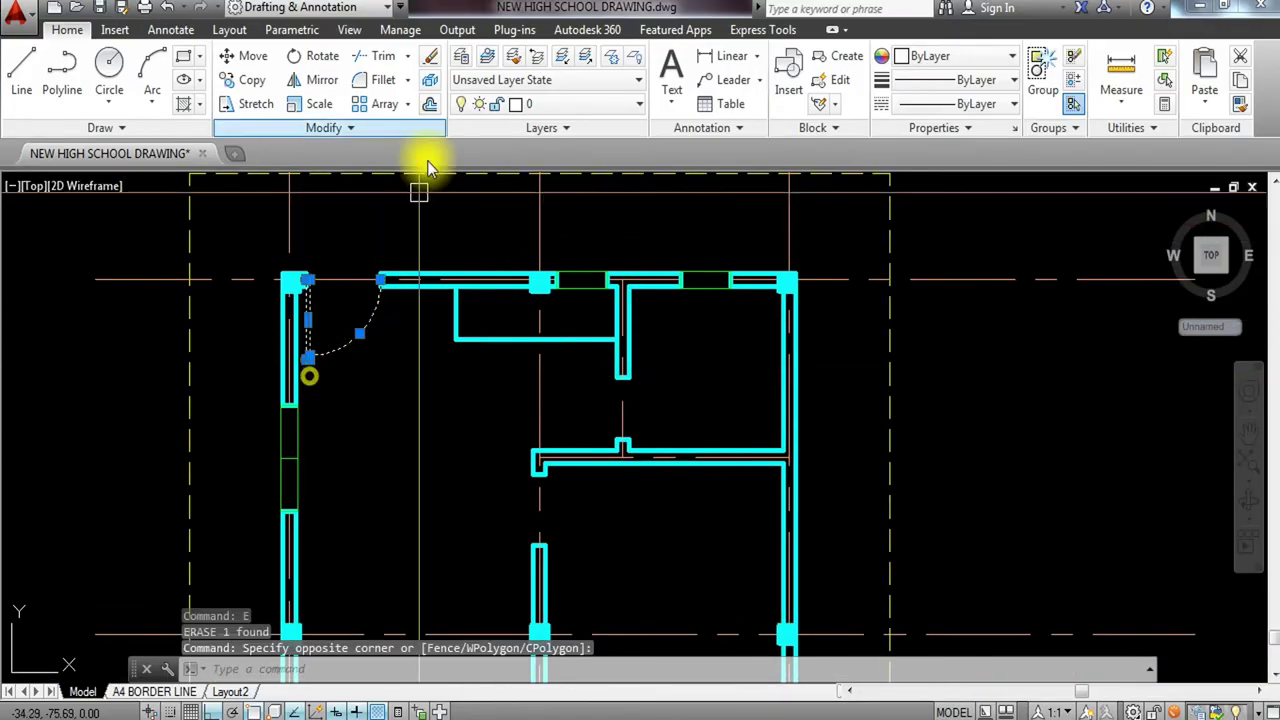
pyautogui.click(581, 104)
pyautogui.click(574, 533)
pyautogui.press('Escape')
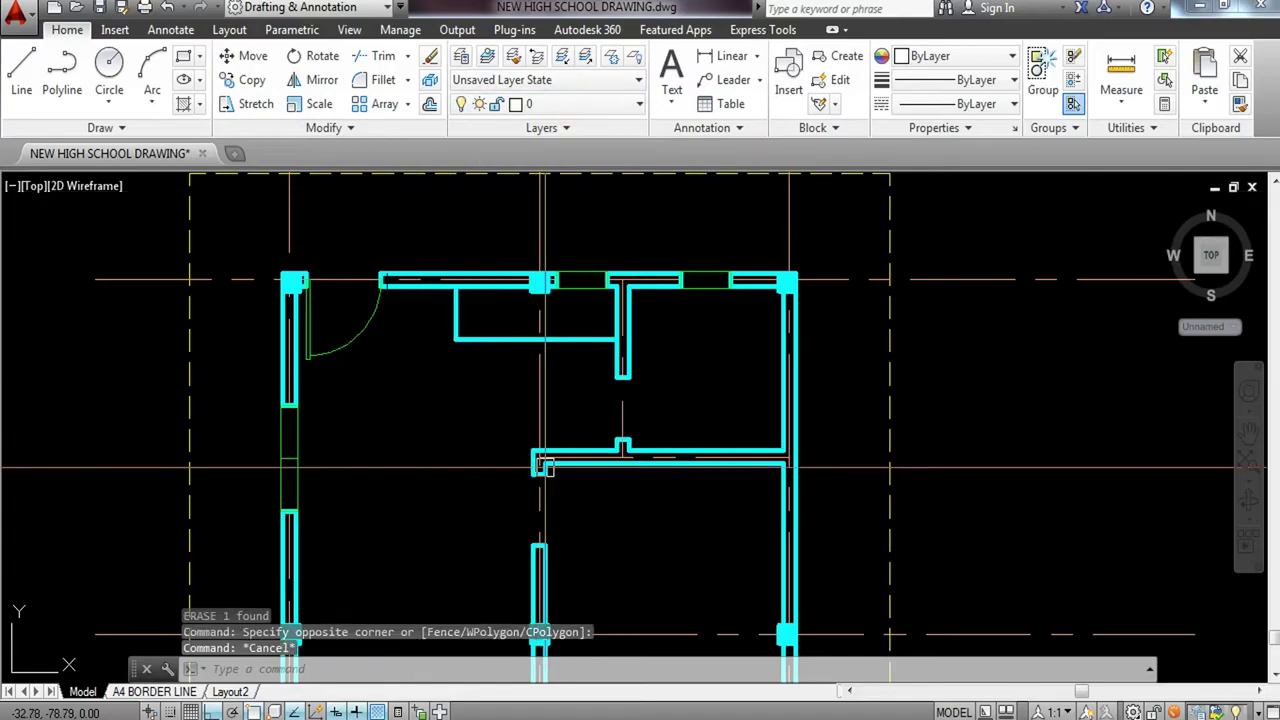
pyautogui.press('Escape')
# Draw a 0.7 by 0.05 rectangle as the door leaf inside the small upper-right room.
pyautogui.scroll(2, 575, 430)
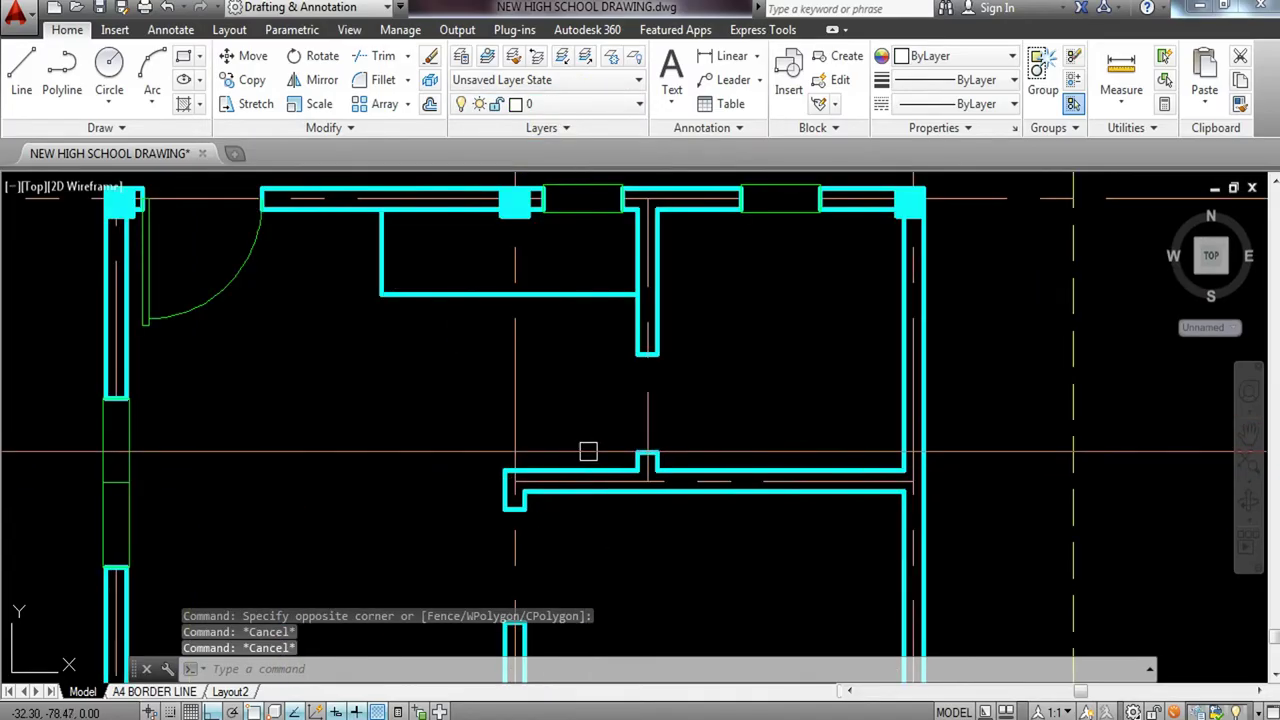
pyautogui.moveTo(731, 423); pyautogui.dragTo(659, 361, button='middle')
pyautogui.write('rec')
pyautogui.press('Return')
pyautogui.click(642, 321)
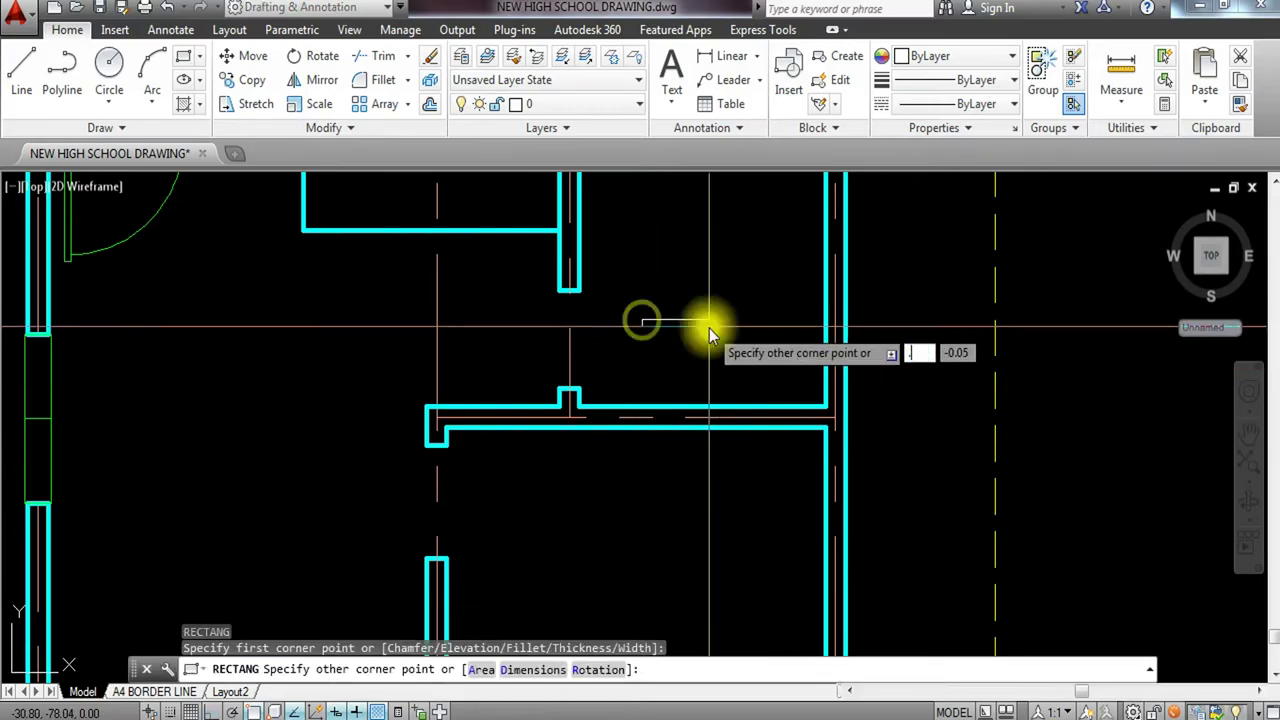
pyautogui.write('.7')
pyautogui.press('Tab')
pyautogui.write('.')
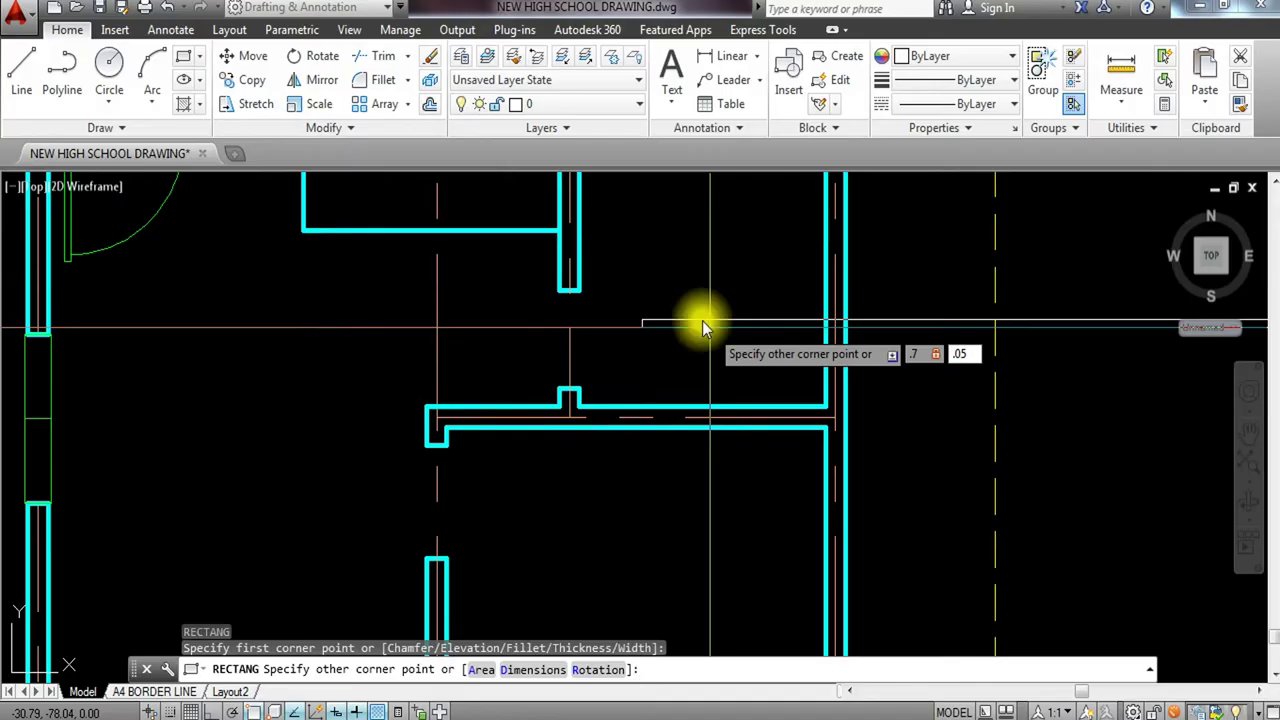
pyautogui.write('05')
pyautogui.press('Return')
# Move the 0.7 leaf so its lower-left corner sits at the midpoint of the small room opening's lower jamb.
pyautogui.click(762, 305)
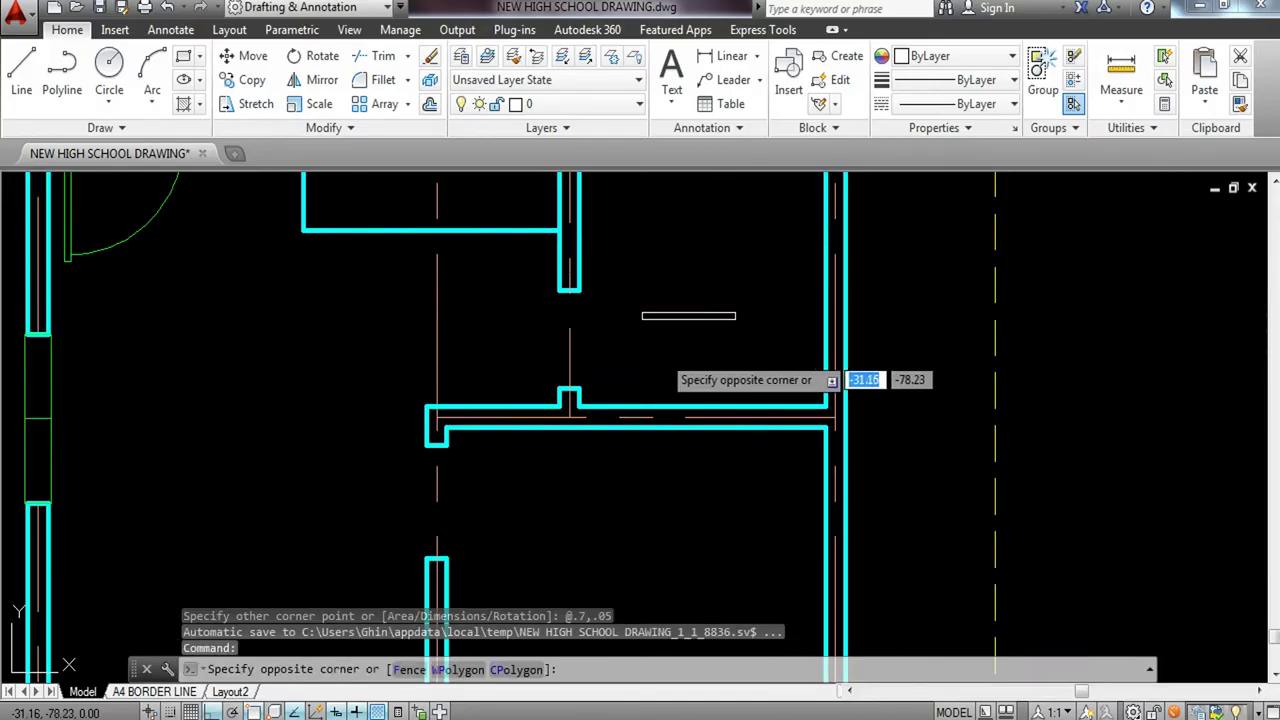
pyautogui.click(666, 350)
pyautogui.write('m')
pyautogui.press('Return')
pyautogui.scroll(4, 645, 340)
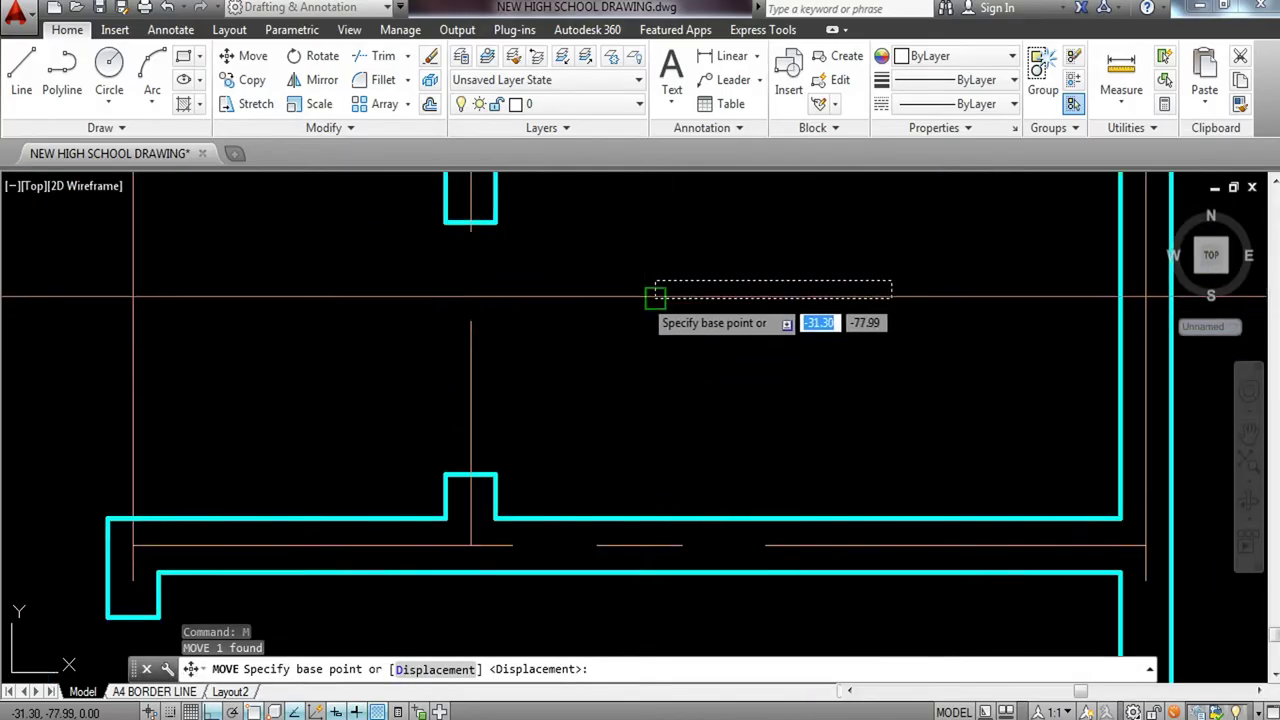
pyautogui.click(655, 297)
pyautogui.click(471, 474)
pyautogui.press('Escape')
# Draw a circle centred on the 0.7 leaf's upper-left corner, with its radius reaching the opening's upper jamb.
pyautogui.write('c')
pyautogui.press('Return')
pyautogui.click(471, 455)
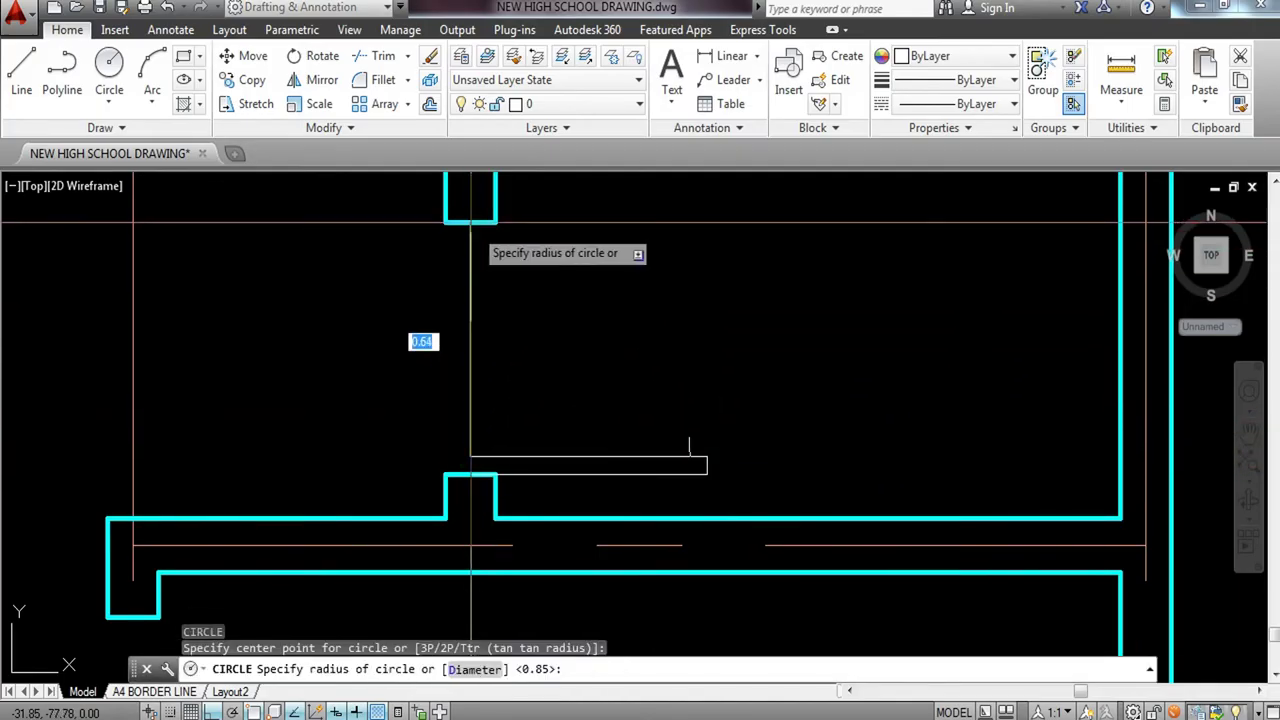
pyautogui.click(689, 447)
pyautogui.press('Escape')
# Trim the circle inside the 0.7 leaf and outside the small room to form the door swing.
pyautogui.write('tr')
pyautogui.press('Return')
pyautogui.press('Return')
pyautogui.scroll(4, 686, 462)
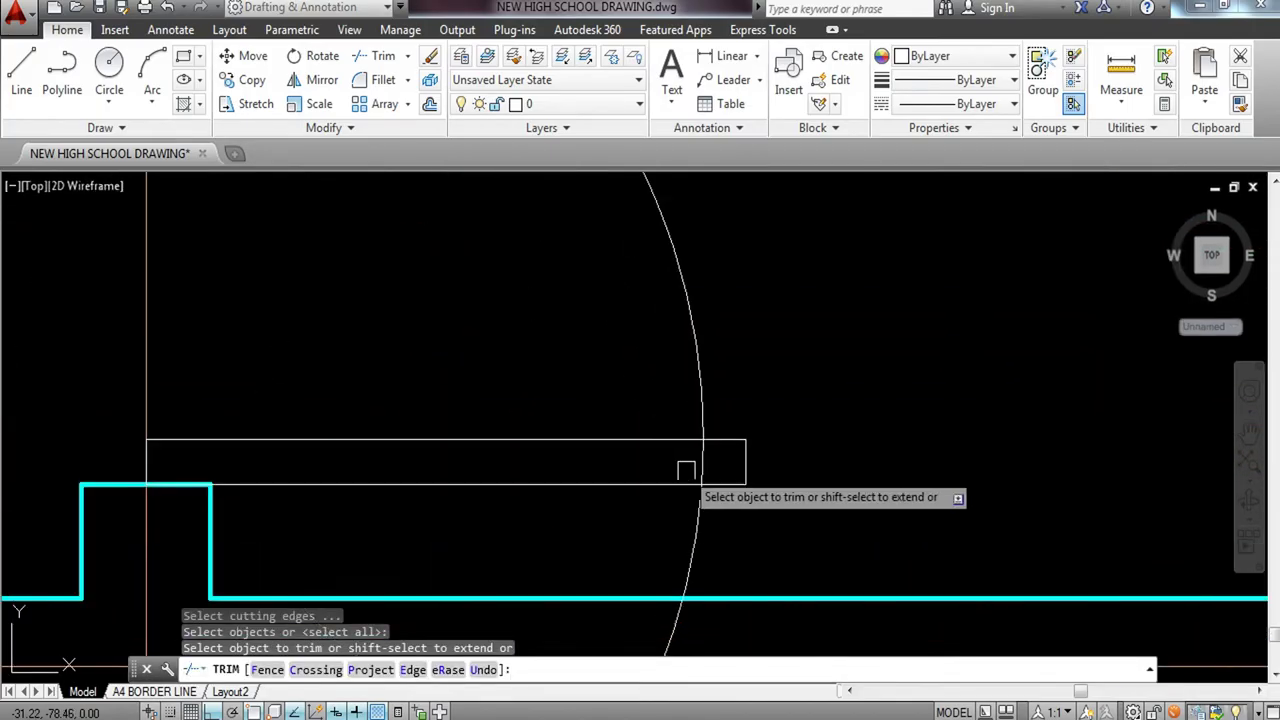
pyautogui.click(696, 461)
pyautogui.scroll(-5, 575, 378)
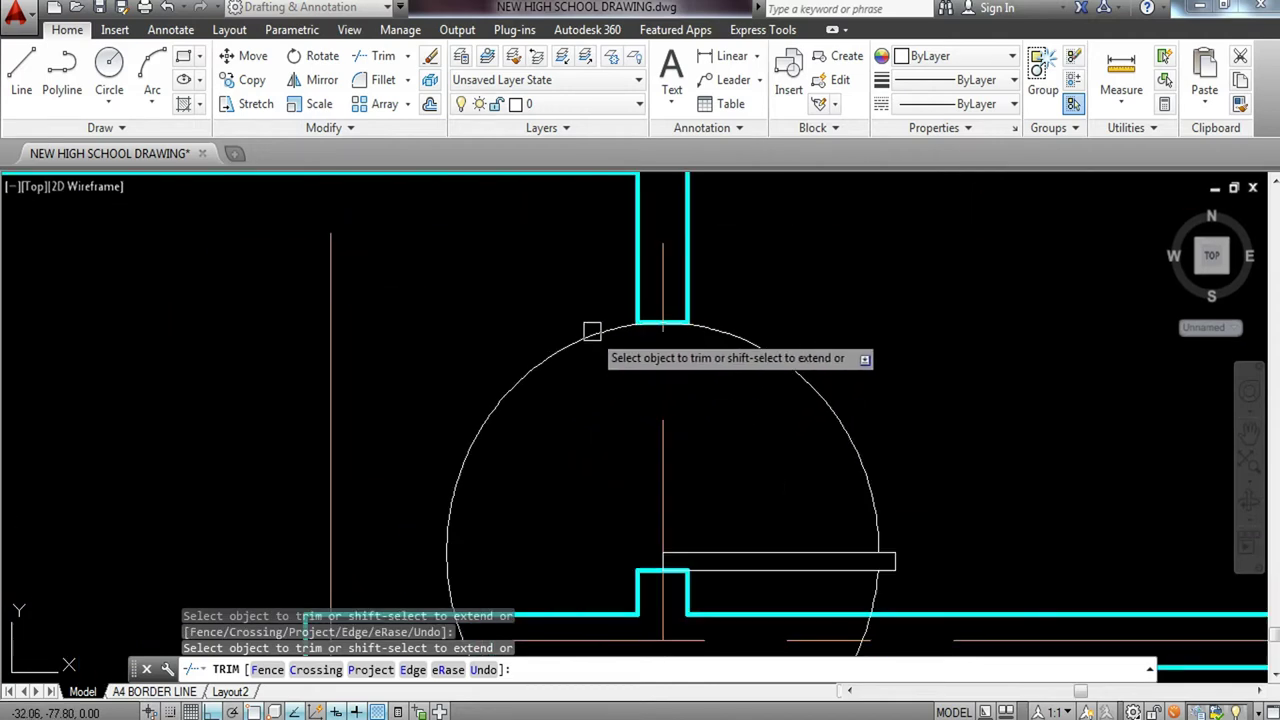
pyautogui.scroll(-2, 600, 330)
pyautogui.press('Escape')
# Erase the leftover arc below the 0.7 leaf, keeping only the swing arc inside the small room.
pyautogui.scroll(4, 723, 490)
pyautogui.click(880, 489)
pyautogui.click(800, 491)
pyautogui.write('eE')
pyautogui.press('Return')
pyautogui.scroll(-3, 760, 450)
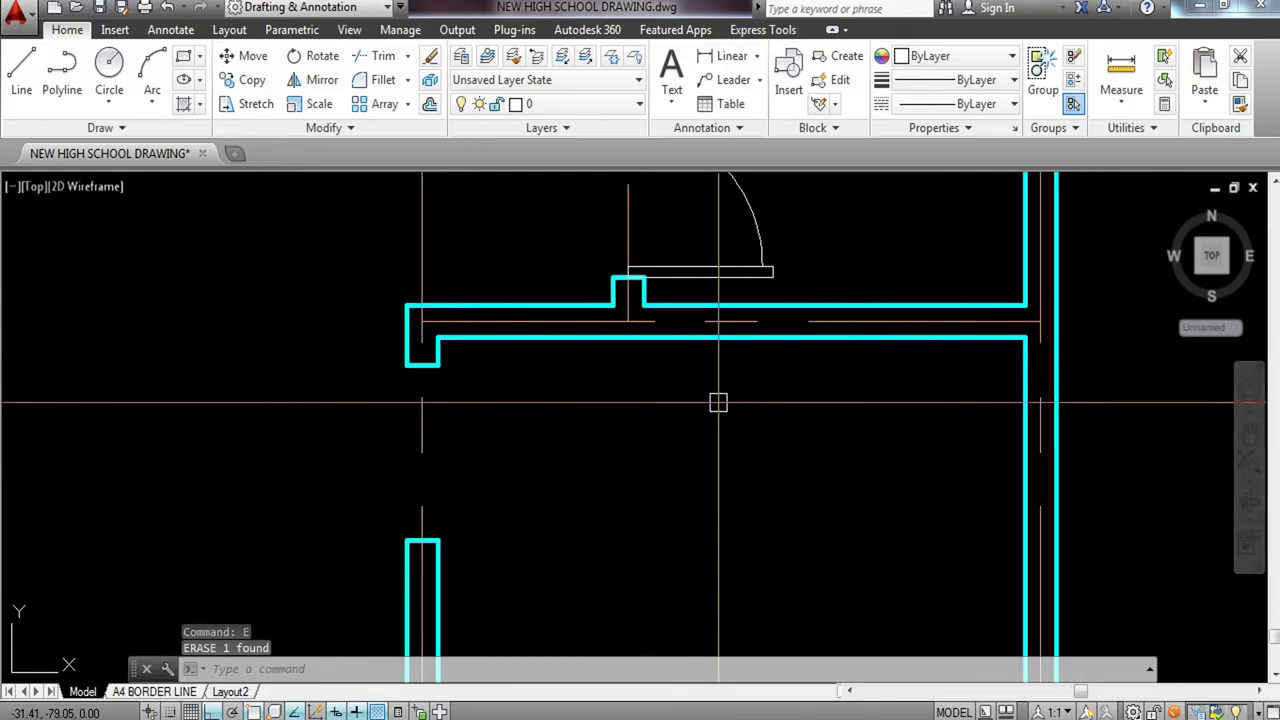
# Draw a 0.05 by 0.8 rectangle as the door leaf for the larger room below.
pyautogui.write('REC')
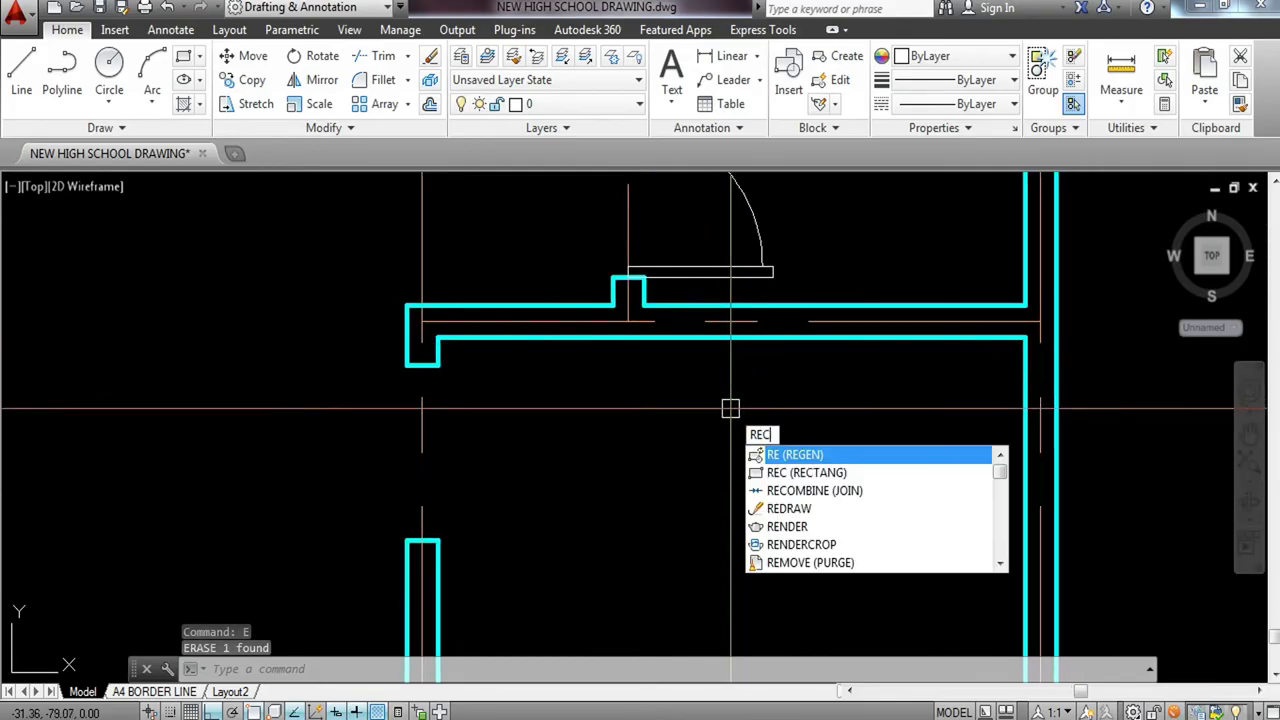
pyautogui.press('Return')
pyautogui.click(624, 420)
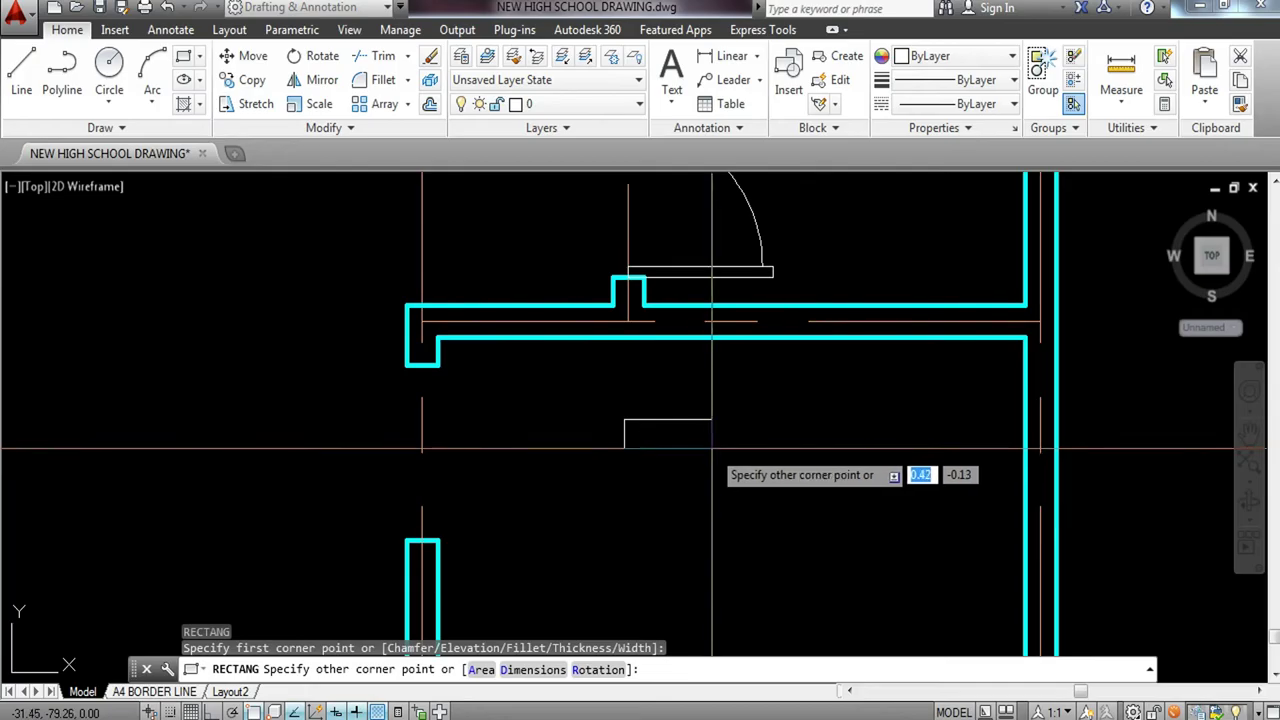
pyautogui.write('.05,.8')
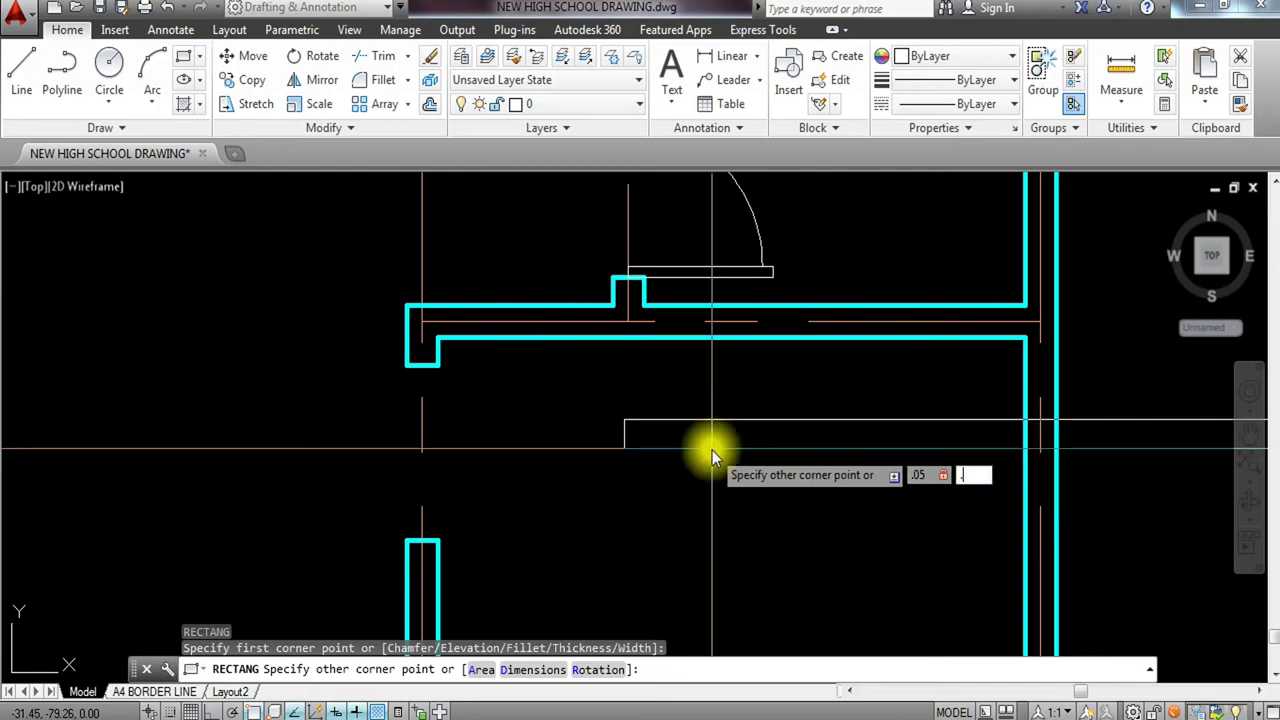
pyautogui.press('Return')
# Rotate the 0.8 leaf about its lower-right corner so it lies horizontally inside the larger room.
pyautogui.click(560, 463)
pyautogui.write('RO')
pyautogui.press('Return')
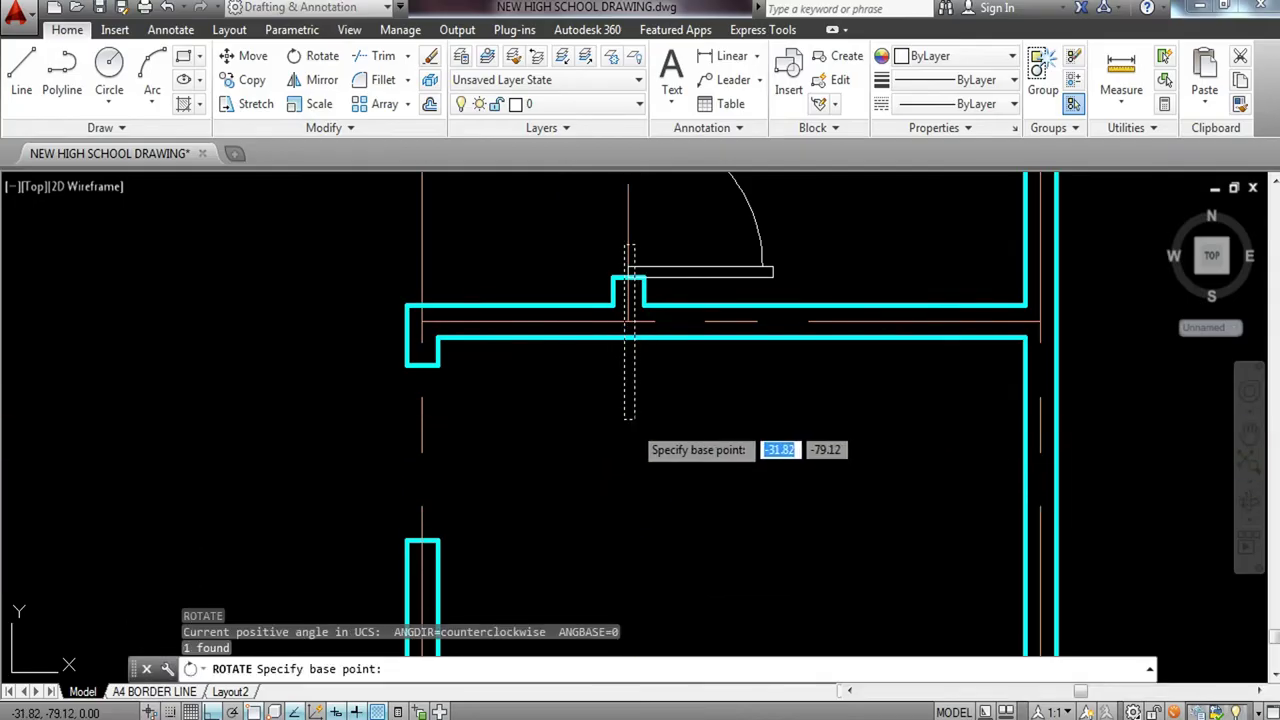
pyautogui.click(634, 420)
pyautogui.click(636, 497)
# Move the 0.8 leaf so its upper-left corner sits at the midpoint of the larger room opening's upper jamb.
pyautogui.click(650, 390)
pyautogui.click(586, 466)
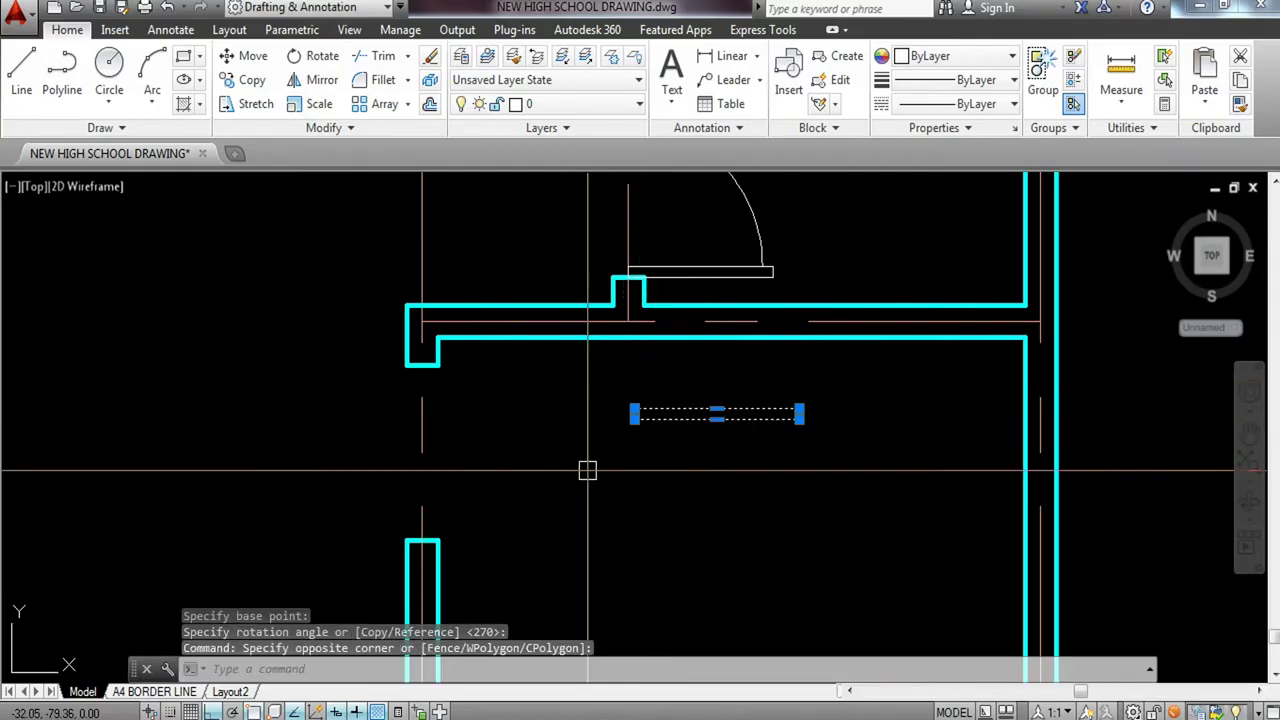
pyautogui.write('M')
pyautogui.press('Return')
pyautogui.click(634, 410)
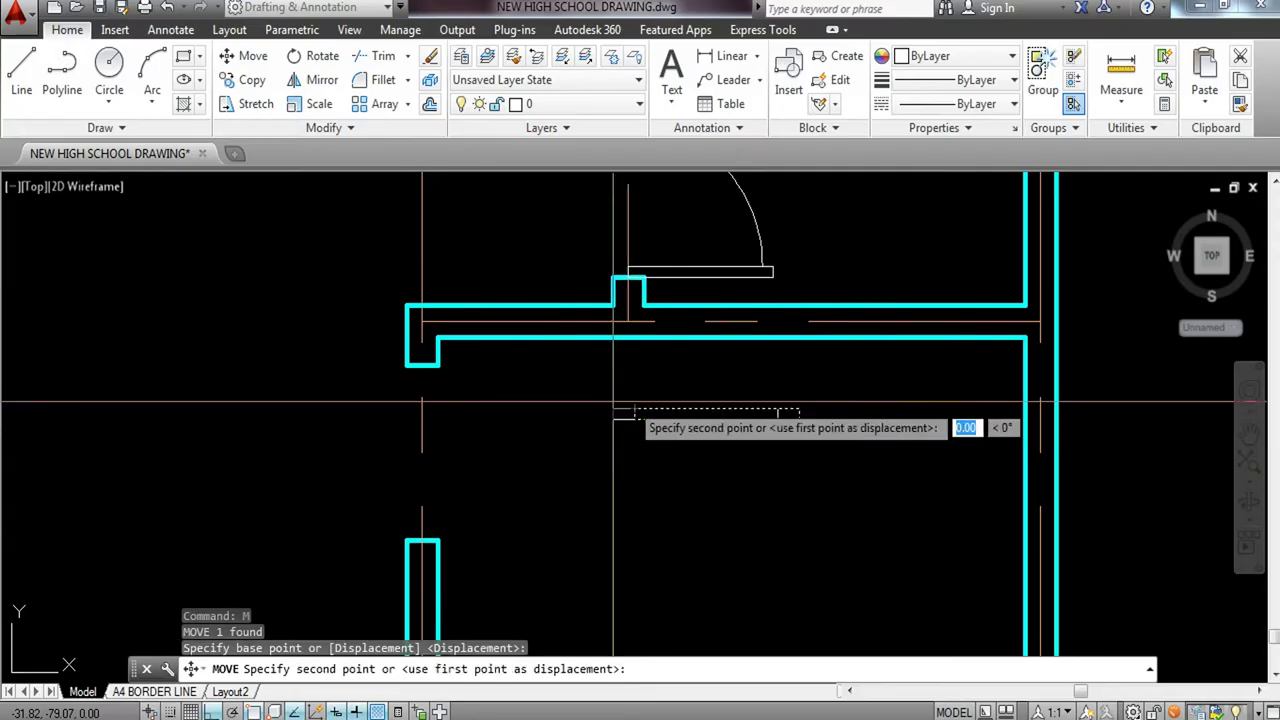
pyautogui.click(433, 407)
pyautogui.press('Escape')
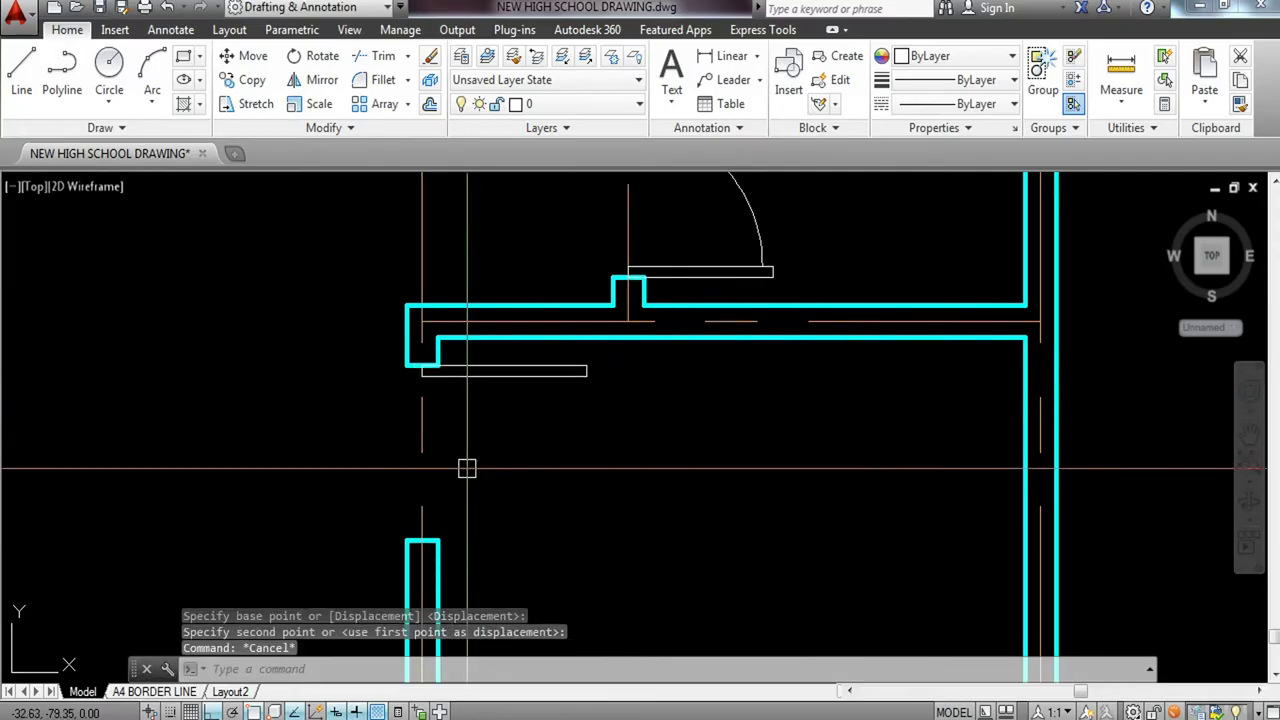
# Draw a circle centred on the 0.8 leaf's lower-left corner, with its radius reaching the opening's lower jamb.
pyautogui.moveTo(460, 466)
pyautogui.mouseDown(button='middle')
pyautogui.moveTo(514, 434)
pyautogui.moveTo(565, 375)
pyautogui.mouseUp(button='middle')
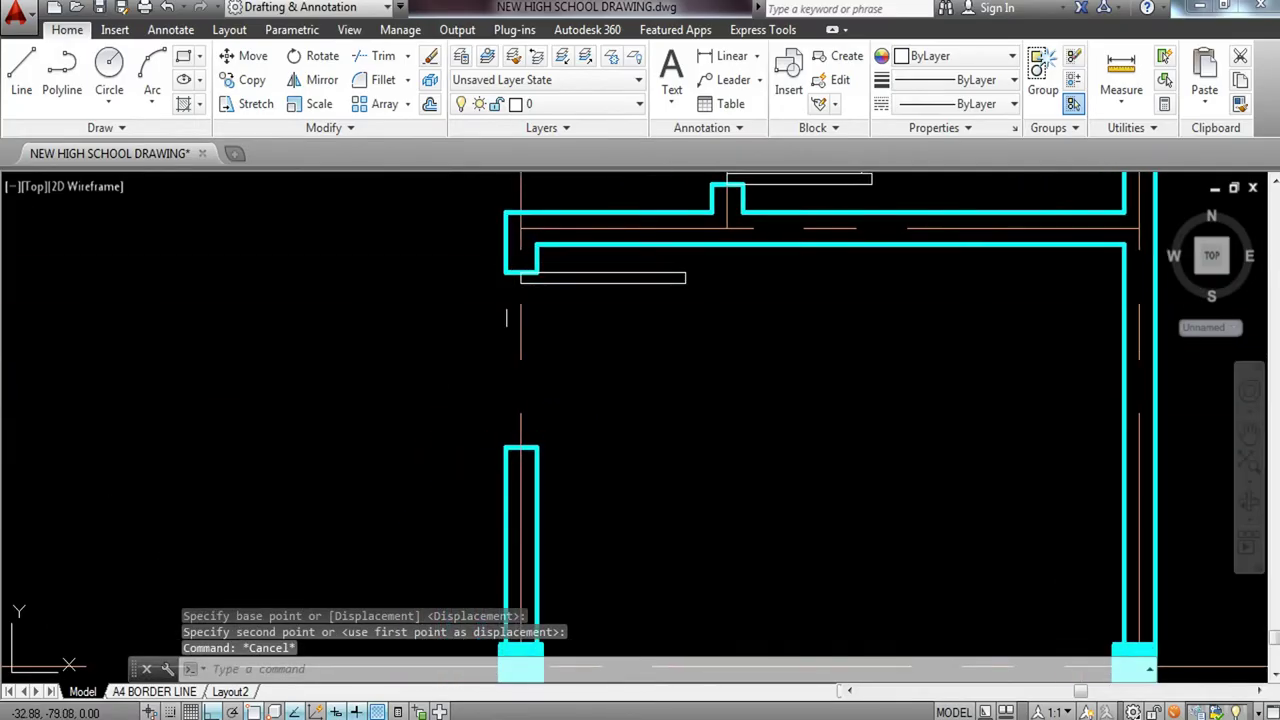
pyautogui.write('c')
pyautogui.press('Return')
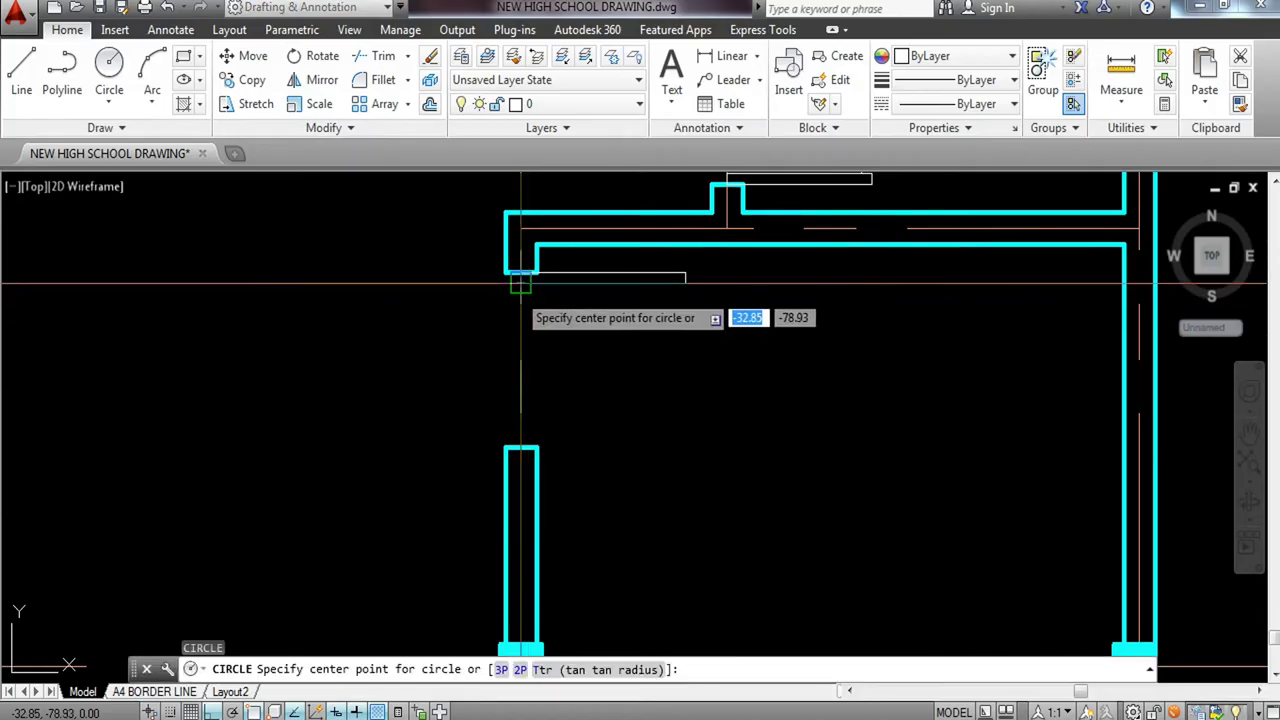
pyautogui.click(521, 280)
pyautogui.click(568, 432)
# Trim the circle inside the 0.8 leaf and outside the larger room to form the door swing.
pyautogui.scroll(5, 620, 350)
pyautogui.write('tr')
pyautogui.press('Return')
pyautogui.press('Return')
pyautogui.scroll(-3, 843, 420)
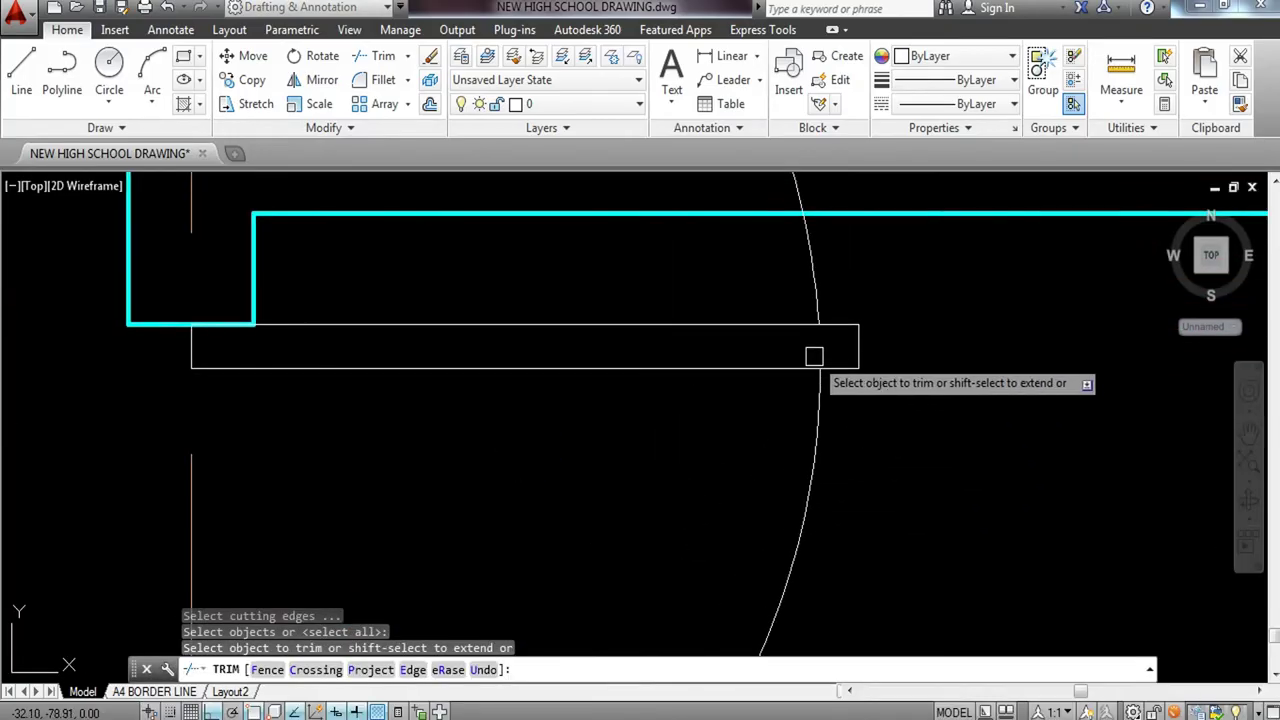
pyautogui.scroll(-3, 812, 345)
pyautogui.click(669, 434)
pyautogui.press('Escape')
# Erase the leftover arc above the 0.8 leaf, keeping only the swing arc inside the larger room.
pyautogui.click(803, 254)
pyautogui.click(766, 268)
pyautogui.write('e')
pyautogui.press('Return')
pyautogui.scroll(-1, 770, 313)
# Assign the door leaves and swing arcs of the two interior rooms to the WINDOW DOORS layer.
pyautogui.scroll(-3, 791, 357)
pyautogui.scroll(3, 791, 357)
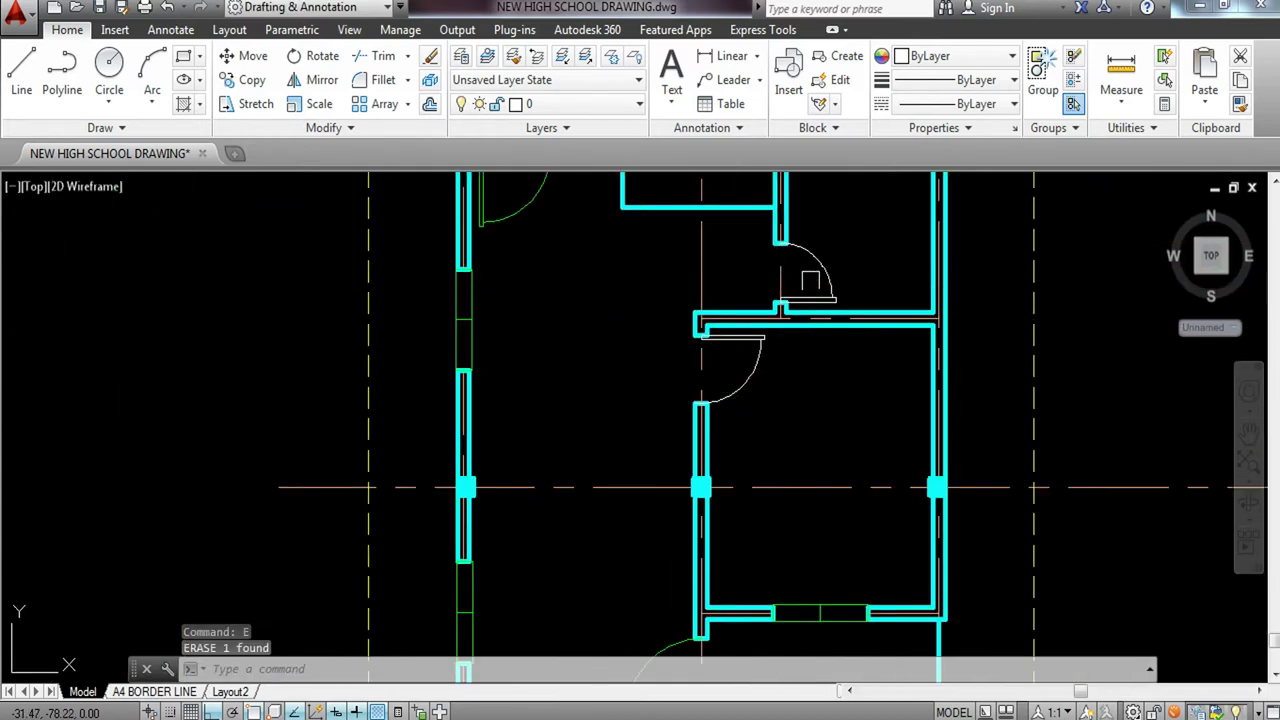
pyautogui.click(853, 258)
pyautogui.click(822, 300)
pyautogui.scroll(3, 794, 343)
pyautogui.click(770, 343)
pyautogui.click(676, 235)
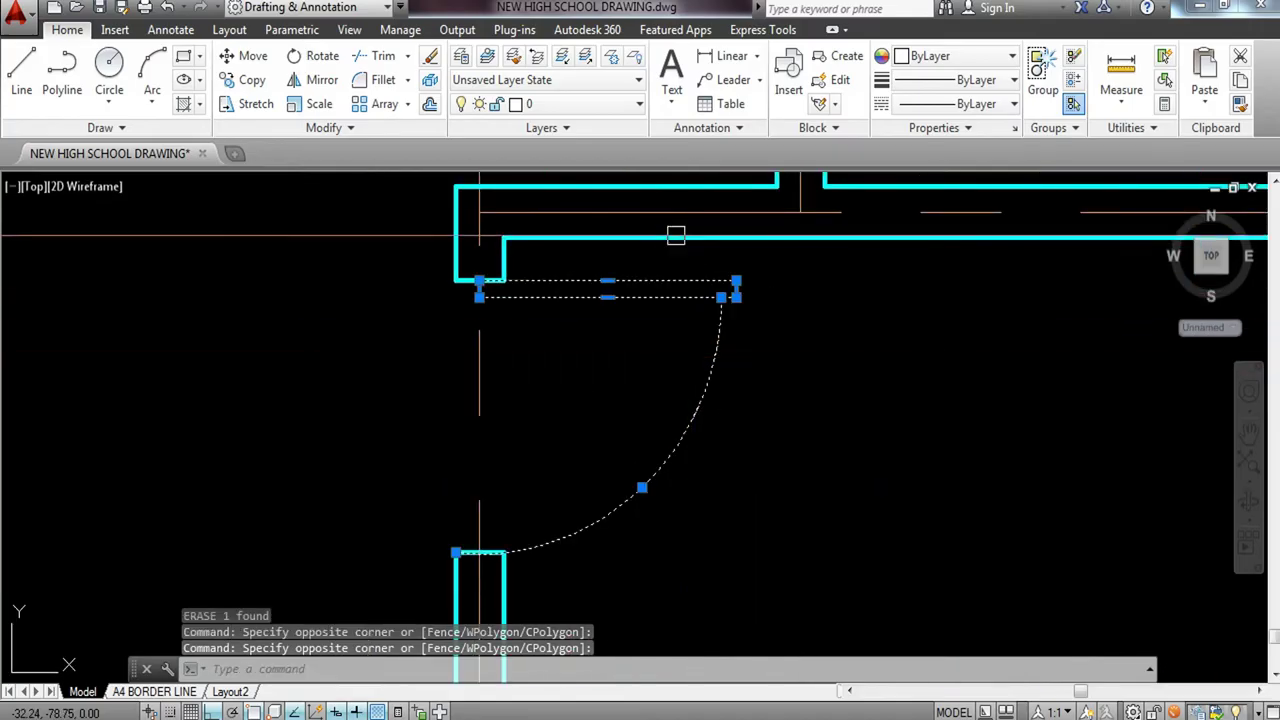
pyautogui.click(596, 104)
pyautogui.click(561, 535)
pyautogui.scroll(-5, 666, 466)
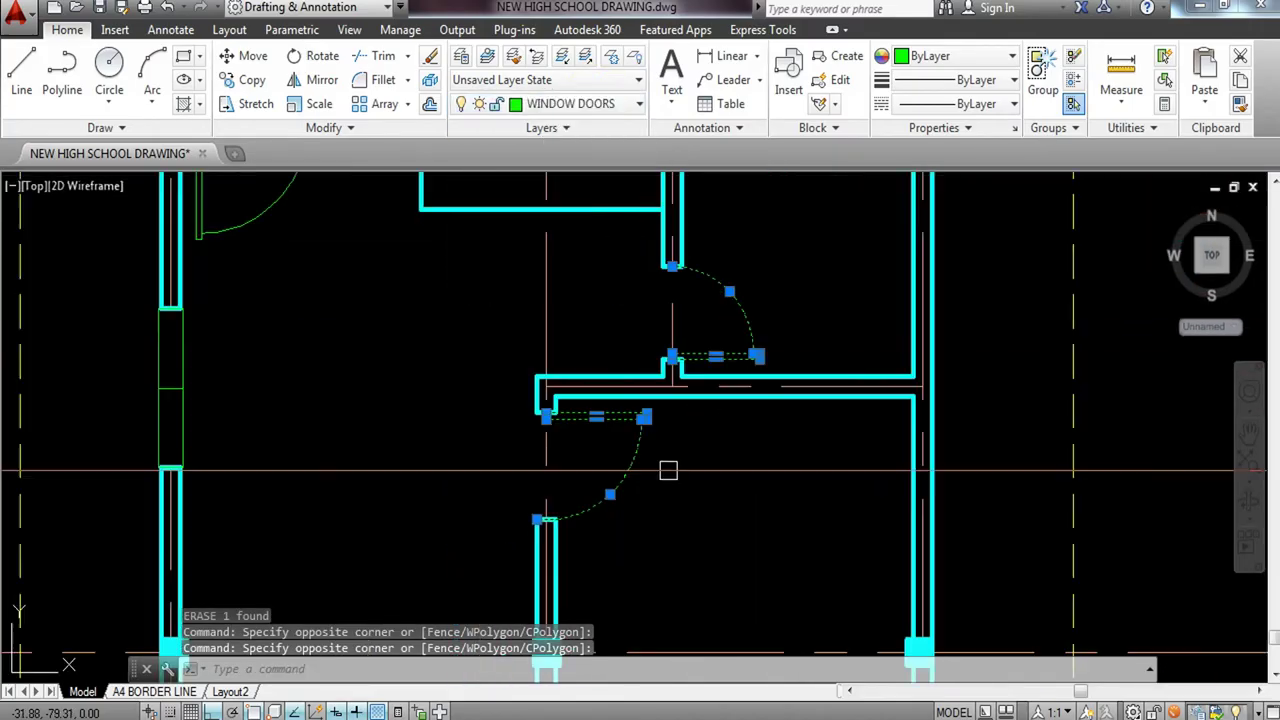
pyautogui.press('Escape')
# Draw a line across the exterior door opening in the plan's upper-left corner, between the midpoints of its two jambs.
pyautogui.scroll(4, 791, 431)
pyautogui.scroll(-4, 534, 371)
pyautogui.scroll(2, 321, 252)
pyautogui.moveTo(286, 230); pyautogui.dragTo(323, 337, button='middle')
pyautogui.scroll(6, 303, 323)
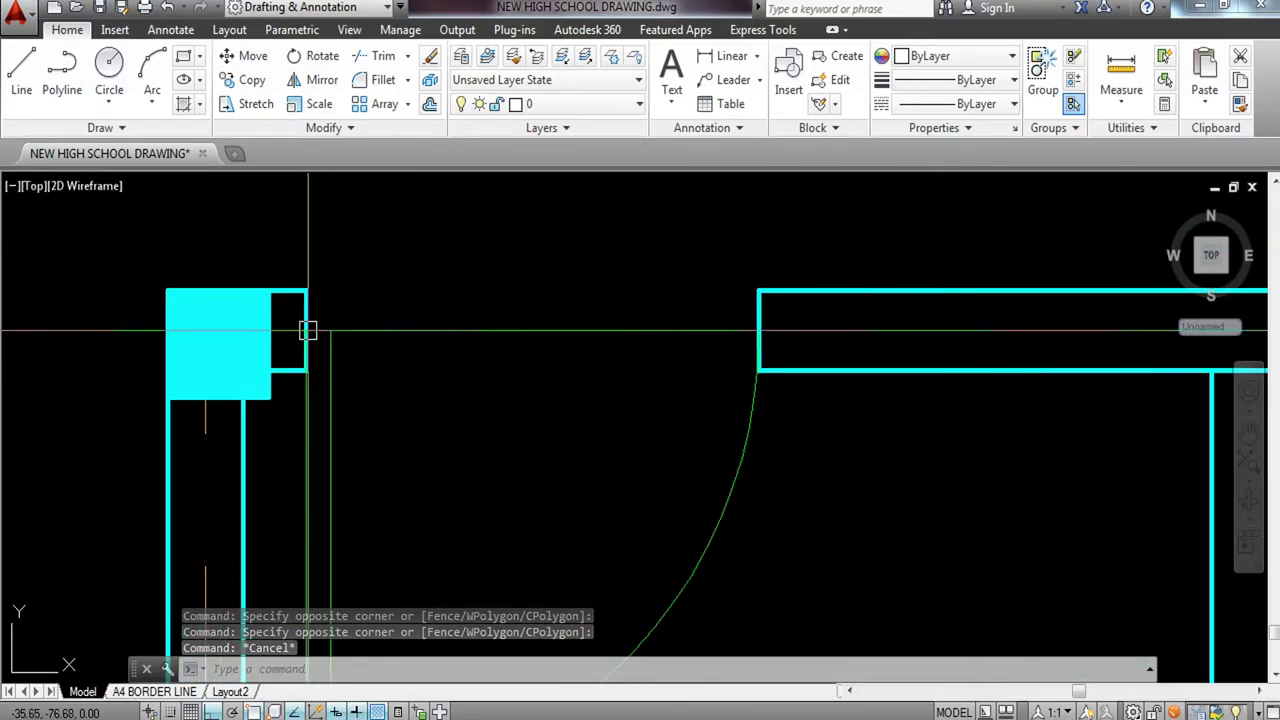
pyautogui.scroll(-4, 923, 367)
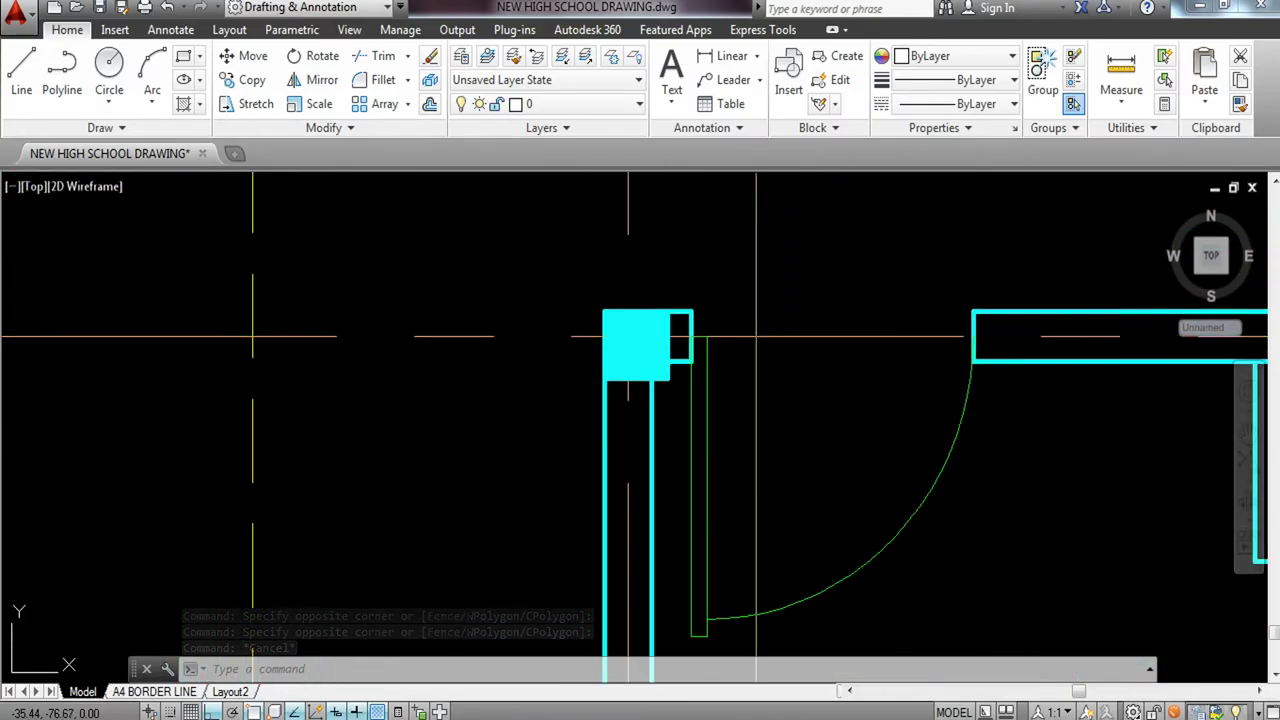
pyautogui.moveTo(757, 334); pyautogui.dragTo(486, 337, button='middle')
pyautogui.write('l')
pyautogui.press('Return')
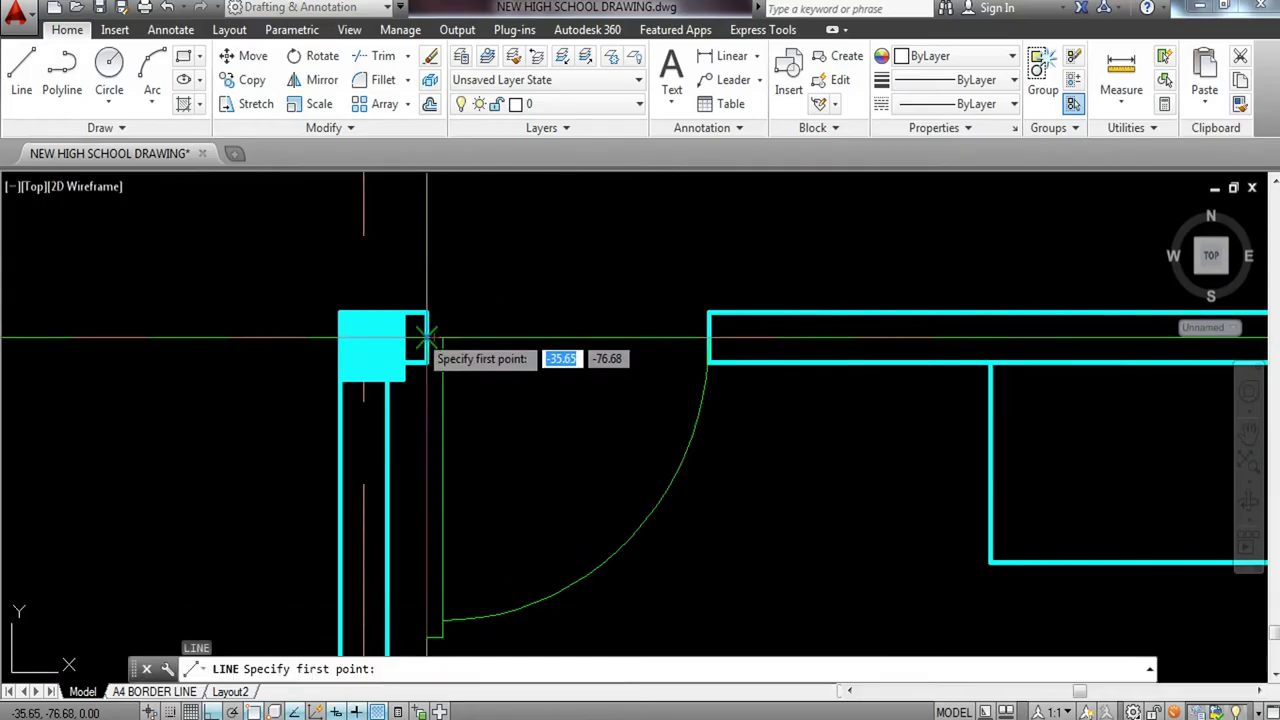
pyautogui.click(427, 338)
pyautogui.click(708, 338)
pyautogui.press('Escape')
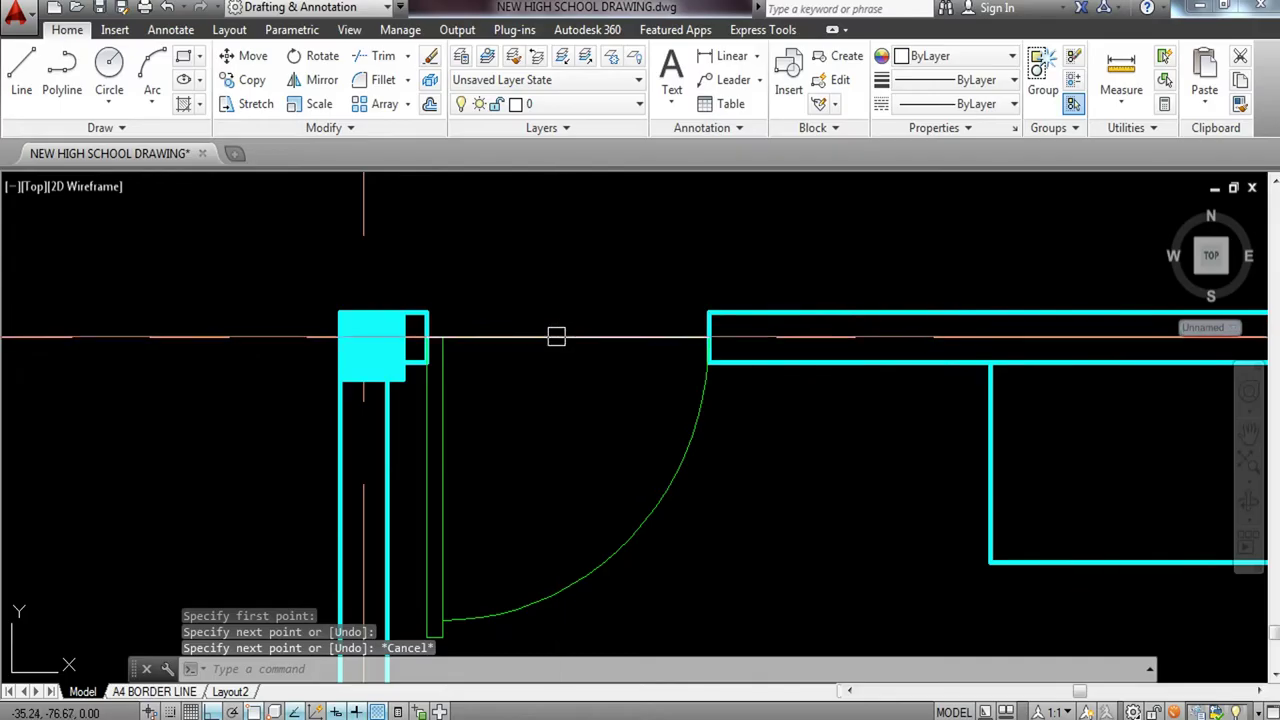
# Assign the line across the upper-left exterior door opening to the WALL layer.
pyautogui.click(571, 106)
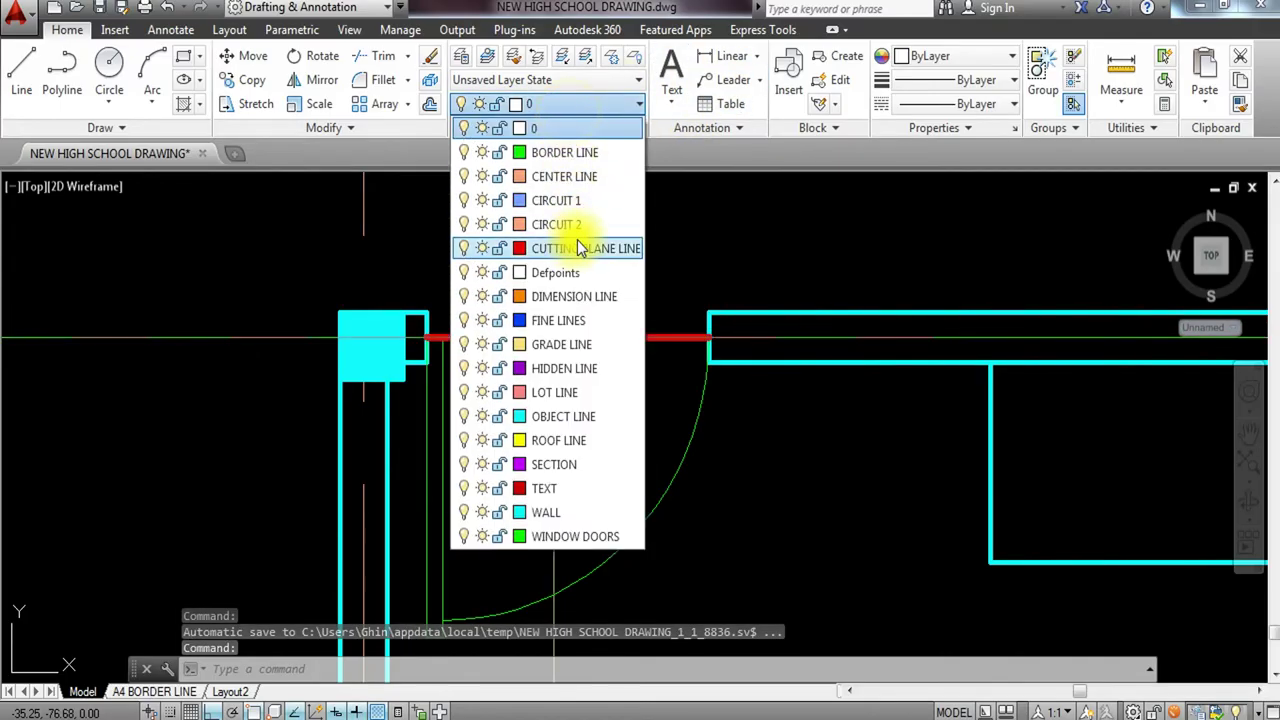
pyautogui.click(564, 513)
pyautogui.press('Escape')
pyautogui.scroll(-3, 543, 409)
pyautogui.scroll(4, 600, 350)
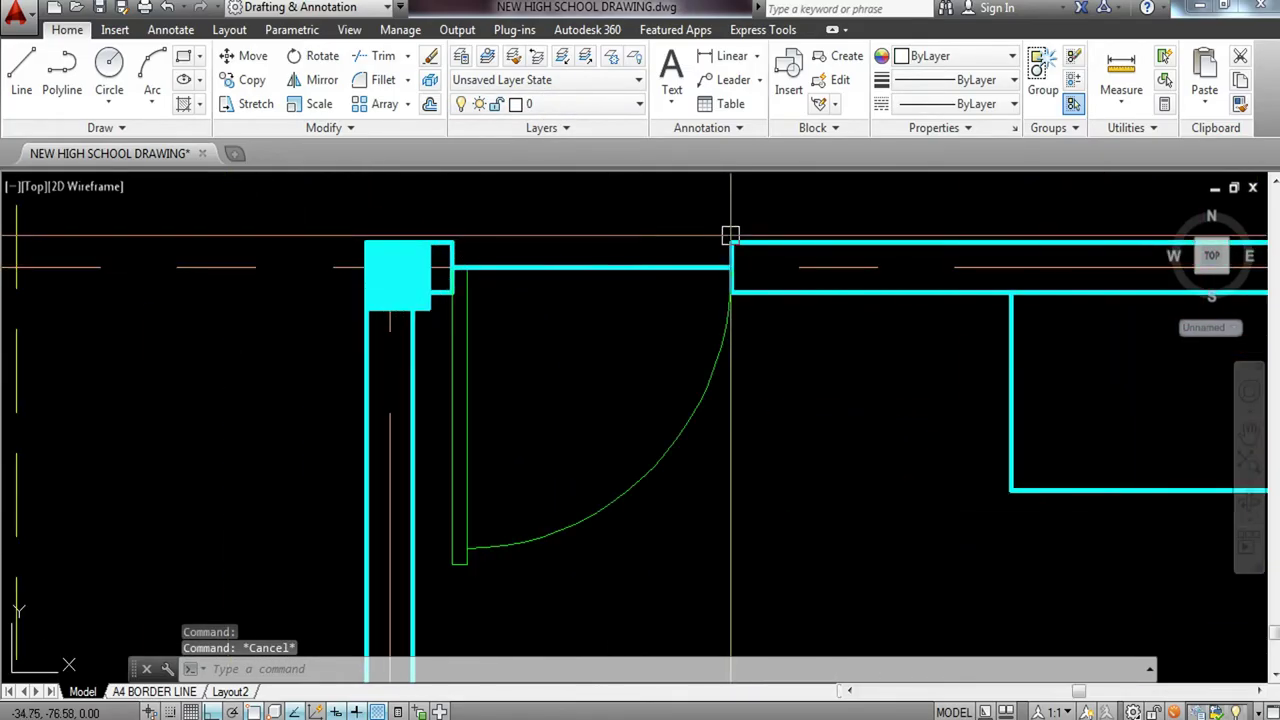
# Draw a vertical line across the smaller room's door opening, from the upper jamb's midpoint to the lower jamb's midpoint.
pyautogui.scroll(-3, 765, 326)
pyautogui.moveTo(926, 397)
pyautogui.mouseDown(button='middle')
pyautogui.moveTo(834, 337)
pyautogui.moveTo(654, 286)
pyautogui.mouseUp(button='middle')
pyautogui.scroll(1, 436, 219)
pyautogui.scroll(2, 896, 347)
pyautogui.moveTo(896, 347); pyautogui.dragTo(661, 373, button='middle')
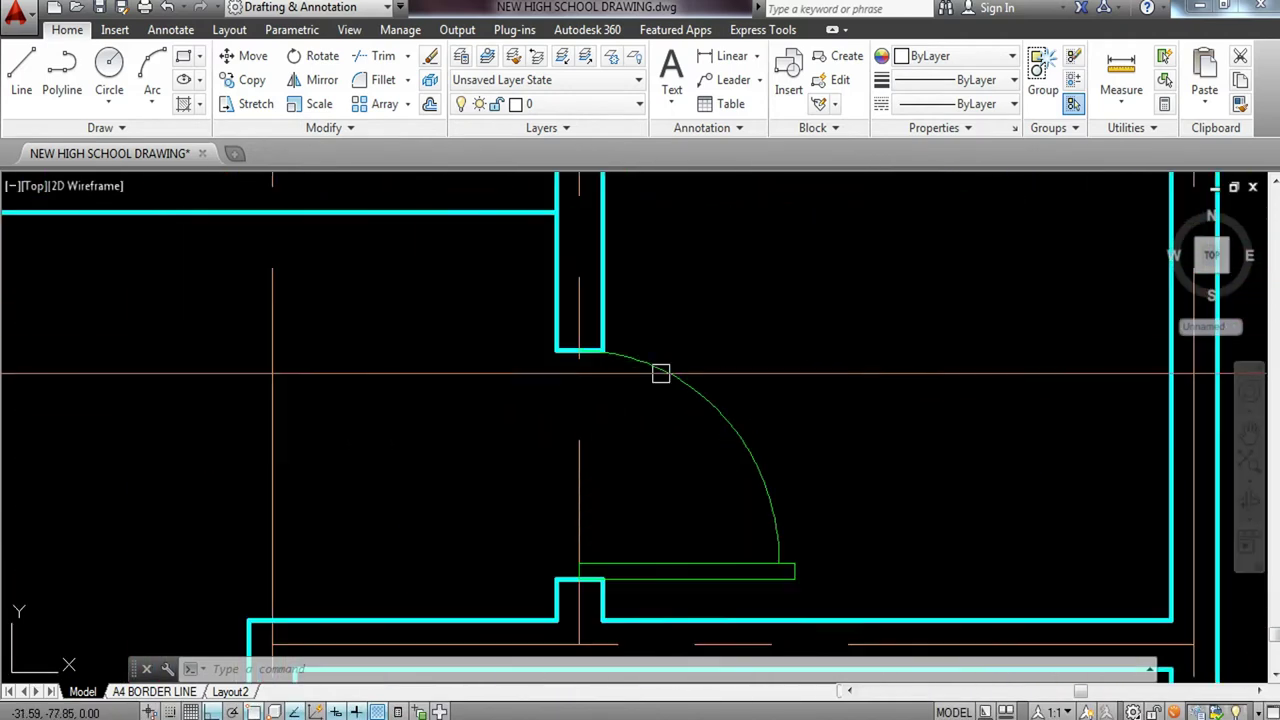
pyautogui.moveTo(634, 437); pyautogui.dragTo(622, 343, button='middle')
pyautogui.press('Return')
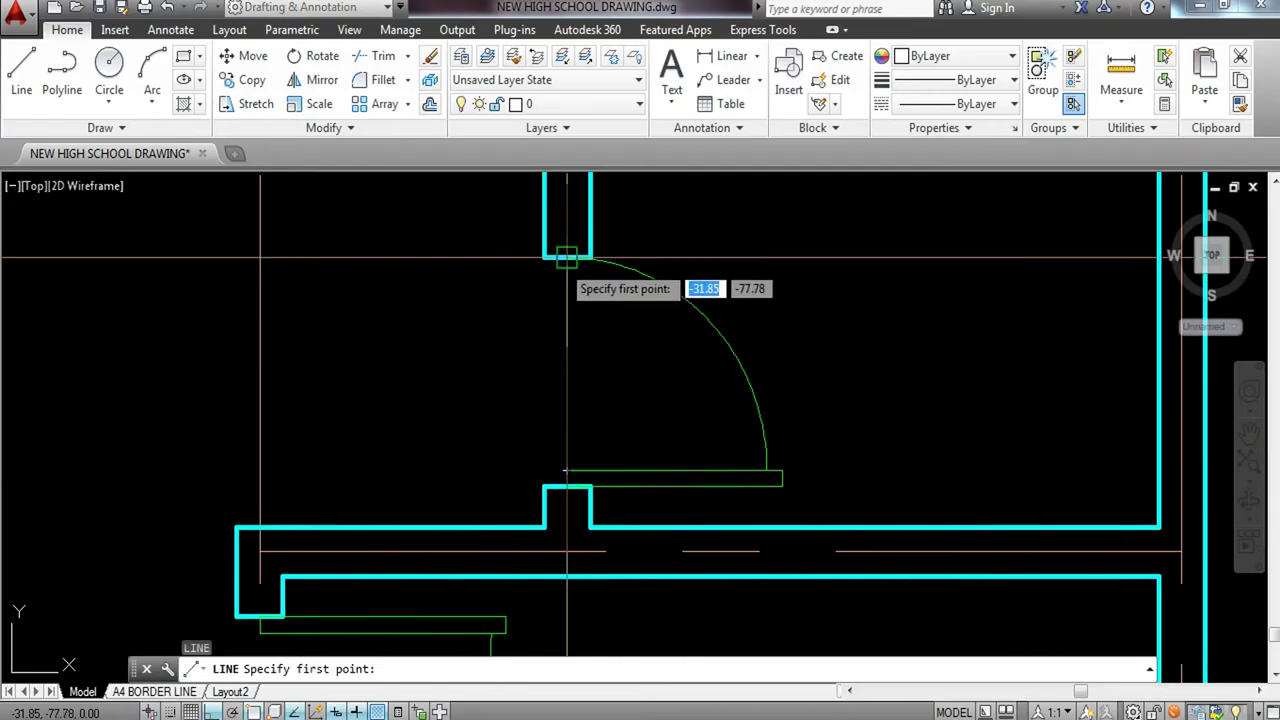
pyautogui.click(566, 258)
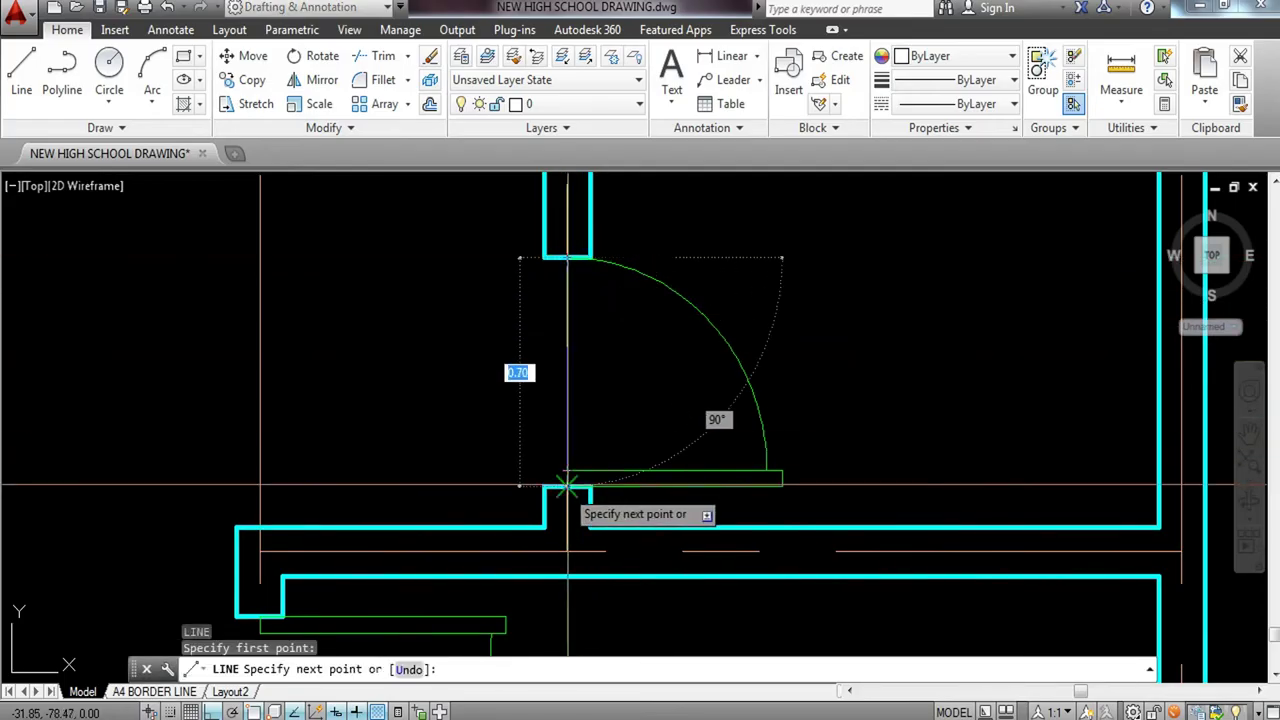
pyautogui.click(566, 470)
pyautogui.press('Escape')
# Assign the line across the smaller room's door opening to the WALL layer.
pyautogui.click(566, 330)
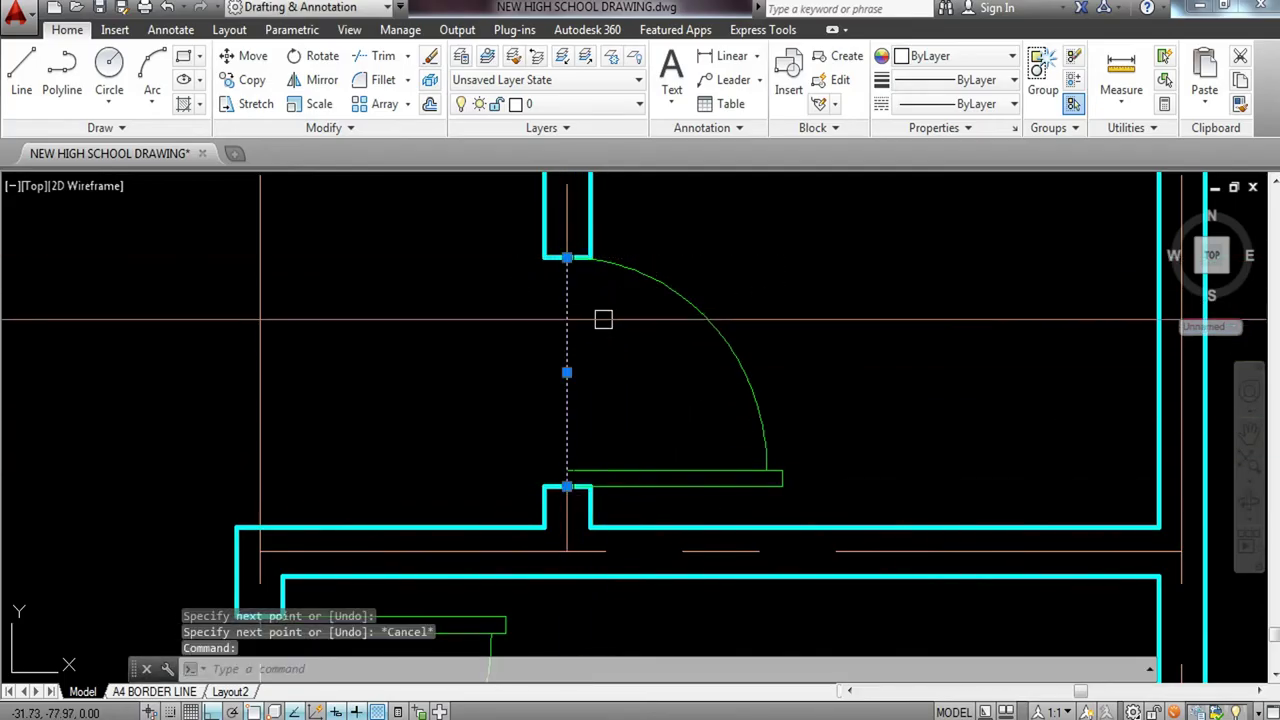
pyautogui.click(605, 108)
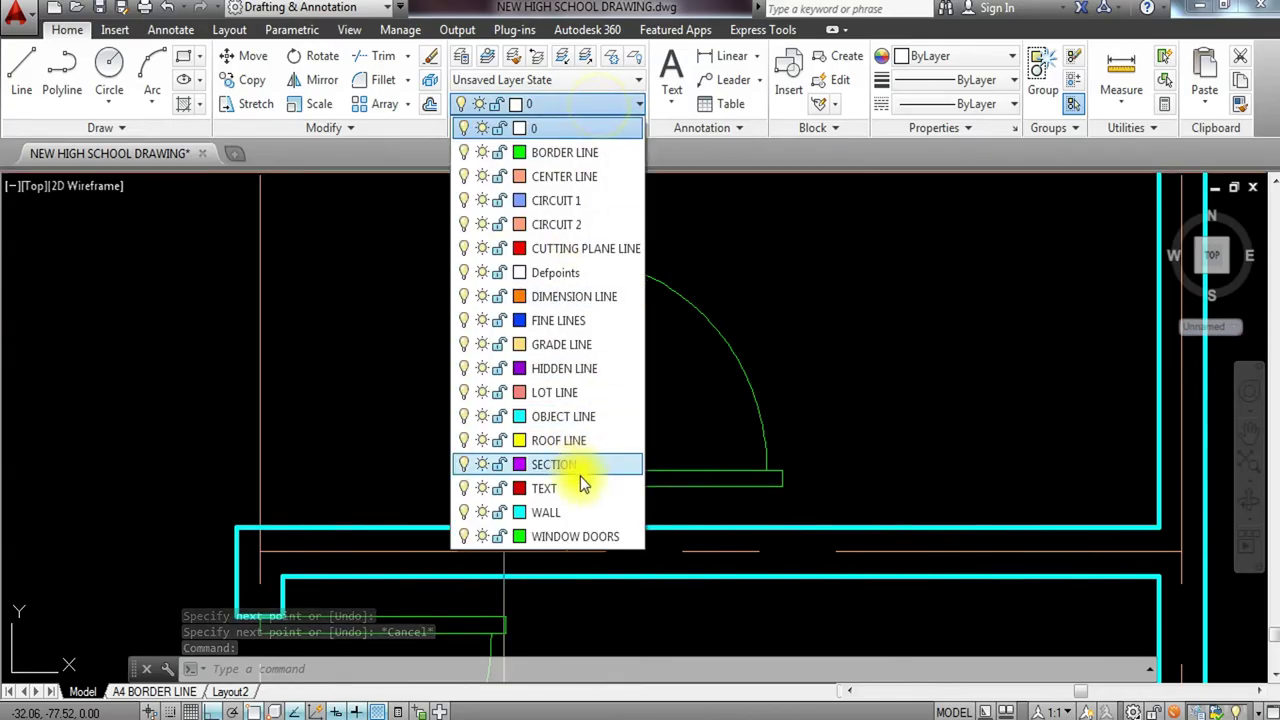
pyautogui.click(575, 512)
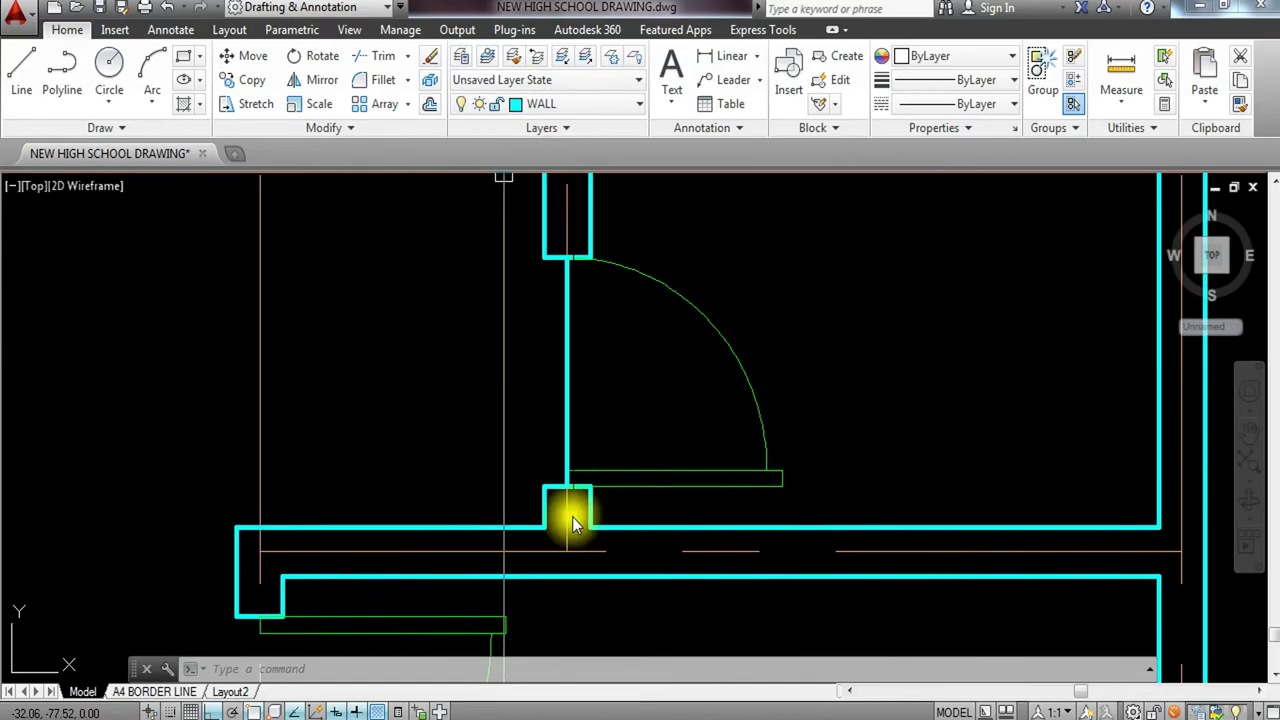
pyautogui.press('Escape')
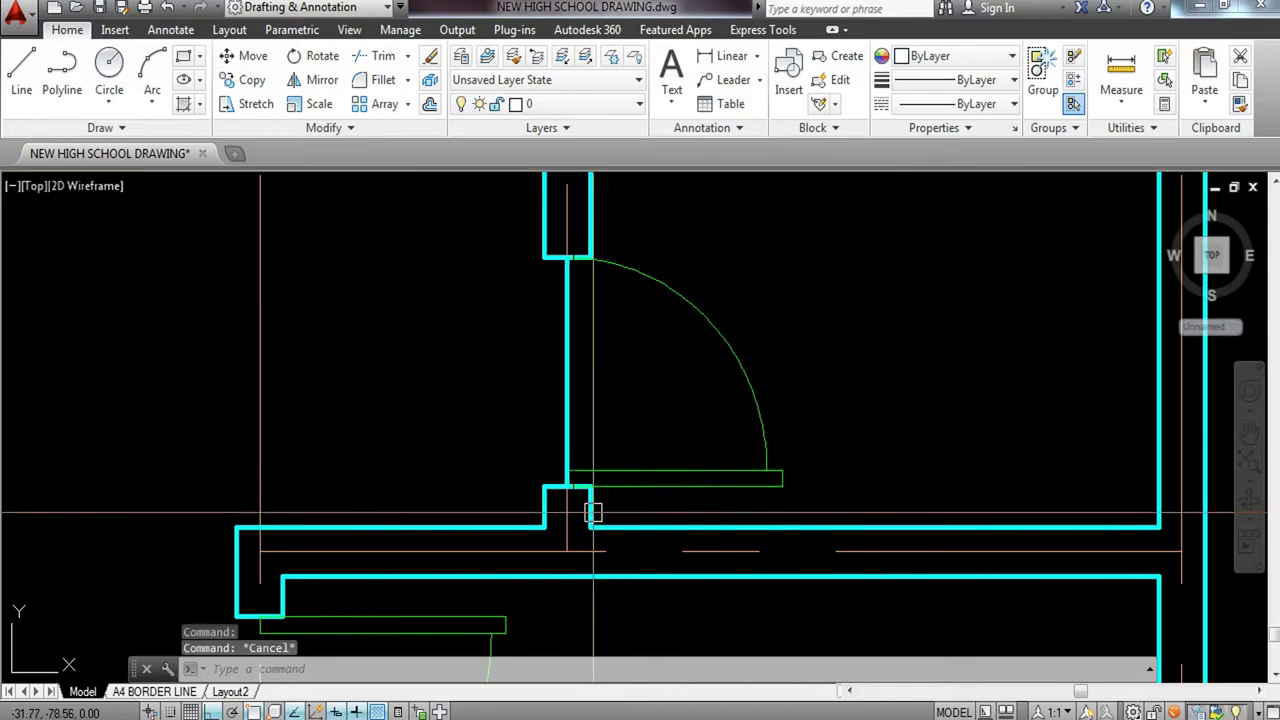
pyautogui.moveTo(593, 513)
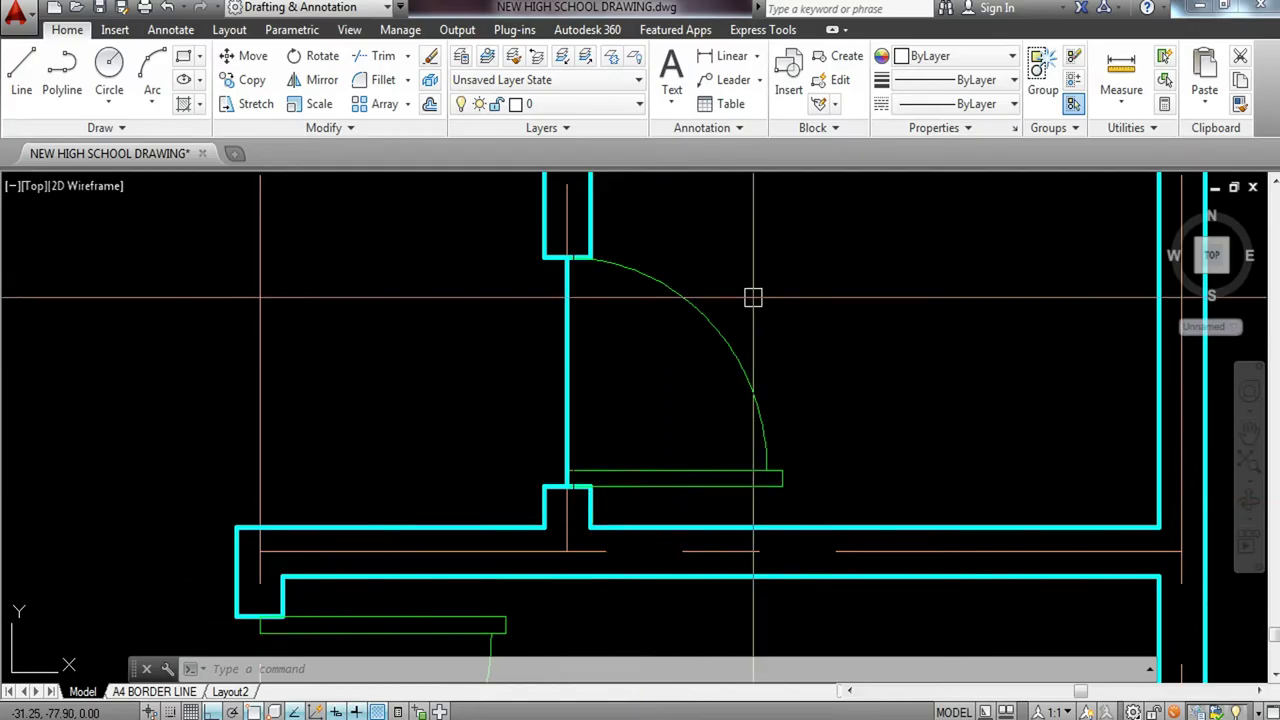
pyautogui.moveTo(754, 291); pyautogui.dragTo(690, 405, button='middle')
pyautogui.scroll(-4, 690, 405)
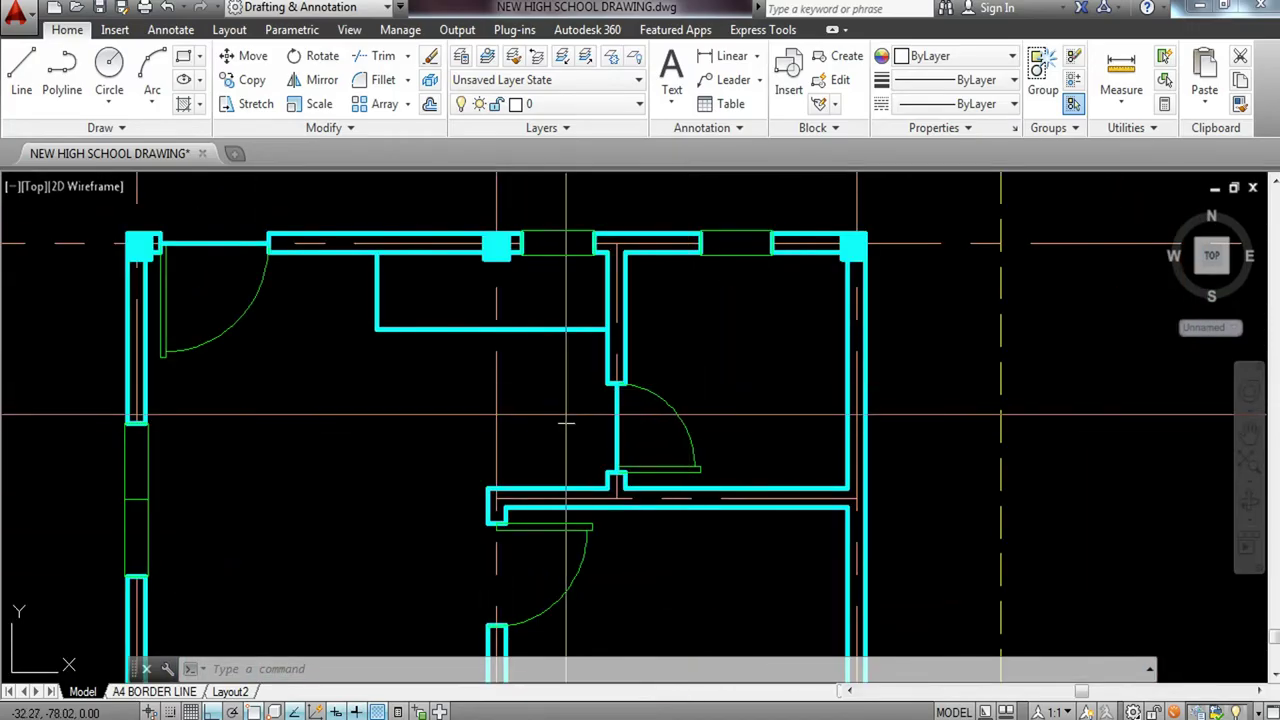
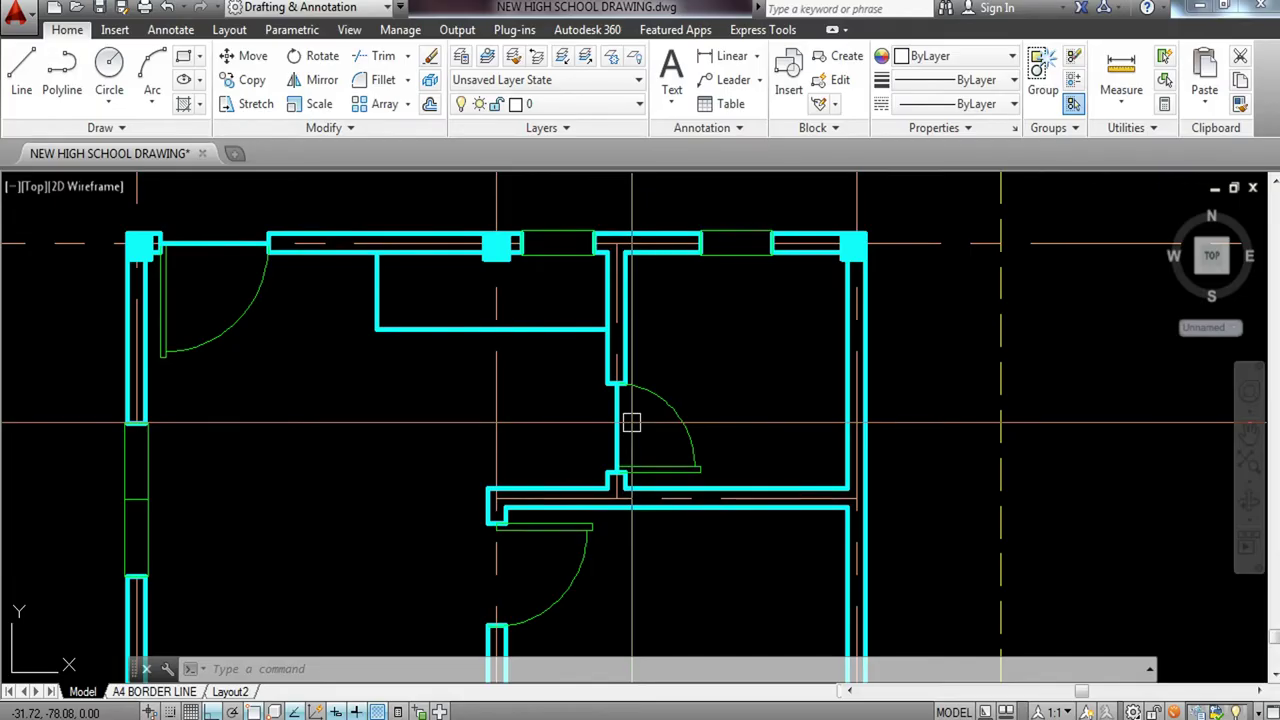
pyautogui.moveTo(659, 470); pyautogui.dragTo(729, 224, button='middle')
pyautogui.moveTo(709, 303); pyautogui.dragTo(677, 455, button='middle')
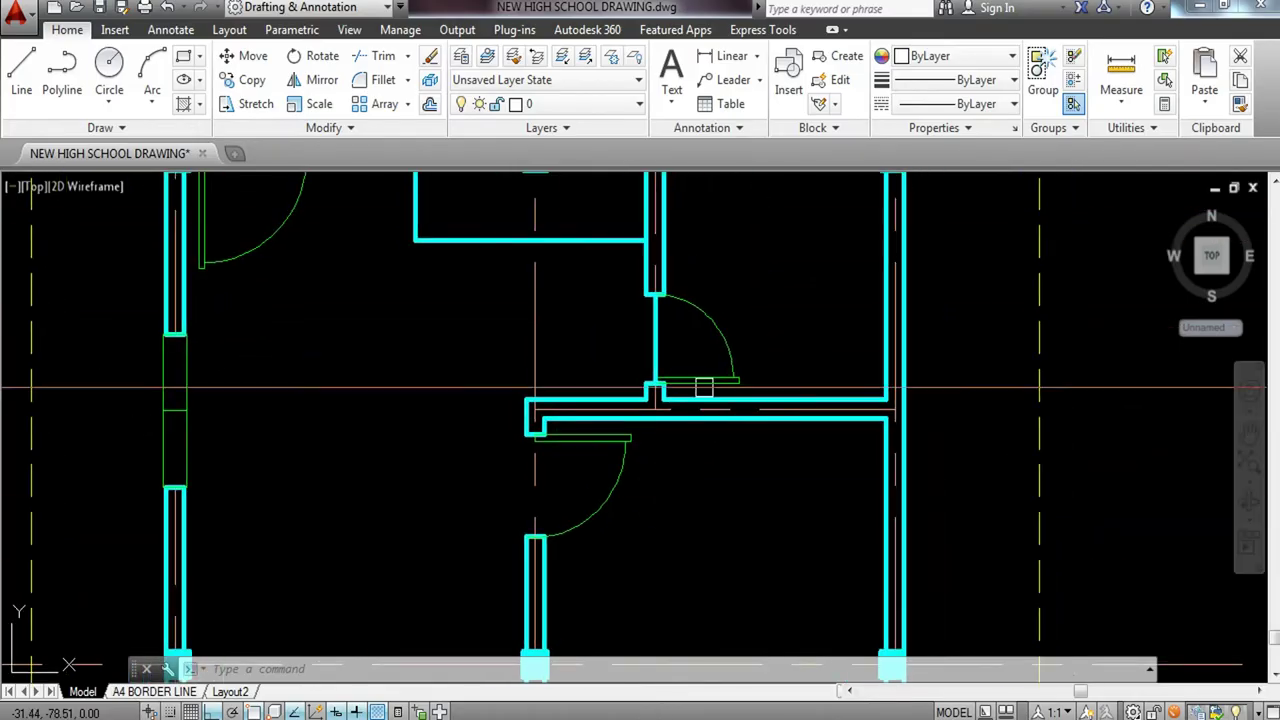
pyautogui.moveTo(799, 294); pyautogui.dragTo(776, 346, button='middle')
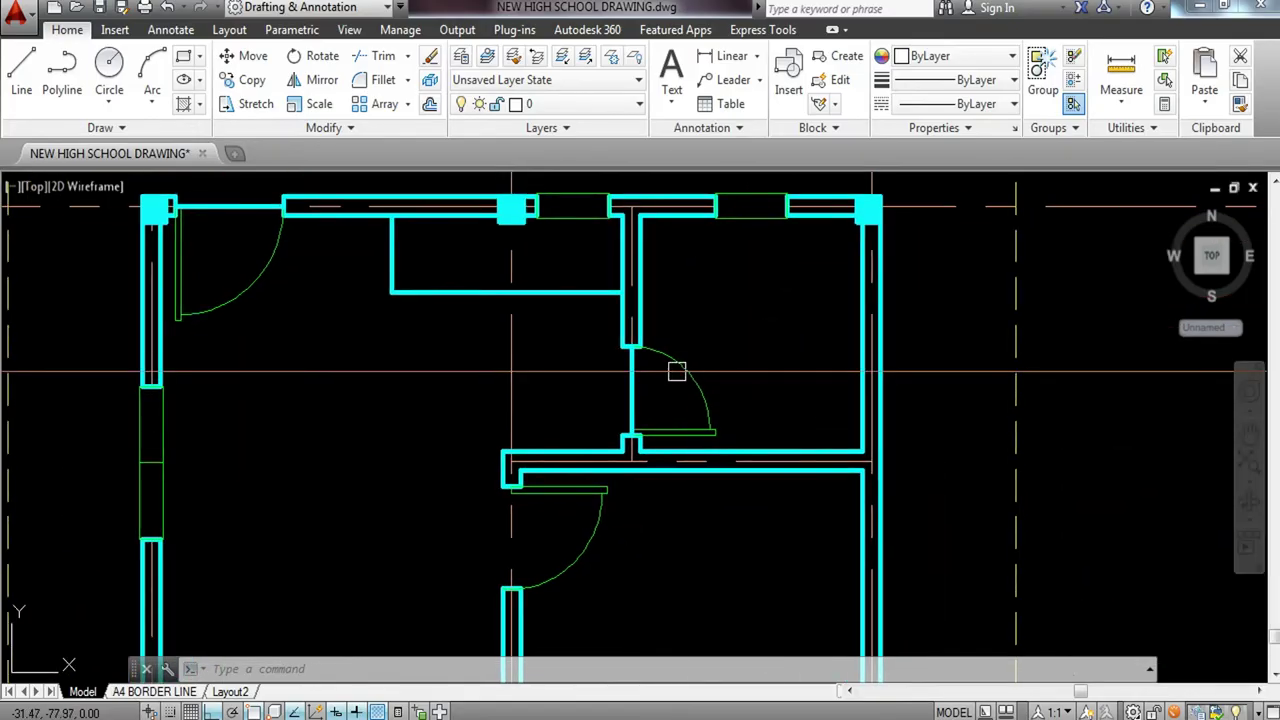
# Draw a vertical line across the porch door opening near the plan's lower edge, between the midpoints of its jambs.
pyautogui.scroll(-2, 731, 326)
pyautogui.moveTo(694, 460); pyautogui.dragTo(700, 383, button='middle')
pyautogui.scroll(4, 700, 383)
pyautogui.moveTo(674, 529); pyautogui.dragTo(674, 457, button='middle')
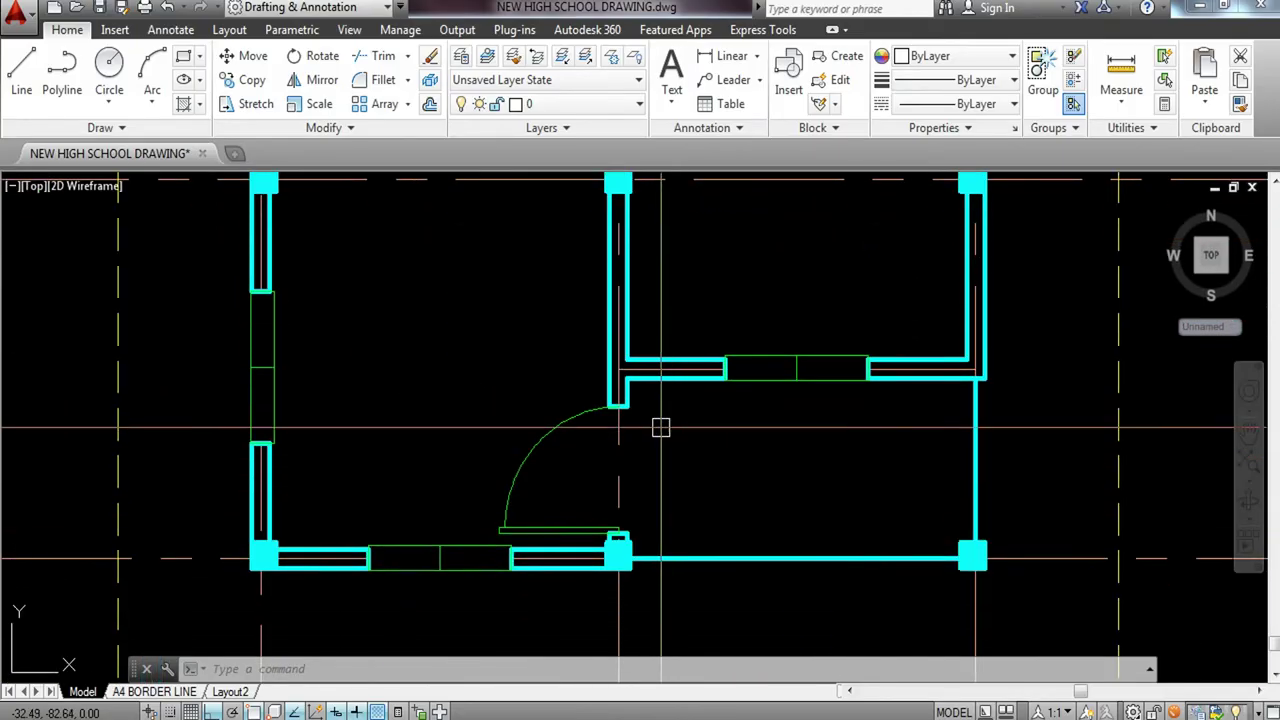
pyautogui.write('l')
pyautogui.press('Return')
pyautogui.scroll(4, 610, 420)
pyautogui.click(602, 366)
pyautogui.scroll(-4, 603, 368)
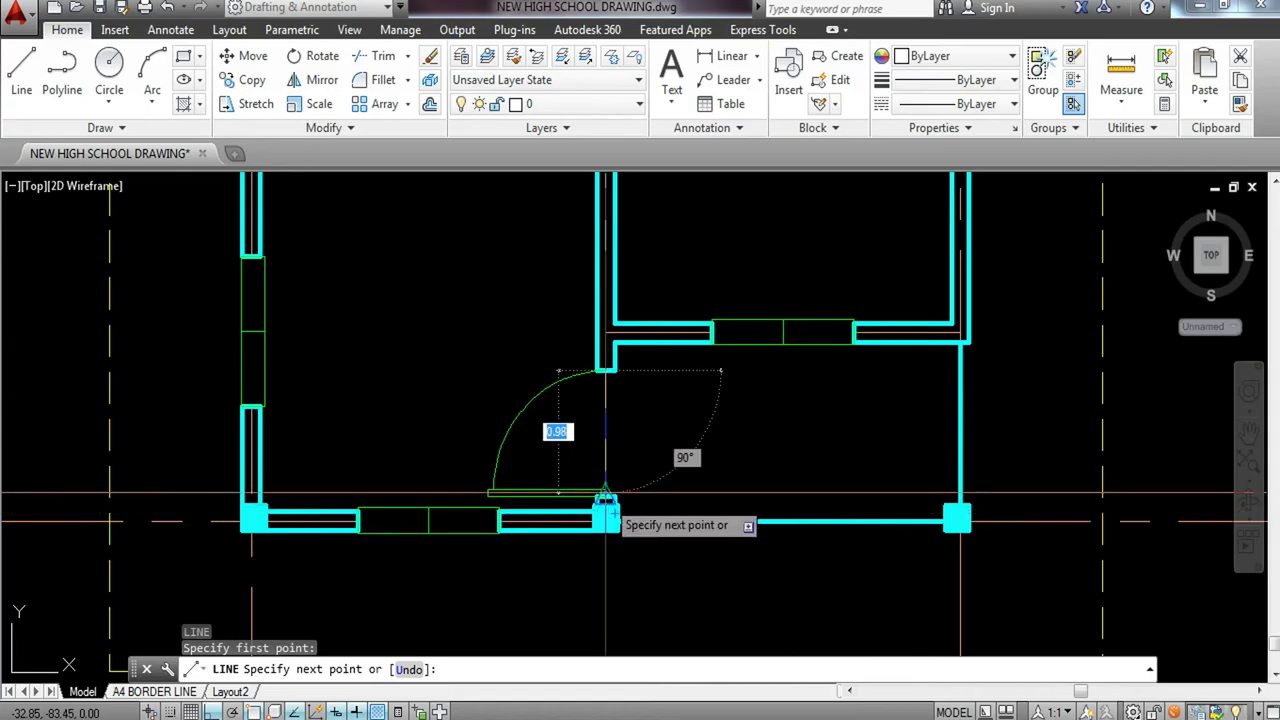
pyautogui.scroll(3, 605, 497)
pyautogui.click(601, 508)
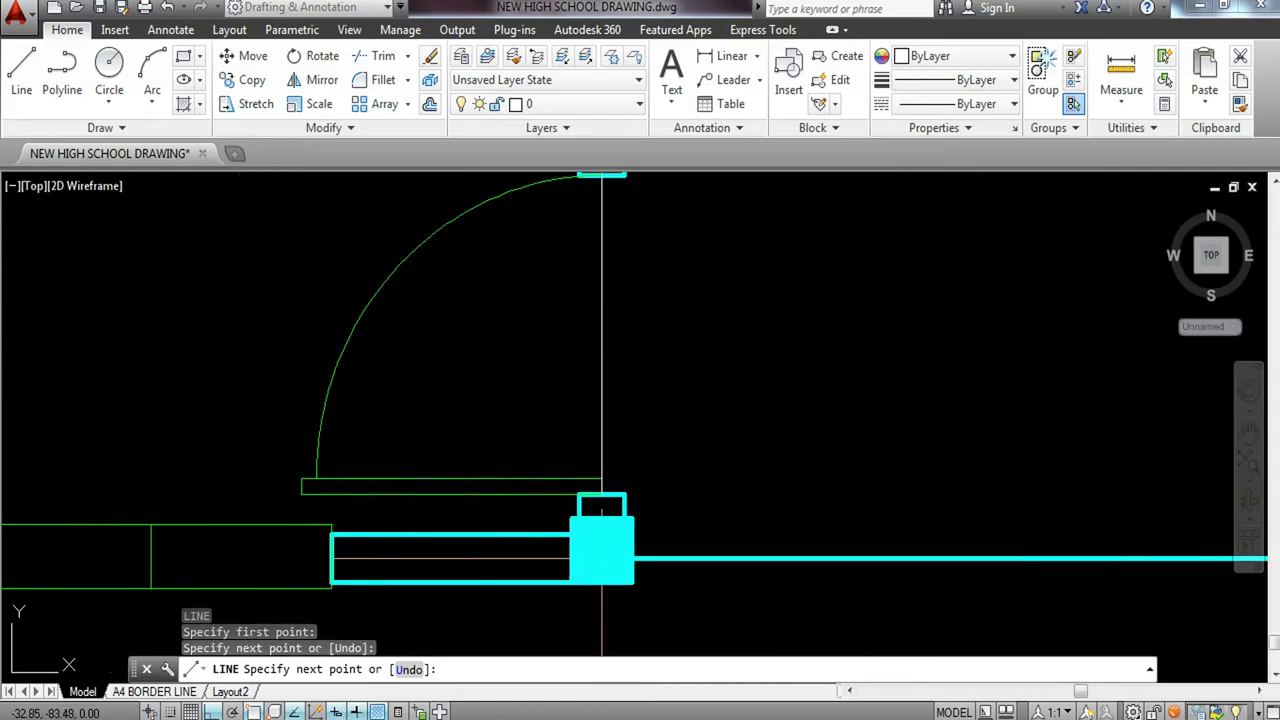
pyautogui.press('Escape')
# Assign the line across the porch door opening to the WALL layer.
pyautogui.click(604, 341)
pyautogui.click(610, 111)
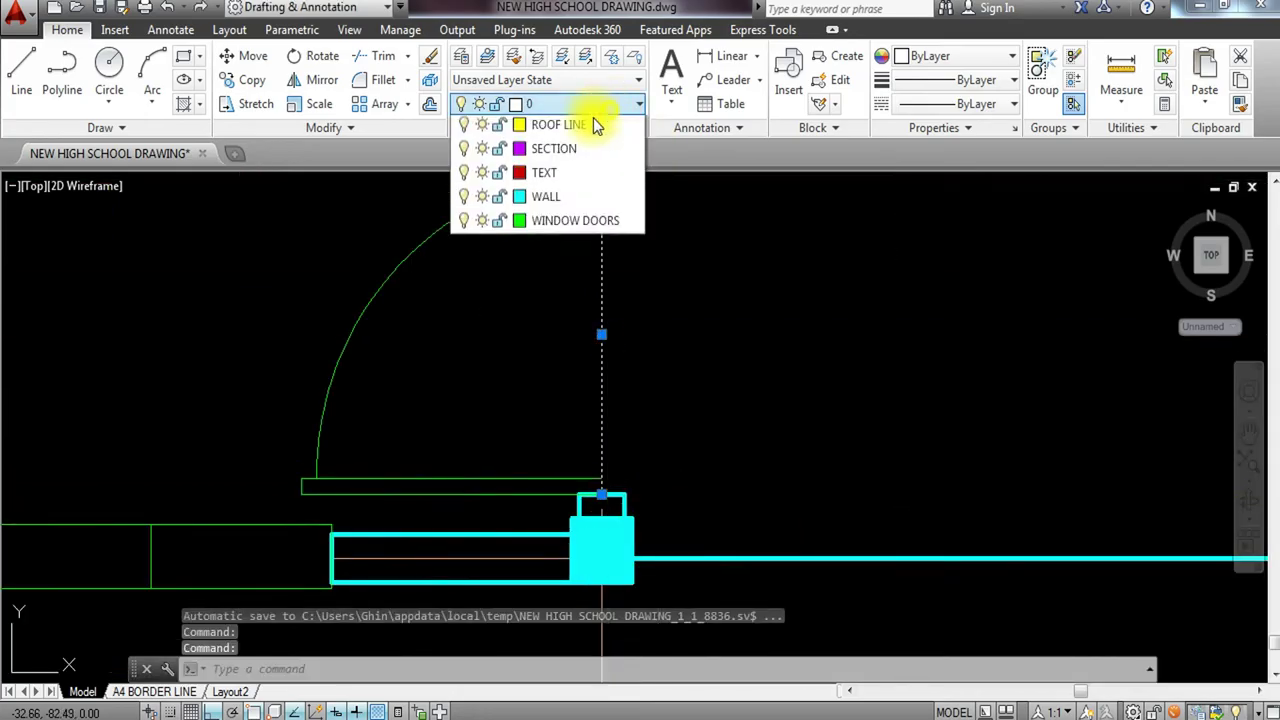
pyautogui.click(574, 507)
pyautogui.press('Escape')
pyautogui.scroll(-5, 750, 400)
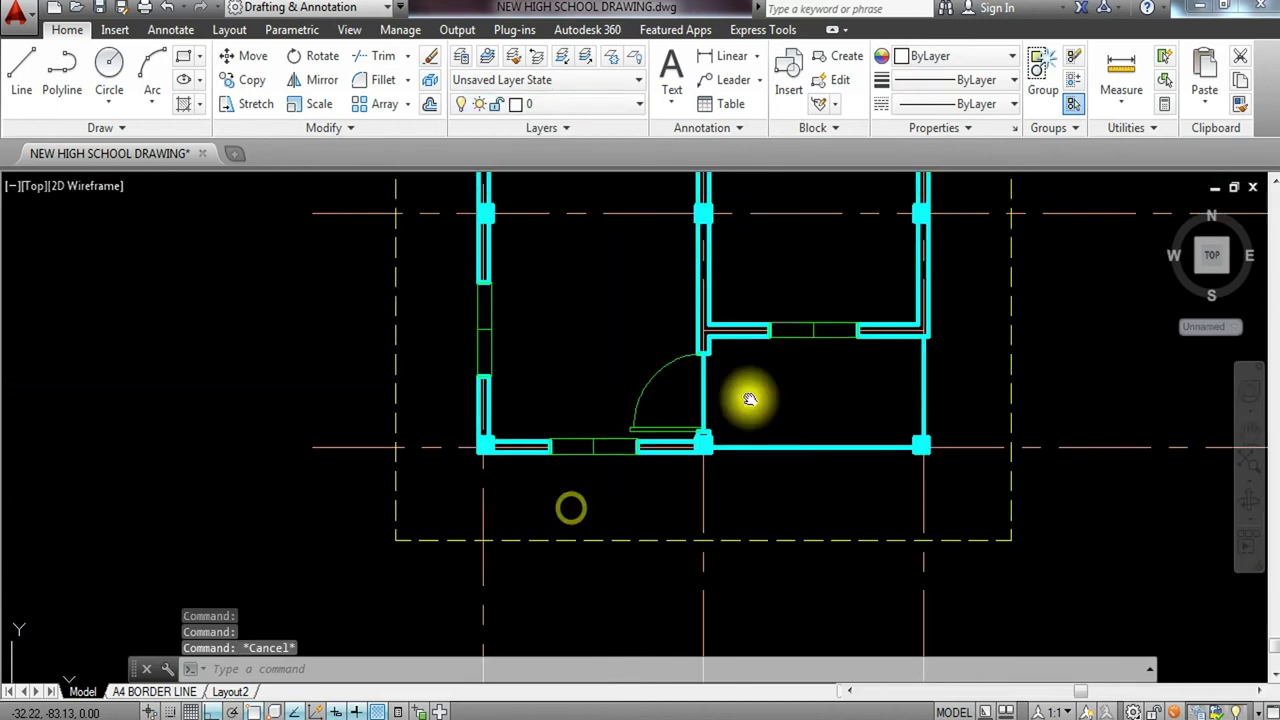
# Review the whole floor plan, checking the doors and the lines across their openings.
pyautogui.moveTo(750, 399); pyautogui.dragTo(719, 473, button='middle')
pyautogui.press('Escape')
pyautogui.press('Escape')
pyautogui.moveTo(696, 280); pyautogui.dragTo(683, 434, button='middle')
pyautogui.scroll(-2, 671, 394)
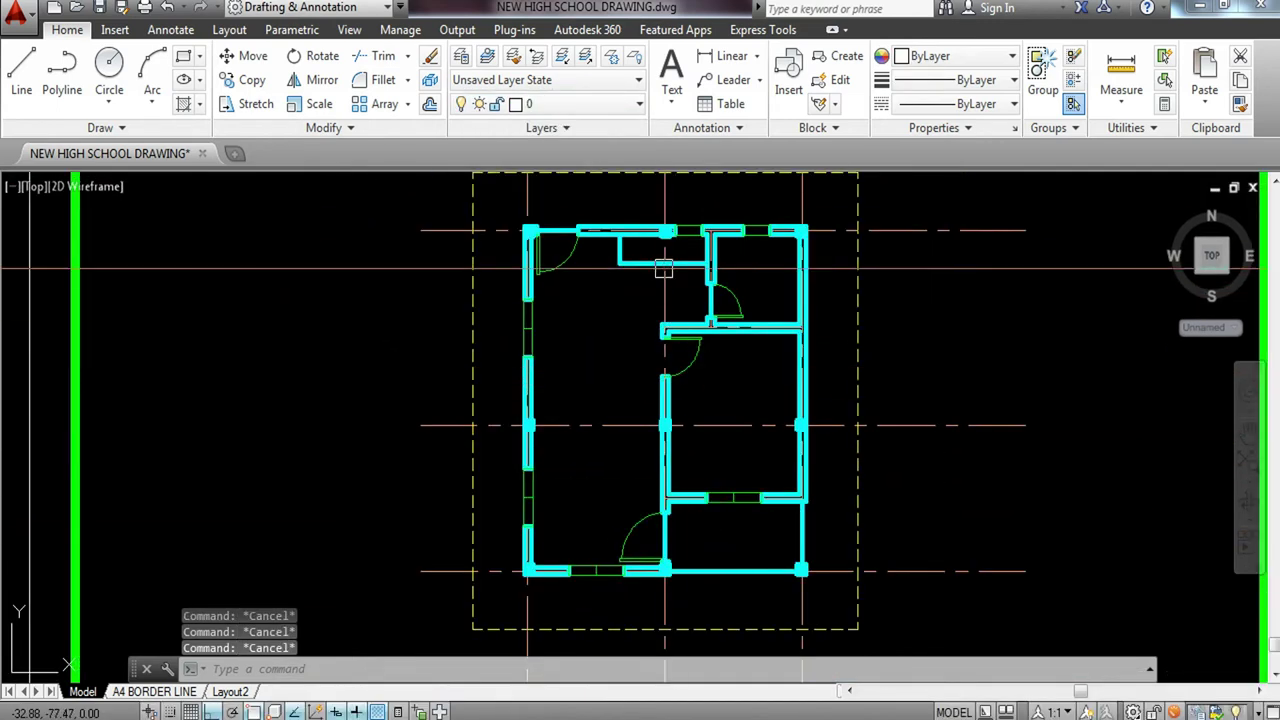
pyautogui.moveTo(752, 350); pyautogui.dragTo(736, 394, button='middle')
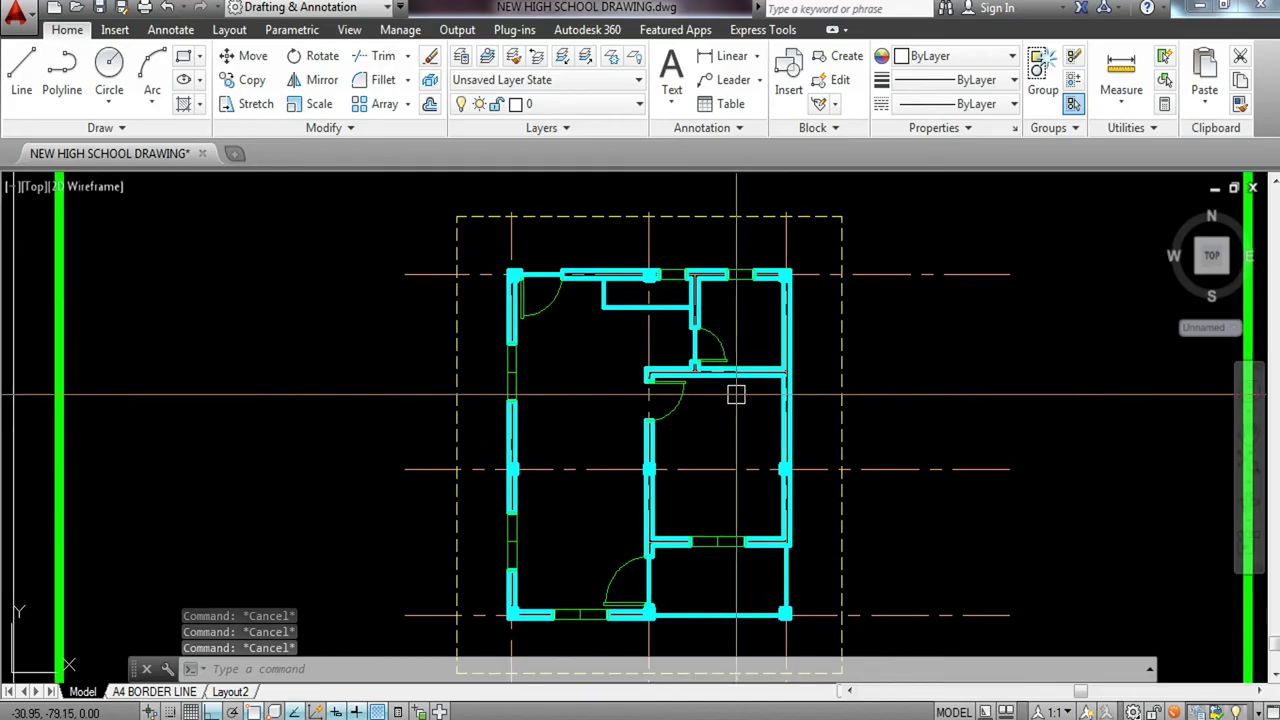
pyautogui.scroll(2, 722, 340)
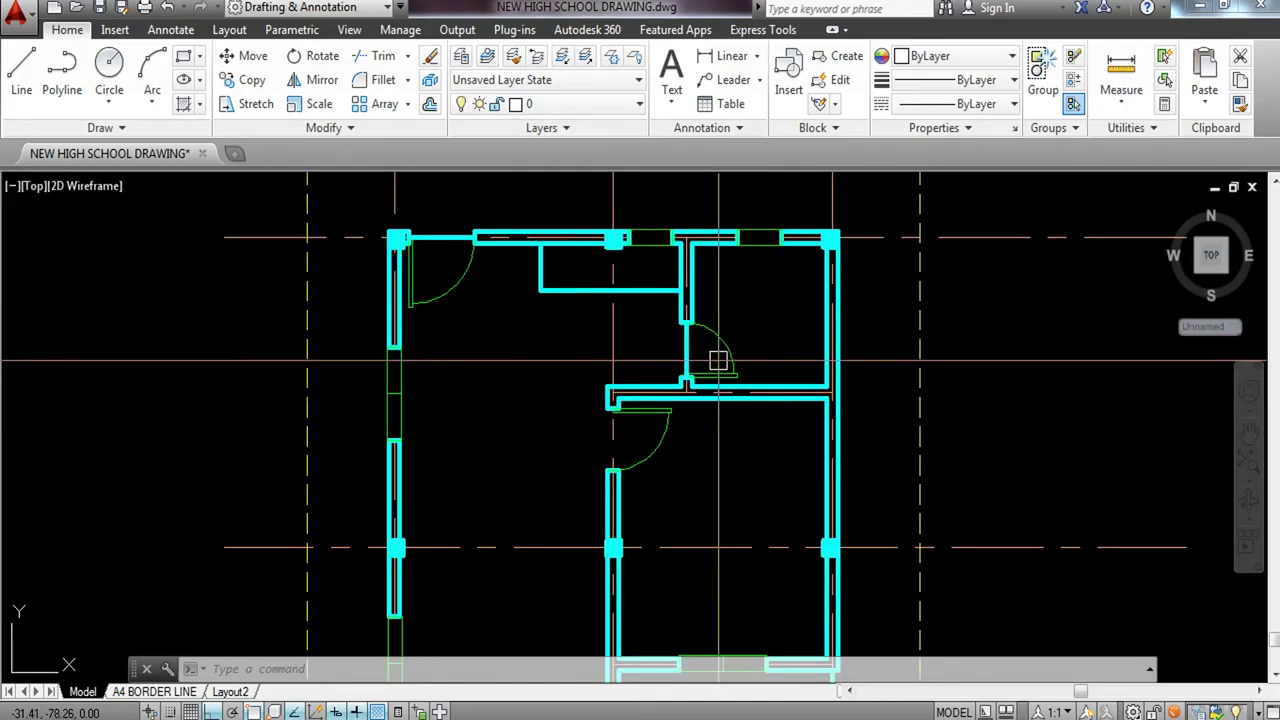
pyautogui.moveTo(674, 456); pyautogui.dragTo(597, 392, button='middle')
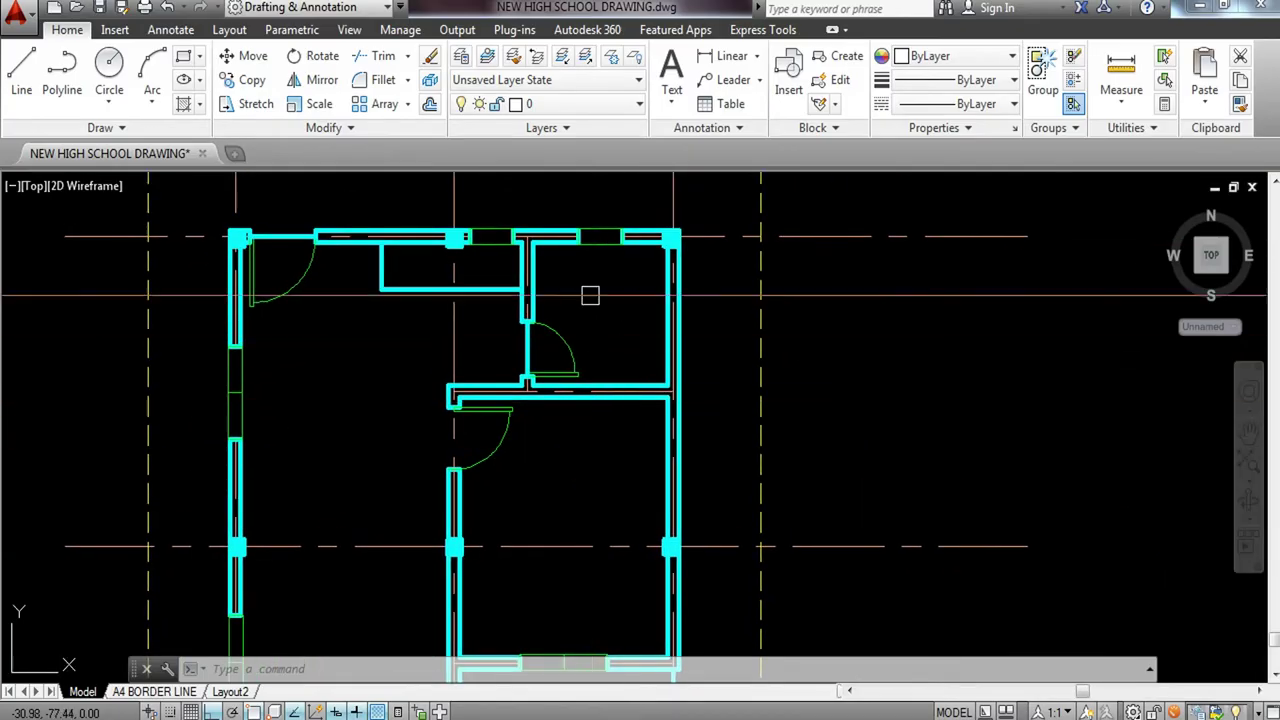
pyautogui.moveTo(741, 374); pyautogui.dragTo(634, 378, button='middle')
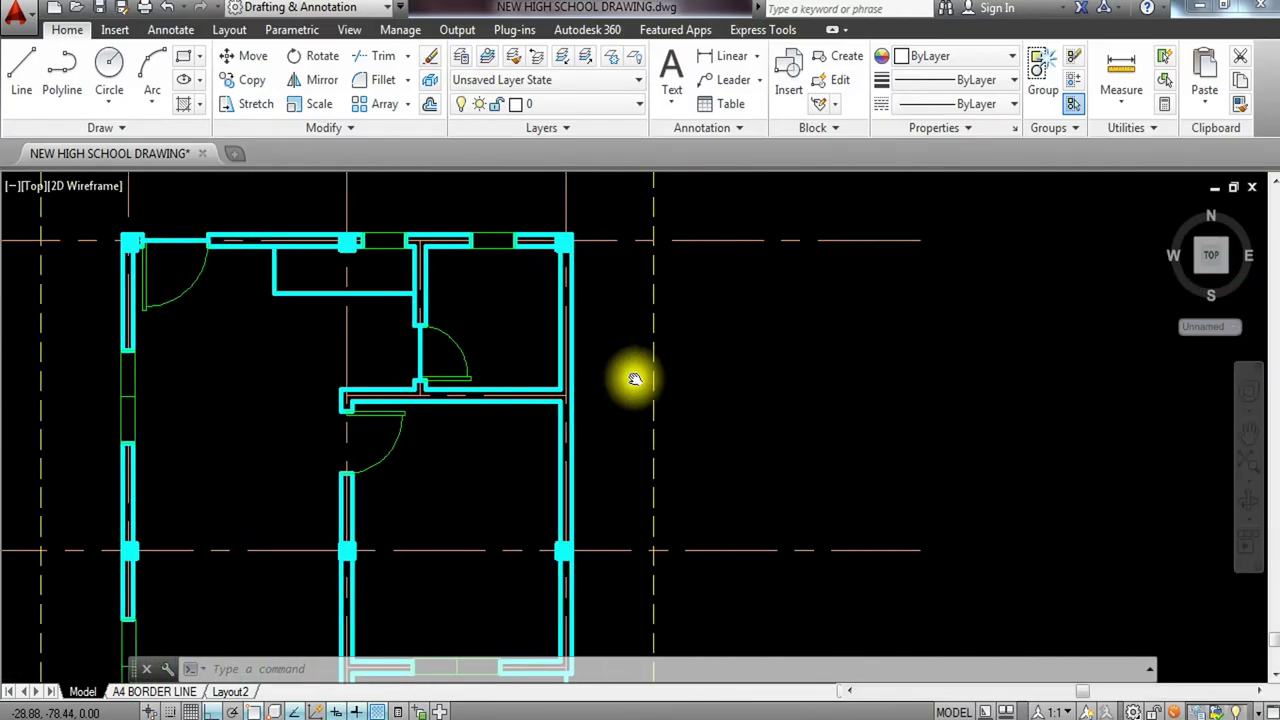
# Open DesignCenter and browse to the Blocks of Kitchens.dwg in the Sample en-us DesignCenter folder.
pyautogui.write('DC')
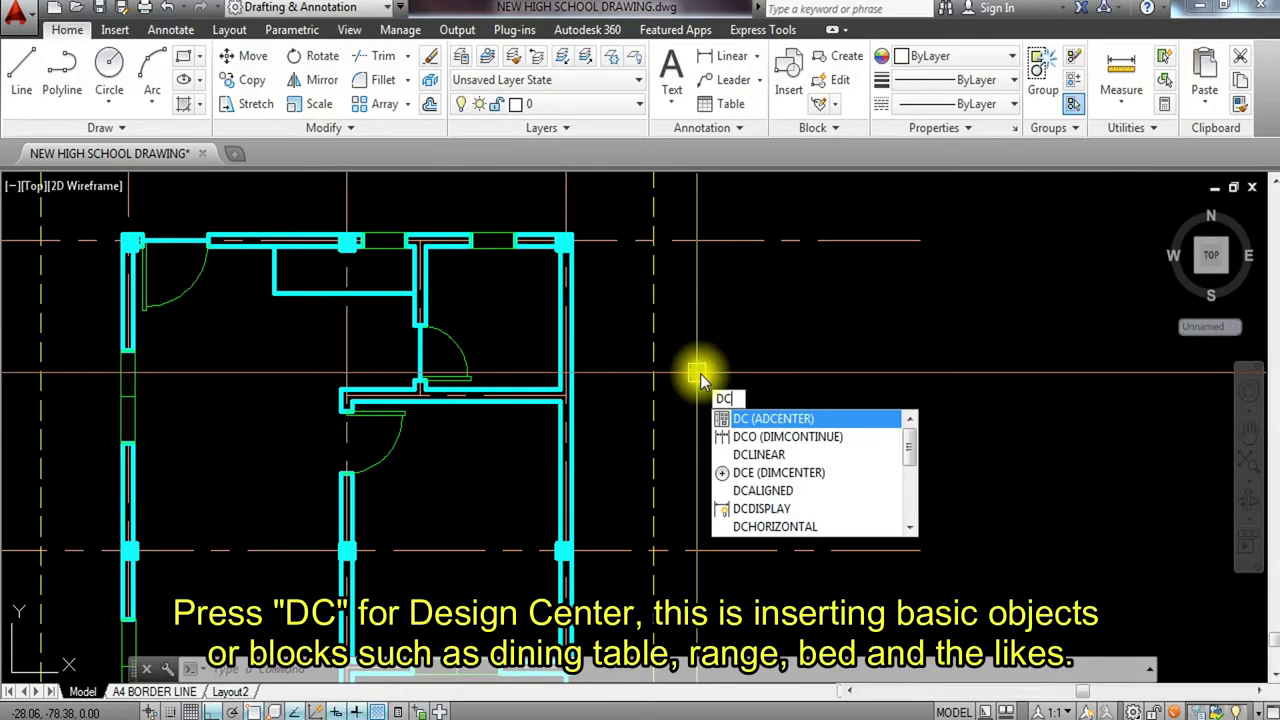
pyautogui.press('Return')
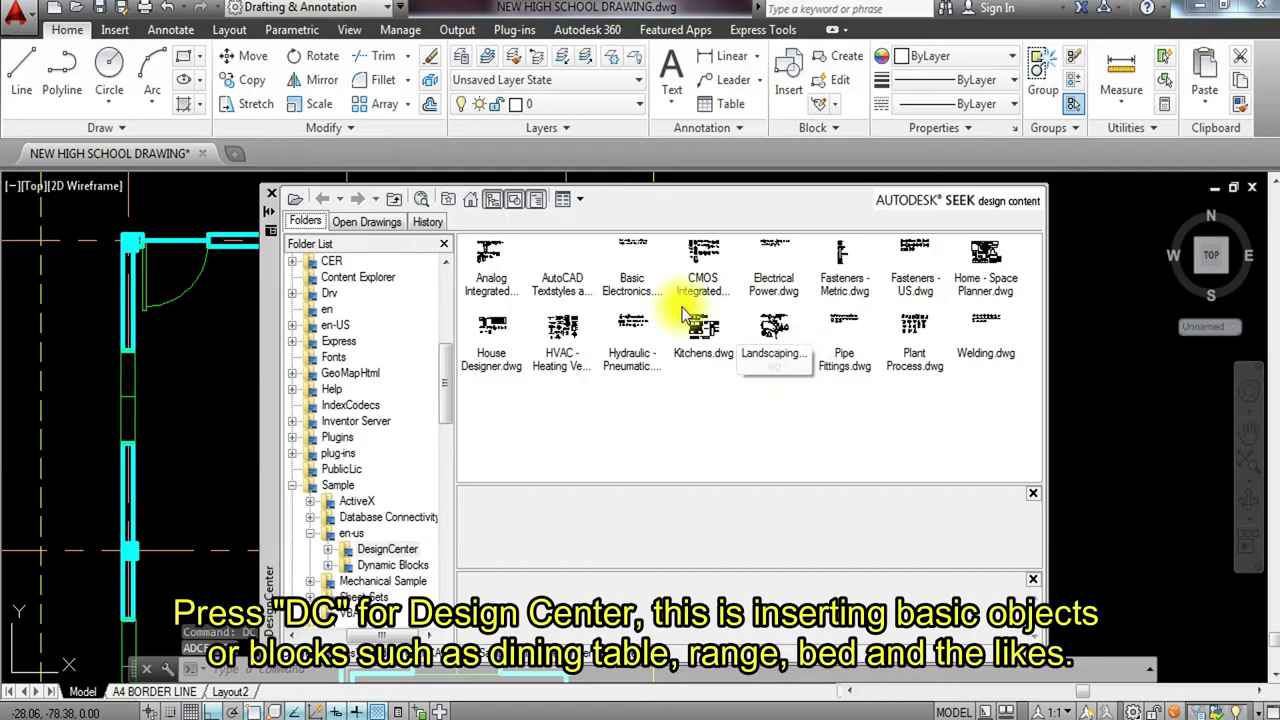
pyautogui.click(472, 199)
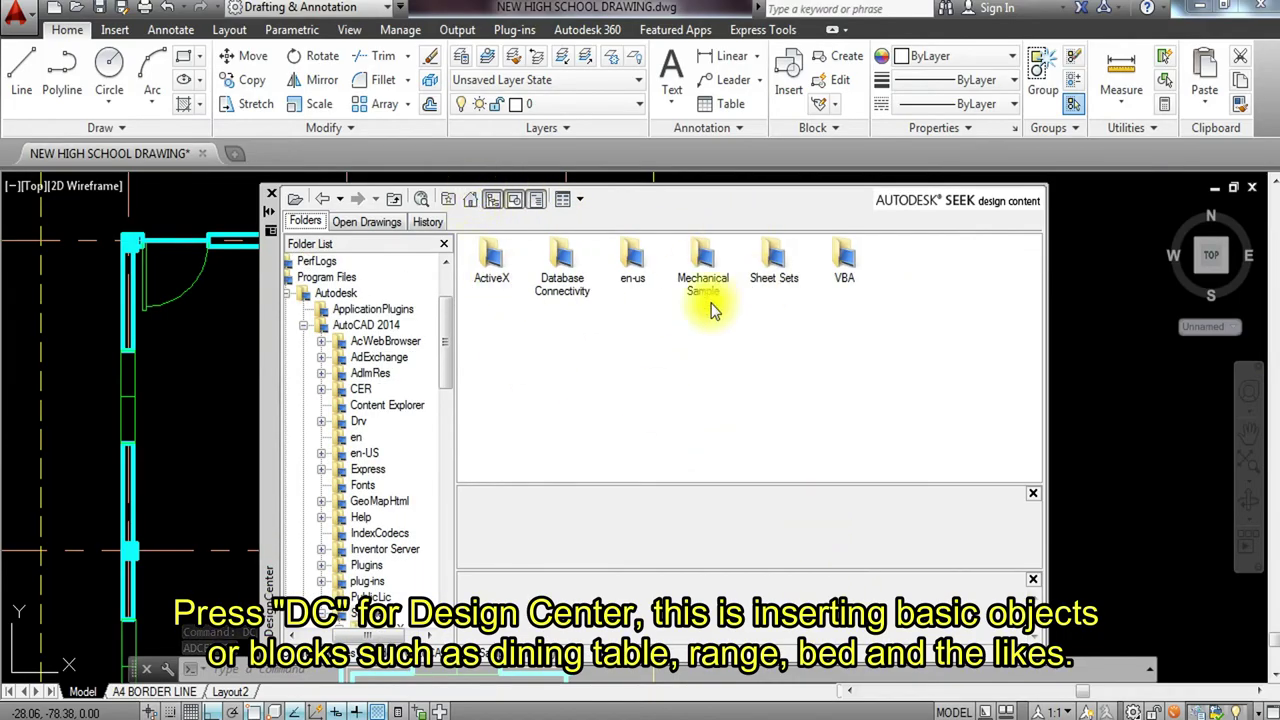
pyautogui.doubleClick(634, 265)
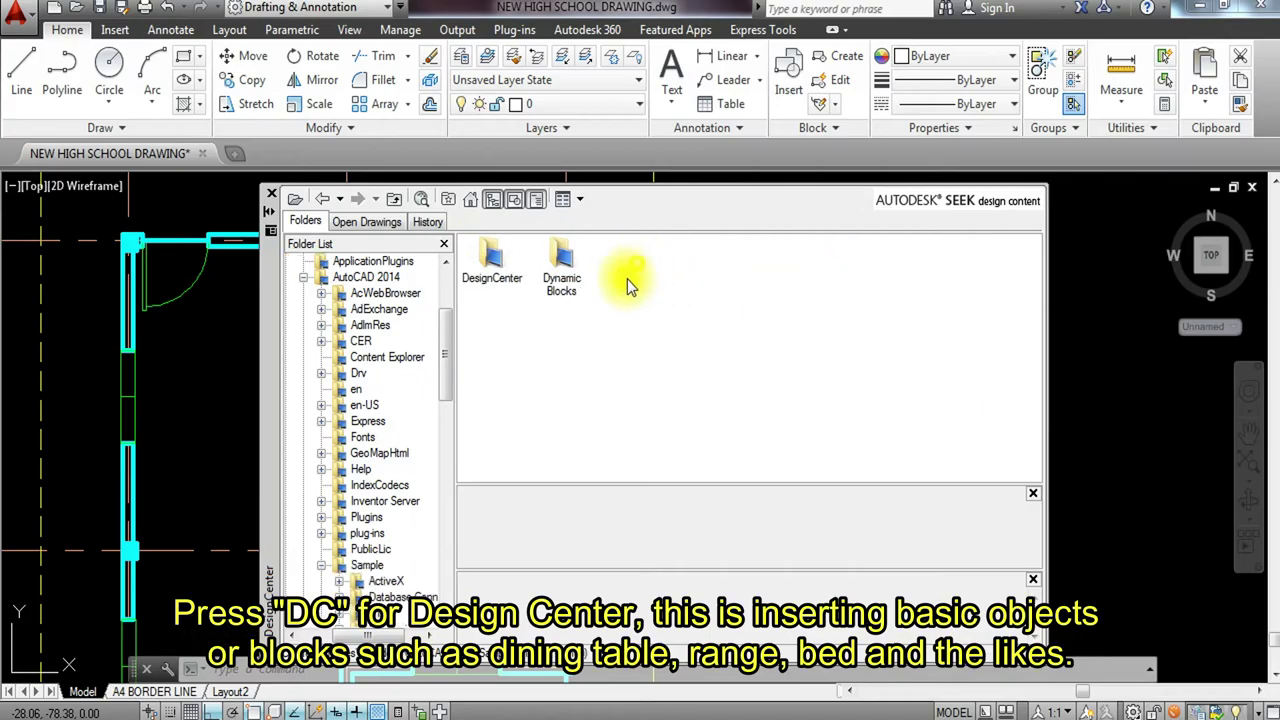
pyautogui.doubleClick(491, 255)
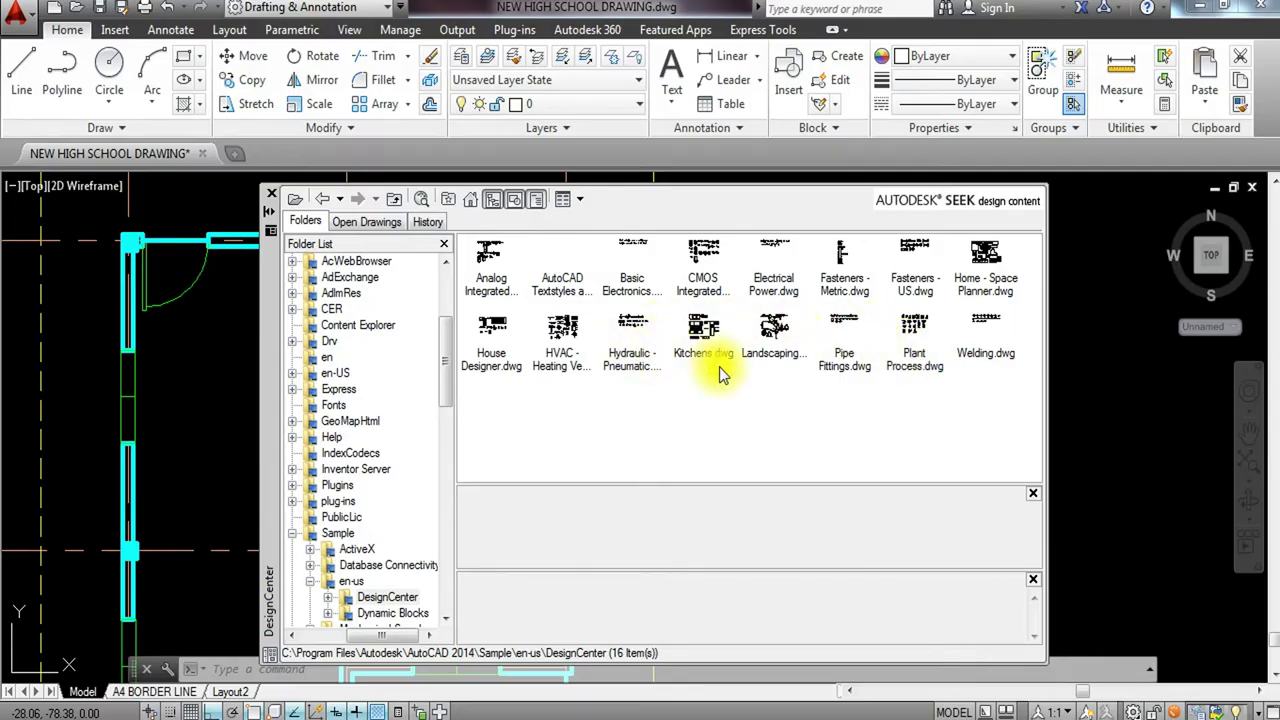
pyautogui.doubleClick(703, 333)
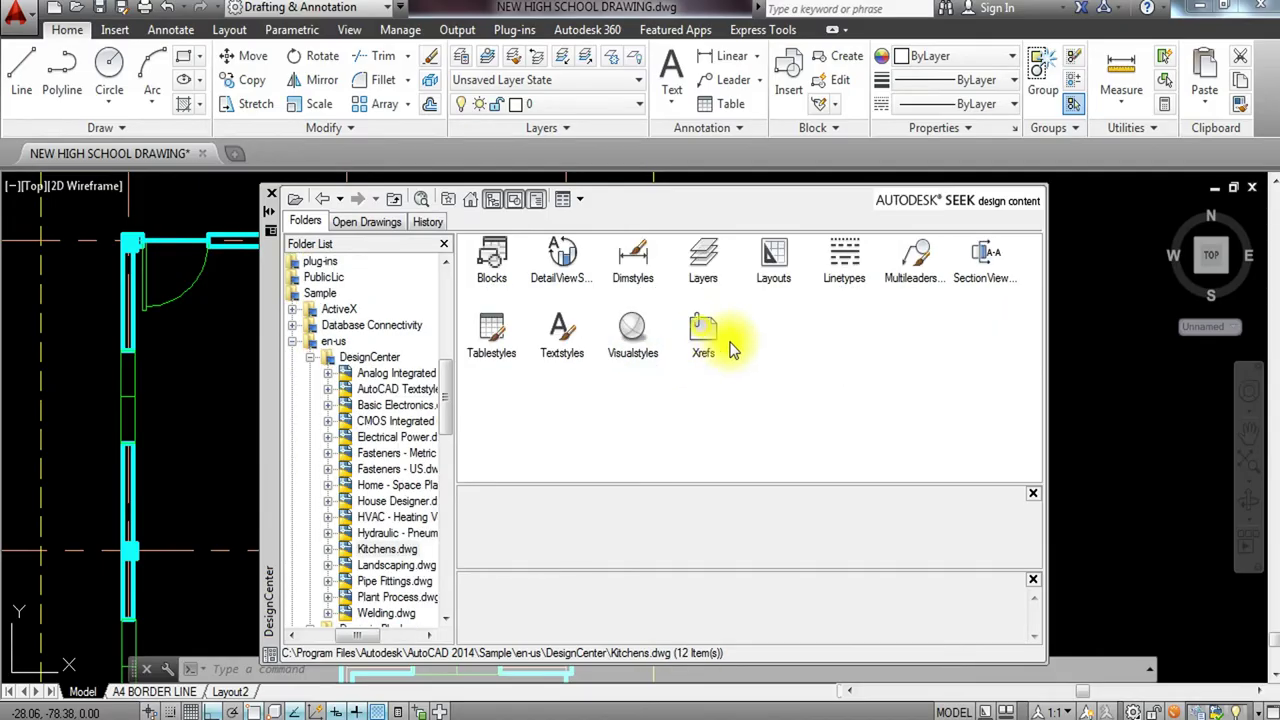
pyautogui.doubleClick(496, 262)
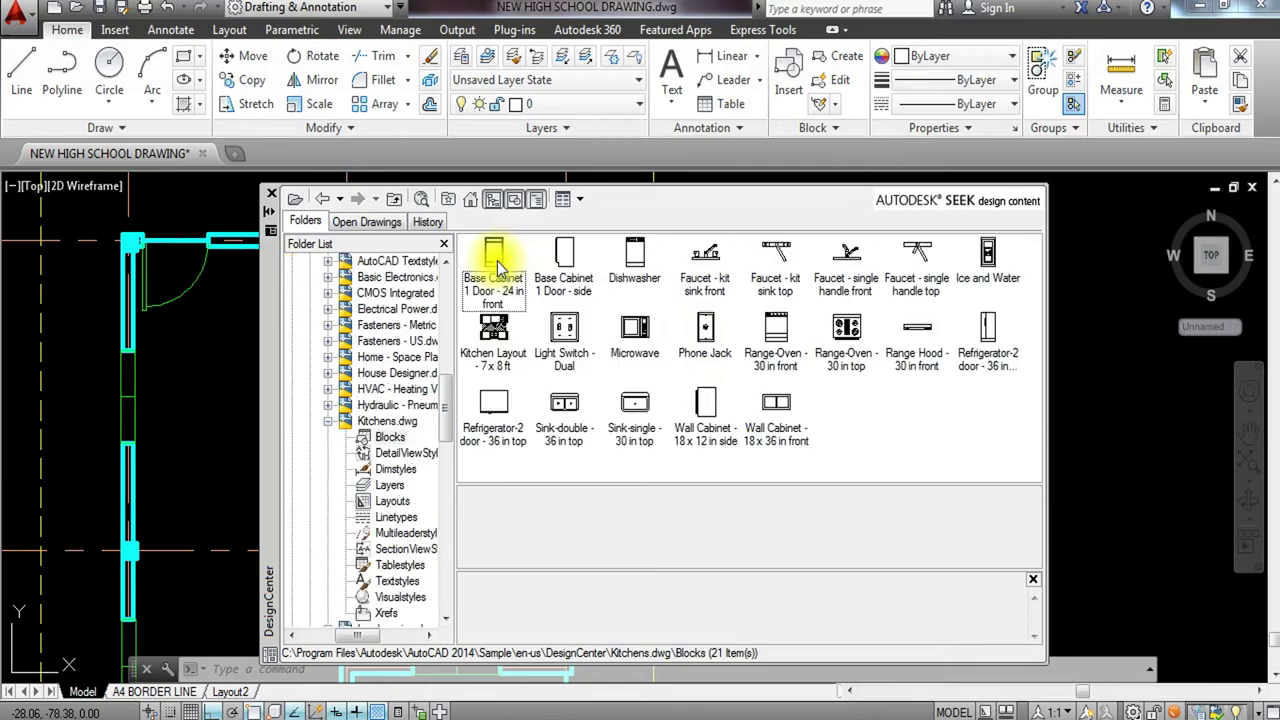
# Insert the Range-Oven - 30 in top, Sink-single - 30 in top and Refrigerator-2 door - 36 in top blocks in the empty area beside the plan.
pyautogui.click(842, 343)
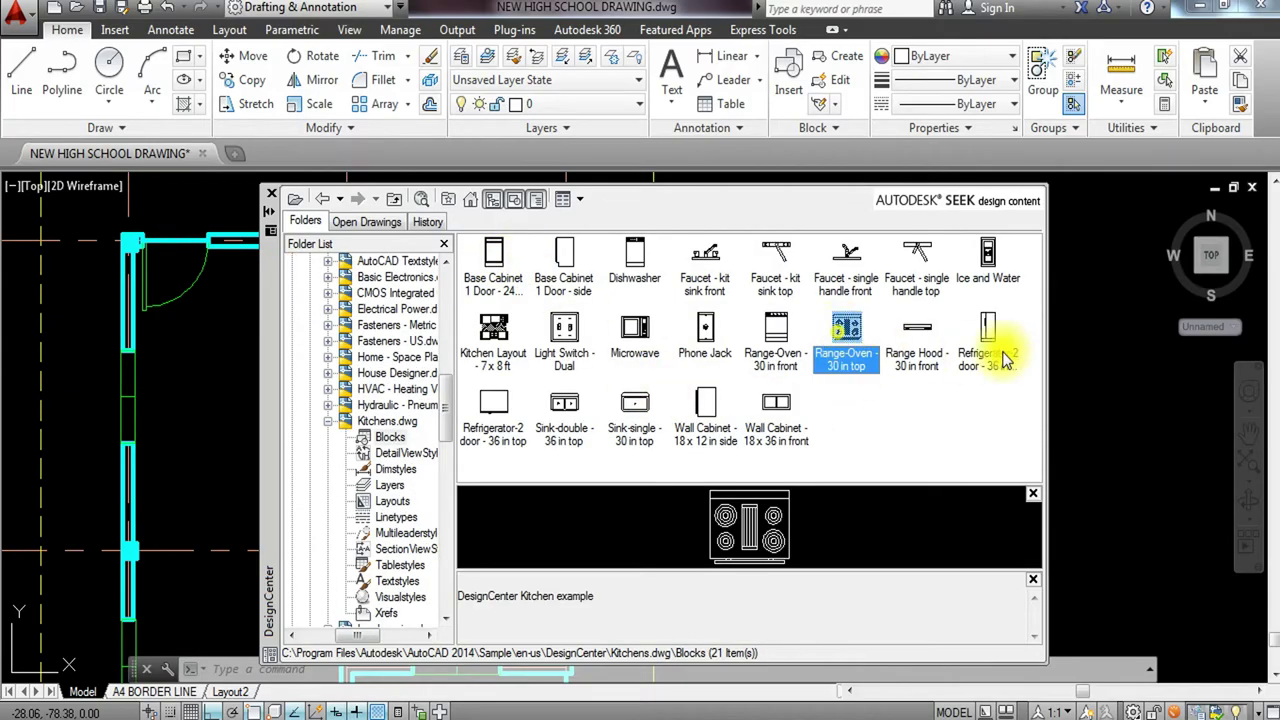
pyautogui.moveTo(1093, 350); pyautogui.dragTo(1076, 356)
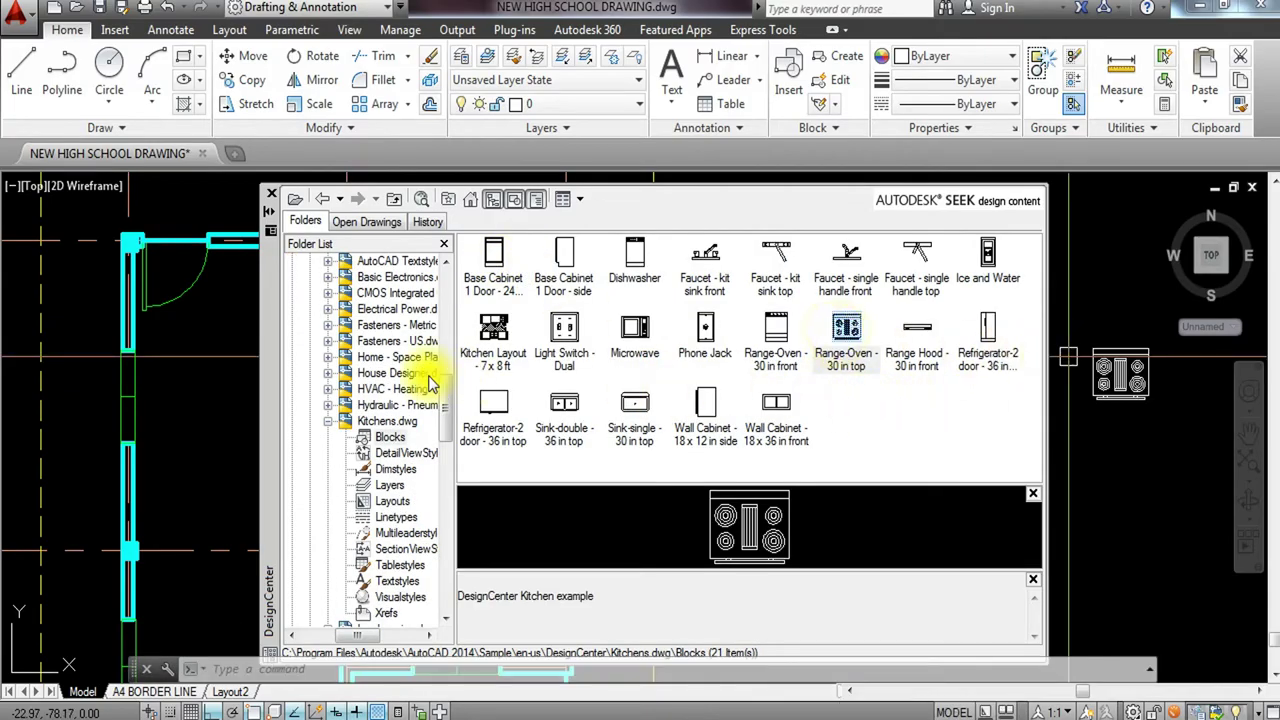
pyautogui.click(640, 405)
pyautogui.moveTo(640, 405); pyautogui.dragTo(1146, 455)
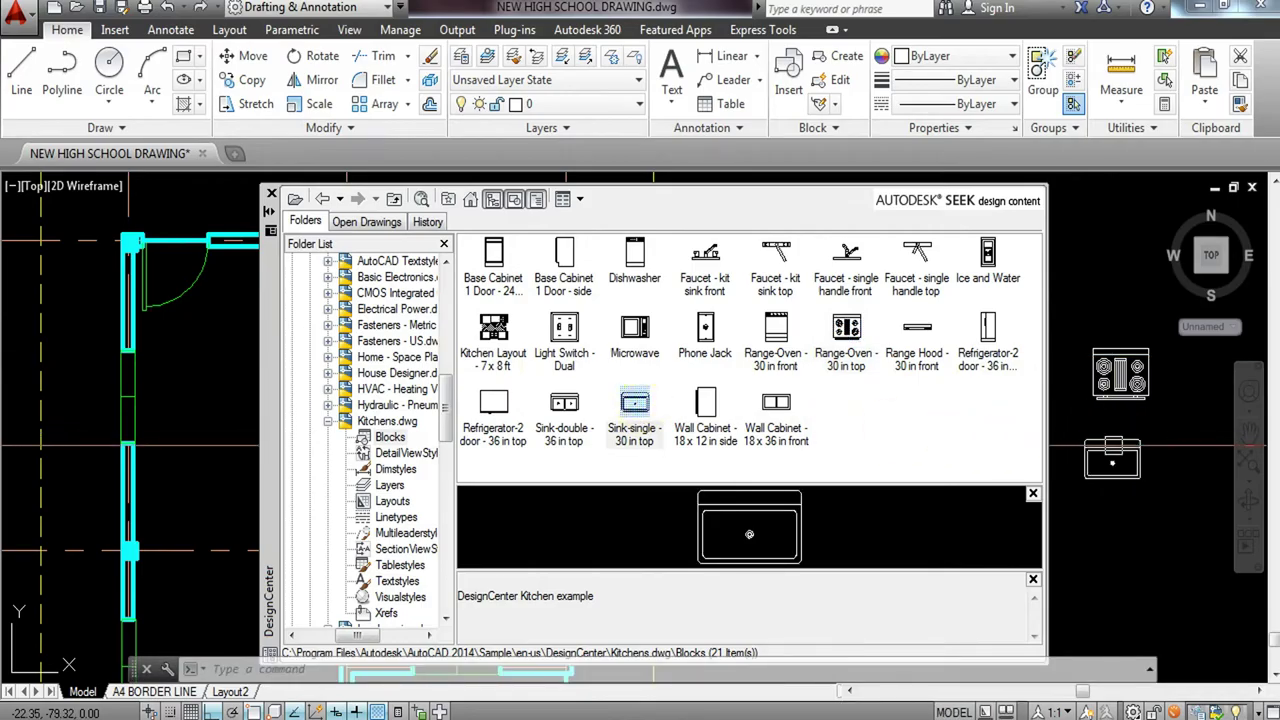
pyautogui.moveTo(497, 410)
pyautogui.mouseDown()
pyautogui.moveTo(1020, 486)
pyautogui.moveTo(1090, 530)
pyautogui.mouseUp()
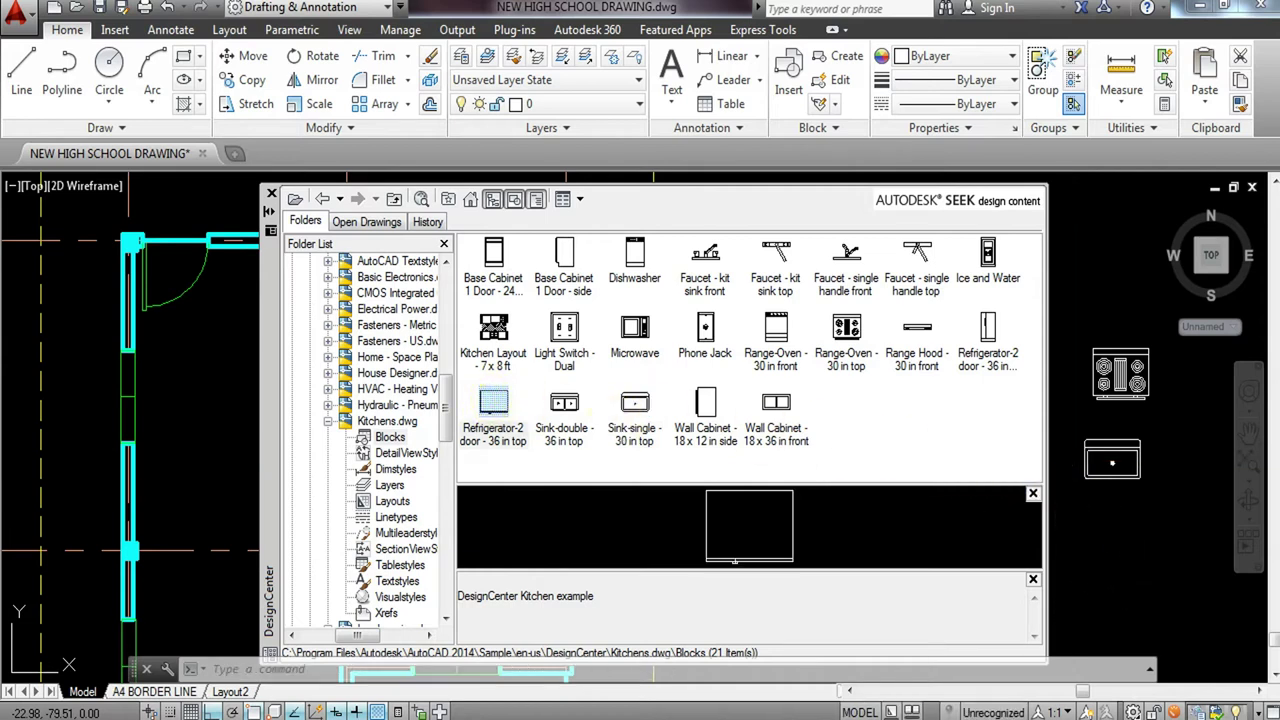
# Insert the Toilet - top and Sink - Oval top blocks from House Designer.dwg above the range.
pyautogui.click(322, 200)
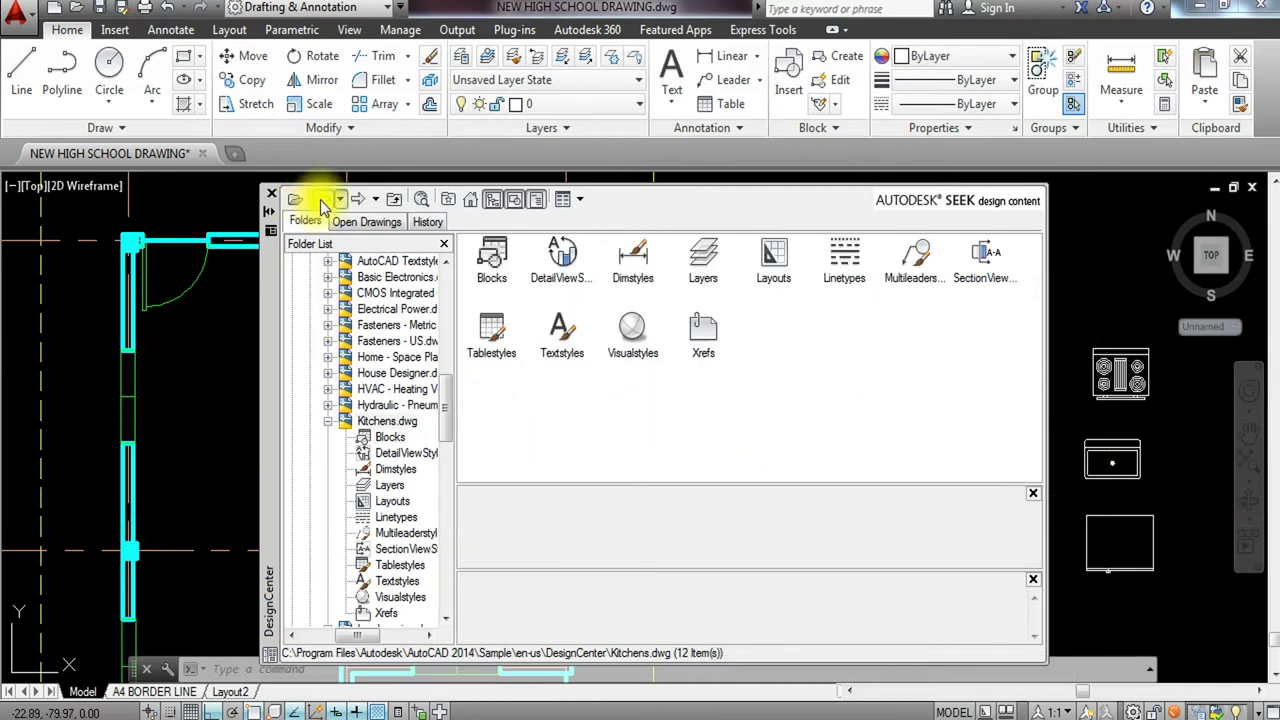
pyautogui.click(322, 200)
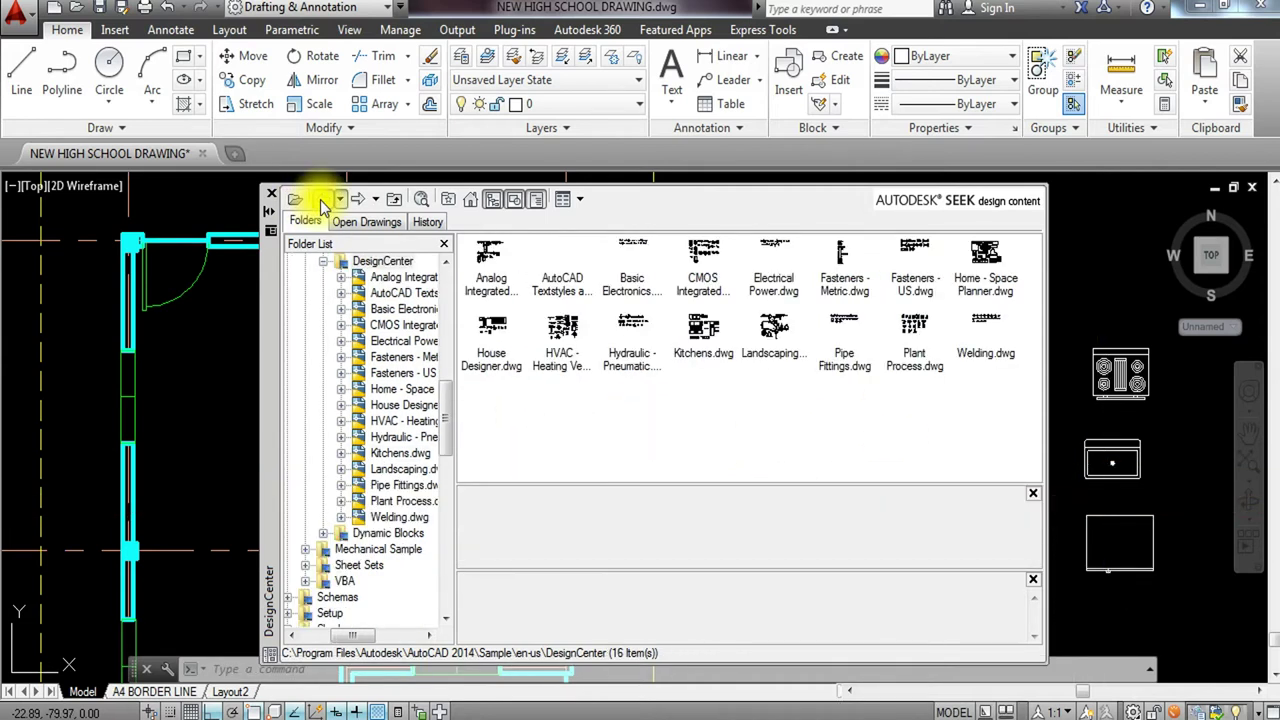
pyautogui.doubleClick(490, 340)
pyautogui.doubleClick(508, 284)
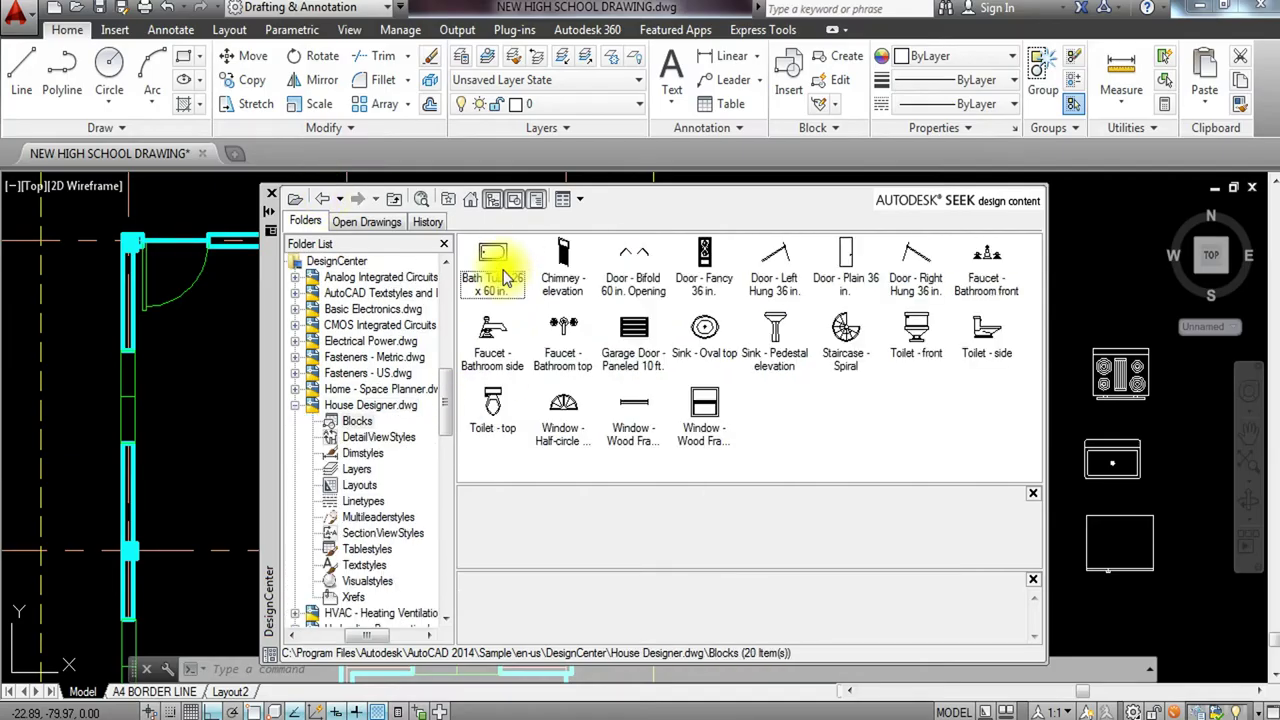
pyautogui.moveTo(497, 399); pyautogui.dragTo(788, 380)
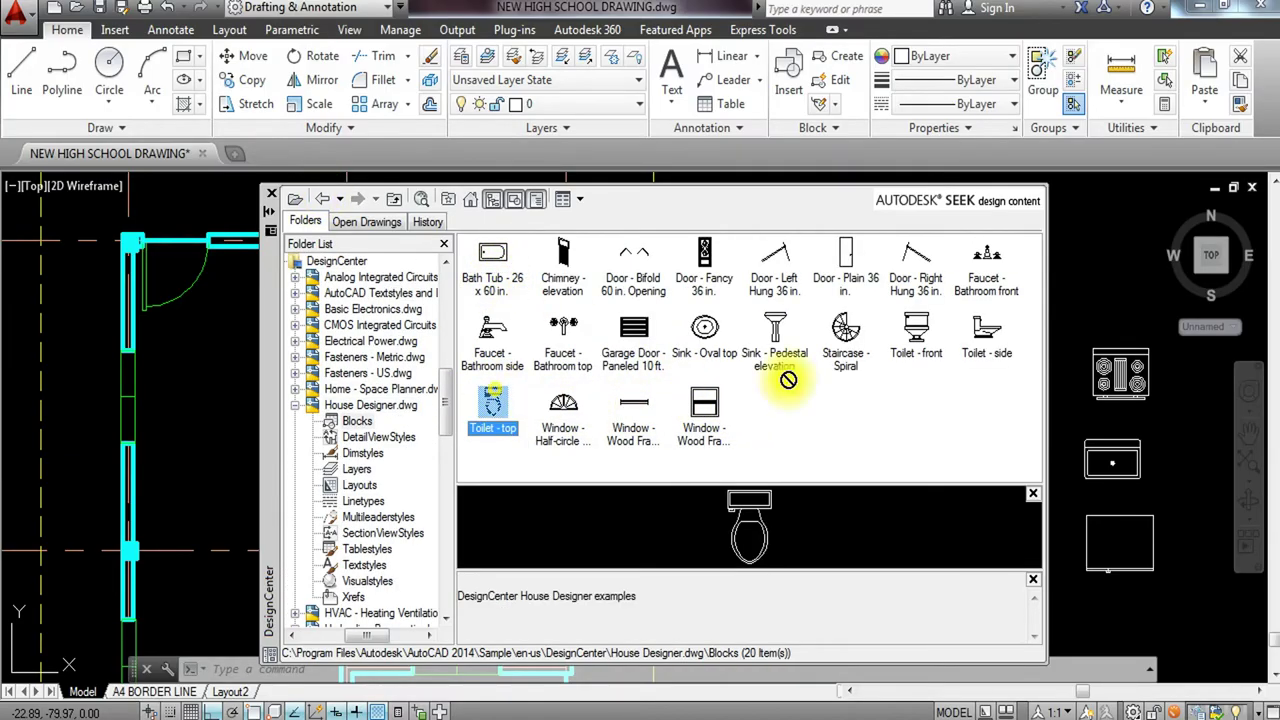
pyautogui.moveTo(1090, 247); pyautogui.dragTo(1088, 247)
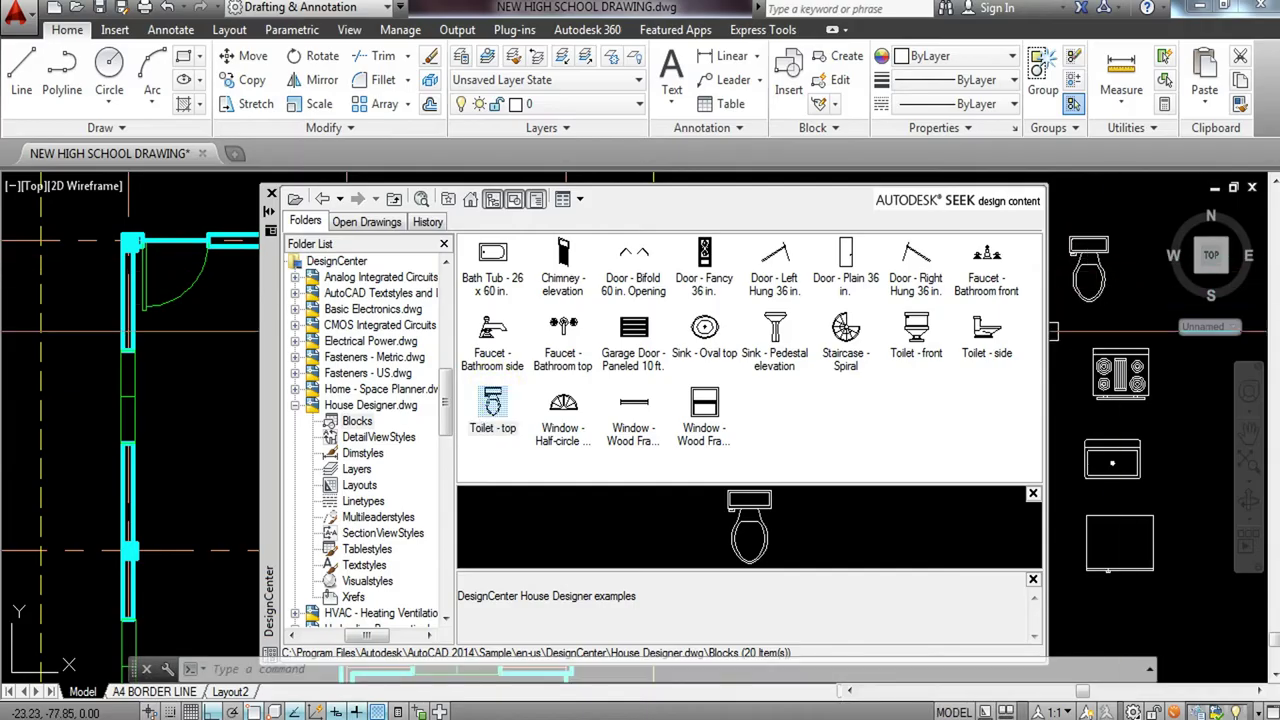
pyautogui.moveTo(705, 333); pyautogui.dragTo(1080, 275)
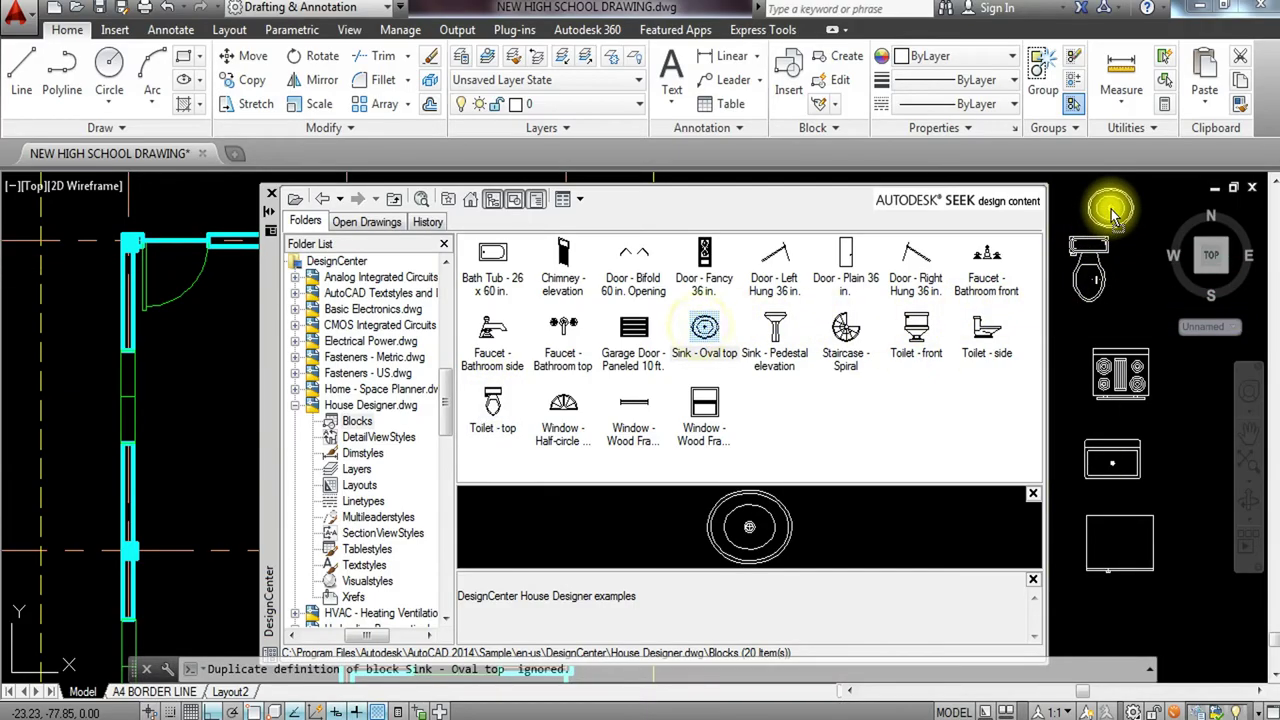
# Insert the Entertainment Center block from Home - Space Planner.dwg below the refrigerator.
pyautogui.click(318, 201)
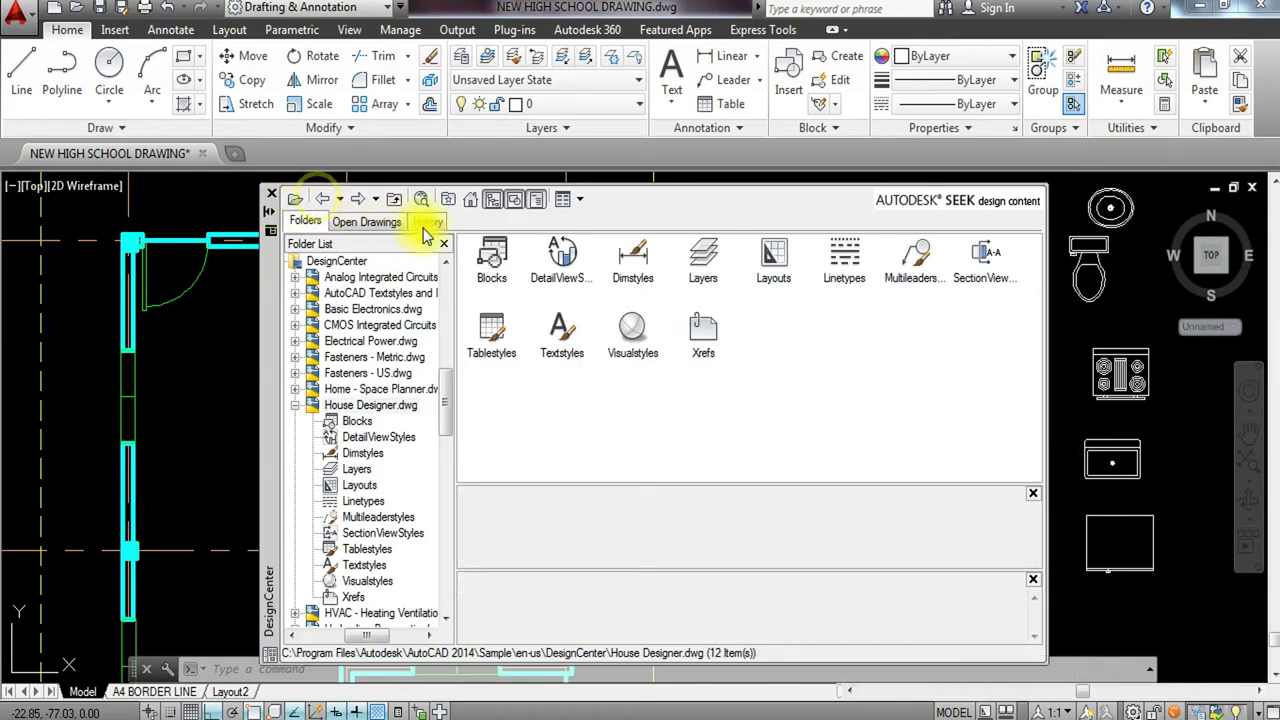
pyautogui.click(322, 203)
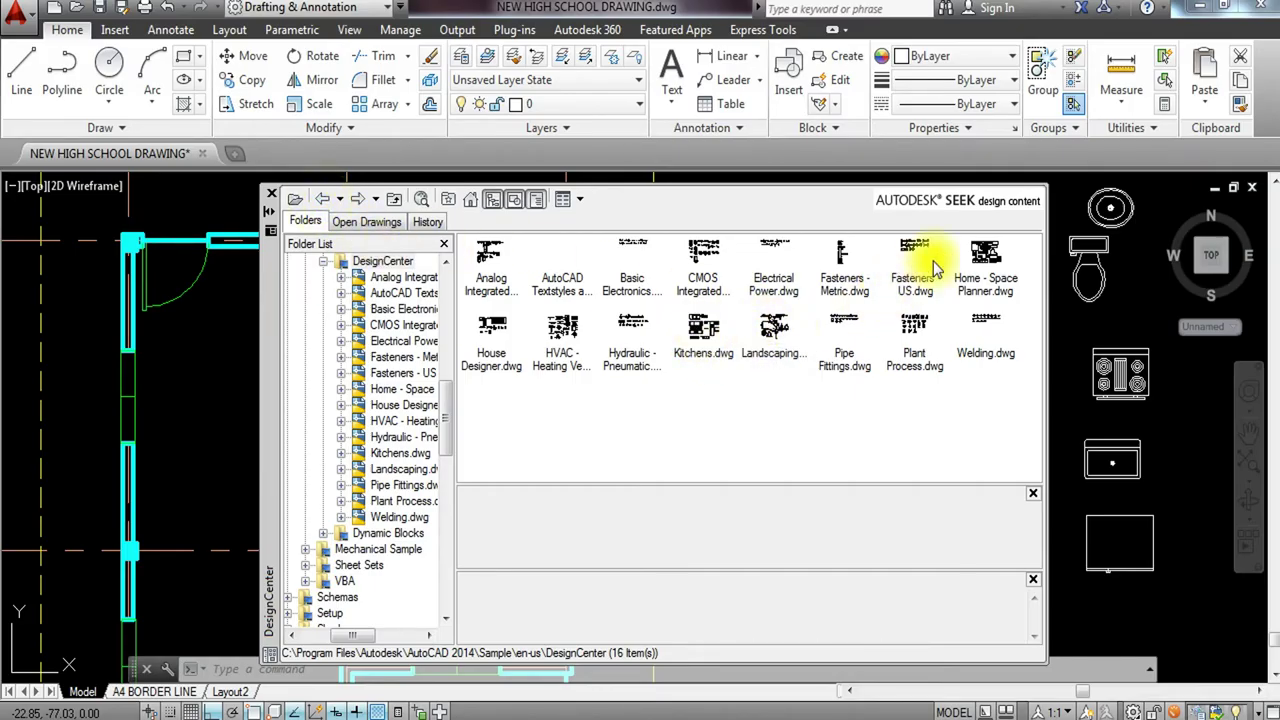
pyautogui.doubleClick(984, 262)
pyautogui.doubleClick(486, 268)
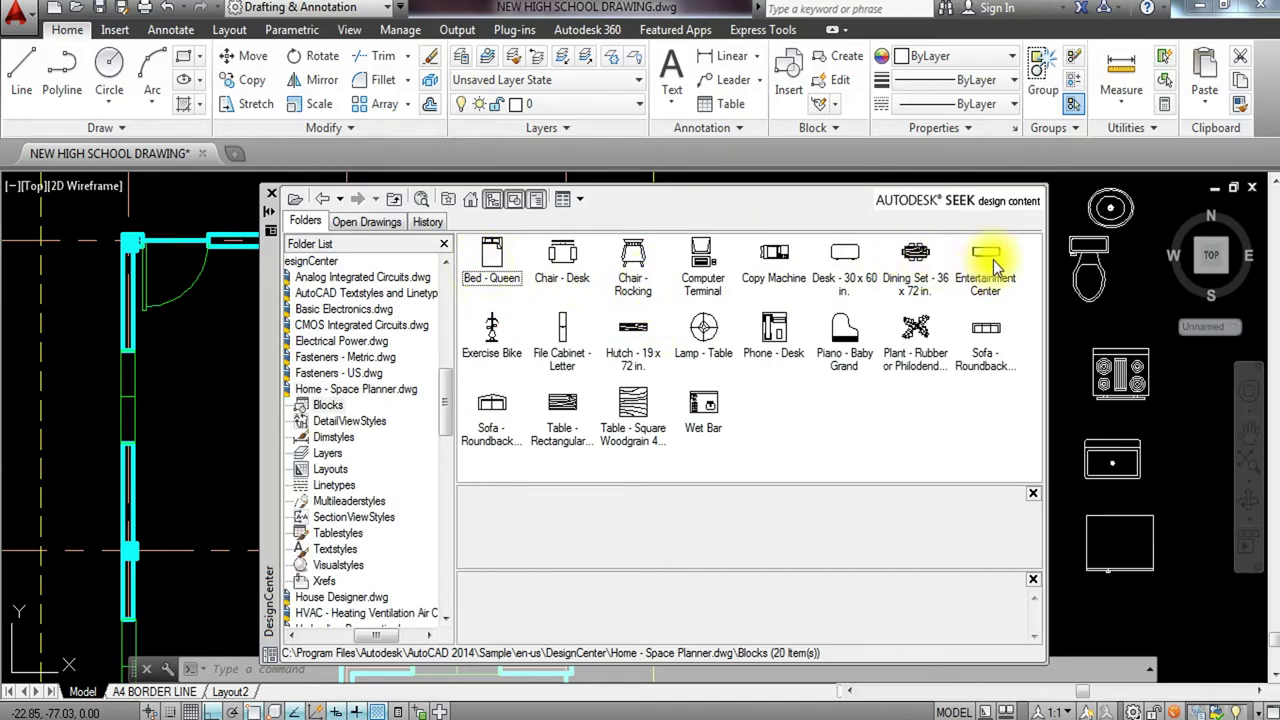
pyautogui.moveTo(988, 262)
pyautogui.mouseDown()
pyautogui.moveTo(1086, 457)
pyautogui.moveTo(1195, 617)
pyautogui.mouseUp()
pyautogui.press('Escape')
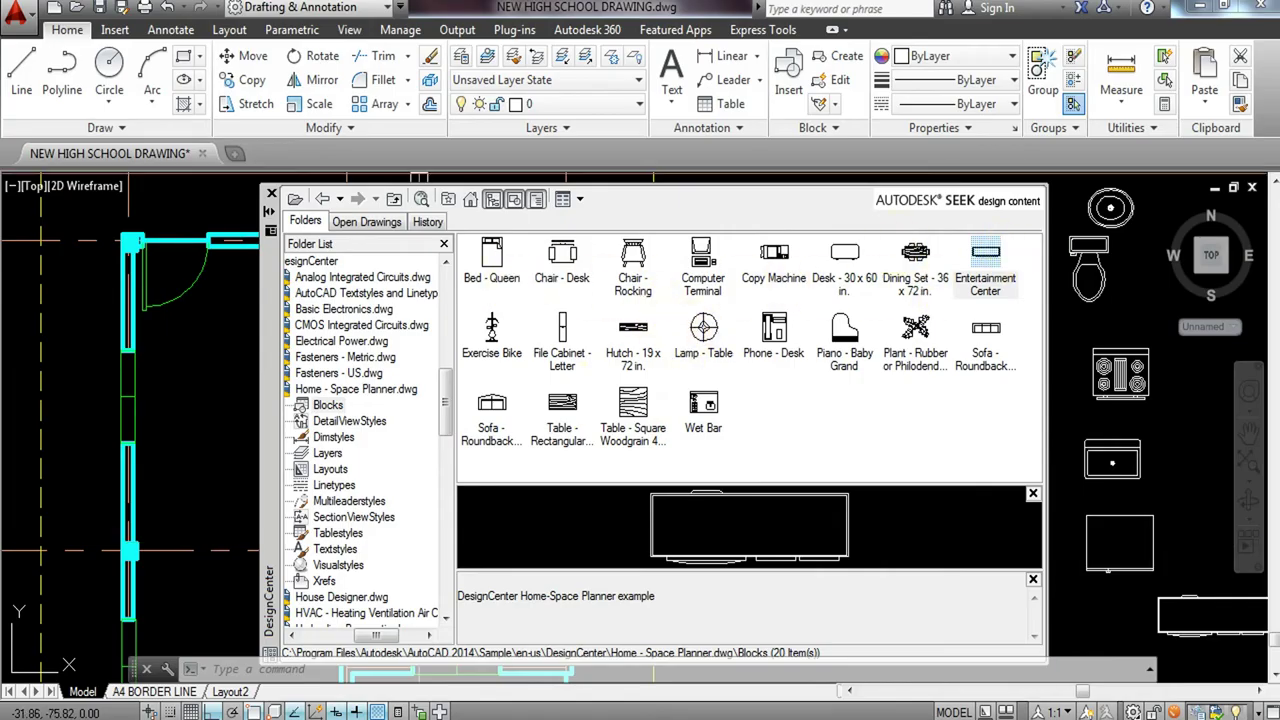
# Close DesignCenter and assign all six inserted blocks to the FINE LINES layer.
pyautogui.click(269, 194)
pyautogui.scroll(-2, 265, 190)
pyautogui.moveTo(641, 322); pyautogui.dragTo(576, 357, button='middle')
pyautogui.click(646, 211)
pyautogui.click(940, 525)
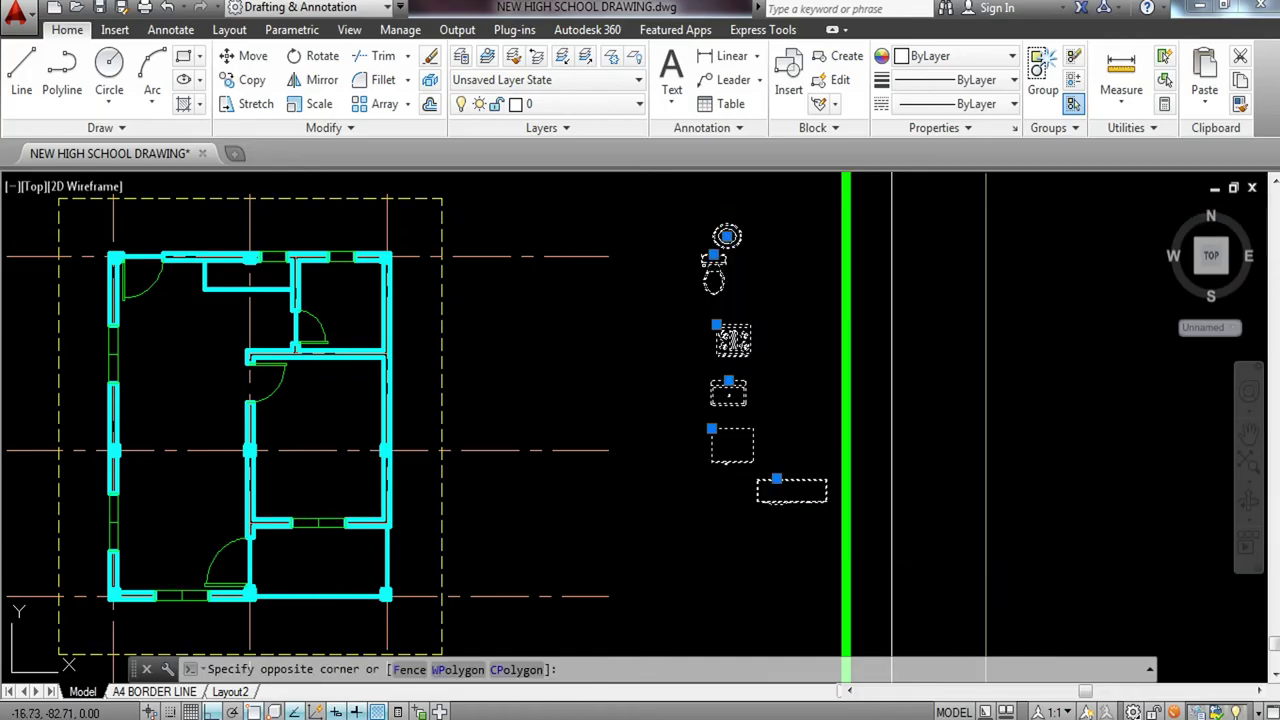
pyautogui.click(588, 110)
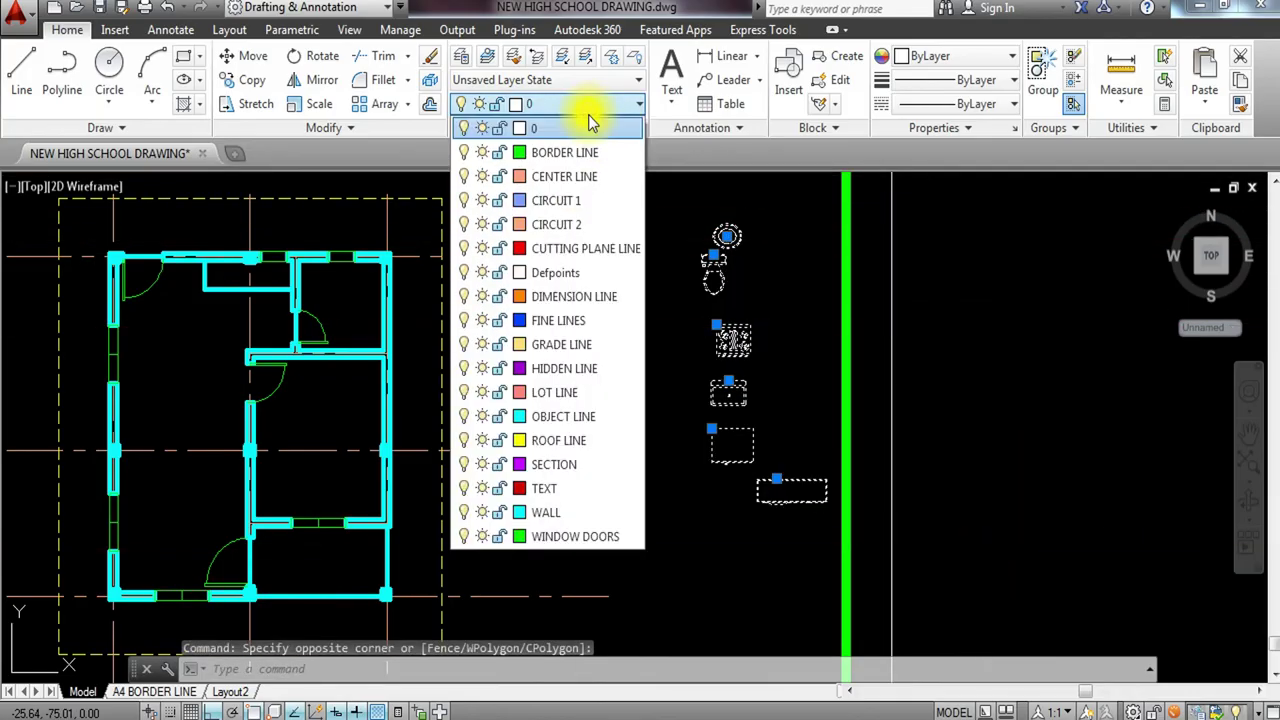
pyautogui.click(588, 323)
pyautogui.press('Escape')
# Move the toilet by its tank's upper-right corner into the bathroom against the upper wall, with Ortho off.
pyautogui.scroll(3, 696, 289)
pyautogui.click(769, 269)
pyautogui.click(689, 317)
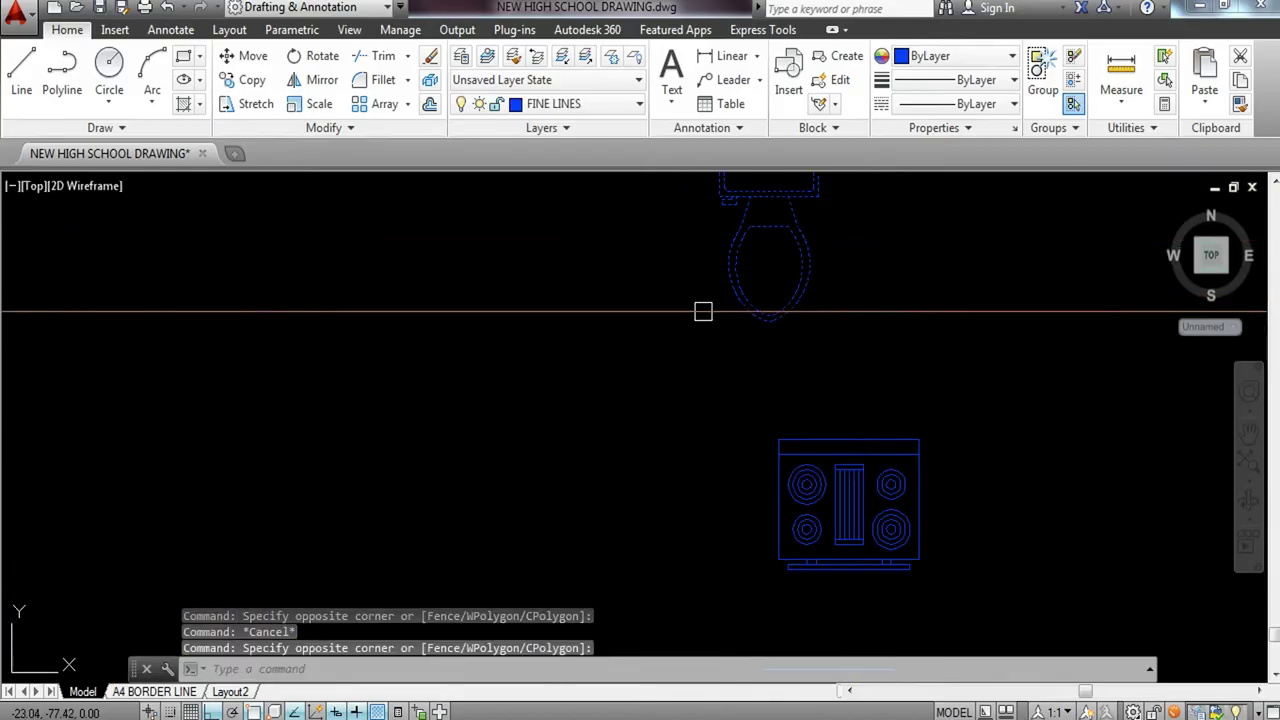
pyautogui.click(703, 309)
pyautogui.write('m')
pyautogui.press('Return')
pyautogui.scroll(3, 845, 372)
pyautogui.scroll(-2, 848, 260)
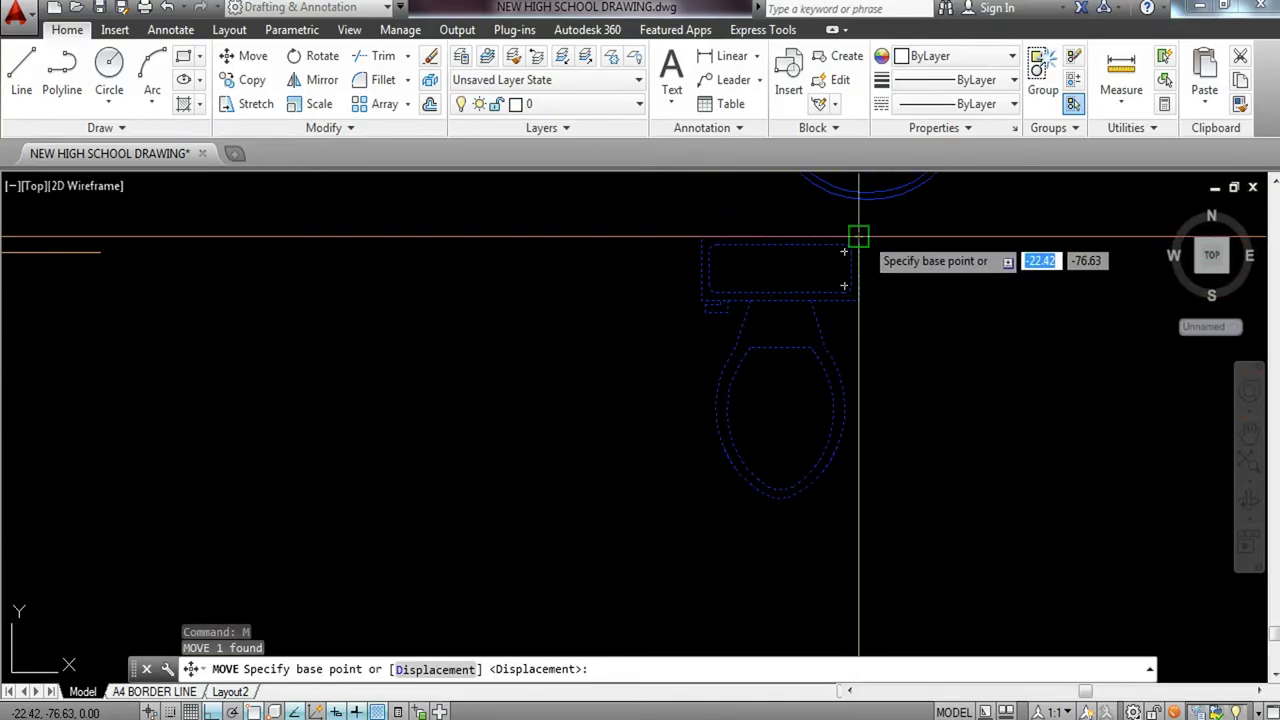
pyautogui.click(851, 236)
pyautogui.scroll(-3, 600, 260)
pyautogui.moveTo(446, 250); pyautogui.dragTo(617, 436, button='middle')
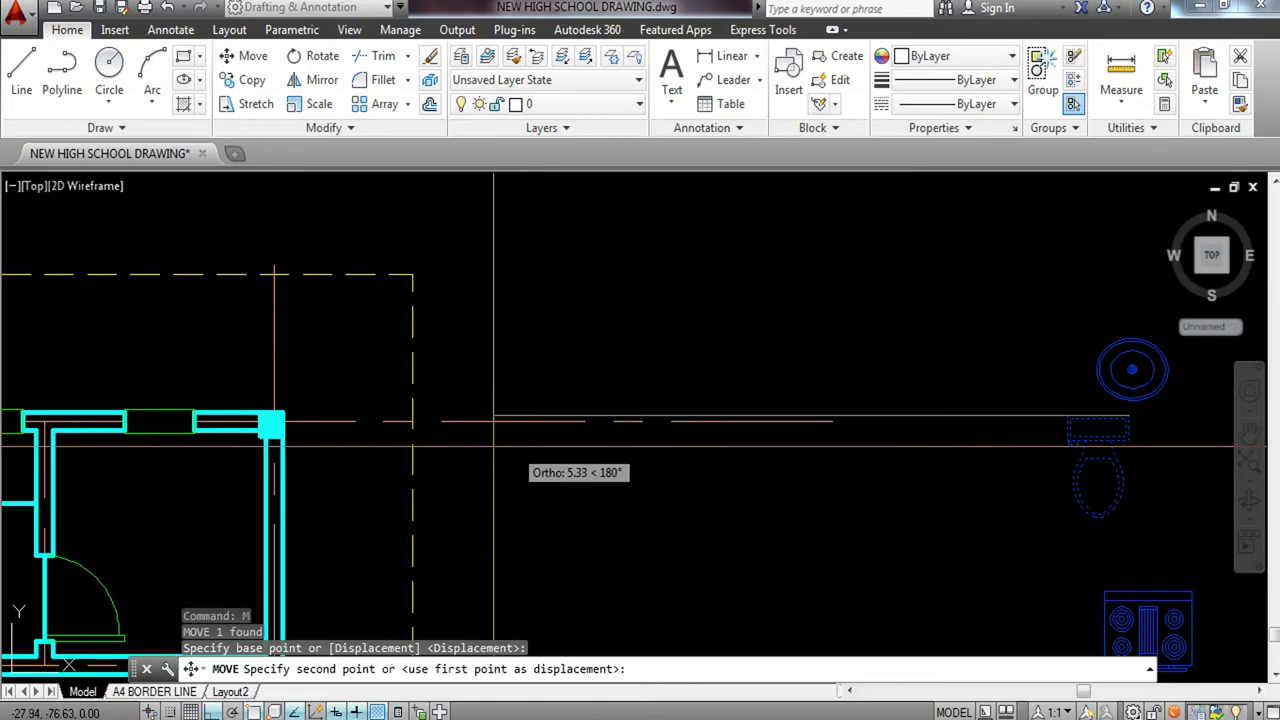
pyautogui.press('F8')
pyautogui.scroll(5, 240, 480)
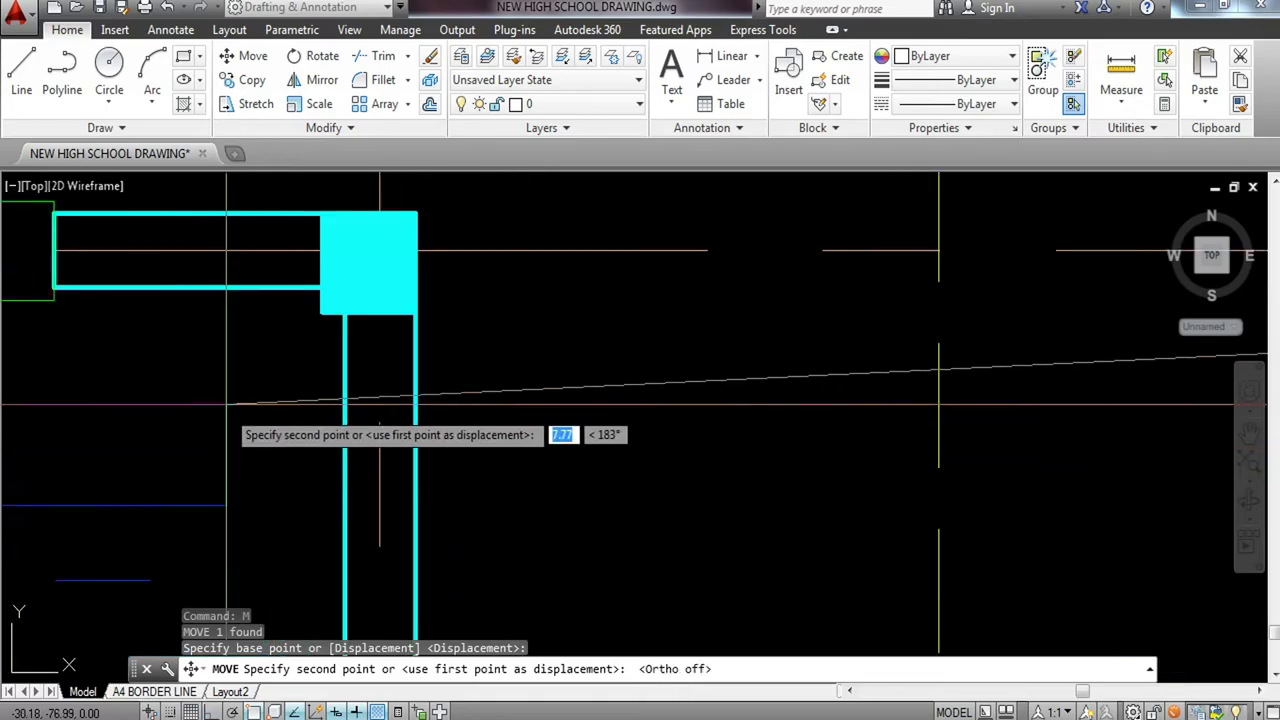
pyautogui.click(267, 300)
pyautogui.scroll(-5, 269, 308)
pyautogui.press('Escape')
pyautogui.moveTo(748, 474); pyautogui.dragTo(523, 471, button='middle')
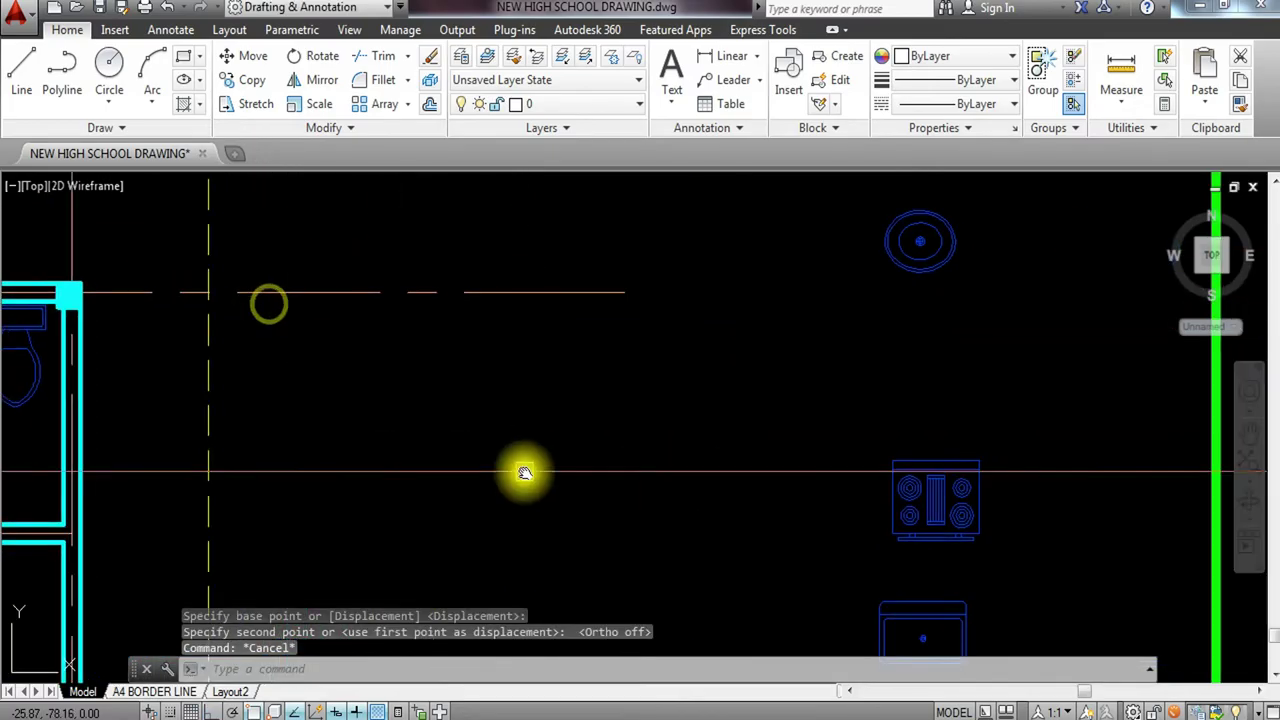
pyautogui.click(997, 234)
pyautogui.click(880, 298)
pyautogui.write('n')
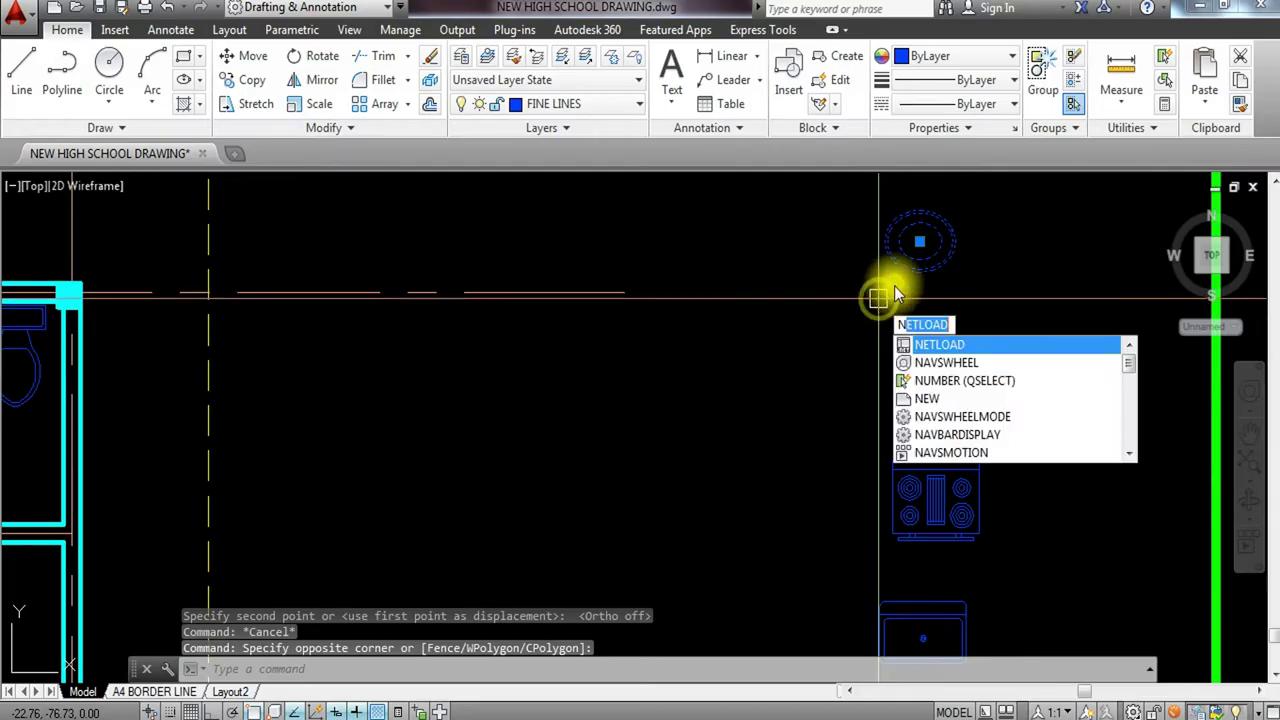
pyautogui.press('Escape')
# Move the oval sink by its lowest point onto the inner face of the bathroom's lower wall, near the outer wall.
pyautogui.click(990, 219)
pyautogui.click(890, 289)
pyautogui.write('m')
pyautogui.press('Return')
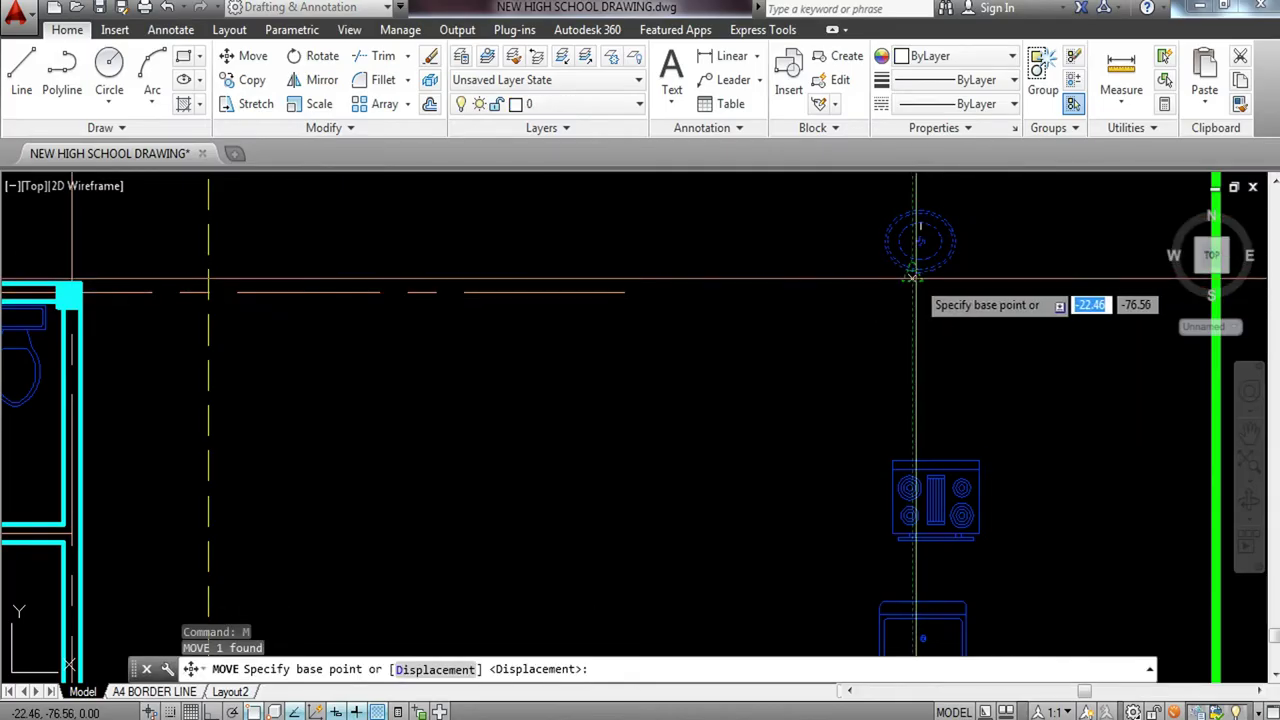
pyautogui.click(920, 268)
pyautogui.moveTo(483, 482); pyautogui.dragTo(776, 337, button='middle')
pyautogui.scroll(5, 776, 337)
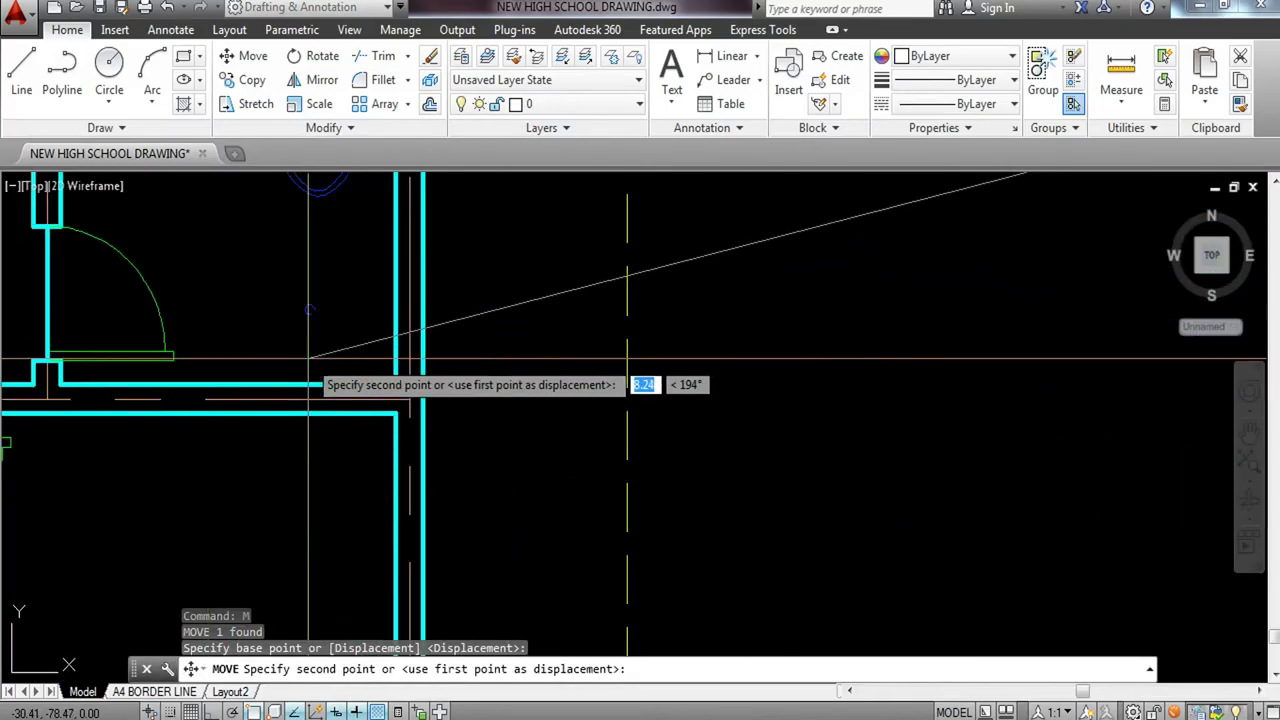
pyautogui.click(331, 387)
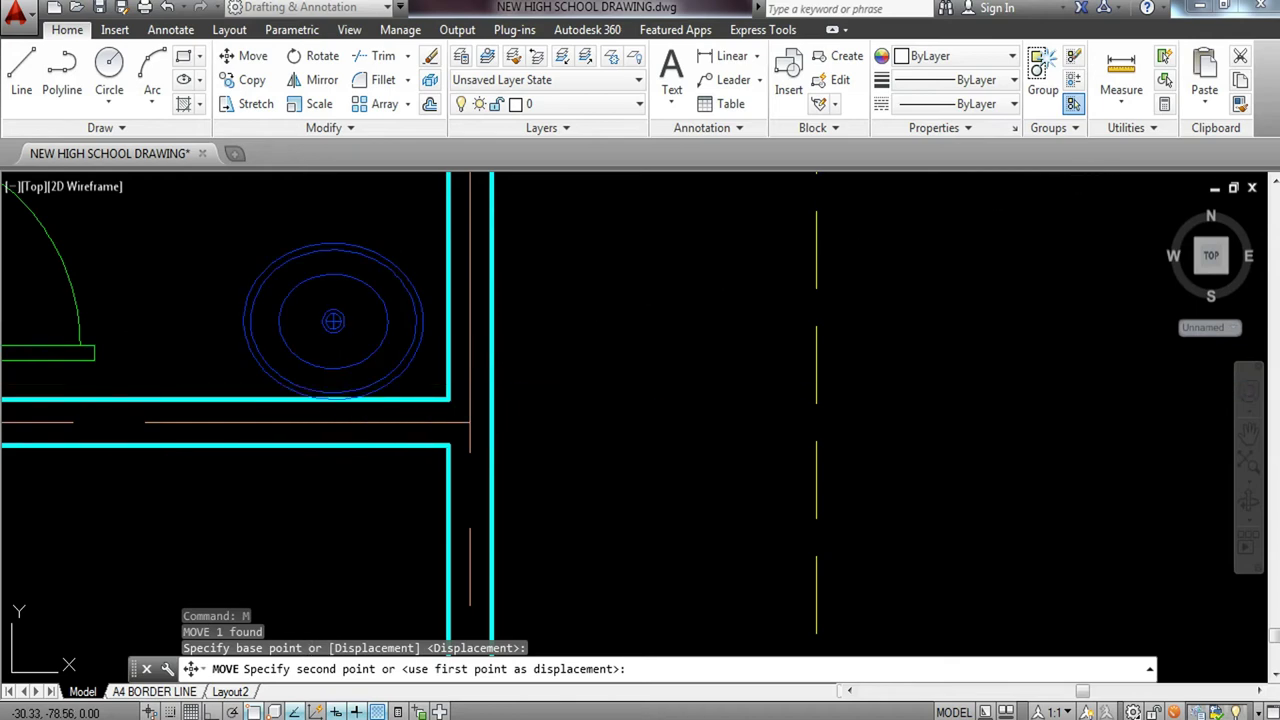
pyautogui.press('Escape')
# Move the range-oven by its upper-right corner against the kitchen's upper wall, next to the counter's left end.
pyautogui.scroll(-2, 429, 355)
pyautogui.moveTo(640, 364); pyautogui.dragTo(424, 350, button='middle')
pyautogui.scroll(-1, 424, 345)
pyautogui.click(834, 310)
pyautogui.click(708, 358)
pyautogui.write('m')
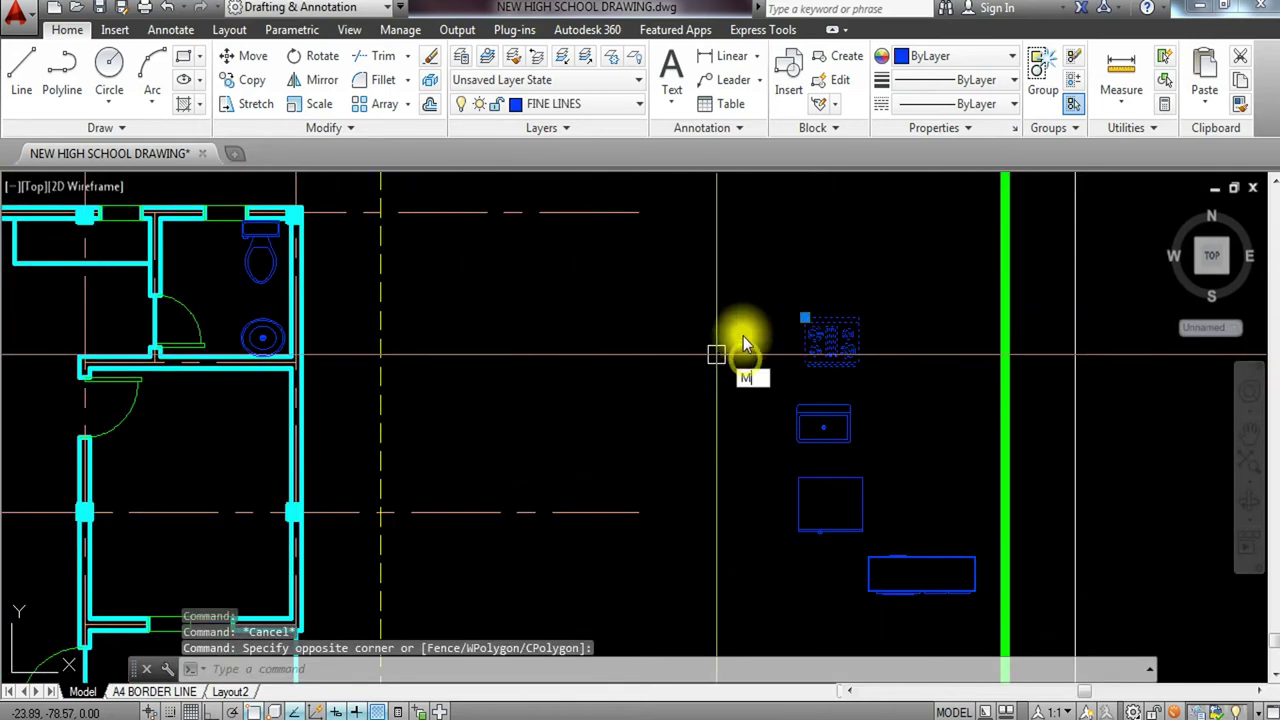
pyautogui.press('Return')
pyautogui.click(856, 317)
pyautogui.moveTo(125, 345); pyautogui.dragTo(603, 349, button='middle')
pyautogui.scroll(5, 743, 286)
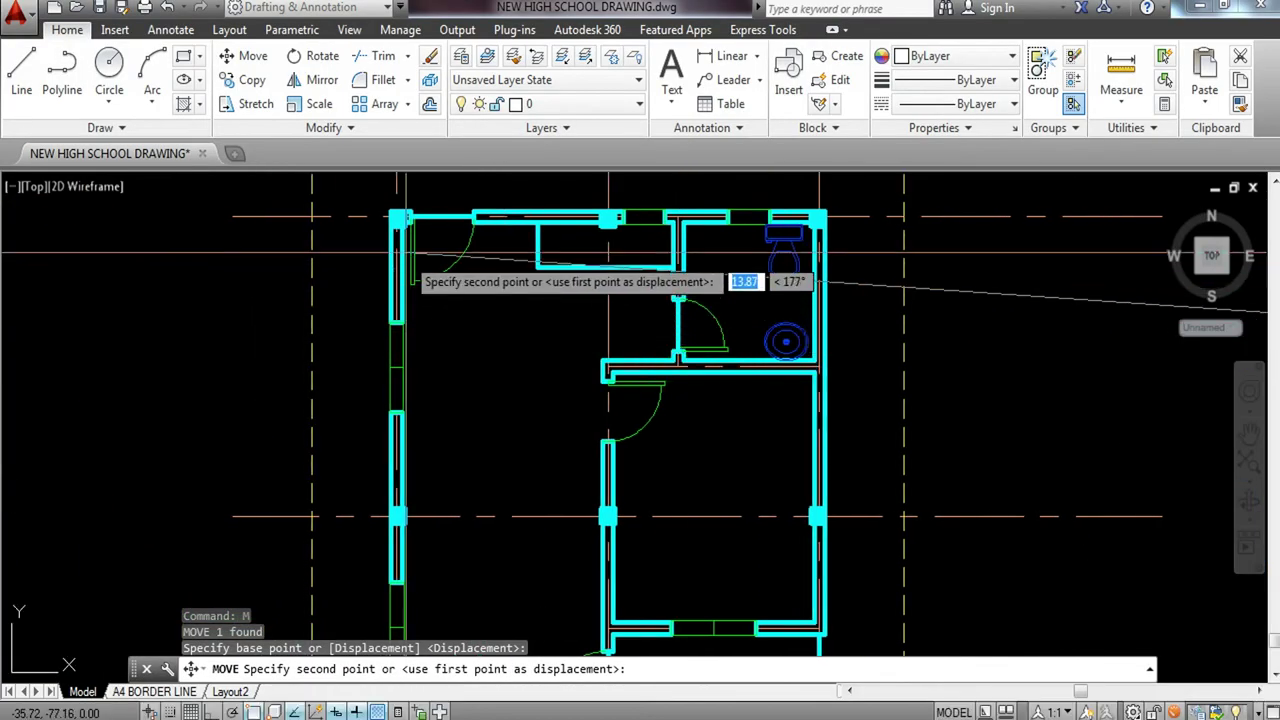
pyautogui.click(730, 188)
pyautogui.press('Escape')
pyautogui.scroll(-6, 730, 188)
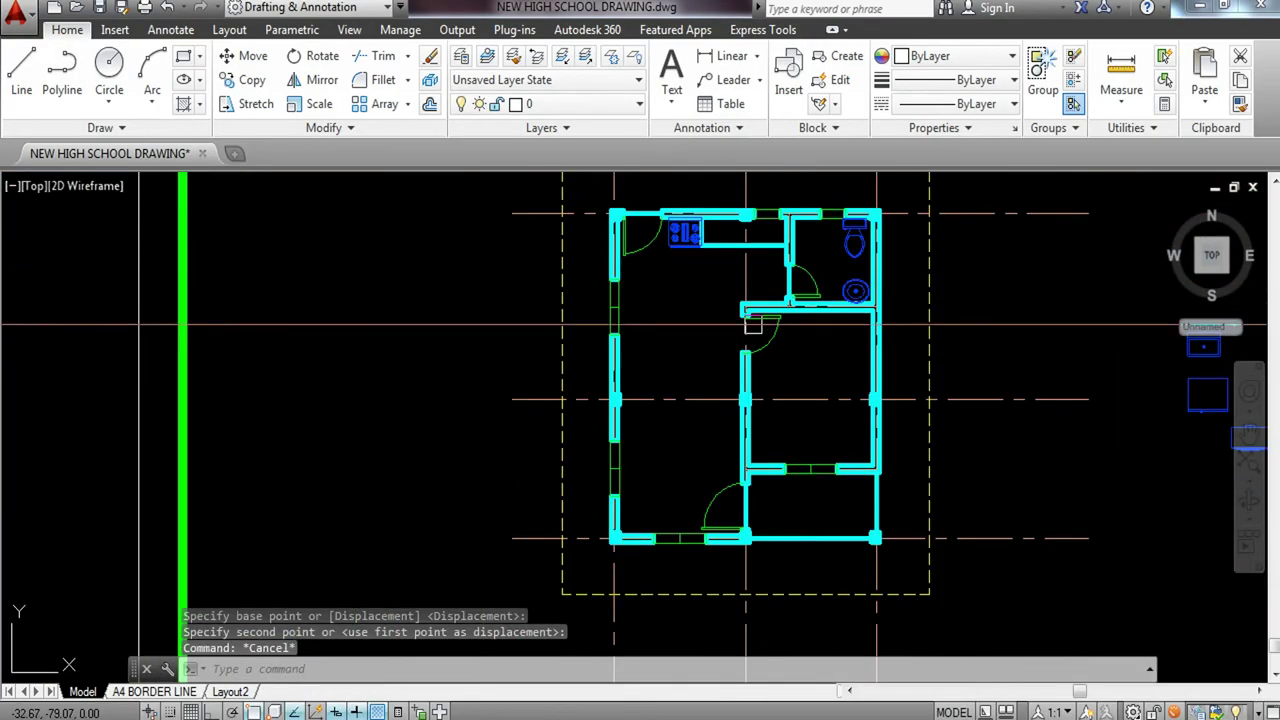
# Move the long rectangular block by its upper-left corner to the inner upper corner of the middle column on the plan's left wall.
pyautogui.moveTo(834, 366); pyautogui.dragTo(634, 366, button='middle')
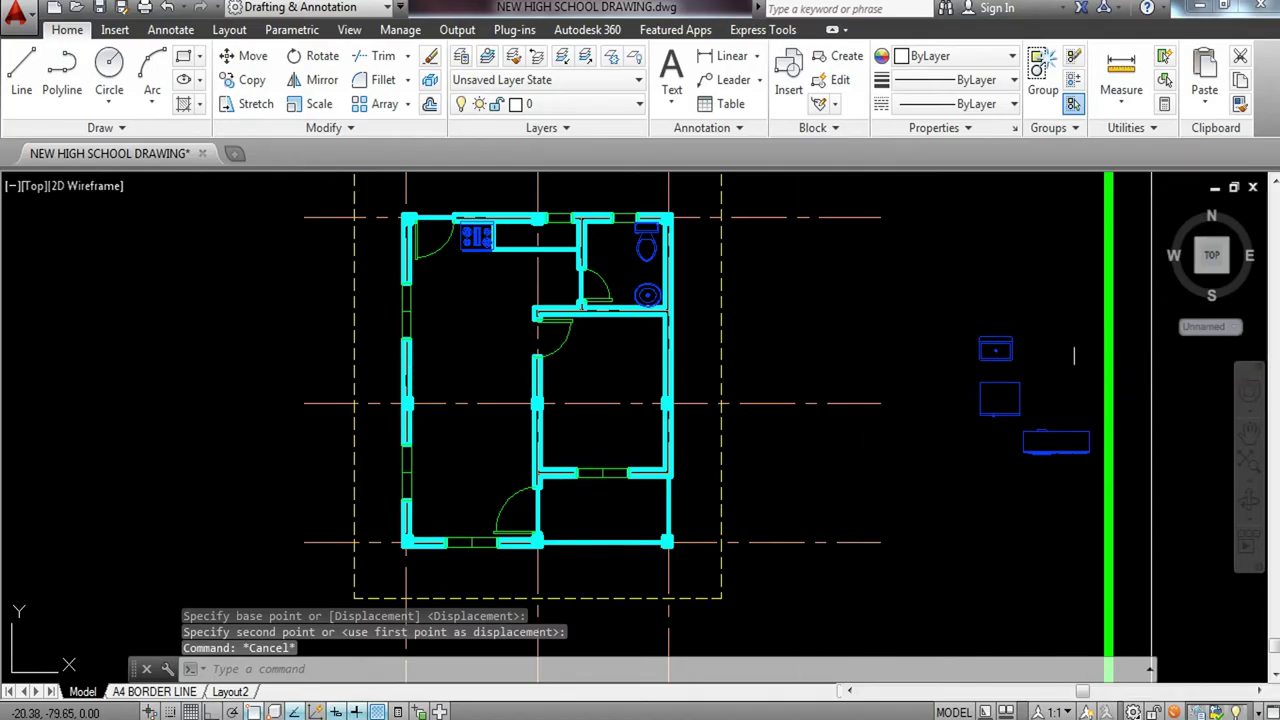
pyautogui.click(1070, 412)
pyautogui.click(1054, 463)
pyautogui.write('m')
pyautogui.press('Return')
pyautogui.scroll(6, 1046, 437)
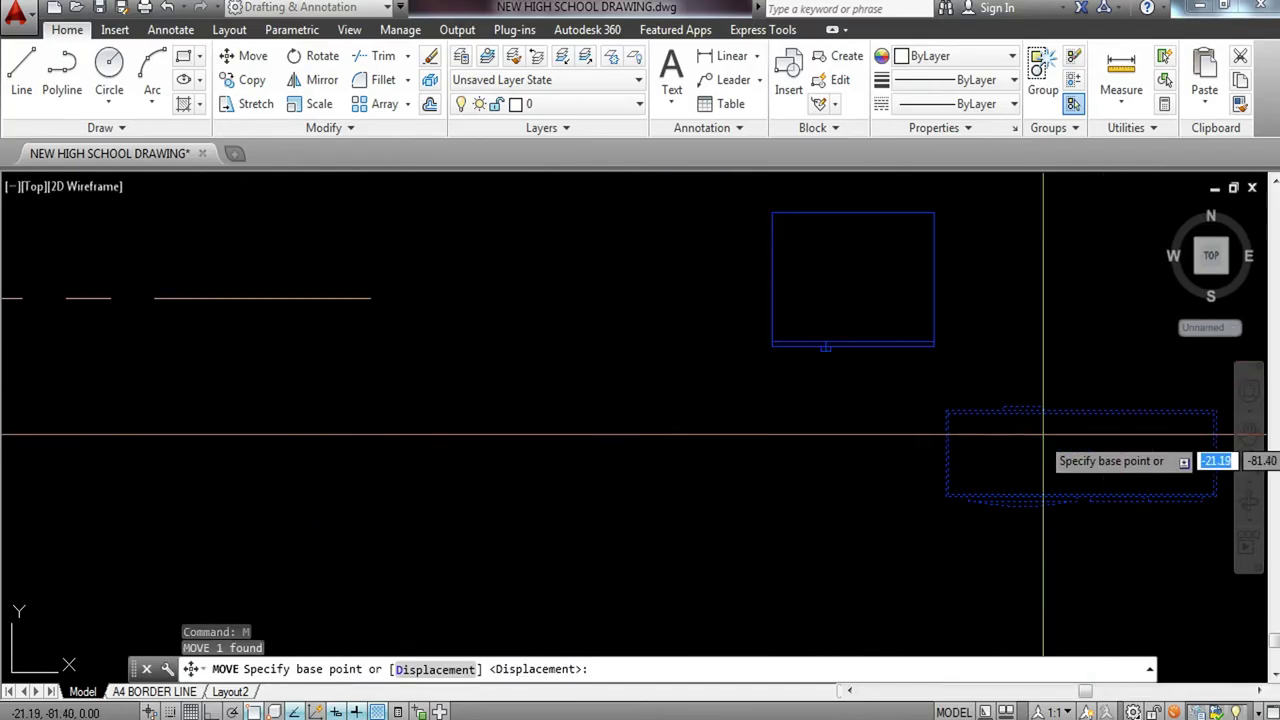
pyautogui.click(946, 410)
pyautogui.scroll(-6, 946, 410)
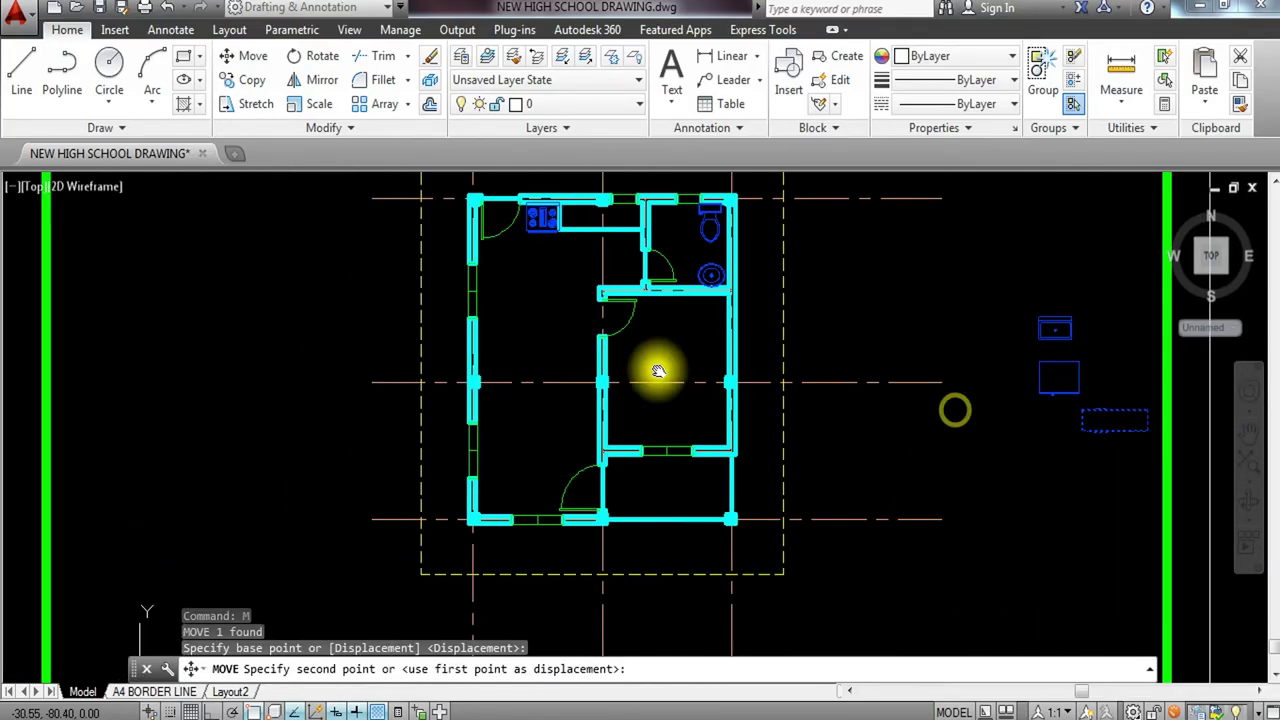
pyautogui.scroll(6, 514, 392)
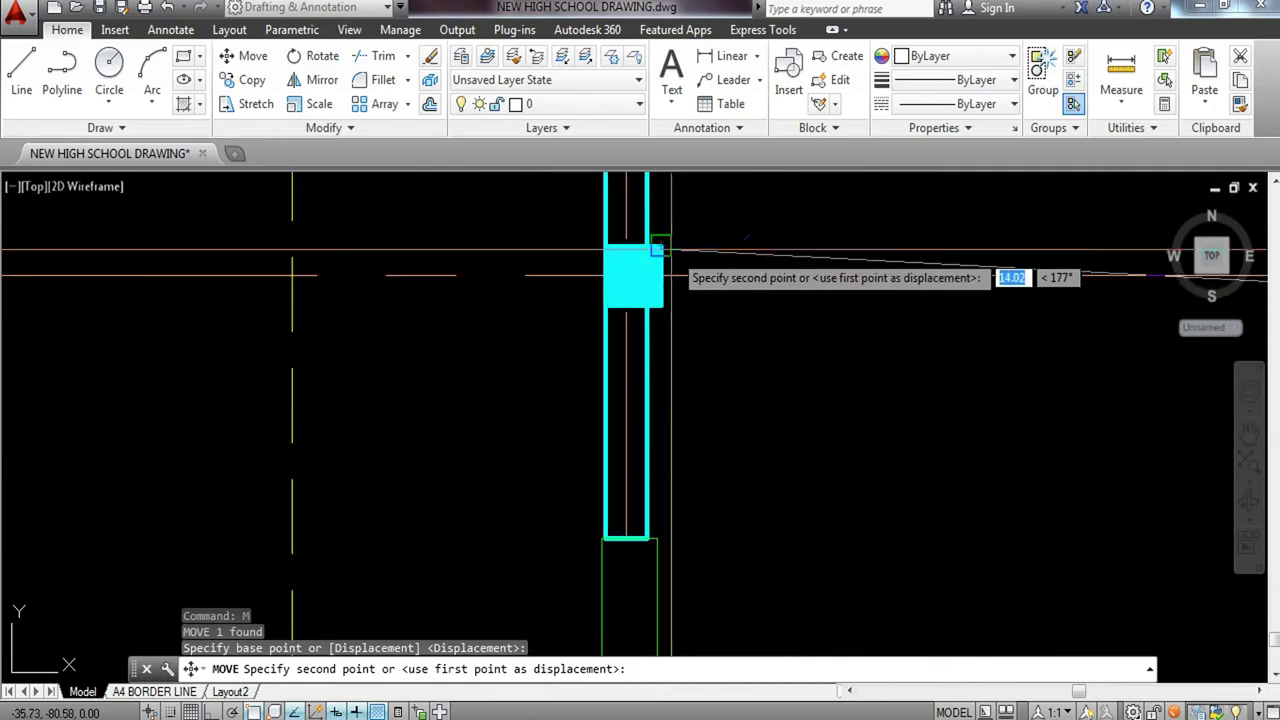
pyautogui.click(533, 371)
pyautogui.press('Escape')
pyautogui.scroll(-7, 703, 304)
pyautogui.moveTo(835, 400); pyautogui.dragTo(783, 499, button='middle')
pyautogui.press('Escape')
pyautogui.moveTo(696, 276); pyautogui.dragTo(696, 276, button='middle')
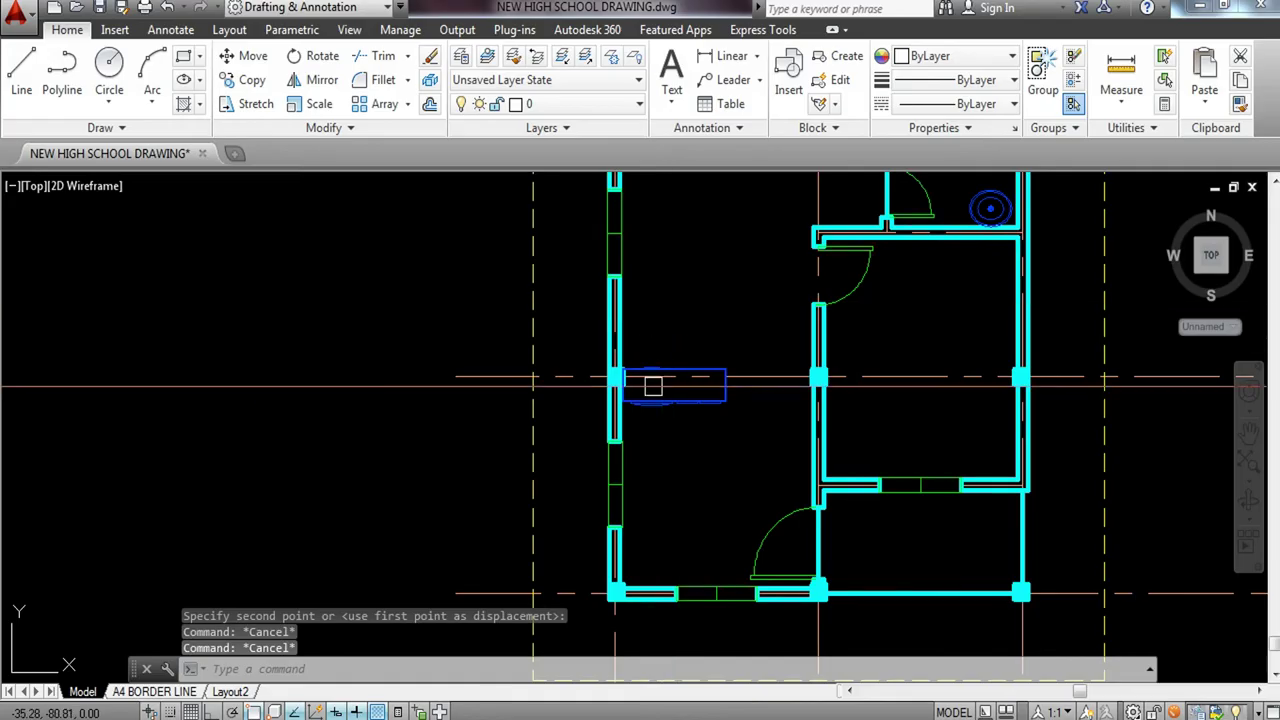
# Move the rectangular kitchen sink by its lower edge's midpoint onto the counter, in front of the kitchen window.
pyautogui.moveTo(830, 430); pyautogui.dragTo(696, 451, button='middle')
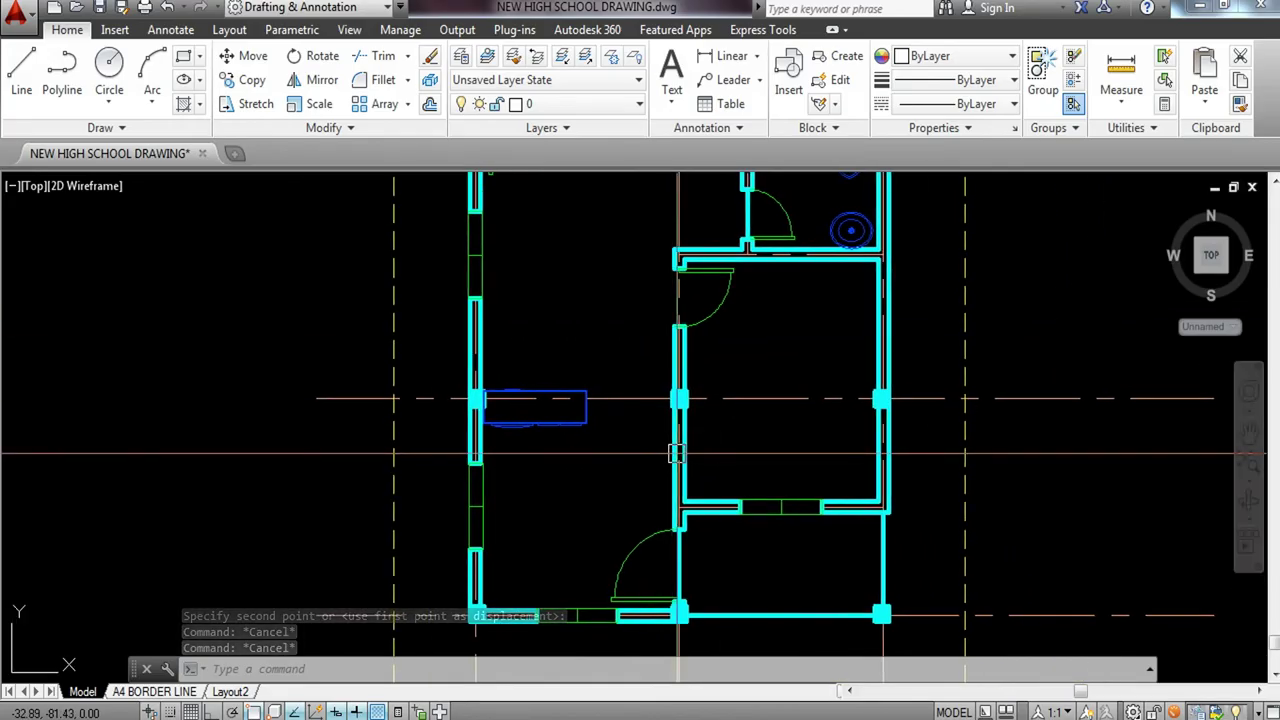
pyautogui.moveTo(585, 459); pyautogui.dragTo(309, 491, button='middle')
pyautogui.scroll(-1, 366, 443)
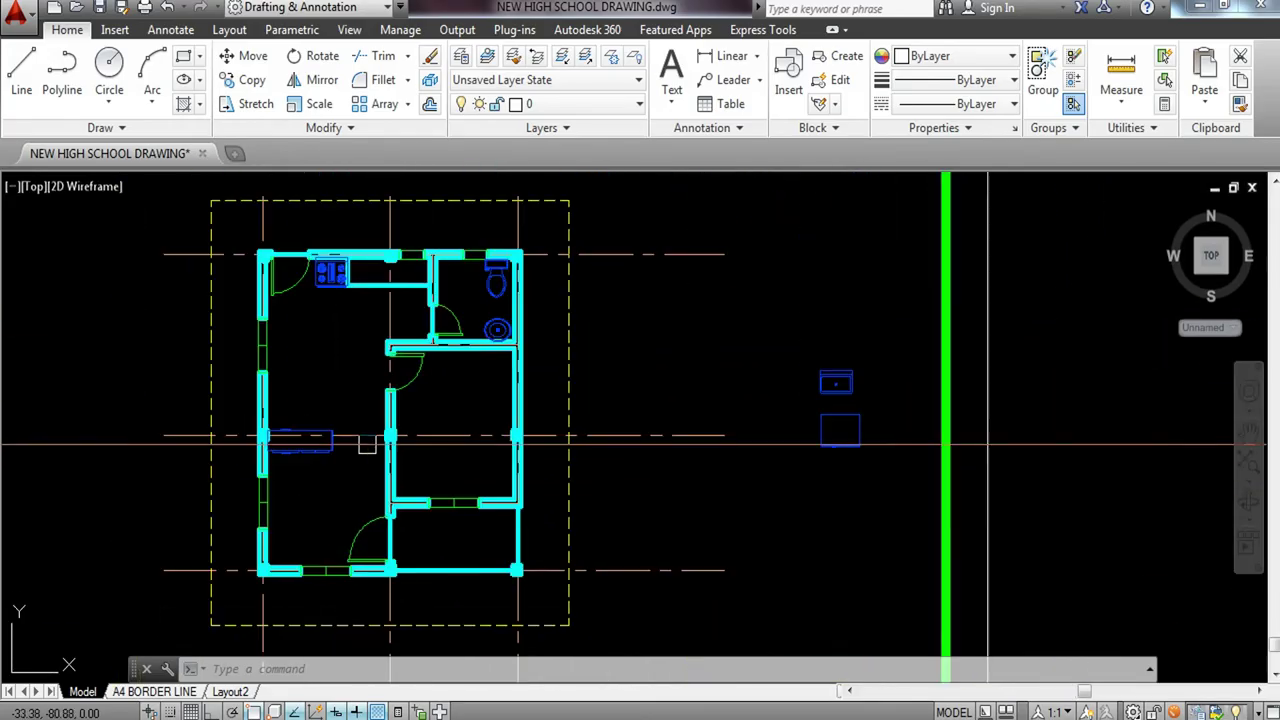
pyautogui.scroll(1, 697, 408)
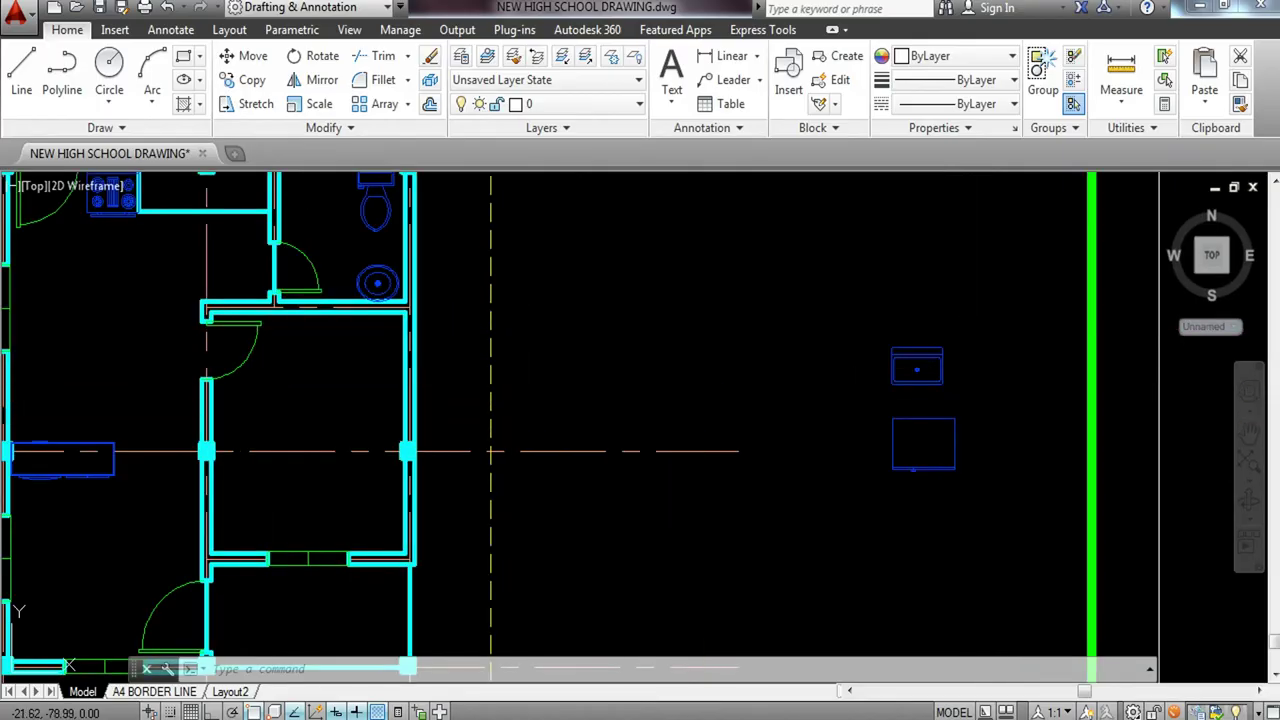
pyautogui.click(968, 329)
pyautogui.click(869, 378)
pyautogui.write('m')
pyautogui.press('Return')
pyautogui.scroll(3, 979, 341)
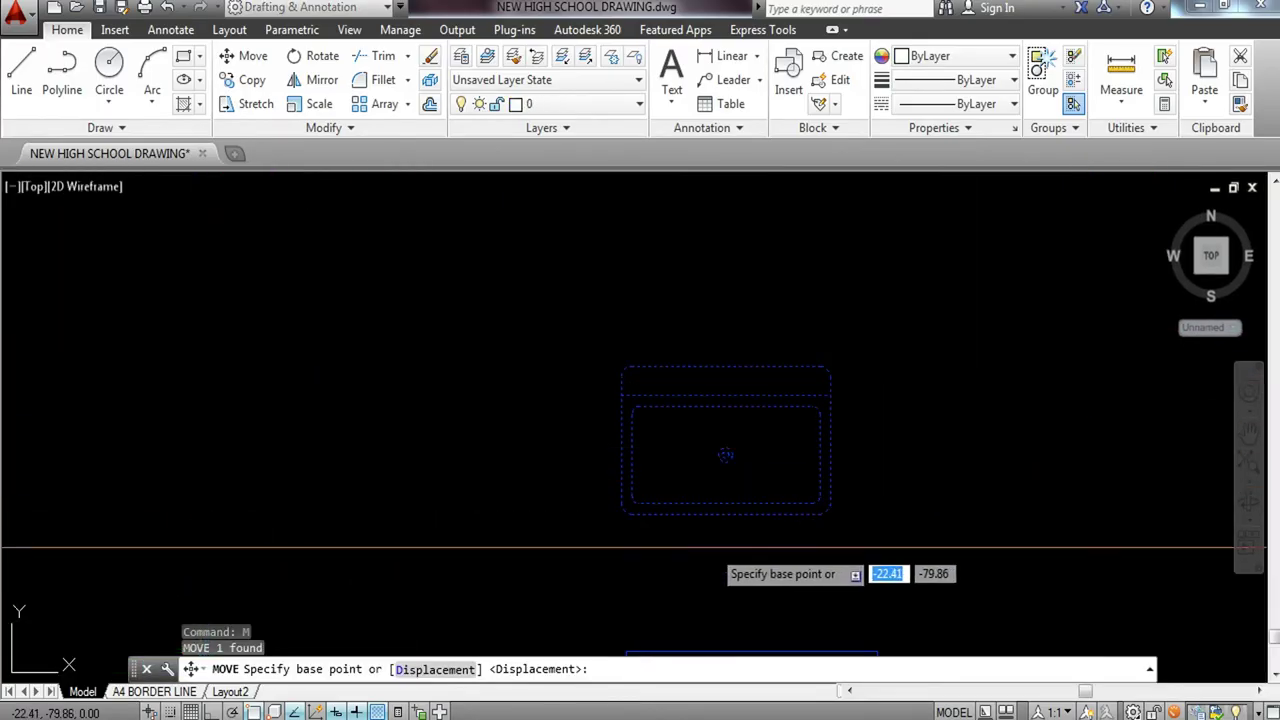
pyautogui.click(726, 514)
pyautogui.scroll(-3, 726, 520)
pyautogui.moveTo(276, 437); pyautogui.dragTo(648, 388, button='middle')
pyautogui.scroll(4, 469, 306)
pyautogui.scroll(-1, 390, 370)
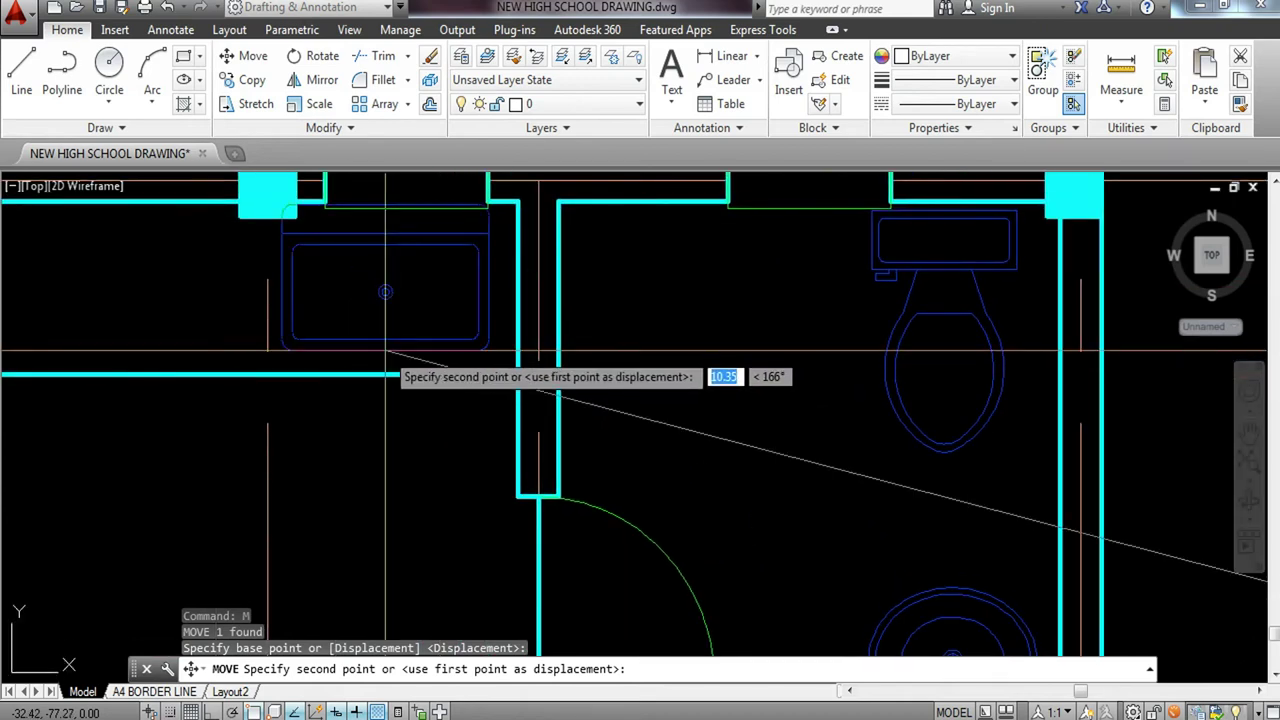
pyautogui.scroll(2, 386, 355)
pyautogui.scroll(-1, 386, 355)
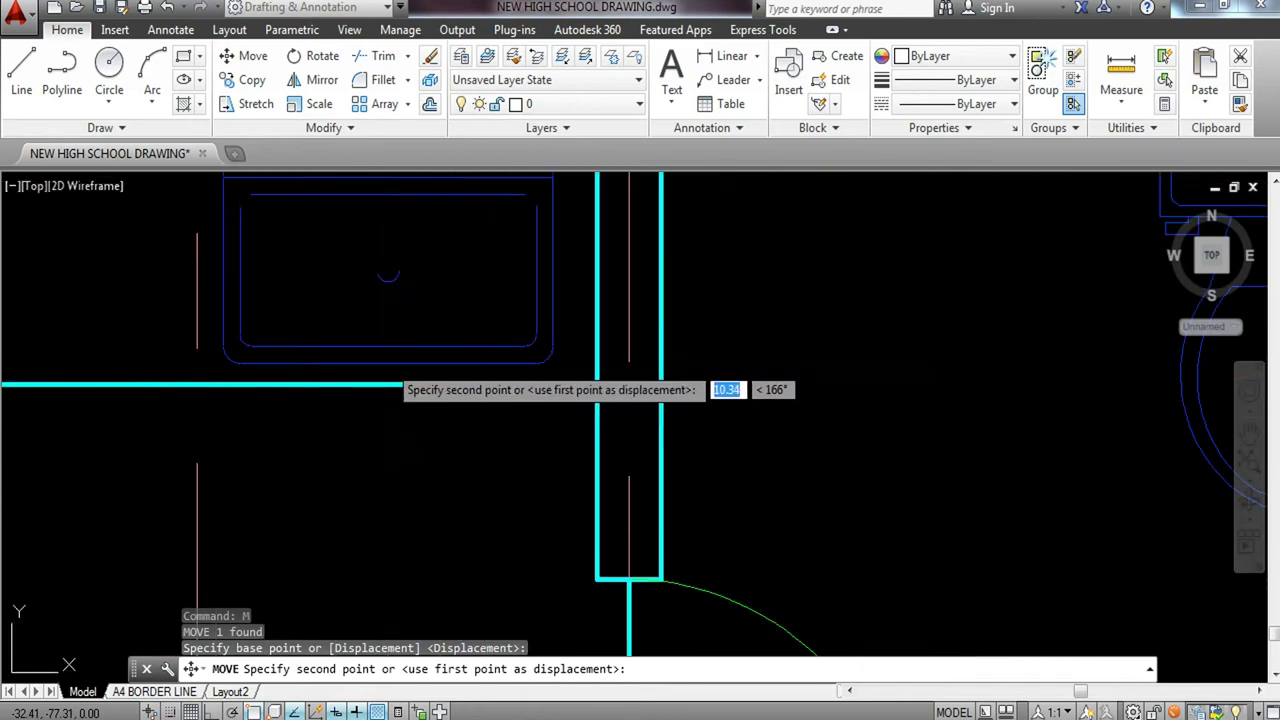
pyautogui.click(386, 356)
pyautogui.scroll(-3, 388, 370)
# Rotate the remaining square block 90° about its upper-right corner with Ortho on.
pyautogui.moveTo(758, 458); pyautogui.dragTo(420, 352, button='middle')
pyautogui.scroll(2, 625, 438)
pyautogui.click(736, 476)
pyautogui.click(751, 526)
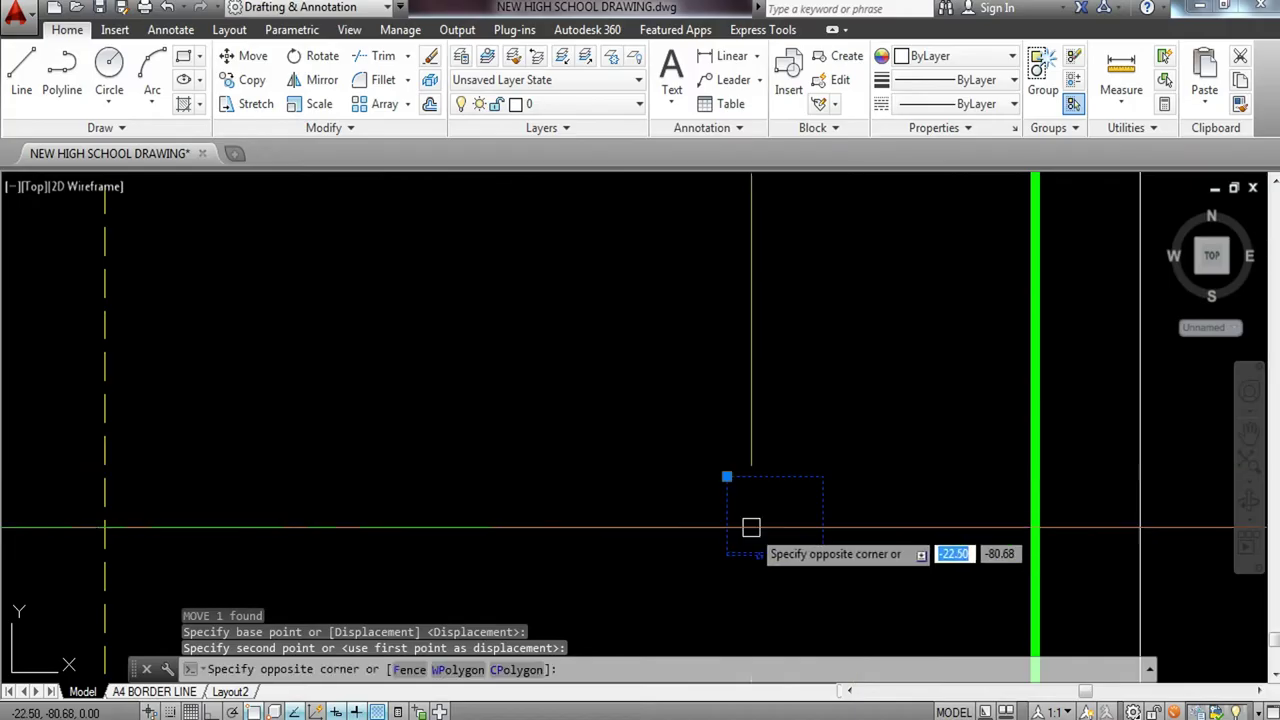
pyautogui.click(750, 527)
pyautogui.write('ro')
pyautogui.press('Return')
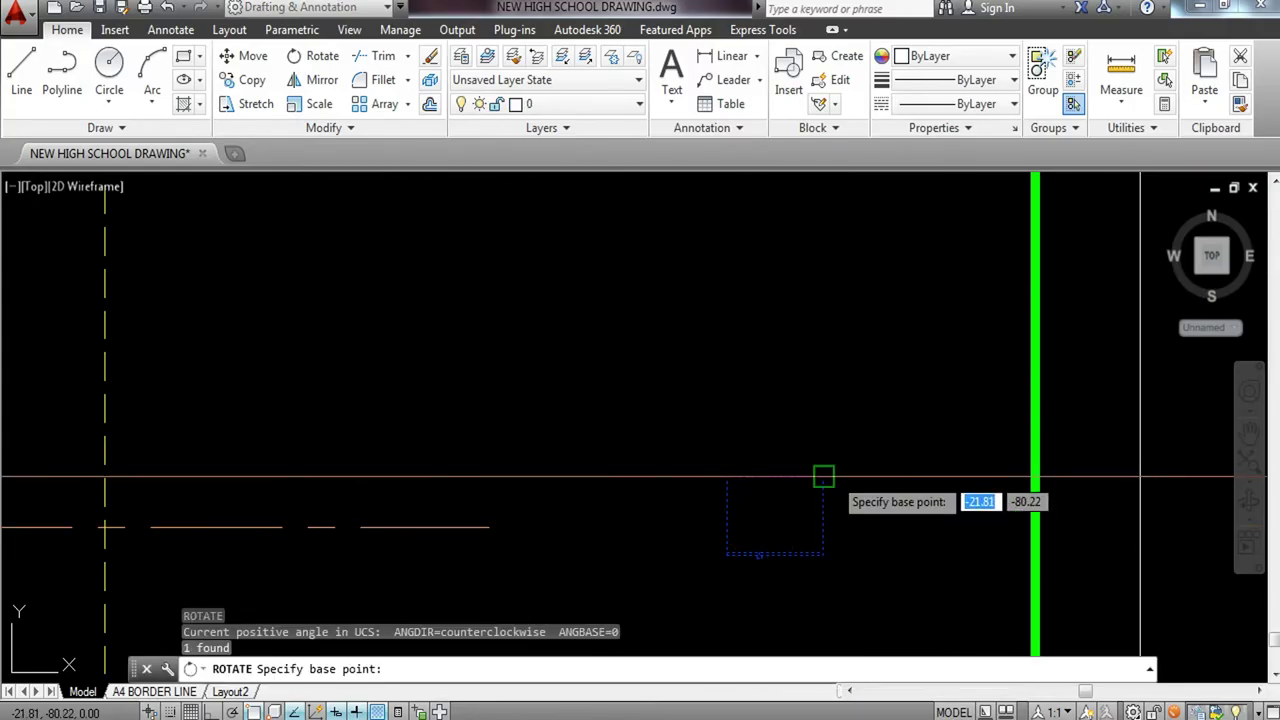
pyautogui.click(823, 477)
pyautogui.press('F8')
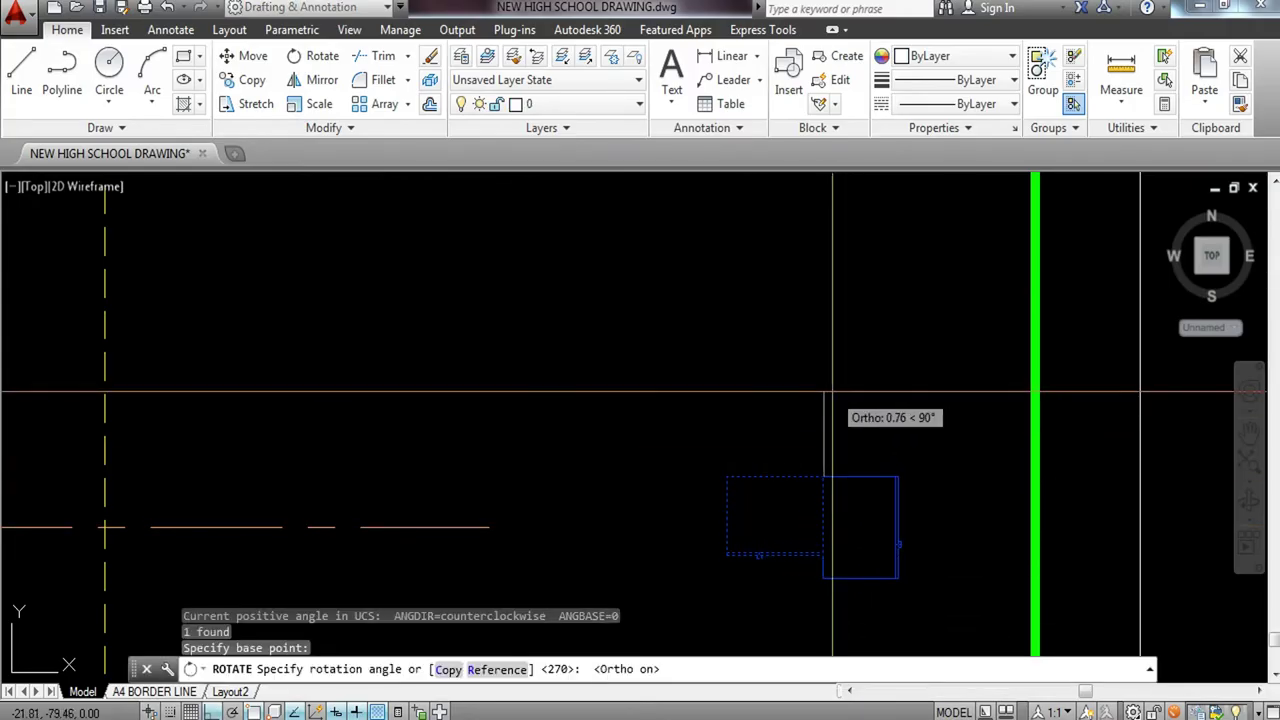
pyautogui.click(832, 392)
# Move the rotated square block by its lower-left corner against the left wall, just above the long block, with Ortho off.
pyautogui.click(950, 436)
pyautogui.click(781, 537)
pyautogui.write('m')
pyautogui.press('Return')
pyautogui.press('F8')
pyautogui.click(820, 577)
pyautogui.scroll(-5, 700, 520)
pyautogui.scroll(10, 690, 500)
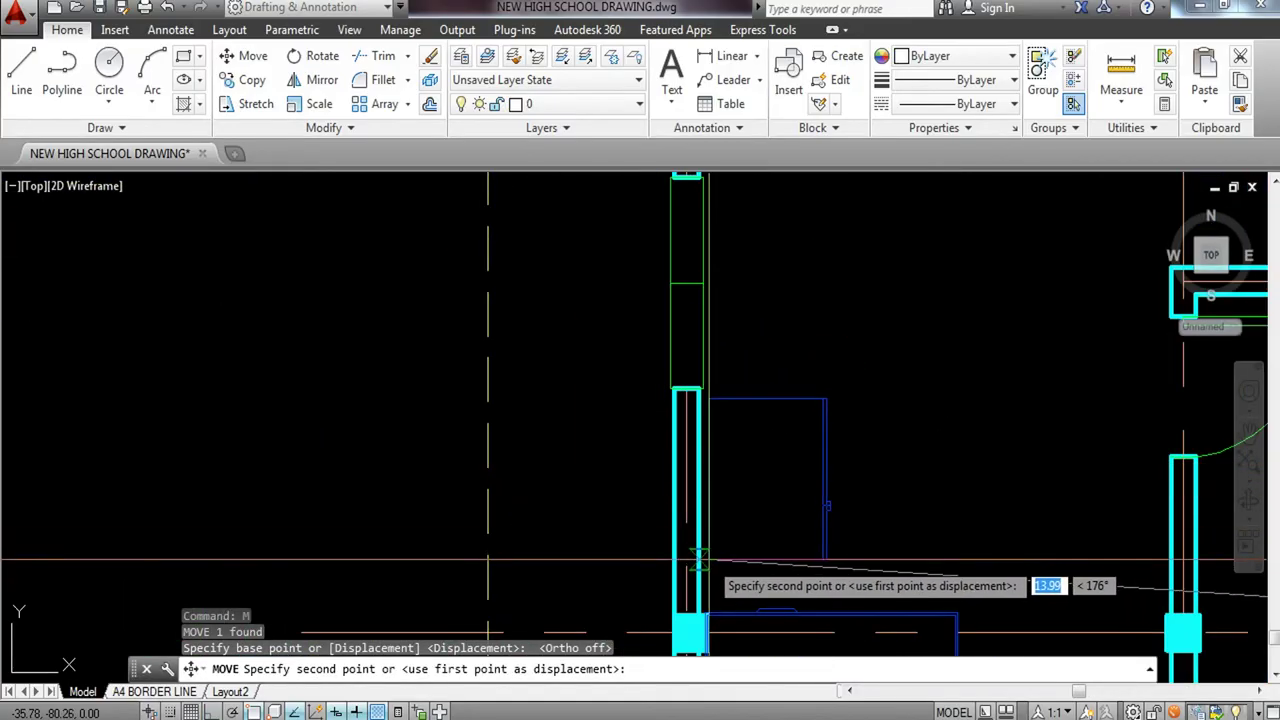
pyautogui.click(700, 552)
pyautogui.scroll(-5, 798, 524)
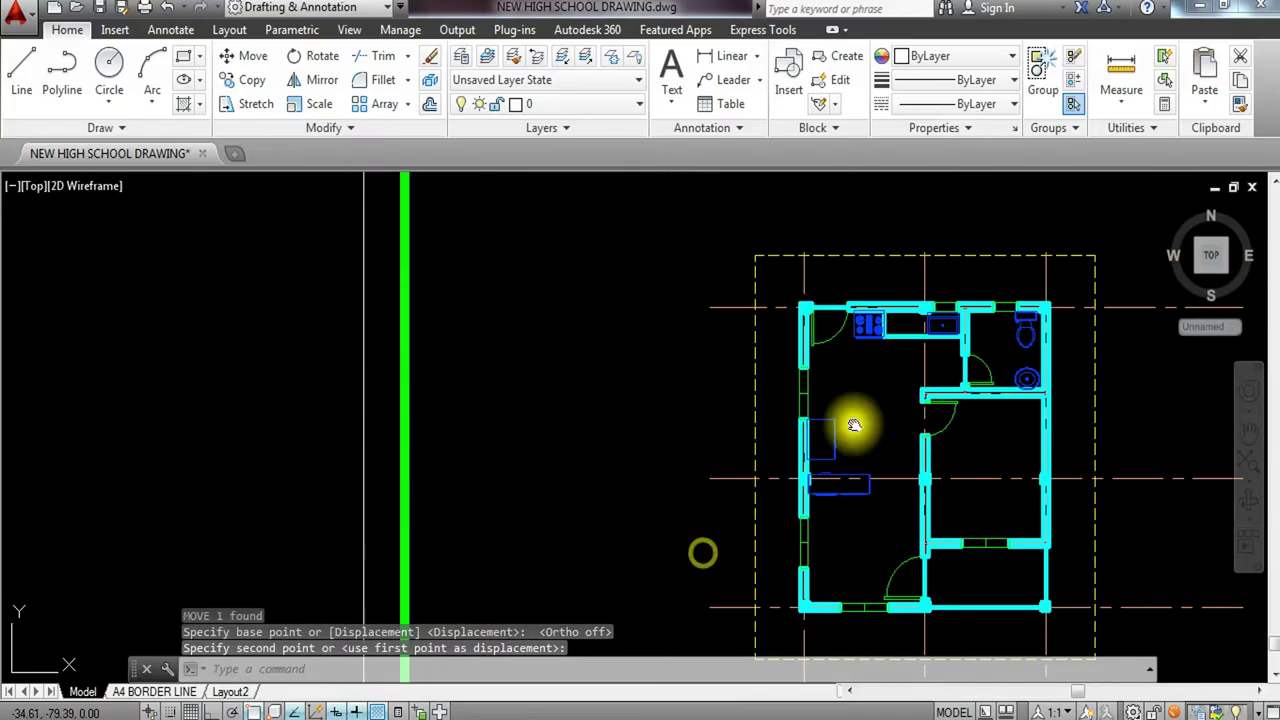
pyautogui.moveTo(851, 423); pyautogui.dragTo(680, 409, button='middle')
pyautogui.press('Escape')
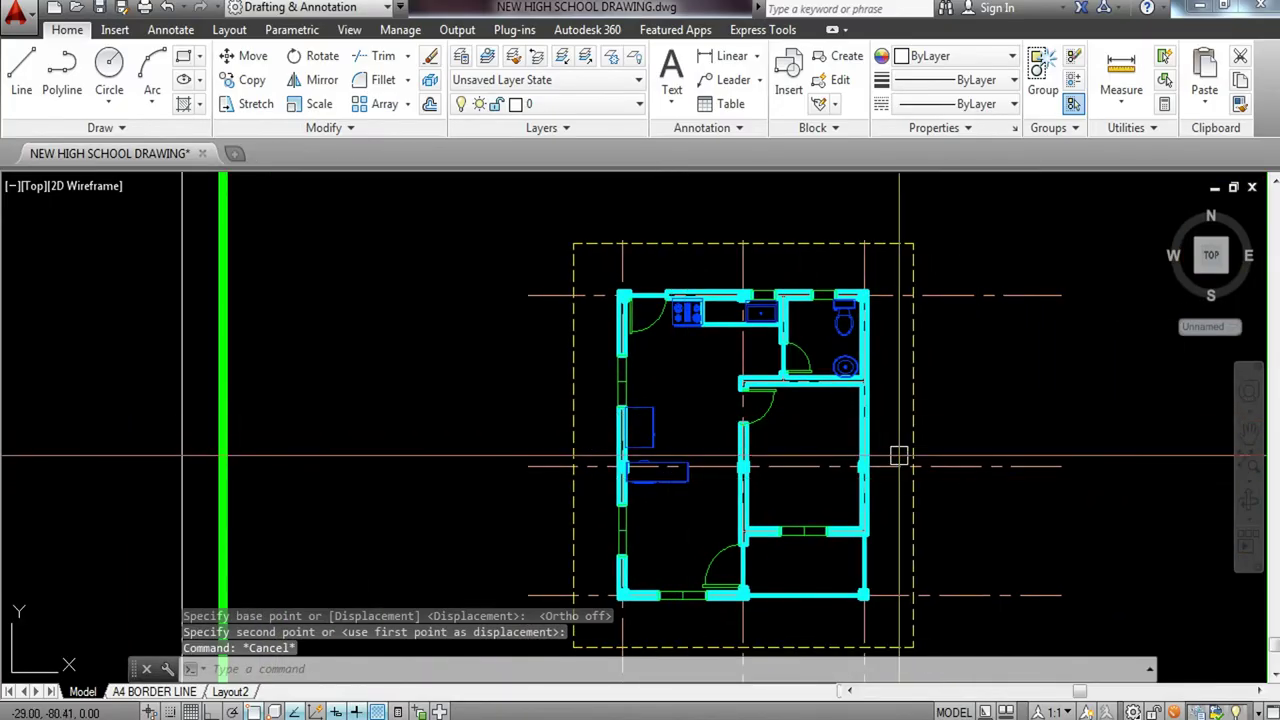
# Add the multiline text "LIVING AREA" in the room below the long block and widen its column to fit one line.
pyautogui.scroll(5, 813, 347)
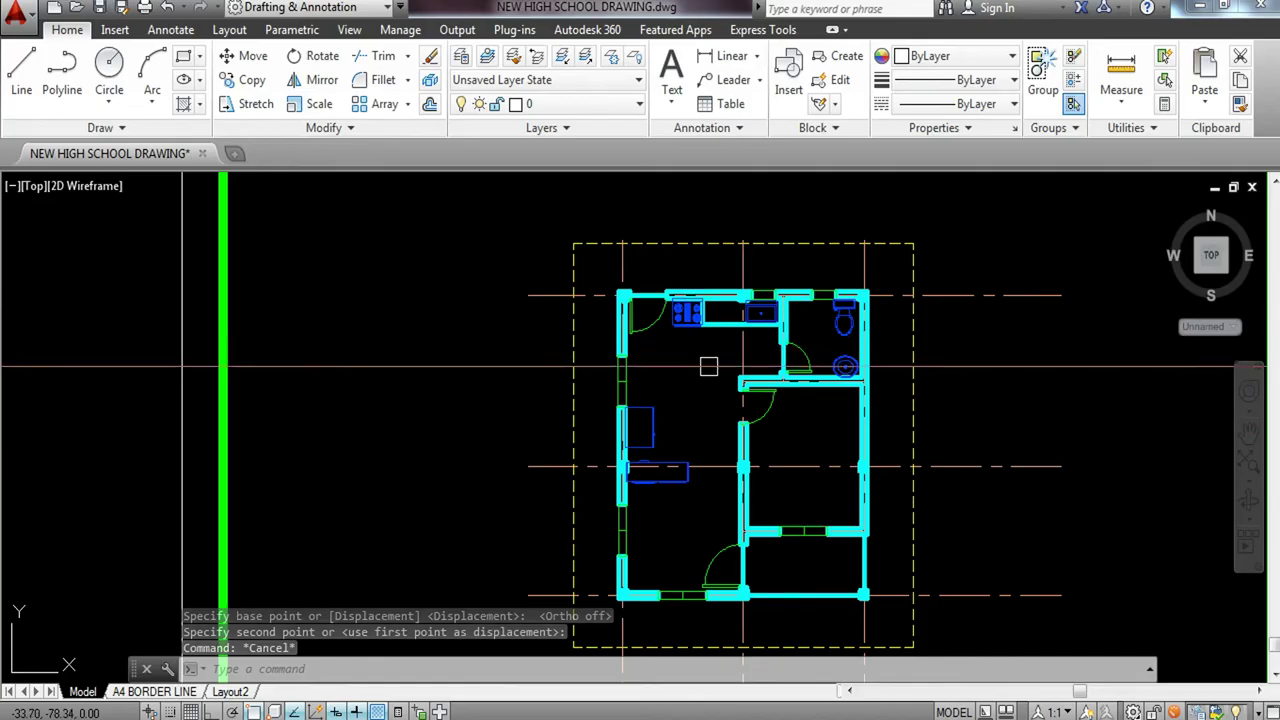
pyautogui.moveTo(917, 391); pyautogui.dragTo(900, 391, button='middle')
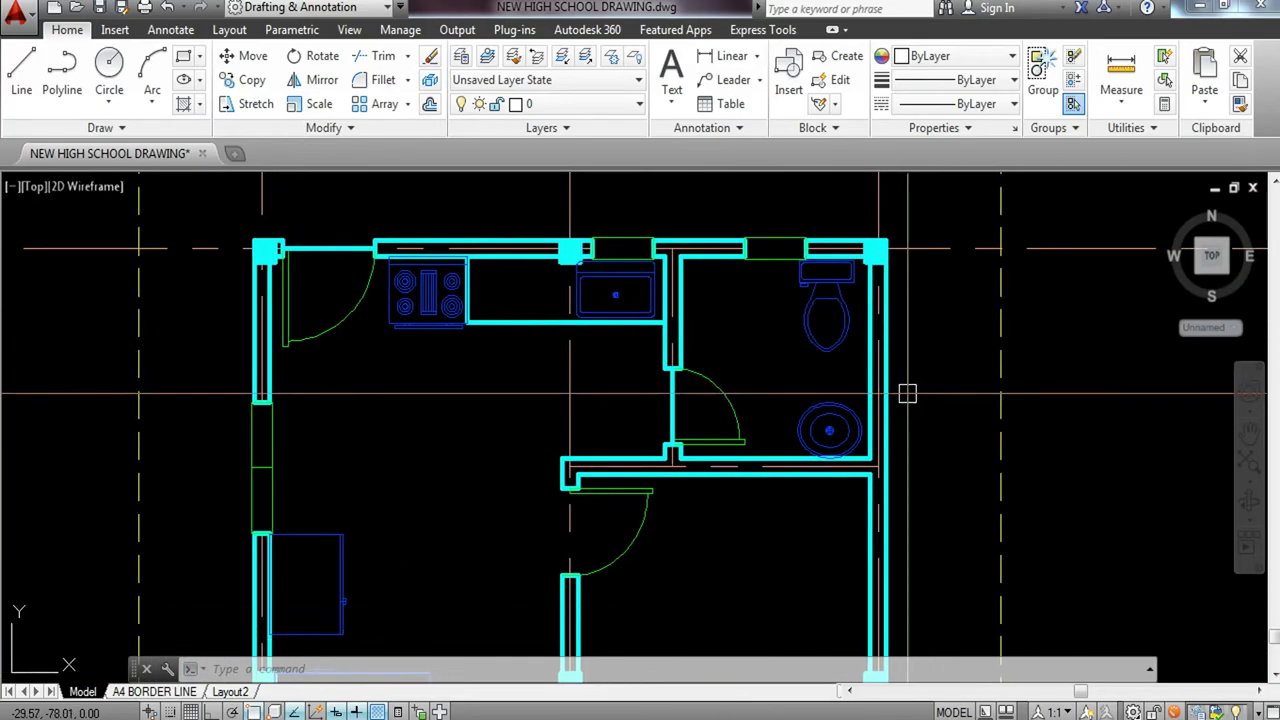
pyautogui.moveTo(680, 505); pyautogui.dragTo(767, 343, button='middle')
pyautogui.moveTo(781, 497); pyautogui.dragTo(786, 351, button='middle')
pyautogui.moveTo(719, 504); pyautogui.dragTo(852, 387, button='middle')
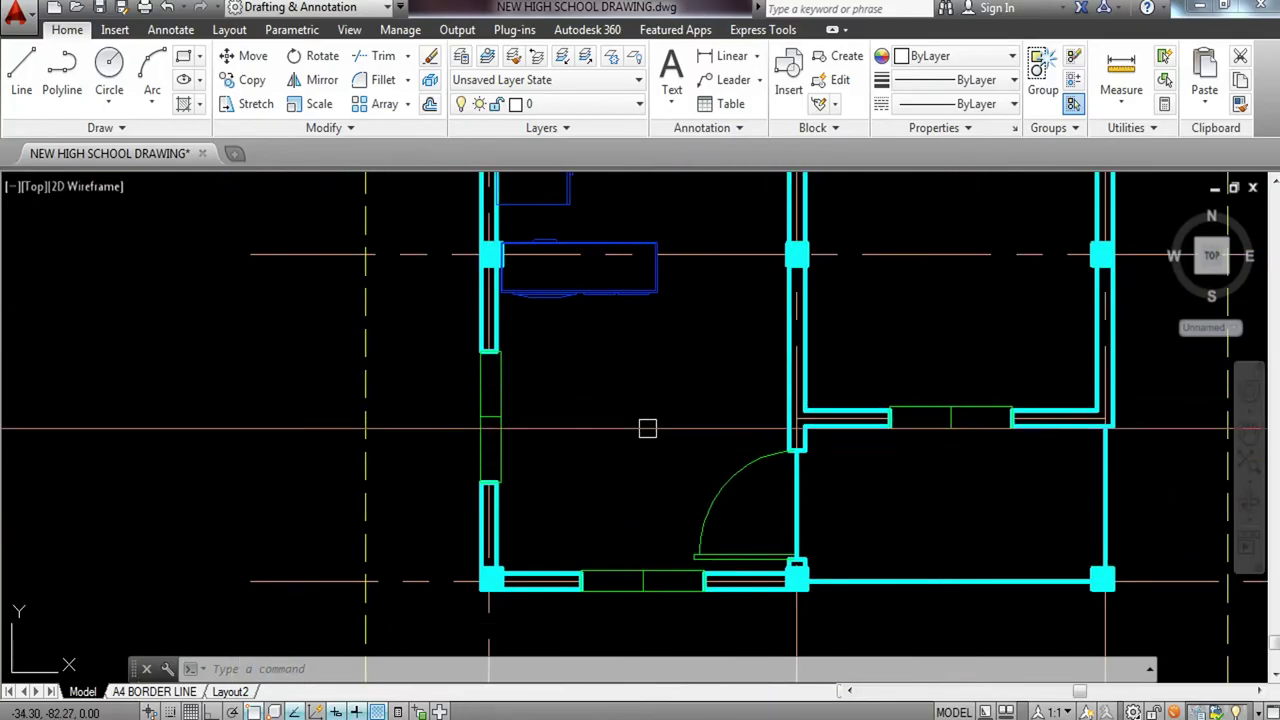
pyautogui.write('T')
pyautogui.press('Return')
pyautogui.click(558, 402)
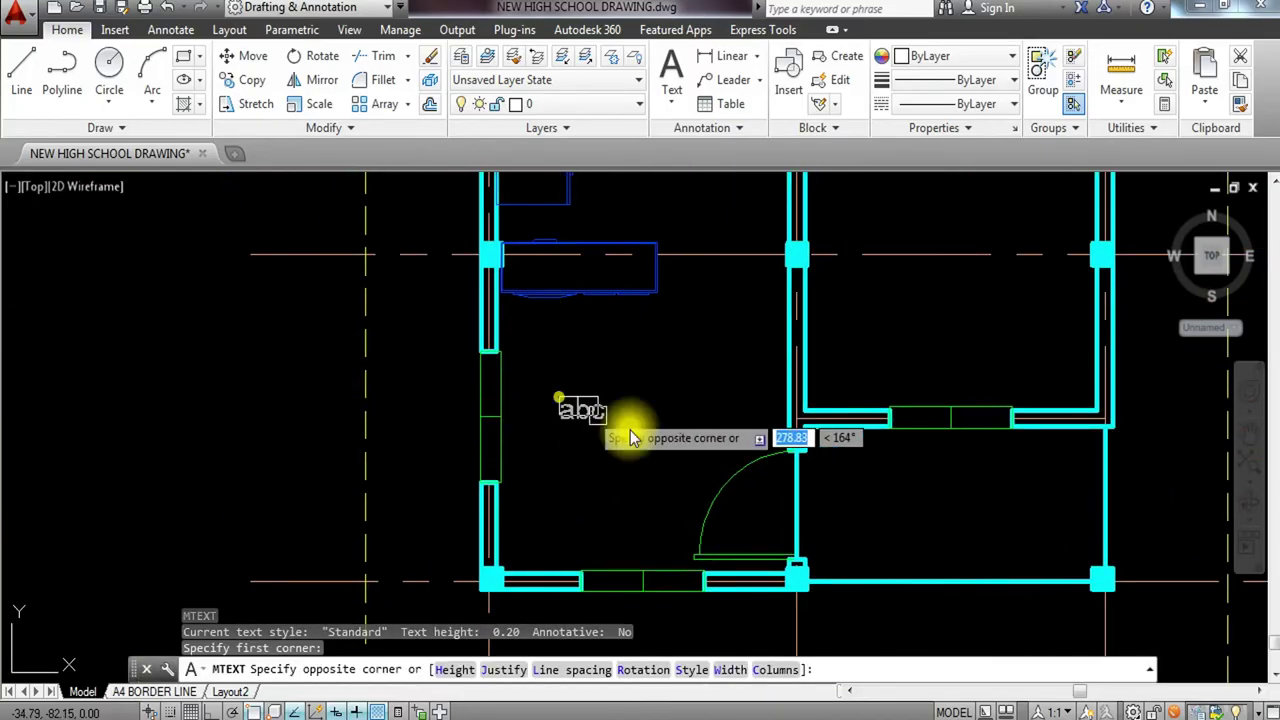
pyautogui.click(690, 435)
pyautogui.write('LIVING A')
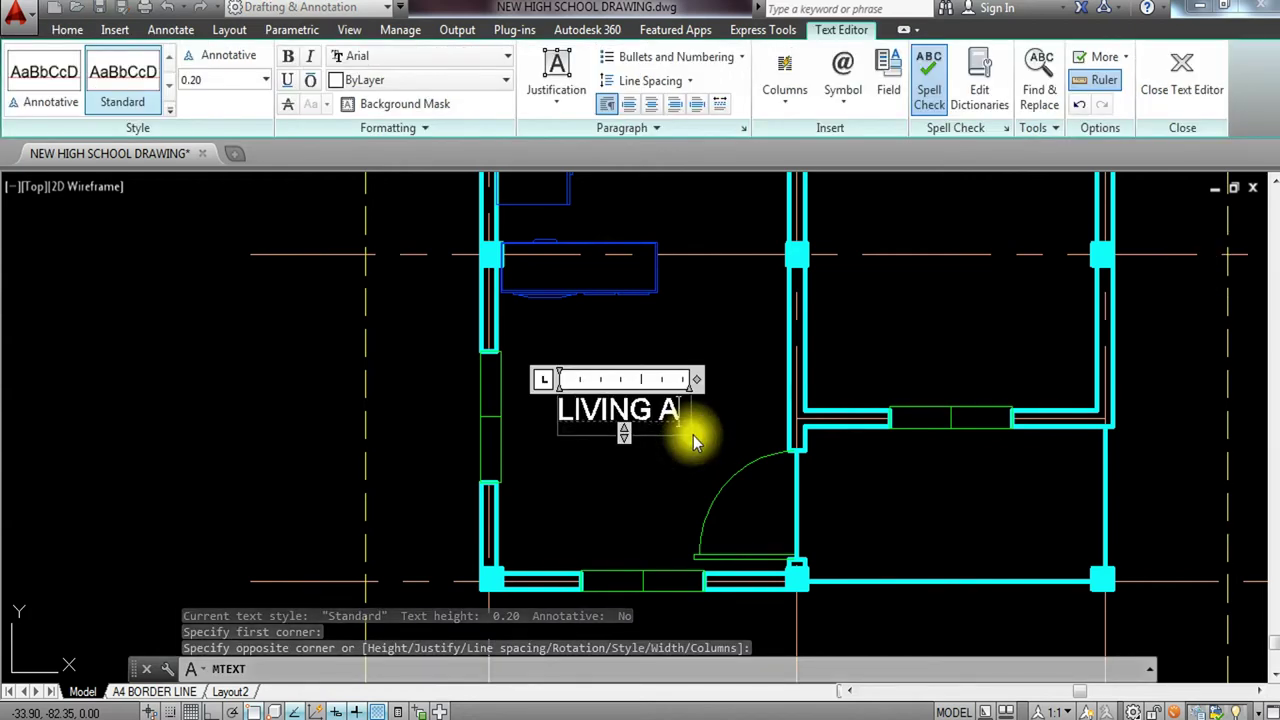
pyautogui.write('REA')
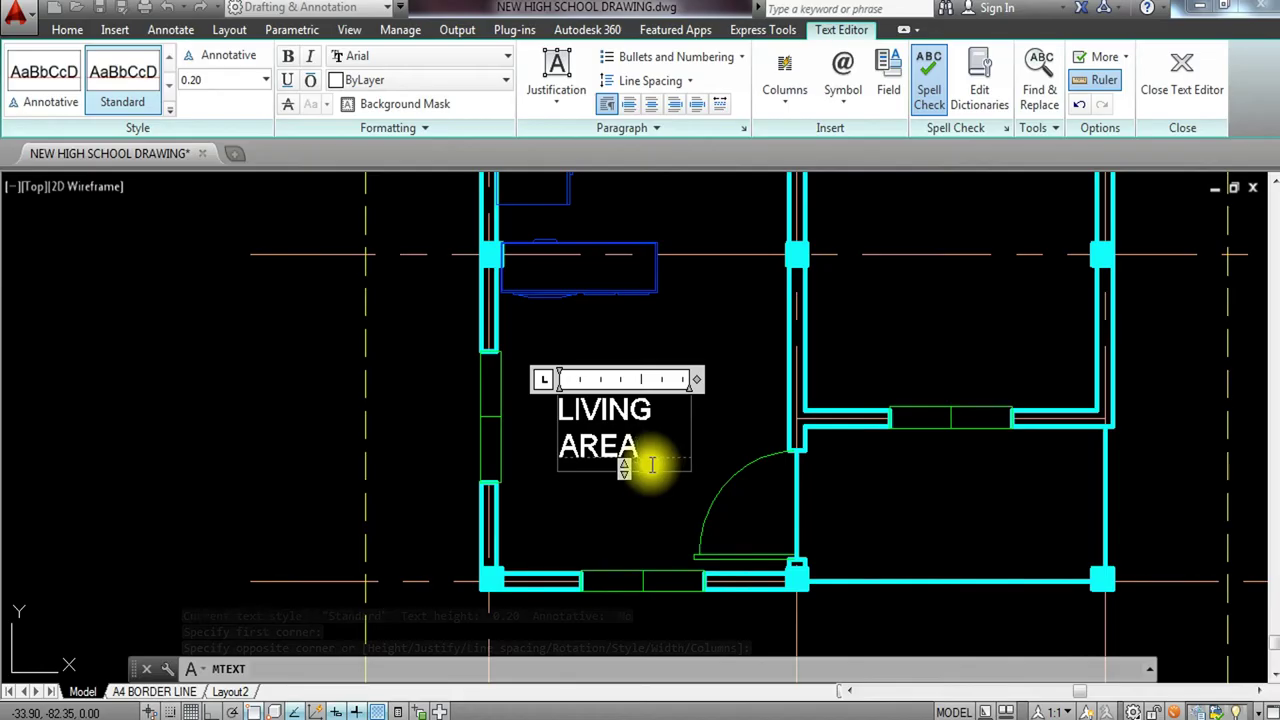
pyautogui.moveTo(696, 379); pyautogui.dragTo(748, 380)
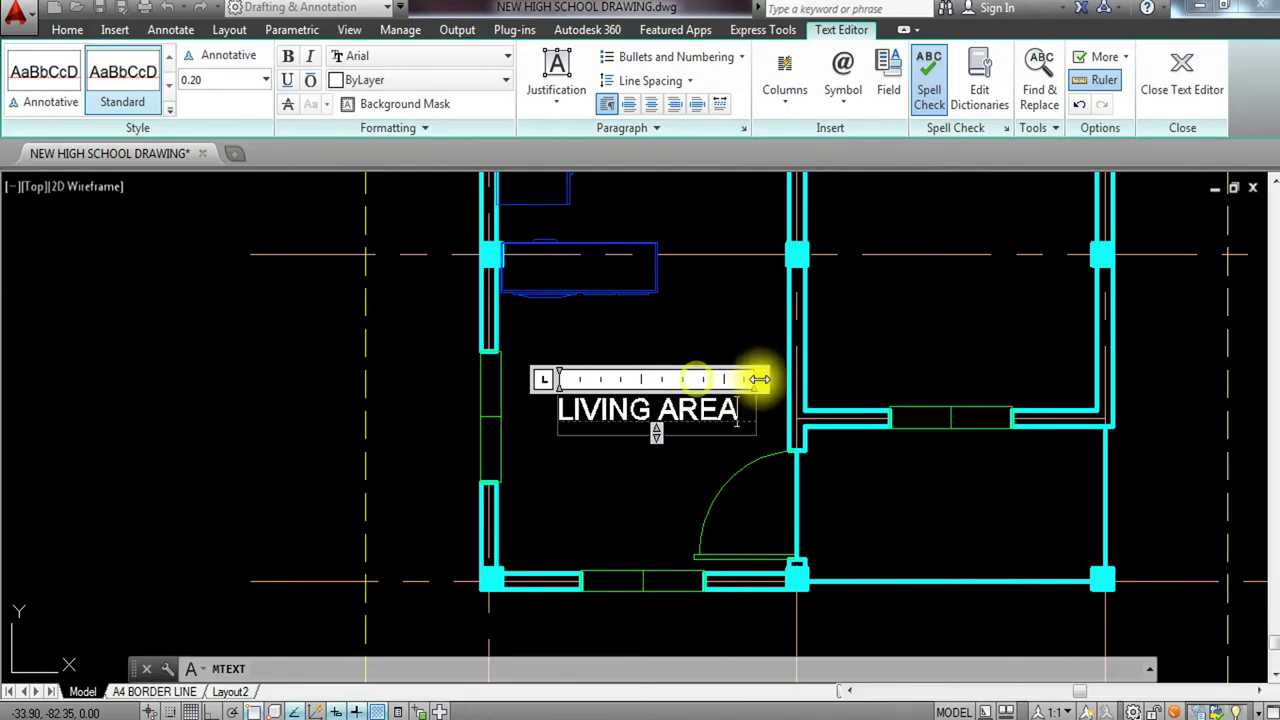
pyautogui.click(673, 340)
# Assign the LIVING AREA label to the TEXT layer.
pyautogui.click(677, 383)
pyautogui.click(609, 458)
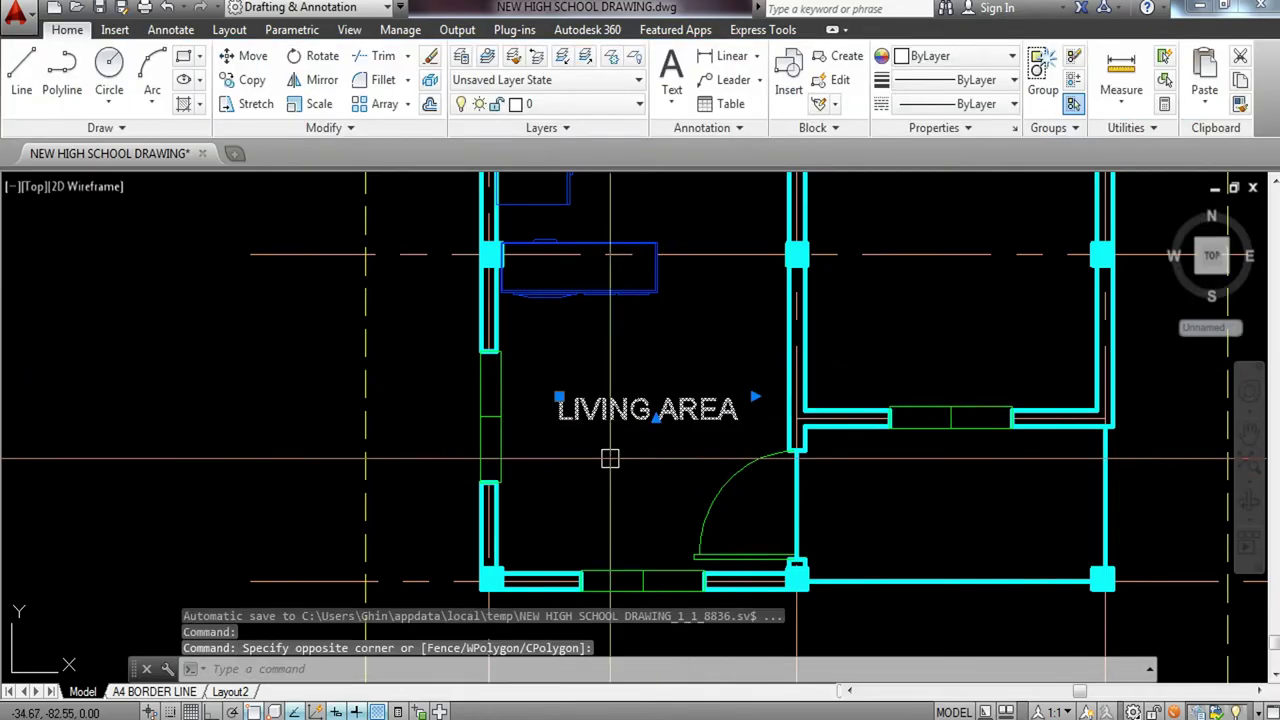
pyautogui.click(605, 104)
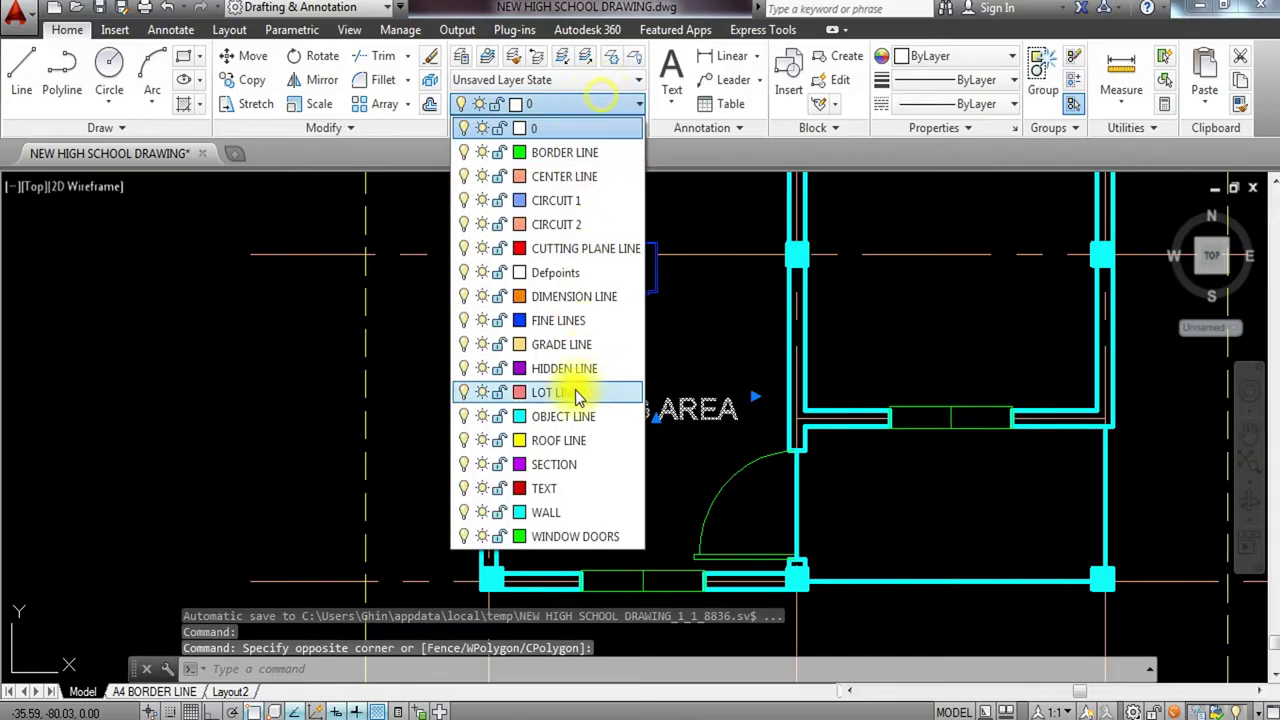
pyautogui.click(556, 490)
pyautogui.press('Escape')
# Move the LIVING AREA label slightly left and down within its room.
pyautogui.click(705, 346)
pyautogui.click(646, 440)
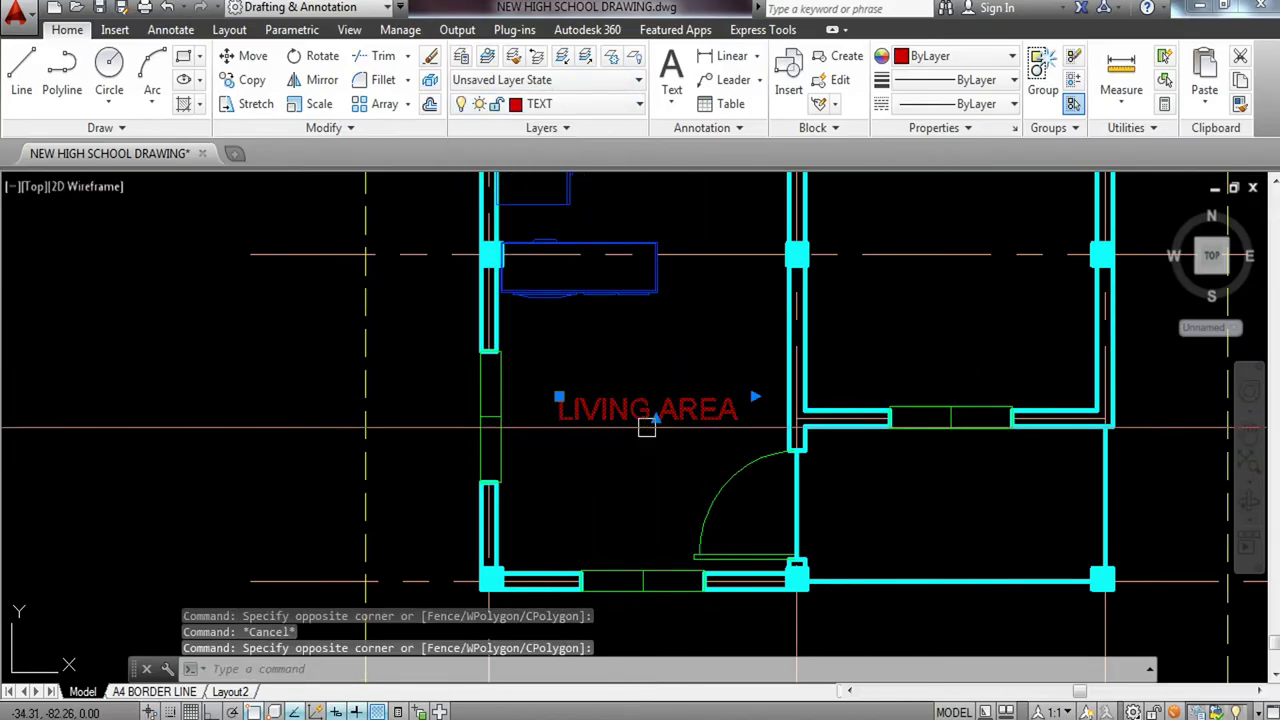
pyautogui.press('Return')
pyautogui.click(655, 460)
pyautogui.click(635, 474)
# Copy the LIVING AREA label into the bedroom, the space below the kitchen, and outside the plan beside the bathroom.
pyautogui.click(675, 397)
pyautogui.click(627, 465)
pyautogui.write('C')
pyautogui.press('Return')
pyautogui.click(538, 410)
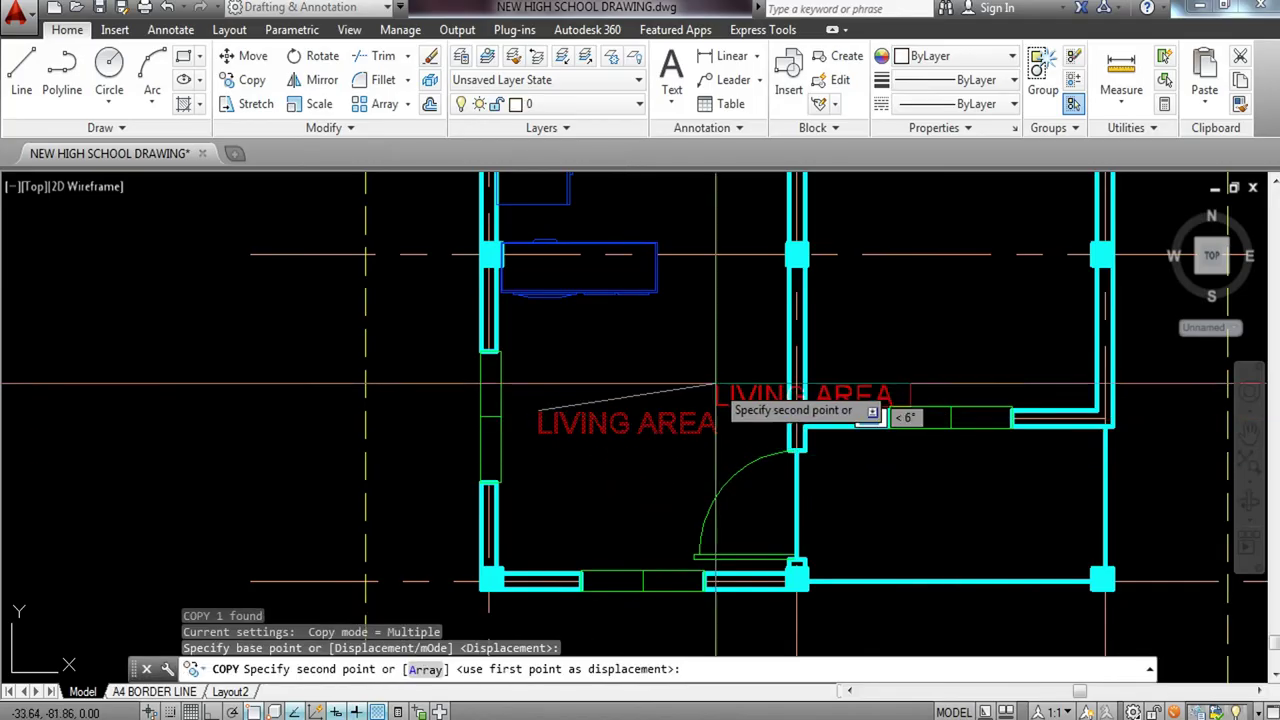
pyautogui.moveTo(822, 320); pyautogui.dragTo(661, 452, button='middle')
pyautogui.click(688, 341)
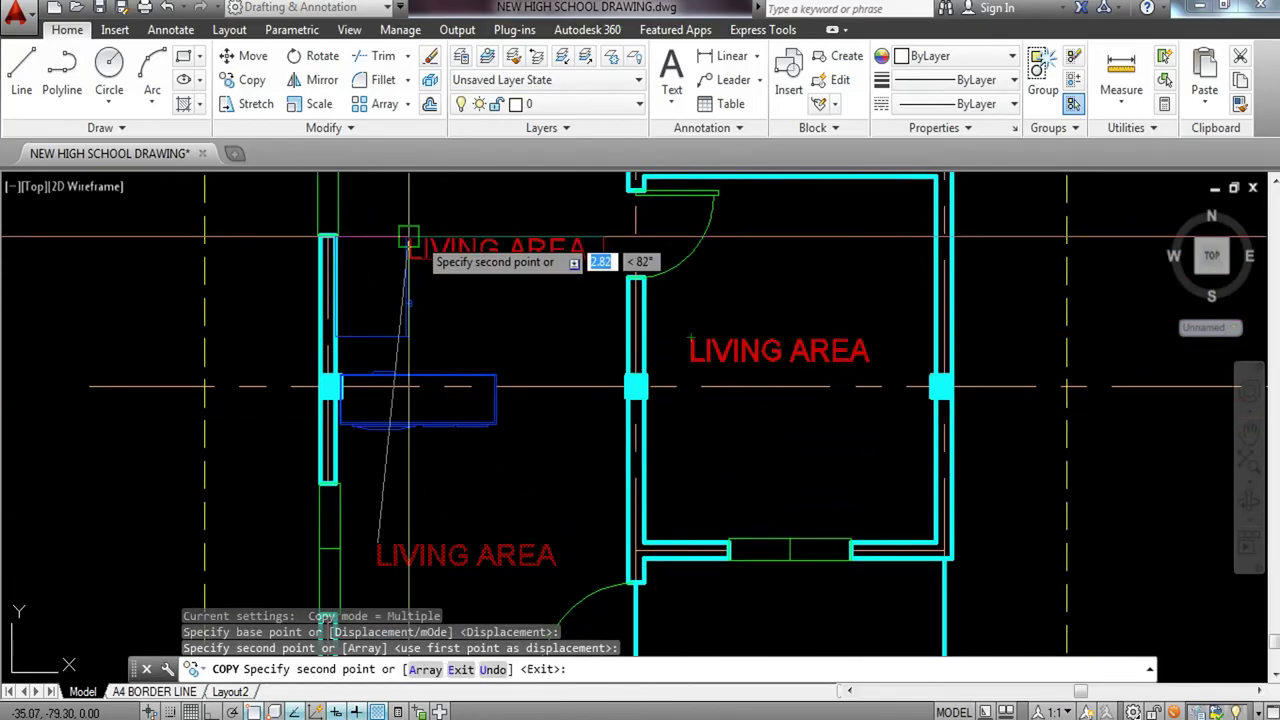
pyautogui.moveTo(410, 237); pyautogui.dragTo(456, 375, button='middle')
pyautogui.moveTo(435, 297); pyautogui.dragTo(90, 393, button='middle')
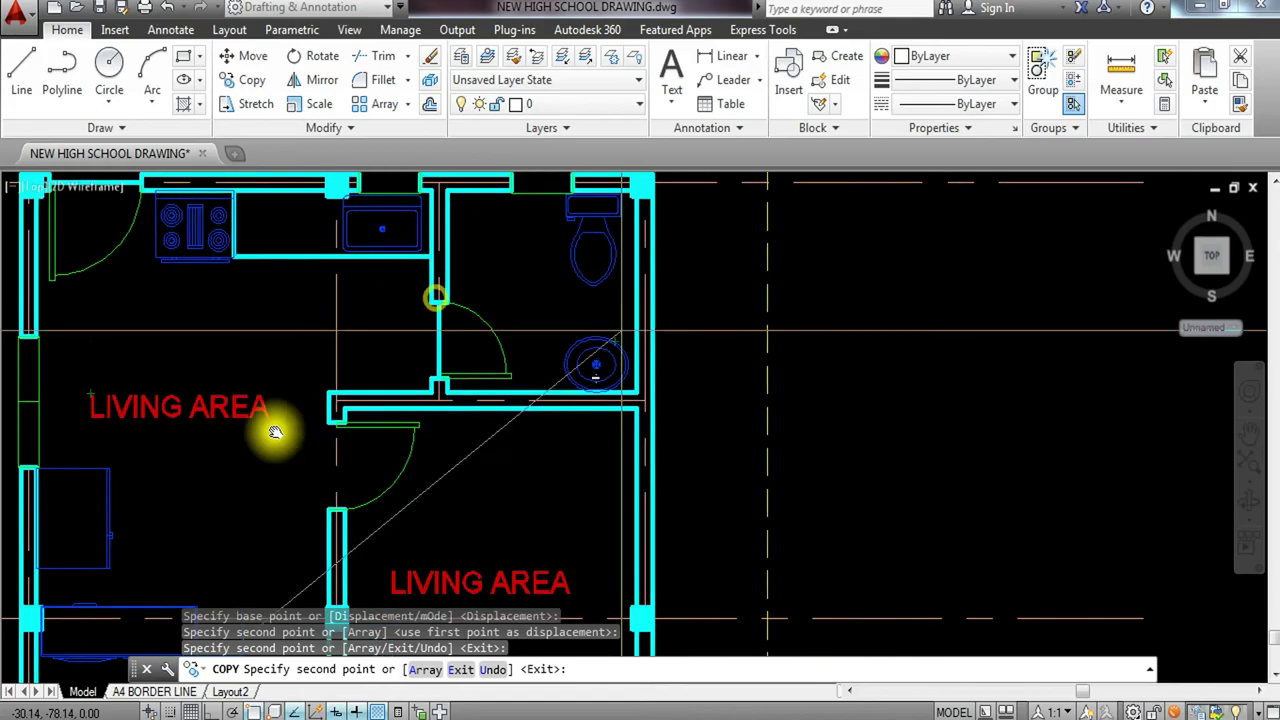
pyautogui.scroll(-4, 811, 327)
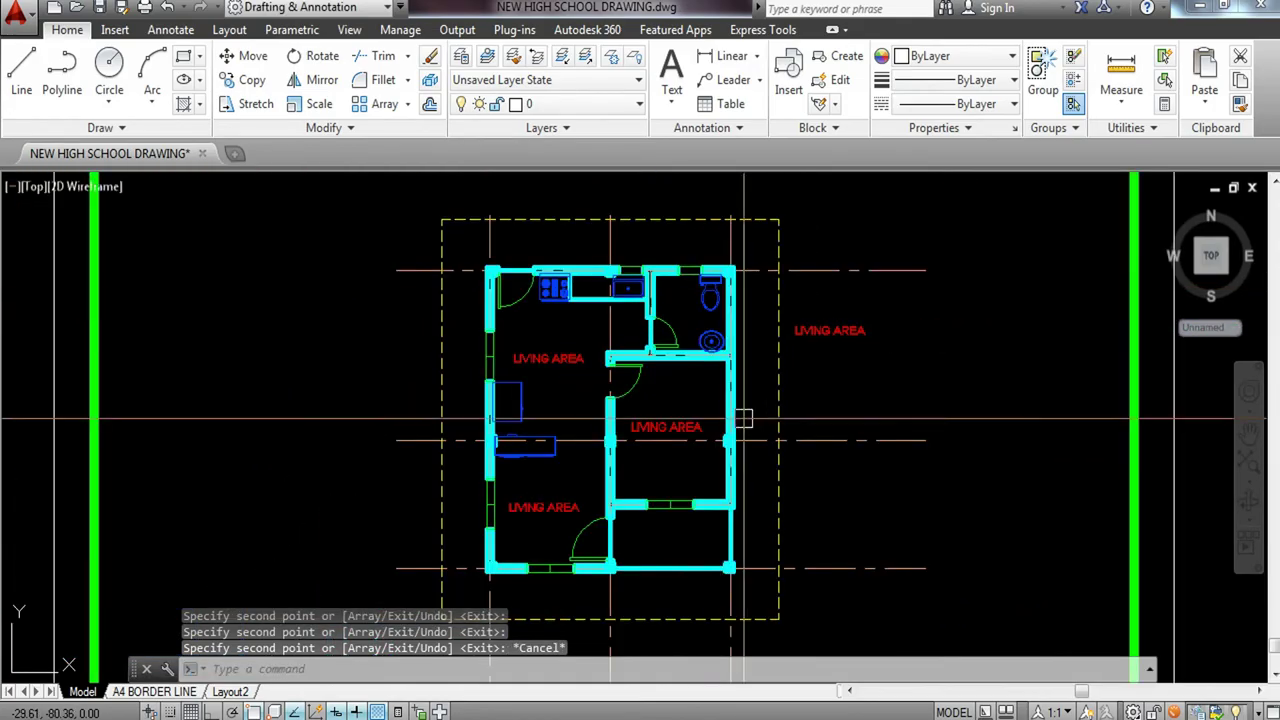
pyautogui.press('Escape')
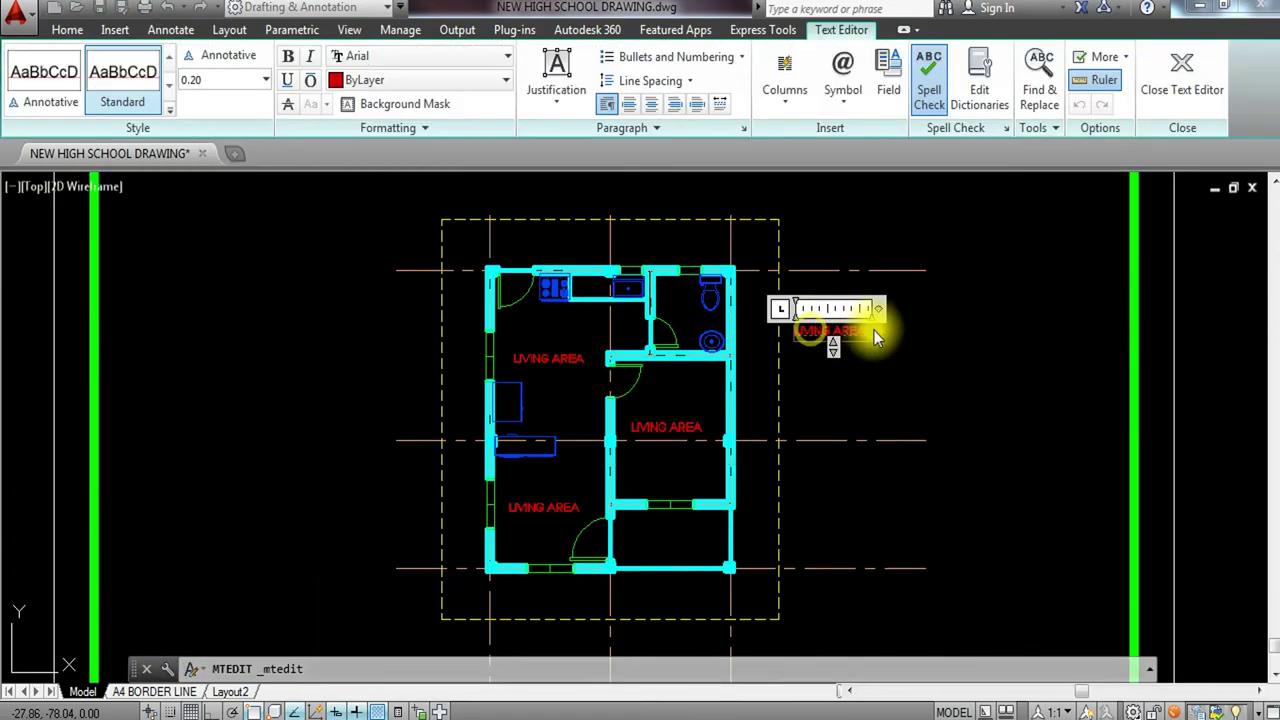
# Replace the text of the label outside the plan with "TNB" and narrow its column to about 0.61.
pyautogui.write('T&B')
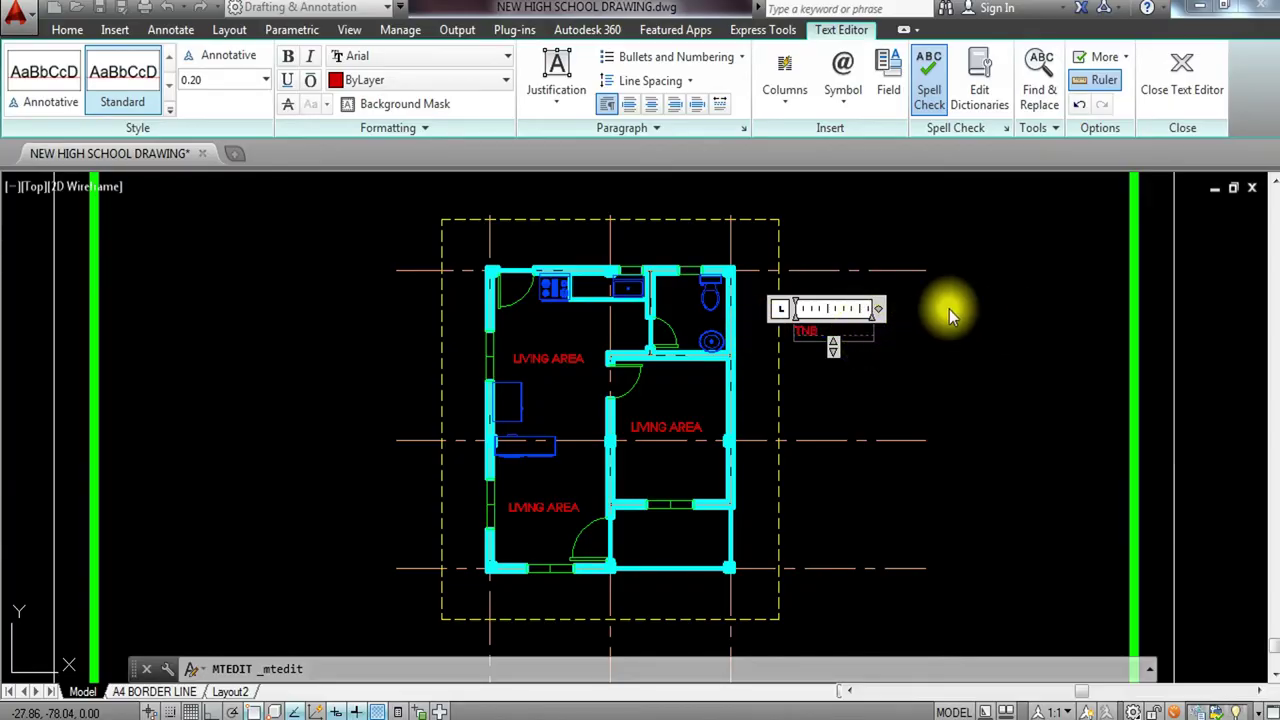
pyautogui.scroll(5, 949, 309)
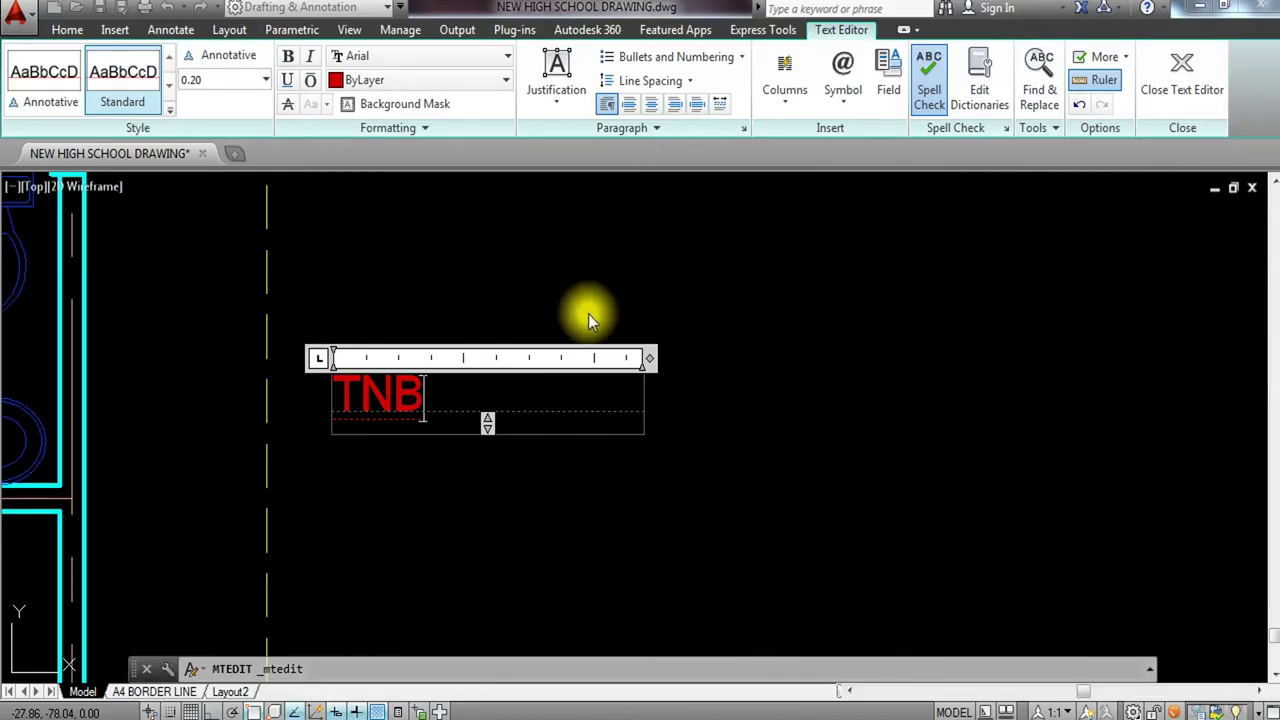
pyautogui.moveTo(632, 358); pyautogui.dragTo(446, 375)
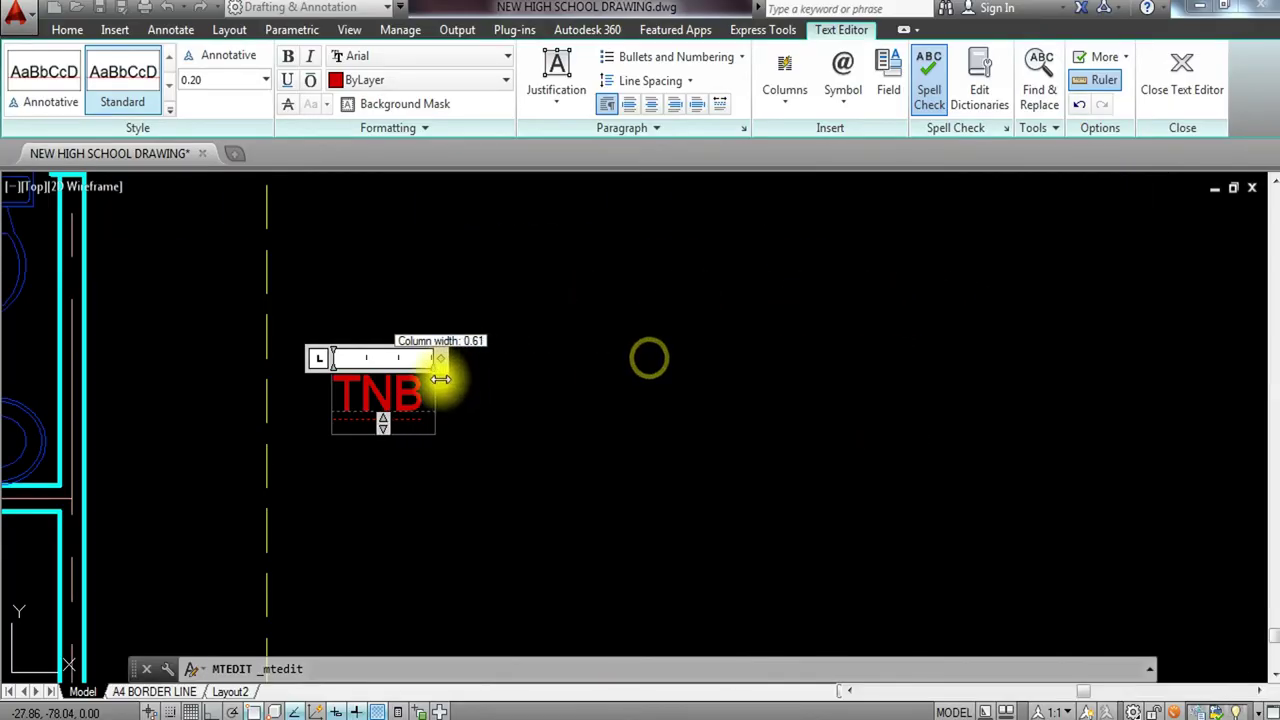
pyautogui.click(529, 409)
# Move the TNB label from outside the plan into the bathroom, between the door and the fixtures.
pyautogui.click(509, 371)
pyautogui.click(386, 463)
pyautogui.write('M')
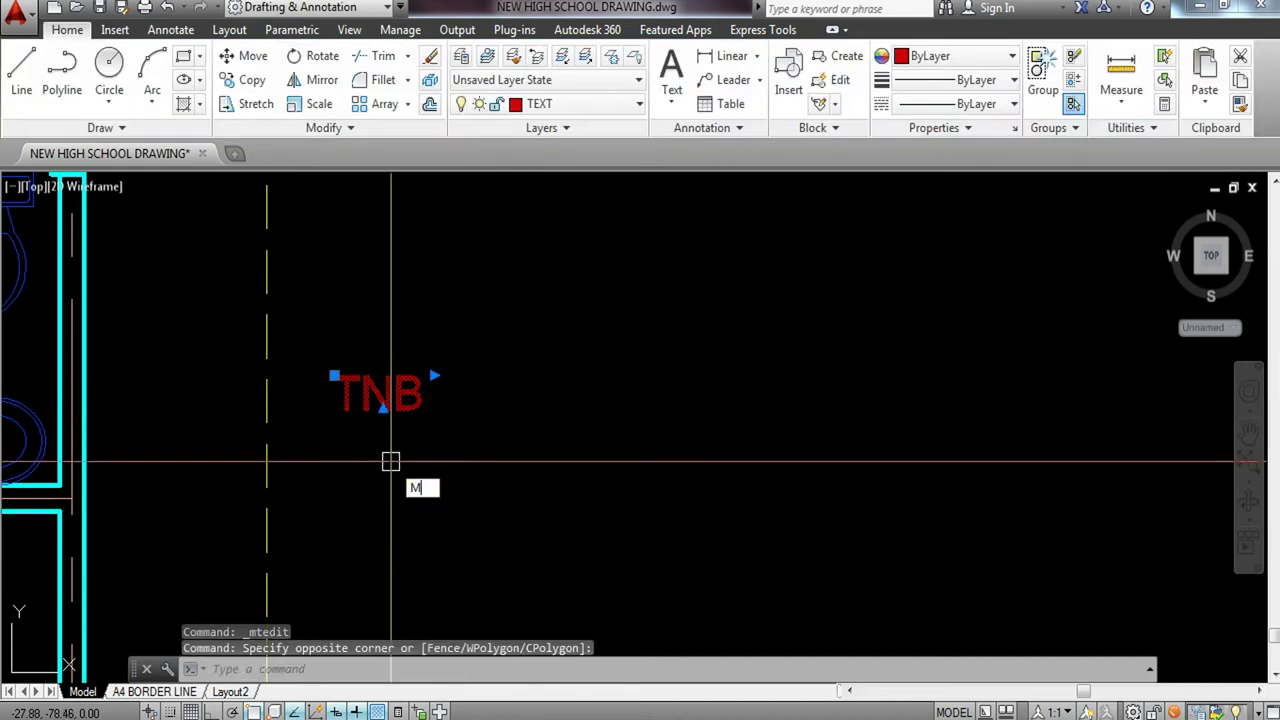
pyautogui.press('Return')
pyautogui.click(389, 394)
pyautogui.moveTo(378, 429); pyautogui.dragTo(823, 436, button='middle')
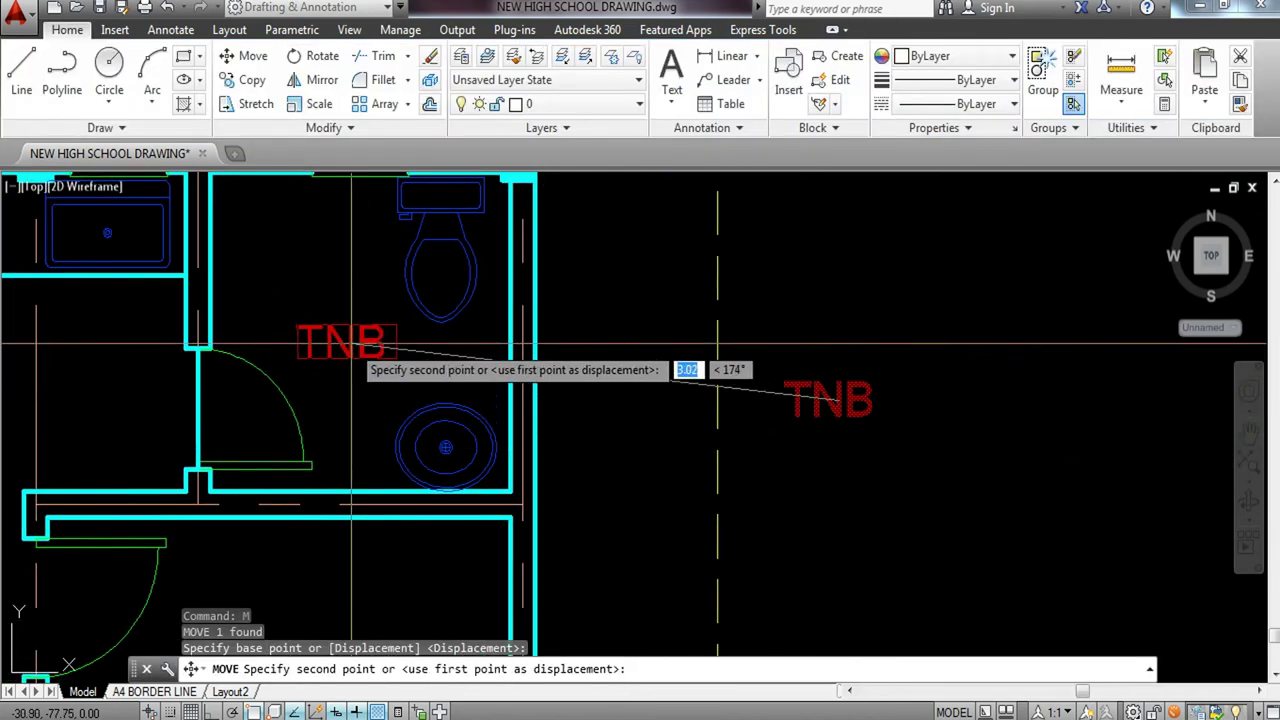
pyautogui.click(352, 344)
# Change the LIVING AREA label in the space below the kitchen to "DINING AREA".
pyautogui.scroll(-2, 352, 343)
pyautogui.moveTo(311, 425); pyautogui.dragTo(669, 360, button='middle')
pyautogui.click(316, 395)
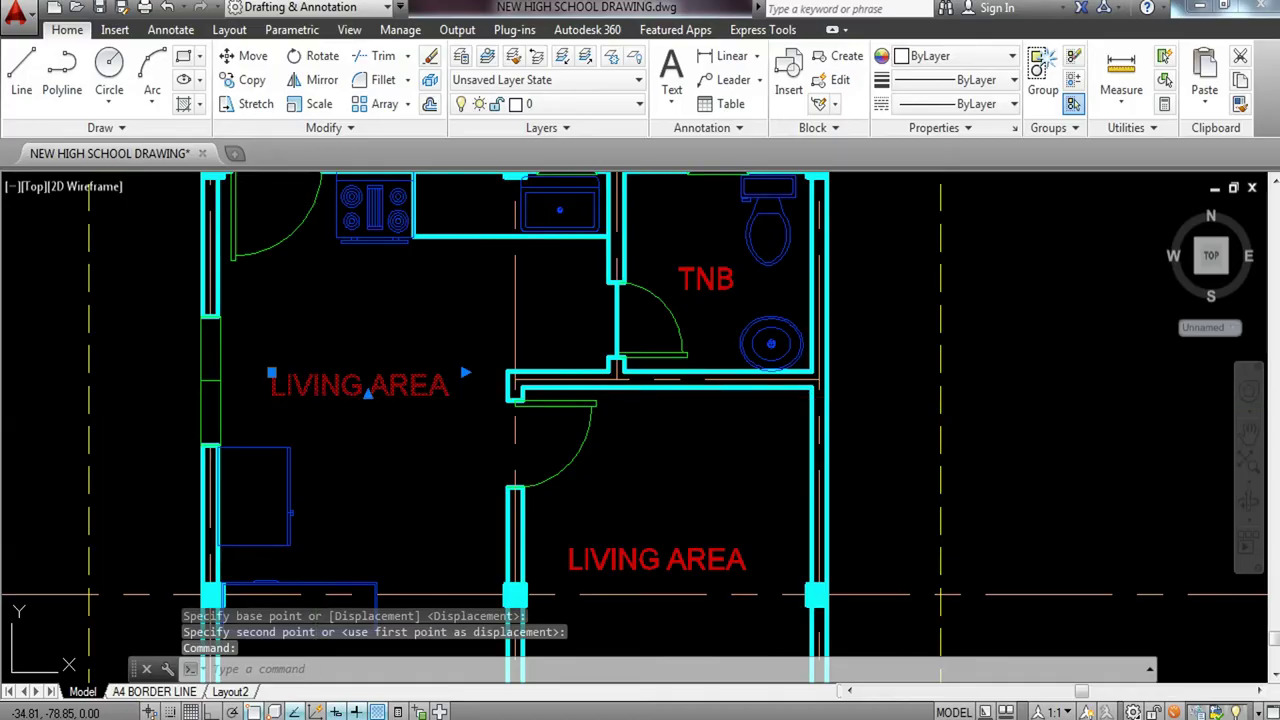
pyautogui.doubleClick(432, 388)
pyautogui.moveTo(446, 386); pyautogui.dragTo(209, 393)
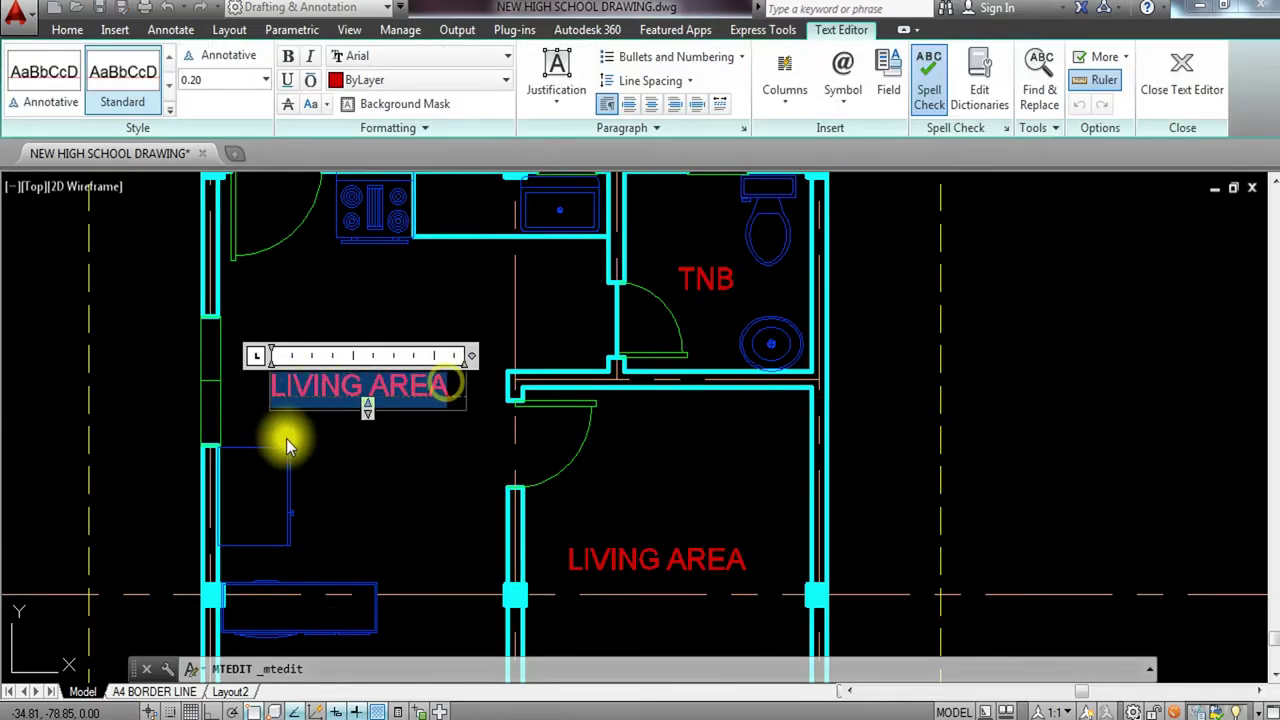
pyautogui.write('DINING AREA')
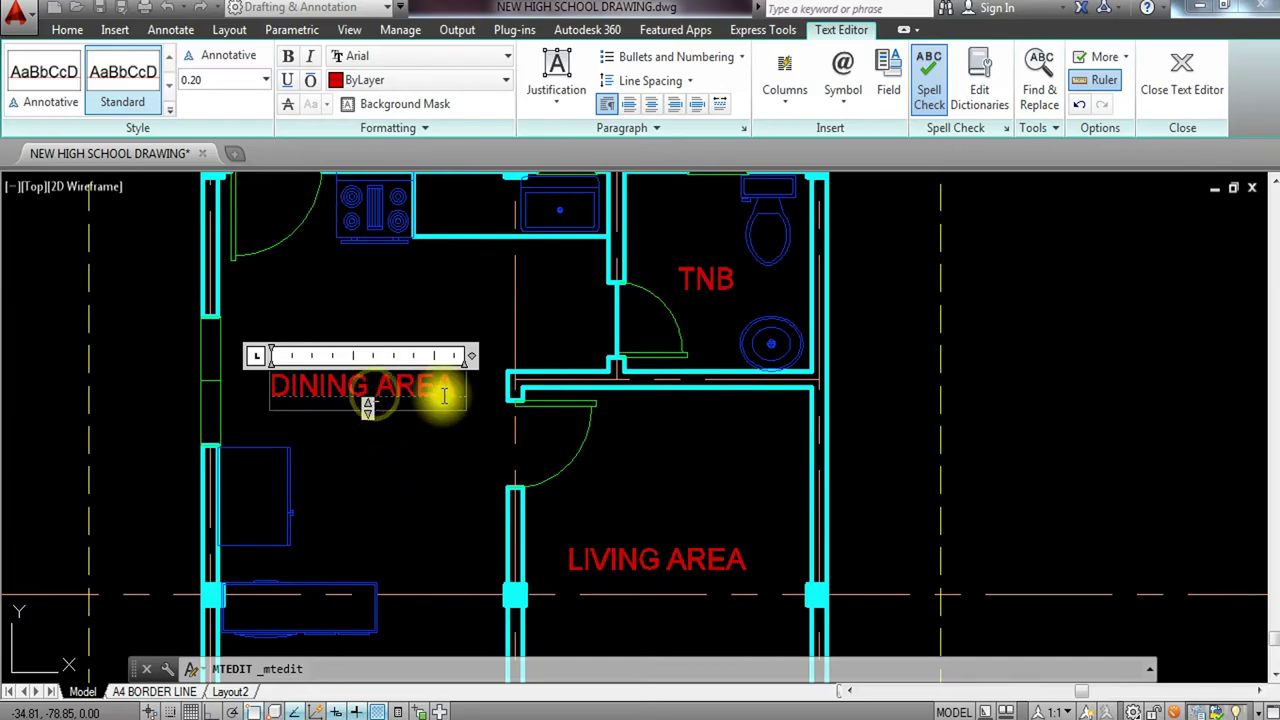
pyautogui.click(492, 368)
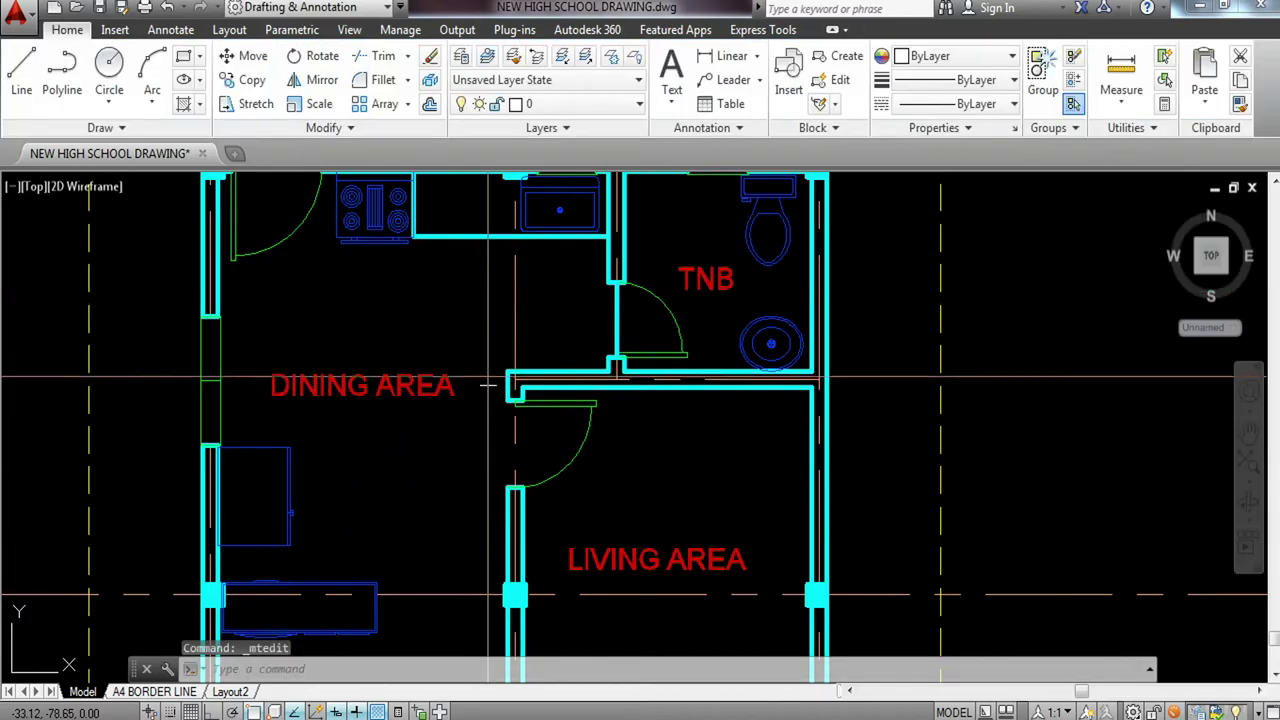
# Change the LIVING AREA label in the room below the bathroom to "BEDROOM".
pyautogui.moveTo(690, 560); pyautogui.dragTo(643, 423, button='middle')
pyautogui.doubleClick(624, 430)
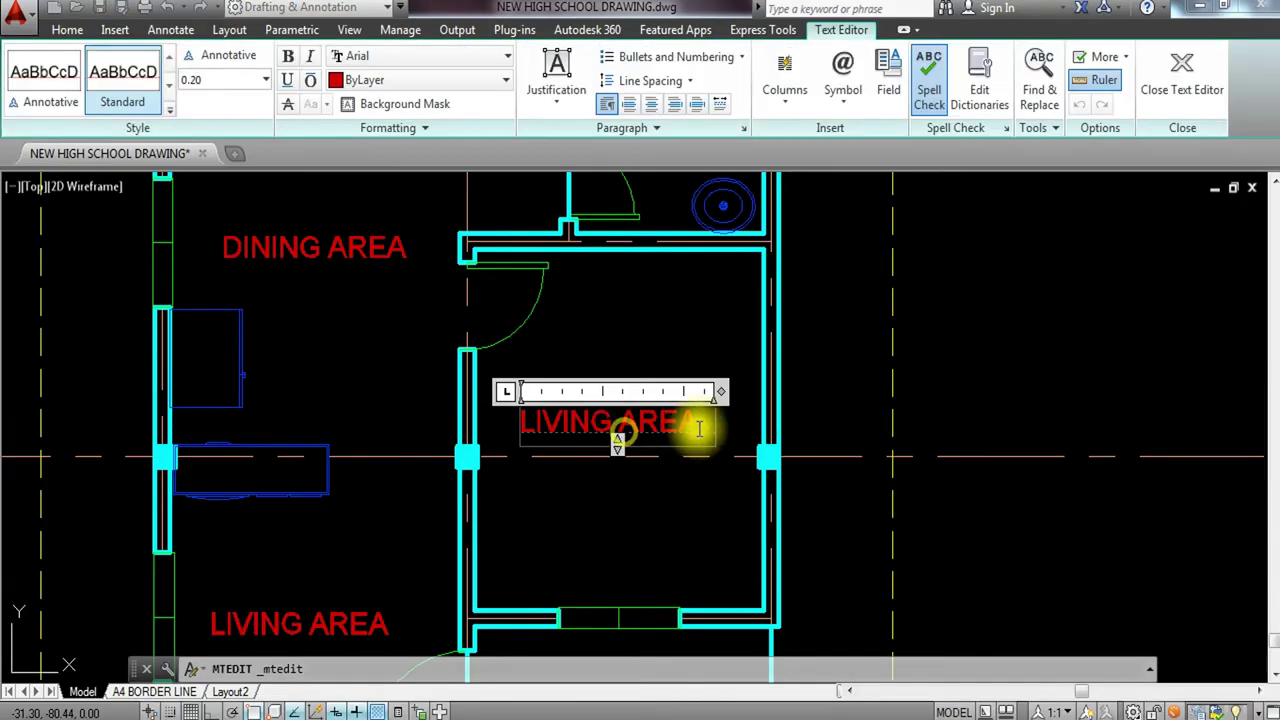
pyautogui.press('BackSpace')
pyautogui.write('BEDROOM')
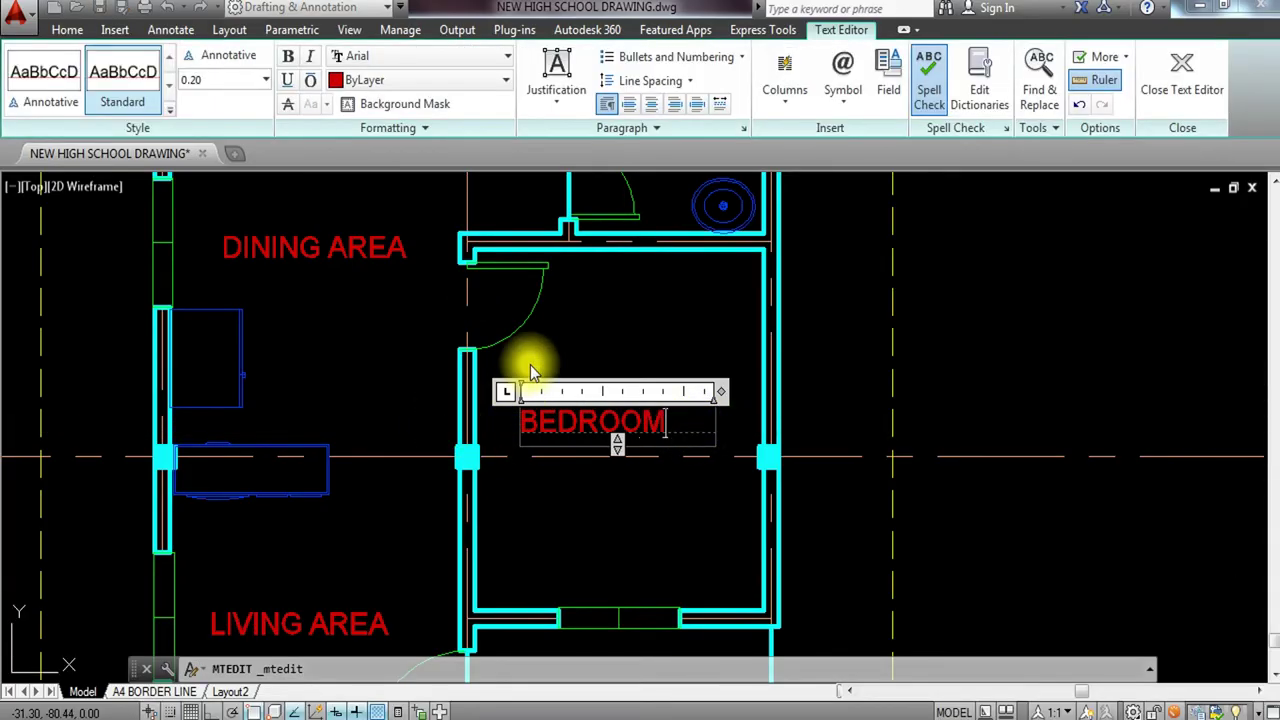
pyautogui.click(606, 366)
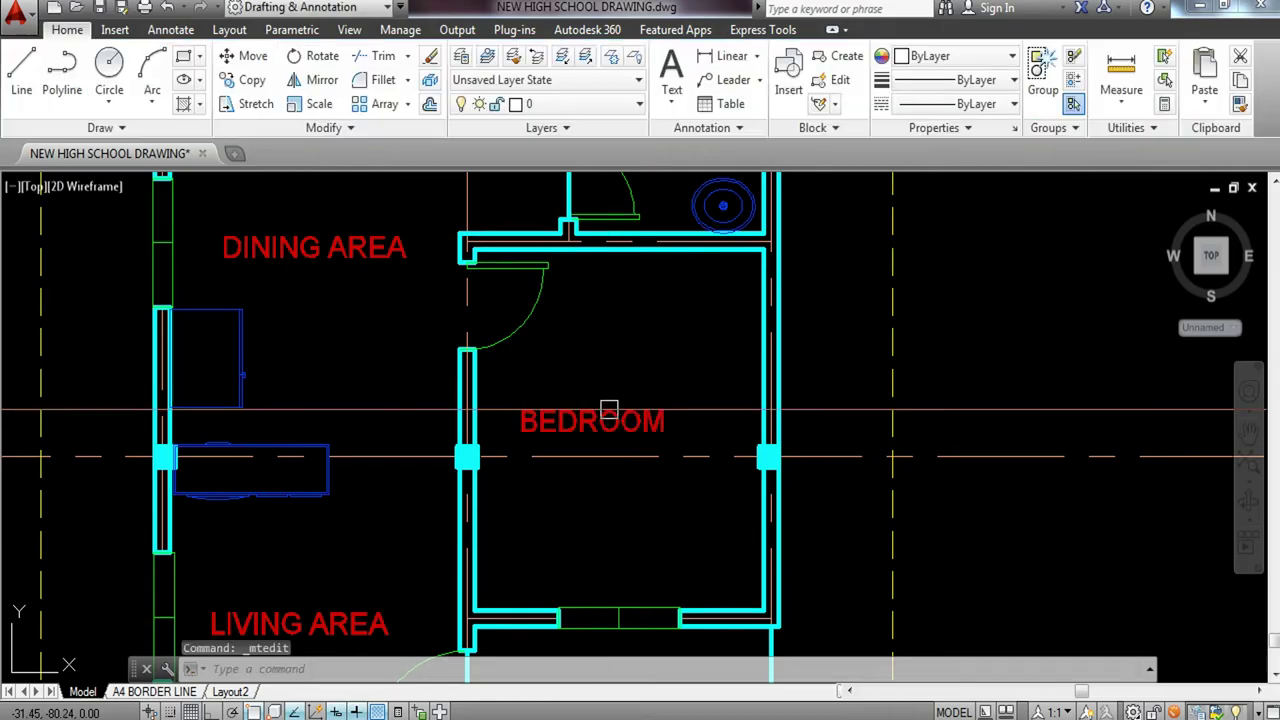
# Move the BEDROOM label slightly right and down to center it in its room.
pyautogui.click(606, 410)
pyautogui.click(578, 351)
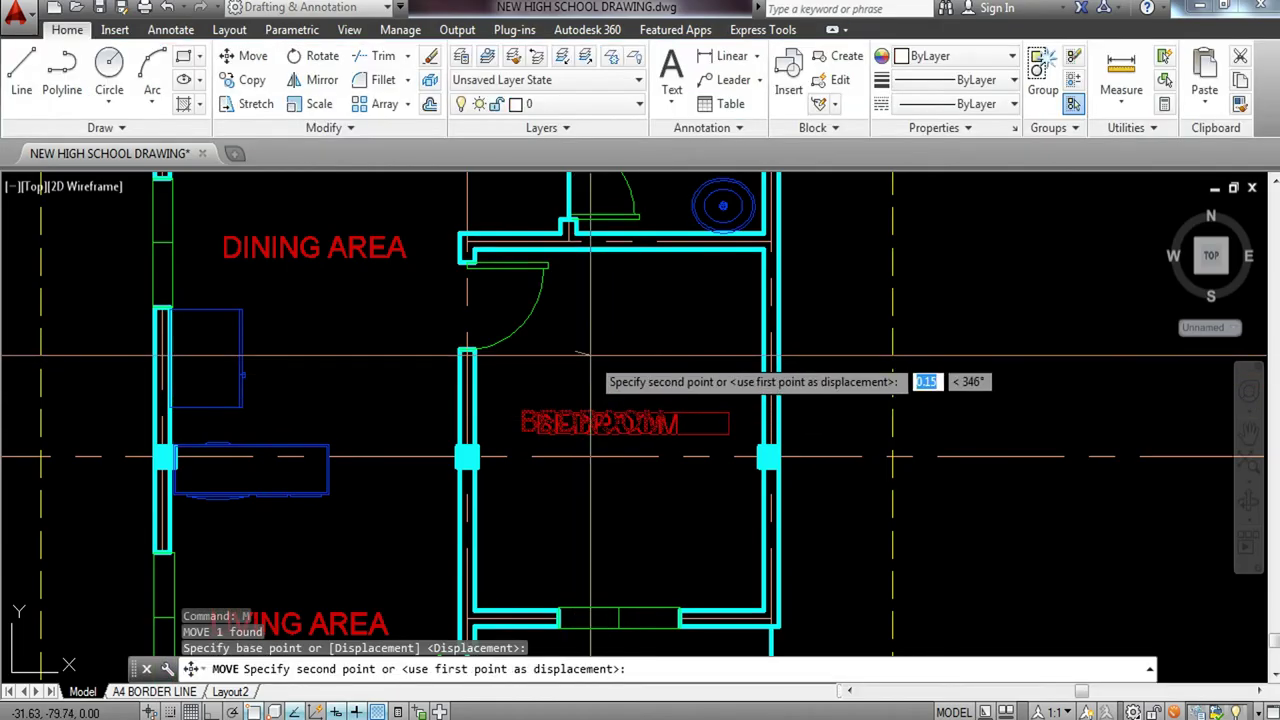
pyautogui.click(596, 357)
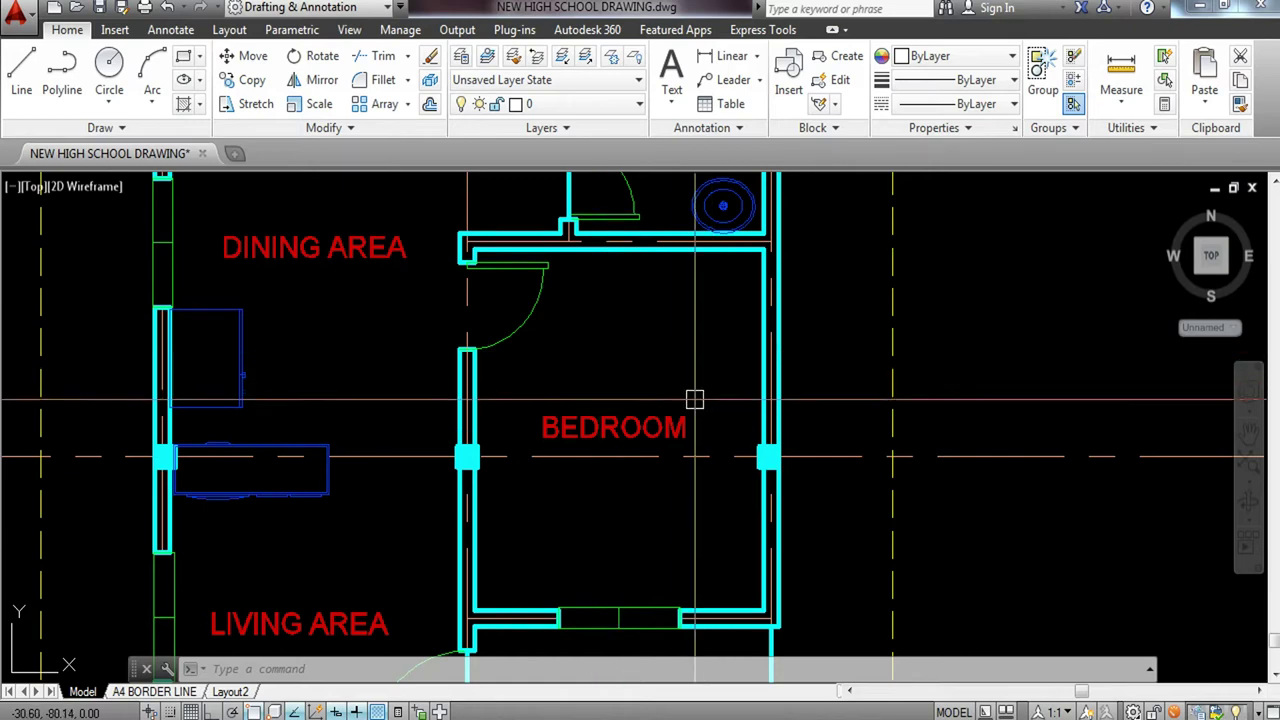
# Copy the BEDROOM label into the open space directly below the bedroom window.
pyautogui.moveTo(631, 505)
pyautogui.mouseDown(button='middle')
pyautogui.moveTo(675, 336)
pyautogui.moveTo(691, 388)
pyautogui.mouseUp(button='middle')
pyautogui.scroll(2, 686, 294)
pyautogui.click(686, 294)
pyautogui.click(616, 334)
pyautogui.write('co')
pyautogui.press('Return')
pyautogui.click(553, 309)
pyautogui.moveTo(644, 650); pyautogui.dragTo(629, 314, button='middle')
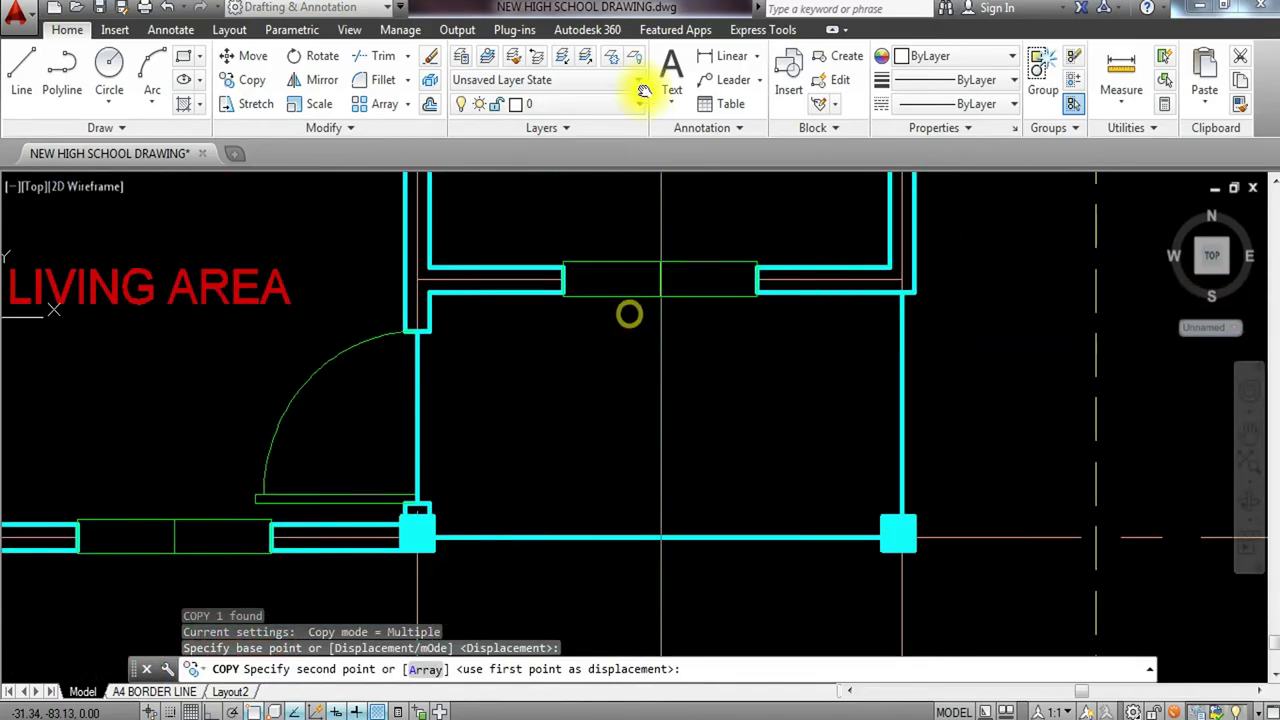
pyautogui.click(545, 398)
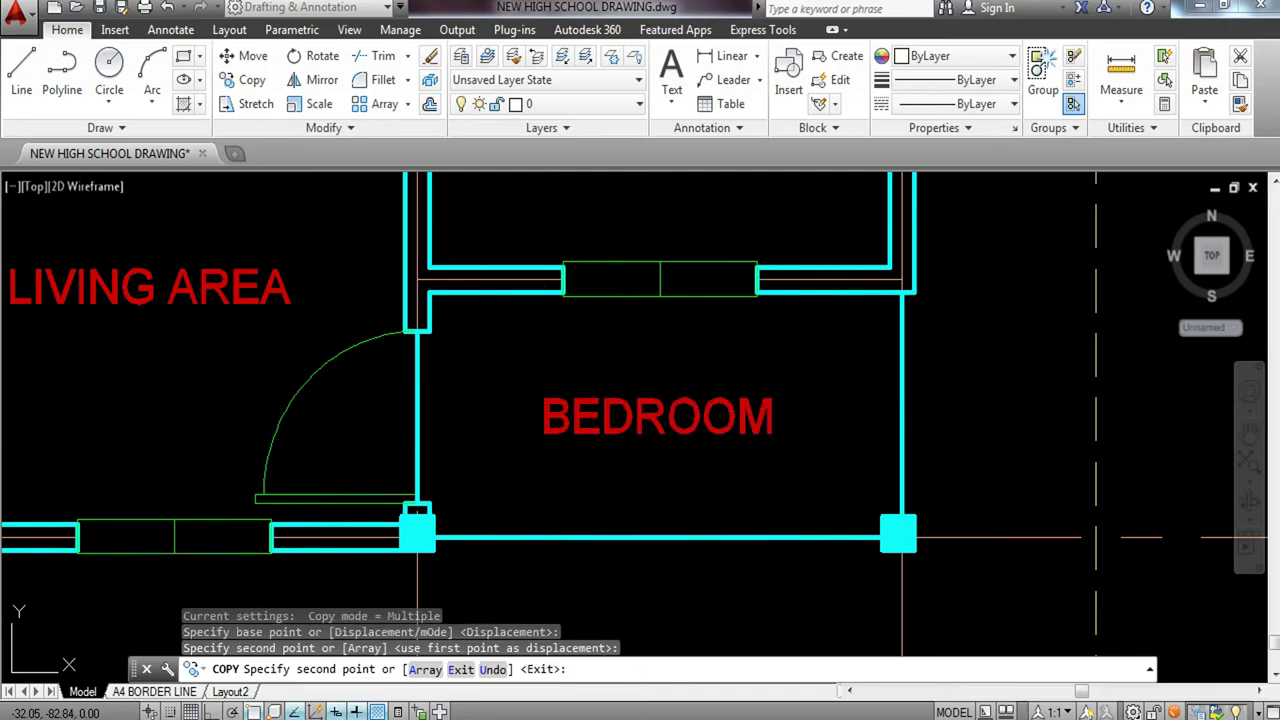
pyautogui.press('Return')
# Change the copied label below the bedroom window to "PORCH" and narrow its text column.
pyautogui.doubleClick(646, 417)
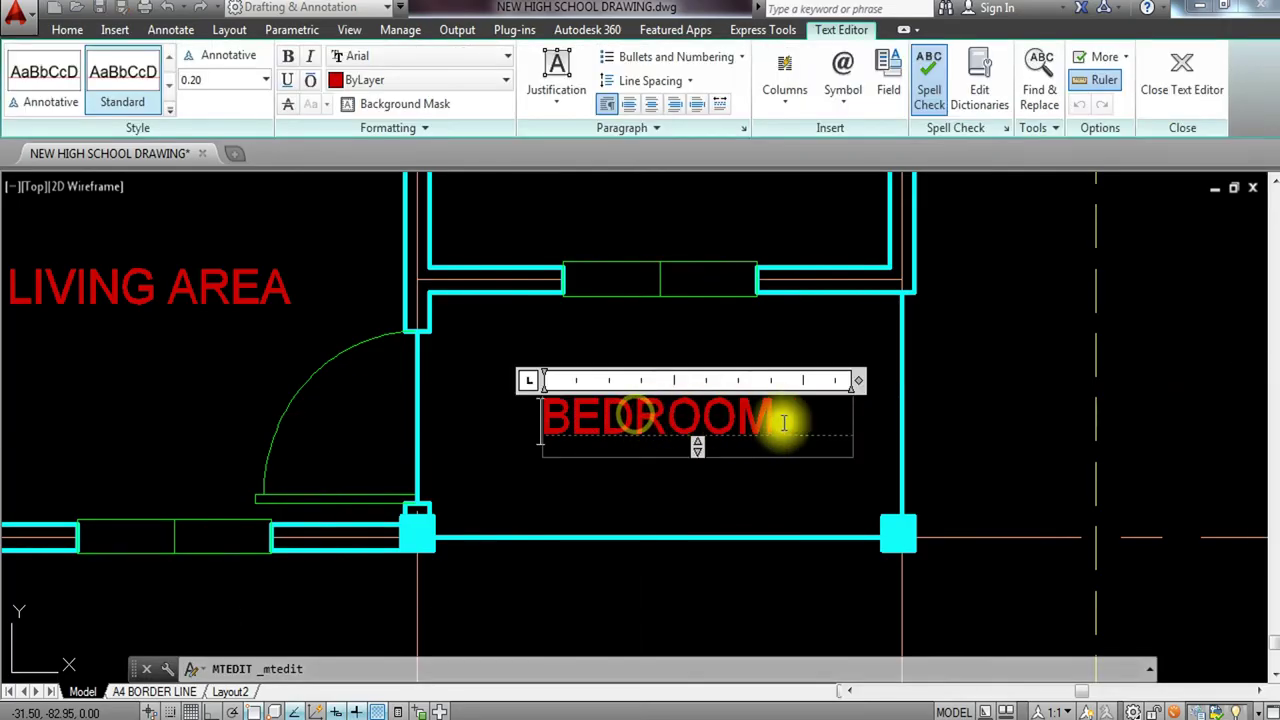
pyautogui.moveTo(783, 422); pyautogui.dragTo(557, 422)
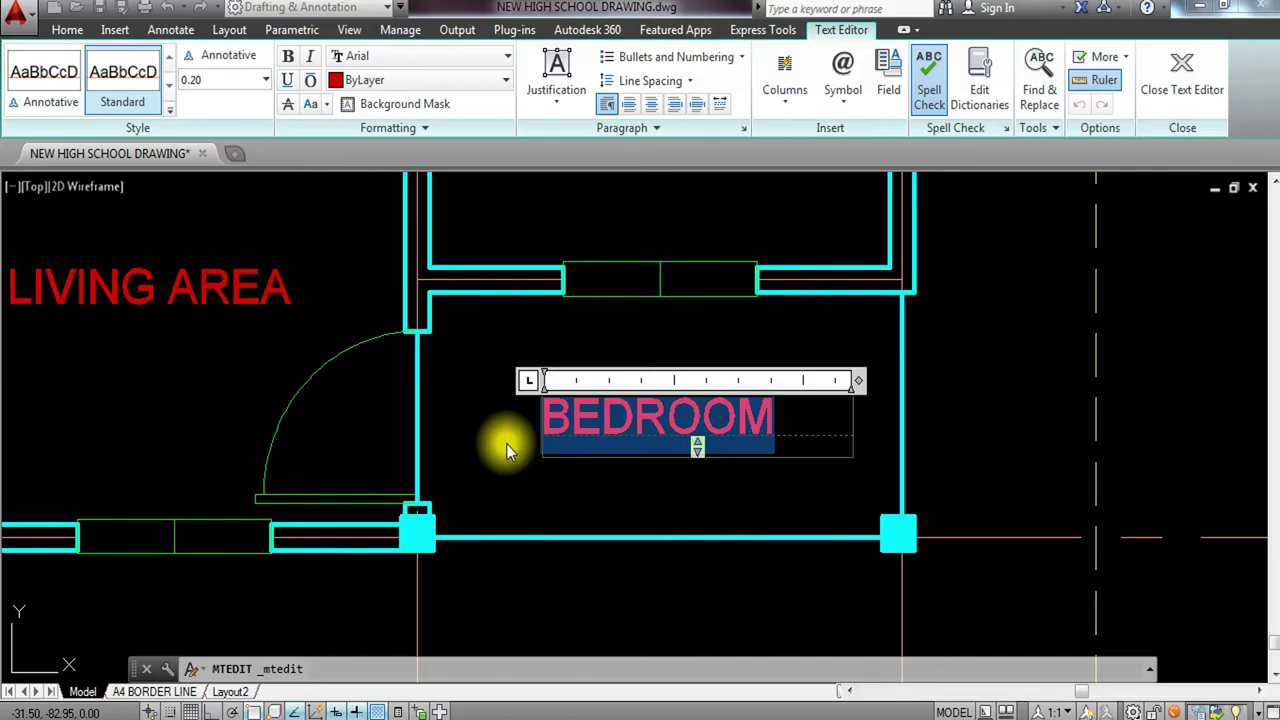
pyautogui.write('PORCH')
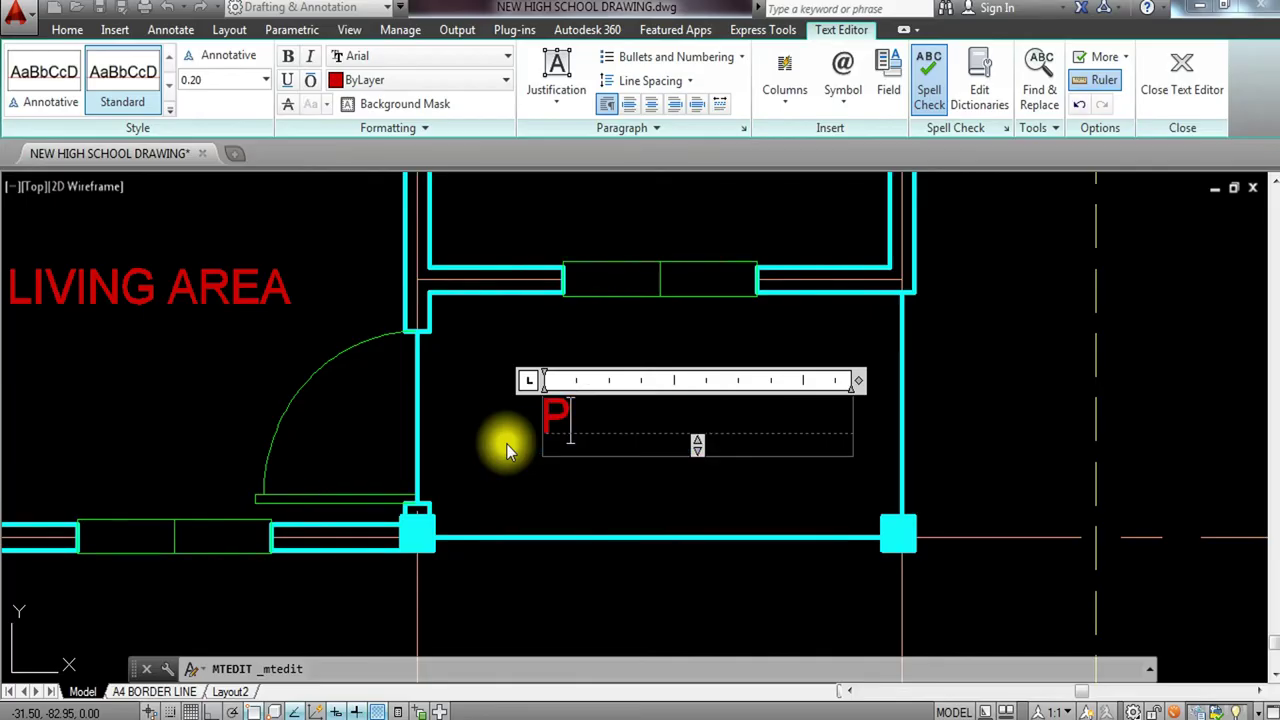
pyautogui.moveTo(858, 381); pyautogui.dragTo(716, 386)
pyautogui.click(857, 381)
pyautogui.click(858, 388)
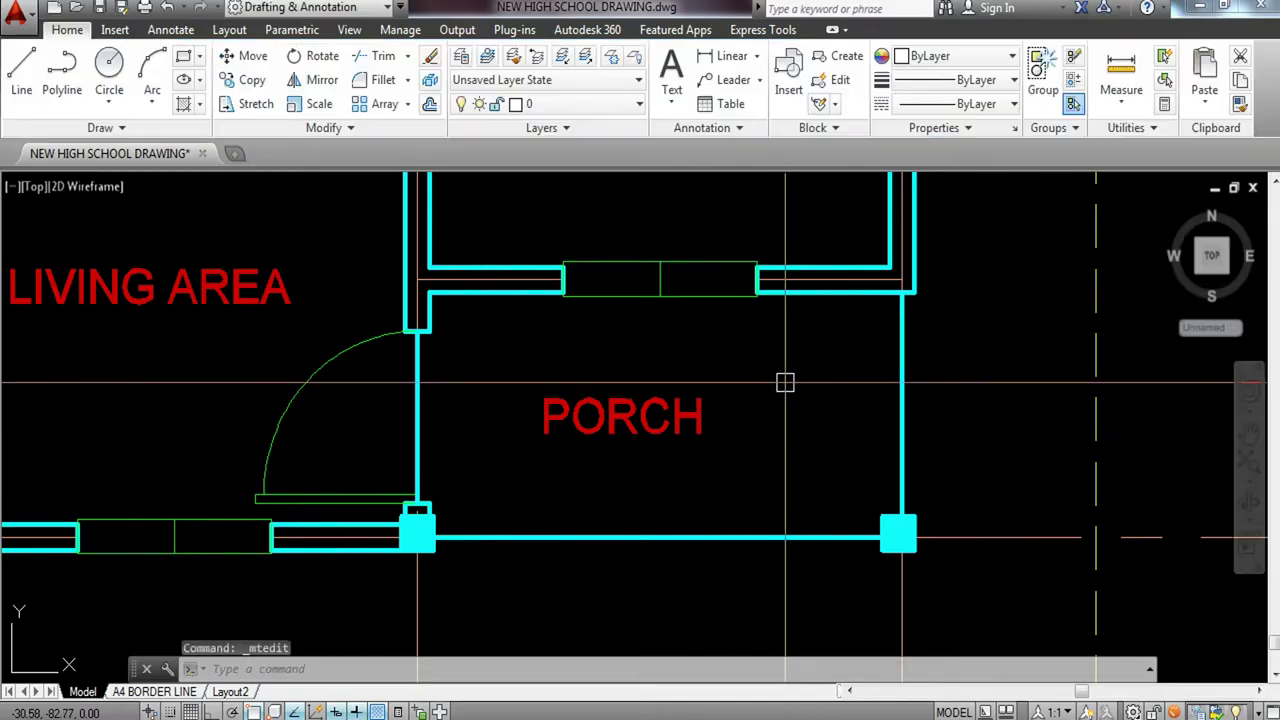
# Move the PORCH label slightly right to center it in the porch.
pyautogui.click(616, 456)
pyautogui.press('Return')
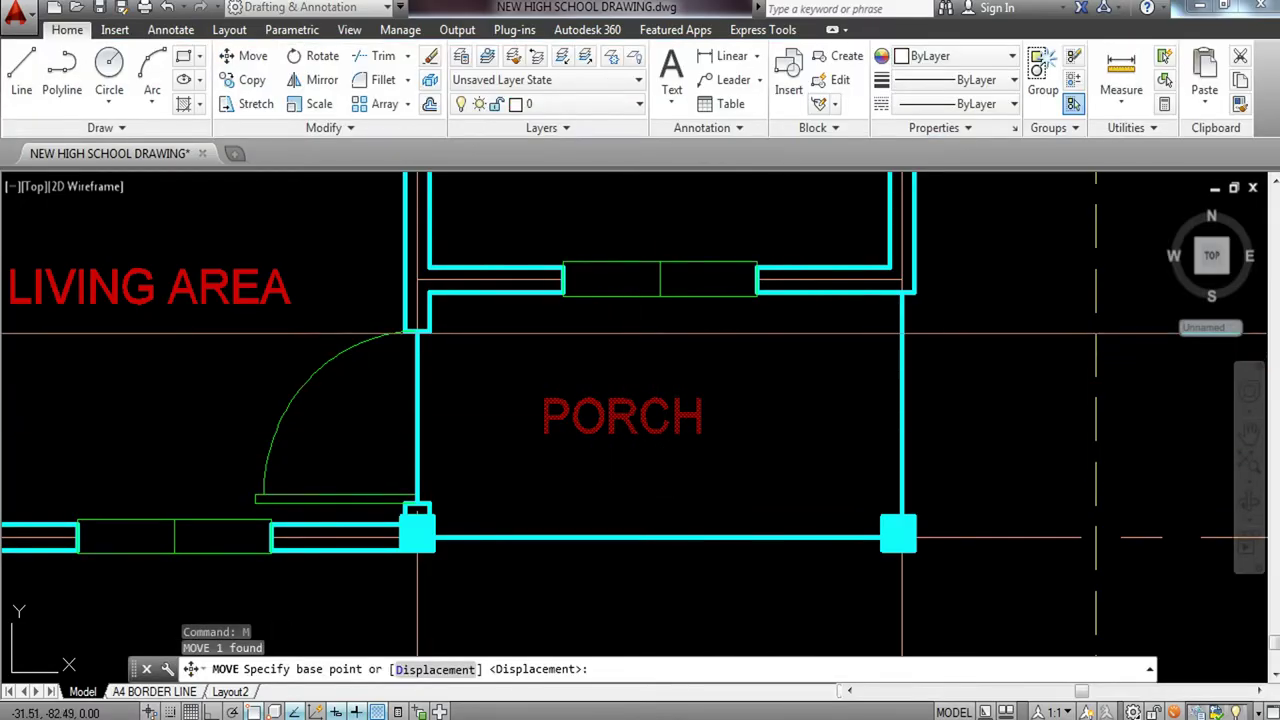
pyautogui.click(630, 331)
pyautogui.click(675, 337)
# Review the room labels across the whole floor plan.
pyautogui.scroll(-2, 675, 337)
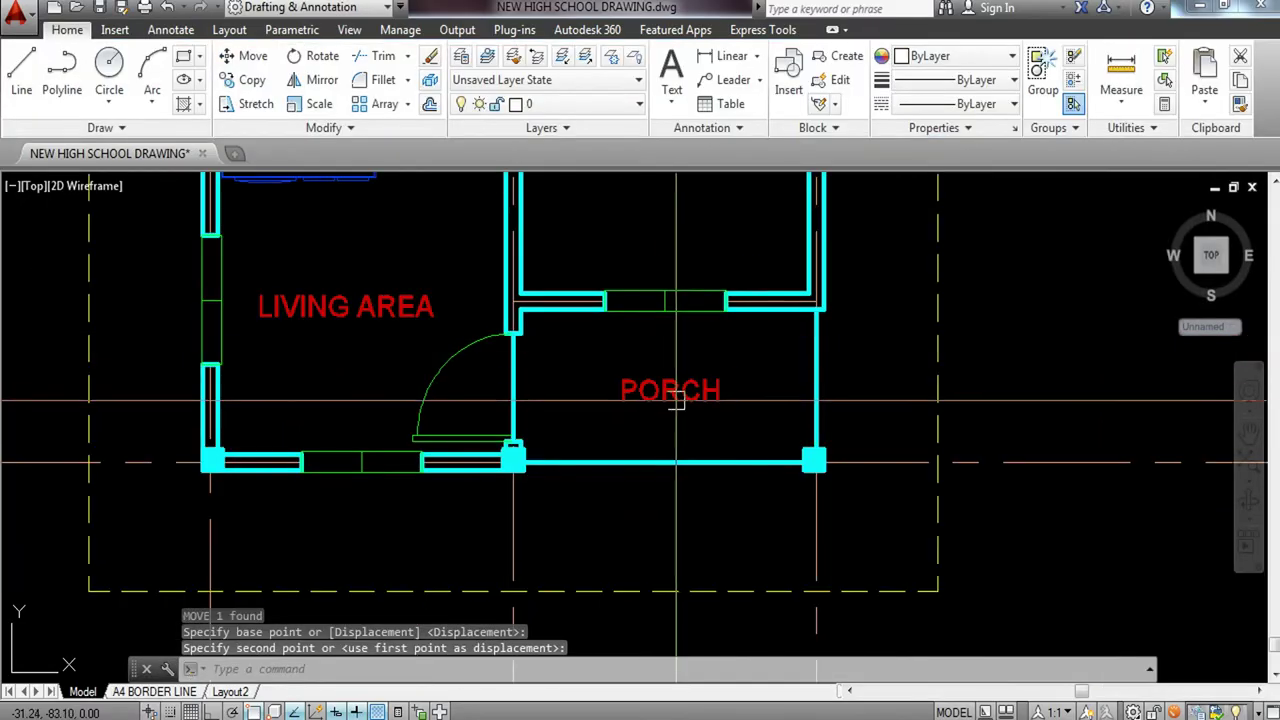
pyautogui.moveTo(591, 429); pyautogui.dragTo(663, 583, button='middle')
pyautogui.moveTo(595, 372); pyautogui.dragTo(623, 487, button='middle')
pyautogui.scroll(-1, 616, 428)
pyautogui.moveTo(651, 363); pyautogui.dragTo(657, 422, button='middle')
pyautogui.scroll(2, 692, 376)
pyautogui.moveTo(693, 365)
pyautogui.mouseDown(button='middle')
pyautogui.moveTo(686, 381)
pyautogui.moveTo(660, 340)
pyautogui.moveTo(630, 364)
pyautogui.mouseUp(button='middle')
pyautogui.scroll(-1, 681, 358)
pyautogui.scroll(-2, 630, 358)
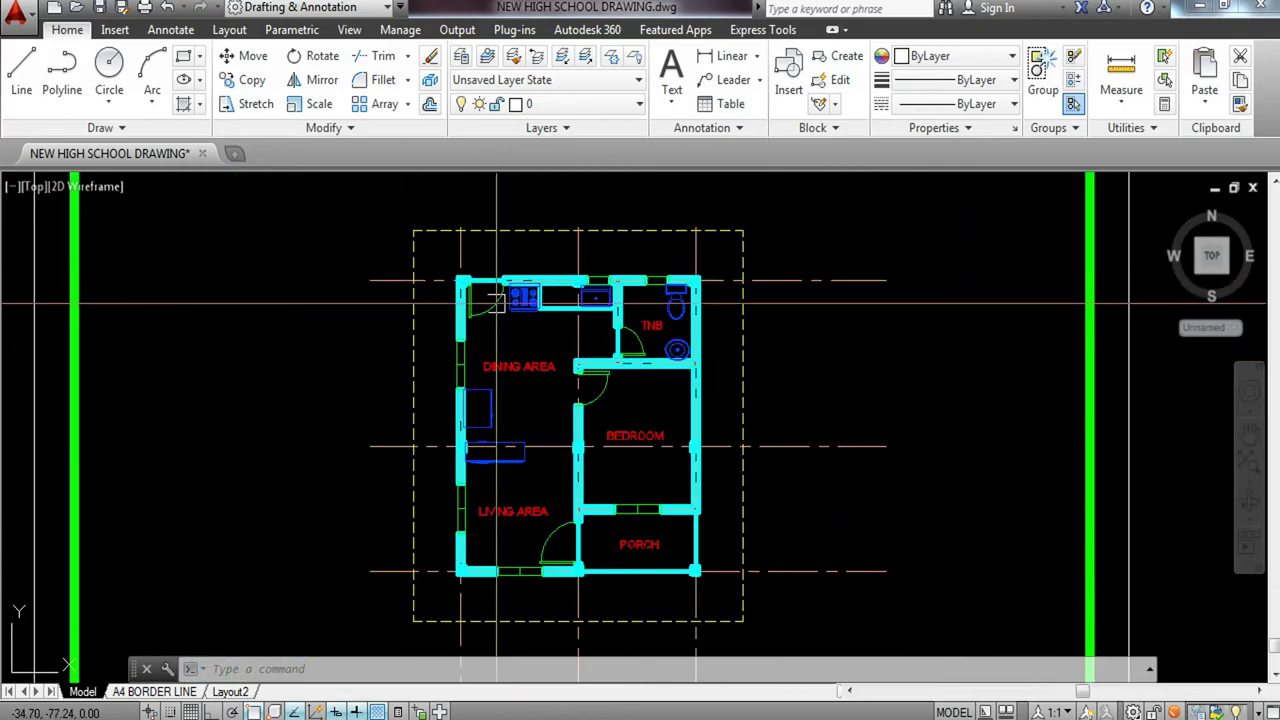
# Draw a circle of radius 0.2 in the bedroom, above the BEDROOM label and beside the door swing.
pyautogui.scroll(7, 674, 409)
pyautogui.write('c')
pyautogui.press('Return')
pyautogui.click(685, 382)
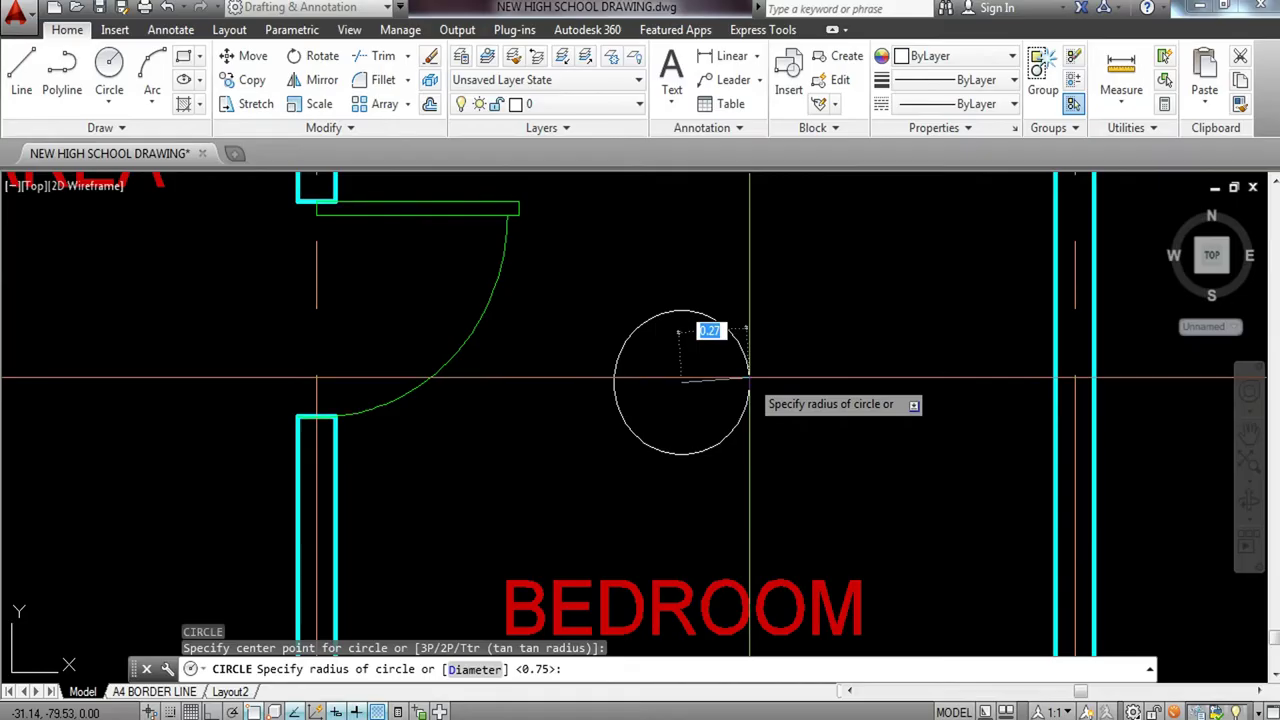
pyautogui.write('.25')
pyautogui.press('Return')
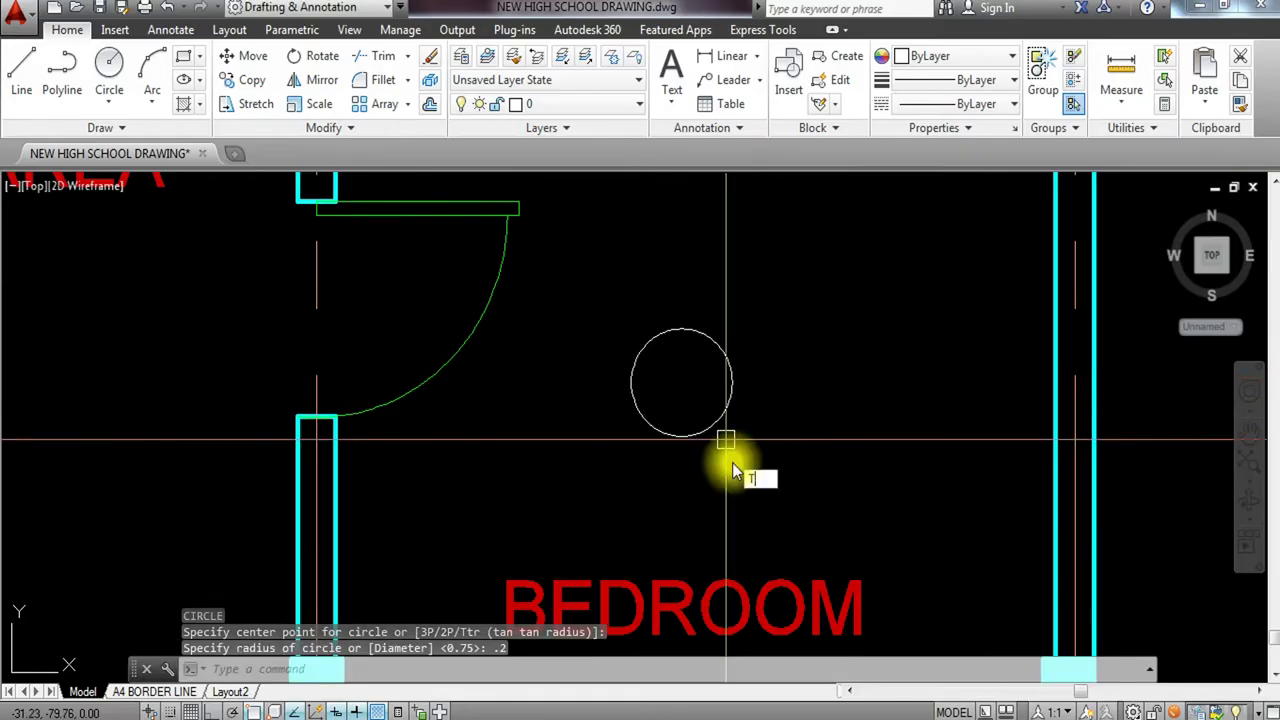
# Add the multiline text "D1" with a height of 0.15 just above the circle.
pyautogui.write('t')
pyautogui.press('Return')
pyautogui.click(643, 243)
pyautogui.click(676, 276)
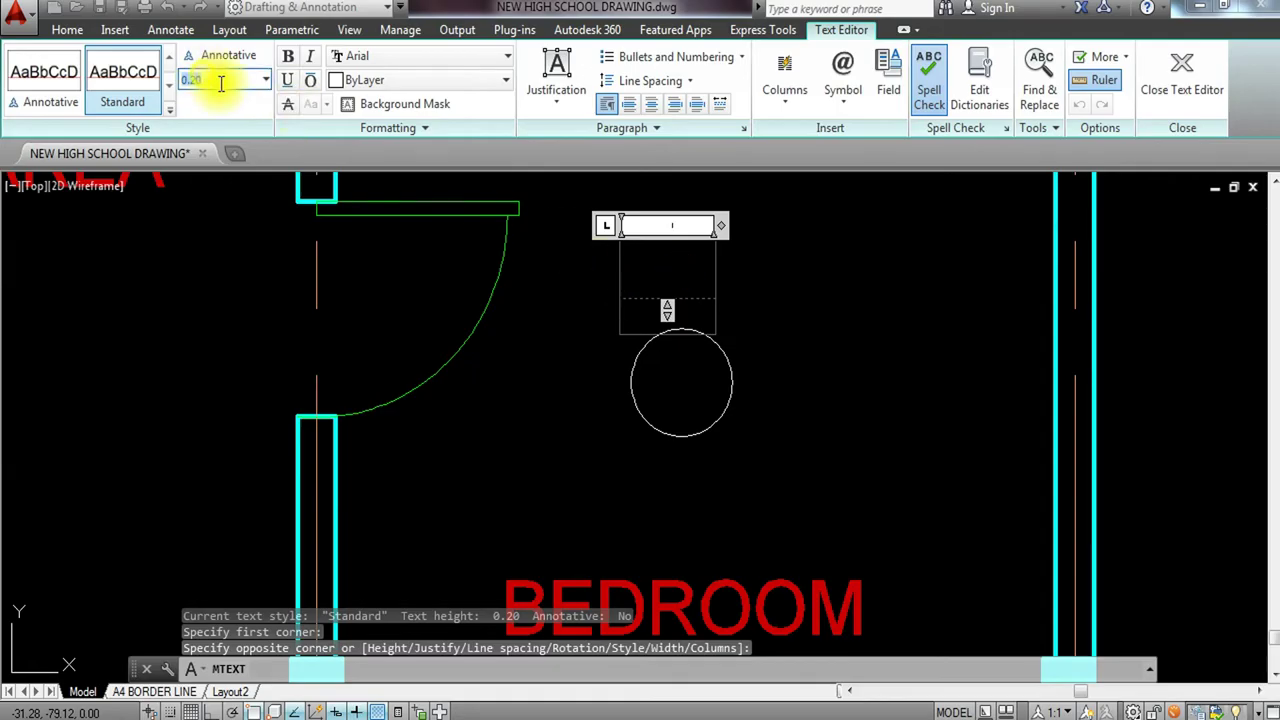
pyautogui.write('.15')
pyautogui.press('Return')
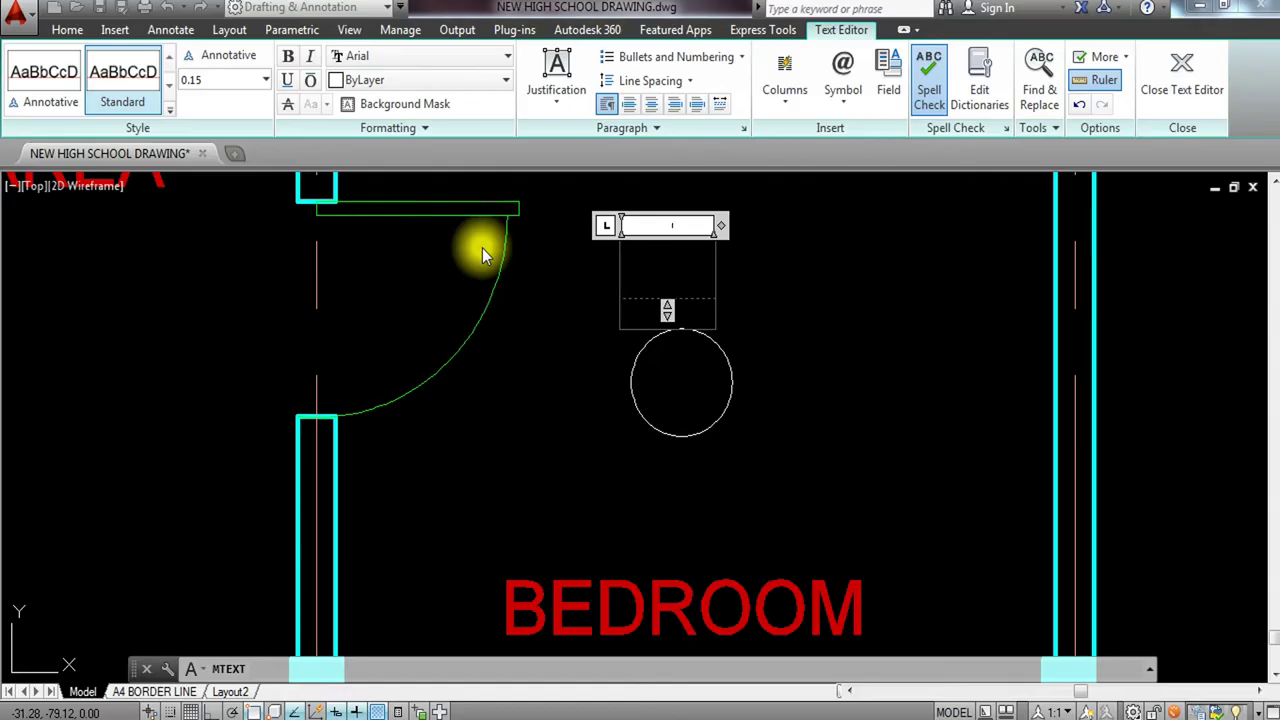
pyautogui.write('D1')
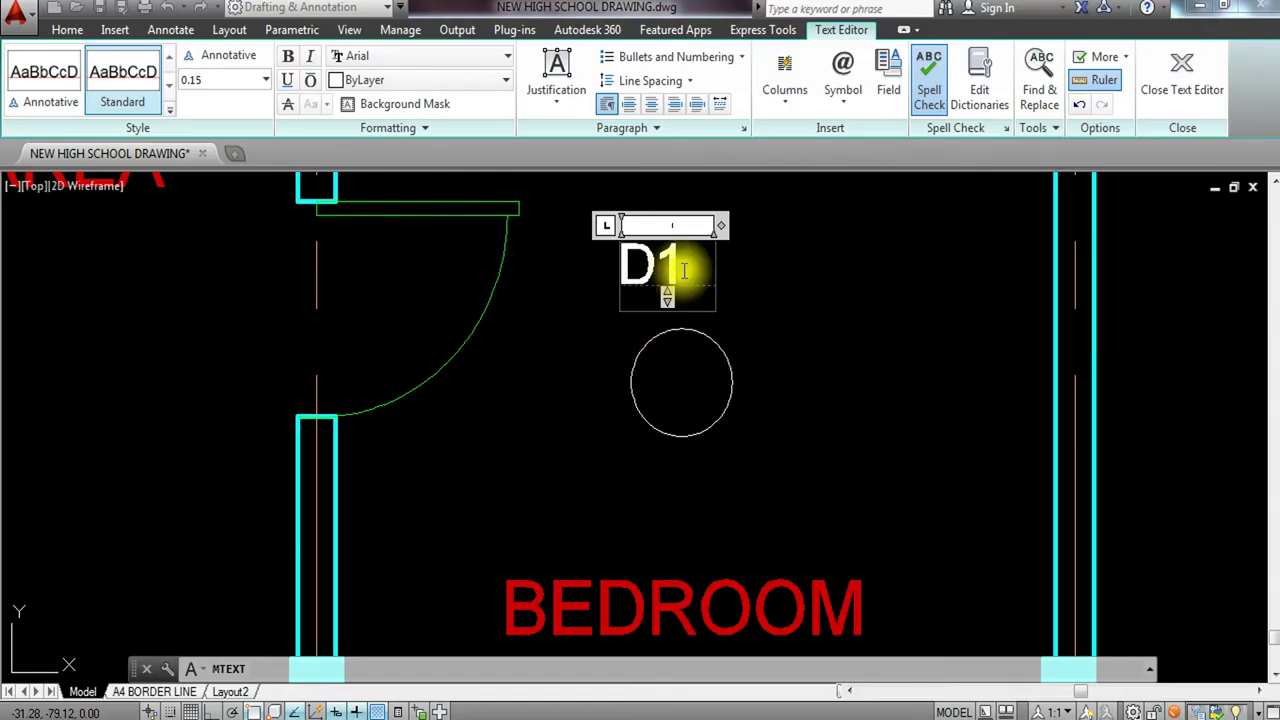
pyautogui.click(801, 306)
# Assign the D1 text to the TEXT layer.
pyautogui.click(740, 271)
pyautogui.click(628, 271)
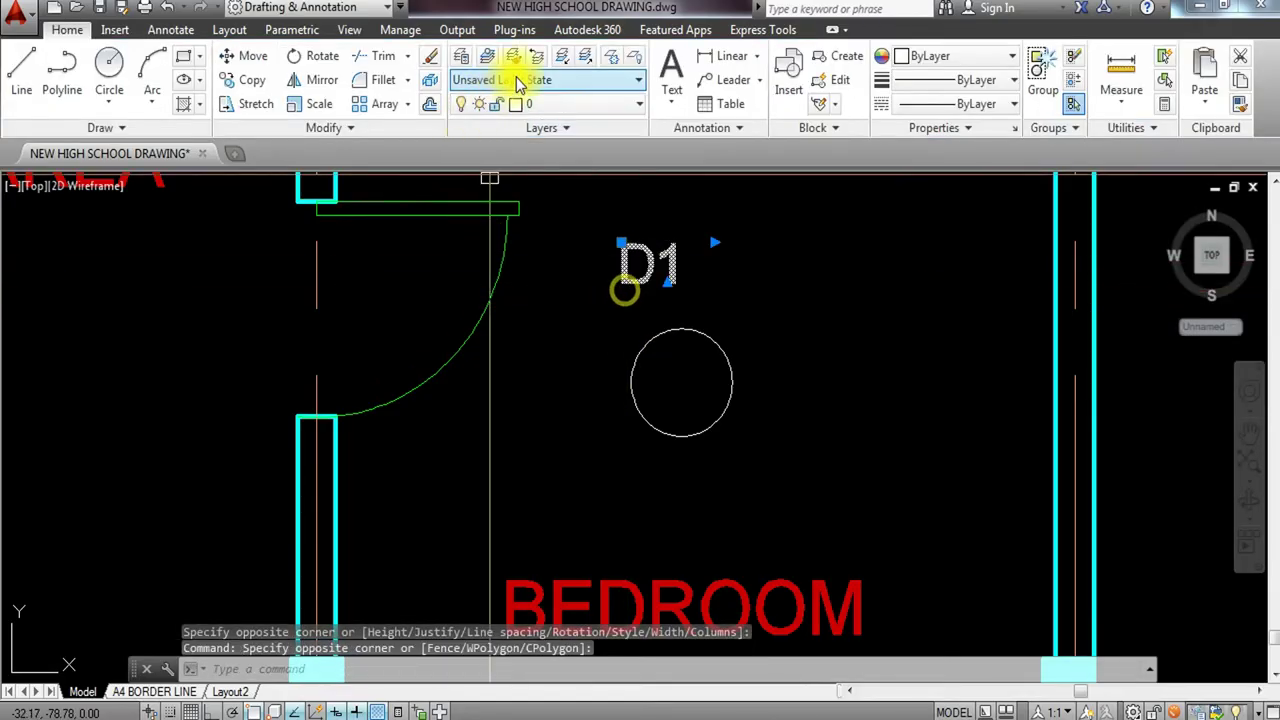
pyautogui.click(590, 107)
pyautogui.click(565, 488)
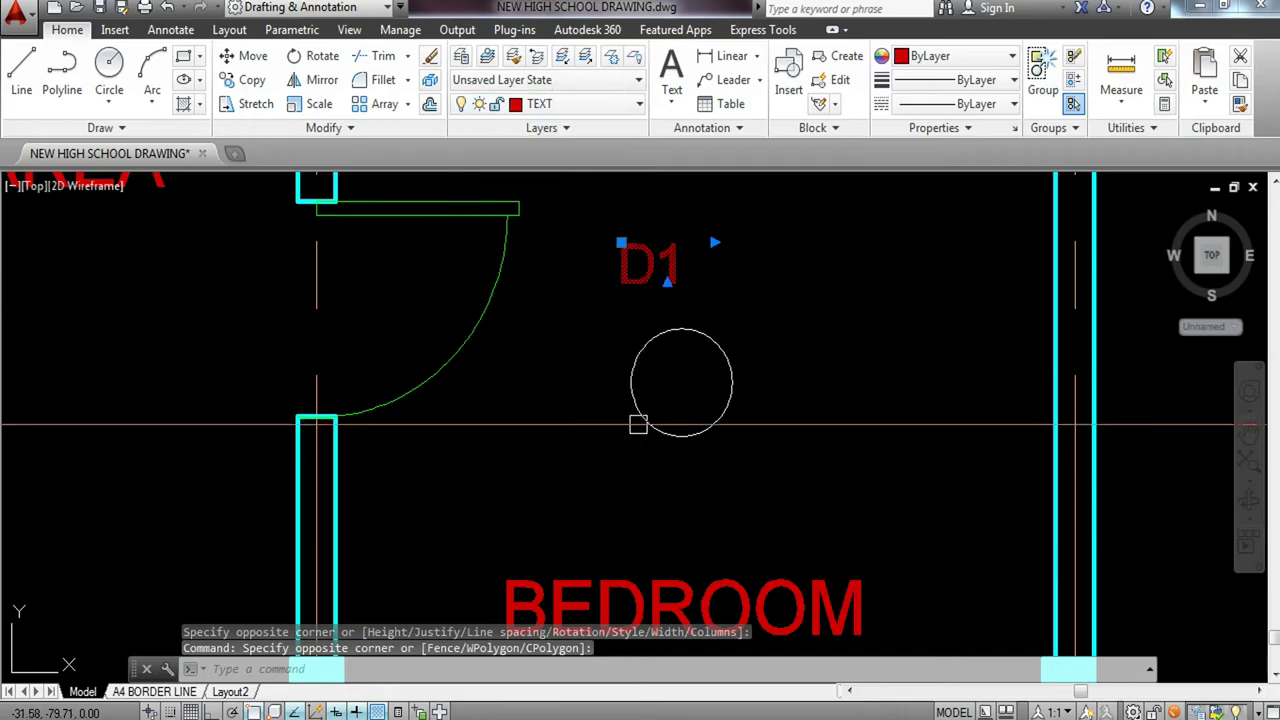
# Move the D1 text to the middle of the circle.
pyautogui.write('m')
pyautogui.press('Return')
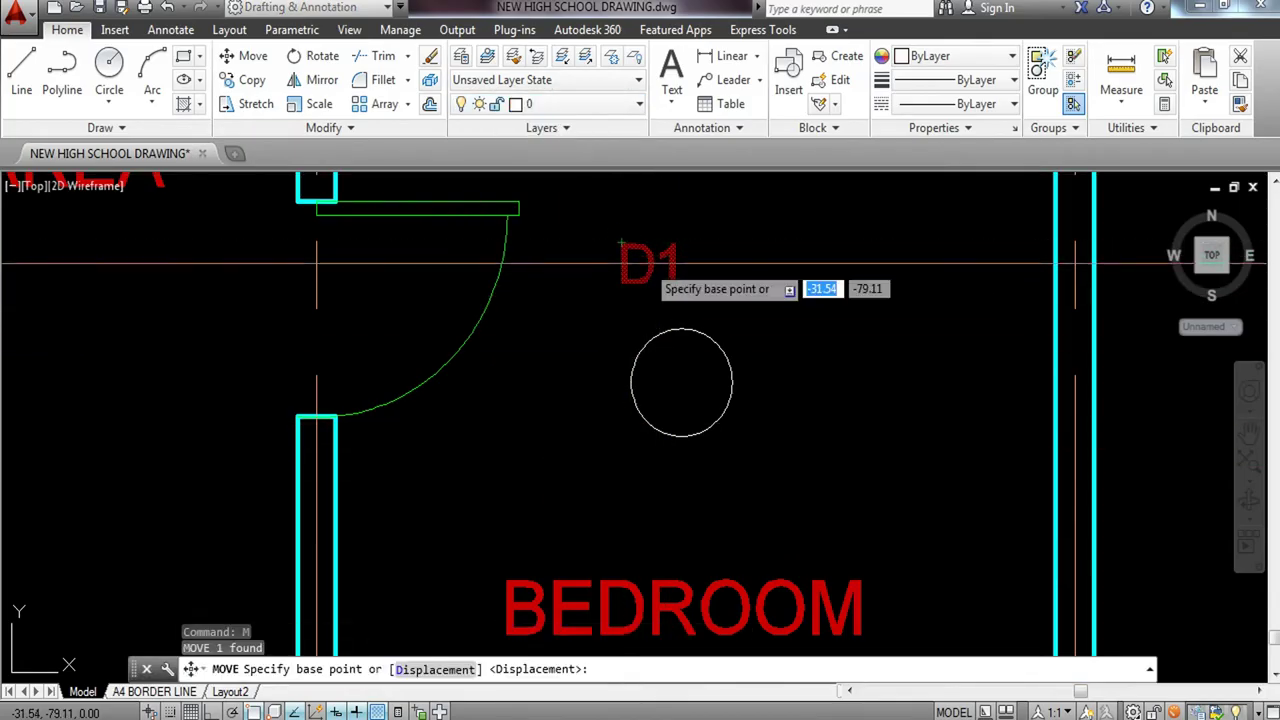
pyautogui.scroll(2, 650, 266)
pyautogui.click(650, 266)
pyautogui.moveTo(735, 570); pyautogui.dragTo(668, 380, button='middle')
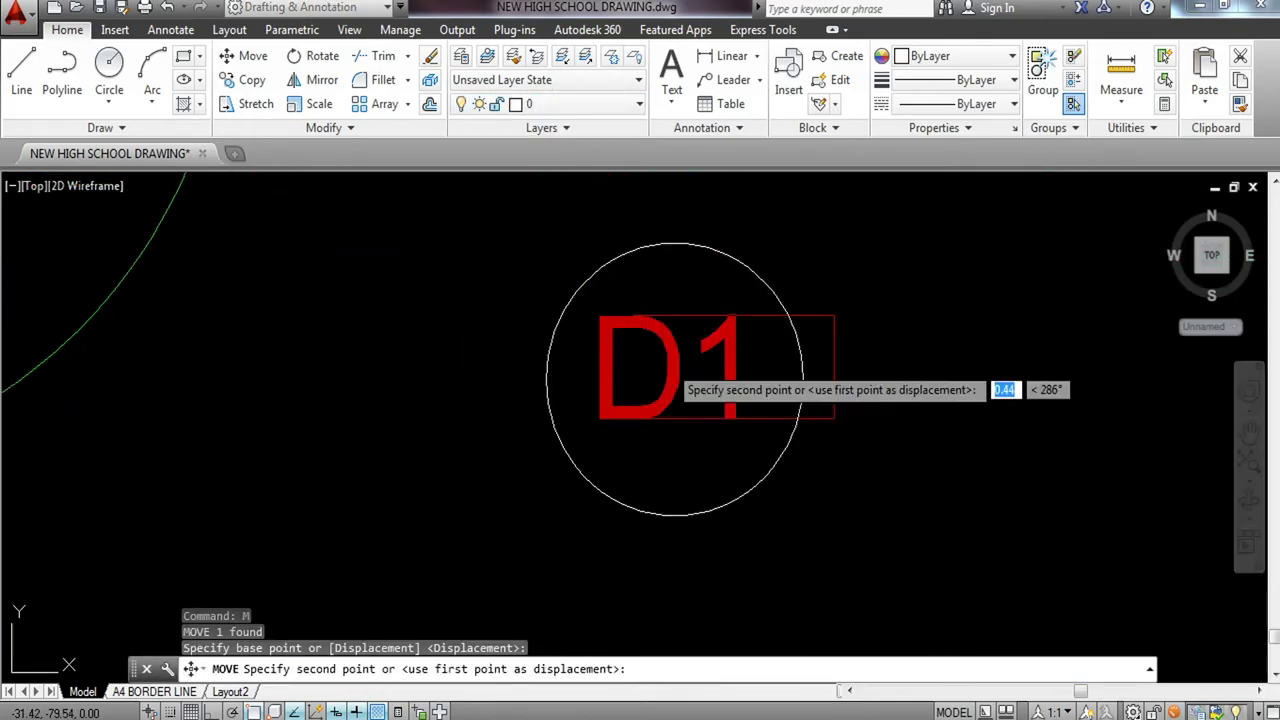
pyautogui.press('Escape')
# Assign the circle around D1 to the TEXT layer.
pyautogui.click(803, 329)
pyautogui.click(772, 363)
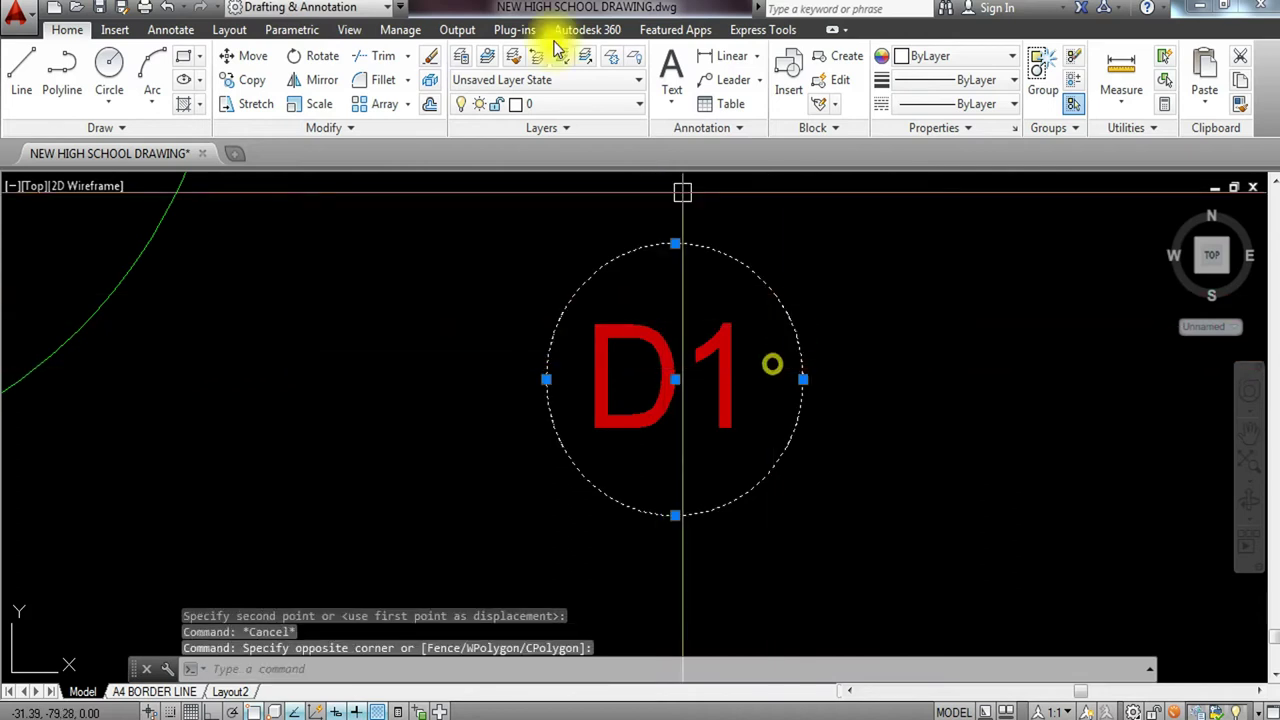
pyautogui.click(590, 110)
pyautogui.click(594, 487)
pyautogui.press('Escape')
# Copy the circled D1 tag from the circle's centre to the door between the living area and the porch.
pyautogui.click(843, 340)
pyautogui.click(529, 466)
pyautogui.write('CO')
pyautogui.press('Return')
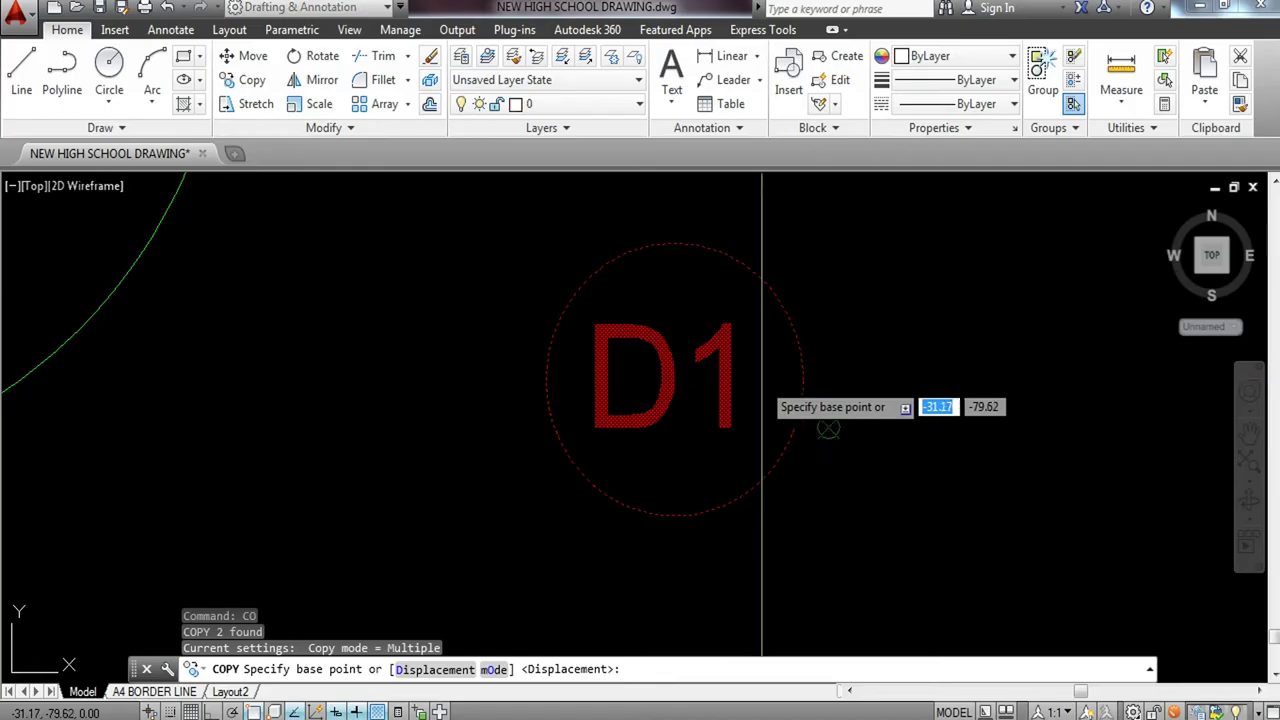
pyautogui.click(675, 380)
pyautogui.scroll(-3, 675, 379)
pyautogui.moveTo(639, 451)
pyautogui.mouseDown(button='middle')
pyautogui.moveTo(610, 385)
pyautogui.moveTo(595, 180)
pyautogui.mouseUp(button='middle')
pyautogui.moveTo(462, 454); pyautogui.dragTo(511, 243, button='middle')
pyautogui.scroll(2, 388, 462)
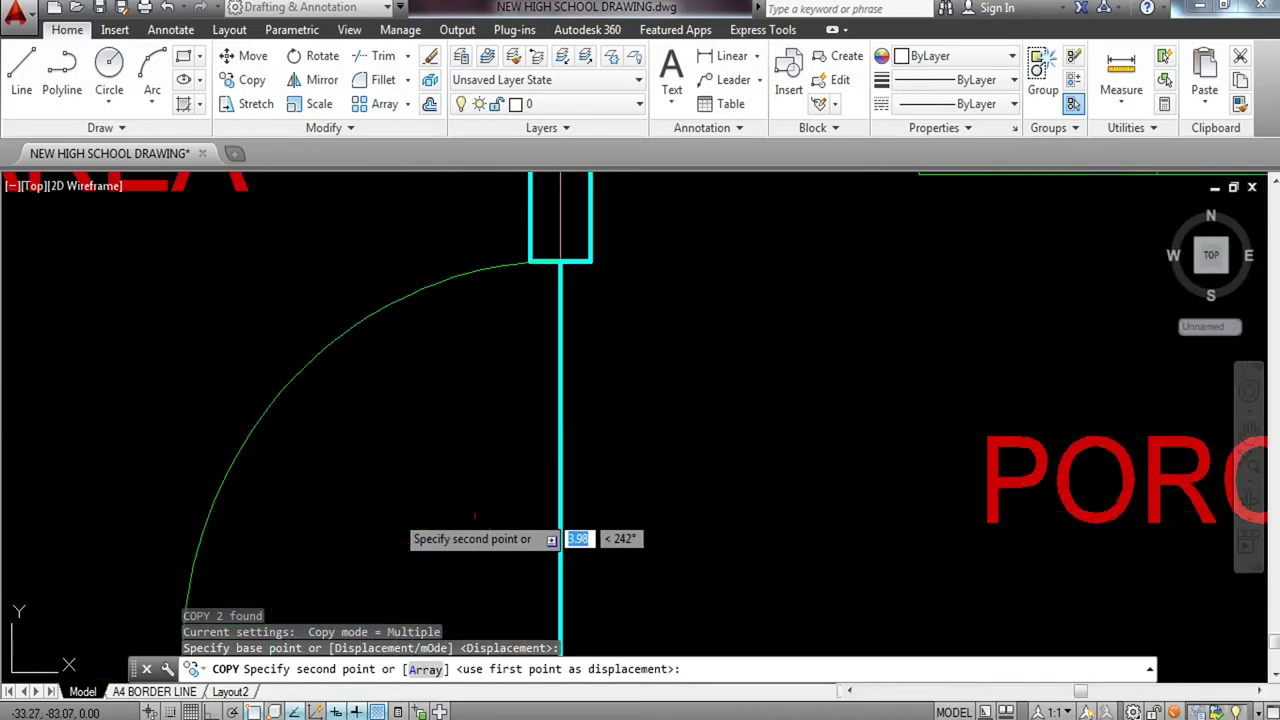
pyautogui.click(399, 476)
# Place further copies of the D1 tag at the door beside the stove, the bedroom door and the TNB door.
pyautogui.scroll(-4, 409, 447)
pyautogui.moveTo(400, 293); pyautogui.dragTo(483, 563, button='middle')
pyautogui.scroll(2, 378, 360)
pyautogui.scroll(3, 345, 345)
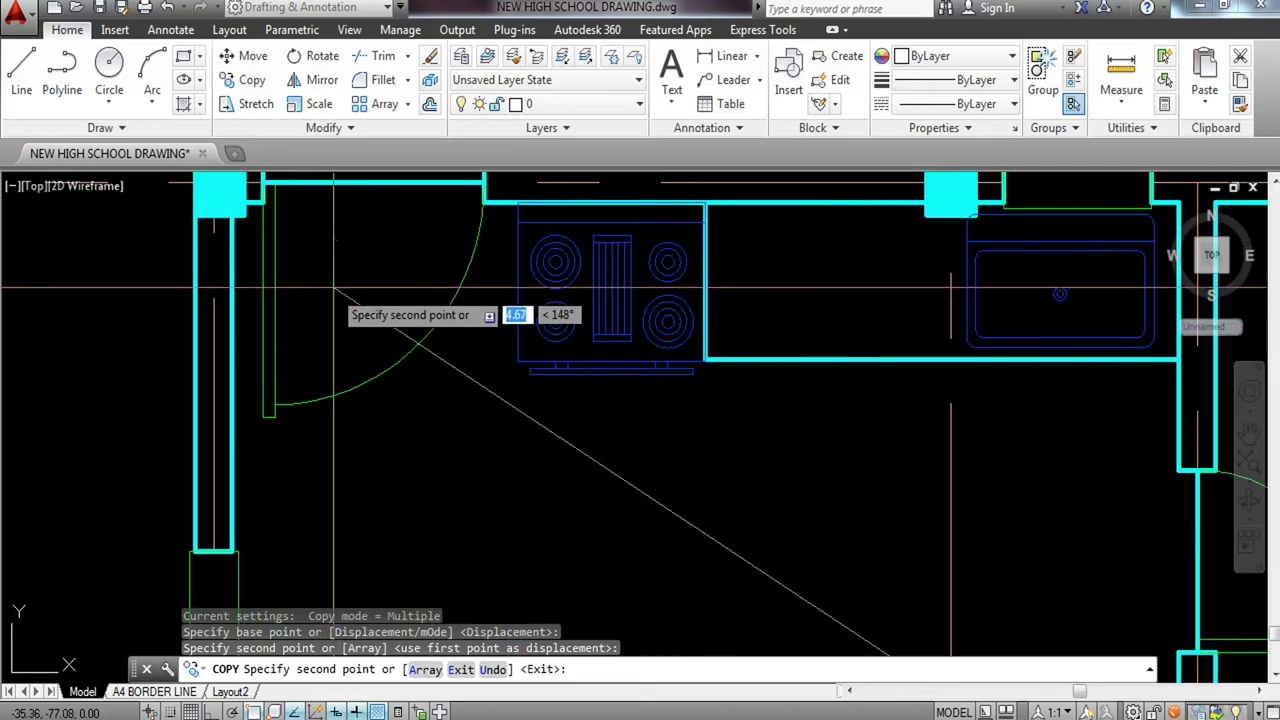
pyautogui.click(336, 302)
pyautogui.scroll(-5, 336, 302)
pyautogui.scroll(4, 597, 512)
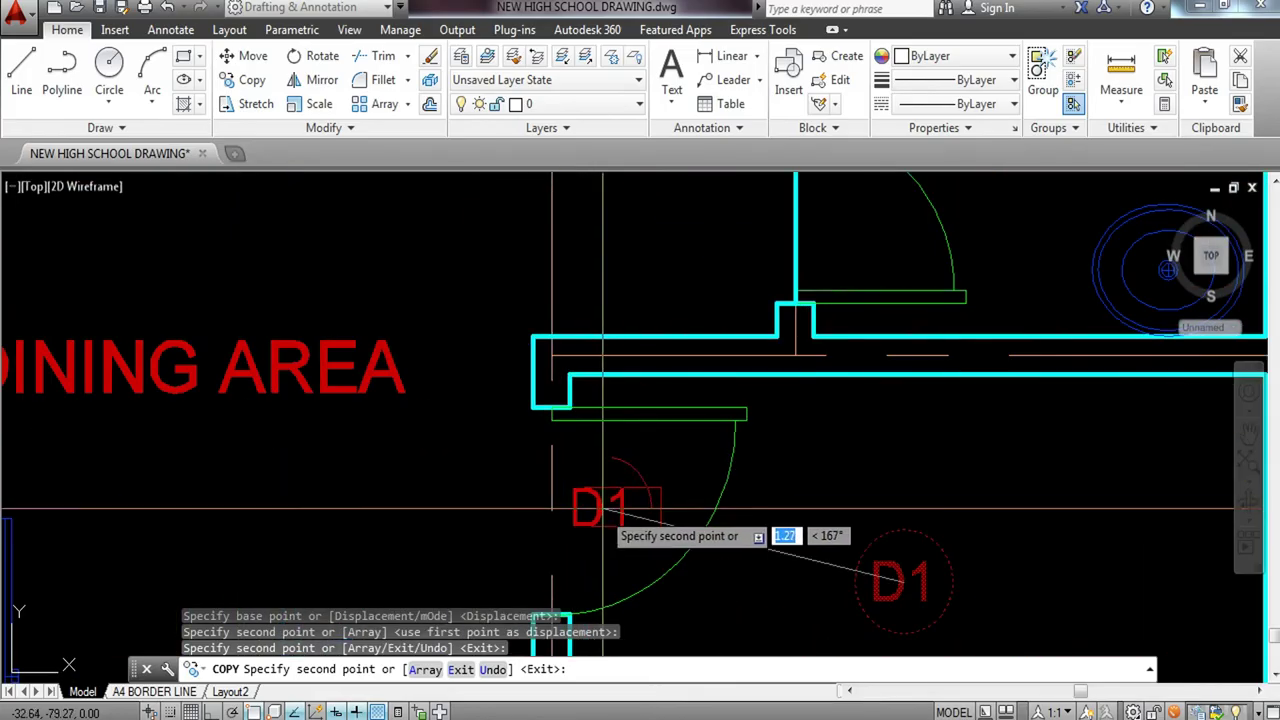
pyautogui.scroll(-4, 560, 440)
pyautogui.scroll(4, 715, 382)
pyautogui.click(691, 394)
pyautogui.press('Escape')
# Change the tag text at the door beside the stove to D2.
pyautogui.scroll(-4, 457, 380)
pyautogui.scroll(2, 457, 380)
pyautogui.scroll(2, 457, 380)
pyautogui.click(435, 358)
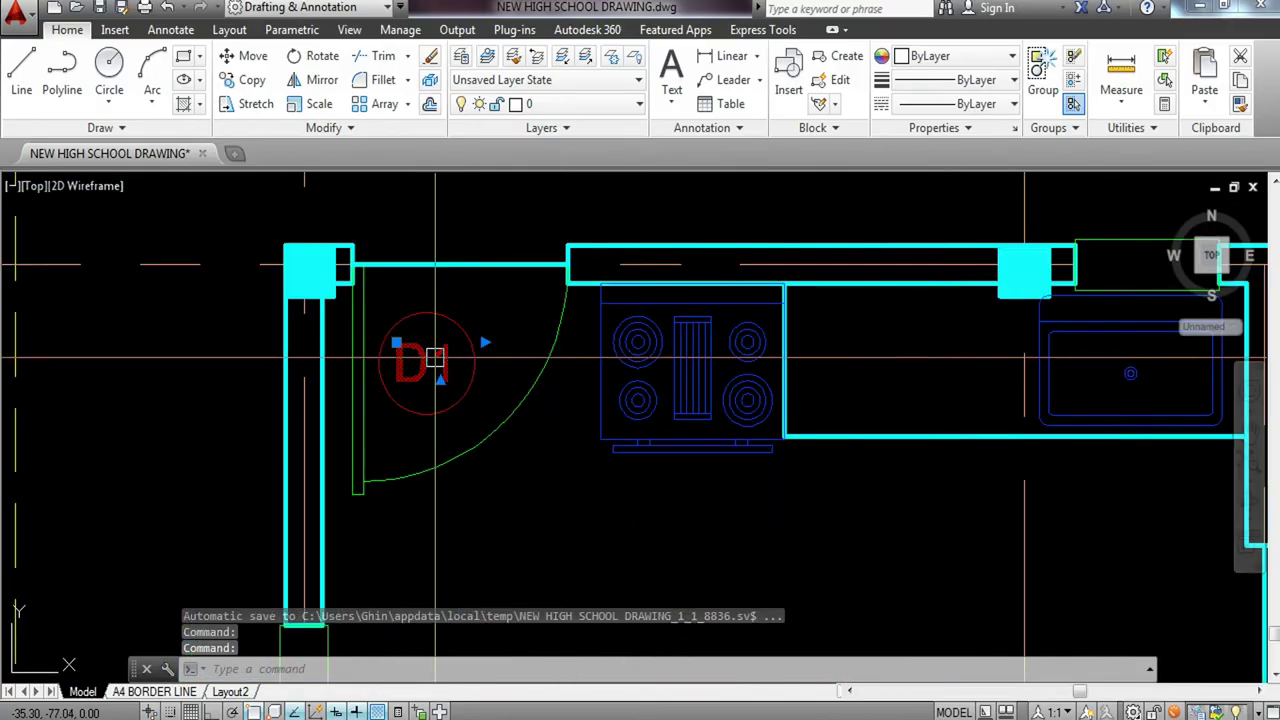
pyautogui.doubleClick(437, 366)
pyautogui.click(500, 365)
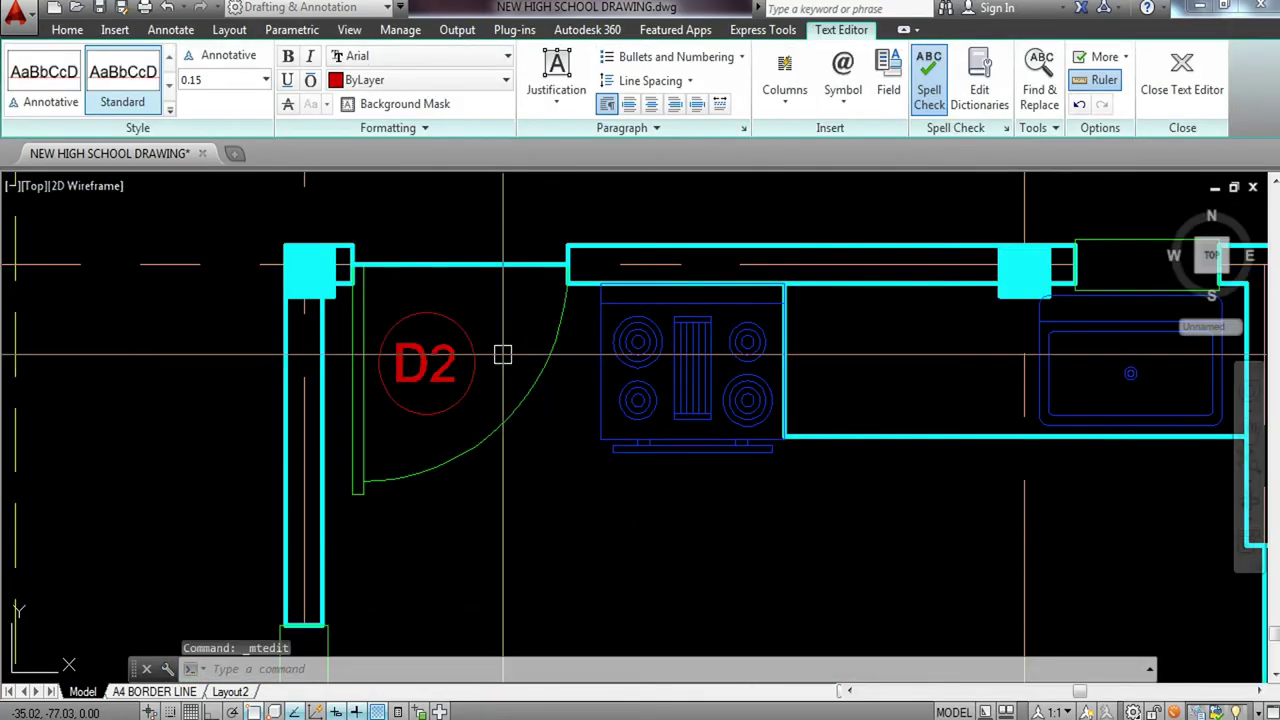
# Change the tag text at the TNB door to D4.
pyautogui.scroll(-4, 349, 377)
pyautogui.scroll(4, 503, 407)
pyautogui.doubleClick(421, 477)
pyautogui.doubleClick(414, 505)
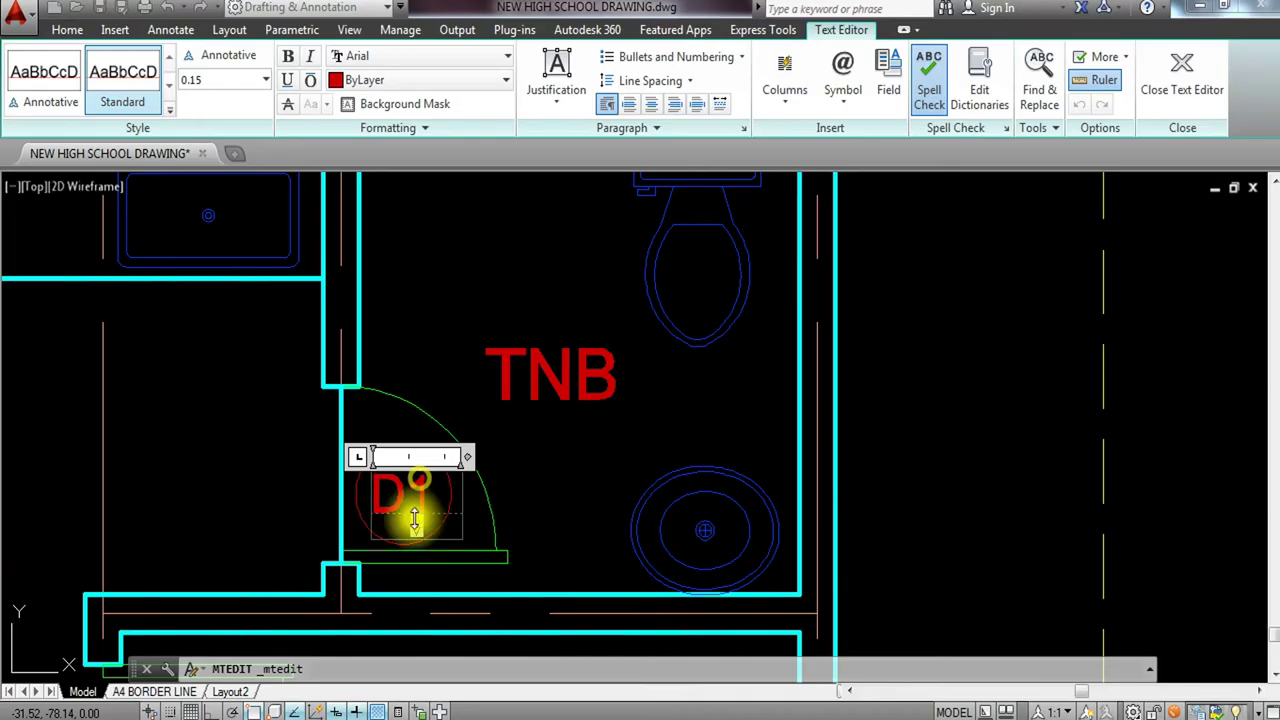
pyautogui.write('D4')
pyautogui.click(456, 301)
# Change the tag text at the bedroom door to D3.
pyautogui.scroll(-3, 500, 315)
pyautogui.scroll(3, 366, 451)
pyautogui.click(355, 447)
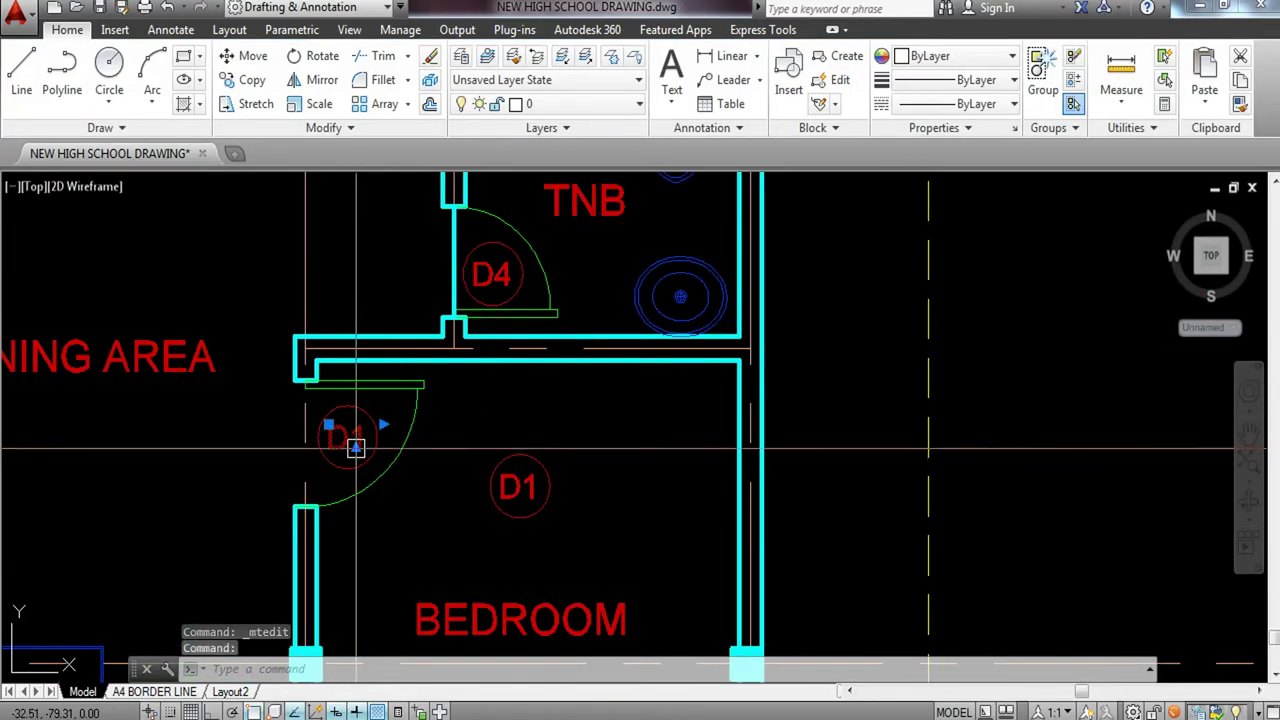
pyautogui.doubleClick(356, 449)
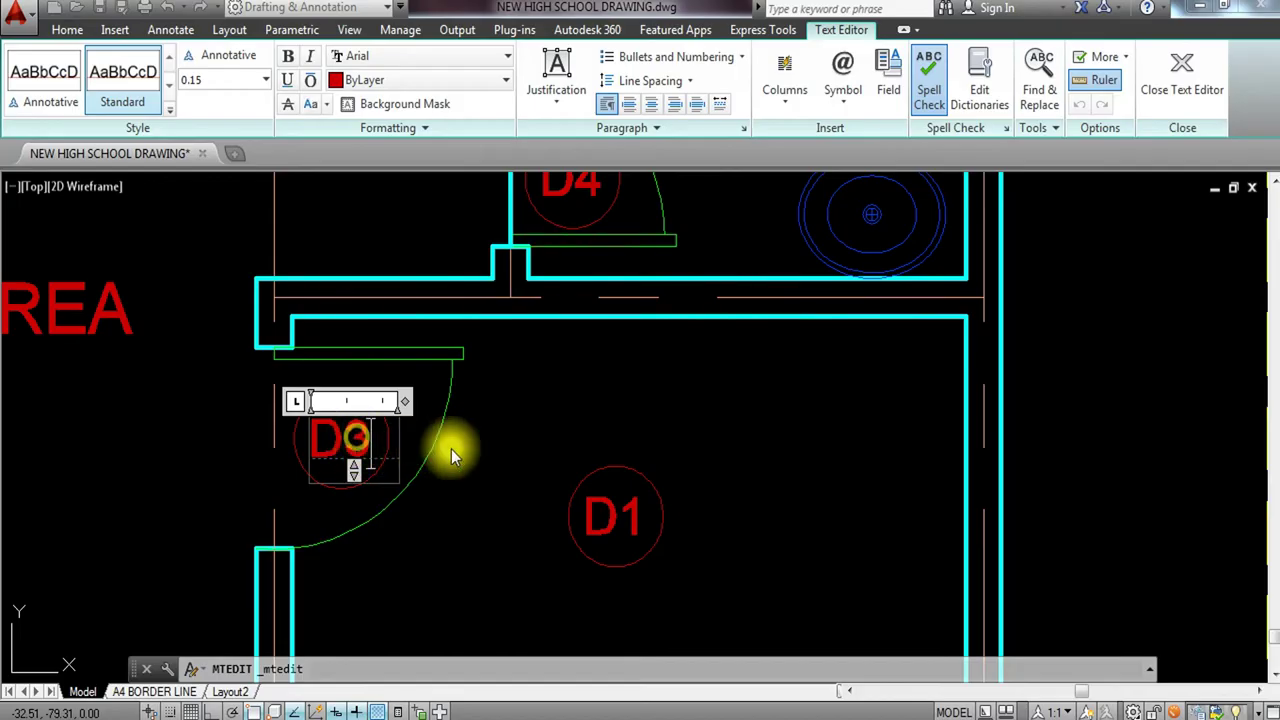
pyautogui.write('D3')
pyautogui.click(452, 455)
# Change the text of the spare D1 tag above the BEDROOM label to W1.
pyautogui.scroll(-4, 486, 380)
pyautogui.scroll(2, 512, 325)
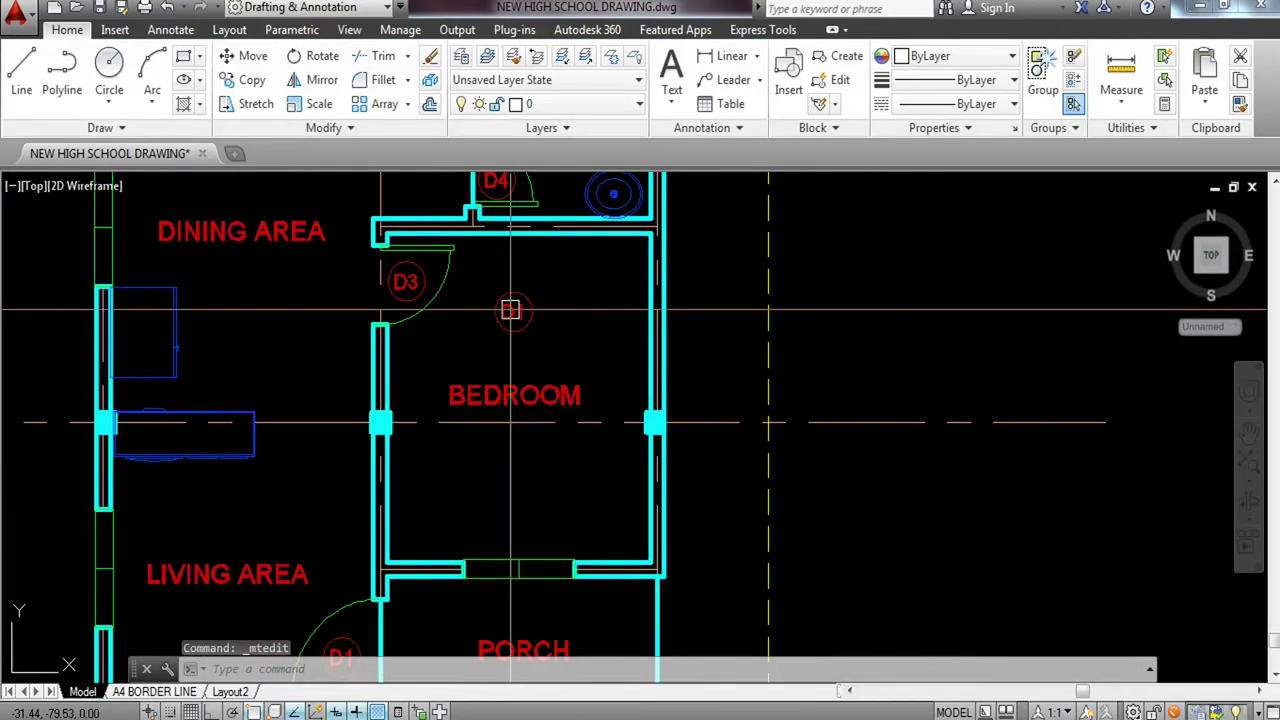
pyautogui.scroll(-2, 510, 310)
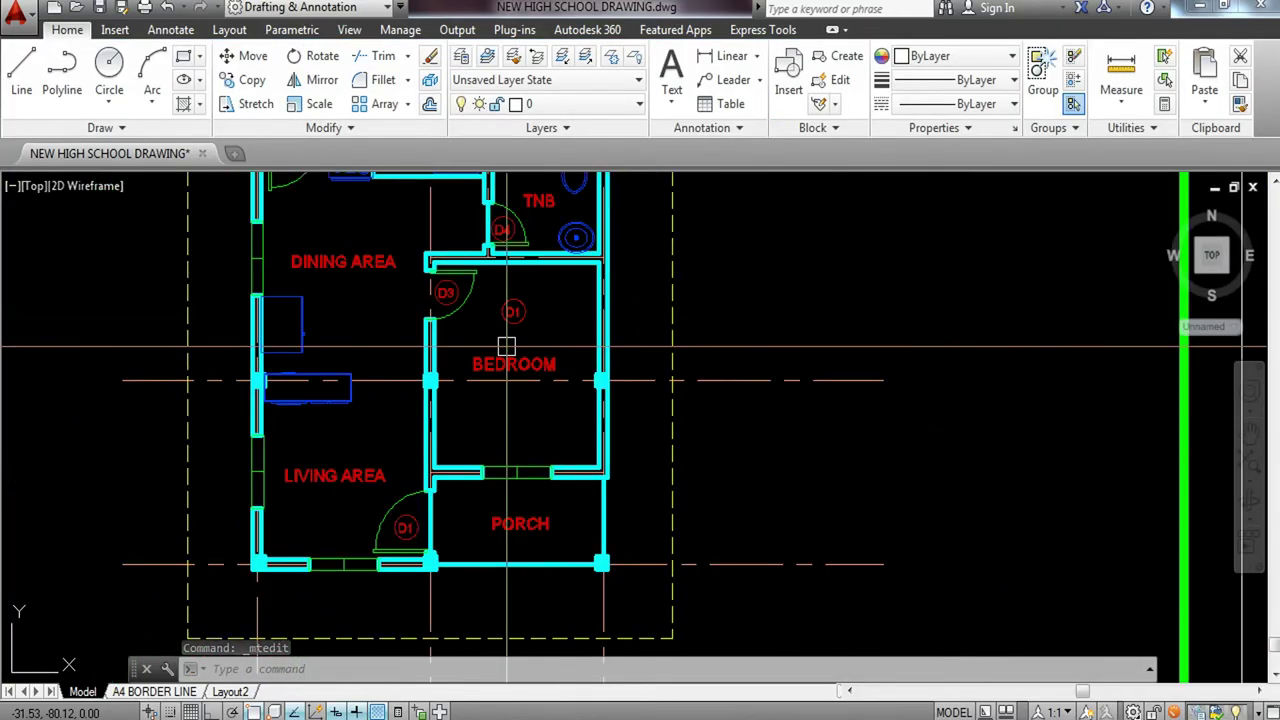
pyautogui.scroll(5, 506, 345)
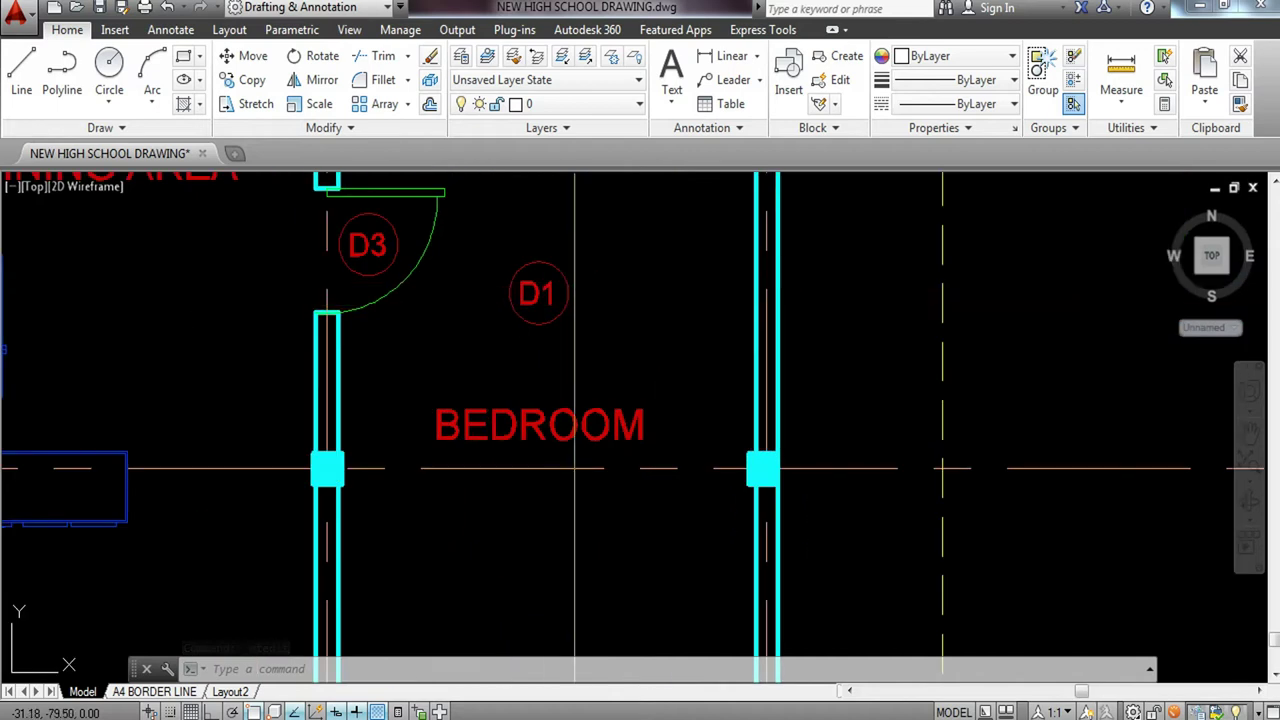
pyautogui.scroll(3, 540, 281)
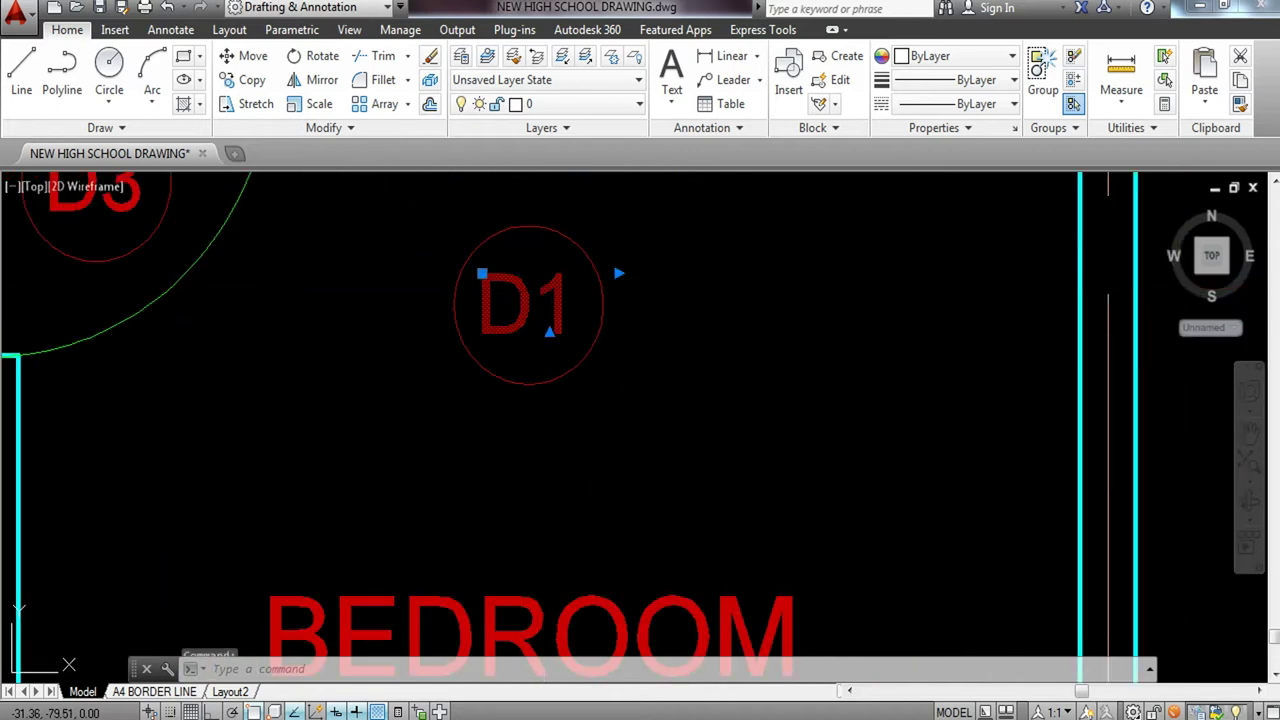
pyautogui.doubleClick(536, 301)
pyautogui.moveTo(527, 296); pyautogui.dragTo(415, 305)
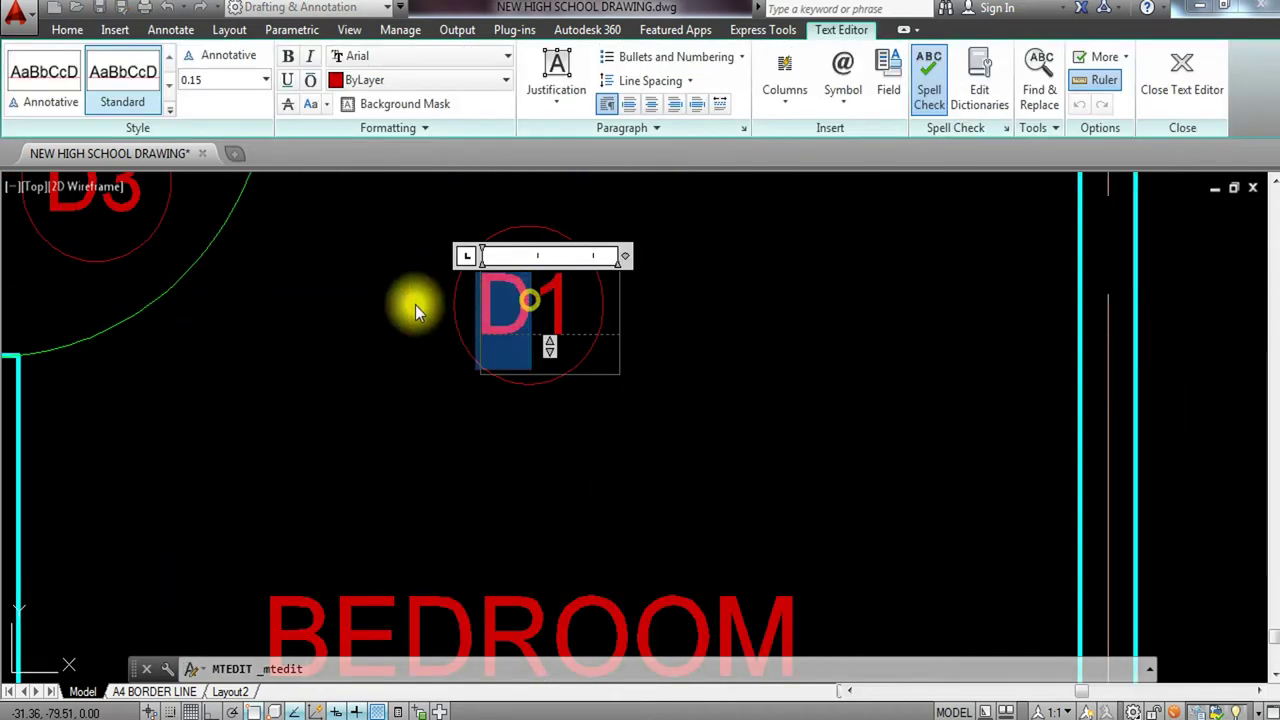
pyautogui.click(794, 343)
# Move the W1 text slightly to the left so it sits centred in its circle.
pyautogui.click(500, 346)
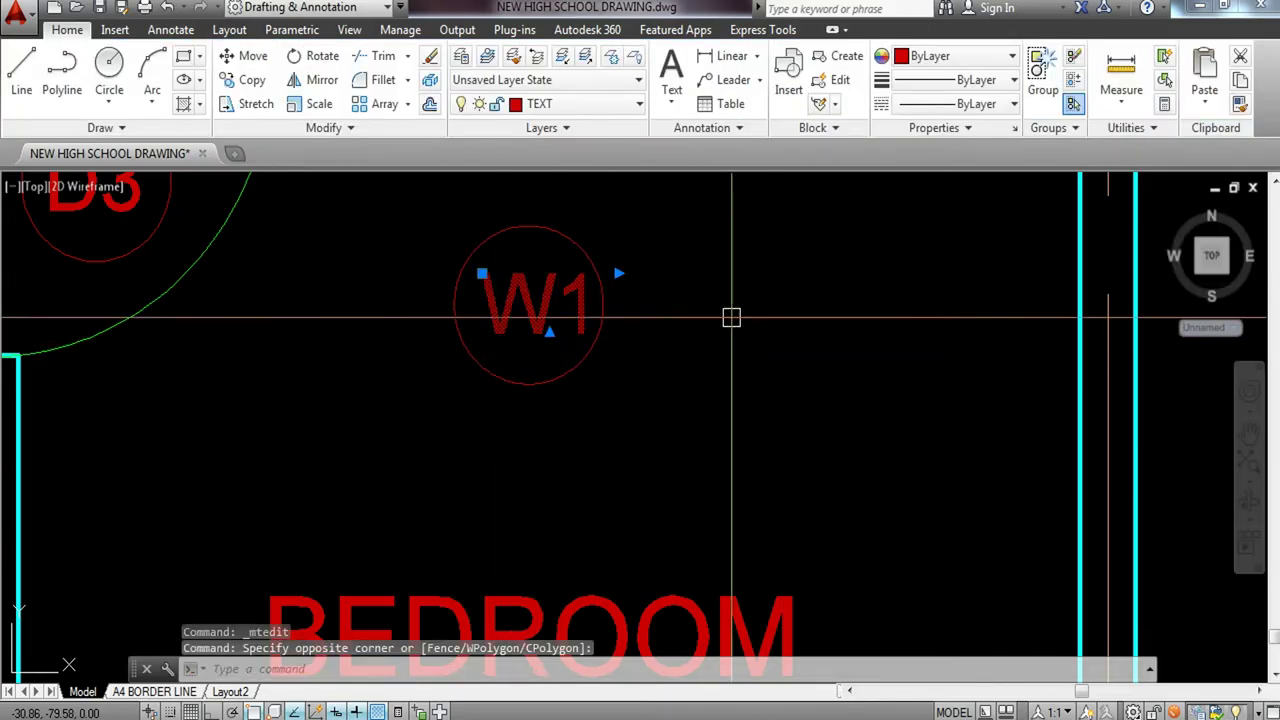
pyautogui.write('m')
pyautogui.press('Return')
pyautogui.click(765, 328)
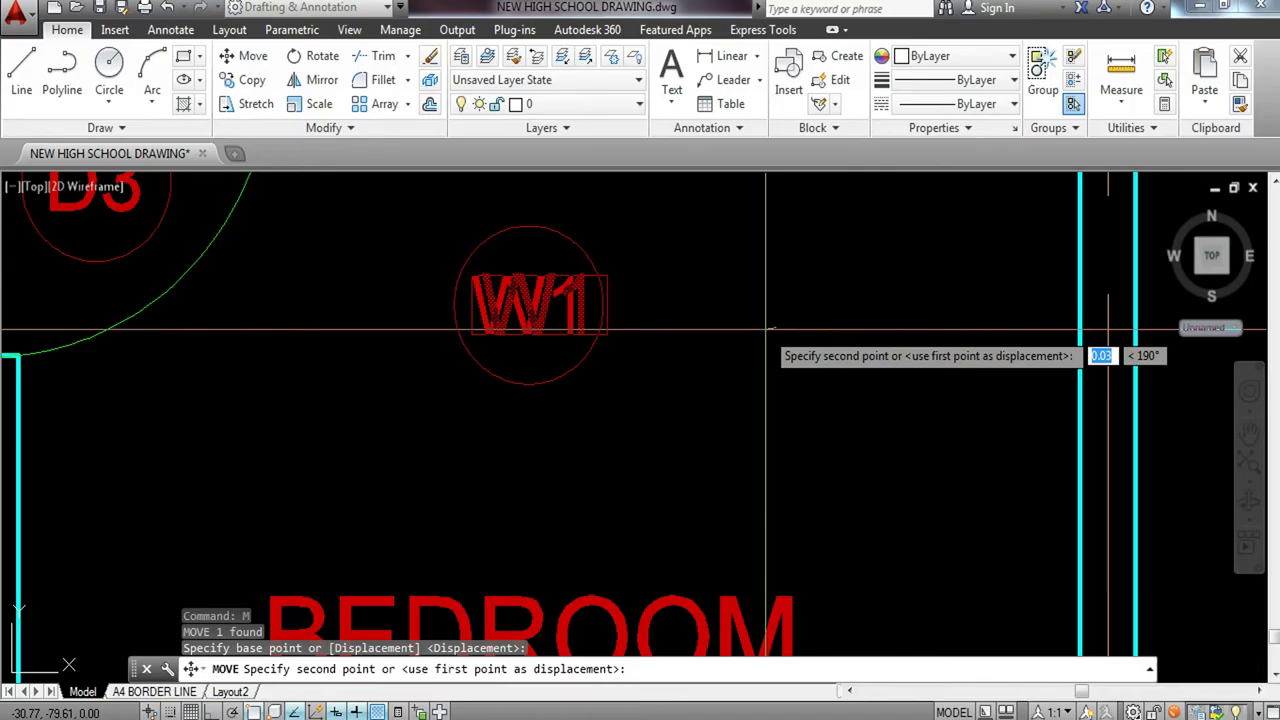
pyautogui.click(769, 328)
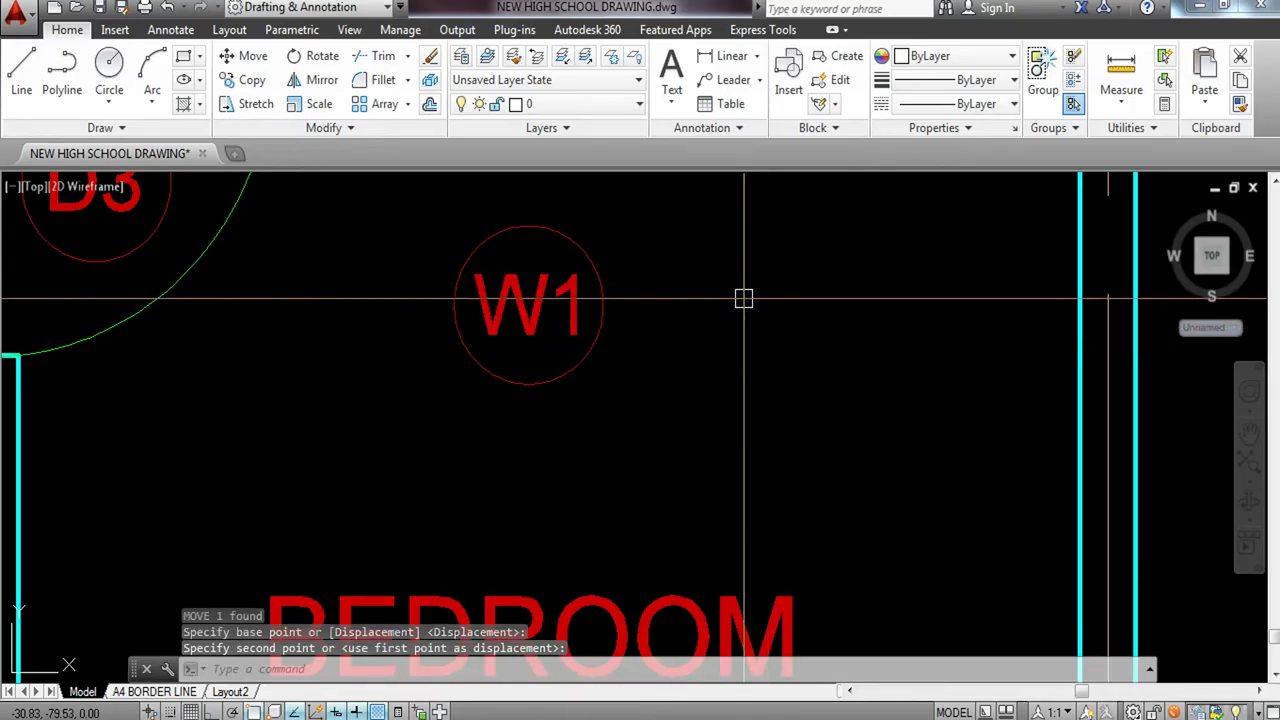
# Copy the circled W1 tag from the circle's centre to just below the bedroom window on the porch side.
pyautogui.click(632, 244)
pyautogui.click(445, 366)
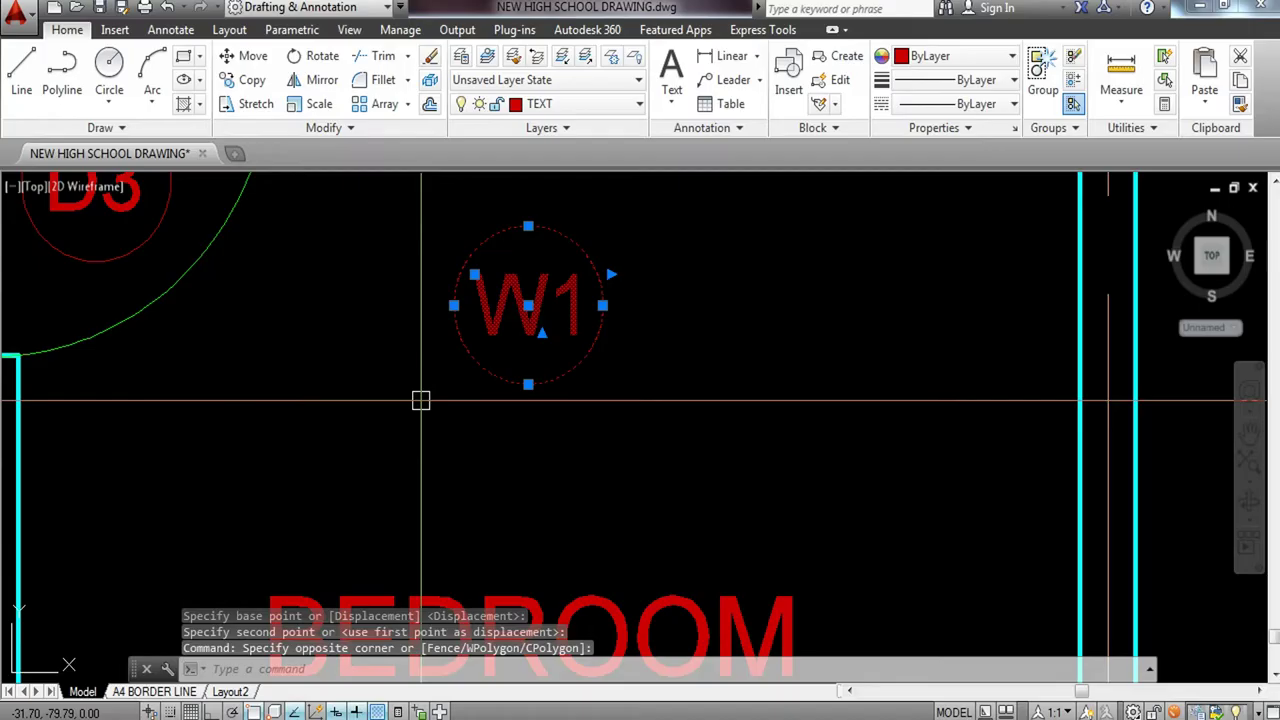
pyautogui.write('CO')
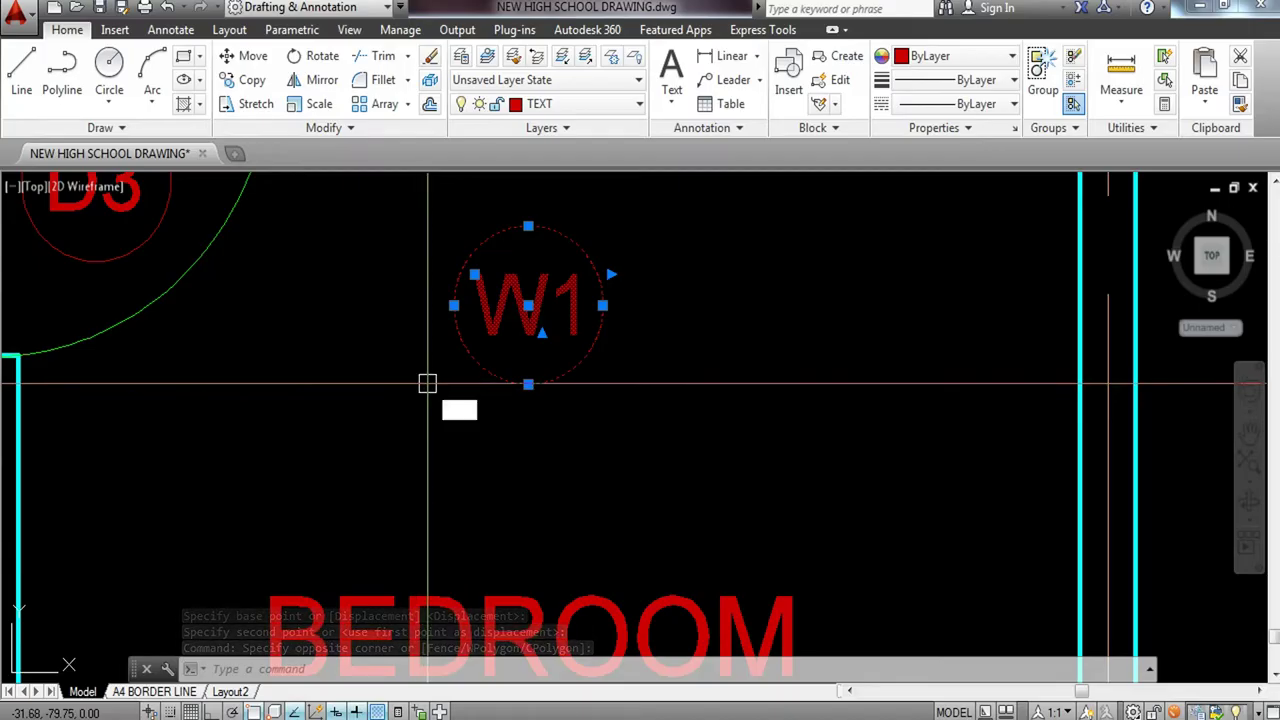
pyautogui.press('Return')
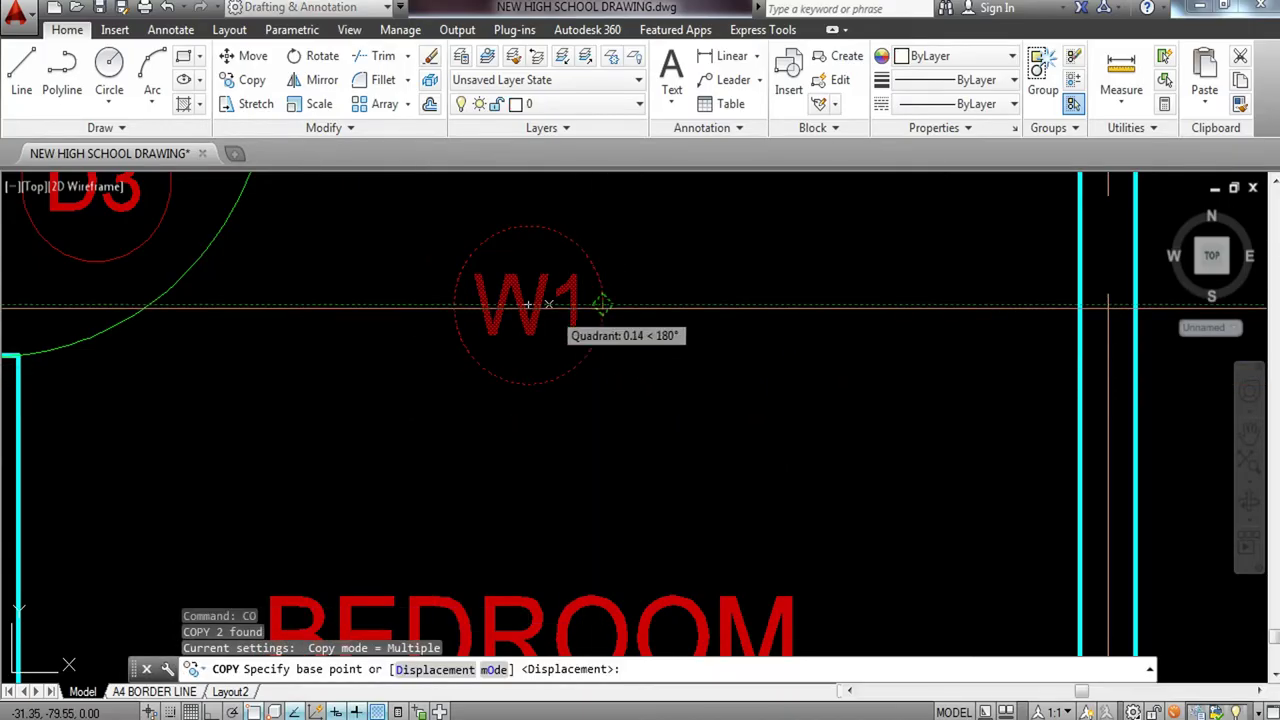
pyautogui.click(528, 305)
pyautogui.scroll(-2, 528, 305)
pyautogui.moveTo(525, 318); pyautogui.dragTo(670, 98, button='middle')
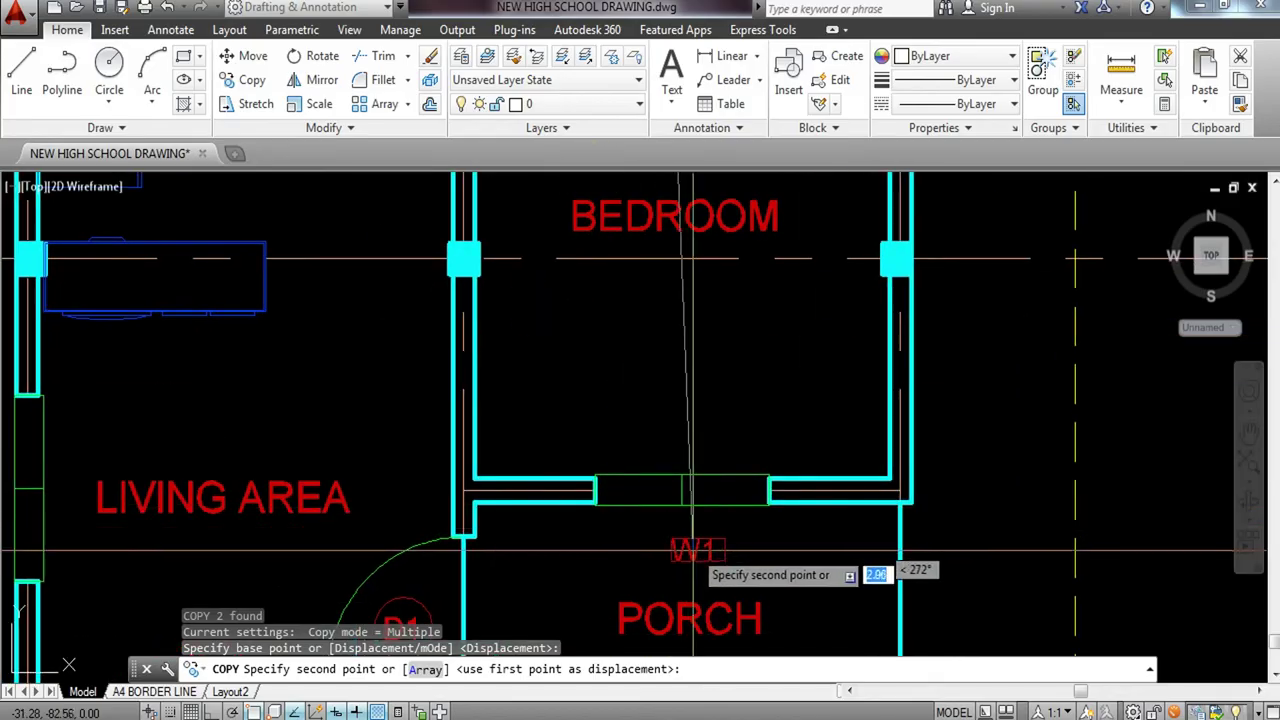
pyautogui.scroll(7, 660, 545)
pyautogui.click(657, 538)
# Place W1 tag copies outside the two living area windows and the dining area window.
pyautogui.scroll(-5, 657, 530)
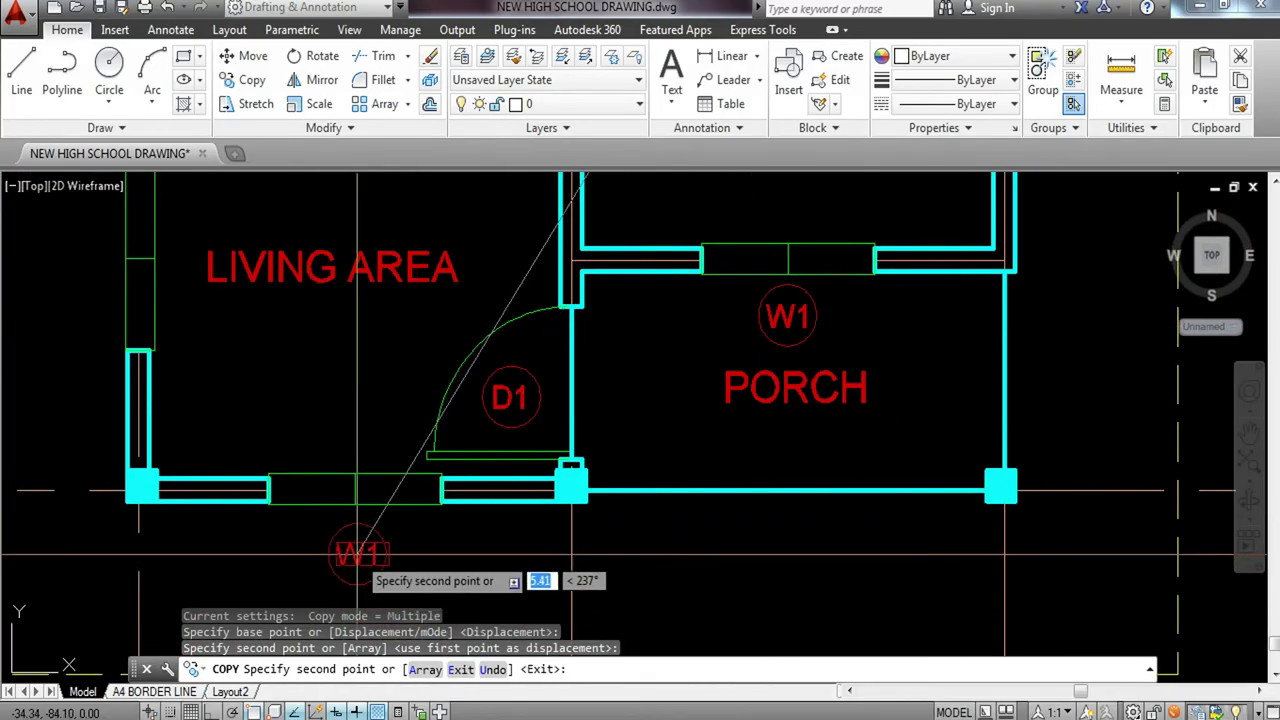
pyautogui.click(358, 554)
pyautogui.moveTo(278, 384); pyautogui.dragTo(442, 518, button='middle')
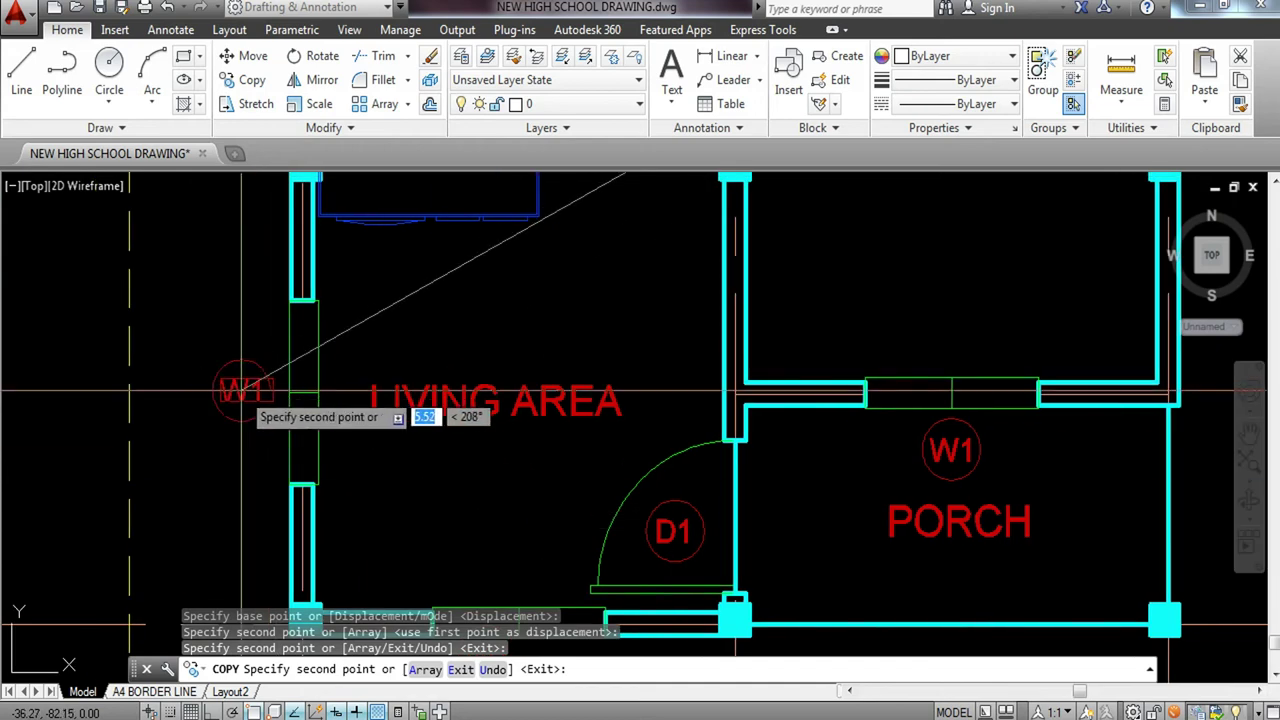
pyautogui.moveTo(238, 300); pyautogui.dragTo(315, 641, button='middle')
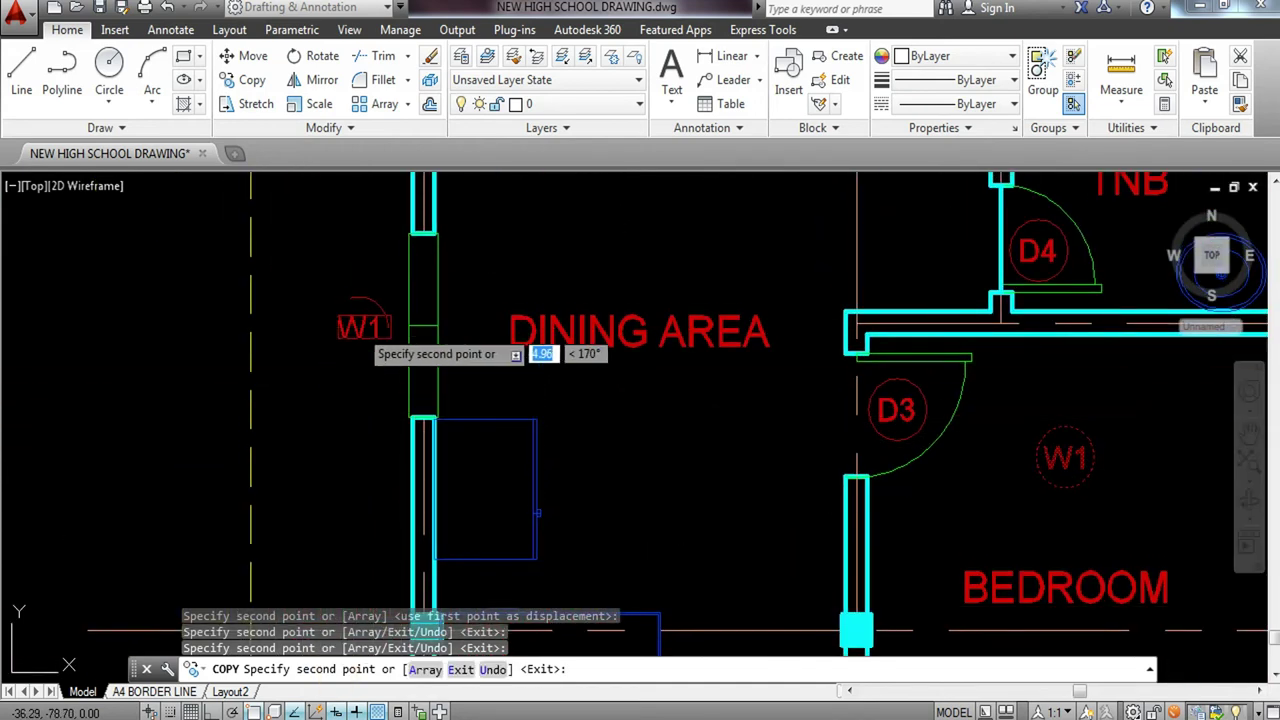
pyautogui.click(363, 324)
# Place W1 tag copies above the window behind the sink and above the TNB window, and end copying.
pyautogui.scroll(-2, 385, 330)
pyautogui.scroll(6, 560, 240)
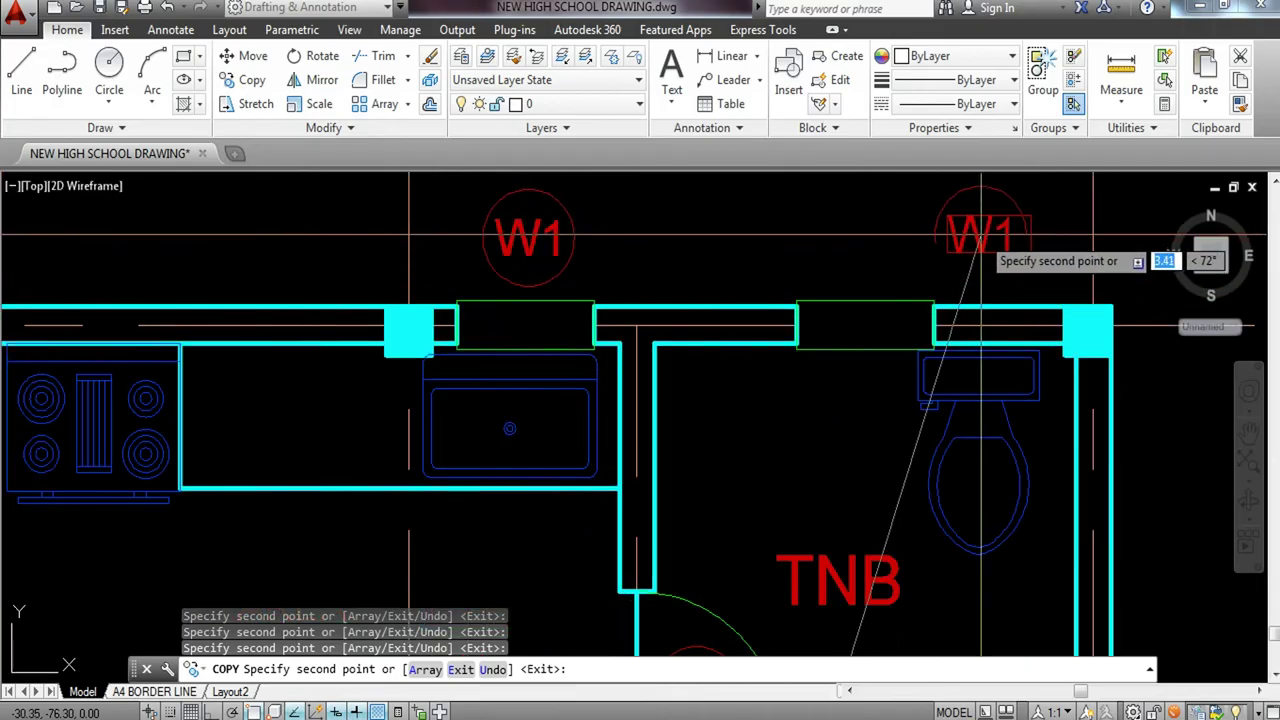
pyautogui.click(872, 232)
pyautogui.press('Return')
# Change the tag above the sink window to W2 and the tag above the TNB window to W3.
pyautogui.doubleClick(548, 250)
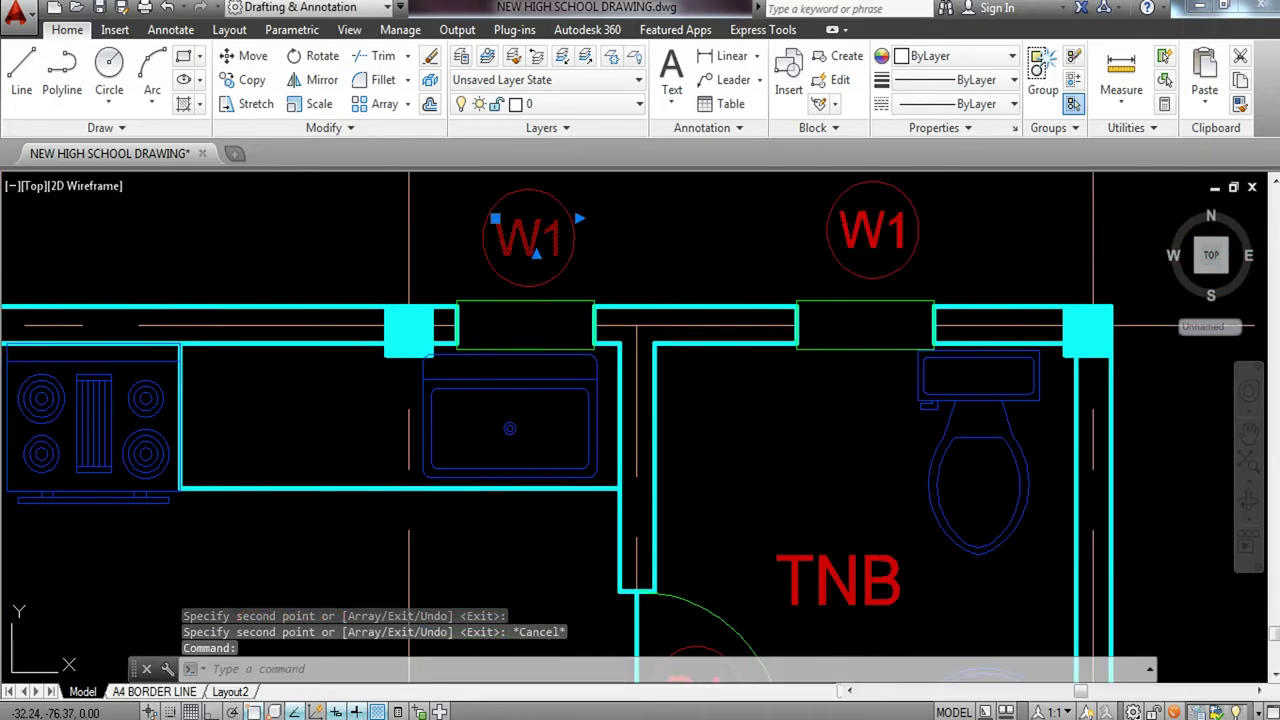
pyautogui.write('2')
pyautogui.click(663, 258)
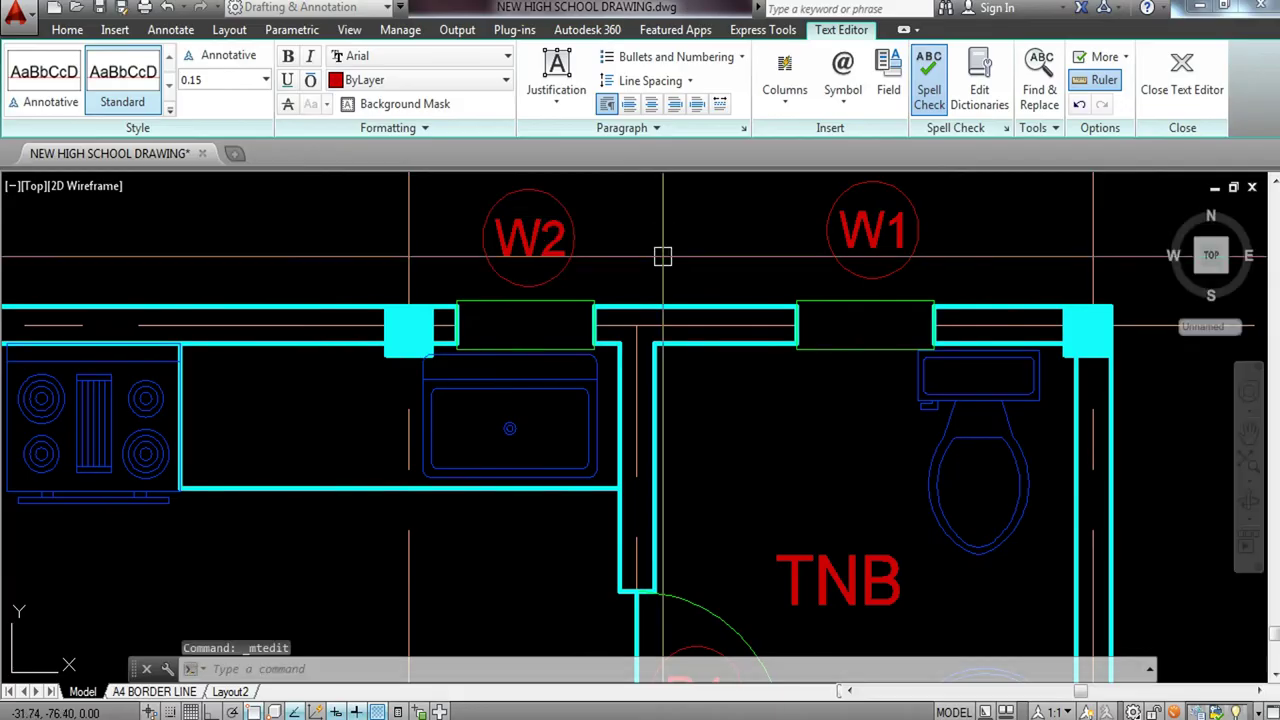
pyautogui.doubleClick(904, 236)
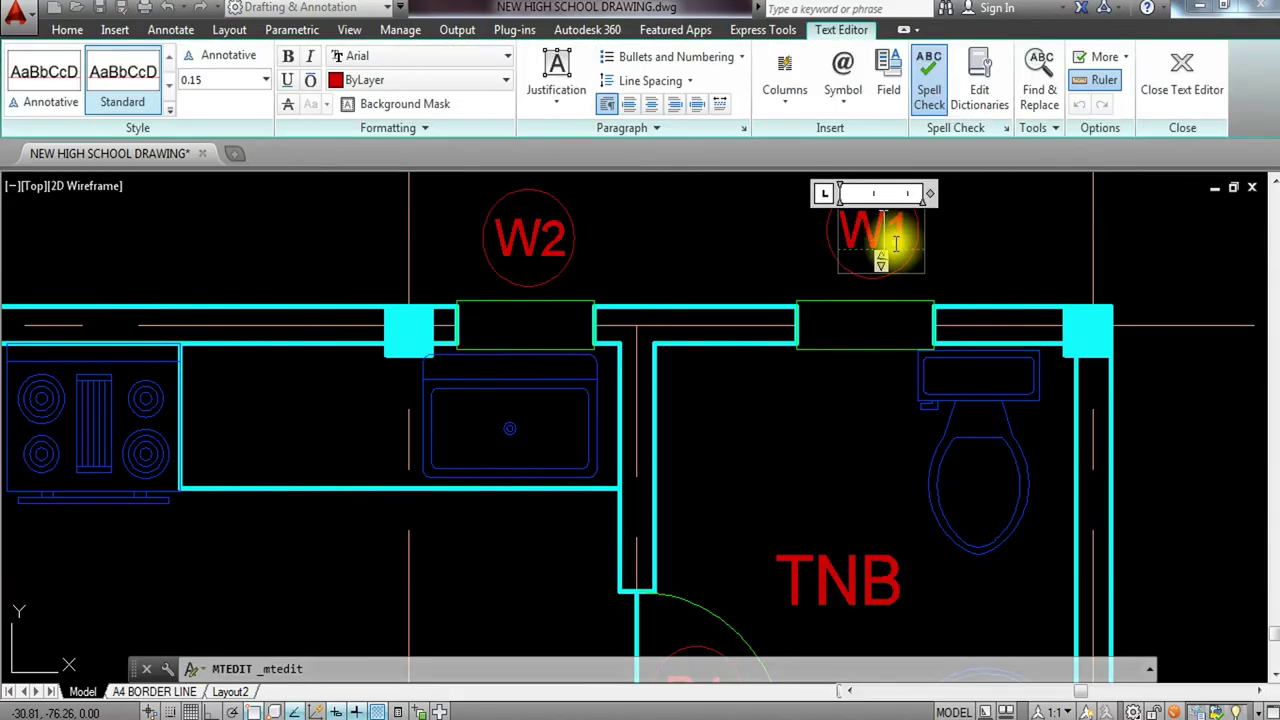
pyautogui.write('3')
pyautogui.click(1011, 258)
pyautogui.click(814, 309)
# Erase the leftover circled W1 tag above the BEDROOM label.
pyautogui.scroll(-4, 814, 309)
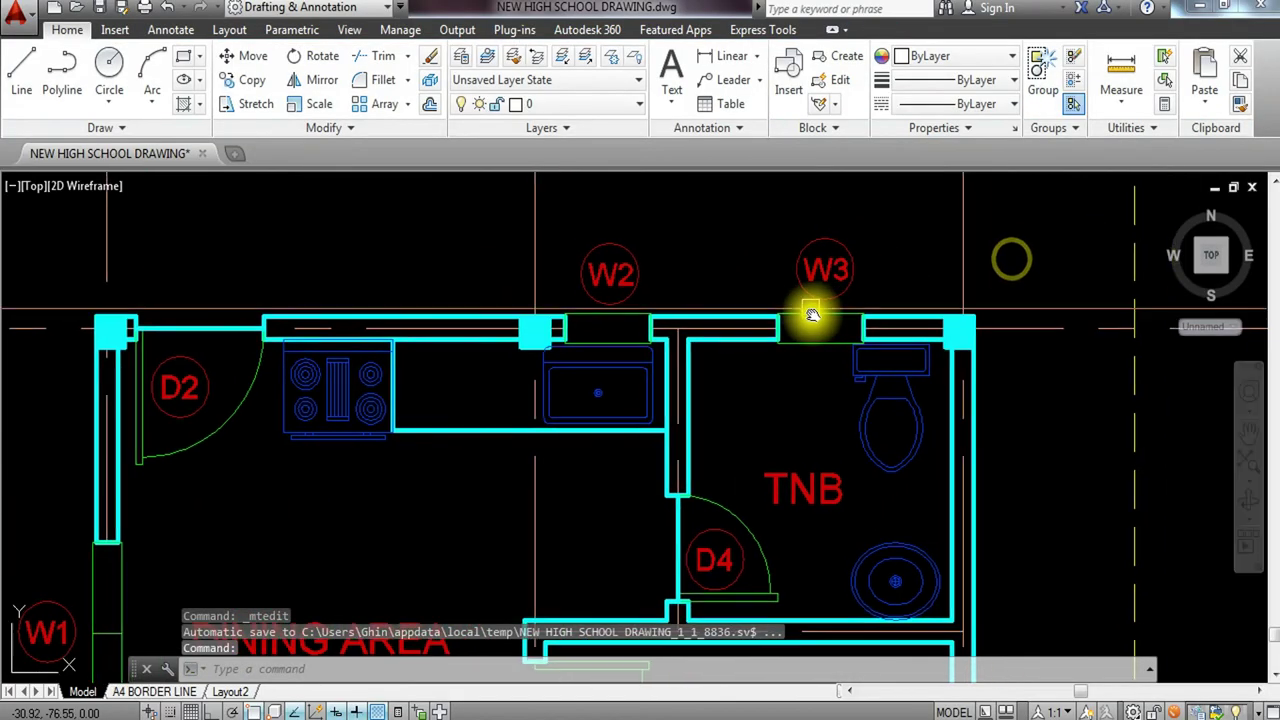
pyautogui.scroll(4, 716, 359)
pyautogui.click(823, 457)
pyautogui.click(651, 540)
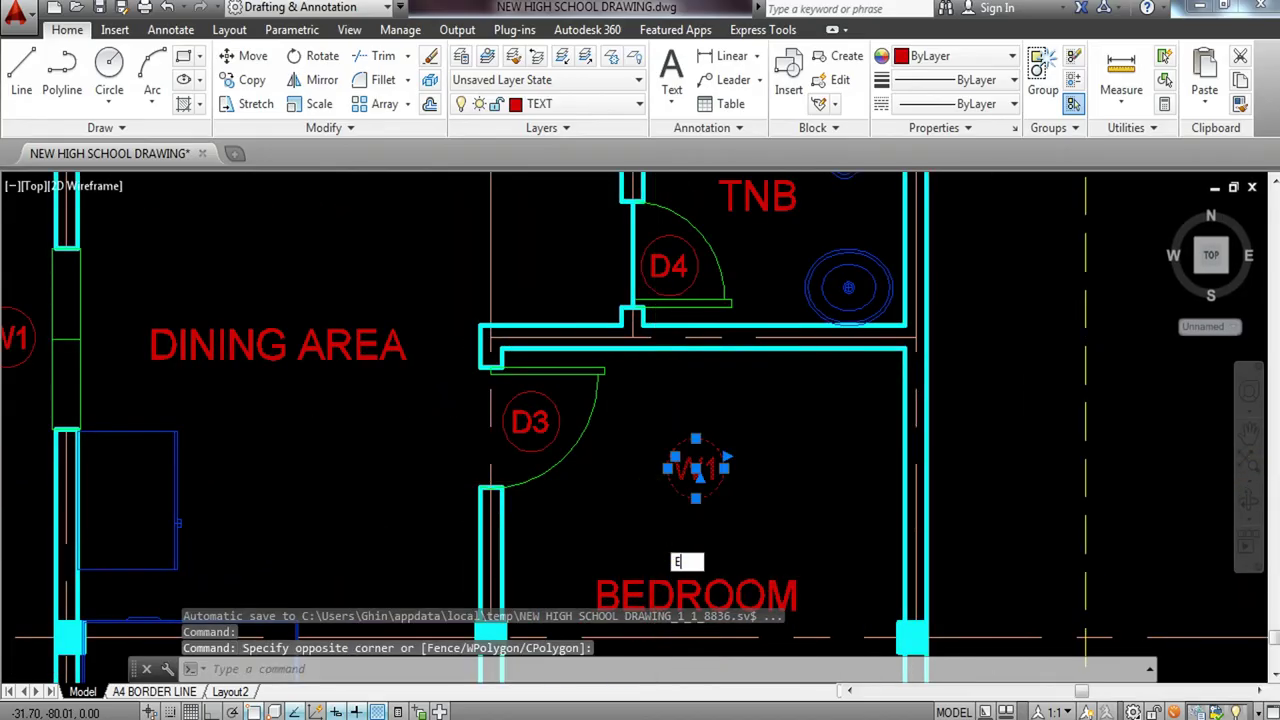
pyautogui.write('E')
pyautogui.press('Return')
pyautogui.scroll(-5, 700, 466)
pyautogui.press('Escape')
# Trim the three vertical grid lines that extend below the plan back to the dashed outline.
pyautogui.scroll(1, 608, 376)
pyautogui.scroll(-3, 528, 357)
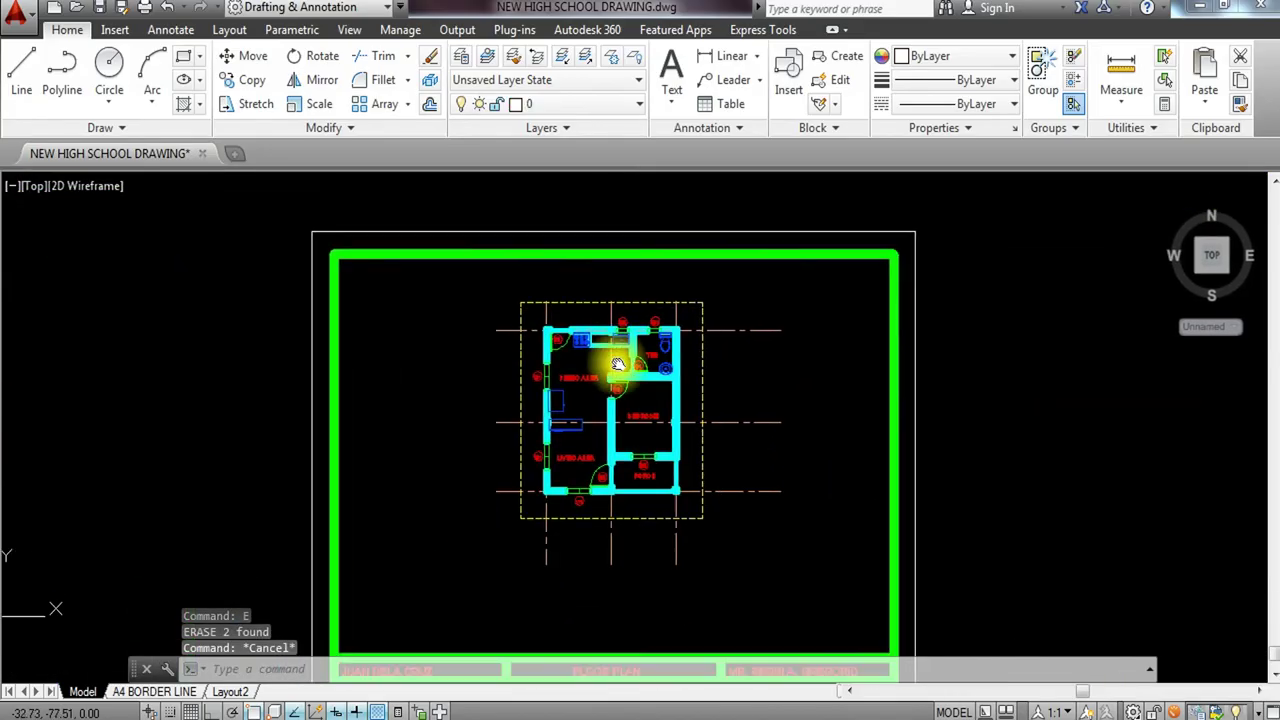
pyautogui.scroll(-1, 701, 490)
pyautogui.scroll(4, 588, 452)
pyautogui.write('tr')
pyautogui.press('Return')
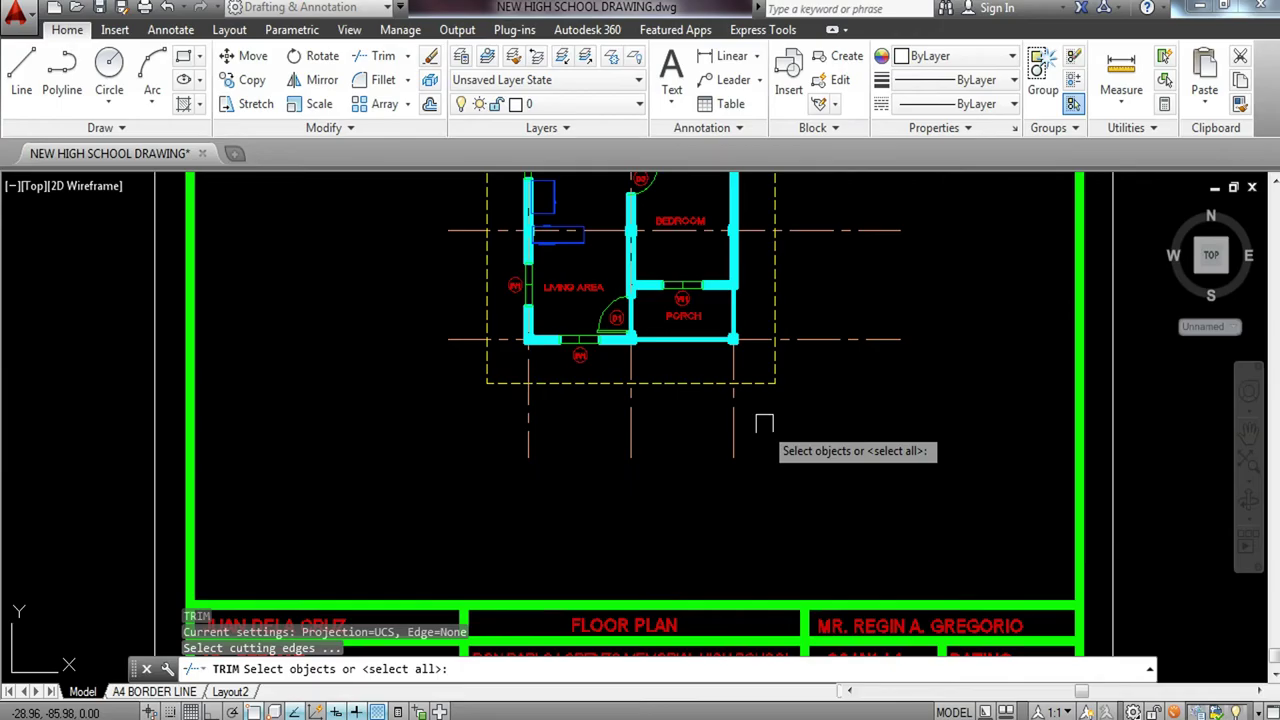
pyautogui.press('Return')
pyautogui.click(772, 404)
pyautogui.click(478, 472)
pyautogui.click(743, 419)
pyautogui.click(704, 440)
pyautogui.click(663, 425)
pyautogui.click(586, 446)
pyautogui.press('Escape')
# Trim the three horizontal grid lines that extend right of the plan back to the dashed outline.
pyautogui.scroll(1, 710, 383)
pyautogui.moveTo(710, 383); pyautogui.dragTo(672, 539, button='middle')
pyautogui.press('Escape')
pyautogui.scroll(-1, 663, 449)
pyautogui.write('te cor')
pyautogui.press('Return')
pyautogui.press('Return')
pyautogui.click(851, 232)
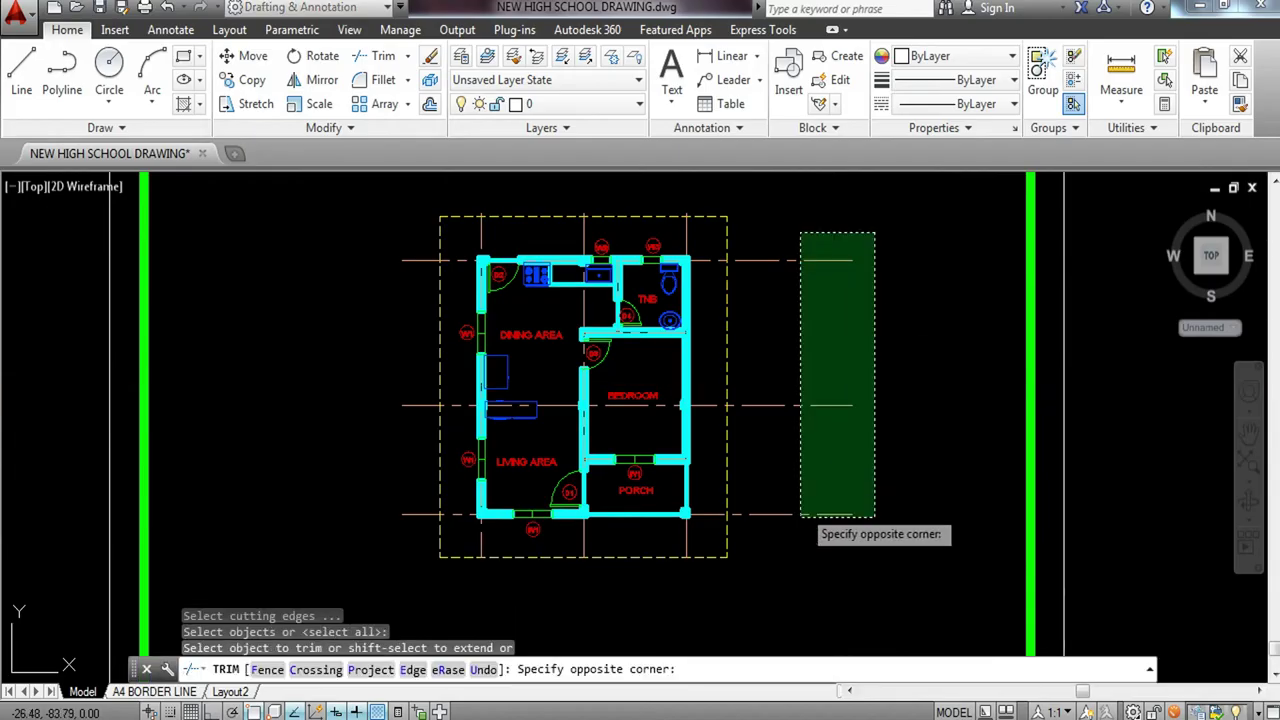
pyautogui.click(797, 537)
pyautogui.click(805, 566)
pyautogui.click(791, 480)
pyautogui.click(791, 240)
pyautogui.click(755, 285)
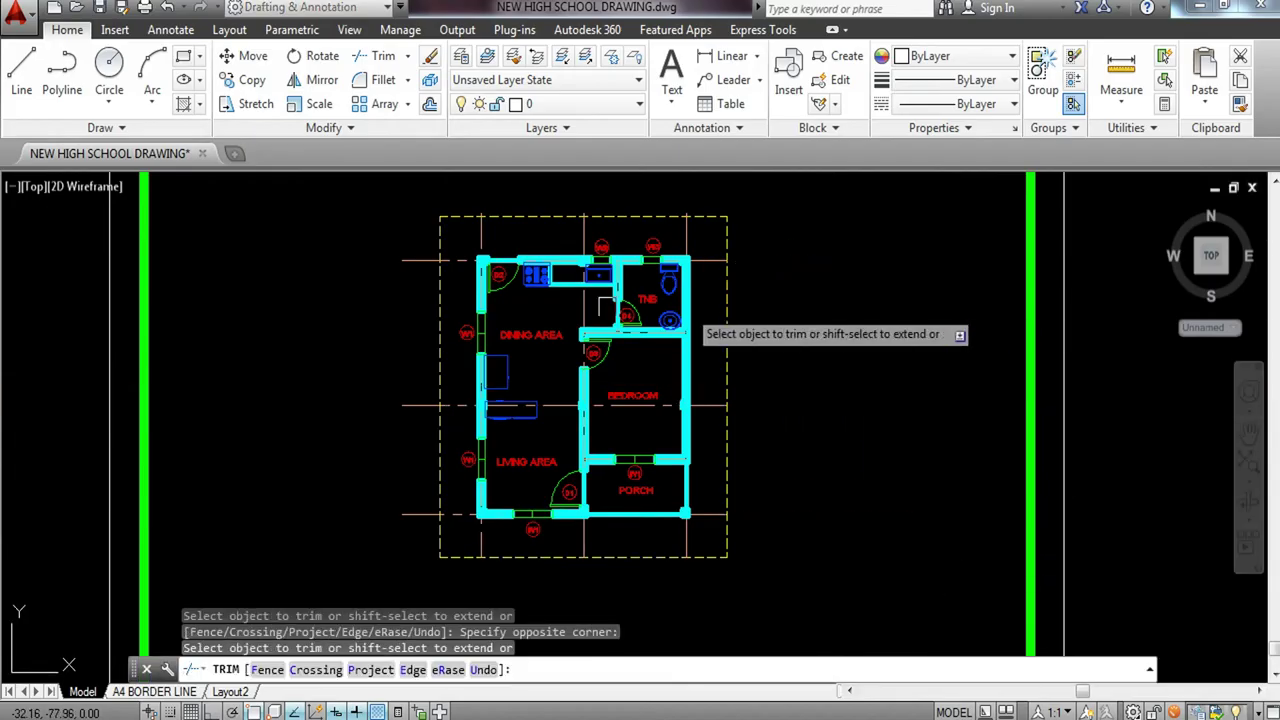
pyautogui.press('Escape')
pyautogui.press('Escape')
pyautogui.press('Escape')
pyautogui.scroll(-2, 416, 279)
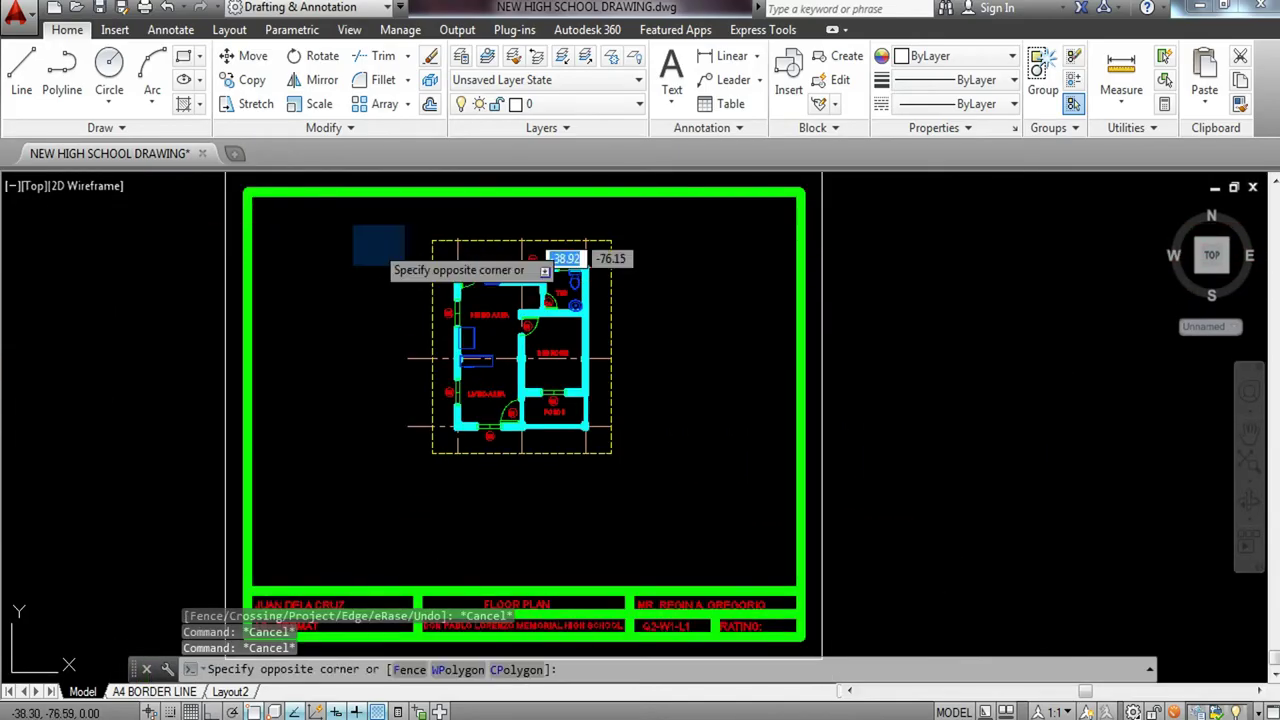
# Move the whole floor plan, with its grid lines and dashed outline, slightly down toward the centre of the green border.
pyautogui.click(718, 532)
pyautogui.write('m')
pyautogui.press('Return')
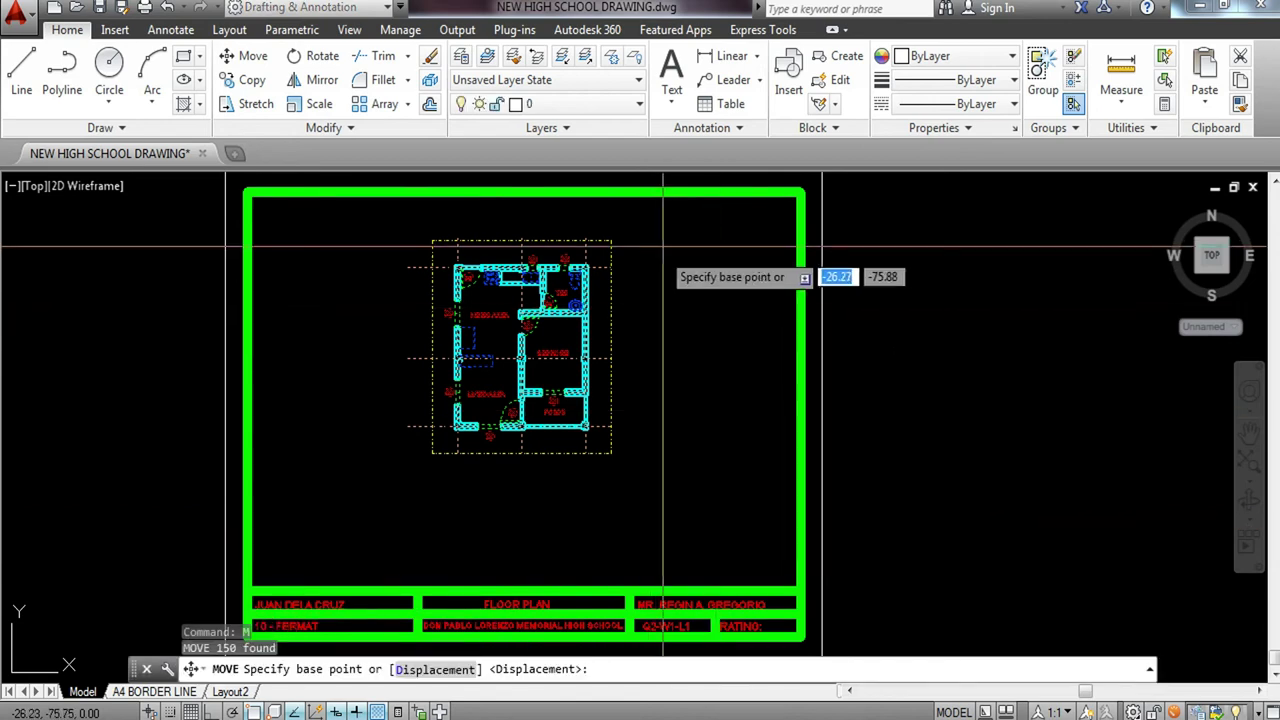
pyautogui.click(698, 294)
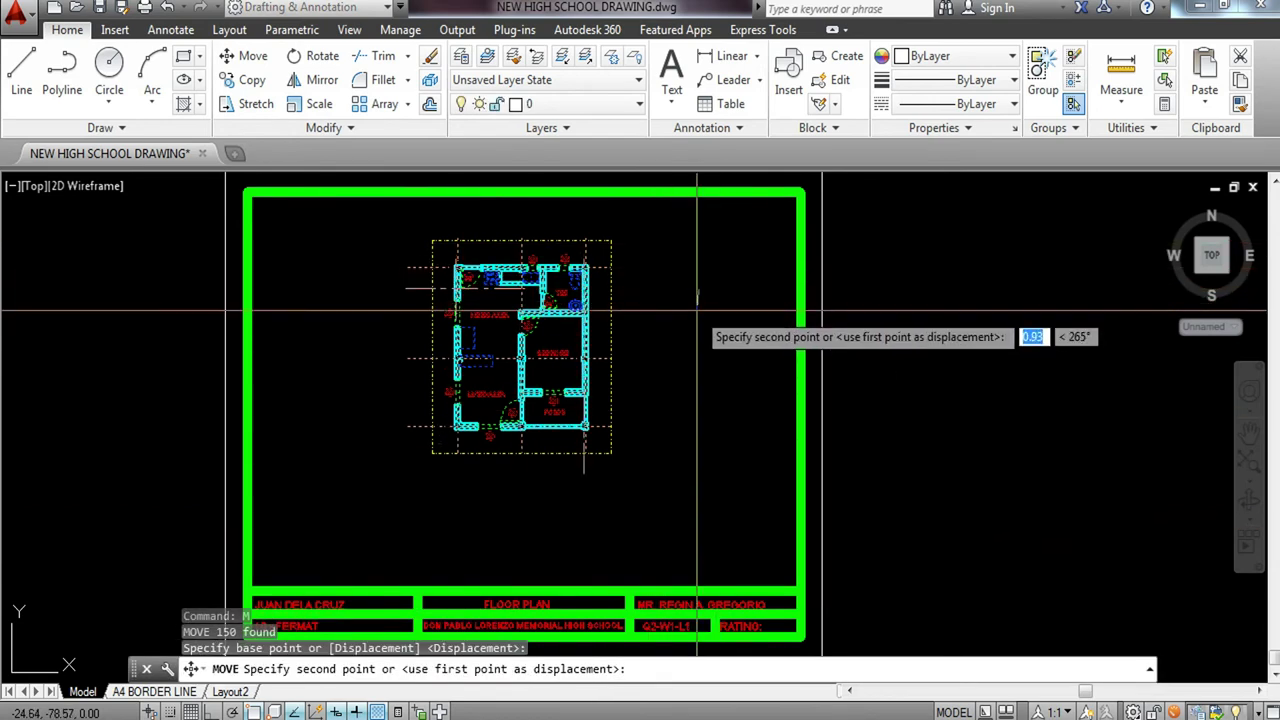
pyautogui.click(690, 320)
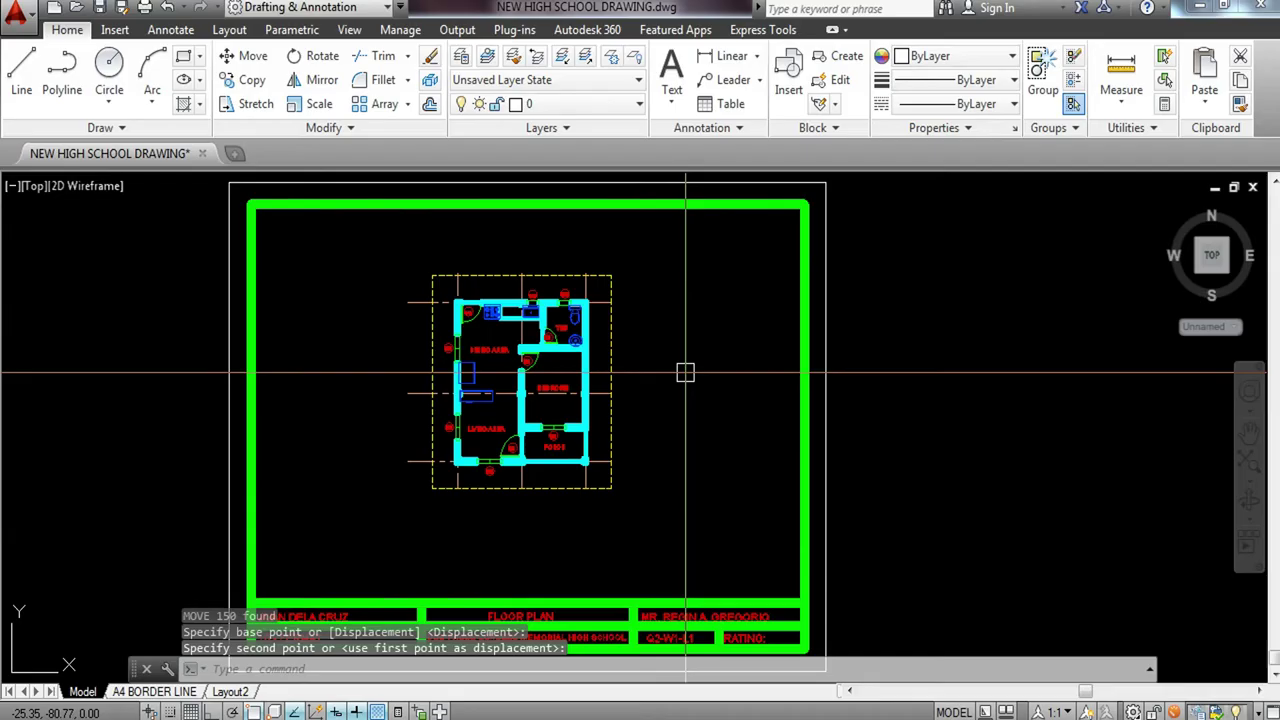
# Hatch the TNB floor around its fixtures with the NET pattern.
pyautogui.scroll(3, 580, 316)
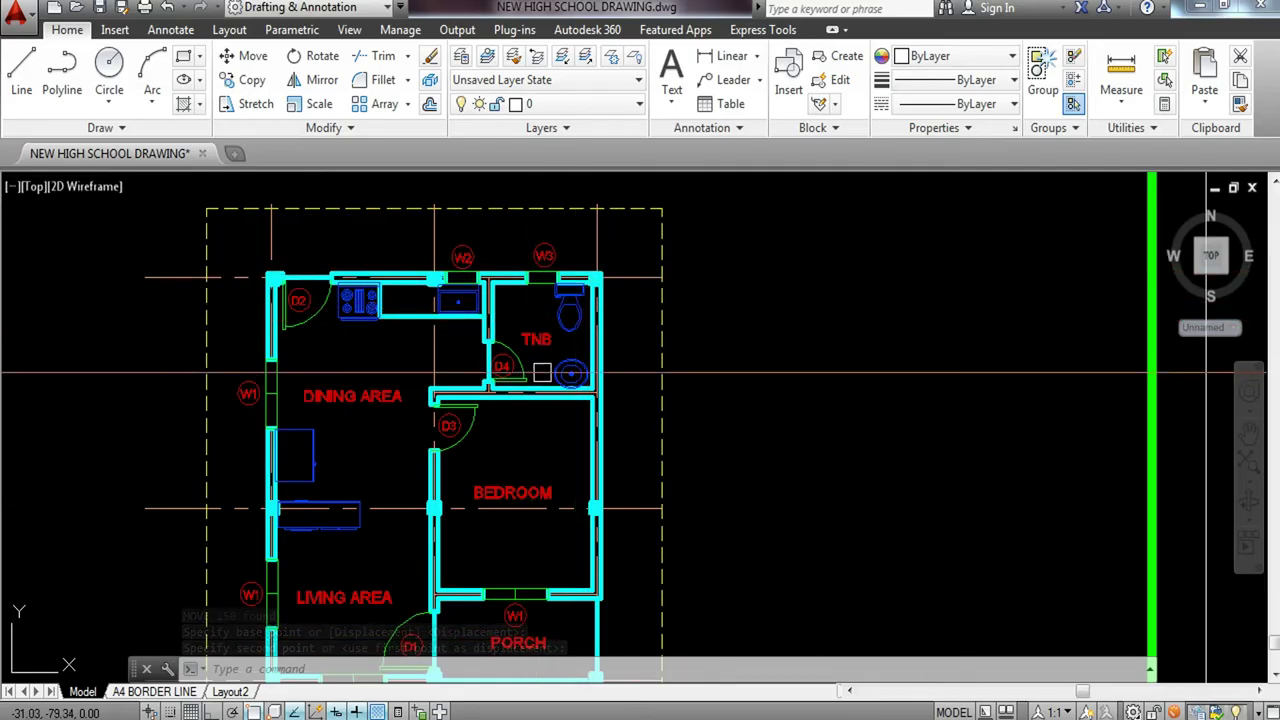
pyautogui.scroll(4, 545, 380)
pyautogui.moveTo(542, 382); pyautogui.dragTo(552, 416, button='middle')
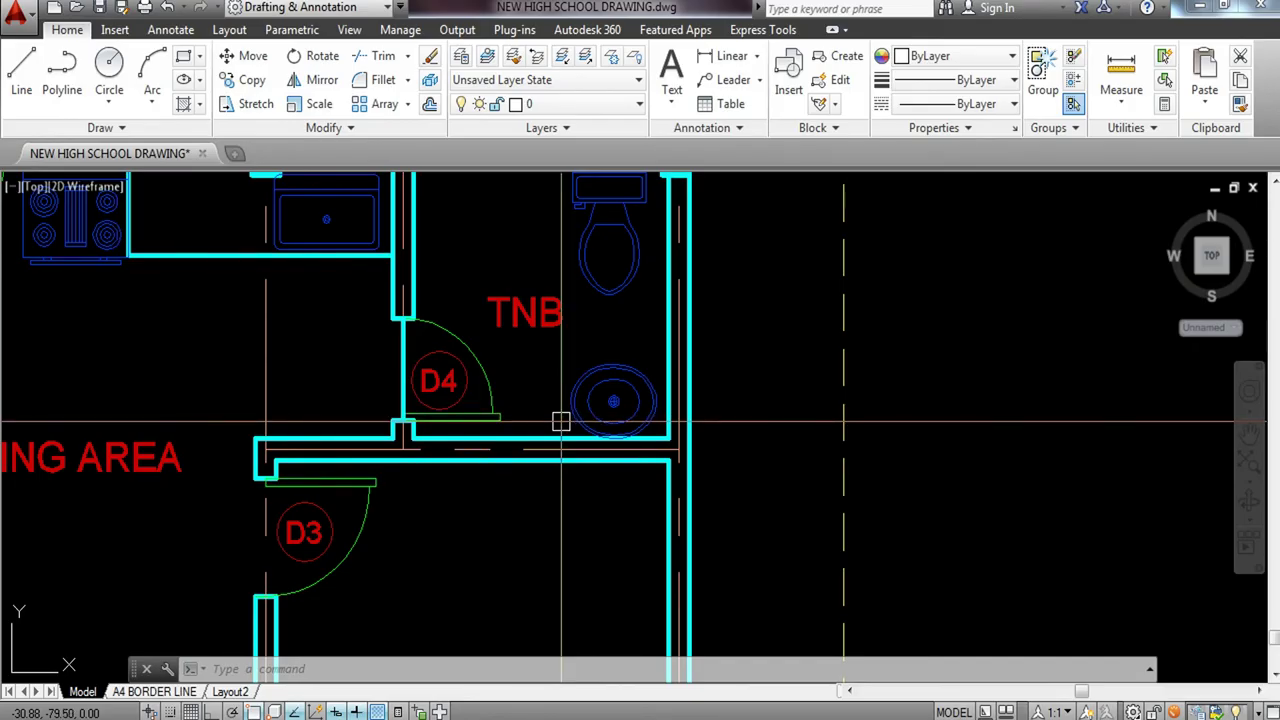
pyautogui.moveTo(586, 347); pyautogui.dragTo(609, 437, button='middle')
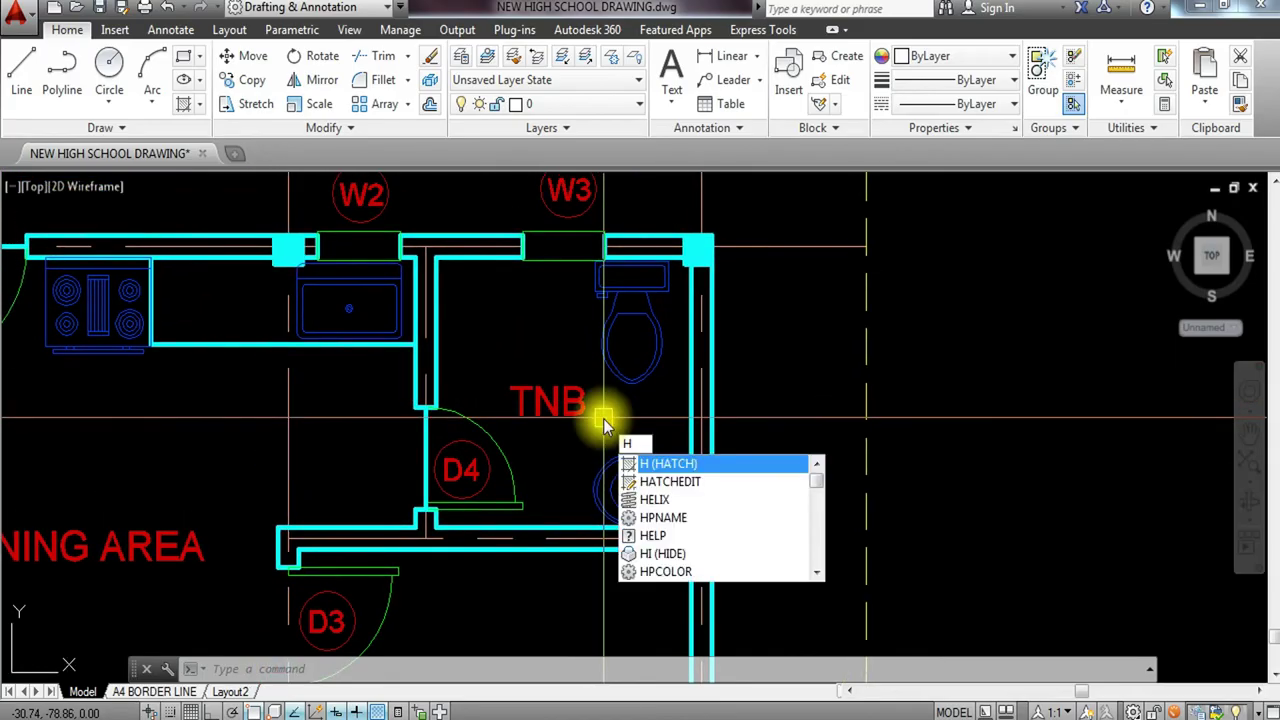
pyautogui.press('Return')
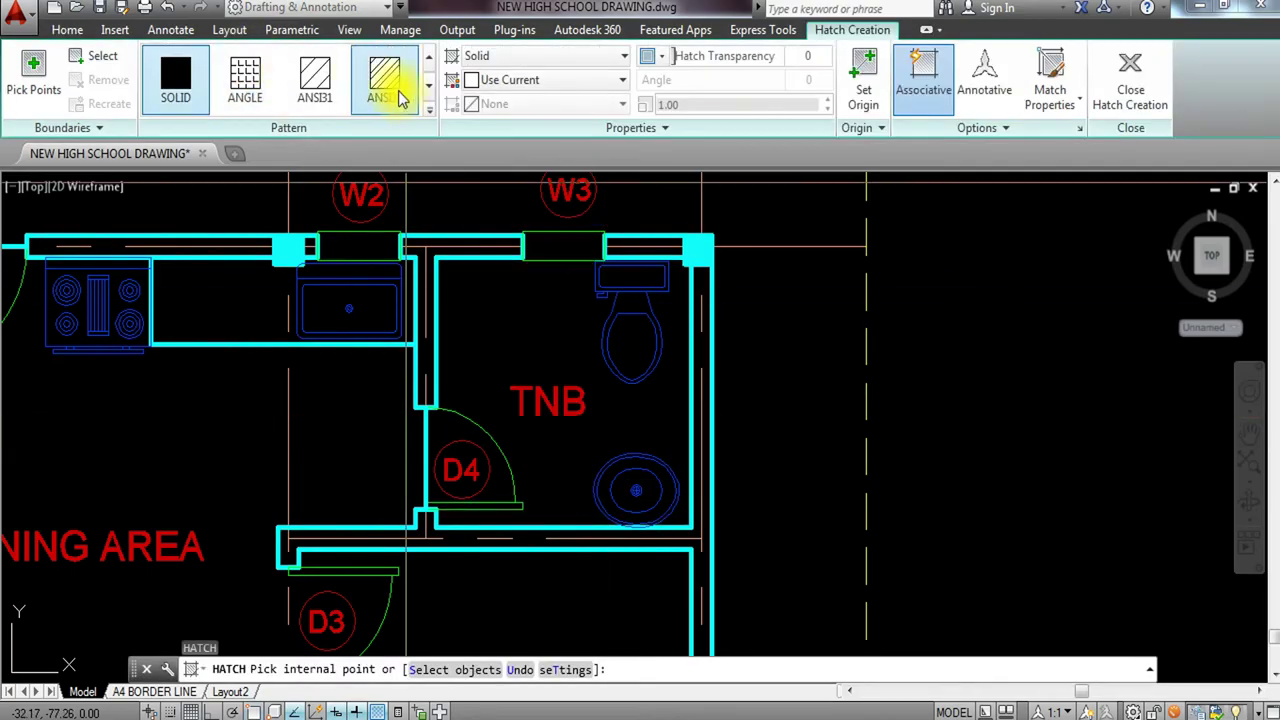
pyautogui.click(428, 116)
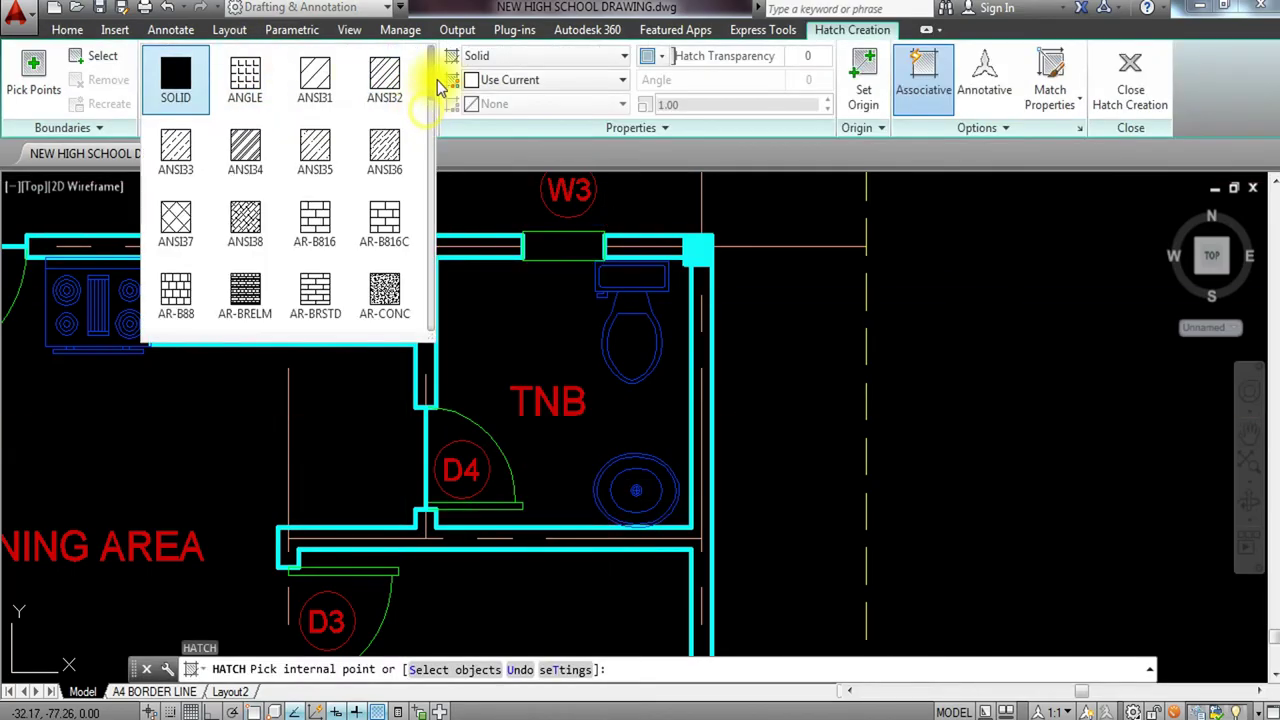
pyautogui.moveTo(432, 85); pyautogui.dragTo(436, 280)
pyautogui.click(256, 272)
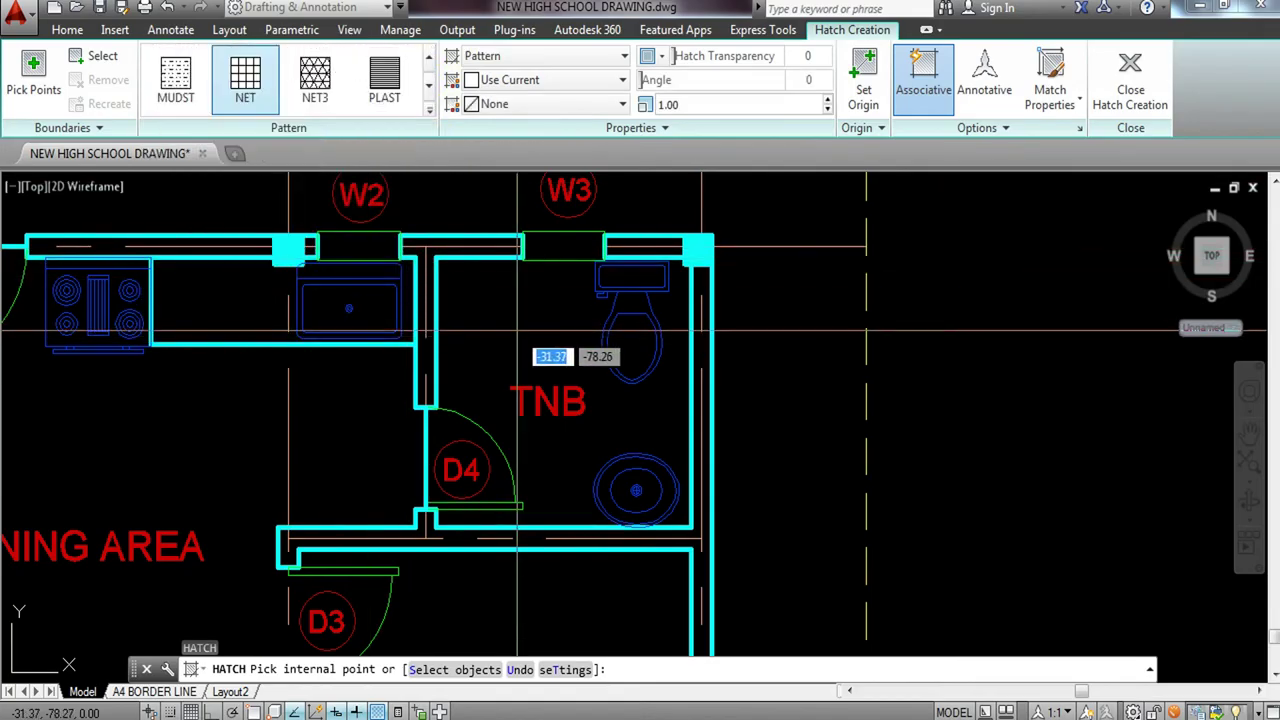
pyautogui.click(517, 328)
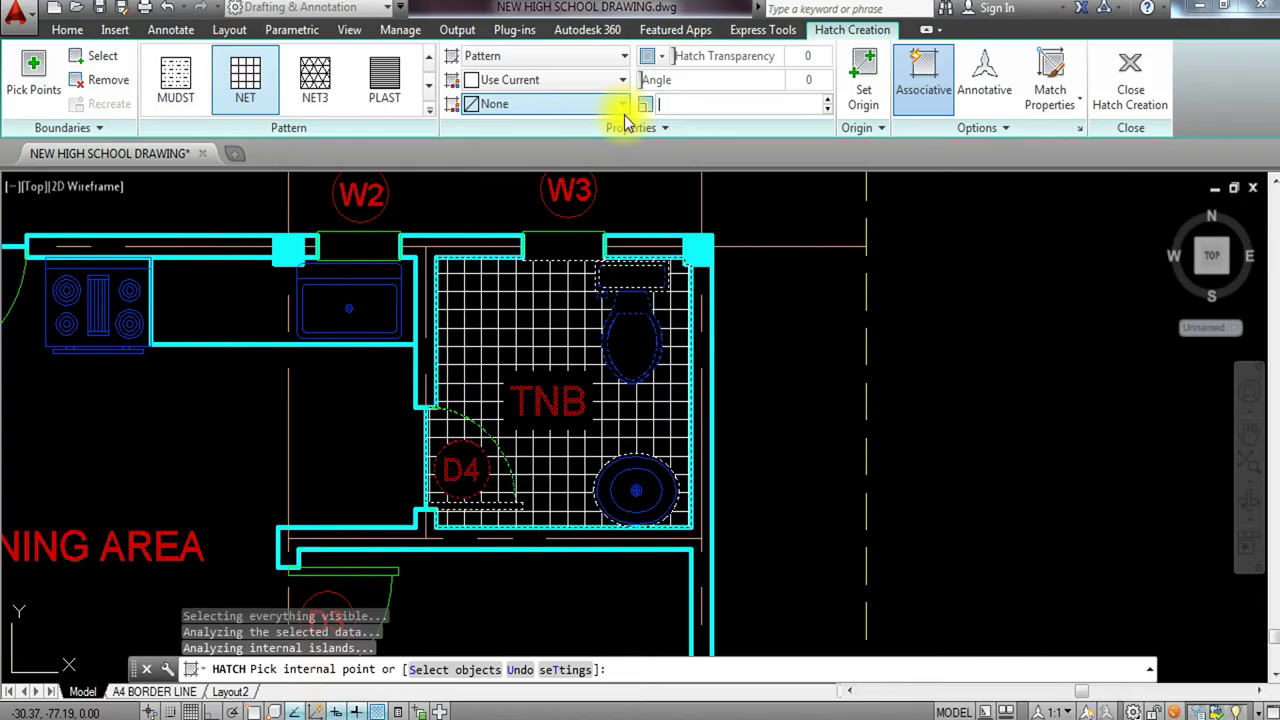
# Set the TNB floor hatch scale to 2 and finish the hatch.
pyautogui.write('3')
pyautogui.press('Return')
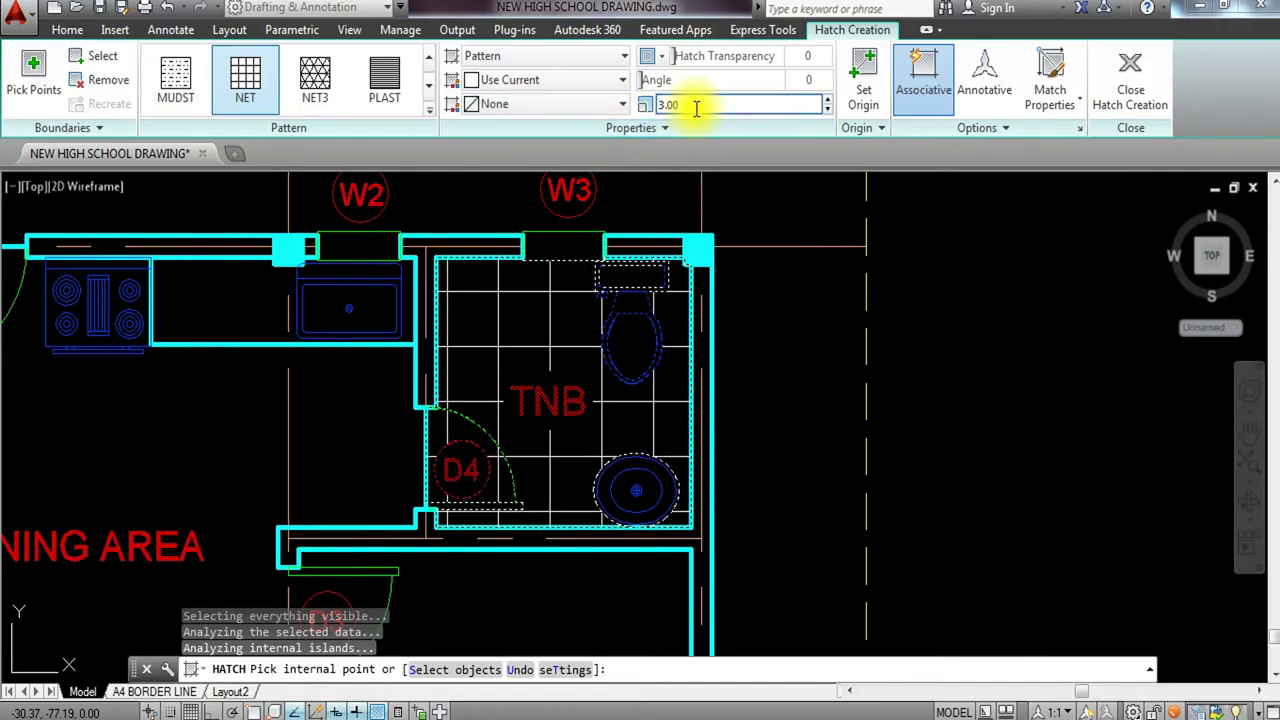
pyautogui.write('2')
pyautogui.press('Return')
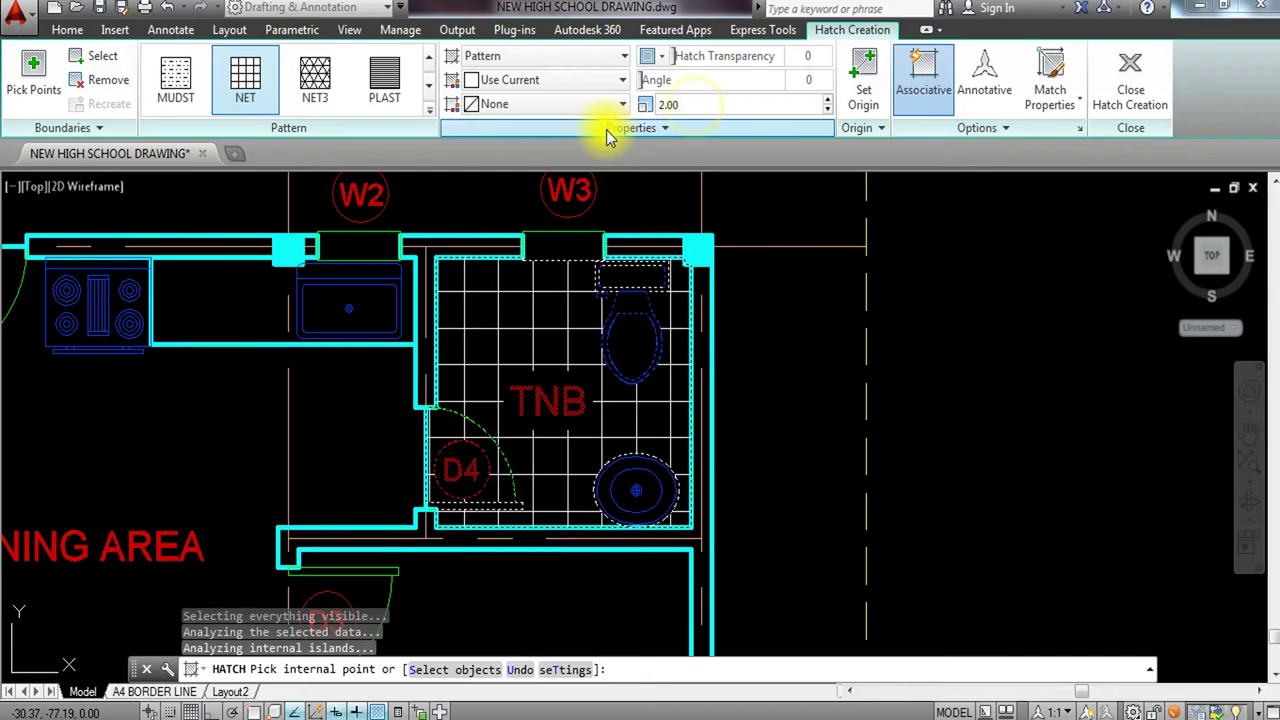
pyautogui.press('Return')
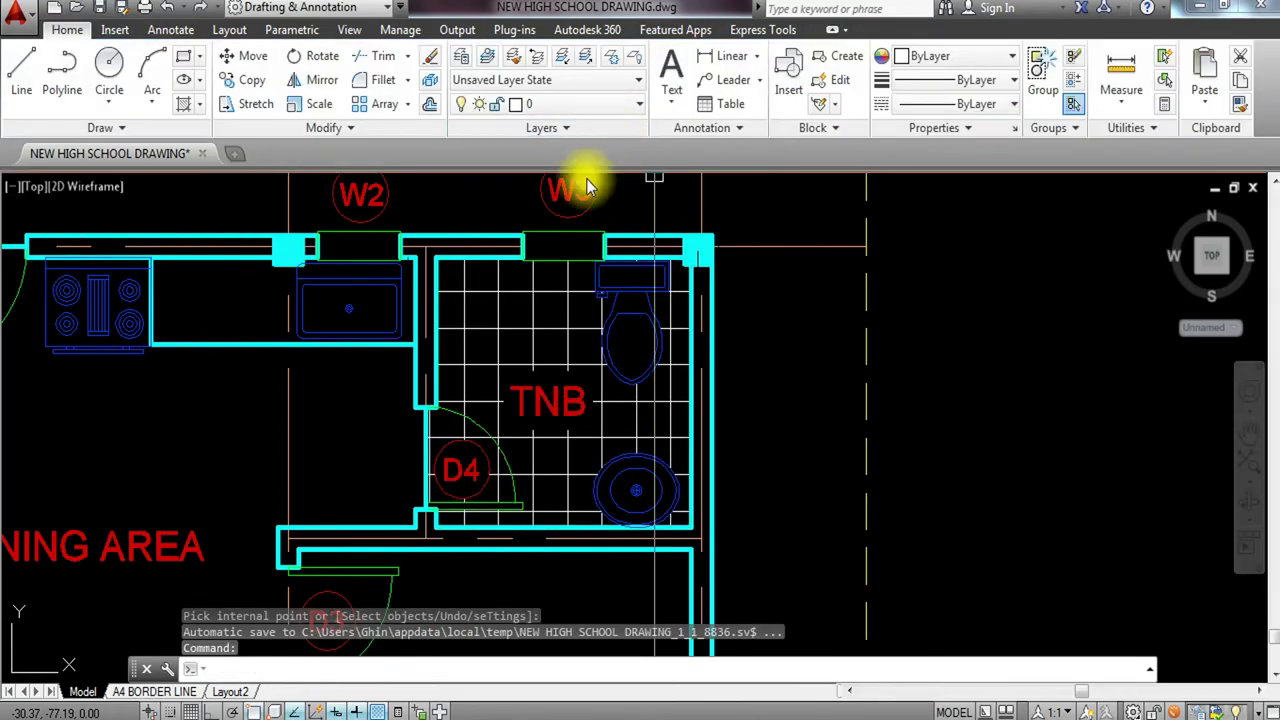
# Assign the TNB floor hatch to the SECTION layer and clear the selection.
pyautogui.scroll(2, 537, 298)
pyautogui.click(549, 270)
pyautogui.click(481, 322)
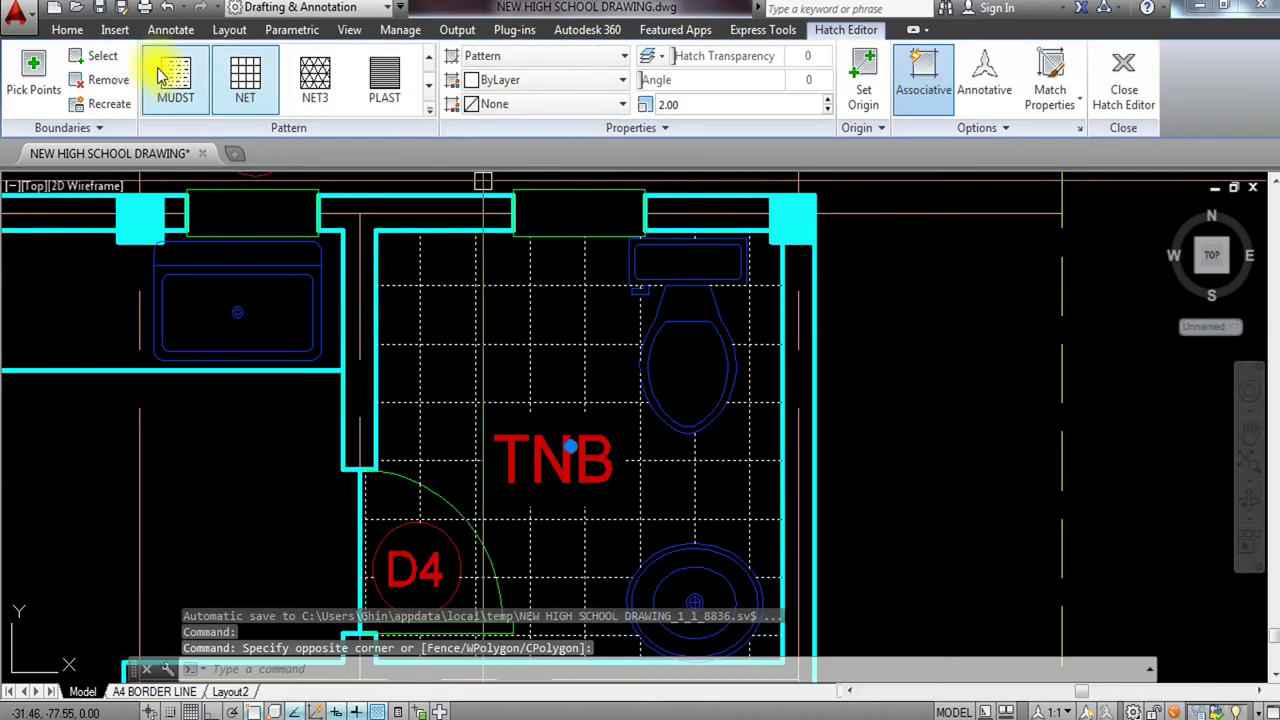
pyautogui.click(70, 31)
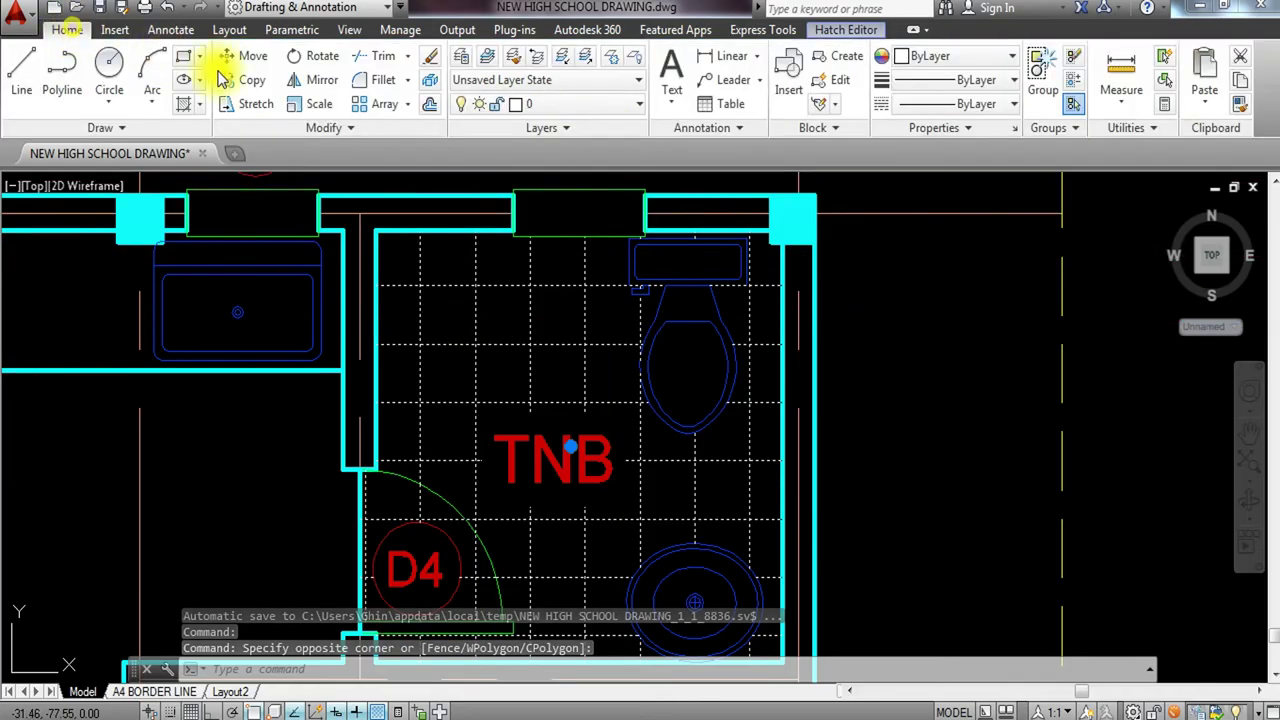
pyautogui.click(618, 106)
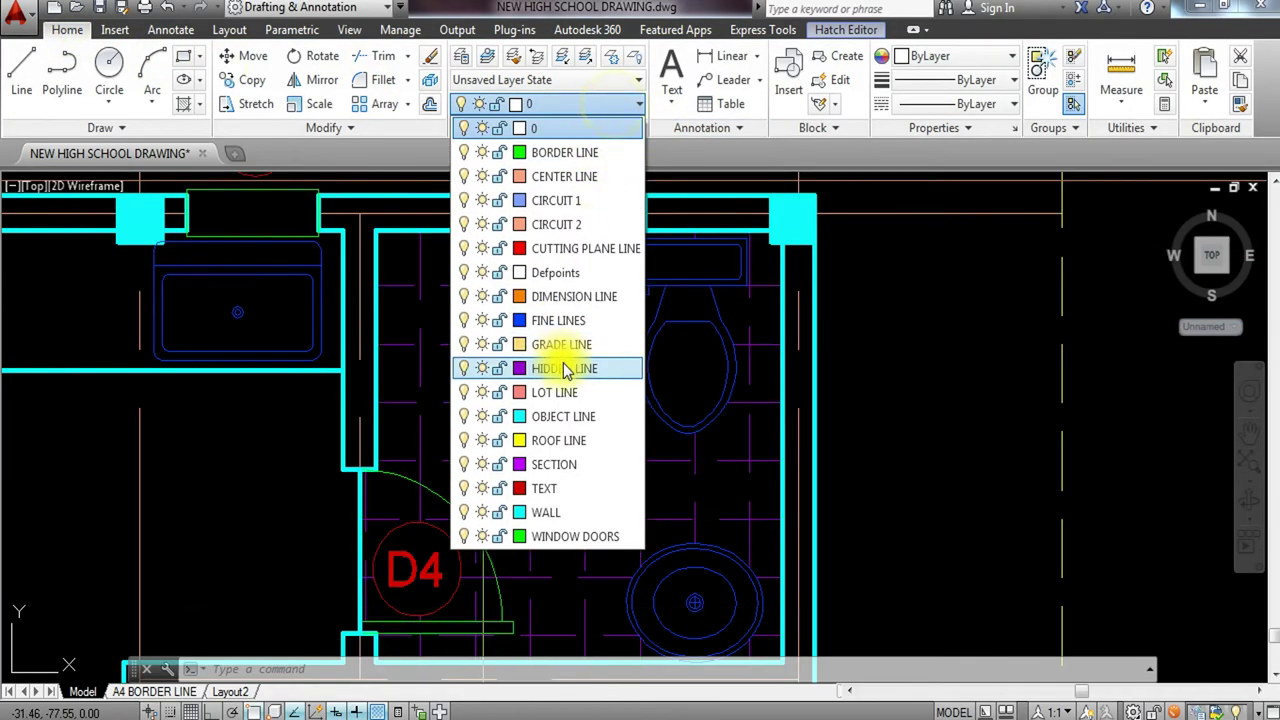
pyautogui.click(547, 465)
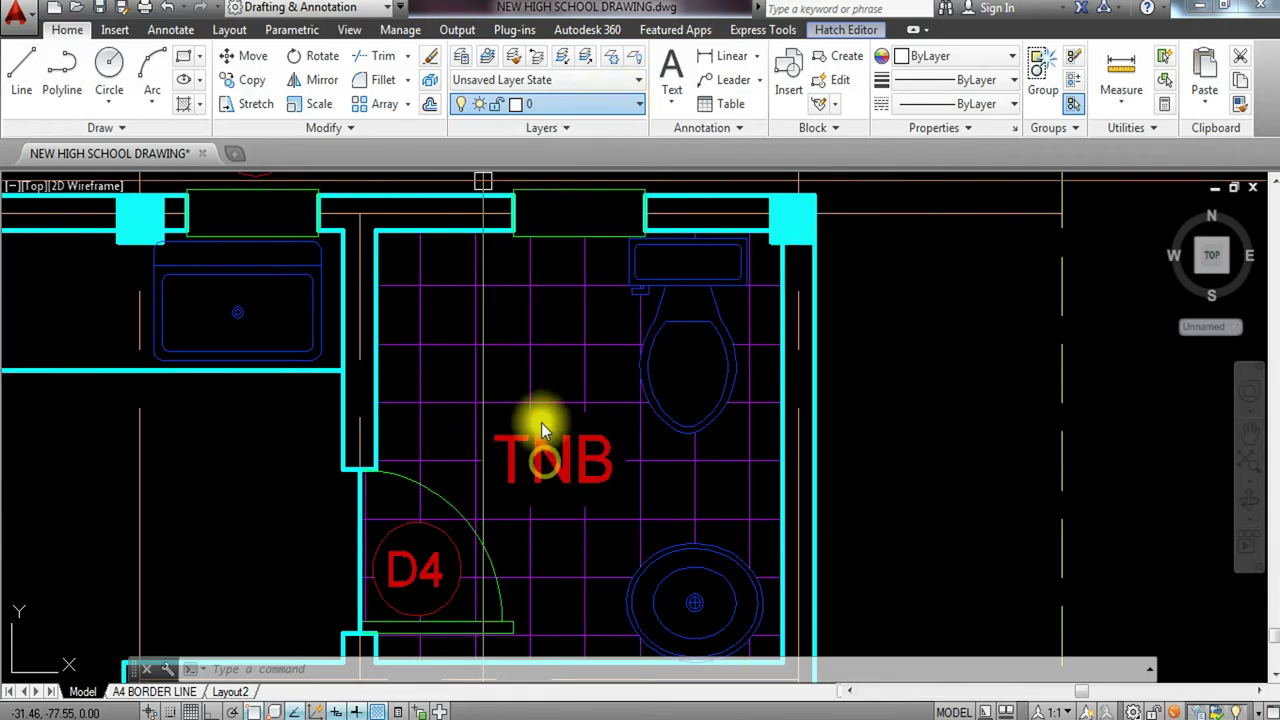
pyautogui.scroll(-2, 542, 430)
pyautogui.click(691, 409)
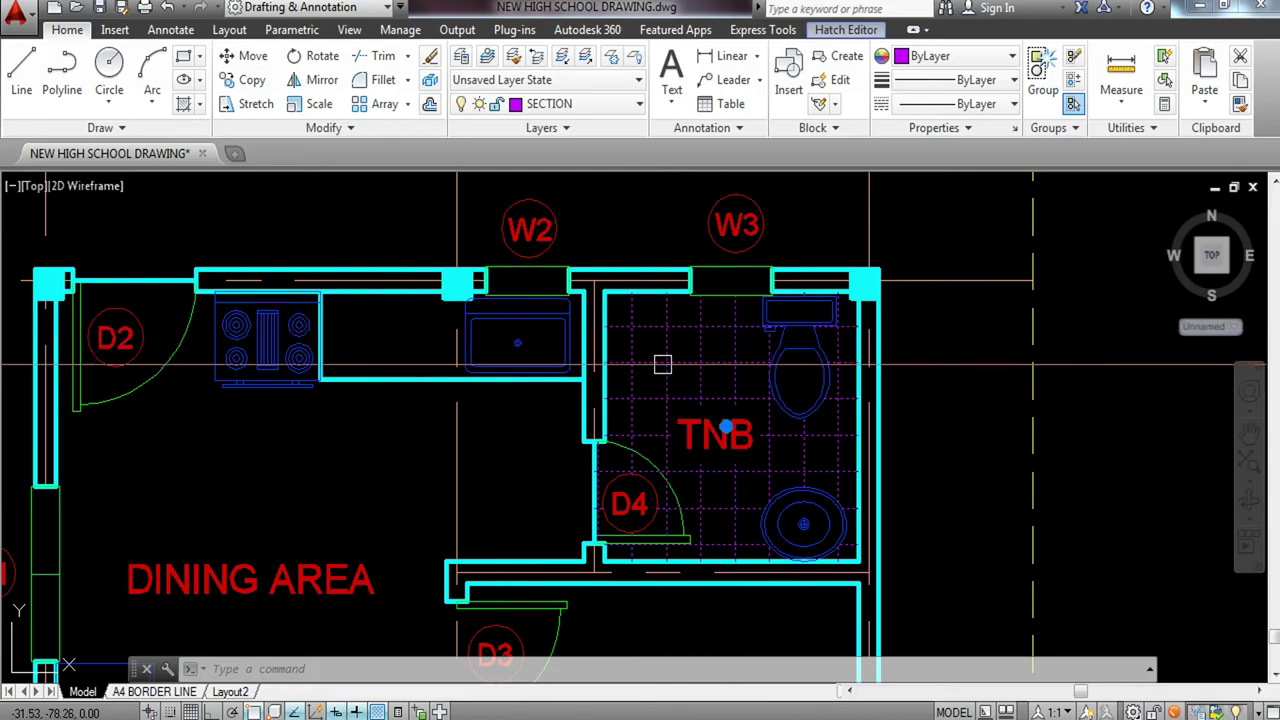
pyautogui.click(534, 465)
pyautogui.press('Escape')
# Hatch the kitchen counter between the stove and the TNB wall, including around the sink, with the NET pattern.
pyautogui.moveTo(508, 441); pyautogui.dragTo(621, 432, button='middle')
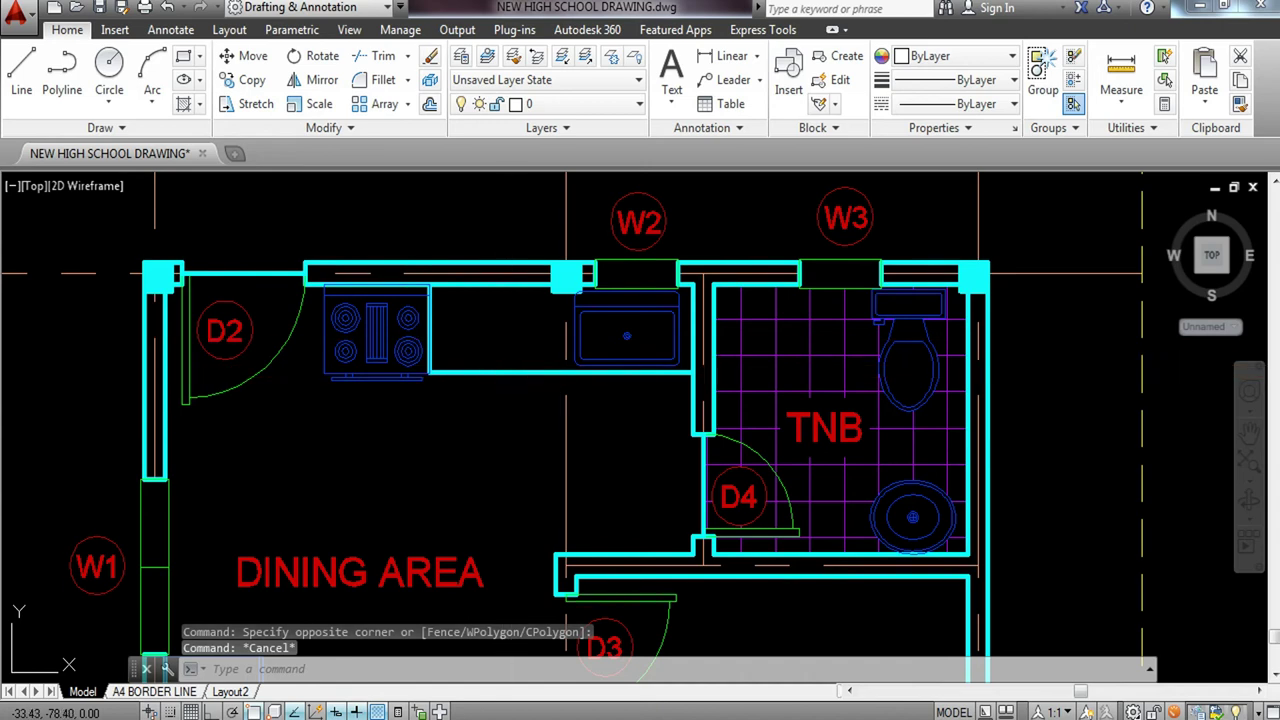
pyautogui.write('h')
pyautogui.press('Return')
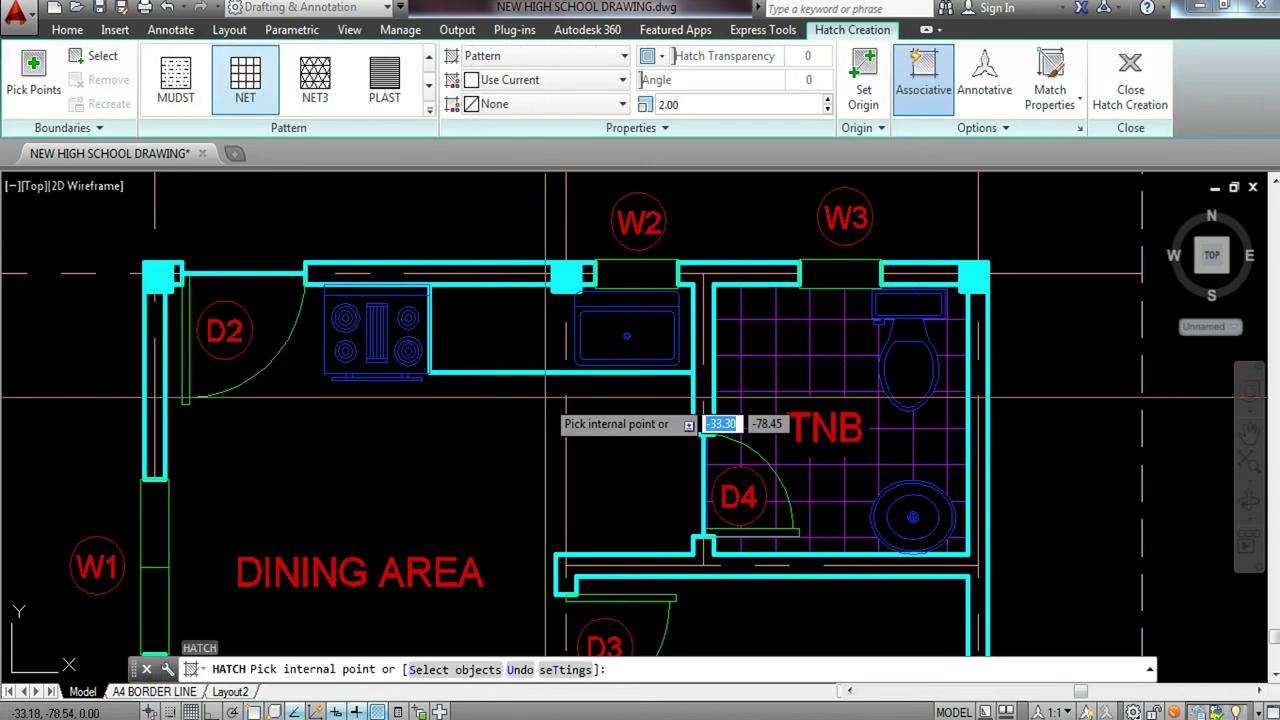
pyautogui.click(240, 88)
pyautogui.click(540, 350)
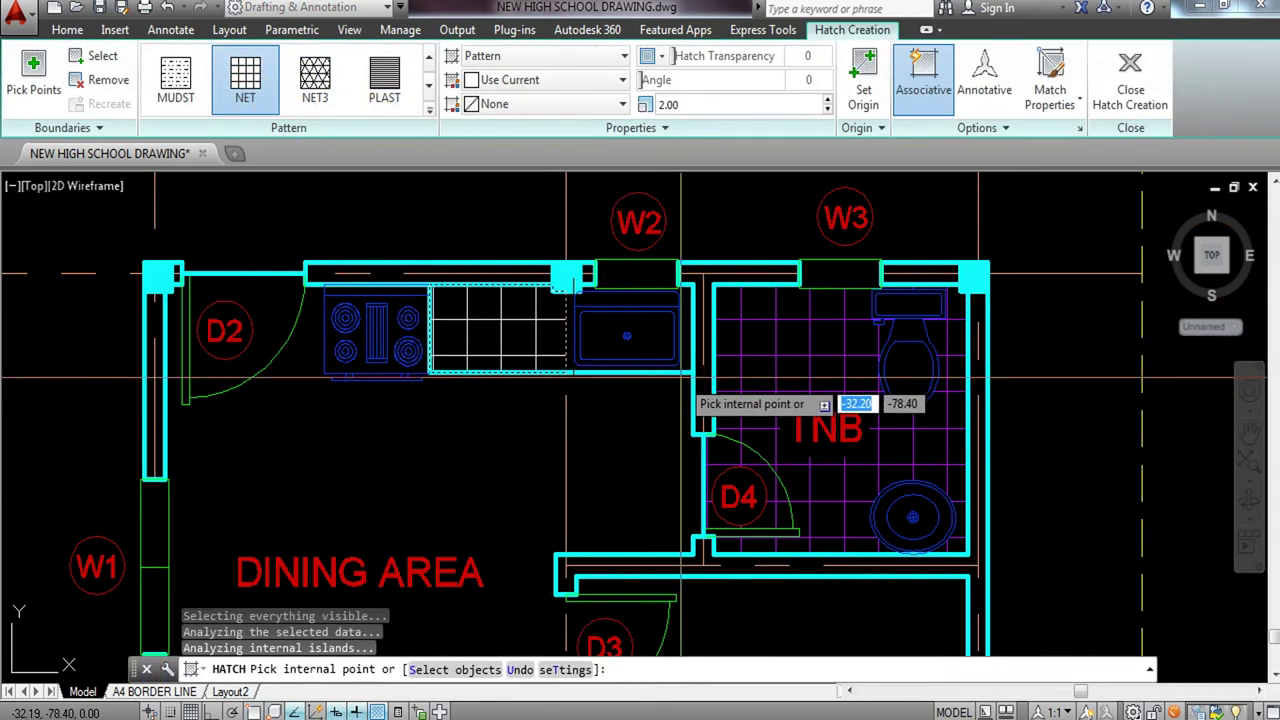
pyautogui.click(681, 366)
# Set the kitchen counter hatch scale to 1 and finish the hatch.
pyautogui.moveTo(723, 103); pyautogui.dragTo(612, 109)
pyautogui.write('1')
pyautogui.press('Return')
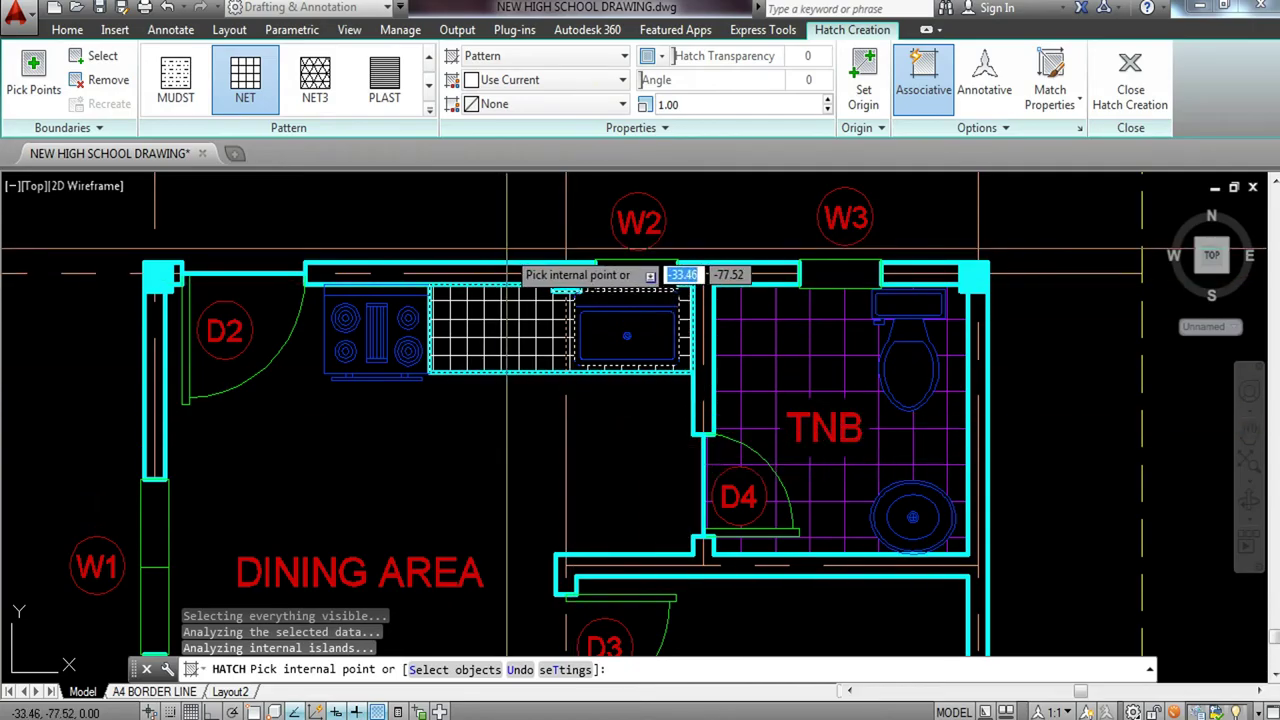
pyautogui.press('Return')
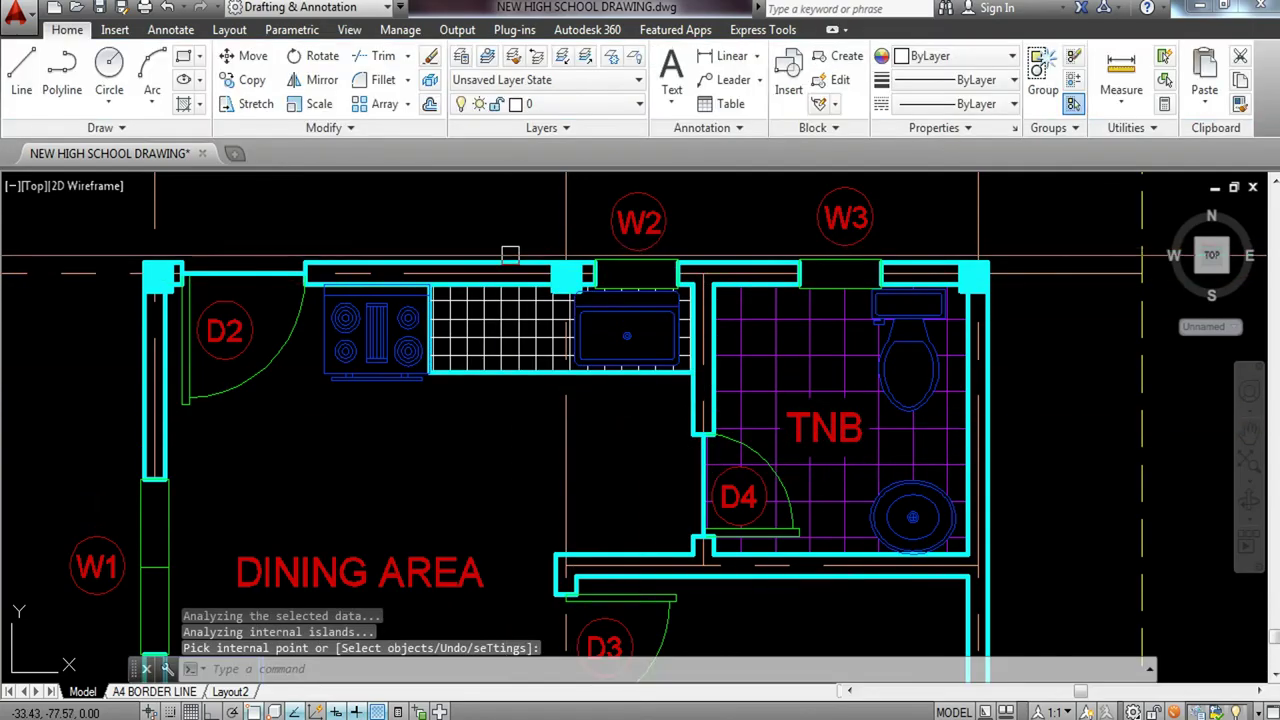
# Assign the kitchen counter hatch to the SECTION layer.
pyautogui.scroll(2, 513, 325)
pyautogui.click(520, 293)
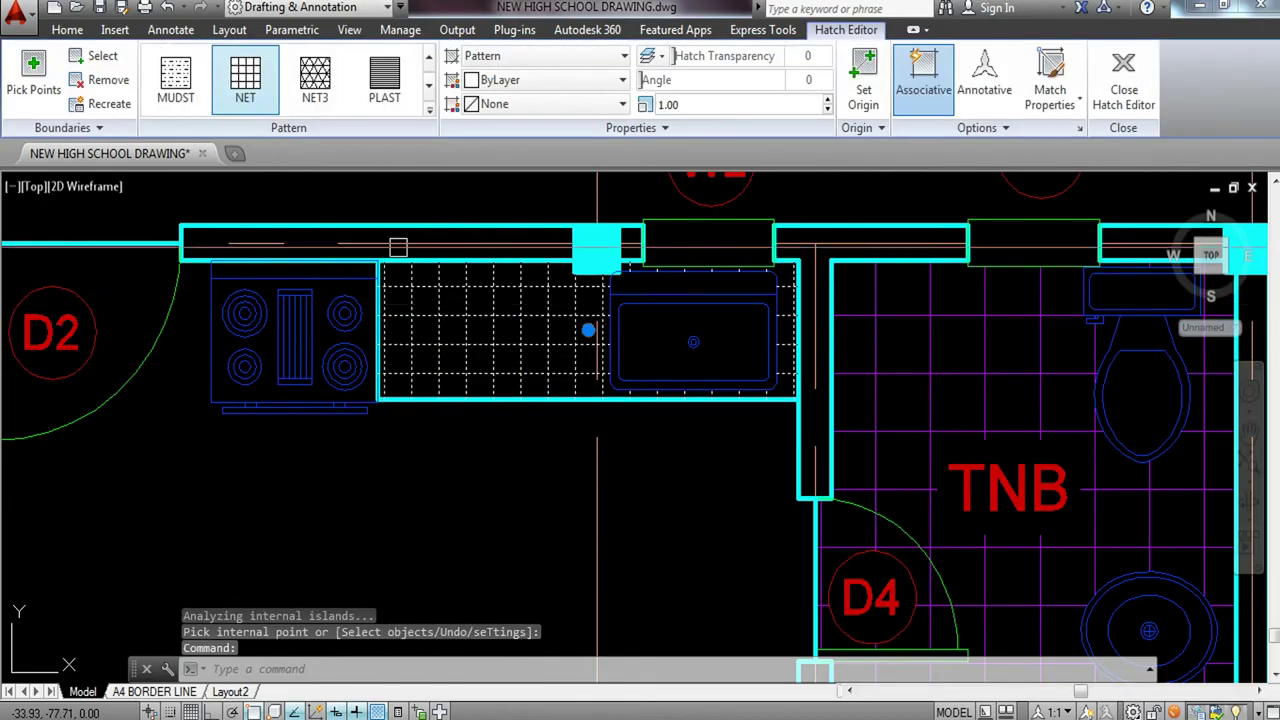
pyautogui.click(64, 31)
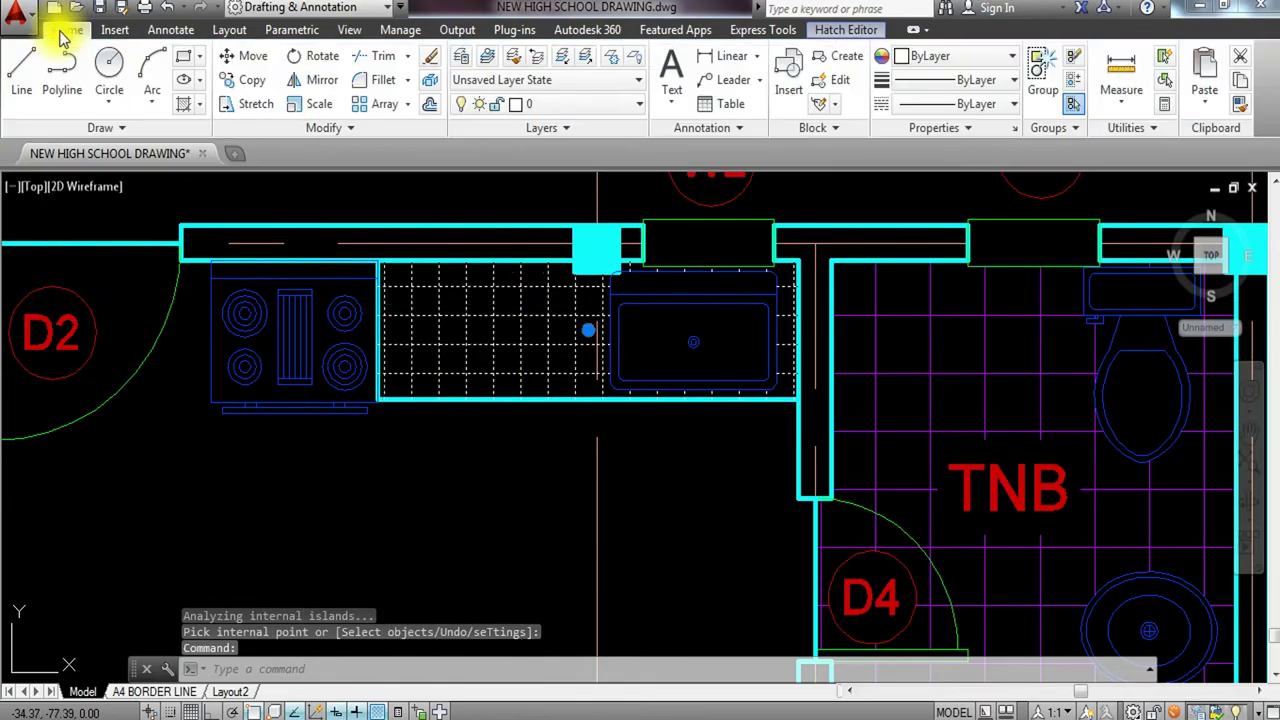
pyautogui.click(563, 104)
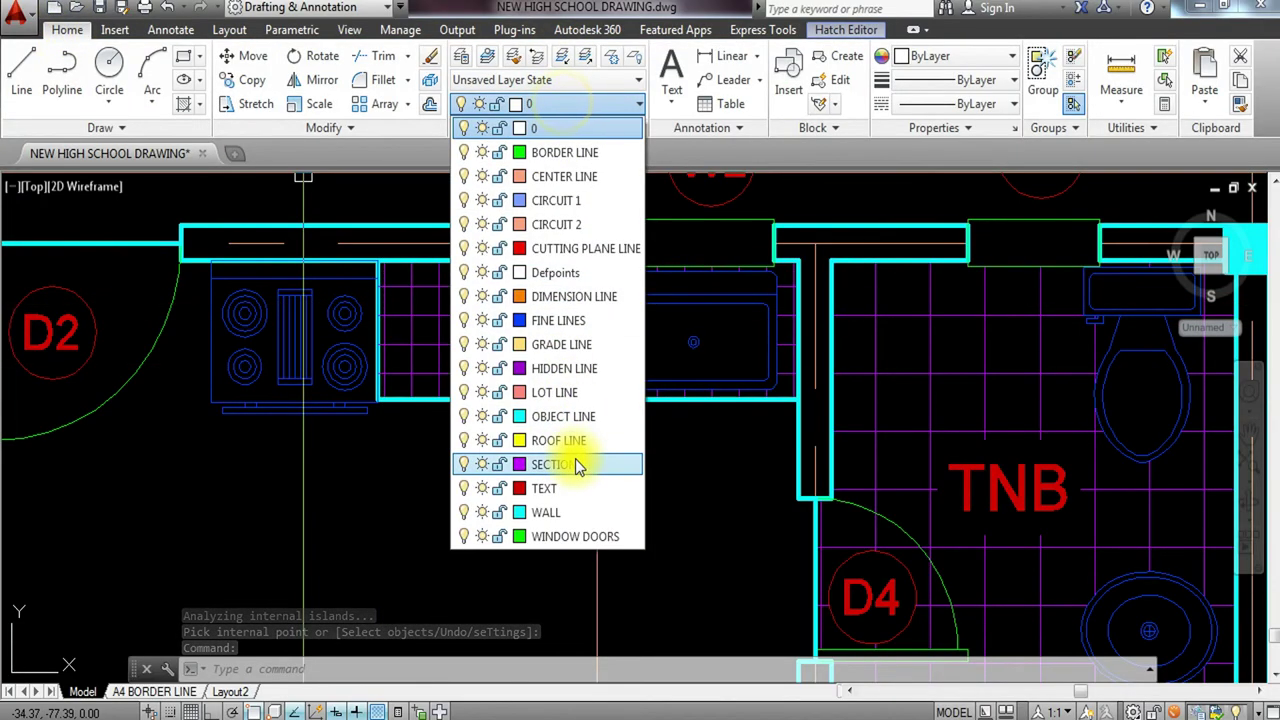
# Assign the kitchen counter's tile hatch to the SECTION layer and deselect it.
pyautogui.click(575, 464)
pyautogui.scroll(-4, 575, 459)
pyautogui.press('Escape')
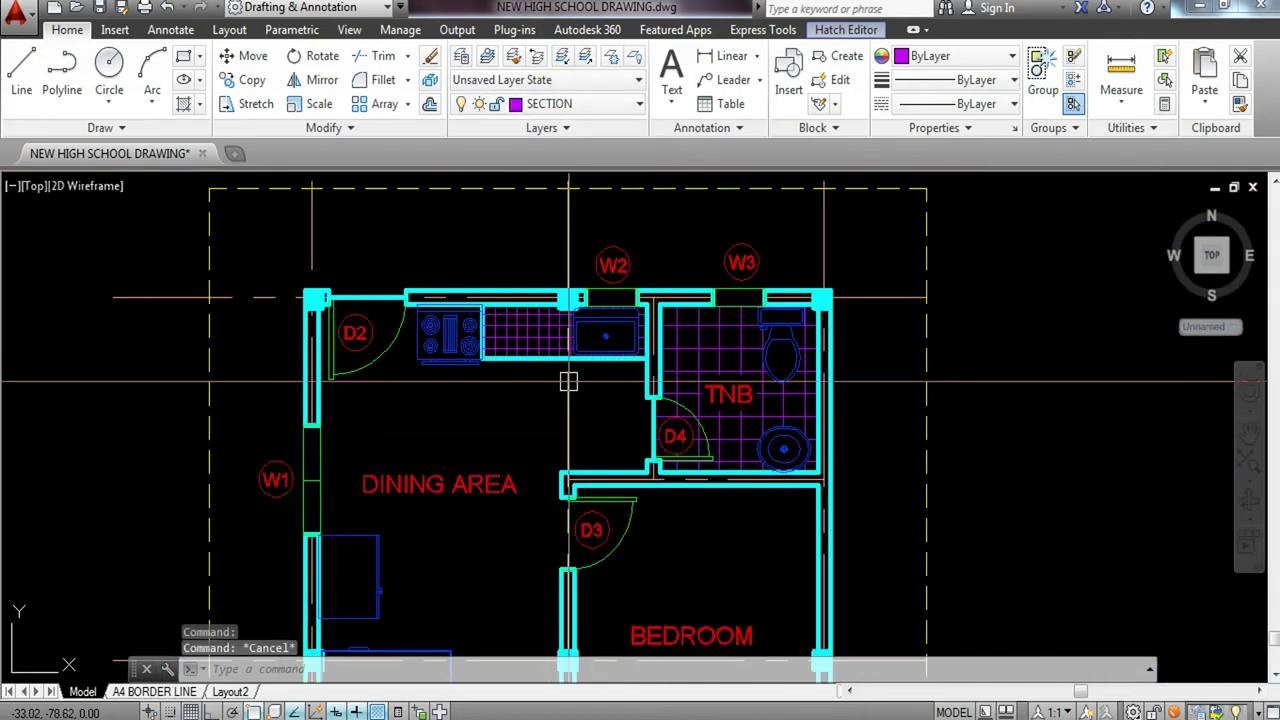
pyautogui.scroll(4, 528, 335)
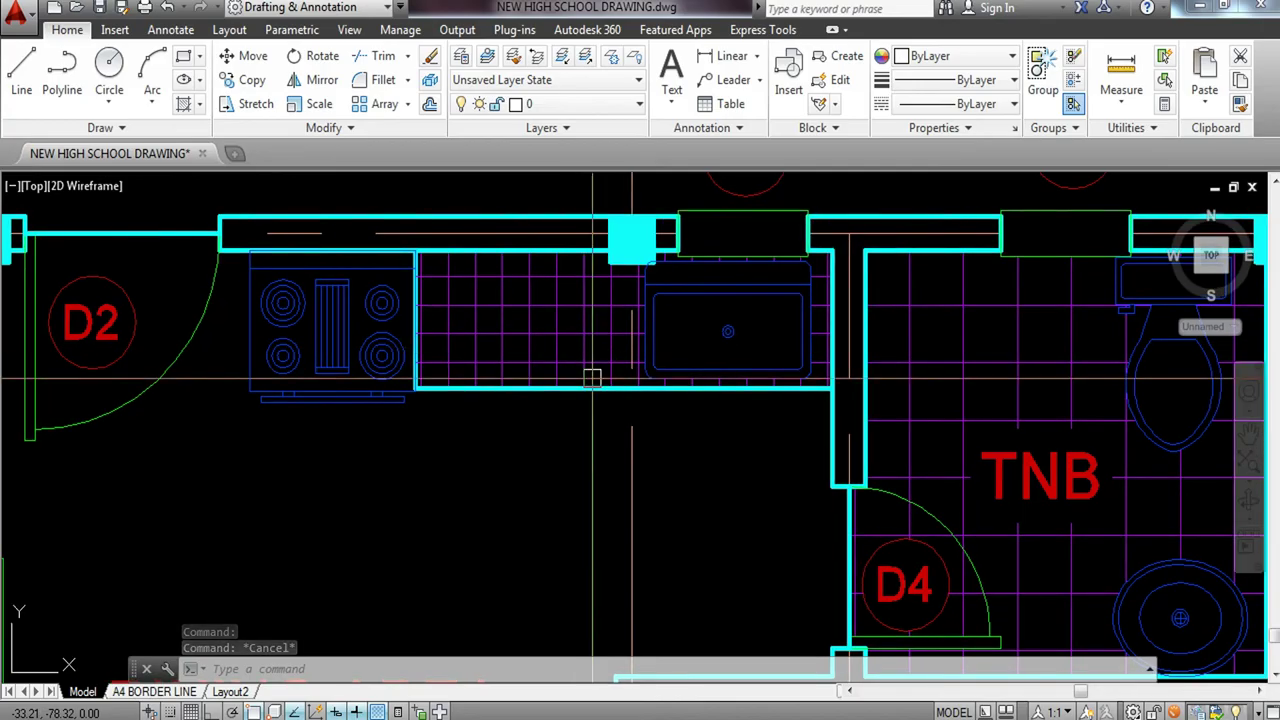
pyautogui.moveTo(582, 380)
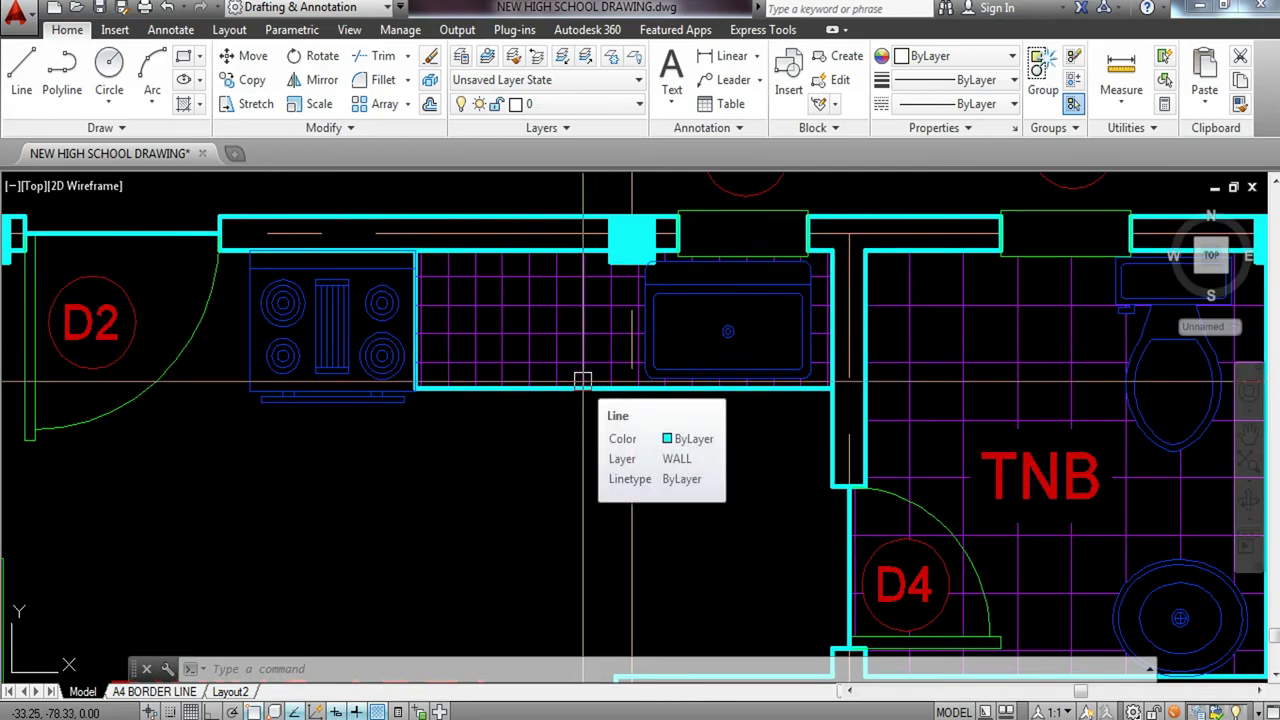
pyautogui.scroll(-5, 582, 380)
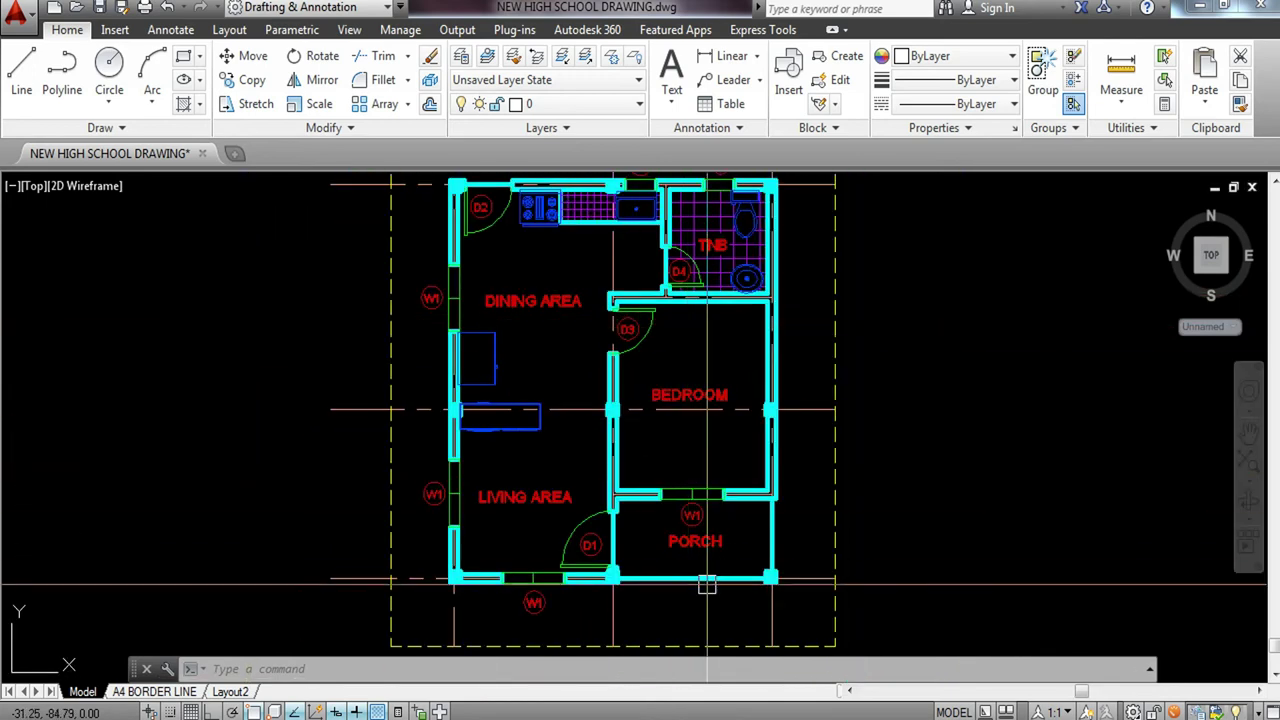
# Hatch the porch floor with the NET3 pattern at a scale of 3.
pyautogui.scroll(3, 706, 585)
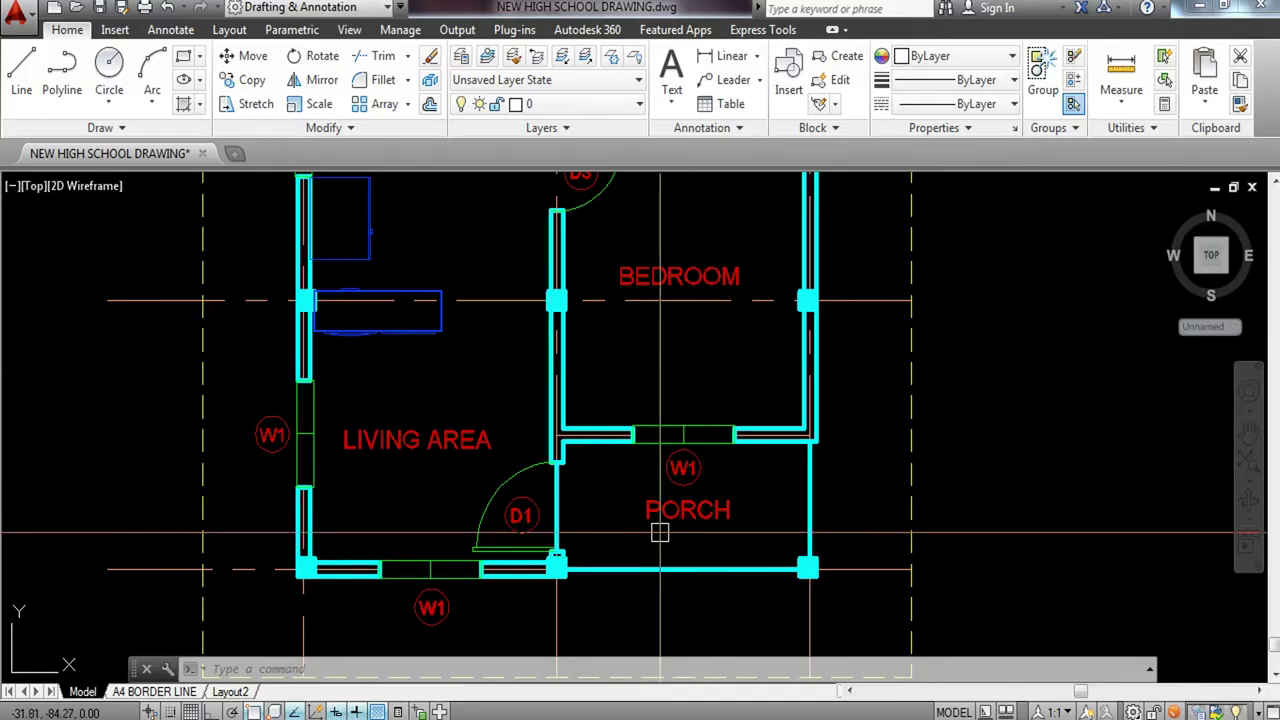
pyautogui.press('Return')
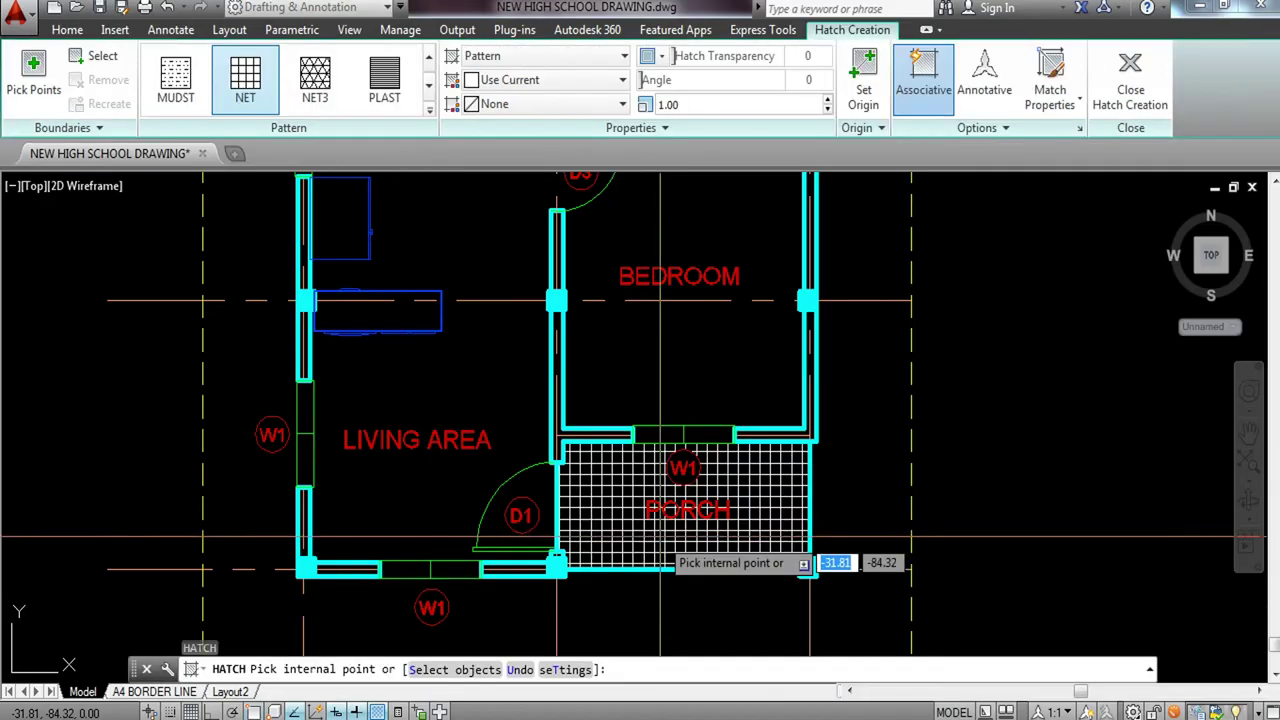
pyautogui.click(315, 82)
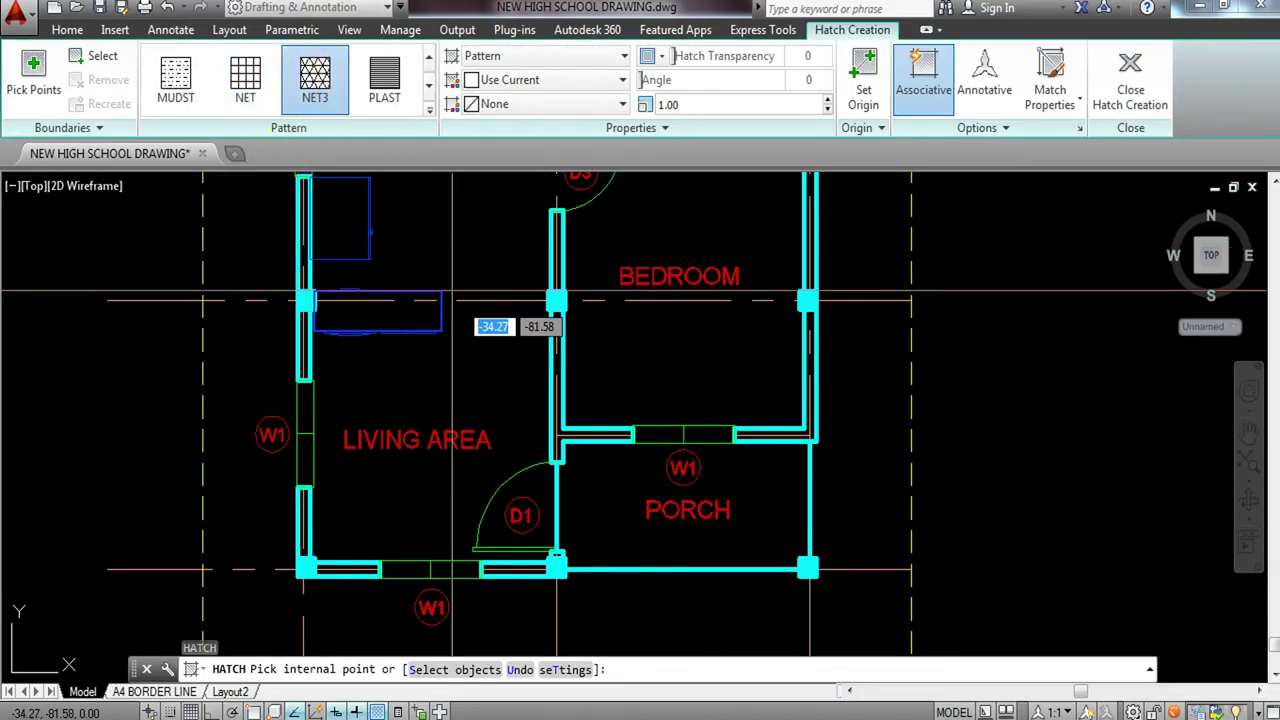
pyautogui.click(673, 538)
pyautogui.click(689, 104)
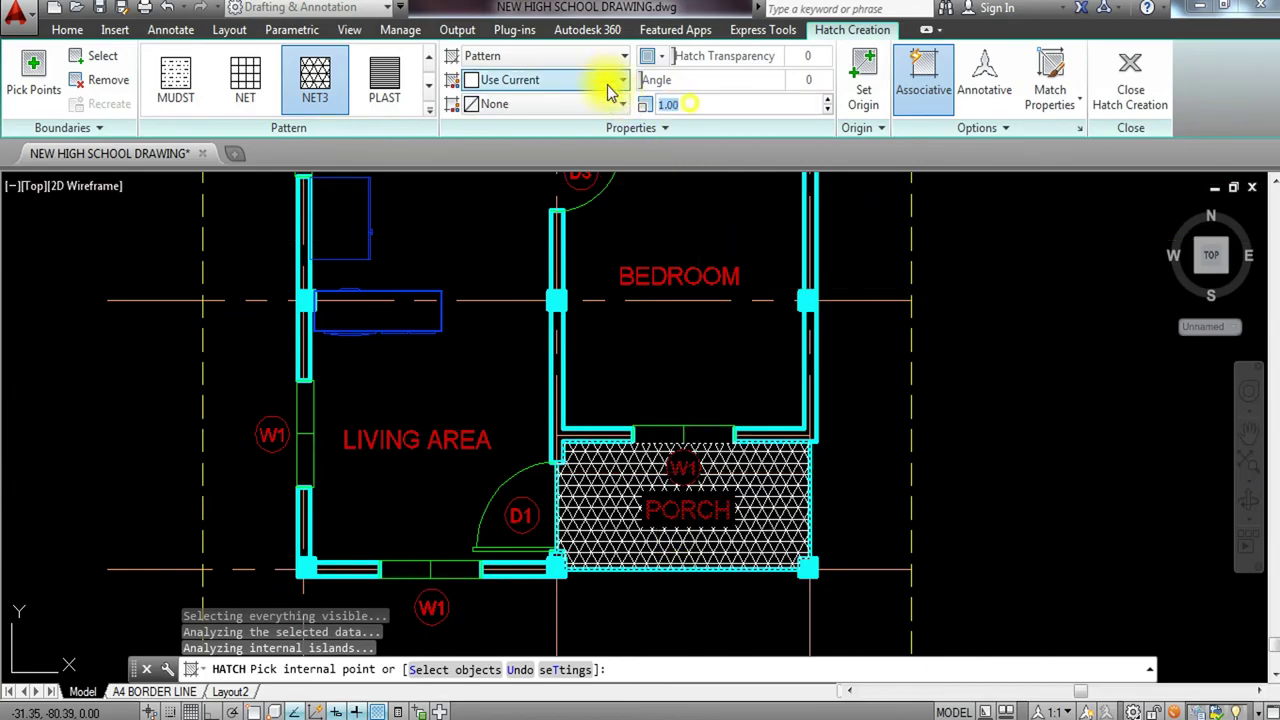
pyautogui.write('3')
pyautogui.press('Return')
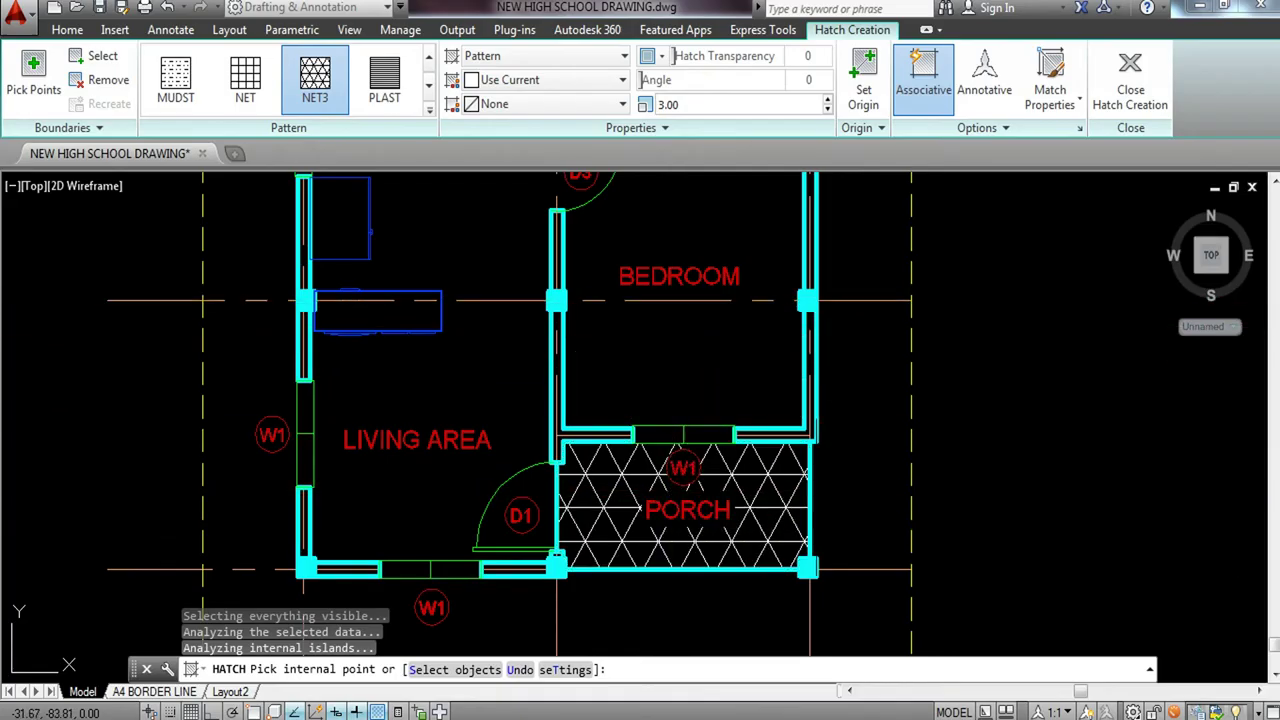
pyautogui.press('Return')
# Assign the porch floor hatch to the SECTION layer and deselect it.
pyautogui.scroll(4, 829, 500)
pyautogui.click(731, 486)
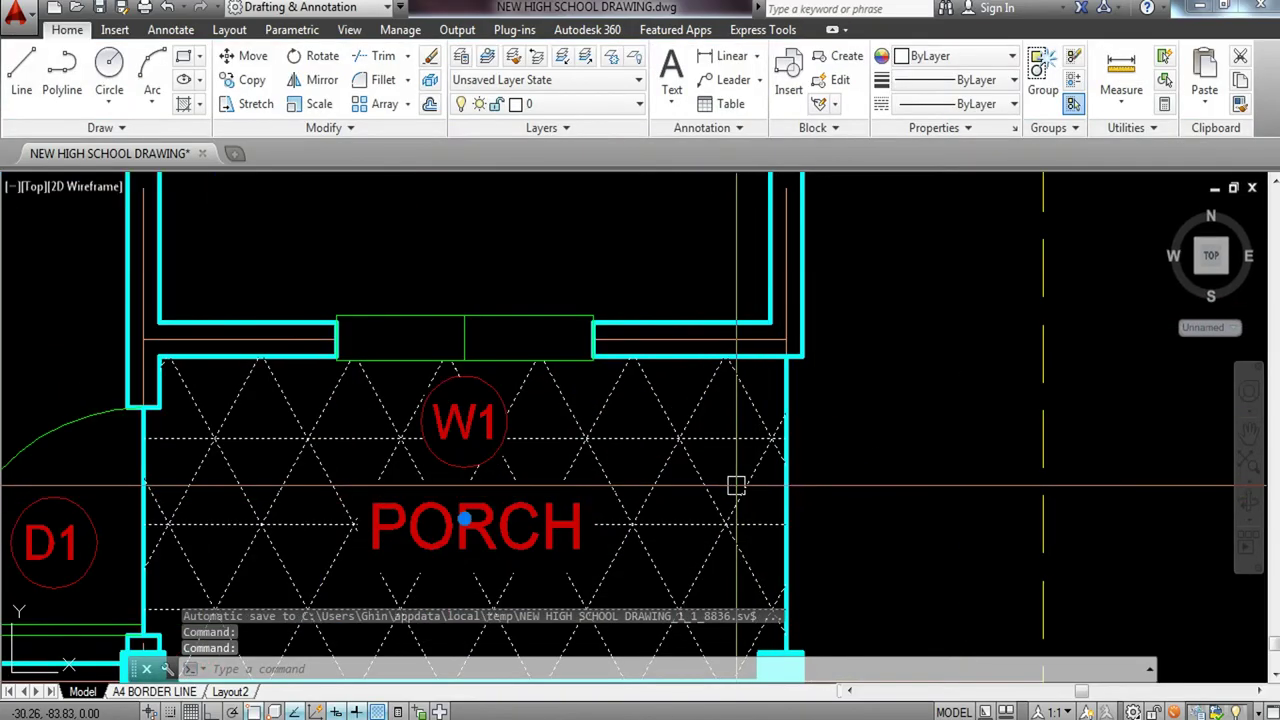
pyautogui.click(67, 29)
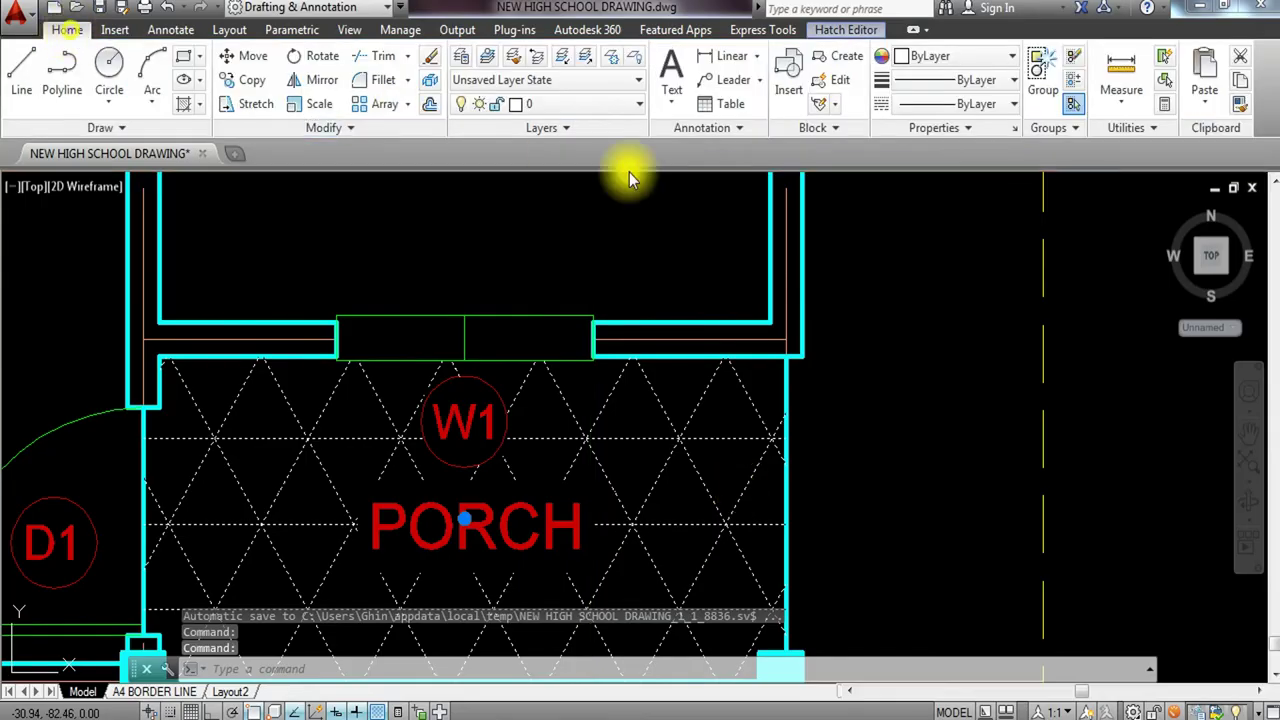
pyautogui.click(608, 104)
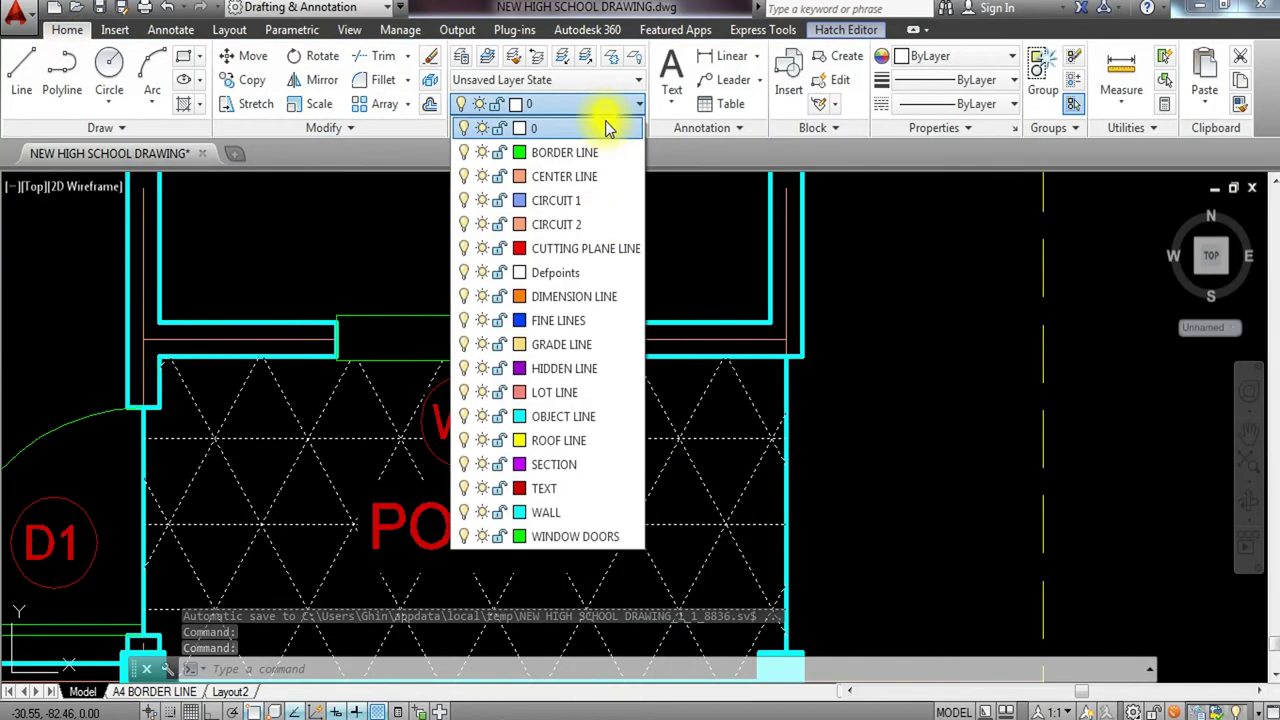
pyautogui.click(590, 466)
pyautogui.scroll(-5, 586, 457)
pyautogui.press('Escape')
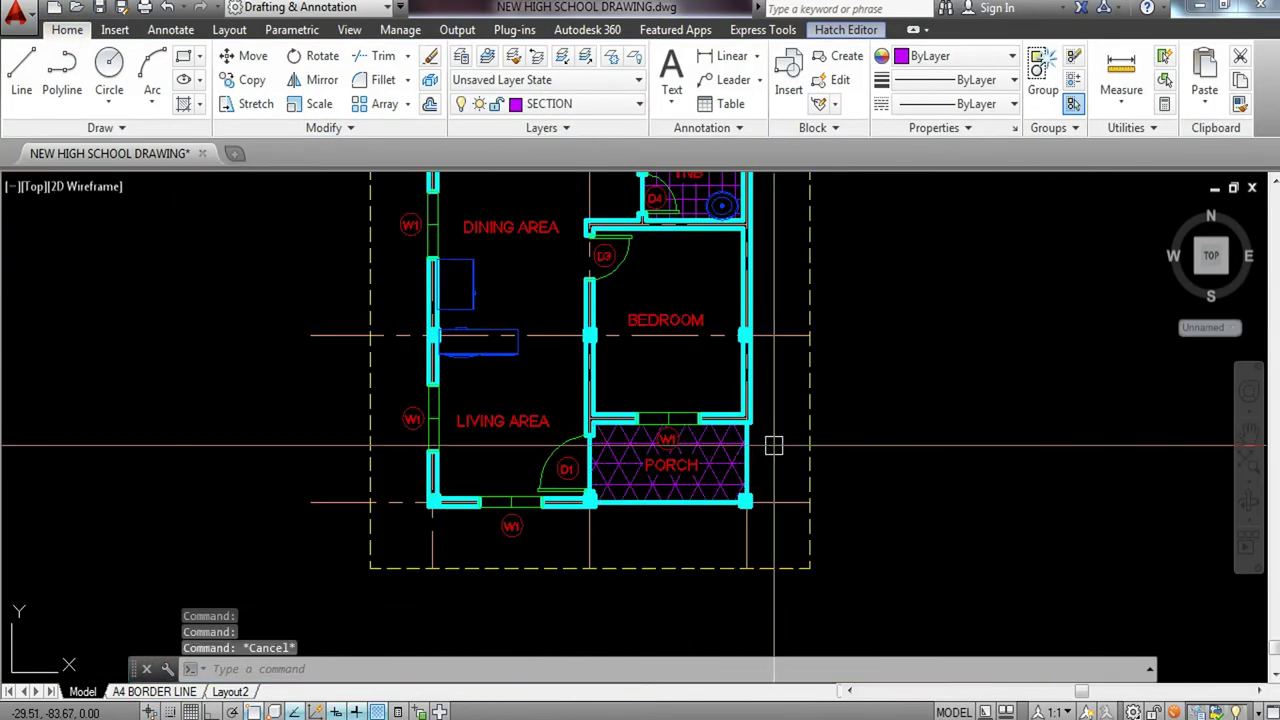
# Change the porch hatch to the NET pattern at an angle of 45 degrees.
pyautogui.moveTo(765, 505); pyautogui.dragTo(768, 541, button='middle')
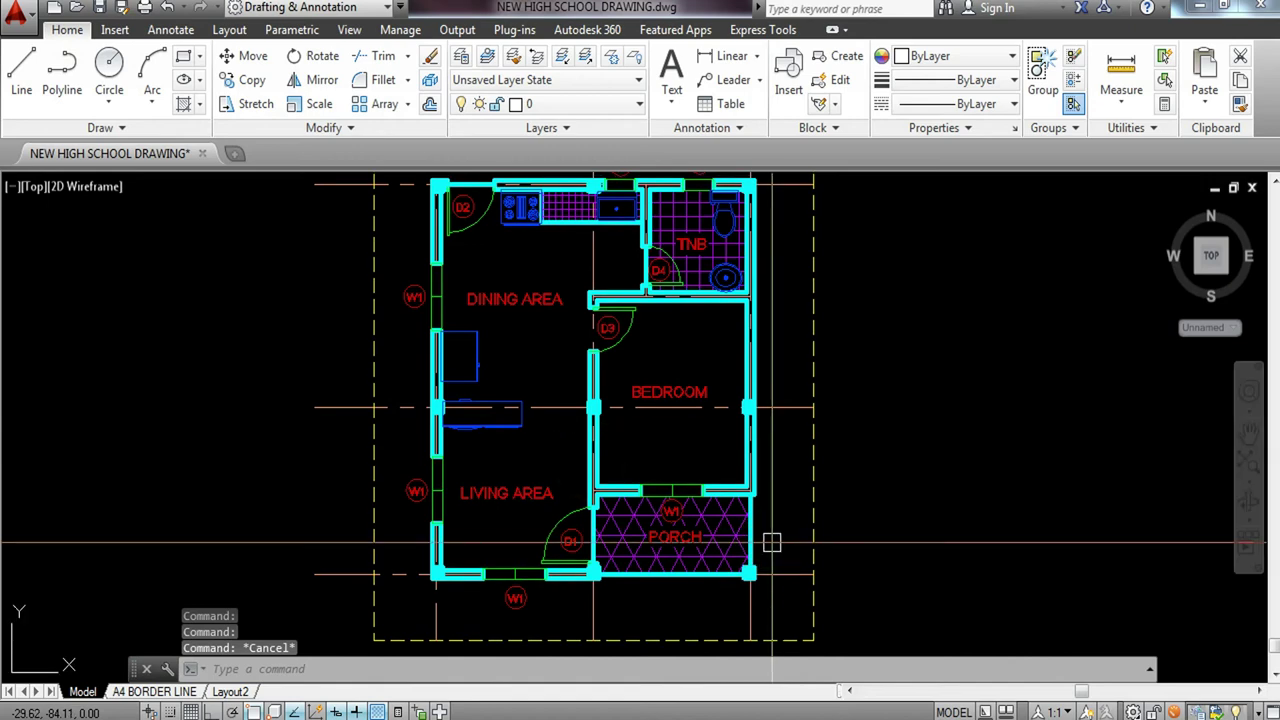
pyautogui.click(723, 522)
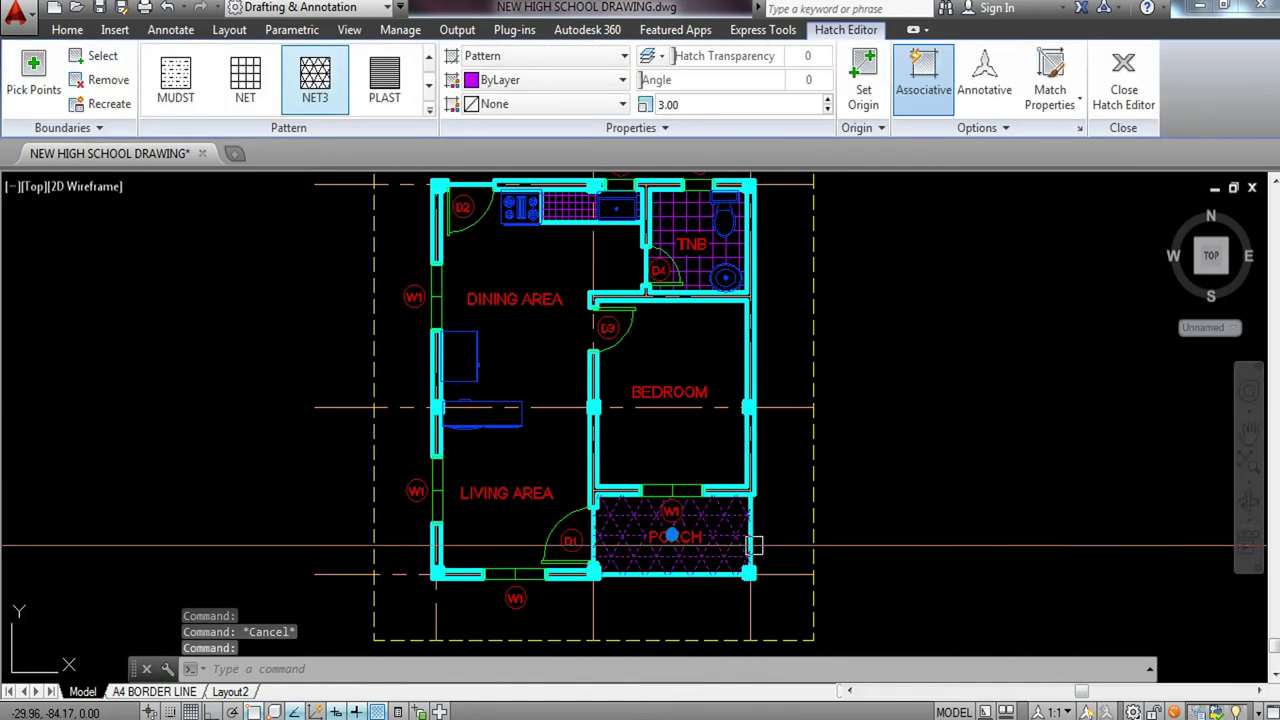
pyautogui.click(245, 84)
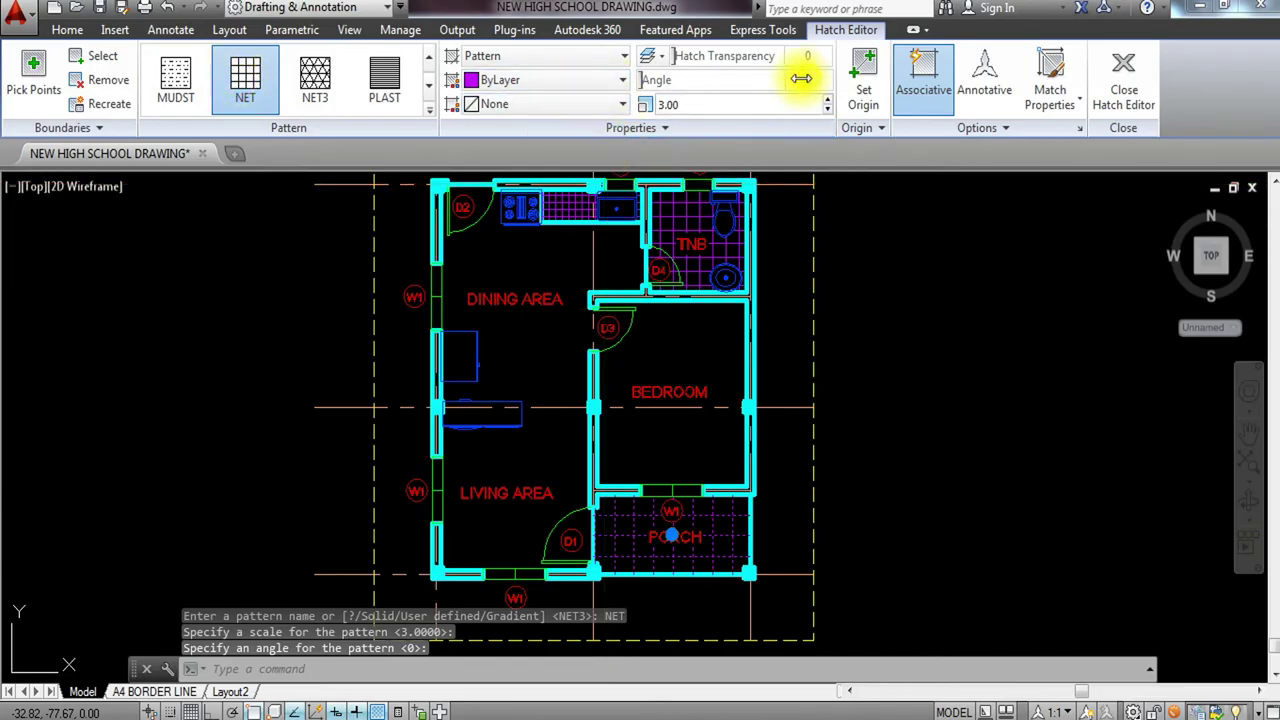
pyautogui.write('45')
pyautogui.press('Return')
pyautogui.press('Return')
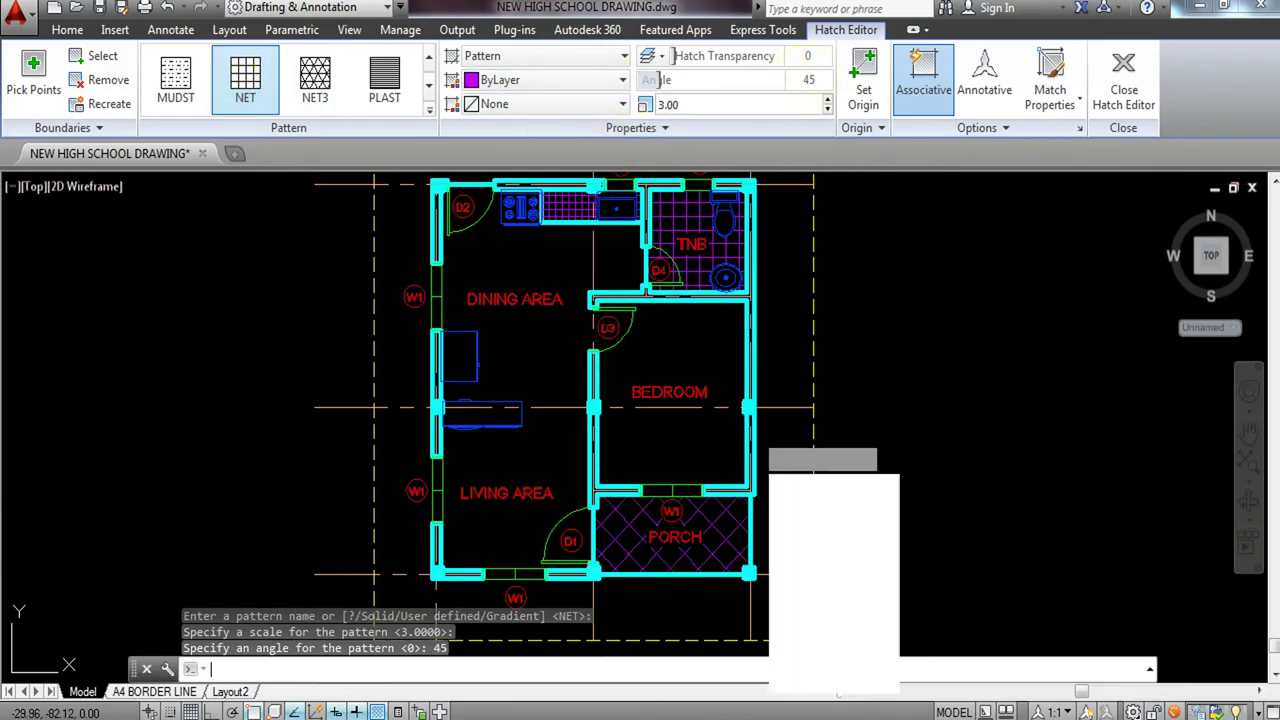
pyautogui.press('Escape')
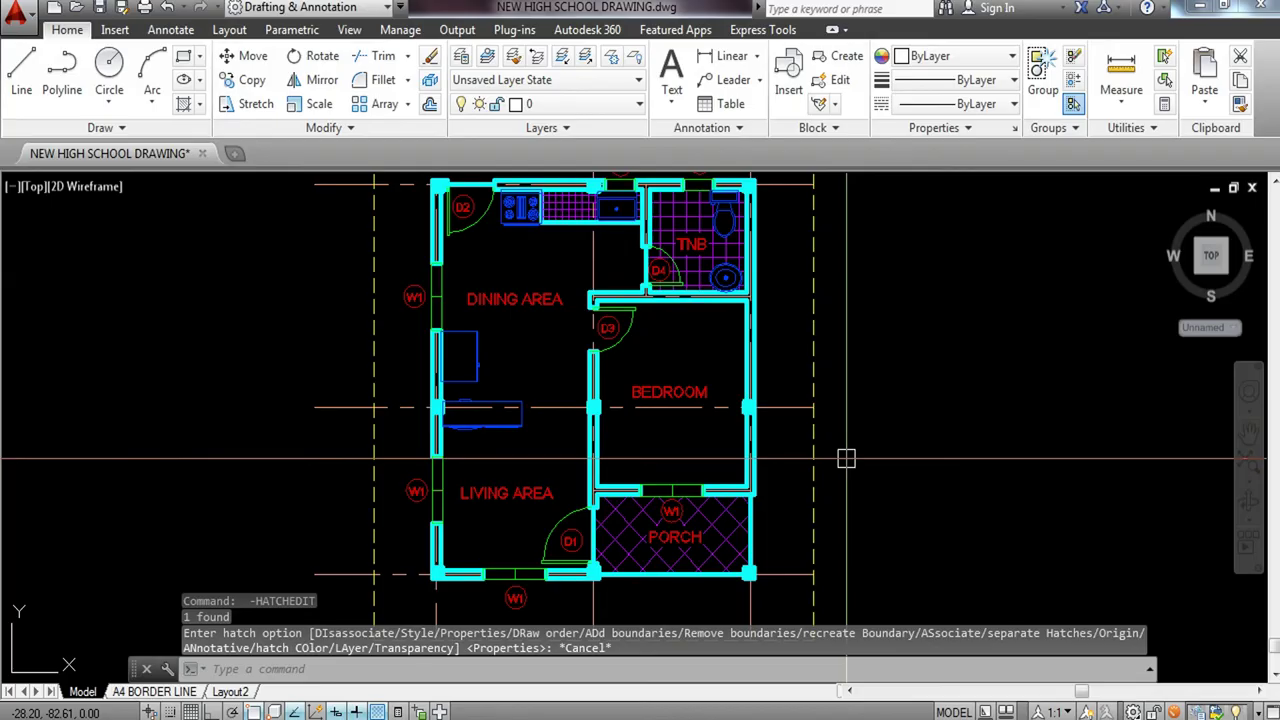
pyautogui.press('Escape')
# Extend the upper end of the vertical center line through the plan's upper-left column by 1.2 upward.
pyautogui.scroll(-4, 849, 437)
pyautogui.scroll(4, 780, 440)
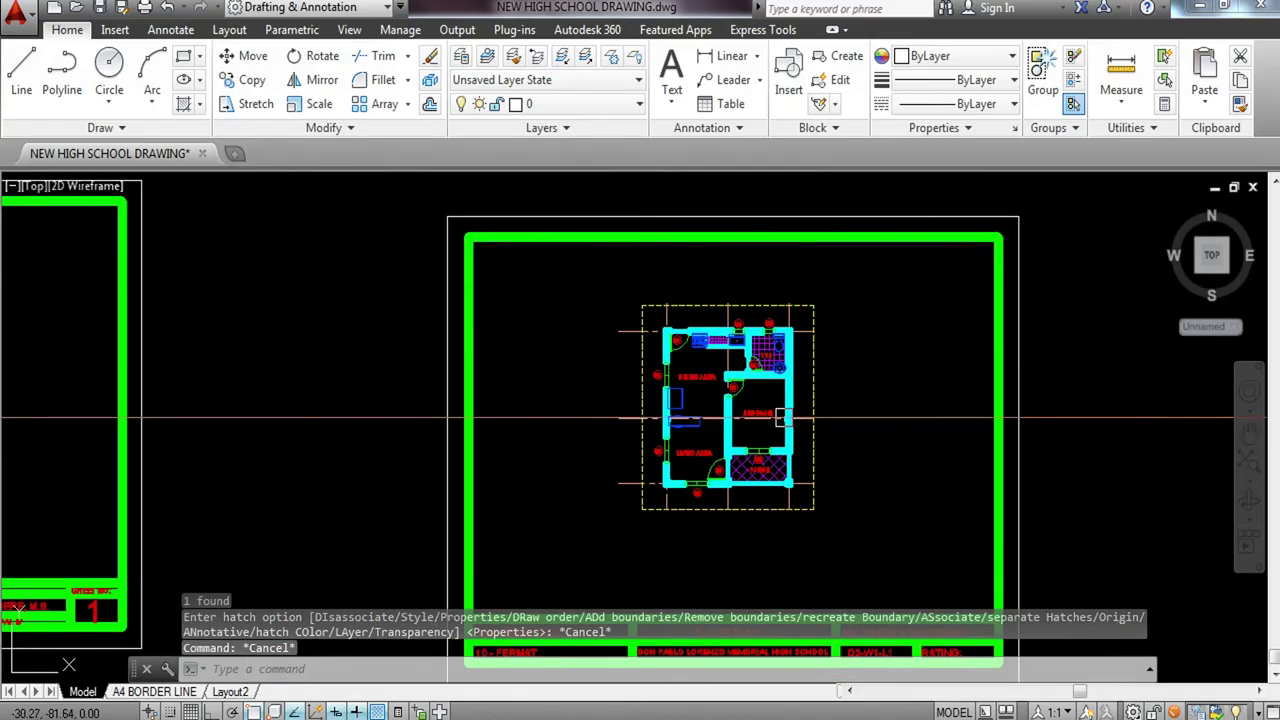
pyautogui.moveTo(765, 383); pyautogui.dragTo(759, 410, button='middle')
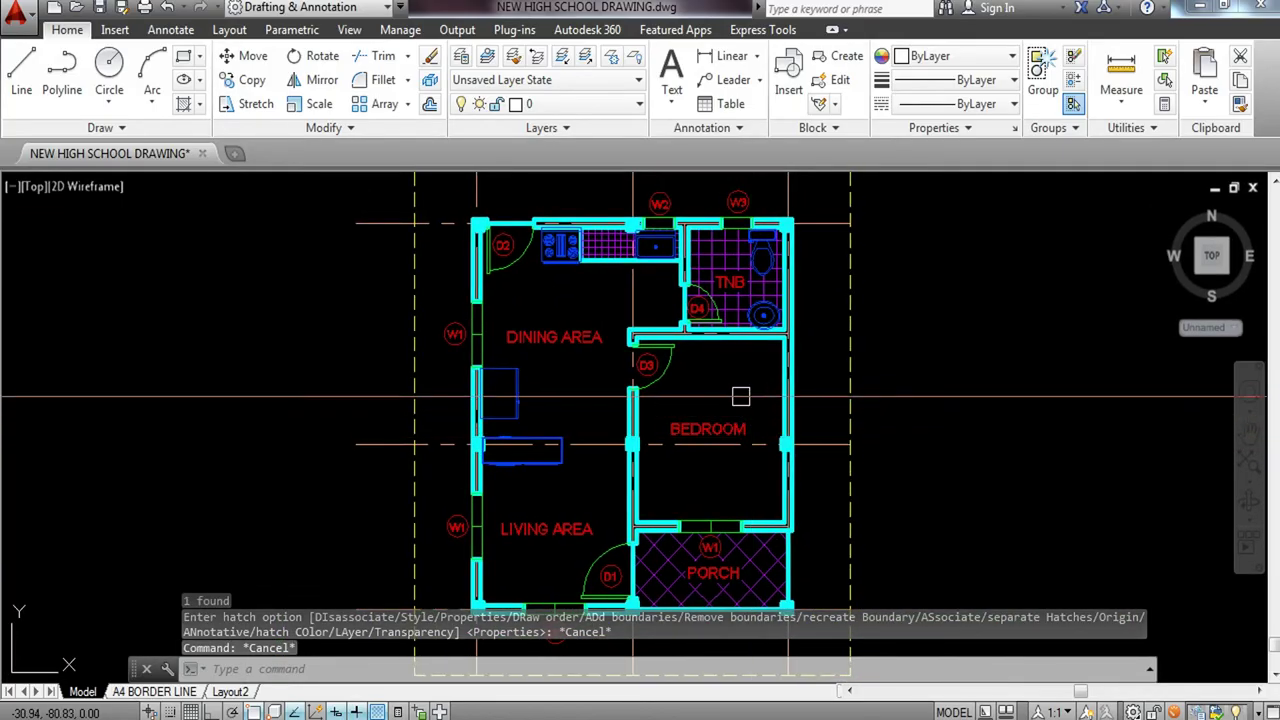
pyautogui.moveTo(705, 286); pyautogui.dragTo(727, 375, button='middle')
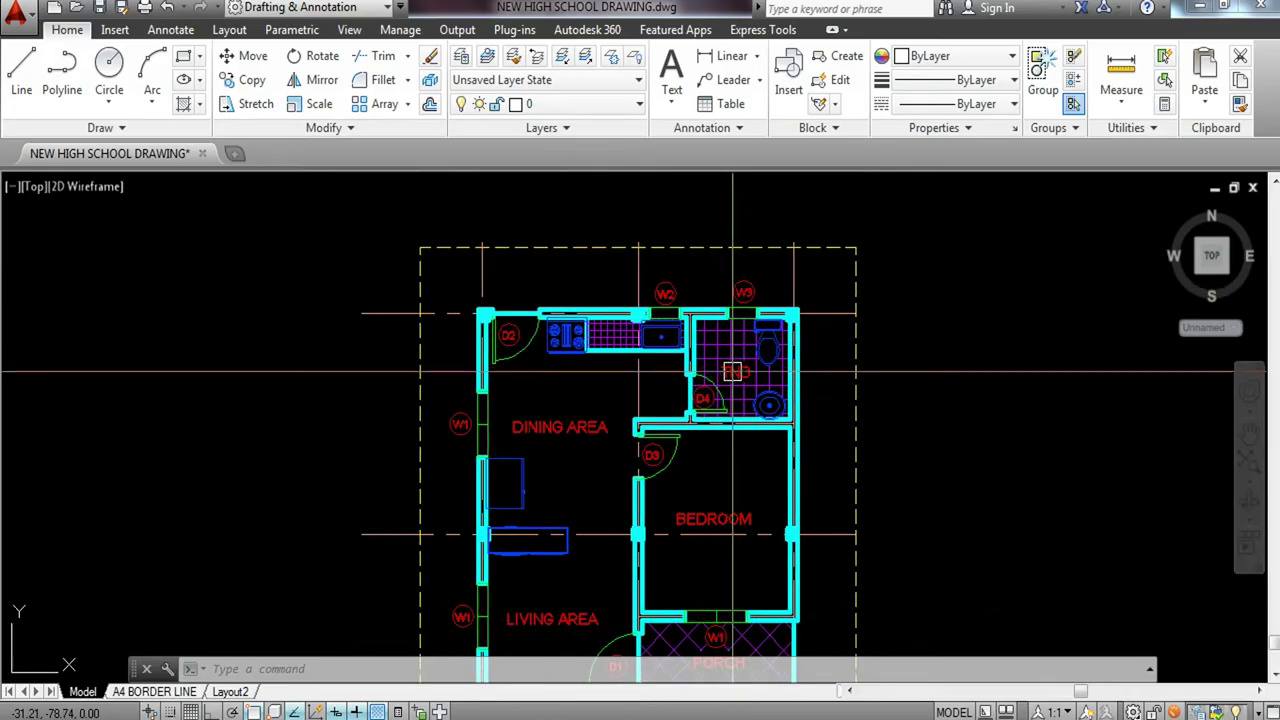
pyautogui.moveTo(700, 360); pyautogui.dragTo(691, 448, button='middle')
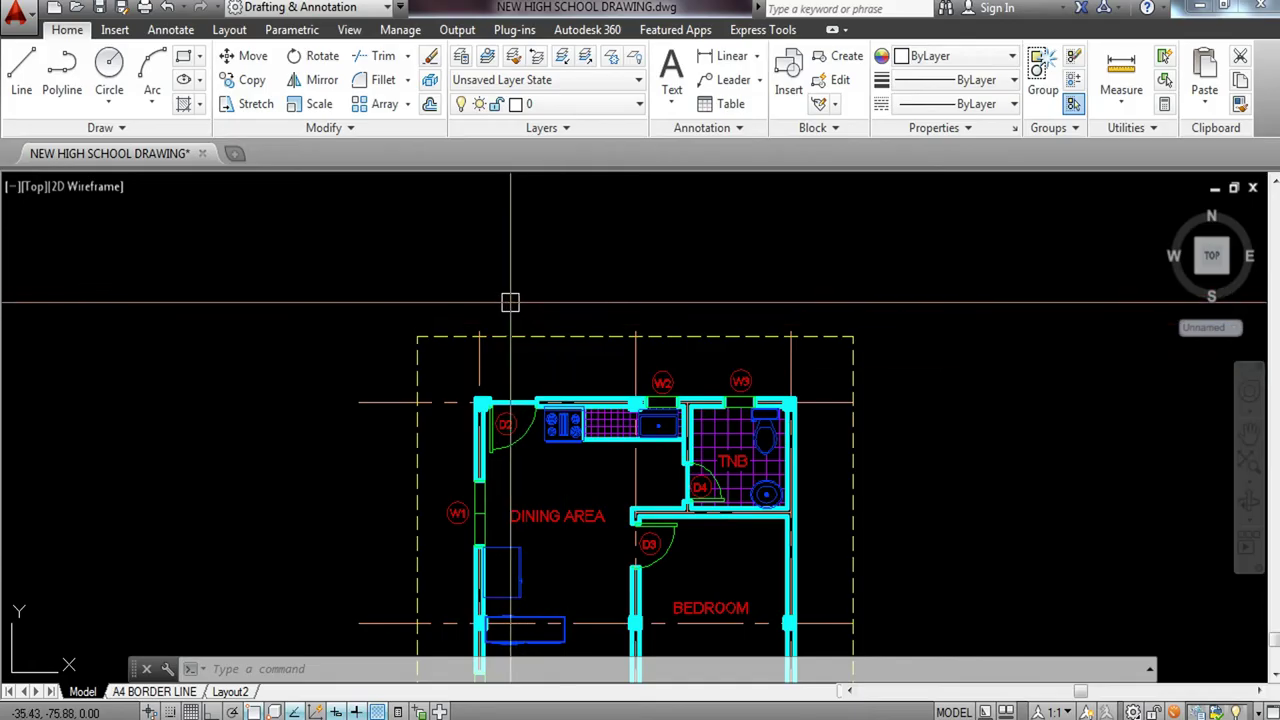
pyautogui.click(480, 376)
pyautogui.scroll(2, 540, 301)
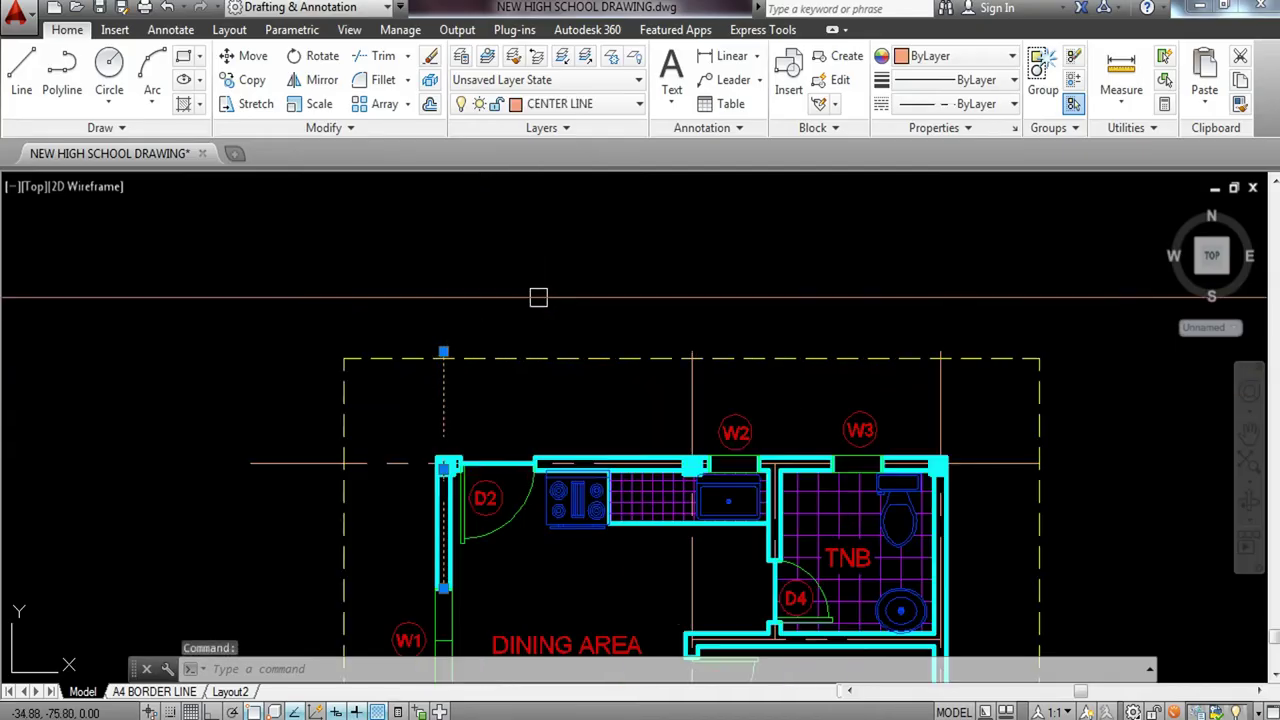
pyautogui.click(443, 351)
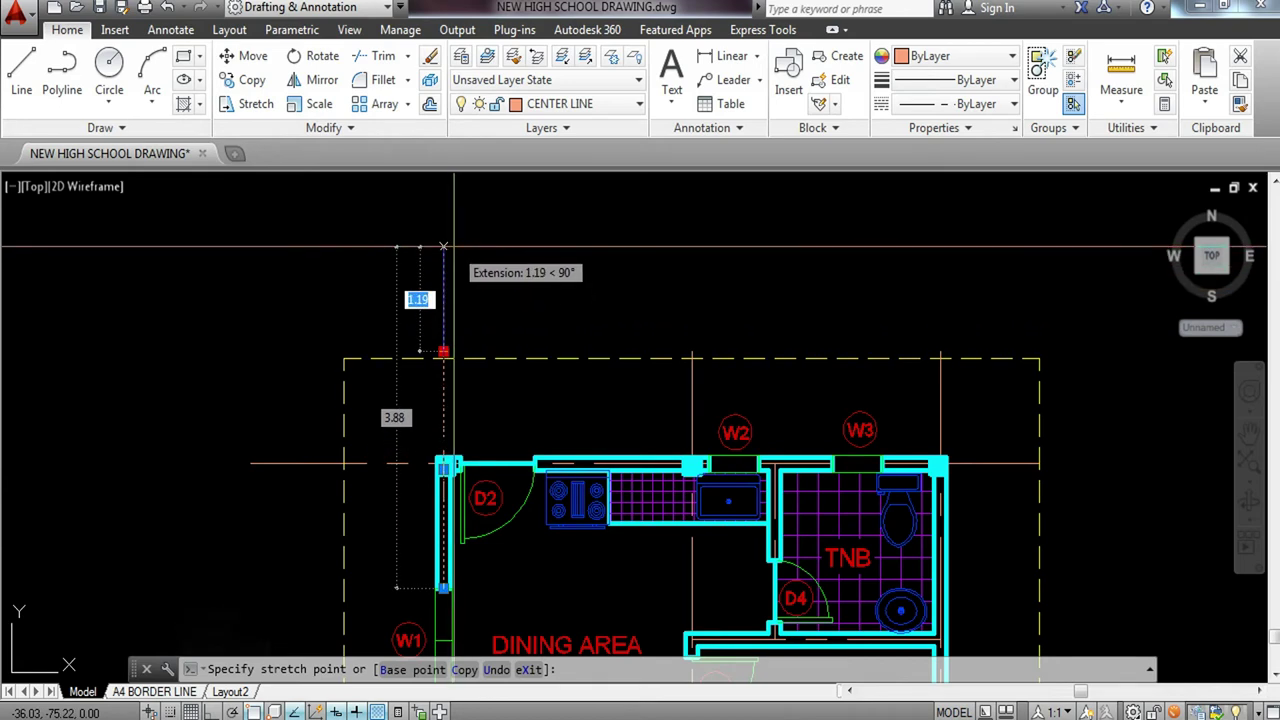
pyautogui.write('1.2')
pyautogui.press('Return')
pyautogui.press('Escape')
# Draw a circle with a radius of 0.3 in the empty space above the floor plan, near the extended center line.
pyautogui.moveTo(519, 295); pyautogui.dragTo(543, 375, button='middle')
pyautogui.write('c')
pyautogui.press('Return')
pyautogui.click(519, 259)
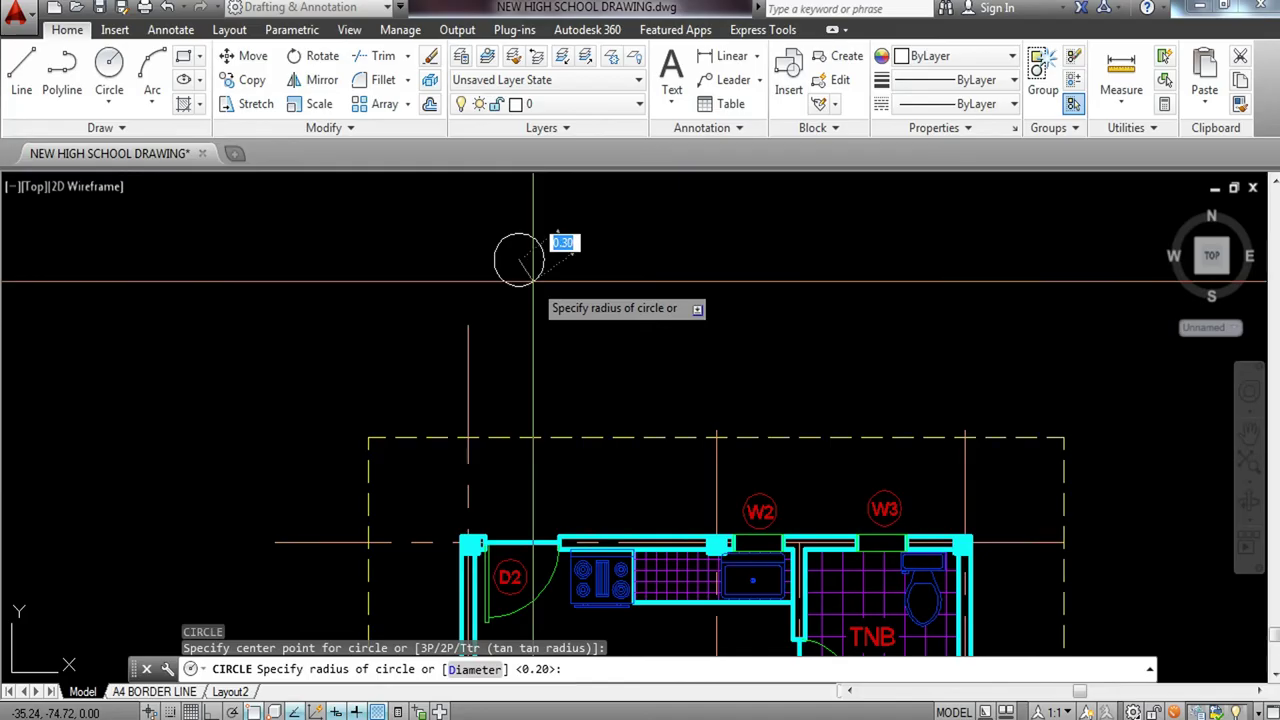
pyautogui.write('.3')
pyautogui.press('Return')
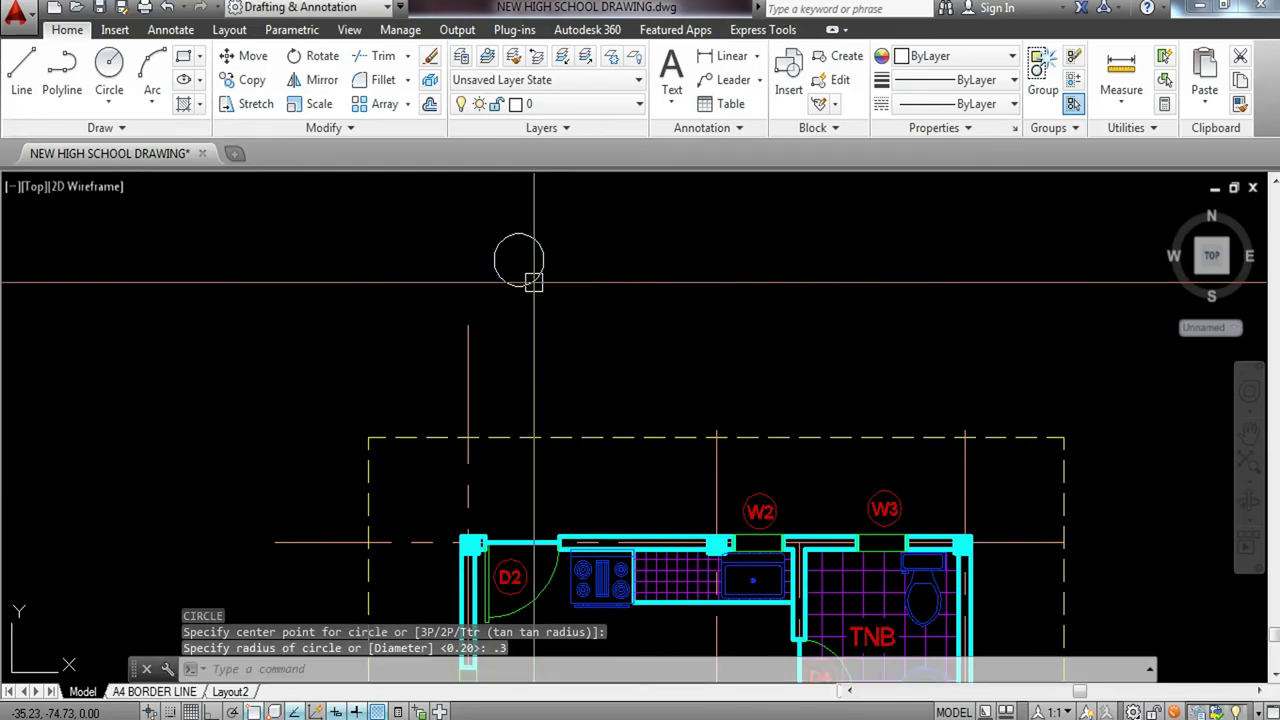
# Move the circle so that its lowest point sits on the upper end of the extended center line.
pyautogui.click(556, 247)
pyautogui.click(491, 287)
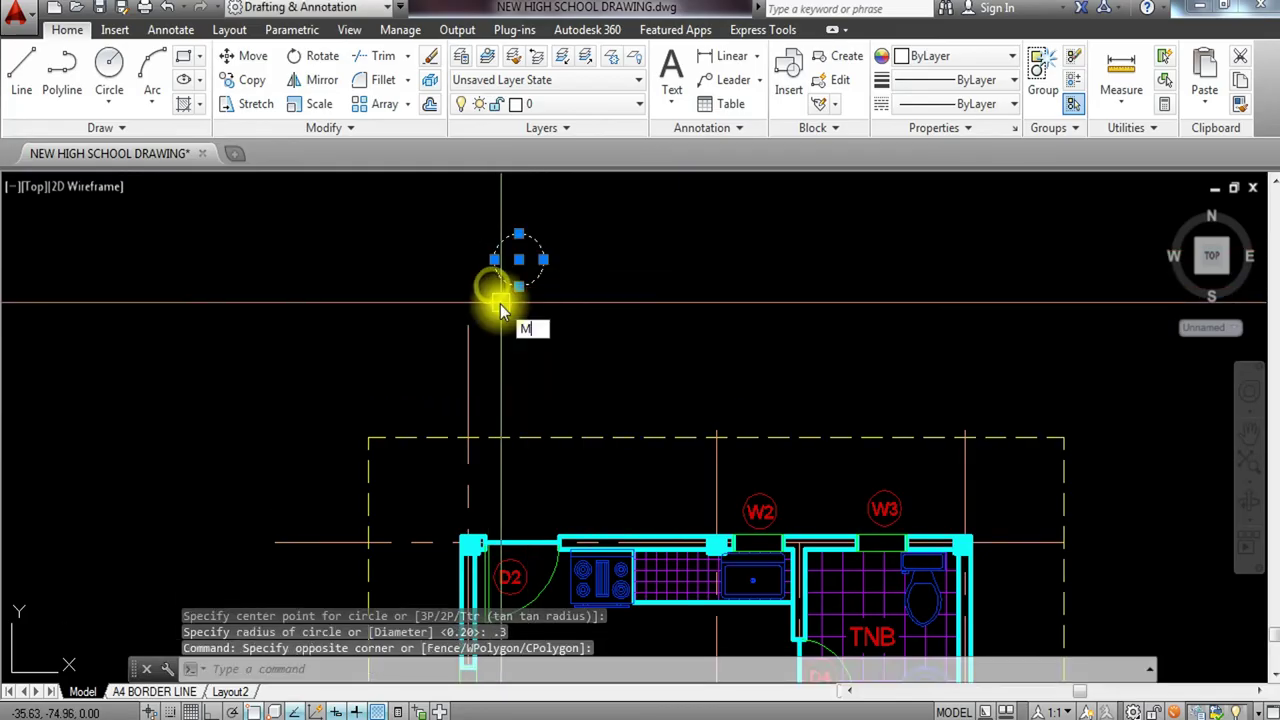
pyautogui.write('M')
pyautogui.press('Return')
pyautogui.click(519, 259)
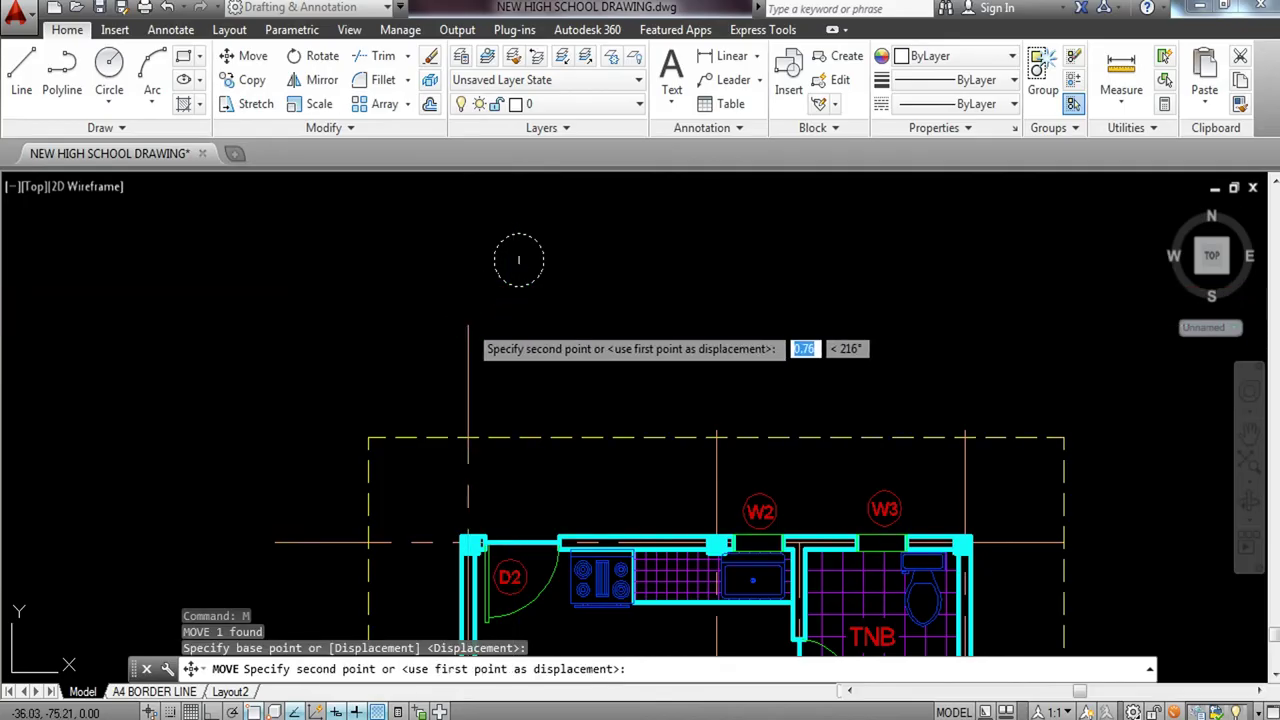
pyautogui.click(468, 325)
pyautogui.press('Escape')
# Assign the grid bubble circle to the TEXT layer and deselect it.
pyautogui.click(500, 298)
pyautogui.click(420, 314)
pyautogui.click(590, 104)
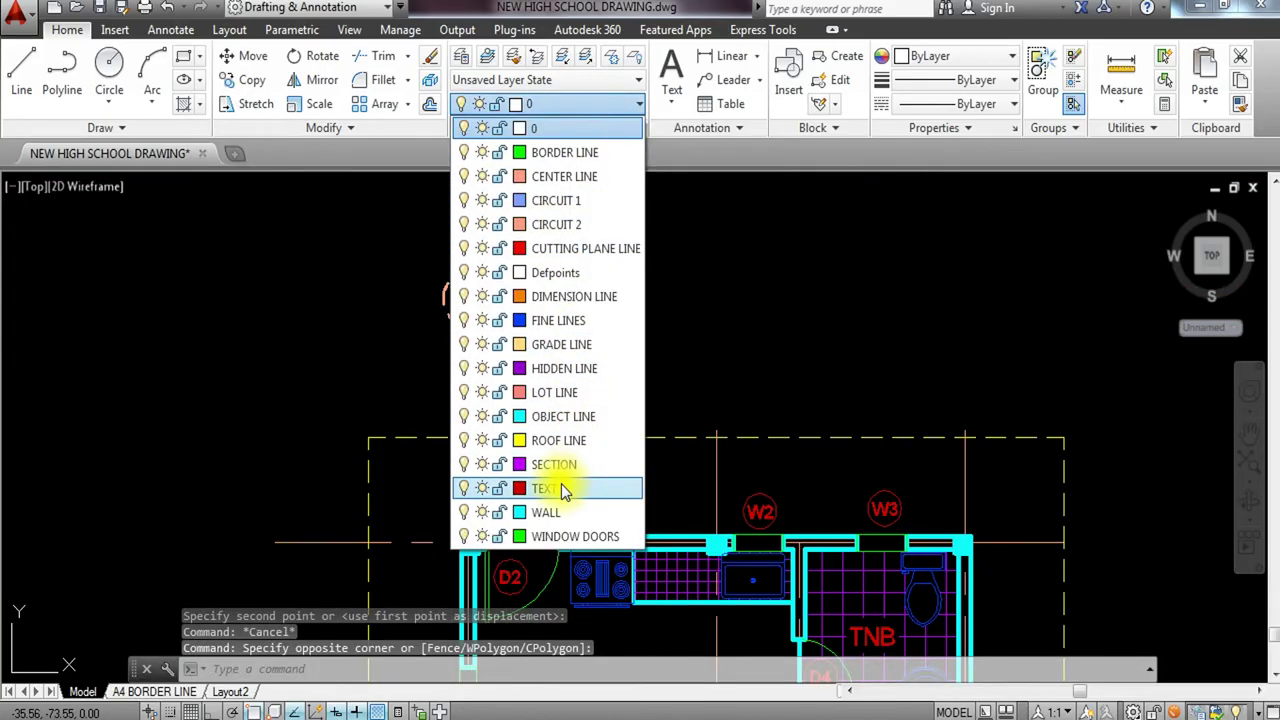
pyautogui.click(545, 488)
pyautogui.press('Escape')
# Add multiline text reading "A" in the empty space just right of the grid bubble circle.
pyautogui.scroll(4, 523, 280)
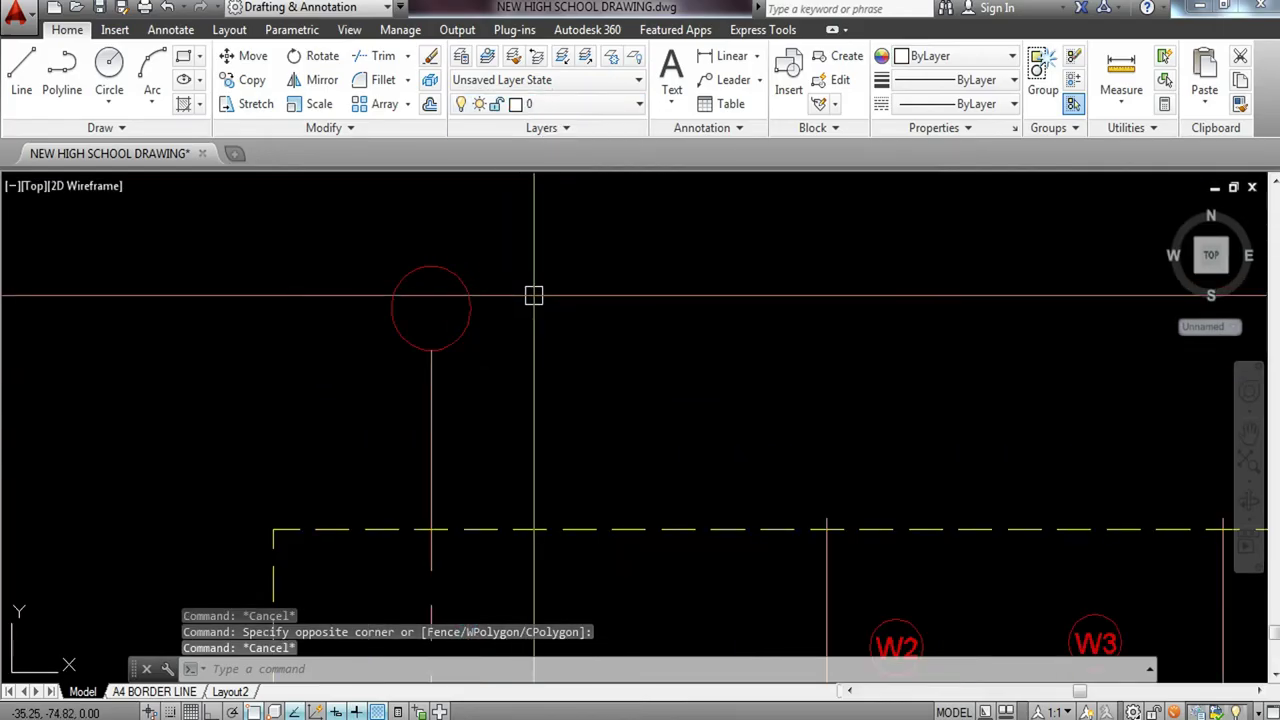
pyautogui.write('t')
pyautogui.press('Return')
pyautogui.click(584, 349)
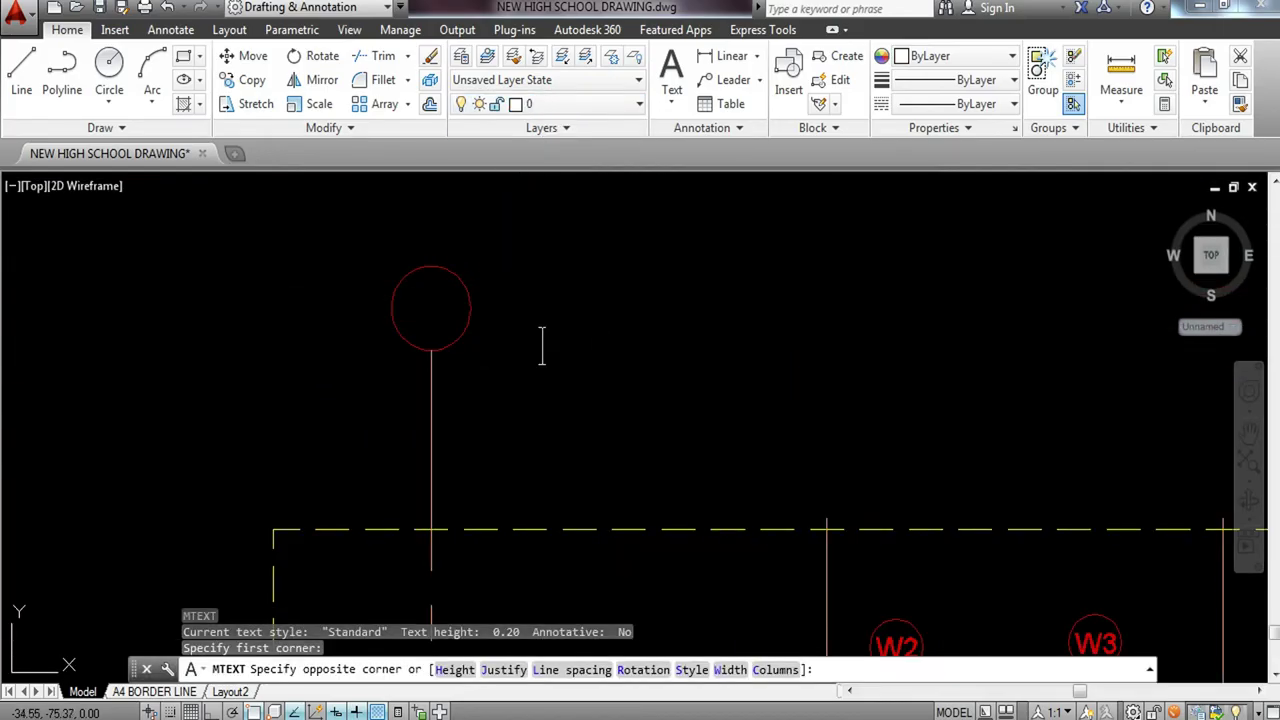
pyautogui.click(624, 372)
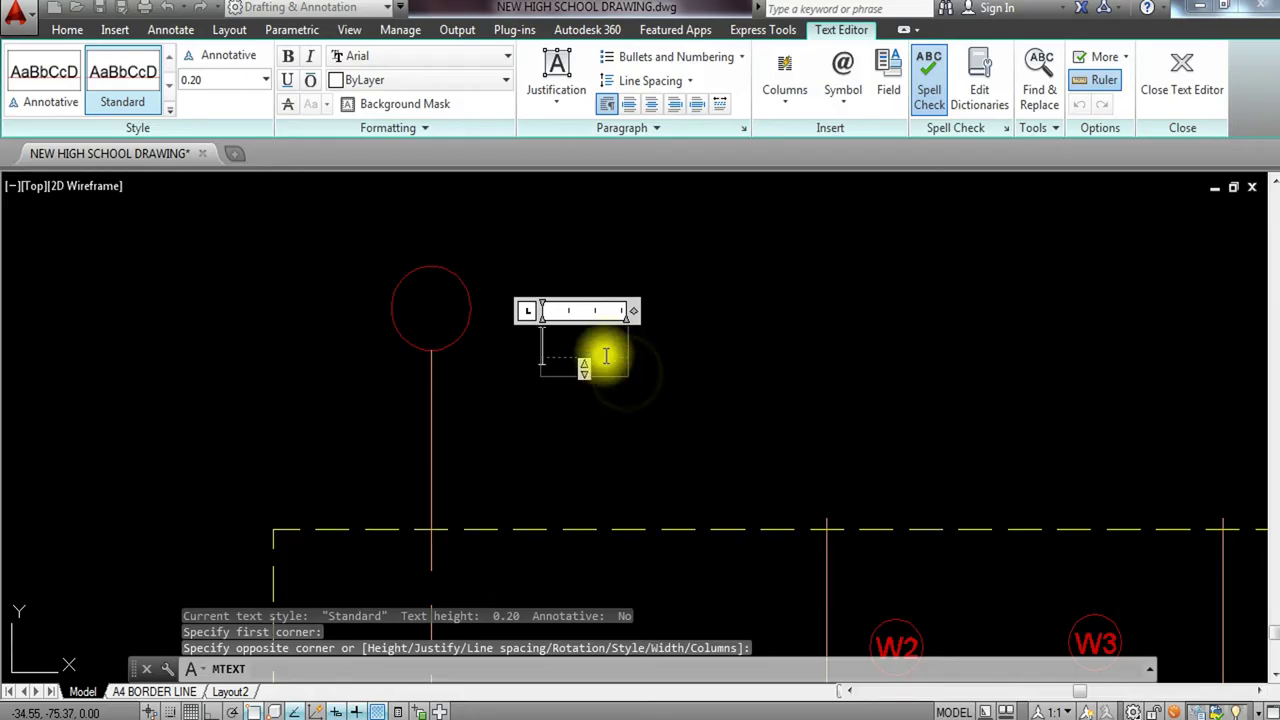
pyautogui.write('a')
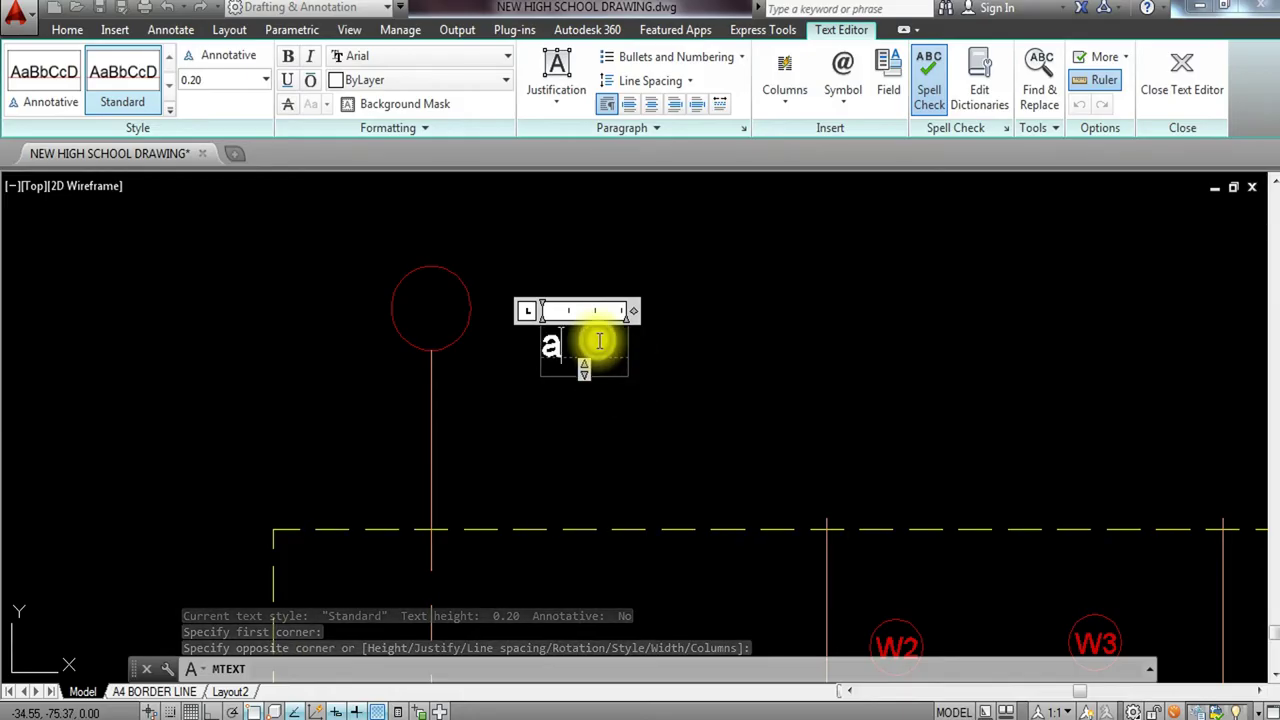
pyautogui.moveTo(596, 341); pyautogui.dragTo(490, 347)
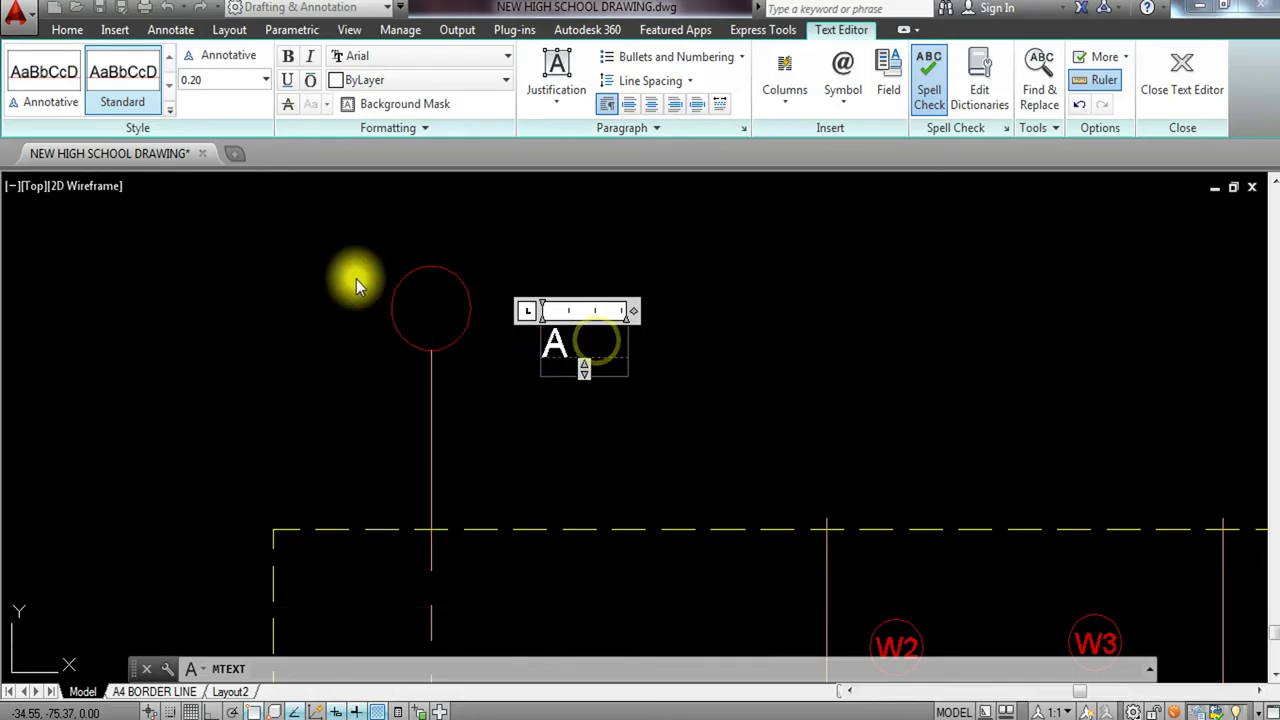
# Set the height of the letter A to 0.30 and finish editing the text.
pyautogui.scroll(-5, 360, 280)
pyautogui.scroll(5, 410, 280)
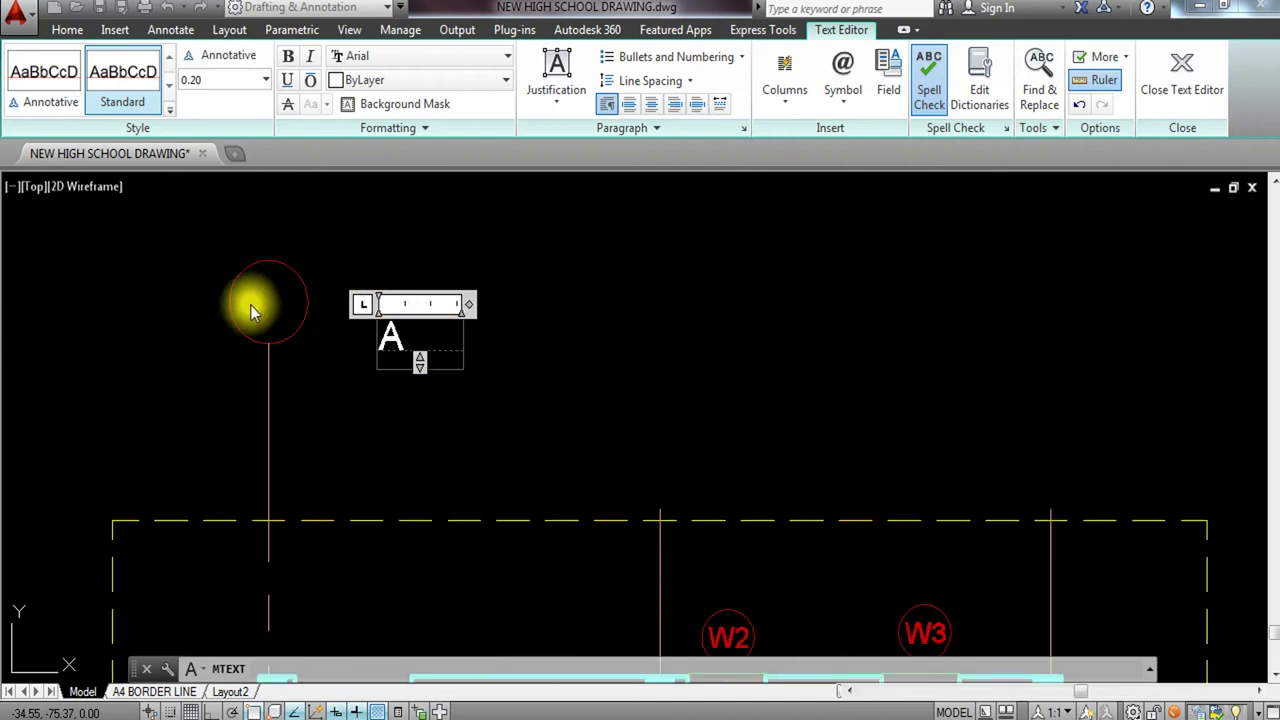
pyautogui.scroll(-2, 250, 304)
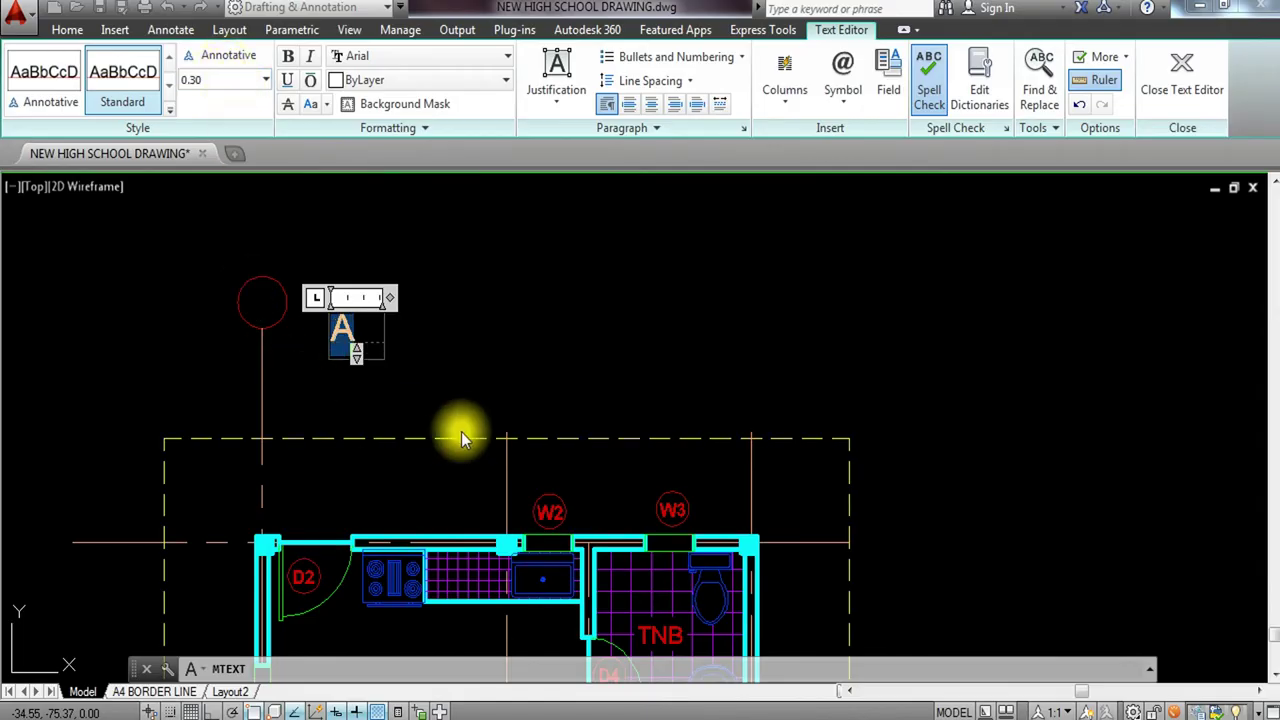
pyautogui.click(421, 430)
# Assign the letter A to the TEXT layer.
pyautogui.click(372, 326)
pyautogui.click(311, 377)
pyautogui.click(568, 88)
pyautogui.click(572, 101)
pyautogui.click(574, 104)
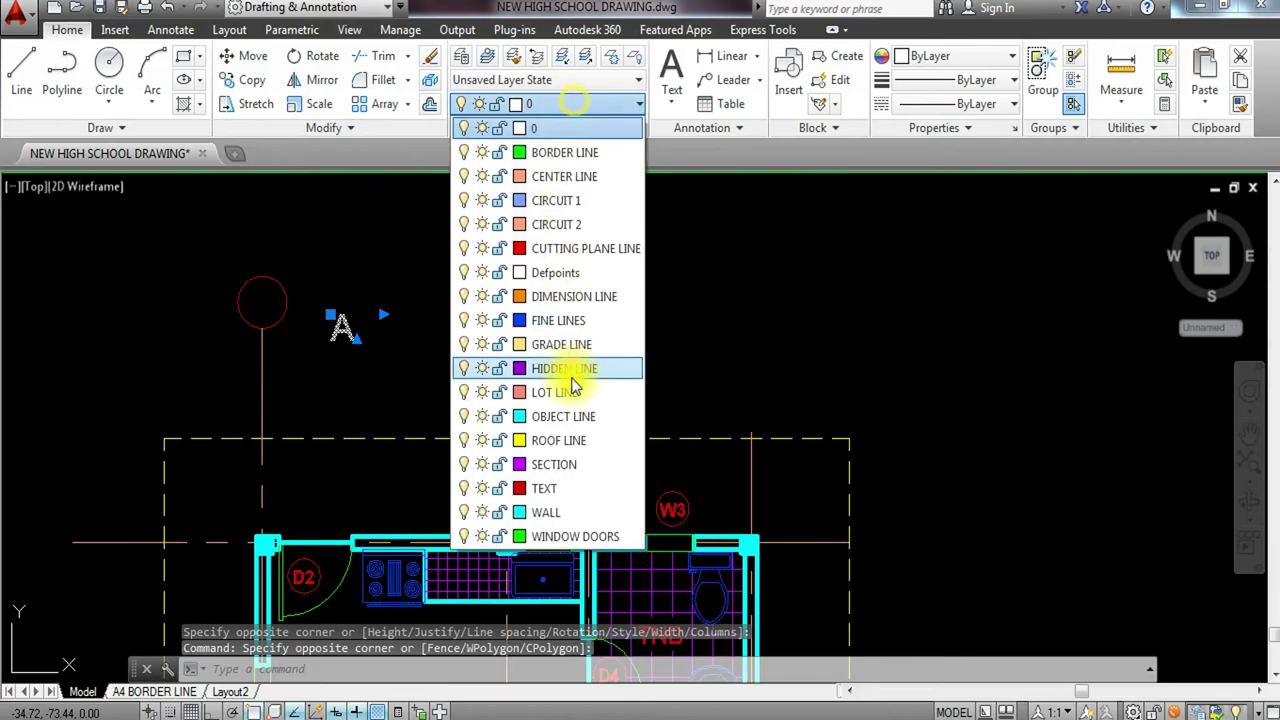
pyautogui.click(549, 488)
# Move the letter A from its lower-left corner into the center of the grid bubble circle.
pyautogui.write('m')
pyautogui.press('Return')
pyautogui.scroll(2, 355, 334)
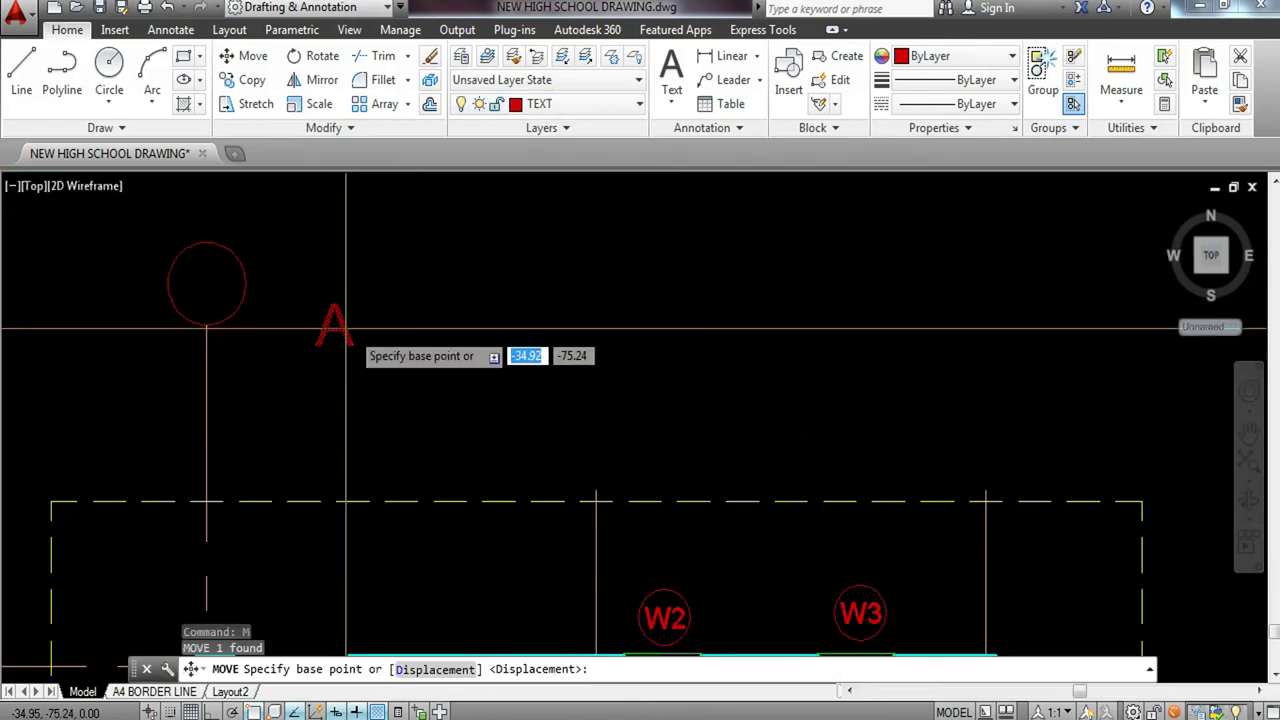
pyautogui.click(298, 351)
pyautogui.scroll(1, 330, 343)
pyautogui.moveTo(312, 330); pyautogui.dragTo(534, 394, button='middle')
pyautogui.scroll(1, 348, 342)
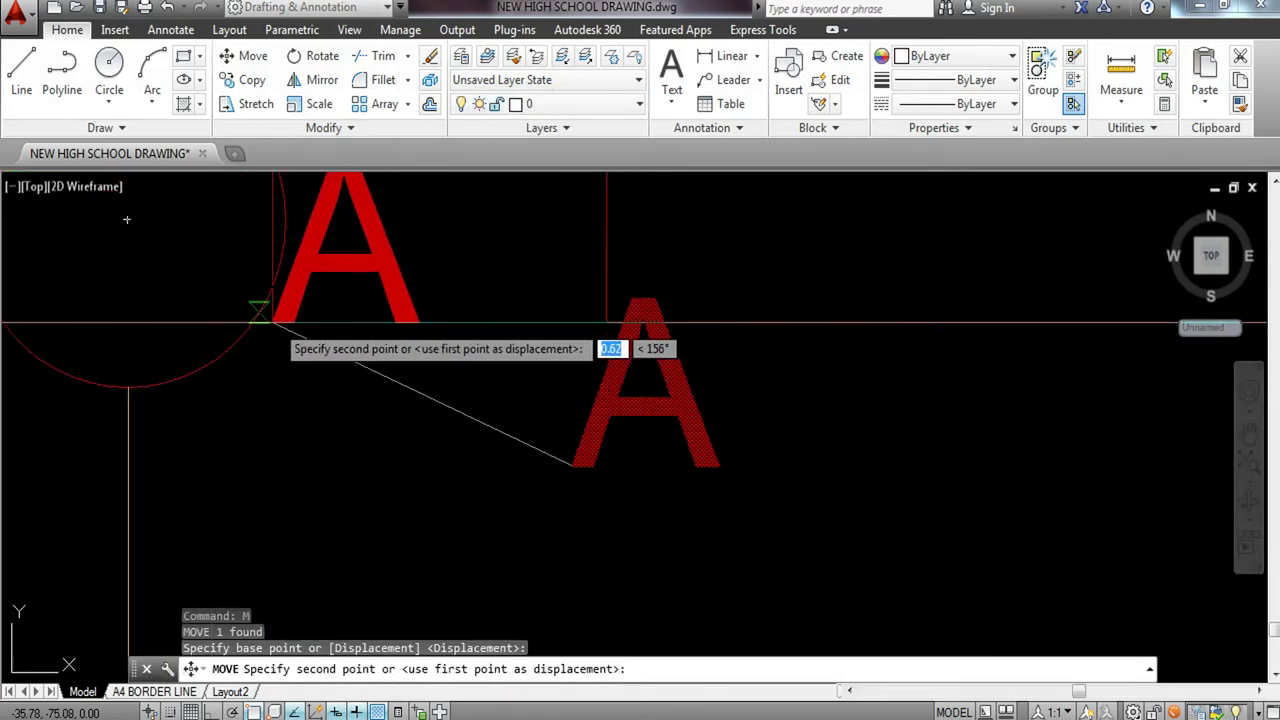
pyautogui.scroll(1, 284, 324)
pyautogui.moveTo(292, 324); pyautogui.dragTo(643, 486, button='middle')
pyautogui.click(300, 441)
pyautogui.scroll(-2, 300, 441)
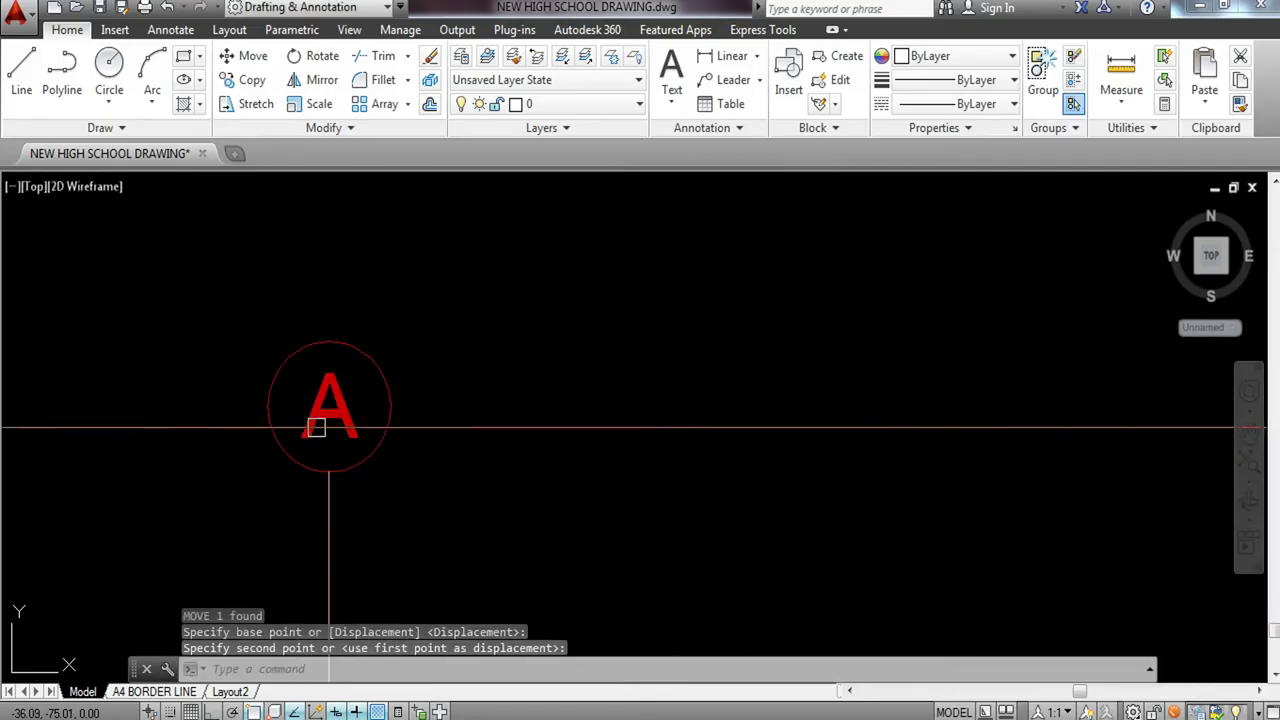
pyautogui.press('Escape')
# Draw a horizontal helper line from the lowest point of bubble A to beyond the rightmost column's center line.
pyautogui.scroll(-1, 304, 436)
pyautogui.moveTo(404, 429); pyautogui.dragTo(393, 249, button='middle')
pyautogui.scroll(-1, 393, 249)
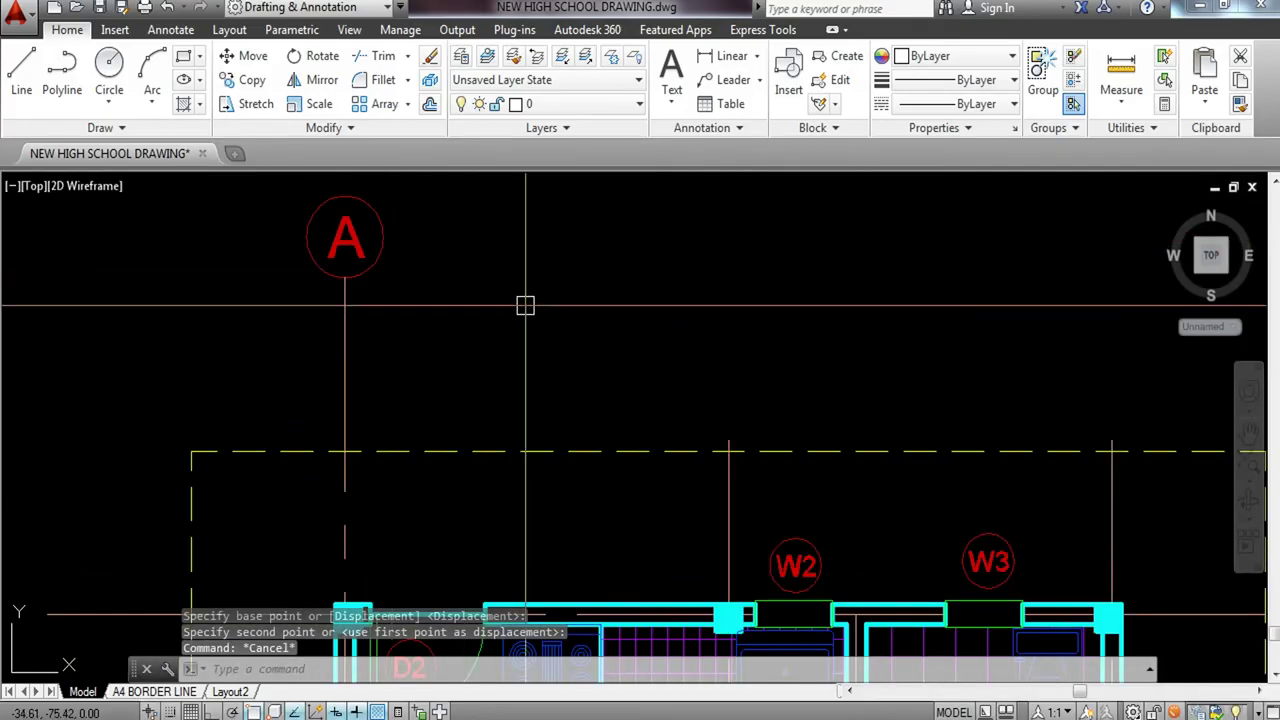
pyautogui.scroll(-4, 496, 290)
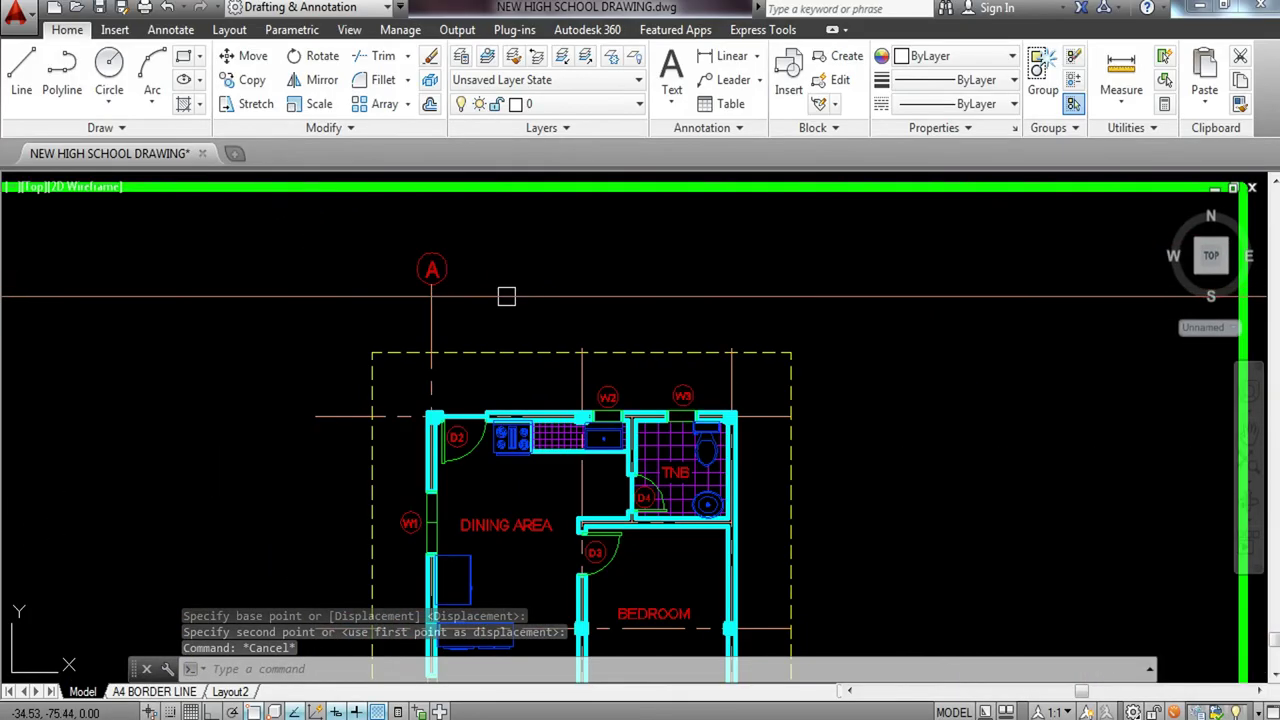
pyautogui.scroll(2, 634, 340)
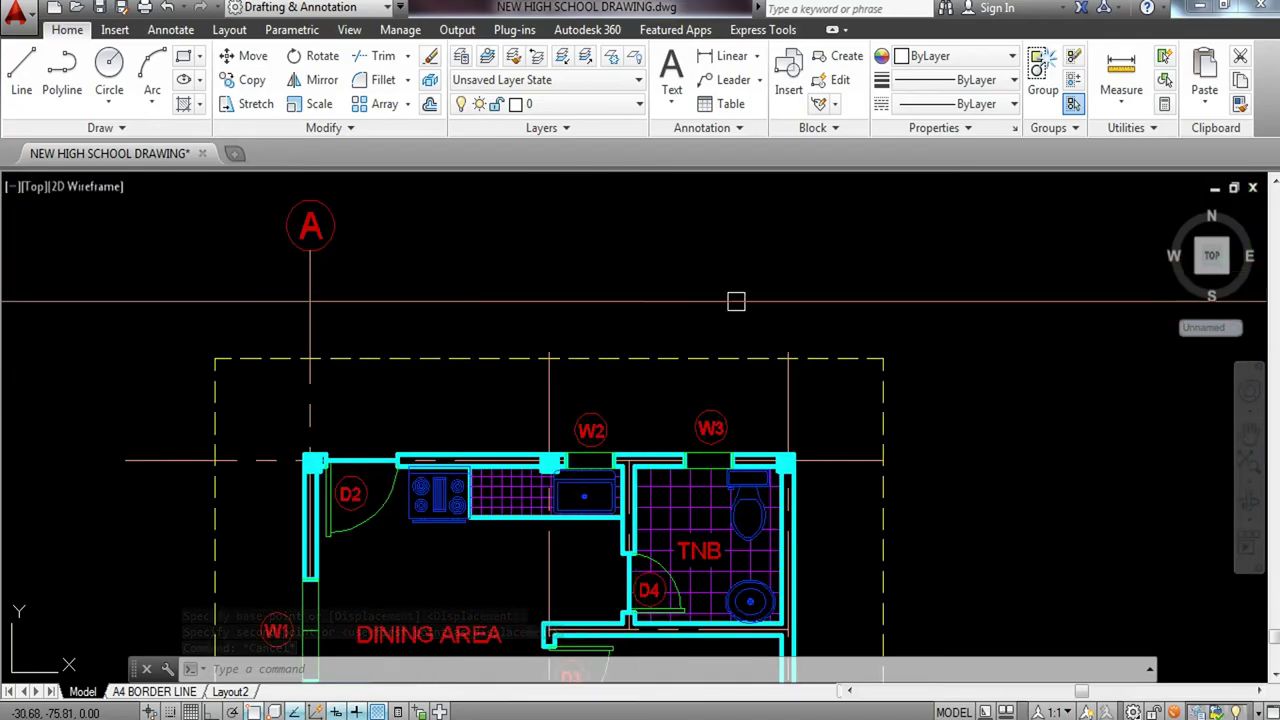
pyautogui.moveTo(393, 246); pyautogui.dragTo(551, 237, button='middle')
pyautogui.scroll(-3, 551, 237)
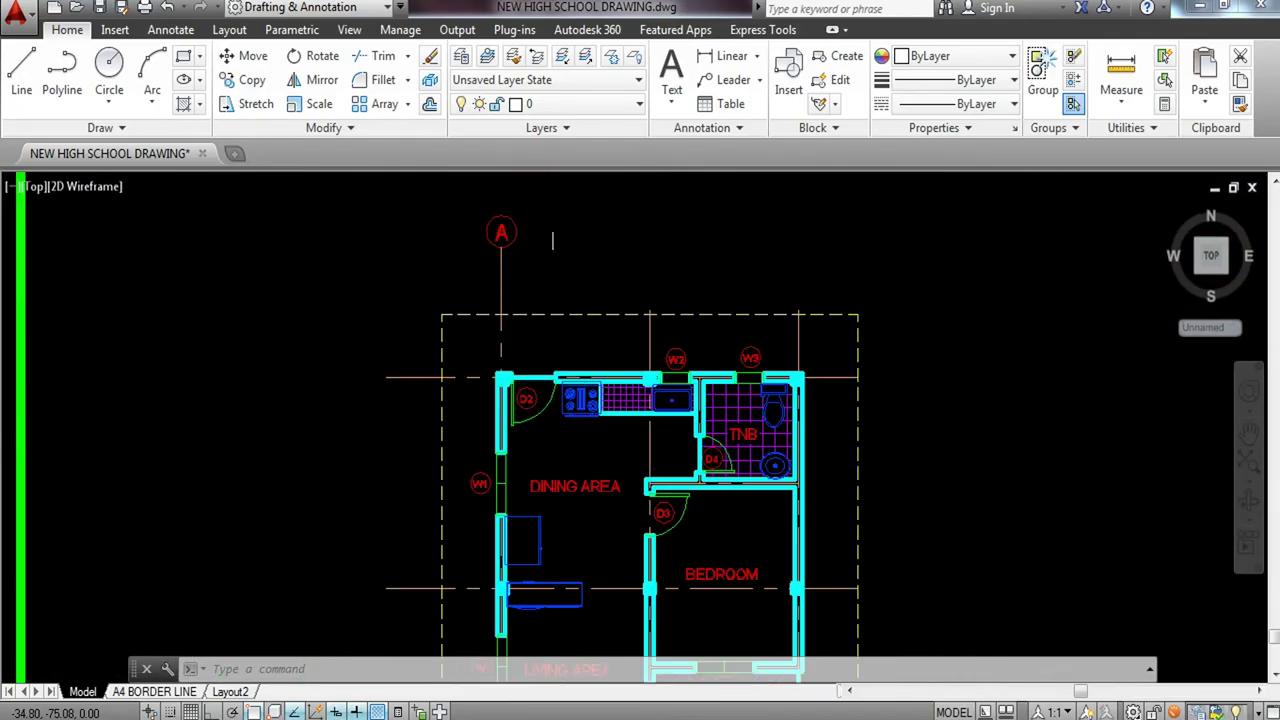
pyautogui.scroll(3, 557, 260)
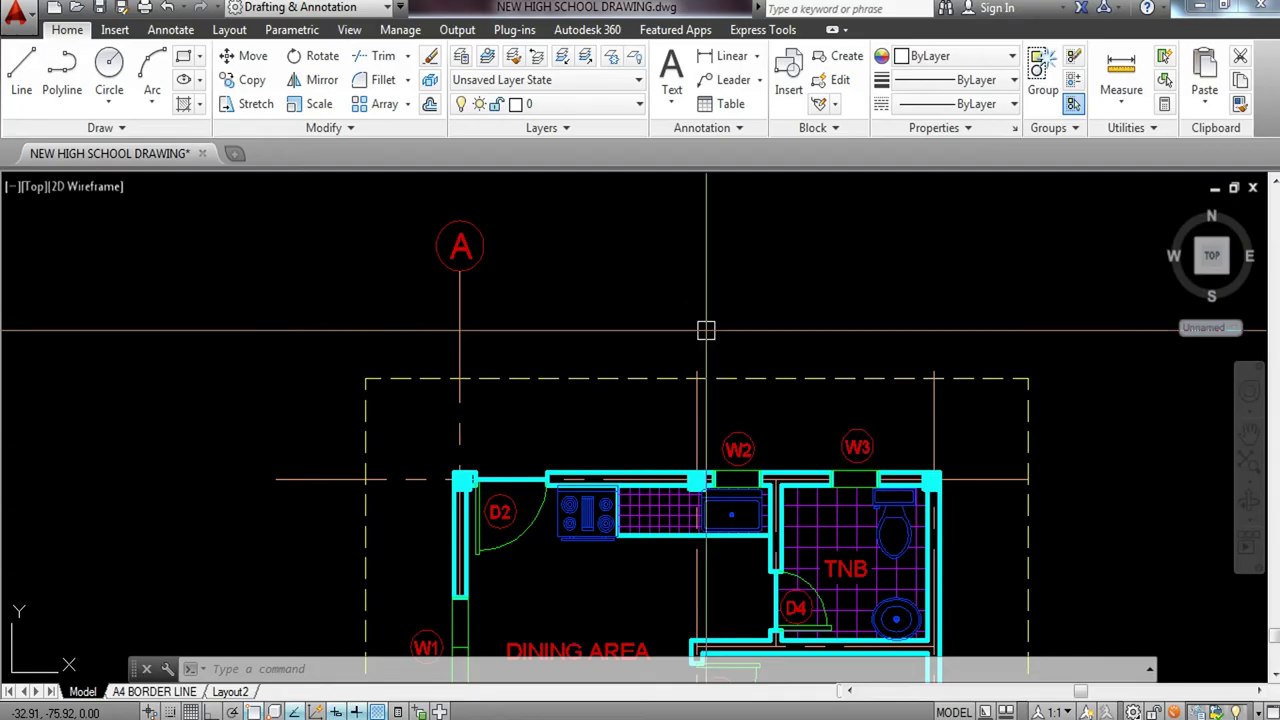
pyautogui.write('l')
pyautogui.press('Return')
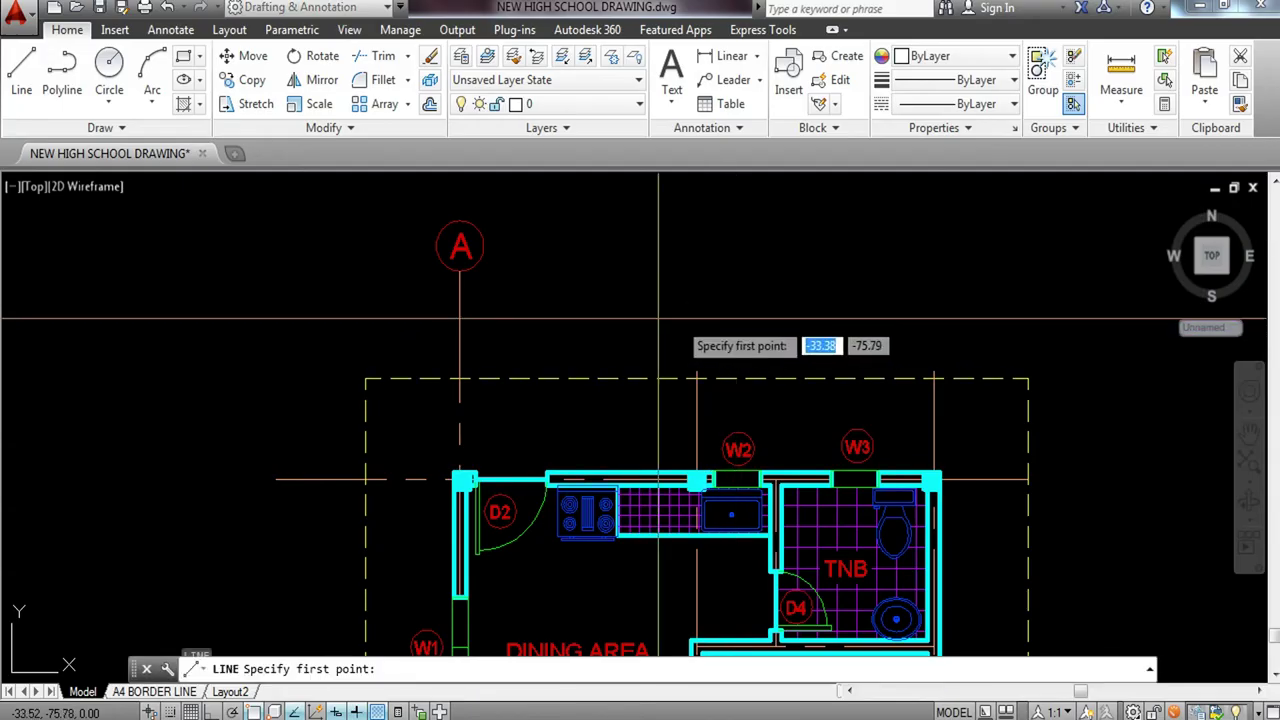
pyautogui.click(1050, 283)
pyautogui.press('Escape')
# Extend the middle and right vertical center lines up to the horizontal helper line.
pyautogui.write('ex')
pyautogui.press('Return')
pyautogui.press('Return')
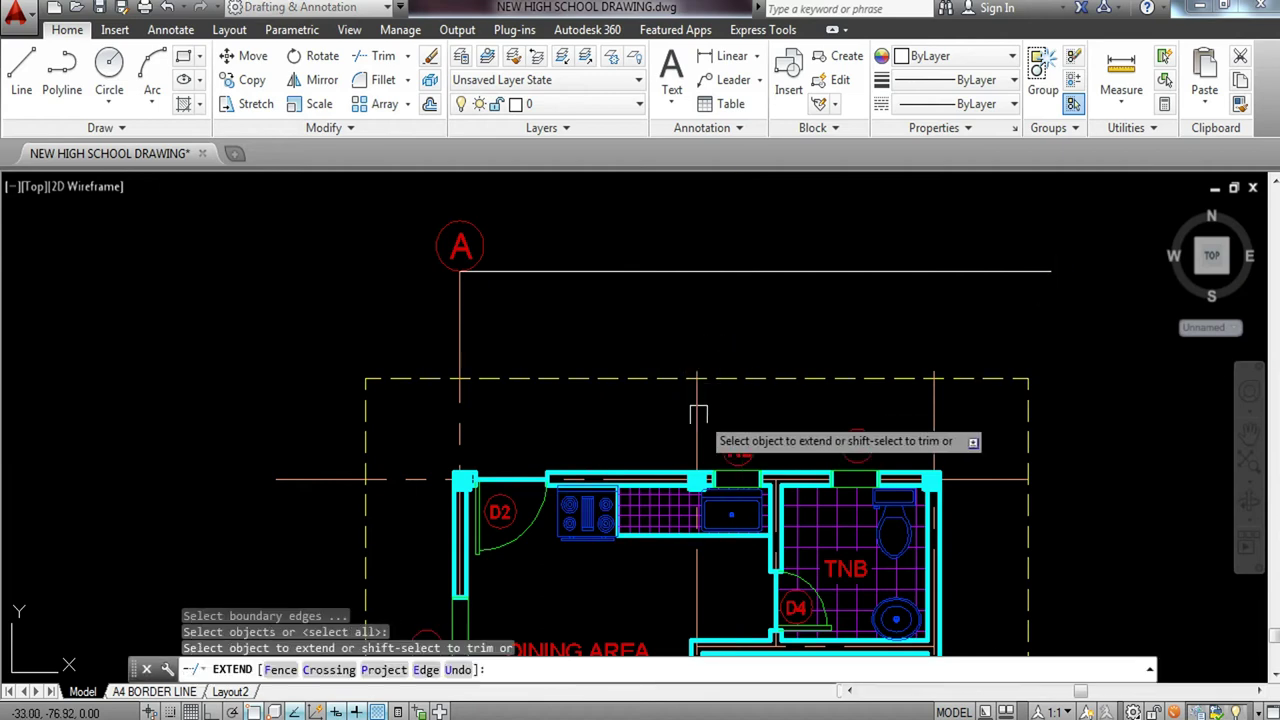
pyautogui.press('Escape')
# Erase the horizontal helper line above the floor plan.
pyautogui.click(813, 257)
pyautogui.click(794, 318)
pyautogui.write('e')
pyautogui.press('Return')
# Copy bubble A with its letter onto the upper ends of the middle and right vertical center lines.
pyautogui.click(391, 201)
pyautogui.click(589, 318)
pyautogui.write('co')
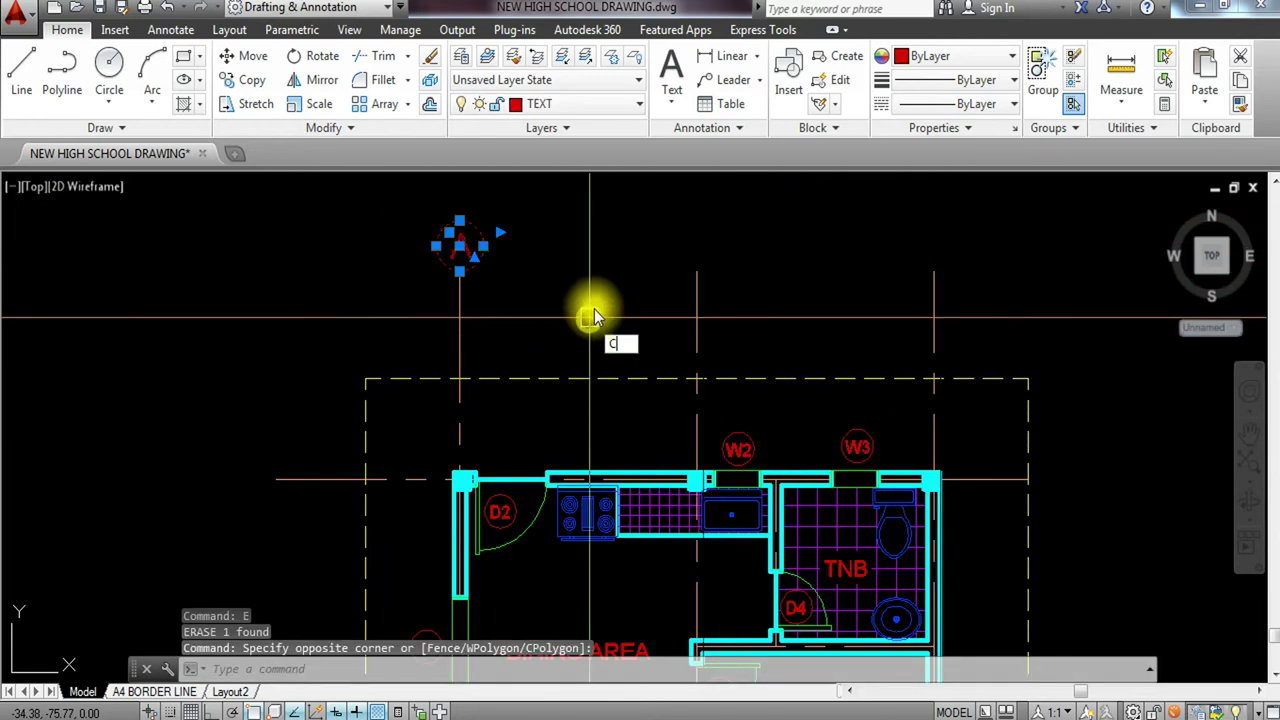
pyautogui.press('Return')
pyautogui.click(460, 245)
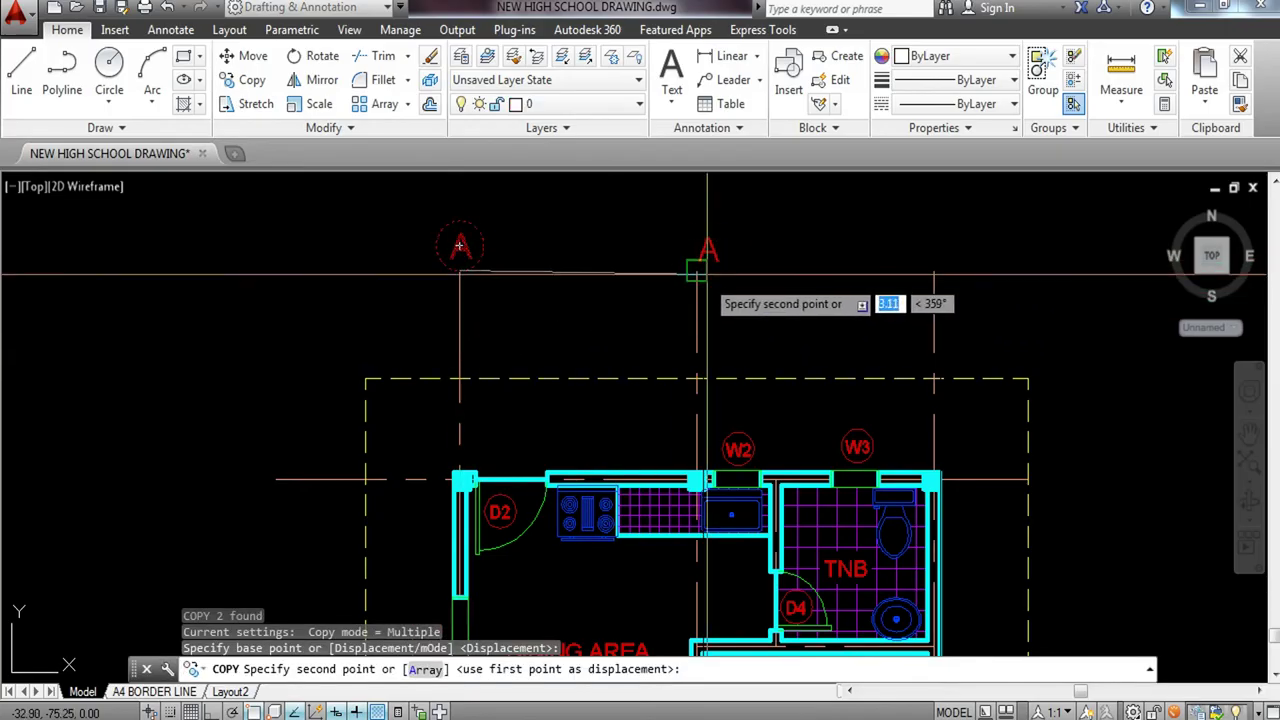
pyautogui.click(697, 245)
pyautogui.click(934, 268)
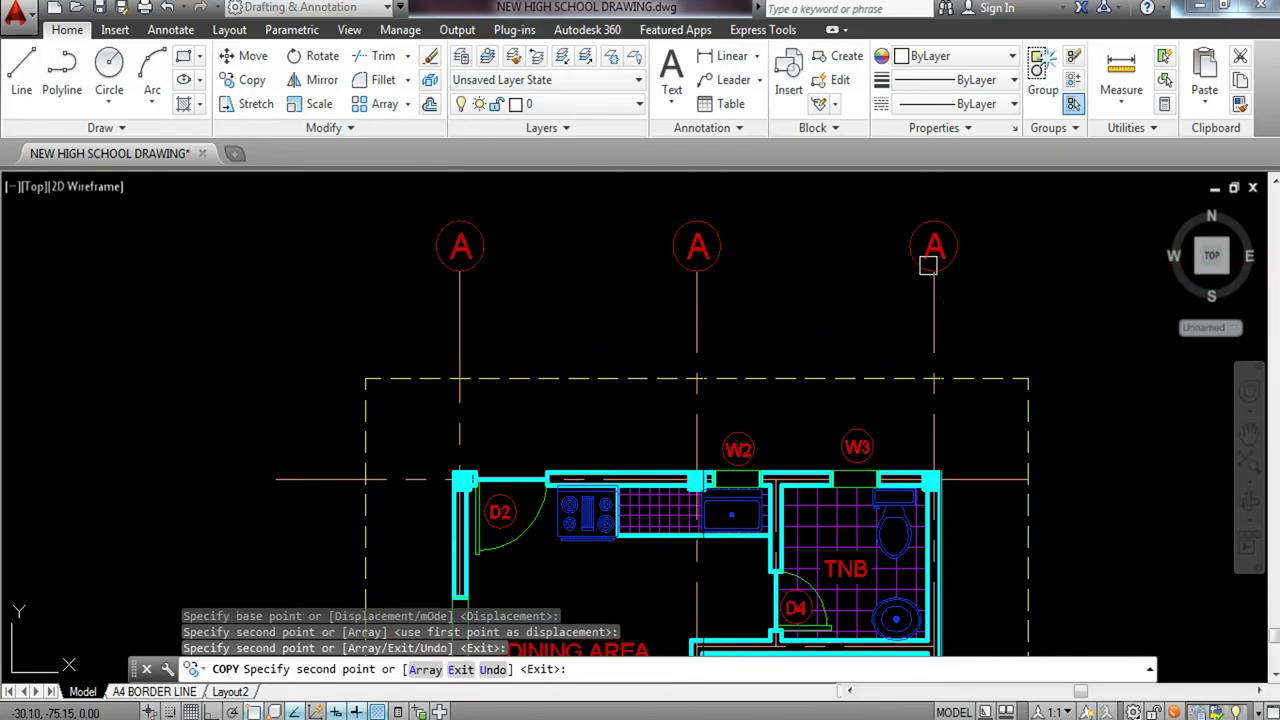
pyautogui.press('Escape')
# Change the letter in the middle grid bubble to B.
pyautogui.scroll(-3, 686, 251)
pyautogui.scroll(3, 680, 250)
pyautogui.scroll(5, 677, 250)
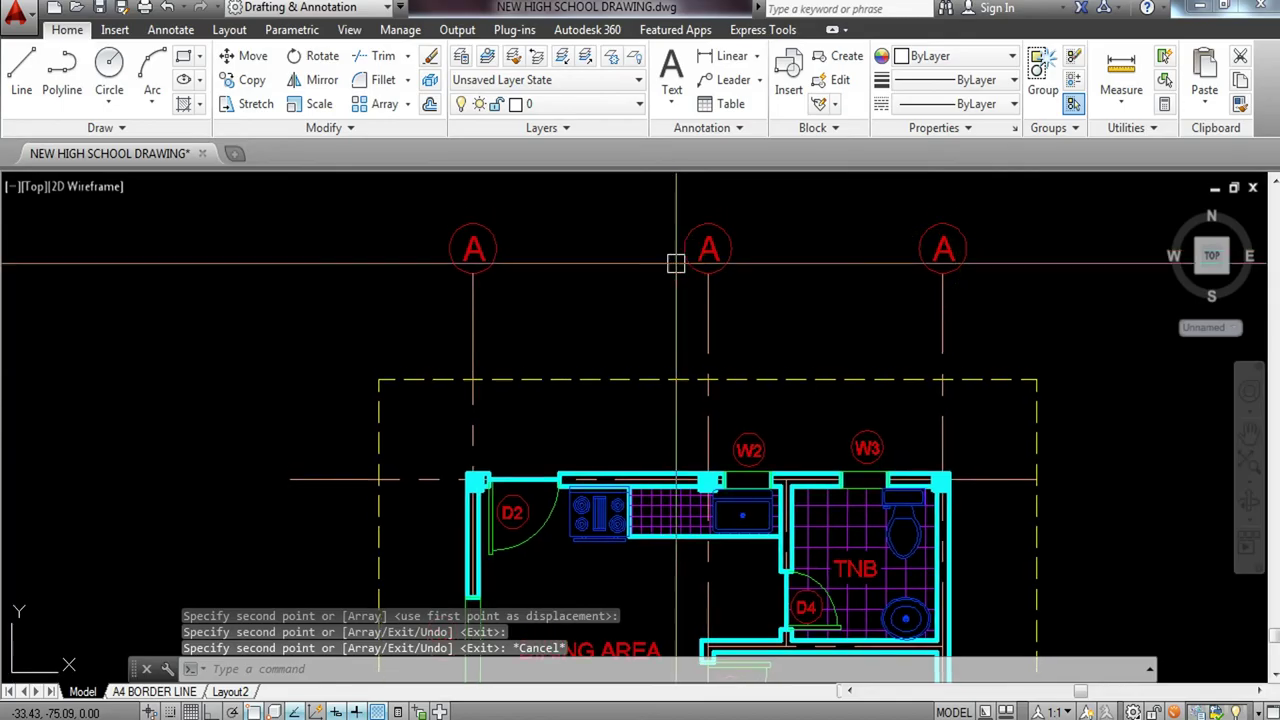
pyautogui.doubleClick(778, 248)
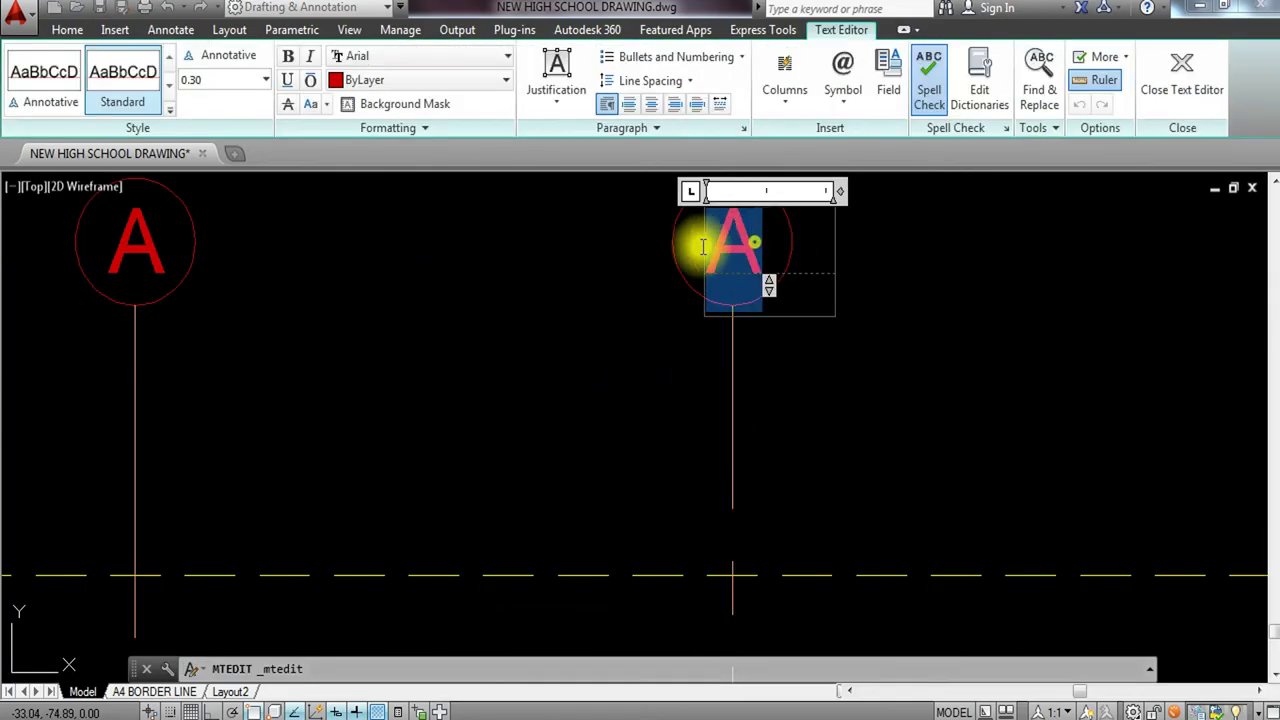
pyautogui.write('B')
pyautogui.click(906, 381)
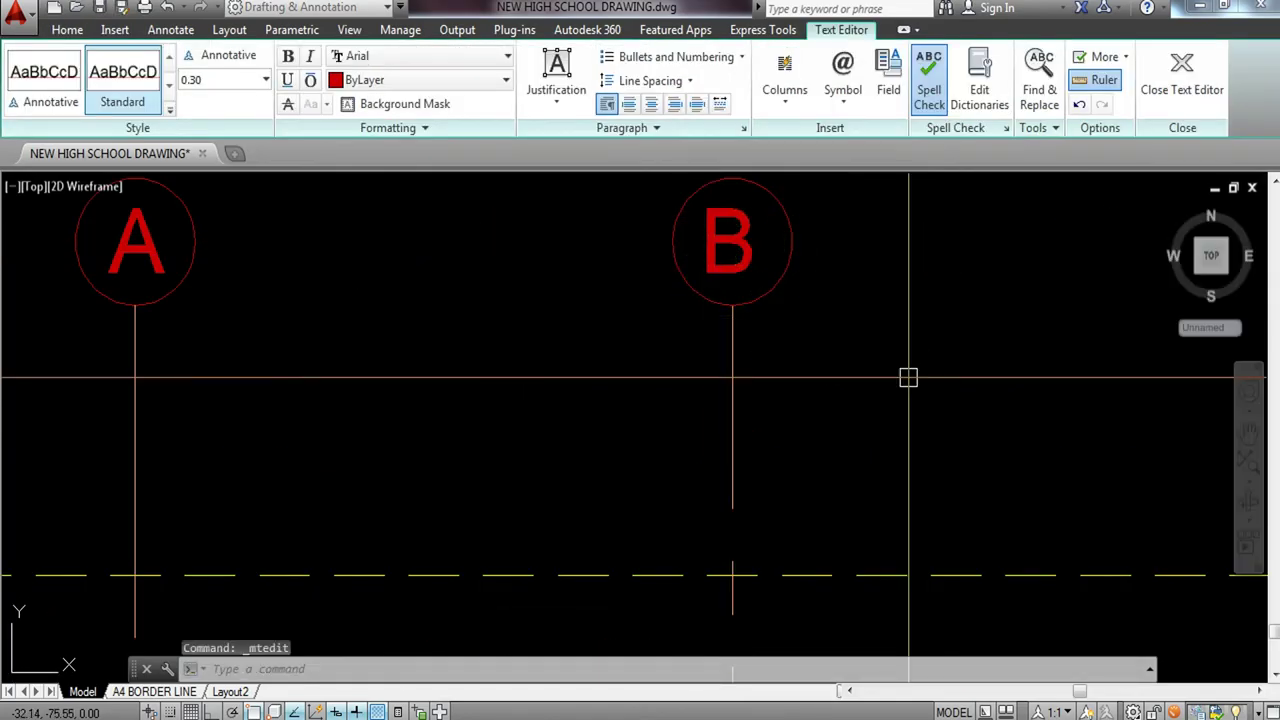
# Change the letter in the right grid bubble to C.
pyautogui.scroll(-4, 850, 353)
pyautogui.moveTo(850, 353); pyautogui.dragTo(700, 332, button='middle')
pyautogui.scroll(5, 866, 300)
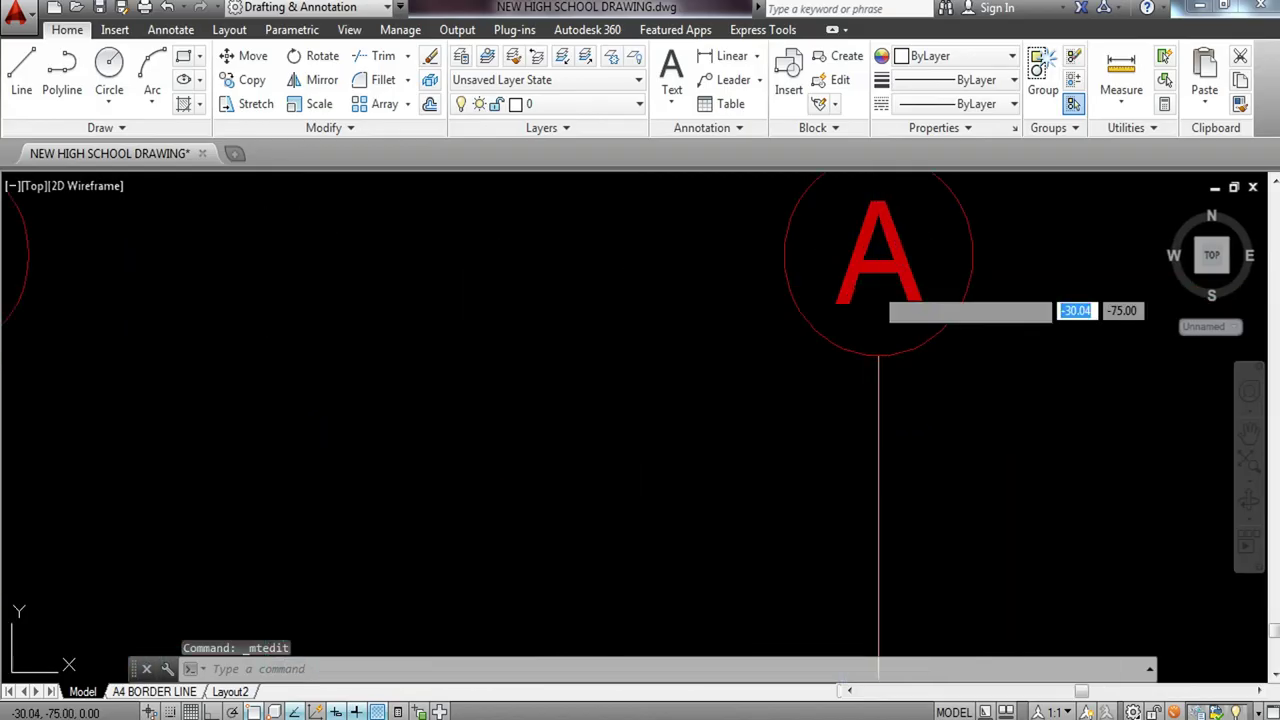
pyautogui.doubleClick(866, 270)
pyautogui.write('C')
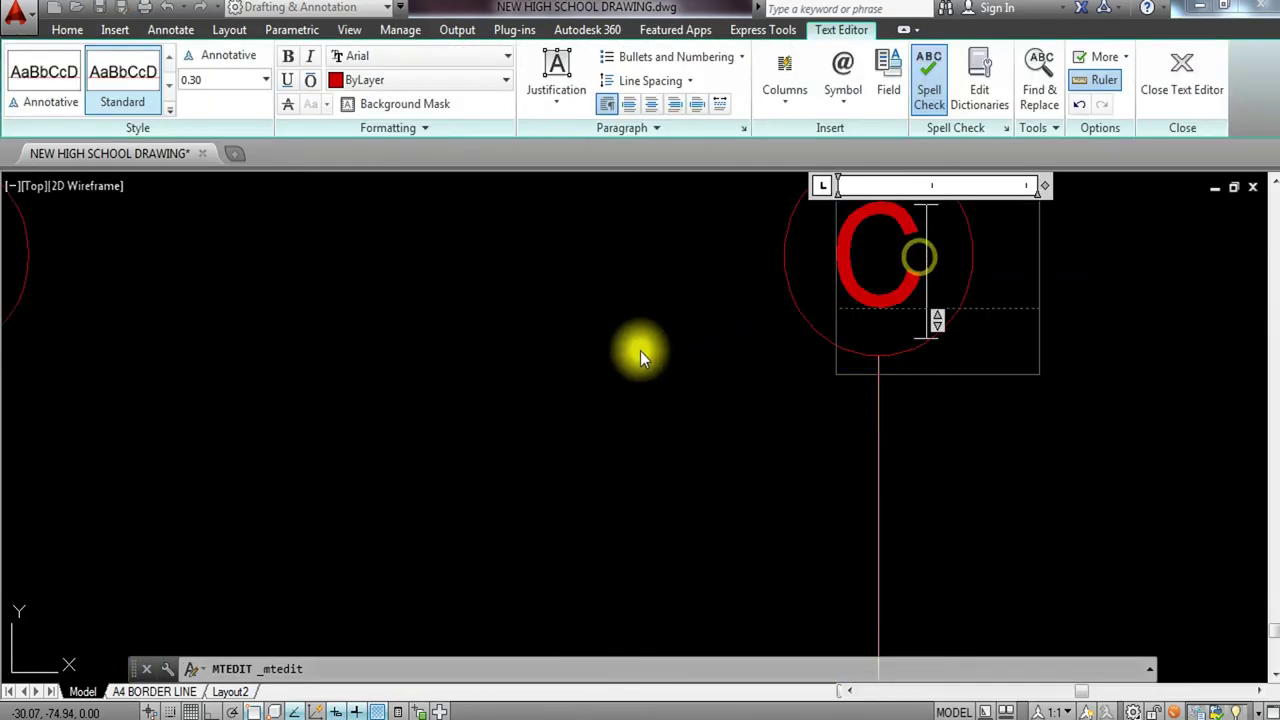
pyautogui.click(640, 351)
pyautogui.scroll(-5, 671, 386)
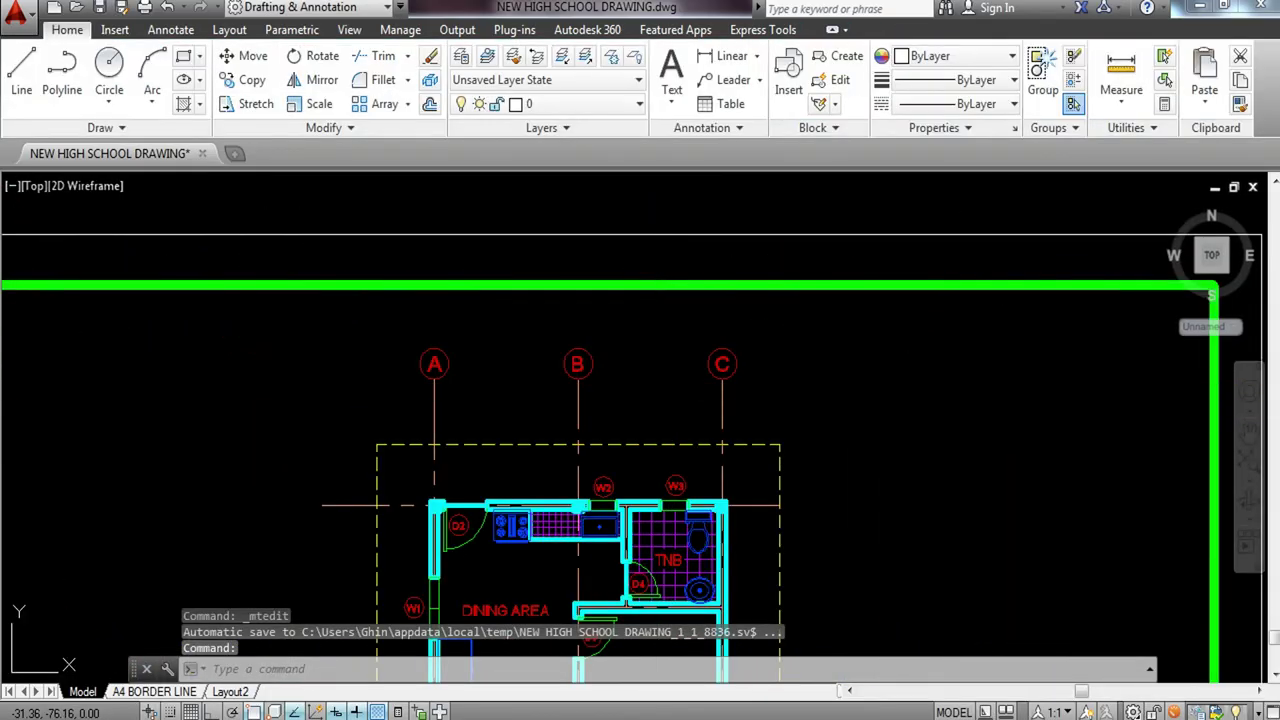
# Look over the whole floor plan and the horizontal center lines along its left side.
pyautogui.moveTo(658, 427); pyautogui.dragTo(684, 375, button='middle')
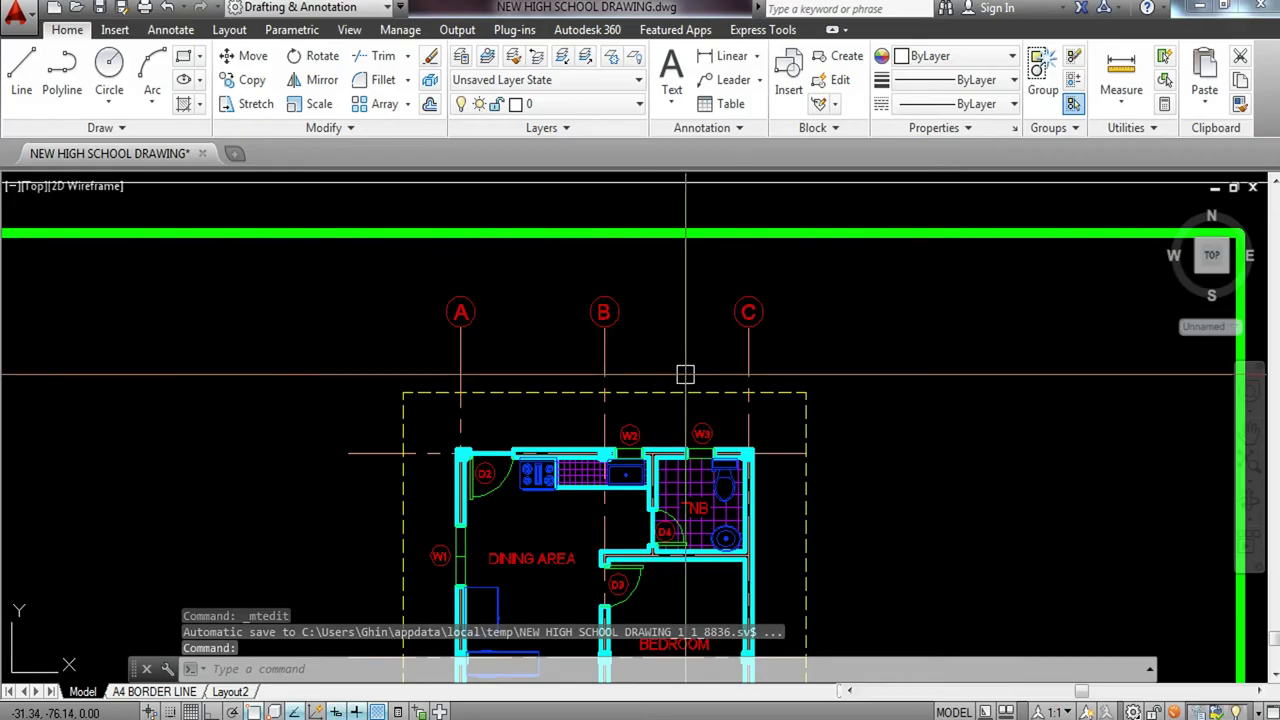
pyautogui.moveTo(686, 374); pyautogui.dragTo(669, 285, button='middle')
pyautogui.scroll(-3, 587, 239)
pyautogui.scroll(3, 580, 277)
pyautogui.moveTo(500, 333); pyautogui.dragTo(485, 236, button='middle')
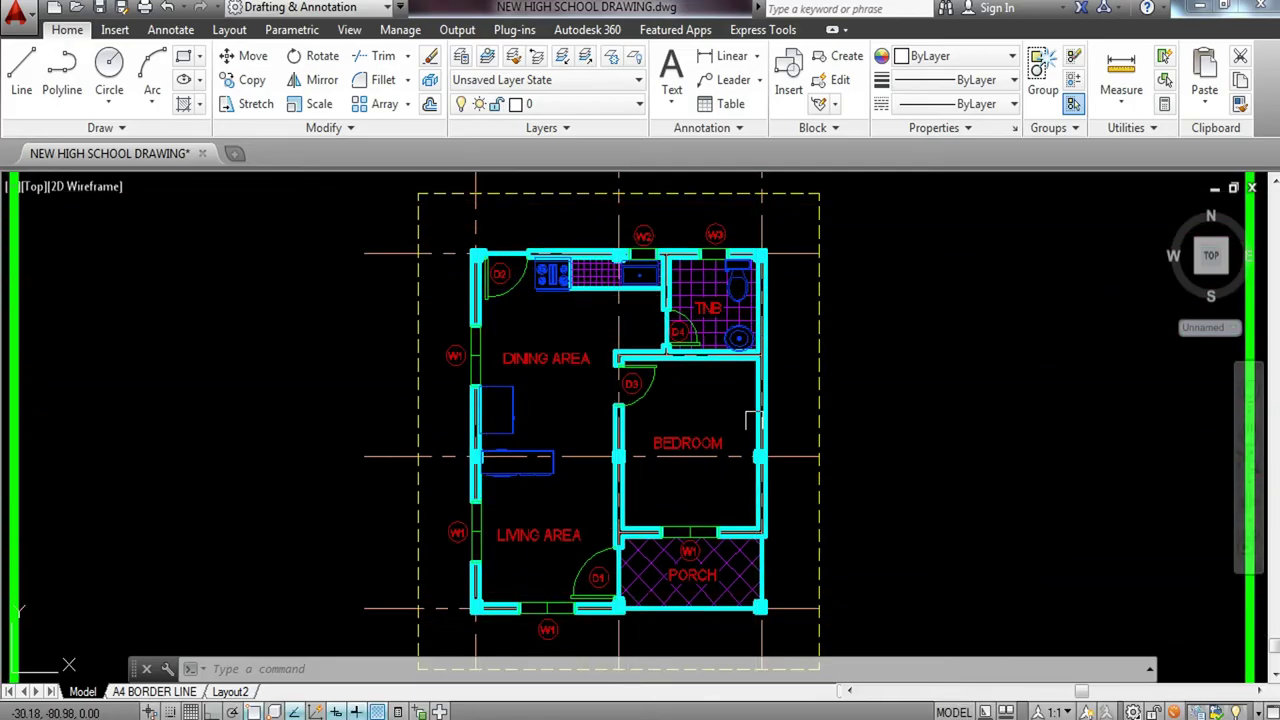
pyautogui.moveTo(477, 444); pyautogui.dragTo(722, 496, button='middle')
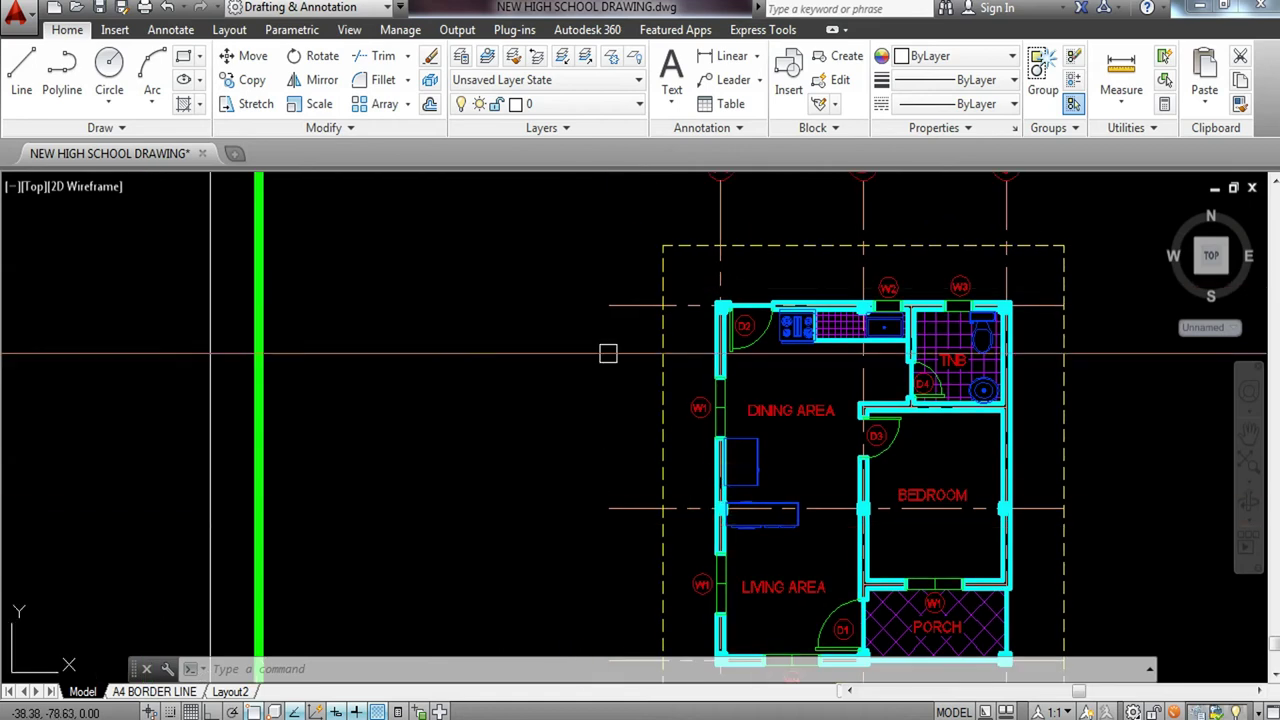
pyautogui.moveTo(602, 344); pyautogui.dragTo(593, 251, button='middle')
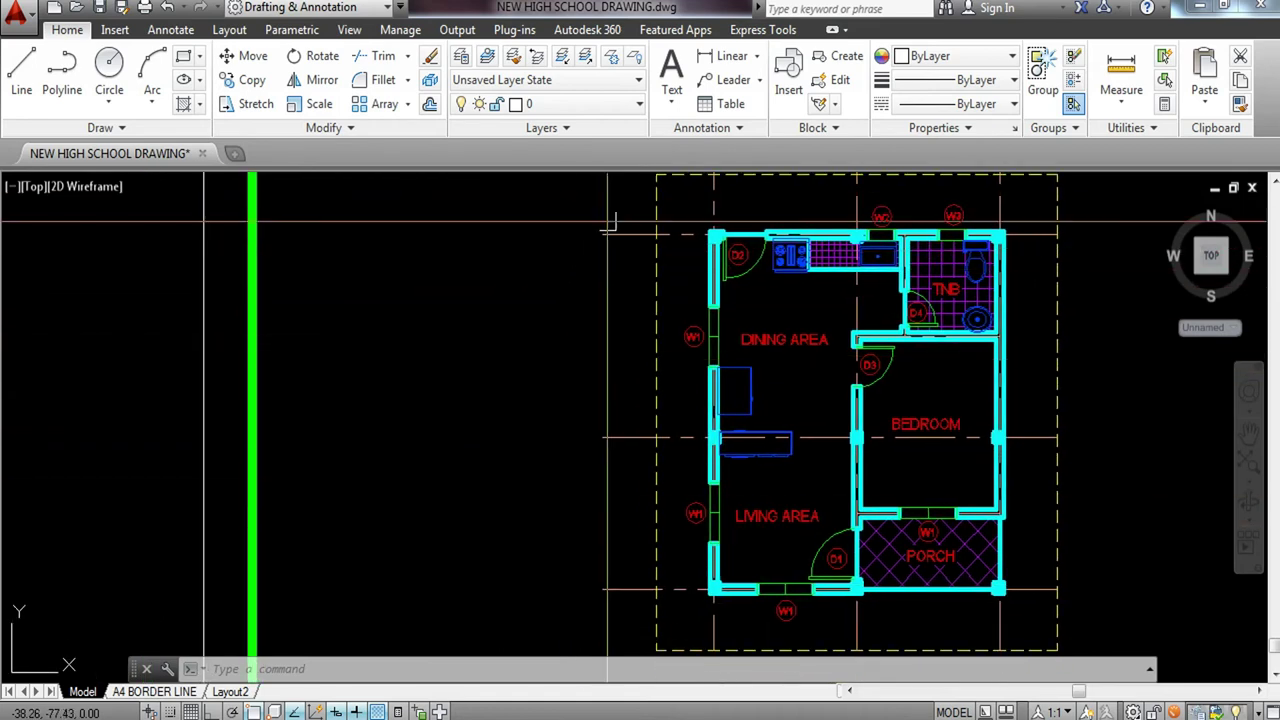
pyautogui.moveTo(586, 194); pyautogui.dragTo(711, 351, button='middle')
pyautogui.scroll(2, 758, 303)
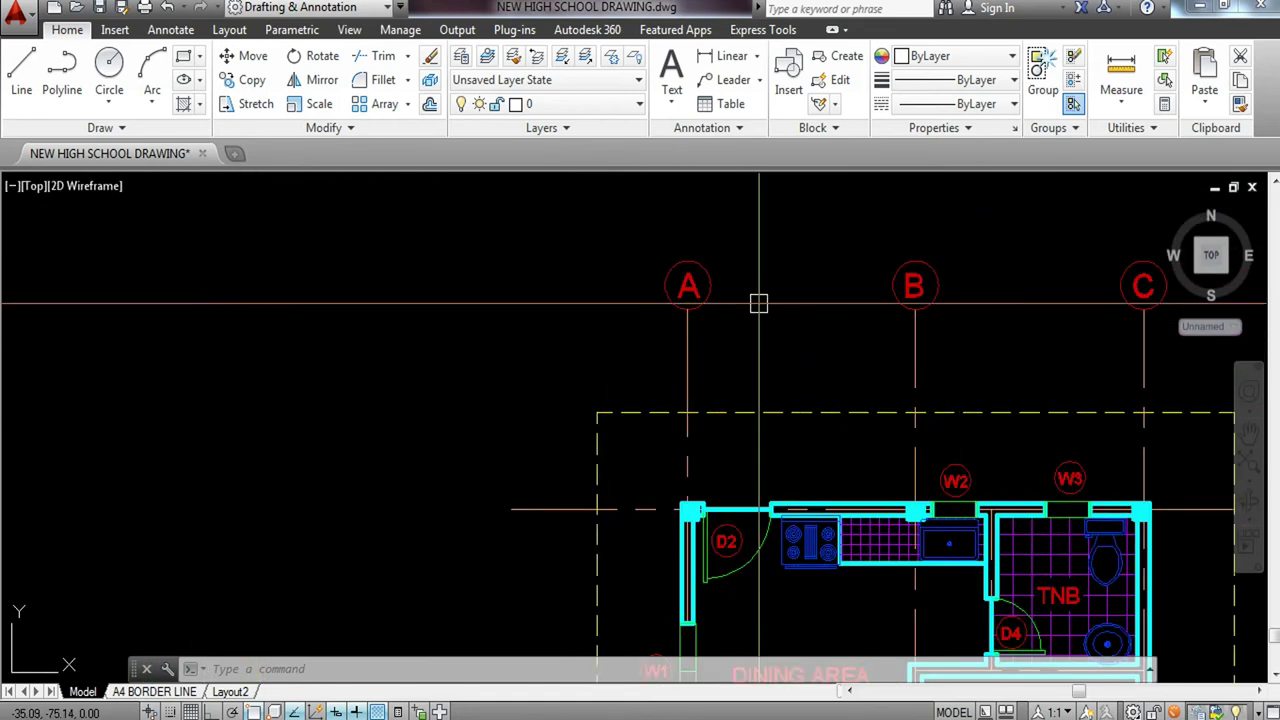
# Copy bubble A with its letter from the vertical center line to the outer end of the uppermost horizontal center line.
pyautogui.press('Escape')
pyautogui.click(628, 228)
pyautogui.click(754, 309)
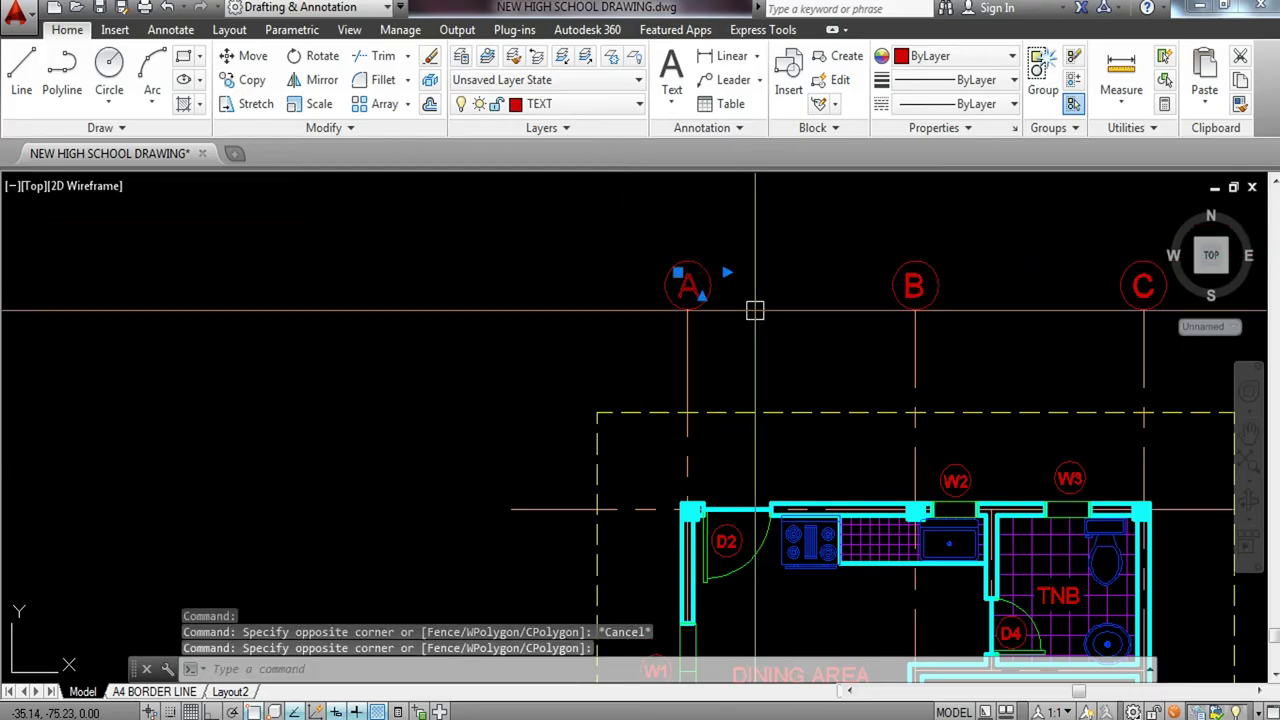
pyautogui.click(592, 226)
pyautogui.click(765, 349)
pyautogui.click(764, 349)
pyautogui.write('c')
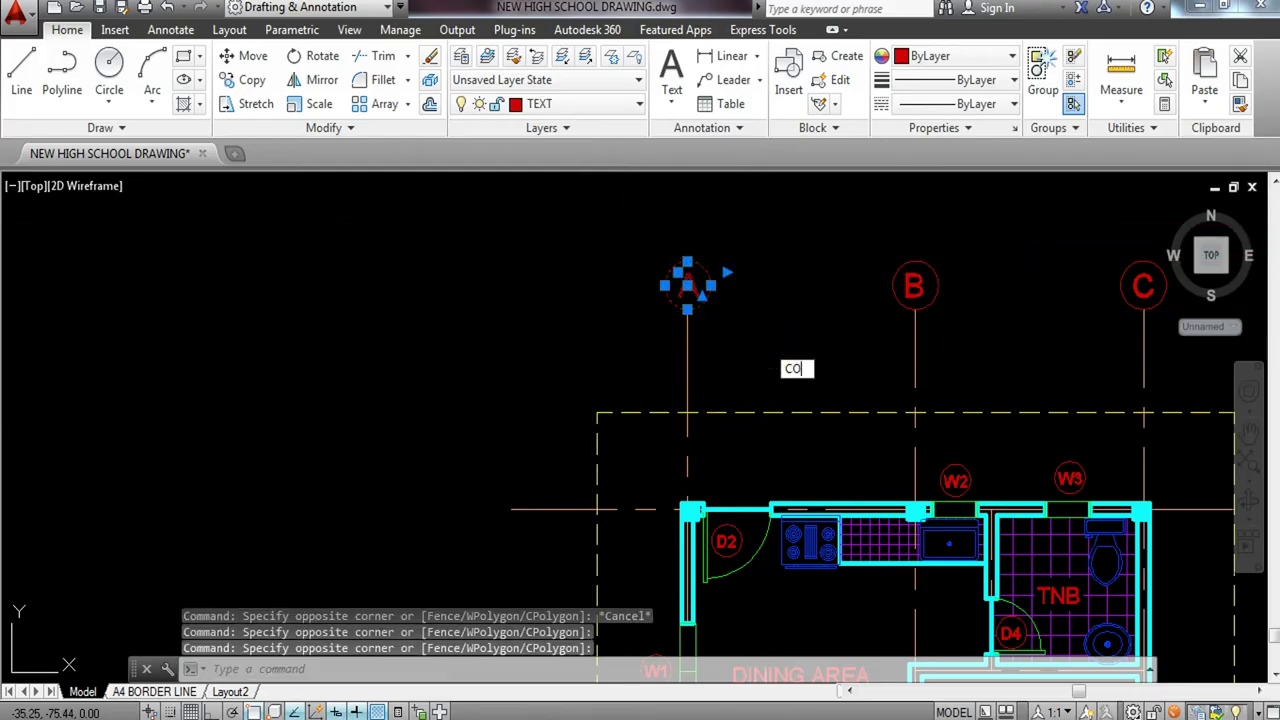
pyautogui.press('Return')
pyautogui.scroll(2, 725, 296)
pyautogui.click(685, 269)
pyautogui.scroll(-2, 687, 268)
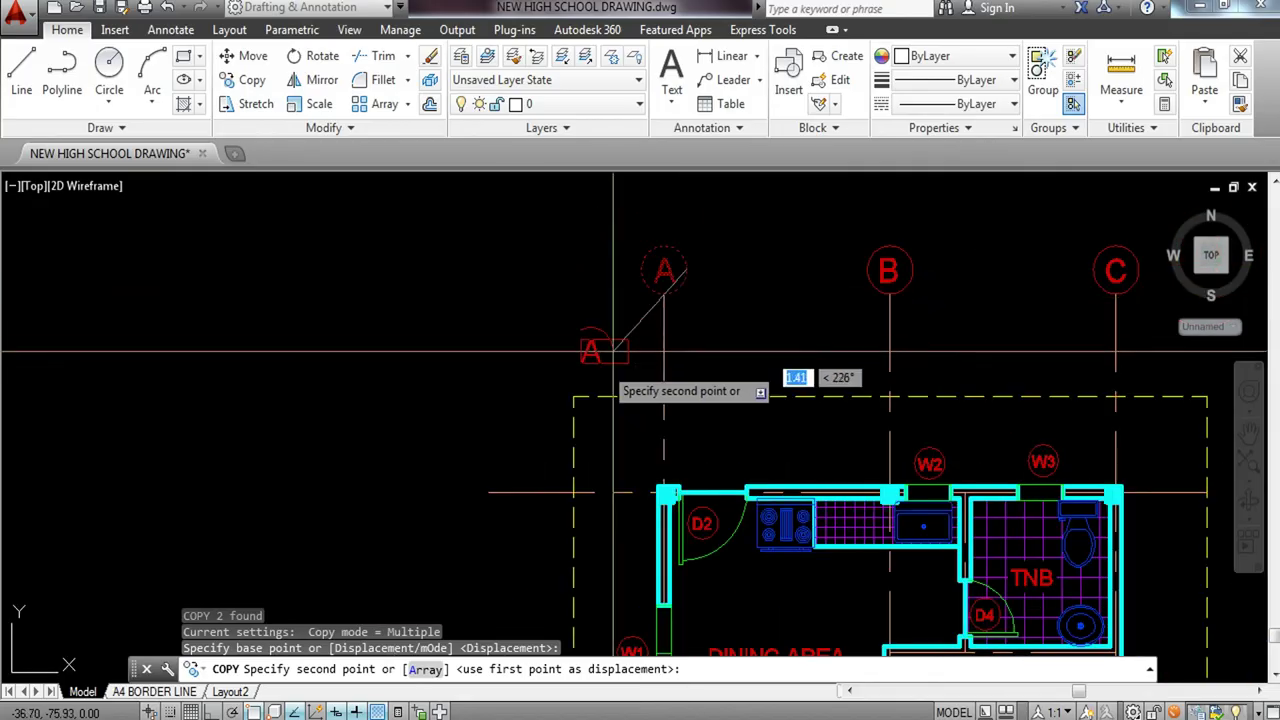
pyautogui.scroll(2, 549, 470)
pyautogui.click(395, 524)
pyautogui.press('Escape')
# Copy that bubble with its letter onto the outer ends of the middle and lowest horizontal center lines.
pyautogui.moveTo(437, 524); pyautogui.dragTo(540, 277, button='middle')
pyautogui.click(296, 218)
pyautogui.click(561, 418)
pyautogui.write('c')
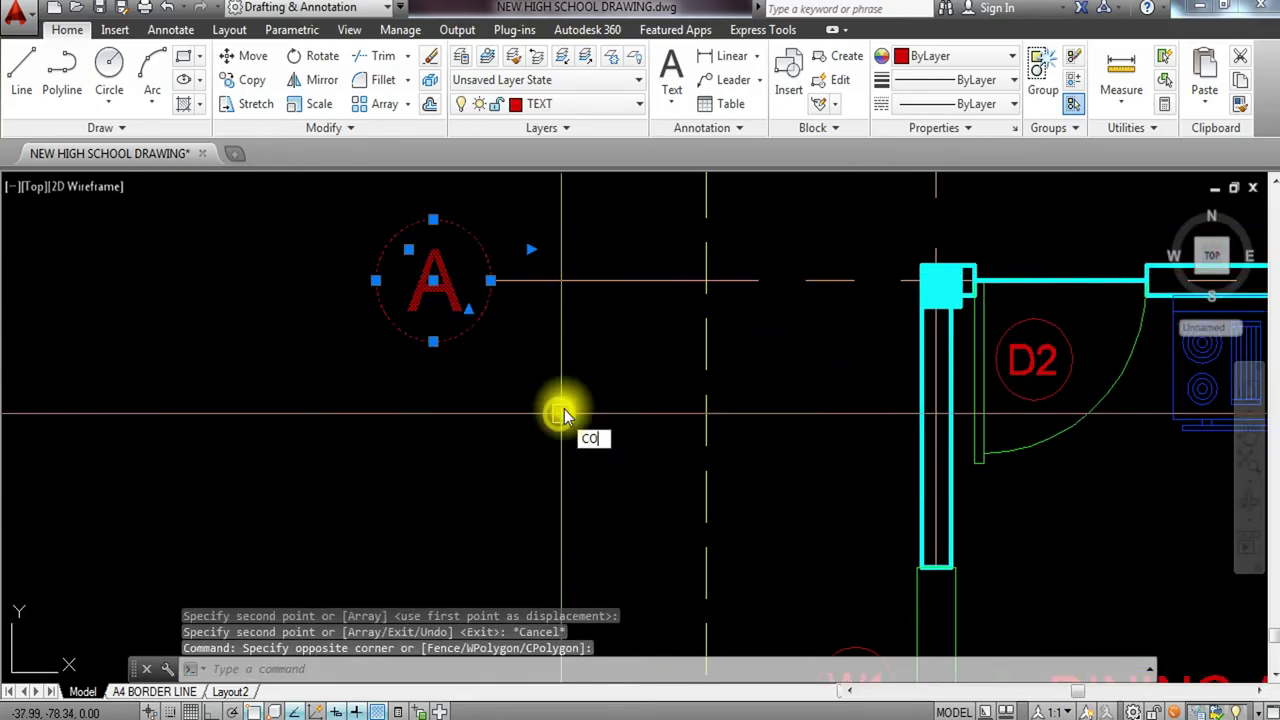
pyautogui.write('o')
pyautogui.press('Return')
pyautogui.click(491, 280)
pyautogui.scroll(-4, 498, 281)
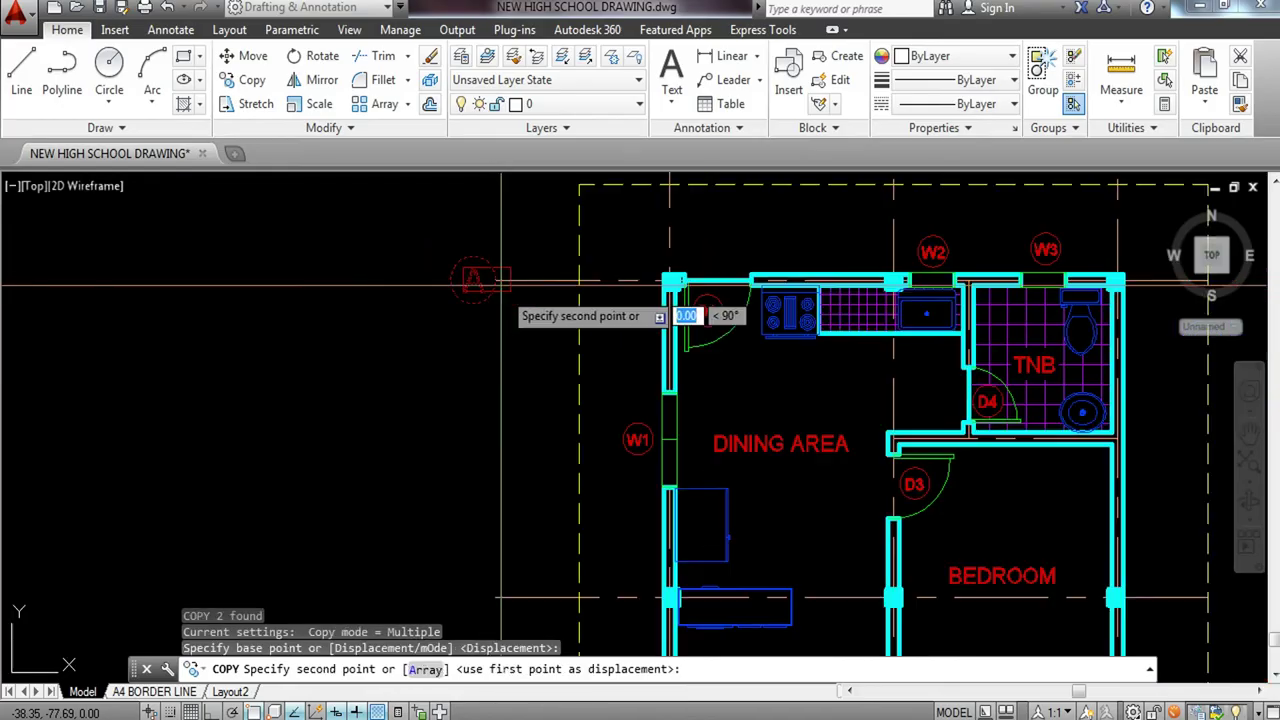
pyautogui.click(495, 597)
pyautogui.moveTo(508, 592); pyautogui.dragTo(547, 285, button='middle')
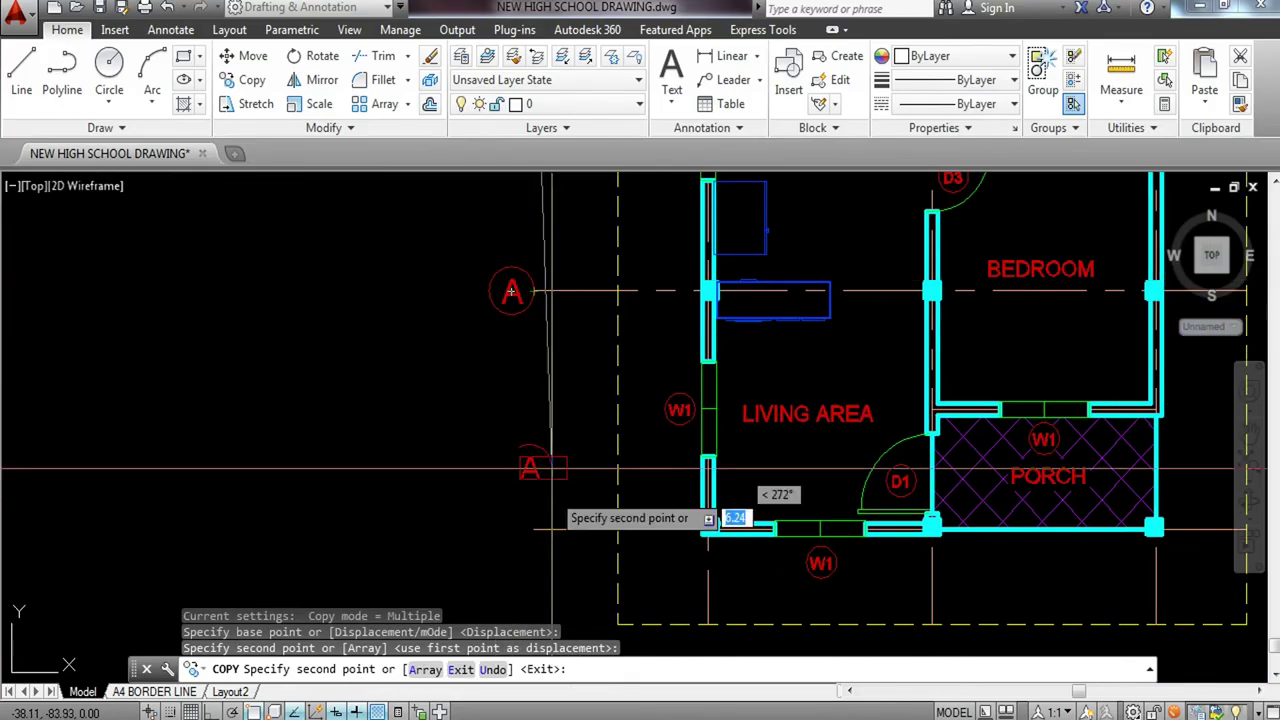
pyautogui.click(534, 529)
pyautogui.press('Escape')
# Change the letter in the uppermost horizontal grid bubble to 1 and shift the number slightly to center it in the circle.
pyautogui.moveTo(631, 230); pyautogui.dragTo(667, 516, button='middle')
pyautogui.doubleClick(546, 264)
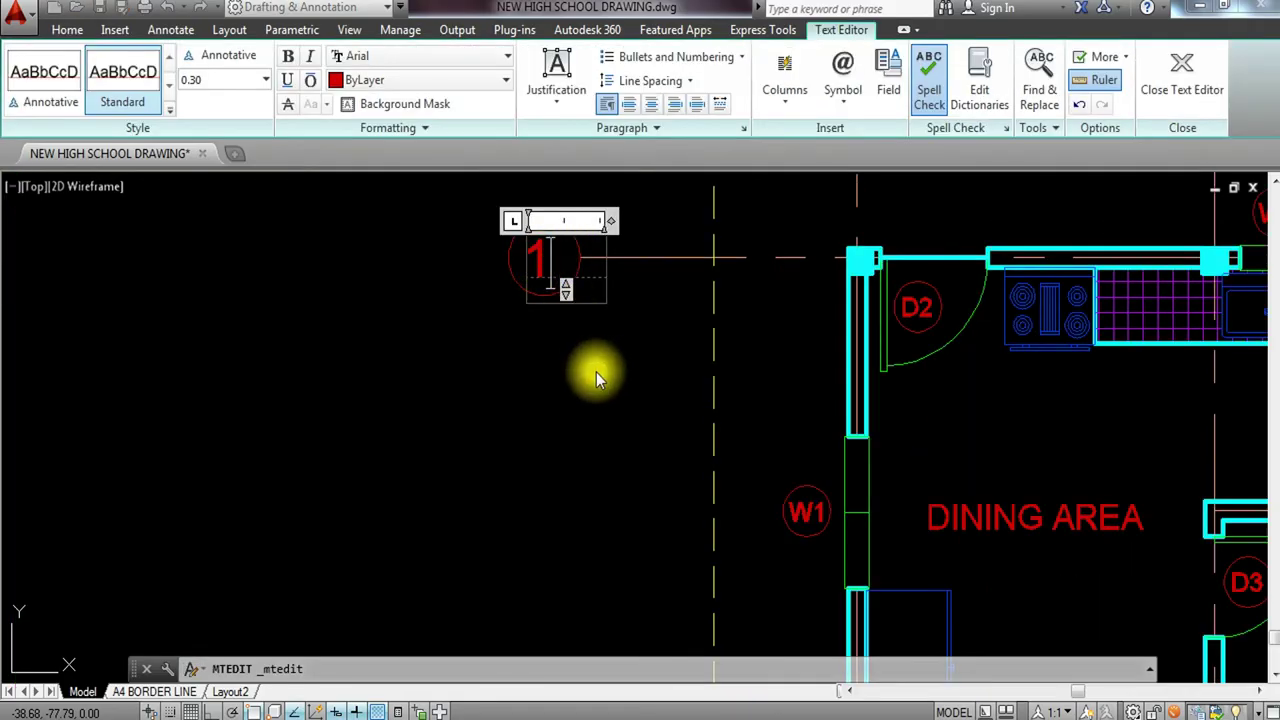
pyautogui.write('1')
pyautogui.click(597, 375)
pyautogui.write('m')
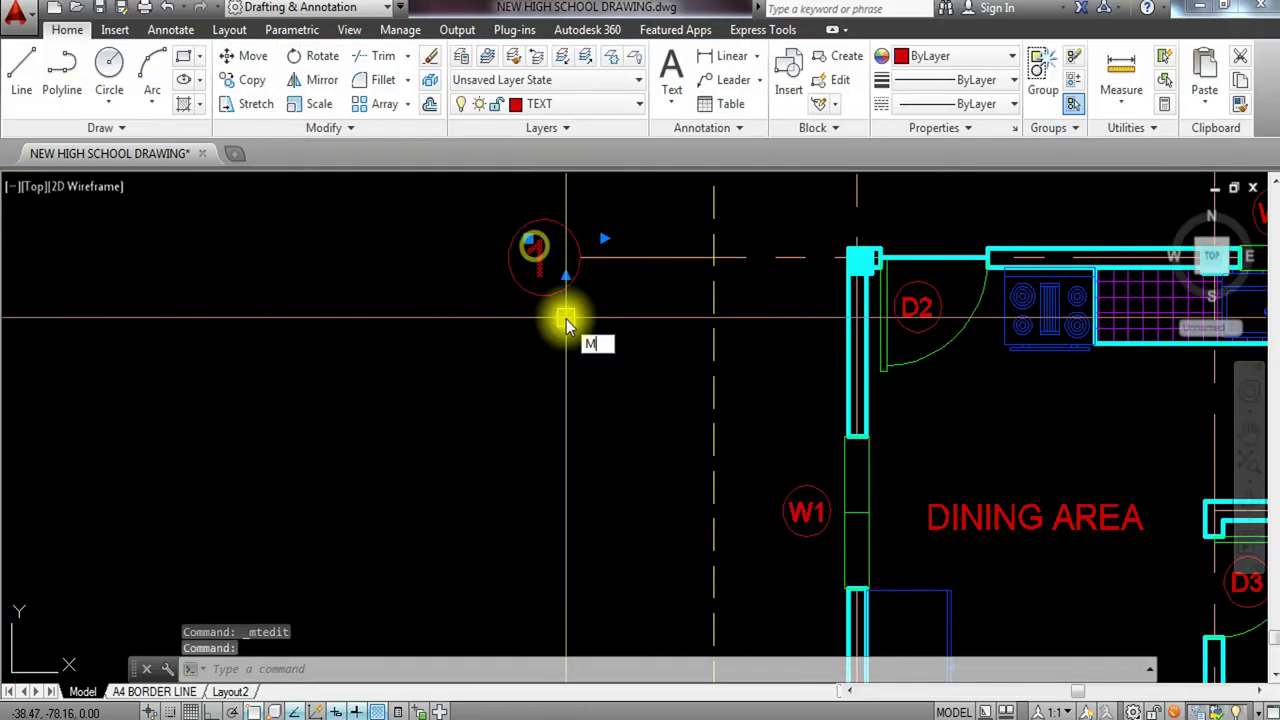
pyautogui.press('Return')
pyautogui.scroll(3, 566, 320)
pyautogui.click(587, 375)
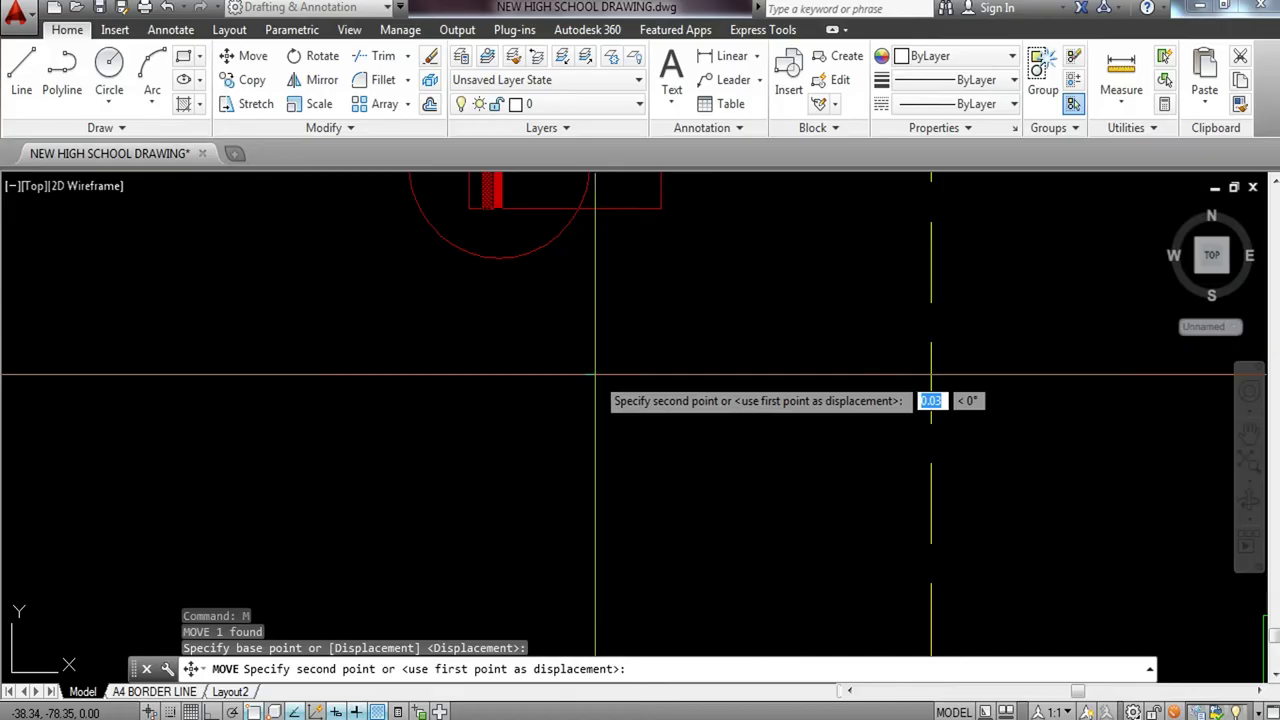
pyautogui.click(595, 375)
# Change the letter in the middle horizontal grid bubble to 2 and shift the number slightly to center it in the circle.
pyautogui.scroll(-4, 596, 370)
pyautogui.moveTo(595, 375); pyautogui.dragTo(589, 160, button='middle')
pyautogui.moveTo(591, 496); pyautogui.dragTo(591, 436, button='middle')
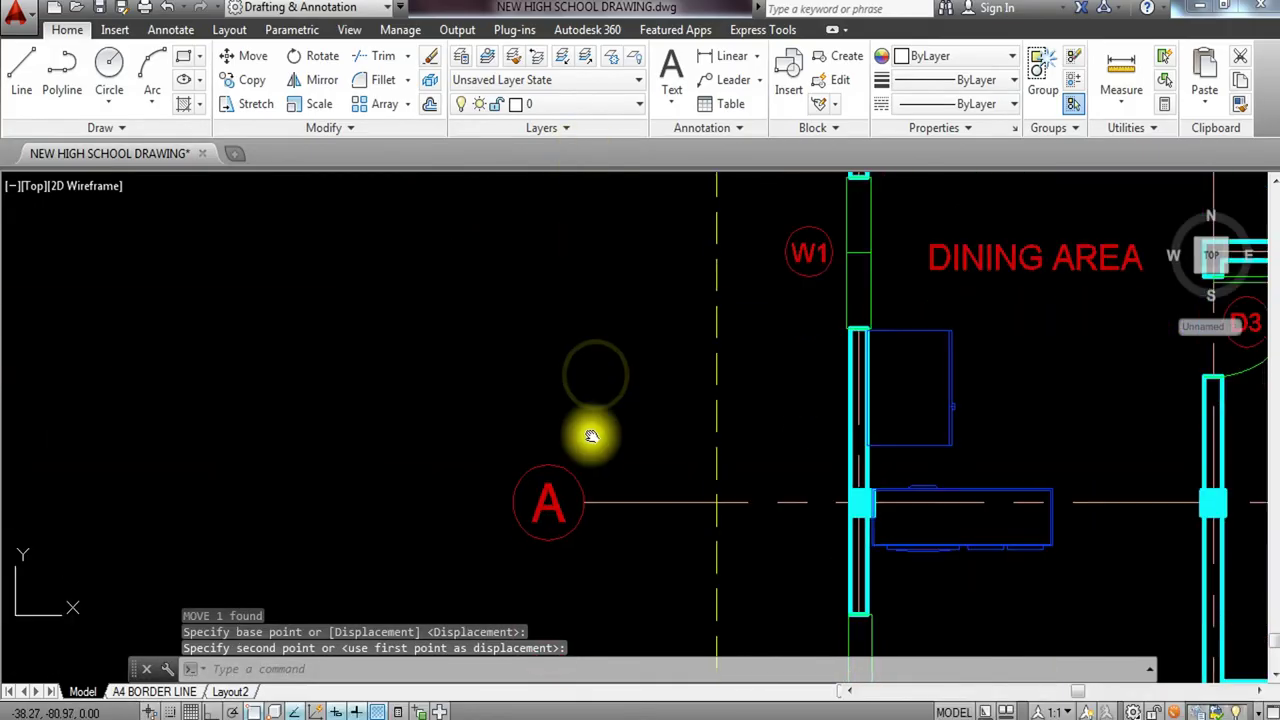
pyautogui.scroll(2, 591, 436)
pyautogui.doubleClick(545, 445)
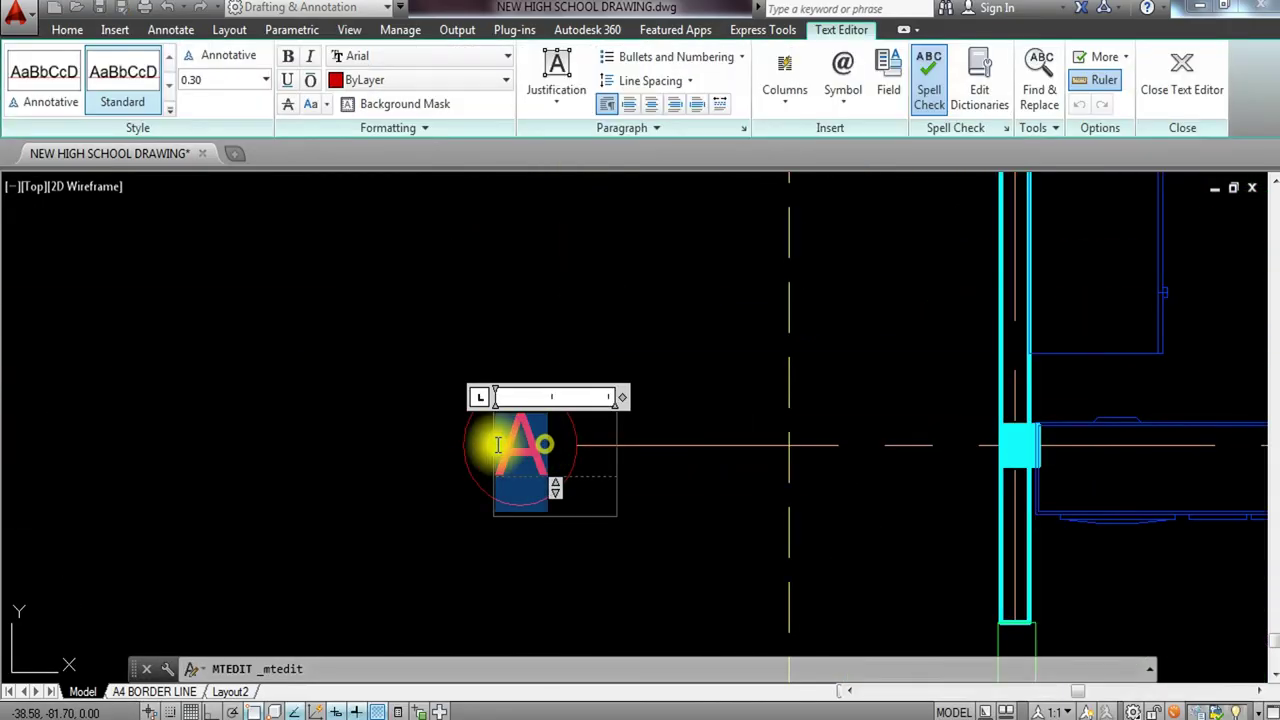
pyautogui.write('S')
pyautogui.hotkey('ctrl', 'Return')
pyautogui.doubleClick(548, 447)
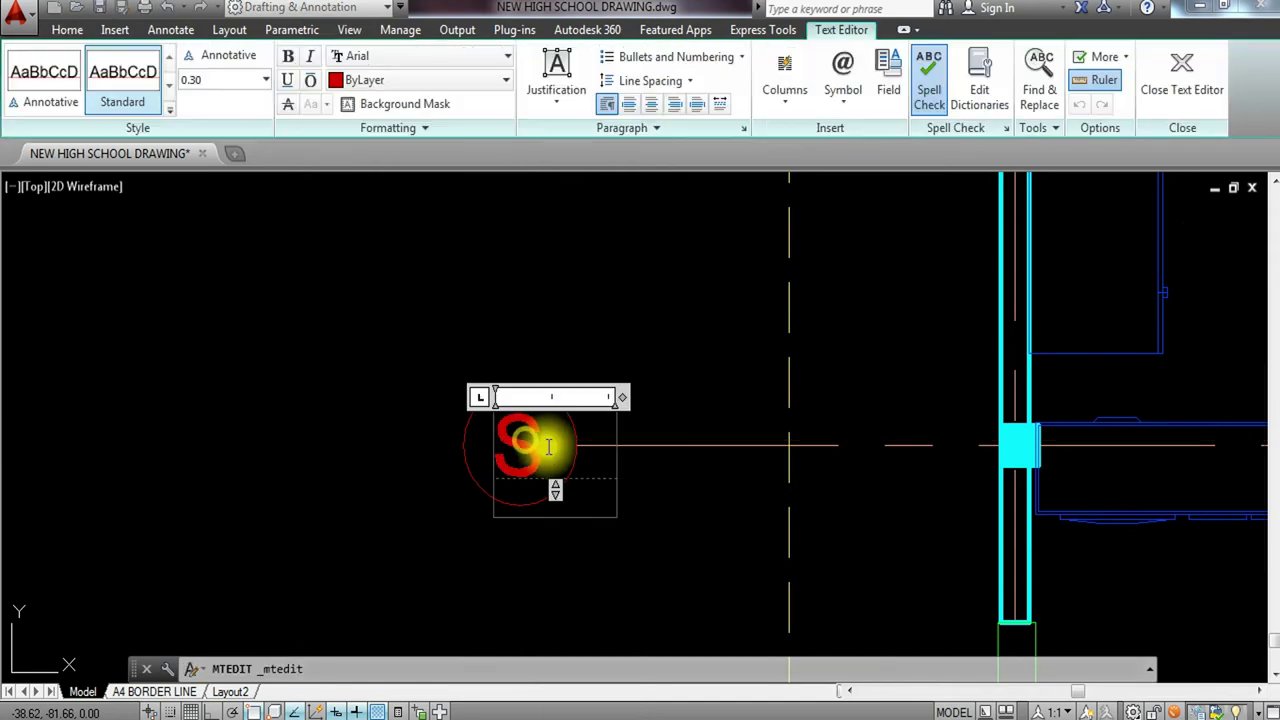
pyautogui.write('2')
pyautogui.hotkey('ctrl', 'Return')
pyautogui.click(528, 459)
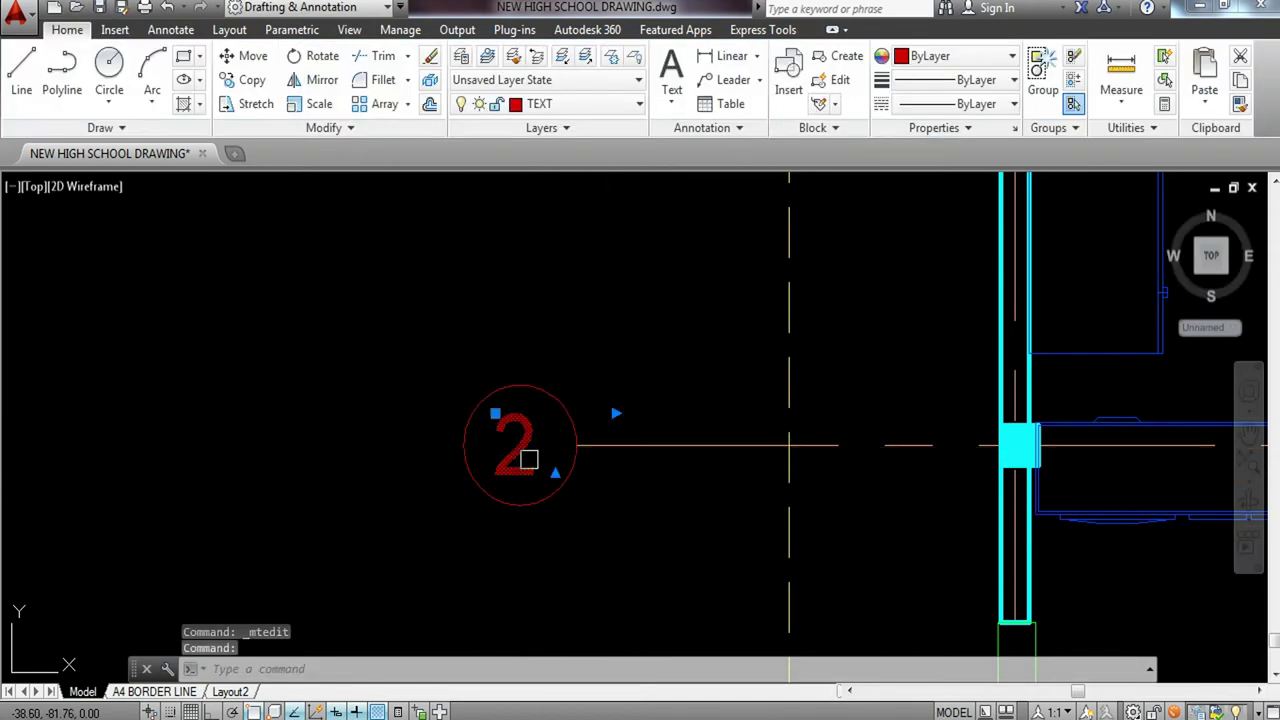
pyautogui.write('M')
pyautogui.press('Return')
pyautogui.click(657, 542)
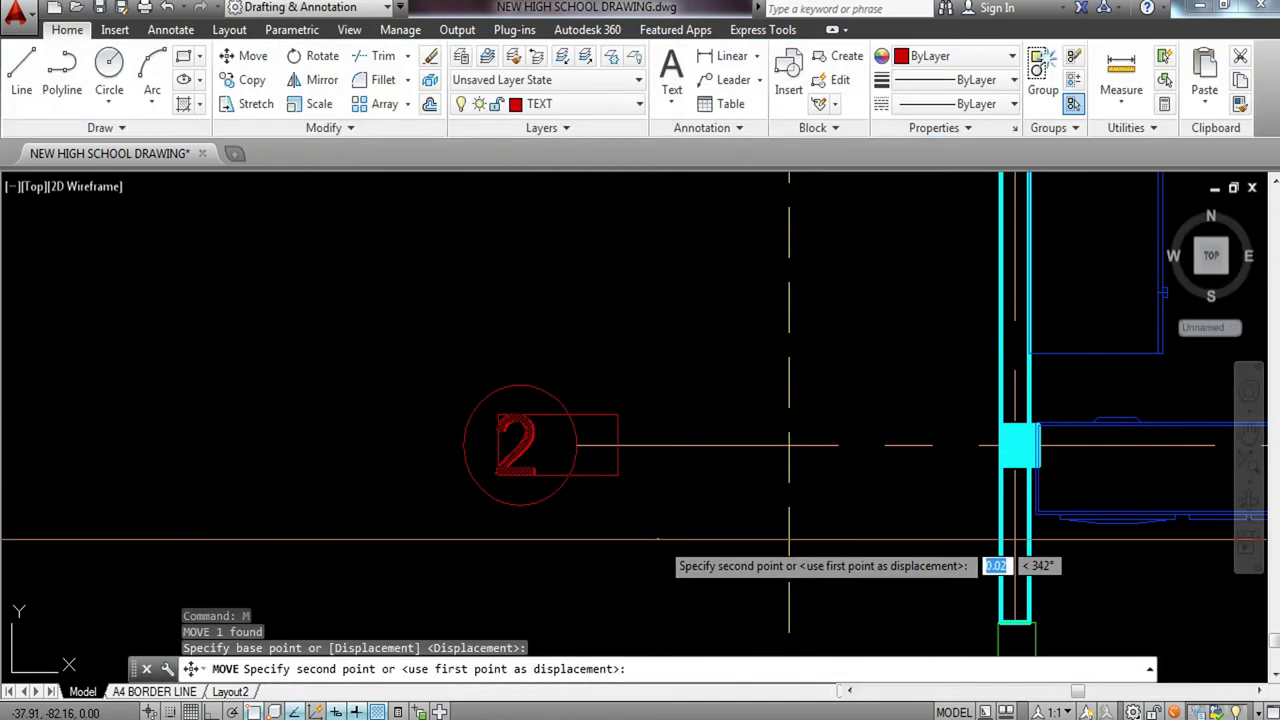
pyautogui.click(662, 539)
# Change the letter in the lowest horizontal grid bubble to 3 and shift the number slightly to center it in the circle.
pyautogui.scroll(-2, 641, 507)
pyautogui.moveTo(640, 515); pyautogui.dragTo(614, 266, button='middle')
pyautogui.scroll(2, 600, 498)
pyautogui.click(522, 405)
pyautogui.doubleClick(540, 415)
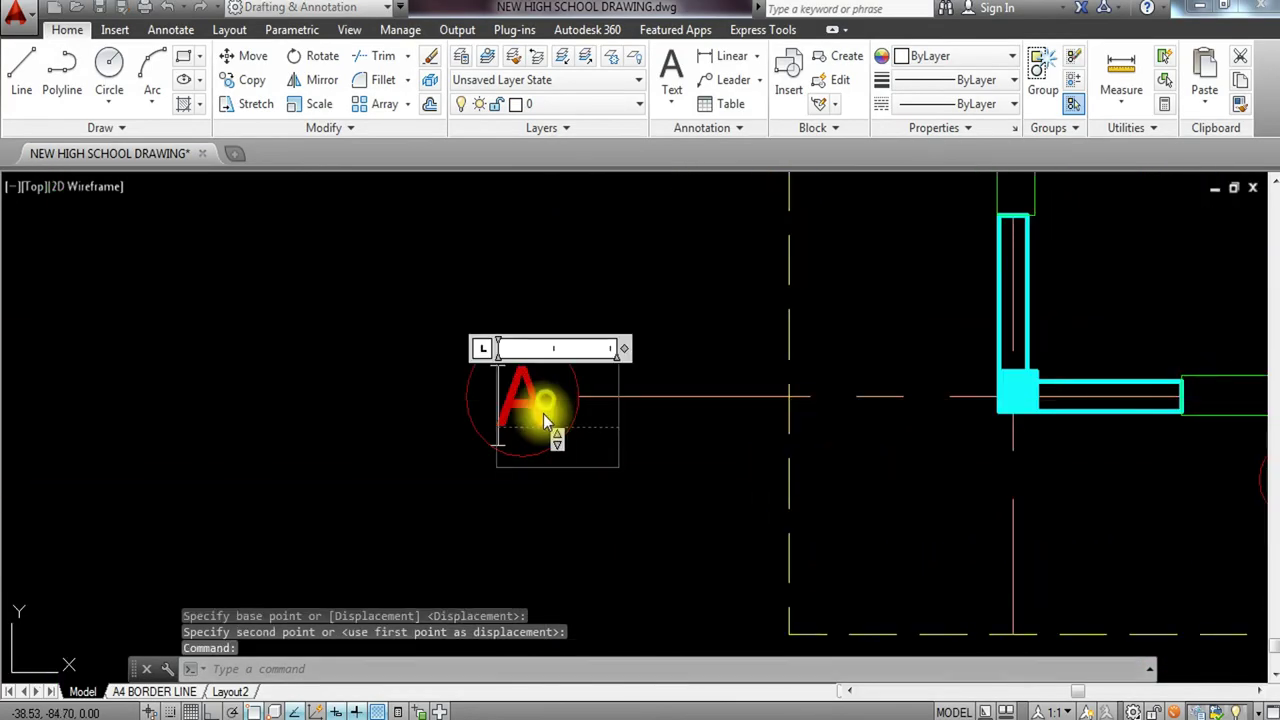
pyautogui.write('3')
pyautogui.click(668, 320)
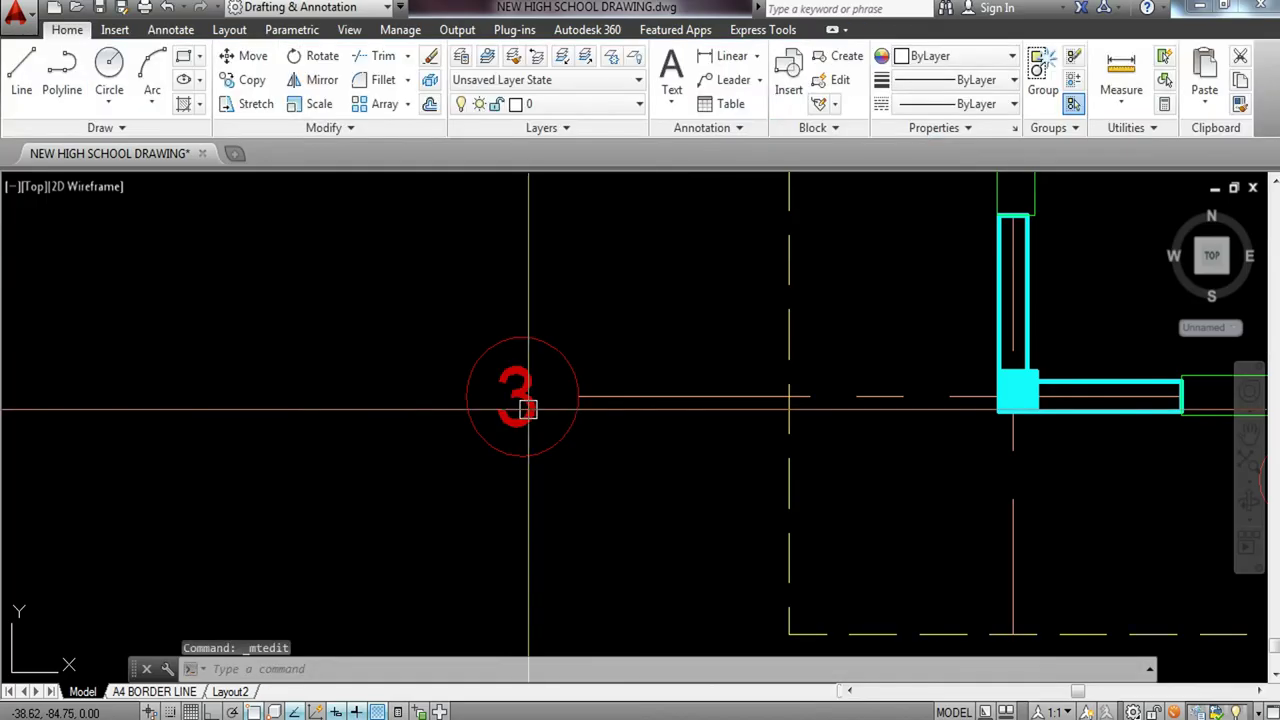
pyautogui.press('Return')
pyautogui.click(585, 525)
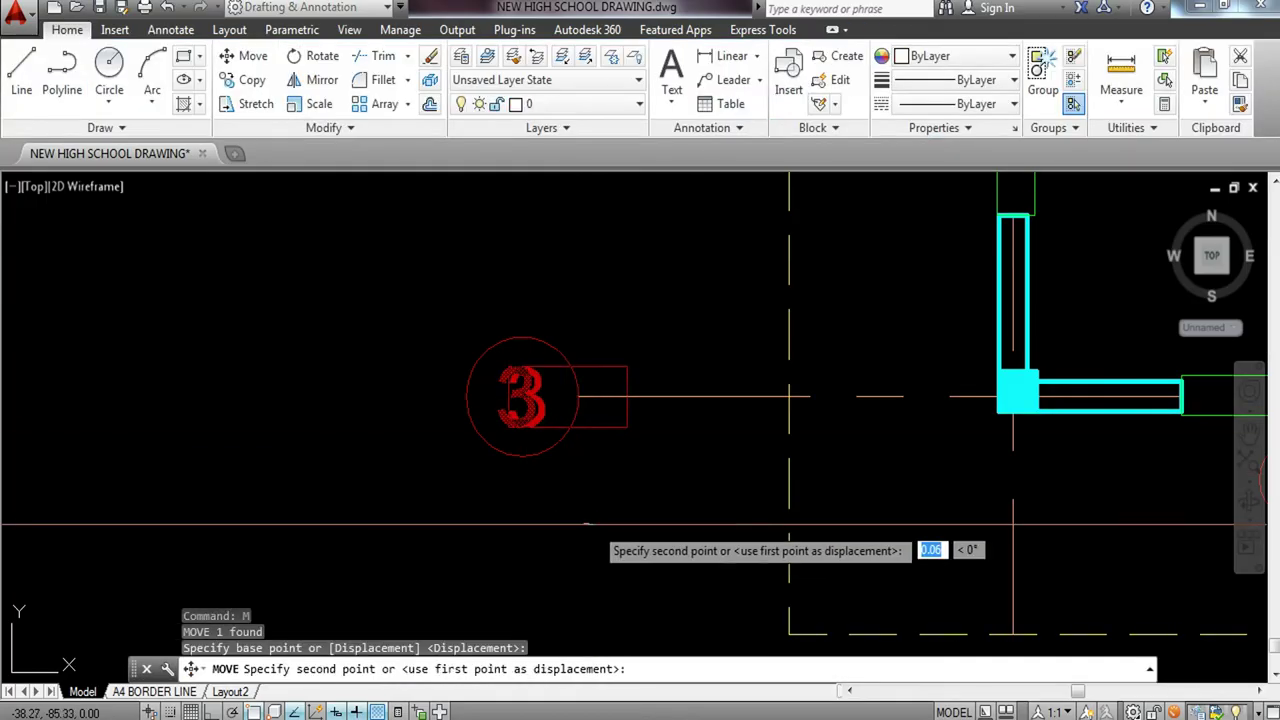
pyautogui.click(588, 525)
# Look over the finished grid bubbles, the rooms and the column at the porch corner across the whole floor plan.
pyautogui.scroll(-2, 589, 518)
pyautogui.moveTo(631, 483); pyautogui.dragTo(517, 486, button='middle')
pyautogui.scroll(-1, 517, 485)
pyautogui.moveTo(583, 442); pyautogui.dragTo(456, 583, button='middle')
pyautogui.scroll(-1, 414, 322)
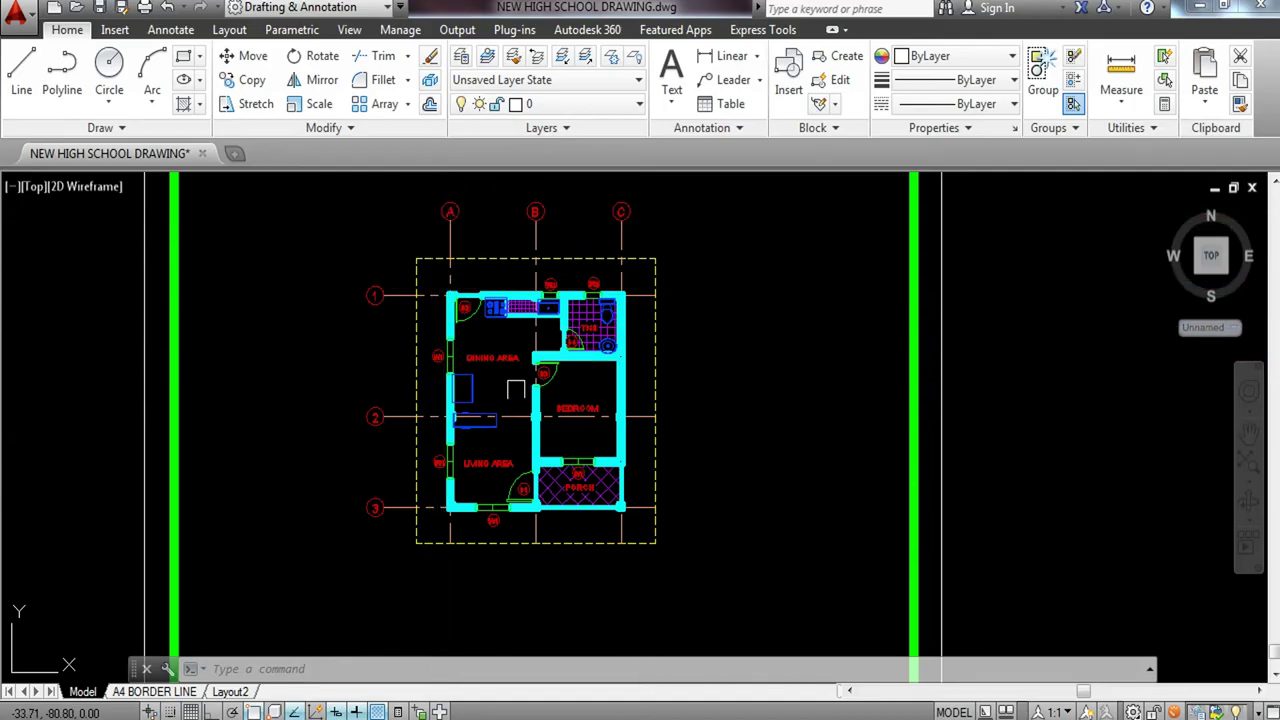
pyautogui.scroll(2, 546, 447)
pyautogui.moveTo(483, 357); pyautogui.dragTo(489, 386, button='middle')
pyautogui.scroll(1, 489, 386)
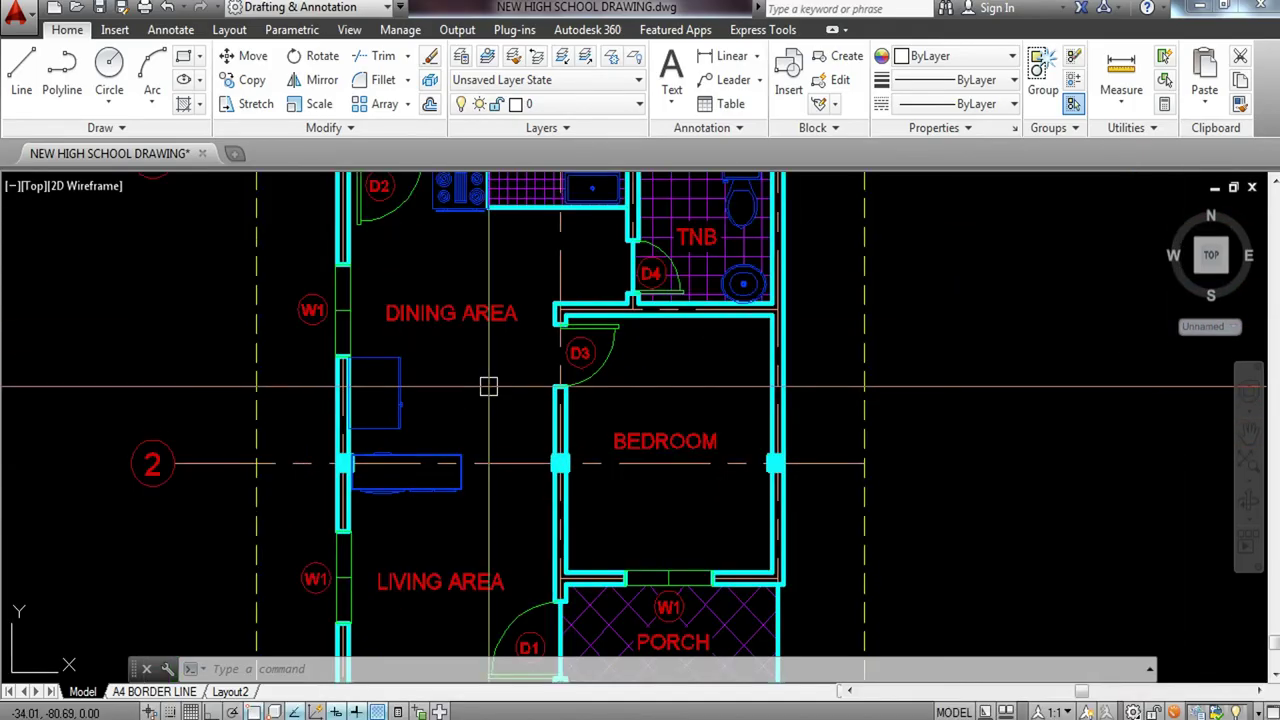
pyautogui.scroll(-1, 489, 386)
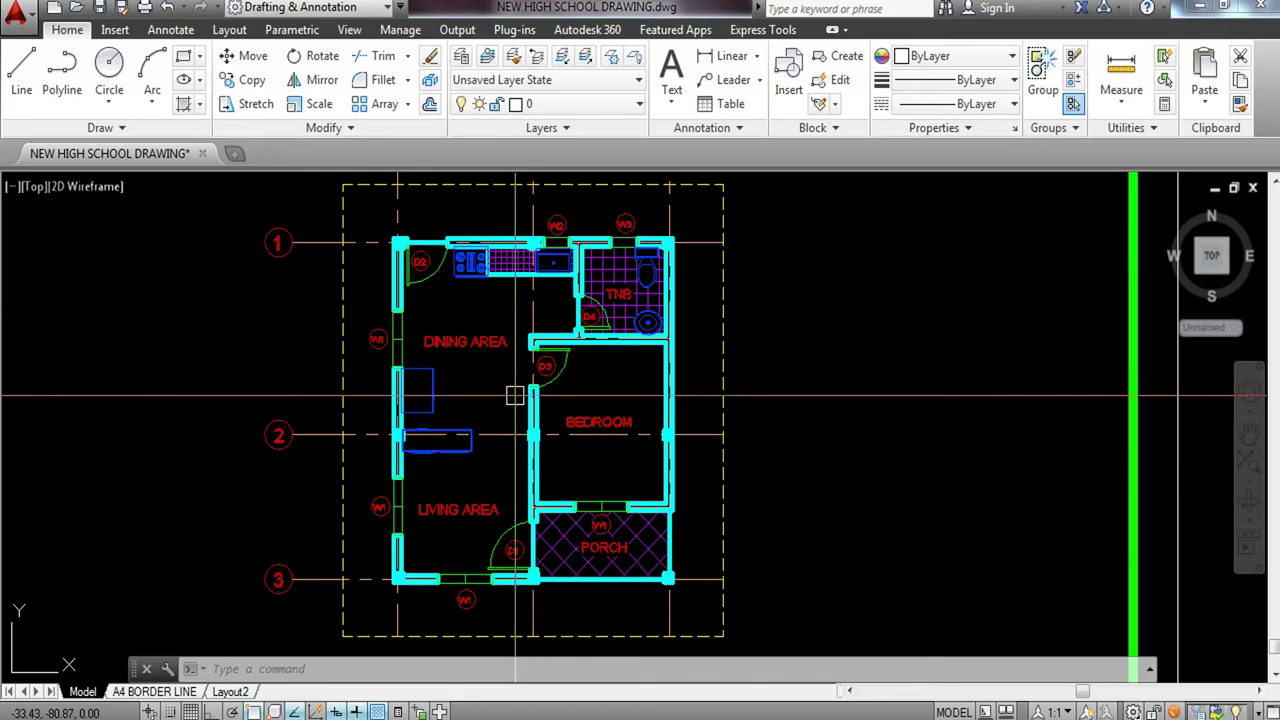
pyautogui.moveTo(514, 395); pyautogui.dragTo(513, 397, button='middle')
pyautogui.scroll(-3, 512, 393)
pyautogui.scroll(2, 506, 257)
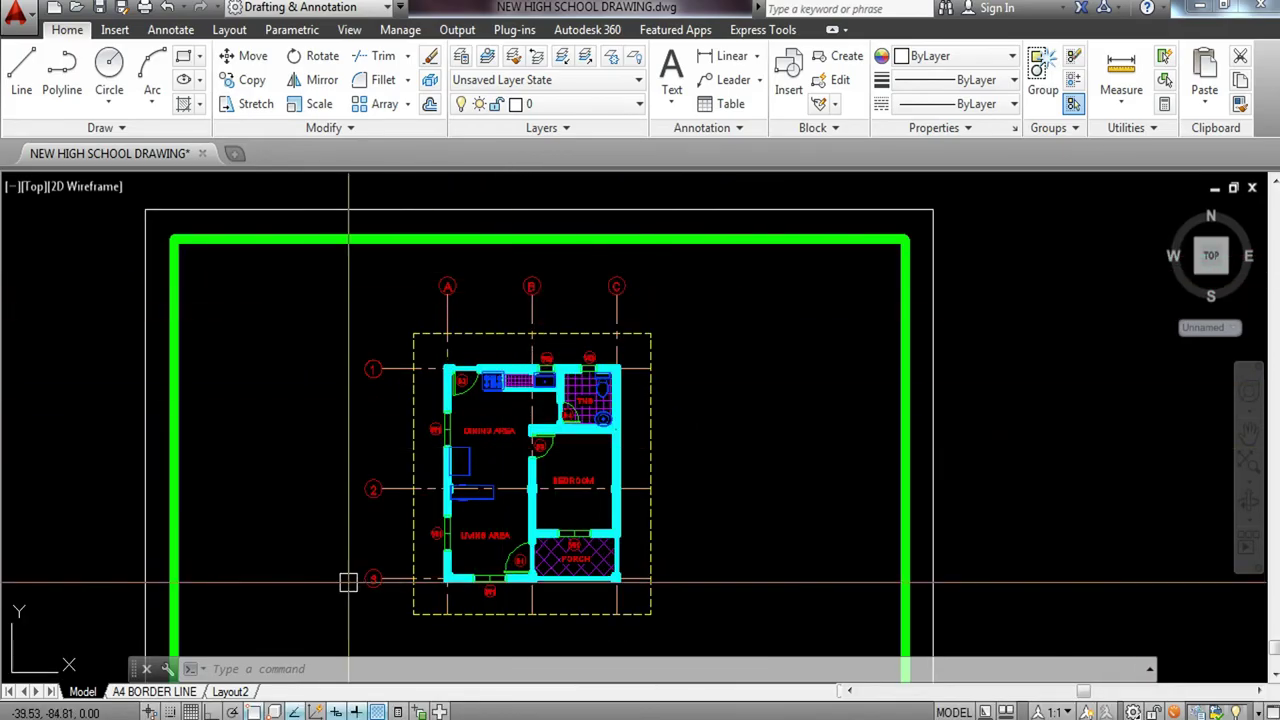
pyautogui.scroll(2, 516, 578)
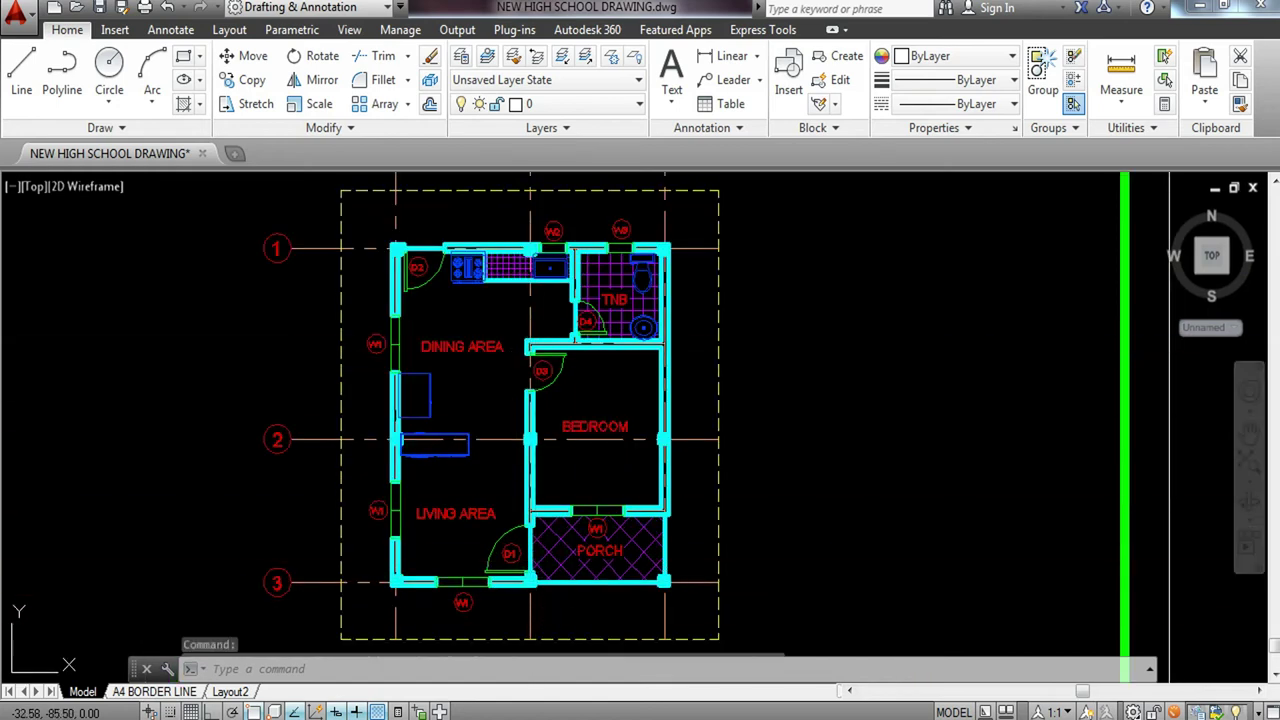
pyautogui.scroll(2, 549, 580)
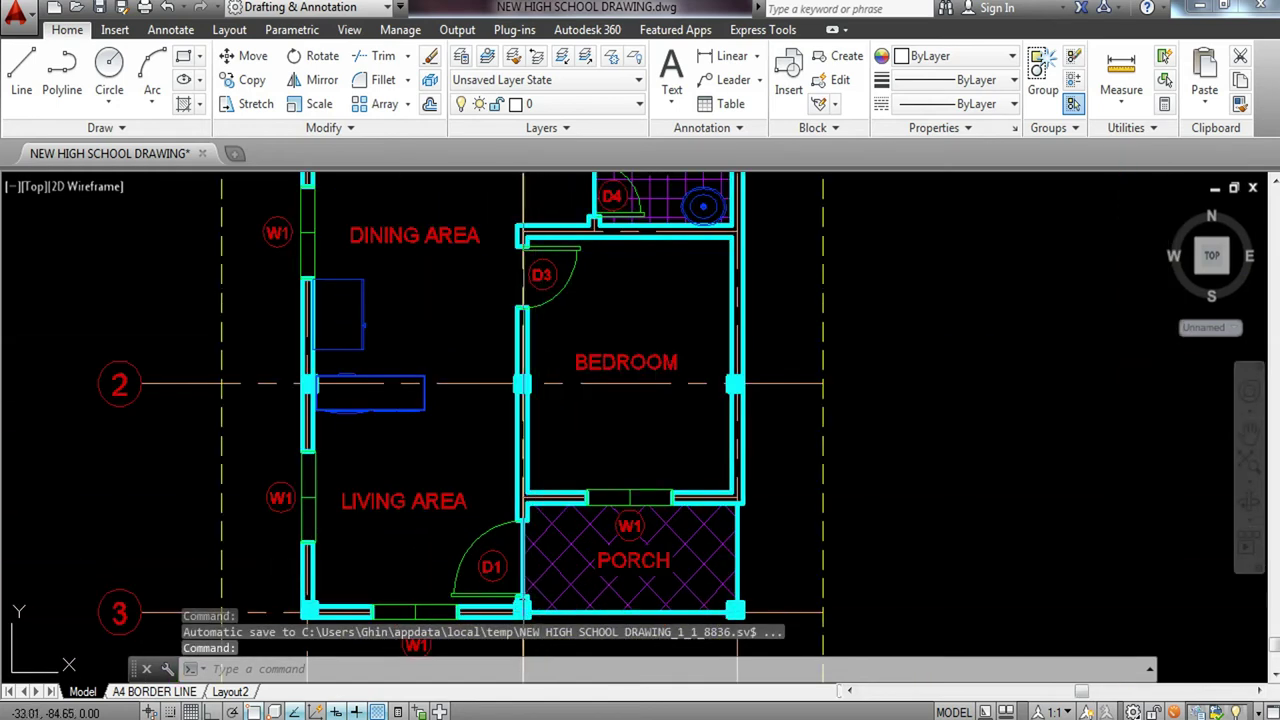
pyautogui.moveTo(522, 607); pyautogui.dragTo(526, 457, button='middle')
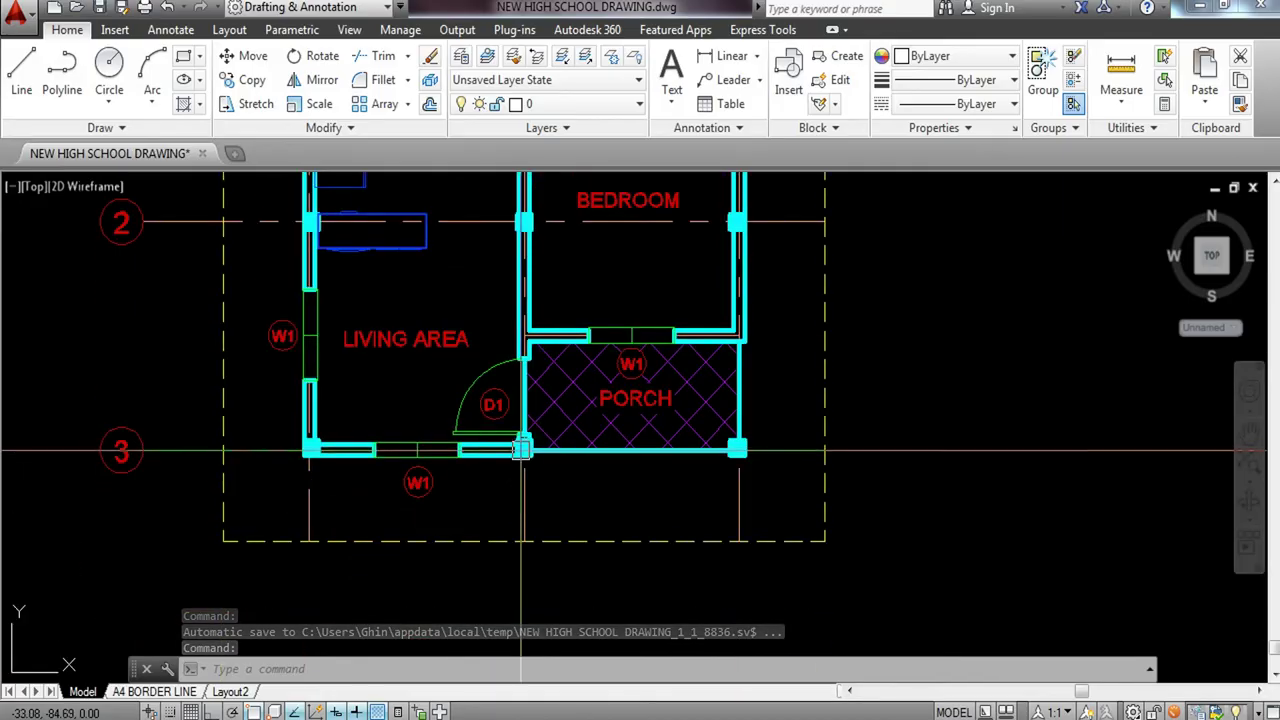
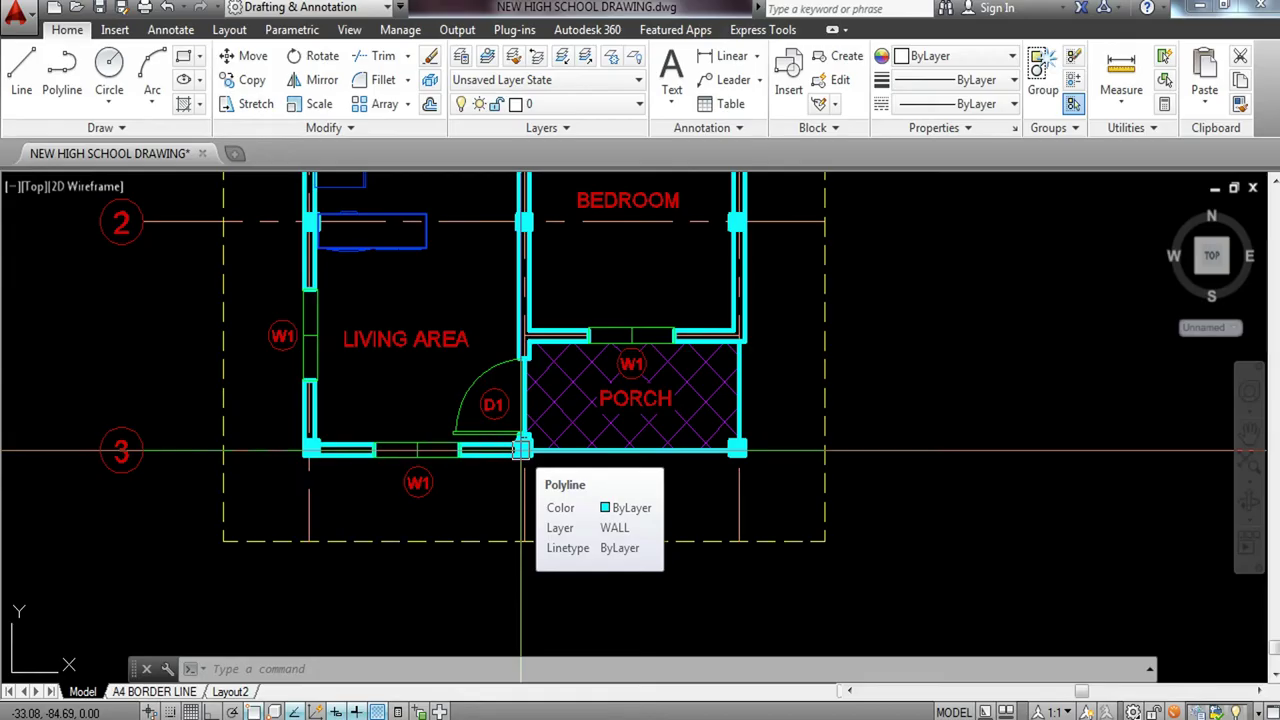
pyautogui.press('Escape')
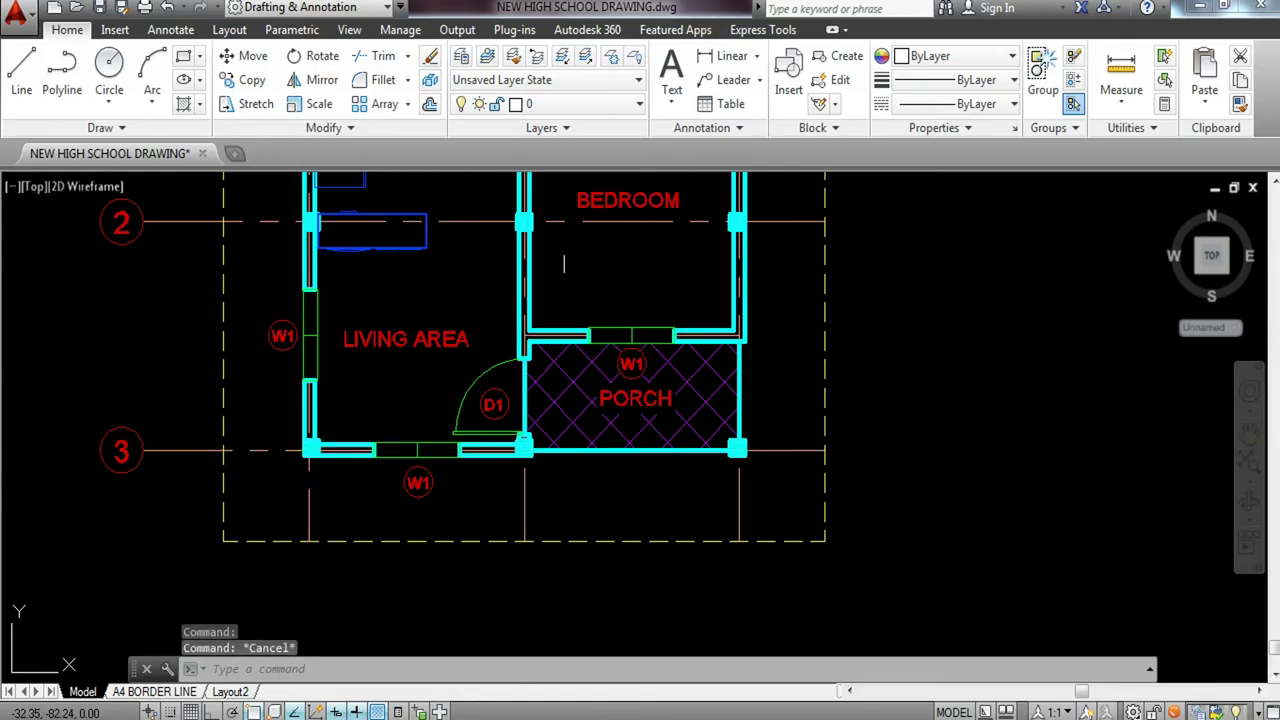
pyautogui.scroll(-5, 588, 380)
pyautogui.scroll(4, 584, 362)
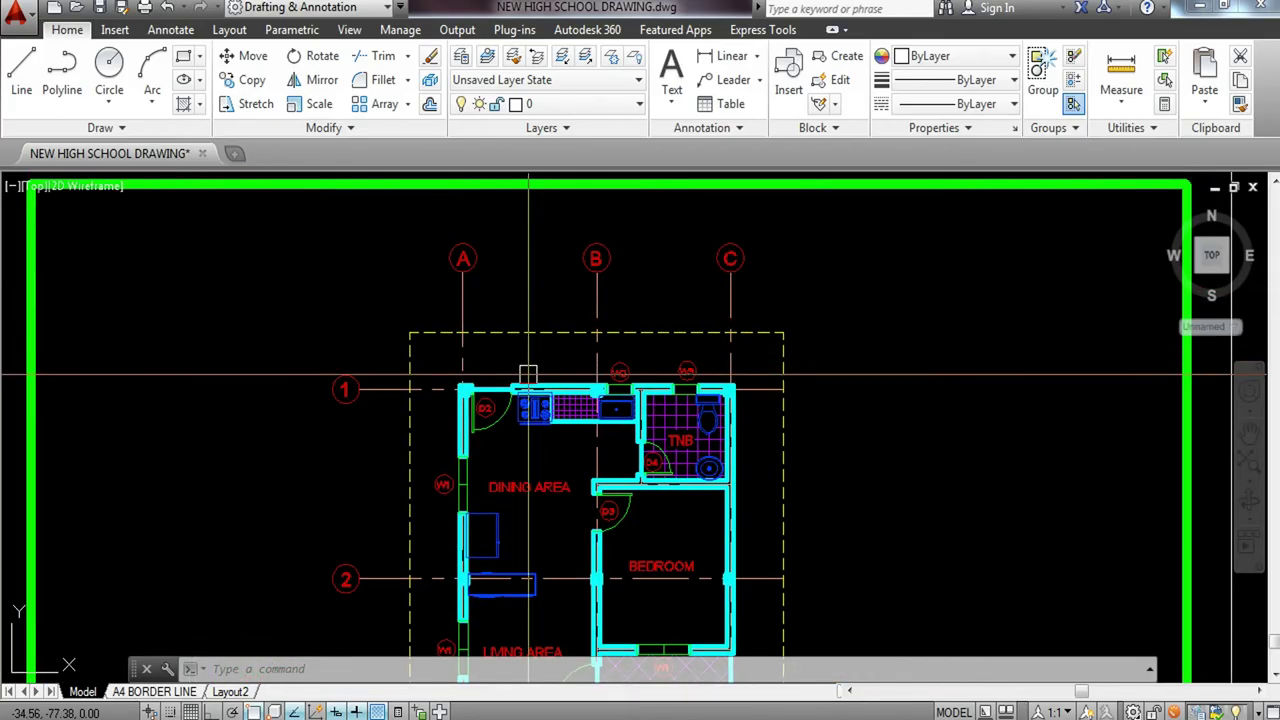
pyautogui.write('LI')
pyautogui.press('Return')
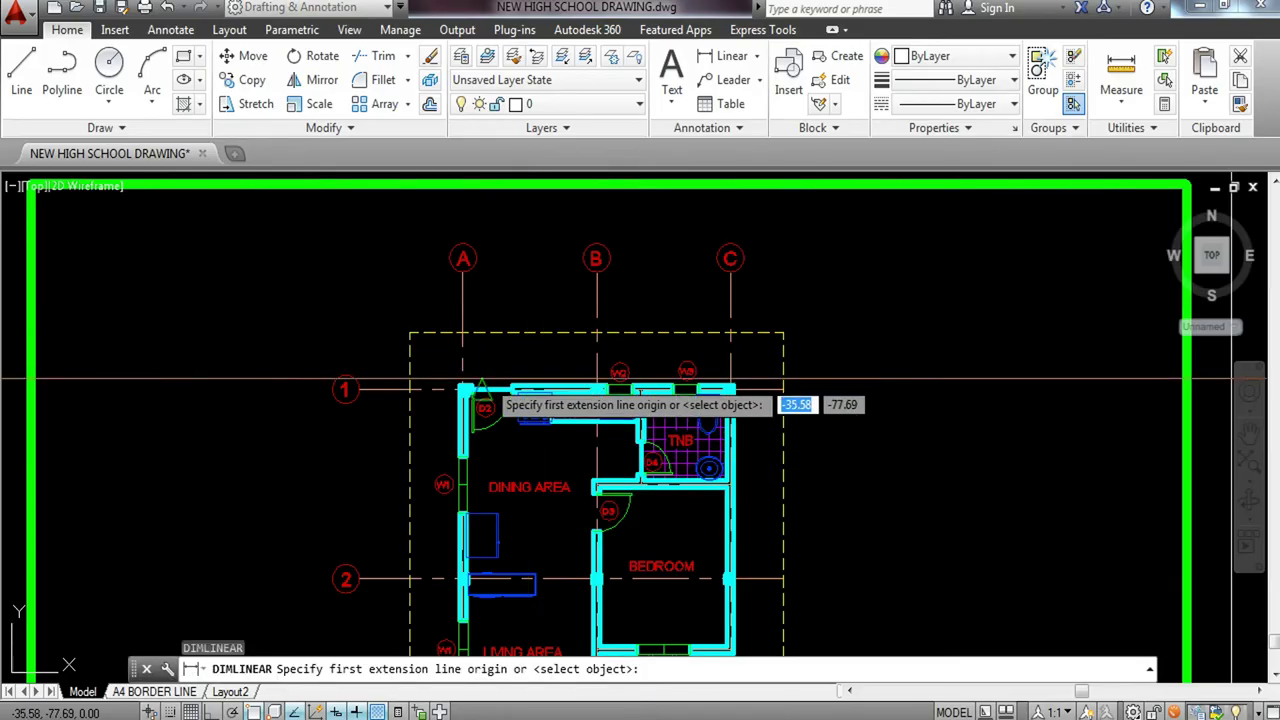
pyautogui.scroll(3, 488, 370)
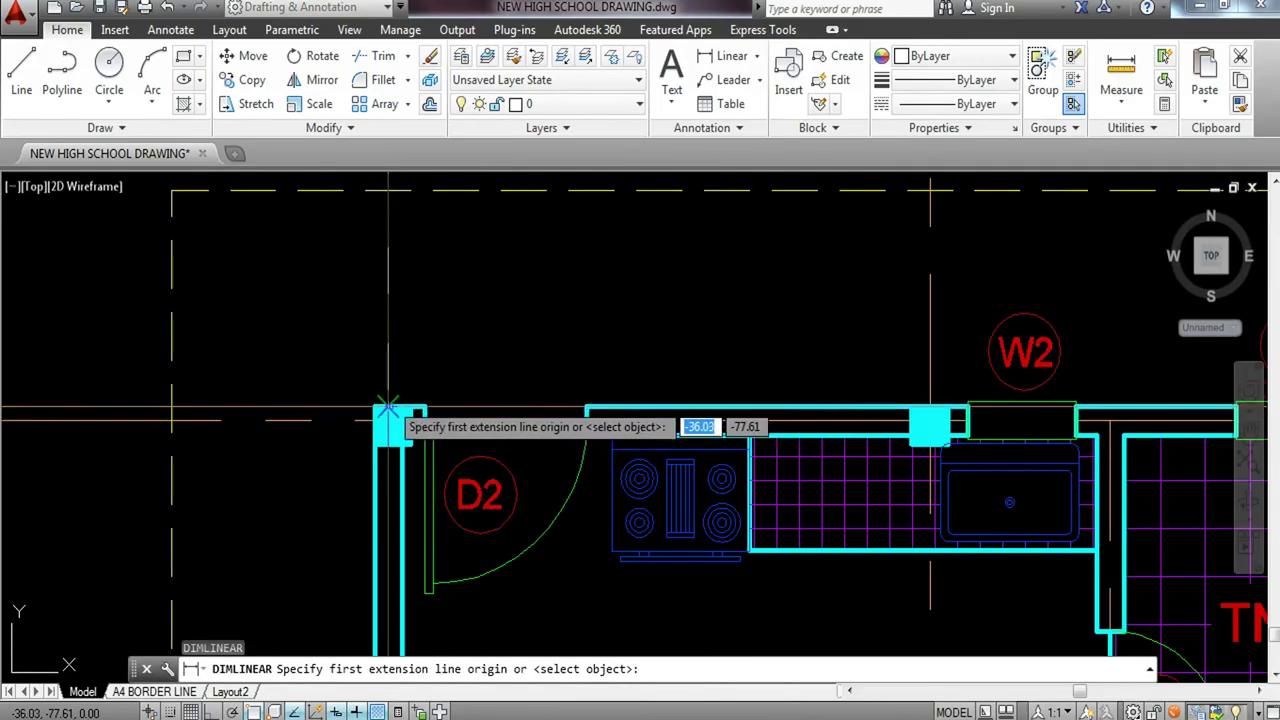
pyautogui.click(388, 409)
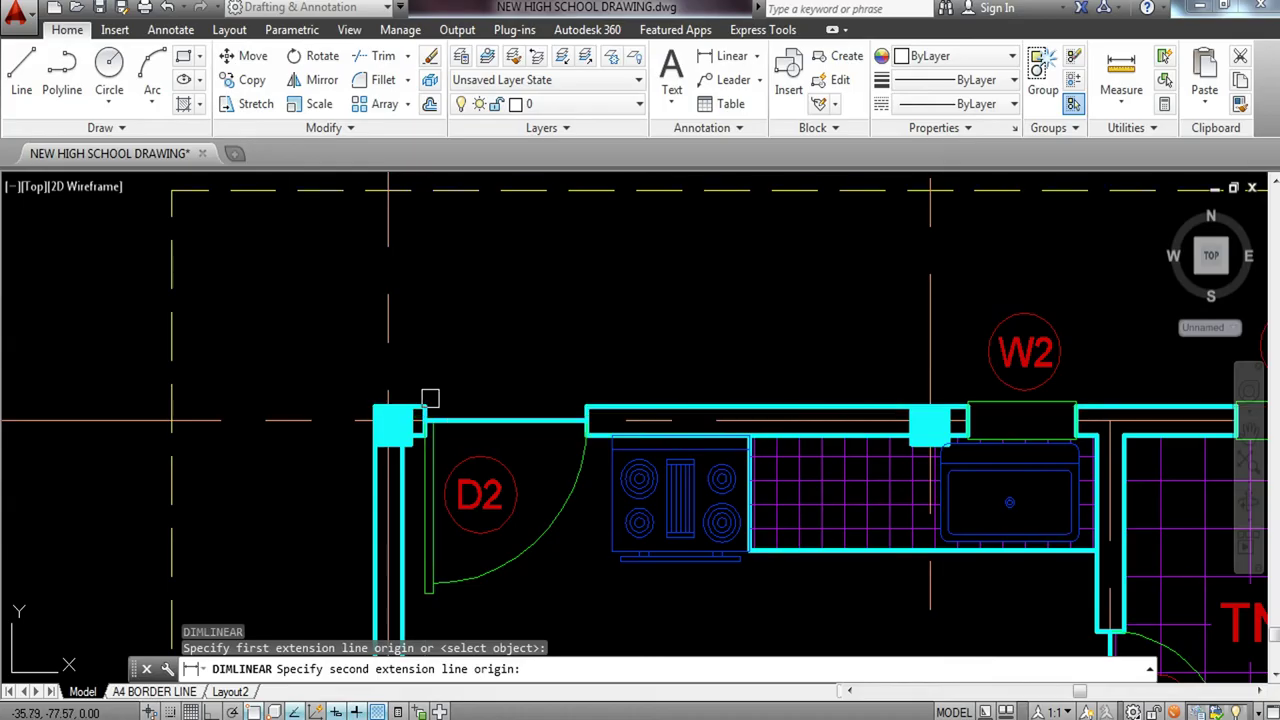
pyautogui.press('Escape')
# Add a linear dimension above the roof line from center line A to the center of the wall between kitchen and TNB.
pyautogui.moveTo(430, 394); pyautogui.dragTo(449, 492, button='middle')
pyautogui.press('Return')
pyautogui.click(405, 292)
pyautogui.moveTo(764, 342); pyautogui.dragTo(384, 358, button='middle')
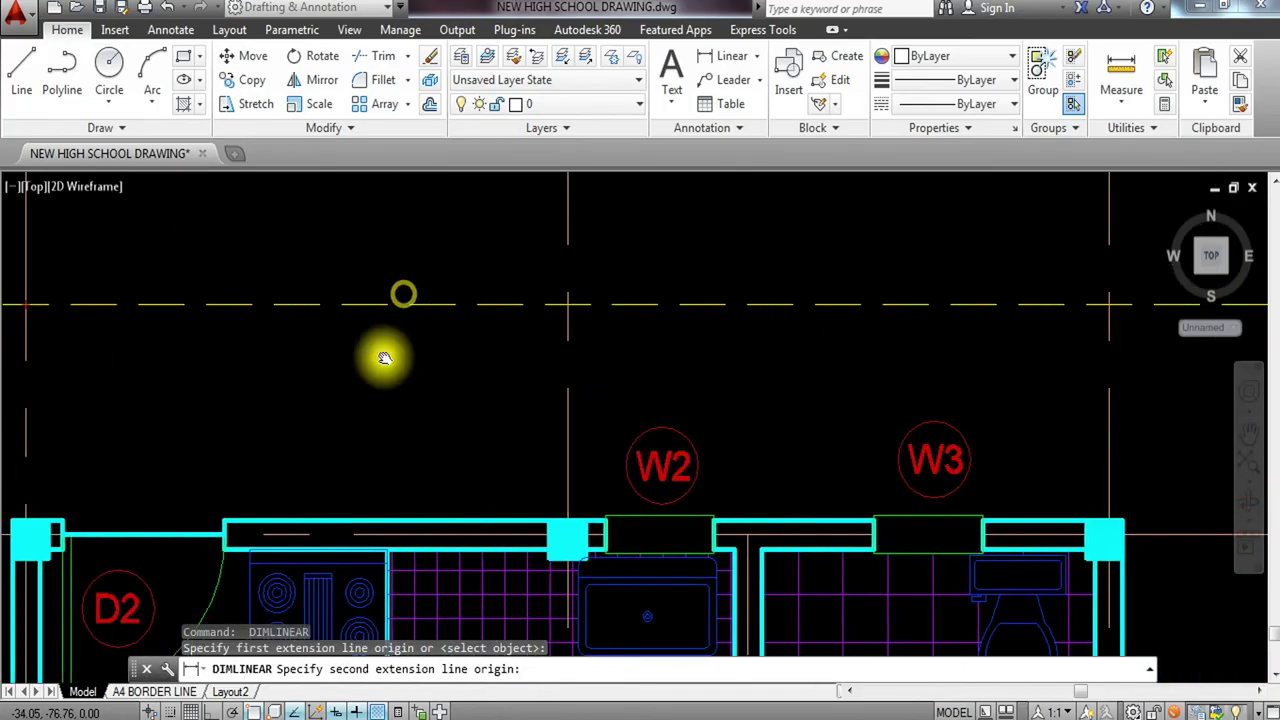
pyautogui.click(747, 534)
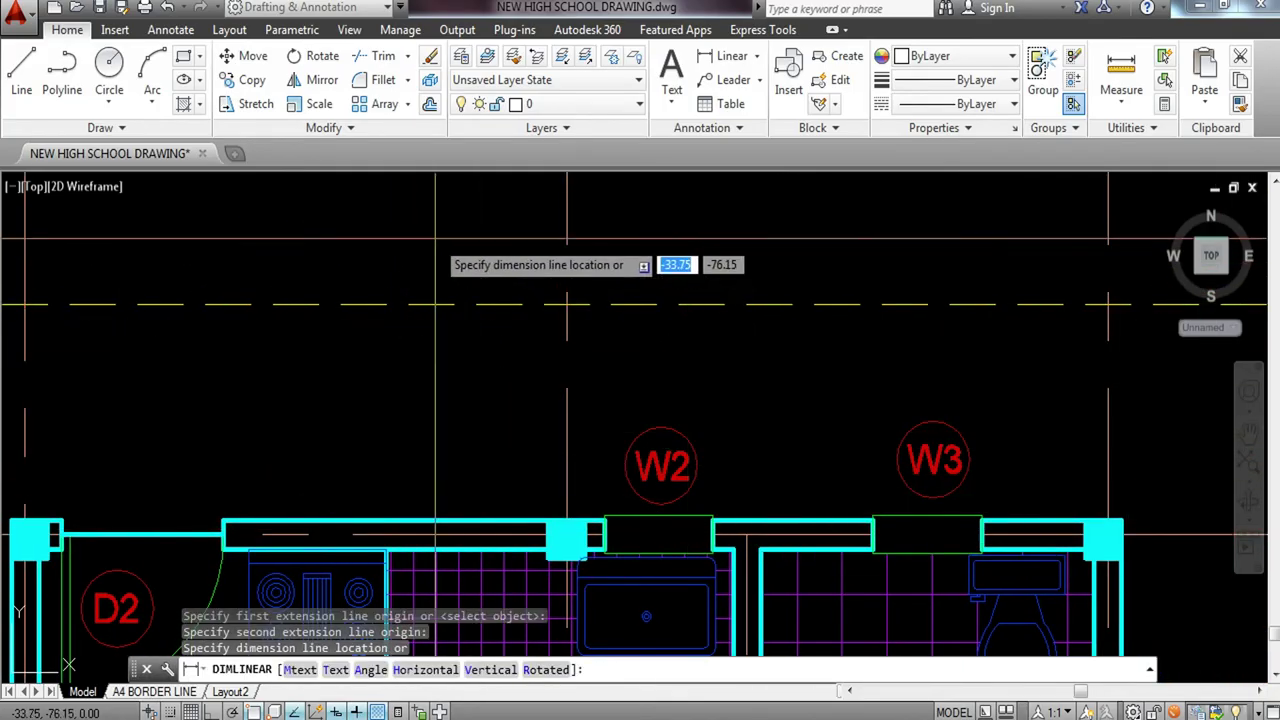
pyautogui.click(432, 238)
# Move the new dimension between center line A and the kitchen–TNB wall to the DIMENSION LINE layer.
pyautogui.moveTo(425, 264); pyautogui.dragTo(551, 351, button='middle')
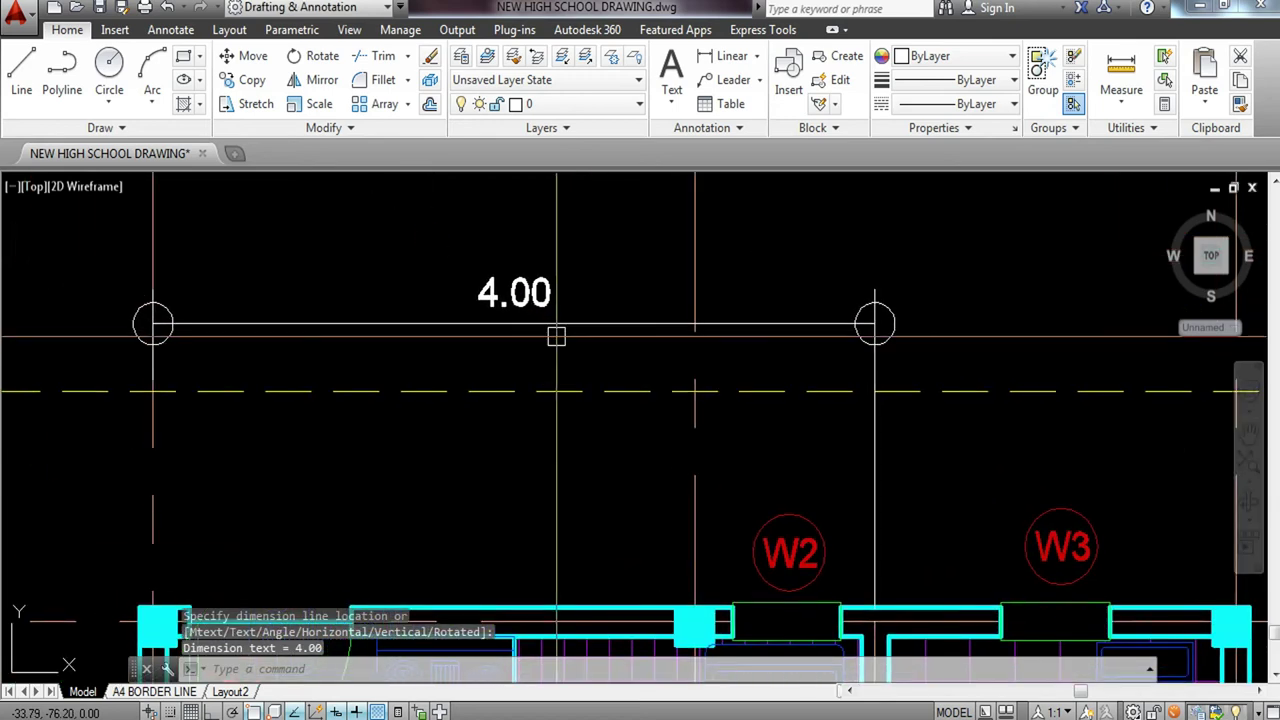
pyautogui.click(547, 318)
pyautogui.click(314, 254)
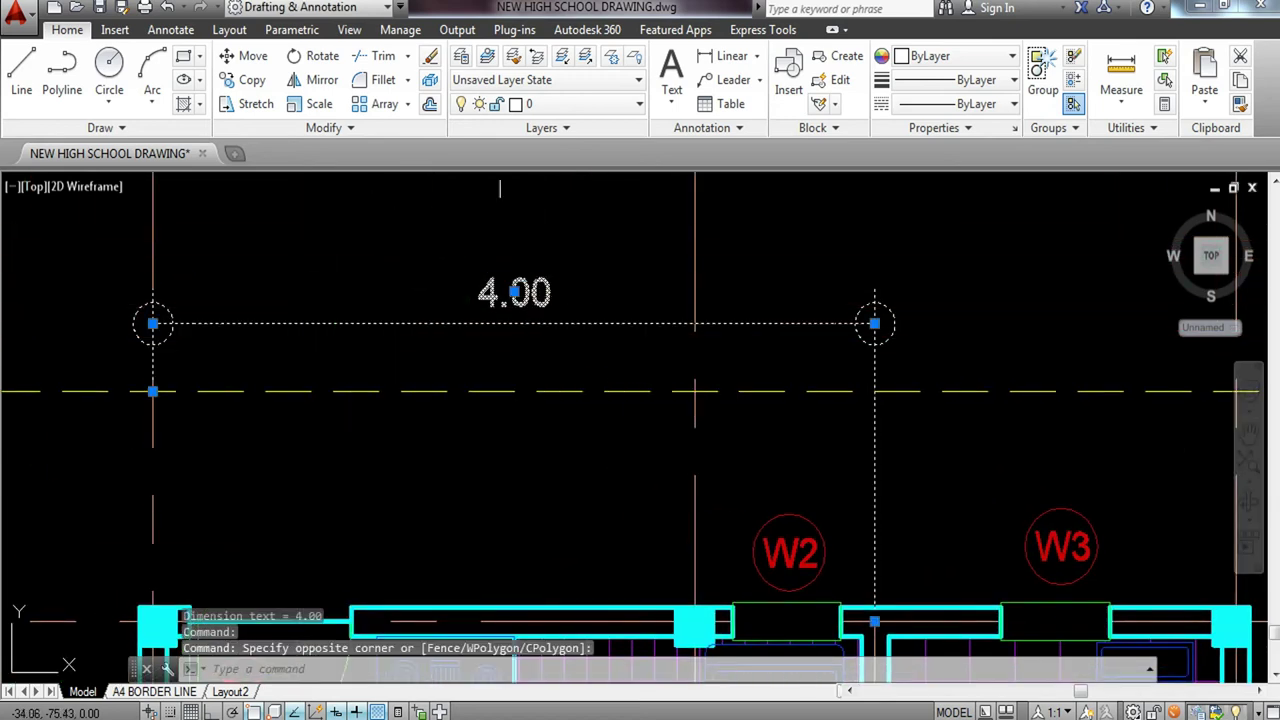
pyautogui.click(596, 110)
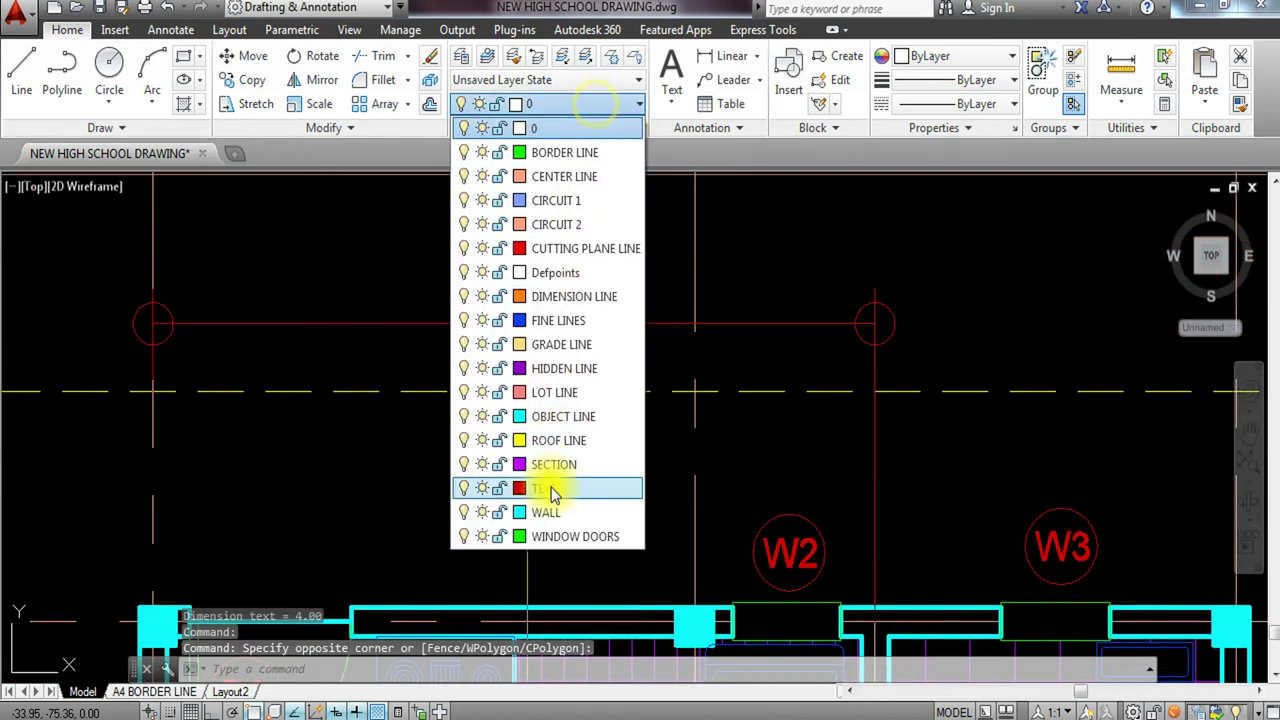
pyautogui.click(574, 297)
pyautogui.scroll(-2, 572, 312)
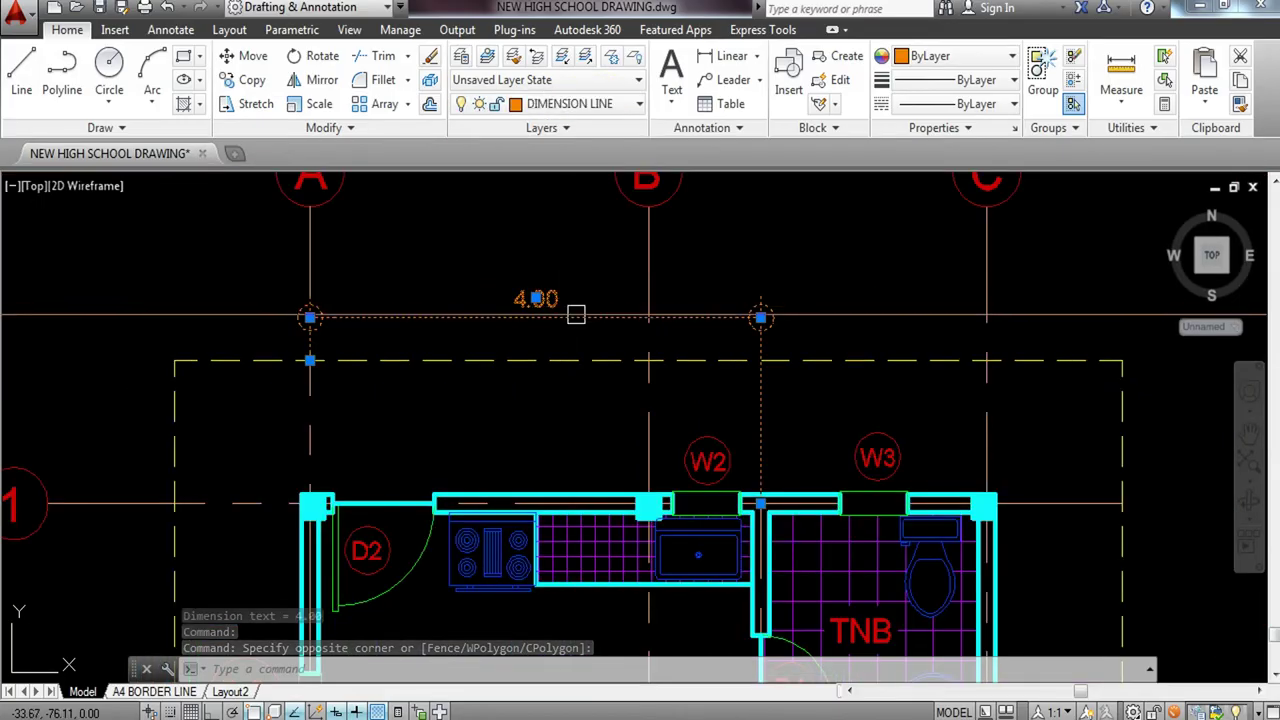
# Continue the dimension chain above the roof line from the kitchen–TNB wall to center line C.
pyautogui.moveTo(572, 312); pyautogui.dragTo(472, 279, button='middle')
pyautogui.write('DCO')
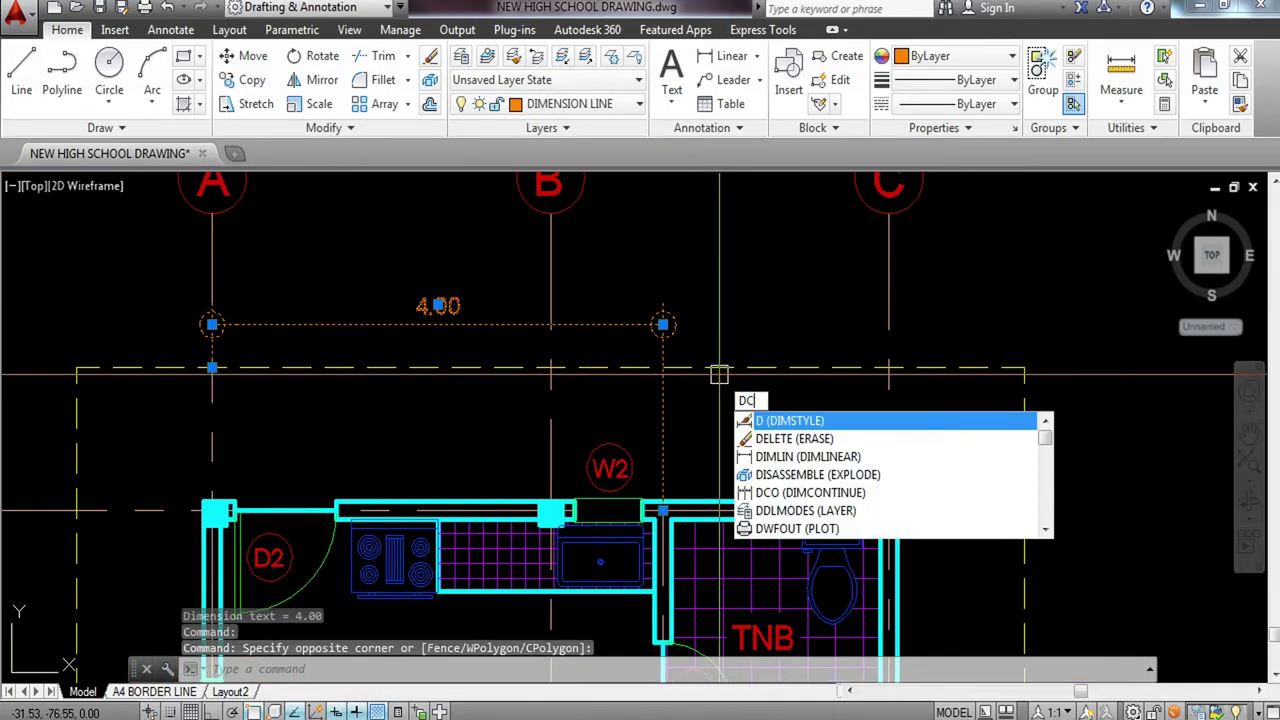
pyautogui.press('Return')
pyautogui.write('dco')
pyautogui.press('Return')
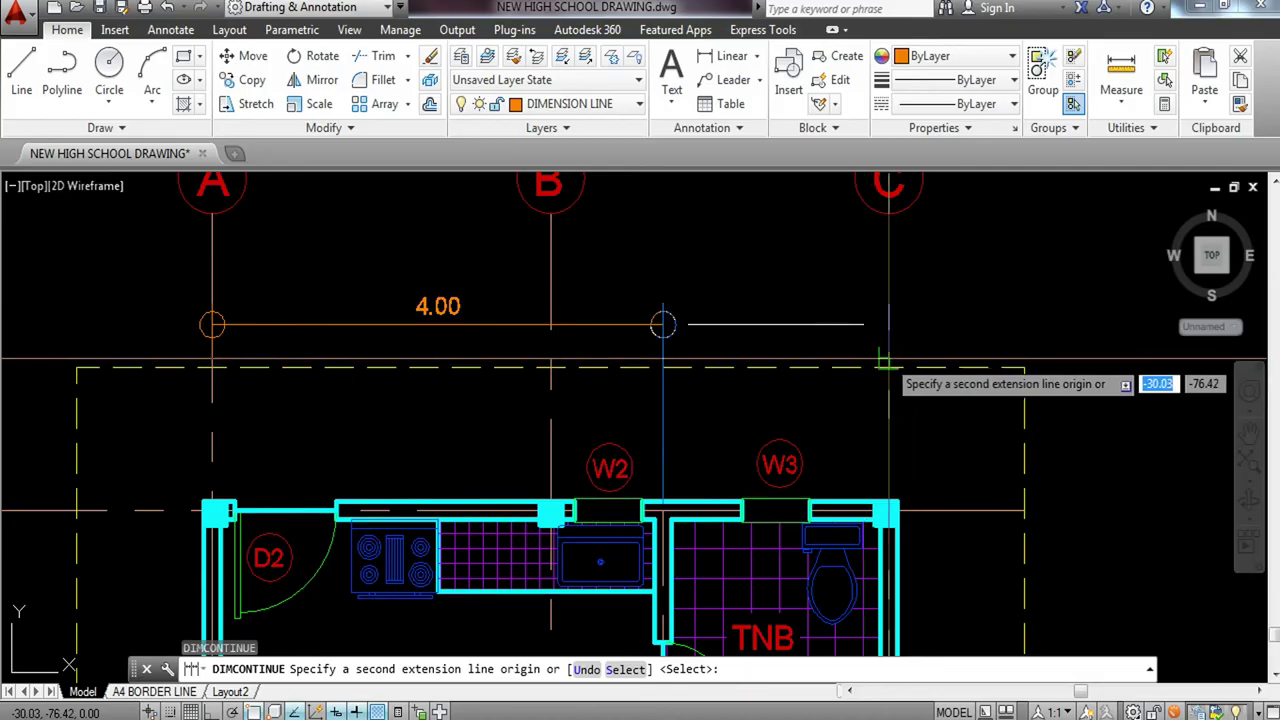
pyautogui.click(888, 362)
pyautogui.press('Escape')
# Put the continued dimension above the TNB on the DIMENSION LINE layer.
pyautogui.click(828, 300)
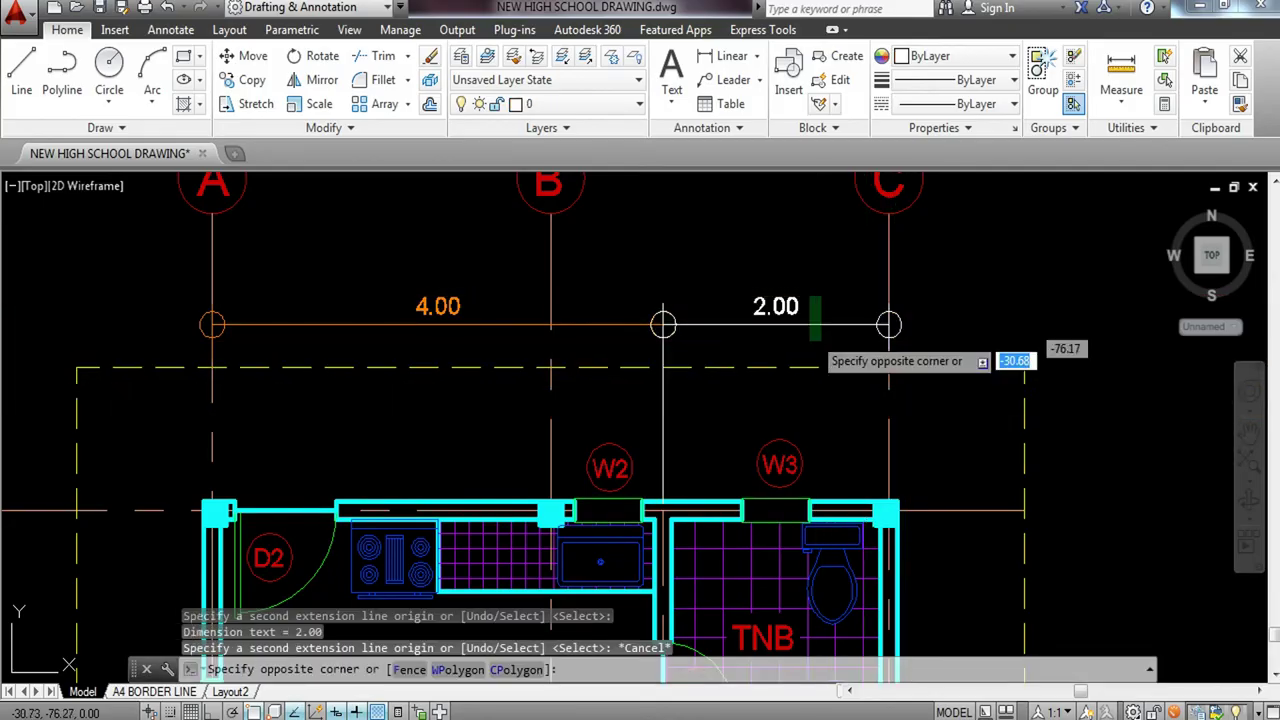
pyautogui.click(755, 365)
pyautogui.click(567, 108)
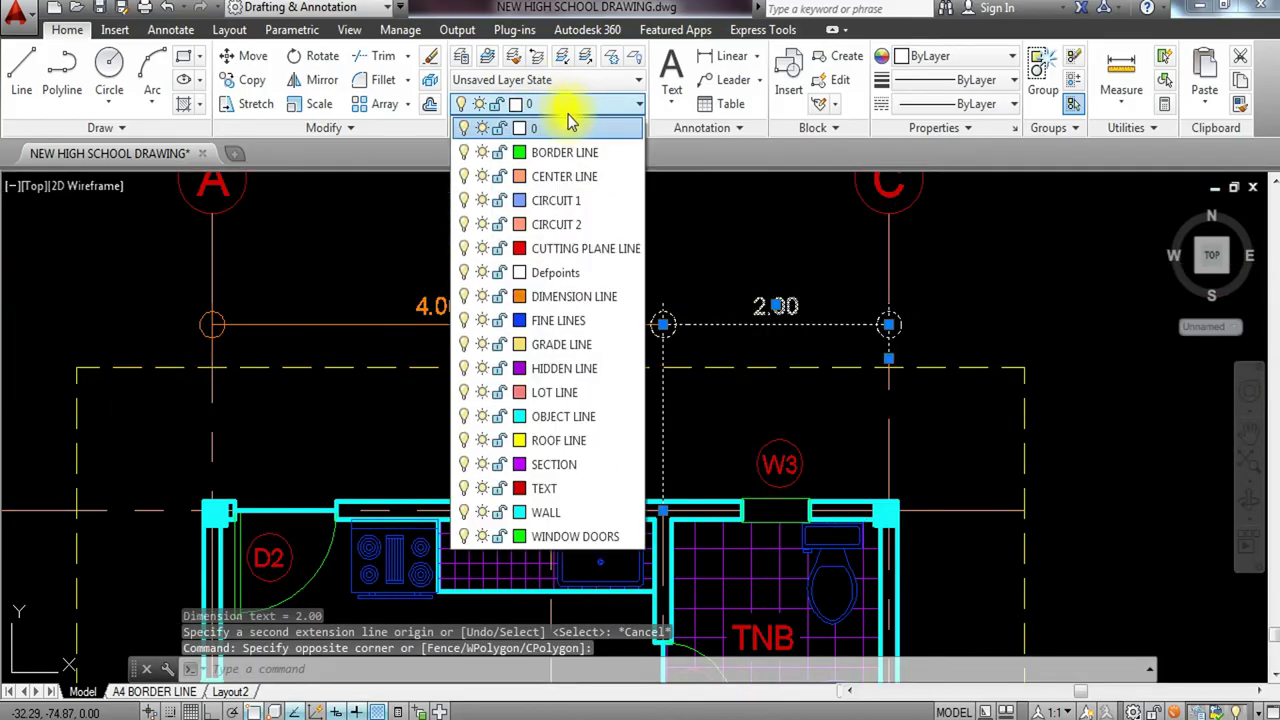
pyautogui.click(555, 297)
pyautogui.scroll(-2, 551, 297)
pyautogui.press('Escape')
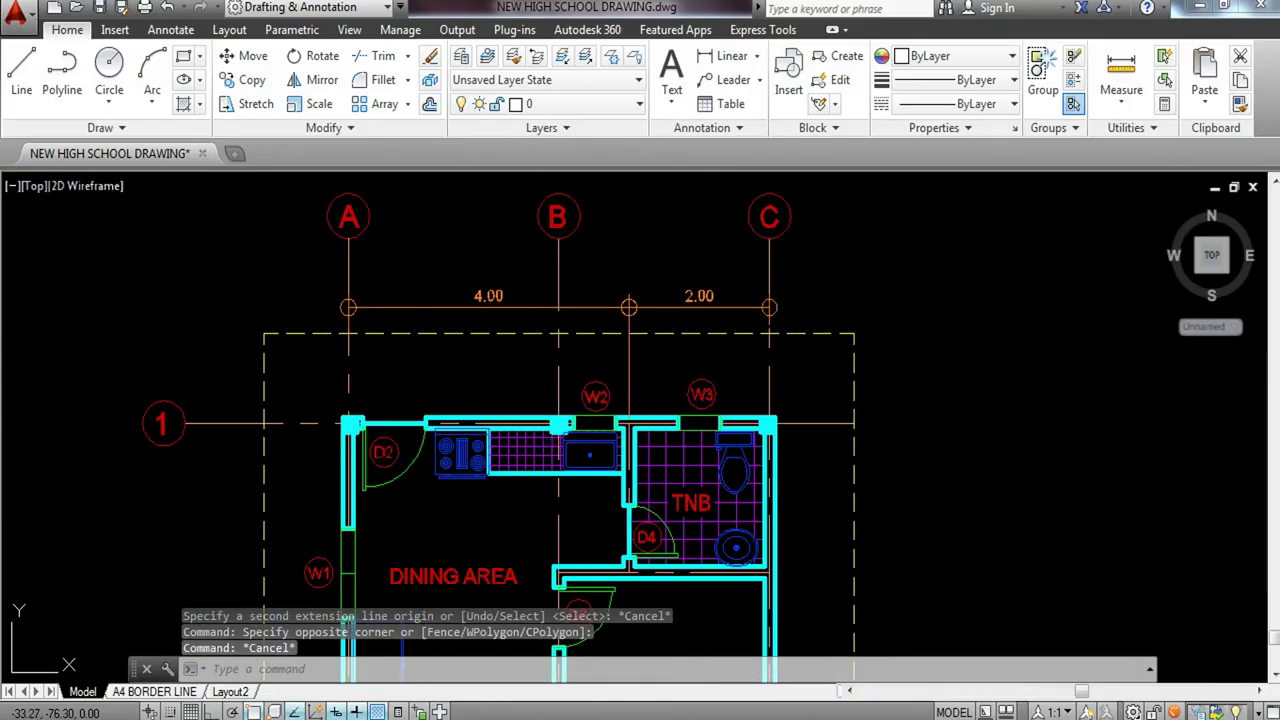
# Add an overall linear dimension from center line A to center line C above the existing dimension chain.
pyautogui.press('Escape')
pyautogui.write('LI')
pyautogui.press('Return')
pyautogui.scroll(4, 366, 323)
pyautogui.click(320, 284)
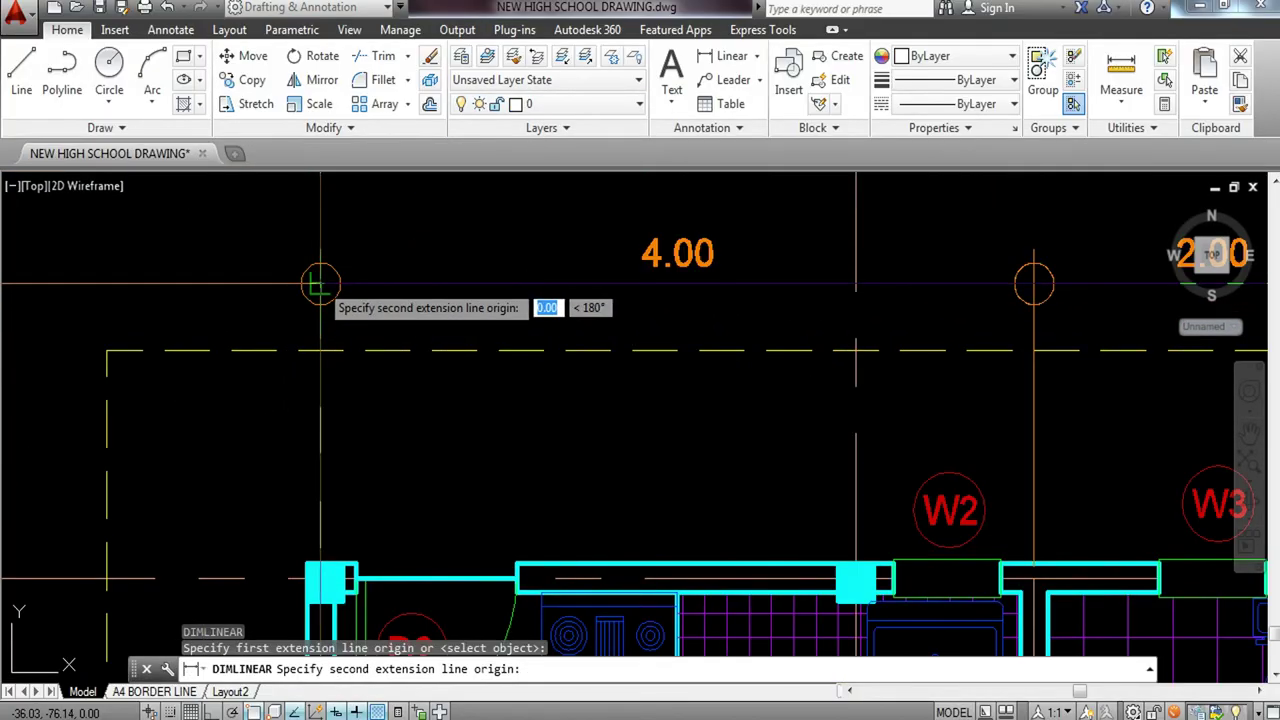
pyautogui.scroll(-2, 320, 284)
pyautogui.click(988, 284)
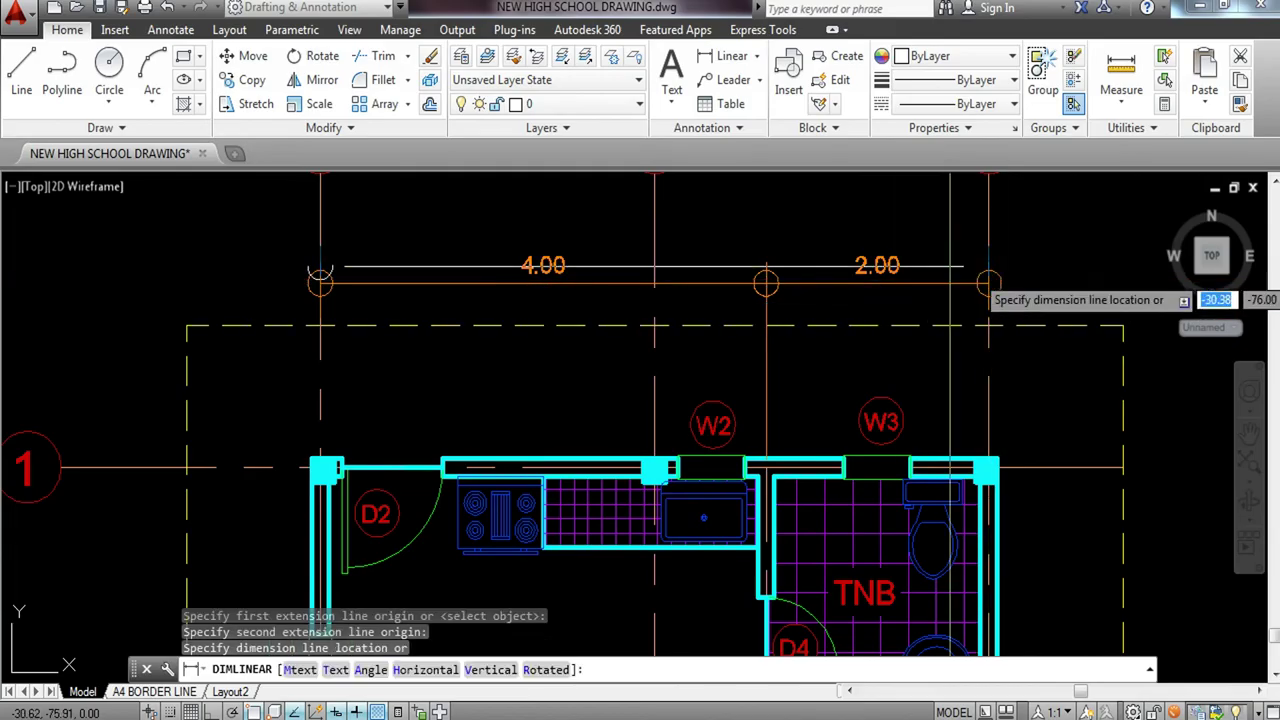
pyautogui.click(850, 228)
# Assign the overall dimension between center lines A and C to the DIMENSION LINE layer.
pyautogui.click(736, 226)
pyautogui.click(708, 240)
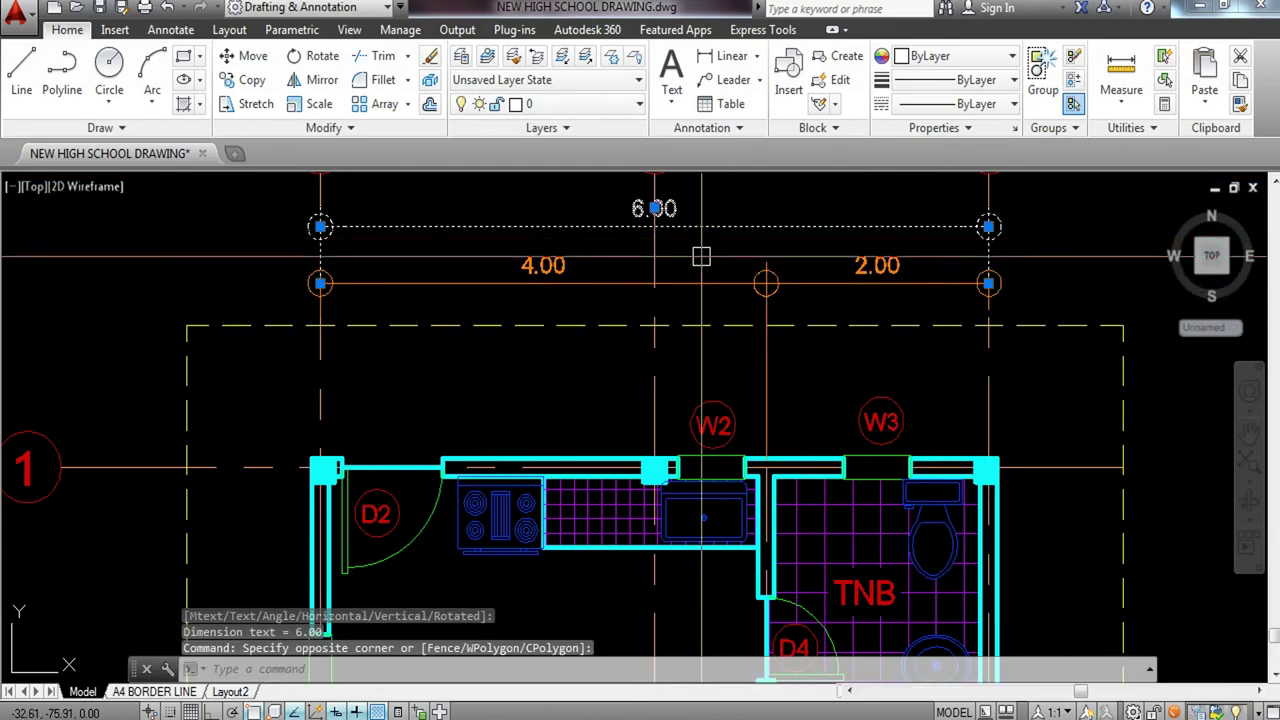
pyautogui.click(603, 108)
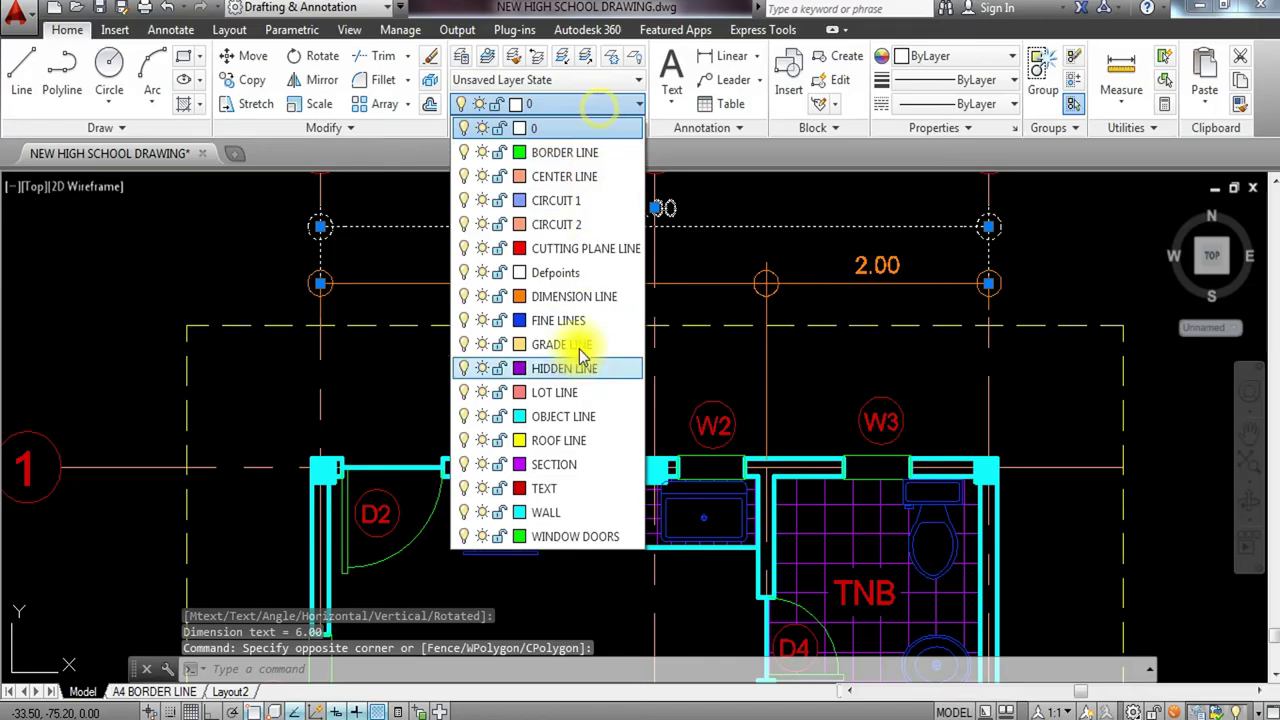
pyautogui.click(550, 297)
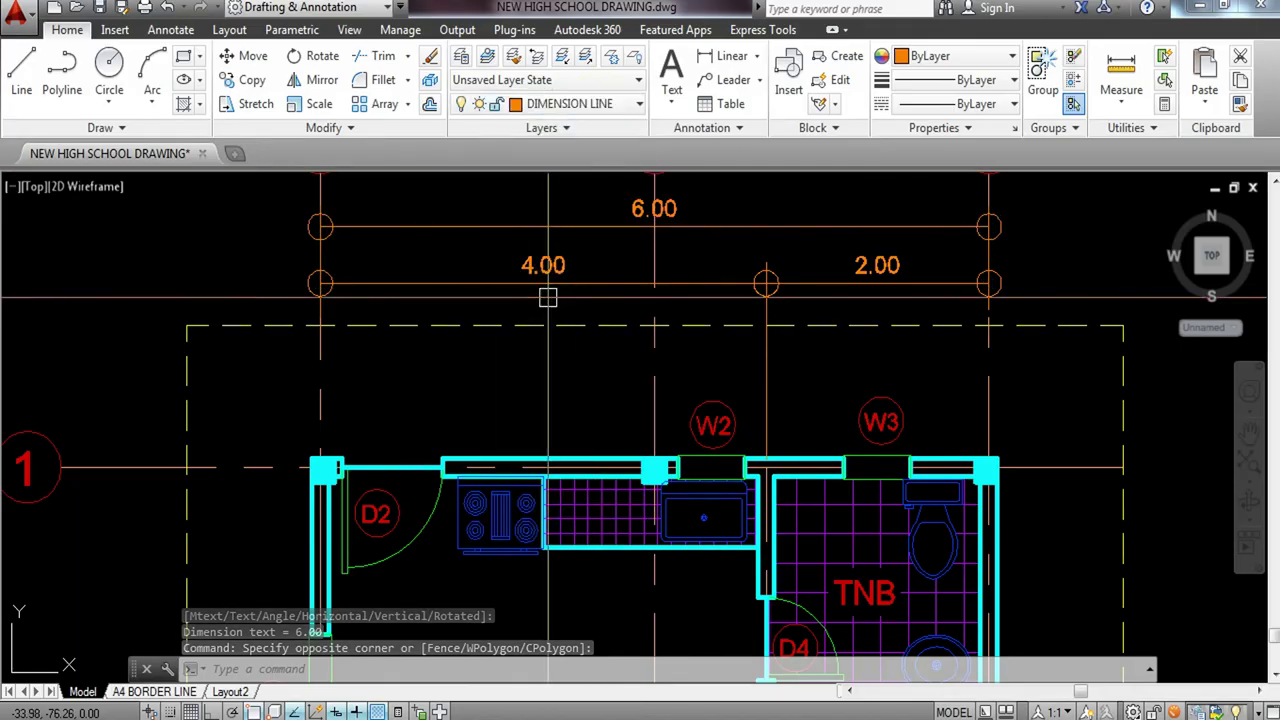
pyautogui.press('Escape')
pyautogui.click(545, 226)
pyautogui.click(468, 236)
pyautogui.click(442, 229)
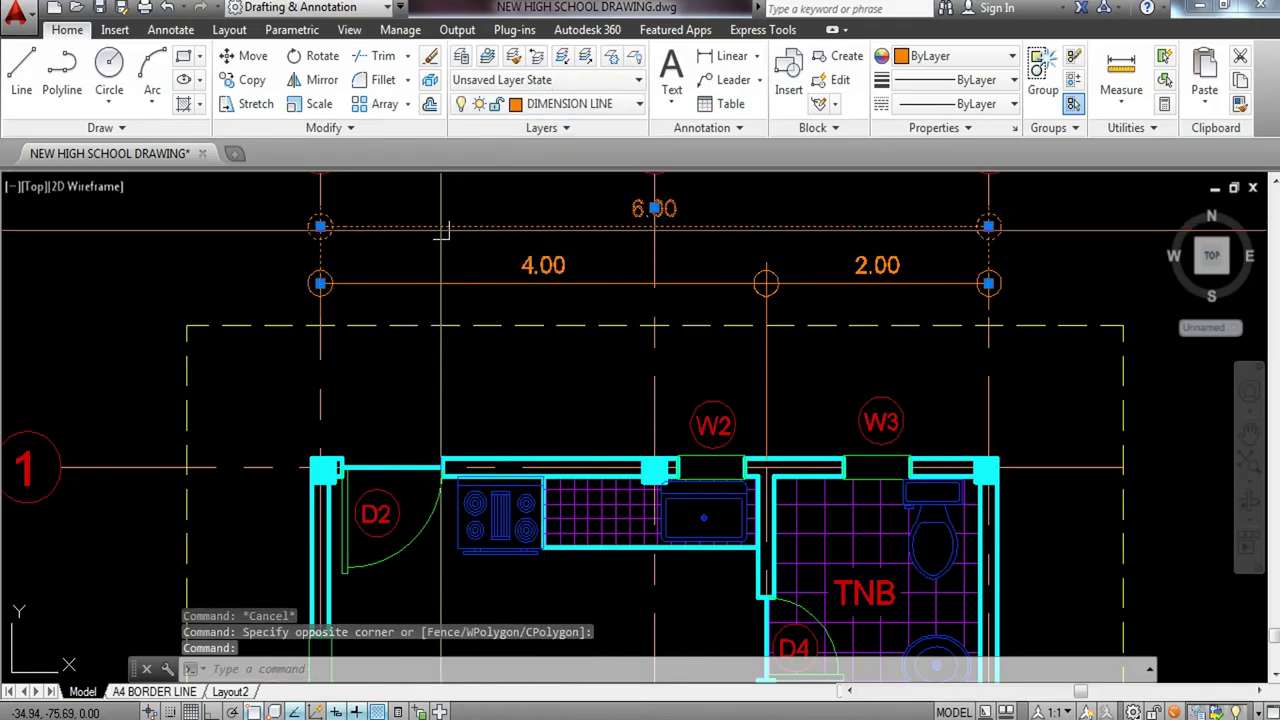
pyautogui.scroll(4, 314, 226)
pyautogui.click(323, 220)
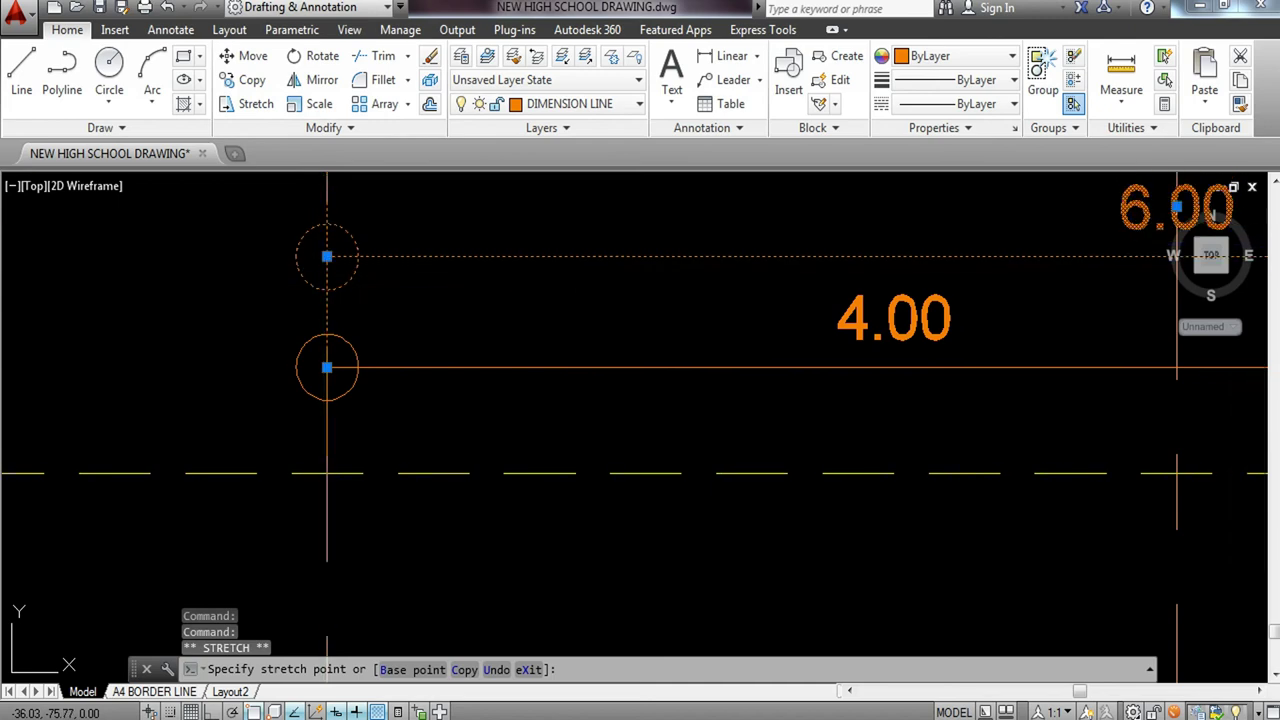
pyautogui.press('Escape')
pyautogui.scroll(-6, 423, 303)
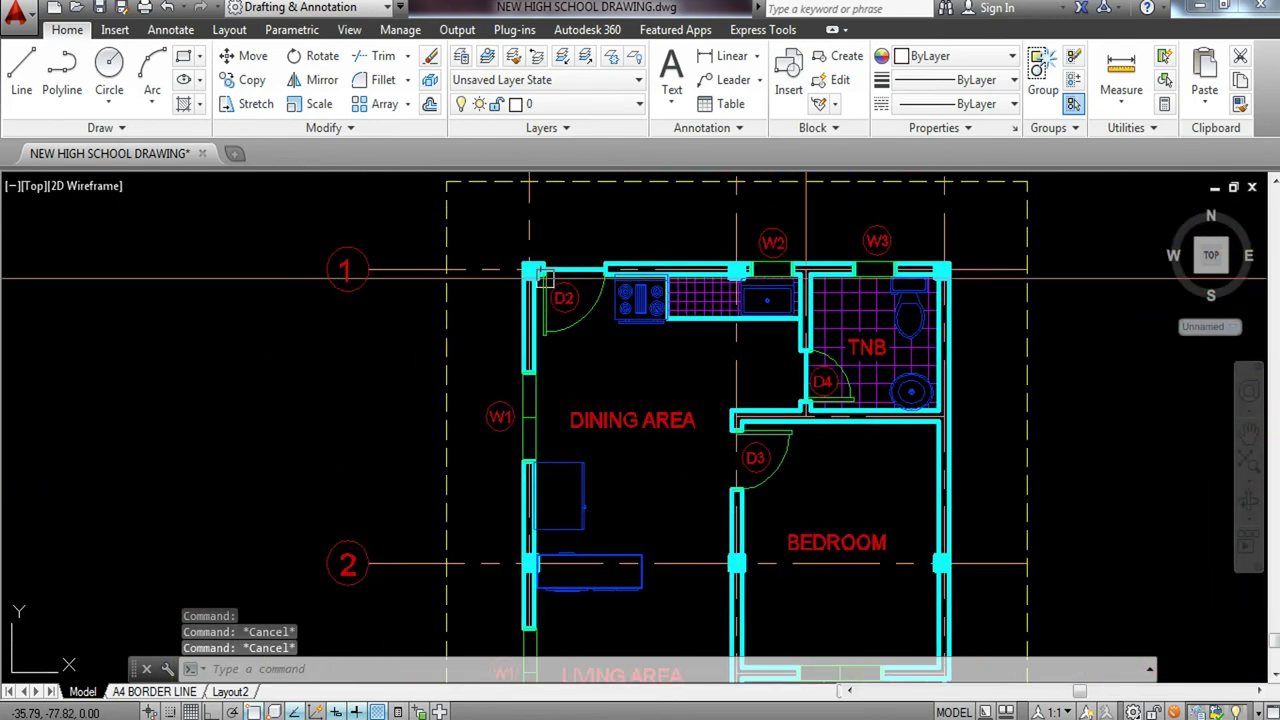
pyautogui.scroll(-2, 460, 320)
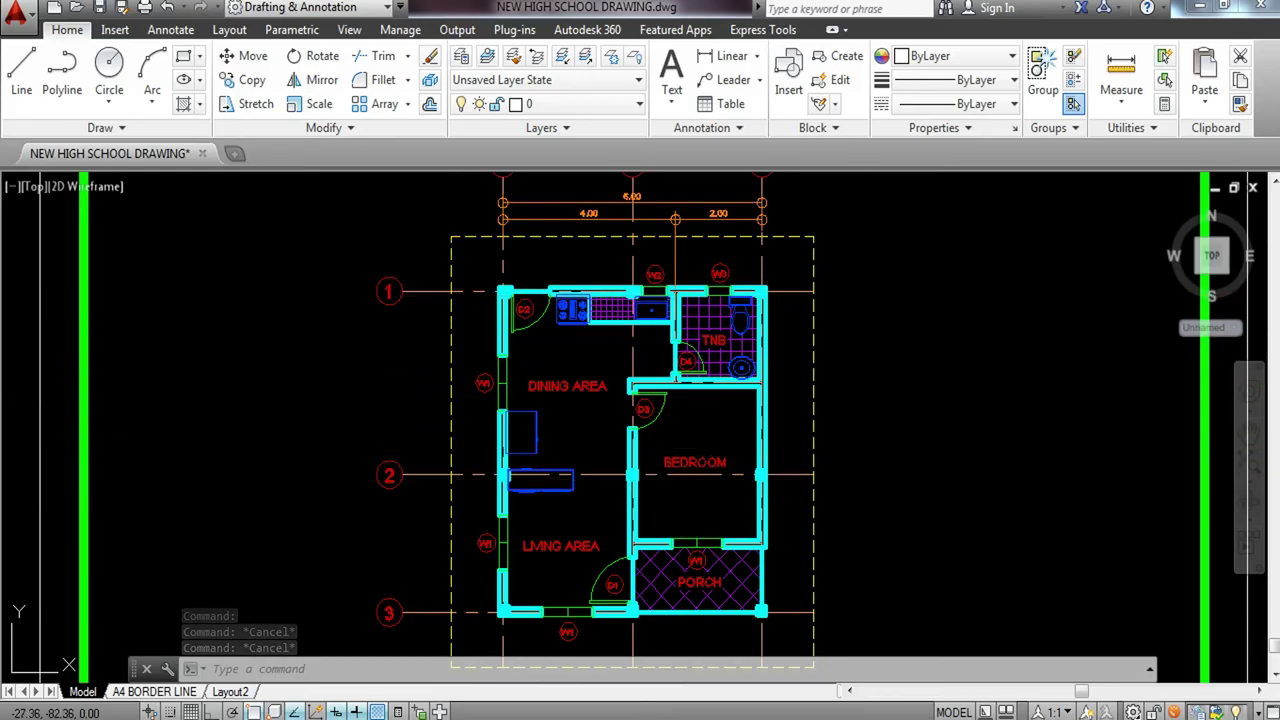
pyautogui.moveTo(876, 534); pyautogui.dragTo(857, 349, button='middle')
pyautogui.moveTo(594, 518); pyautogui.dragTo(638, 672, button='middle')
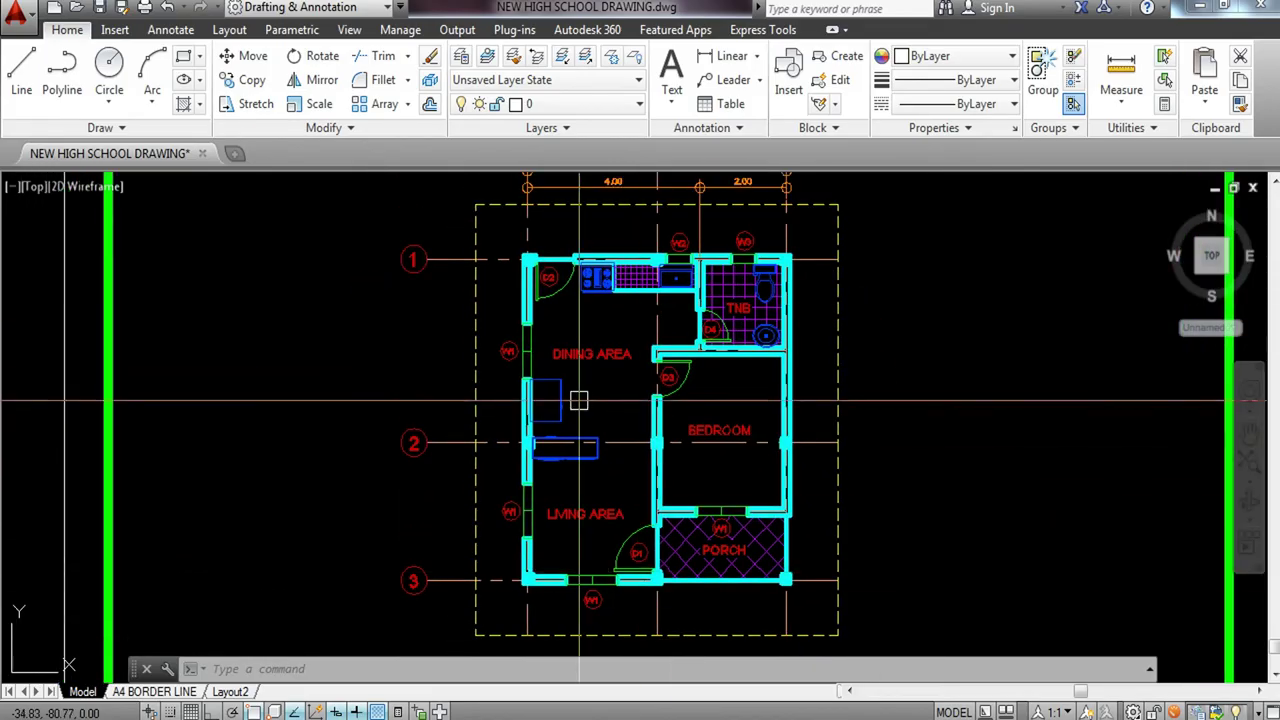
pyautogui.press('Return')
pyautogui.scroll(5, 557, 378)
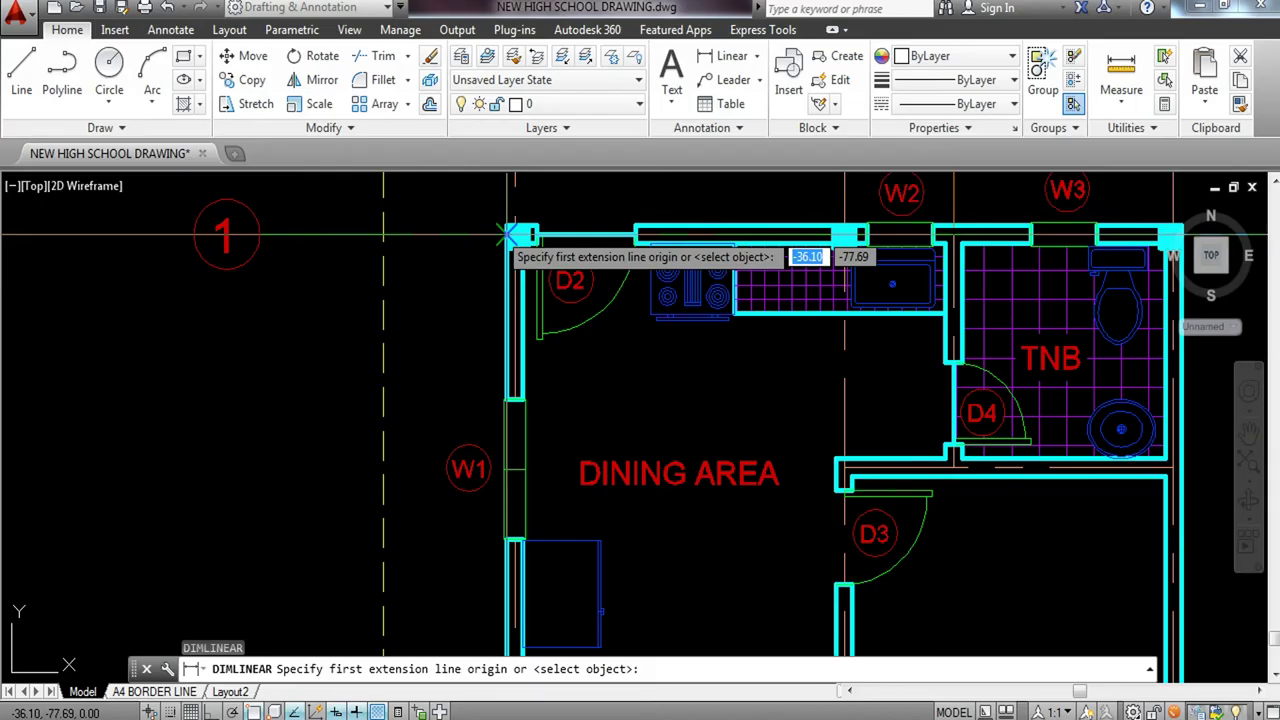
pyautogui.click(514, 237)
pyautogui.scroll(3, 528, 357)
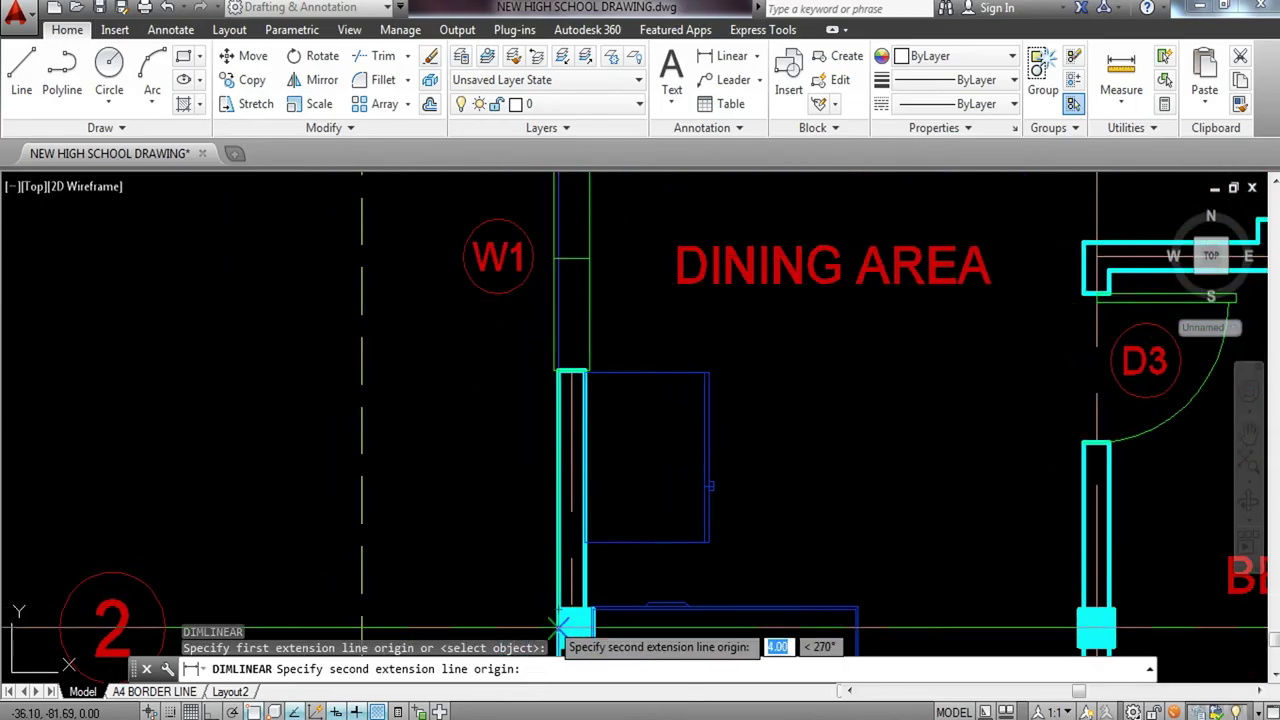
pyautogui.press('Escape')
# Add a vertical linear dimension between center lines 1 and 2, placed between the grid bubbles and the roof line.
pyautogui.moveTo(494, 403); pyautogui.dragTo(603, 604, button='middle')
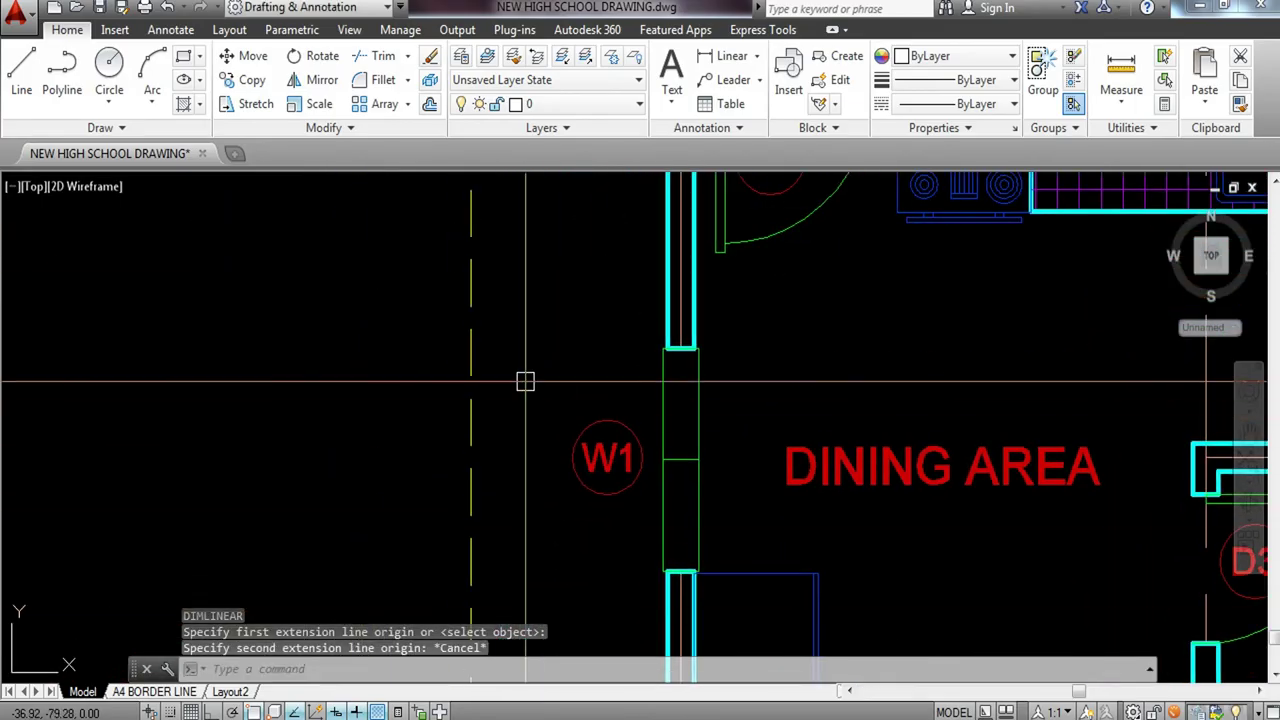
pyautogui.moveTo(527, 385); pyautogui.dragTo(558, 540, button='middle')
pyautogui.press('Return')
pyautogui.click(500, 239)
pyautogui.scroll(-5, 500, 260)
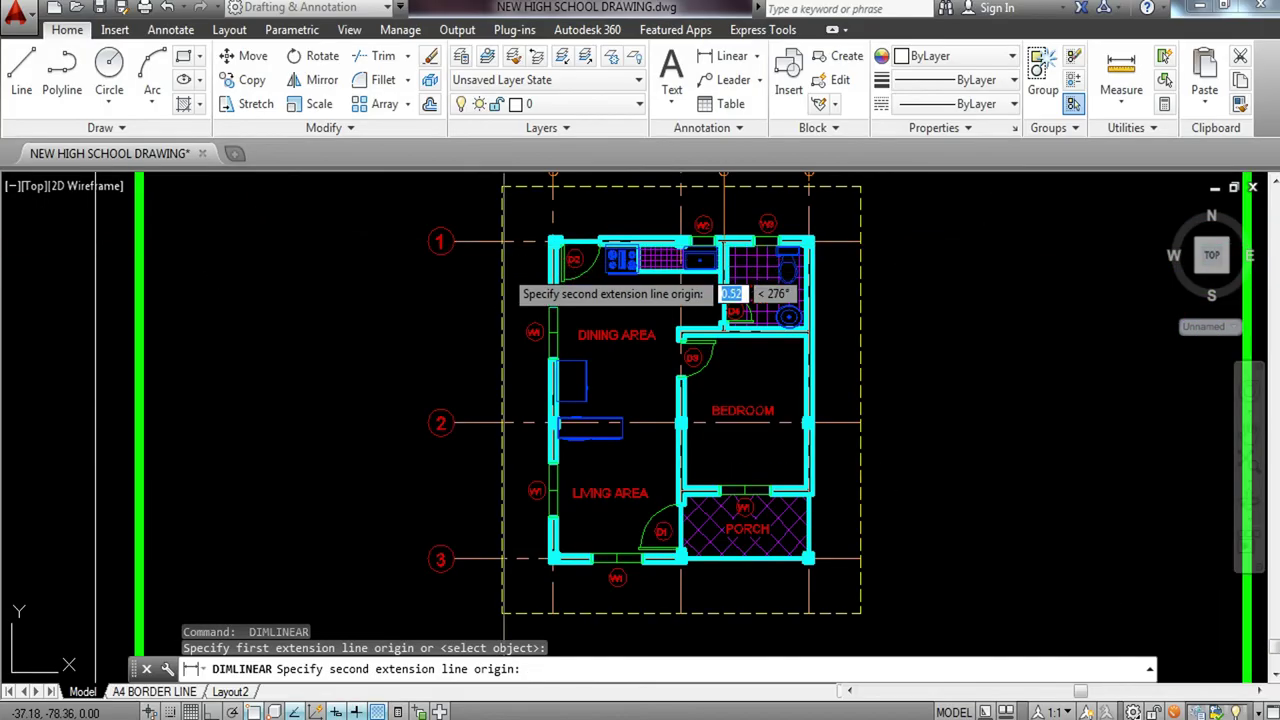
pyautogui.scroll(3, 501, 457)
pyautogui.click(503, 348)
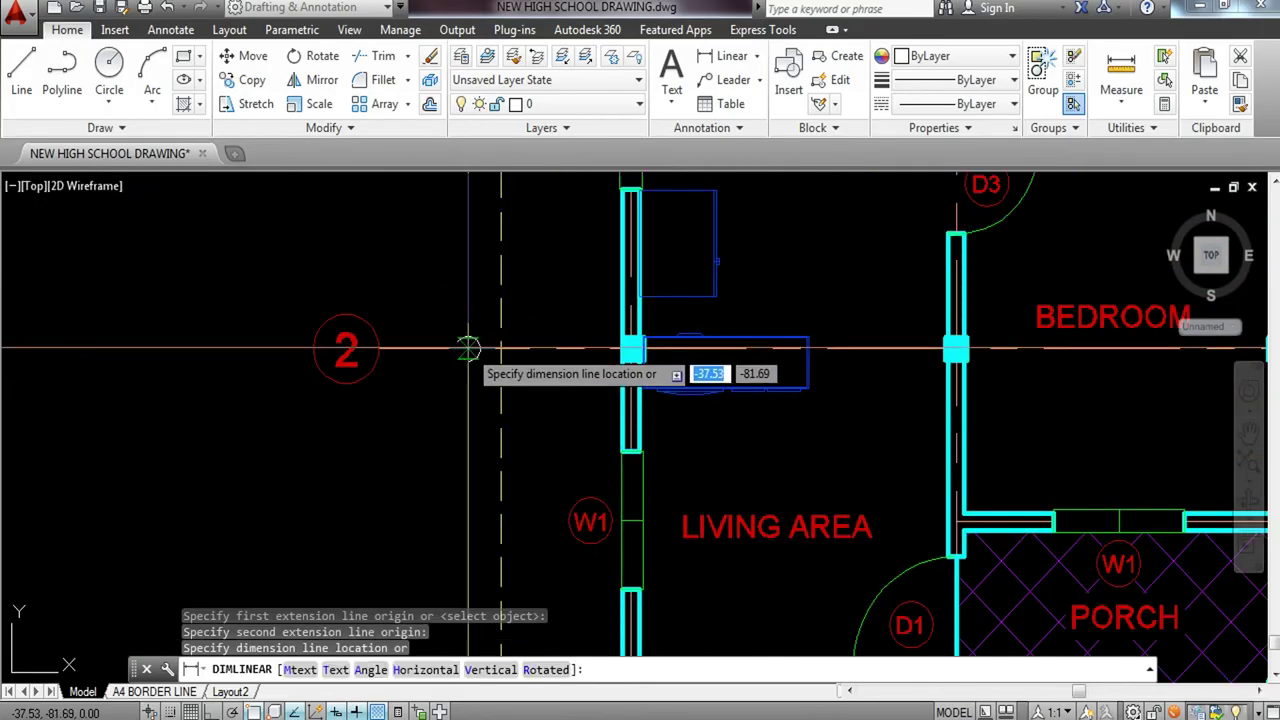
pyautogui.click(462, 348)
# Continue the vertical dimension chain from center line 2 to center line 3.
pyautogui.scroll(-3, 486, 463)
pyautogui.moveTo(486, 463); pyautogui.dragTo(503, 526, button='middle')
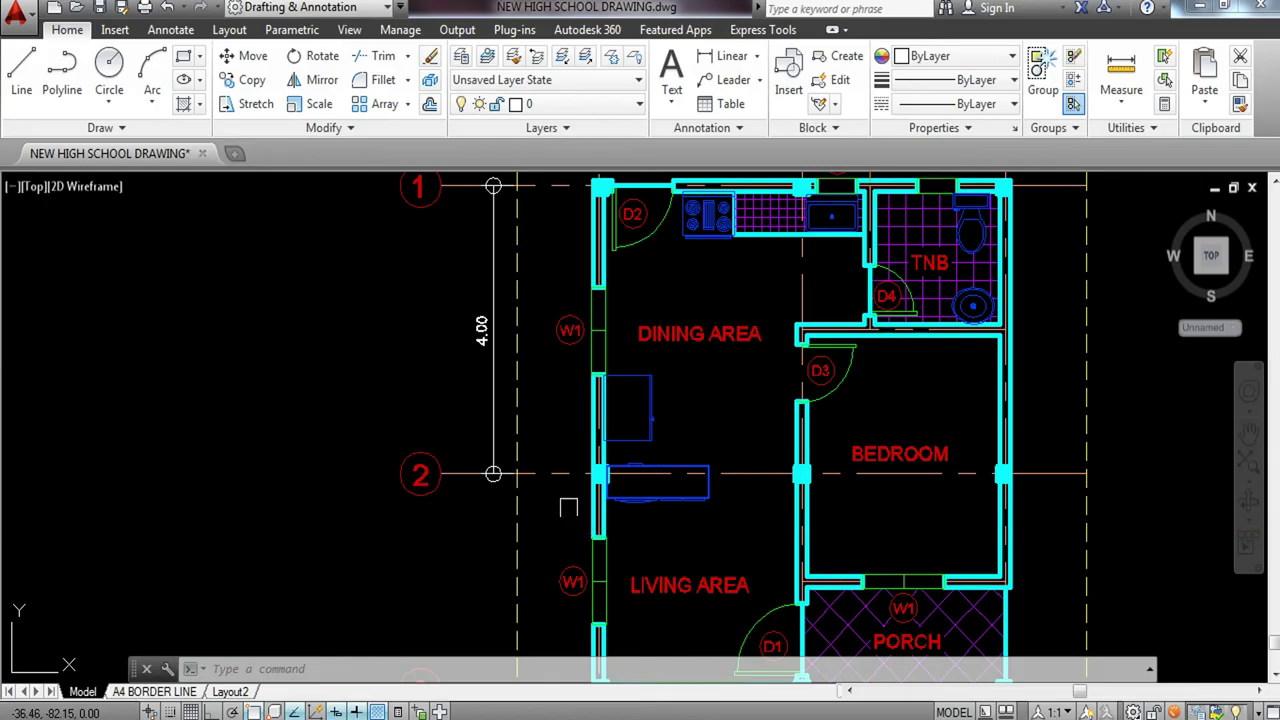
pyautogui.press('Return')
pyautogui.moveTo(567, 561); pyautogui.dragTo(570, 274, button='middle')
pyautogui.click(519, 403)
pyautogui.press('Escape')
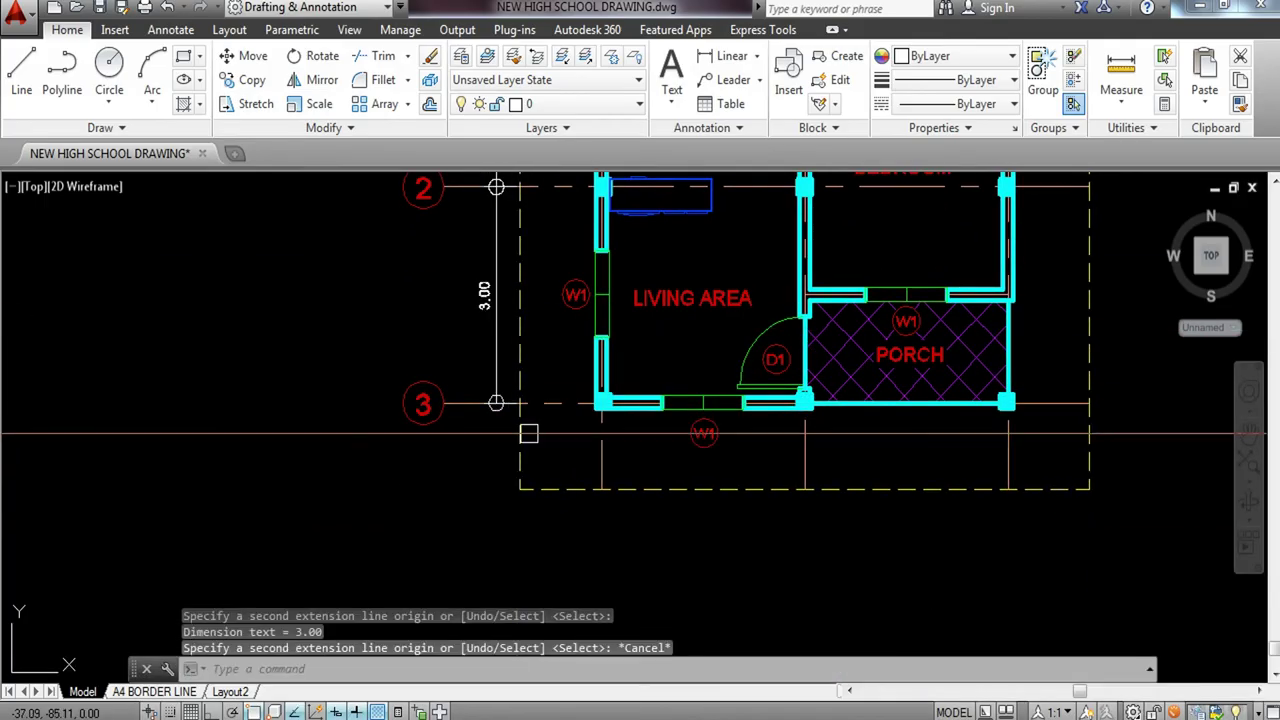
# Add an overall vertical dimension from center line 3 to center line 1, between the dimension chain and the grid bubbles.
pyautogui.moveTo(516, 406); pyautogui.dragTo(542, 460, button='middle')
pyautogui.write('DIMLI')
pyautogui.press('Return')
pyautogui.scroll(2, 514, 454)
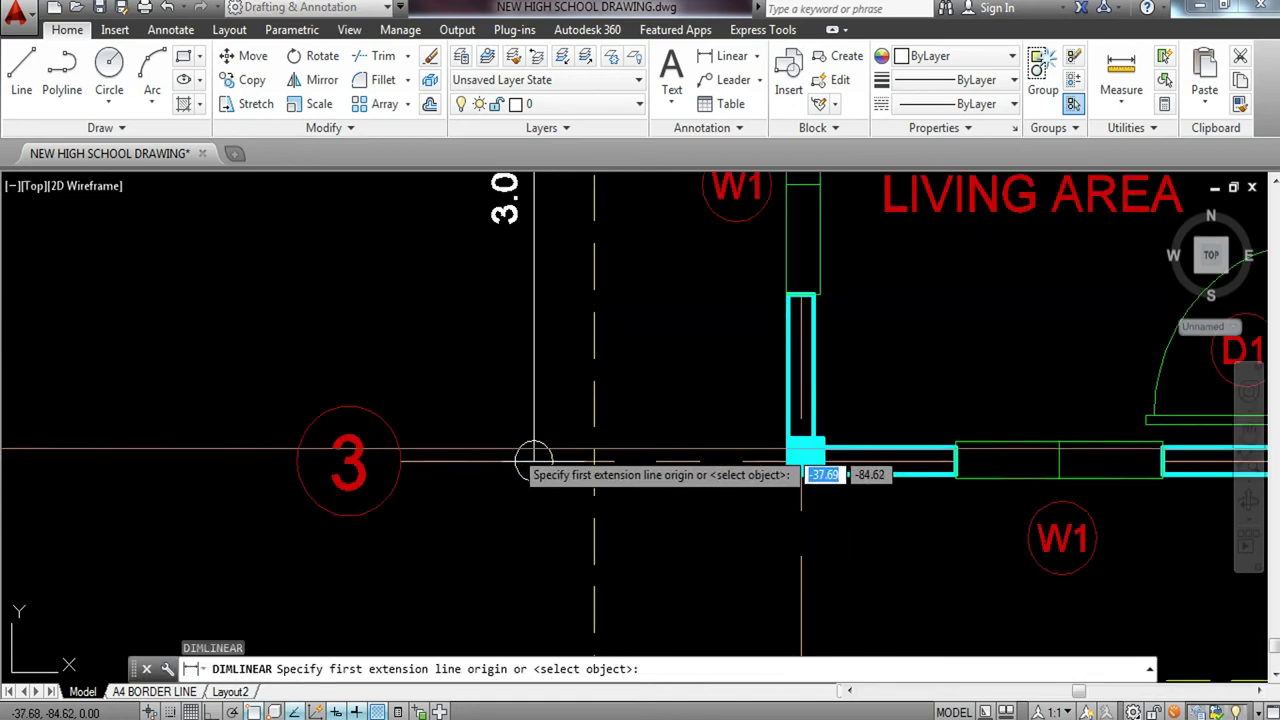
pyautogui.click(534, 460)
pyautogui.scroll(-2, 536, 459)
pyautogui.moveTo(536, 283); pyautogui.dragTo(531, 478, button='middle')
pyautogui.moveTo(532, 220); pyautogui.dragTo(534, 383, button='middle')
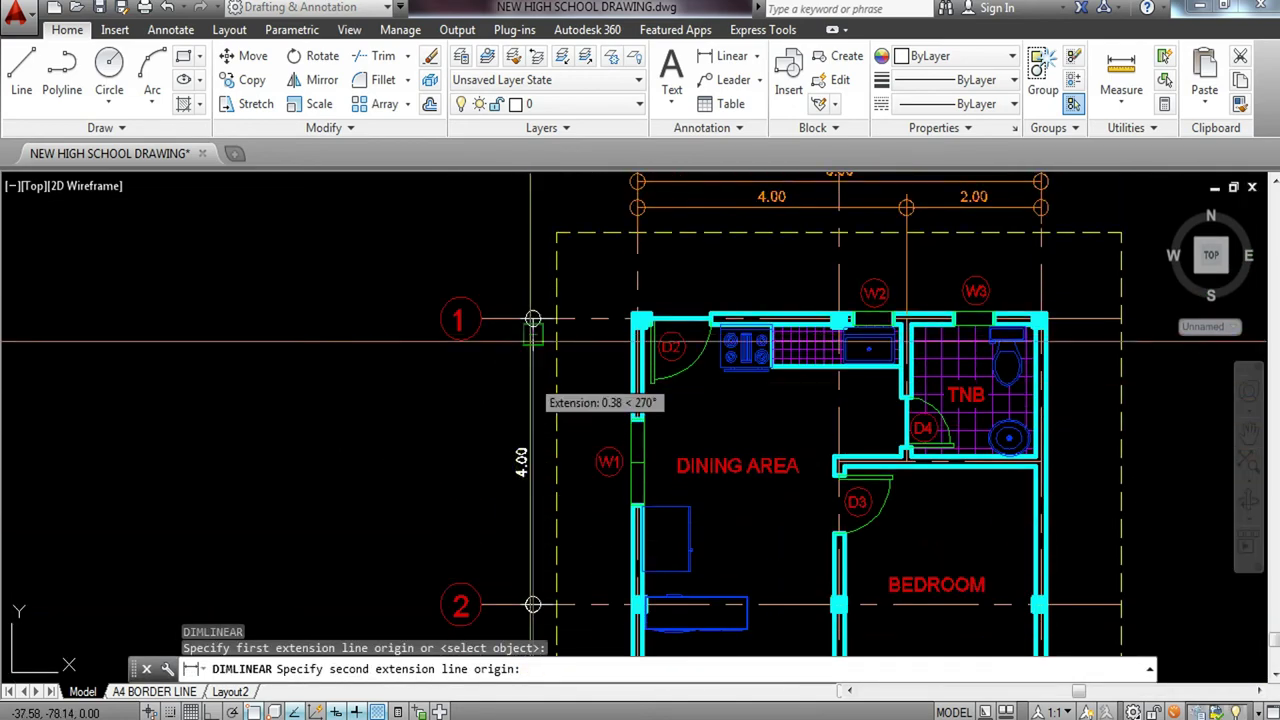
pyautogui.scroll(2, 534, 332)
pyautogui.click(533, 304)
pyautogui.click(458, 302)
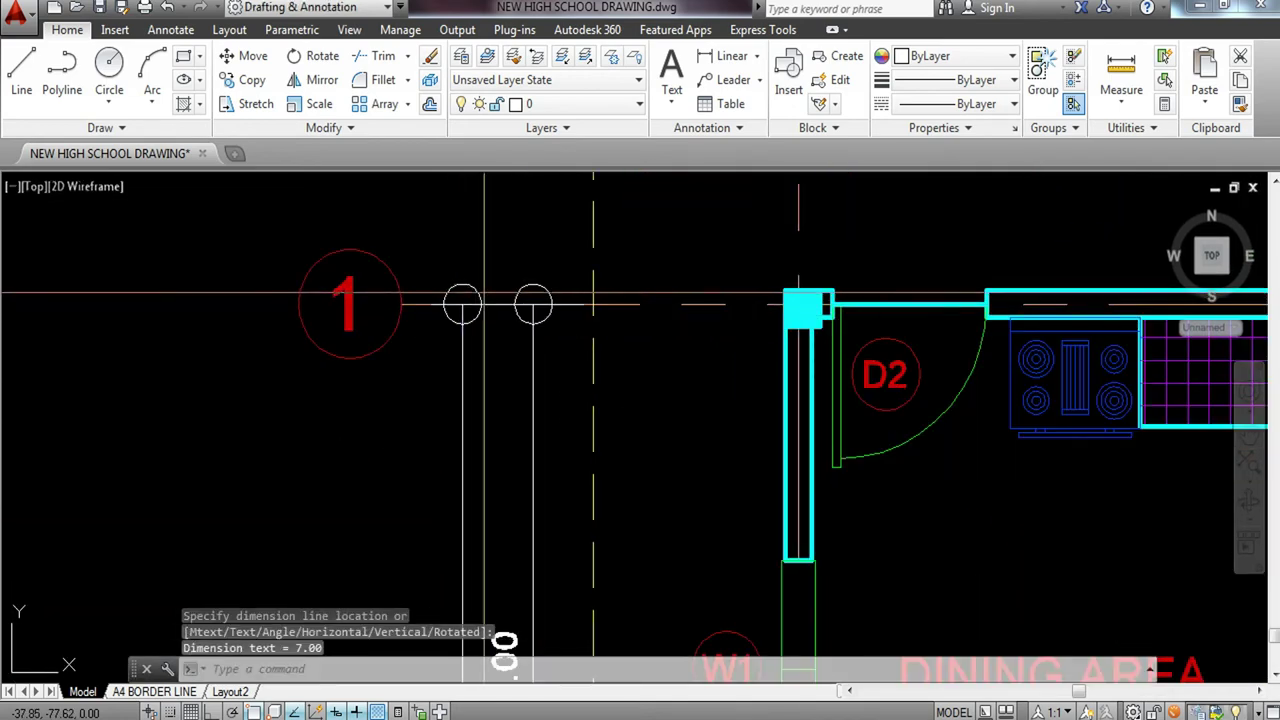
# Move the three vertical dimensions beside the numbered grid bubbles to the DIMENSION LINE layer.
pyautogui.scroll(-2, 482, 290)
pyautogui.moveTo(516, 417); pyautogui.dragTo(530, 330, button='middle')
pyautogui.click(513, 459)
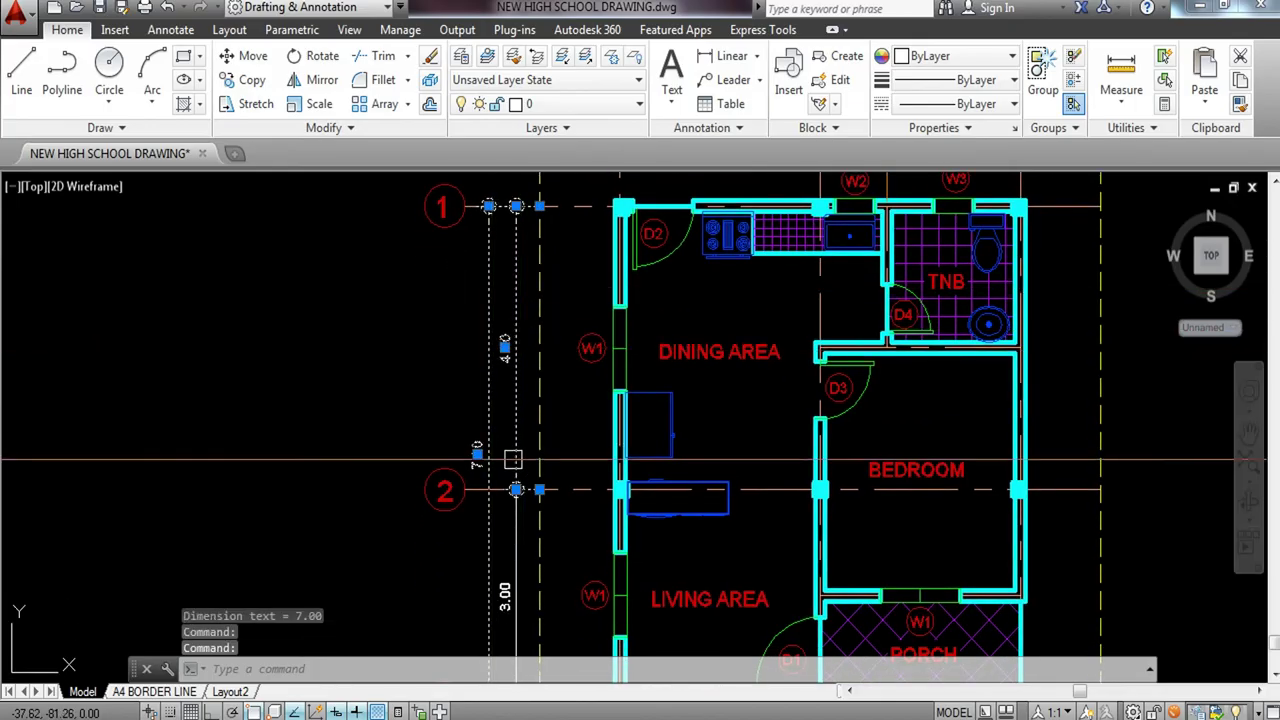
pyautogui.click(618, 112)
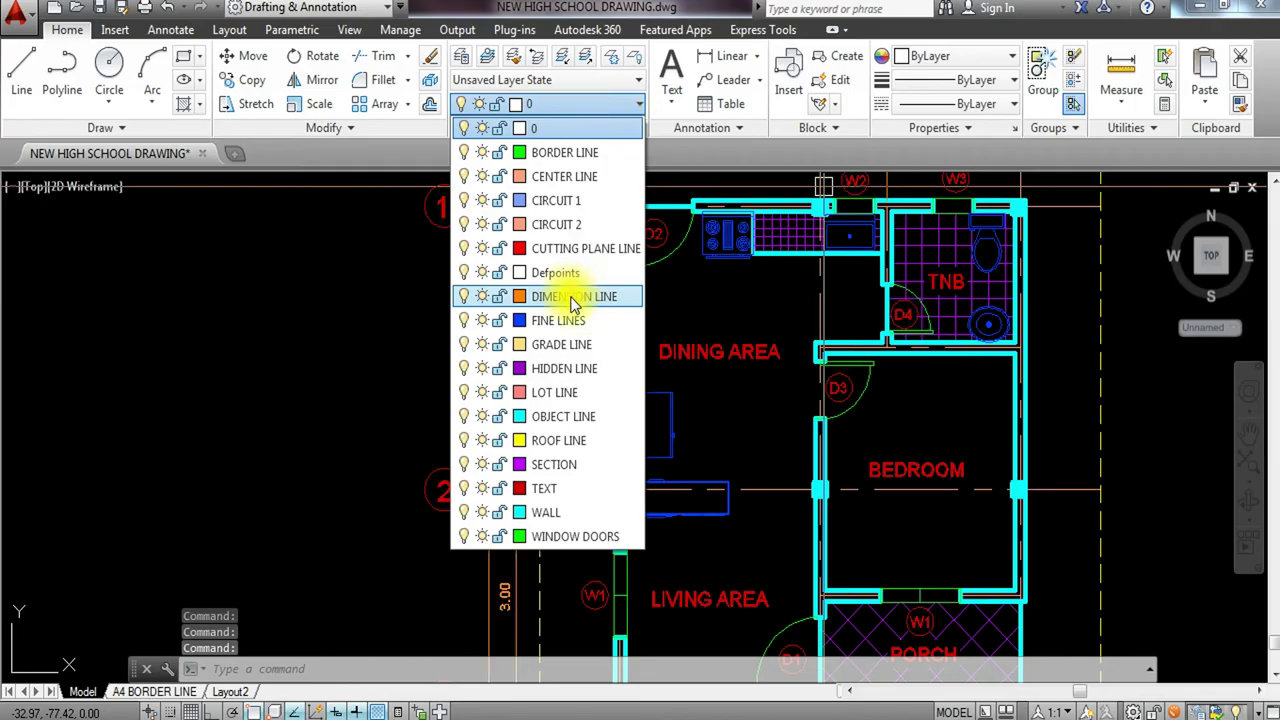
pyautogui.press('Escape')
pyautogui.press('Escape')
# Add a linear dimension between center lines A and B just below the roof line on the porch side.
pyautogui.scroll(-5, 574, 286)
pyautogui.scroll(4, 631, 431)
pyautogui.write('DLI')
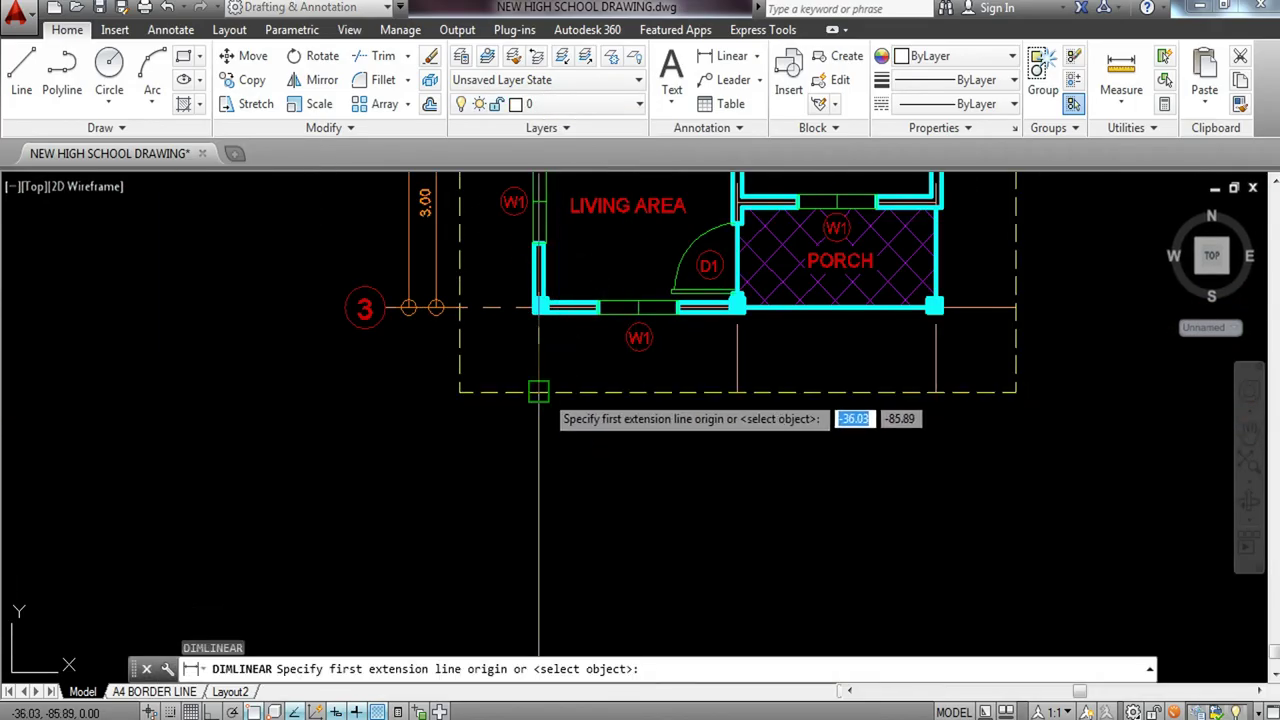
pyautogui.click(538, 391)
pyautogui.click(737, 391)
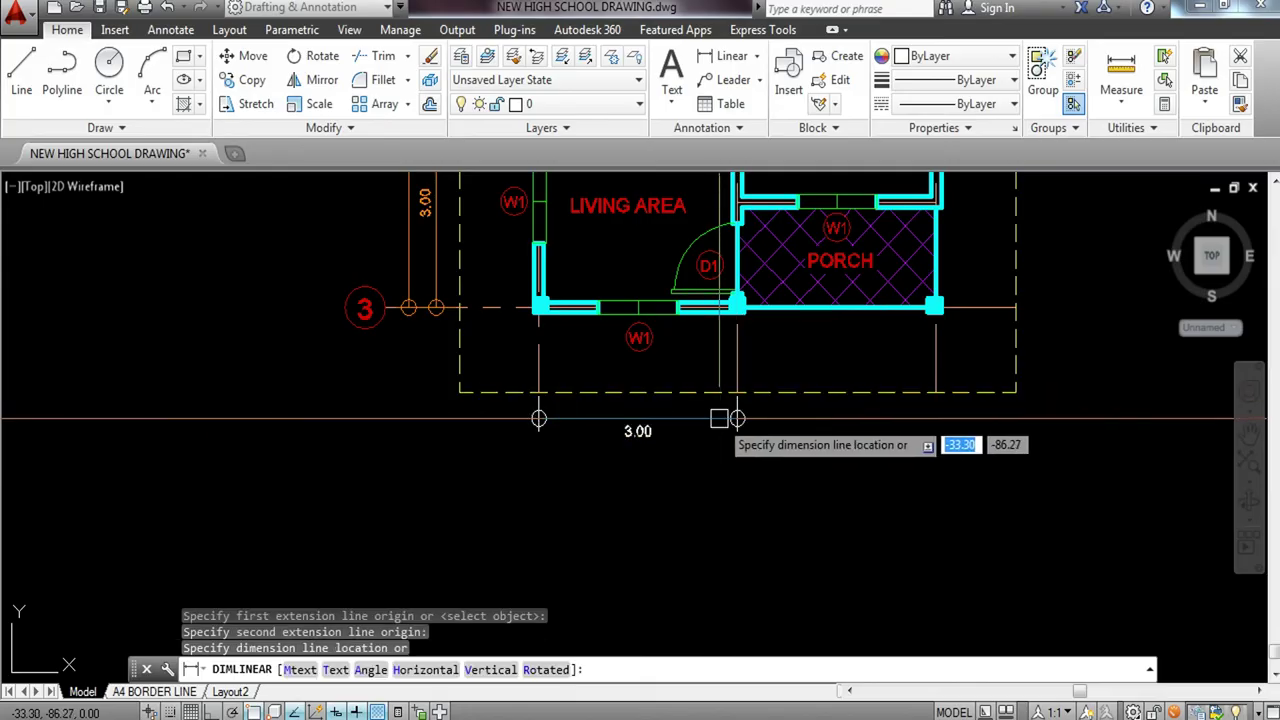
pyautogui.click(727, 431)
# Continue the dimension chain below the roof line from center line B to center line C.
pyautogui.write('DCO')
pyautogui.press('Return')
pyautogui.click(936, 391)
pyautogui.press('Escape')
# Add a vertical linear dimension along the porch, from center line 3 to the porch-bedroom wall axis, just outside the roof line.
pyautogui.scroll(-6, 637, 462)
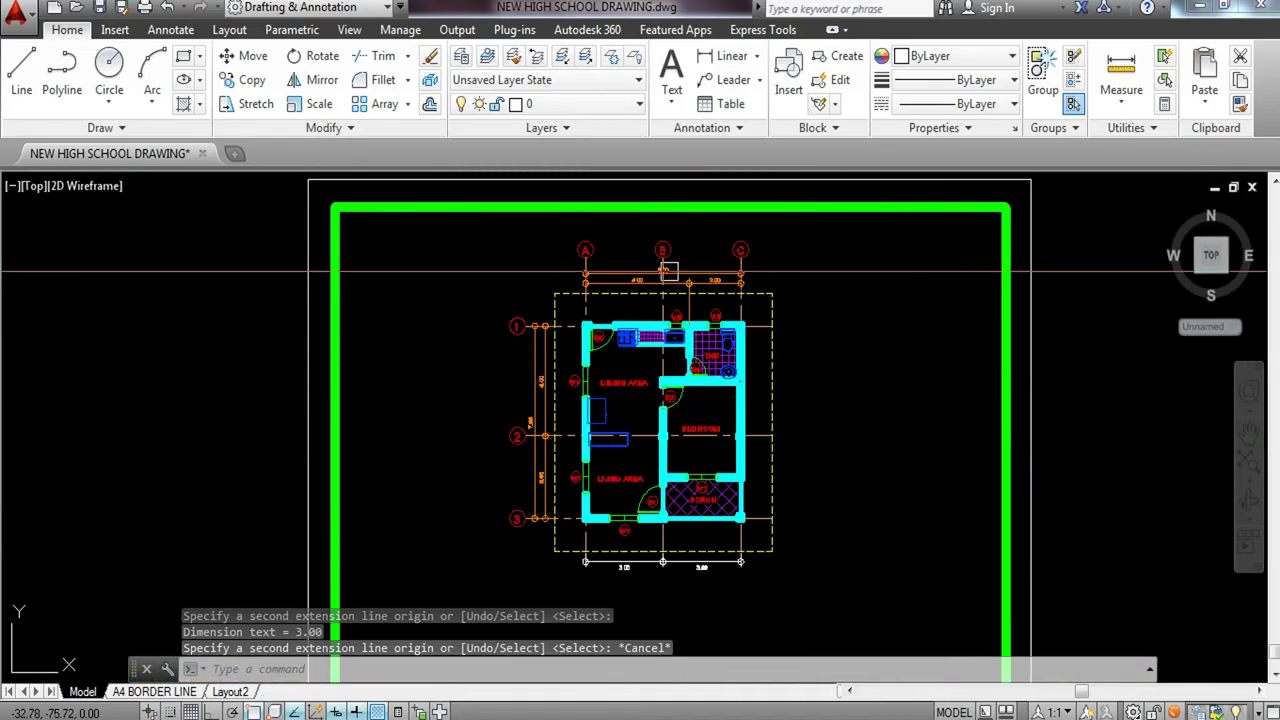
pyautogui.scroll(4, 790, 520)
pyautogui.write('DLI')
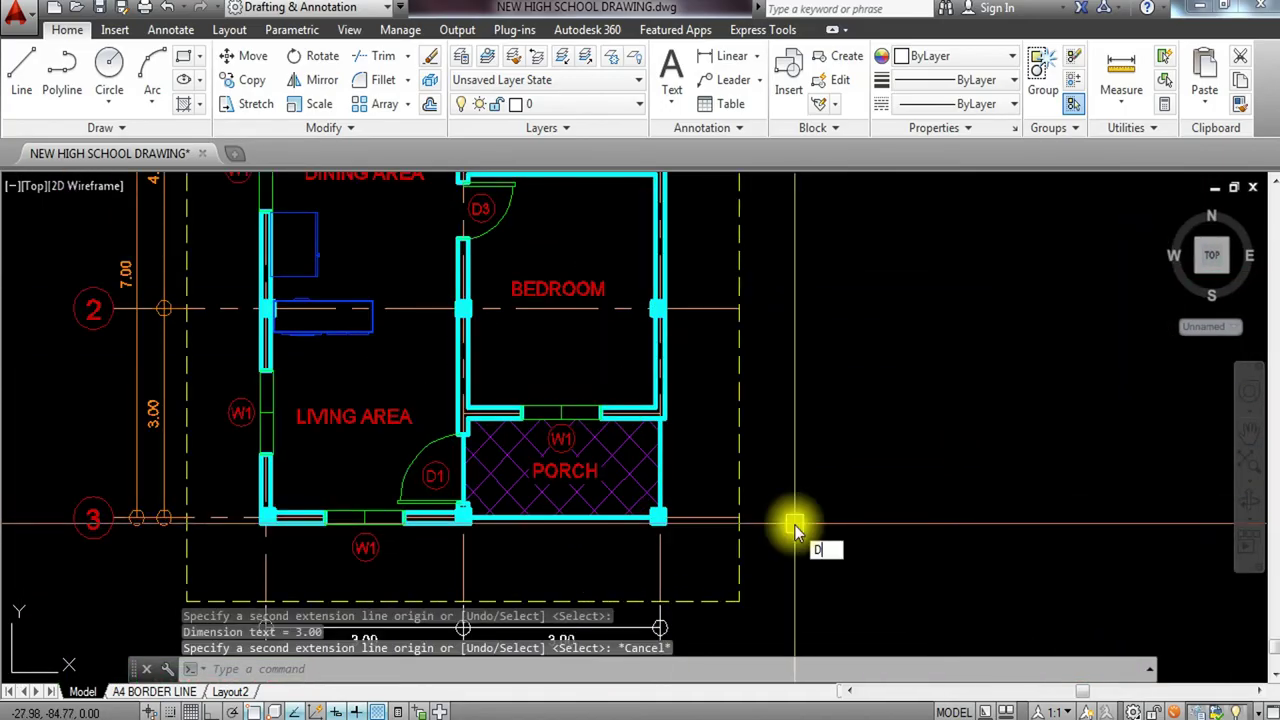
pyautogui.press('Return')
pyautogui.scroll(4, 752, 525)
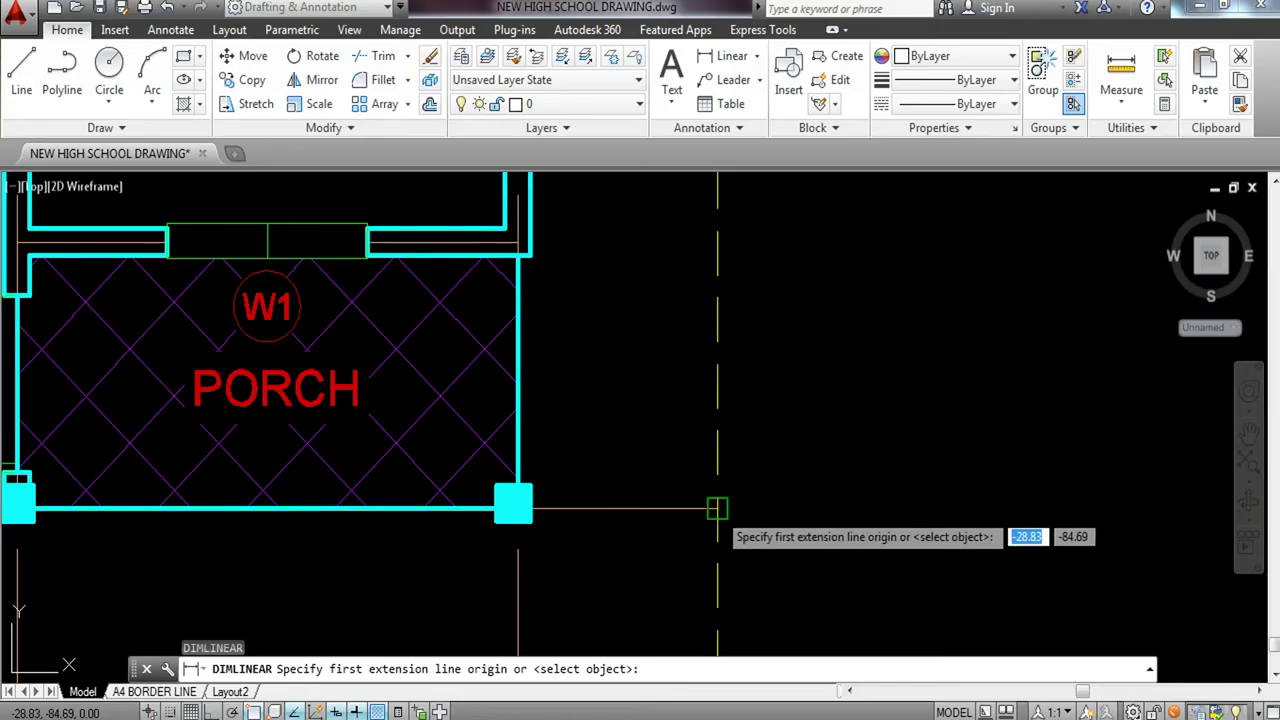
pyautogui.click(717, 511)
pyautogui.click(517, 245)
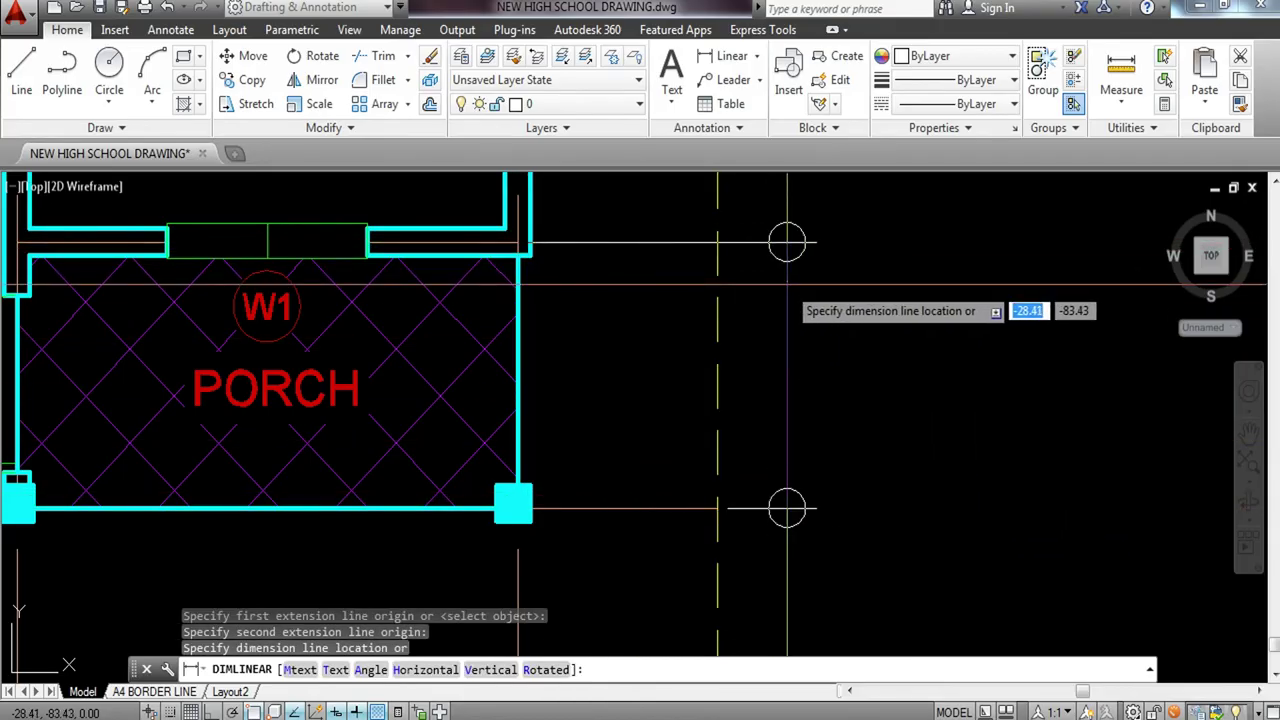
pyautogui.click(788, 284)
# Continue the vertical dimension chain from the porch-bedroom wall to the bedroom-TNB wall axis and on to center line 1.
pyautogui.write('DCO')
pyautogui.press('Return')
pyautogui.moveTo(738, 219); pyautogui.dragTo(770, 540, button='middle')
pyautogui.scroll(-4, 770, 400)
pyautogui.scroll(5, 630, 290)
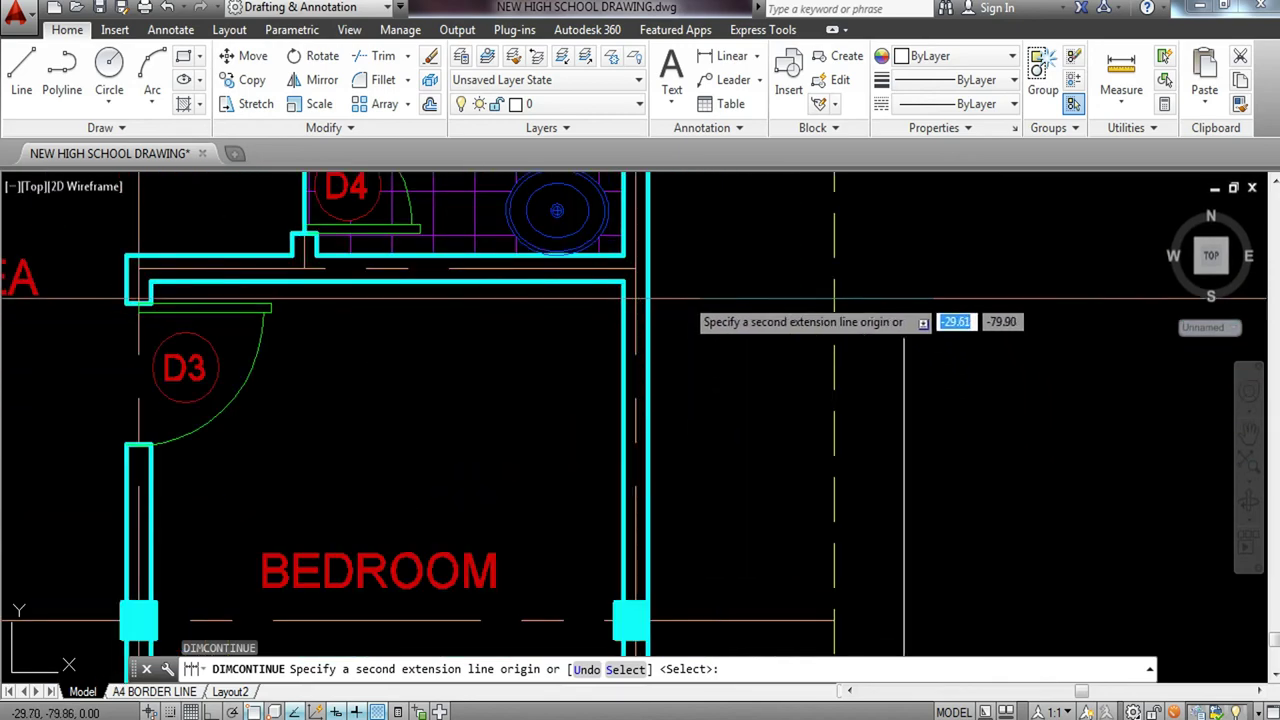
pyautogui.click(635, 270)
pyautogui.moveTo(750, 280); pyautogui.dragTo(771, 686, button='middle')
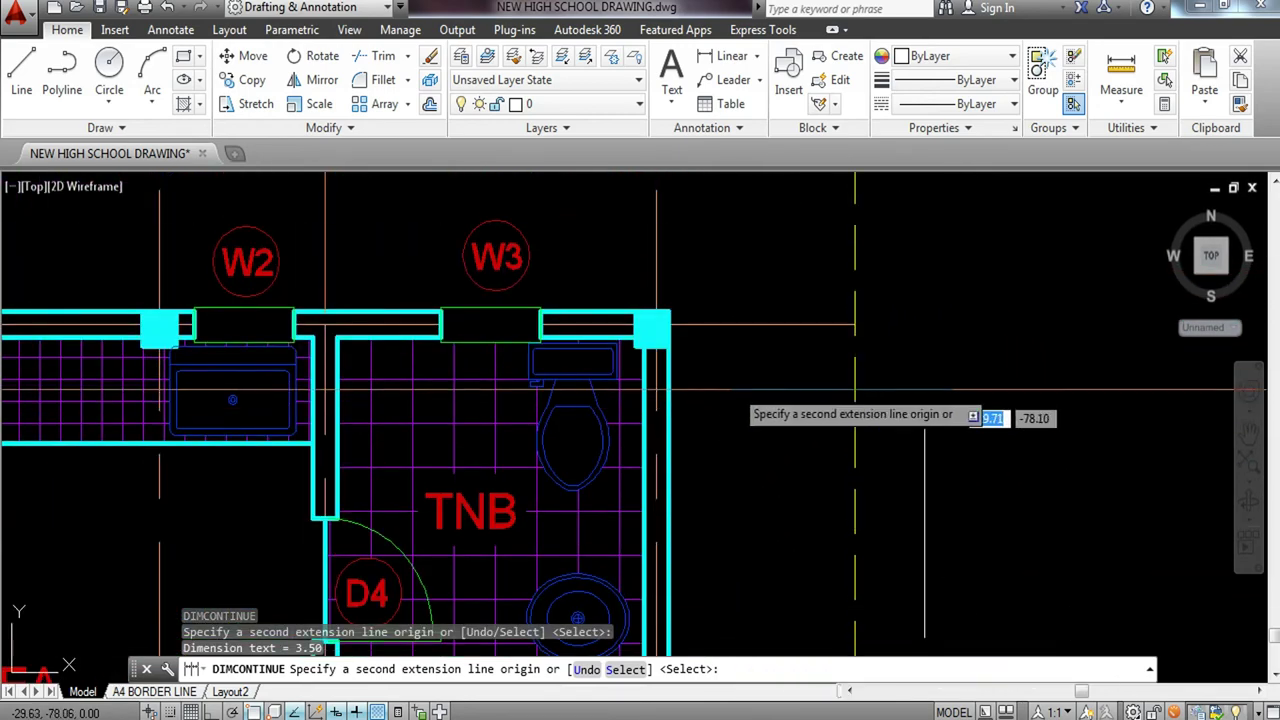
pyautogui.click(854, 323)
pyautogui.press('Escape')
pyautogui.scroll(-5, 876, 490)
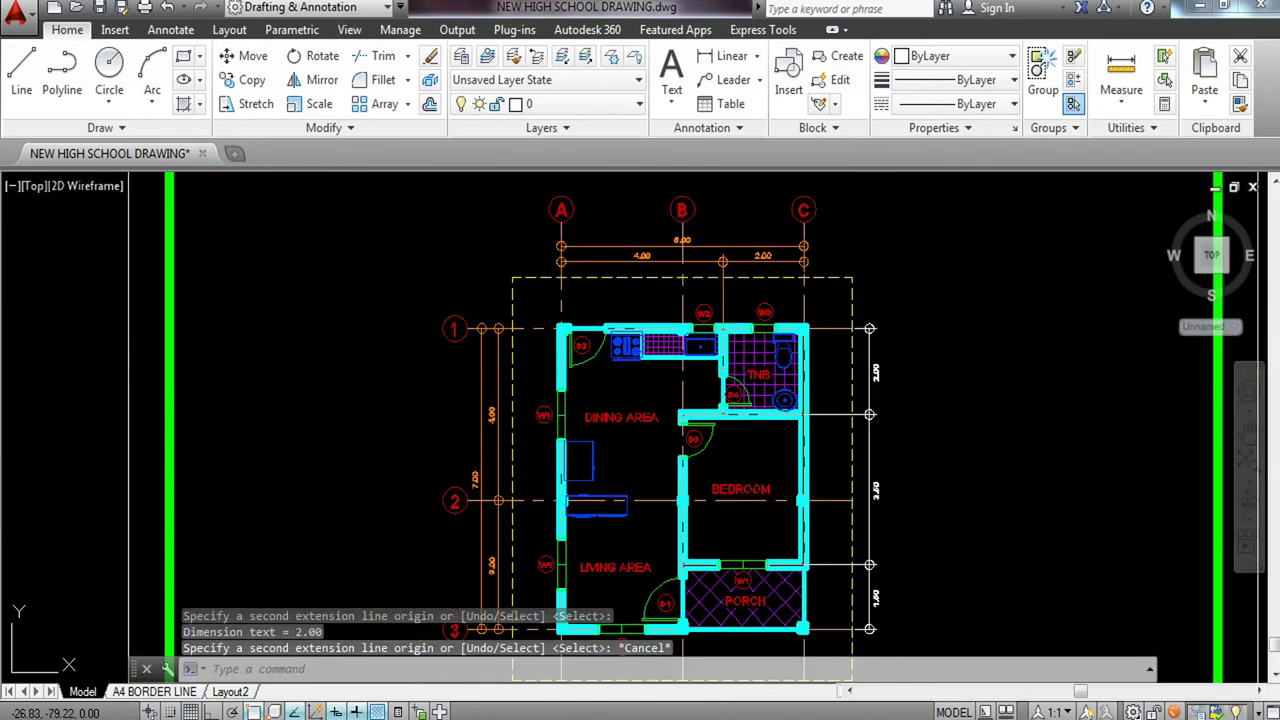
# Move the three vertical dimensions beside the porch, bedroom and TNB to the DIMENSION LINE layer.
pyautogui.click(954, 352)
pyautogui.click(868, 624)
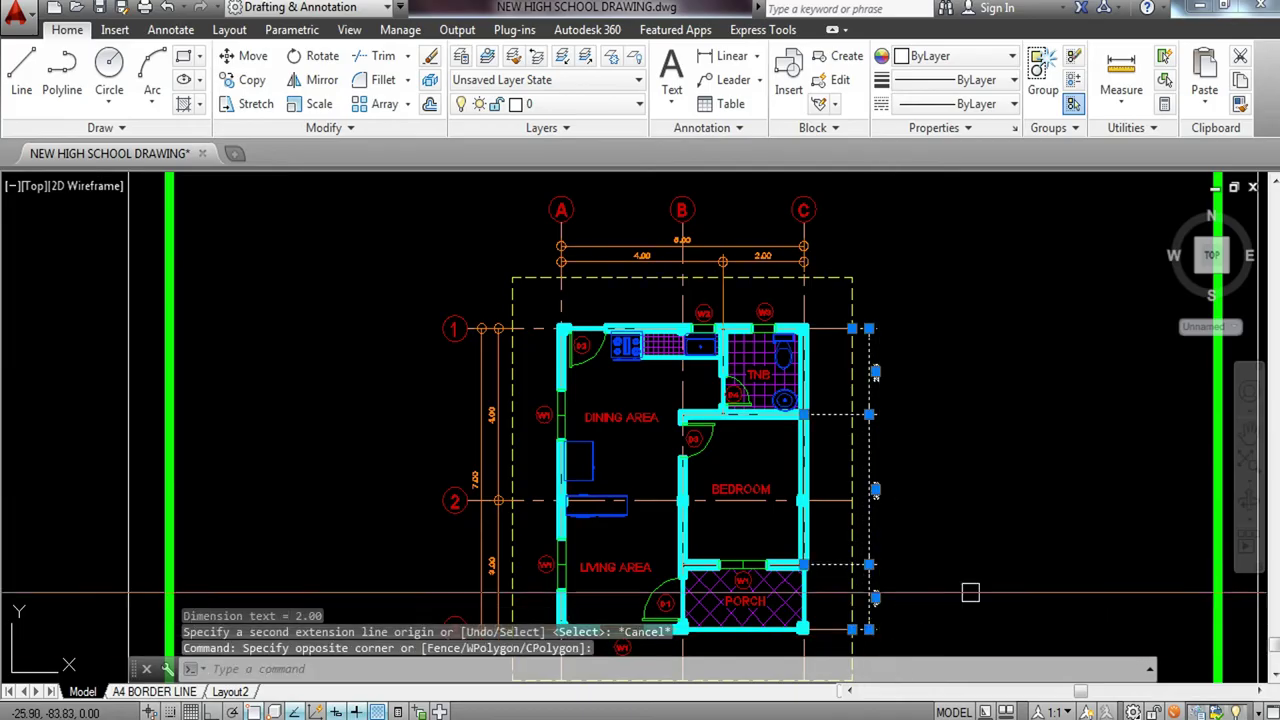
pyautogui.click(621, 104)
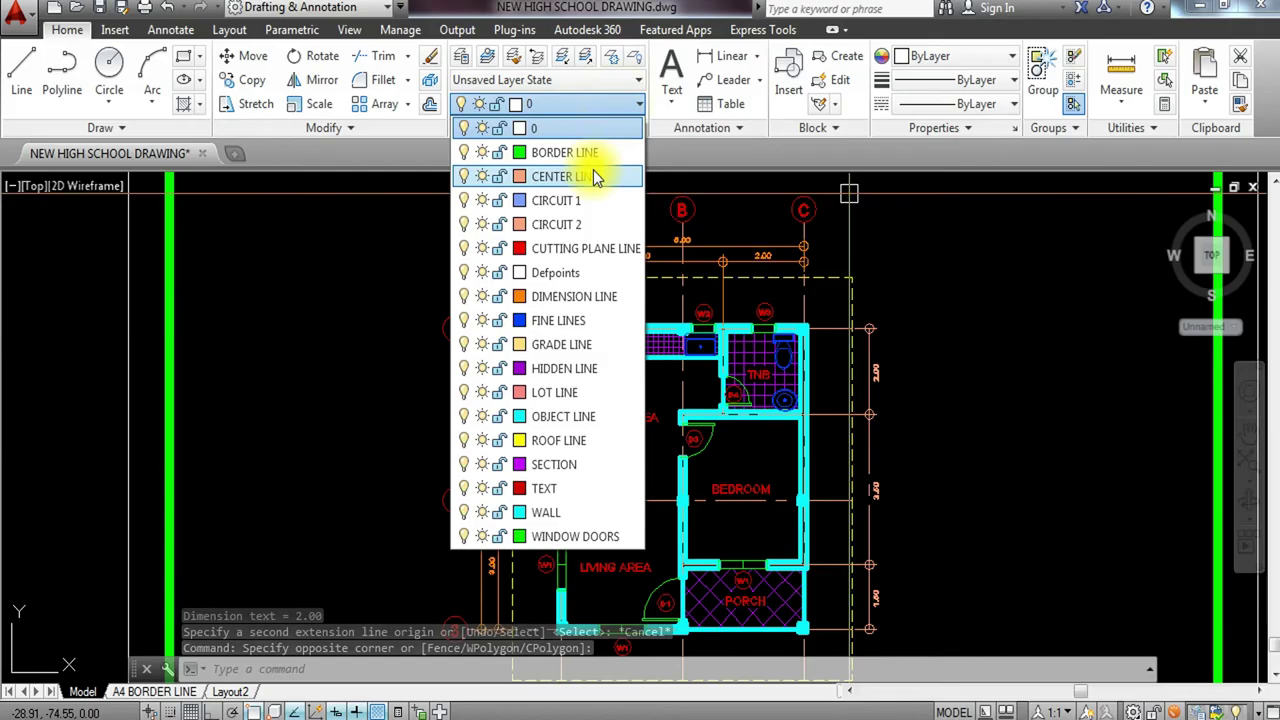
pyautogui.click(583, 296)
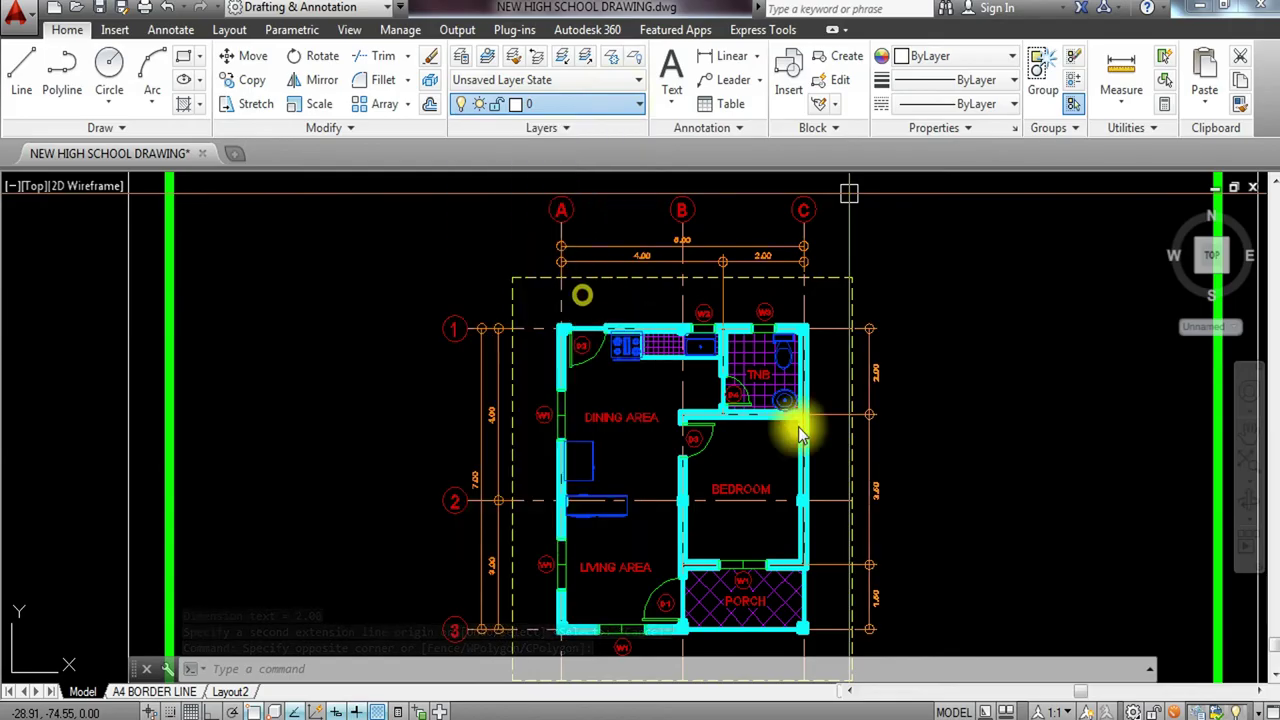
pyautogui.press('Escape')
pyautogui.moveTo(888, 423); pyautogui.dragTo(873, 328, button='middle')
pyautogui.press('Escape')
pyautogui.press('Escape')
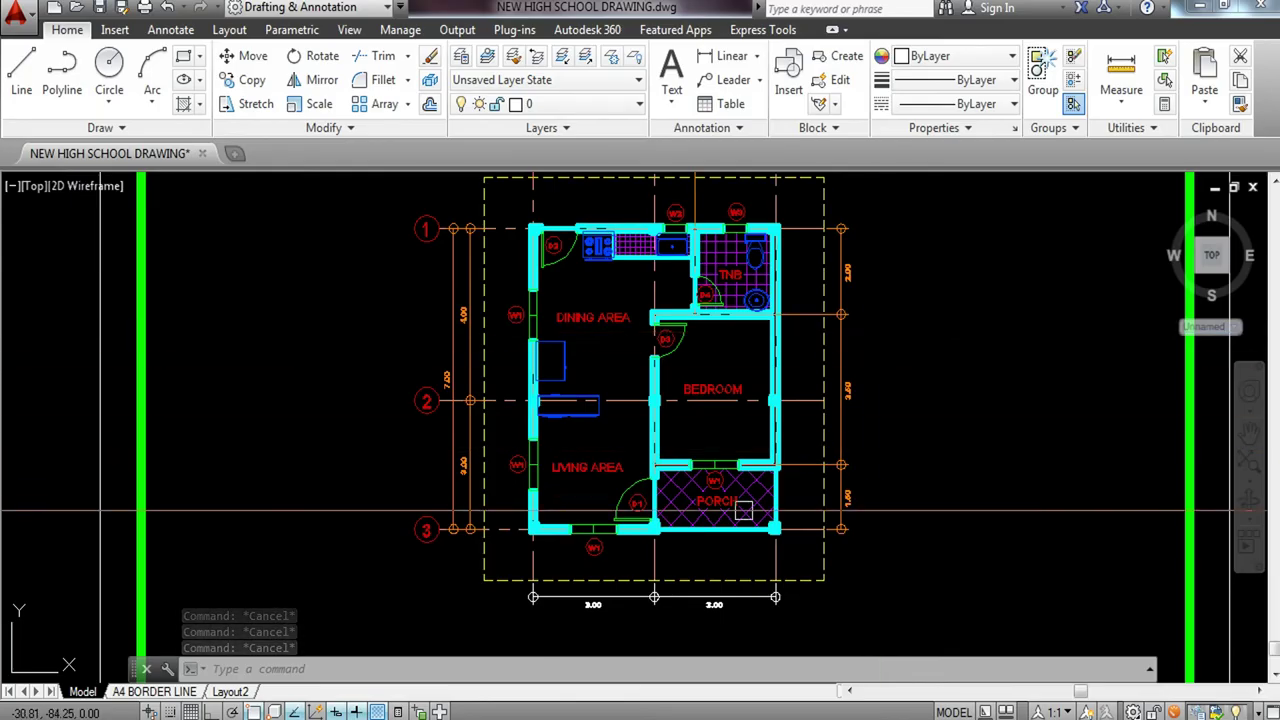
# Move the two horizontal dimensions below the living area and porch to the DIMENSION LINE layer.
pyautogui.scroll(5, 659, 586)
pyautogui.click(588, 622)
pyautogui.click(598, 106)
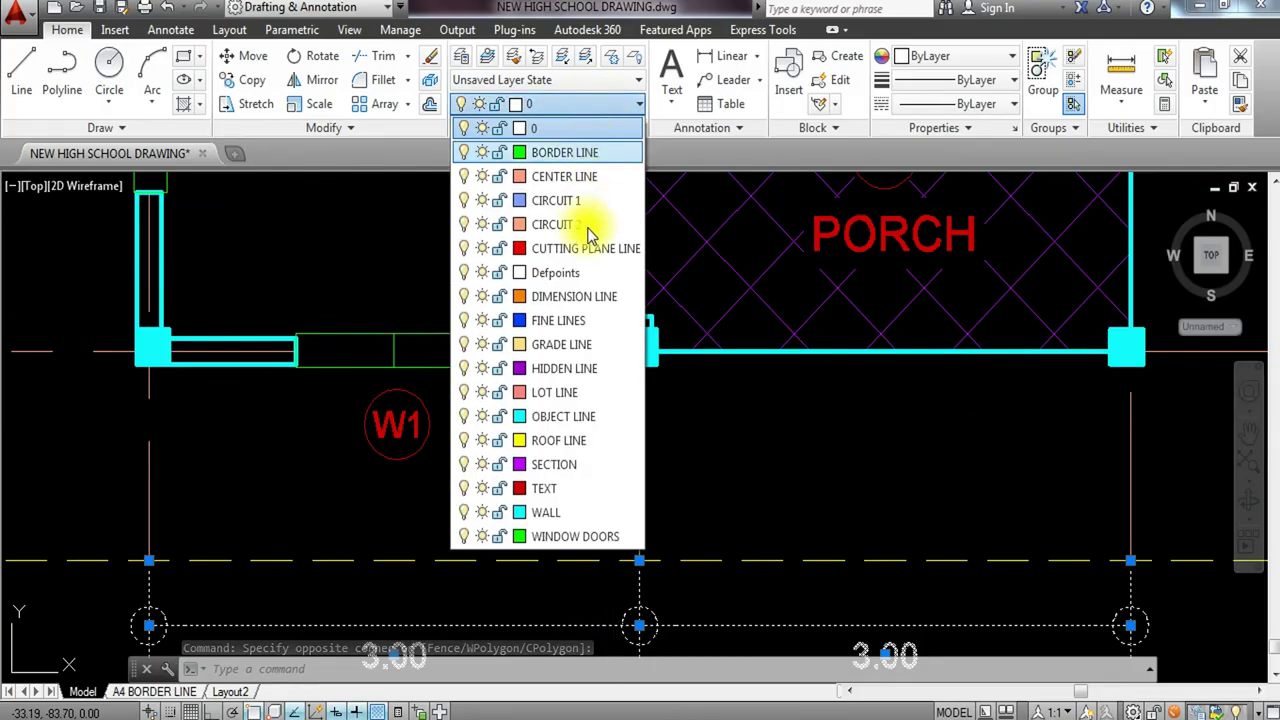
pyautogui.click(569, 298)
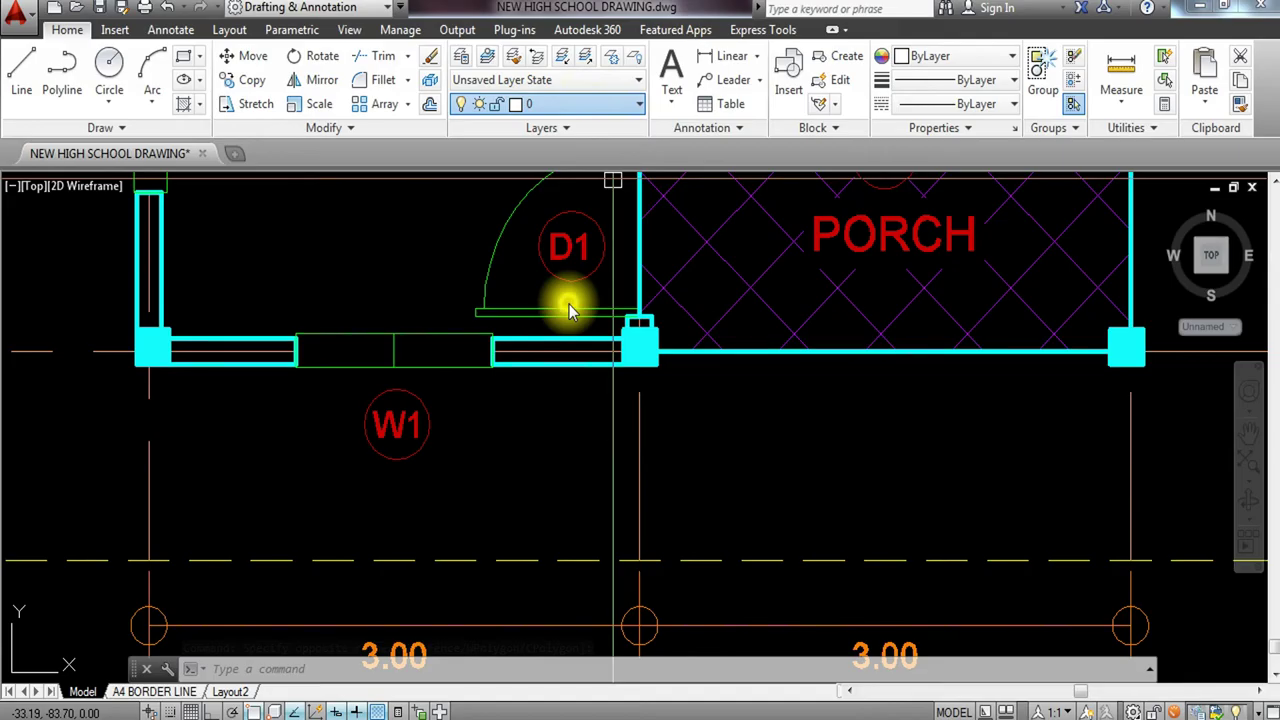
pyautogui.scroll(-4, 571, 304)
pyautogui.press('Escape')
pyautogui.press('Escape')
pyautogui.scroll(-4, 600, 391)
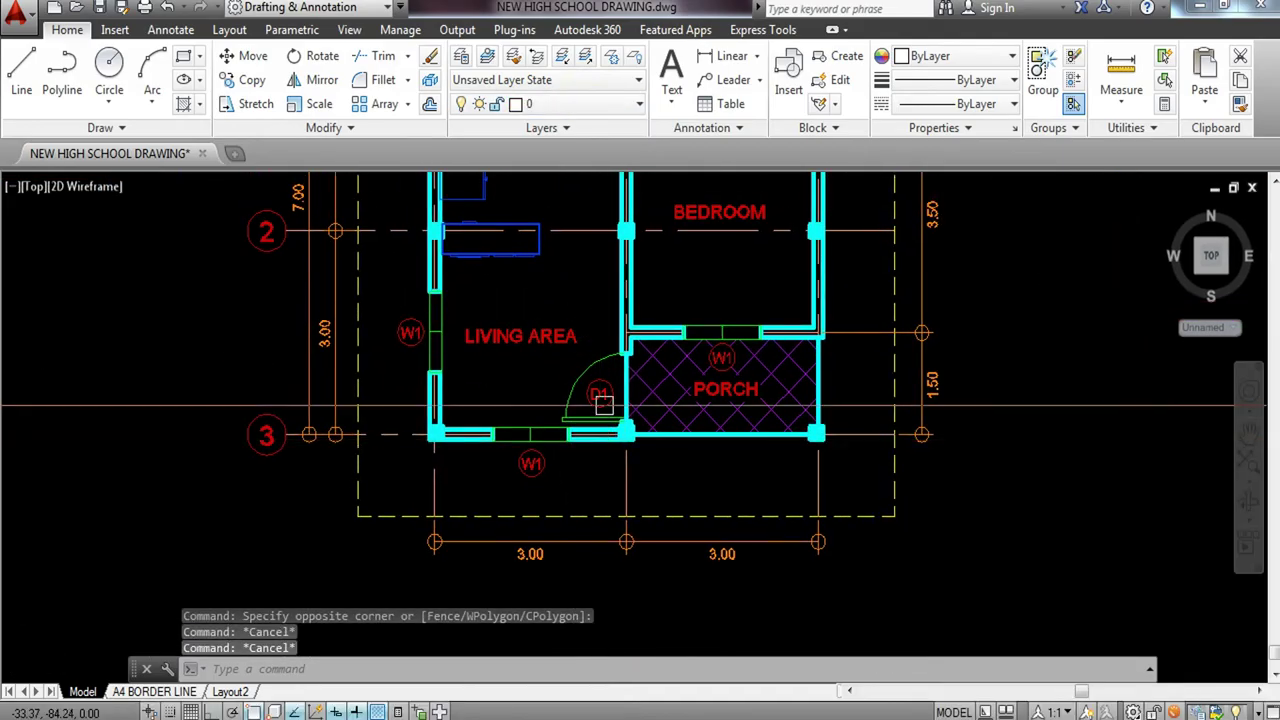
pyautogui.scroll(1, 600, 391)
pyautogui.moveTo(583, 350); pyautogui.dragTo(589, 416, button='middle')
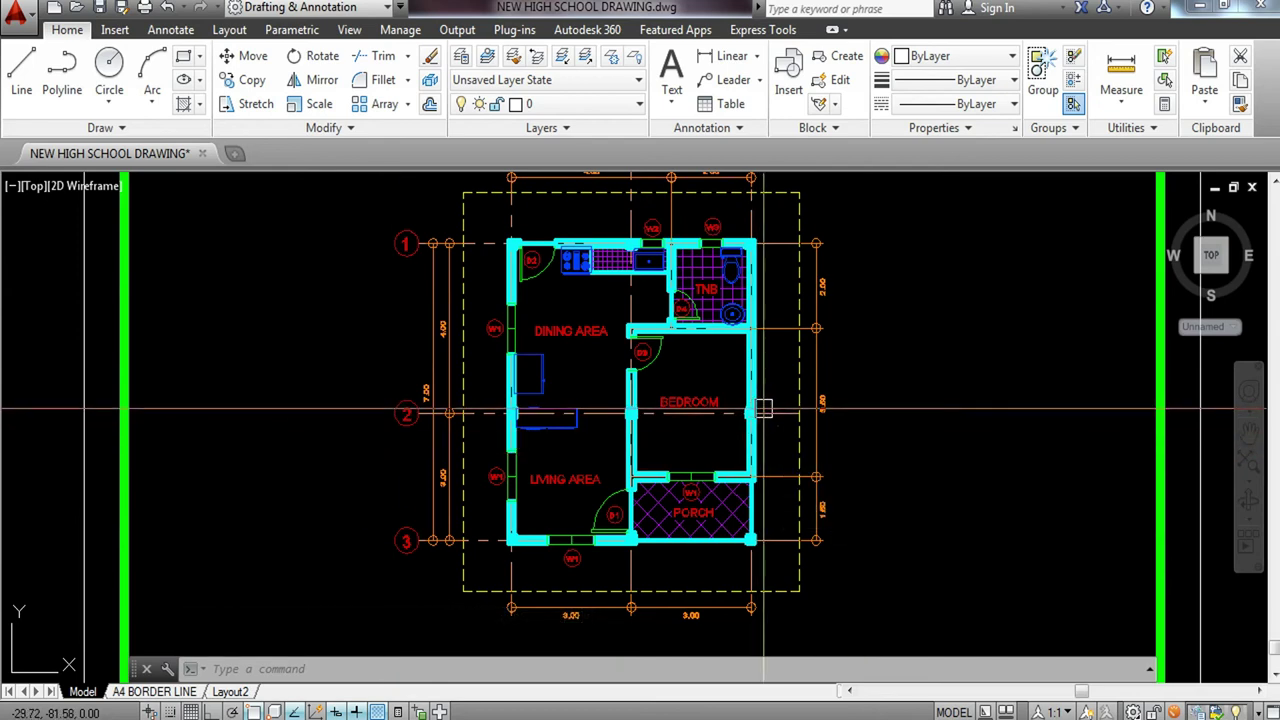
pyautogui.moveTo(764, 408)
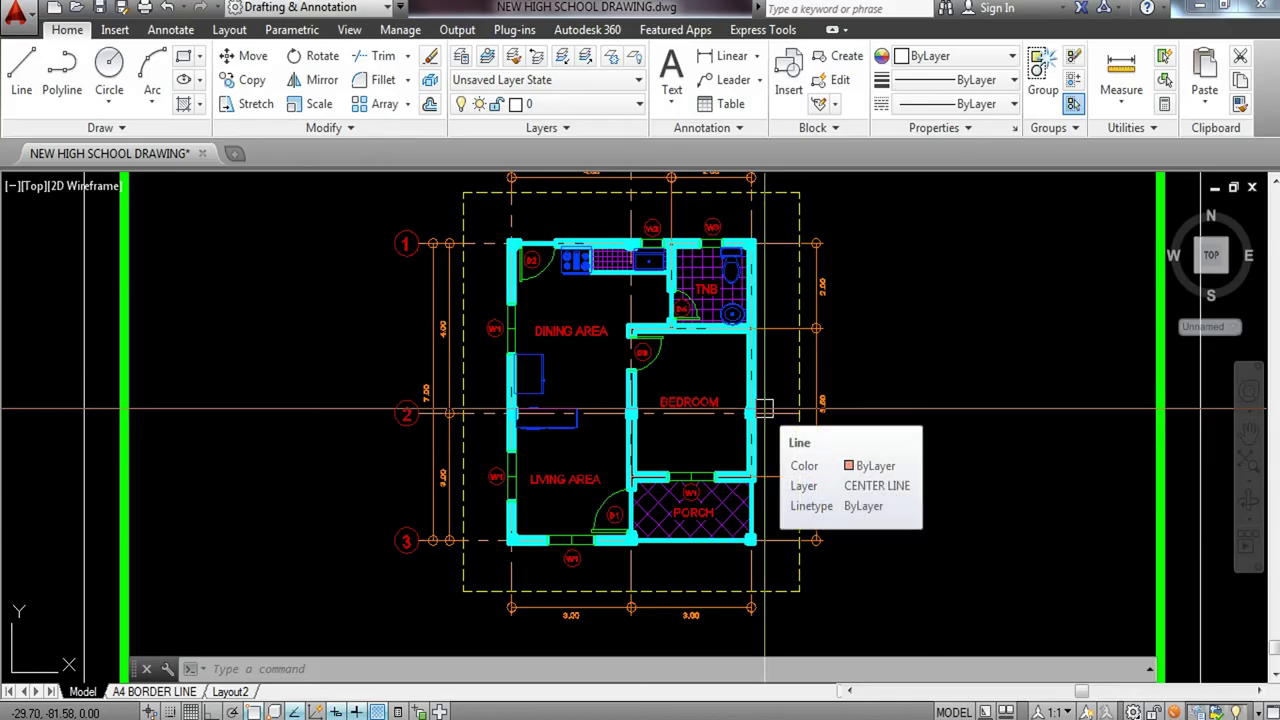
pyautogui.moveTo(696, 362); pyautogui.dragTo(703, 418, button='middle')
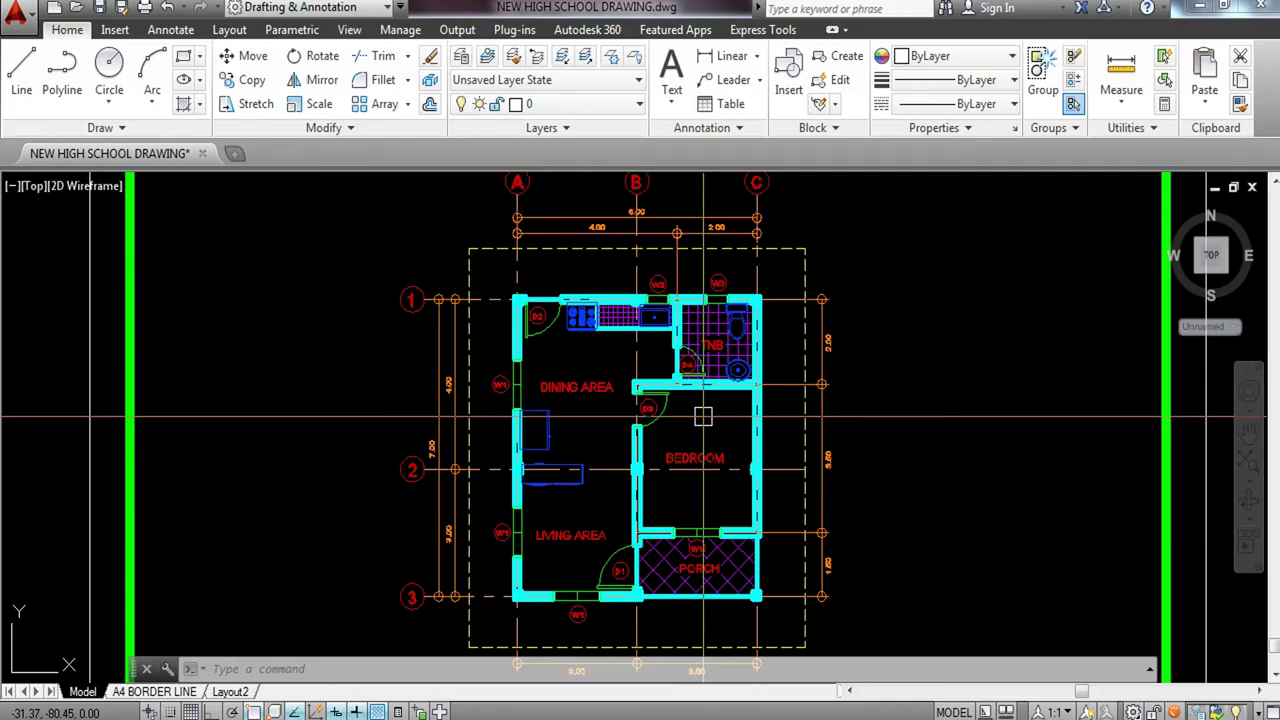
# Draw a horizontal line about 12.5 units long across the whole plan just below center line 2, extending past the dimensions, with Ortho on.
pyautogui.scroll(2, 495, 478)
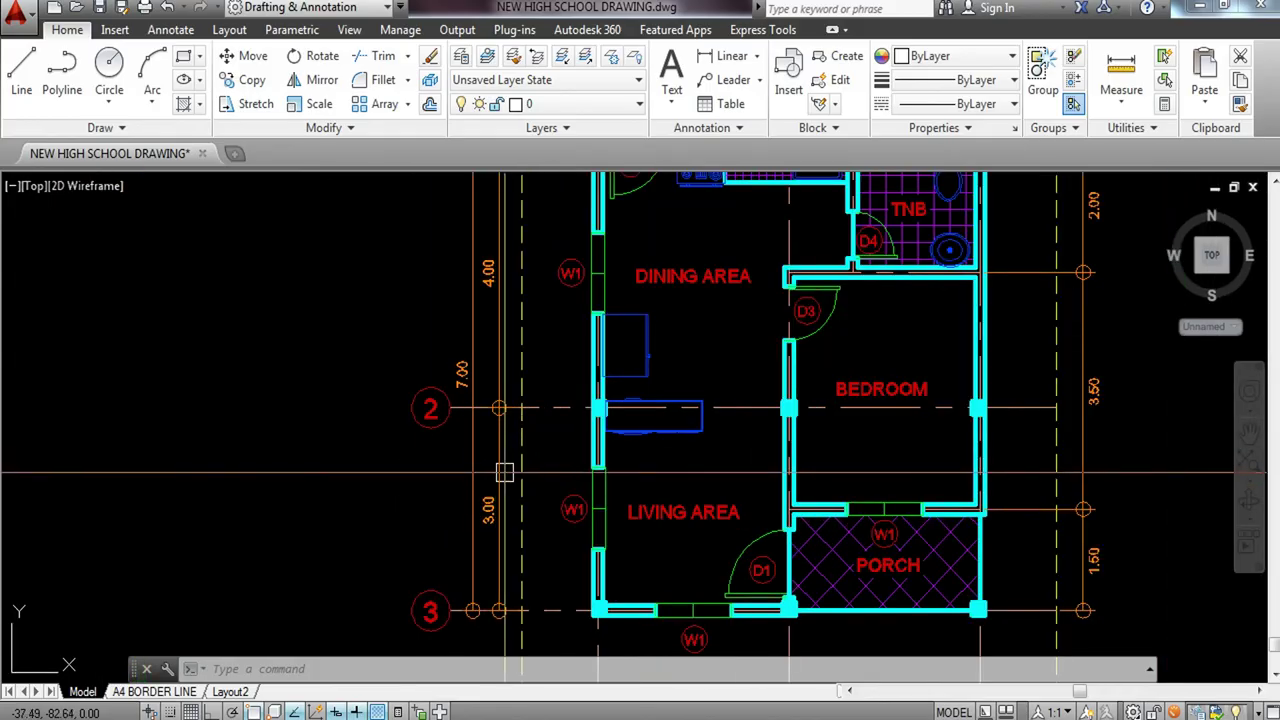
pyautogui.moveTo(504, 473)
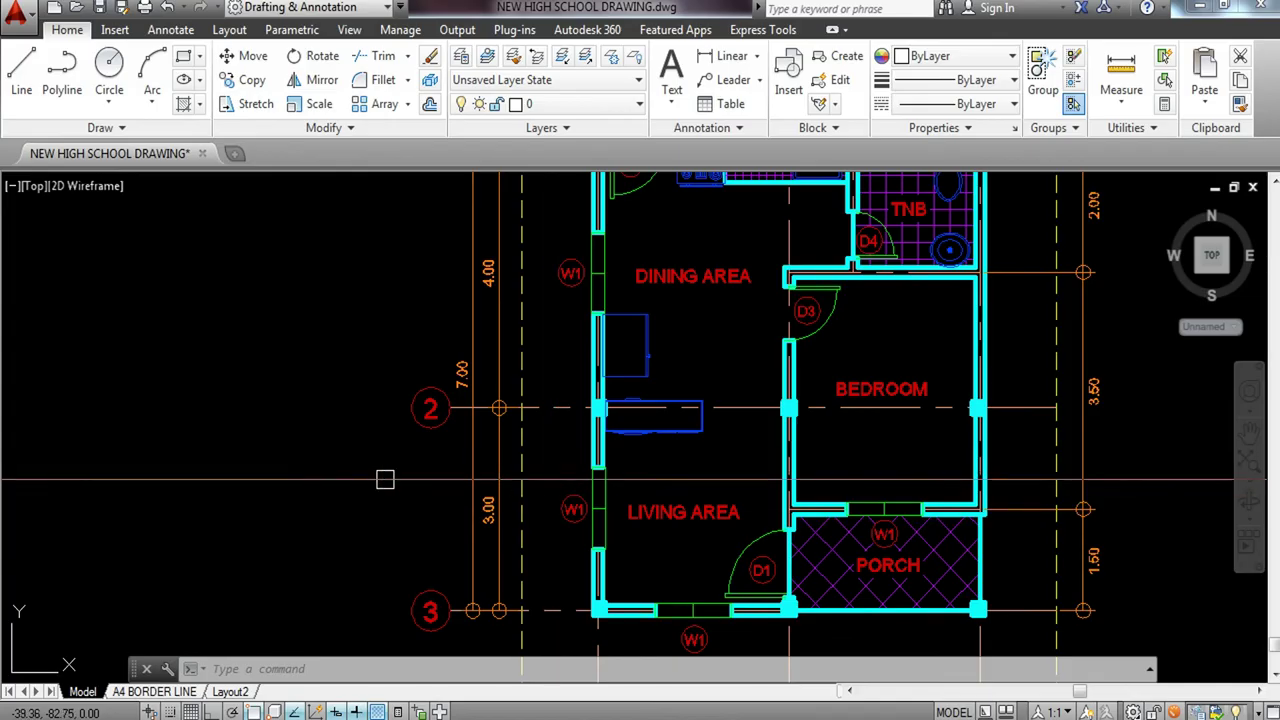
pyautogui.write('l')
pyautogui.press('Return')
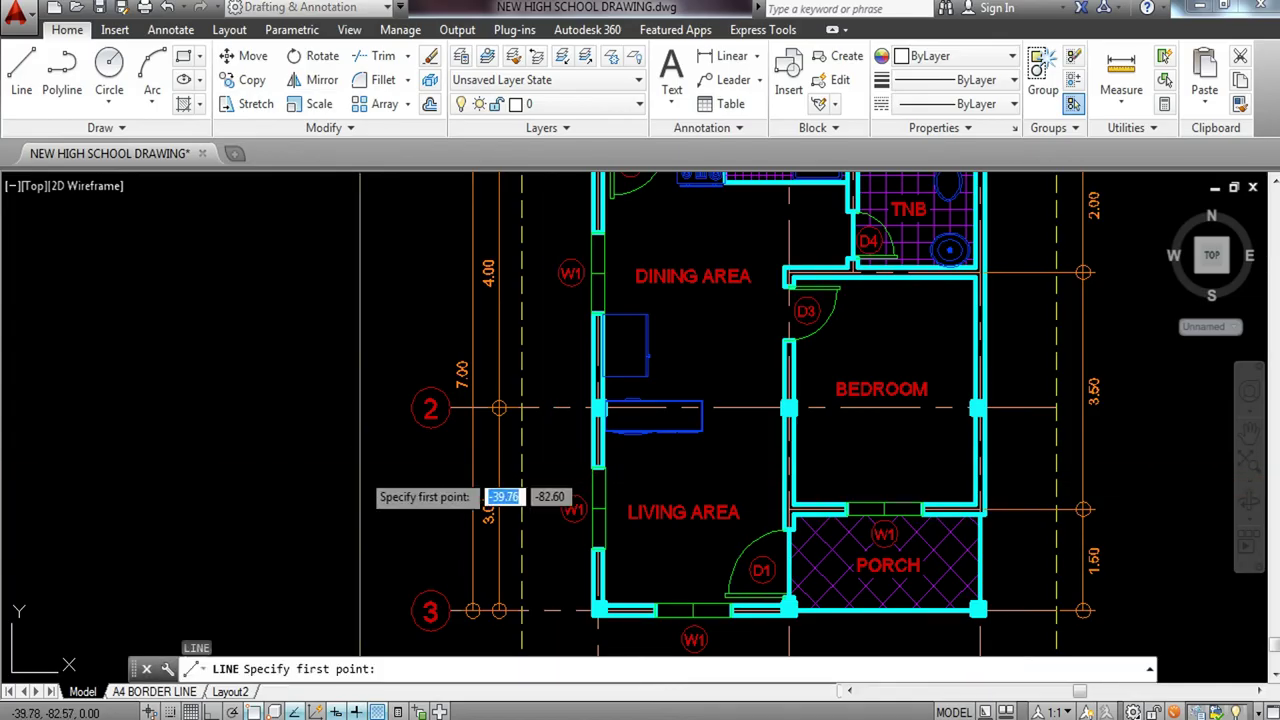
pyautogui.click(358, 461)
pyautogui.press('Escape')
pyautogui.press('Return')
pyautogui.click(351, 444)
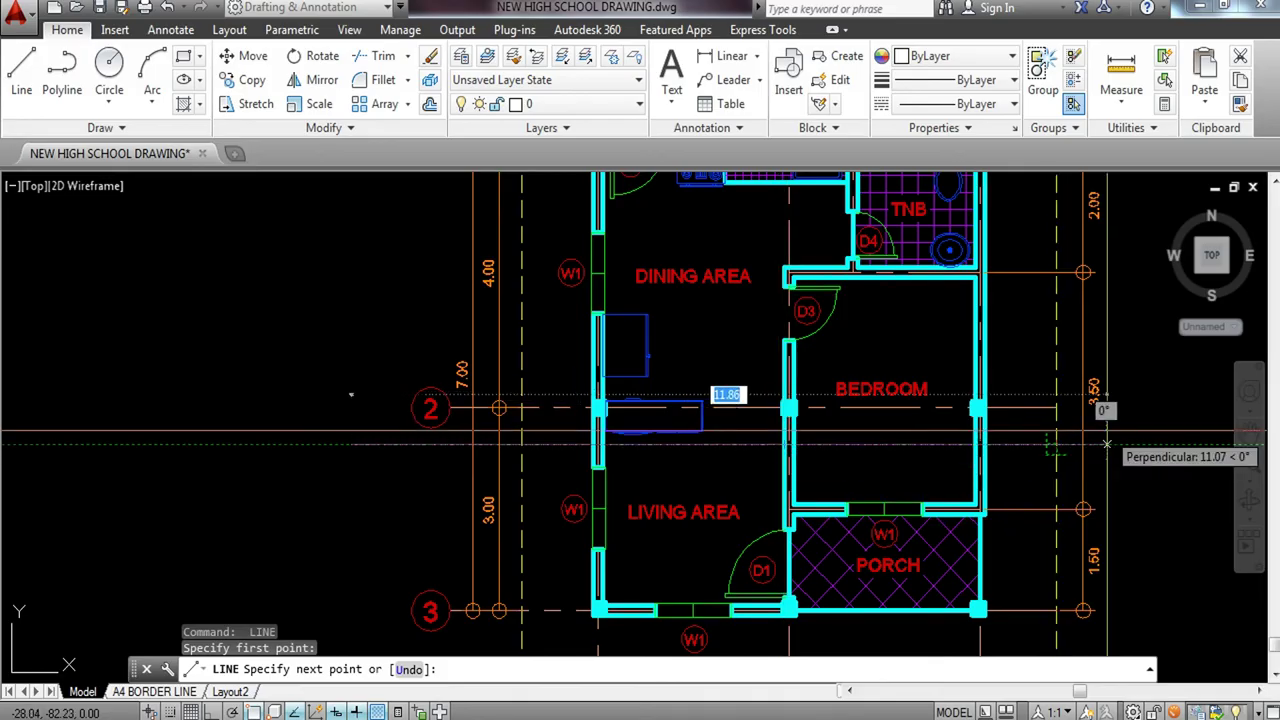
pyautogui.press('F8')
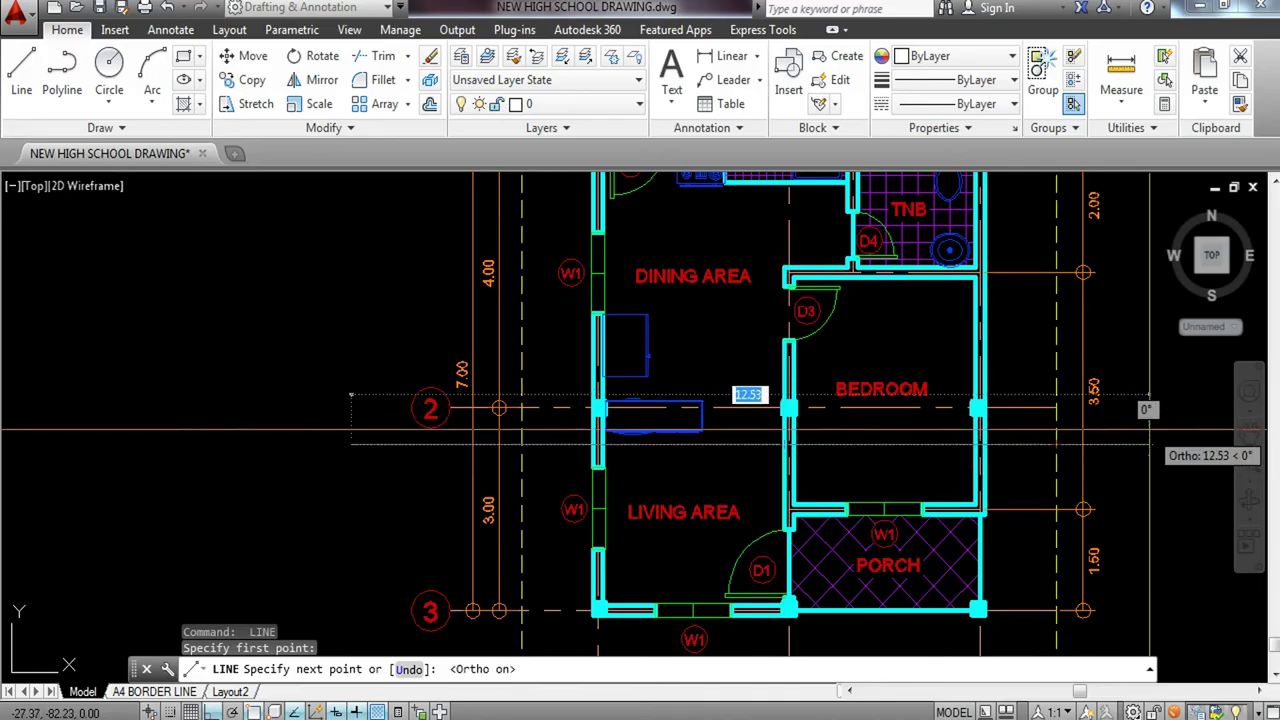
pyautogui.press('Escape')
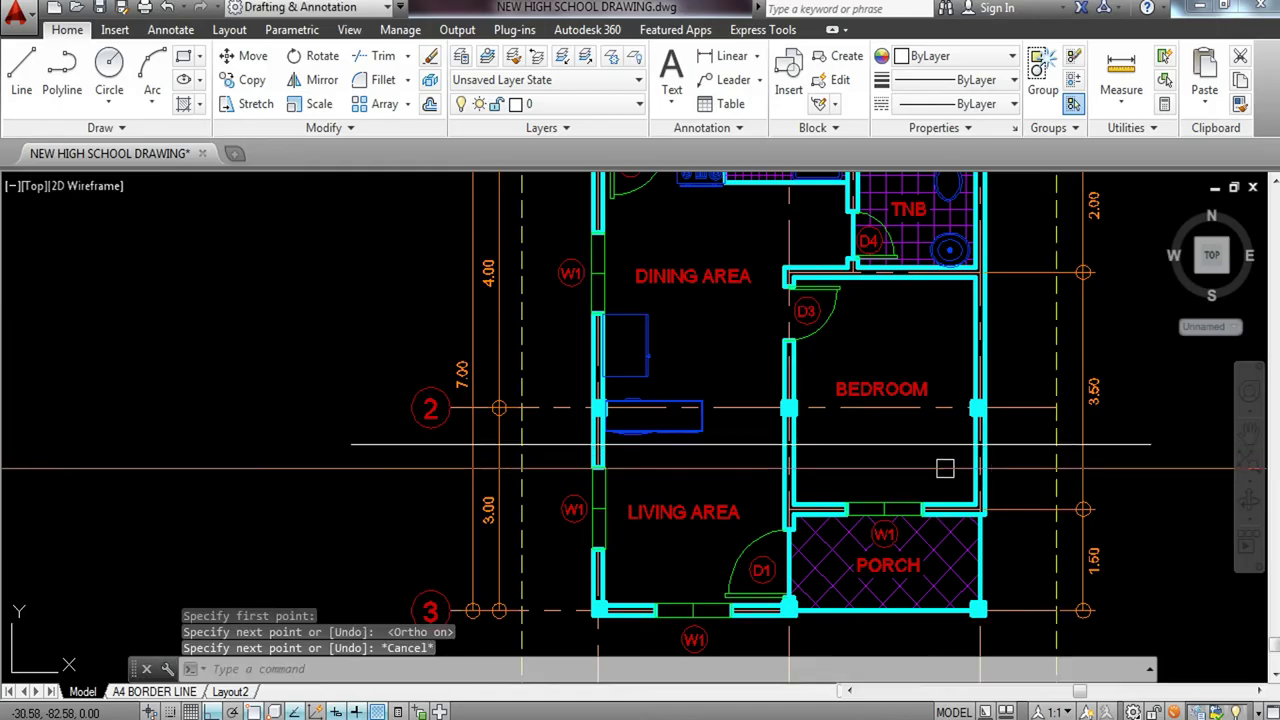
pyautogui.moveTo(929, 466); pyautogui.dragTo(892, 475, button='middle')
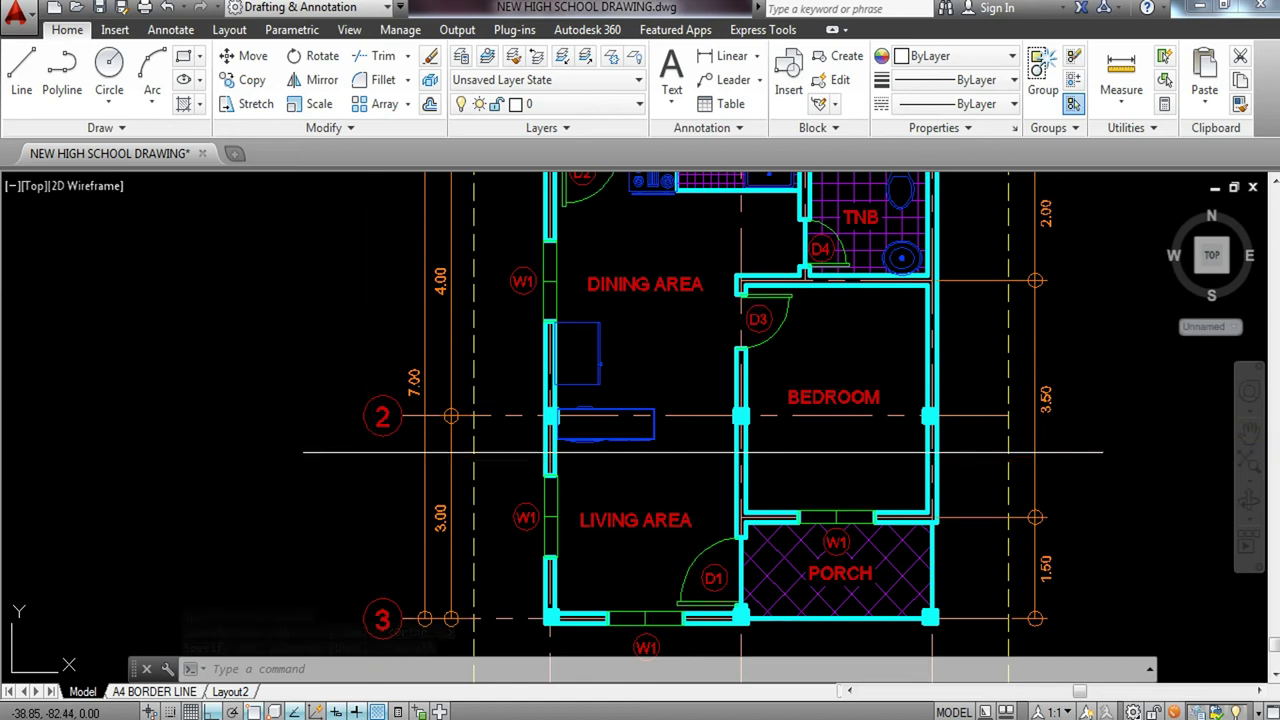
# Draw a vertical line about 1.00 unit long upward from the horizontal cutting line, just outside grid bubble 2.
pyautogui.press('Escape')
pyautogui.write('l')
pyautogui.press('Return')
pyautogui.scroll(3, 335, 462)
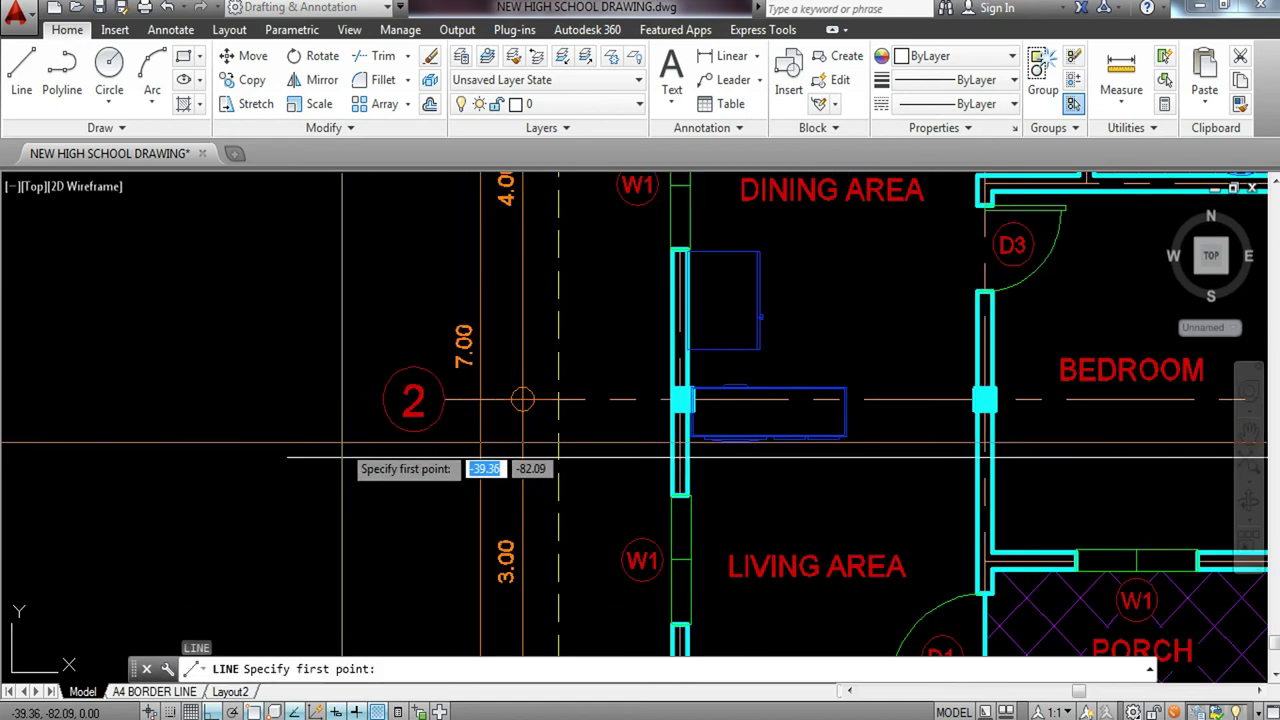
pyautogui.click(340, 457)
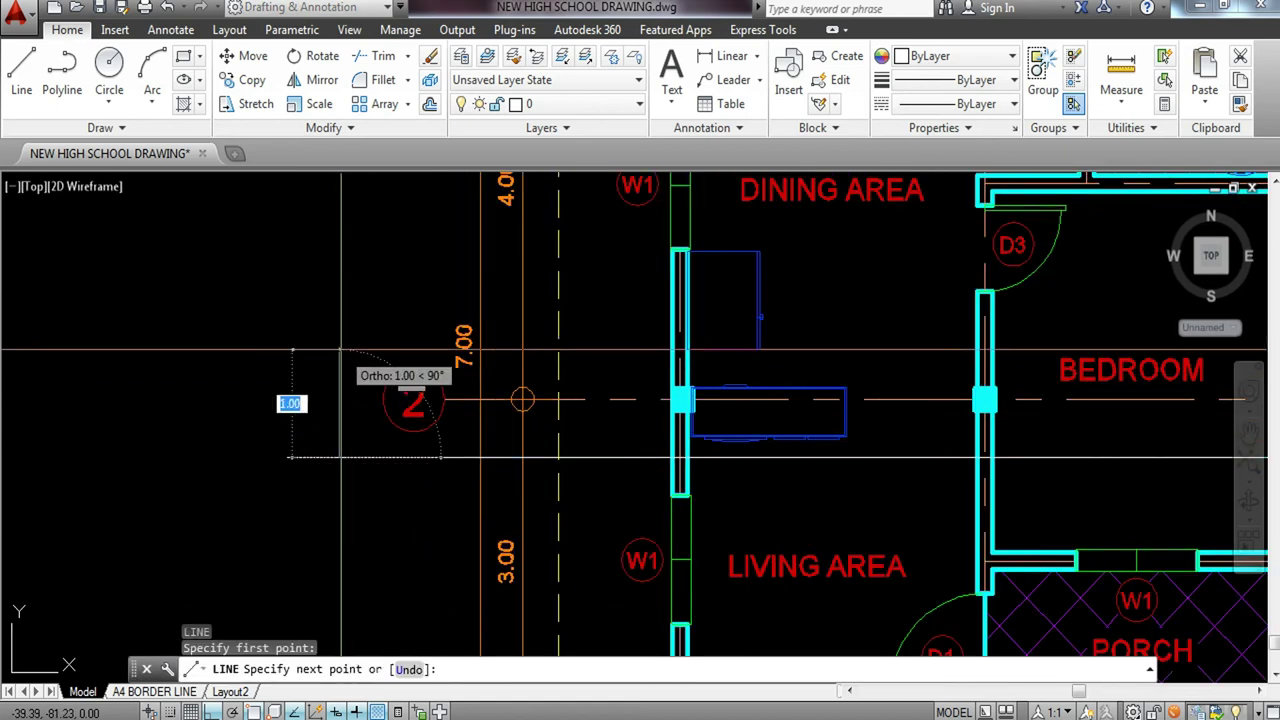
pyautogui.press('Escape')
# Draw a circle of about 0.18 radius centered on the upper end of the short vertical line.
pyautogui.scroll(4, 337, 362)
pyautogui.write('c')
pyautogui.press('Return')
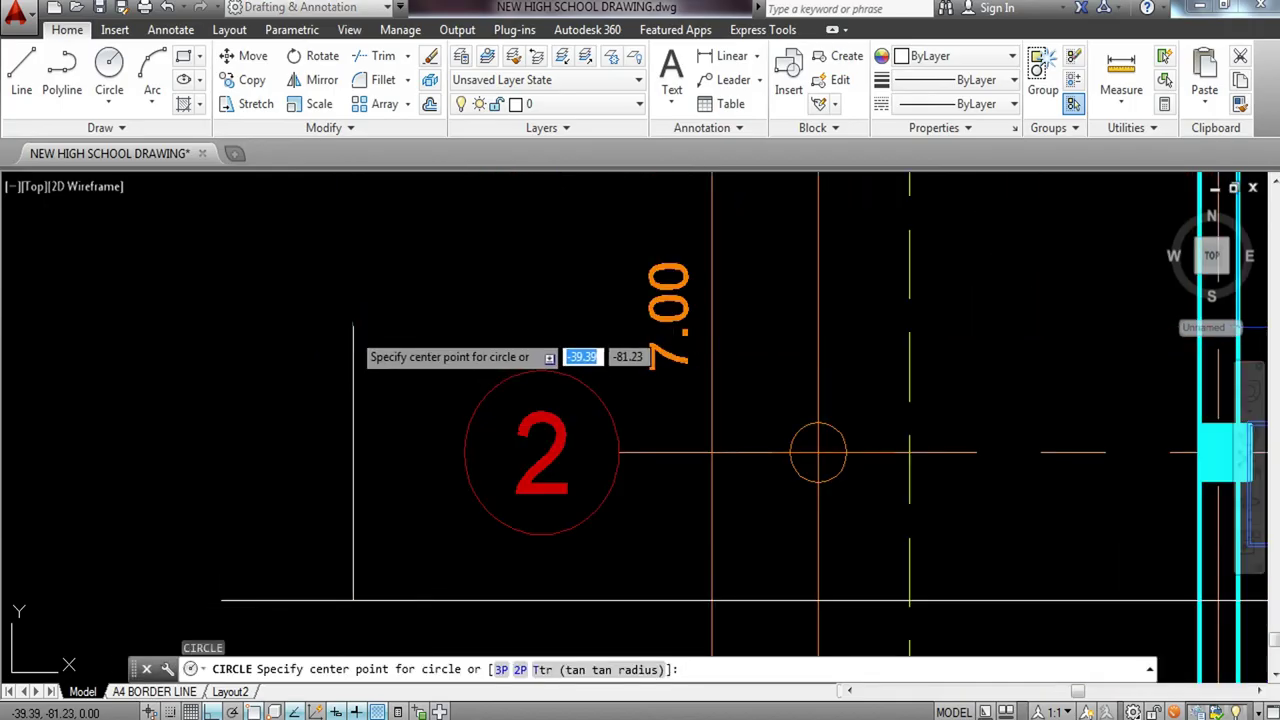
pyautogui.click(354, 327)
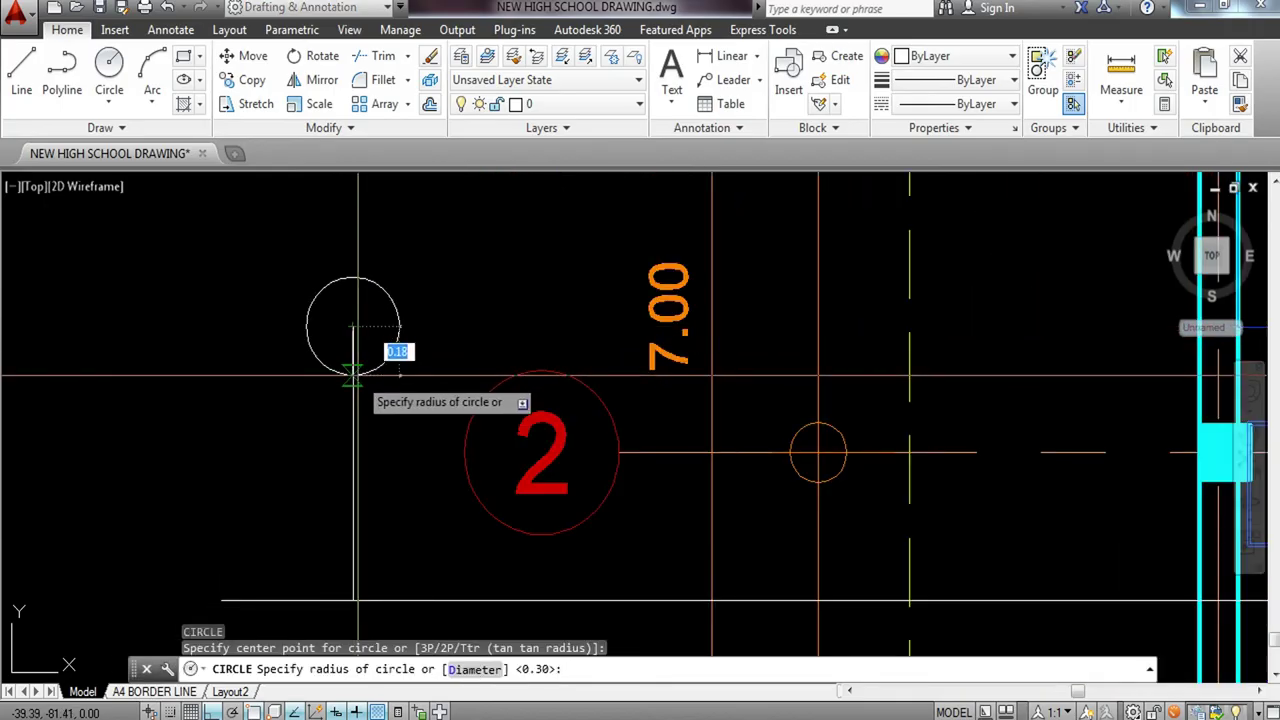
pyautogui.click(352, 375)
pyautogui.moveTo(357, 366); pyautogui.dragTo(378, 447, button='middle')
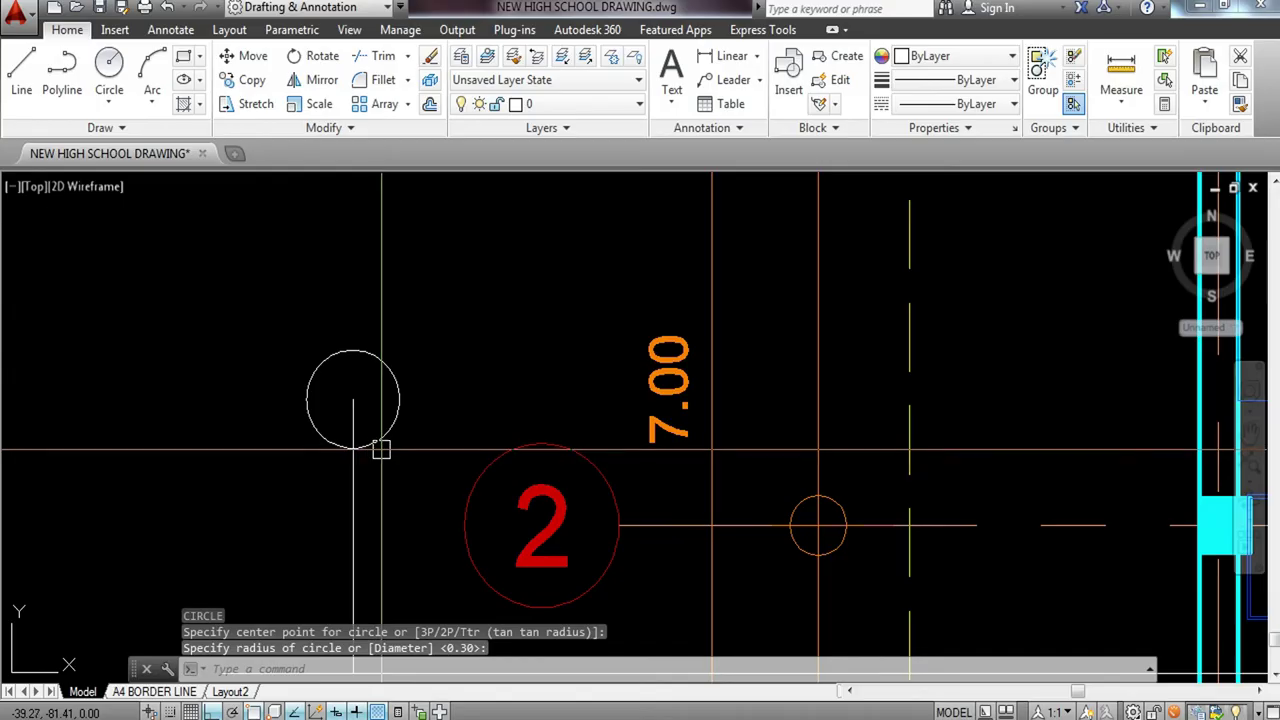
pyautogui.write('POLY')
pyautogui.press('Return')
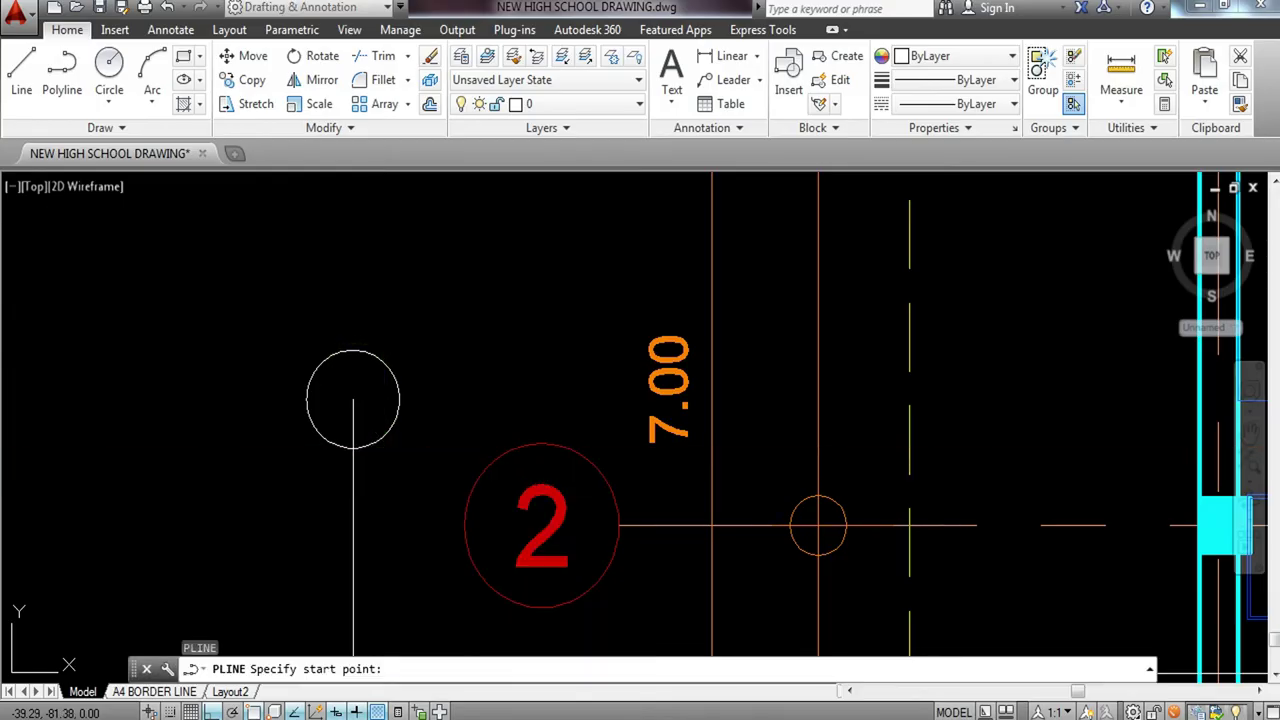
pyautogui.press('Escape')
# Draw a 3-sided inscribed polygon centered on the circle, pointing straight up with a radius of about 0.46.
pyautogui.write('POLYG')
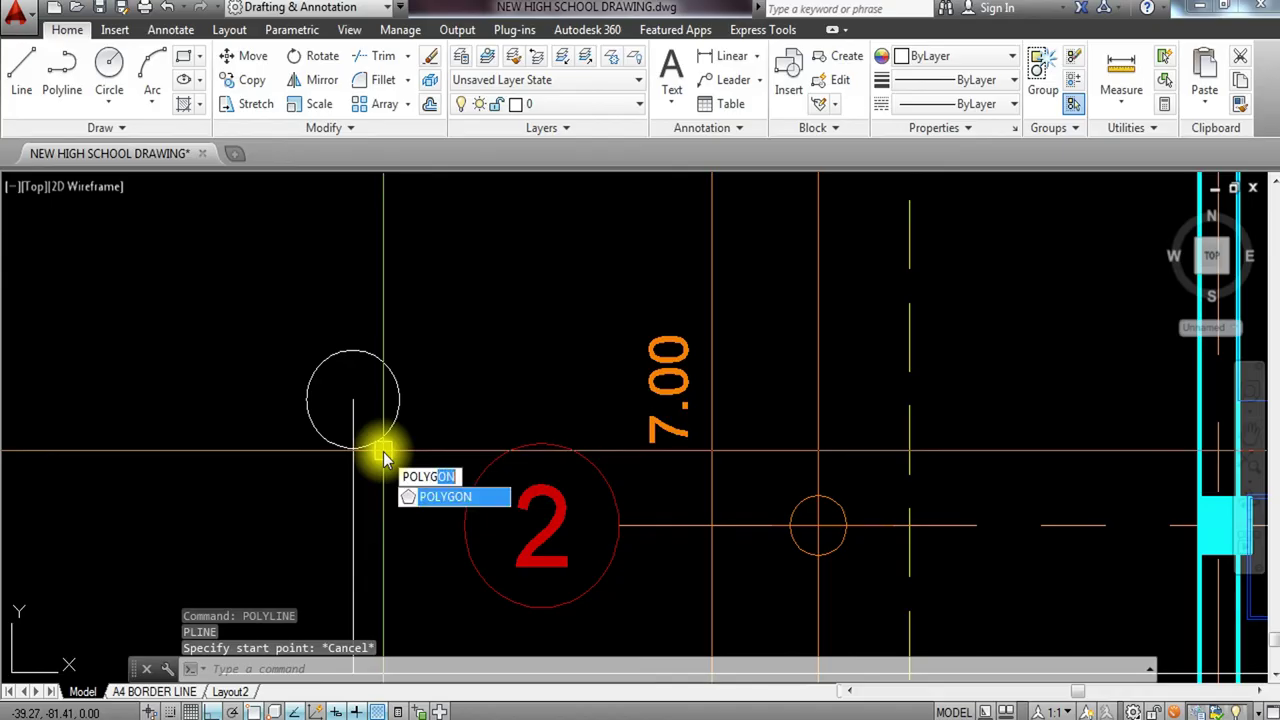
pyautogui.press('Return')
pyautogui.write('3')
pyautogui.press('Return')
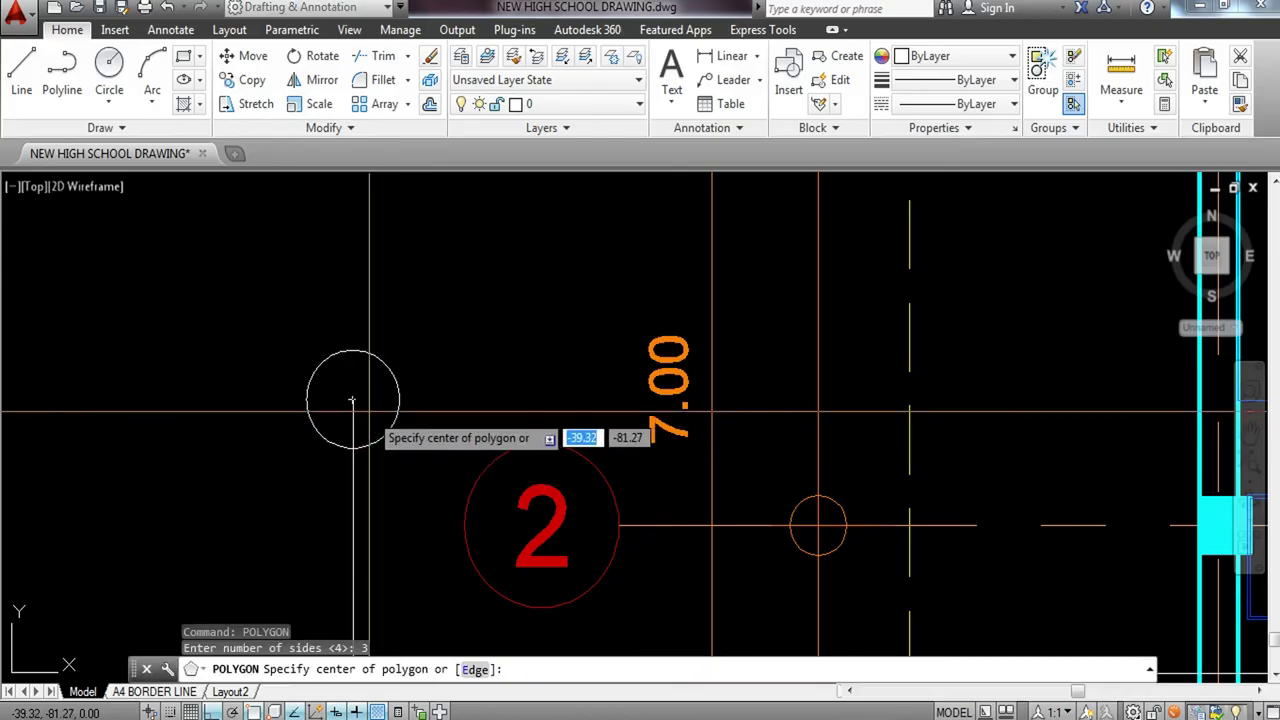
pyautogui.click(352, 399)
pyautogui.press('Return')
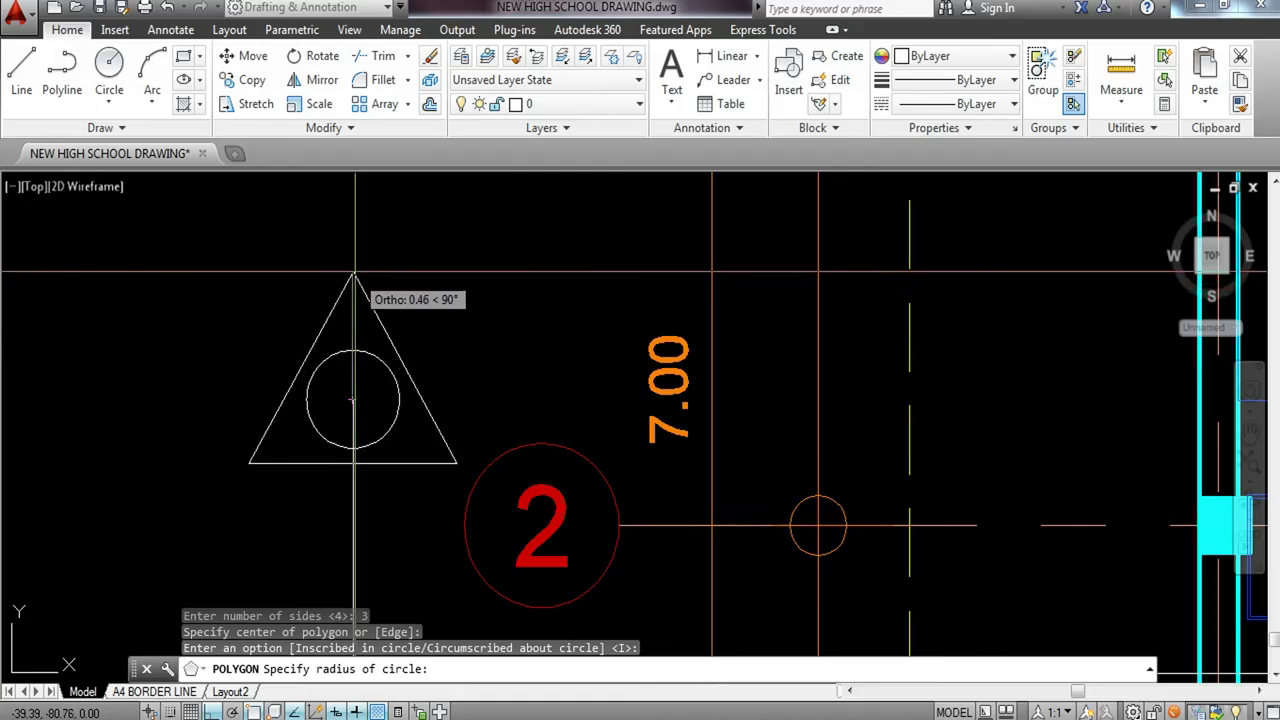
pyautogui.click(353, 272)
pyautogui.press('Escape')
# Trim away the part of the vertical line inside the circle of the section marker, using all objects as cutting edges.
pyautogui.scroll(4, 367, 392)
pyautogui.write('tr')
pyautogui.press('Return')
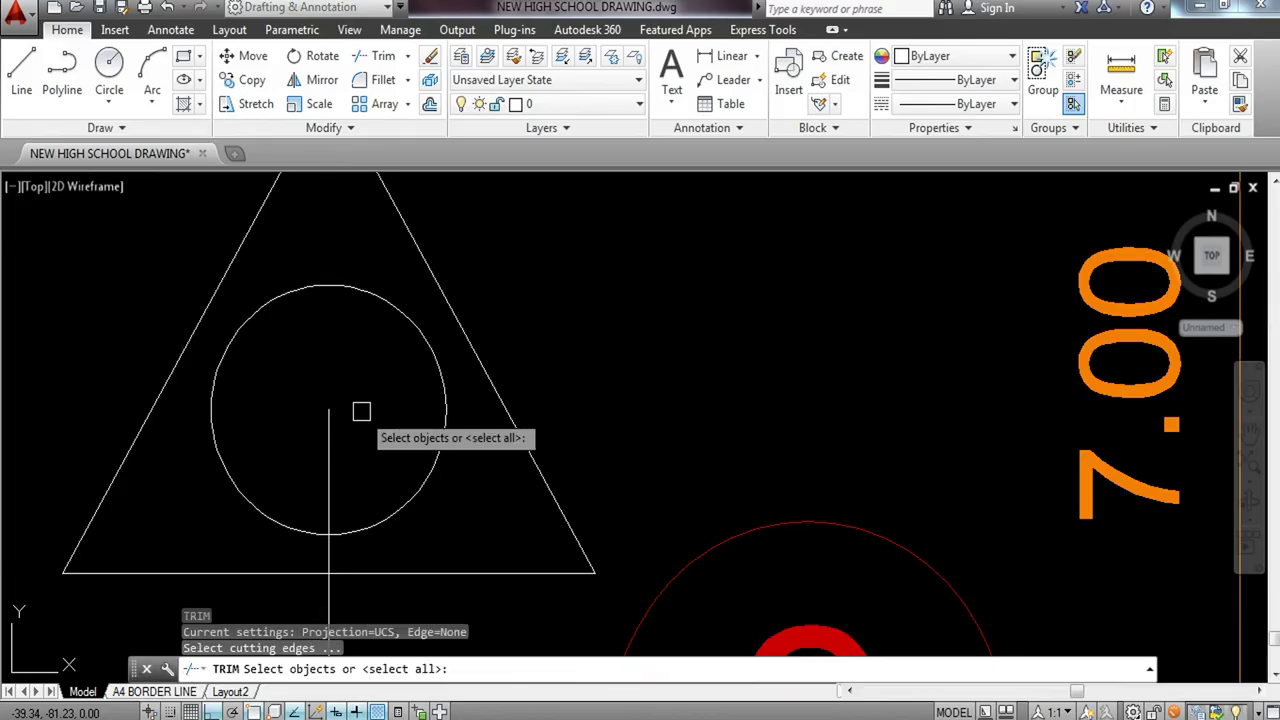
pyautogui.press('Return')
pyautogui.click(362, 411)
pyautogui.click(314, 456)
pyautogui.scroll(-5, 322, 427)
pyautogui.moveTo(330, 484); pyautogui.dragTo(327, 322, button='middle')
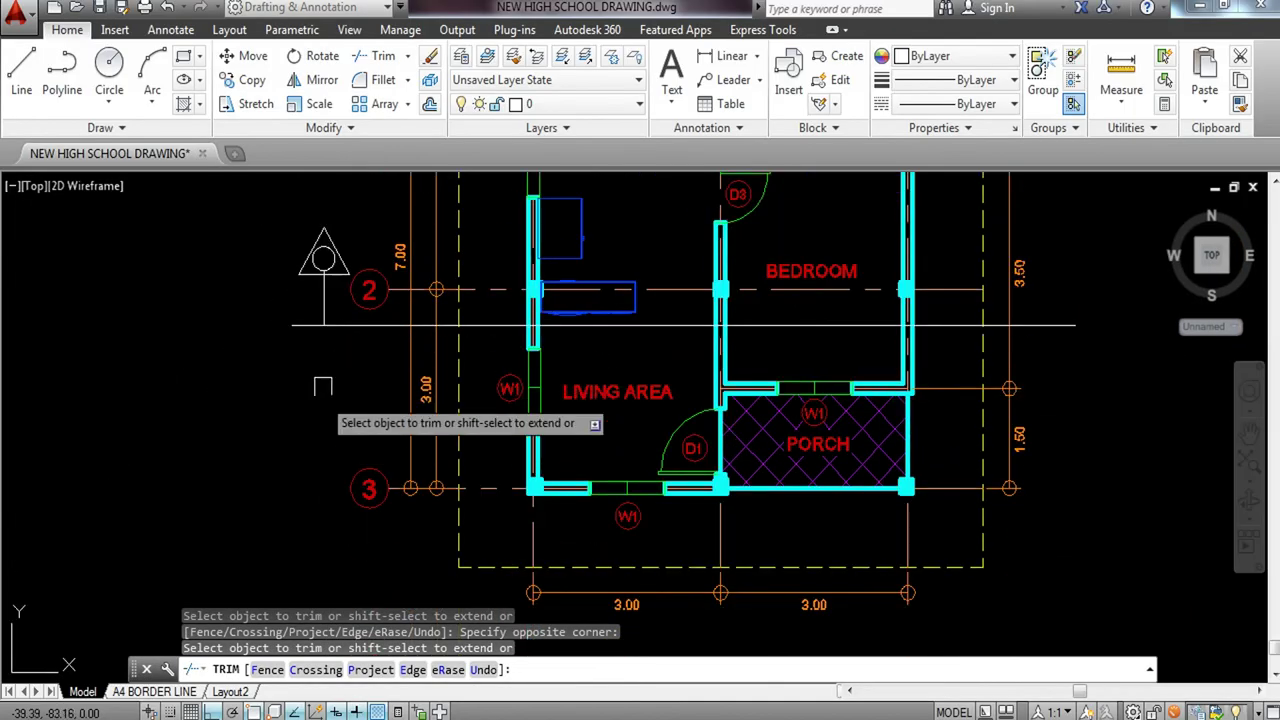
# Trim off the cutting line's short stub extending beyond the vertical line of the triangular section marker.
pyautogui.click(300, 325)
pyautogui.press('Escape')
pyautogui.moveTo(389, 371); pyautogui.dragTo(248, 406, button='middle')
pyautogui.press('Escape')
pyautogui.moveTo(638, 414); pyautogui.dragTo(575, 419, button='middle')
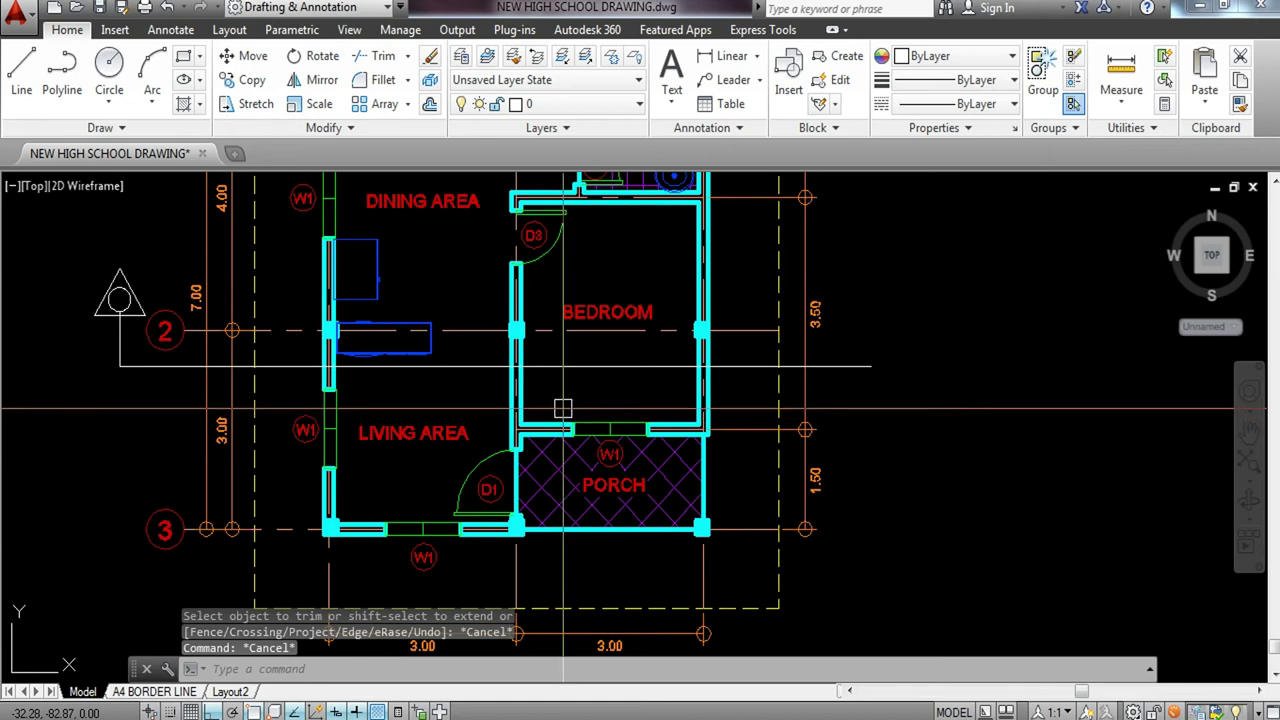
# Draw a vertical line about 1.66 units long upward from the cutting line, just outside the 3.50 dimension.
pyautogui.write('l')
pyautogui.press('Return')
pyautogui.scroll(2, 836, 367)
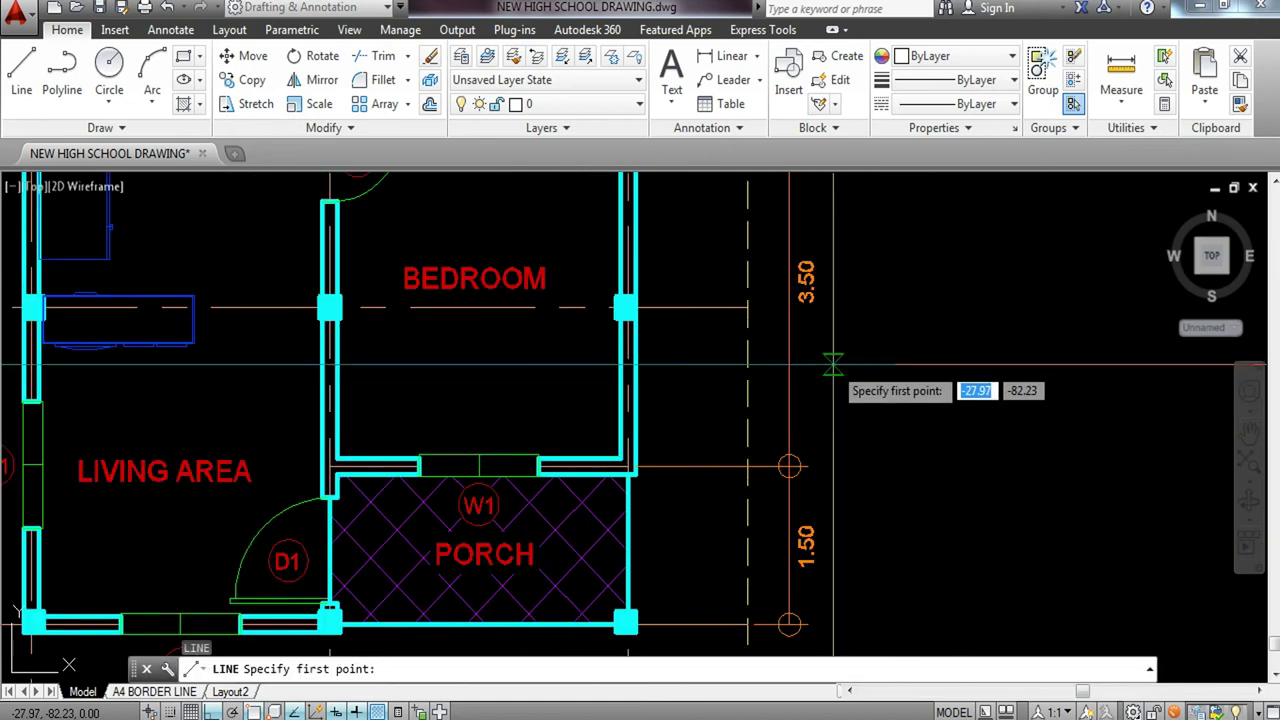
pyautogui.click(836, 367)
pyautogui.scroll(-2, 951, 262)
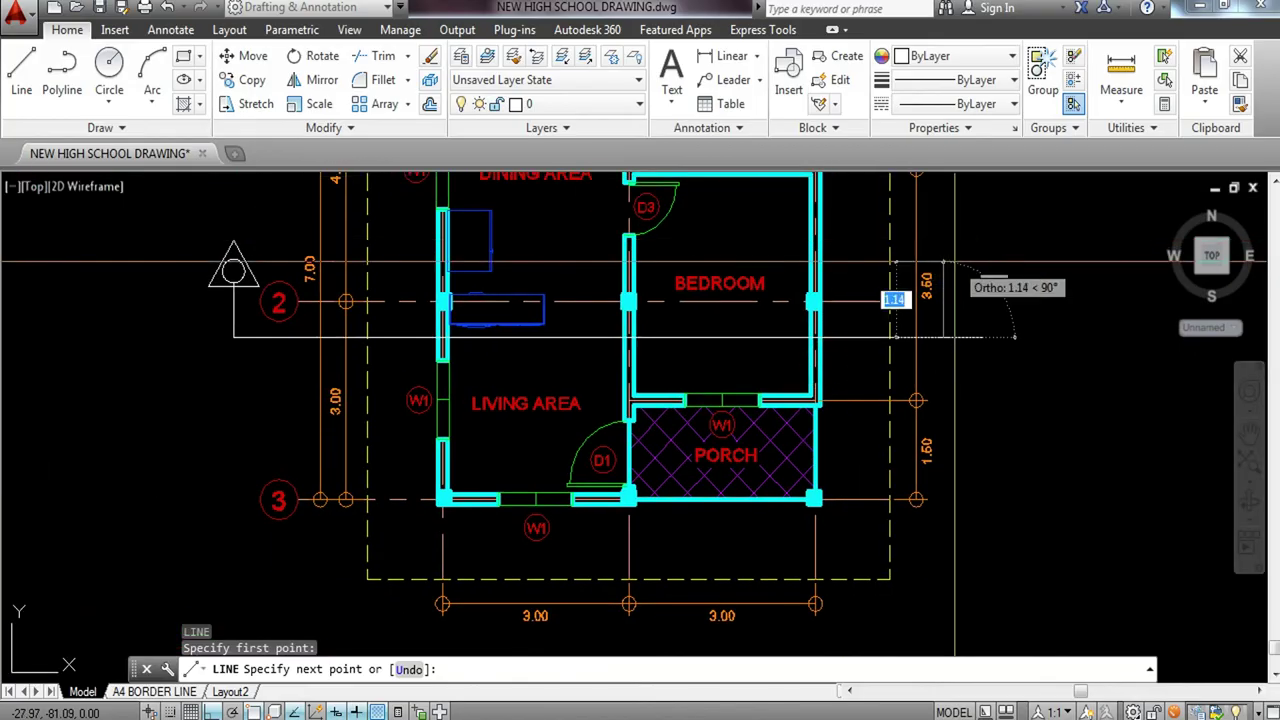
pyautogui.click(950, 228)
pyautogui.press('Escape')
# Draw a horizontal guide line from the triangle marker's apex across the plan, past the vertical line on the opposite side.
pyautogui.press('Return')
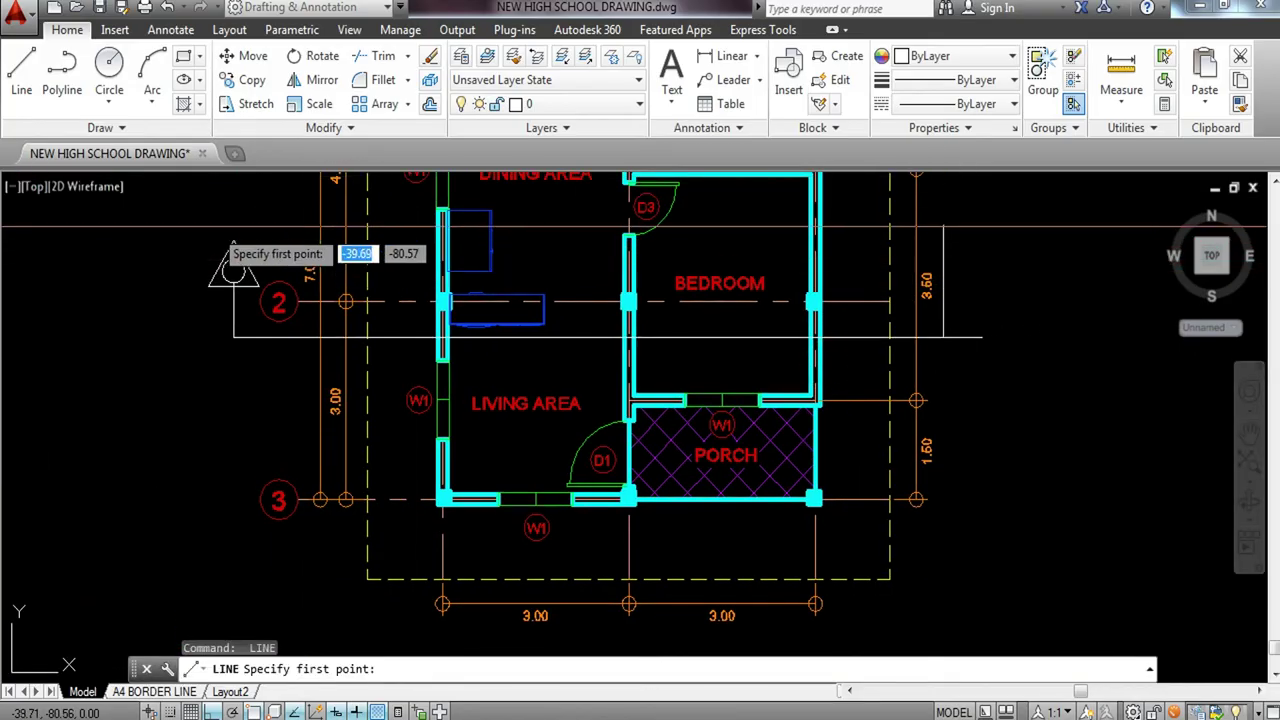
pyautogui.click(233, 230)
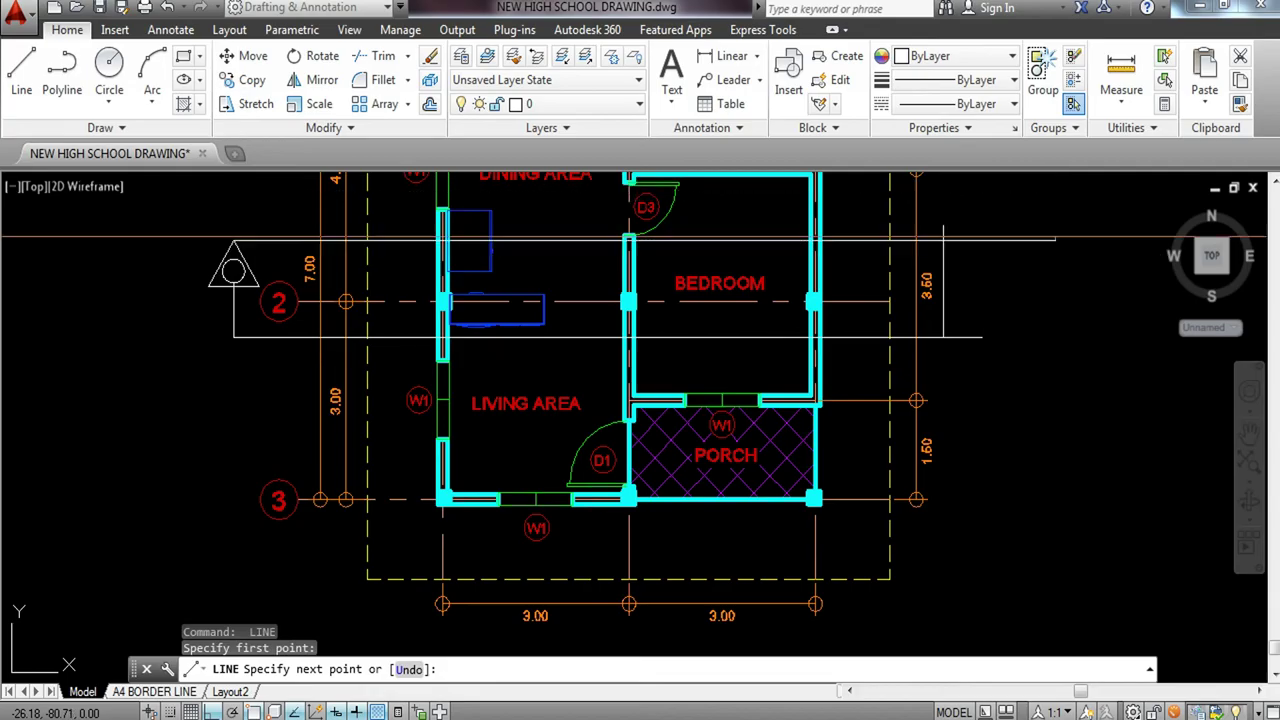
pyautogui.press('Escape')
# Draw a half-triangle arrowhead on the new vertical line, about 0.42 units wide, sloping up to the guide line's intersection.
pyautogui.scroll(4, 945, 250)
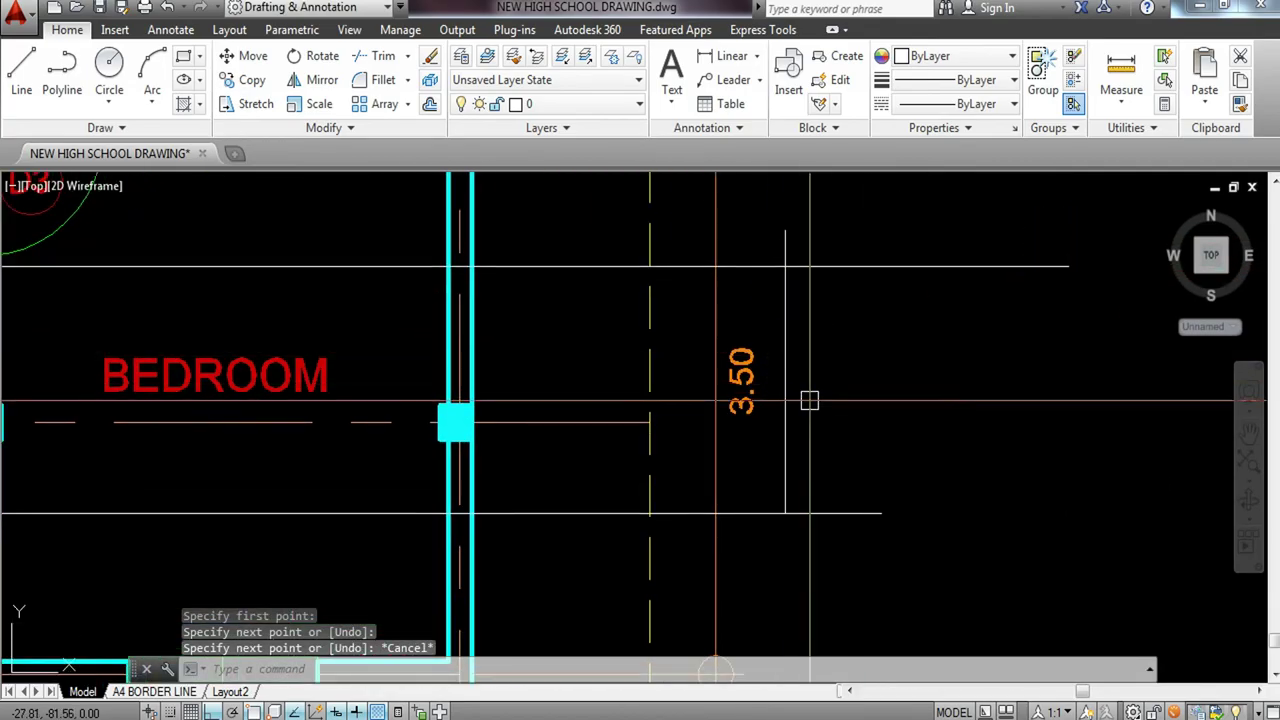
pyautogui.press('Return')
pyautogui.click(785, 401)
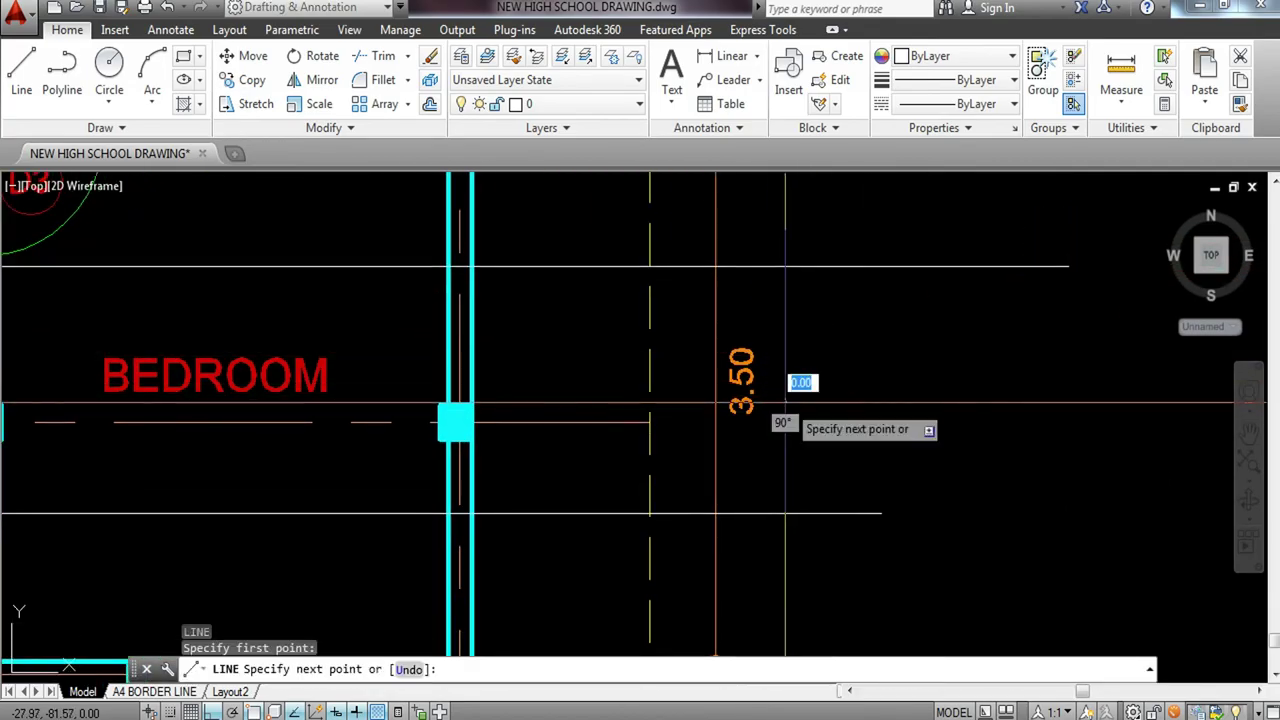
pyautogui.press('F8')
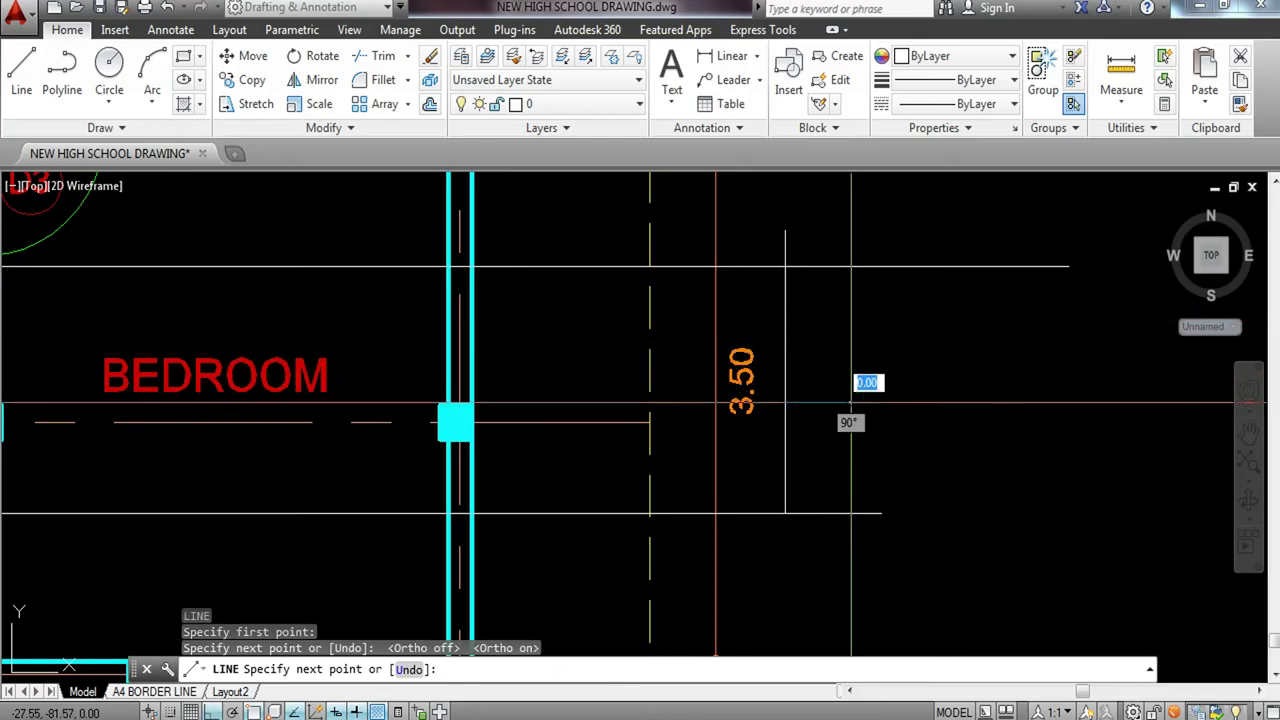
pyautogui.click(851, 401)
pyautogui.press('F8')
pyautogui.click(785, 268)
pyautogui.press('Escape')
# Erase the horizontal guide line running from the triangle marker's apex.
pyautogui.click(911, 243)
pyautogui.click(883, 309)
pyautogui.write('e')
pyautogui.press('Return')
# Trim the cutting line's excess beyond the vertical line and the vertical stub above the half-triangle arrowhead.
pyautogui.write('tr')
pyautogui.press('Return')
pyautogui.press('Return')
pyautogui.click(911, 446)
pyautogui.click(844, 539)
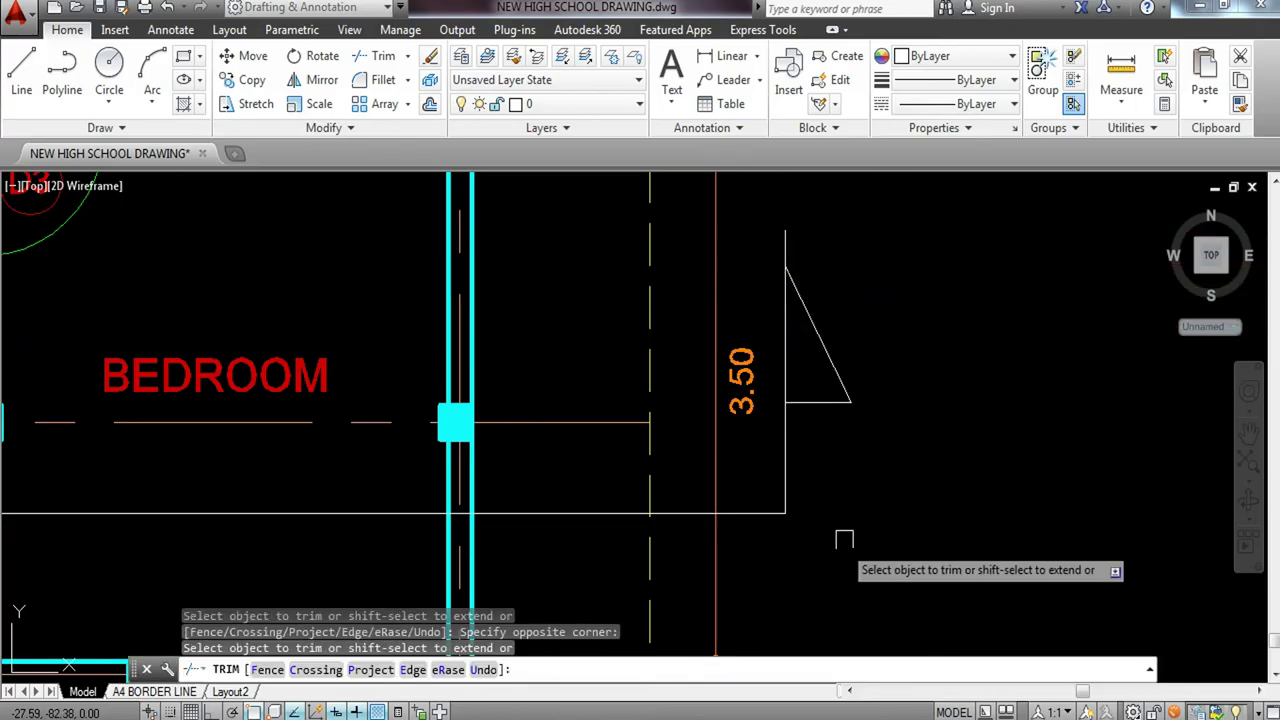
pyautogui.scroll(-4, 831, 251)
pyautogui.press('Escape')
pyautogui.moveTo(866, 338); pyautogui.dragTo(866, 357, button='middle')
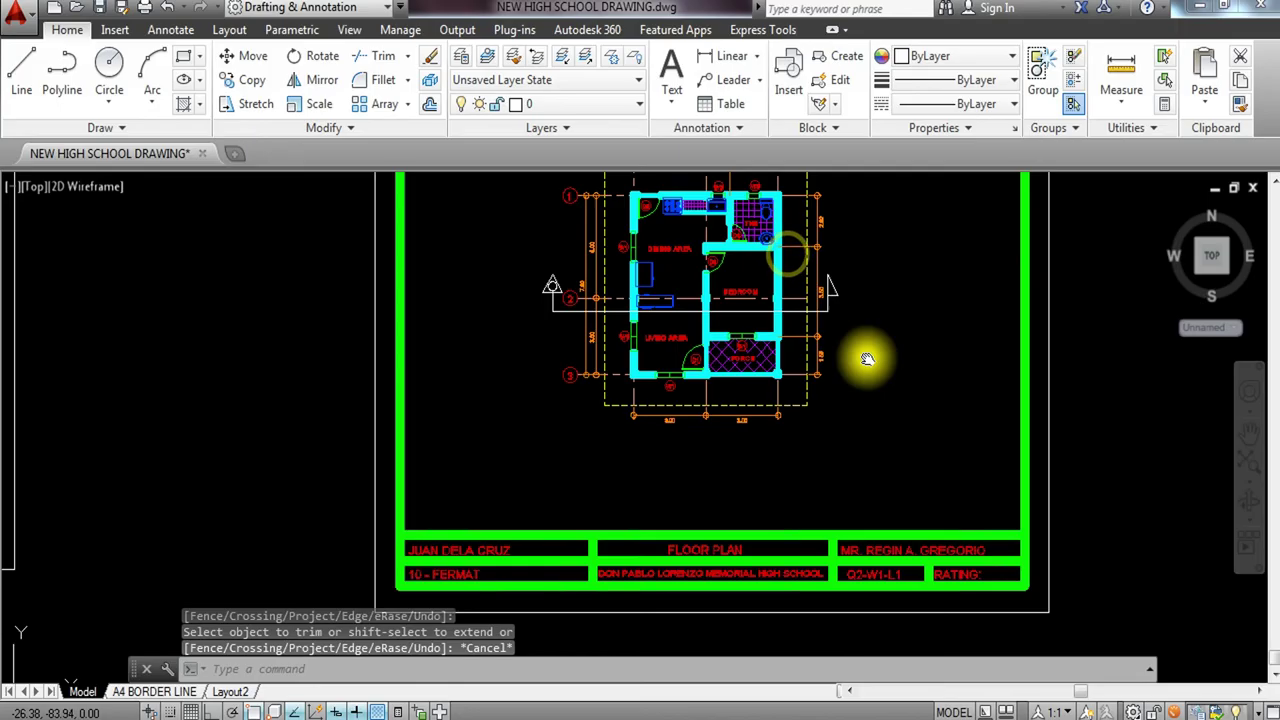
pyautogui.press('Escape')
pyautogui.press('Escape')
# Assign the cutting line and both of its end markers to the CUTTING PLANE LINE layer.
pyautogui.scroll(2, 846, 303)
pyautogui.moveTo(846, 310); pyautogui.dragTo(911, 357, button='middle')
pyautogui.click(942, 258)
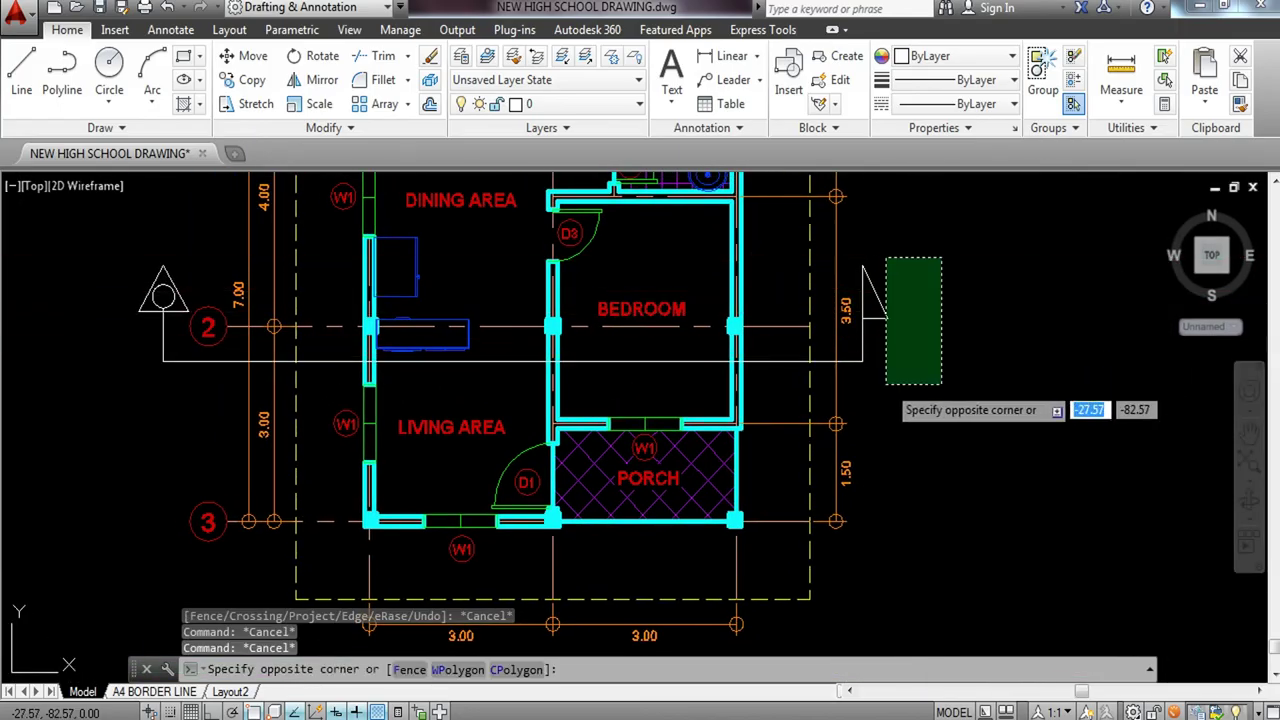
pyautogui.click(855, 406)
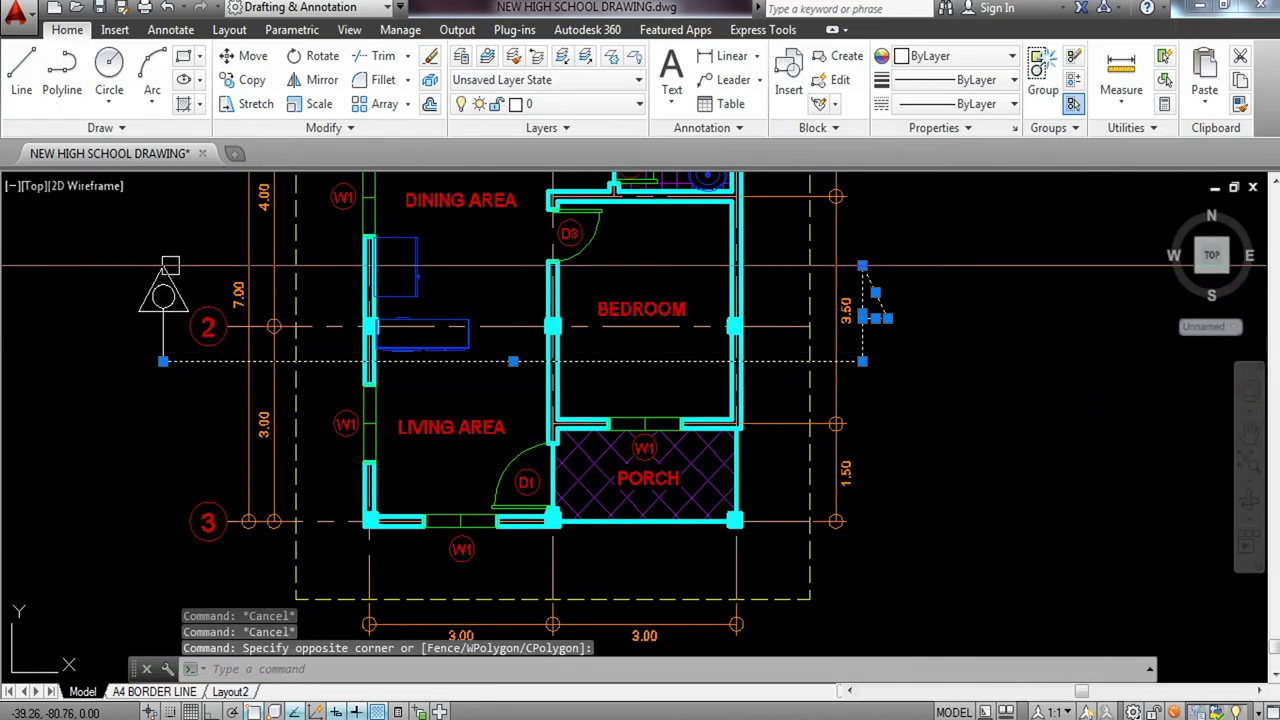
pyautogui.click(166, 272)
pyautogui.click(86, 376)
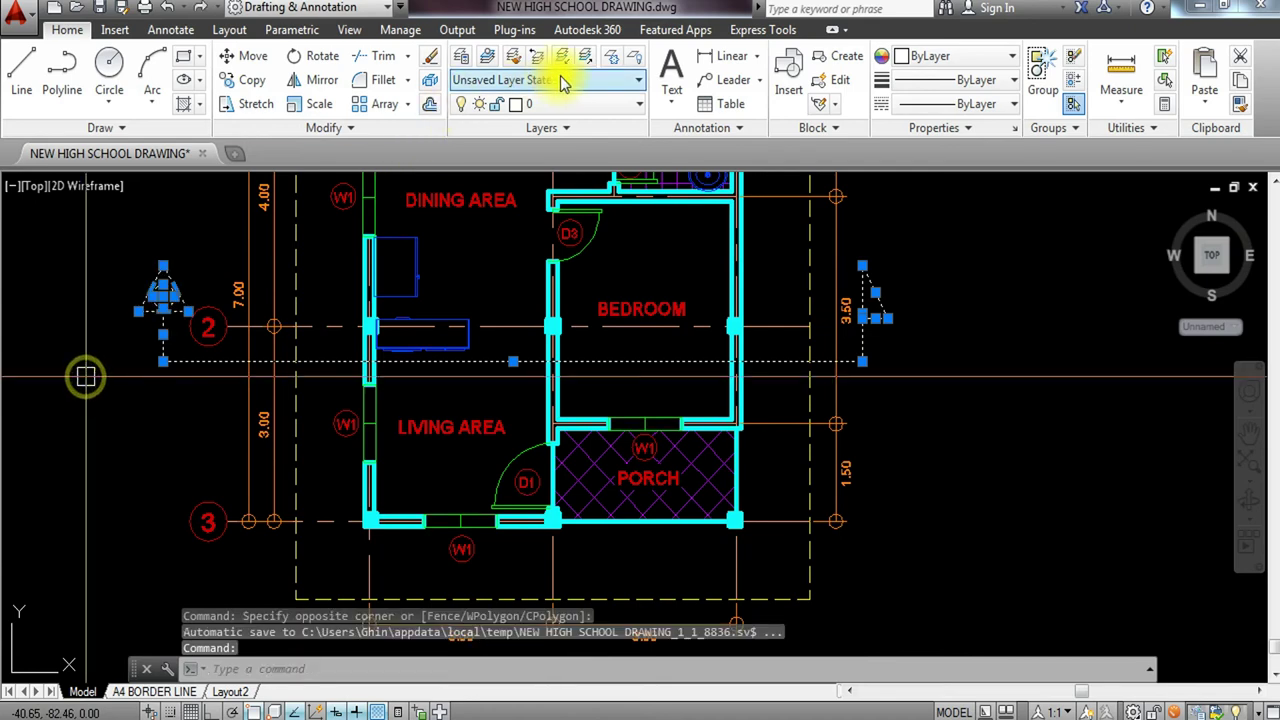
pyautogui.click(600, 104)
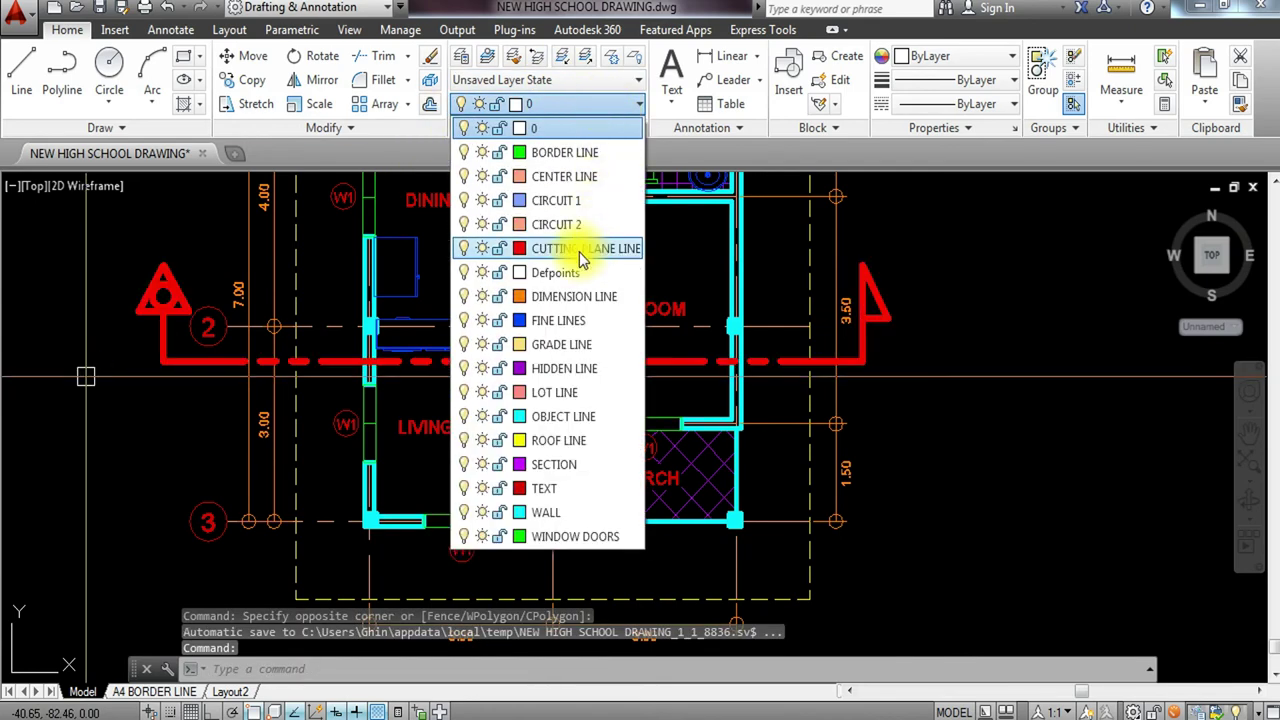
pyautogui.click(583, 250)
pyautogui.press('Escape')
pyautogui.scroll(3, 551, 409)
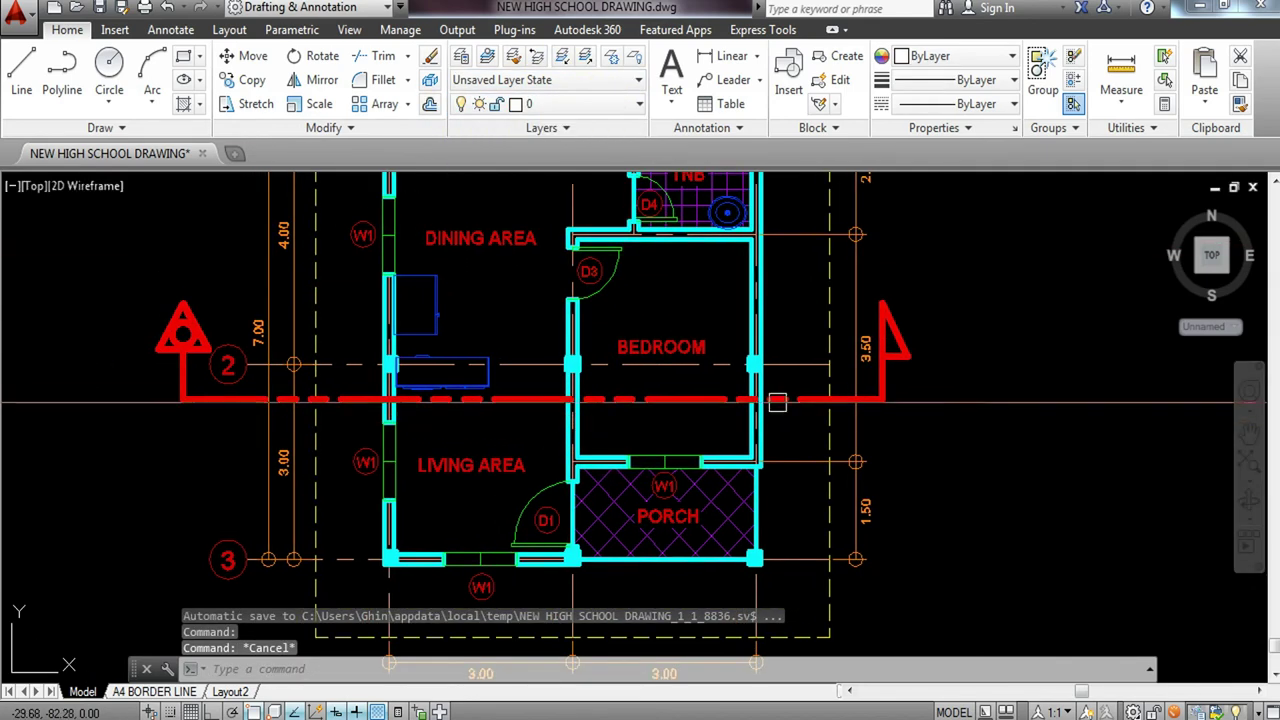
pyautogui.moveTo(734, 423); pyautogui.dragTo(764, 425, button='middle')
pyautogui.scroll(2, 762, 425)
pyautogui.scroll(-2, 785, 447)
pyautogui.scroll(1, 416, 441)
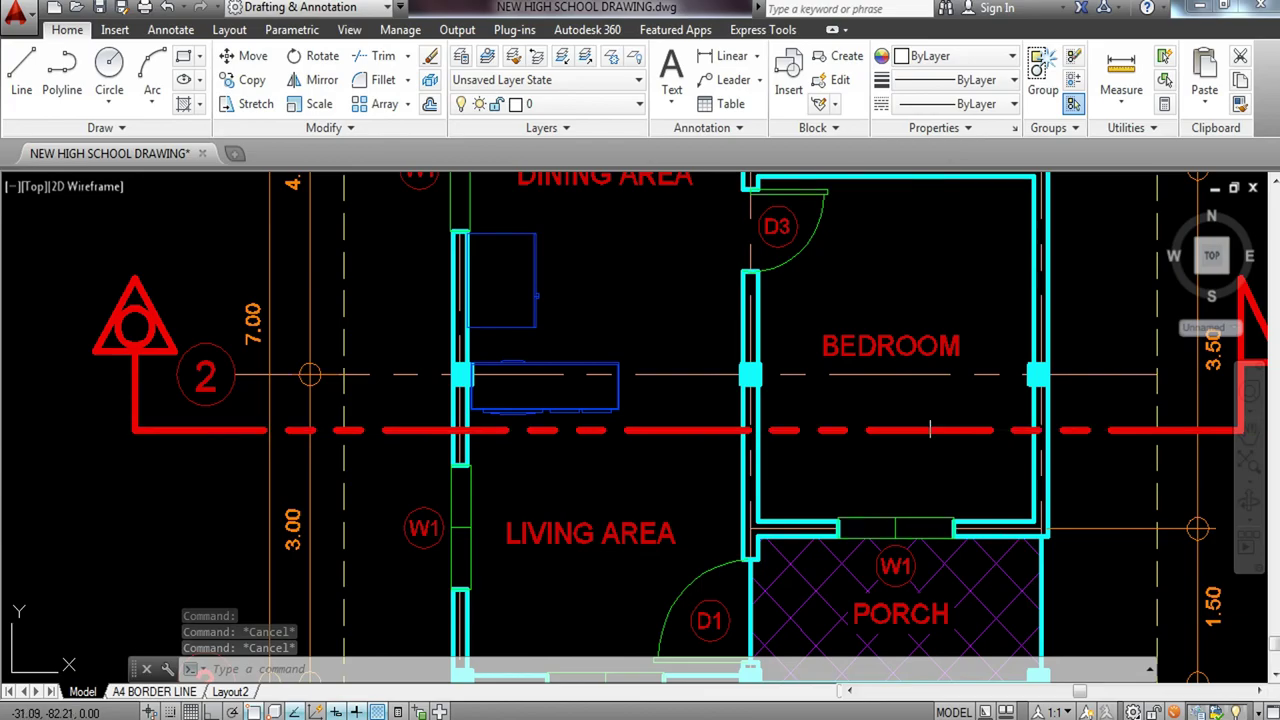
pyautogui.scroll(-2, 1141, 424)
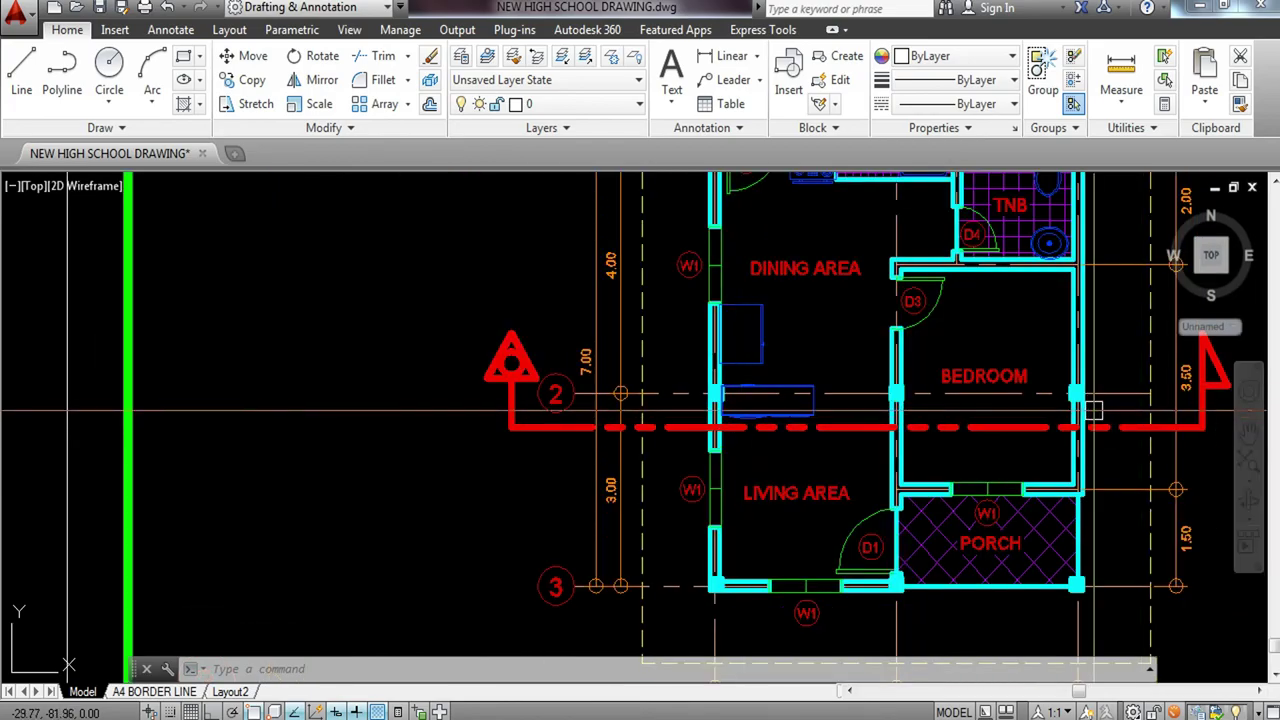
pyautogui.moveTo(1091, 409); pyautogui.dragTo(908, 460, button='middle')
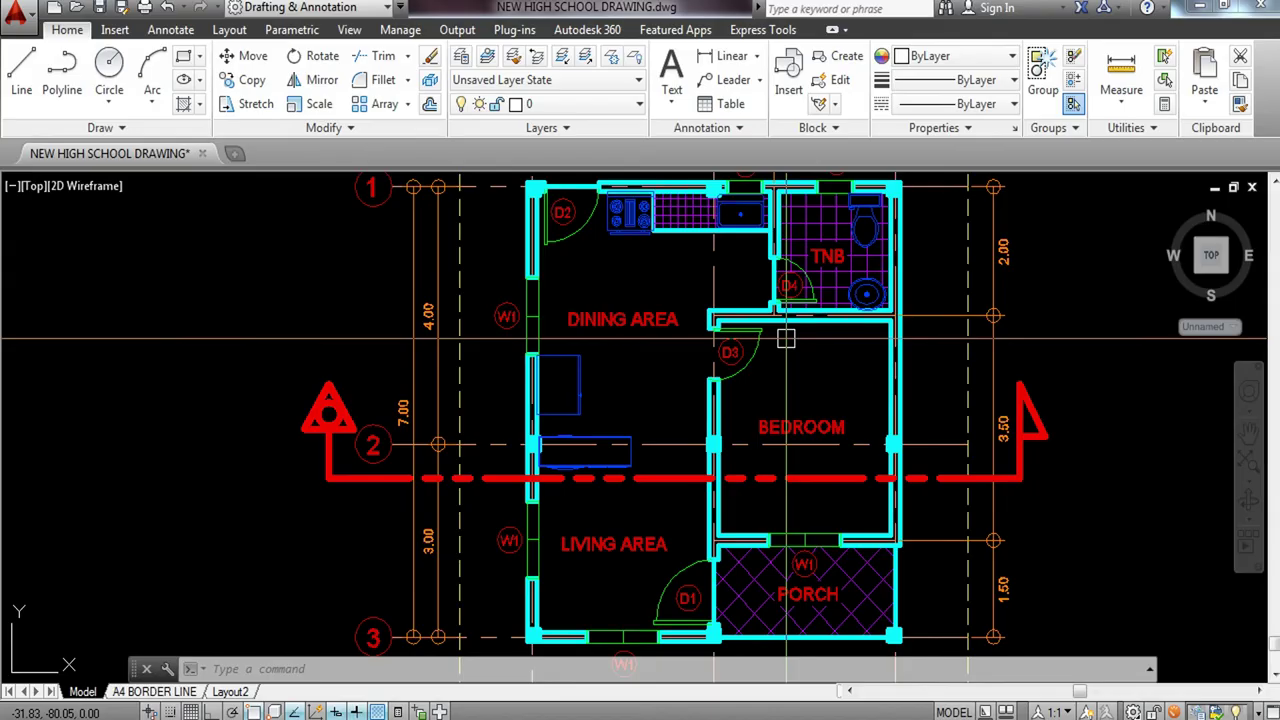
# Fill the area between the marker's triangle and its inner circle with a SOLID hatch.
pyautogui.scroll(2, 372, 447)
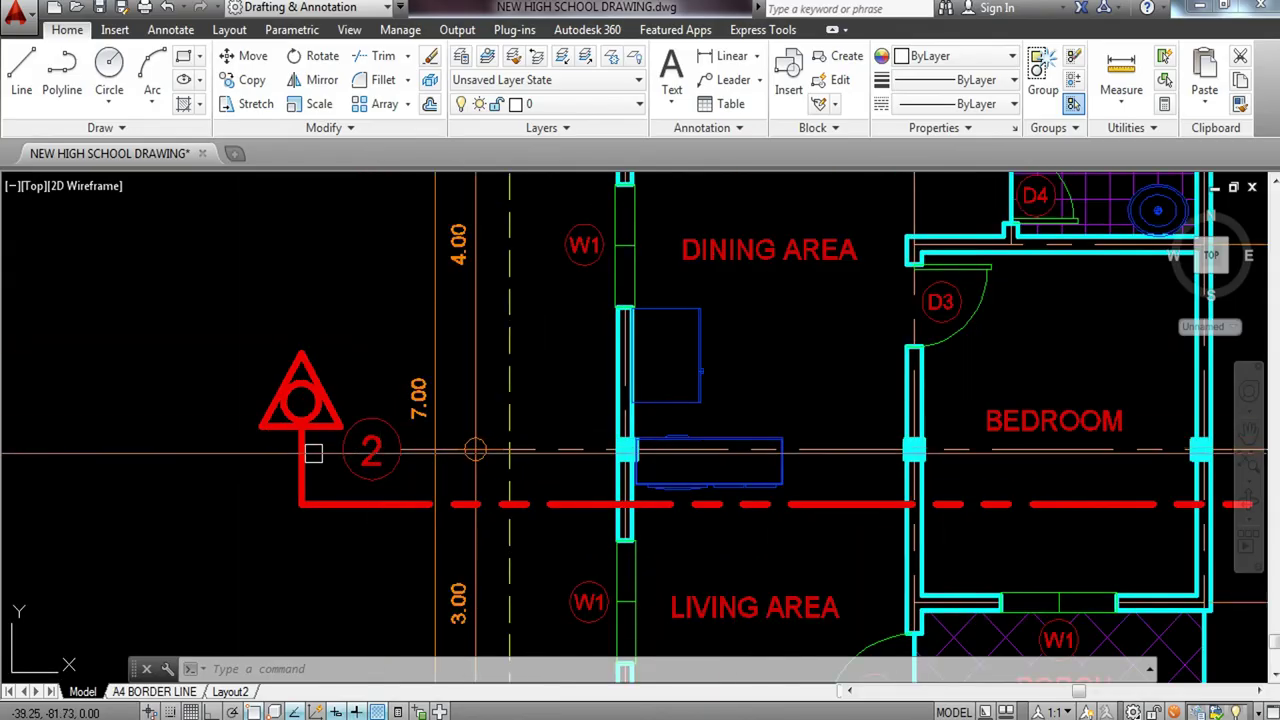
pyautogui.scroll(2, 313, 453)
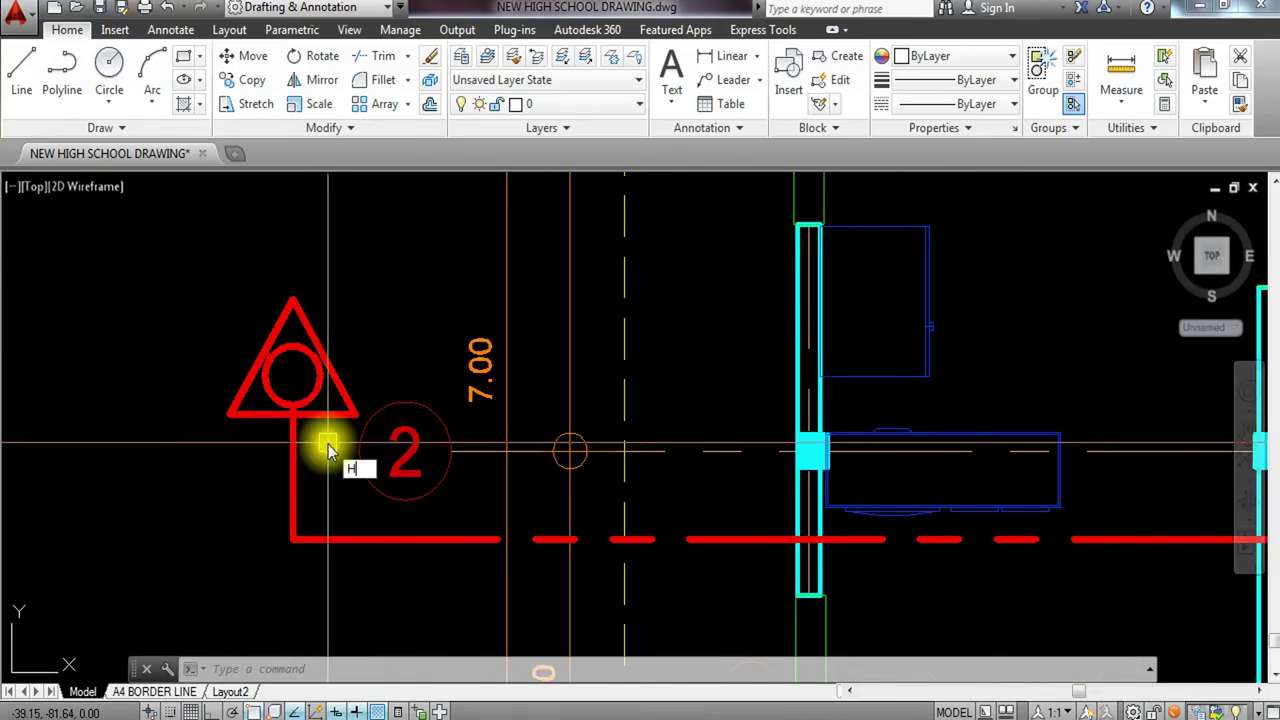
pyautogui.press('Return')
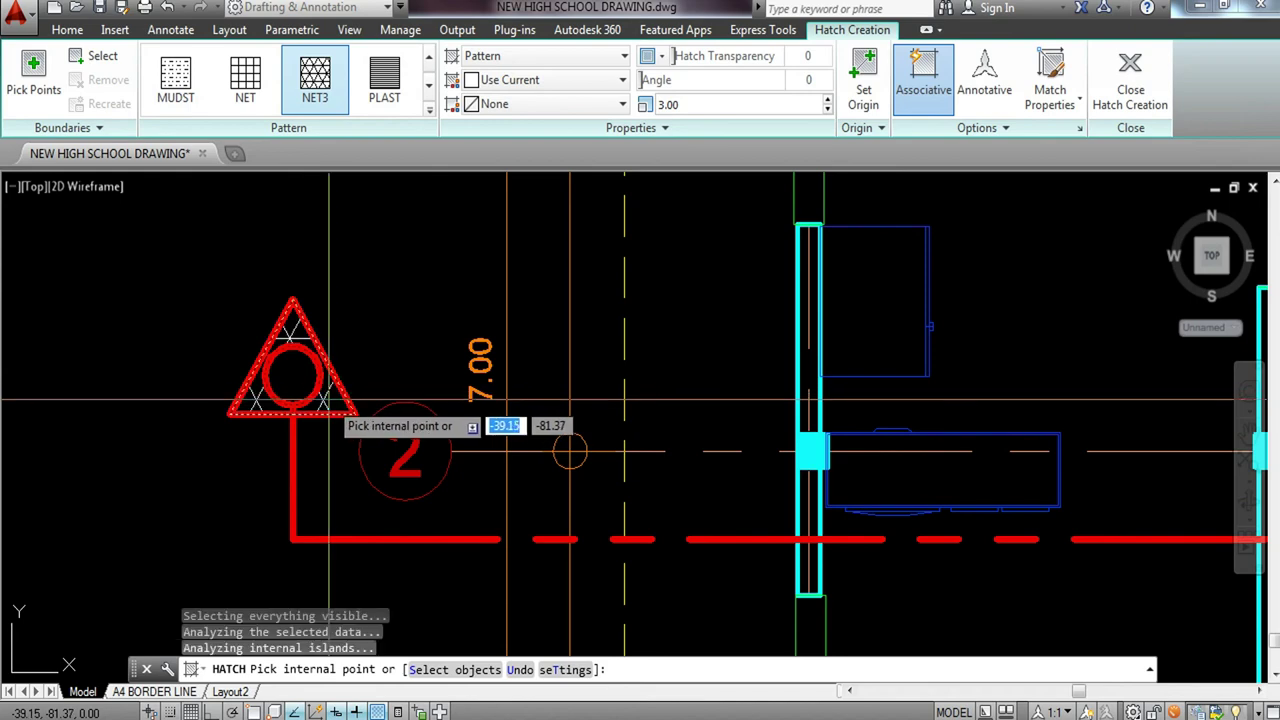
pyautogui.click(428, 112)
pyautogui.scroll(15, 343, 196)
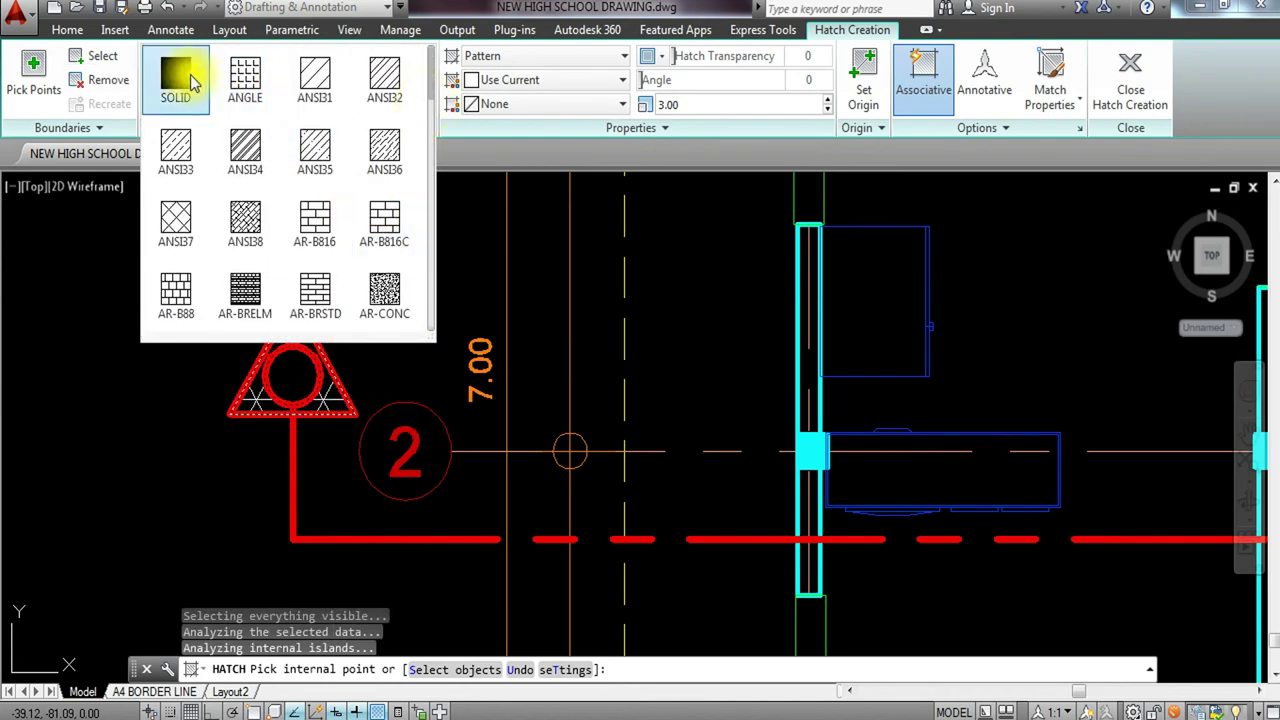
pyautogui.click(188, 76)
pyautogui.click(319, 337)
pyautogui.press('Return')
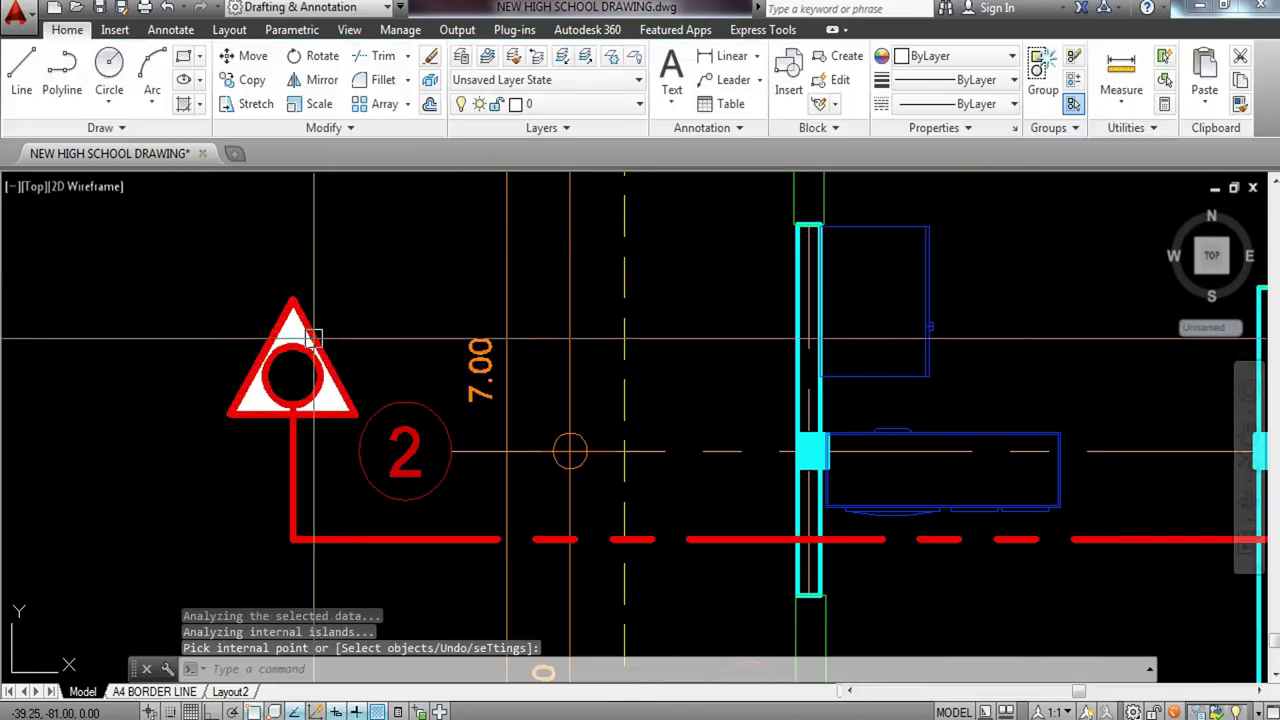
# Match the solid fill of the triangle marker to the properties of the marker's red outline.
pyautogui.write('MA')
pyautogui.press('Return')
pyautogui.click(342, 393)
pyautogui.click(343, 295)
pyautogui.click(271, 339)
pyautogui.scroll(-8, 304, 313)
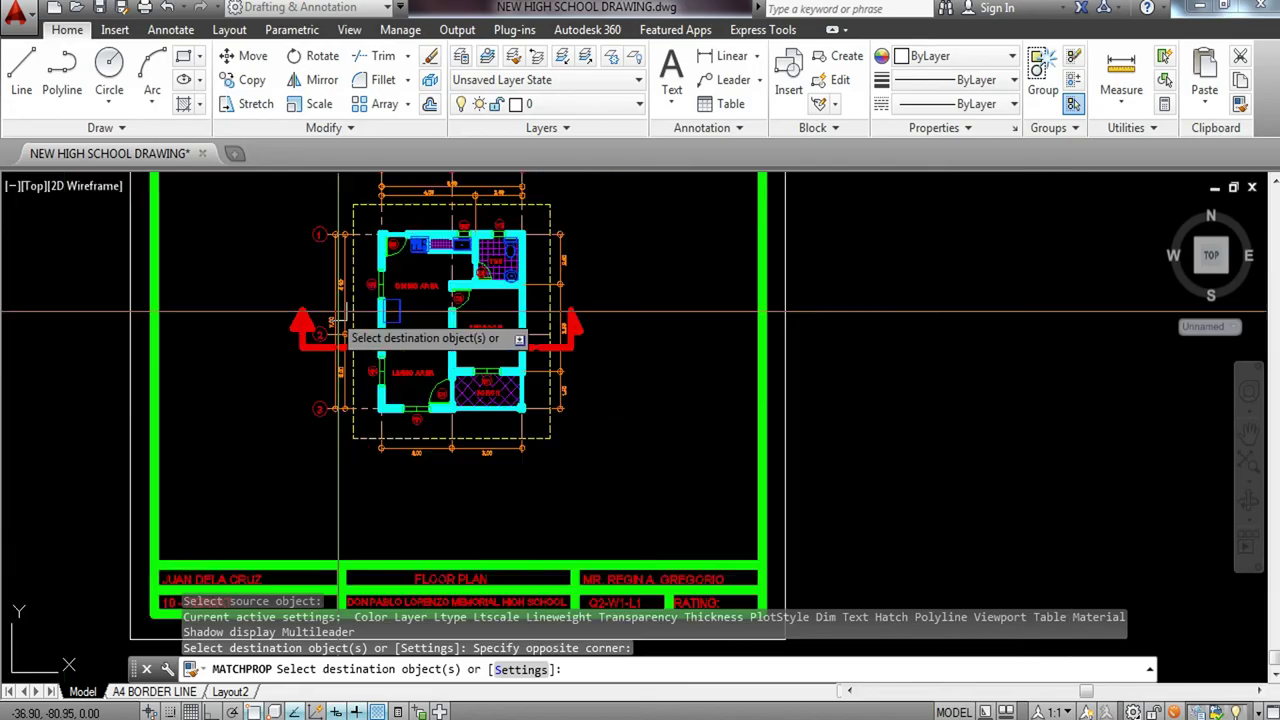
pyautogui.press('Escape')
# Fill the half-triangle arrowhead at the other end of the cutting line with a SOLID hatch.
pyautogui.scroll(6, 543, 380)
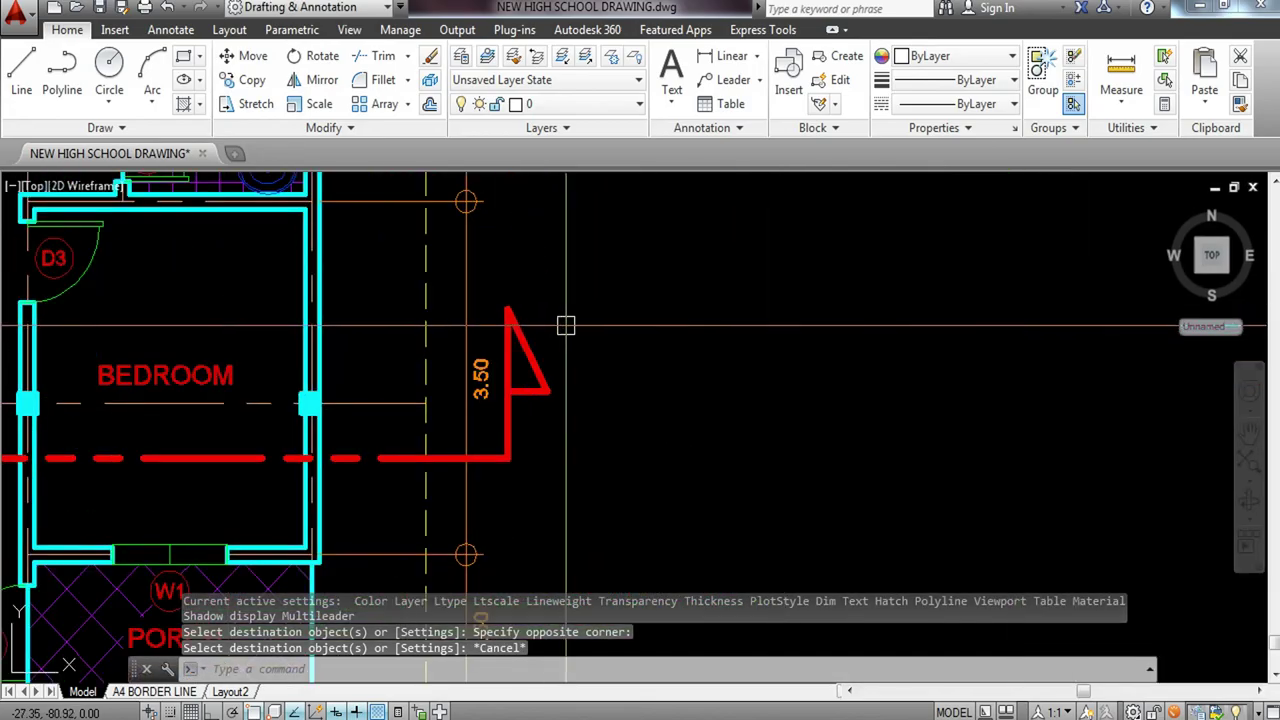
pyautogui.write('h')
pyautogui.press('Return')
pyautogui.click(527, 375)
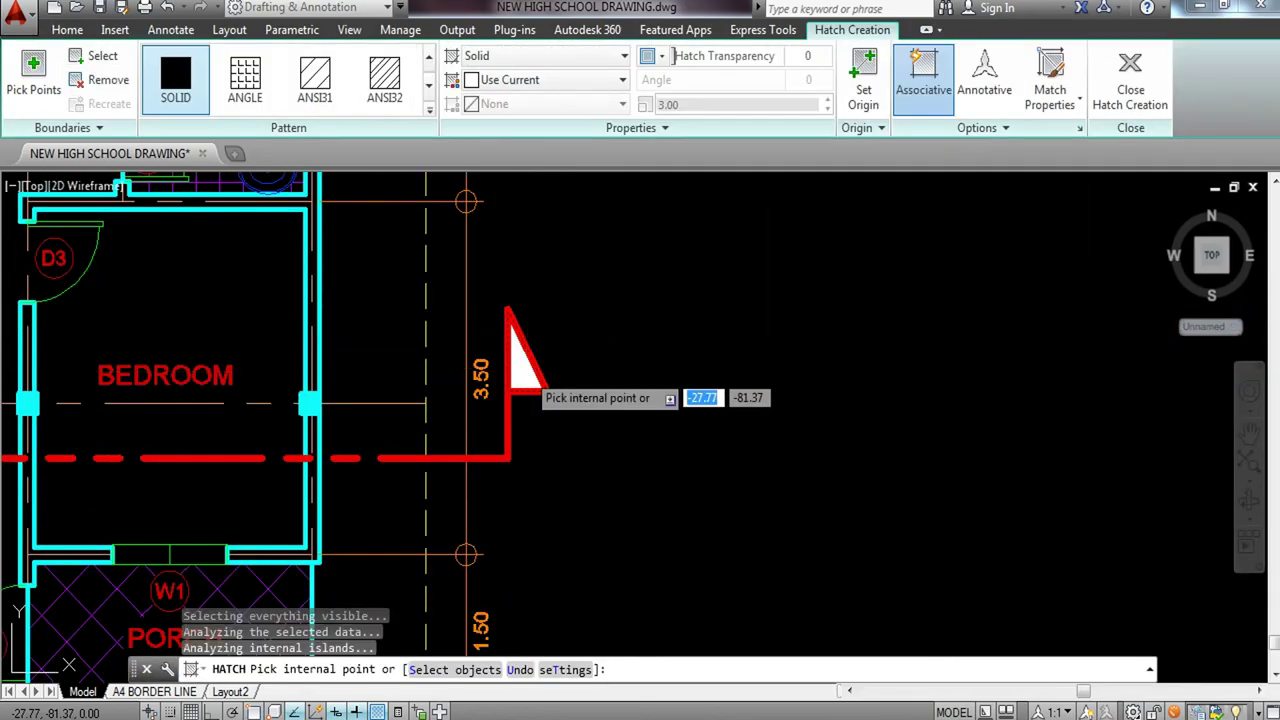
pyautogui.press('Return')
# Match the half-triangle's solid fill to the properties of the red cutting line.
pyautogui.write('MA')
pyautogui.press('Return')
pyautogui.click(505, 420)
pyautogui.click(563, 357)
pyautogui.scroll(-5, 545, 390)
pyautogui.press('Escape')
# Add the multiline text "A" beside the triangular section marker, above grid bubble 2.
pyautogui.moveTo(556, 362); pyautogui.dragTo(686, 371, button='middle')
pyautogui.scroll(10, 365, 378)
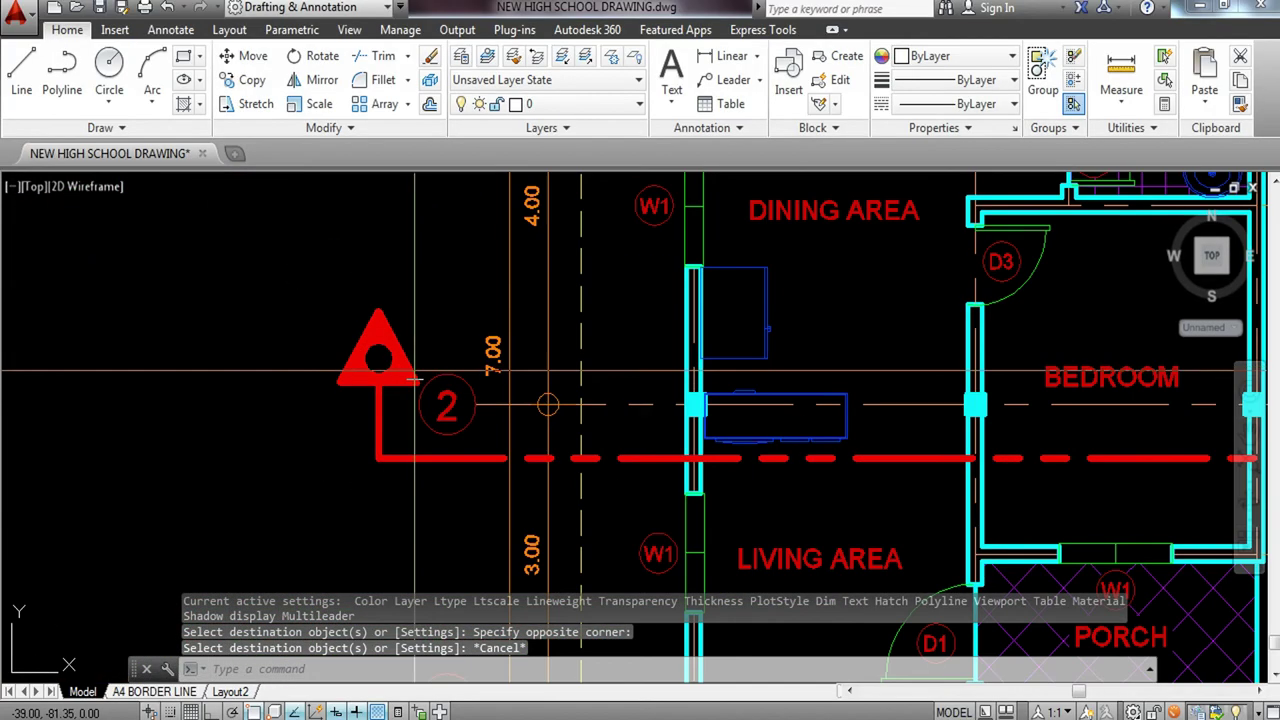
pyautogui.press('Return')
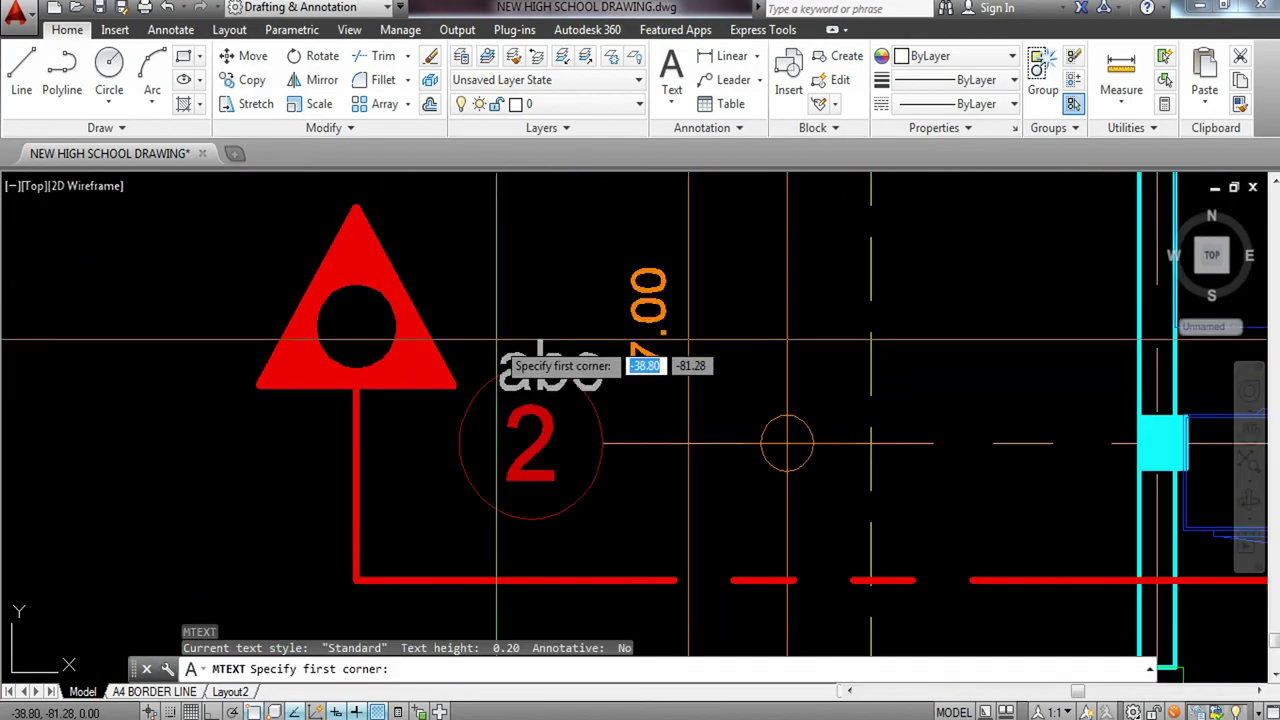
pyautogui.moveTo(497, 338); pyautogui.dragTo(522, 426, button='middle')
pyautogui.click(486, 269)
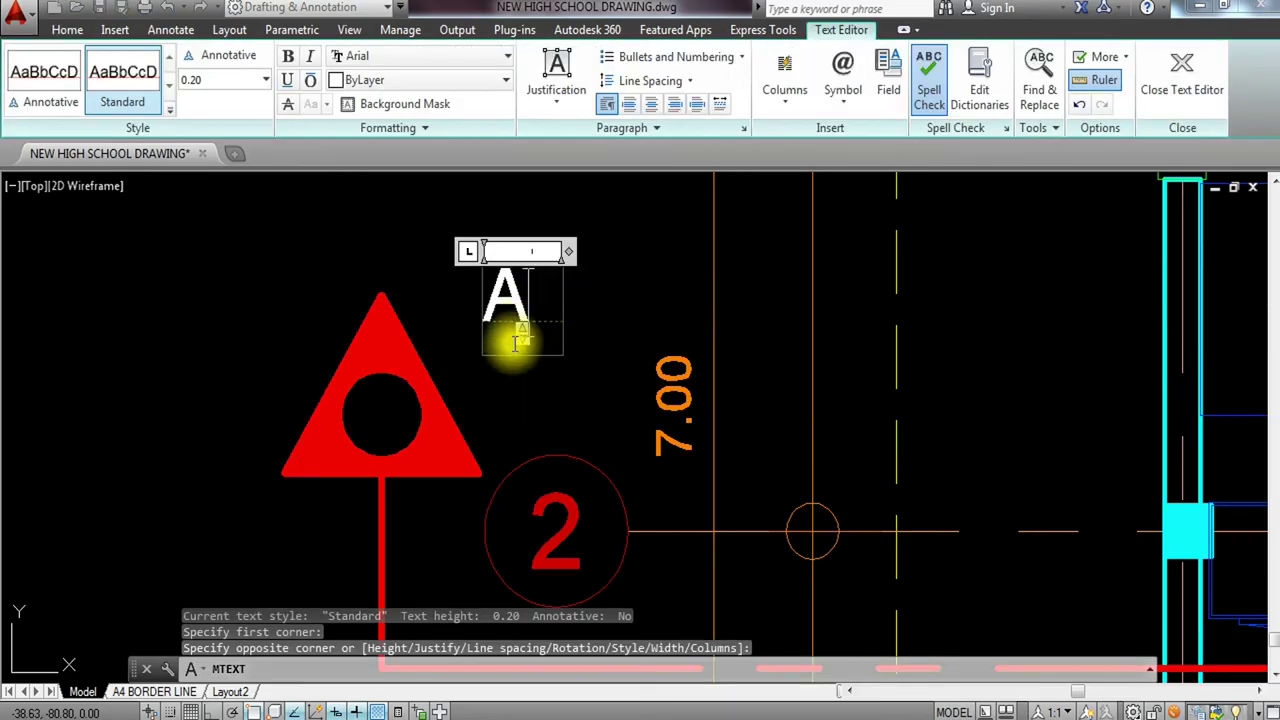
pyautogui.click(514, 378)
# Move the letter A into the center of the circle inside the triangular section marker.
pyautogui.click(546, 303)
pyautogui.click(500, 344)
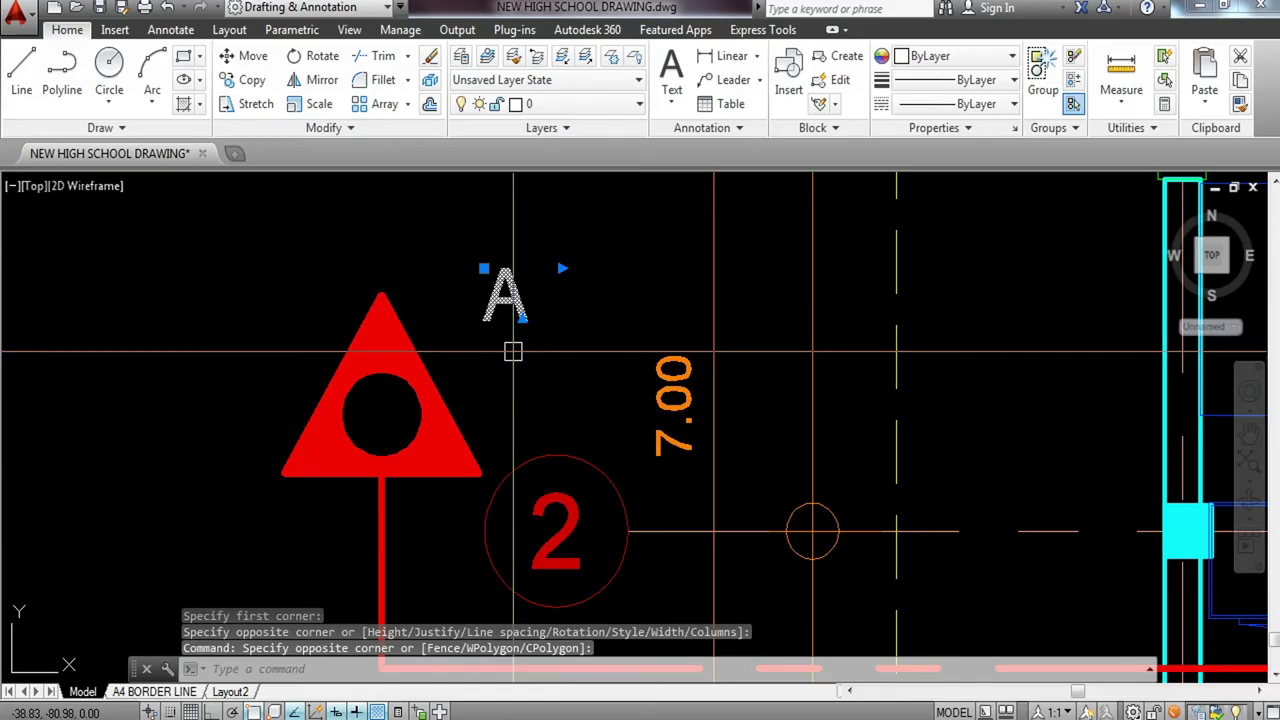
pyautogui.write('m')
pyautogui.press('Return')
pyautogui.click(505, 293)
pyautogui.scroll(8, 385, 410)
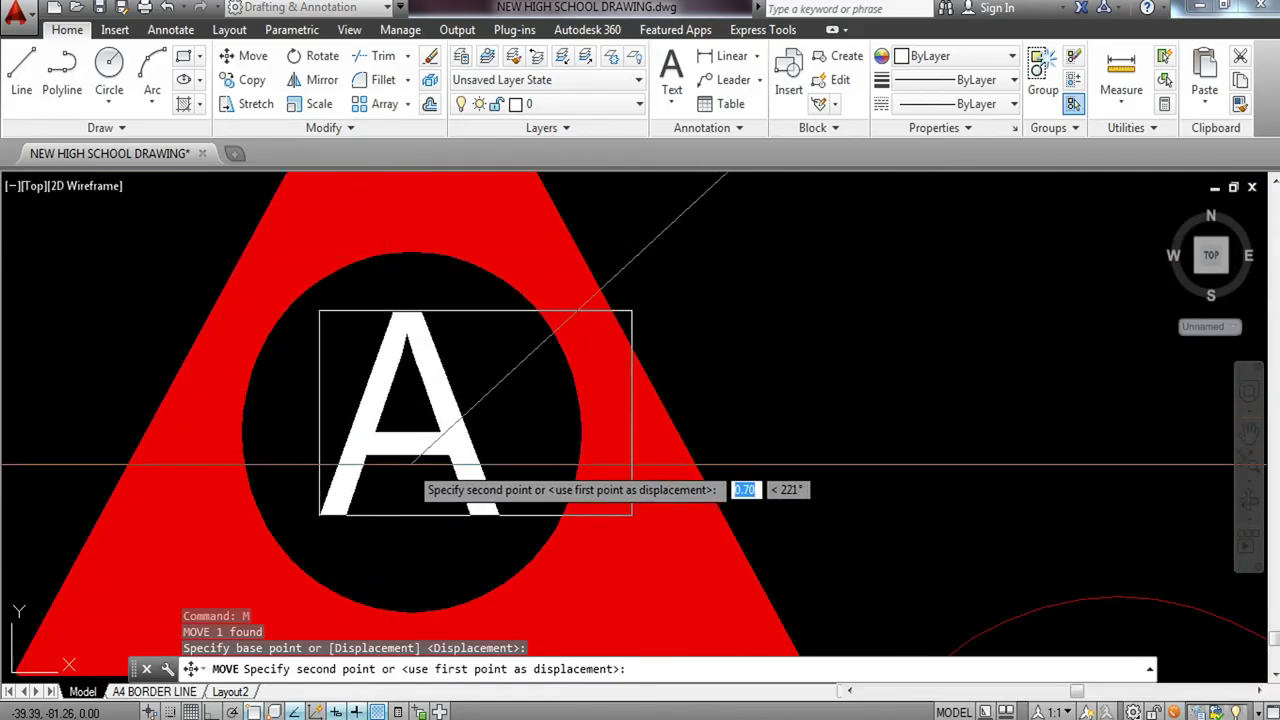
pyautogui.scroll(-8, 412, 463)
pyautogui.click(422, 443)
pyautogui.write('c')
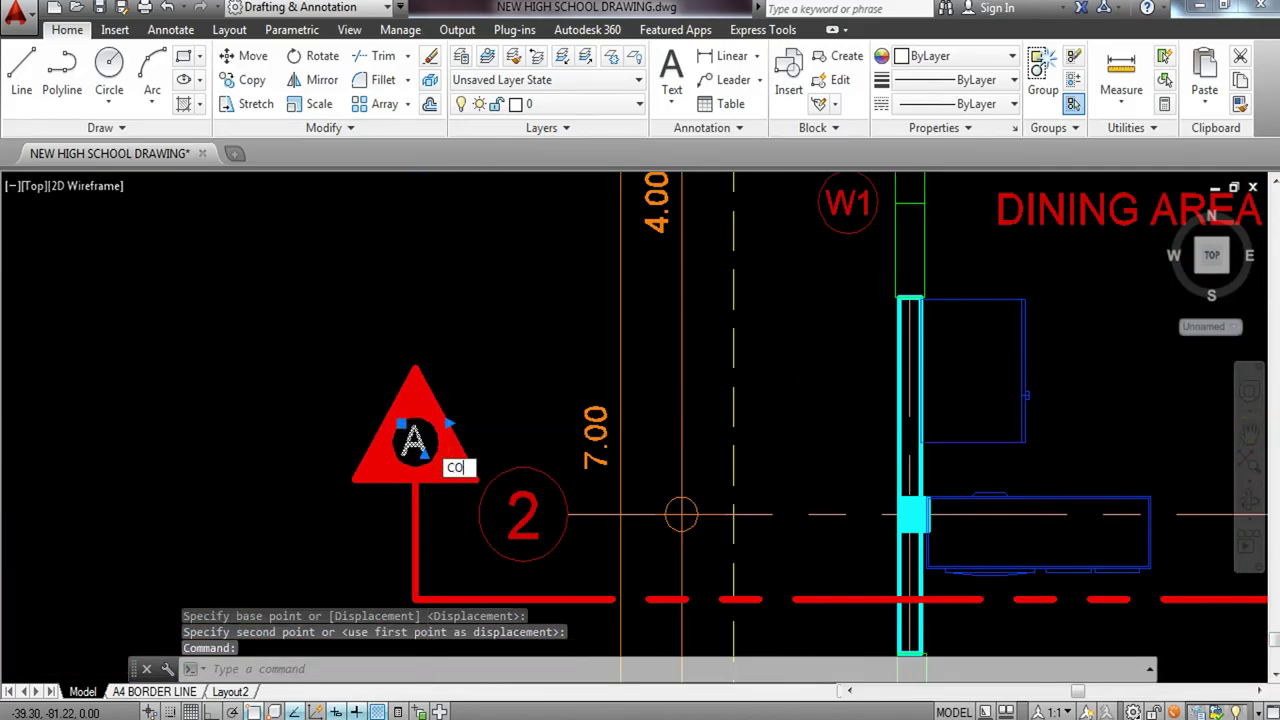
pyautogui.write('o')
pyautogui.press('Return')
pyautogui.scroll(6, 422, 443)
pyautogui.click(395, 445)
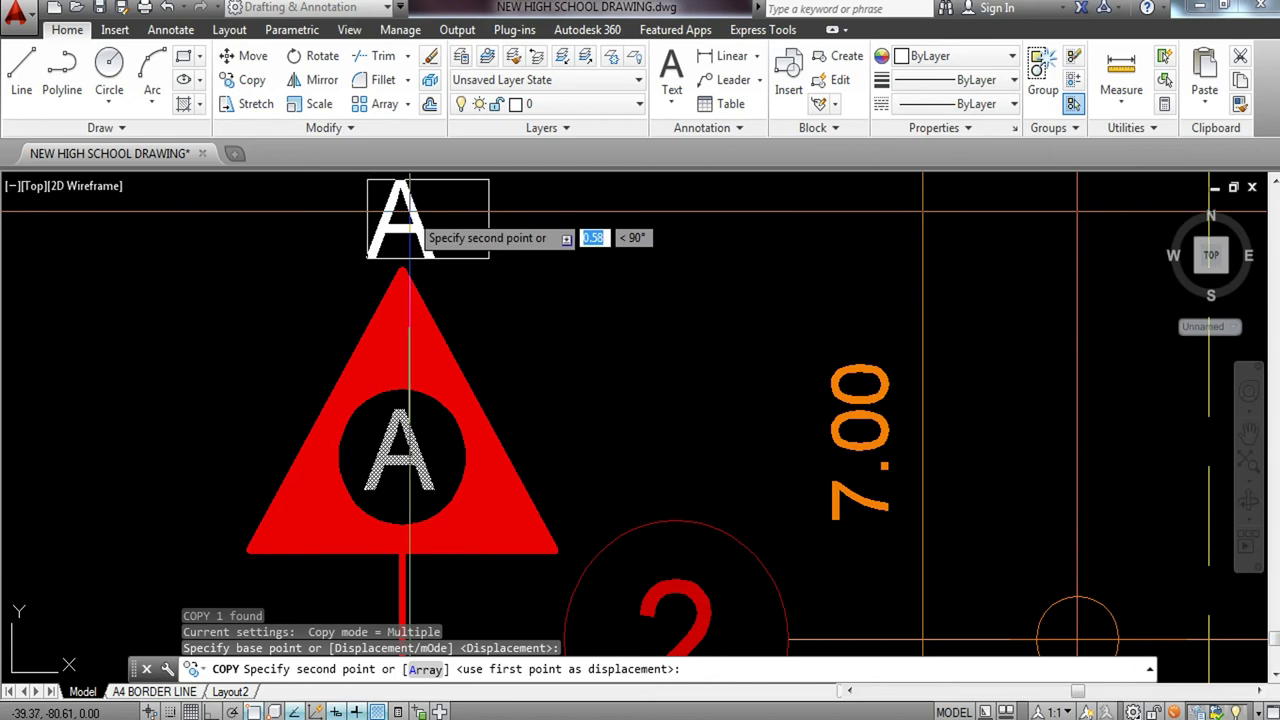
pyautogui.press('Escape')
# Assign the letter A inside the triangular section marker to the TEXT layer.
pyautogui.click(429, 452)
pyautogui.click(412, 478)
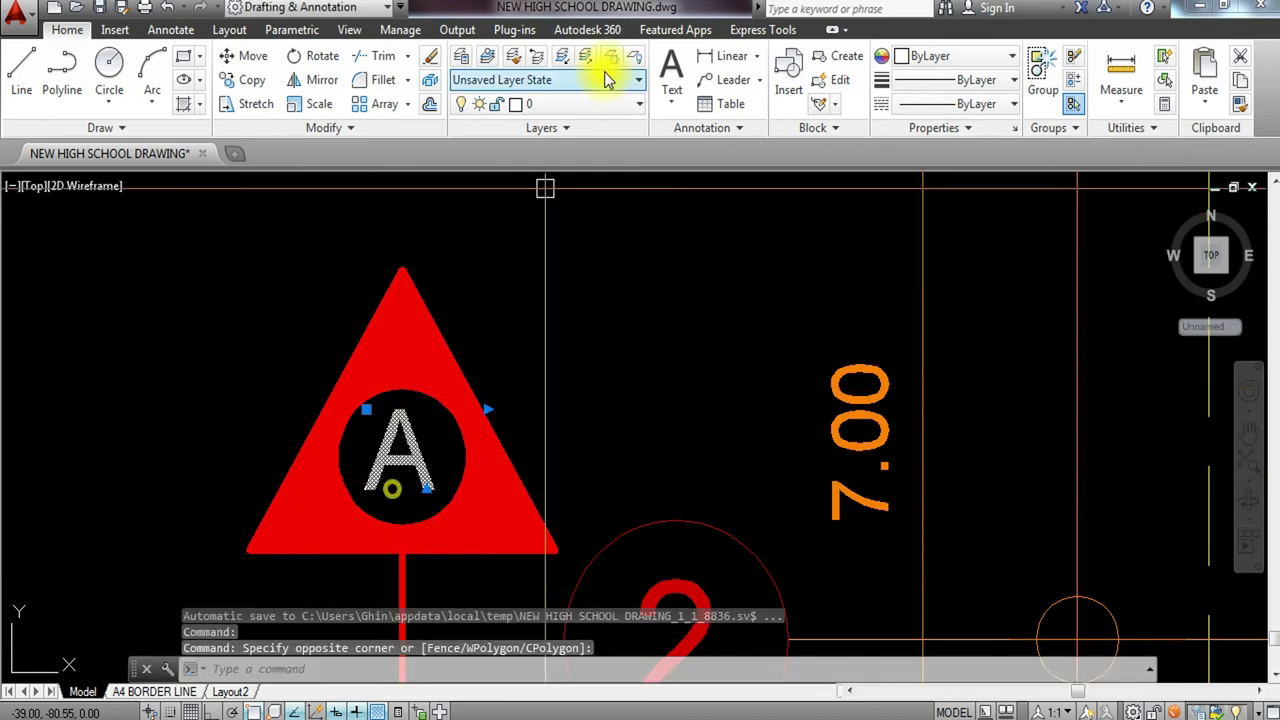
pyautogui.click(601, 106)
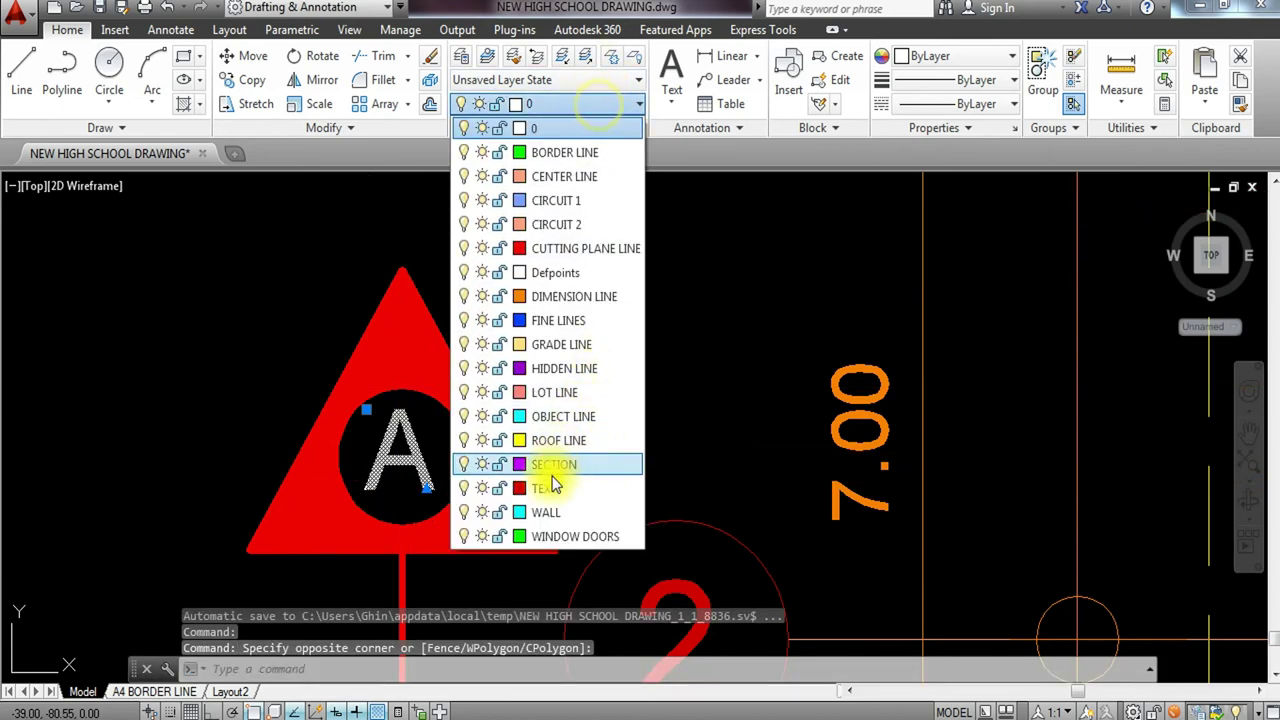
pyautogui.click(548, 488)
pyautogui.press('Escape')
# Draw a straight vertical line about 13 m long through the floor plan, from above the grid bubbles to below the lower dimensions.
pyautogui.scroll(-5, 568, 474)
pyautogui.moveTo(632, 497); pyautogui.dragTo(537, 391, button='middle')
pyautogui.scroll(1, 537, 391)
pyautogui.moveTo(849, 476); pyautogui.dragTo(529, 463, button='middle')
pyautogui.moveTo(677, 437); pyautogui.dragTo(866, 520, button='middle')
pyautogui.scroll(-1, 705, 464)
pyautogui.moveTo(706, 463); pyautogui.dragTo(631, 468, button='middle')
pyautogui.scroll(1, 404, 459)
pyautogui.scroll(-1, 410, 449)
pyautogui.scroll(-4, 443, 523)
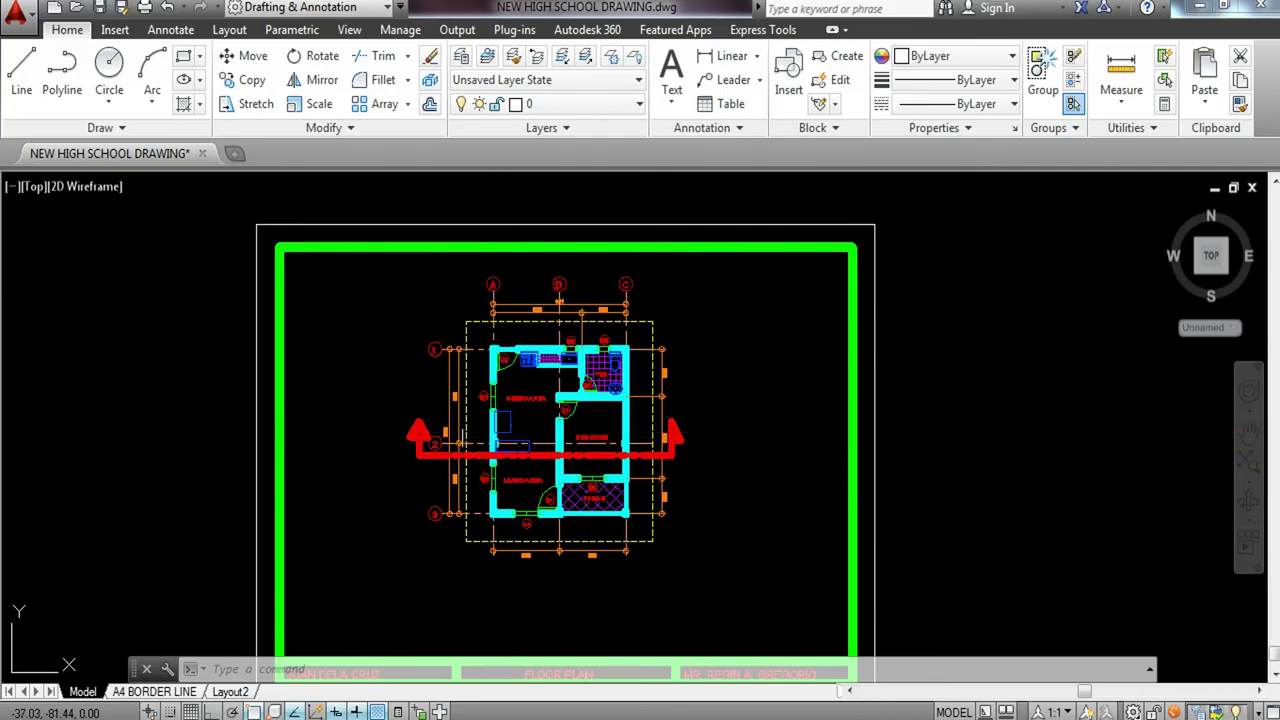
pyautogui.write('l')
pyautogui.press('Return')
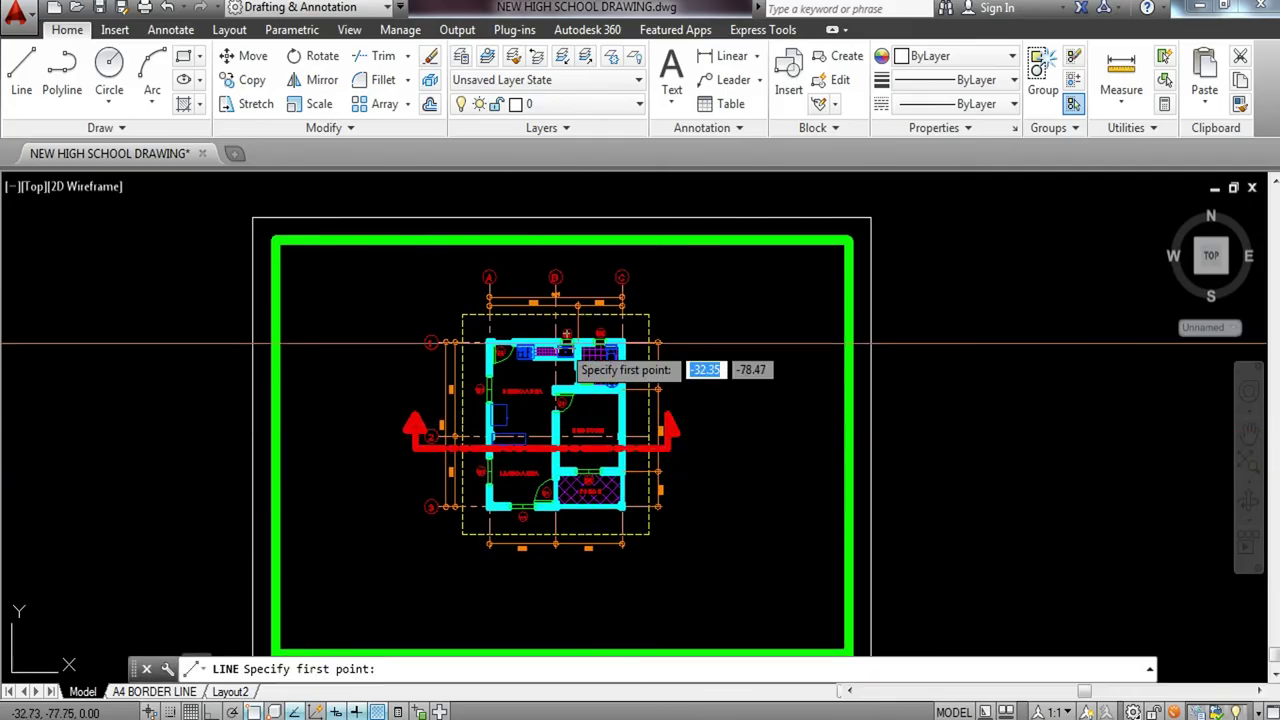
pyautogui.scroll(2, 548, 284)
pyautogui.click(544, 242)
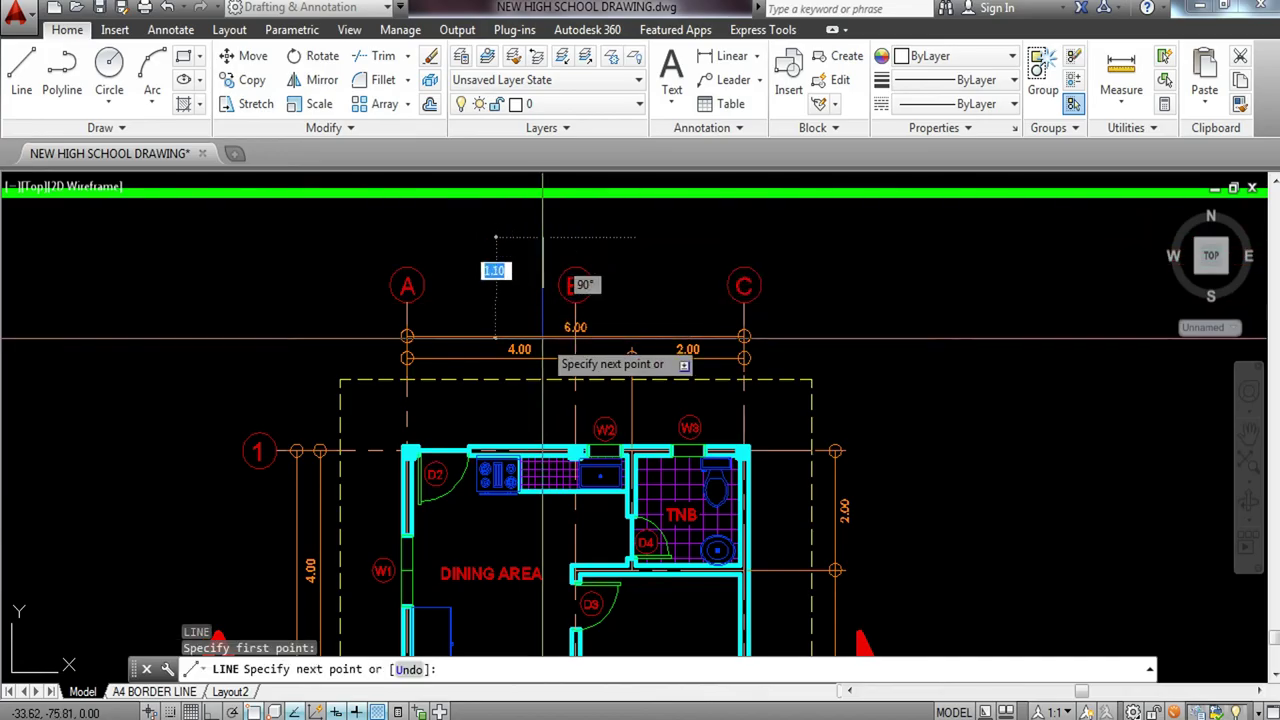
pyautogui.press('F8')
pyautogui.moveTo(565, 519); pyautogui.dragTo(570, 305, button='middle')
pyautogui.moveTo(596, 410); pyautogui.dragTo(583, 214, button='middle')
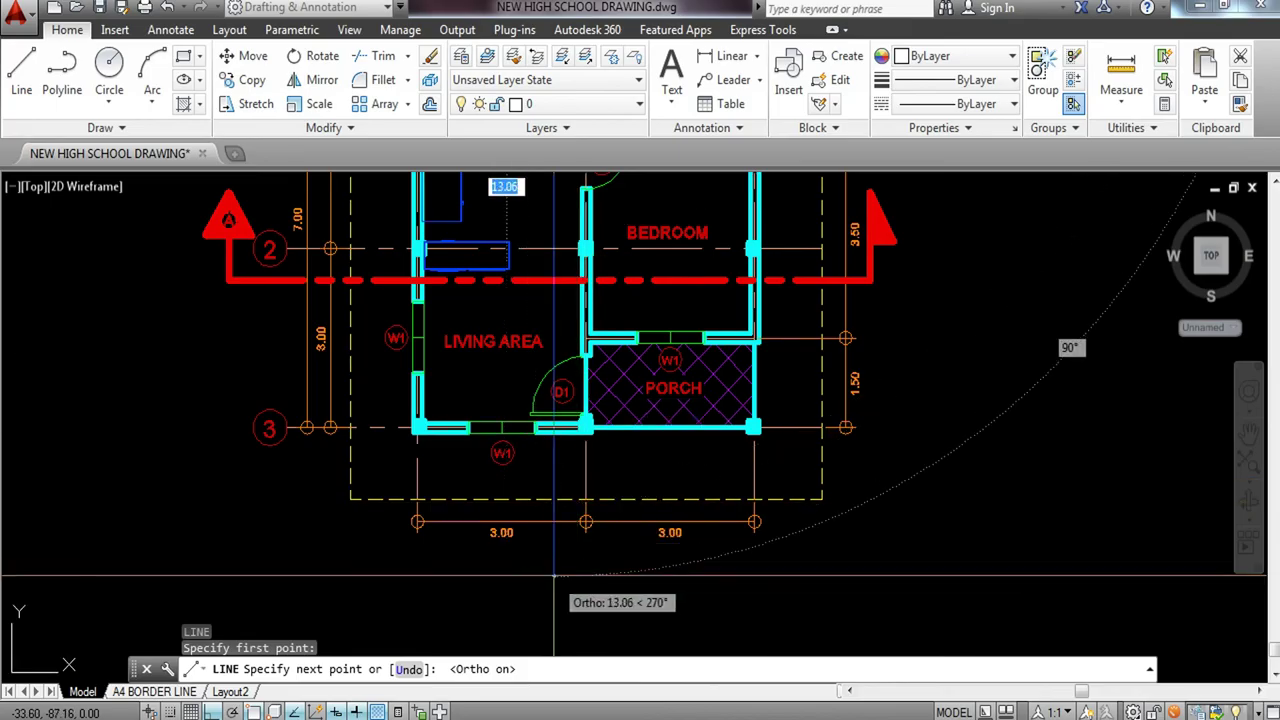
pyautogui.press('Escape')
# Copy the triangular A marker and its stem beside grid bubble 2 into the empty space on the sheet's left side.
pyautogui.scroll(-1, 600, 559)
pyautogui.moveTo(613, 511)
pyautogui.mouseDown(button='middle')
pyautogui.moveTo(625, 503)
pyautogui.moveTo(633, 630)
pyautogui.mouseUp(button='middle')
pyautogui.moveTo(671, 420); pyautogui.dragTo(676, 487, button='middle')
pyautogui.scroll(1, 627, 315)
pyautogui.moveTo(550, 350); pyautogui.dragTo(522, 80, button='middle')
pyautogui.scroll(2, 194, 363)
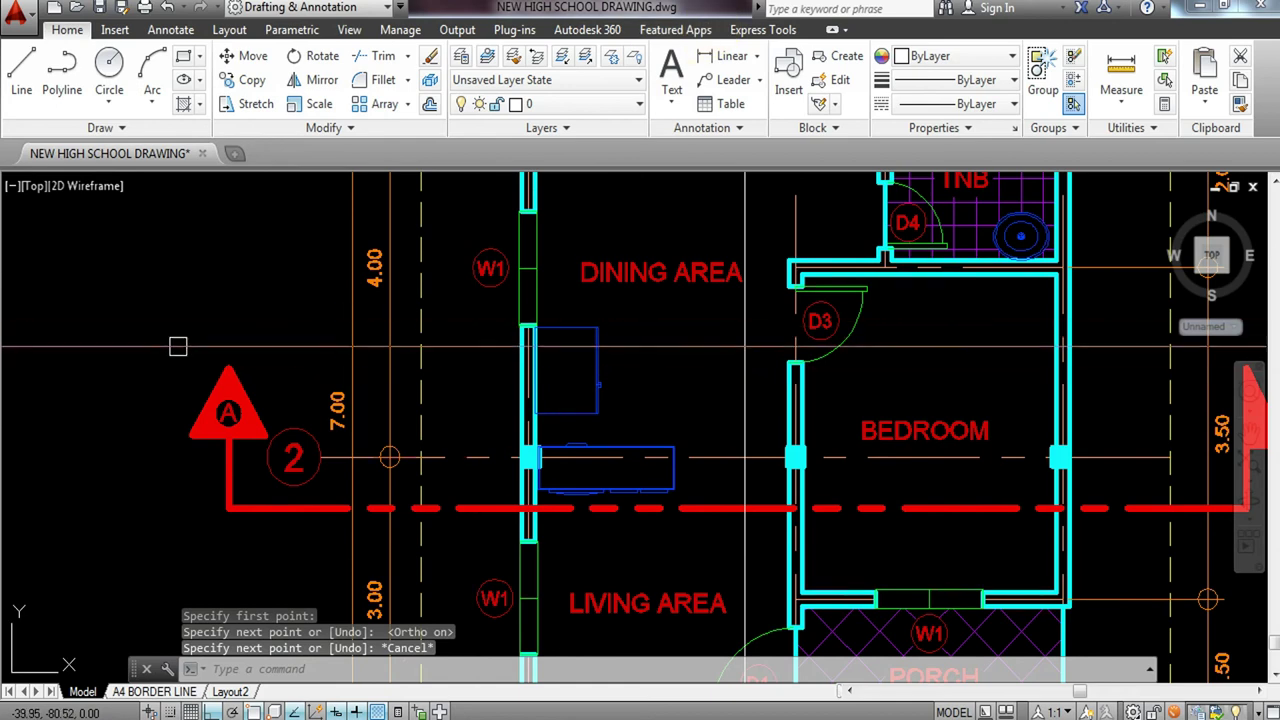
pyautogui.click(150, 334)
pyautogui.click(270, 528)
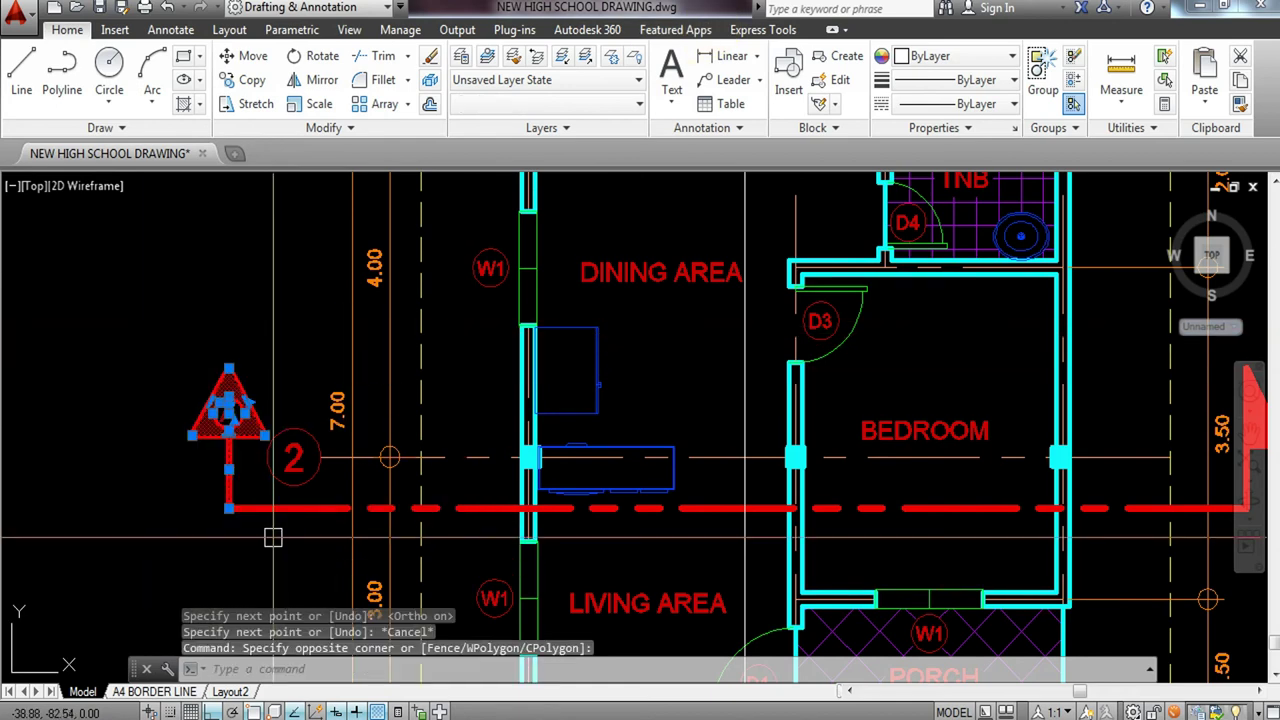
pyautogui.write('co')
pyautogui.press('Return')
pyautogui.click(226, 507)
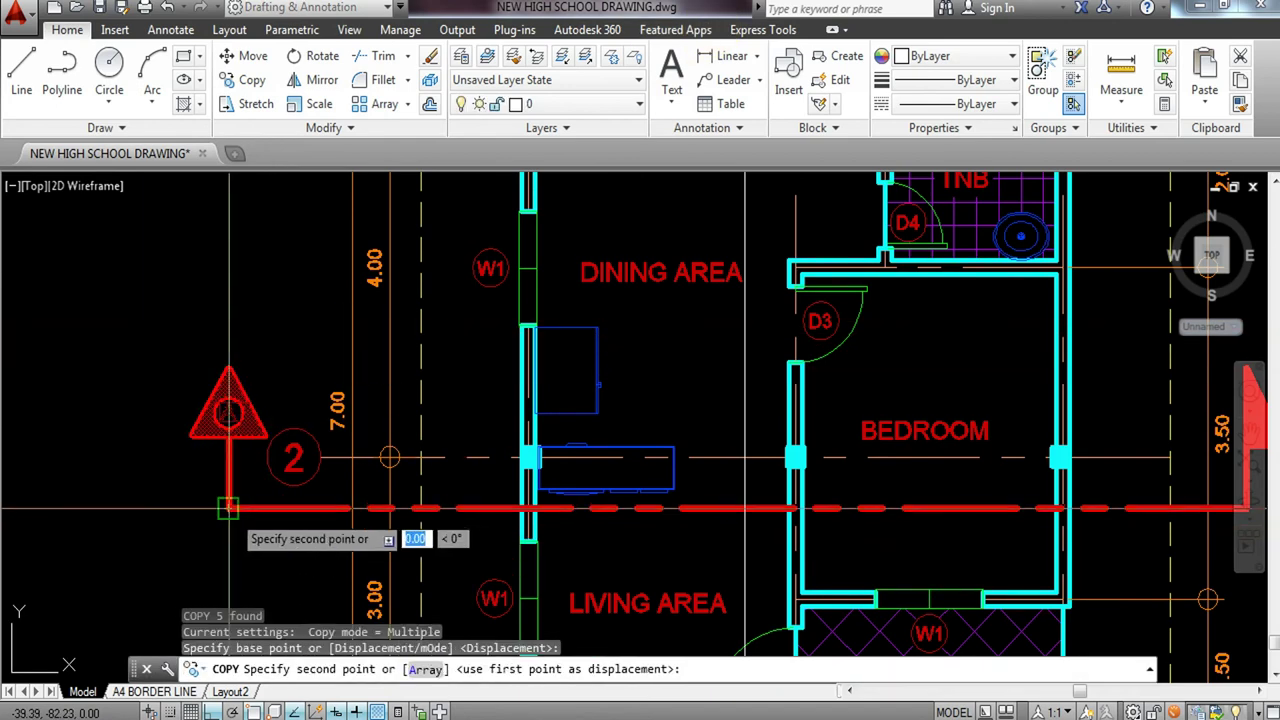
pyautogui.moveTo(226, 507); pyautogui.dragTo(729, 491, button='middle')
pyautogui.click(486, 466)
pyautogui.press('Escape')
# Erase the letter A from the copied triangular marker.
pyautogui.scroll(2, 486, 420)
pyautogui.click(485, 374)
pyautogui.write('e')
pyautogui.press('Return')
pyautogui.scroll(-3, 491, 371)
# Rotate the copied triangular marker about its stem's free end until it points horizontally right.
pyautogui.click(538, 310)
pyautogui.click(440, 485)
pyautogui.write('ro')
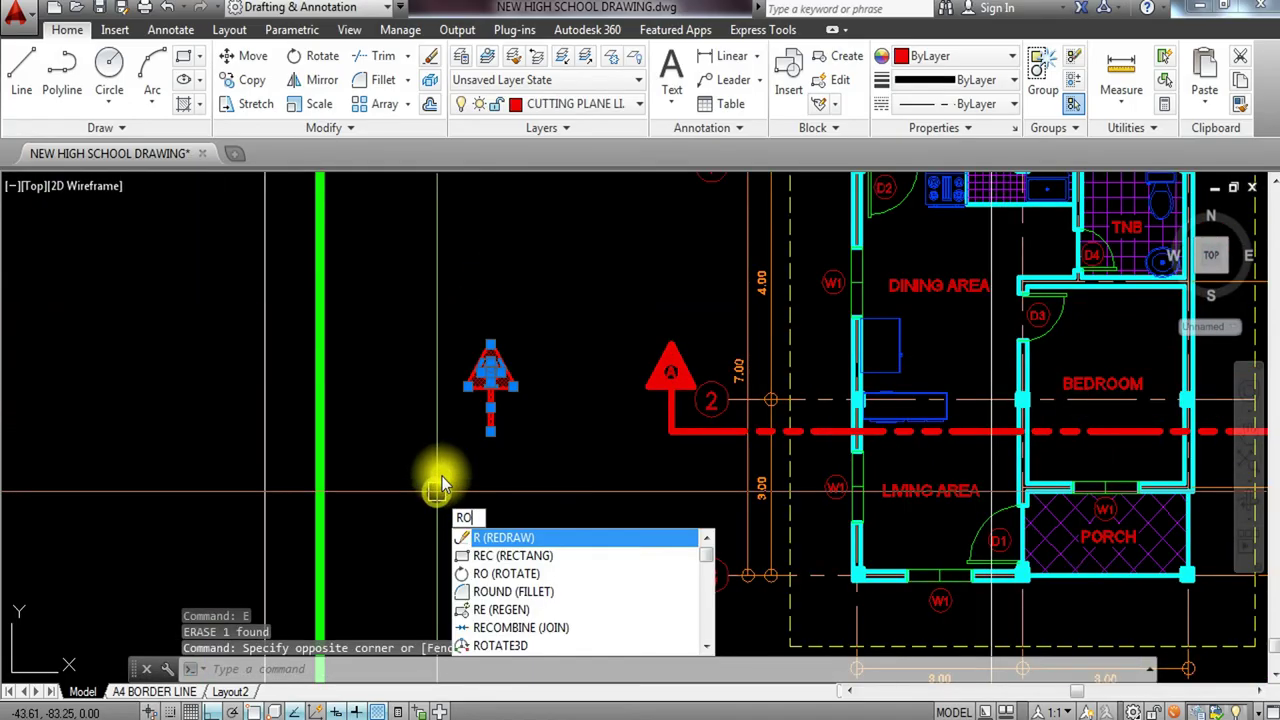
pyautogui.press('Return')
pyautogui.click(491, 431)
pyautogui.click(563, 437)
# Move the rotated triangular marker by its stem's free end onto the upper end of the vertical line.
pyautogui.click(571, 391)
pyautogui.click(476, 481)
pyautogui.press('Return')
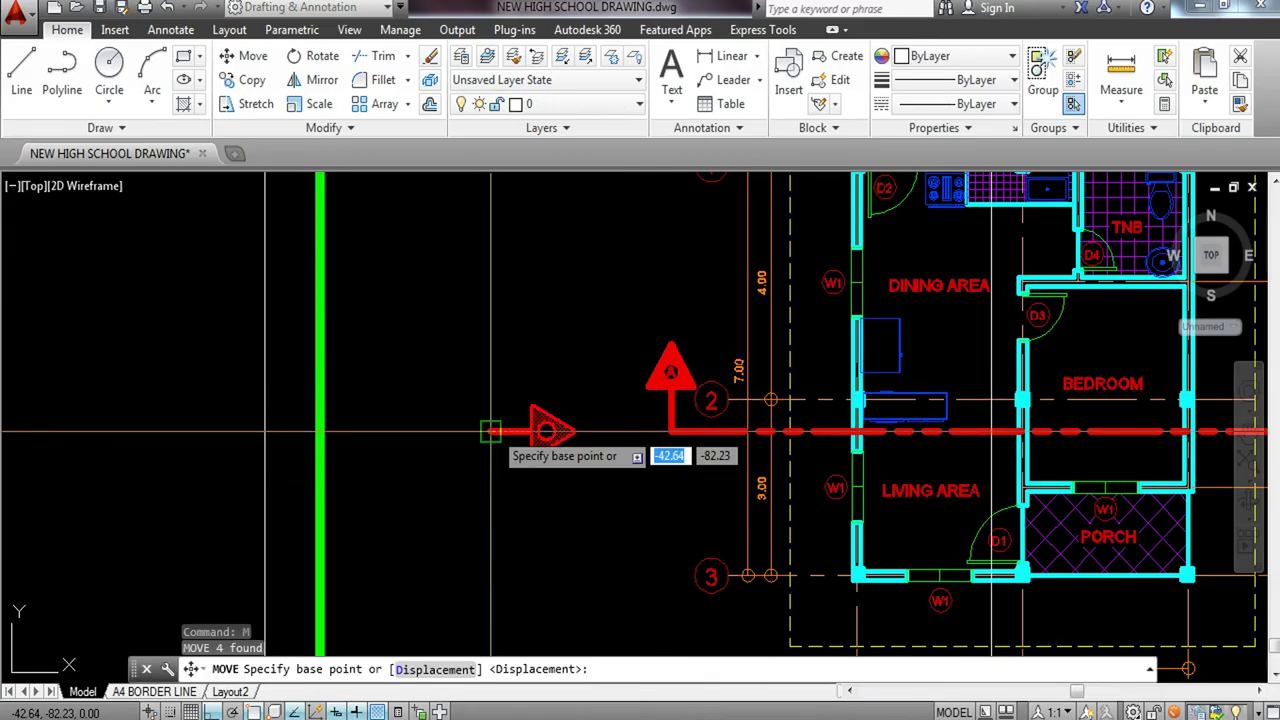
pyautogui.click(491, 431)
pyautogui.scroll(-4, 495, 437)
pyautogui.scroll(6, 524, 337)
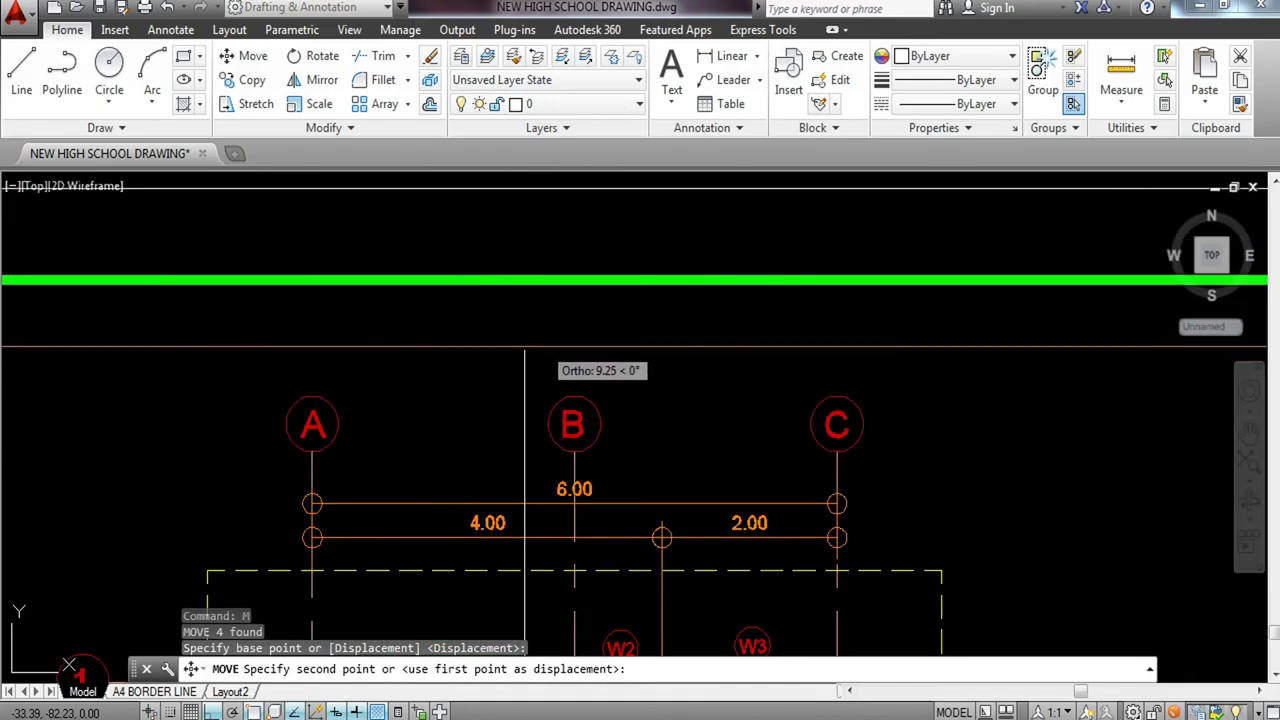
pyautogui.click(524, 349)
pyautogui.press('Escape')
# Copy the half-triangle marker at the horizontal cutting line's right end into the empty space to its right.
pyautogui.scroll(-3, 555, 369)
pyautogui.moveTo(532, 350)
pyautogui.mouseDown(button='middle')
pyautogui.moveTo(544, 454)
pyautogui.moveTo(580, 330)
pyautogui.mouseUp(button='middle')
pyautogui.moveTo(586, 203); pyautogui.dragTo(585, 300, button='middle')
pyautogui.scroll(4, 586, 300)
pyautogui.scroll(-3, 342, 275)
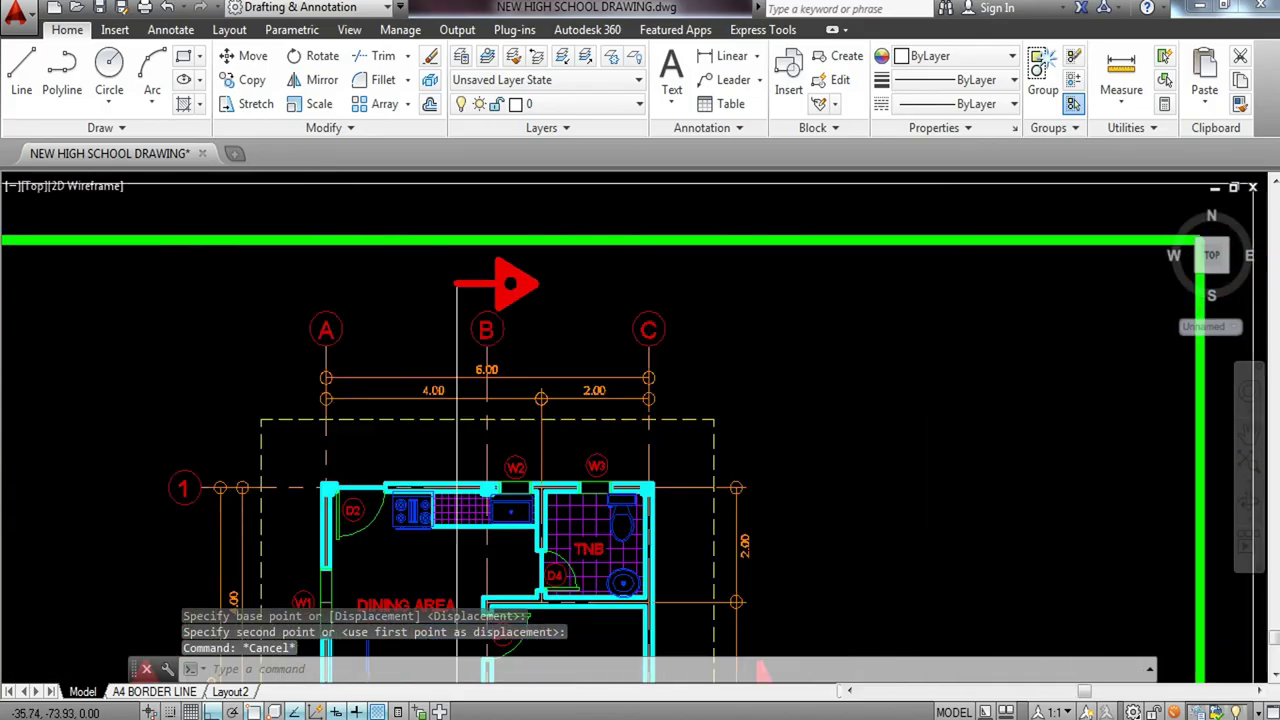
pyautogui.moveTo(391, 471); pyautogui.dragTo(391, 320, button='middle')
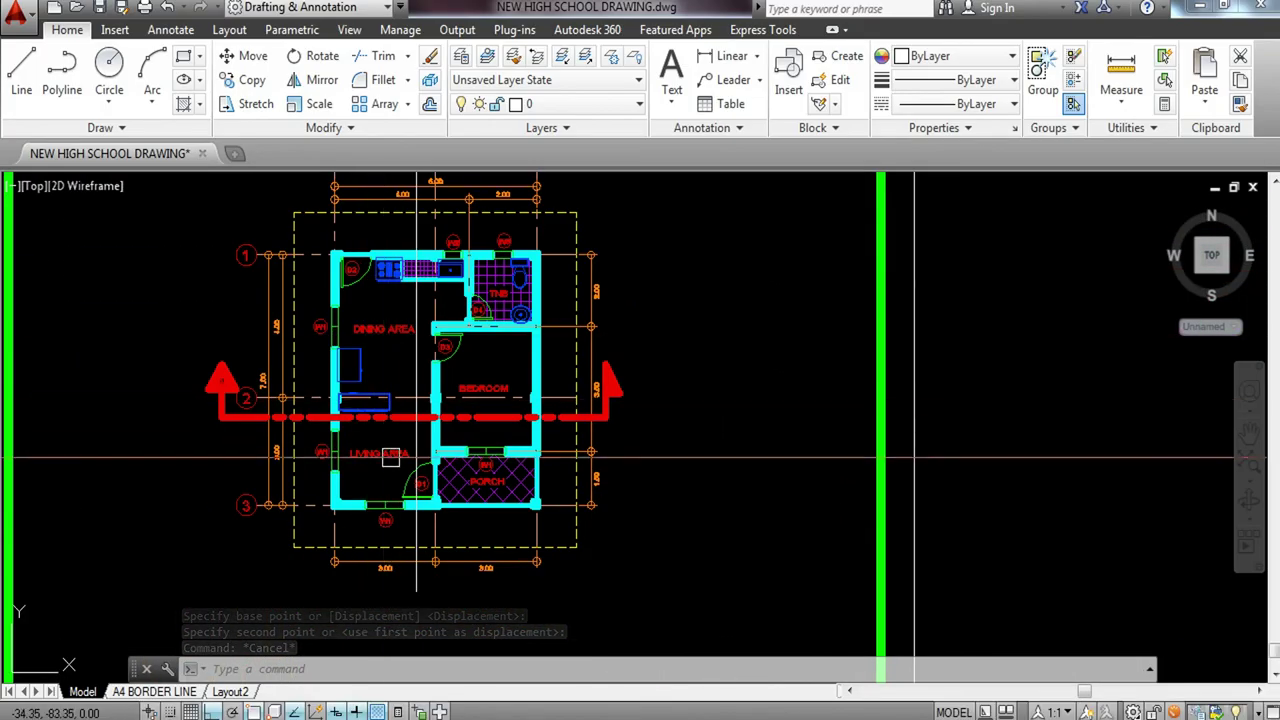
pyautogui.moveTo(386, 380); pyautogui.dragTo(388, 515, button='middle')
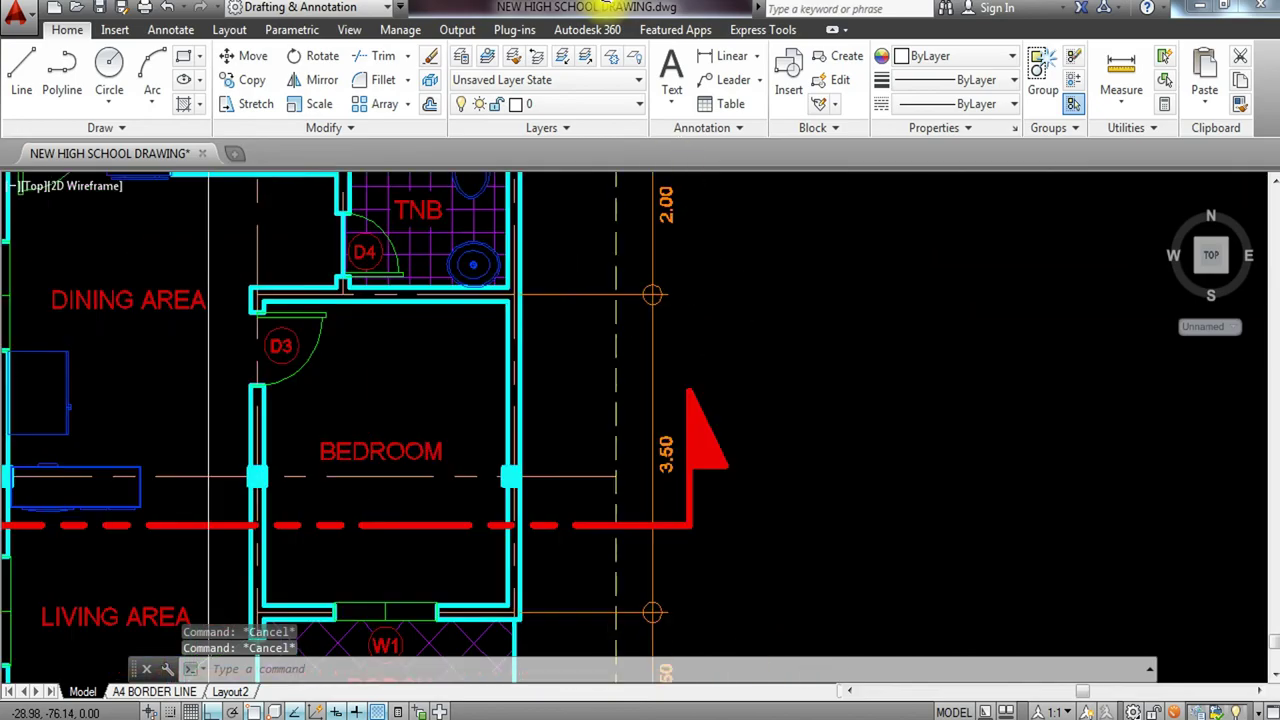
pyautogui.click(672, 333)
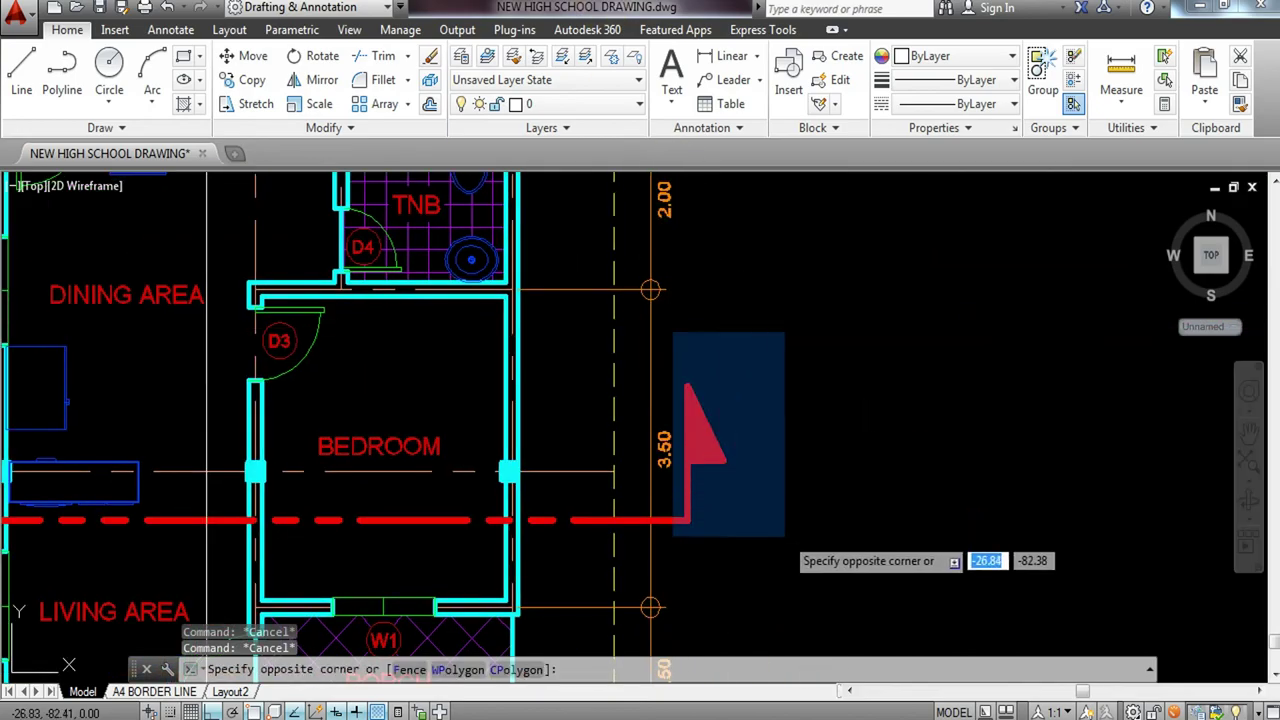
pyautogui.click(787, 541)
pyautogui.write('co')
pyautogui.press('Return')
pyautogui.click(687, 520)
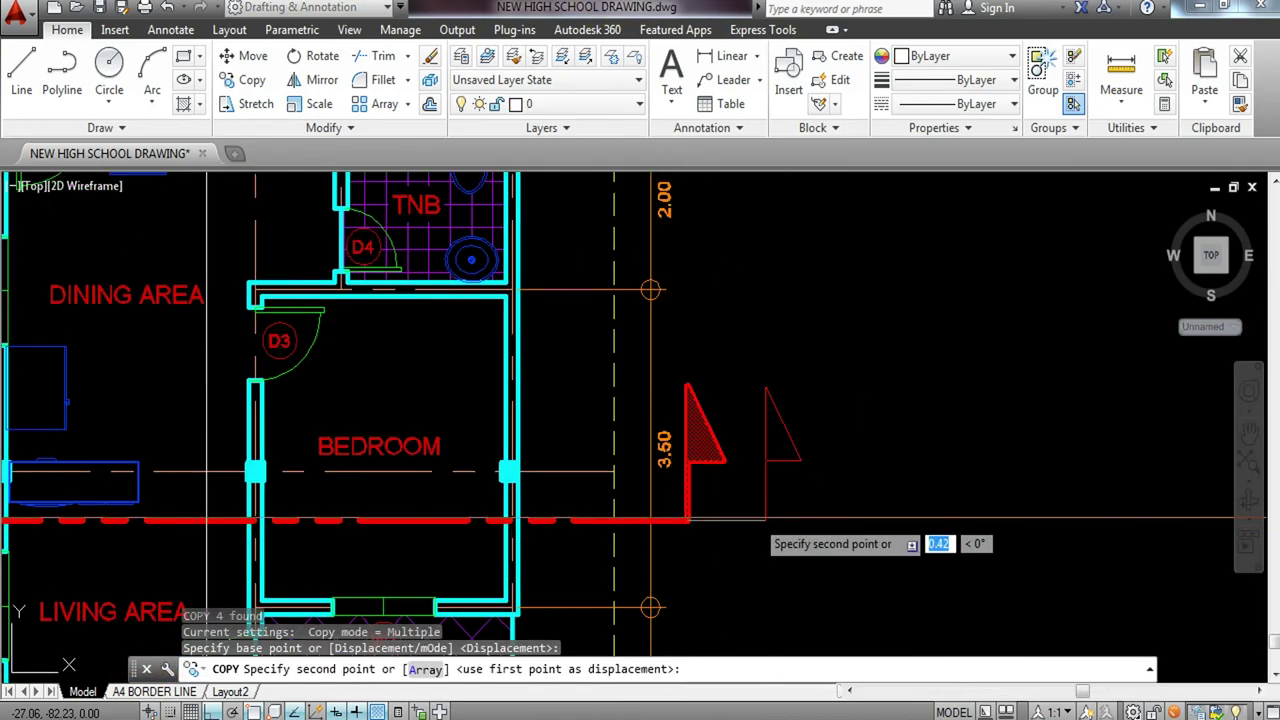
pyautogui.click(885, 520)
pyautogui.press('Escape')
# Rotate the copied half-triangle marker 90° clockwise about its stem's free end so it points right.
pyautogui.write('ro')
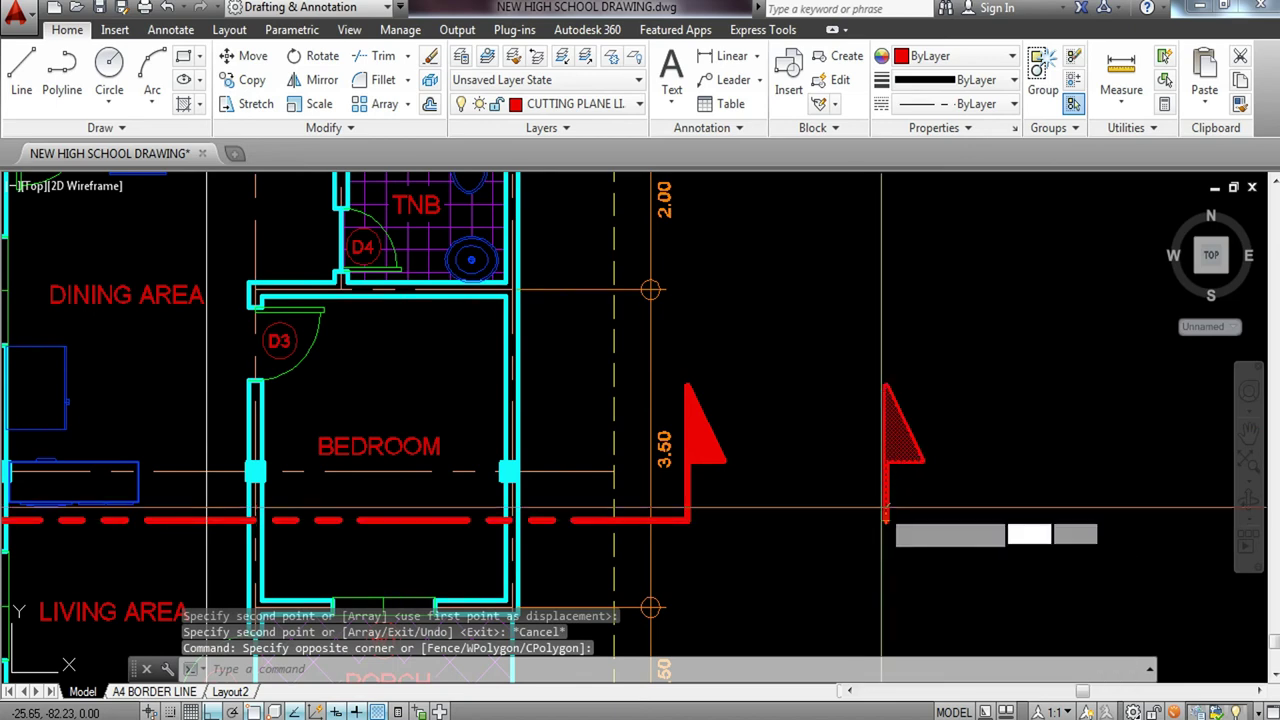
pyautogui.press('Return')
pyautogui.click(885, 520)
pyautogui.click(888, 562)
# Move the rotated half-triangle marker onto the vertical line, just below the plan's lower 3.00 dimensions.
pyautogui.click(1016, 498)
pyautogui.click(840, 571)
pyautogui.write('mm')
pyautogui.press('Return')
pyautogui.click(886, 519)
pyautogui.scroll(-6, 886, 519)
pyautogui.scroll(6, 817, 459)
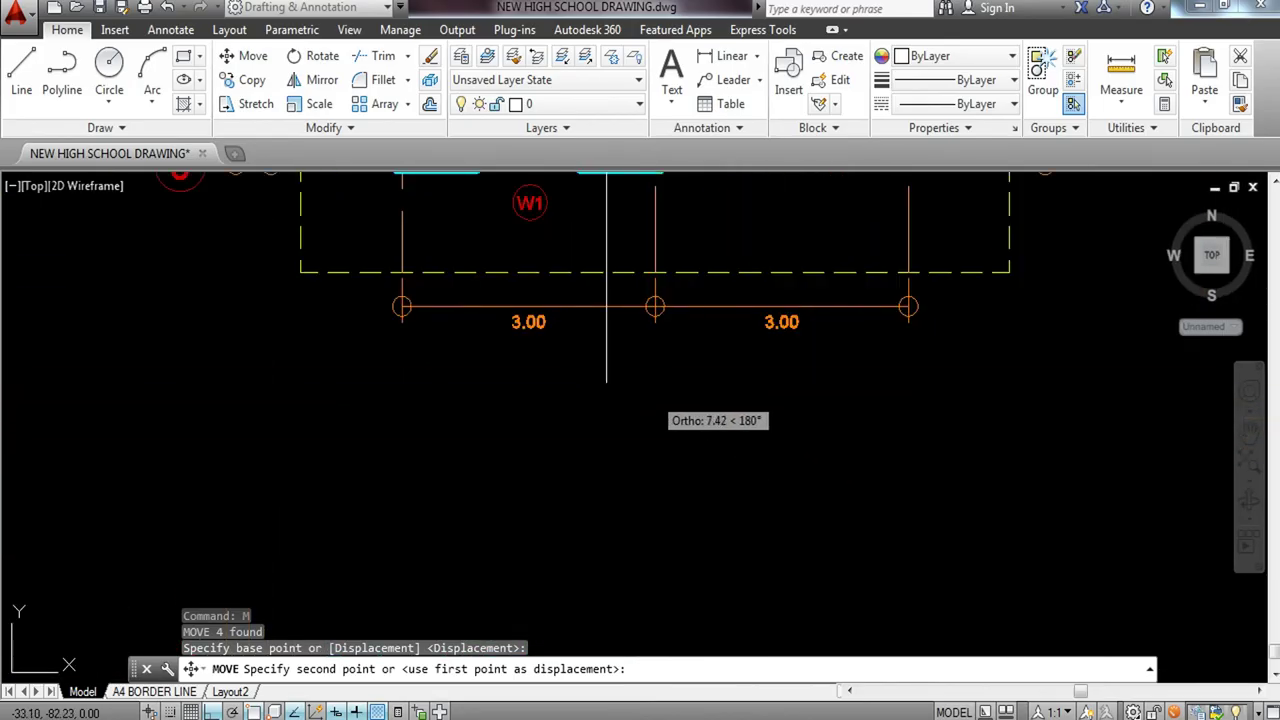
pyautogui.press('Escape')
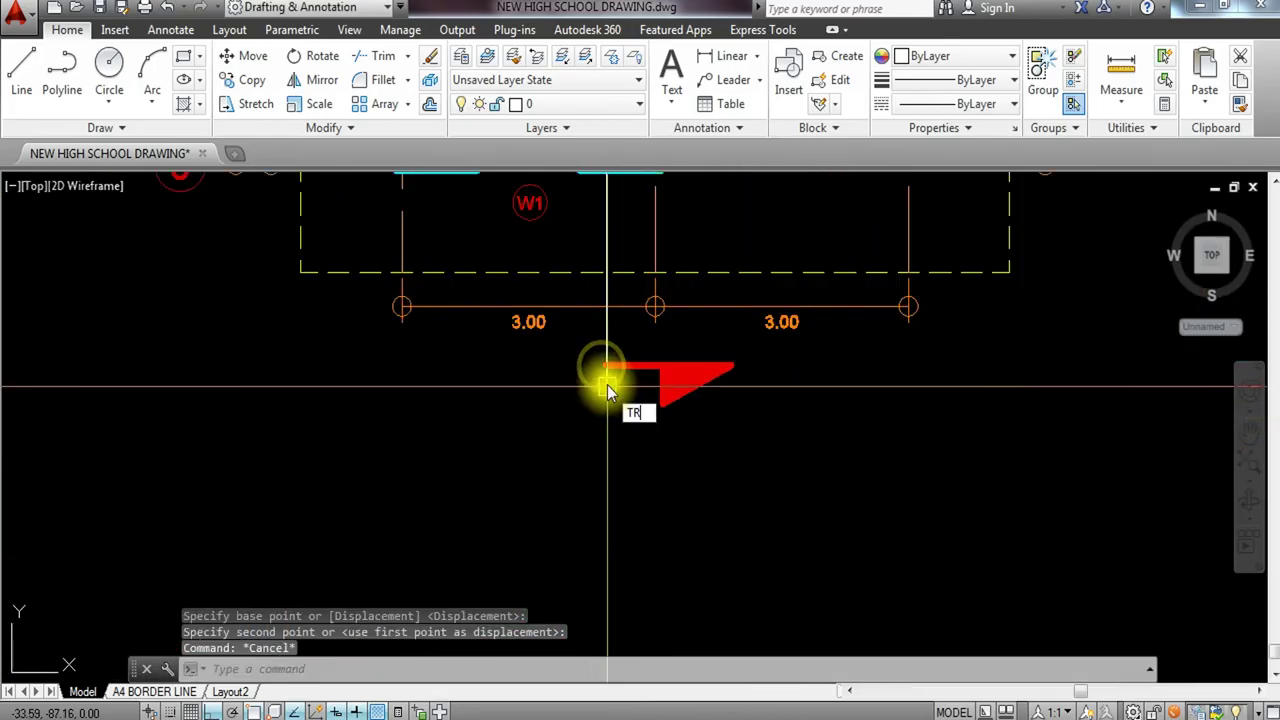
# Trim the excess of the vertical line extending below the half-triangle marker.
pyautogui.write('TR')
pyautogui.press('Return')
pyautogui.press('Return')
pyautogui.press('Escape')
# Match the vertical line's properties to the red stem of the half-triangle marker.
pyautogui.write('Ma')
pyautogui.press('Return')
pyautogui.click(625, 372)
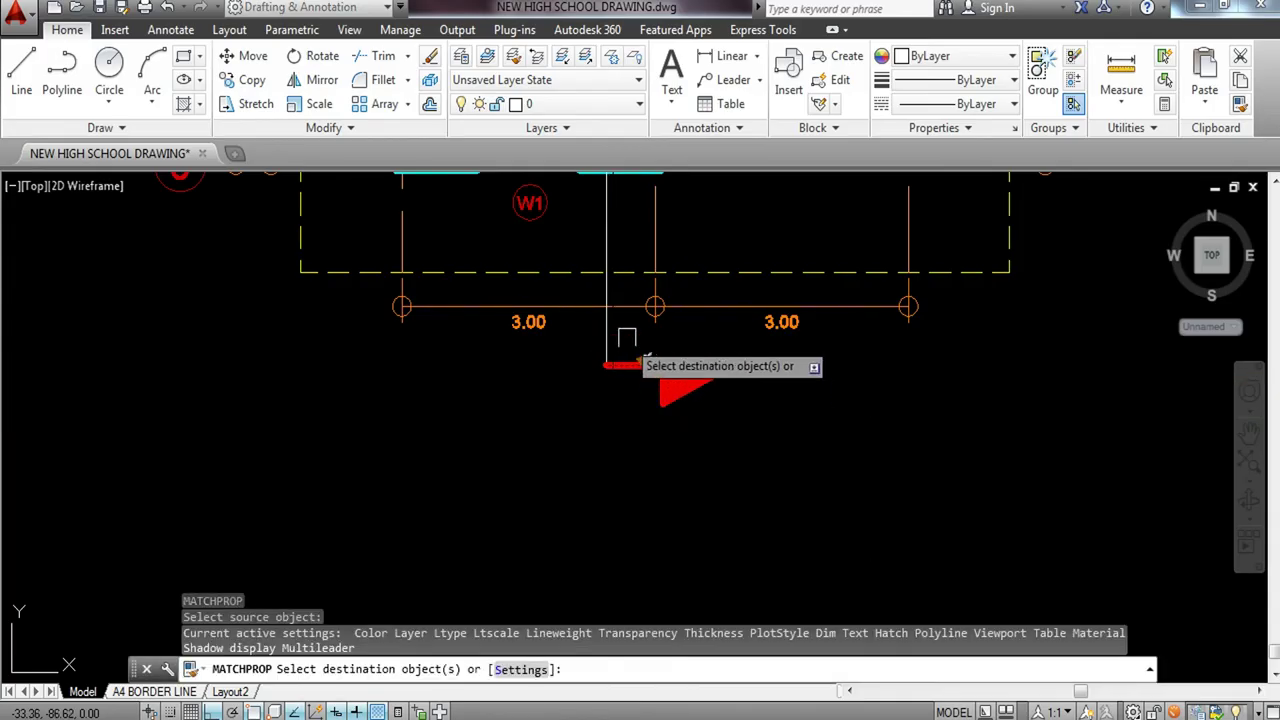
pyautogui.scroll(-3, 625, 340)
pyautogui.scroll(5, 622, 322)
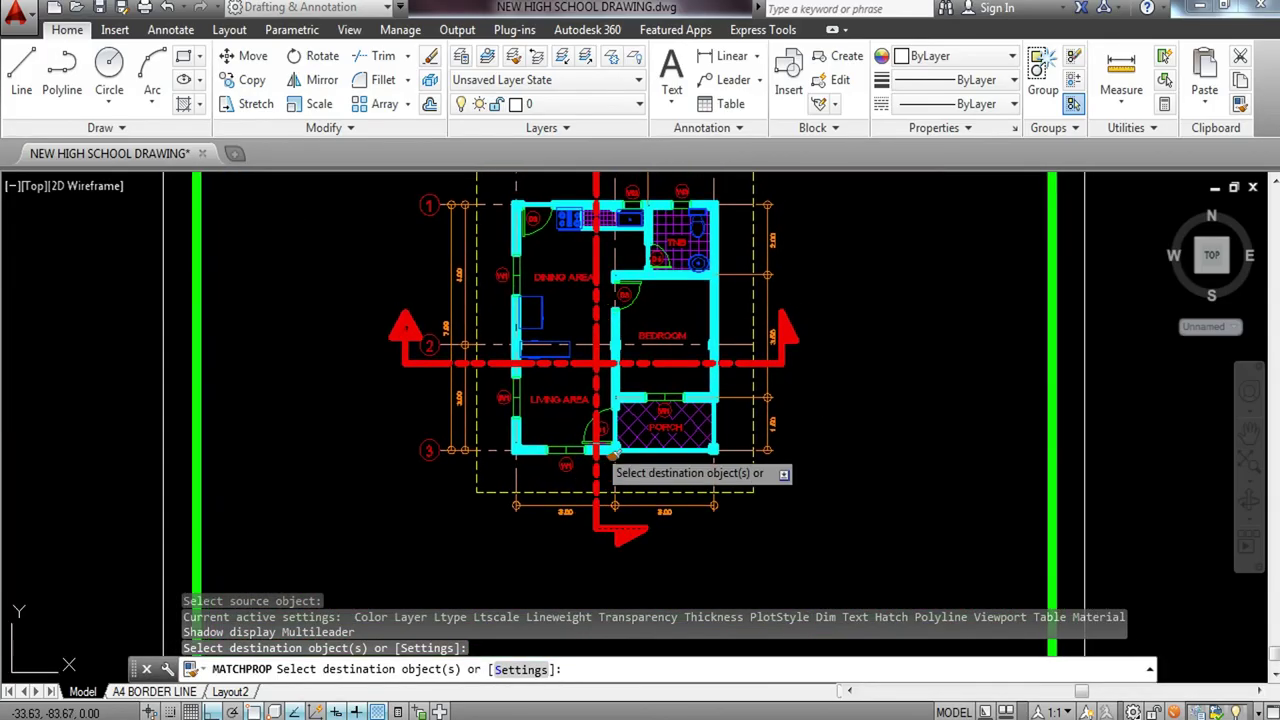
pyautogui.press('Escape')
pyautogui.press('Escape')
# Copy the FLOOR PLAN drawing title with its circle, line and 1:100 MTRS scale from the reference sheet to below the new plan.
pyautogui.moveTo(596, 350); pyautogui.dragTo(585, 430, button='middle')
pyautogui.scroll(-2, 577, 407)
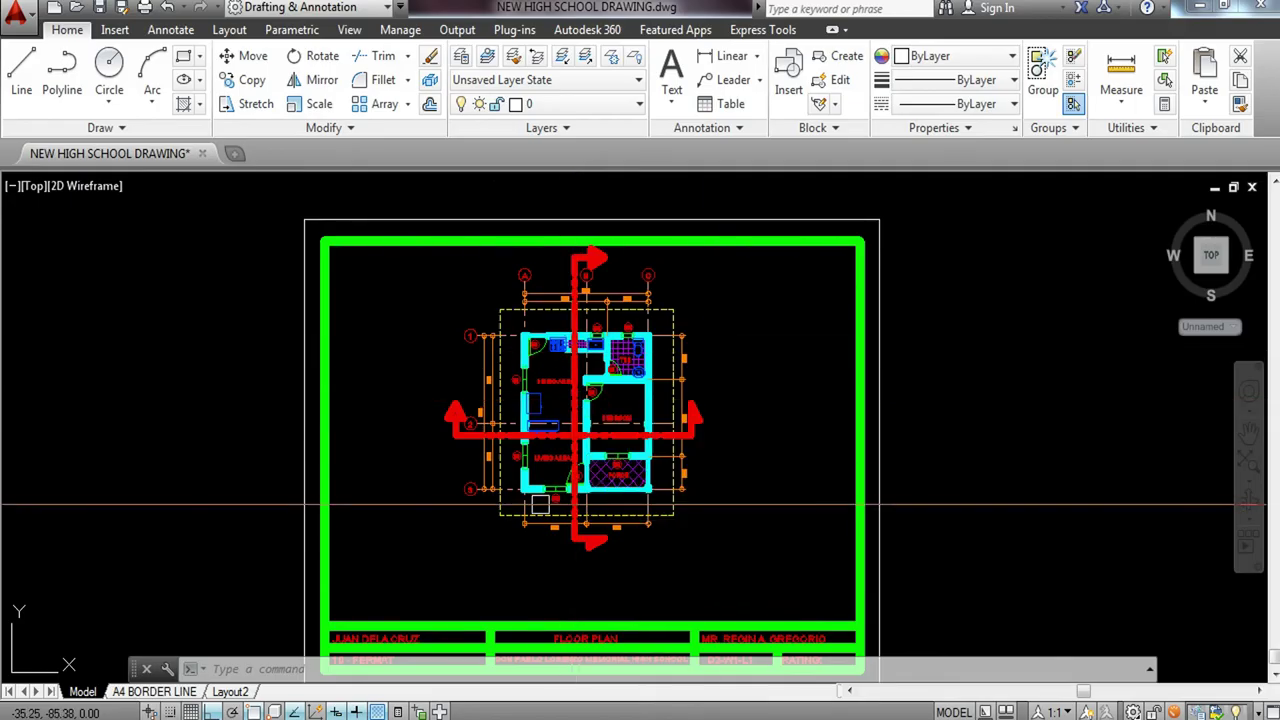
pyautogui.scroll(-1, 603, 515)
pyautogui.moveTo(612, 478)
pyautogui.mouseDown(button='middle')
pyautogui.moveTo(611, 449)
pyautogui.moveTo(582, 444)
pyautogui.mouseUp(button='middle')
pyautogui.moveTo(604, 528); pyautogui.dragTo(834, 491, button='middle')
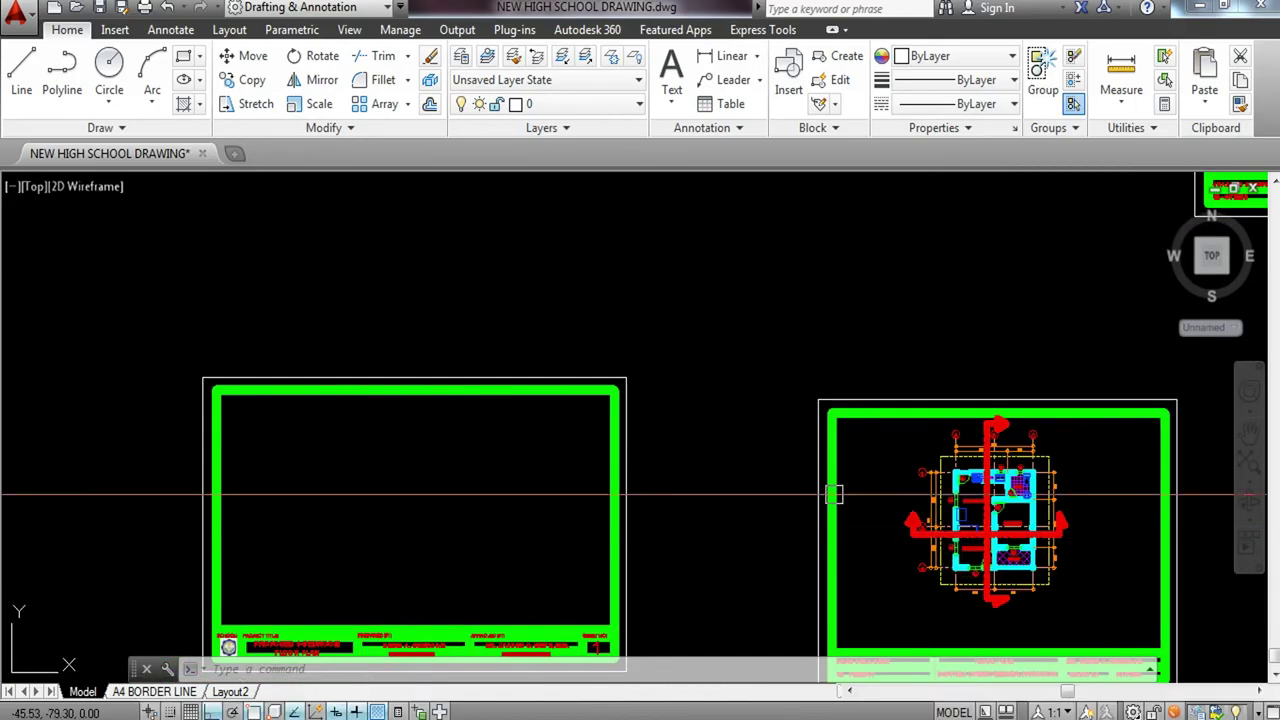
pyautogui.scroll(-5, 834, 491)
pyautogui.scroll(14, 622, 232)
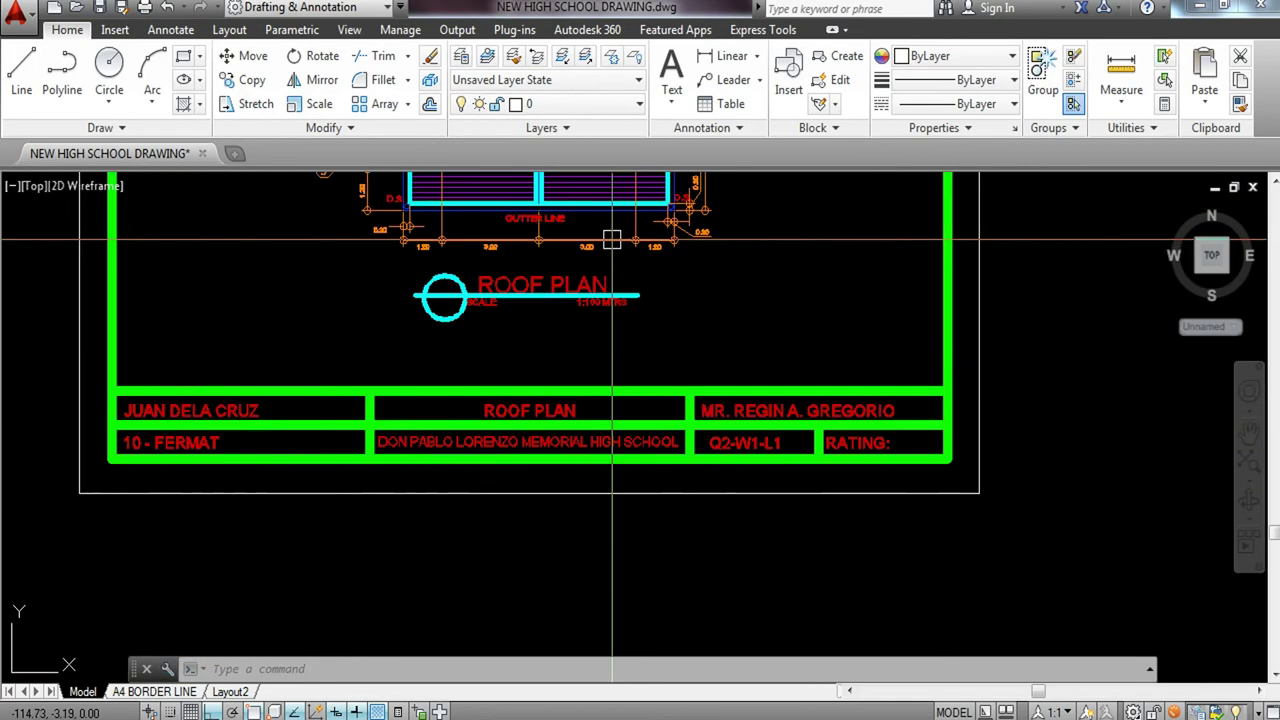
pyautogui.scroll(-8, 610, 285)
pyautogui.scroll(3, 176, 299)
pyautogui.moveTo(146, 374); pyautogui.dragTo(316, 370, button='middle')
pyautogui.scroll(1, 440, 386)
pyautogui.moveTo(517, 354); pyautogui.dragTo(723, 346, button='middle')
pyautogui.click(723, 340)
pyautogui.click(168, 464)
pyautogui.write('co')
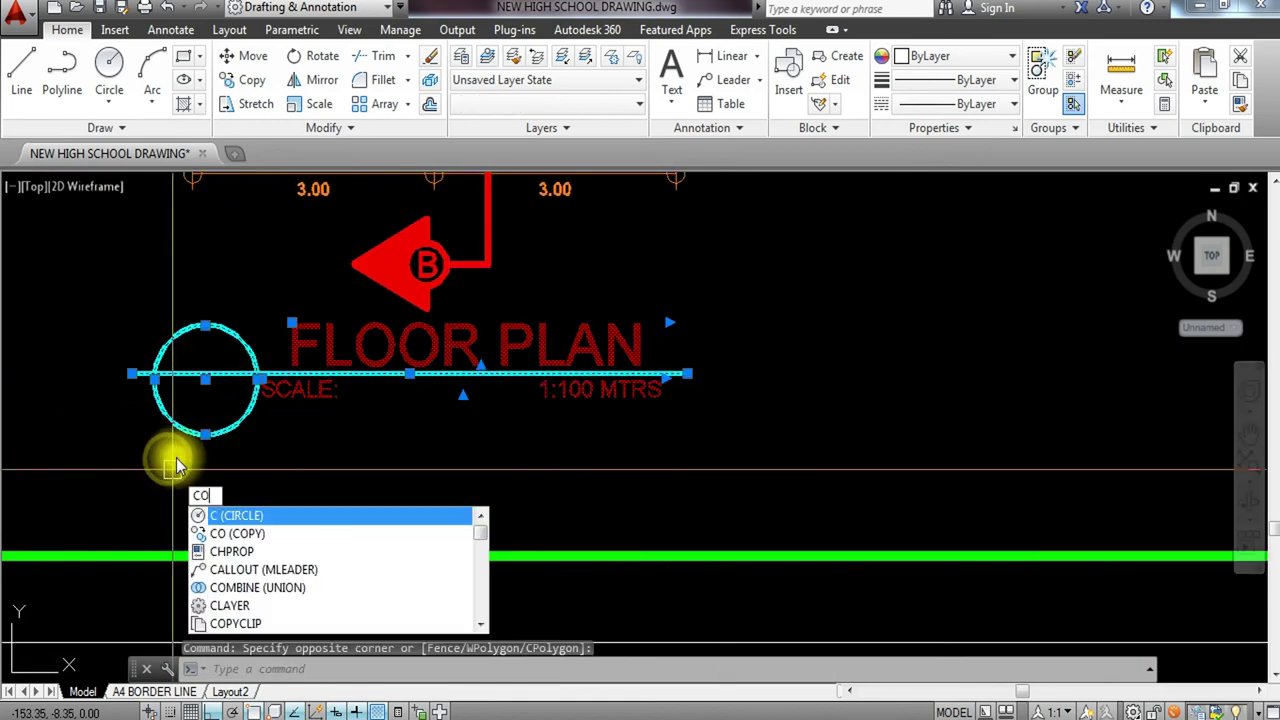
pyautogui.press('Return')
pyautogui.click(205, 378)
pyautogui.scroll(-7, 212, 378)
pyautogui.moveTo(396, 543); pyautogui.dragTo(429, 279, button='middle')
pyautogui.scroll(3, 577, 374)
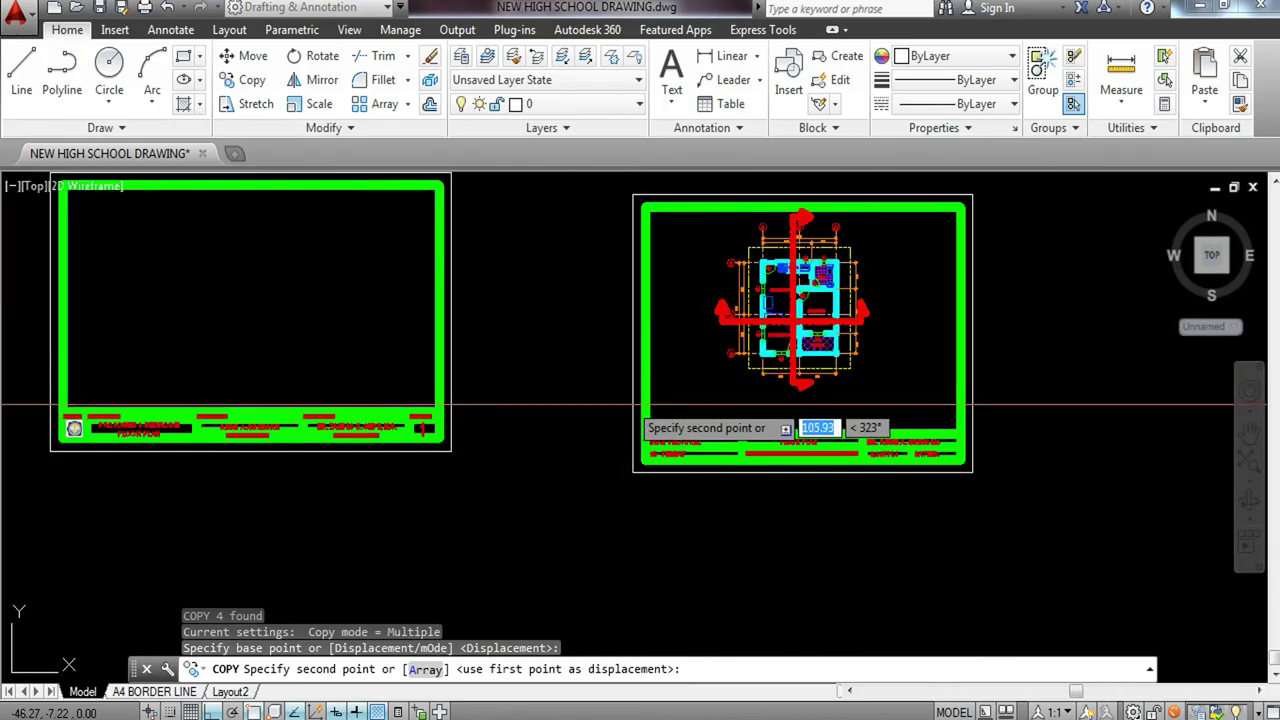
pyautogui.press('F8')
pyautogui.scroll(3, 806, 414)
pyautogui.click(811, 412)
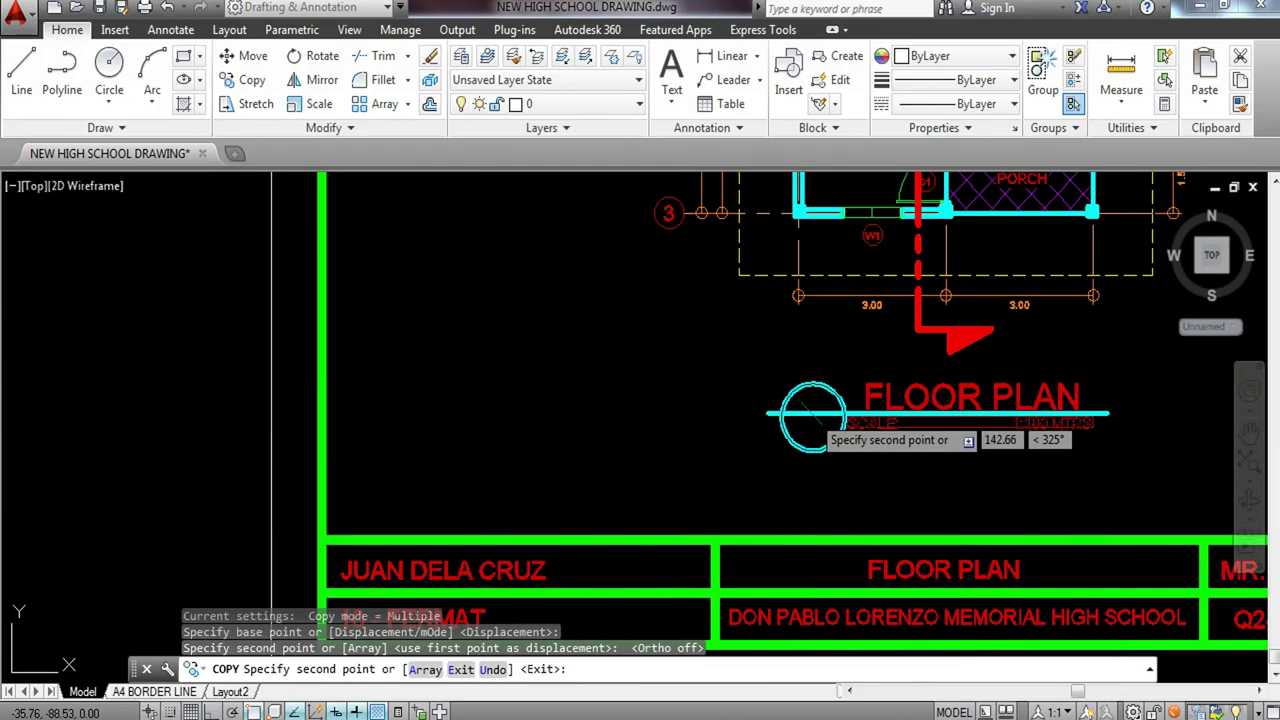
pyautogui.press('Escape')
# Examine the title text, scale note and circle of the copied FLOOR PLAN drawing title.
pyautogui.scroll(3, 755, 390)
pyautogui.click(756, 388)
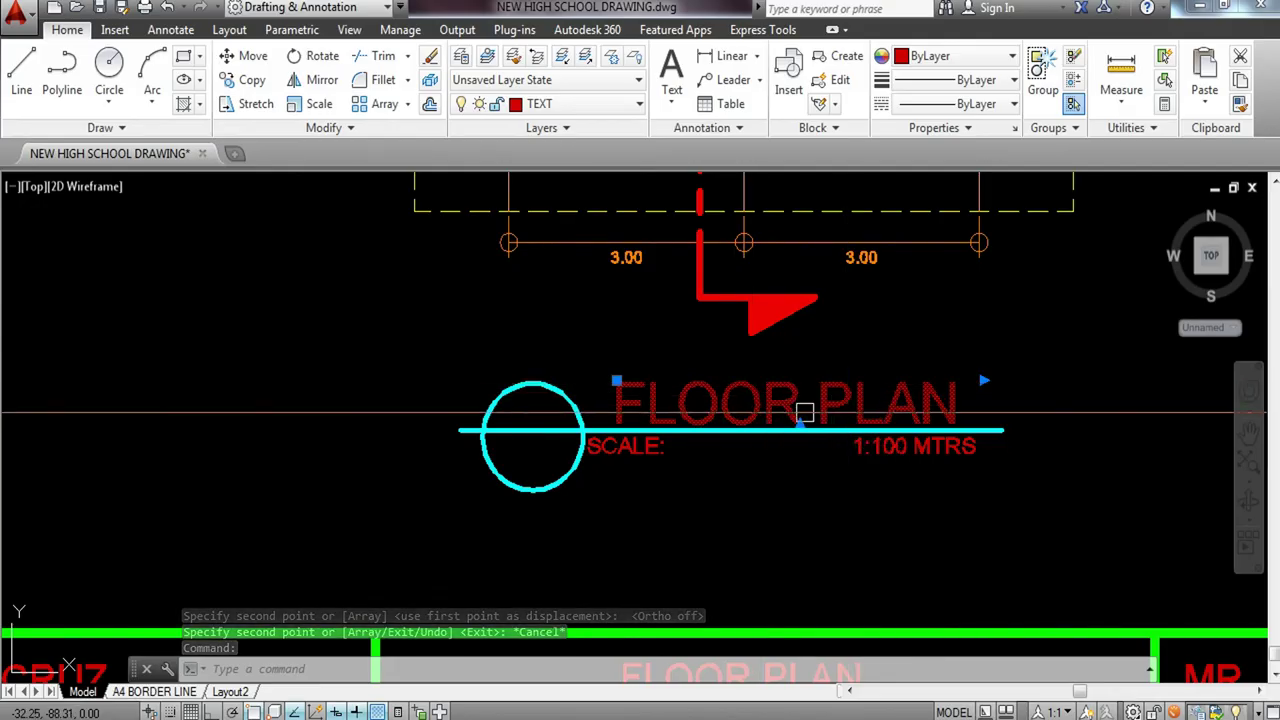
pyautogui.press('Escape')
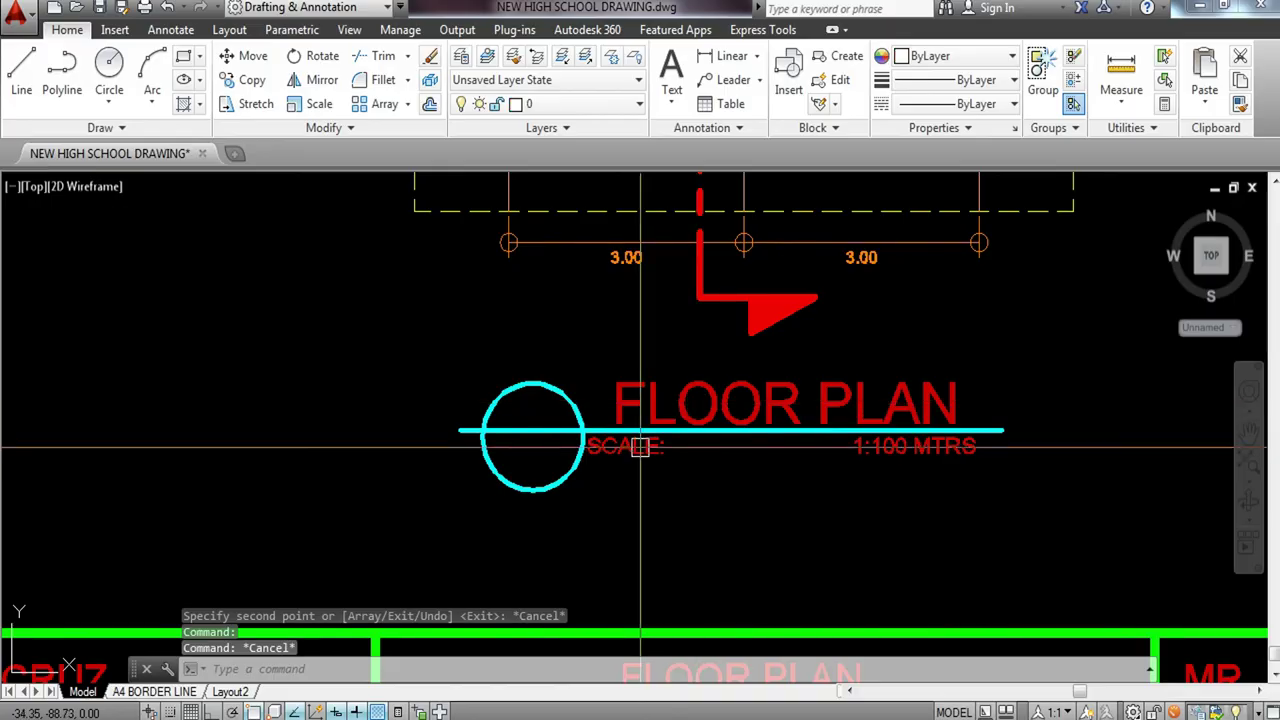
pyautogui.scroll(4, 640, 447)
pyautogui.scroll(-6, 655, 440)
pyautogui.scroll(5, 786, 447)
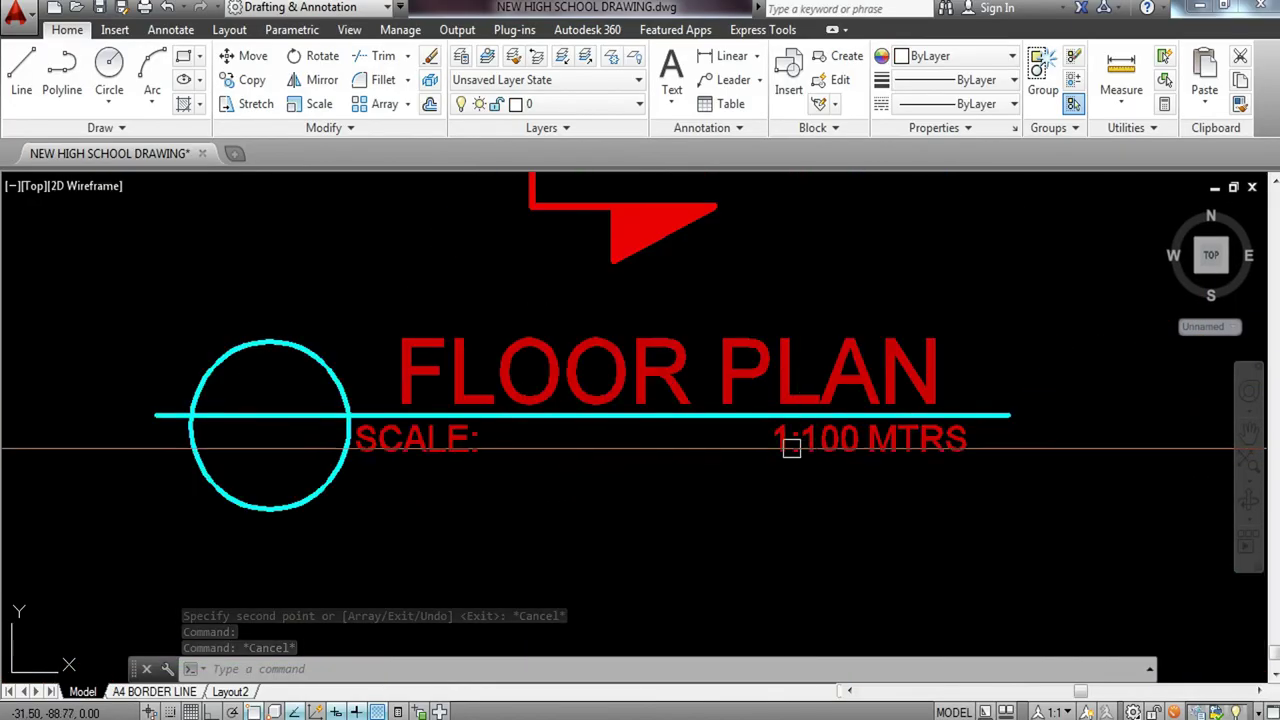
pyautogui.scroll(-1, 423, 471)
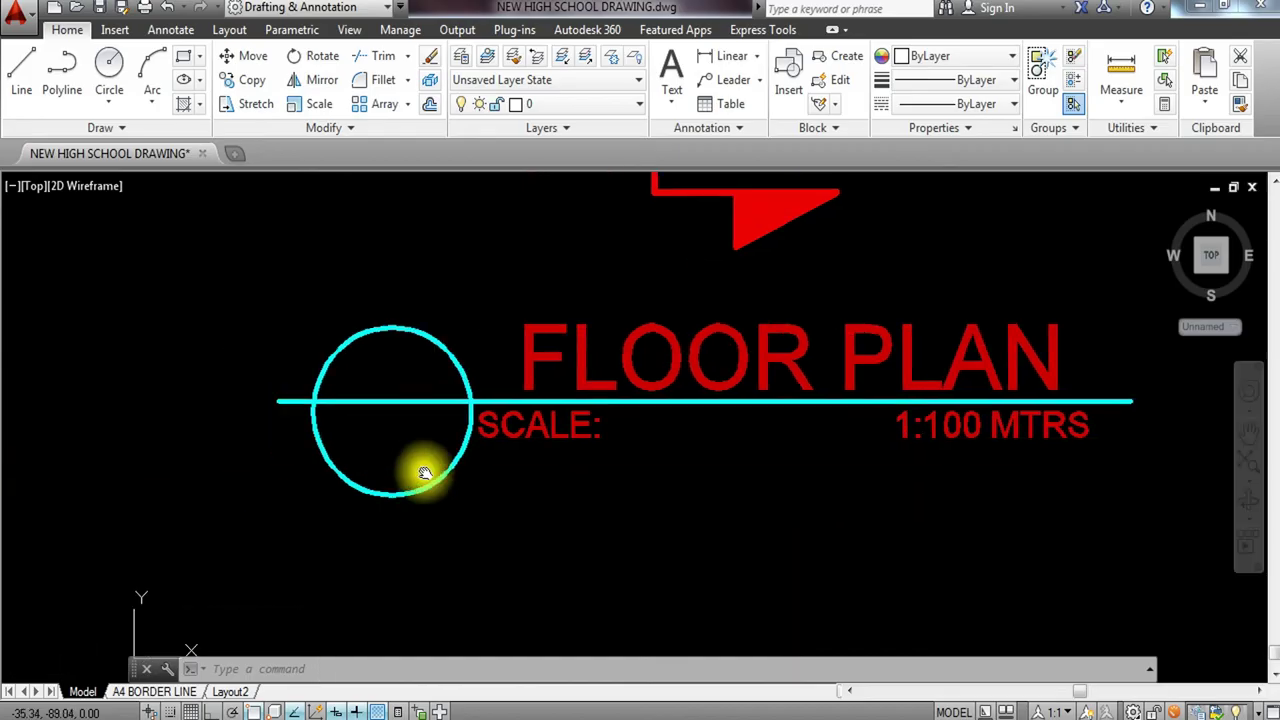
pyautogui.scroll(-3, 491, 508)
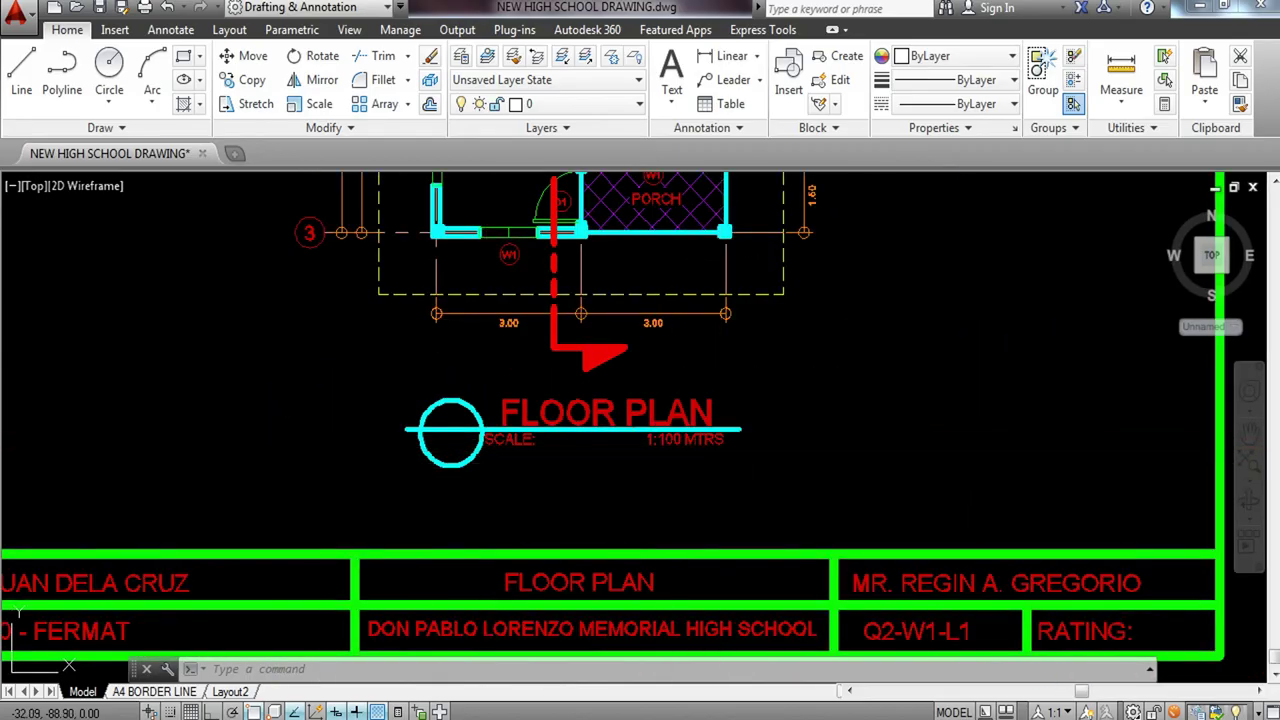
pyautogui.scroll(5, 456, 401)
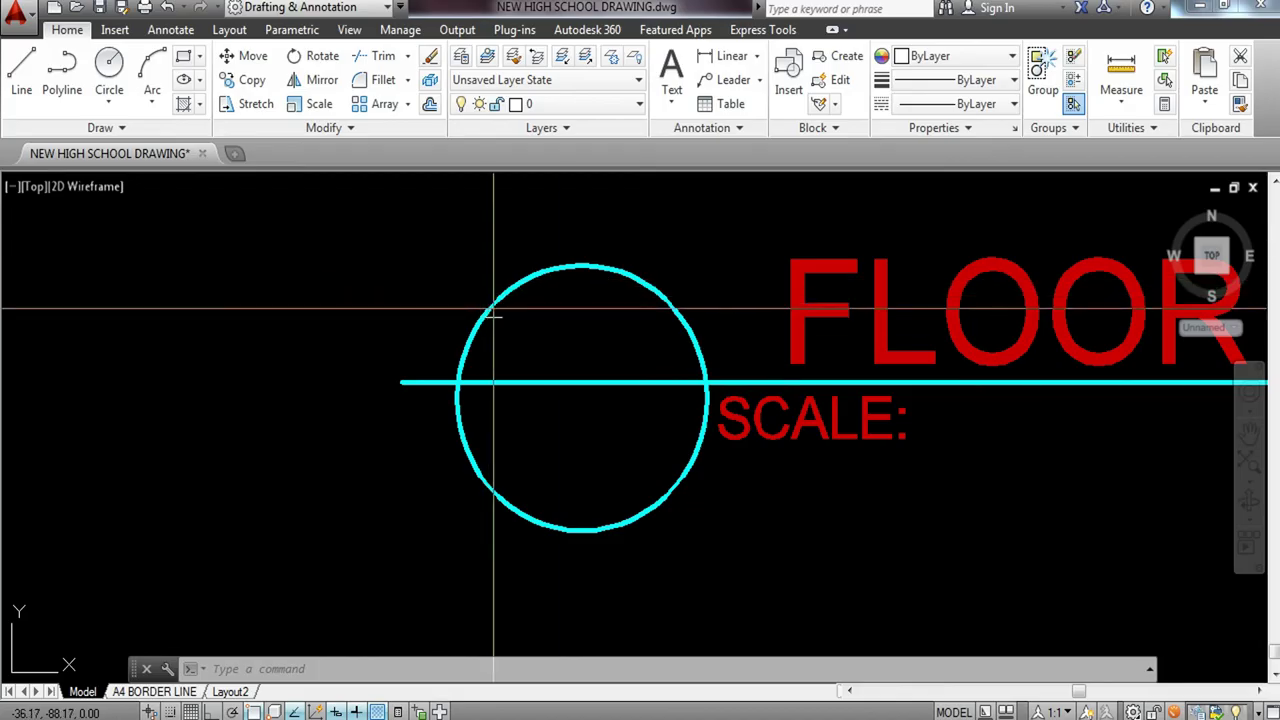
pyautogui.scroll(-2, 589, 306)
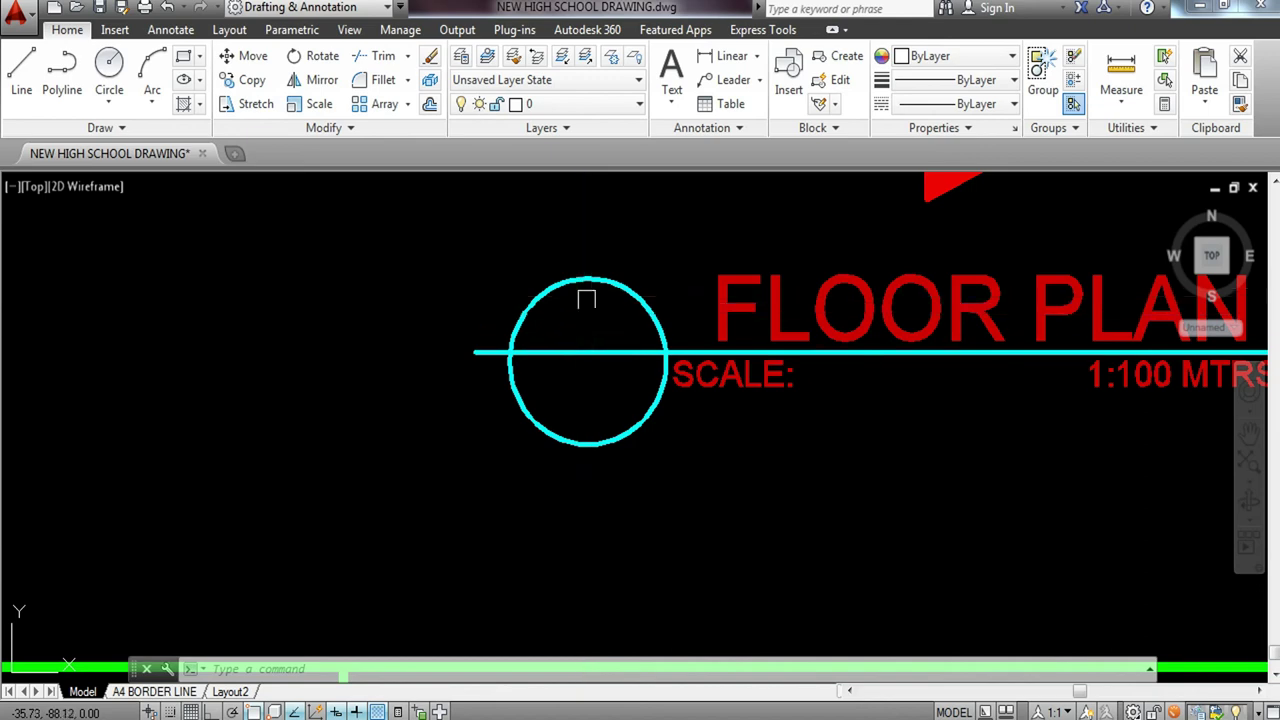
# Examine the empty circle and underline beside the copied FLOOR PLAN title.
pyautogui.scroll(3, 587, 300)
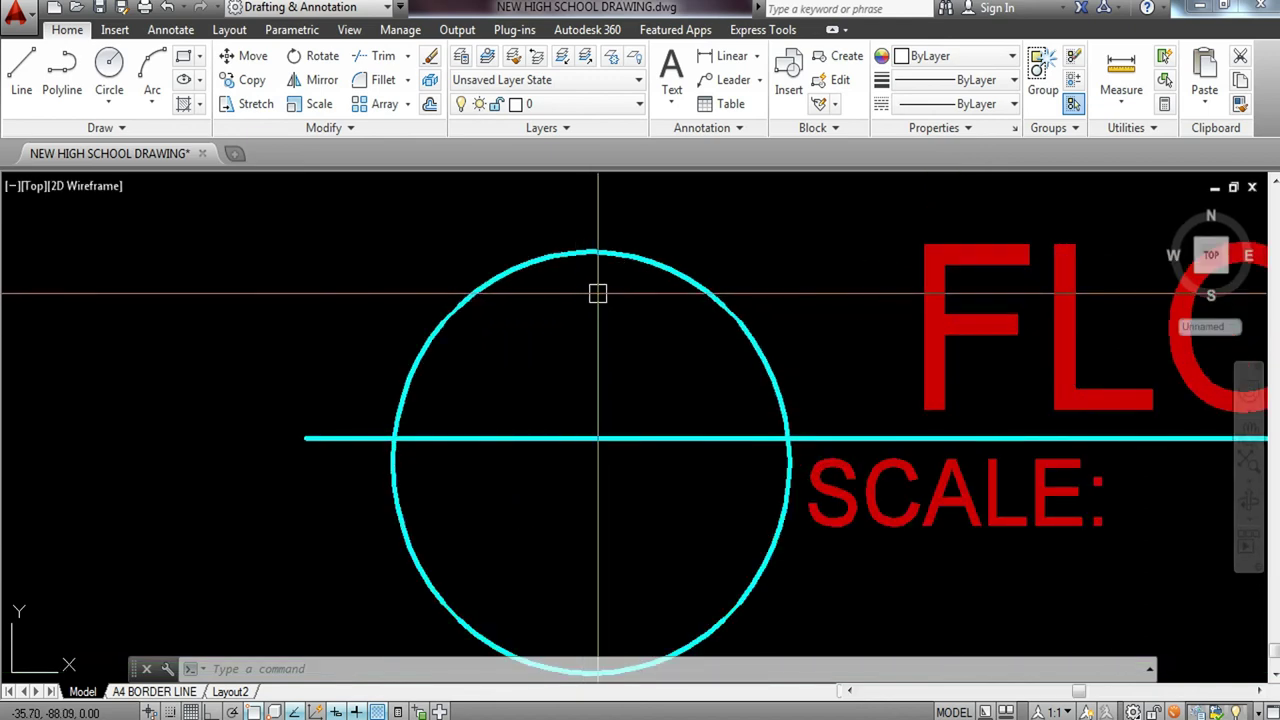
pyautogui.scroll(-5, 591, 294)
pyautogui.scroll(5, 600, 300)
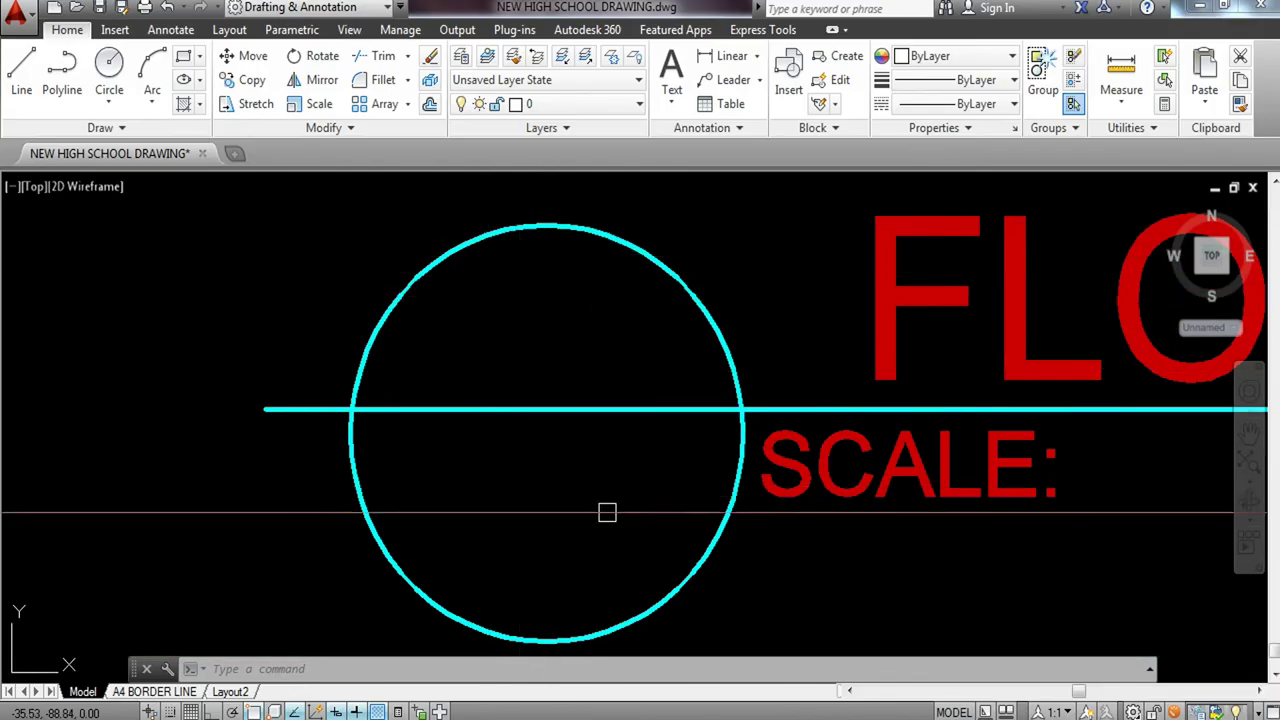
pyautogui.scroll(-6, 674, 449)
pyautogui.scroll(6, 662, 415)
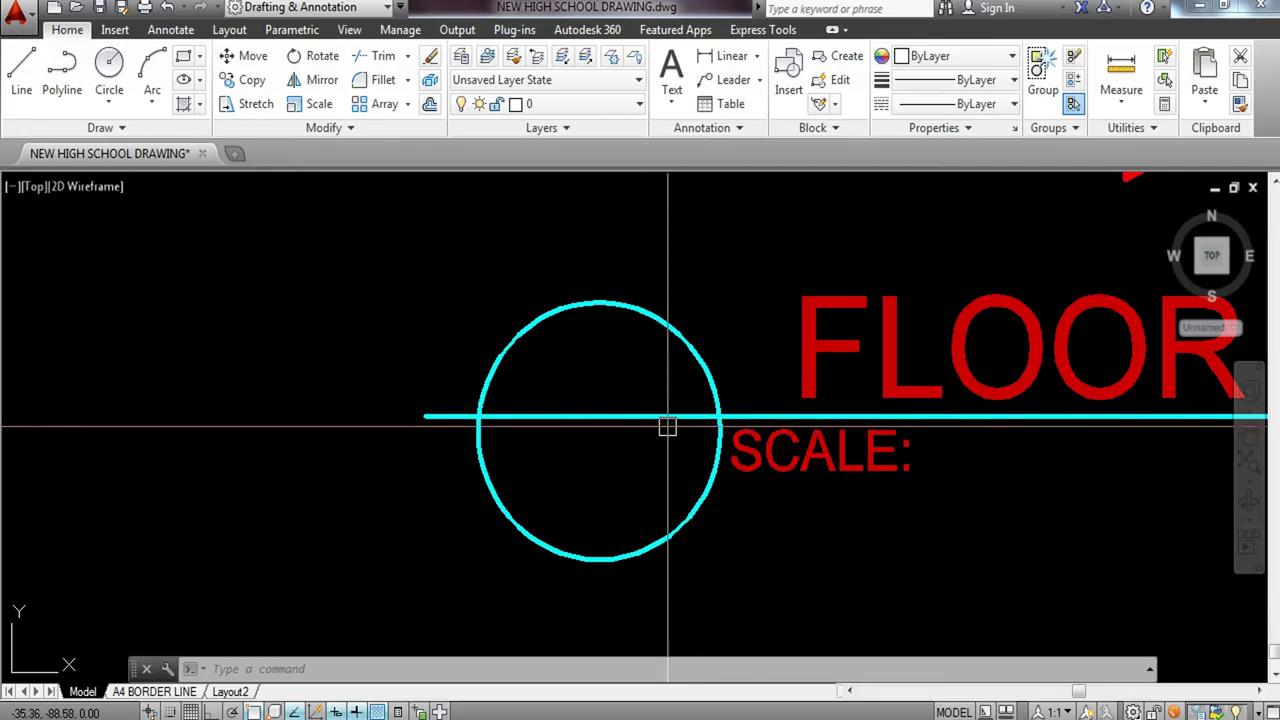
pyautogui.scroll(-2, 667, 426)
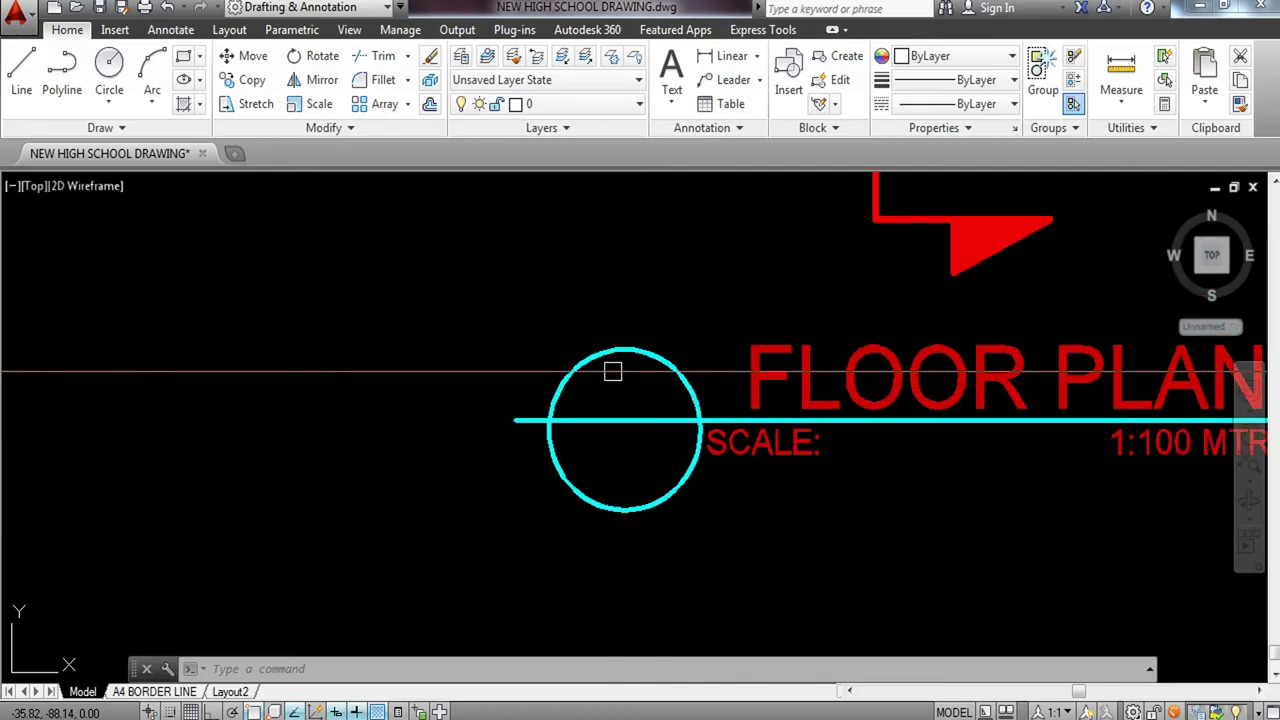
# Examine the whole floor plan with its section cutting lines, end markers, room labels and dimensions.
pyautogui.scroll(-5, 614, 366)
pyautogui.moveTo(614, 366); pyautogui.dragTo(663, 468, button='middle')
pyautogui.scroll(-2, 700, 368)
pyautogui.moveTo(703, 371); pyautogui.dragTo(692, 357, button='middle')
pyautogui.scroll(2, 718, 318)
pyautogui.scroll(2, 718, 318)
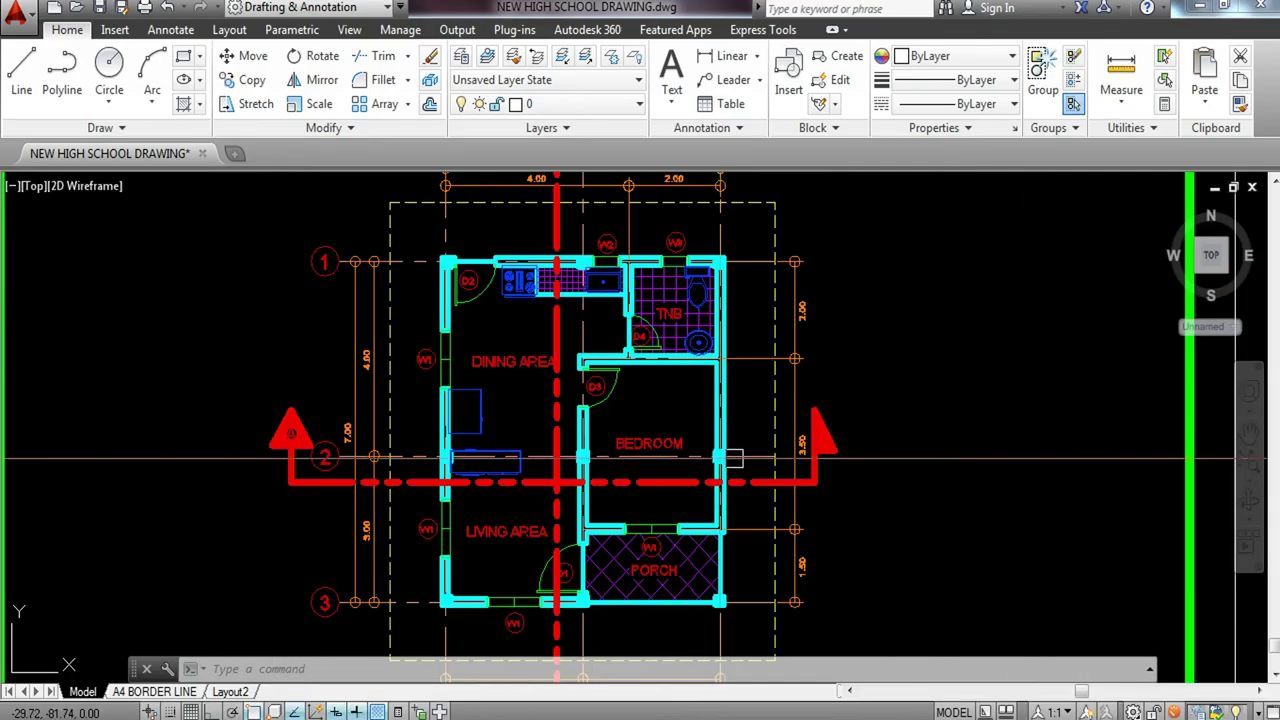
pyautogui.scroll(3, 794, 366)
pyautogui.scroll(4, 808, 366)
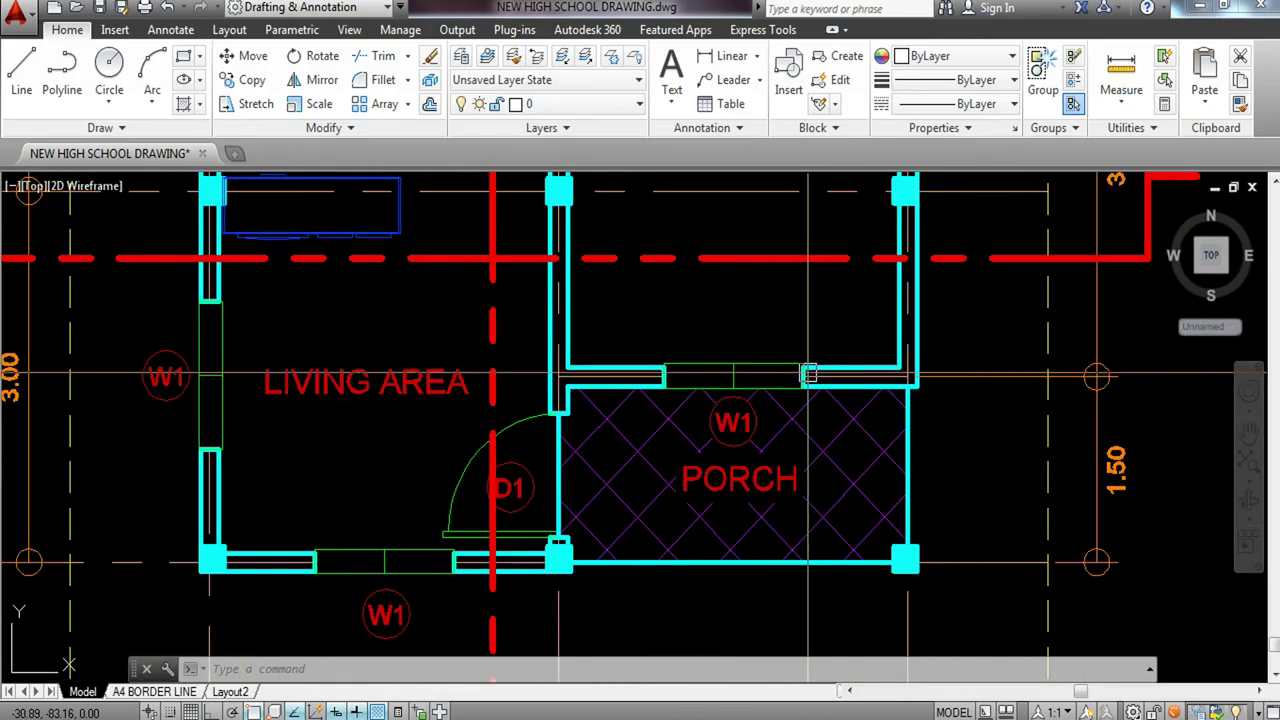
pyautogui.scroll(-6, 814, 374)
pyautogui.moveTo(814, 374); pyautogui.dragTo(802, 436, button='middle')
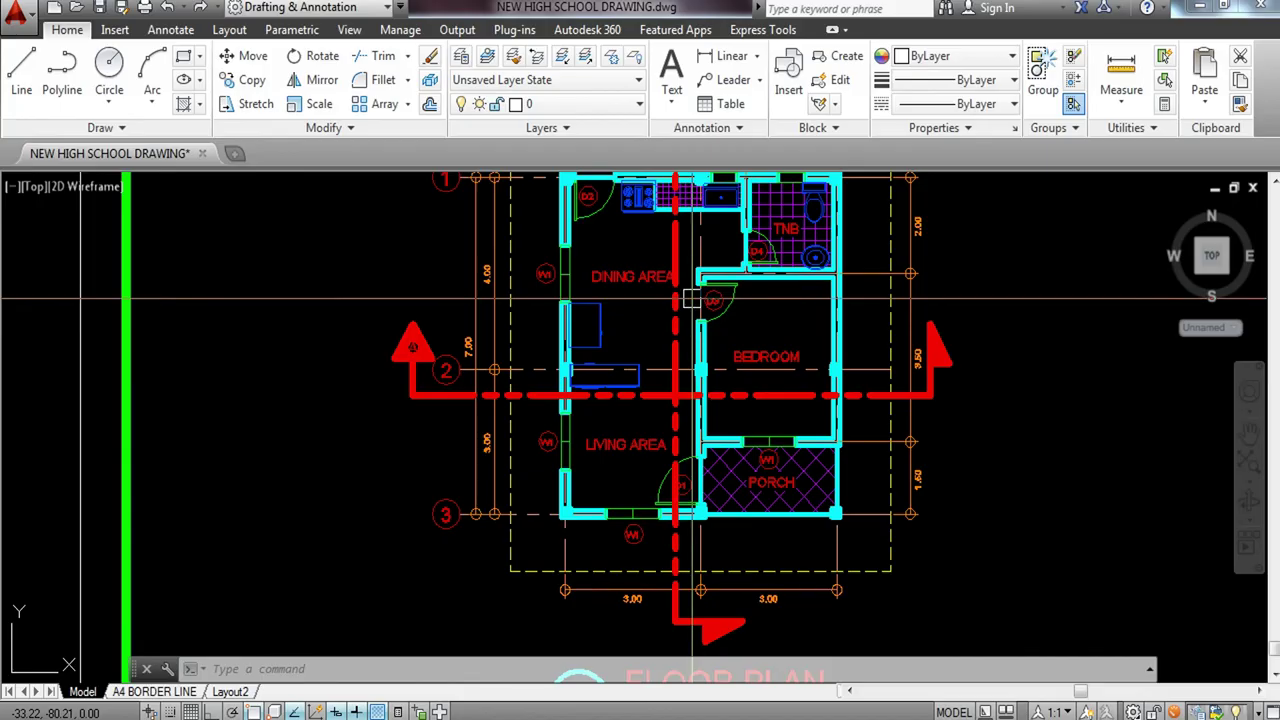
pyautogui.moveTo(693, 299)
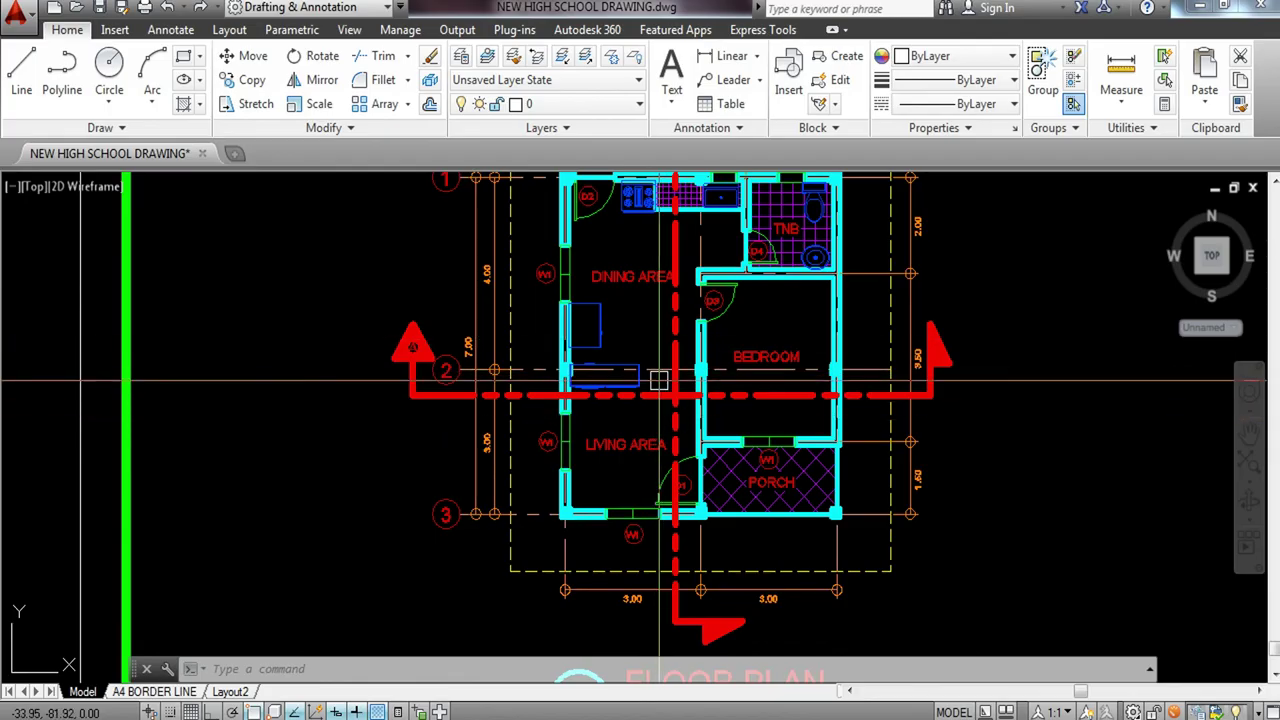
pyautogui.scroll(-5, 664, 357)
pyautogui.scroll(3, 668, 362)
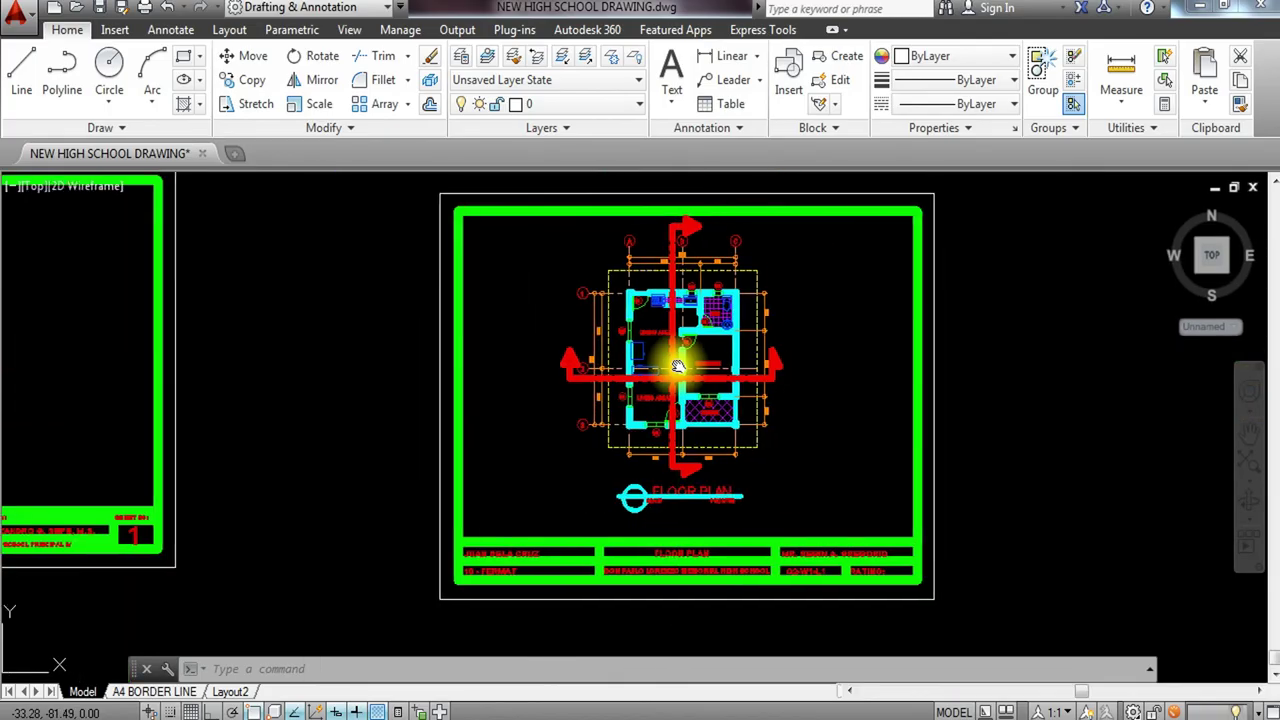
pyautogui.scroll(4, 668, 362)
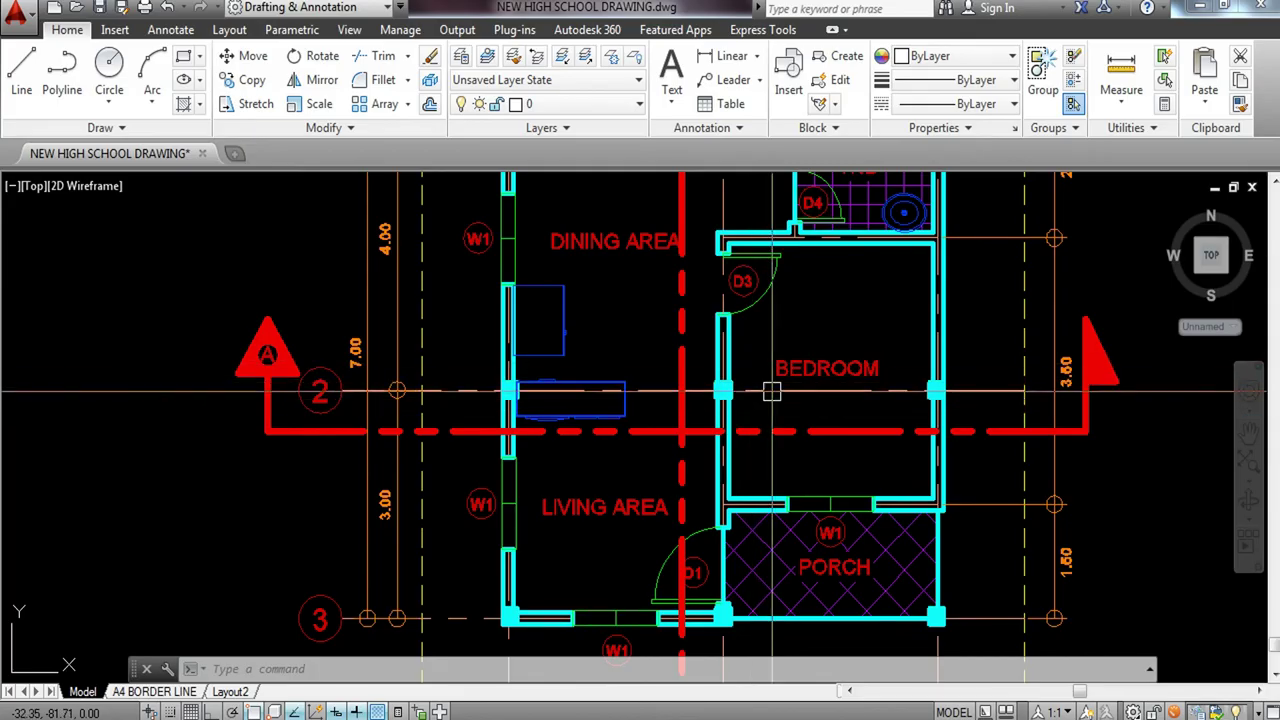
pyautogui.scroll(-2, 771, 392)
pyautogui.moveTo(767, 357); pyautogui.dragTo(731, 358, button='middle')
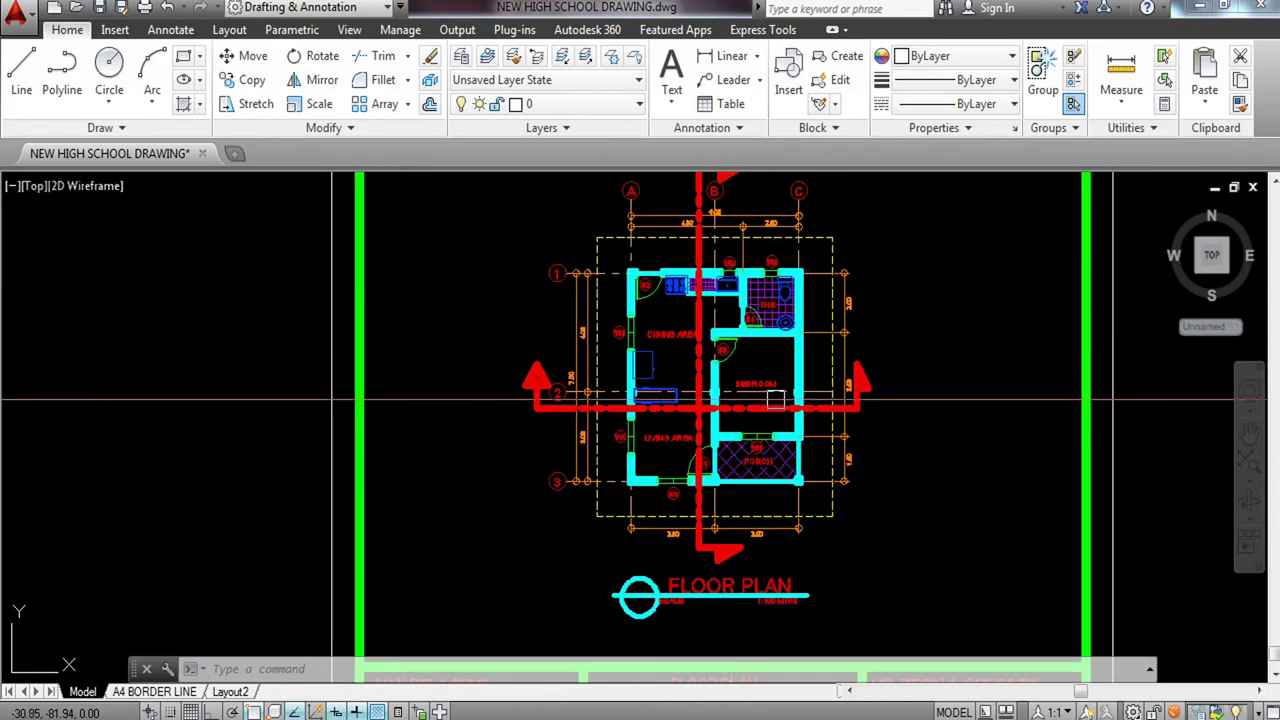
# Start plotting the drawing and set the paper size to ANSI full bleed A (8.50 x 11.00 Inches).
pyautogui.scroll(-3, 805, 360)
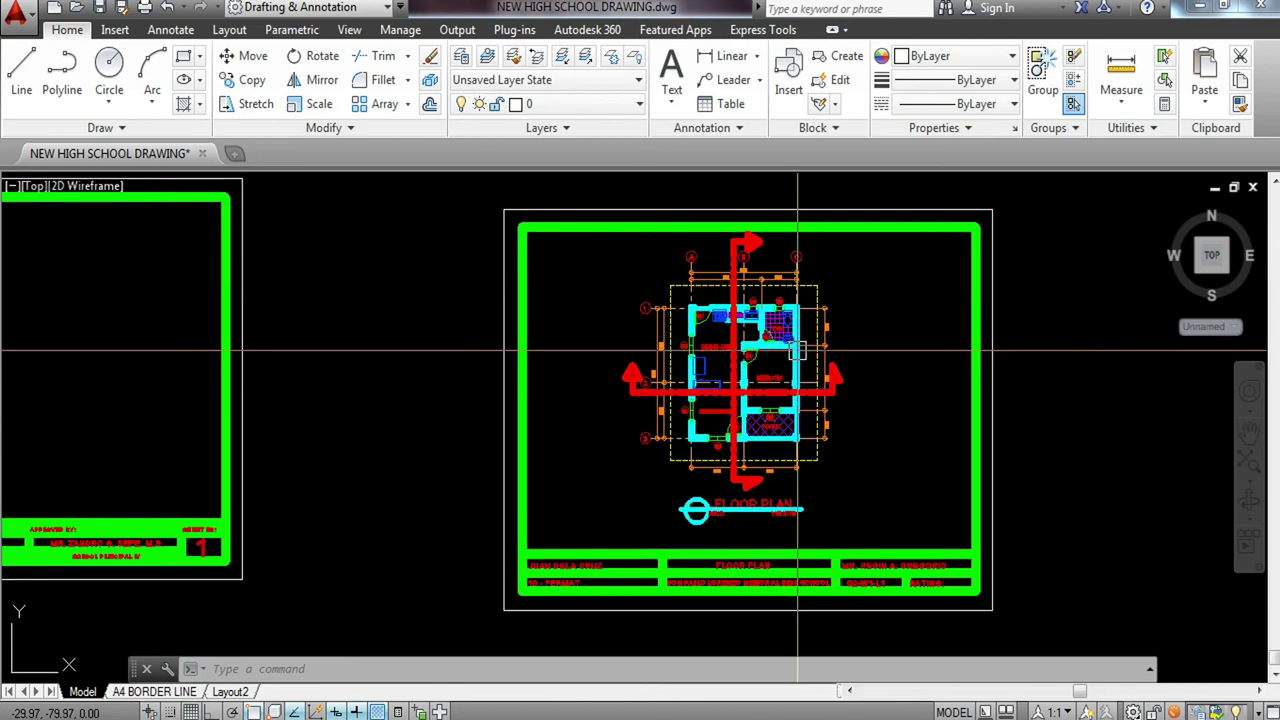
pyautogui.write('PLOT')
pyautogui.press('Return')
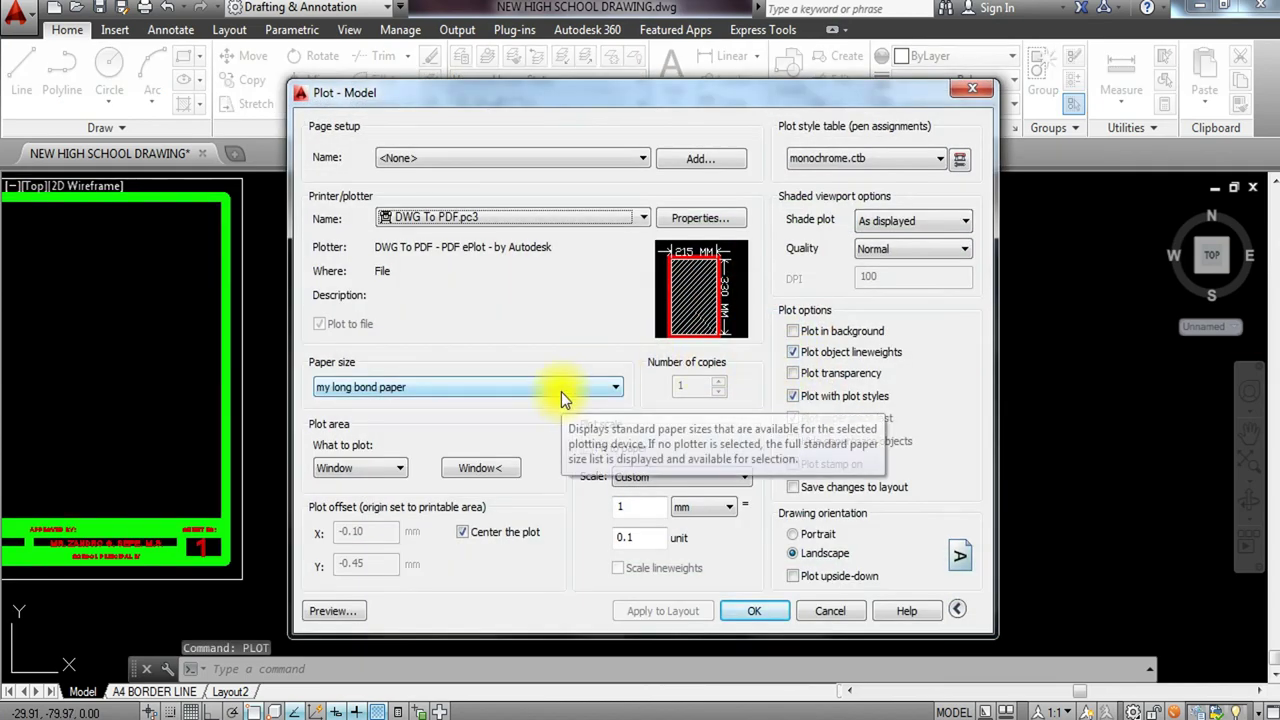
pyautogui.click(561, 392)
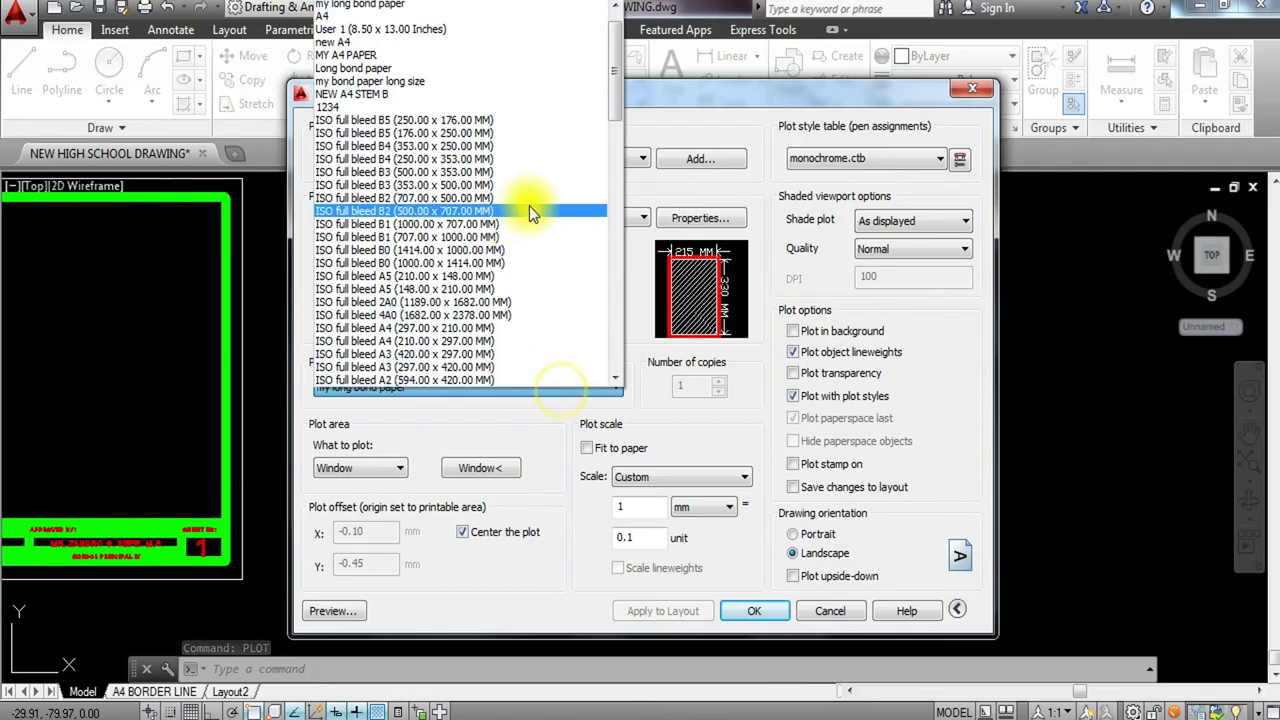
pyautogui.moveTo(611, 84); pyautogui.dragTo(629, 221)
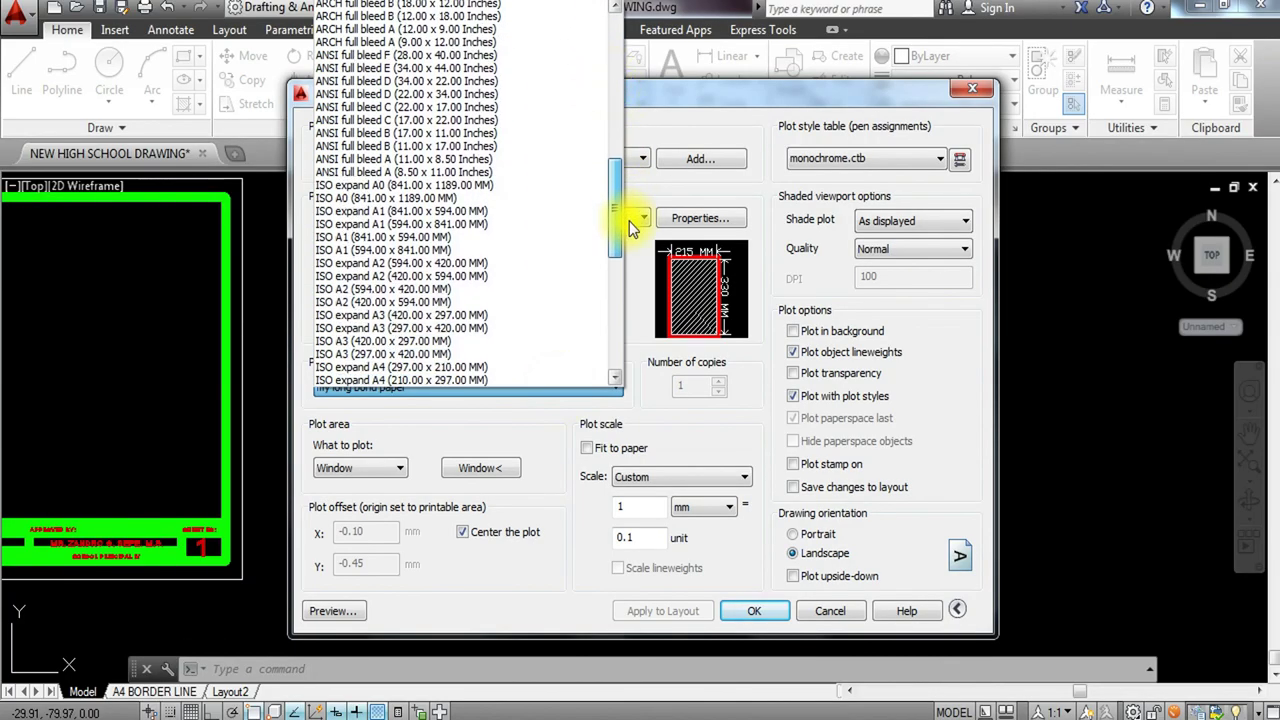
pyautogui.click(421, 172)
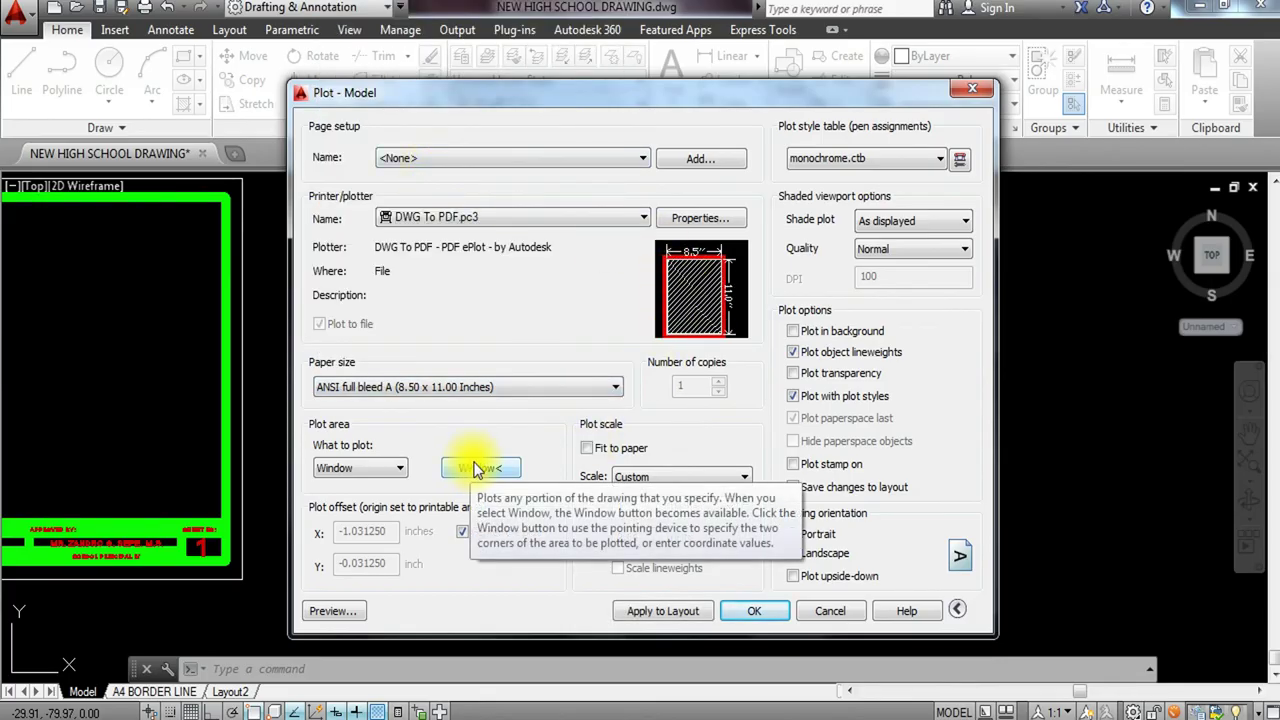
# Set the plot window to the outer border of the floor plan sheet and the plot scale to 1 mm = 0.1 unit.
pyautogui.click(474, 489)
pyautogui.click(504, 210)
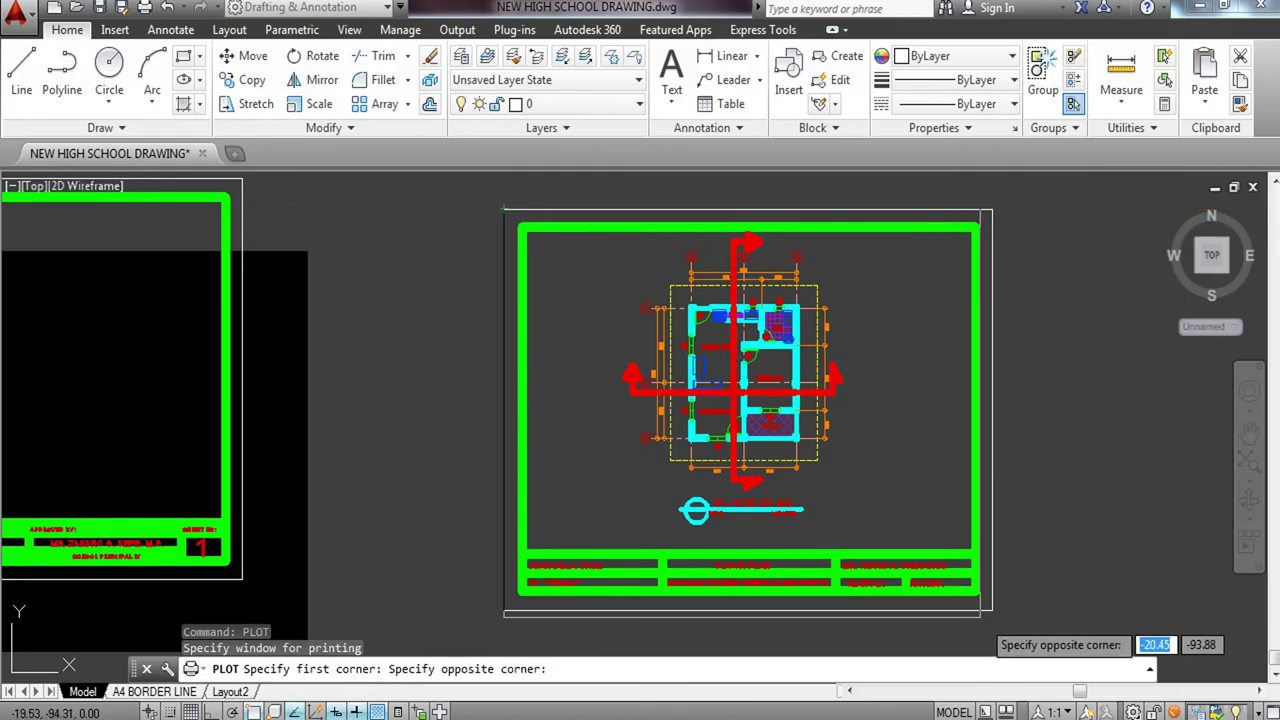
pyautogui.click(992, 608)
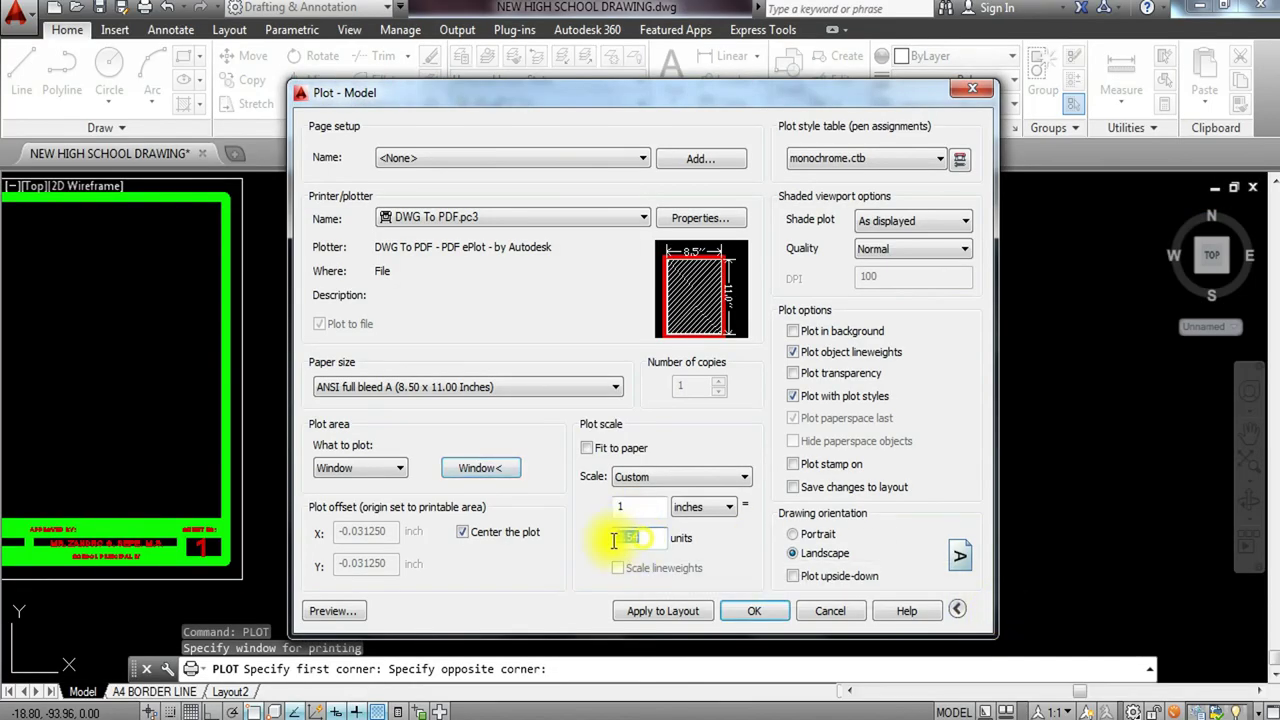
pyautogui.click(710, 542)
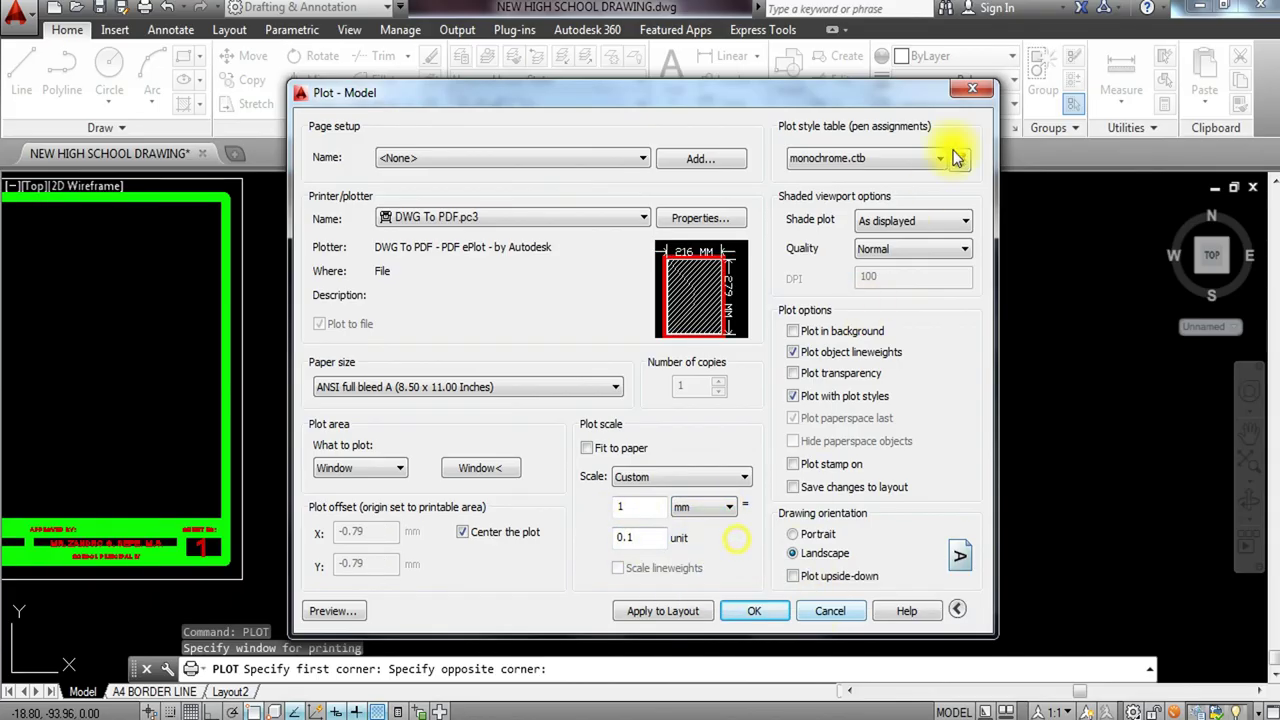
# Preview the monochrome plot, examine the floor plan and title block, and leave without plotting.
pyautogui.click(333, 612)
pyautogui.scroll(5, 698, 405)
pyautogui.scroll(-5, 698, 405)
pyautogui.scroll(3, 705, 435)
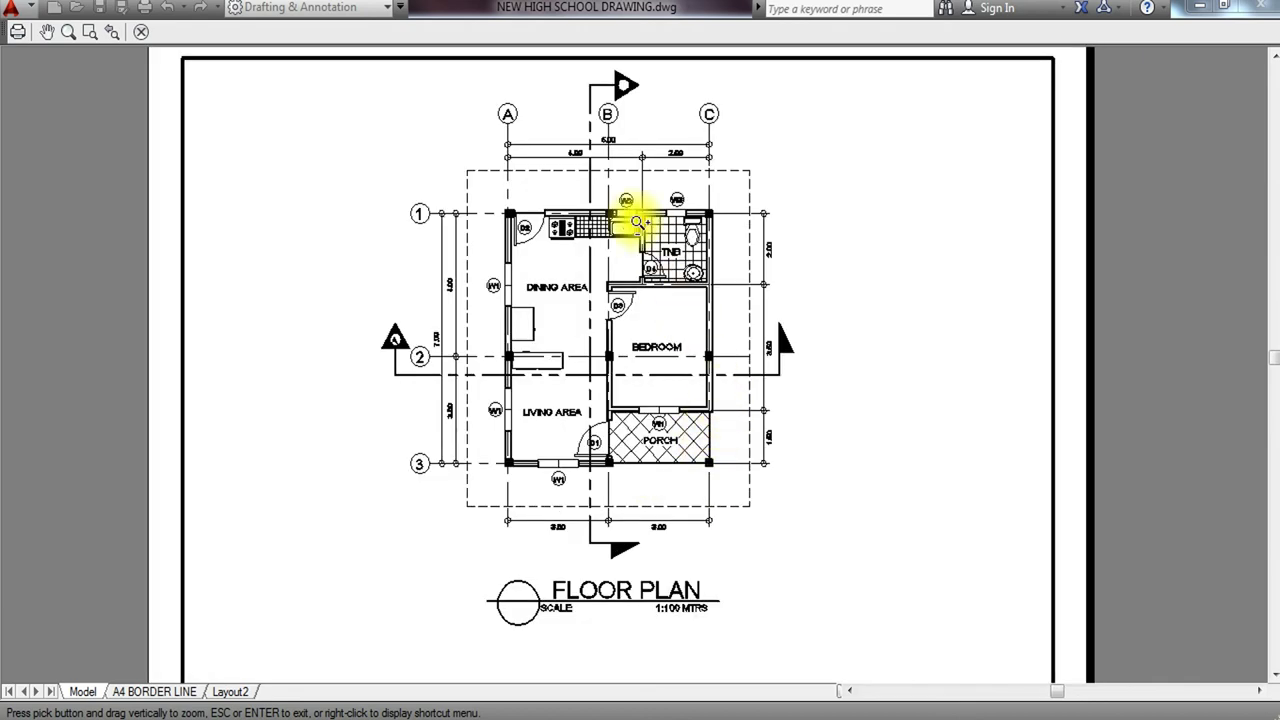
pyautogui.moveTo(685, 428); pyautogui.dragTo(685, 338, button='middle')
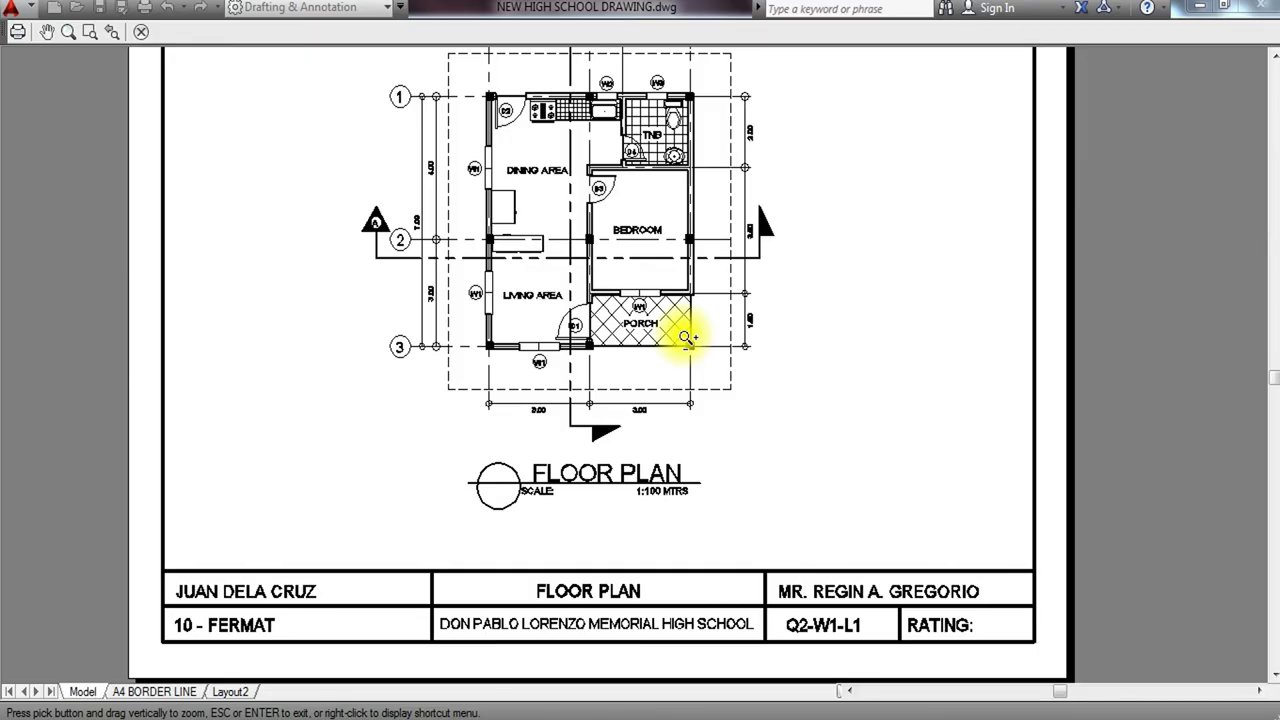
pyautogui.scroll(6, 586, 257)
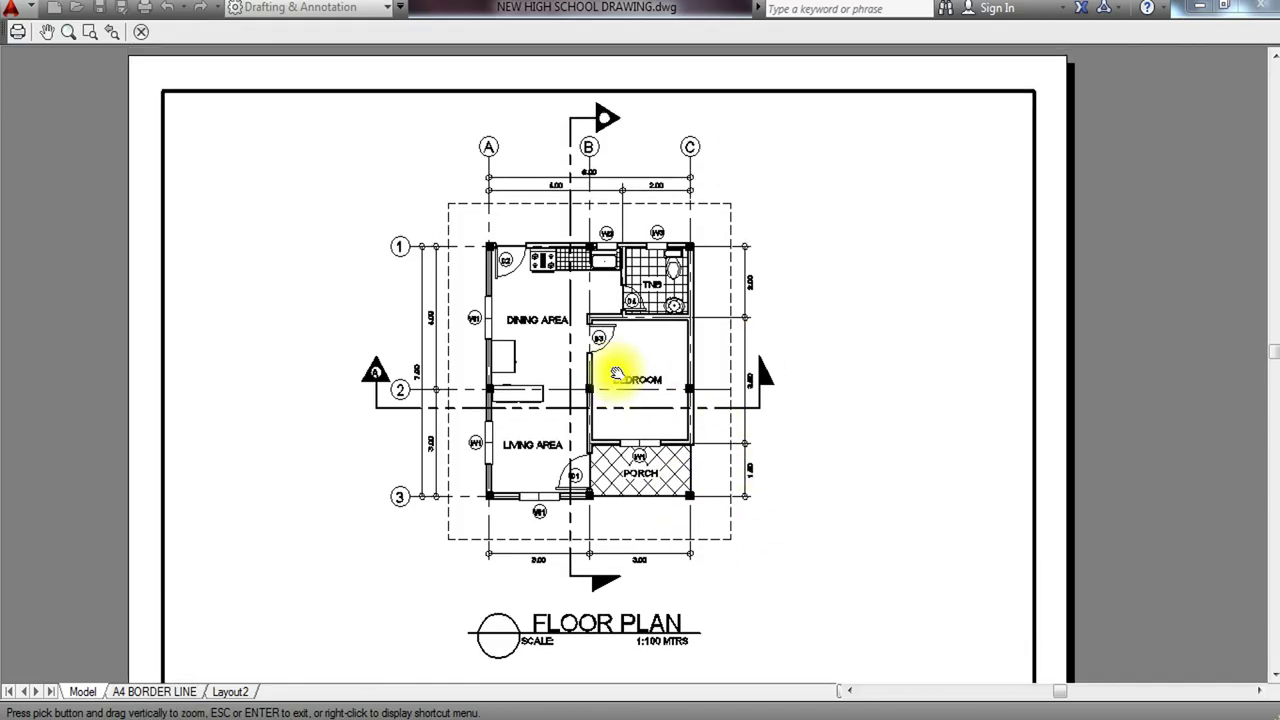
pyautogui.scroll(-3, 557, 264)
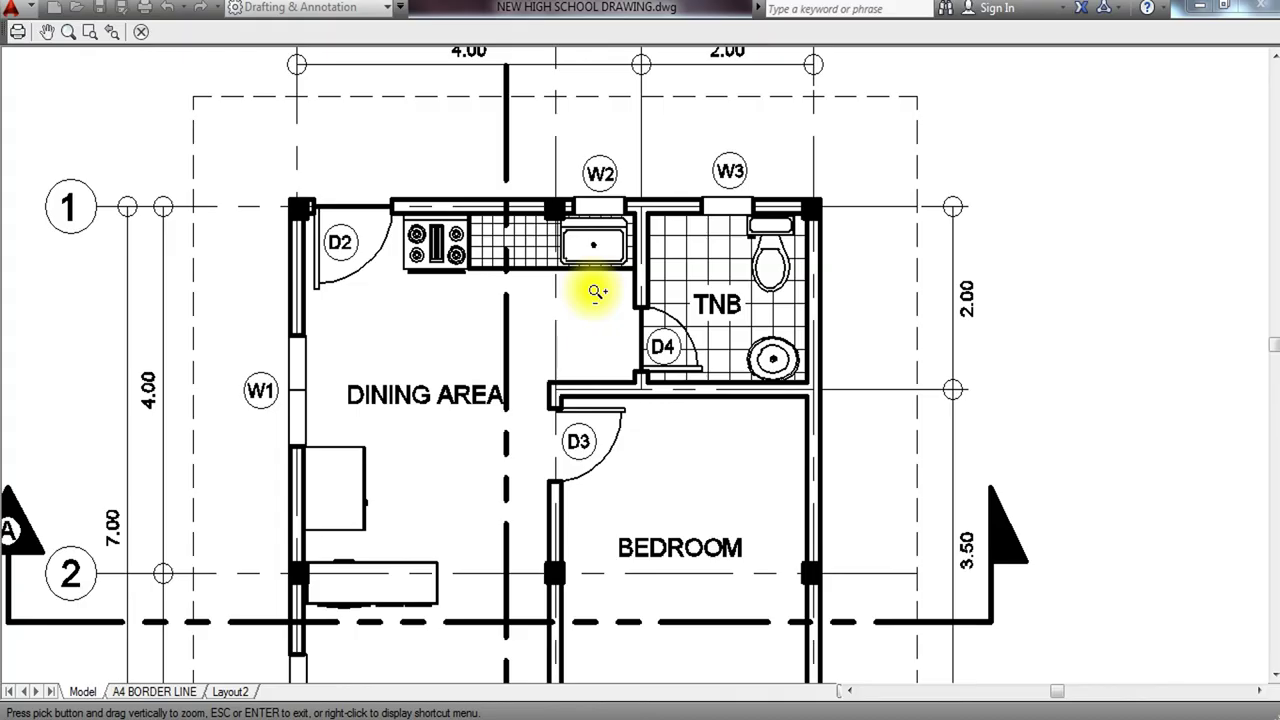
pyautogui.scroll(-4, 560, 275)
pyautogui.moveTo(809, 394); pyautogui.dragTo(811, 354, button='middle')
pyautogui.rightClick(811, 354)
pyautogui.click(840, 384)
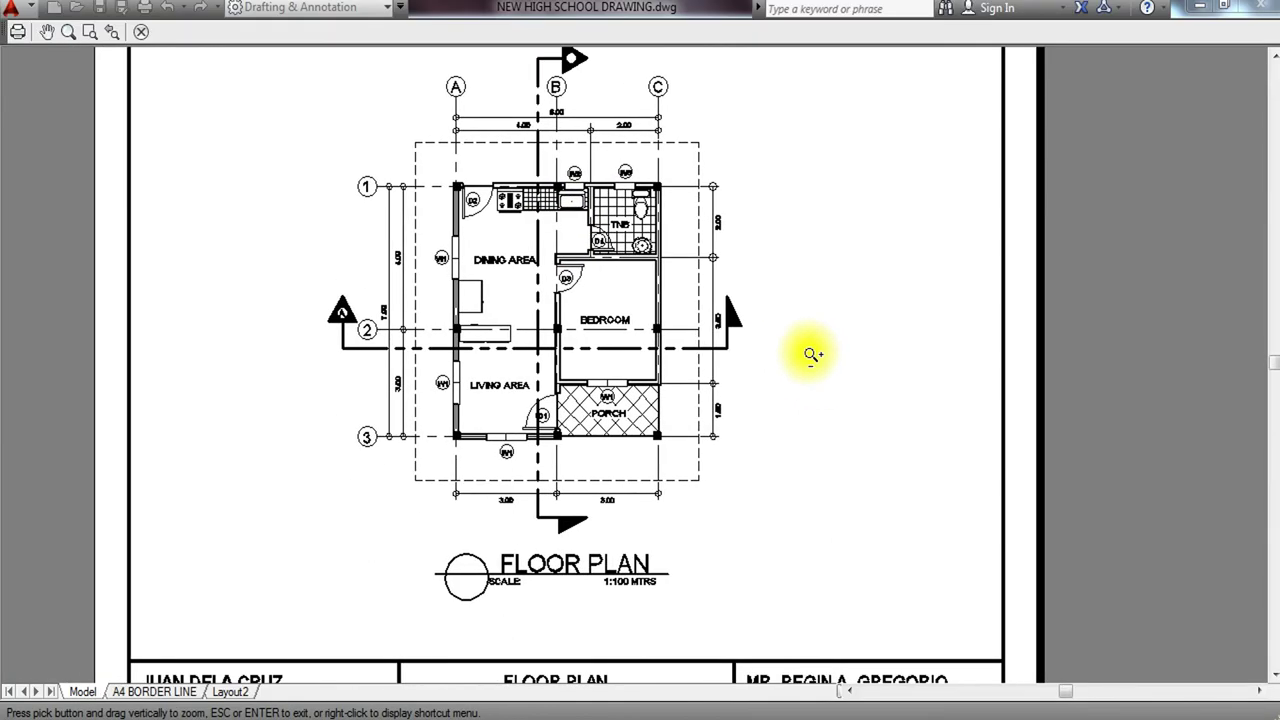
pyautogui.press('Escape')
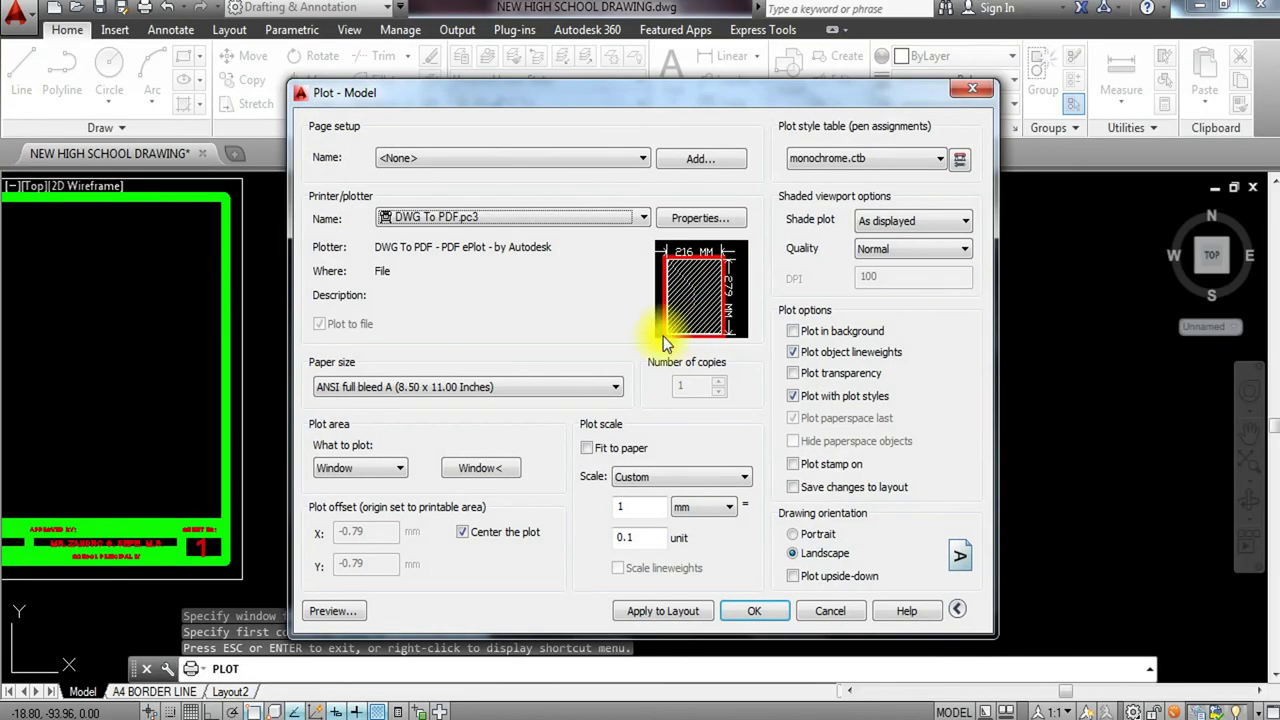
pyautogui.press('Escape')
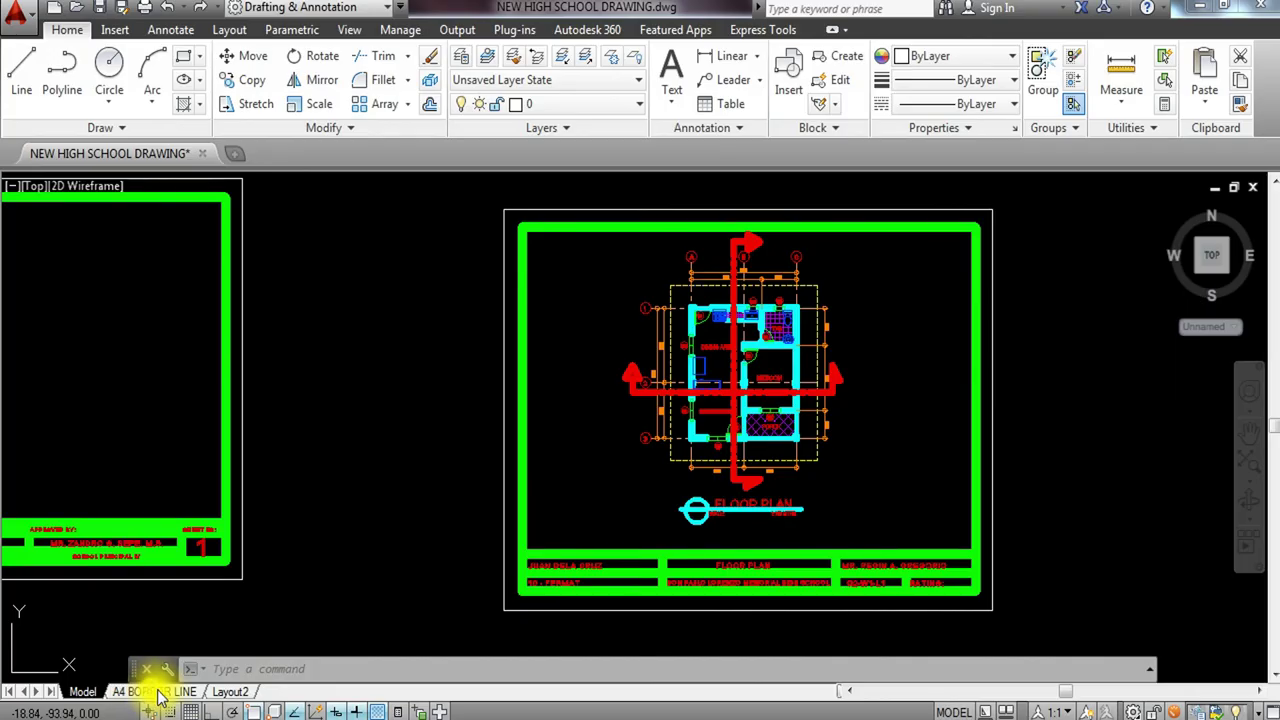
# Open the A4 BORDER LINE layout and create a rectangular viewport filling the drawing area above the title block.
pyautogui.click(160, 692)
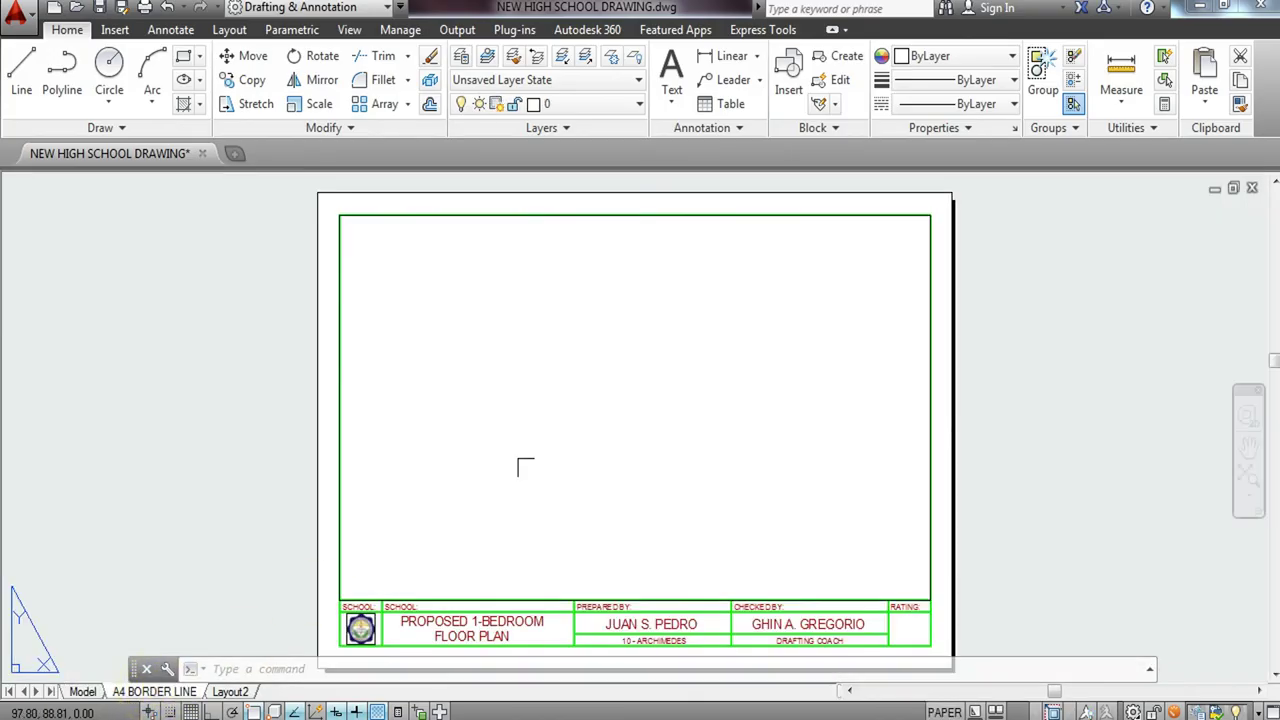
pyautogui.scroll(-2, 679, 386)
pyautogui.scroll(2, 666, 420)
pyautogui.moveTo(666, 418); pyautogui.dragTo(624, 414, button='middle')
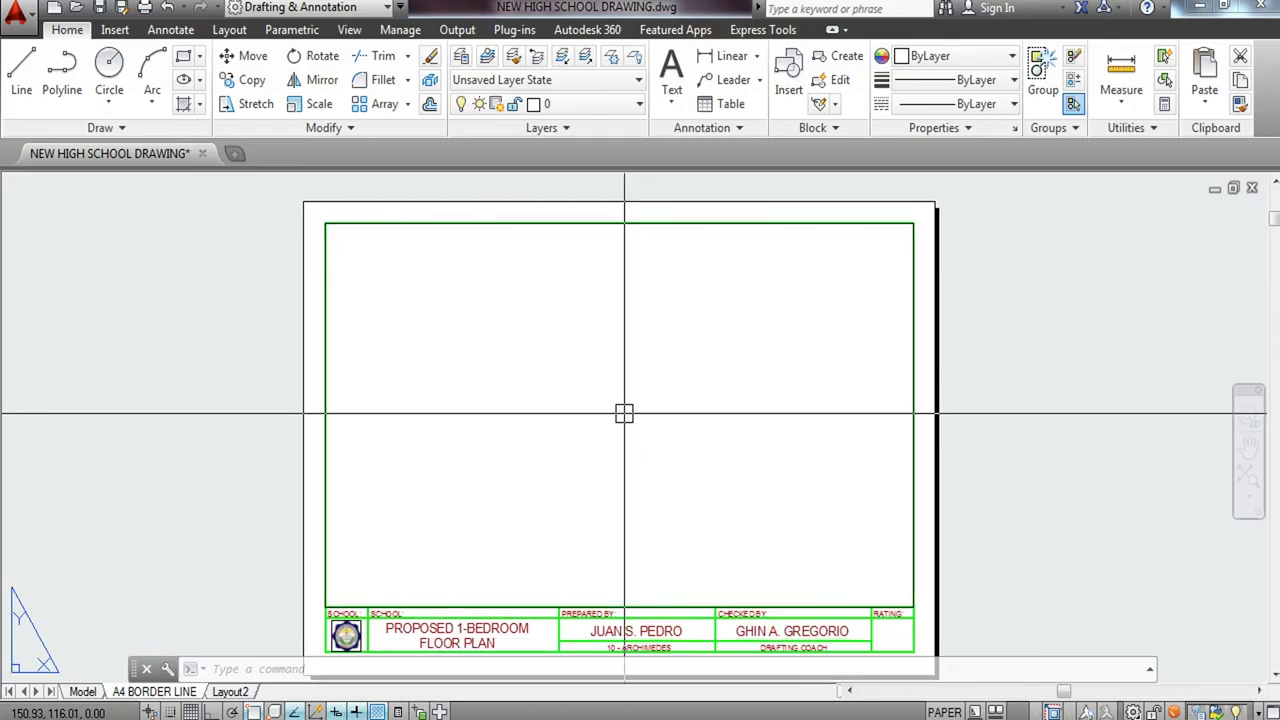
pyautogui.write('VIEW')
pyautogui.press('Return')
pyautogui.click(325, 222)
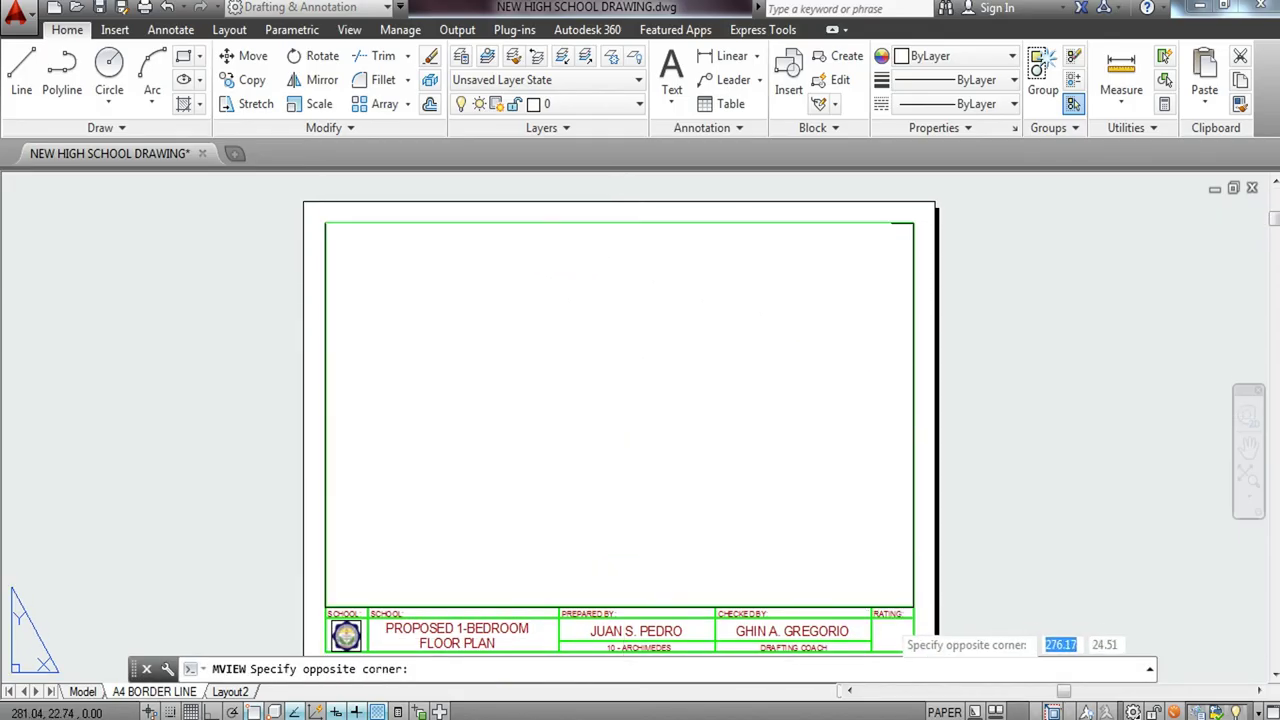
pyautogui.click(912, 608)
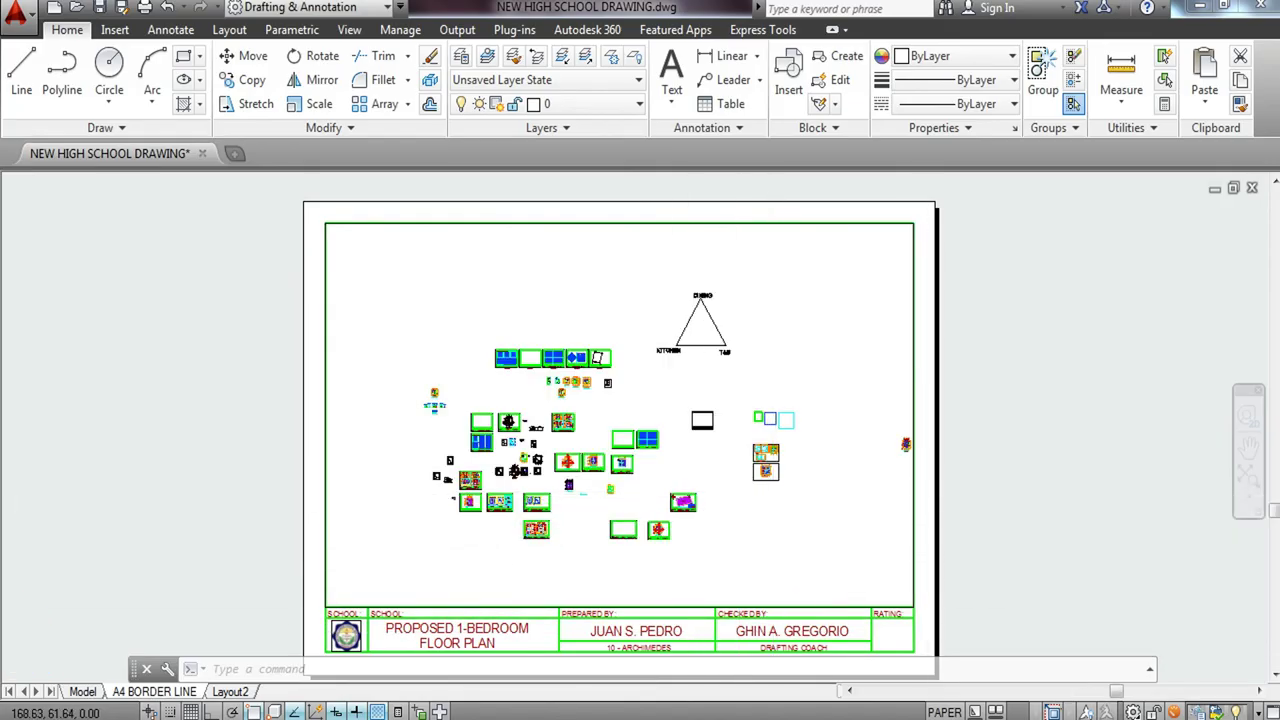
# Activate the new viewport and bring the finished floor plan sheet into view inside it.
pyautogui.scroll(3, 661, 535)
pyautogui.scroll(-3, 661, 535)
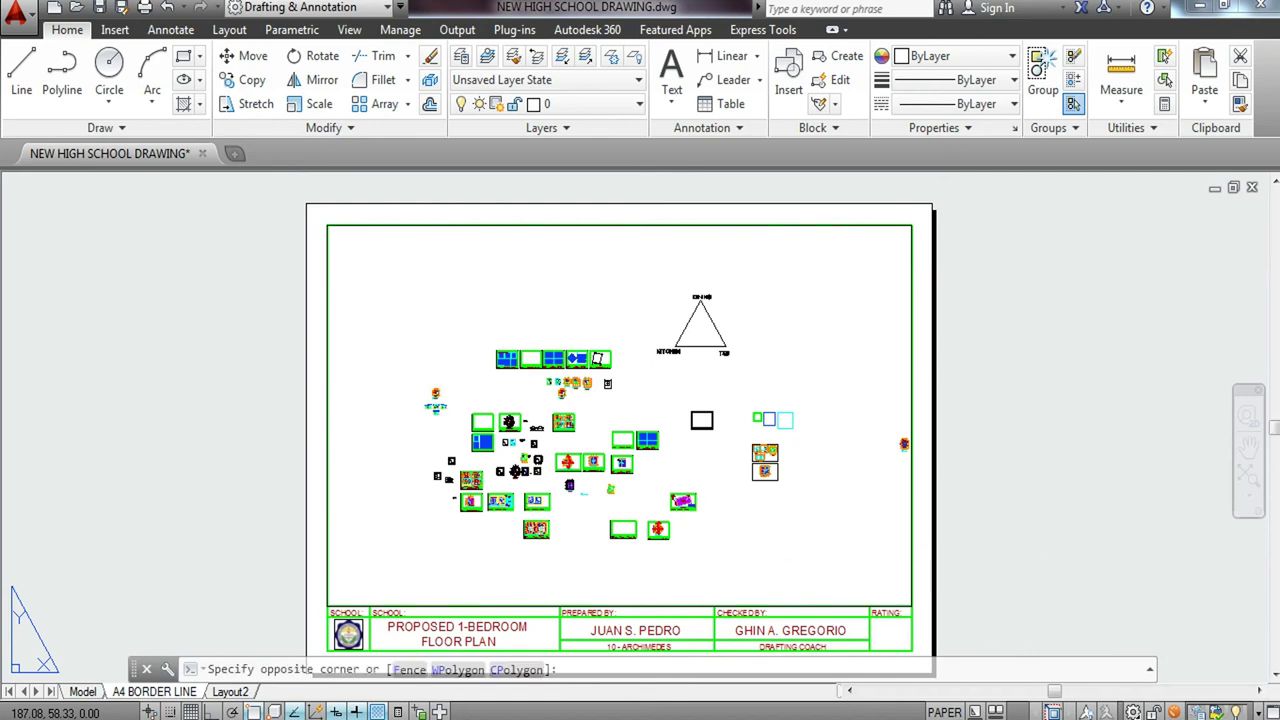
pyautogui.doubleClick(665, 542)
pyautogui.scroll(5, 670, 550)
pyautogui.moveTo(645, 470); pyautogui.dragTo(648, 505, button='middle')
pyautogui.scroll(3, 589, 517)
pyautogui.scroll(3, 613, 468)
pyautogui.scroll(-3, 691, 500)
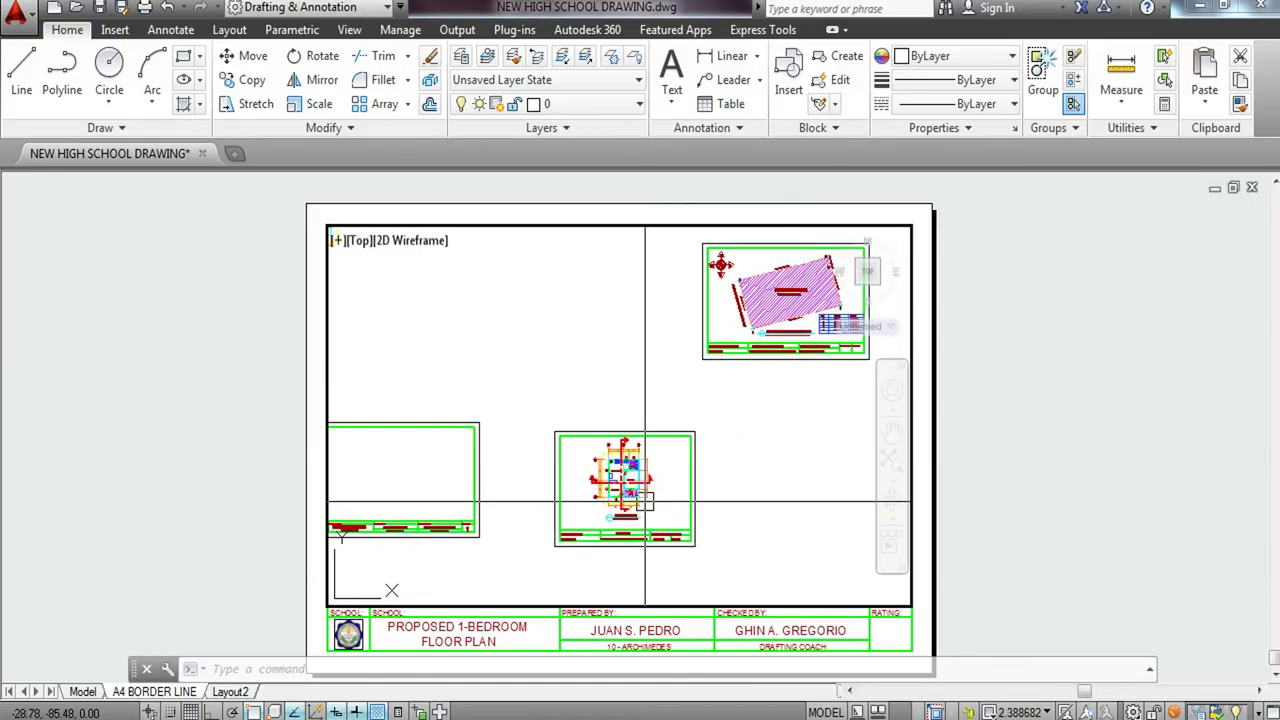
pyautogui.scroll(1, 643, 496)
# Copy the floor plan with its FLOOR PLAN title, without the sheet border, into the empty space beside its sheet.
pyautogui.click(553, 359)
pyautogui.click(675, 548)
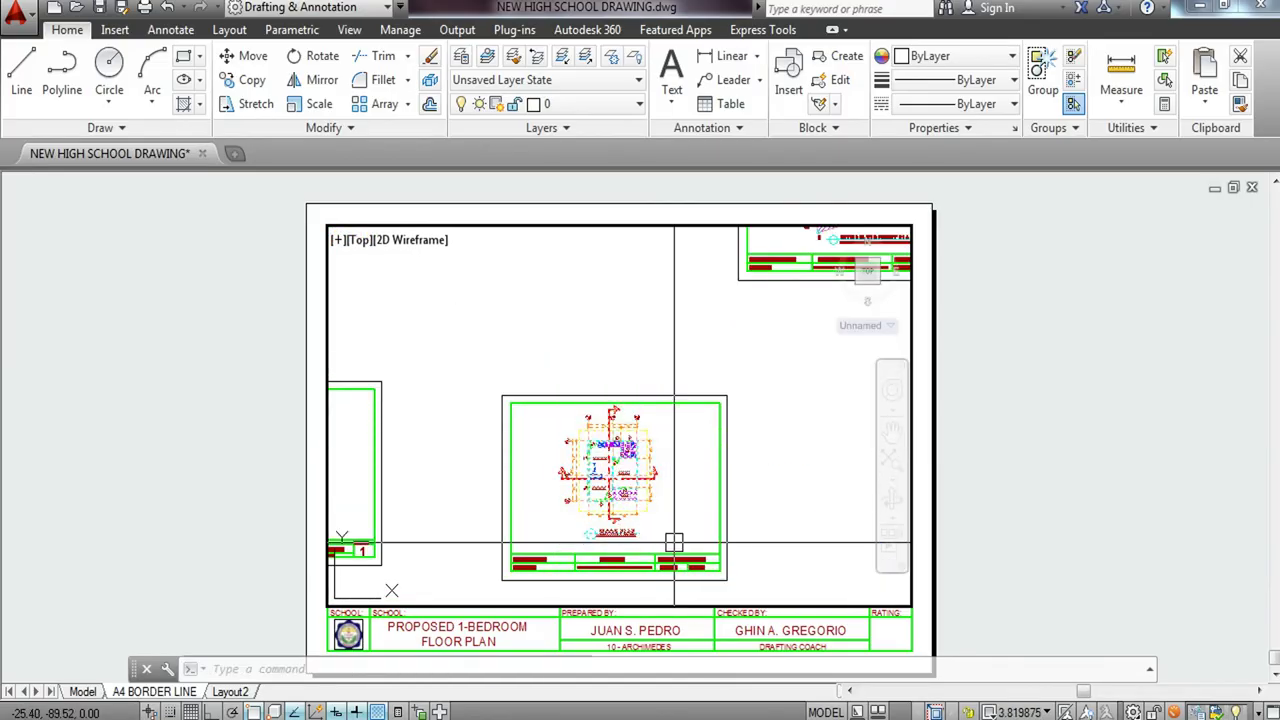
pyautogui.press('Return')
pyautogui.click(632, 499)
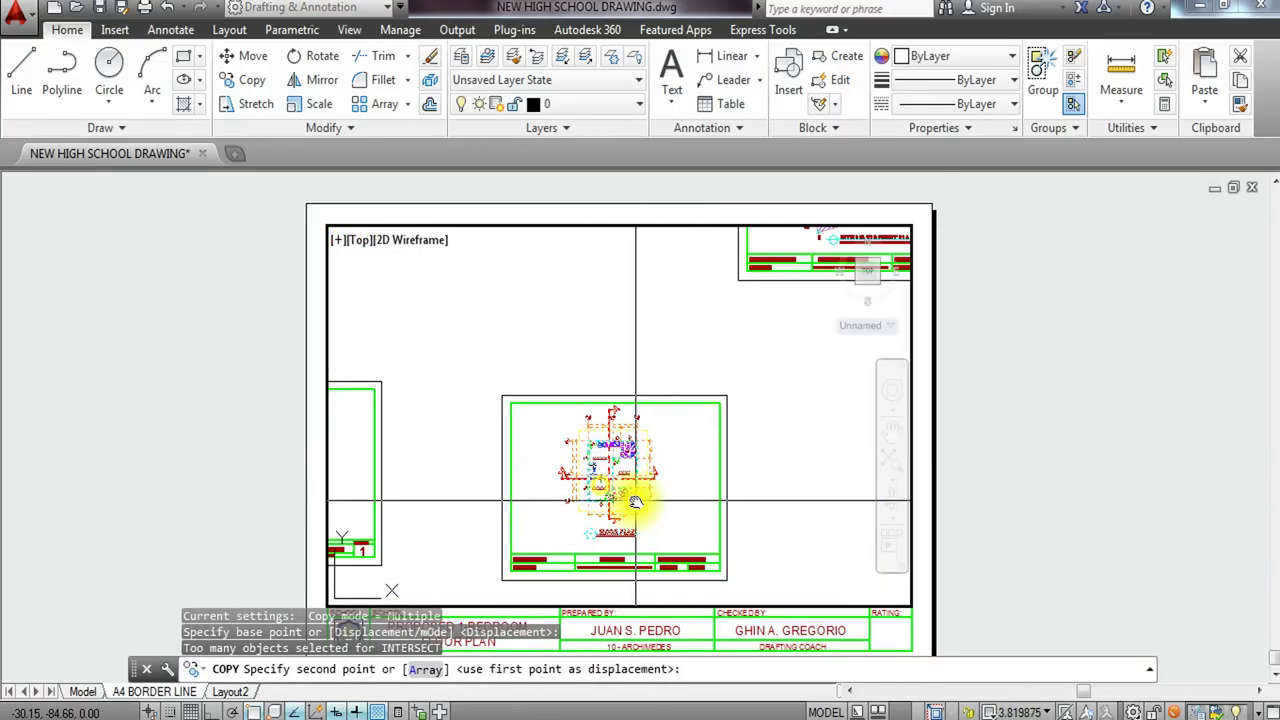
pyautogui.moveTo(634, 500); pyautogui.dragTo(339, 506, button='middle')
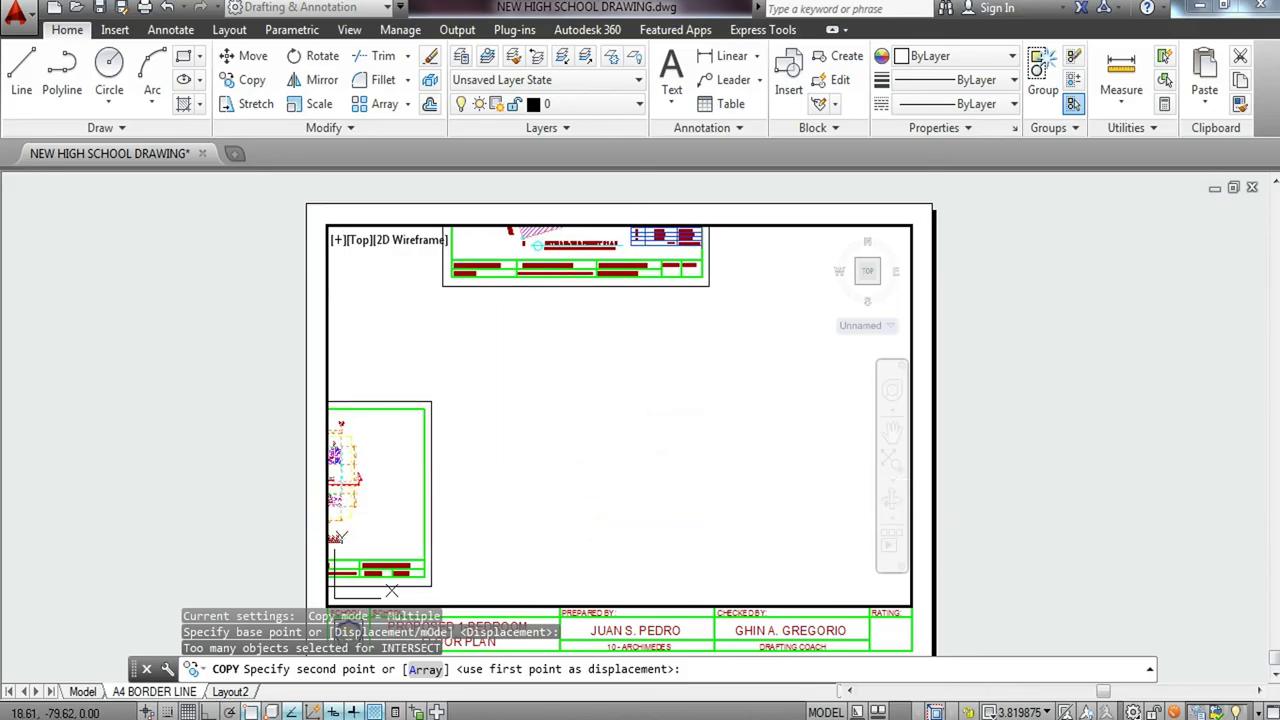
pyautogui.click(752, 551)
pyautogui.press('Escape')
pyautogui.moveTo(752, 551); pyautogui.dragTo(651, 514, button='middle')
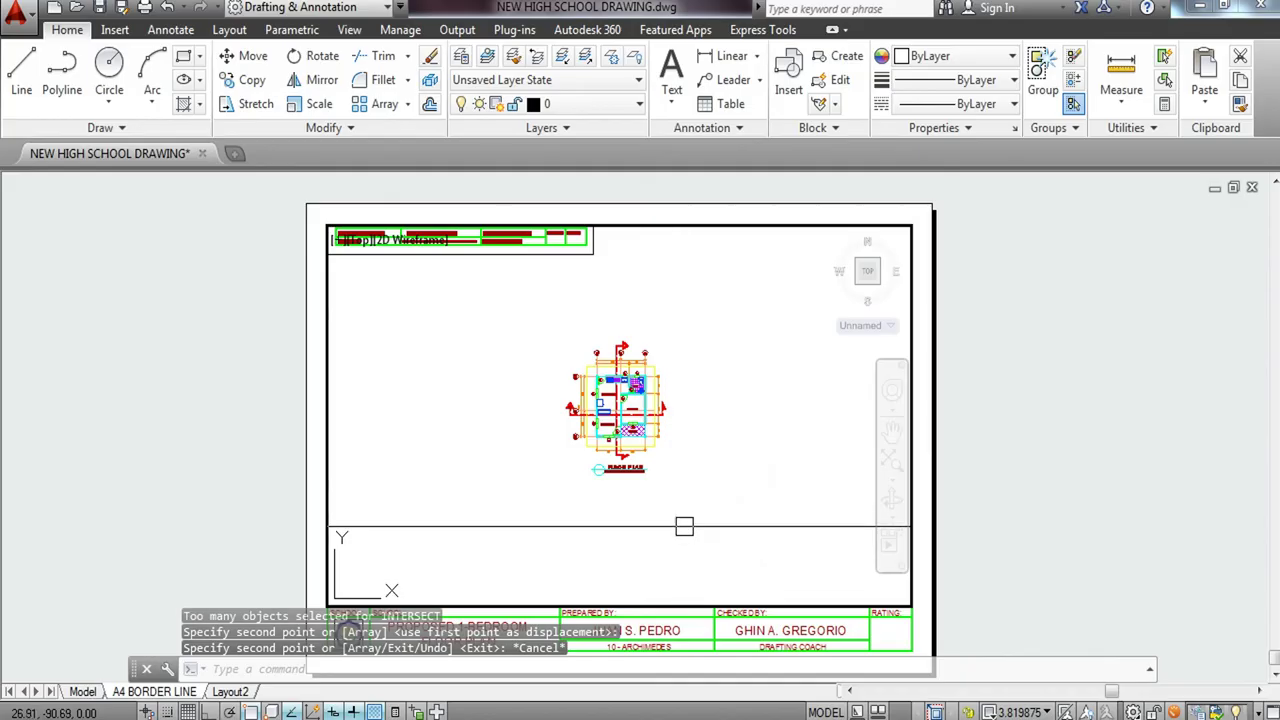
# Set the viewport scale to 10:1 and centre the copied floor plan in the viewport.
pyautogui.click(1020, 711)
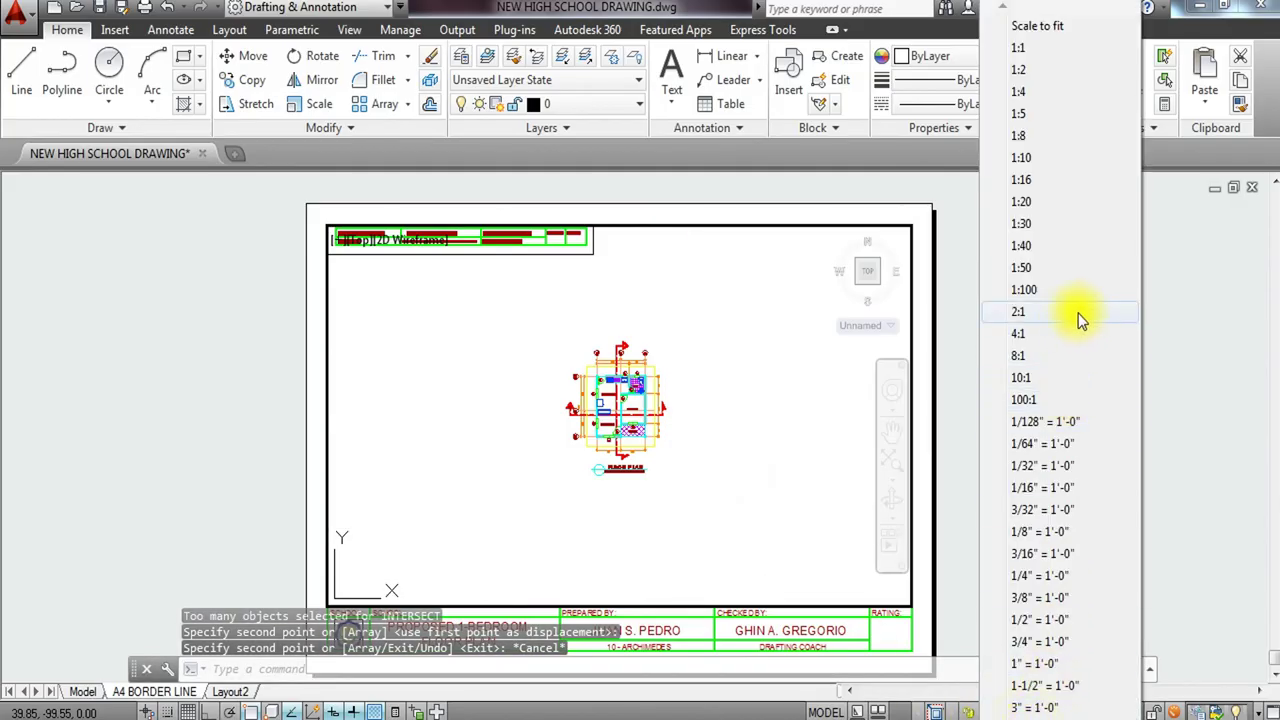
pyautogui.click(1063, 378)
pyautogui.moveTo(780, 472); pyautogui.dragTo(765, 491, button='middle')
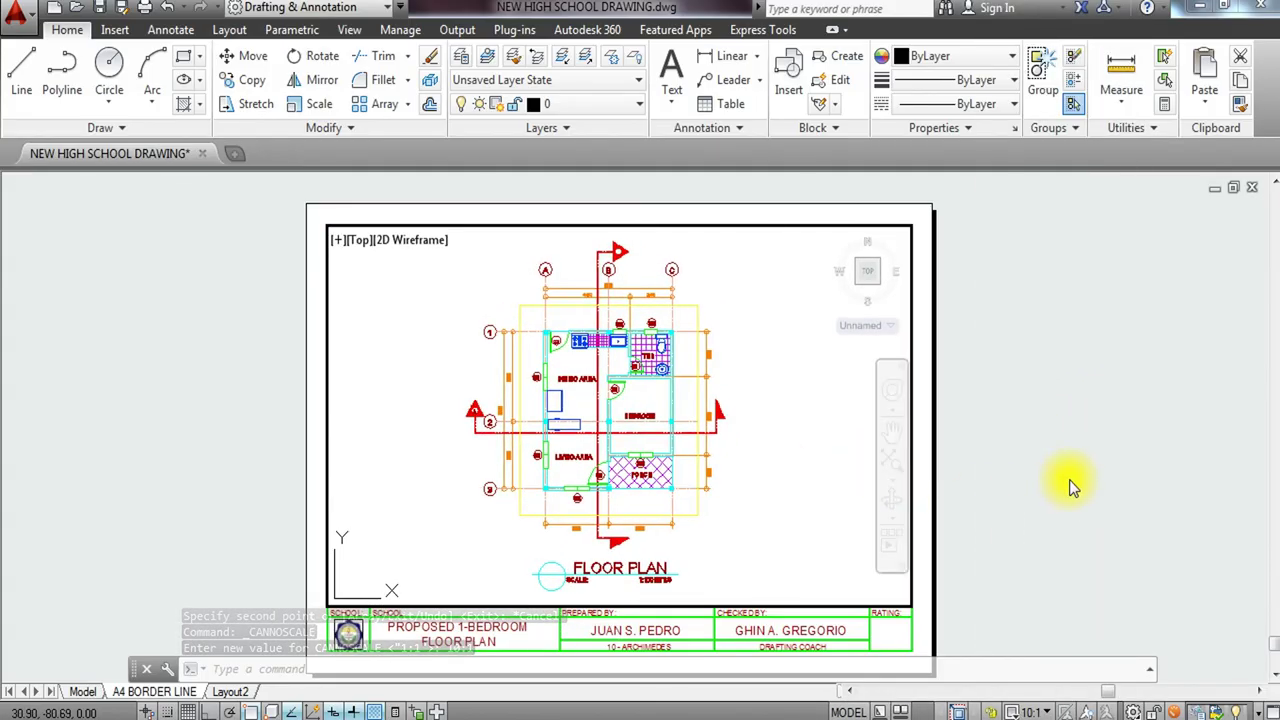
# Copy the letter A from the horizontal section line's marker into the empty circle of the vertical section line's upper marker.
pyautogui.scroll(5, 630, 278)
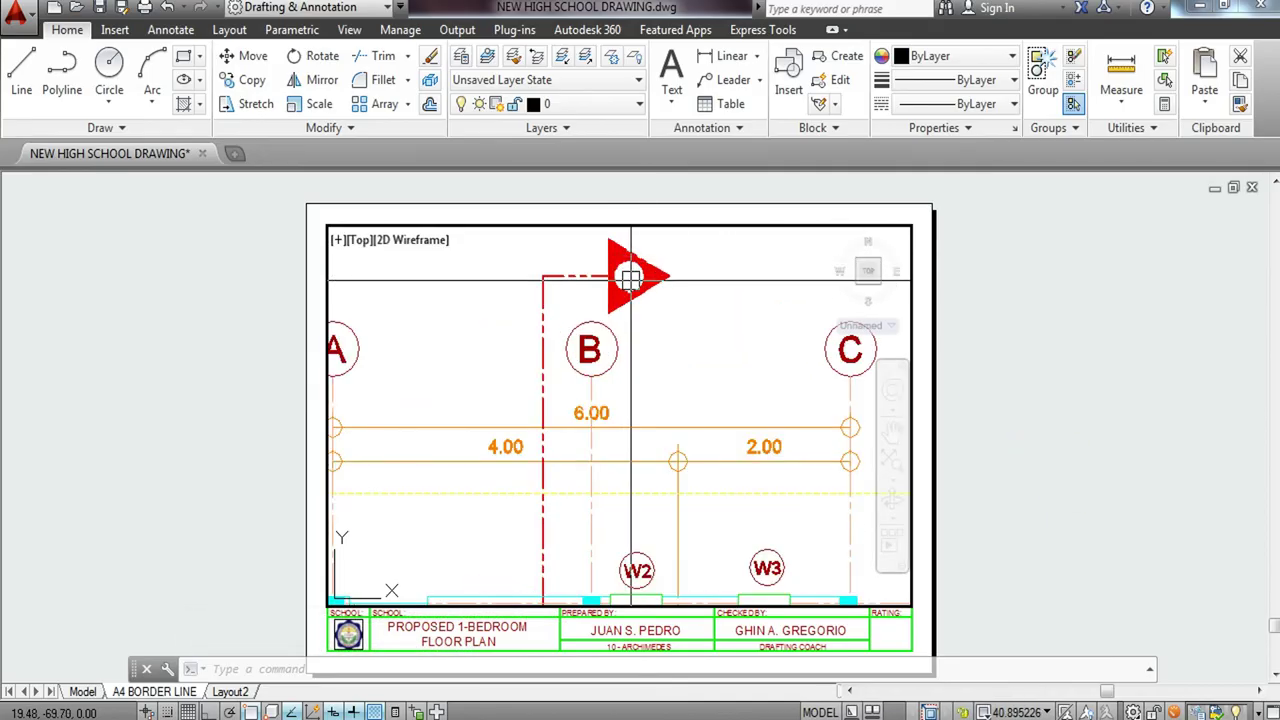
pyautogui.scroll(-5, 630, 278)
pyautogui.scroll(6, 630, 278)
pyautogui.scroll(-1, 630, 277)
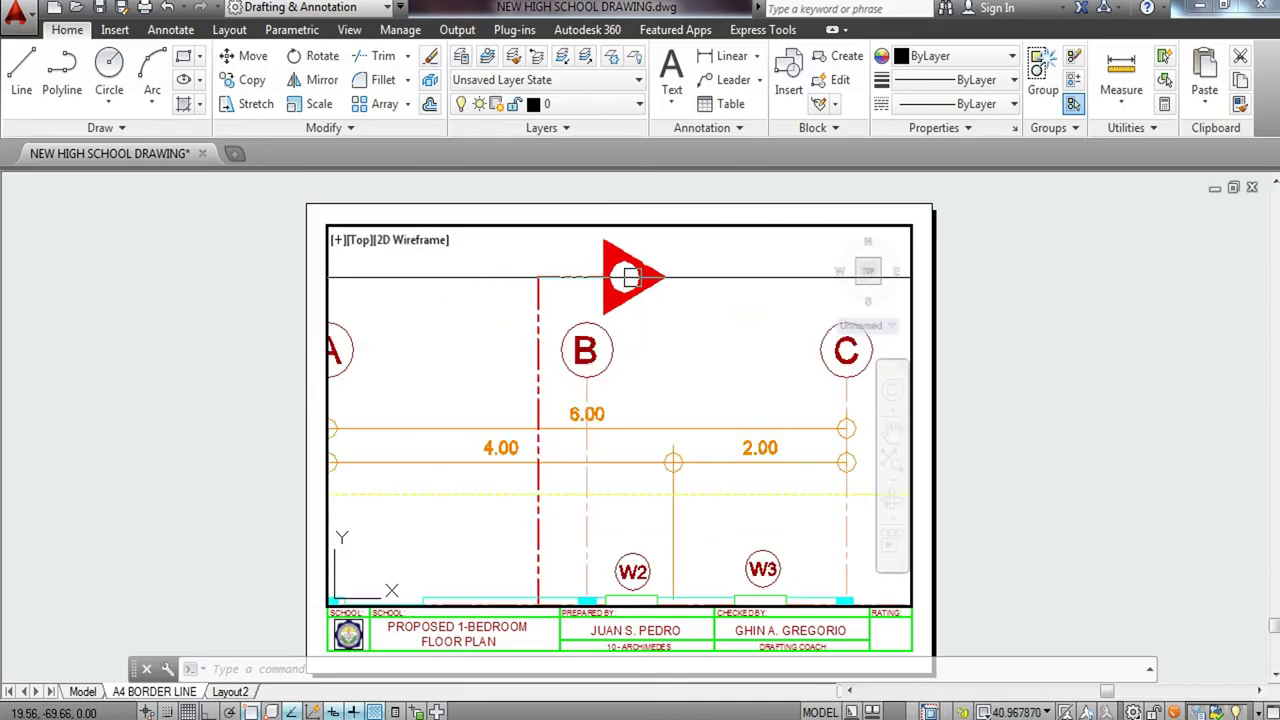
pyautogui.scroll(2, 632, 277)
pyautogui.scroll(-3, 632, 277)
pyautogui.moveTo(408, 584); pyautogui.dragTo(619, 458, button='middle')
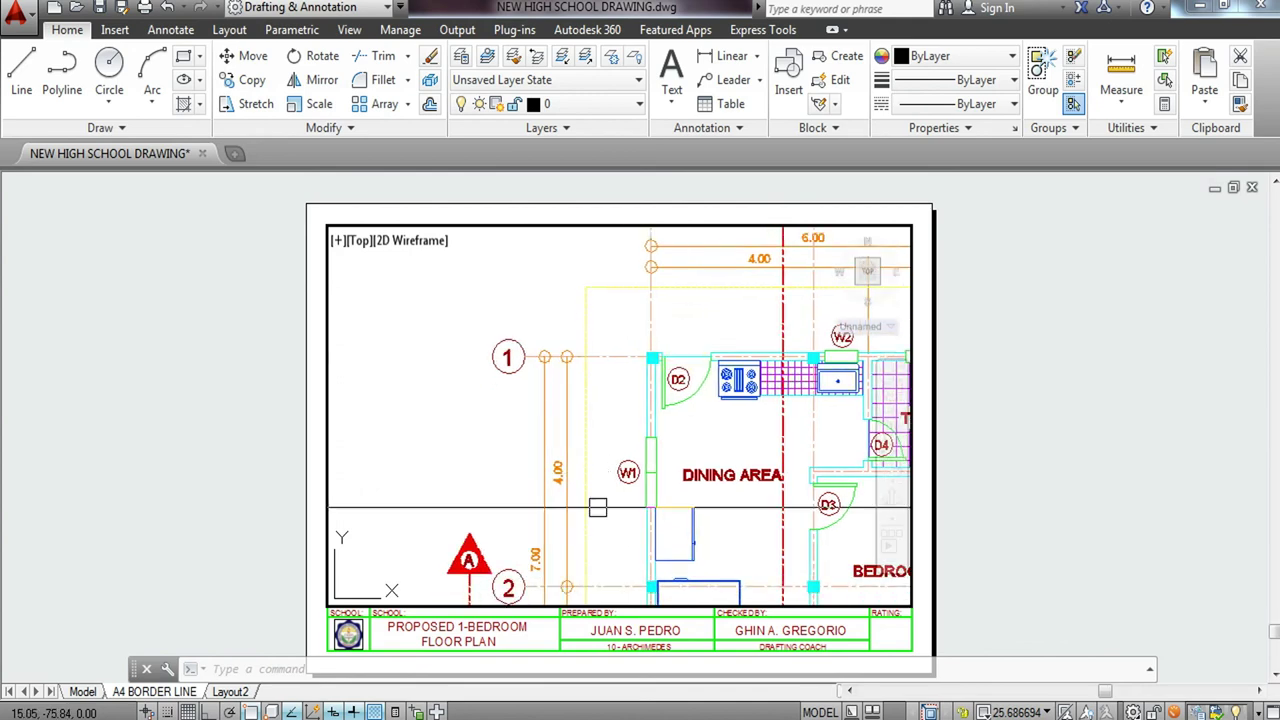
pyautogui.scroll(3, 512, 574)
pyautogui.moveTo(378, 547); pyautogui.dragTo(536, 493, button='middle')
pyautogui.click(491, 458)
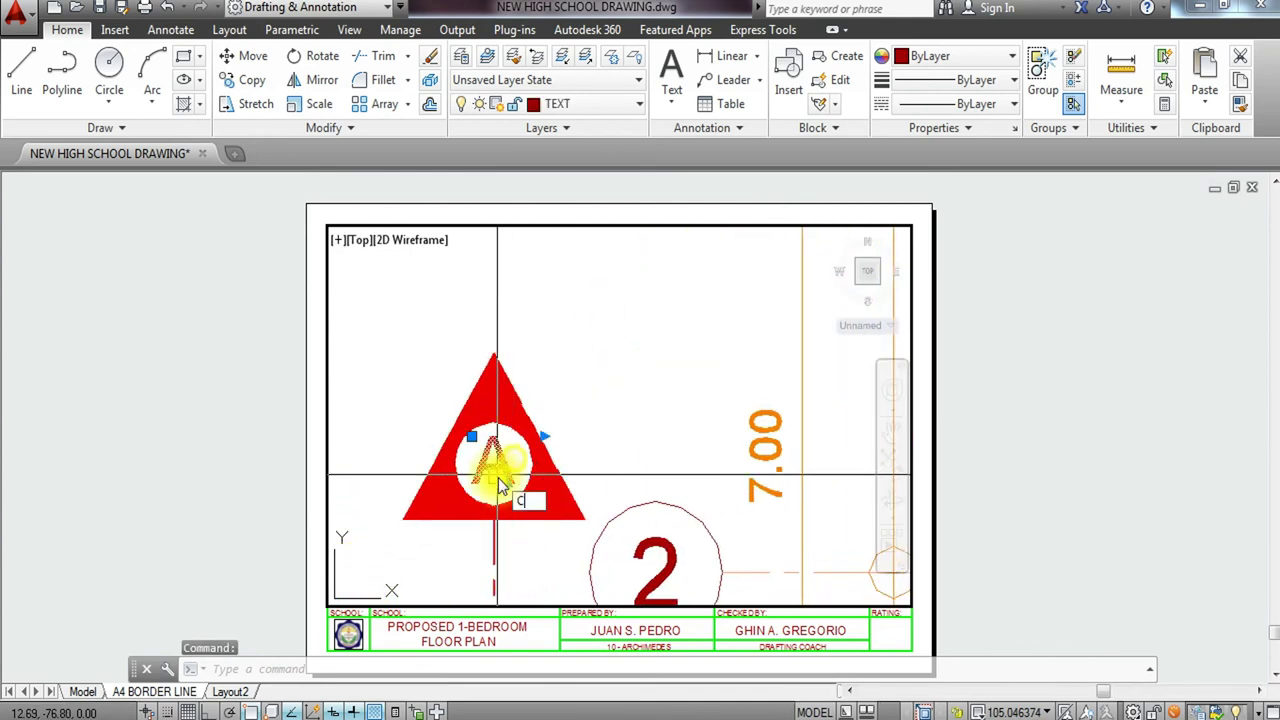
pyautogui.click(493, 506)
pyautogui.scroll(-4, 505, 532)
pyautogui.moveTo(589, 490); pyautogui.dragTo(475, 564, button='middle')
pyautogui.scroll(10, 610, 340)
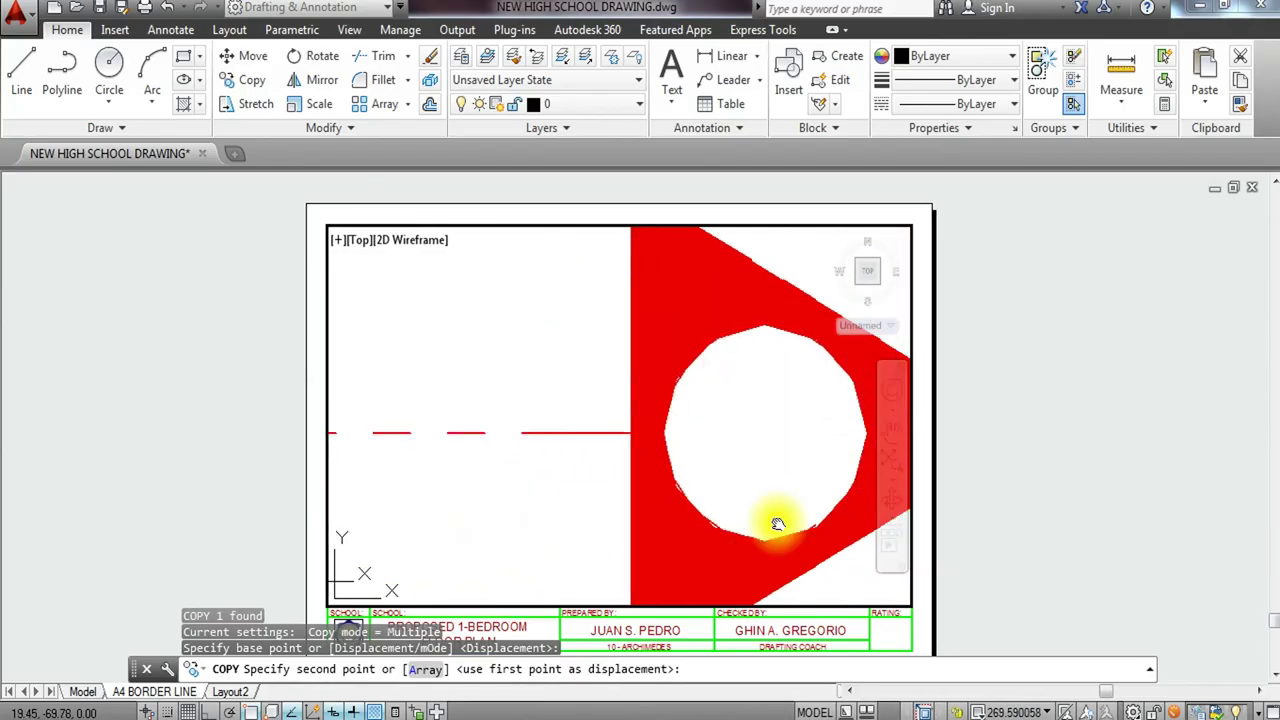
pyautogui.click(642, 508)
pyautogui.press('Escape')
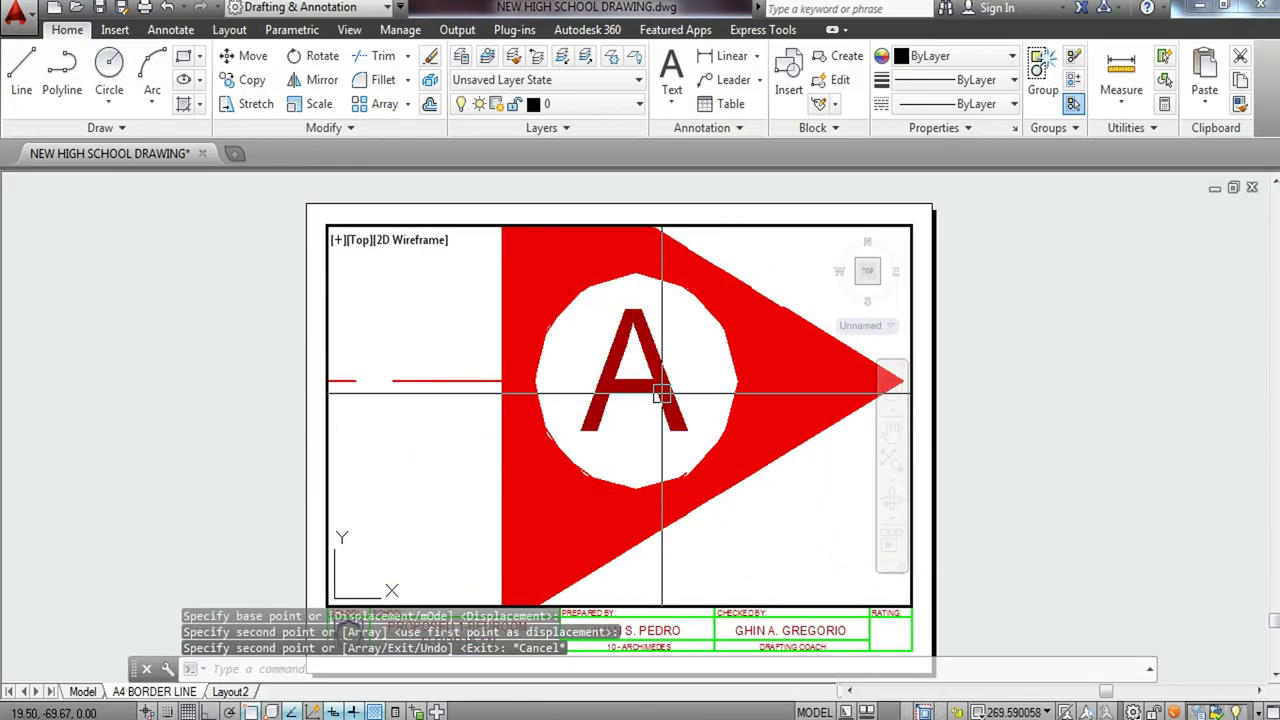
# Change the copied section marker letter to B and move it to the centre of its circle.
pyautogui.doubleClick(671, 388)
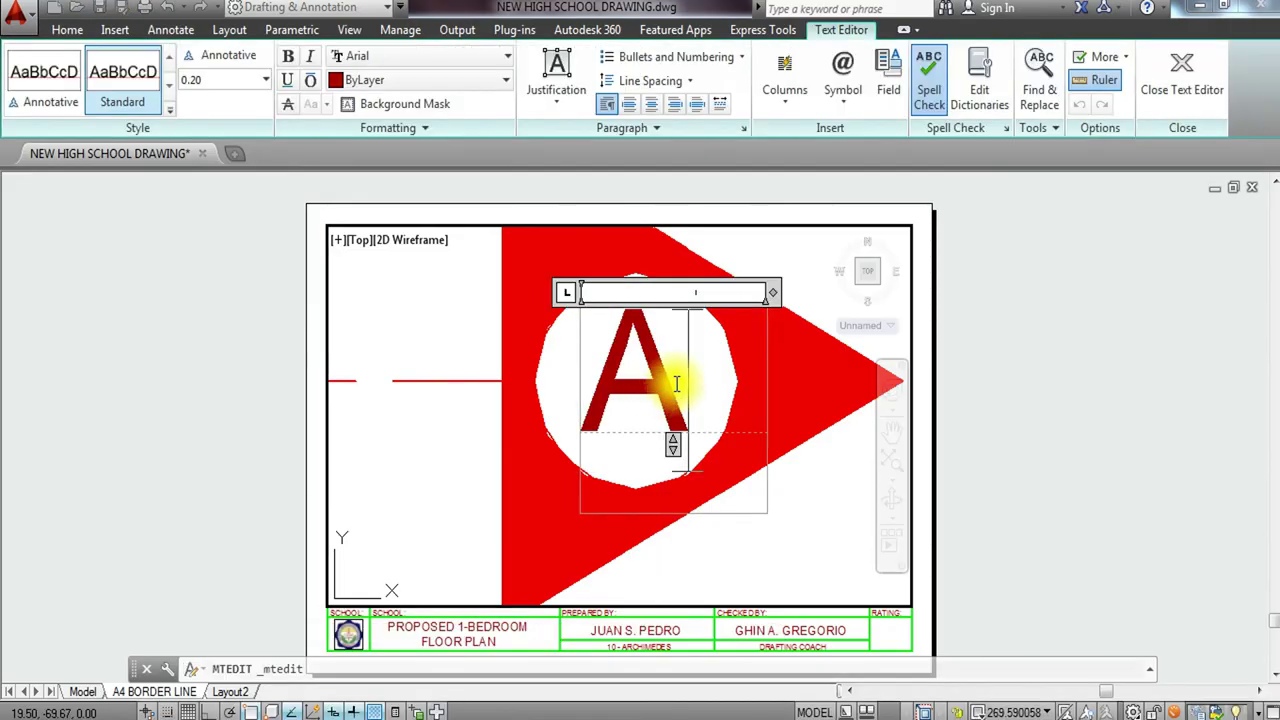
pyautogui.write('B')
pyautogui.hotkey('ctrl', 'Return')
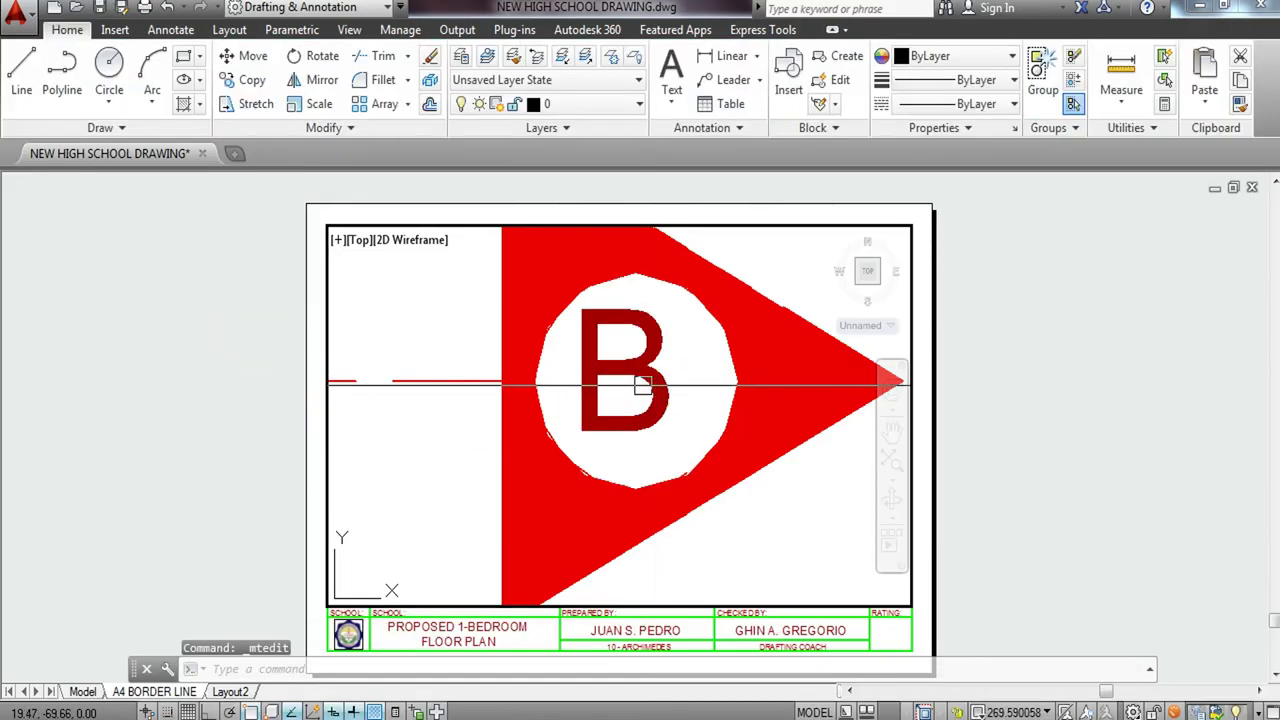
pyautogui.click(661, 371)
pyautogui.write('M')
pyautogui.press('Return')
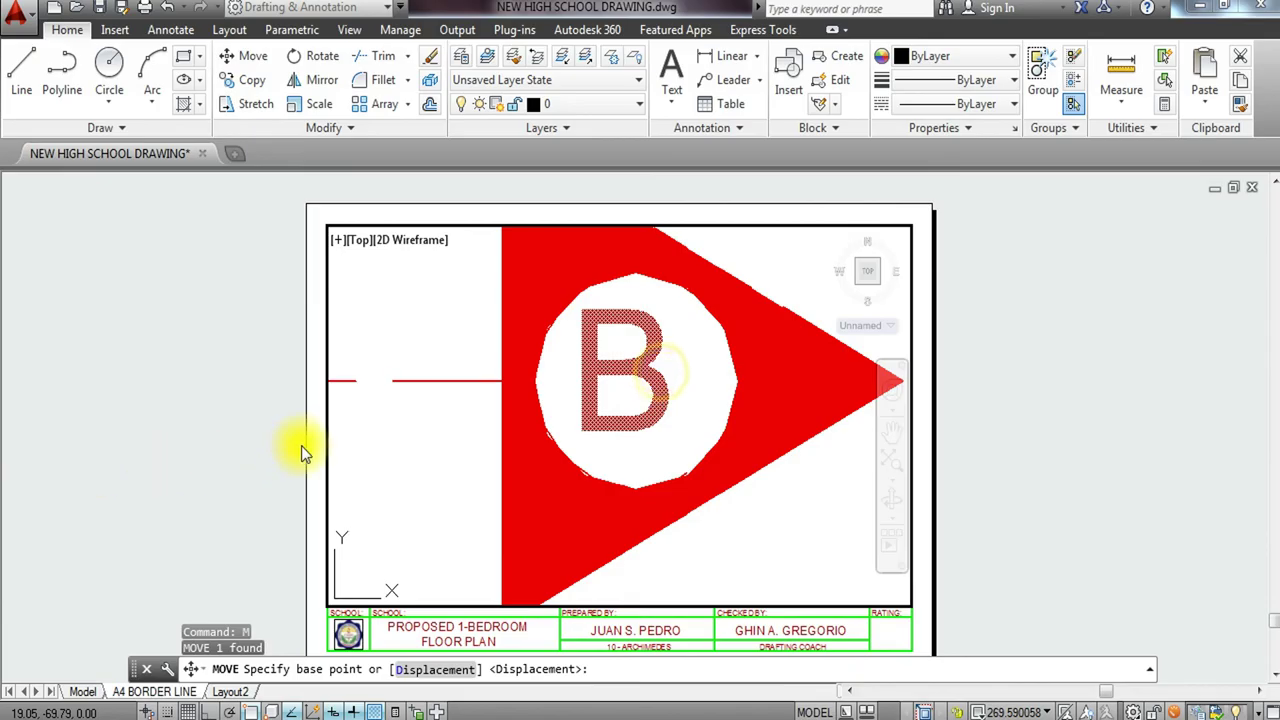
pyautogui.click(420, 437)
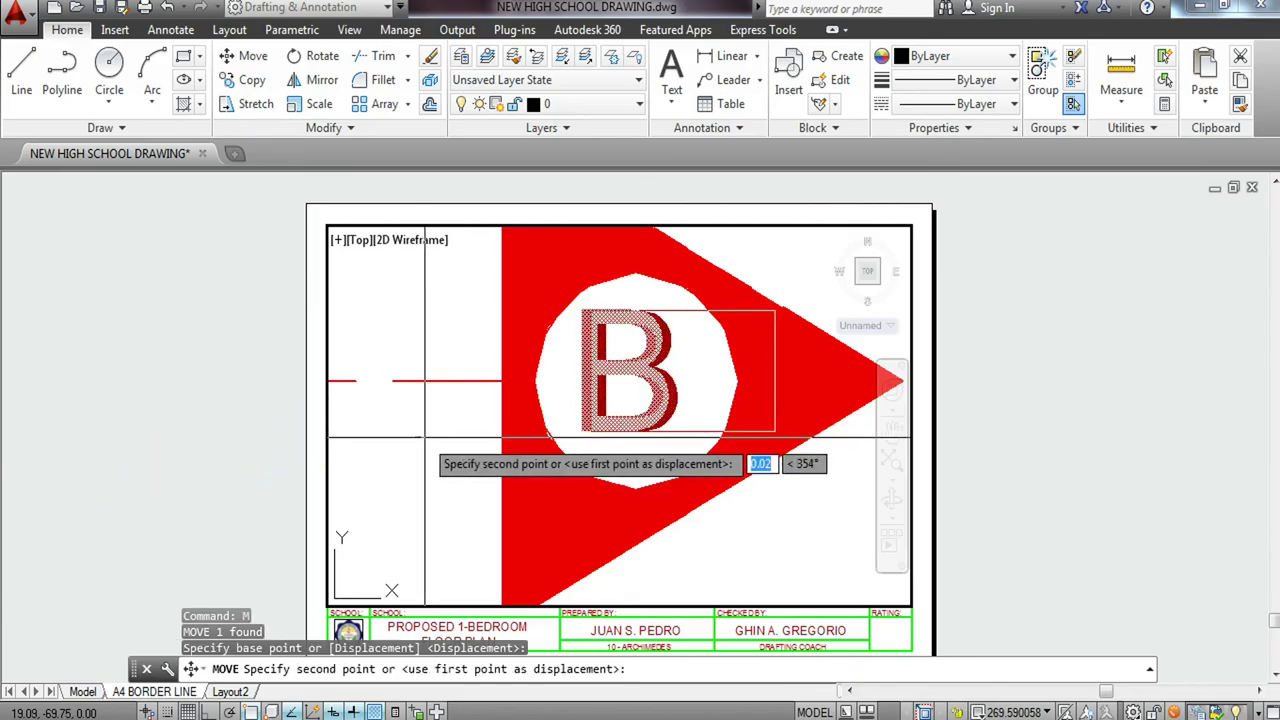
pyautogui.click(420, 437)
# Reset the viewport scale to 10:1, centre the floor plan above the title block, and return to paper space.
pyautogui.scroll(-5, 430, 450)
pyautogui.moveTo(449, 502); pyautogui.dragTo(563, 403, button='middle')
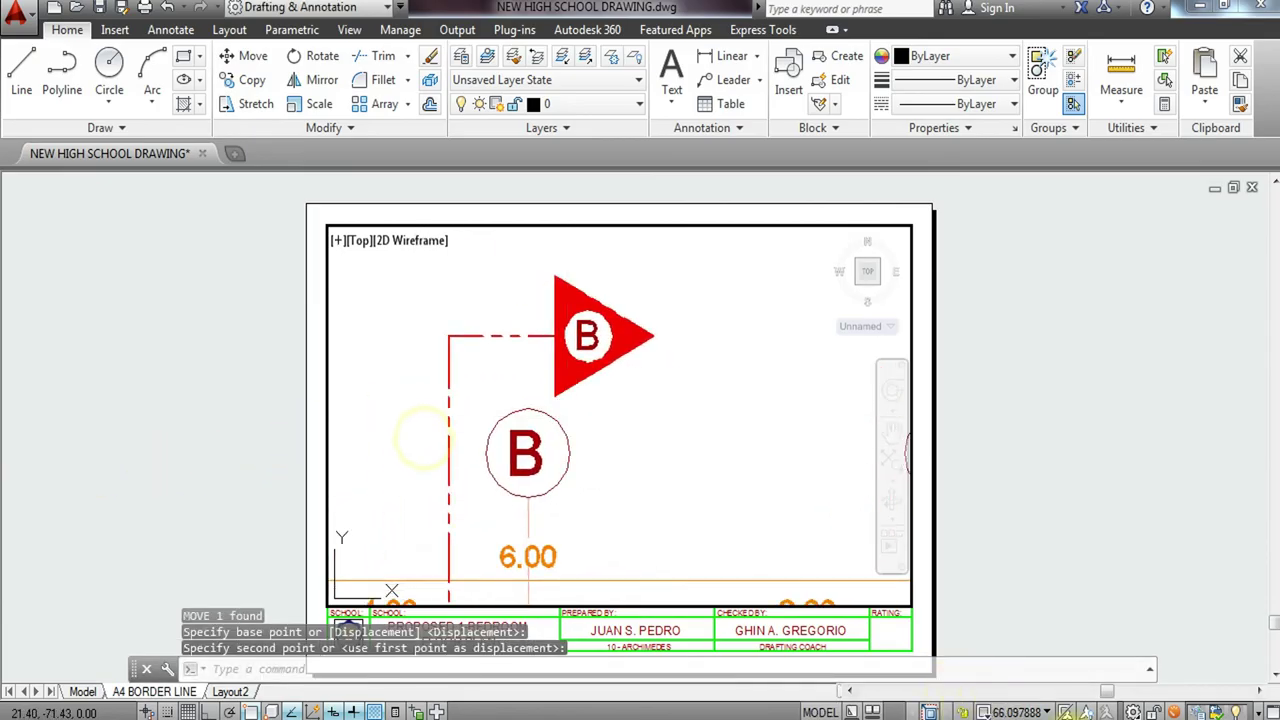
pyautogui.click(1030, 711)
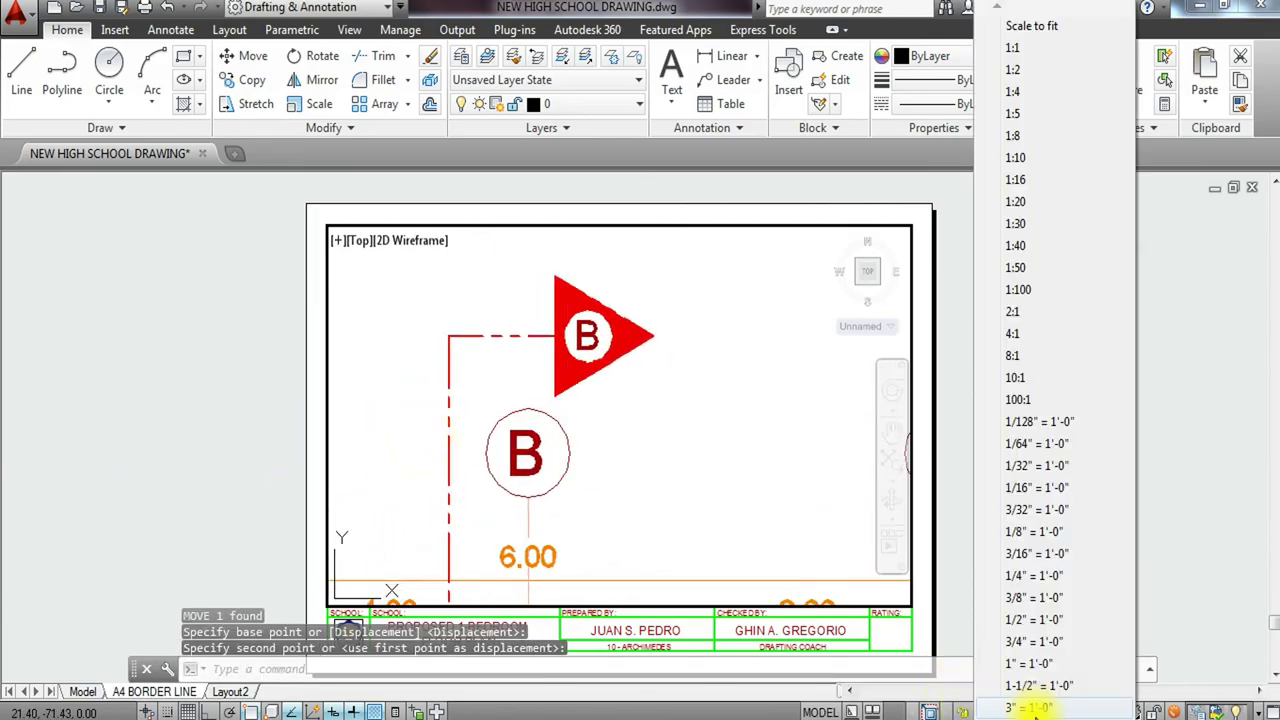
pyautogui.click(1044, 377)
pyautogui.moveTo(700, 529); pyautogui.dragTo(697, 370, button='middle')
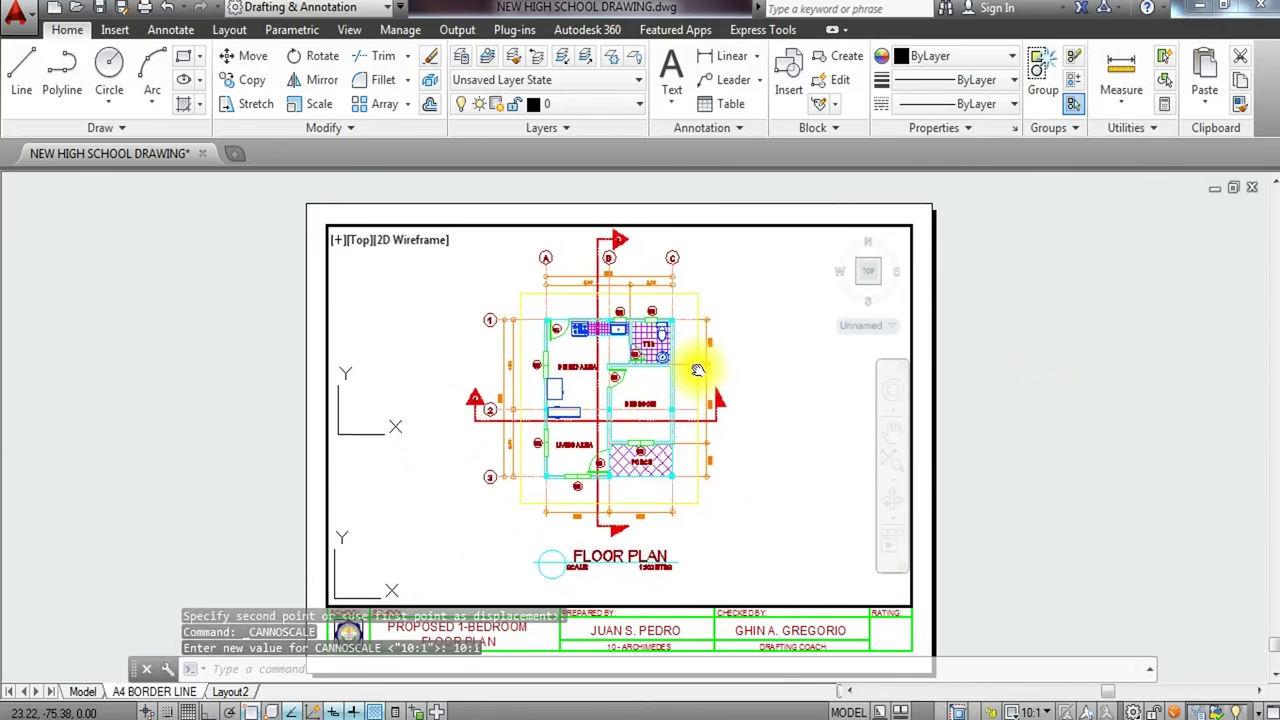
pyautogui.doubleClick(1061, 400)
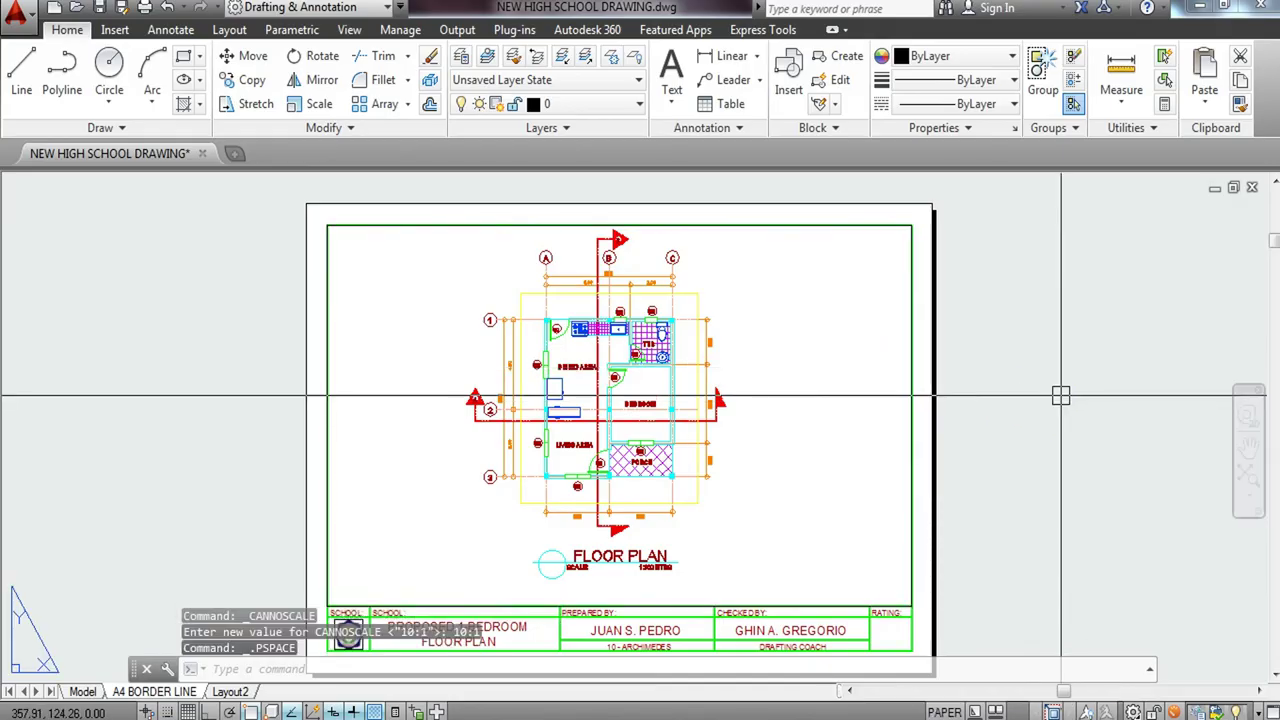
# Start plotting the A4 BORDER LINE layout and set the plot window to the corners of the green border frame.
pyautogui.moveTo(1023, 406)
pyautogui.mouseDown(button='middle')
pyautogui.moveTo(1086, 371)
pyautogui.moveTo(1091, 349)
pyautogui.mouseUp(button='middle')
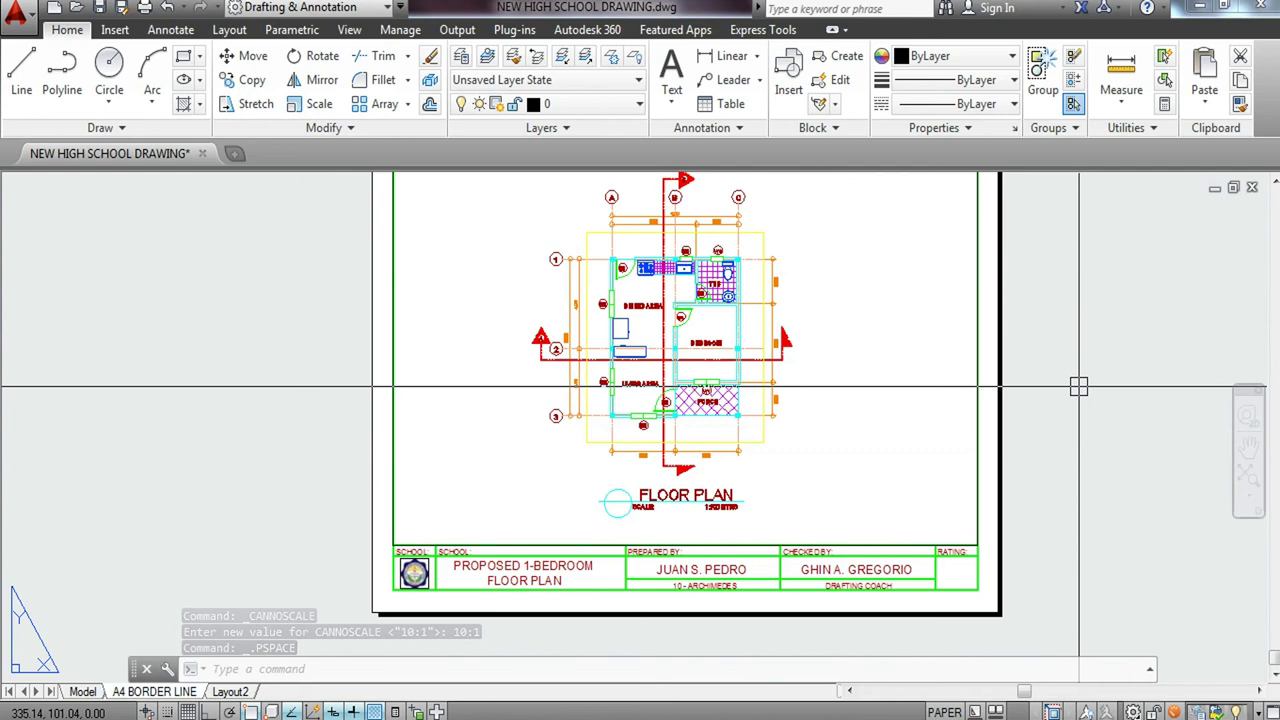
pyautogui.moveTo(1086, 400); pyautogui.dragTo(1091, 443, button='middle')
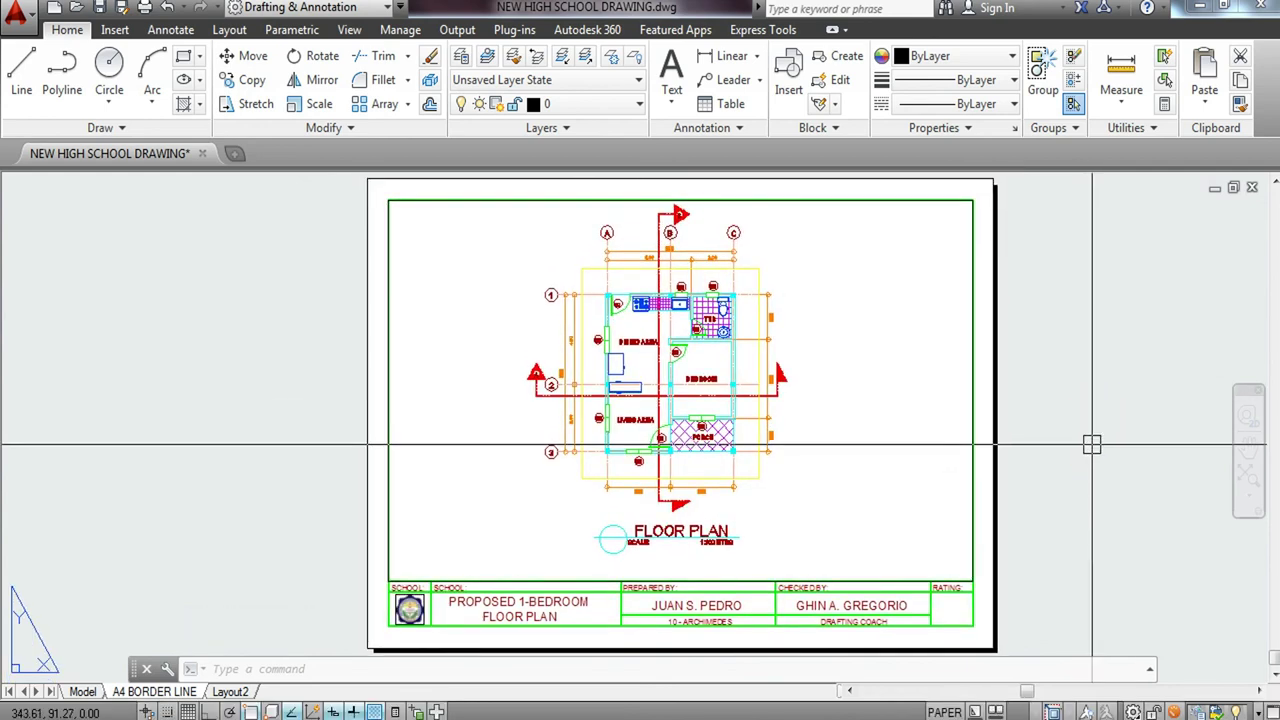
pyautogui.write('T')
pyautogui.press('Return')
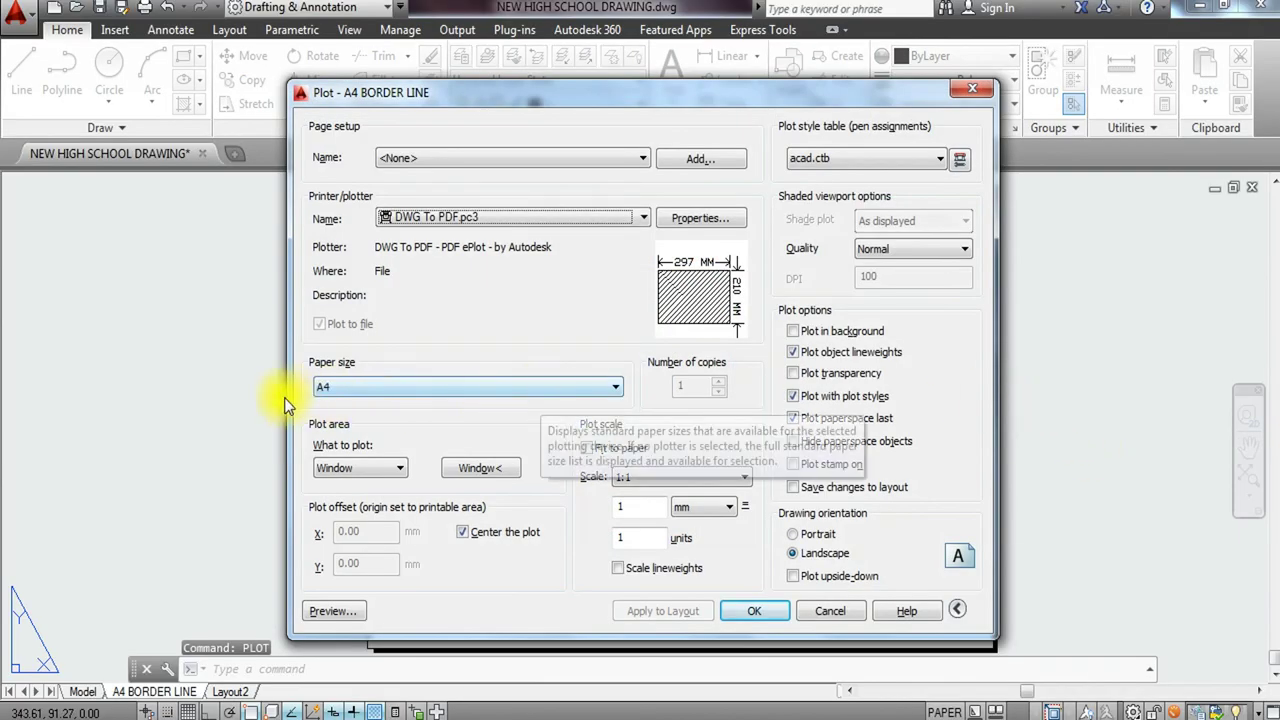
pyautogui.click(484, 469)
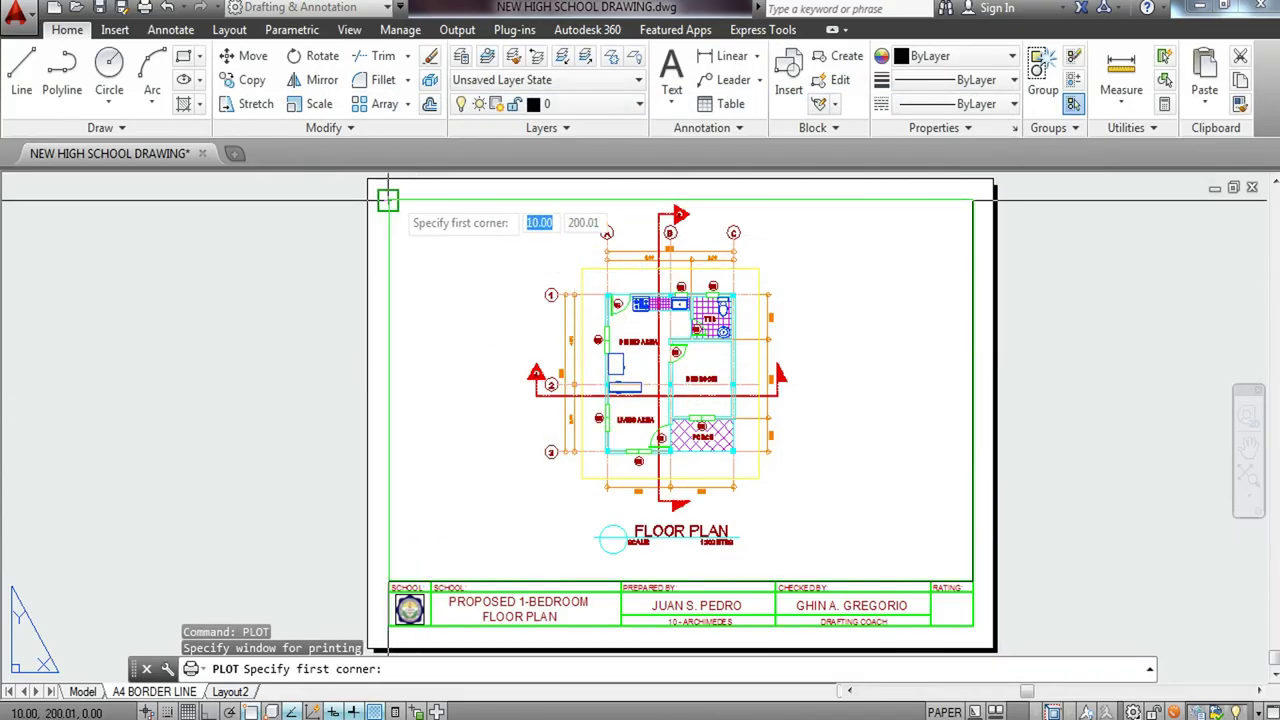
pyautogui.click(388, 200)
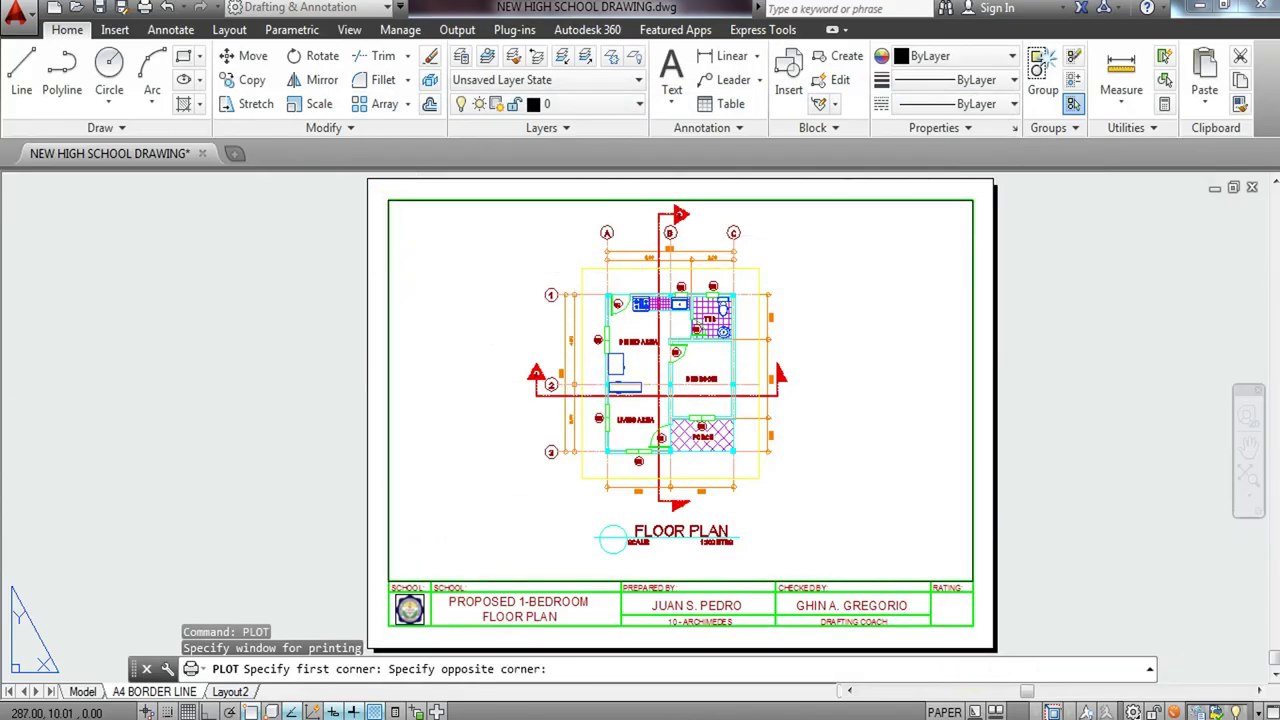
pyautogui.click(973, 629)
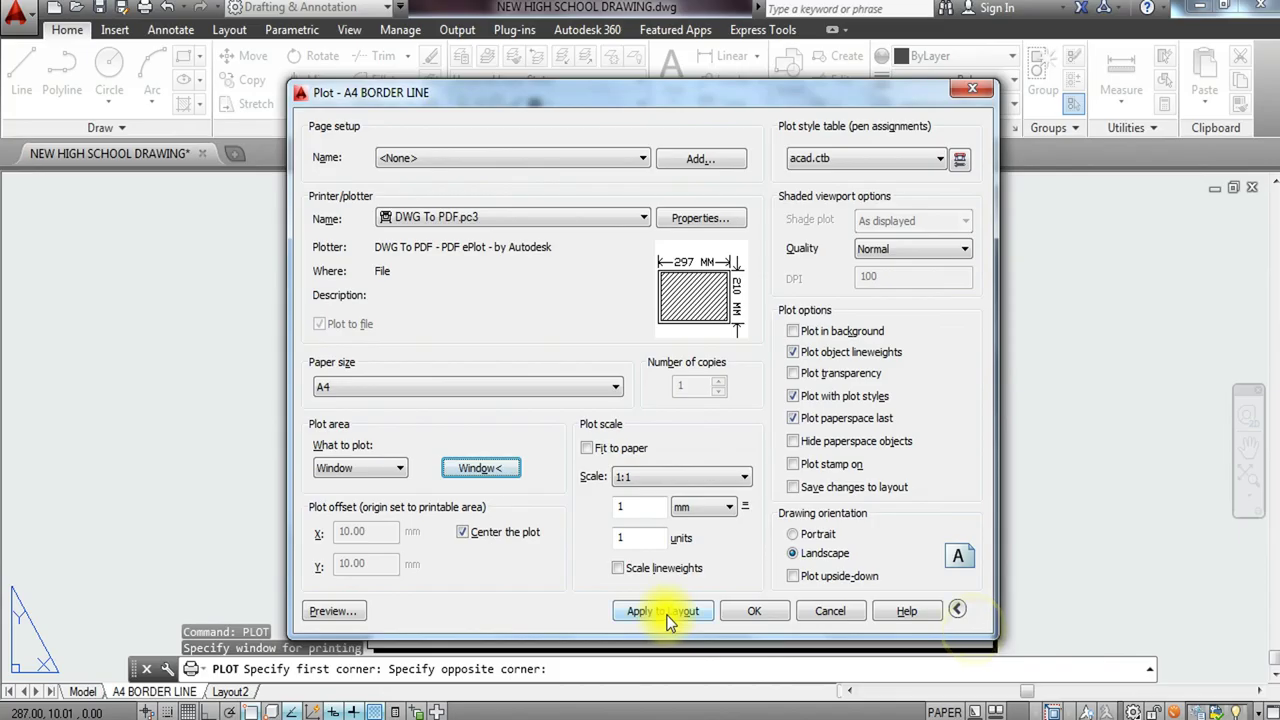
# Preview the plot in colour, examine the floor plan and its title, and return to the plot settings.
pyautogui.click(325, 610)
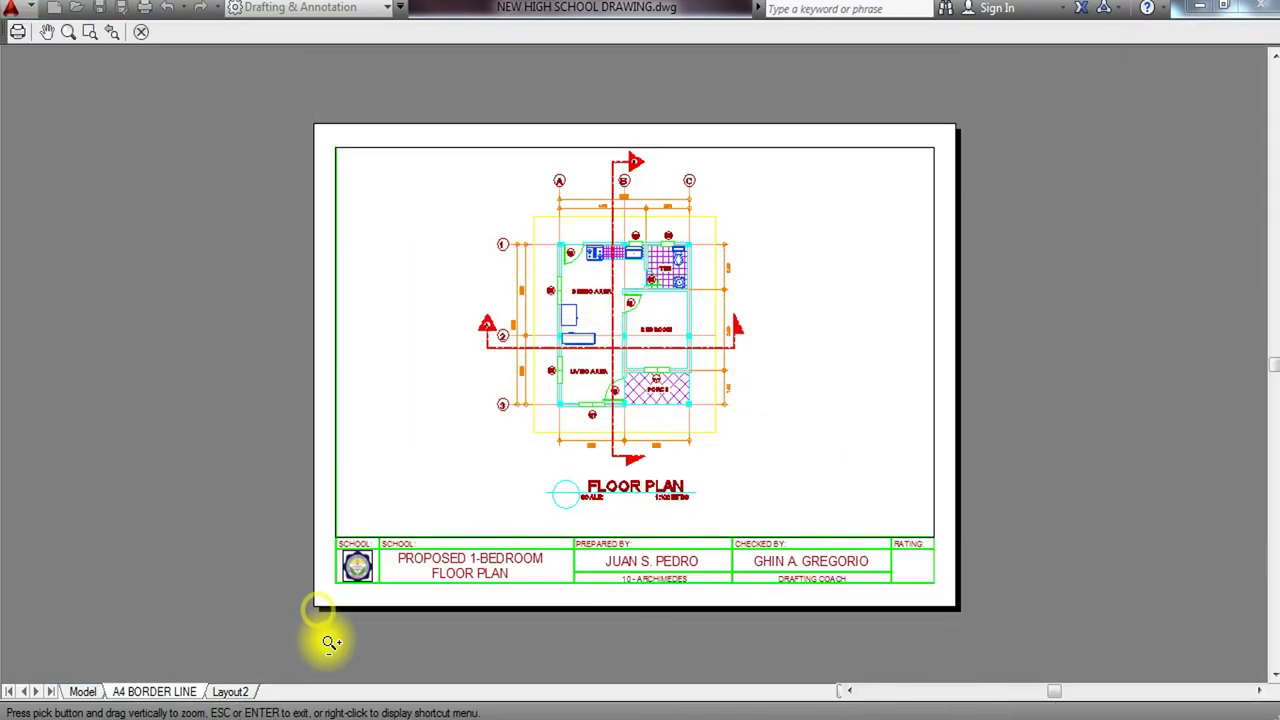
pyautogui.scroll(2, 676, 410)
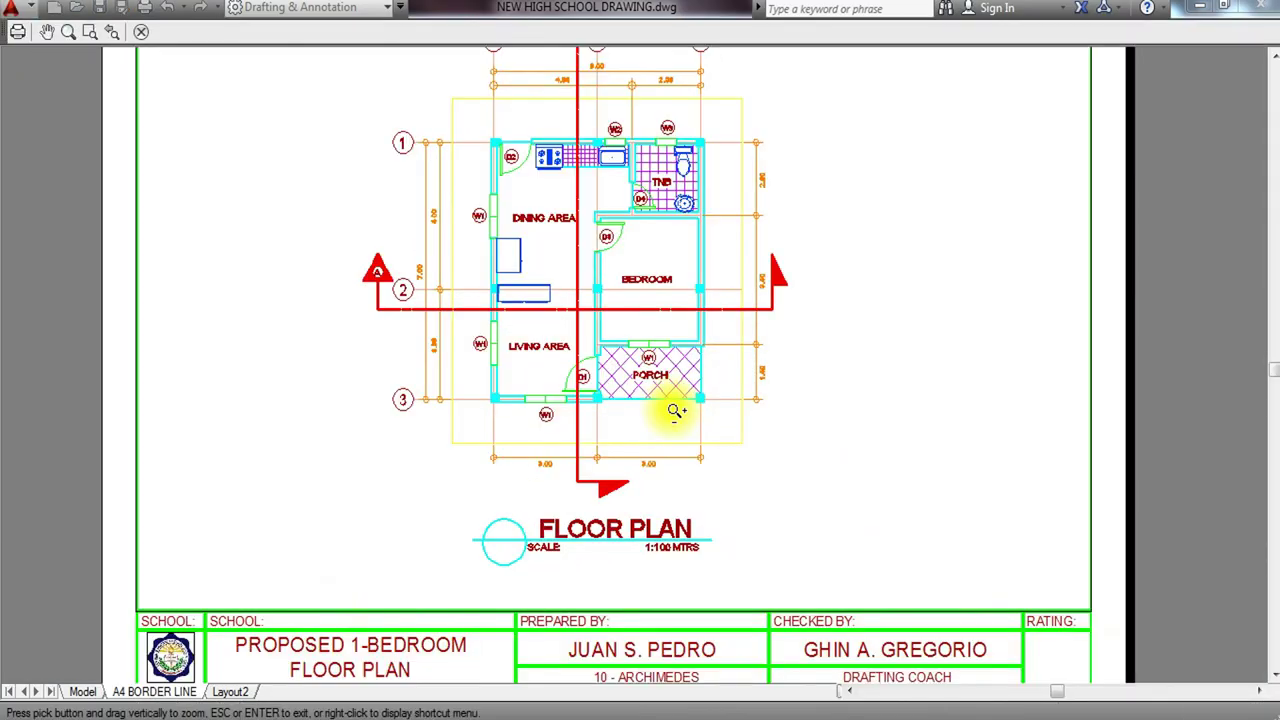
pyautogui.scroll(5, 700, 340)
pyautogui.scroll(-8, 703, 291)
pyautogui.press('Escape')
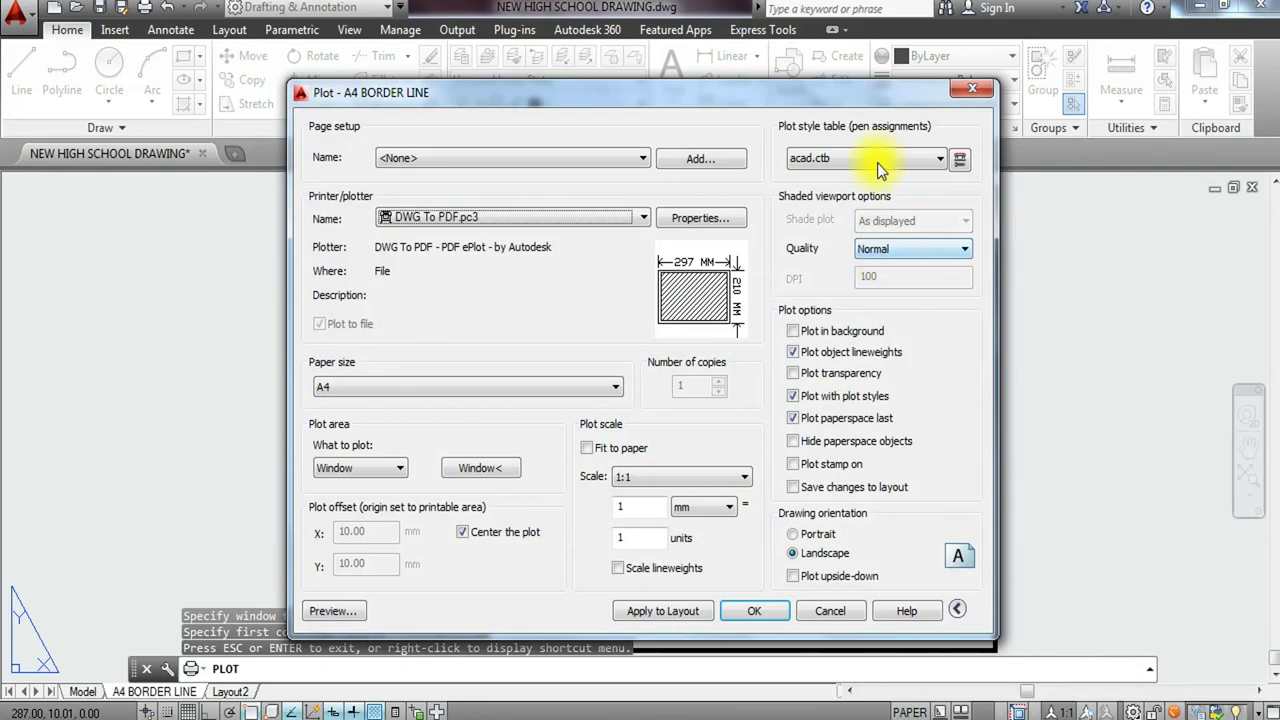
# Set the plot style table to monochrome.ctb and preview the floor plan sheet.
pyautogui.click(877, 160)
pyautogui.click(862, 262)
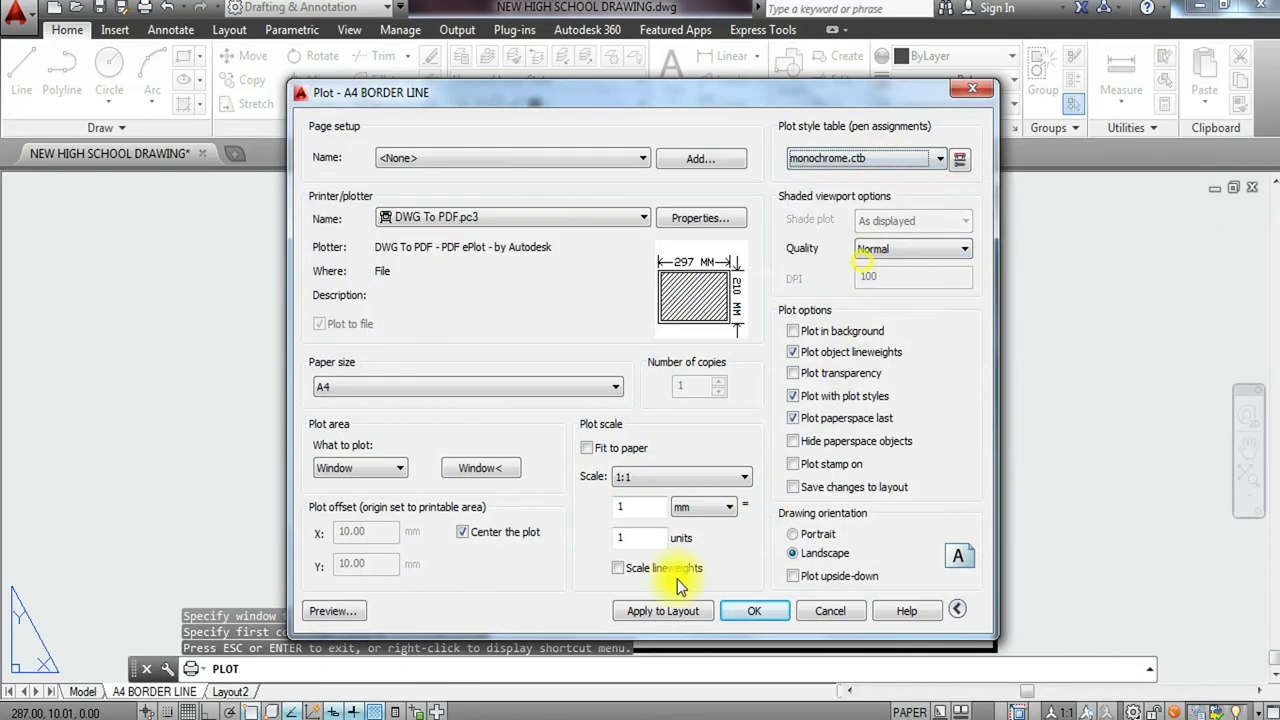
pyautogui.click(334, 611)
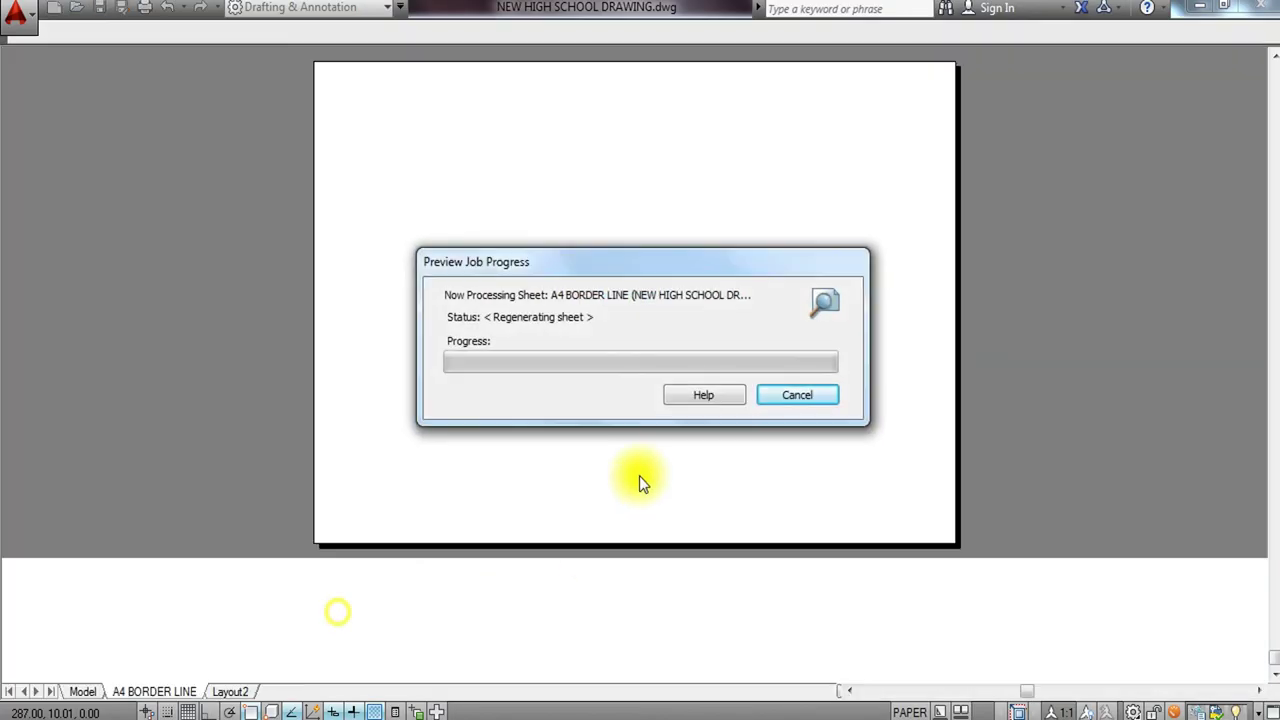
pyautogui.scroll(3, 660, 440)
pyautogui.scroll(-2, 675, 468)
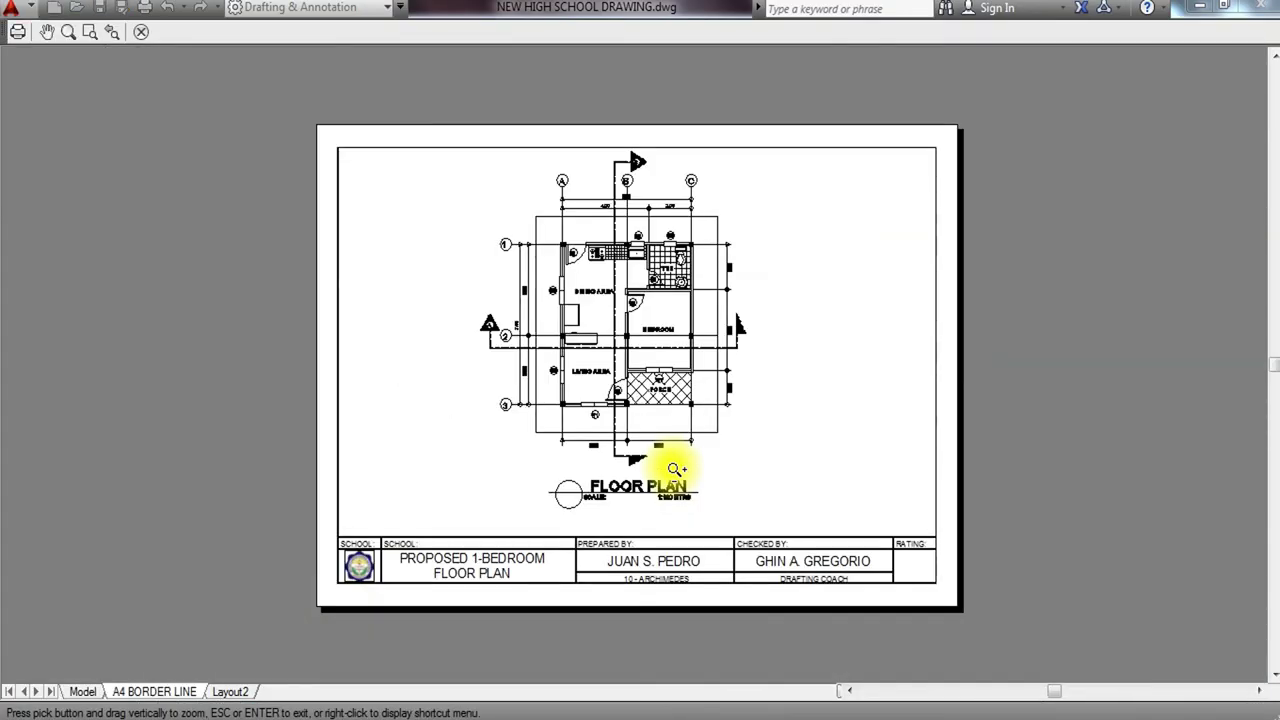